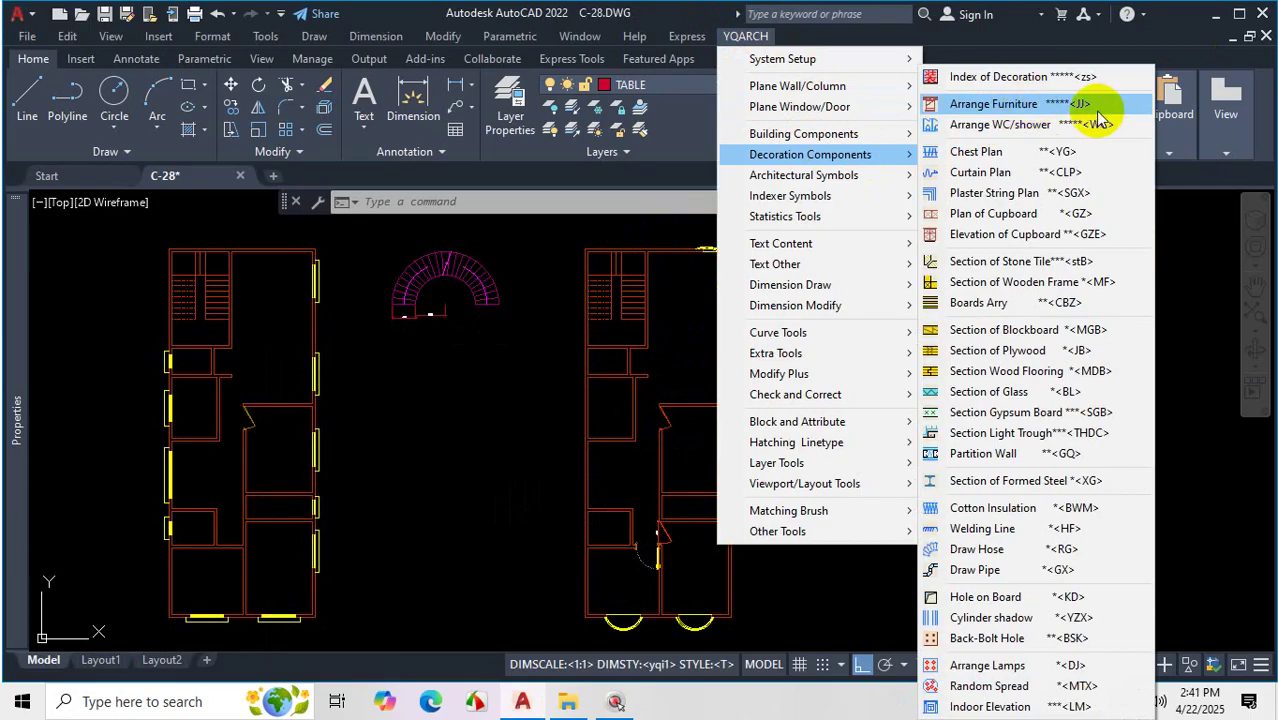
# Start the JJ command to arrange furniture in the floor plans
pyautogui.press('Escape')
pyautogui.press('Escape')
pyautogui.scroll(-5, 933, 422)
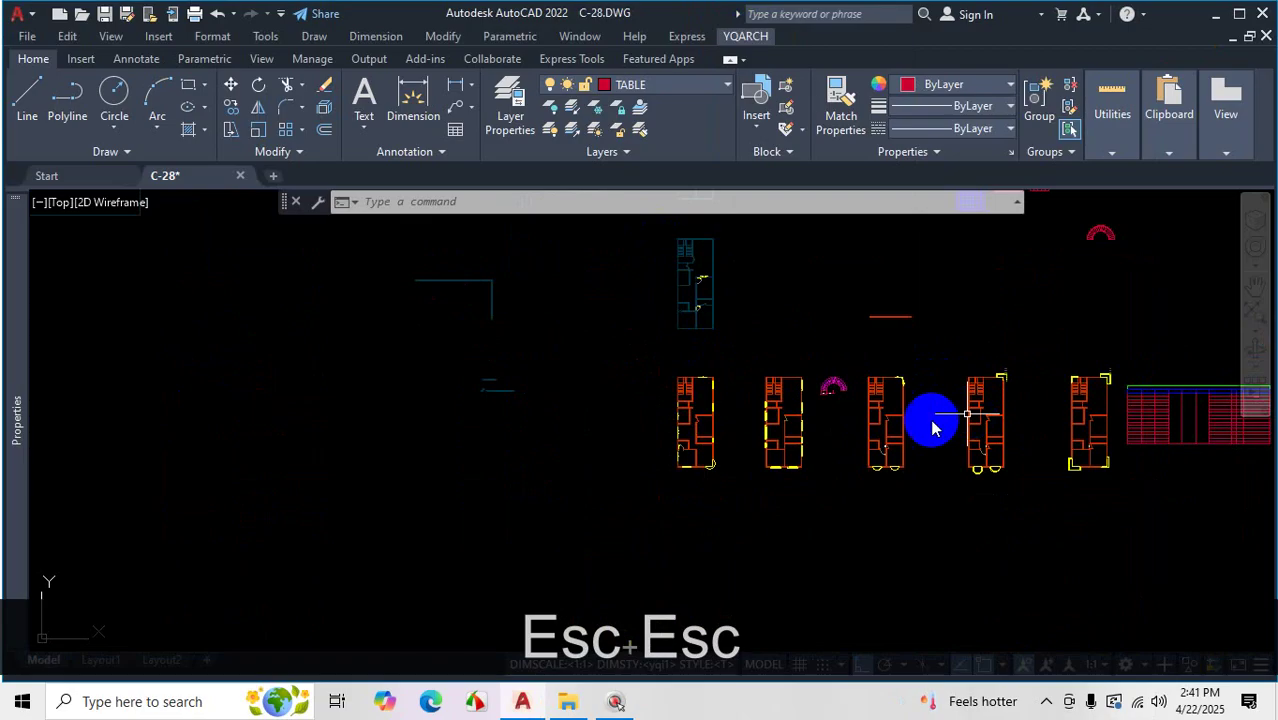
pyautogui.scroll(2, 803, 395)
pyautogui.scroll(2, 810, 390)
pyautogui.scroll(-2, 722, 391)
pyautogui.scroll(4, 838, 378)
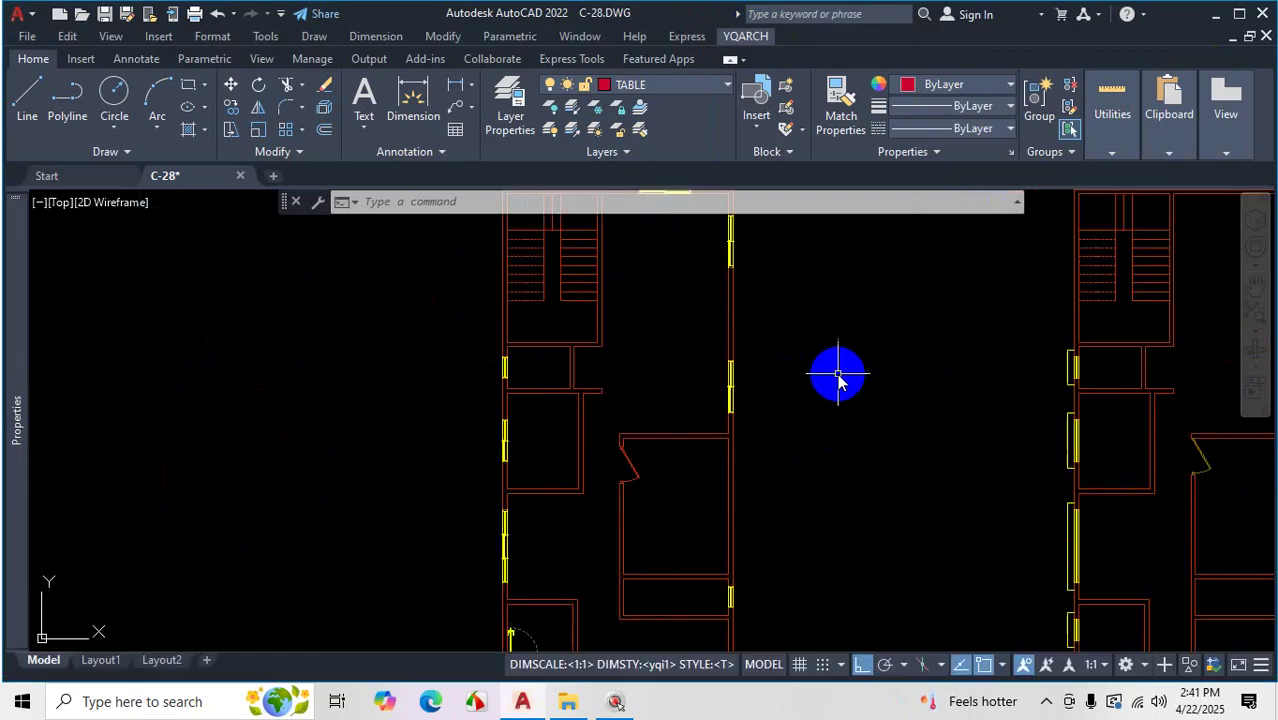
pyautogui.press('Escape')
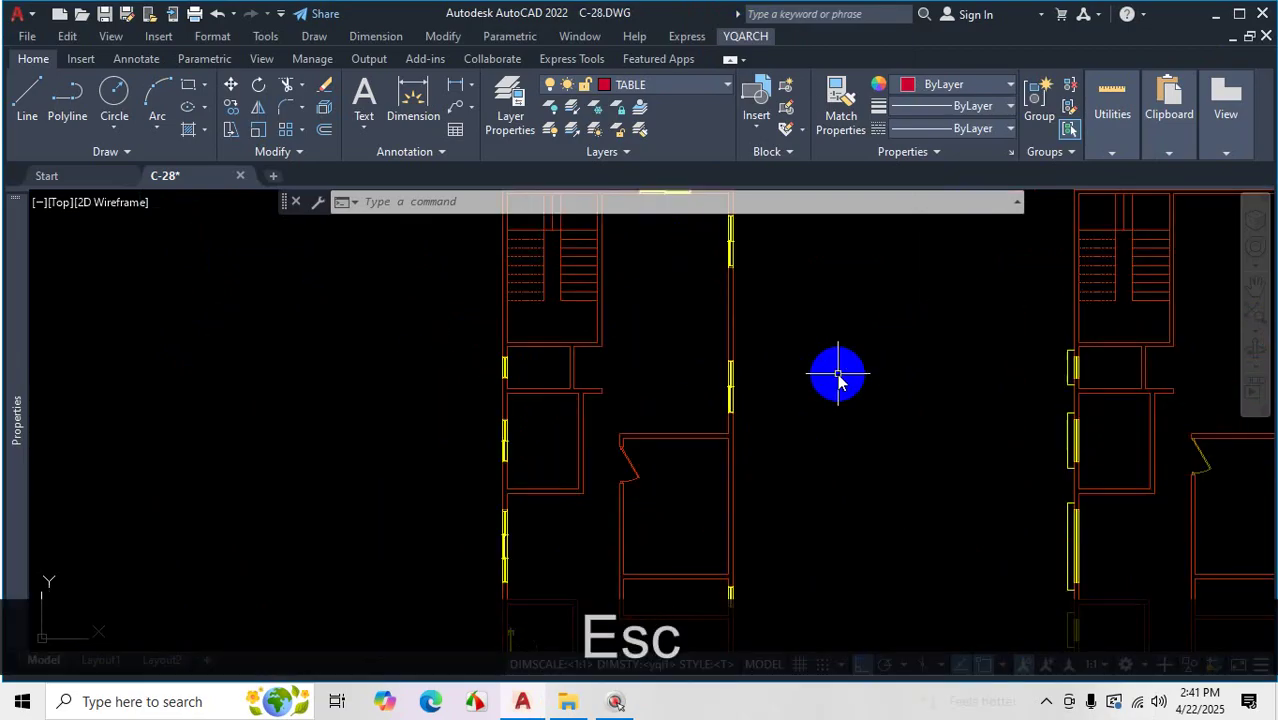
pyautogui.click(838, 375)
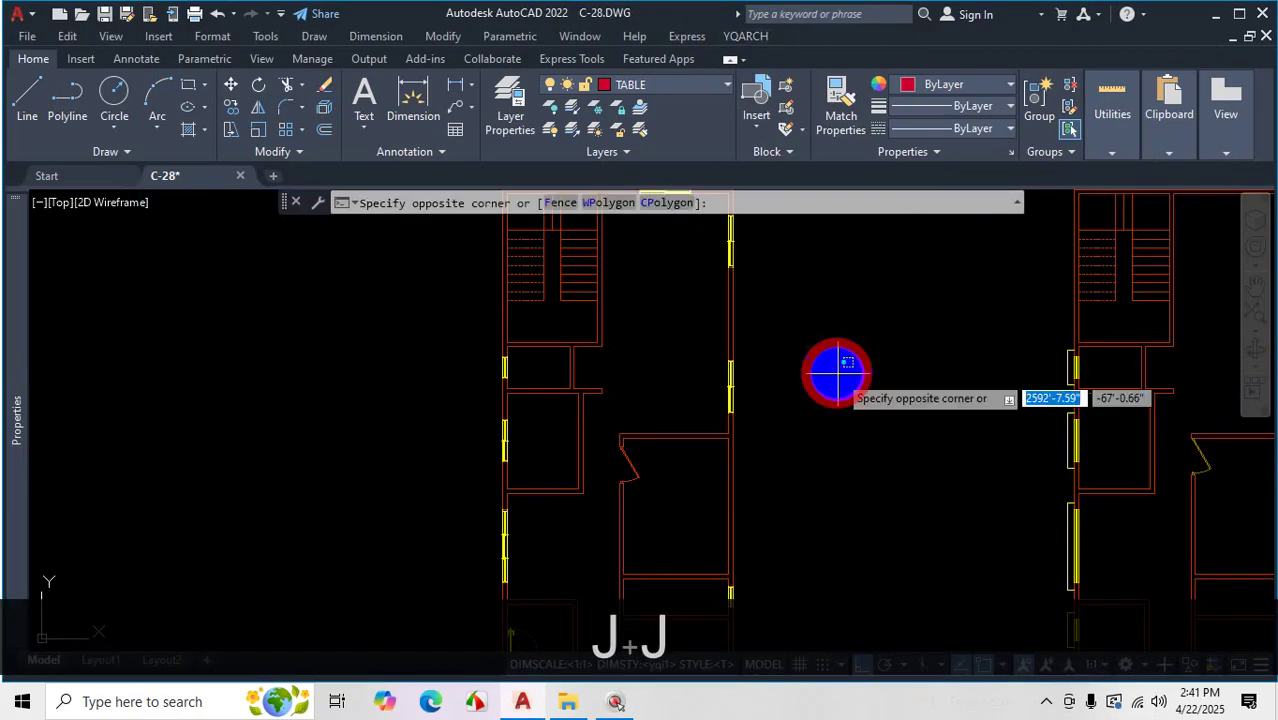
pyautogui.press('Escape')
pyautogui.write('jj')
pyautogui.press('Return')
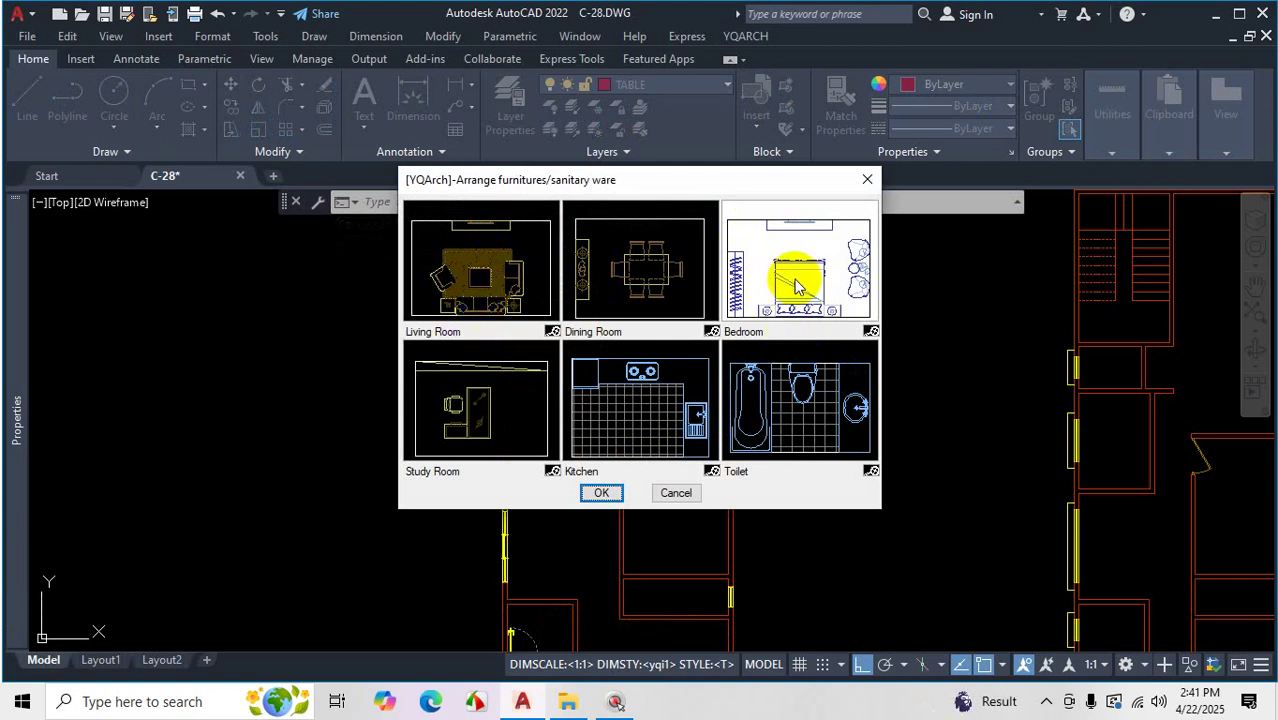
# Look through the Living Room, Dining Room, Bedroom, Study Room, Kitchen and Toilet presets for arranging furniture and sanitary ware
pyautogui.click(478, 270)
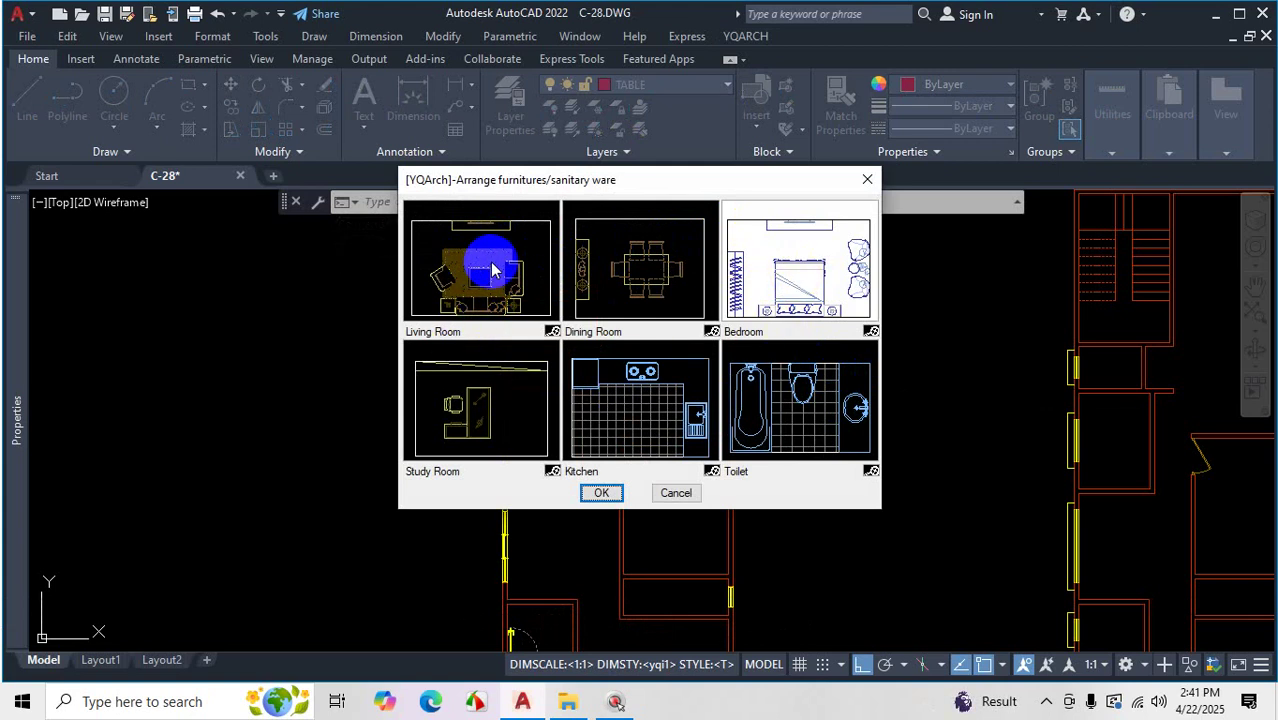
pyautogui.click(620, 262)
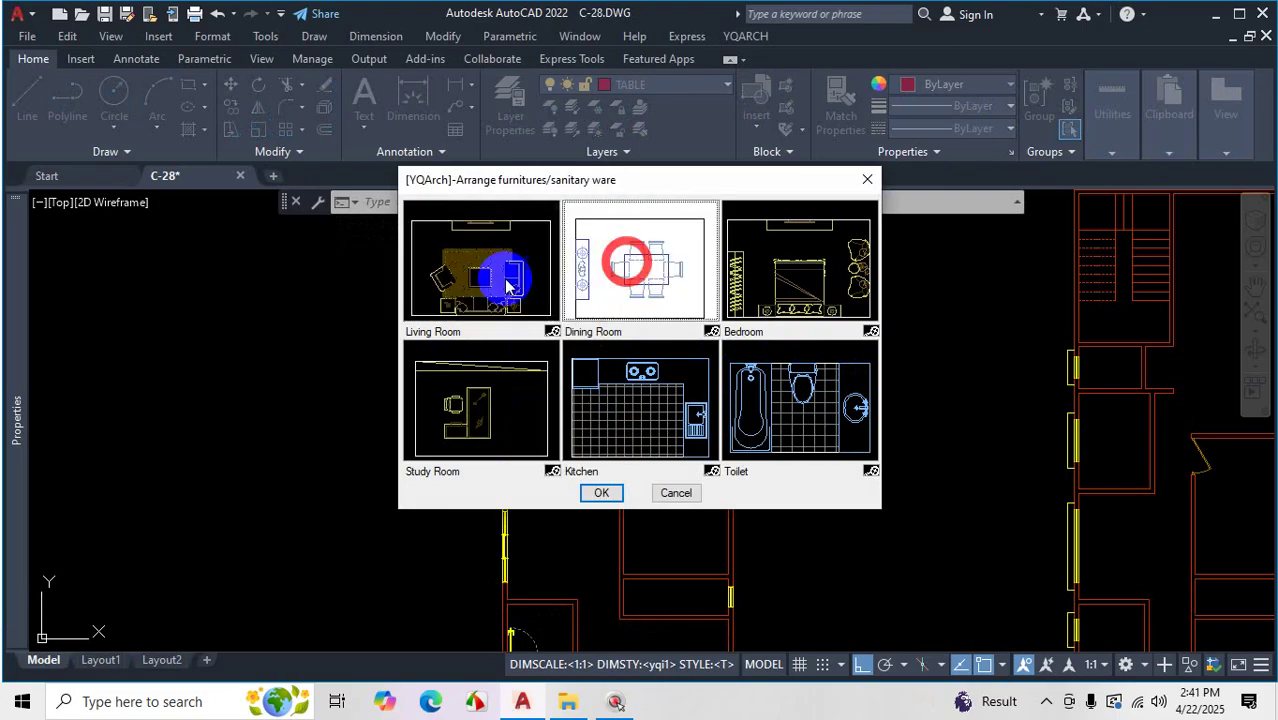
pyautogui.click(508, 287)
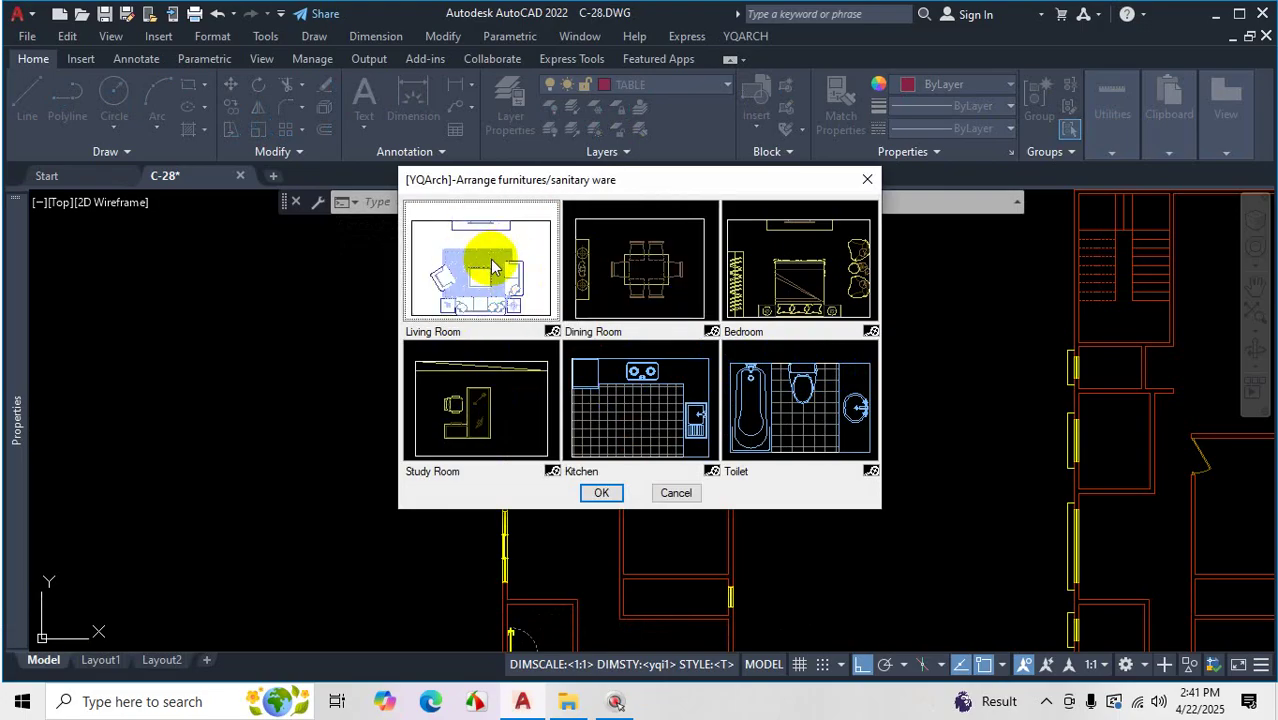
pyautogui.click(679, 265)
pyautogui.click(793, 262)
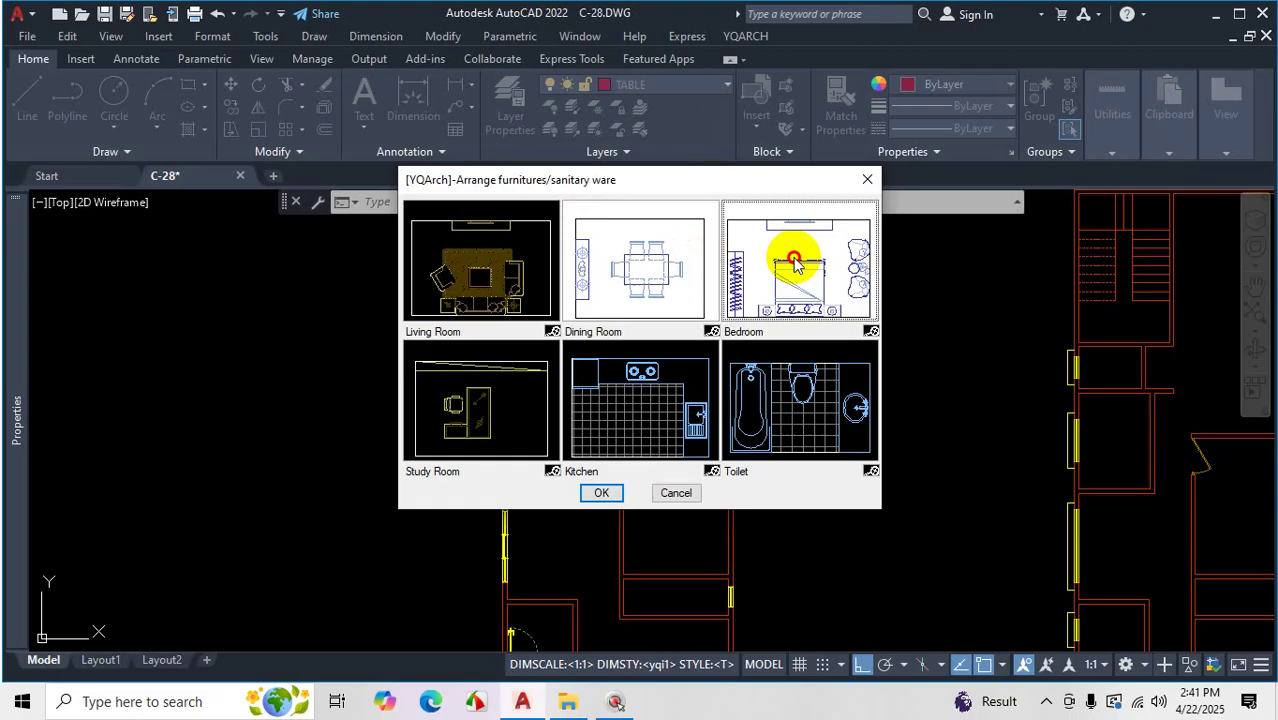
pyautogui.click(460, 395)
pyautogui.click(650, 390)
pyautogui.click(757, 400)
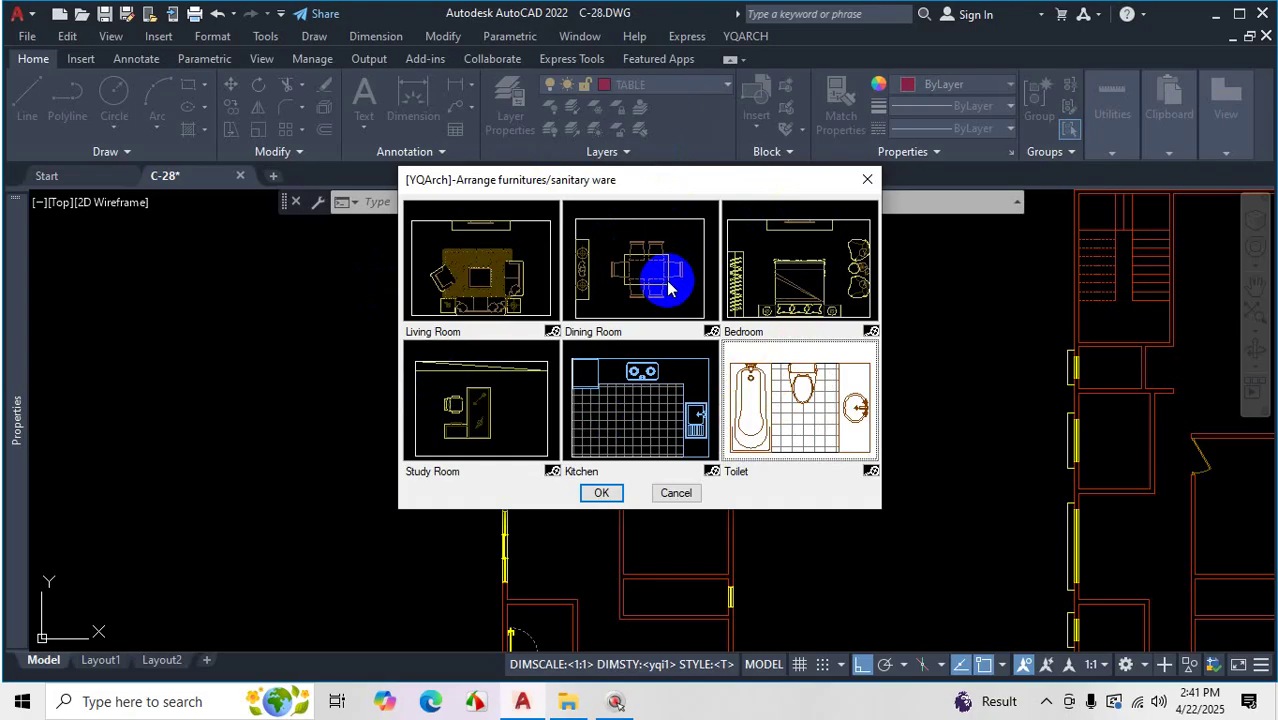
# Choose the Living Room preset and set its first corner on the hall side of the stair wall, level with the lowest tread
pyautogui.click(519, 280)
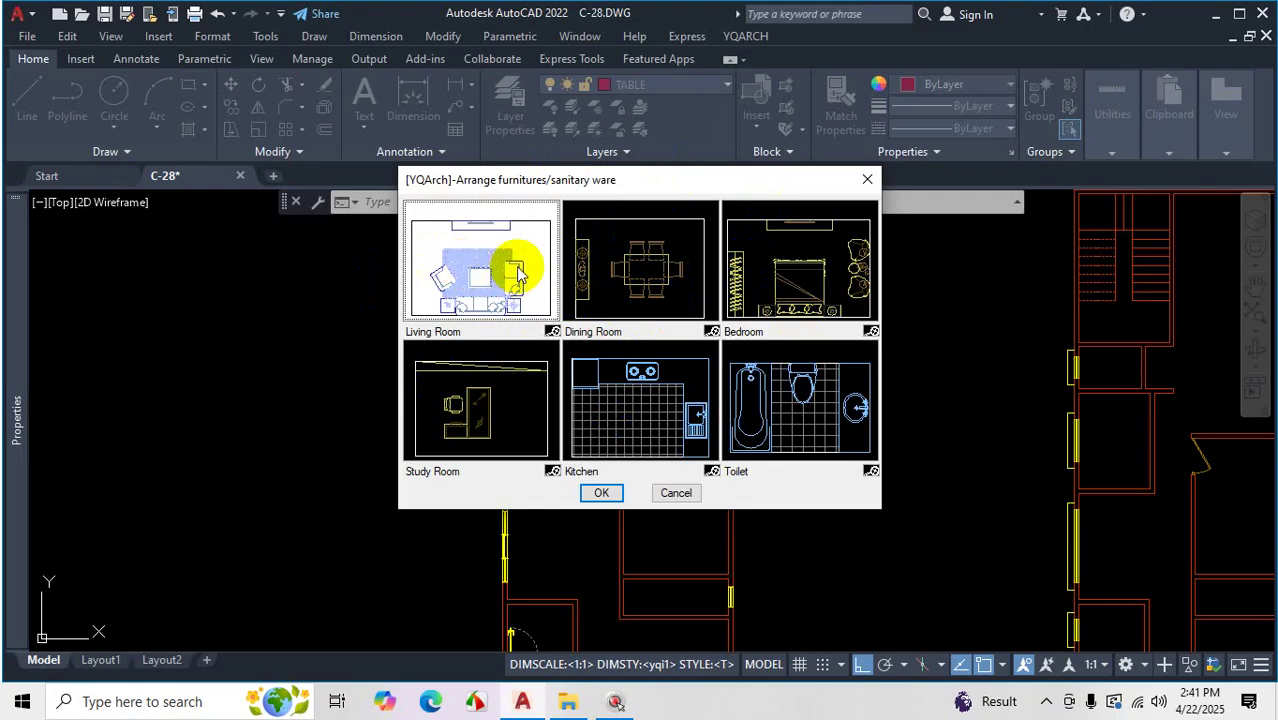
pyautogui.click(601, 493)
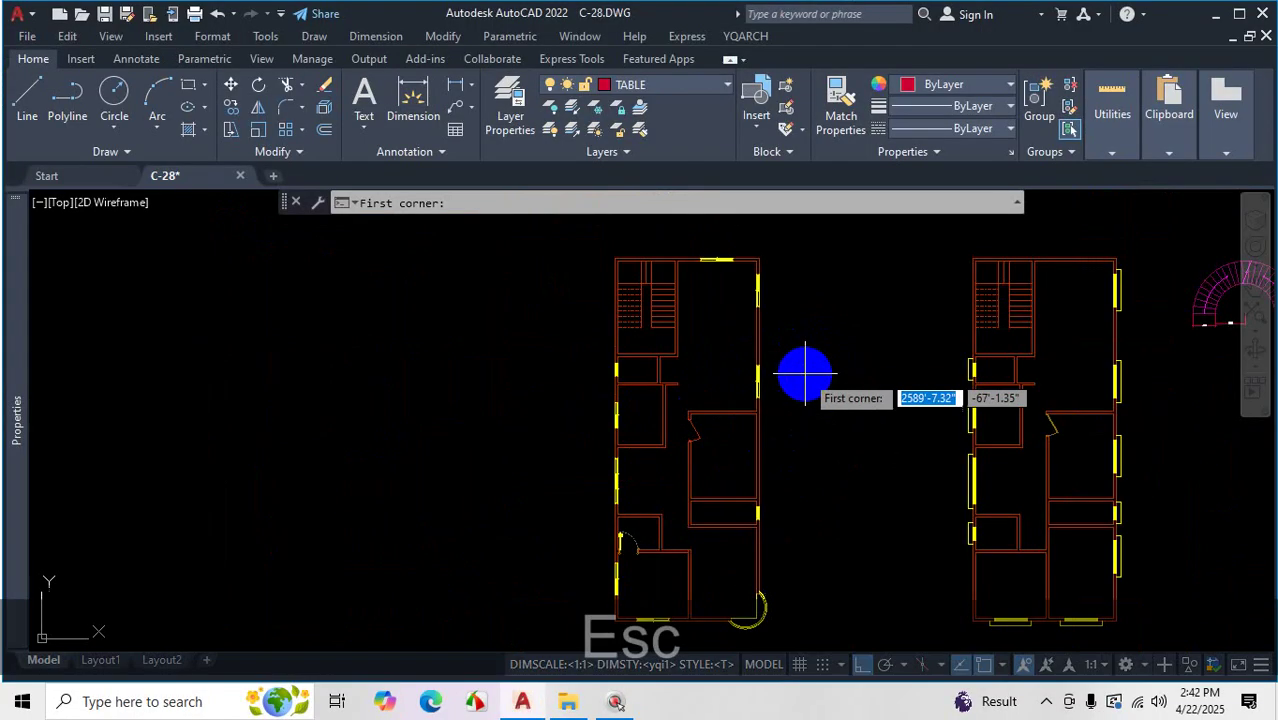
pyautogui.scroll(-2, 807, 372)
pyautogui.scroll(4, 765, 334)
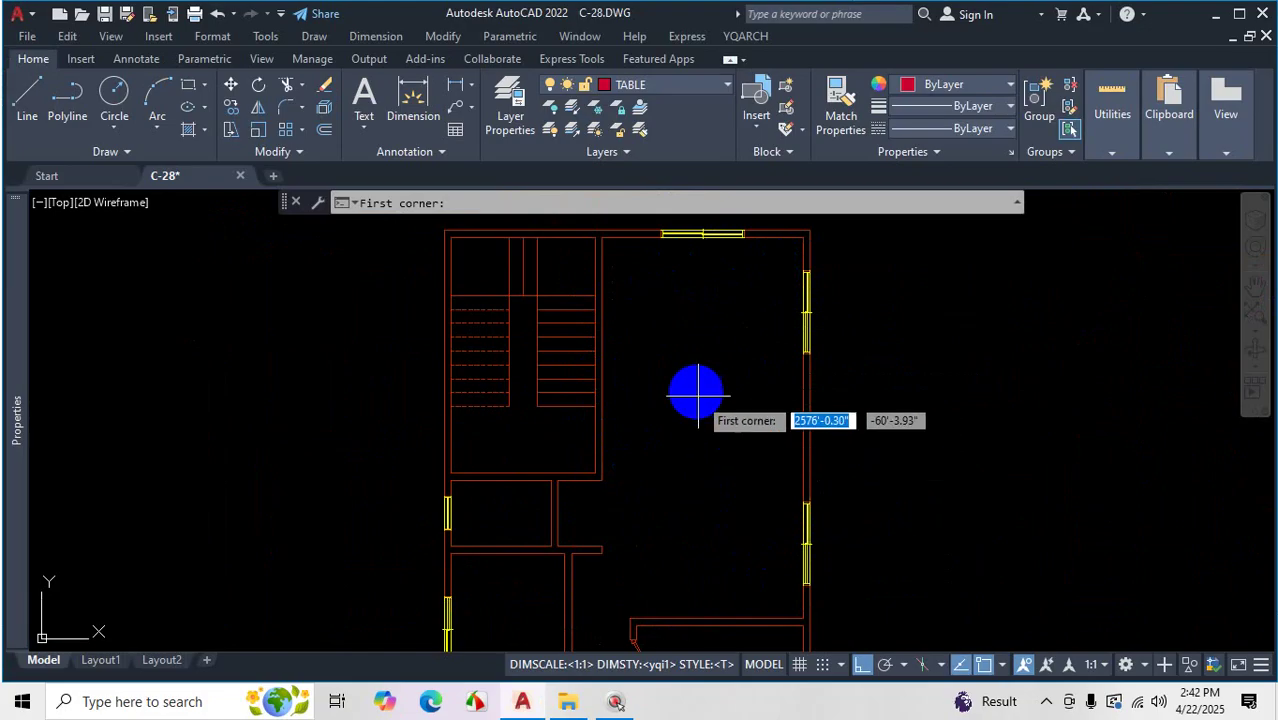
pyautogui.scroll(-1, 681, 395)
pyautogui.scroll(2, 684, 370)
pyautogui.scroll(3, 616, 422)
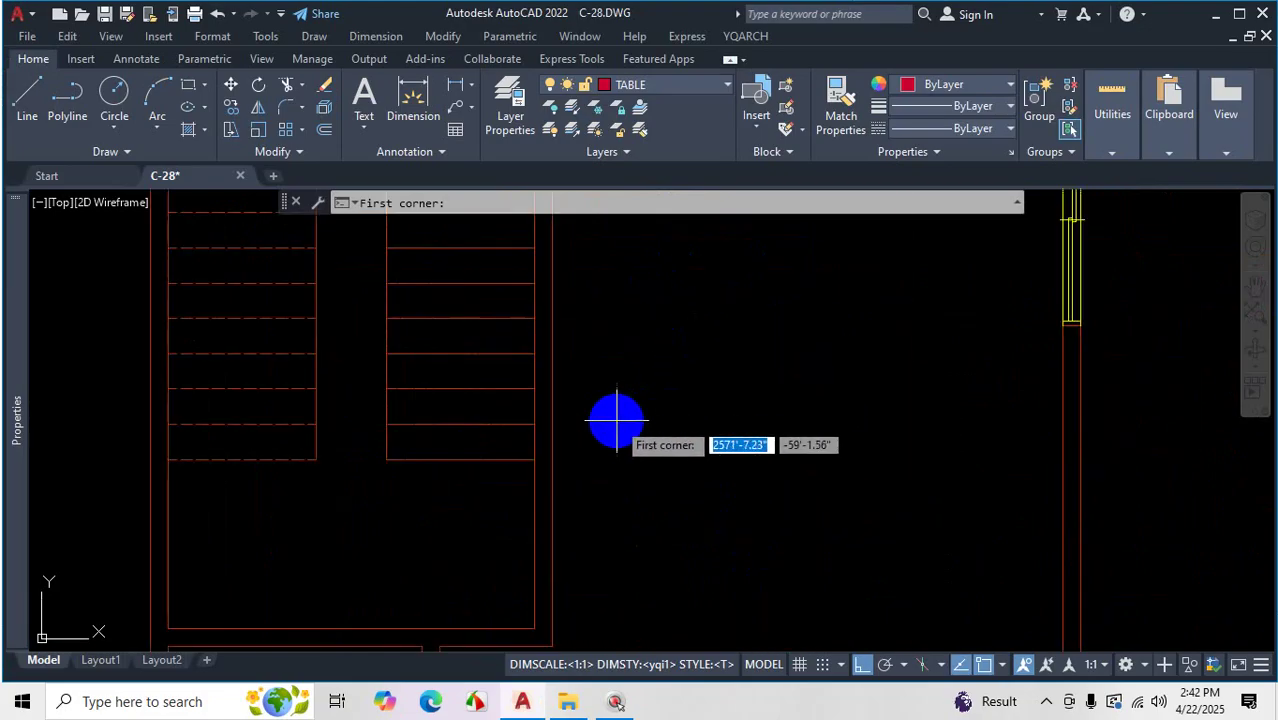
pyautogui.scroll(-3, 640, 470)
pyautogui.scroll(7, 593, 485)
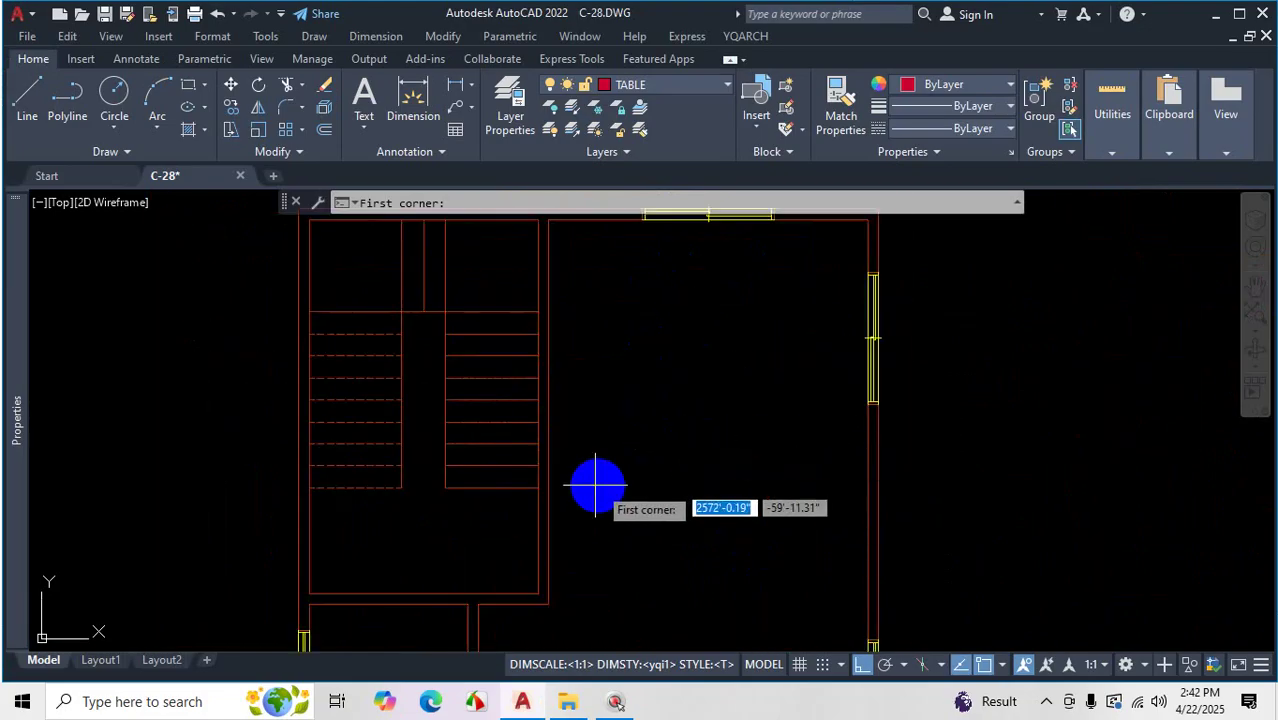
pyautogui.scroll(4, 525, 474)
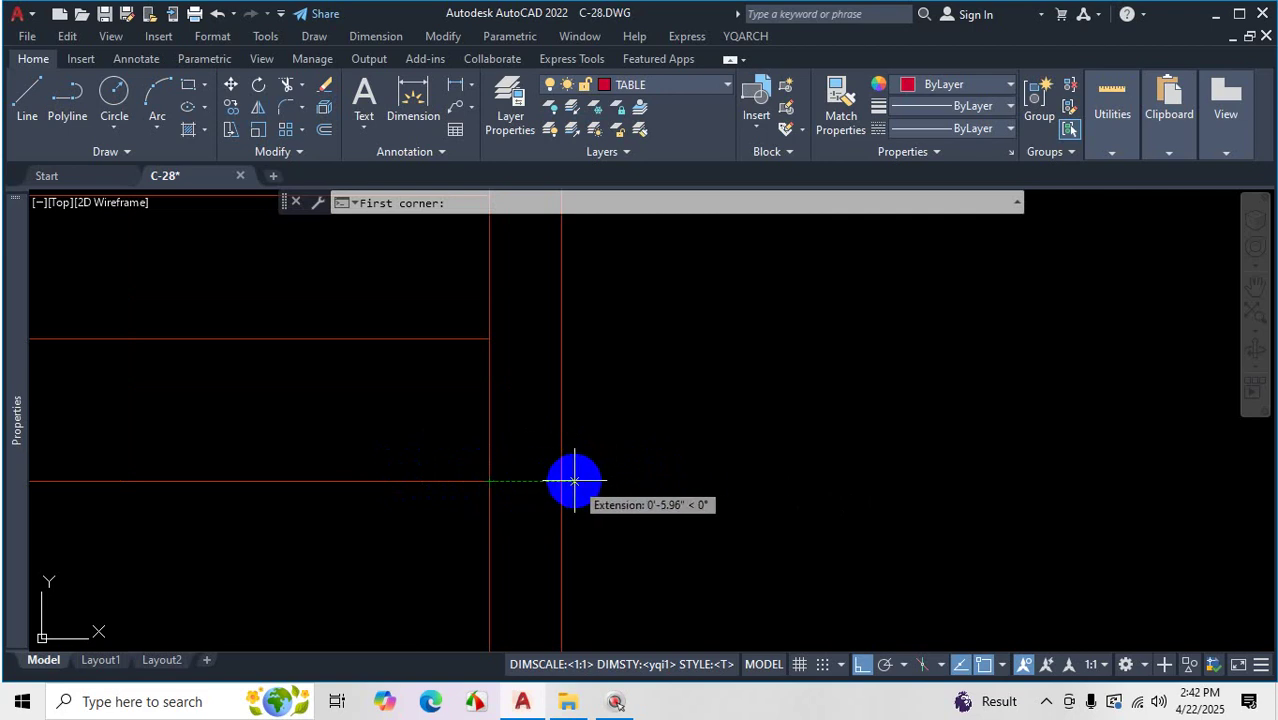
pyautogui.click(575, 481)
# Set the second corner of the furniture area at the hall's upper inner corner, where the outer walls meet
pyautogui.scroll(-5, 656, 534)
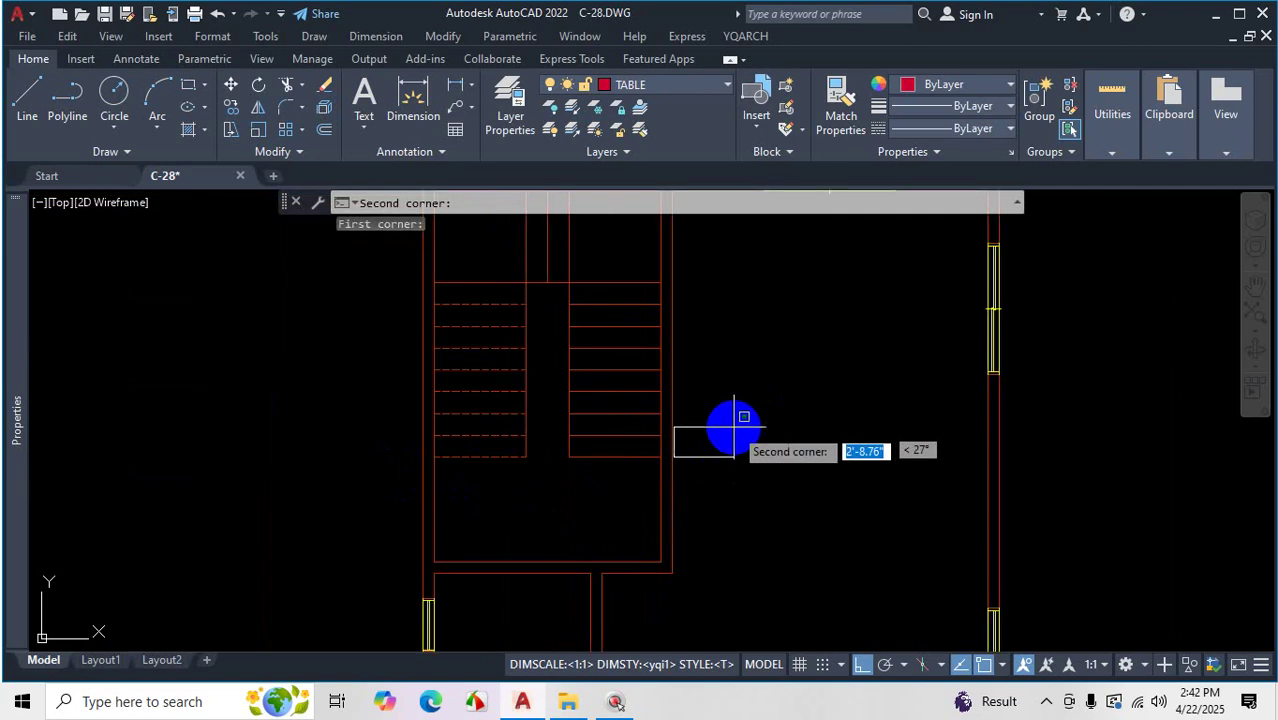
pyautogui.scroll(8, 772, 408)
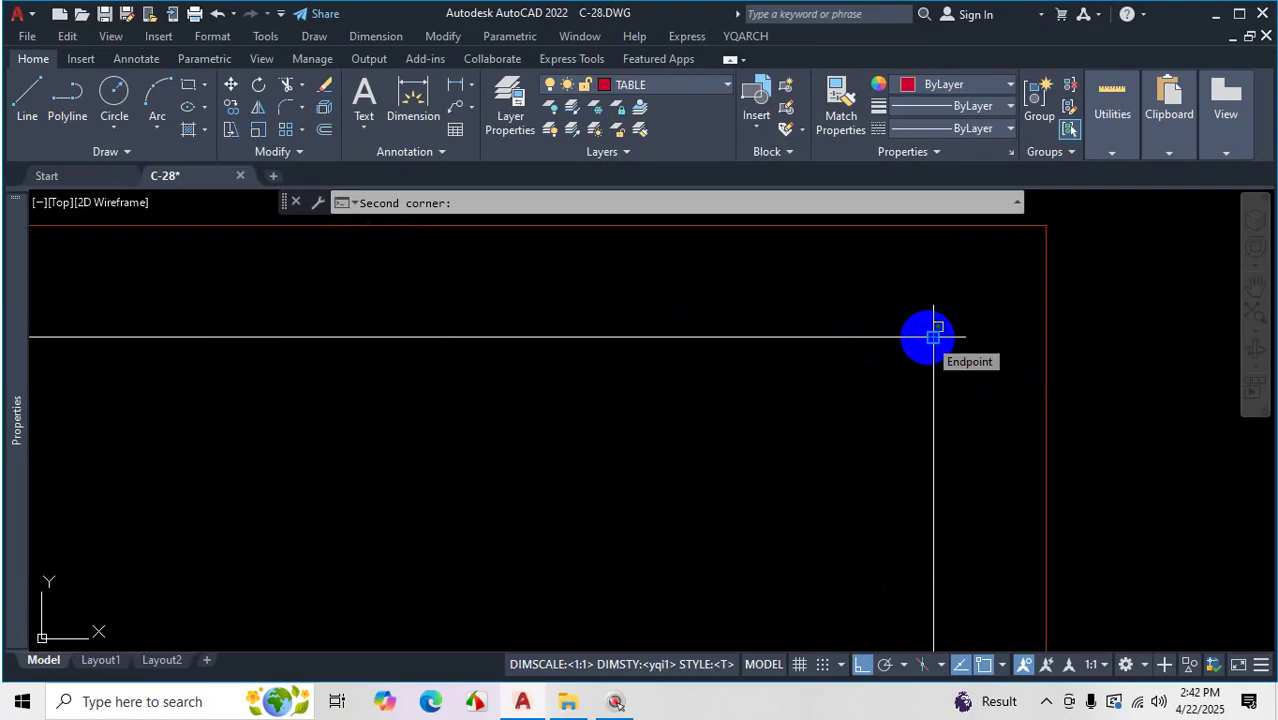
pyautogui.scroll(-6, 932, 339)
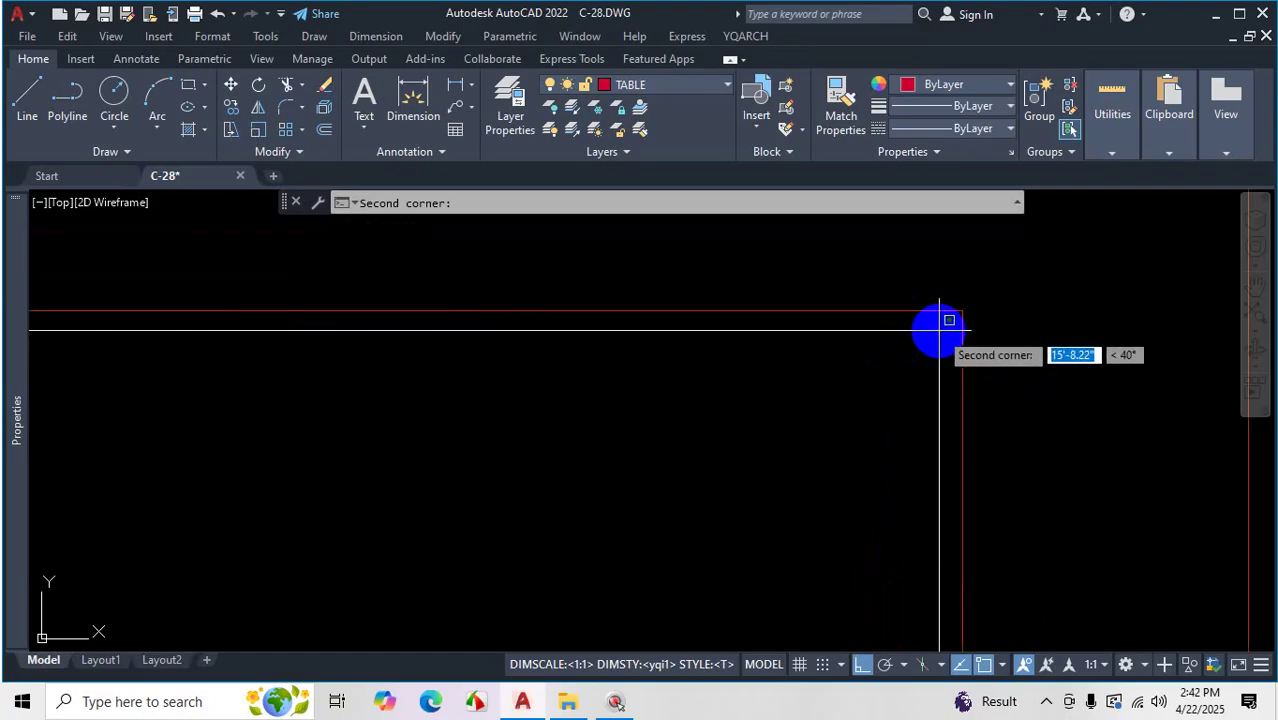
pyautogui.click(945, 320)
pyautogui.scroll(-5, 887, 391)
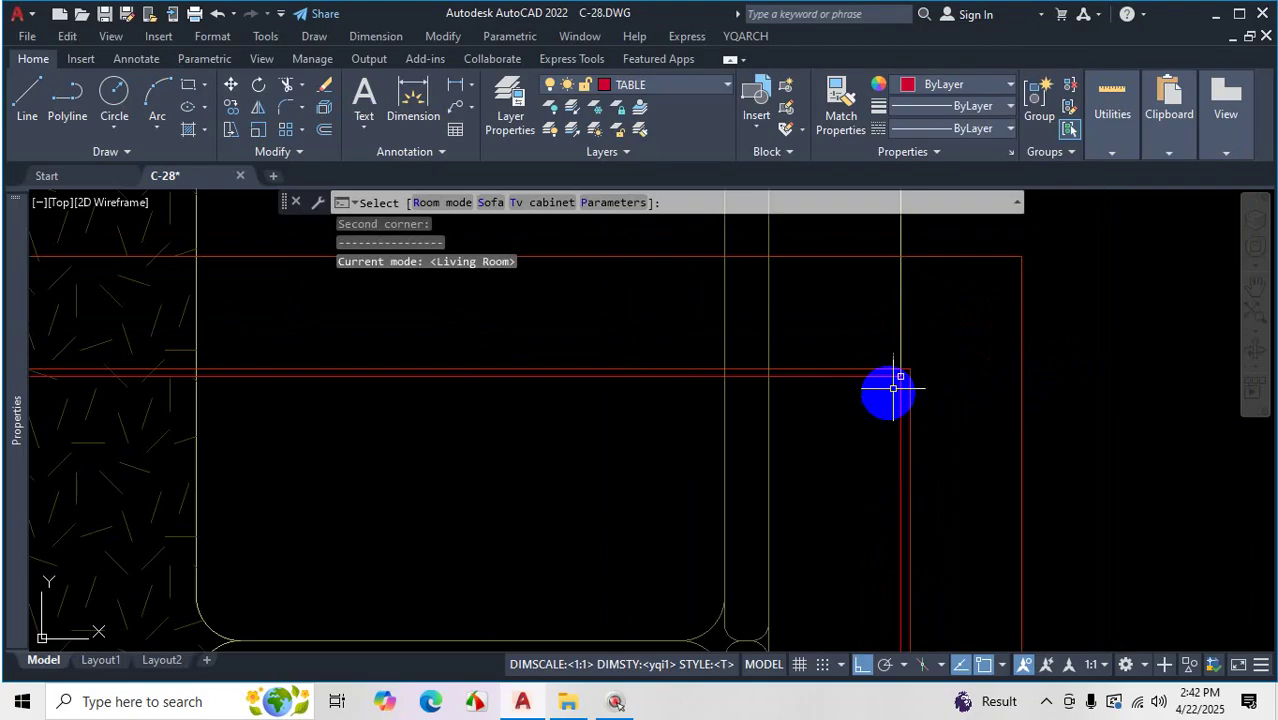
pyautogui.scroll(3, 820, 381)
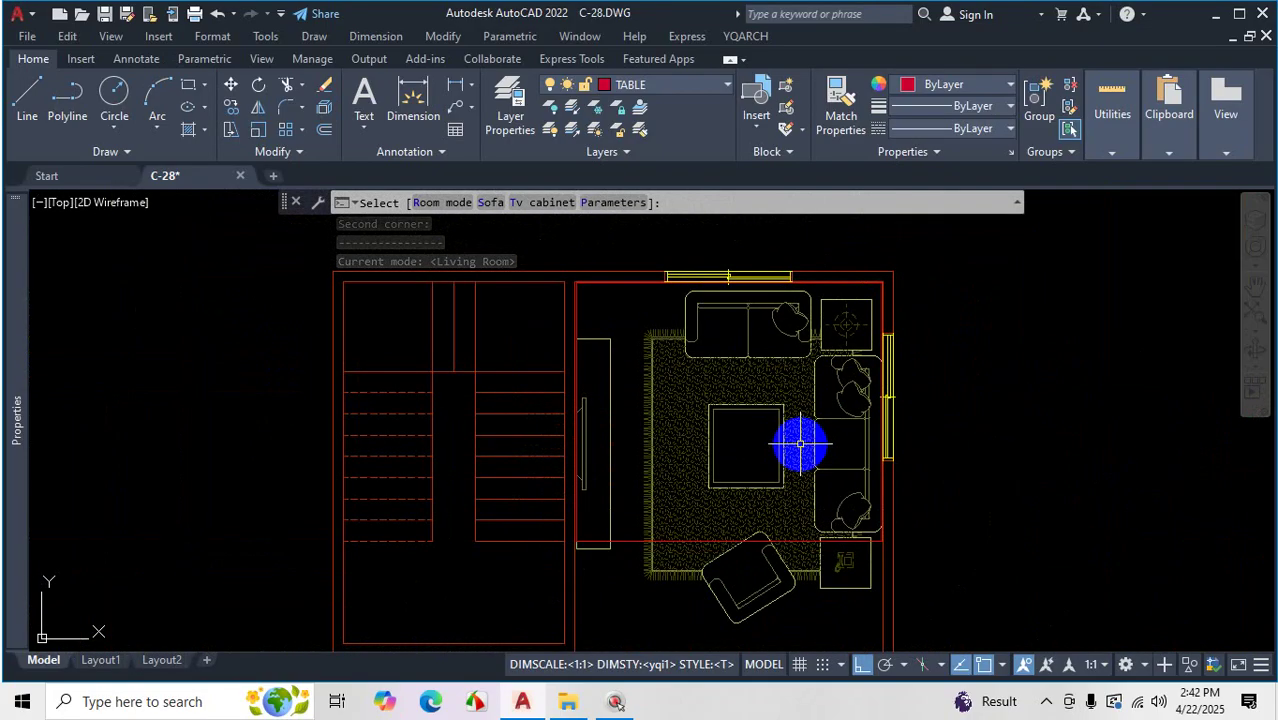
pyautogui.click(800, 443)
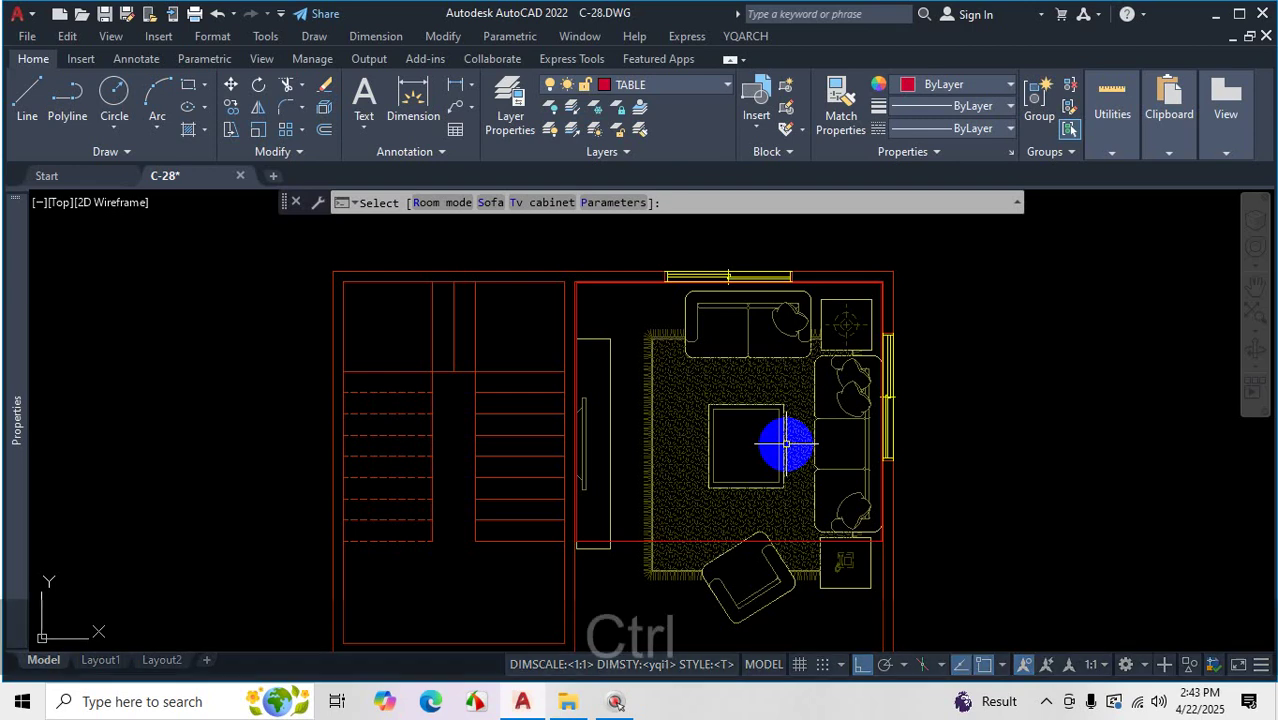
pyautogui.hotkey('ctrl', '1')
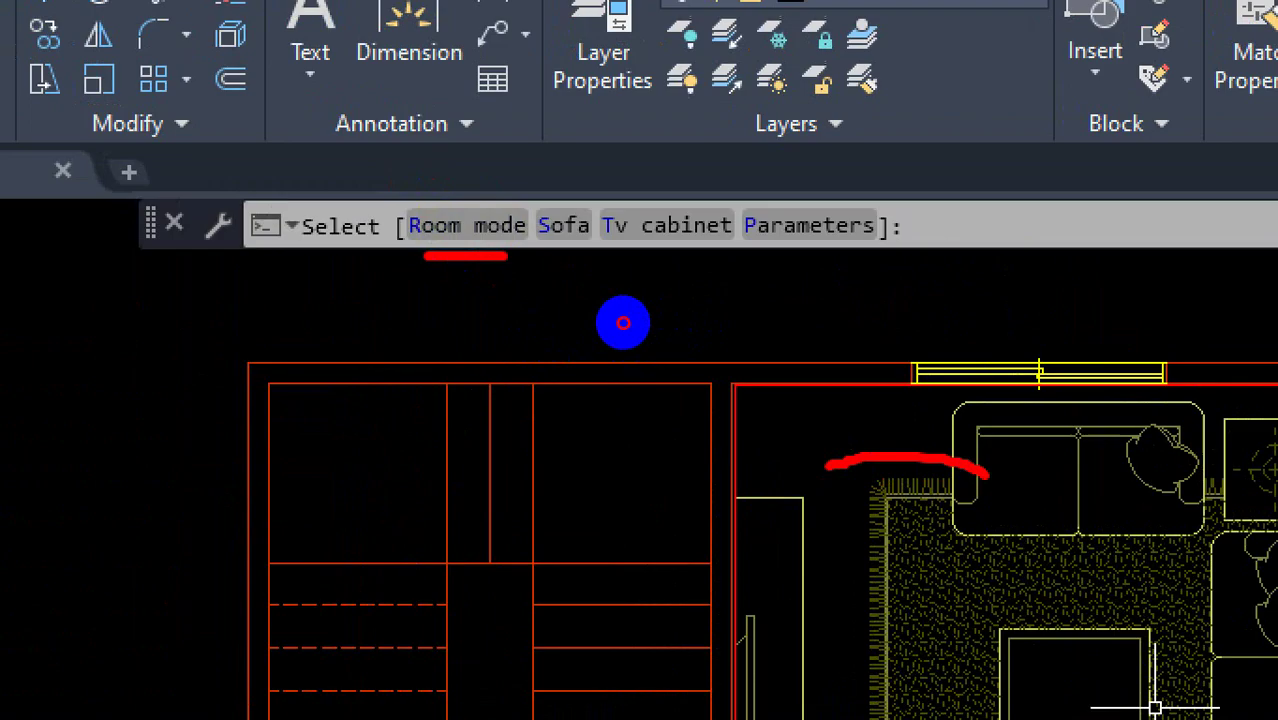
pyautogui.click(436, 222)
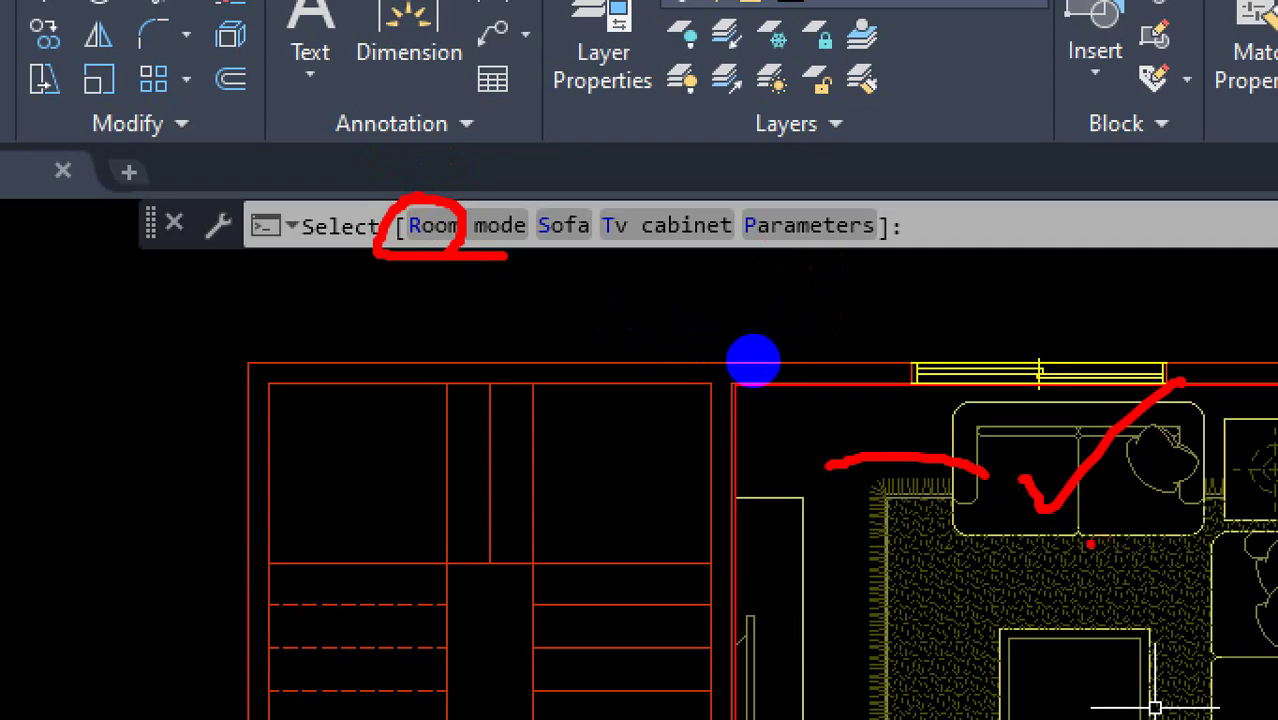
pyautogui.press('Escape')
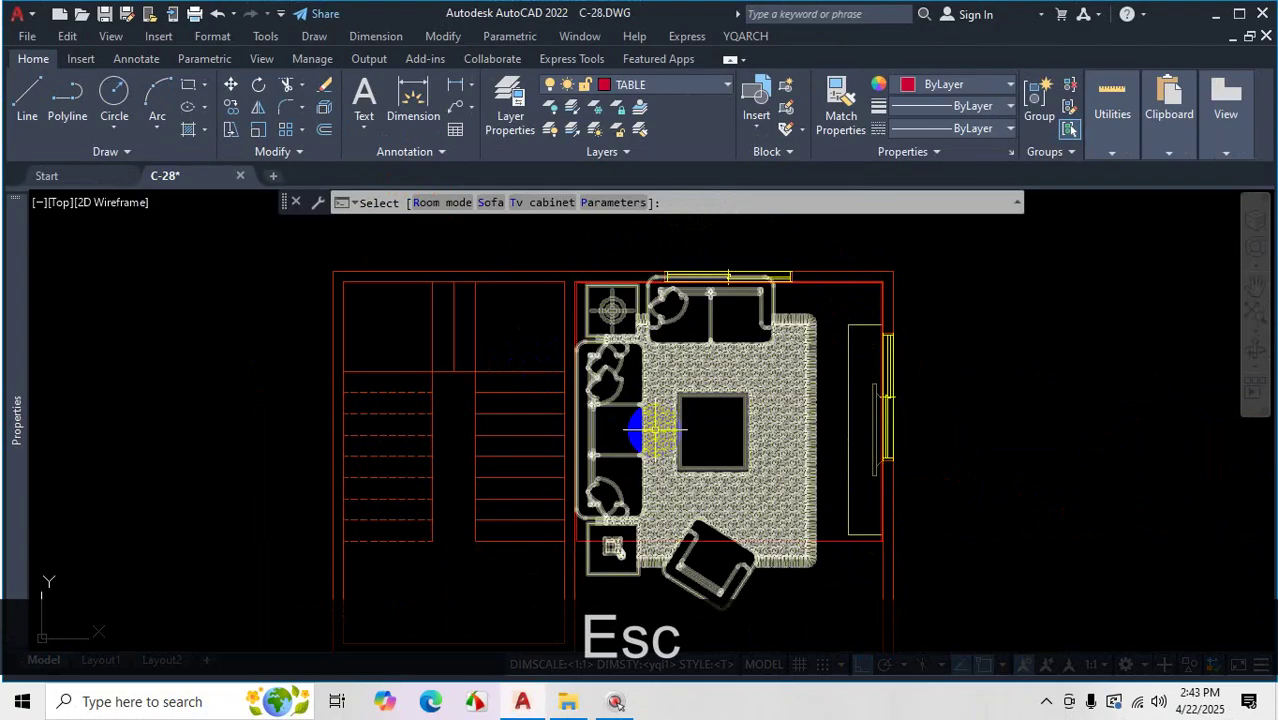
# Cycle the room mode through Dining Room, Bedroom, Study Room, Kitchen and Toilet, and back to Living Room
pyautogui.press('r')
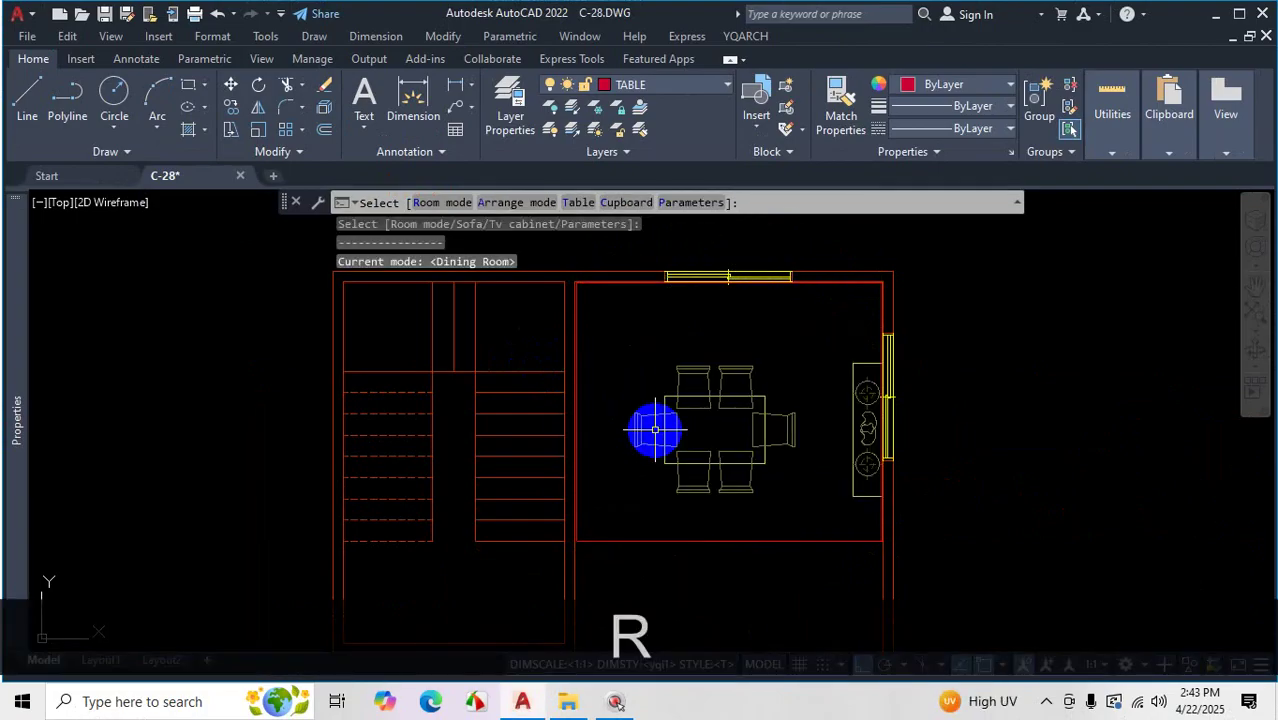
pyautogui.press('r')
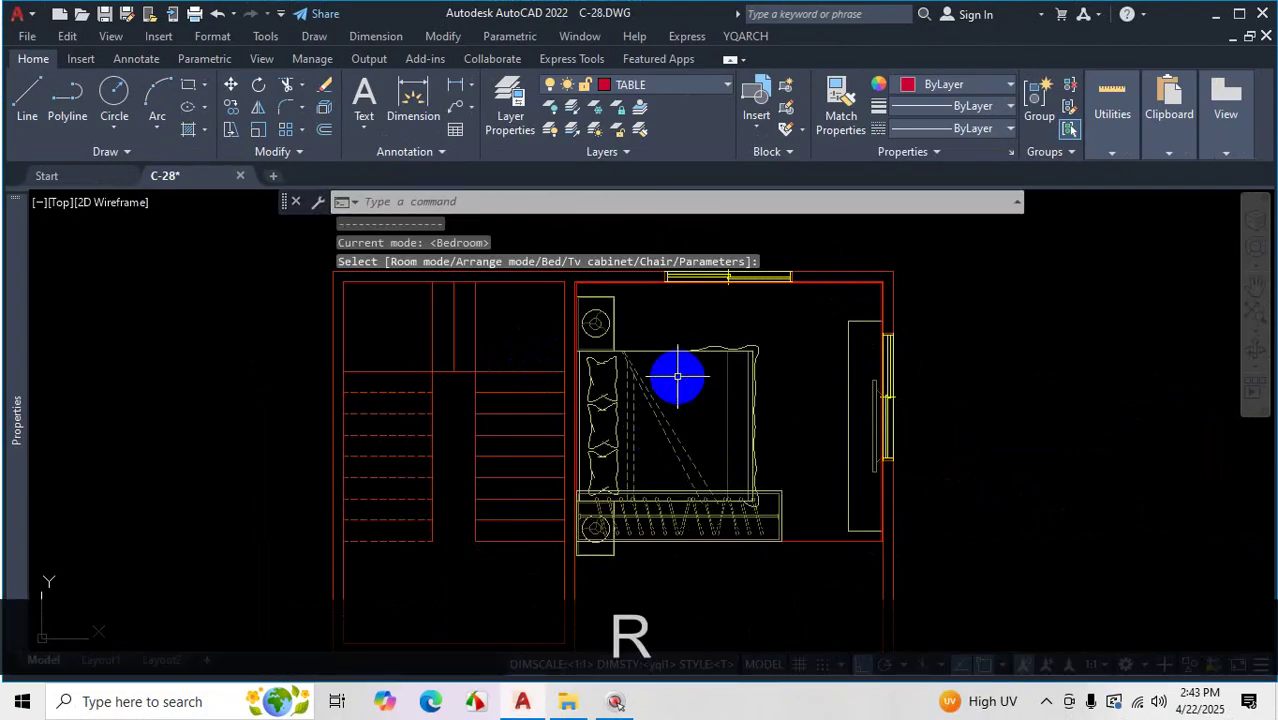
pyautogui.press('r')
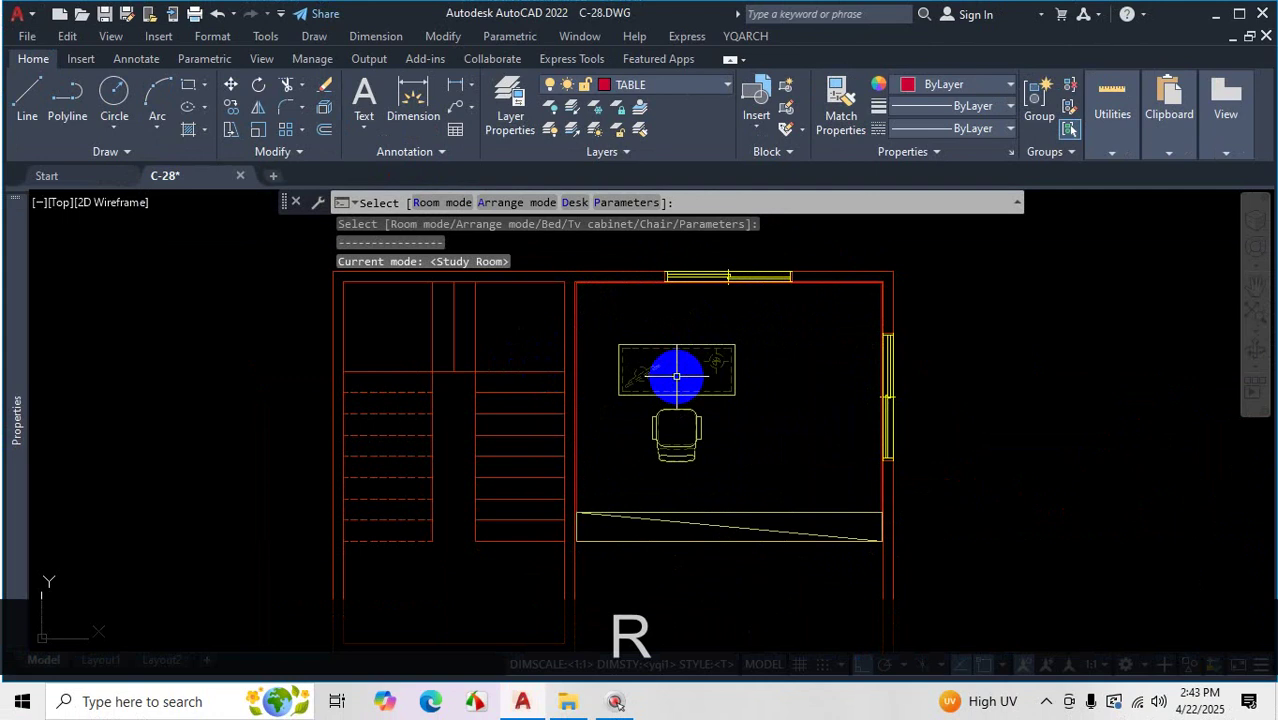
pyautogui.press('r')
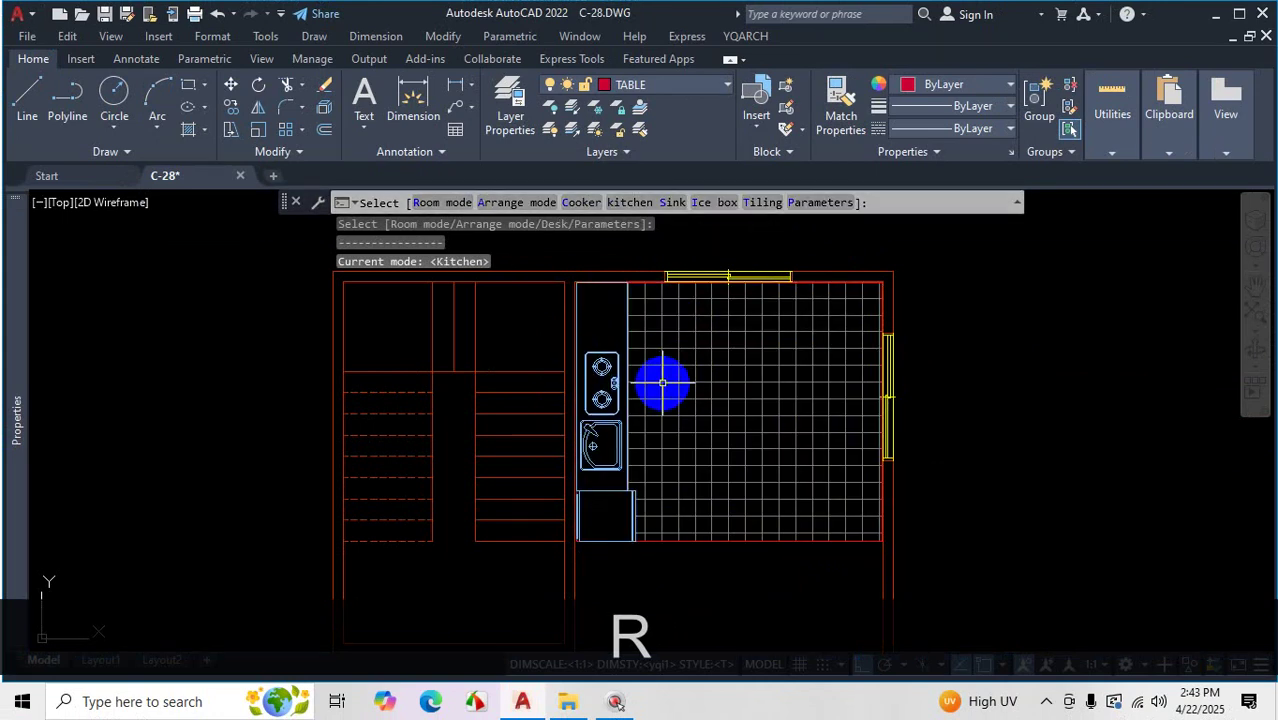
pyautogui.press('r')
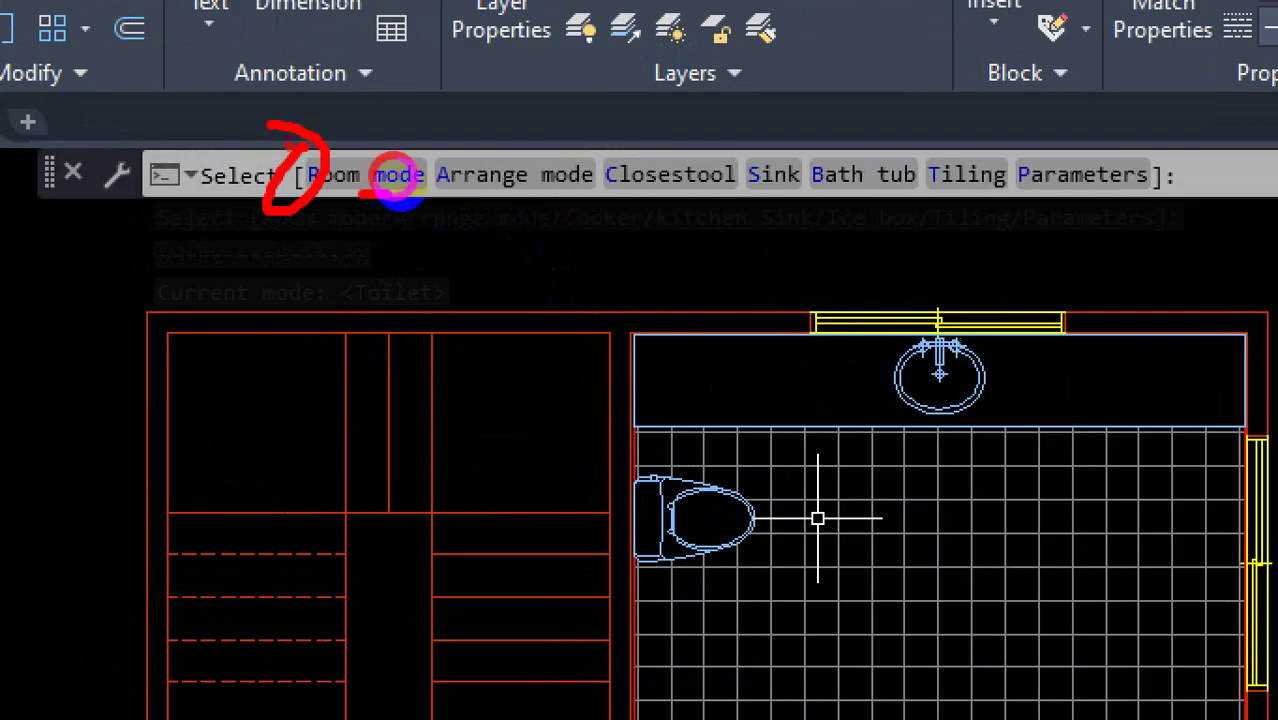
pyautogui.hotkey('ctrl', '1')
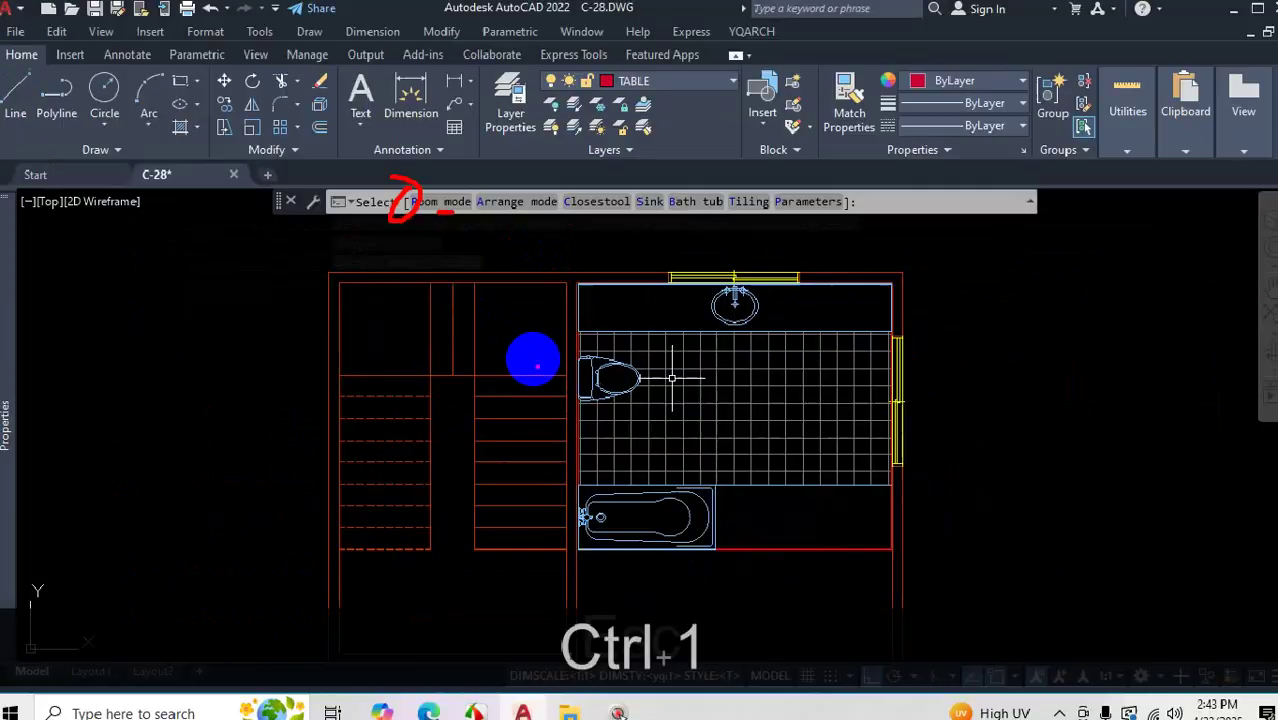
pyautogui.press('Escape')
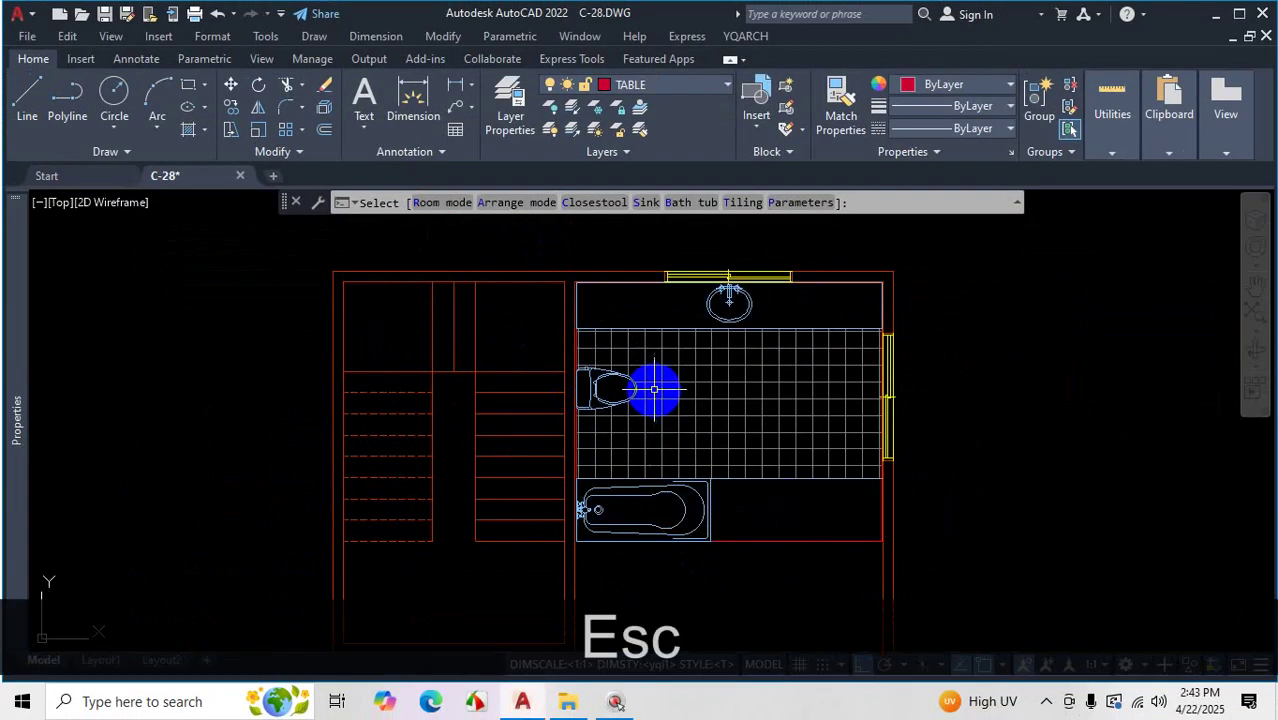
pyautogui.press('r')
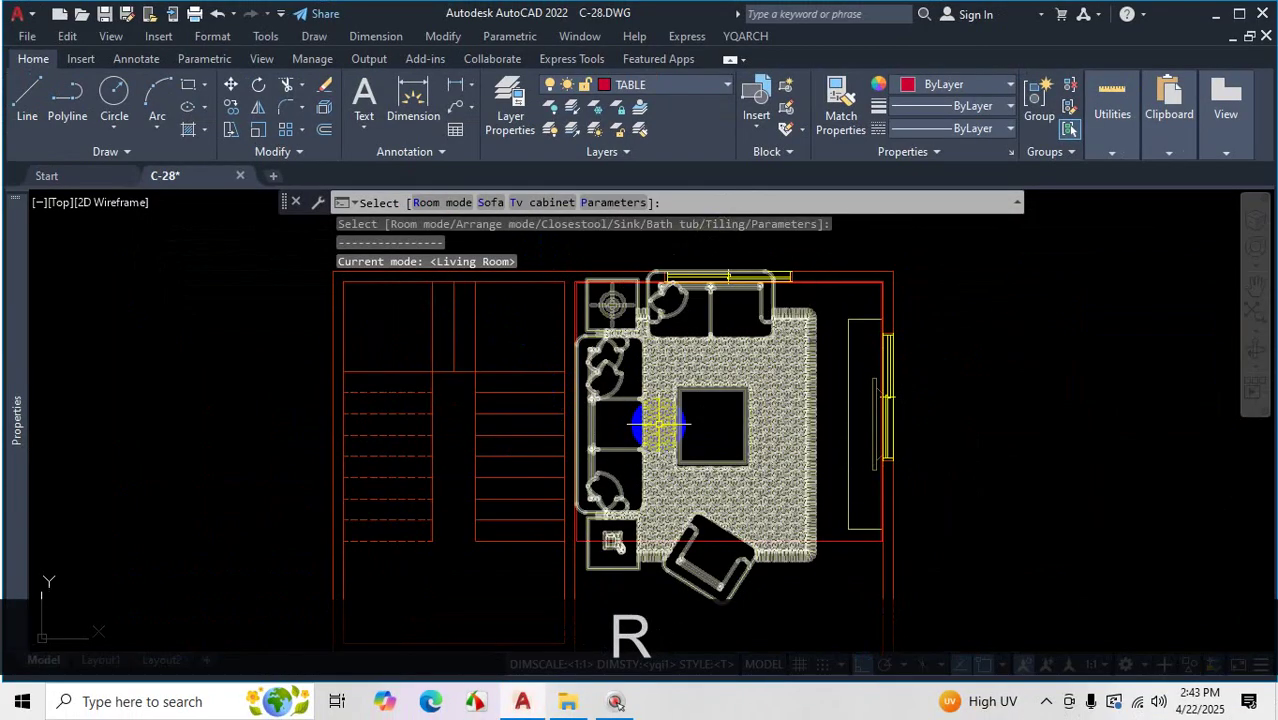
# Preview the living room layout in the hall with its main sofa set against each of the surrounding walls in turn
pyautogui.scroll(-4, 741, 435)
pyautogui.scroll(5, 741, 435)
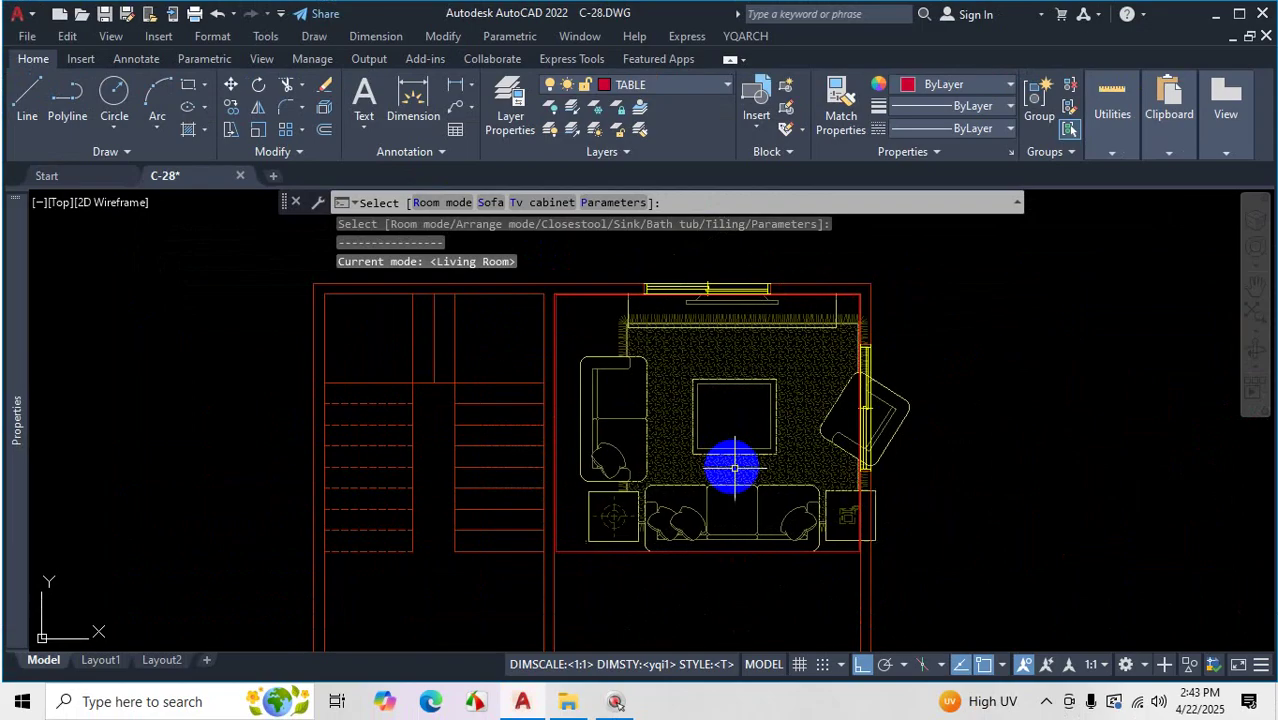
pyautogui.scroll(-3, 758, 550)
pyautogui.scroll(5, 740, 530)
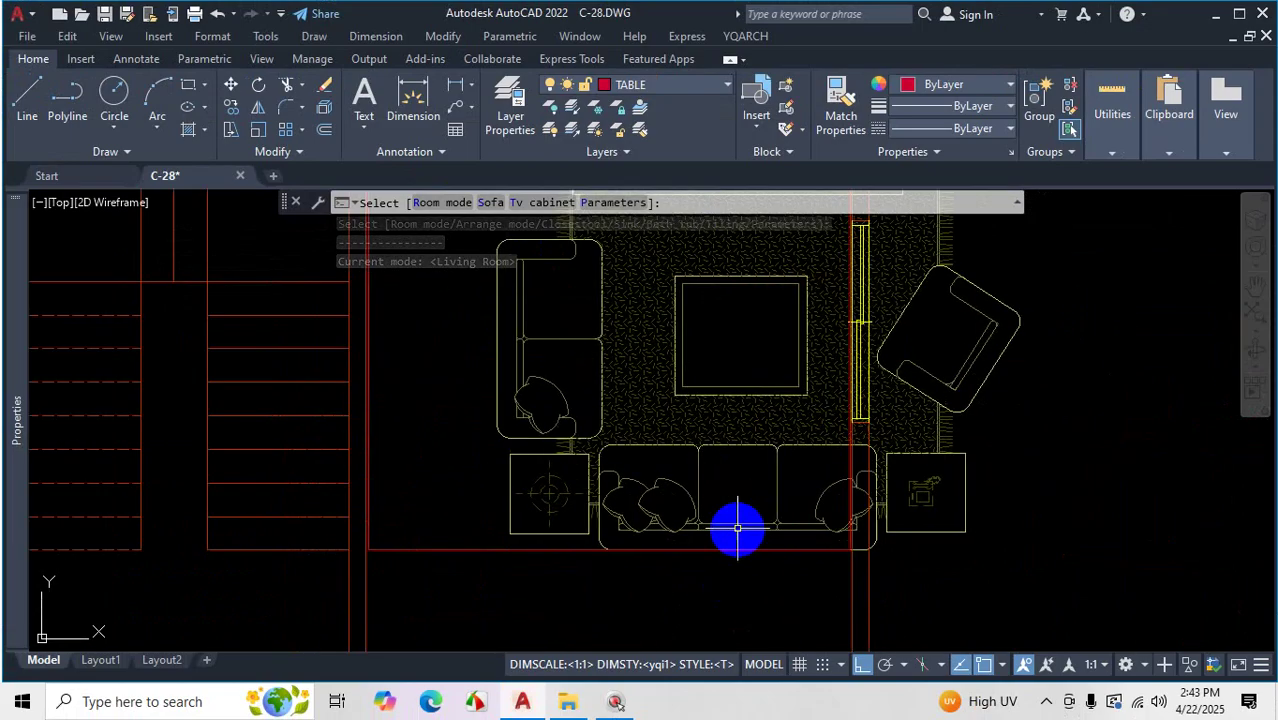
pyautogui.scroll(-6, 700, 540)
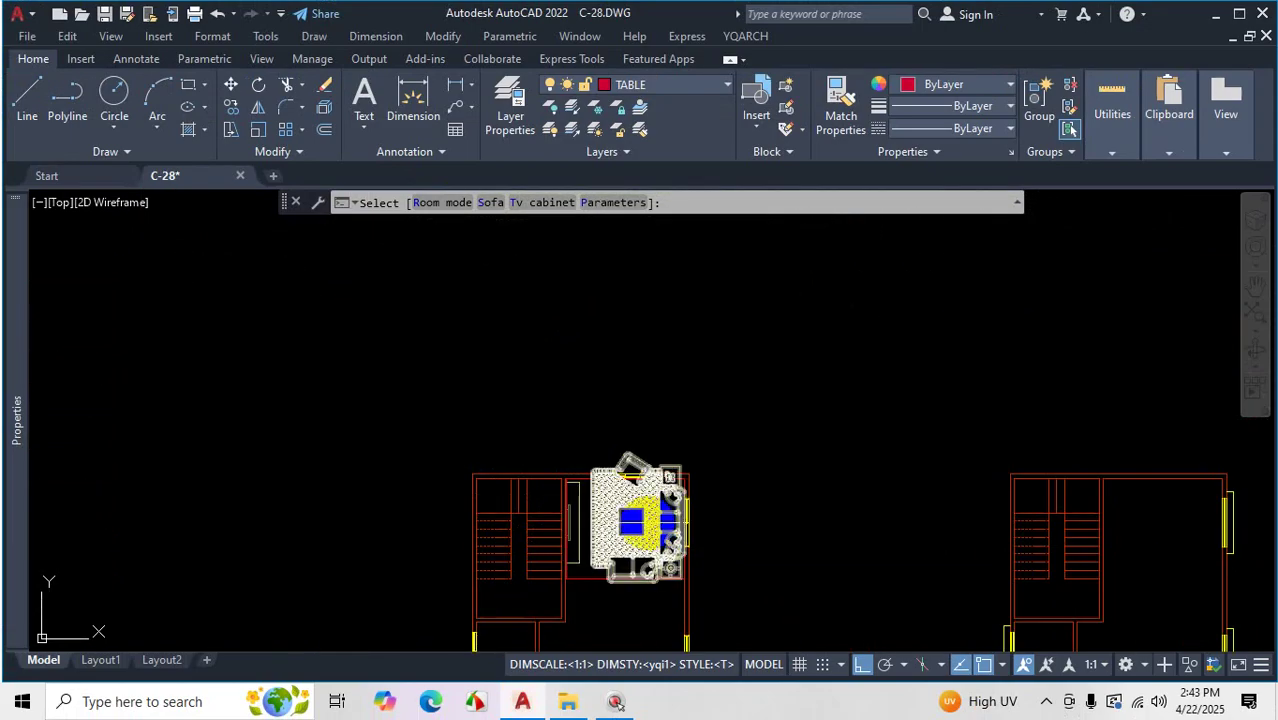
pyautogui.scroll(2, 645, 529)
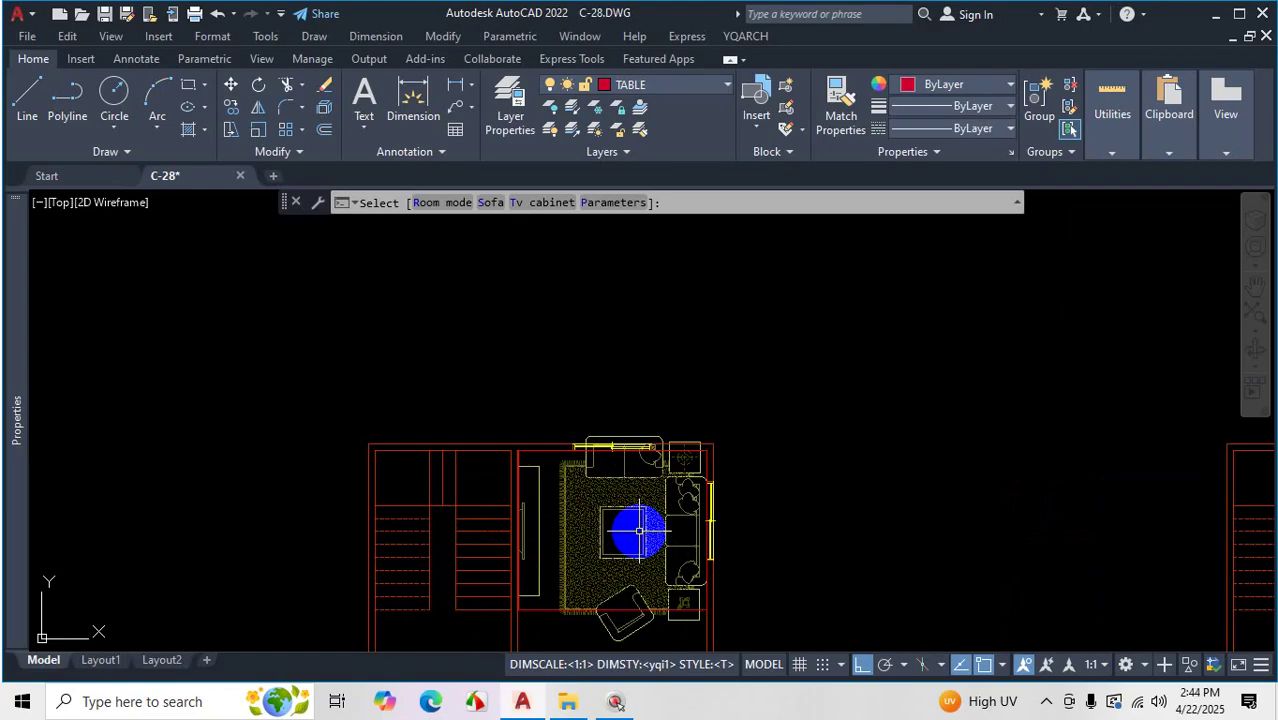
pyautogui.press('ctrl')
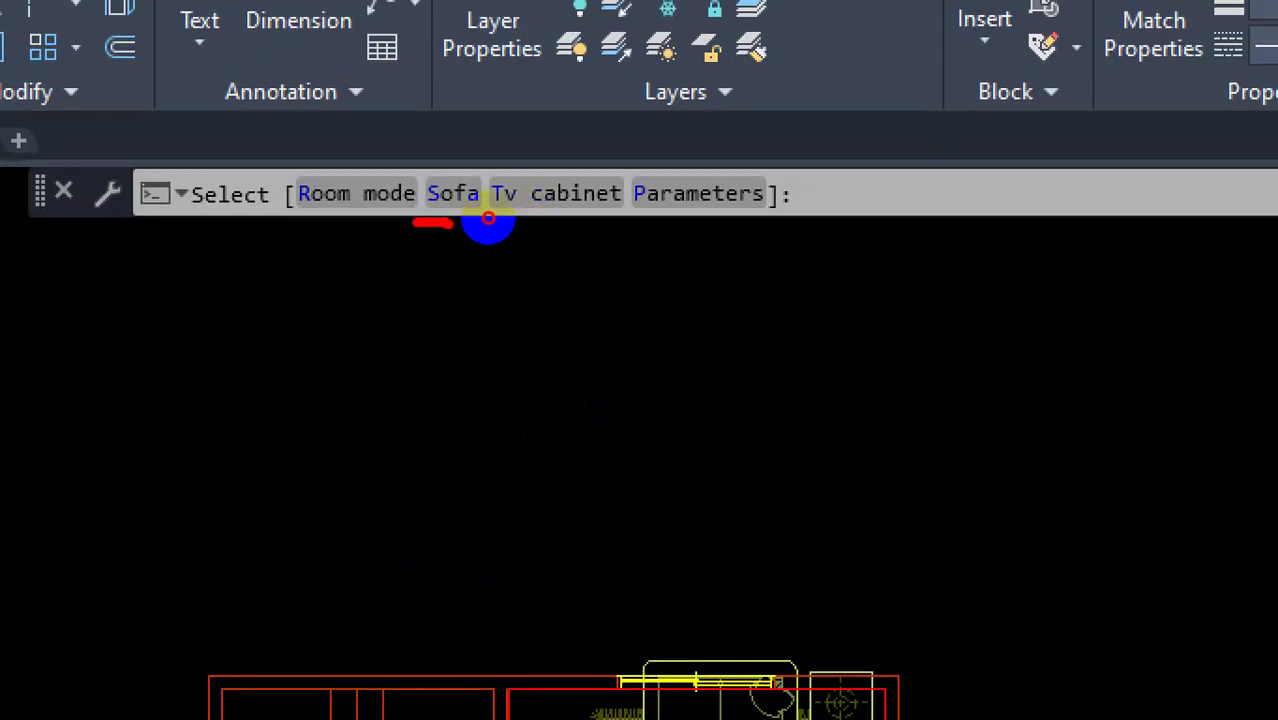
pyautogui.click(487, 218)
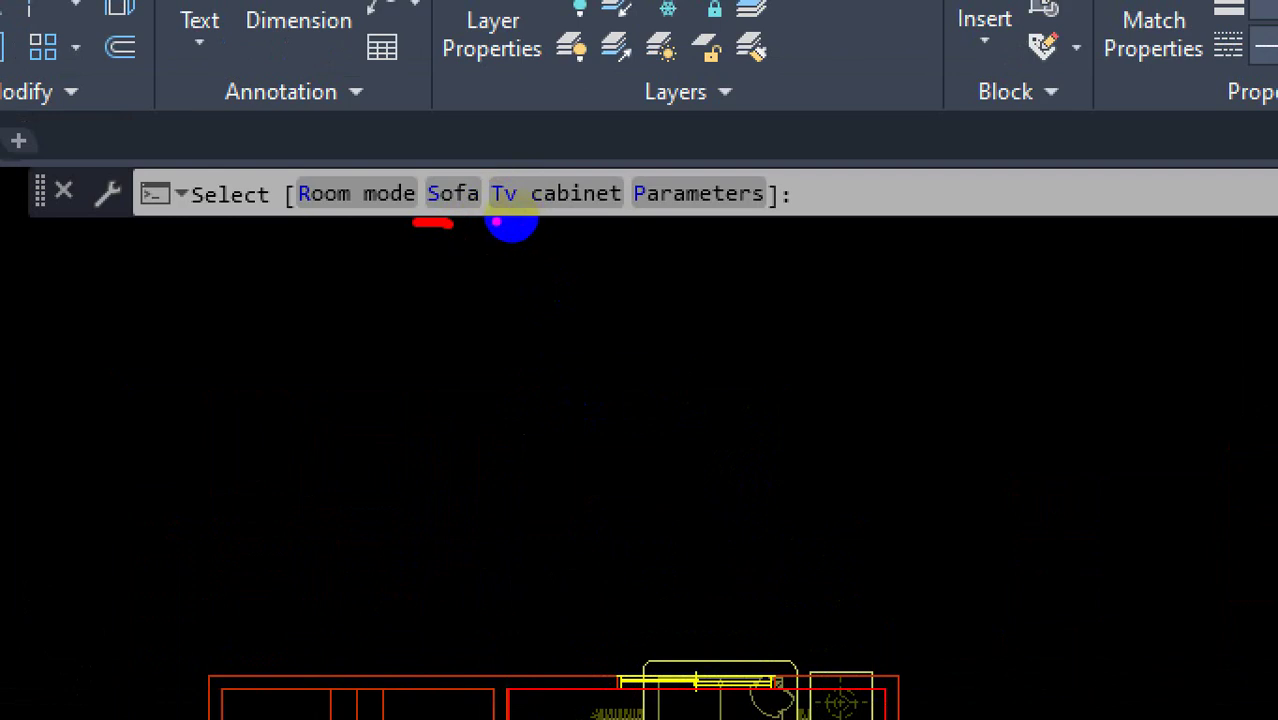
pyautogui.click(530, 220)
pyautogui.press('Escape')
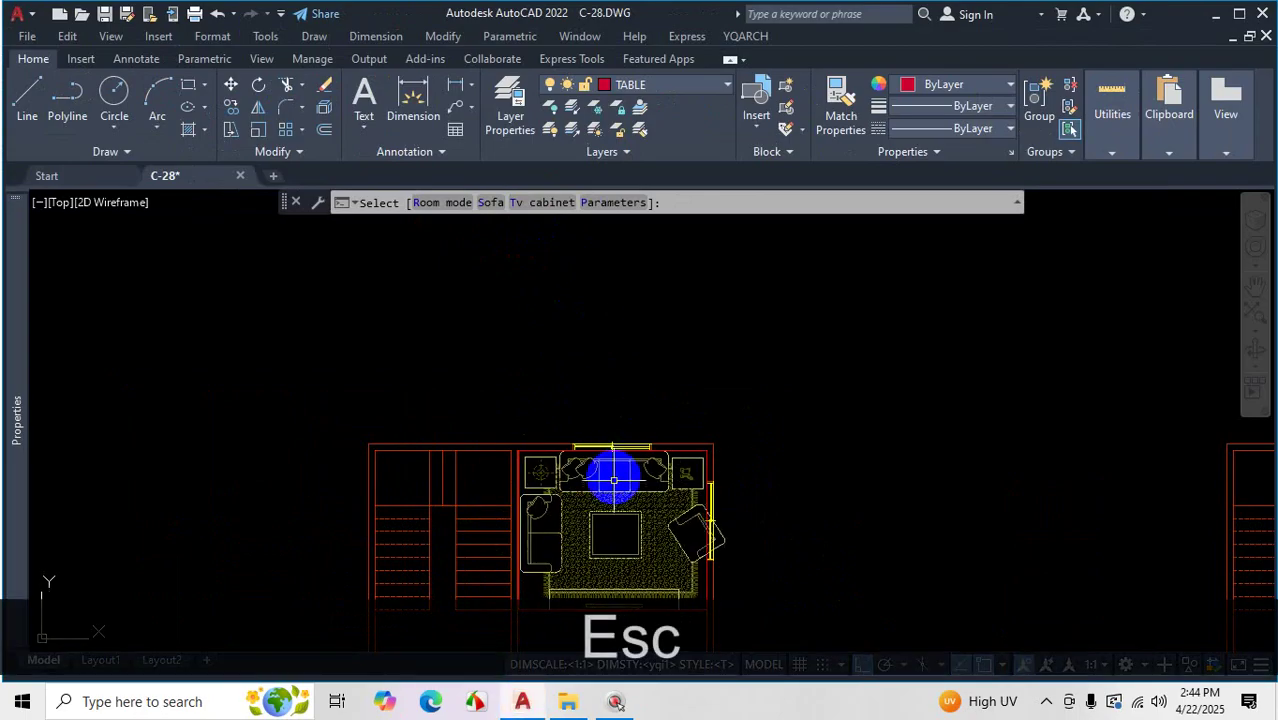
# Compare the hall layout with the sofa on the upper window wall, the open lower side and the outer side wall
pyautogui.scroll(-5, 610, 490)
pyautogui.scroll(6, 612, 540)
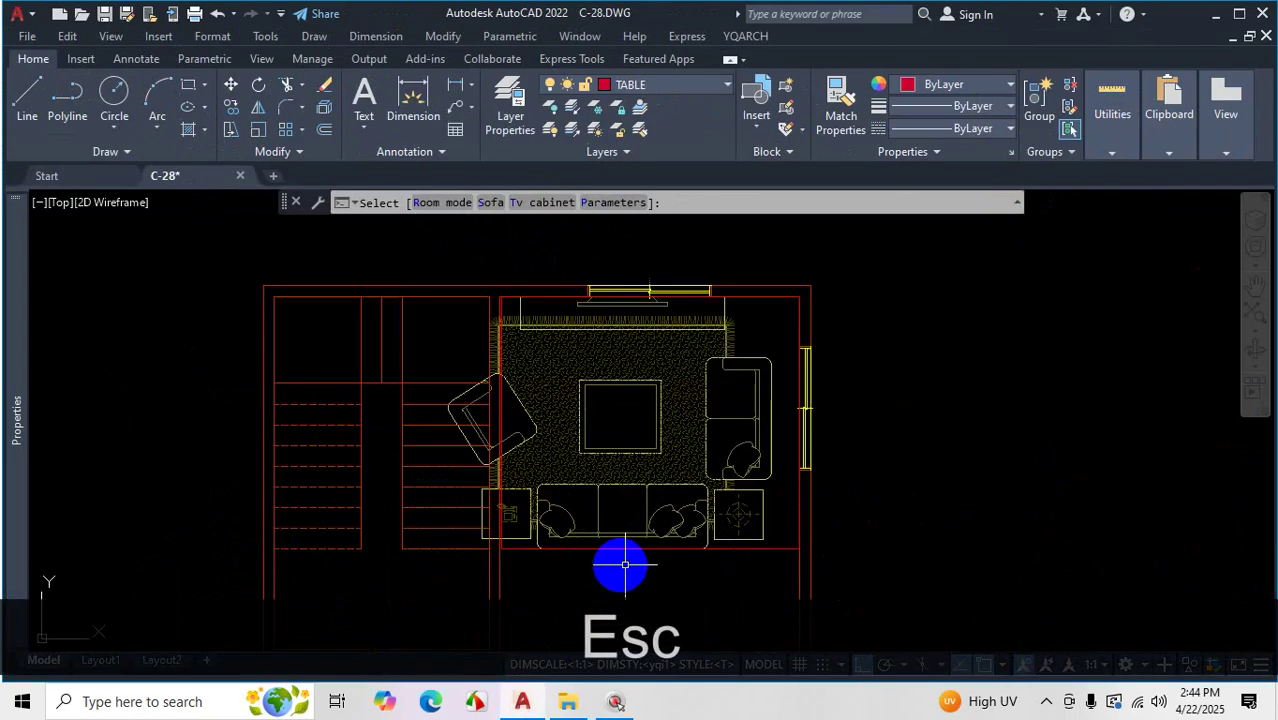
pyautogui.scroll(-5, 625, 247)
pyautogui.scroll(5, 628, 250)
pyautogui.scroll(-5, 630, 320)
pyautogui.scroll(6, 593, 362)
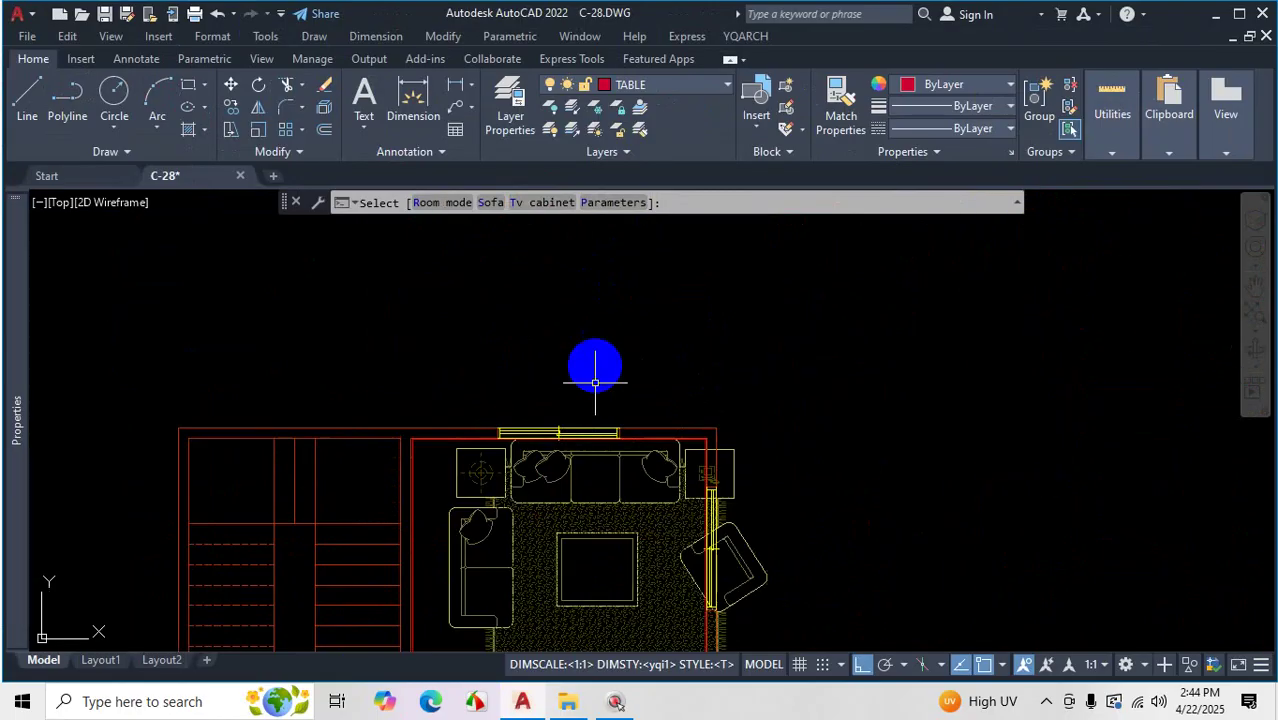
pyautogui.scroll(-6, 597, 315)
pyautogui.scroll(7, 595, 320)
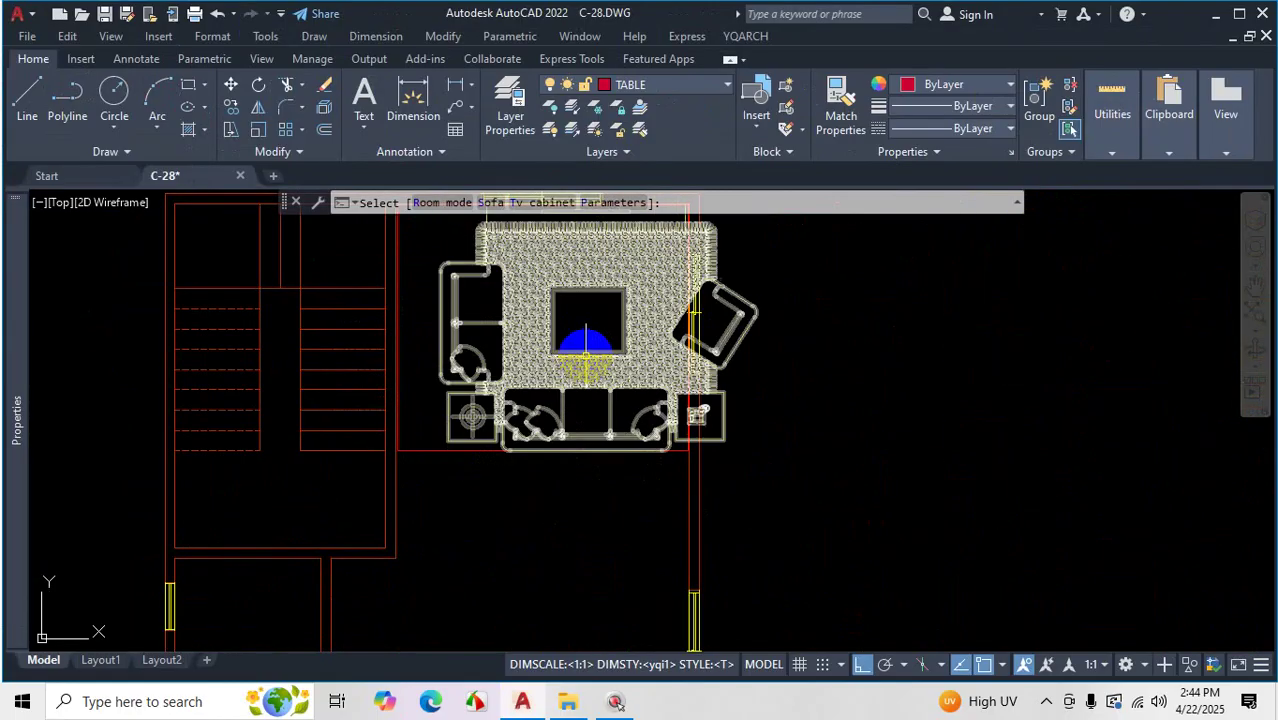
pyautogui.scroll(-4, 585, 350)
pyautogui.scroll(4, 560, 385)
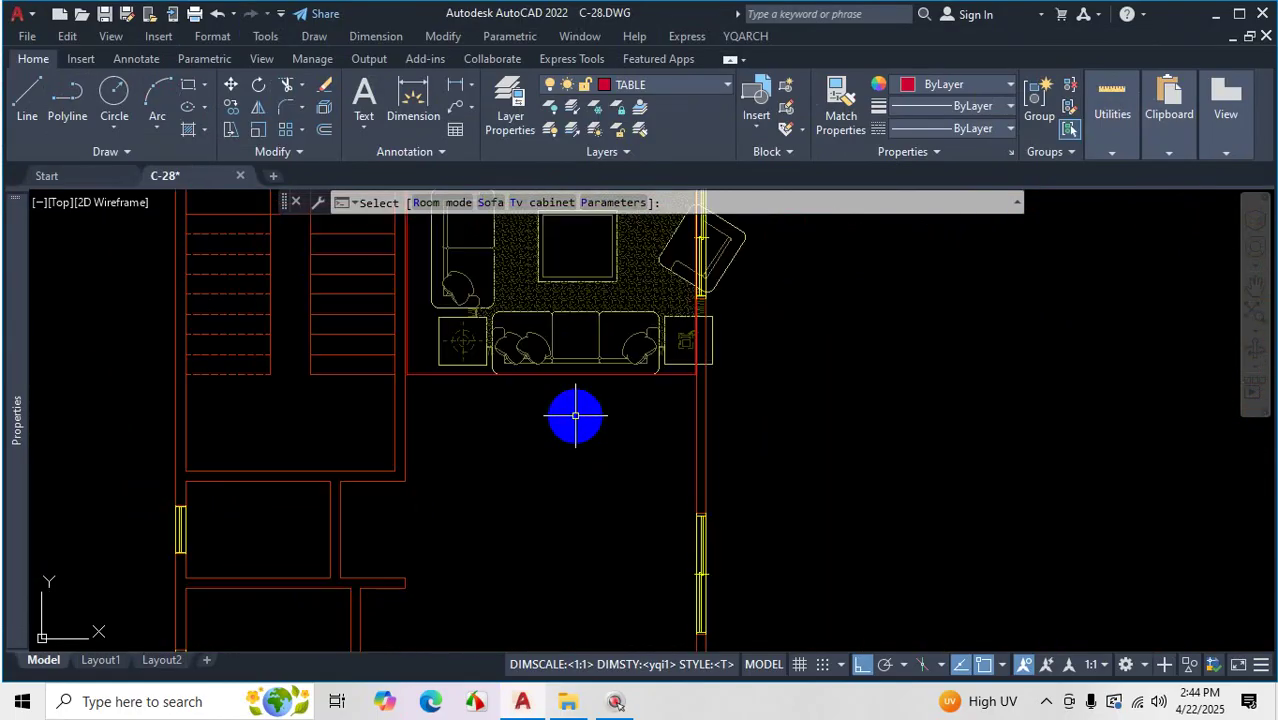
pyautogui.scroll(-5, 555, 330)
pyautogui.scroll(5, 562, 300)
pyautogui.scroll(-1, 522, 371)
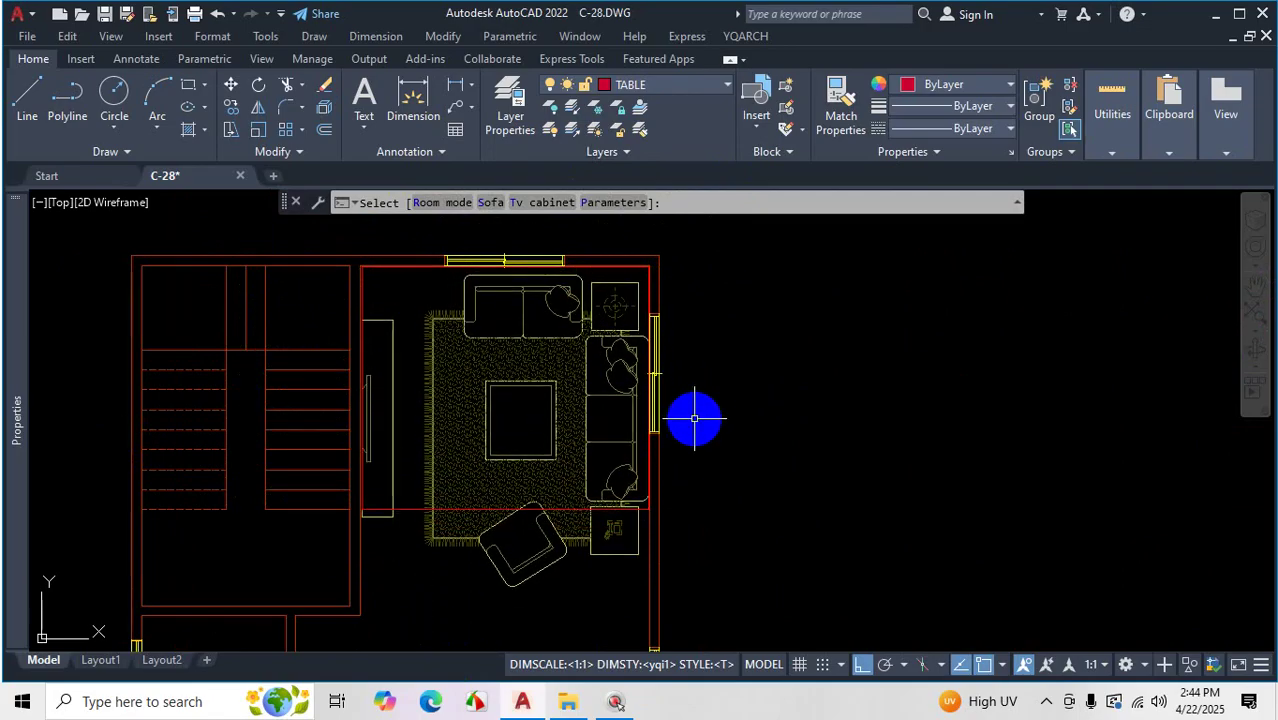
# Cycle through the available sofa set styles for the hall layout until the first style with the square coffee table returns
pyautogui.press('s')
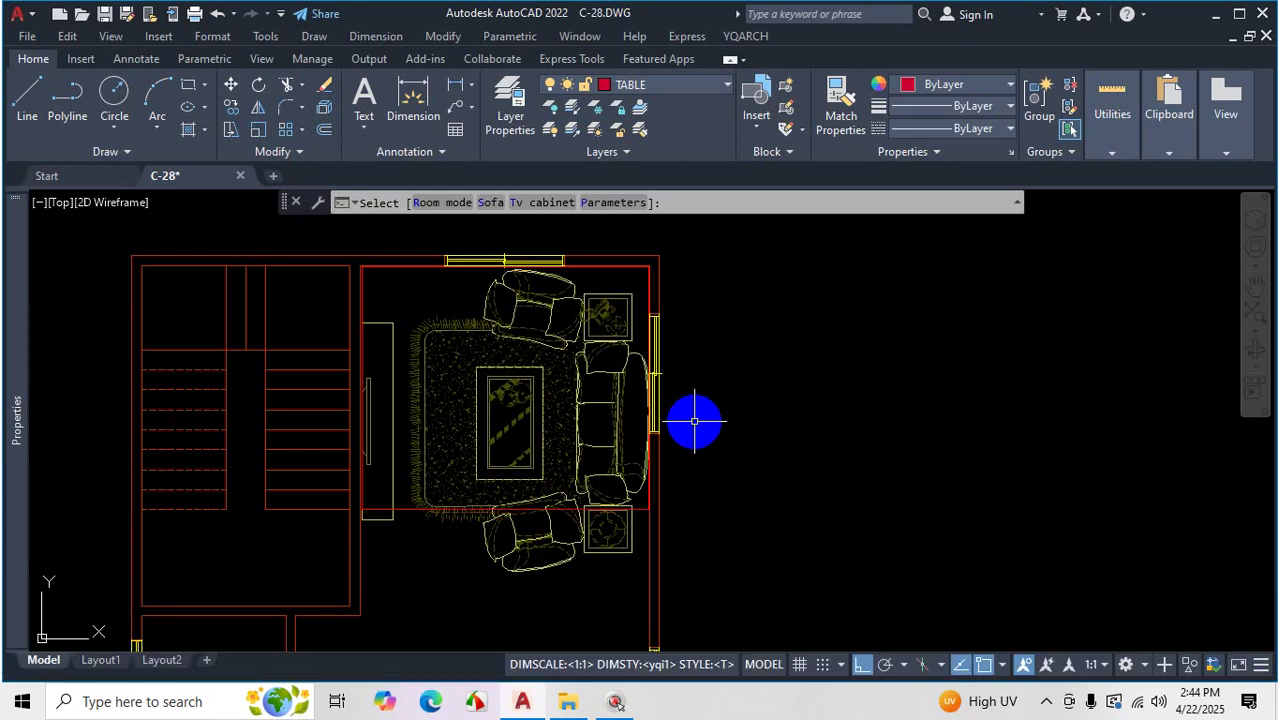
pyautogui.press('s')
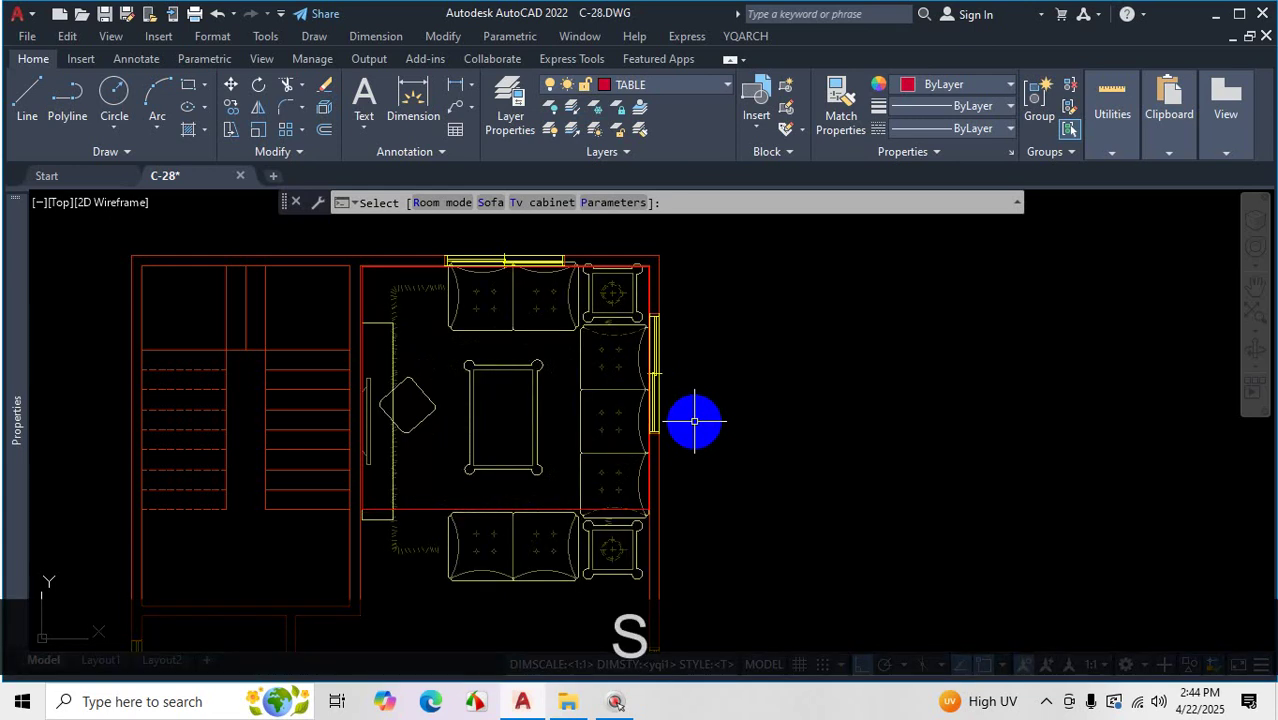
pyautogui.press('s')
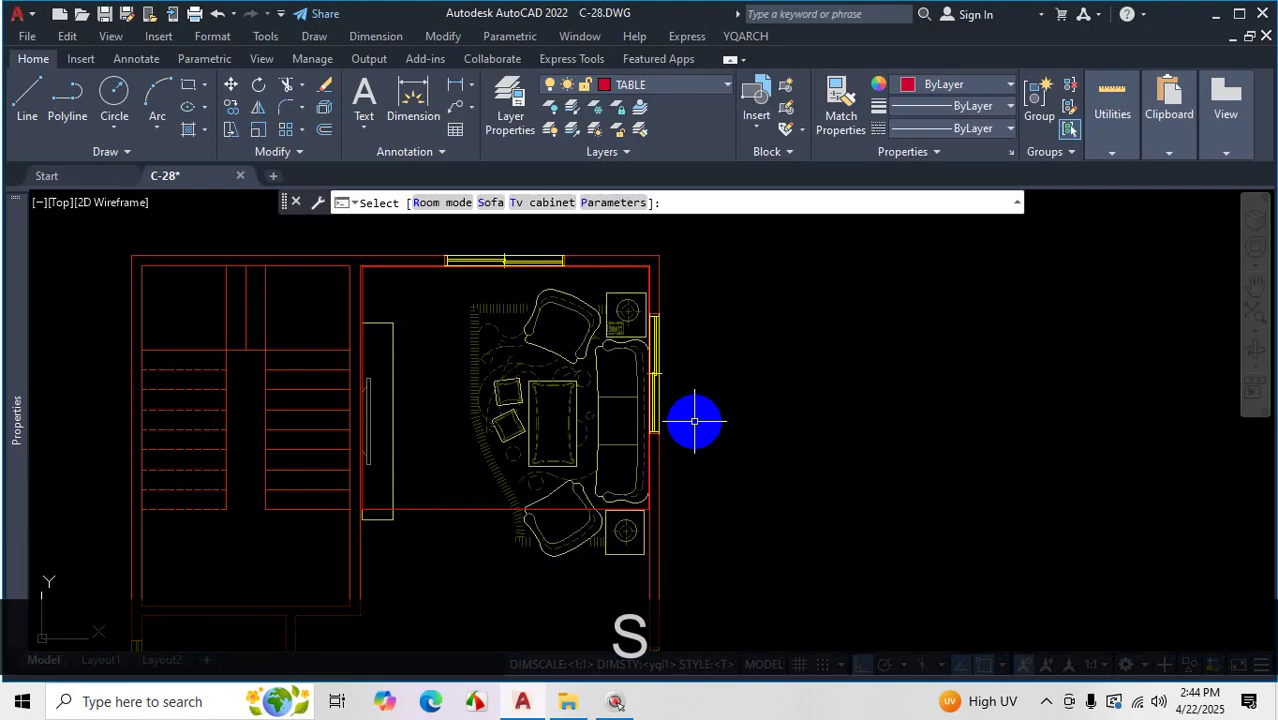
pyautogui.press('s')
pyautogui.press('s')
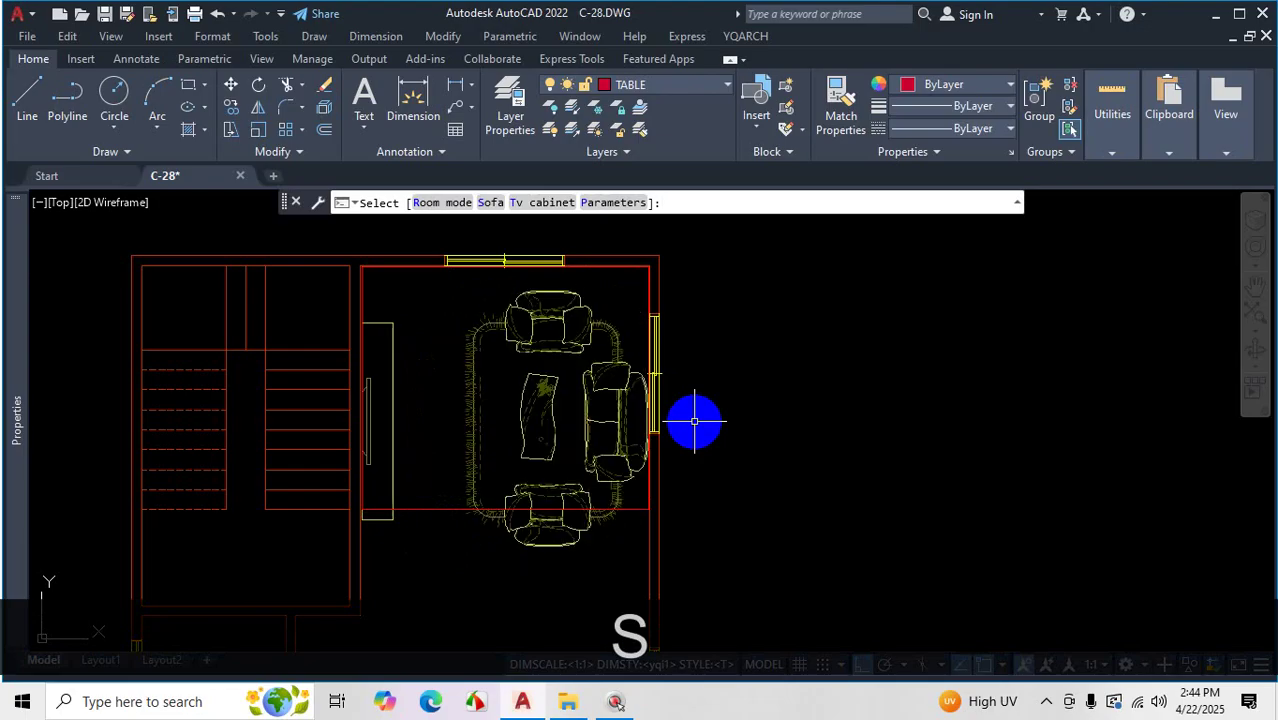
pyautogui.press('s')
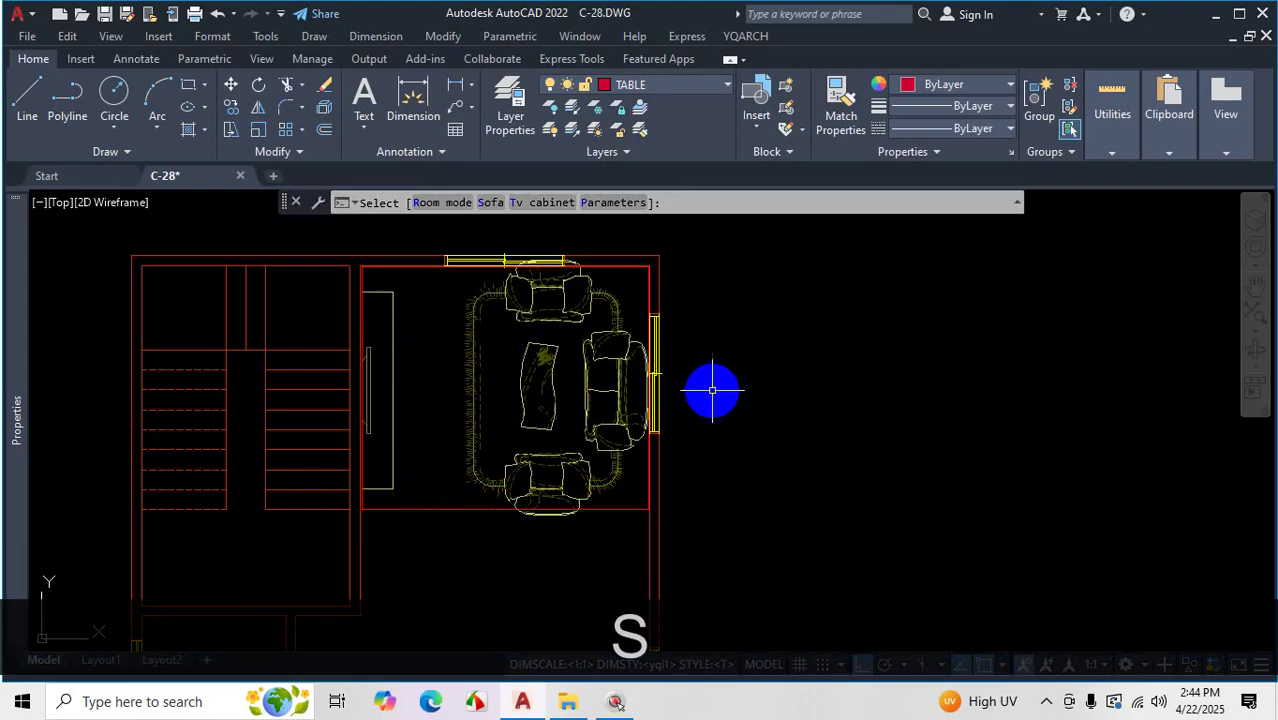
pyautogui.press('s')
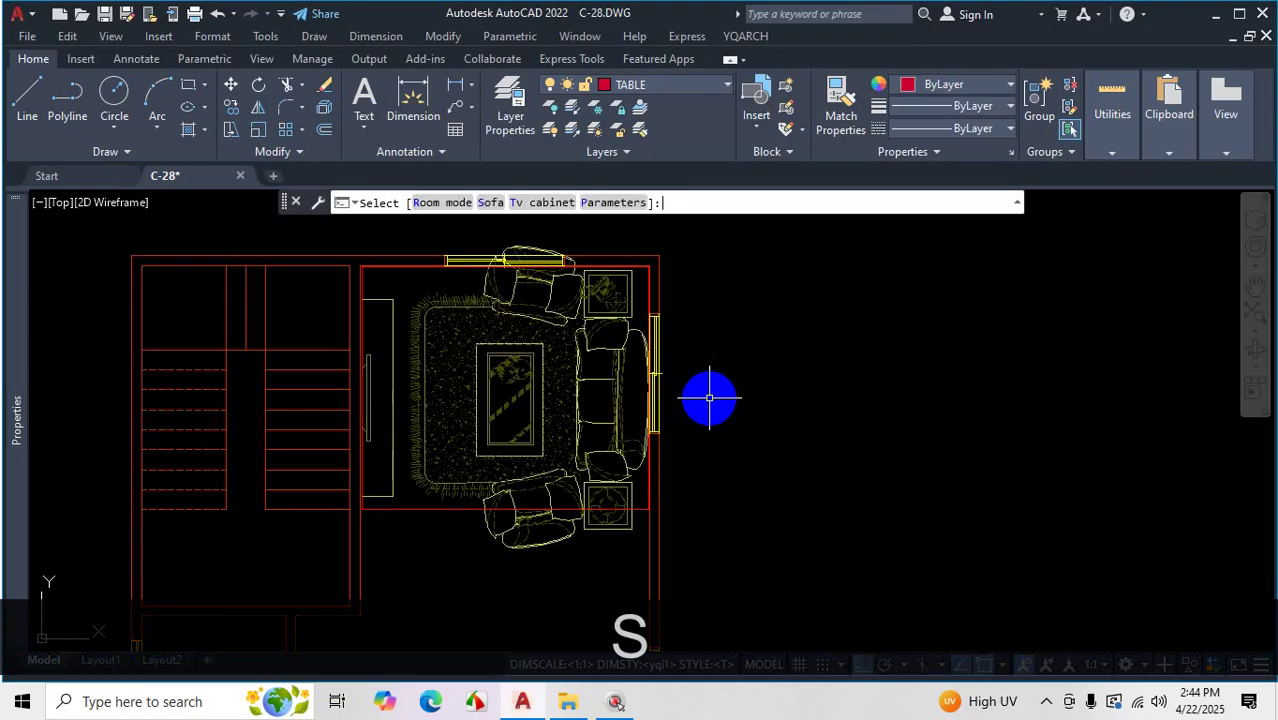
pyautogui.press('s')
pyautogui.press('s')
pyautogui.press('s')
pyautogui.press('s')
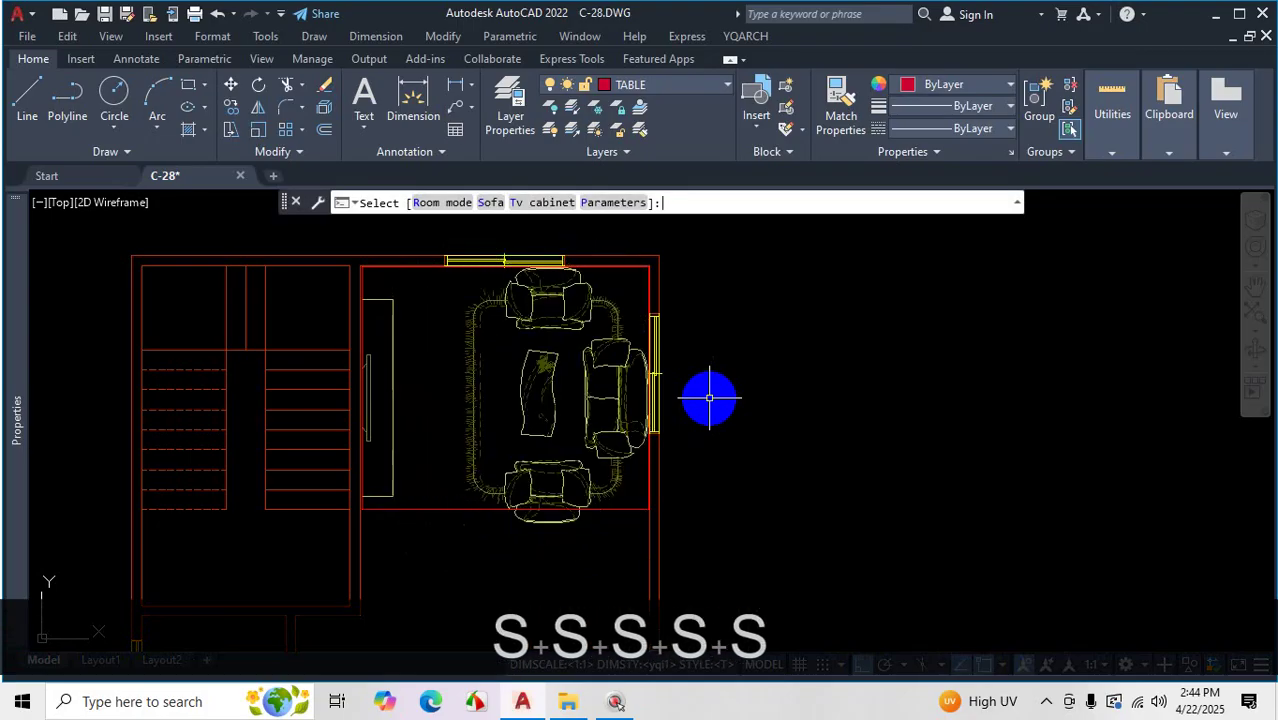
pyautogui.press('s')
pyautogui.press('s')
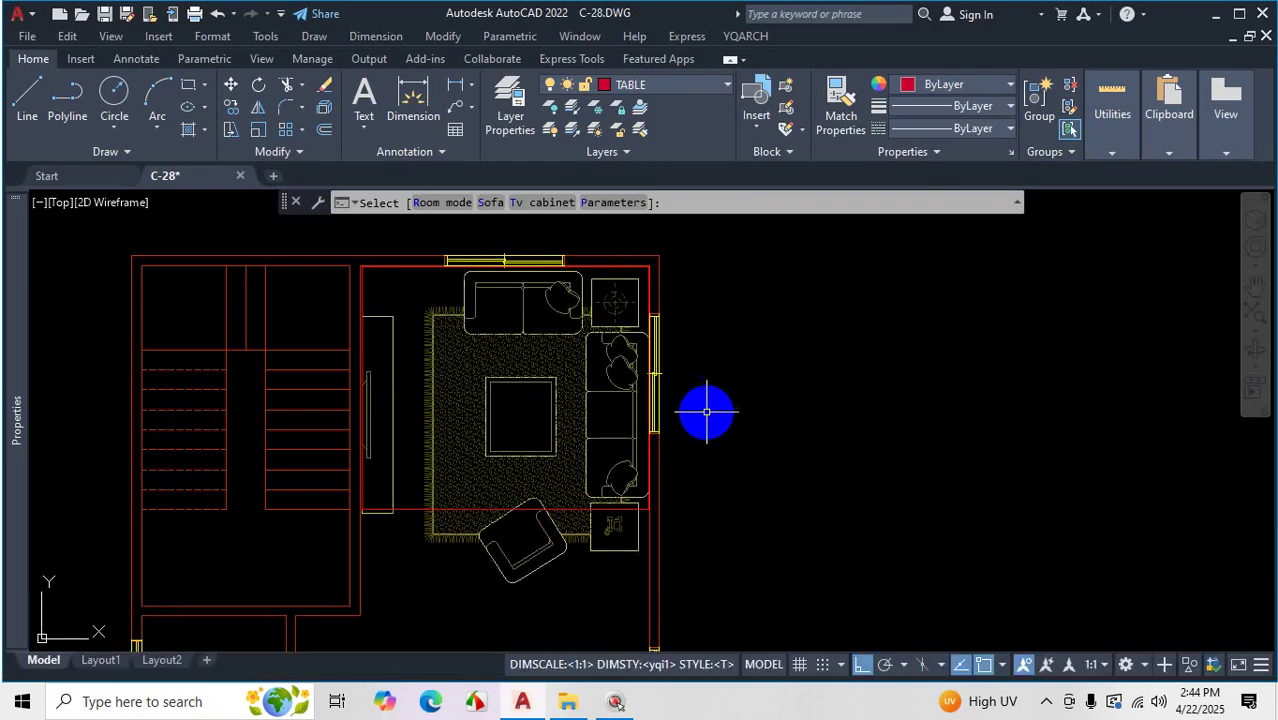
# Choose the sofa set with the kidney-shaped coffee table, seated figures and round side tables for the hall
pyautogui.press('s')
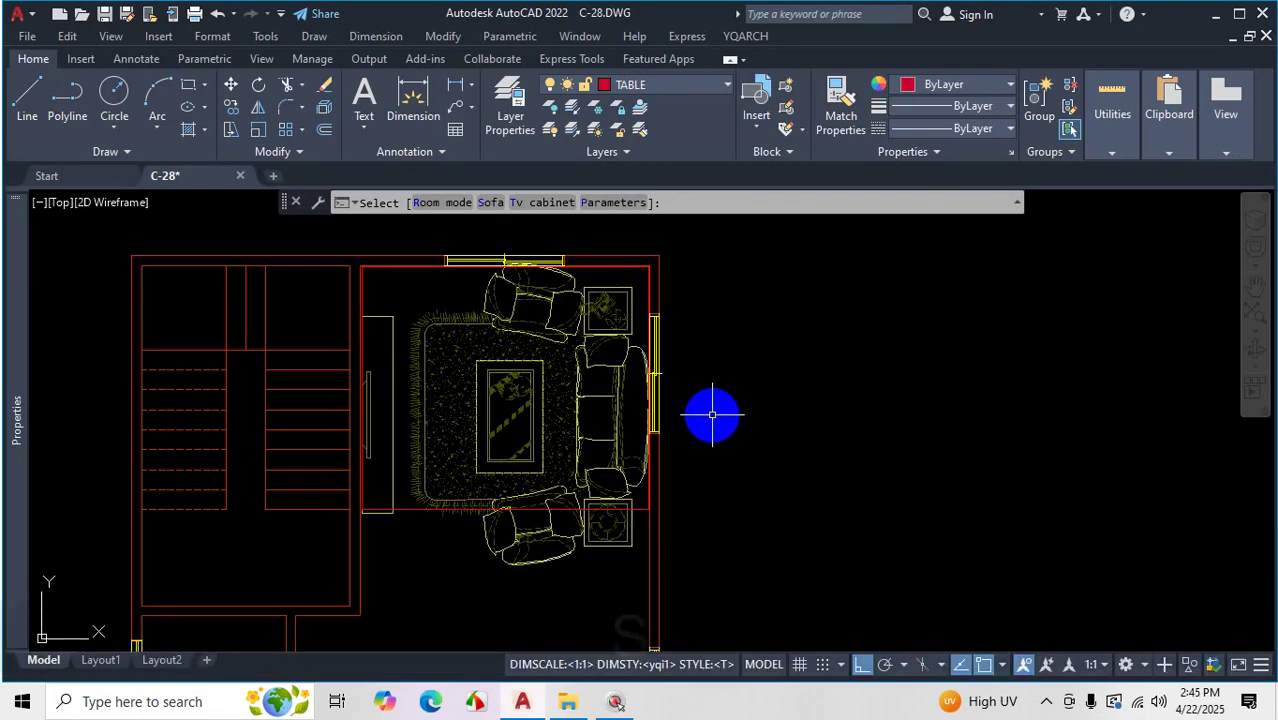
pyautogui.press('s')
pyautogui.press('s')
pyautogui.press('s')
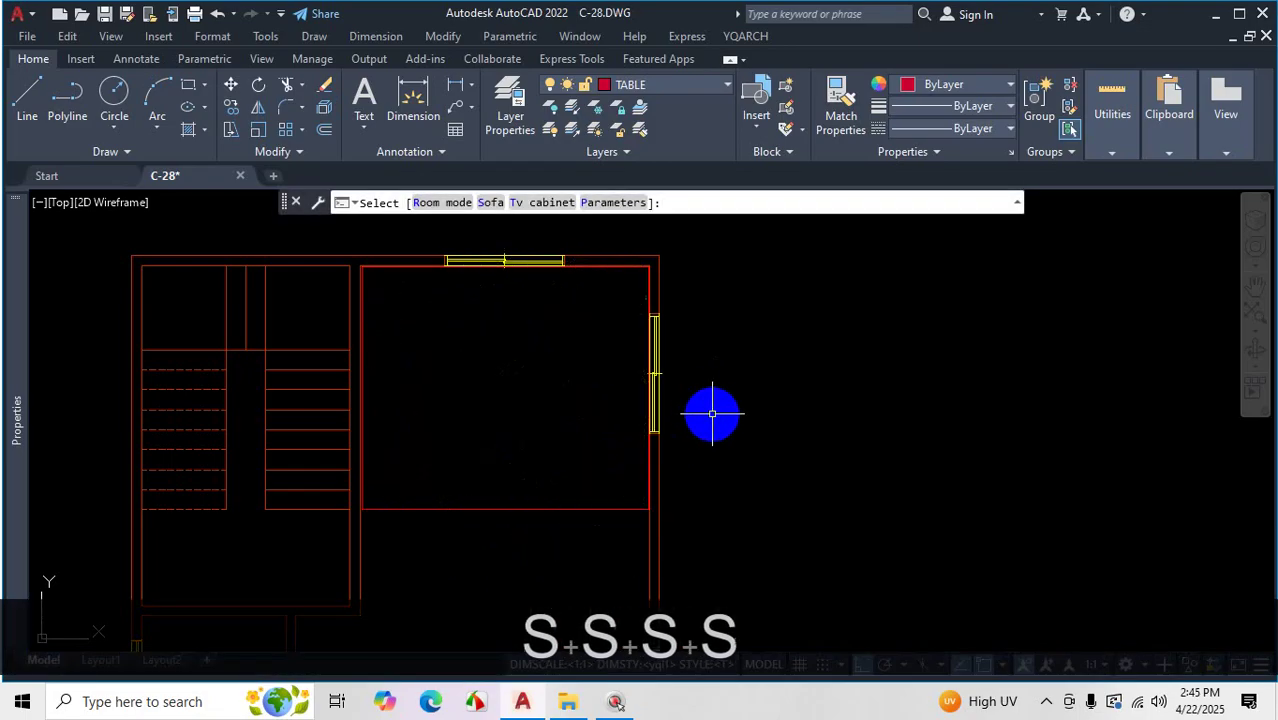
pyautogui.press('s')
pyautogui.press('s')
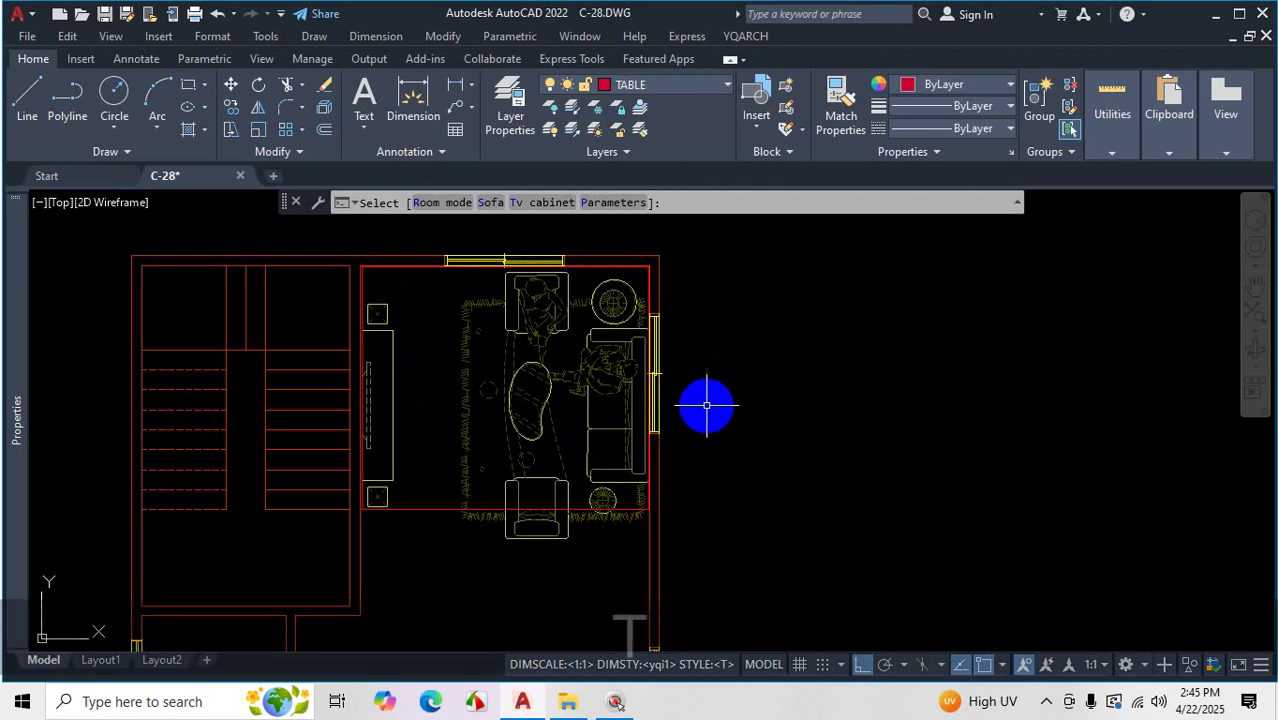
# Use the TV cabinet with a speaker at each end and place the layout with the sofa against the outer window wall
pyautogui.press('t')
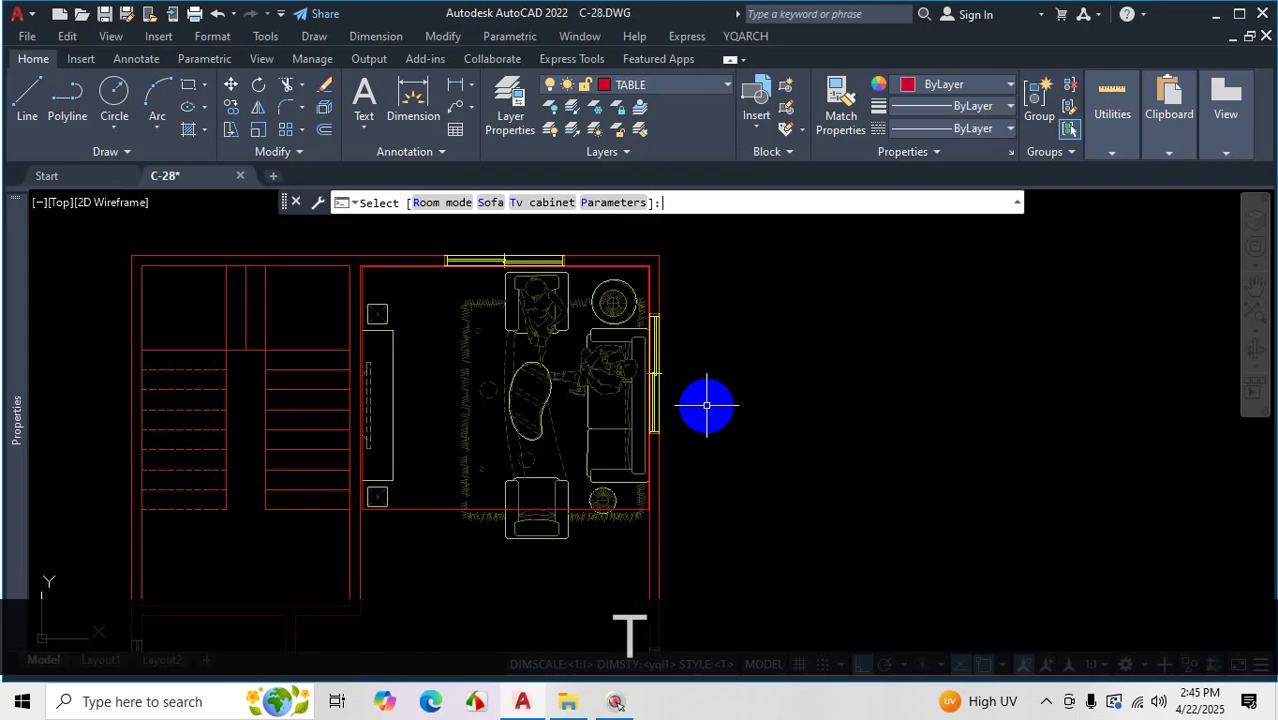
pyautogui.scroll(3, 707, 405)
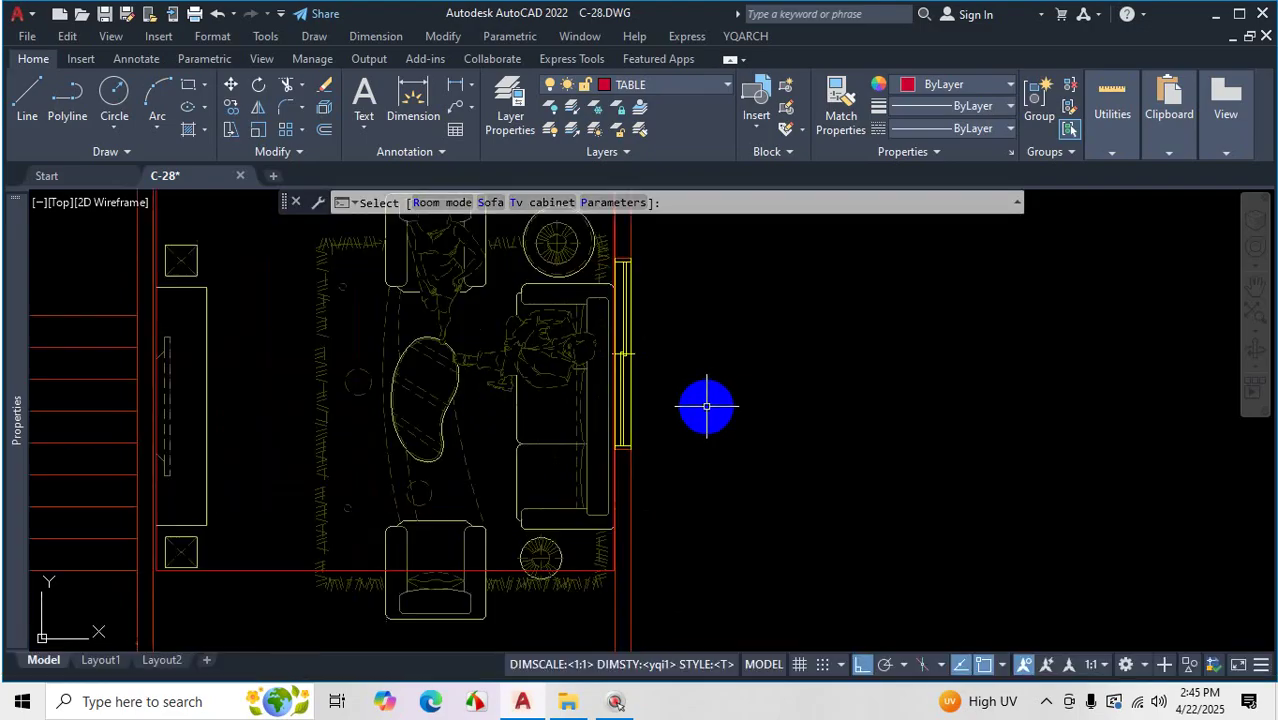
pyautogui.scroll(-3, 707, 405)
pyautogui.press('Return')
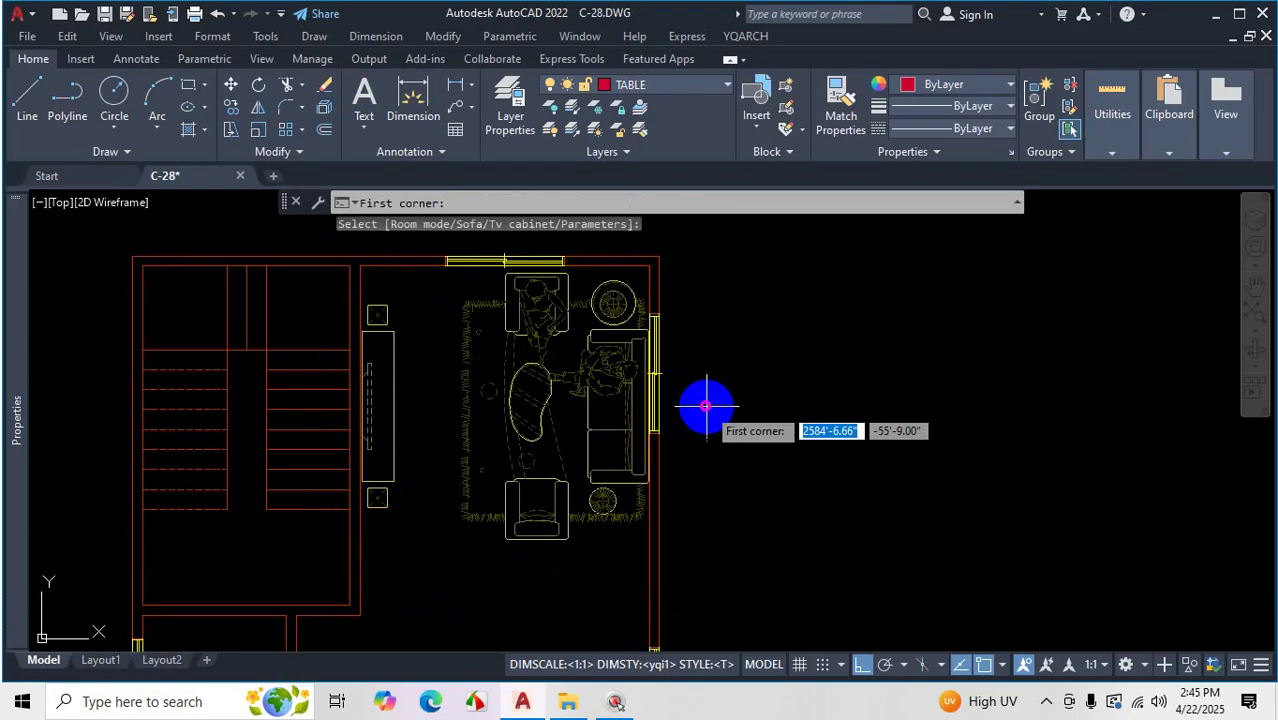
# Set the first corner of the next furniture area at the lower corner room's upper inner corner, beside the partition wall
pyautogui.scroll(-2, 645, 385)
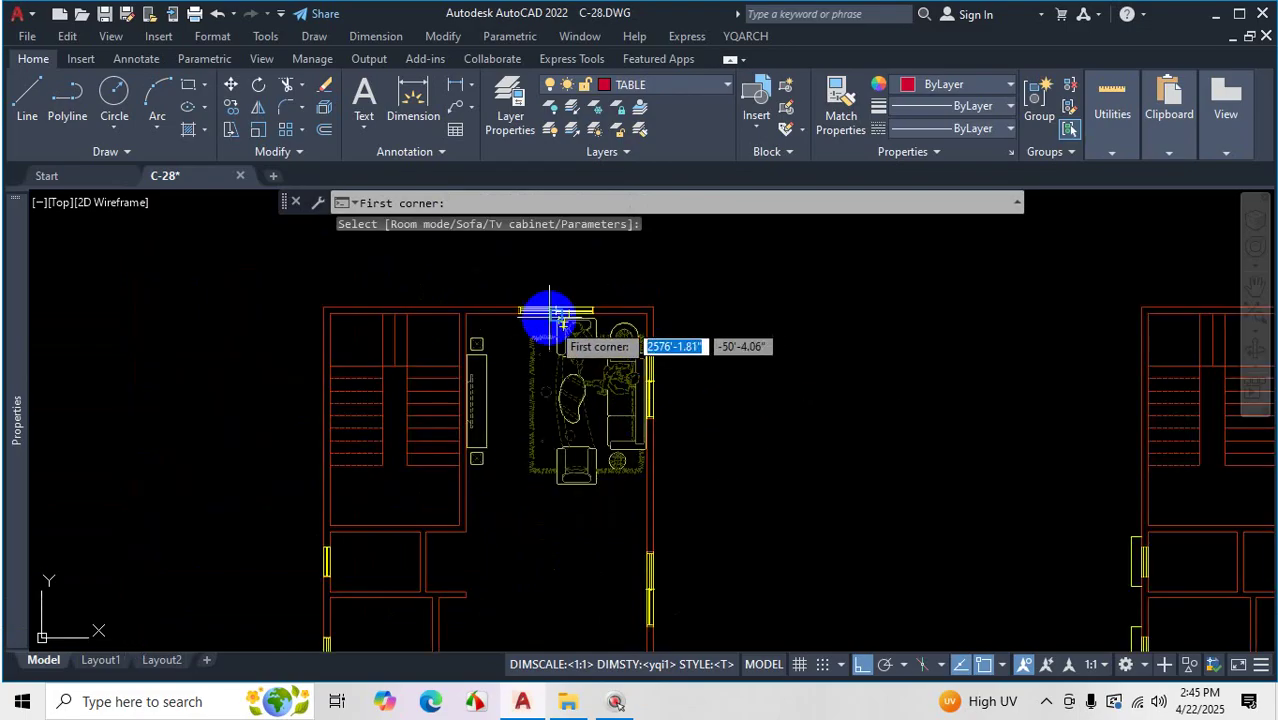
pyautogui.scroll(-2, 545, 320)
pyautogui.scroll(-1, 570, 440)
pyautogui.scroll(4, 556, 480)
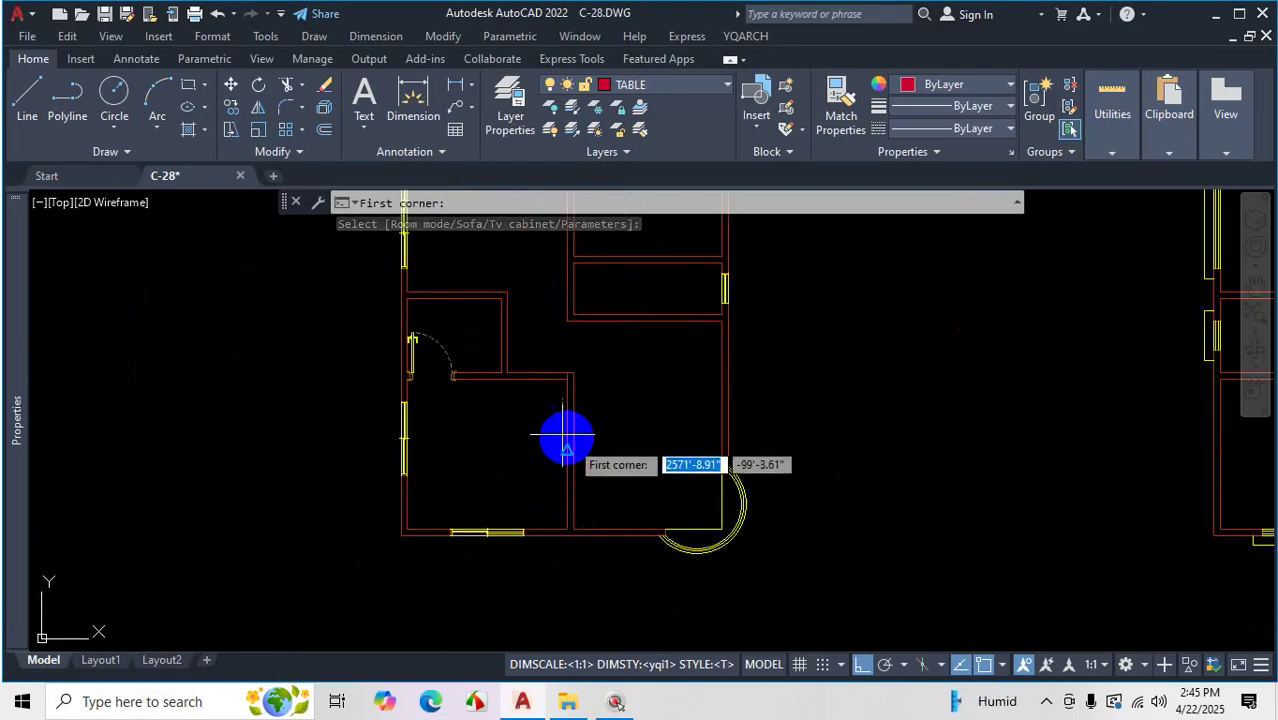
pyautogui.scroll(-2, 560, 440)
pyautogui.scroll(2, 565, 427)
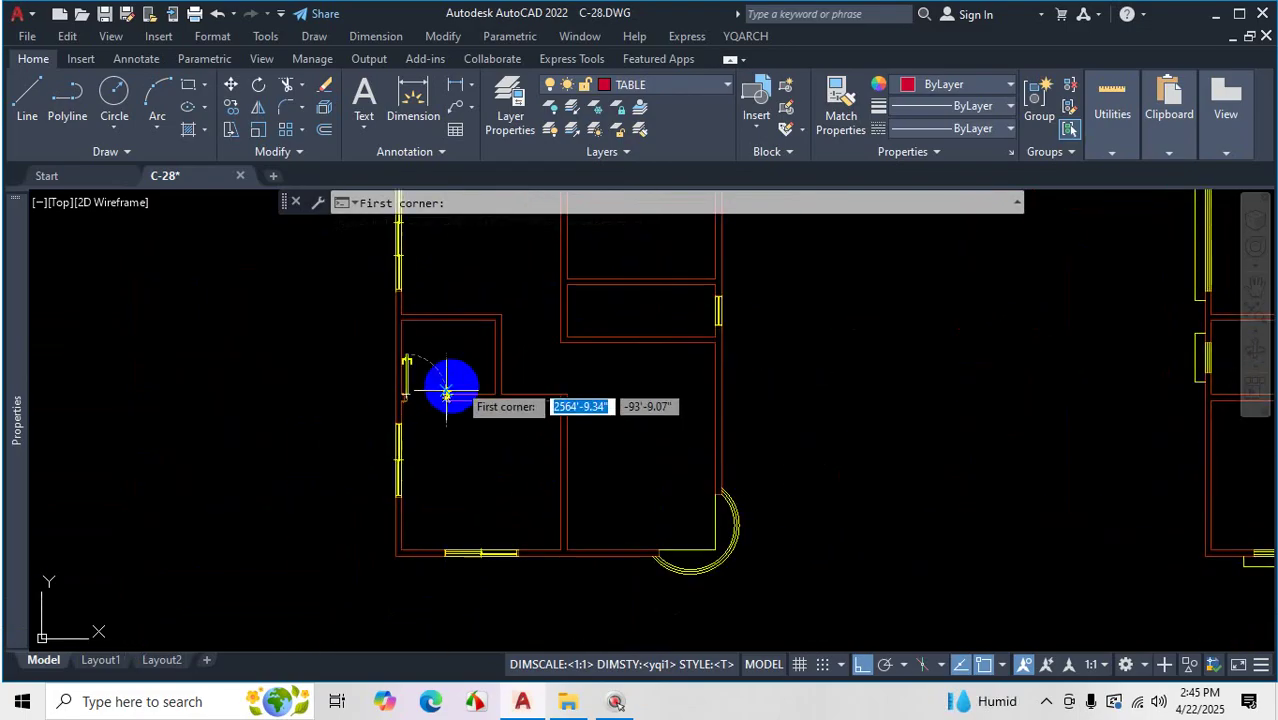
pyautogui.scroll(2, 540, 405)
pyautogui.scroll(3, 565, 400)
pyautogui.scroll(5, 590, 402)
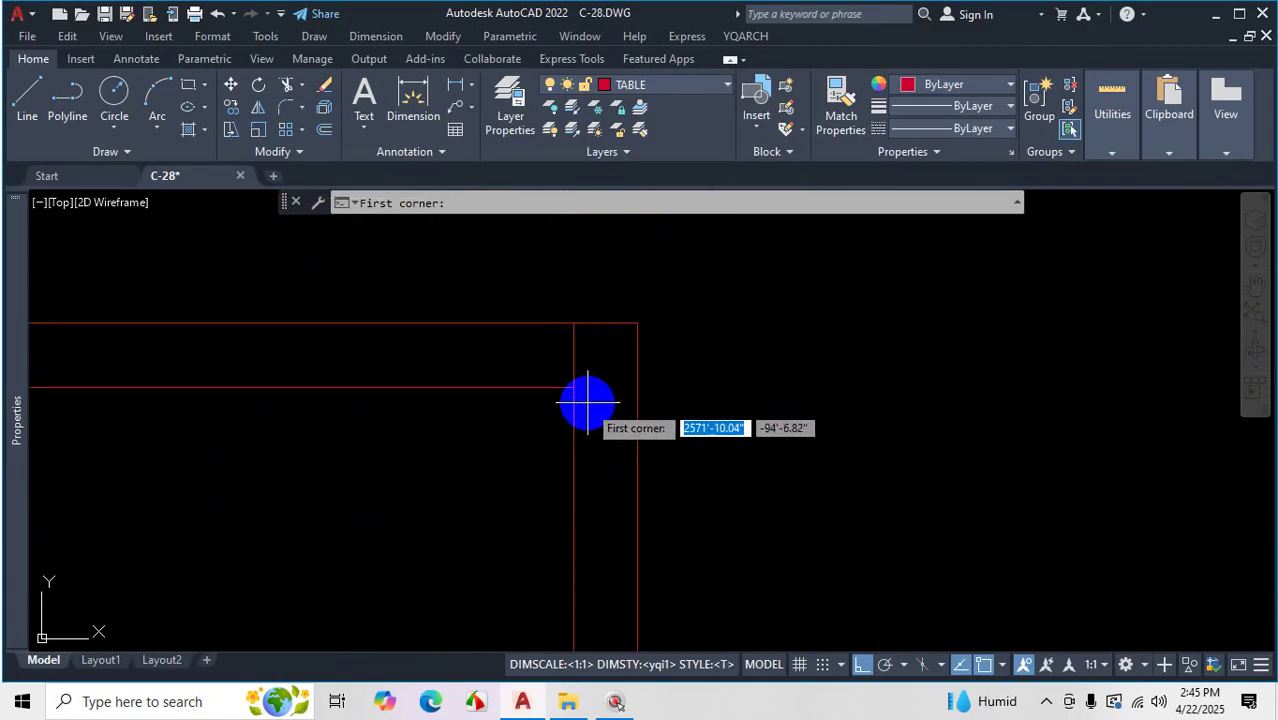
pyautogui.scroll(6, 555, 401)
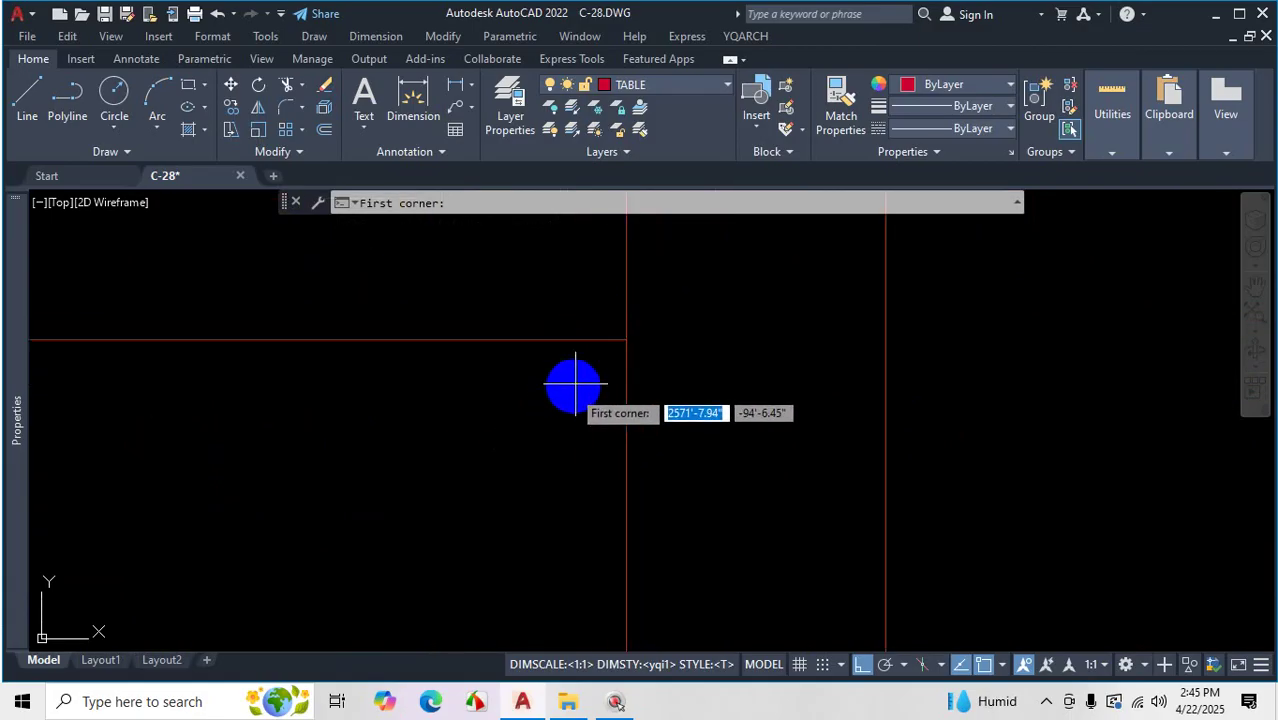
pyautogui.click(610, 352)
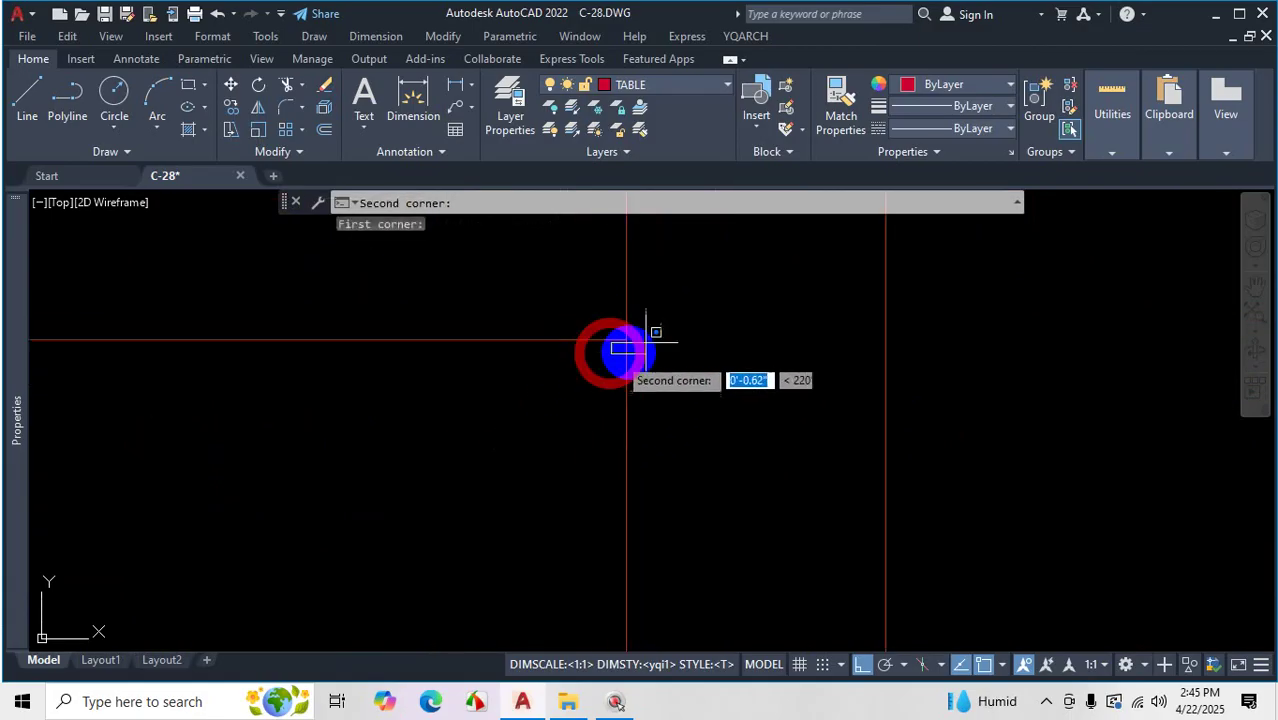
# Set the second corner of this area at the room's diagonally opposite inner corner, where the two outer walls meet
pyautogui.scroll(-5, 571, 416)
pyautogui.scroll(3, 500, 450)
pyautogui.scroll(10, 337, 532)
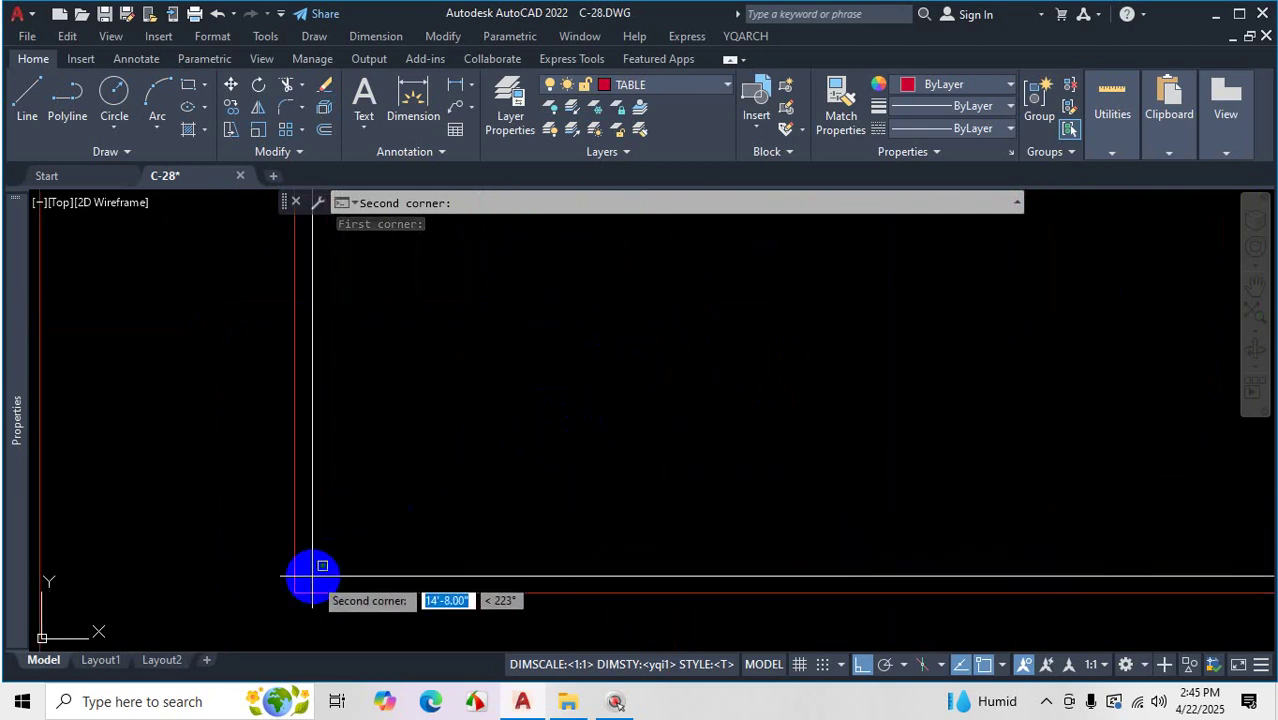
pyautogui.click(336, 563)
pyautogui.scroll(-3, 482, 442)
pyautogui.scroll(-4, 585, 432)
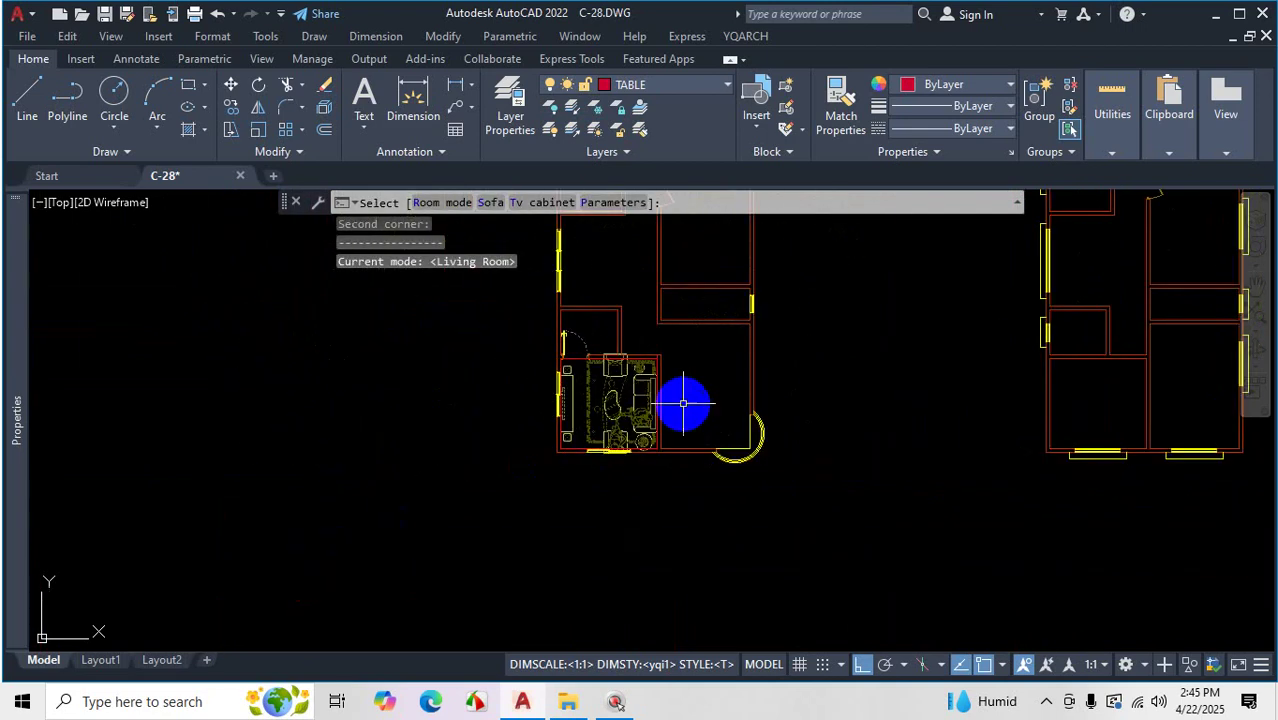
pyautogui.scroll(3, 685, 400)
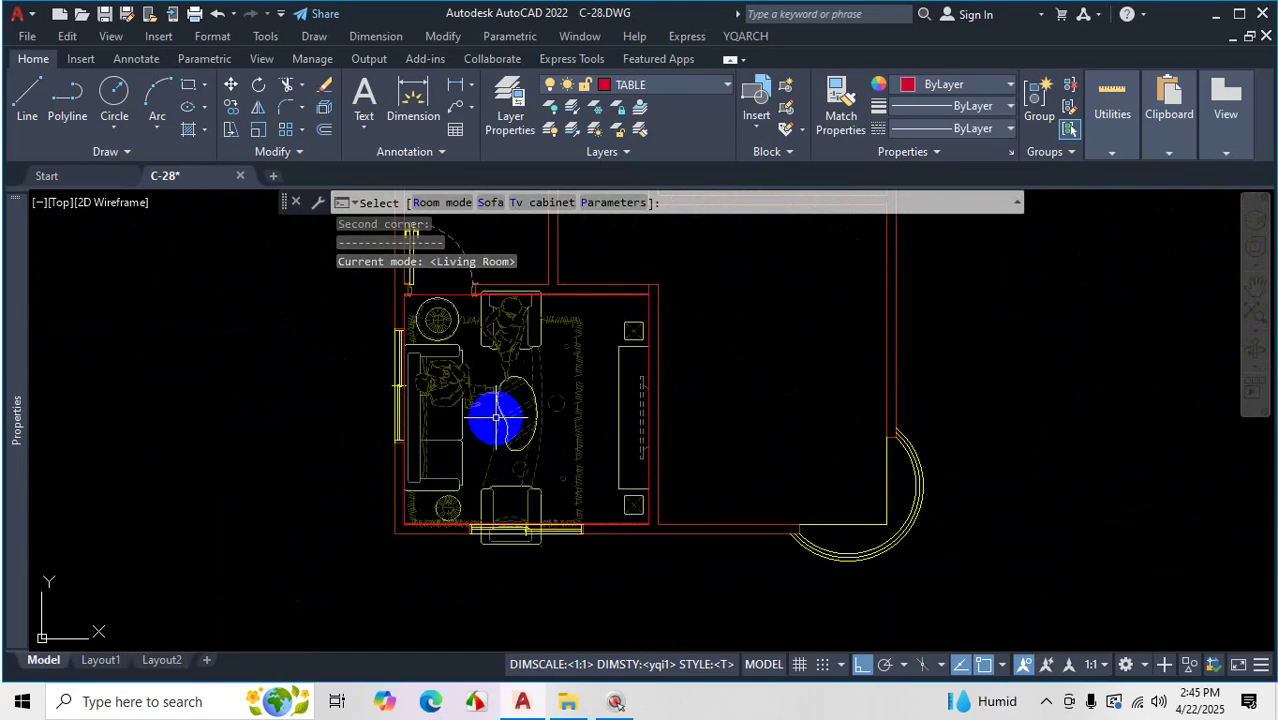
# Switch the room mode for the lower corner room from Living Room through Dining Room to Bedroom
pyautogui.scroll(5, 496, 418)
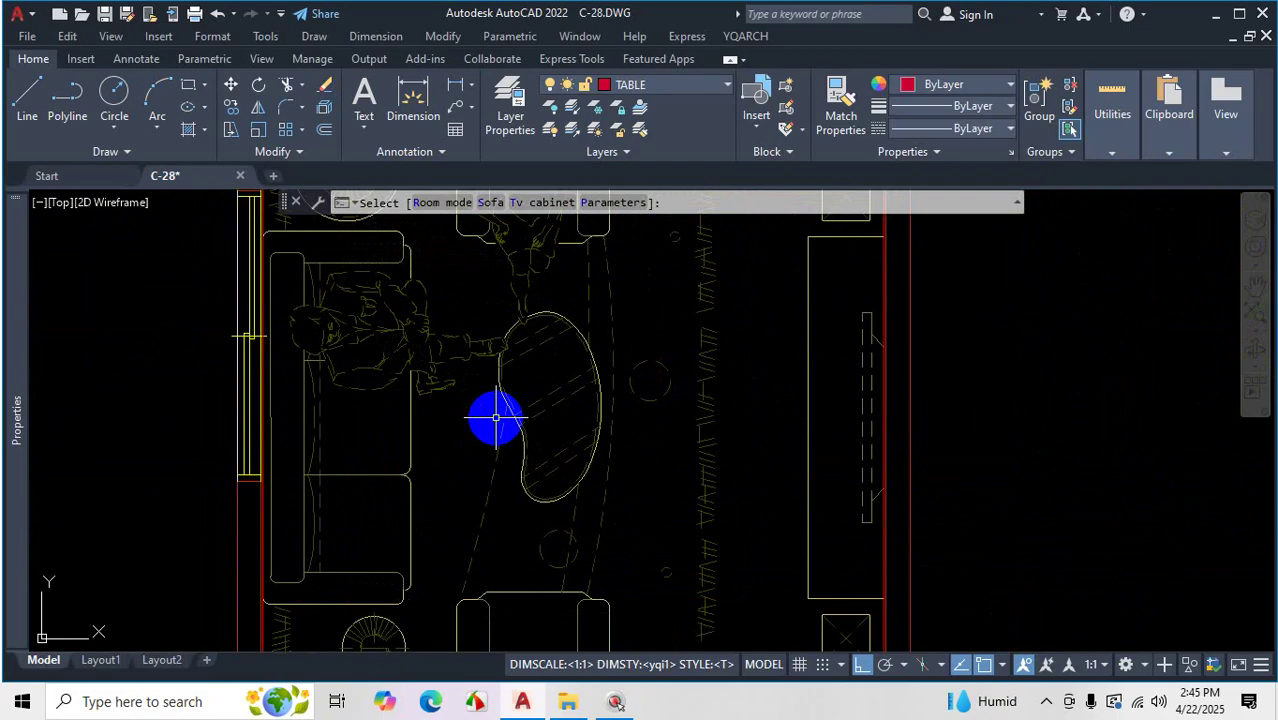
pyautogui.write('R')
pyautogui.press('Return')
pyautogui.write('R')
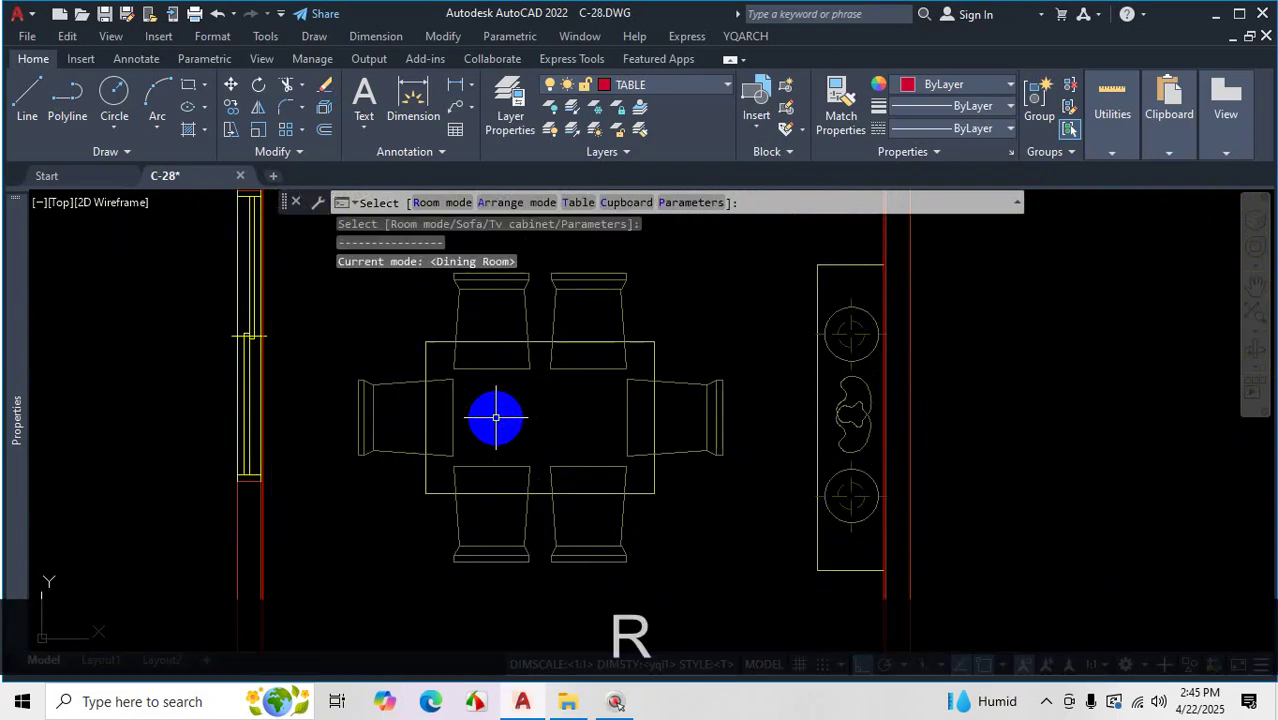
pyautogui.press('Return')
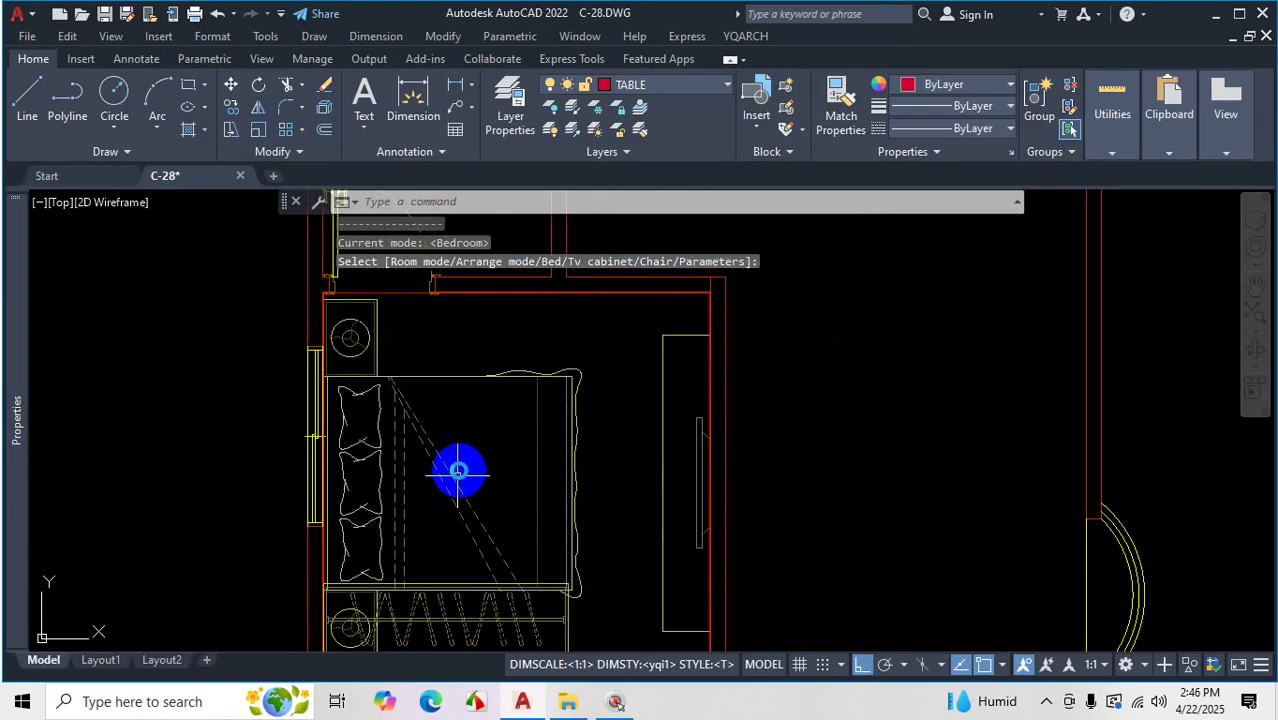
pyautogui.scroll(-2, 462, 468)
pyautogui.scroll(2, 462, 468)
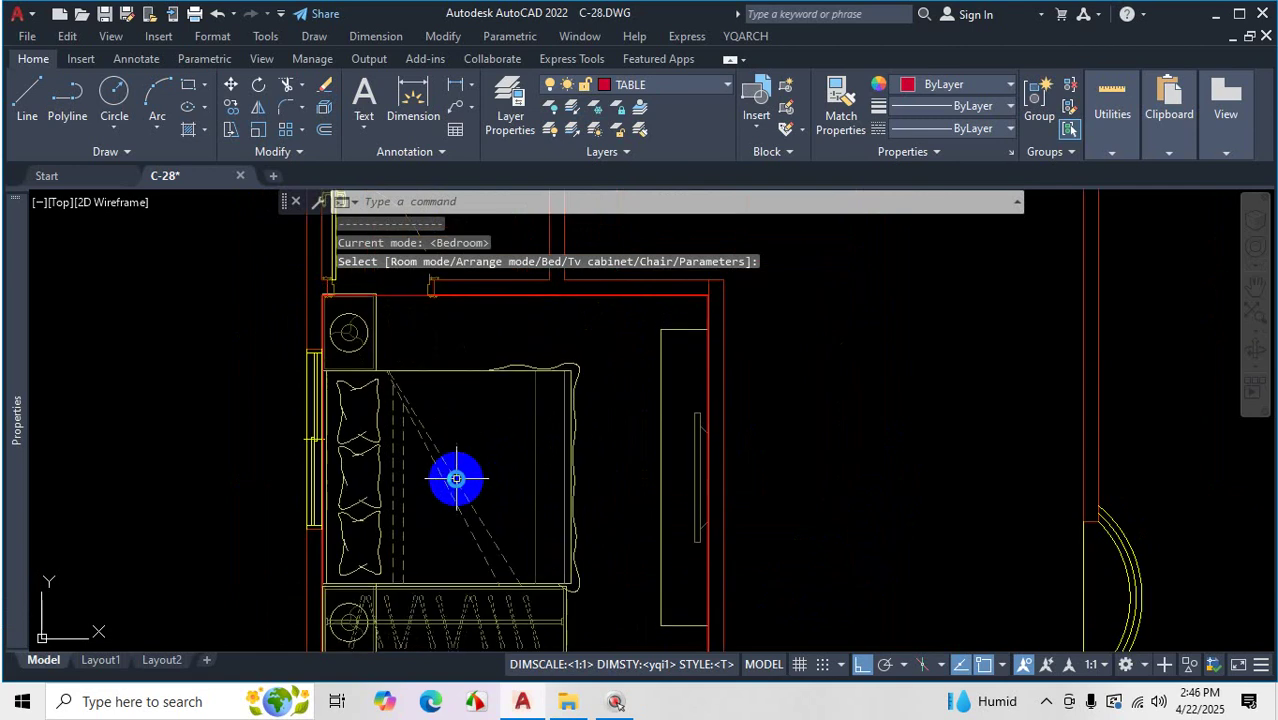
pyautogui.scroll(-2, 461, 469)
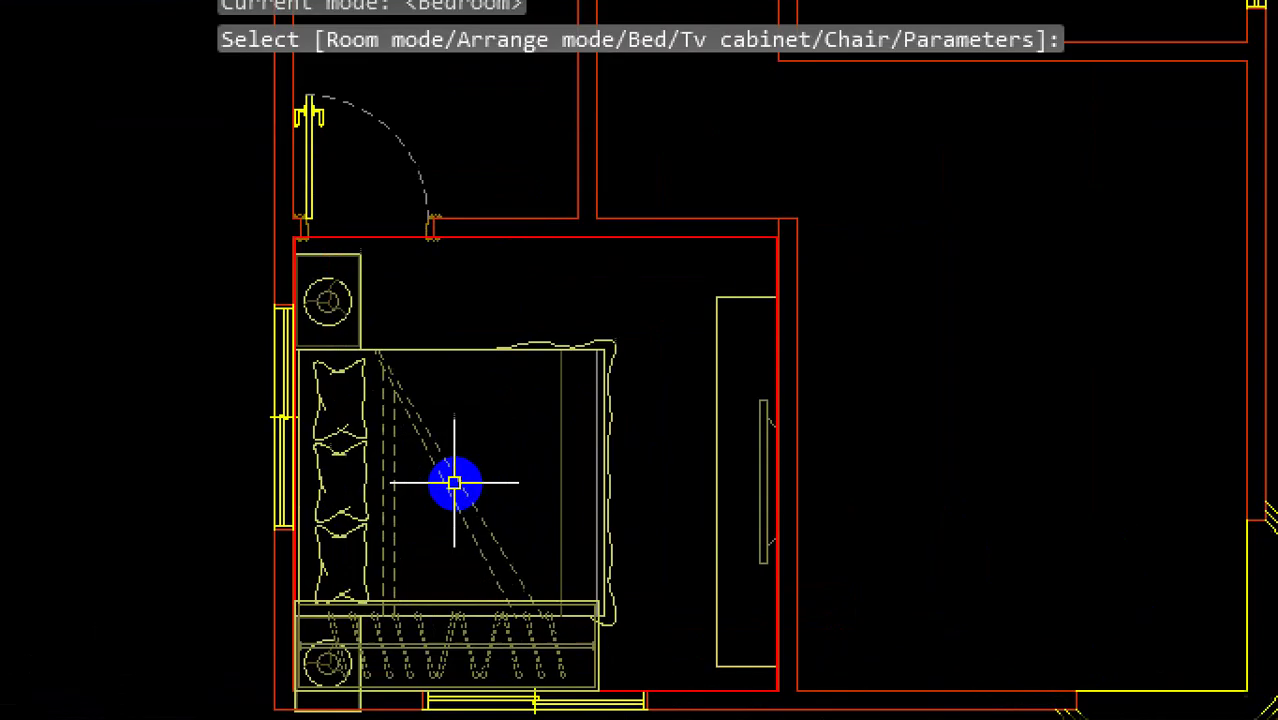
pyautogui.click(455, 484)
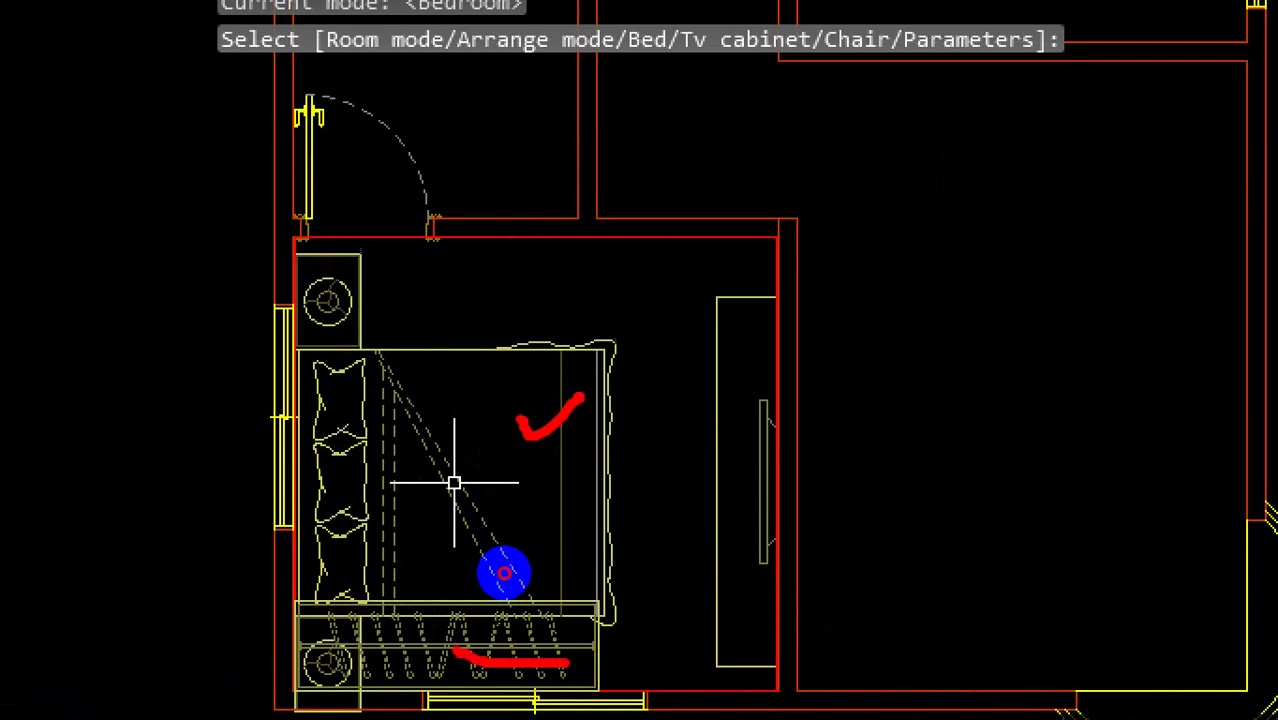
pyautogui.moveTo(515, 546)
pyautogui.mouseDown()
pyautogui.moveTo(390, 556)
pyautogui.moveTo(541, 601)
pyautogui.moveTo(556, 551)
pyautogui.mouseUp()
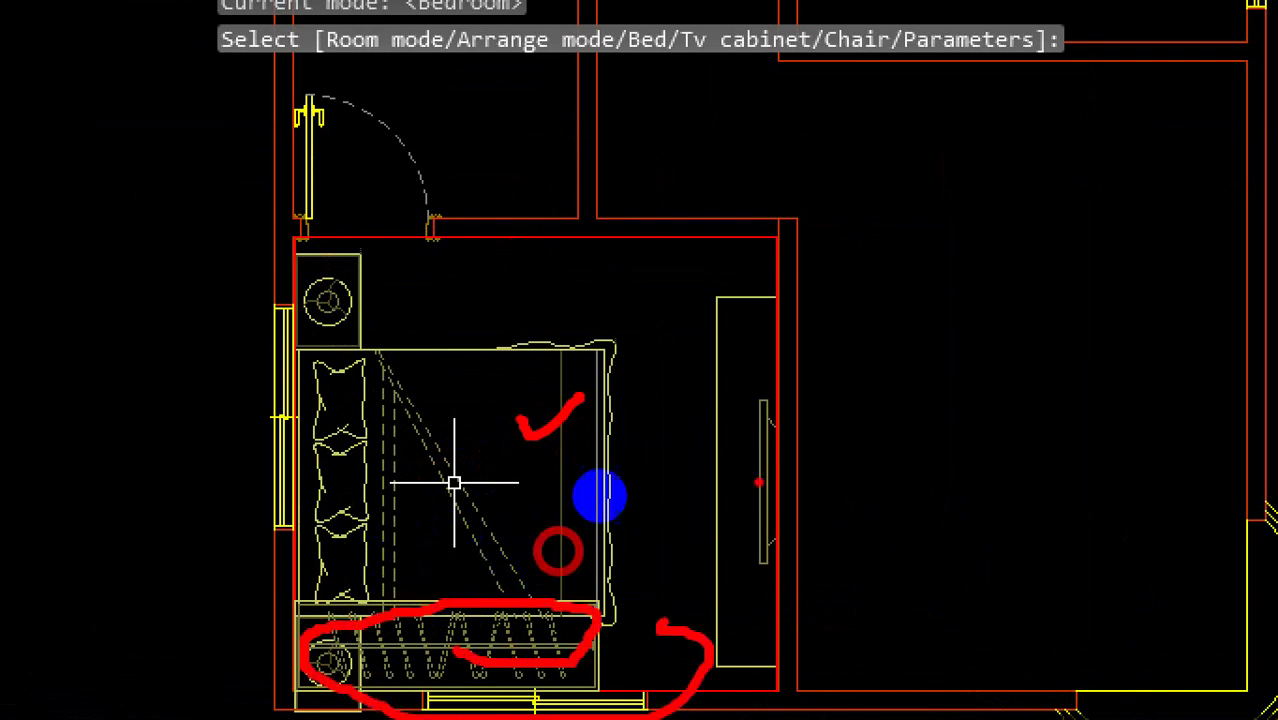
pyautogui.moveTo(606, 445)
pyautogui.mouseDown()
pyautogui.moveTo(588, 495)
pyautogui.moveTo(599, 448)
pyautogui.mouseUp()
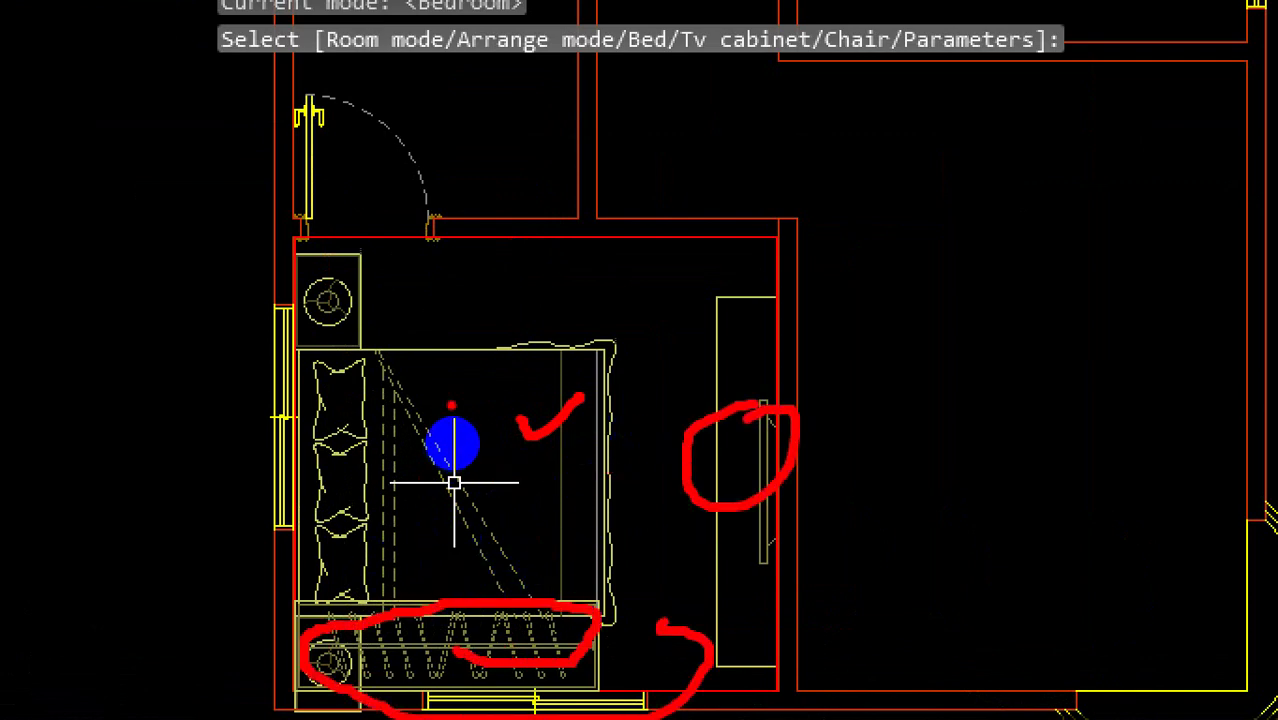
pyautogui.moveTo(603, 50); pyautogui.dragTo(688, 14)
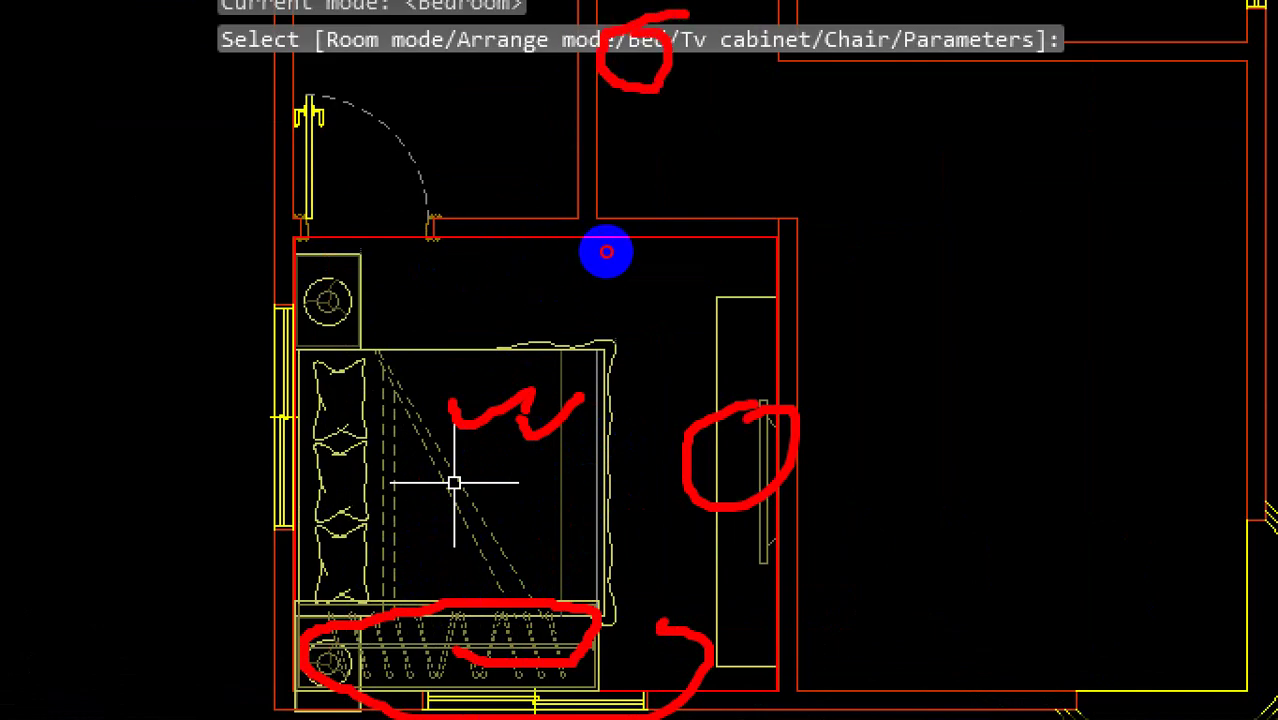
pyautogui.click(598, 250)
pyautogui.moveTo(628, 259); pyautogui.dragTo(679, 257)
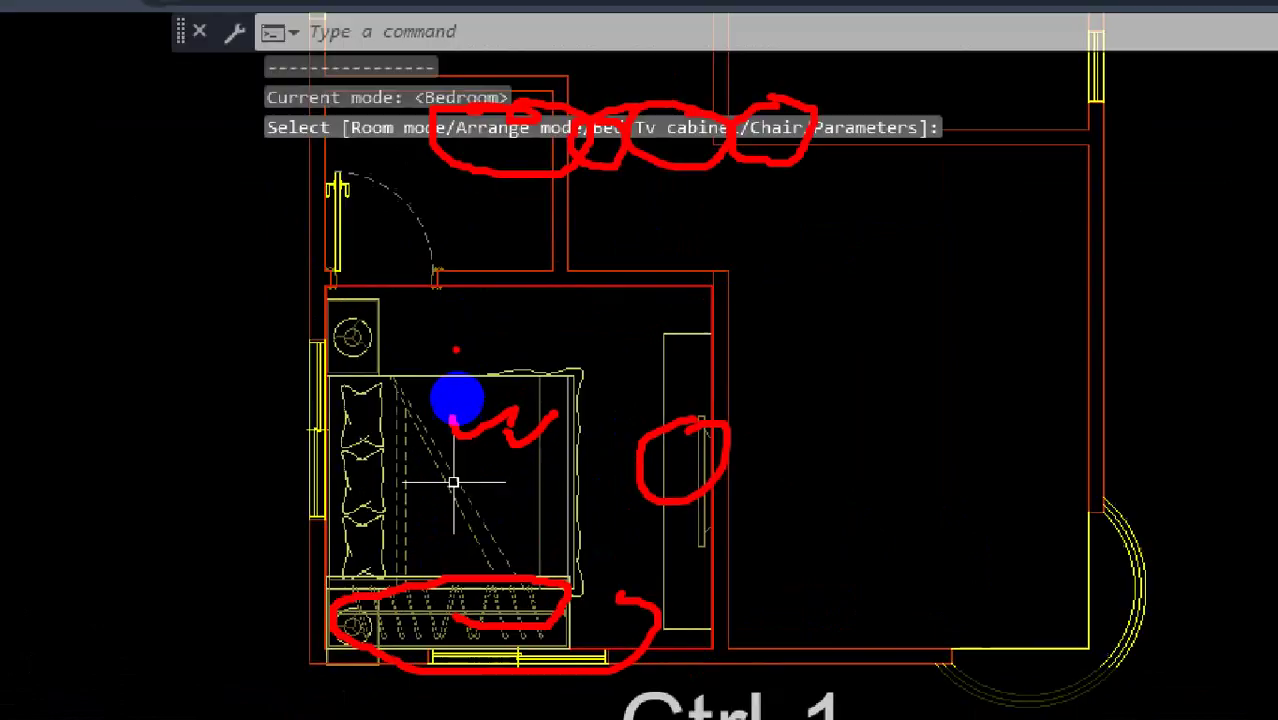
pyautogui.press('Escape')
# Cycle through the bedroom arrangements, including the single bed with desk, back to the double bed with wardrobe and TV cabinet
pyautogui.press('a')
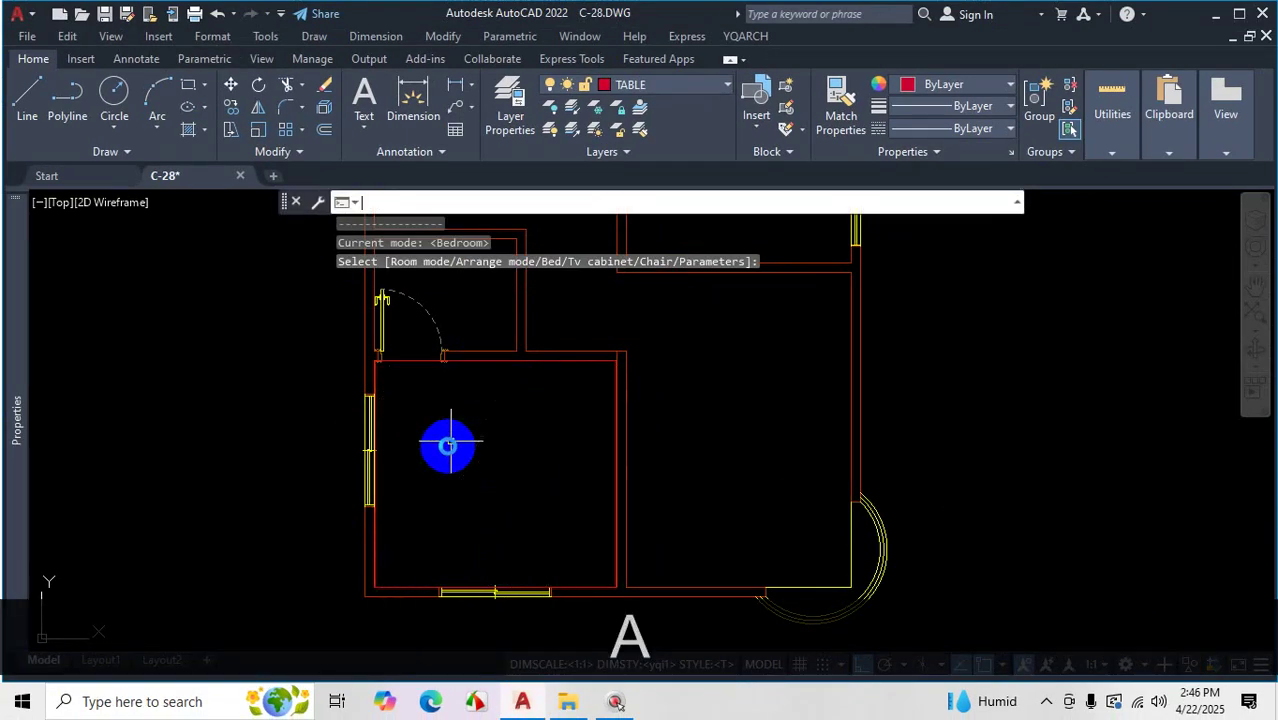
pyautogui.press('a')
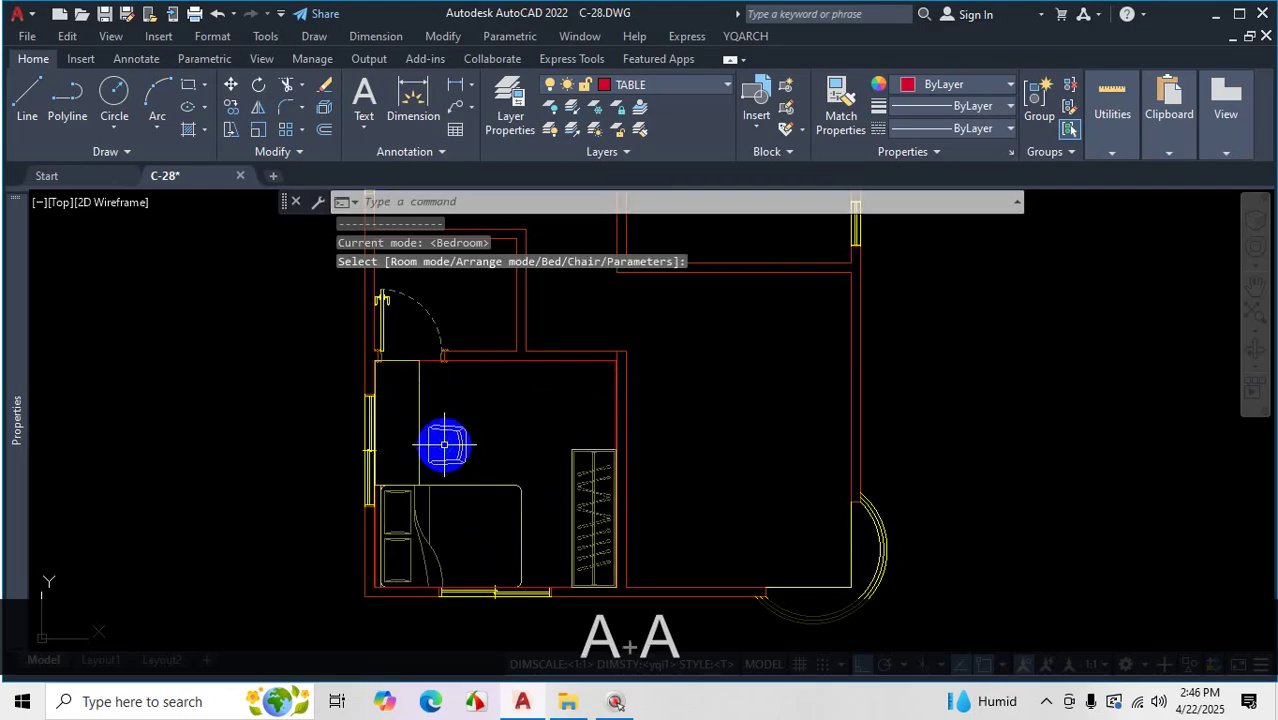
pyautogui.press('a')
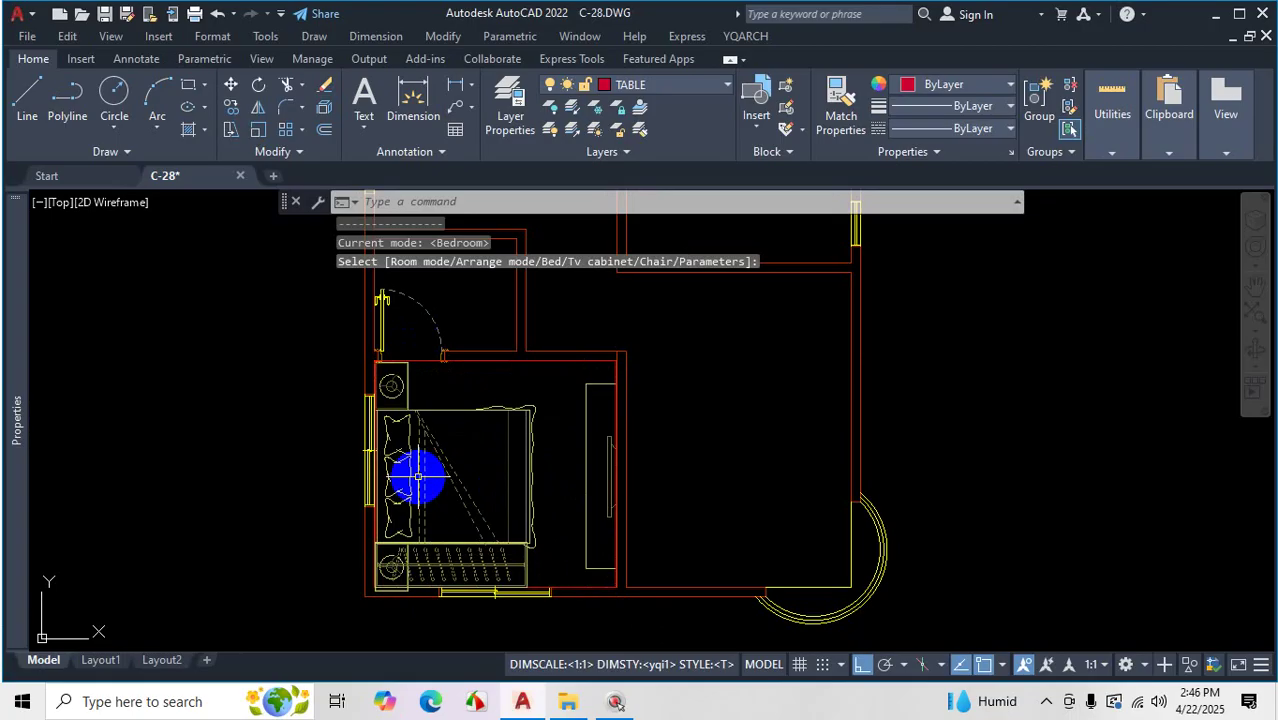
# Cycle through the bed styles and choose the double bed with two loose cushions, round-lamp nightstands and a fringed rug
pyautogui.press('b')
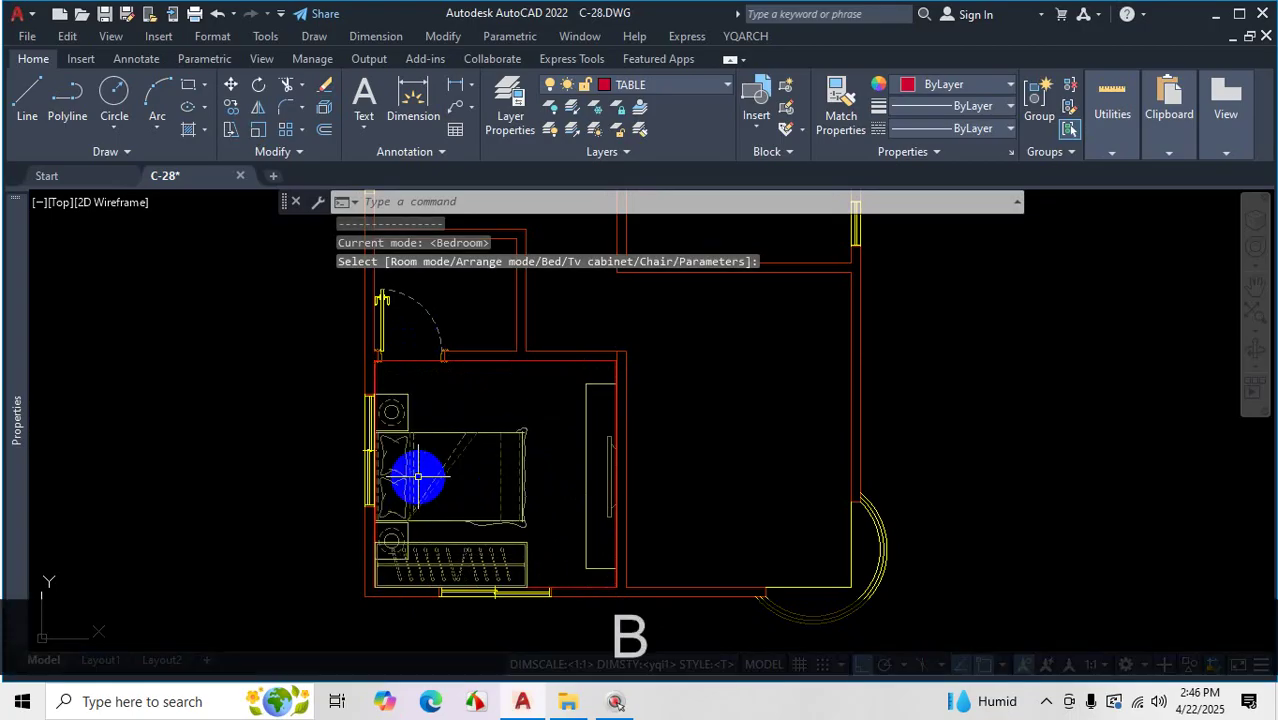
pyautogui.press('b')
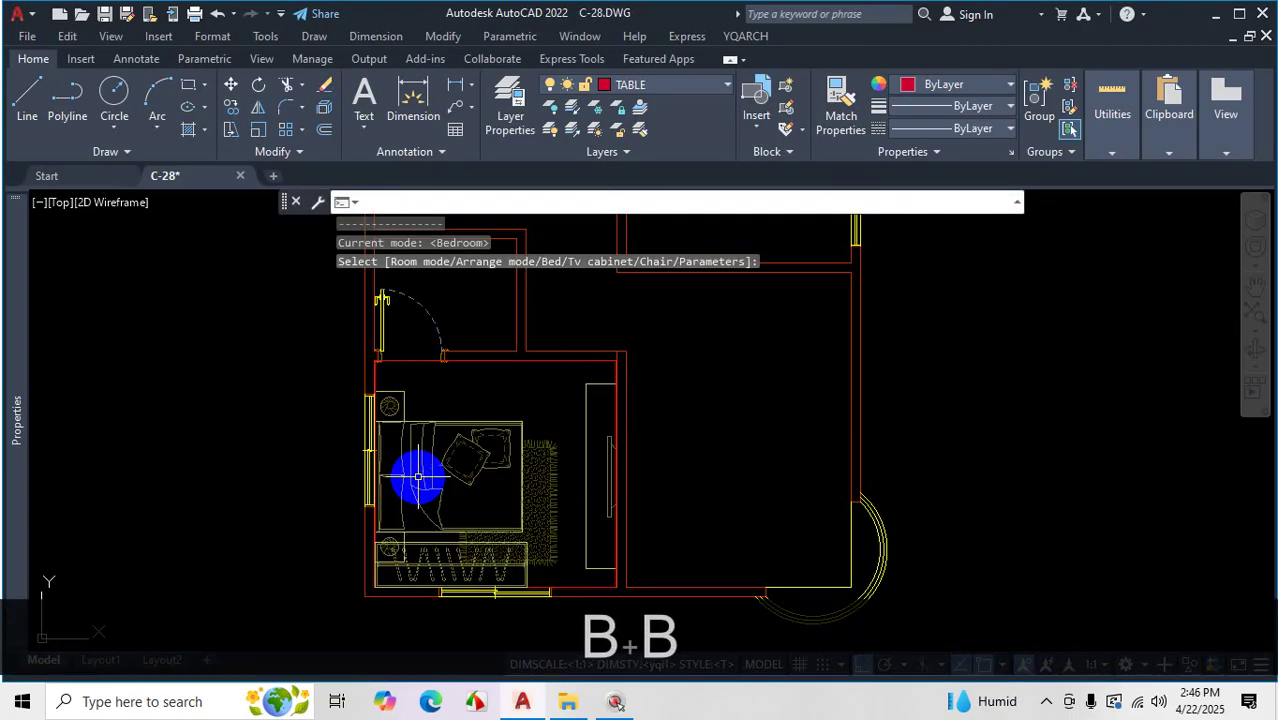
pyautogui.press('b')
pyautogui.press('b')
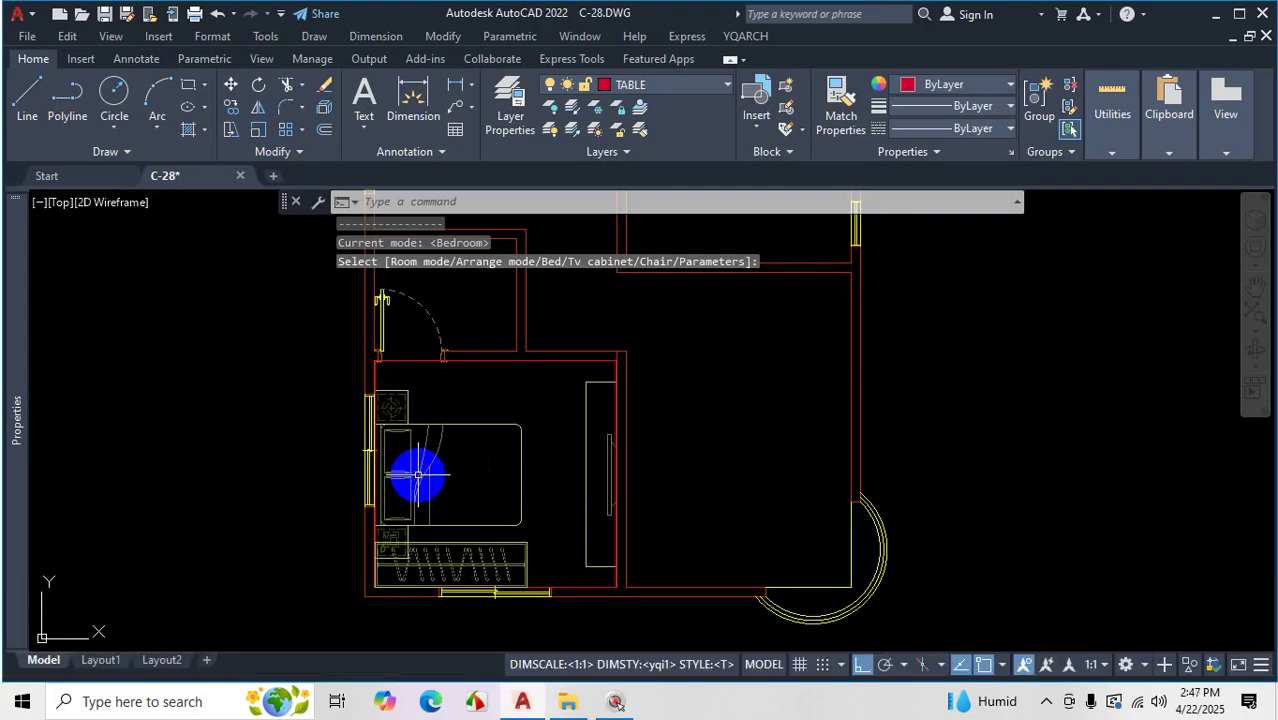
pyautogui.press('b')
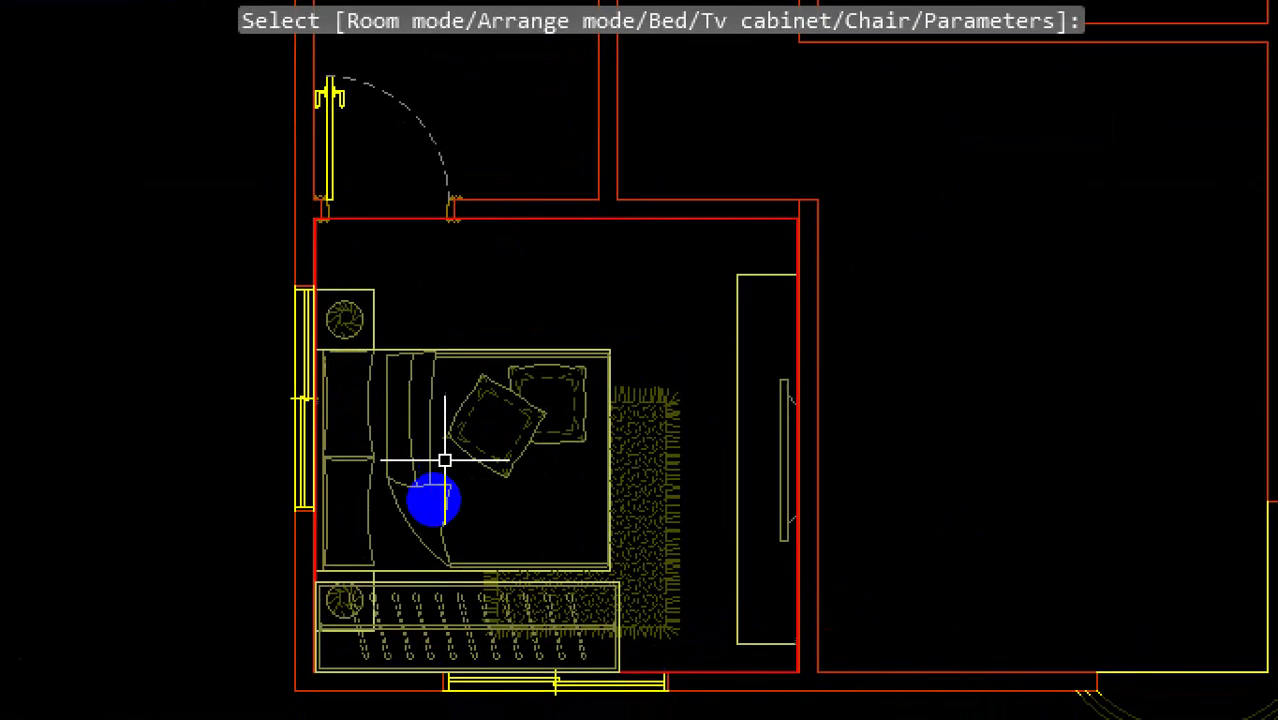
pyautogui.hotkey('ctrl', '1')
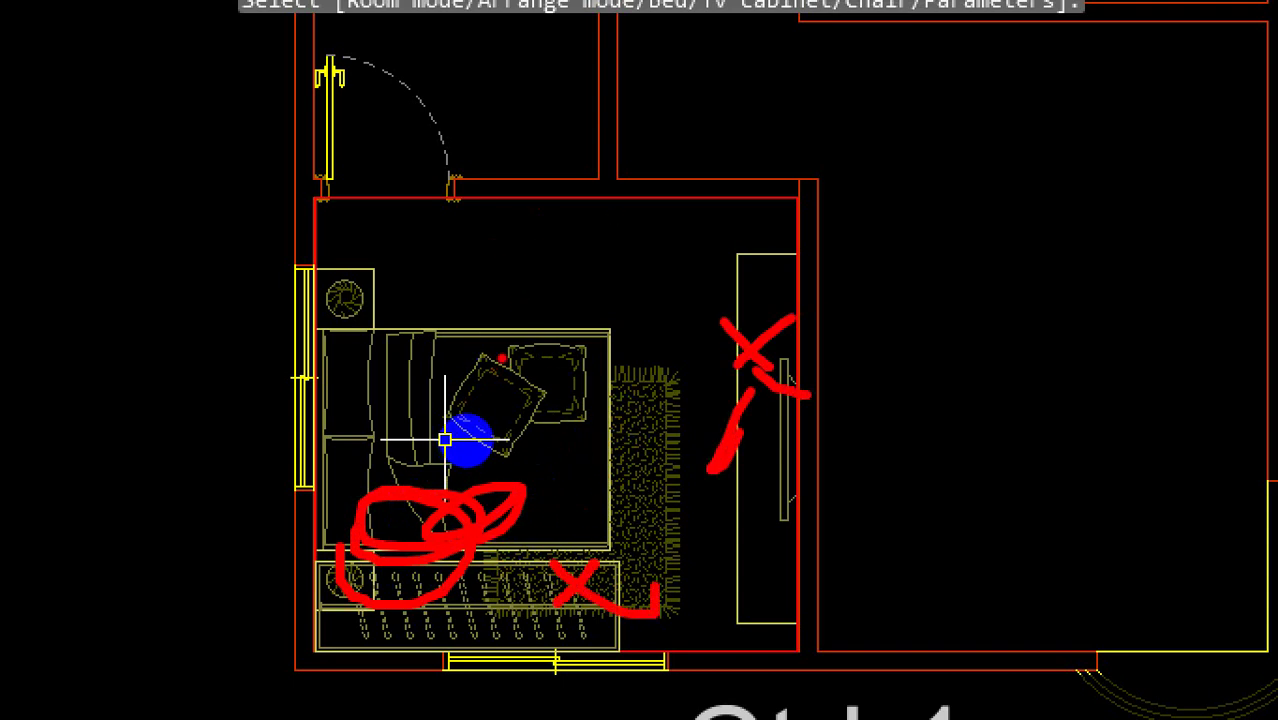
pyautogui.press('Escape')
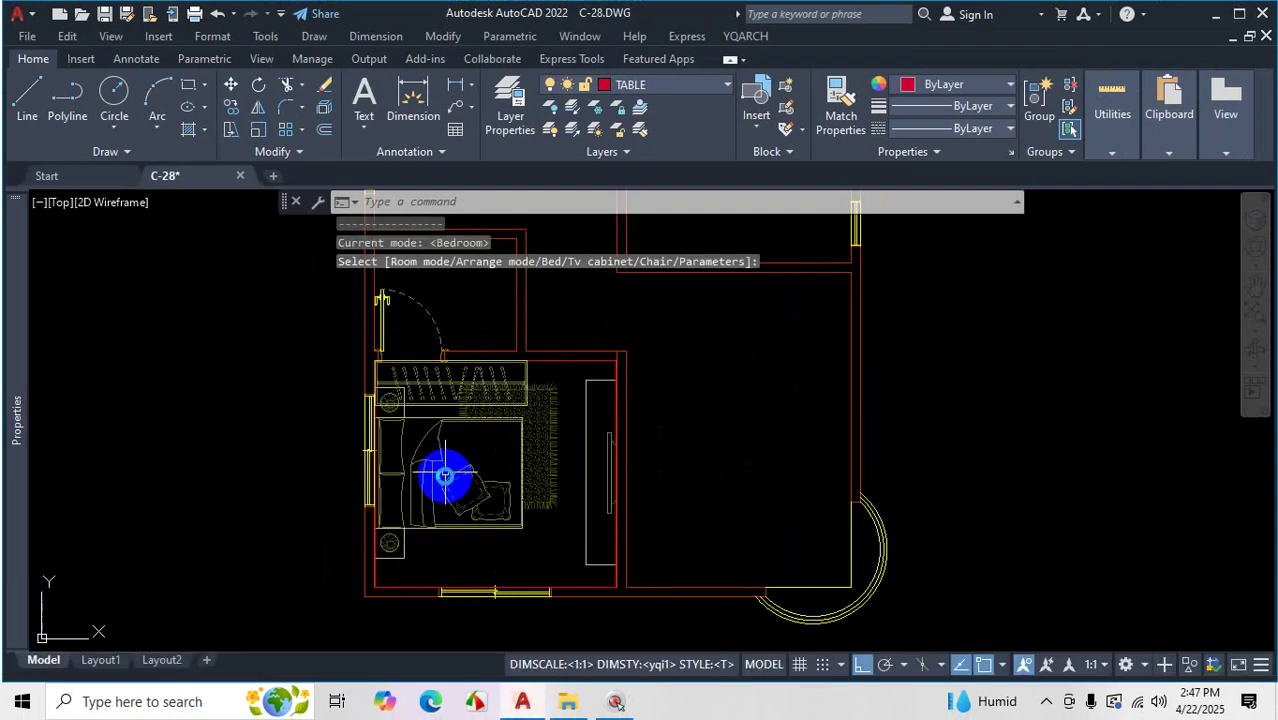
# Place the bedroom layout with the headboard against the outer window wall and the wardrobe along the lower window wall
pyautogui.click(446, 476)
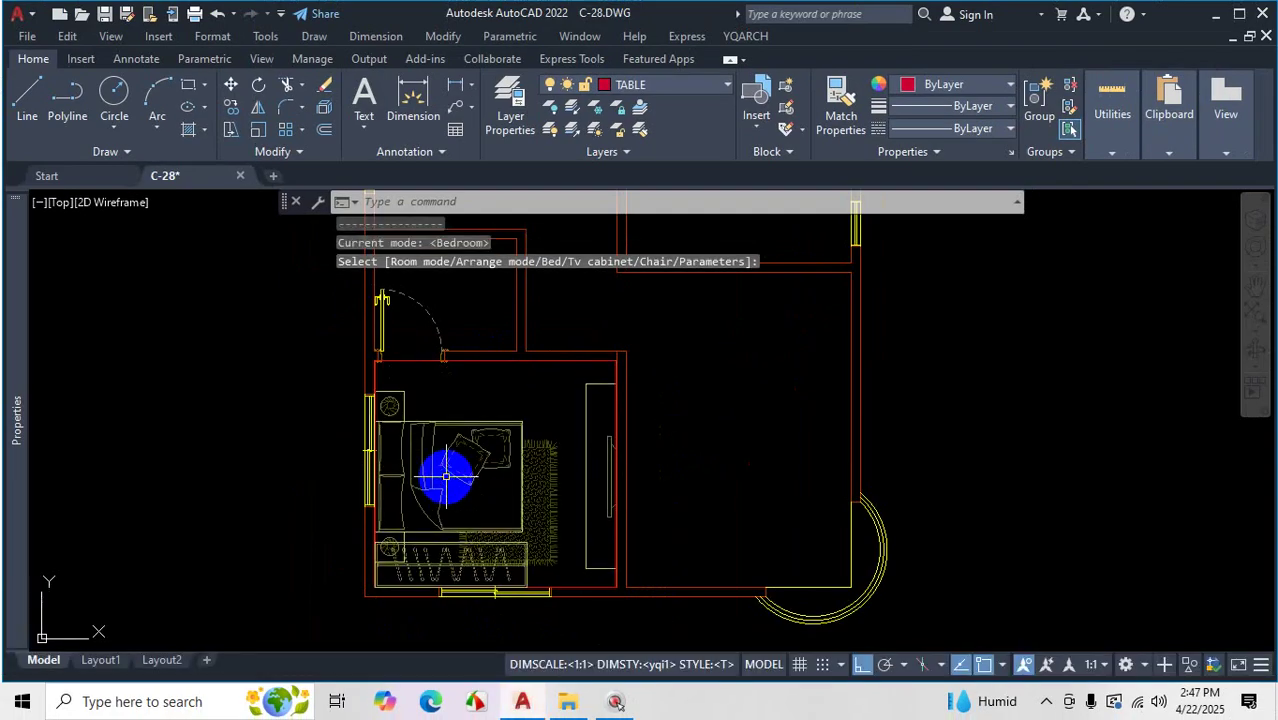
pyautogui.click(446, 476)
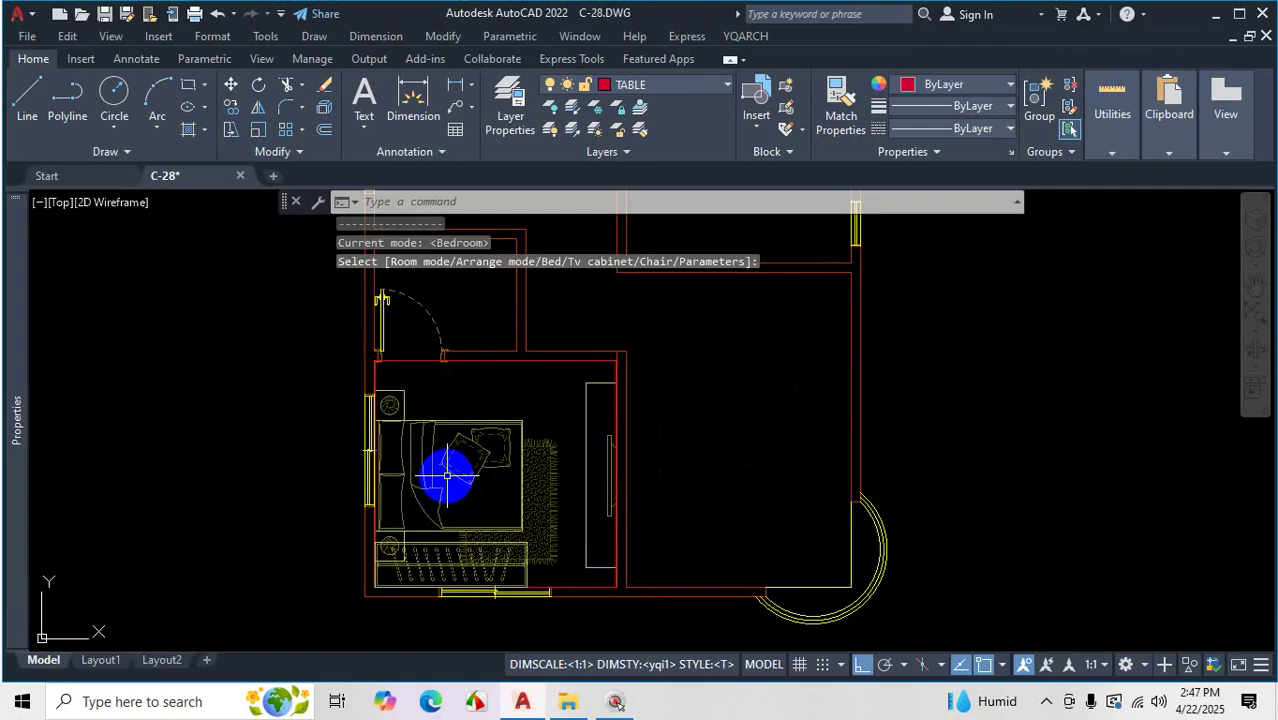
# Set the first corner of the next furniture area just inside the adjoining room's lower outer corner, at the curved bay window
pyautogui.scroll(-2, 485, 448)
pyautogui.scroll(2, 613, 506)
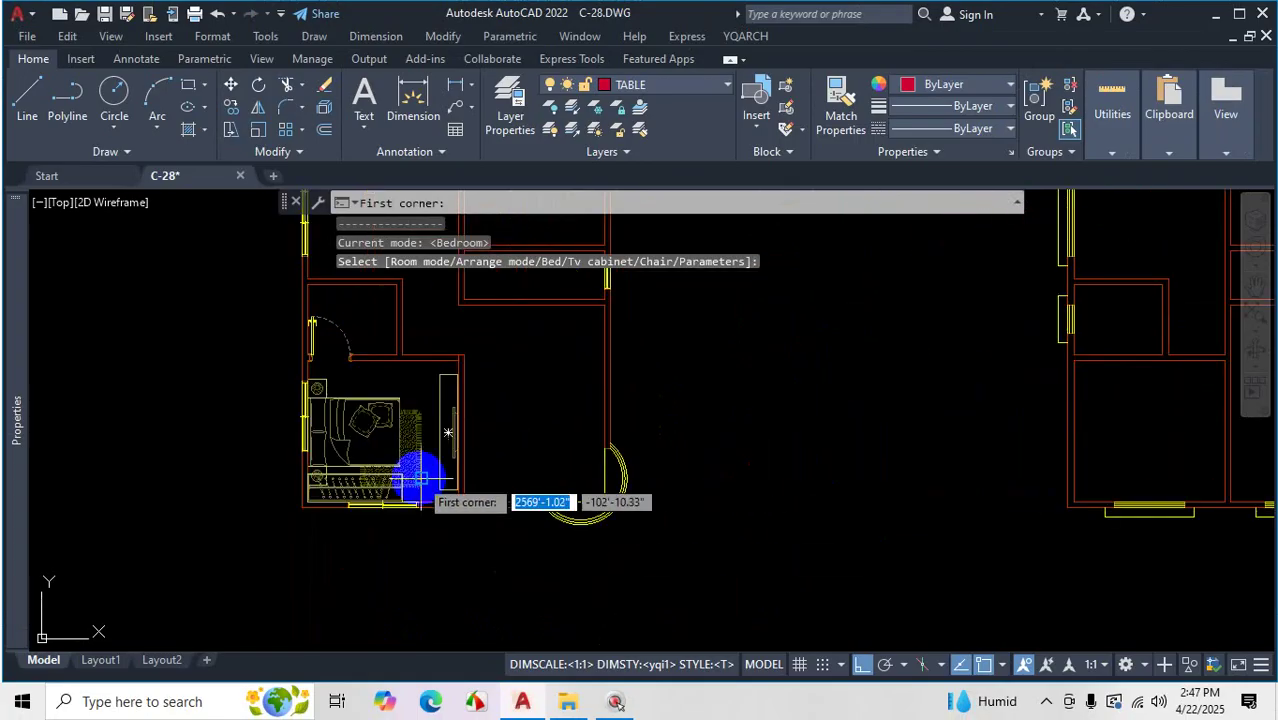
pyautogui.scroll(-3, 536, 505)
pyautogui.scroll(2, 536, 485)
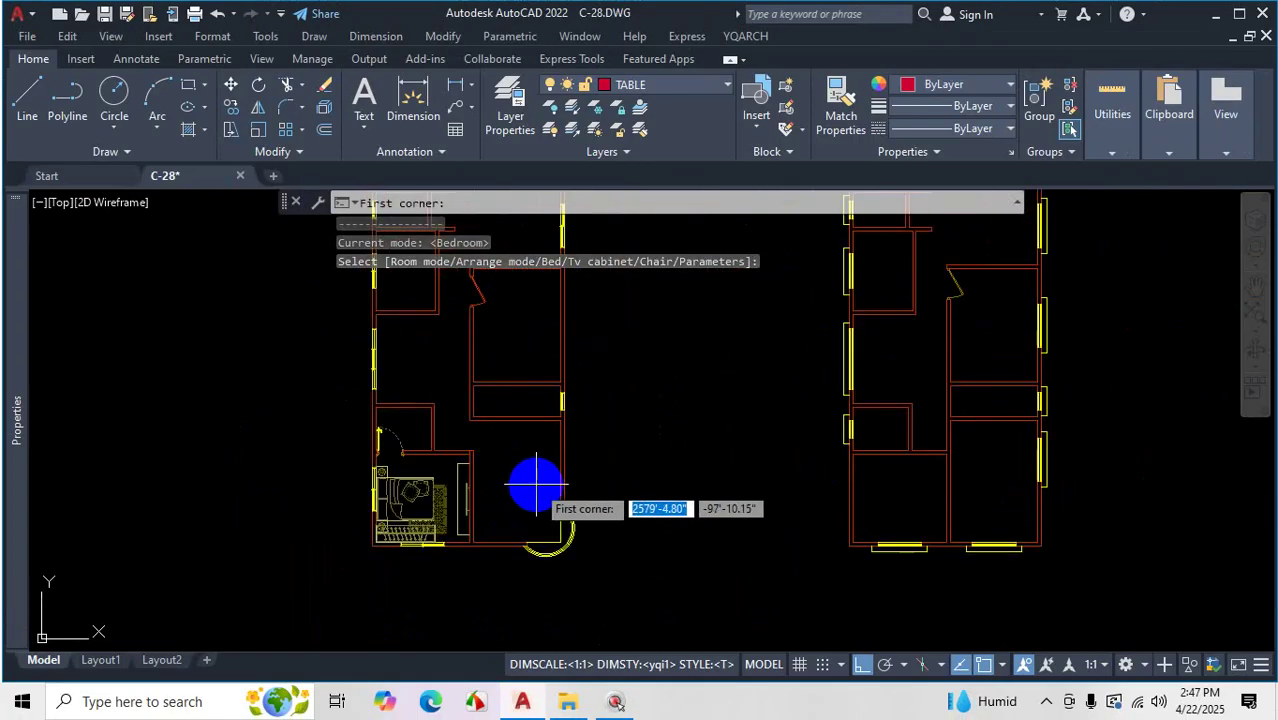
pyautogui.scroll(3, 491, 451)
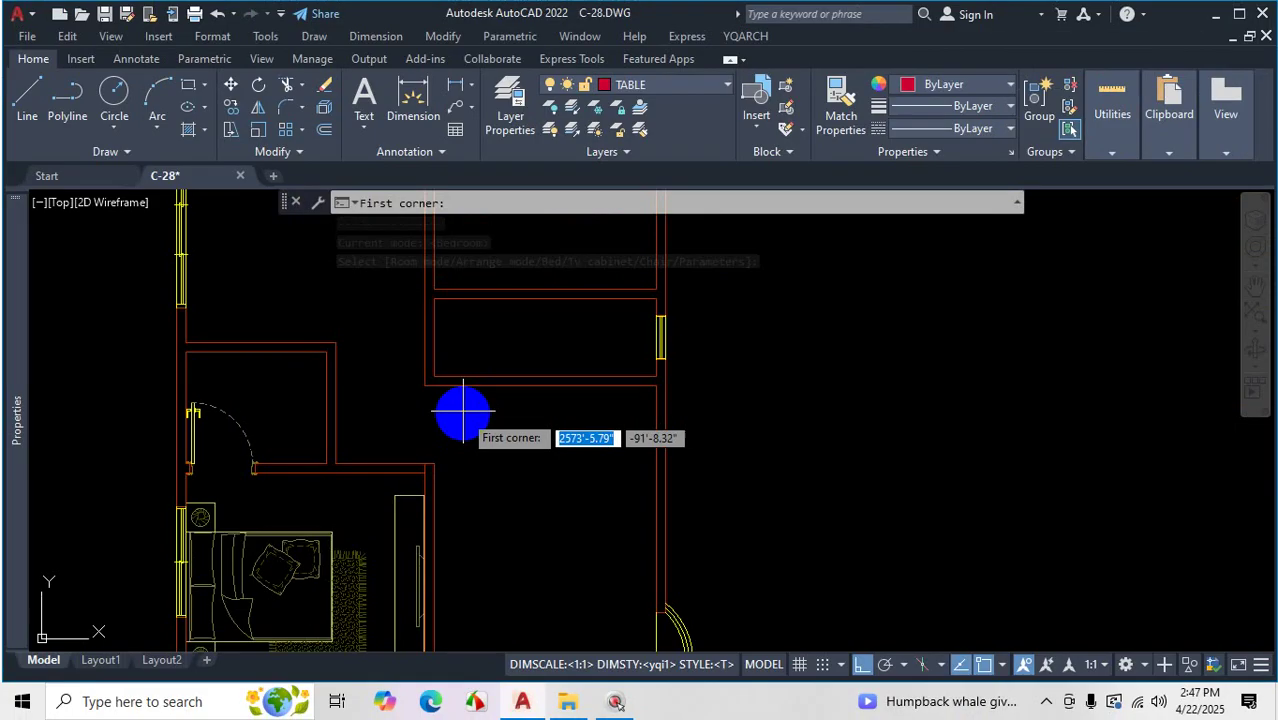
pyautogui.scroll(-5, 470, 410)
pyautogui.scroll(6, 487, 424)
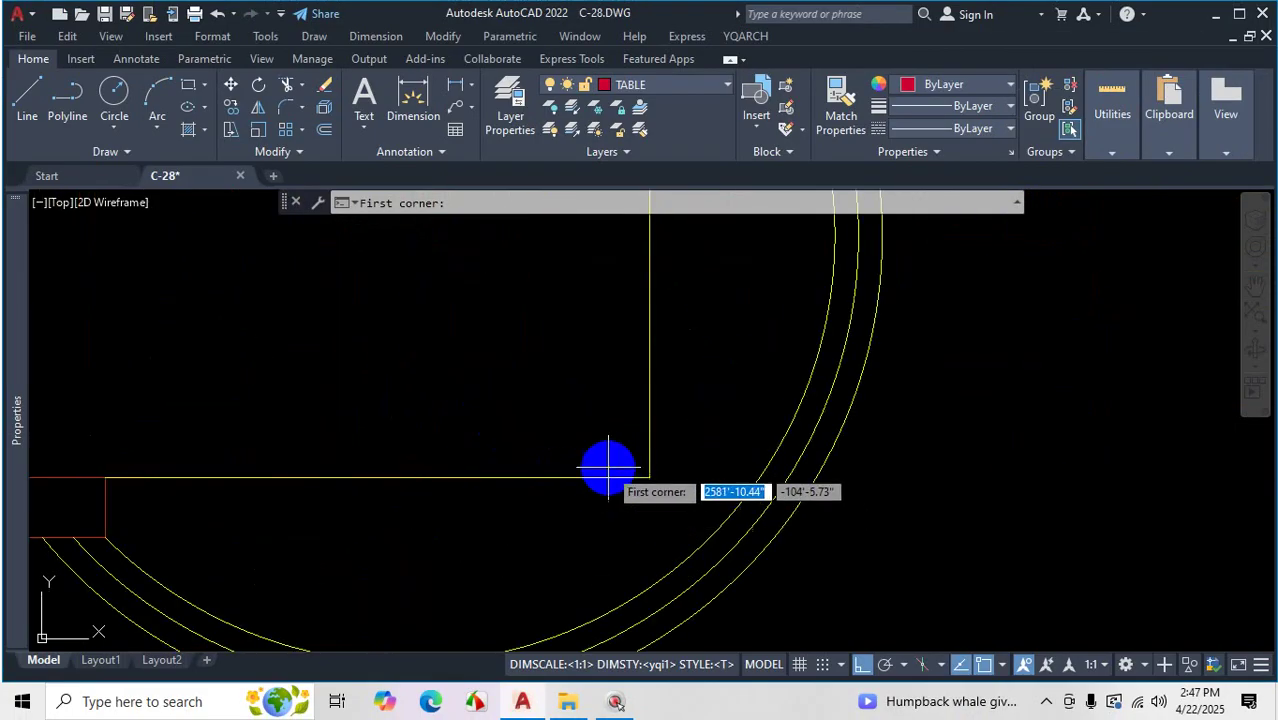
pyautogui.click(622, 458)
# Set the second corner of this area at the bay-window room's diagonally opposite upper inner corner
pyautogui.scroll(-4, 585, 422)
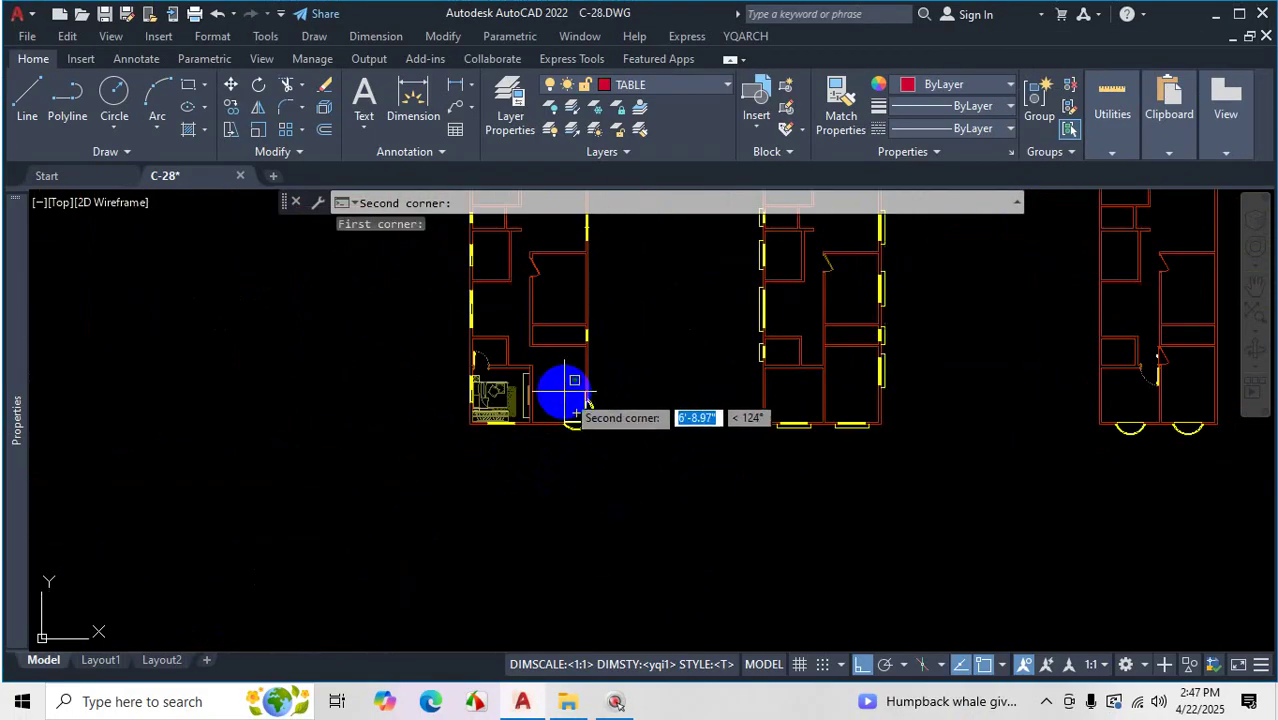
pyautogui.scroll(2, 559, 394)
pyautogui.scroll(5, 465, 265)
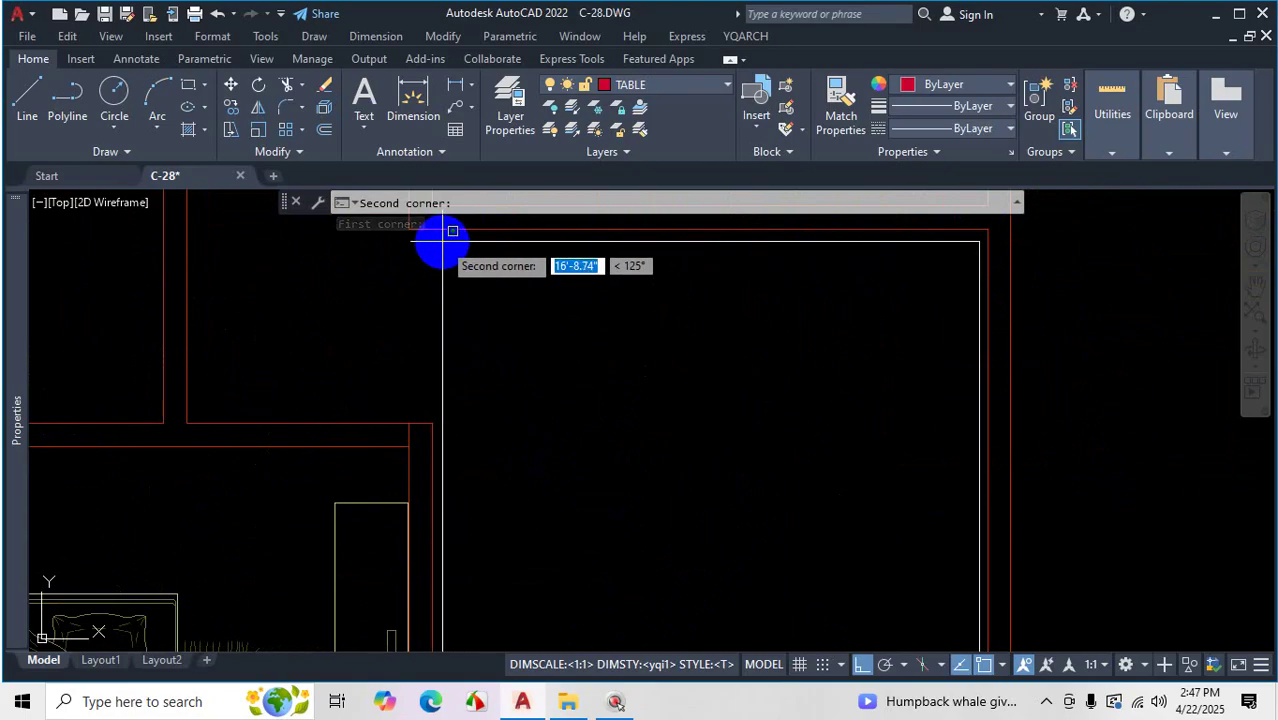
pyautogui.click(443, 242)
# Orient the bedroom layout with the headboard on the outer wall, the wardrobe along the upper wall and the TV cabinet opposite
pyautogui.scroll(3, 568, 351)
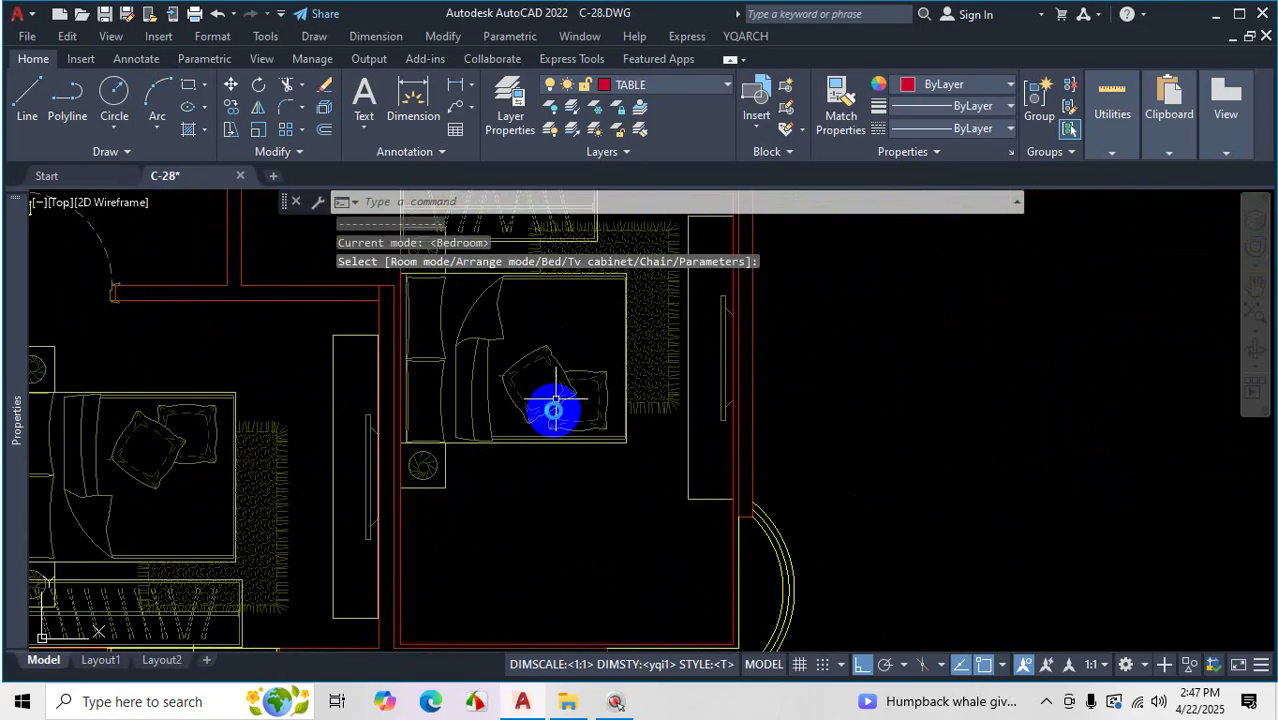
pyautogui.scroll(-1, 550, 405)
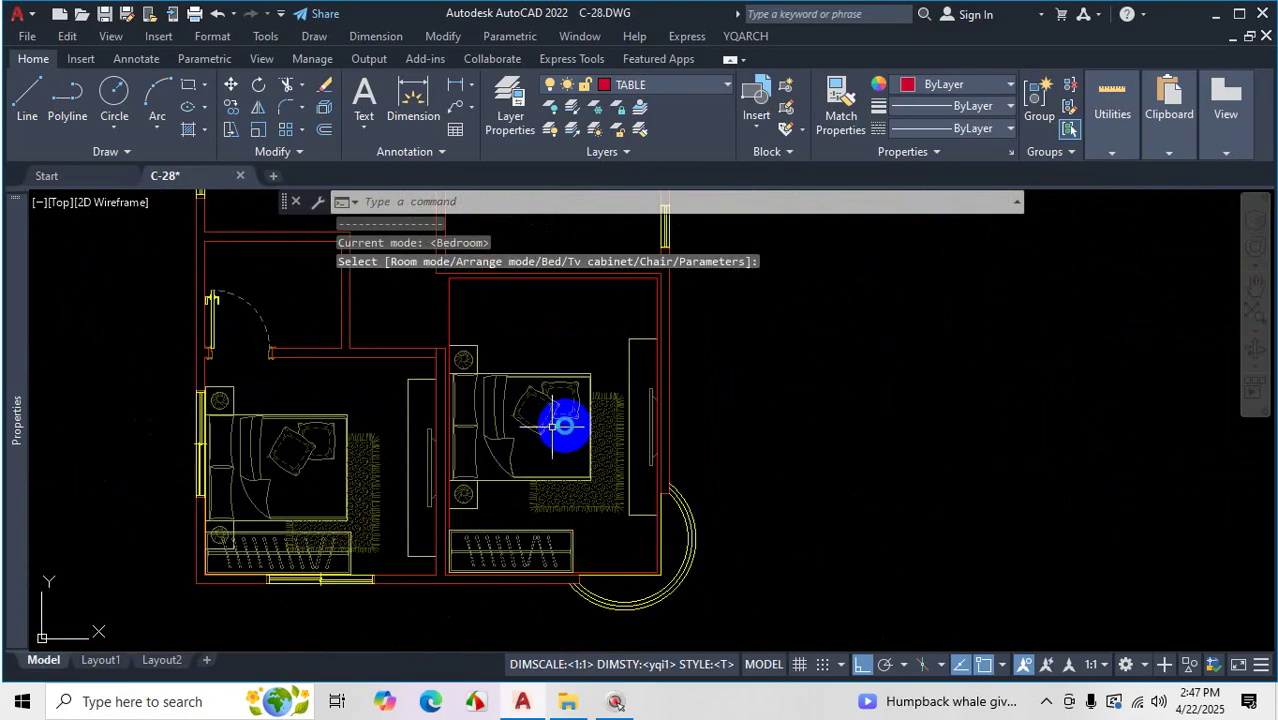
pyautogui.click(570, 425)
pyautogui.click(576, 425)
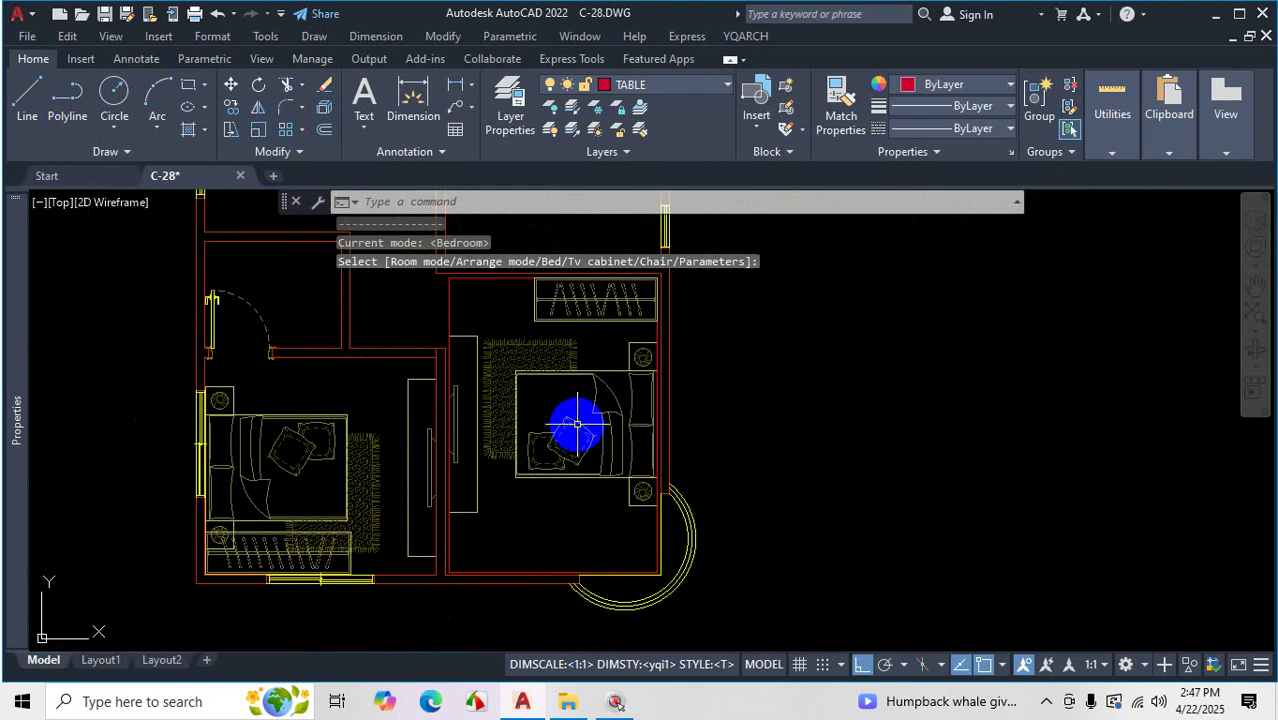
pyautogui.click(575, 418)
# Choose the rugless double bed with two pillows, a draped cover and round-lamp nightstands, and place the bay-window room's layout
pyautogui.press('b')
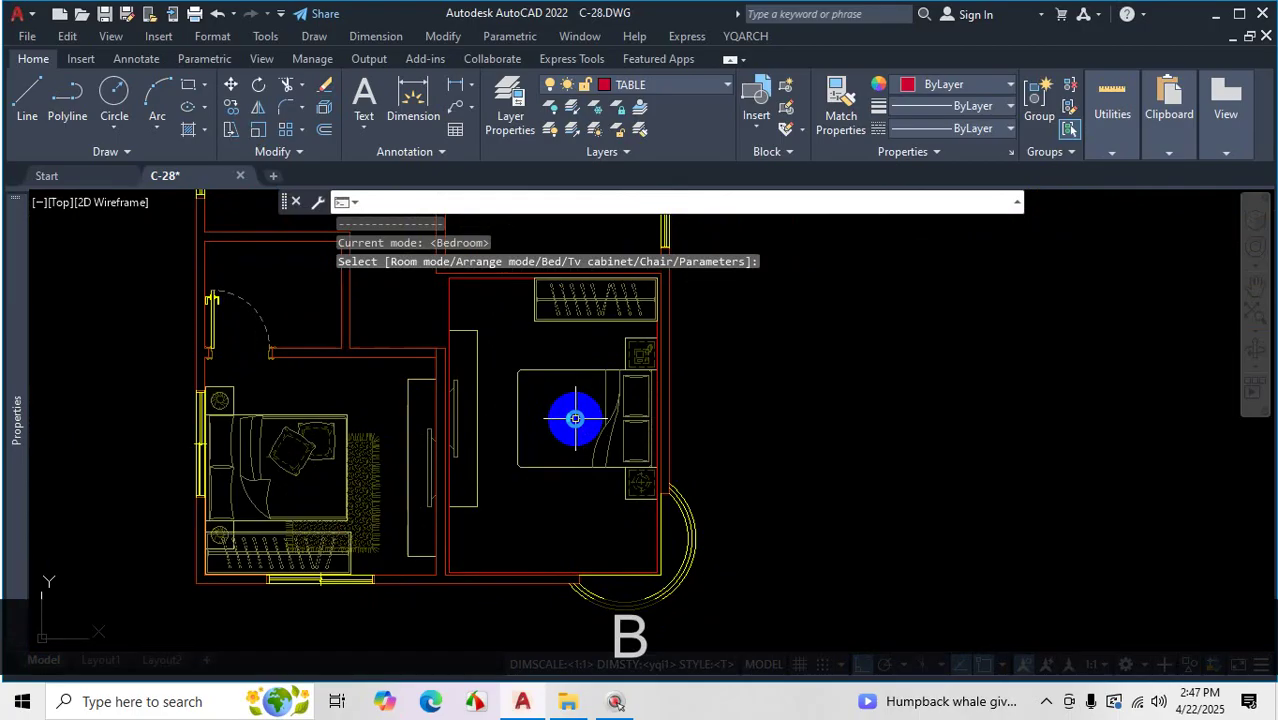
pyautogui.press('b')
pyautogui.press('b')
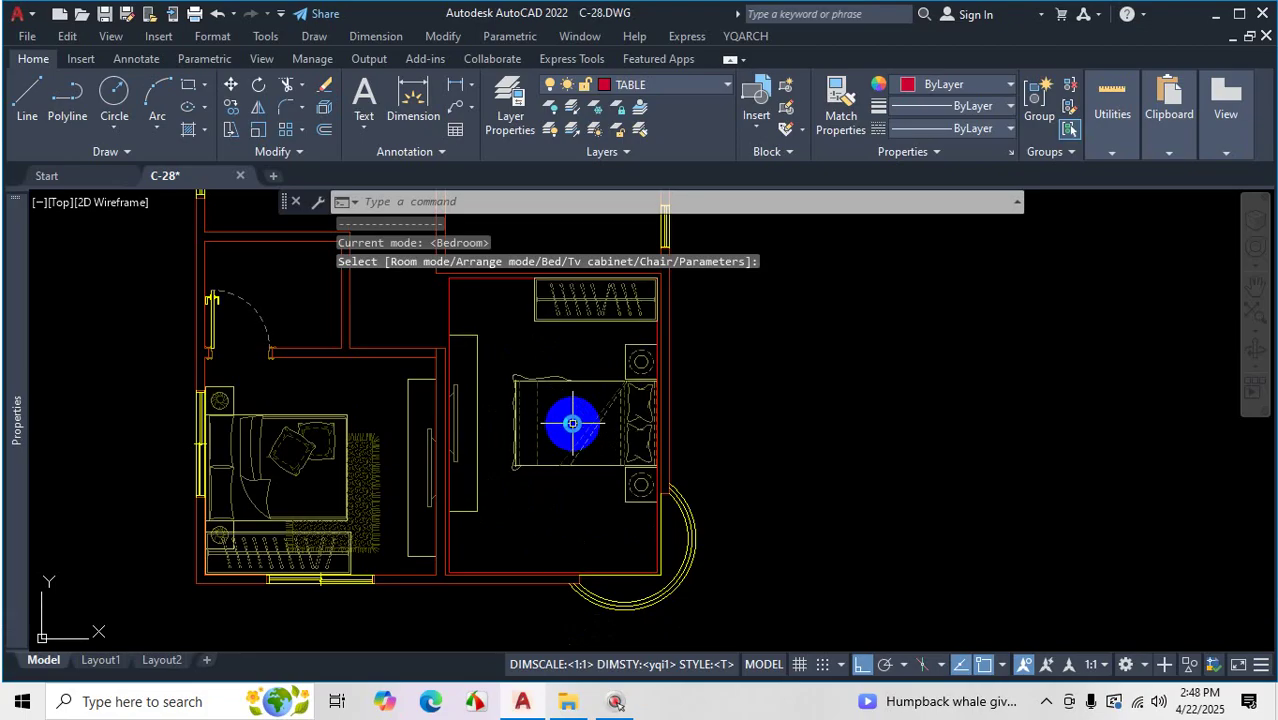
pyautogui.click(572, 423)
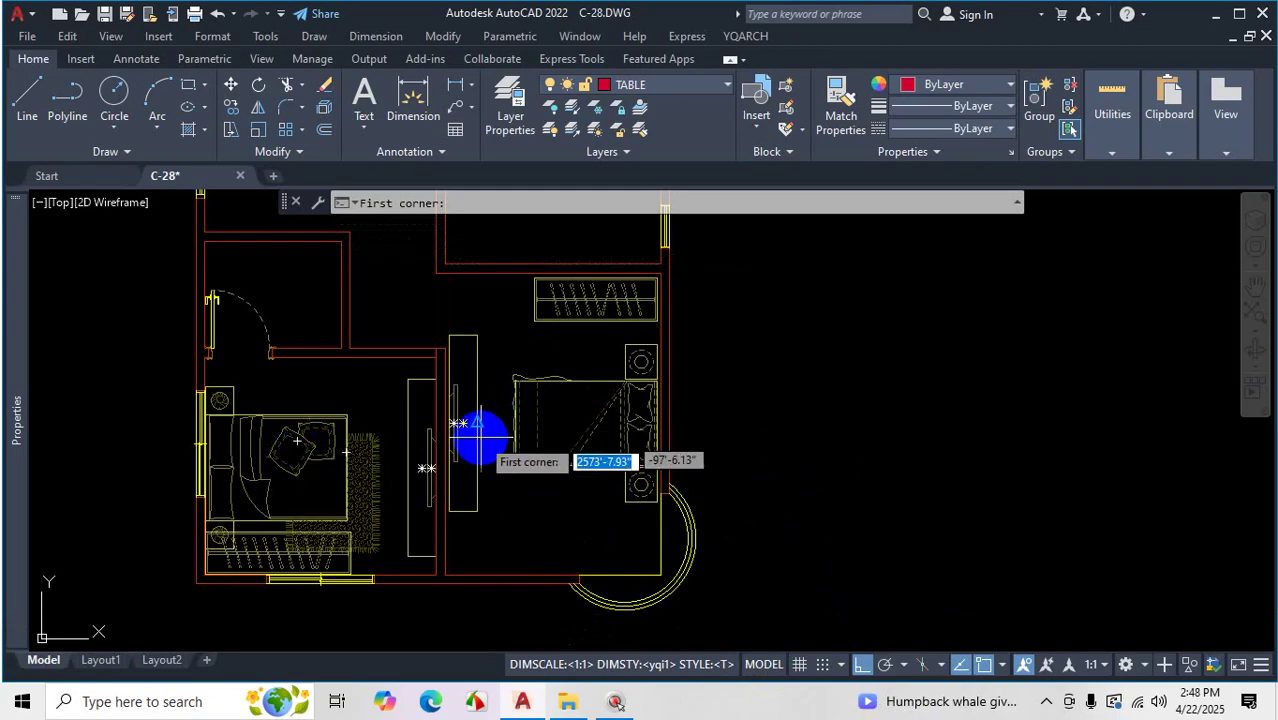
# Examine the remaining unfurnished rooms of the floor plan to pick the next furniture area
pyautogui.scroll(-9, 528, 485)
pyautogui.scroll(10, 541, 478)
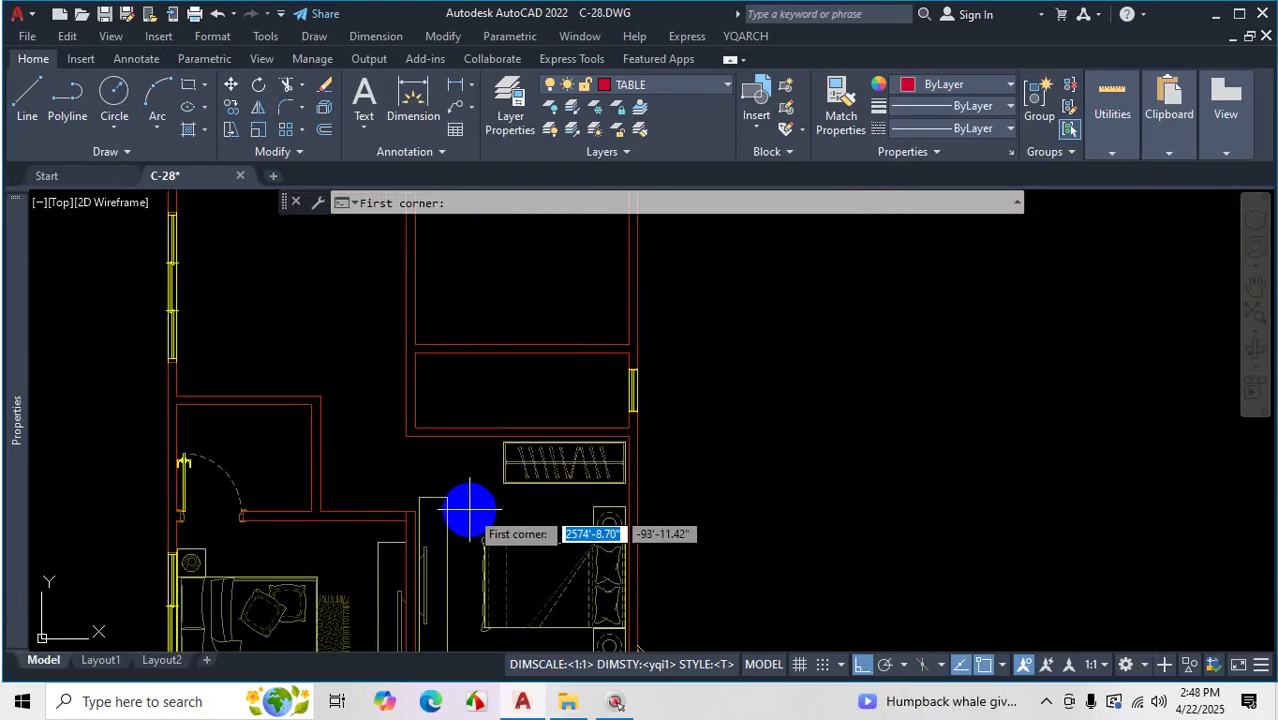
pyautogui.scroll(-5, 472, 460)
pyautogui.scroll(5, 490, 451)
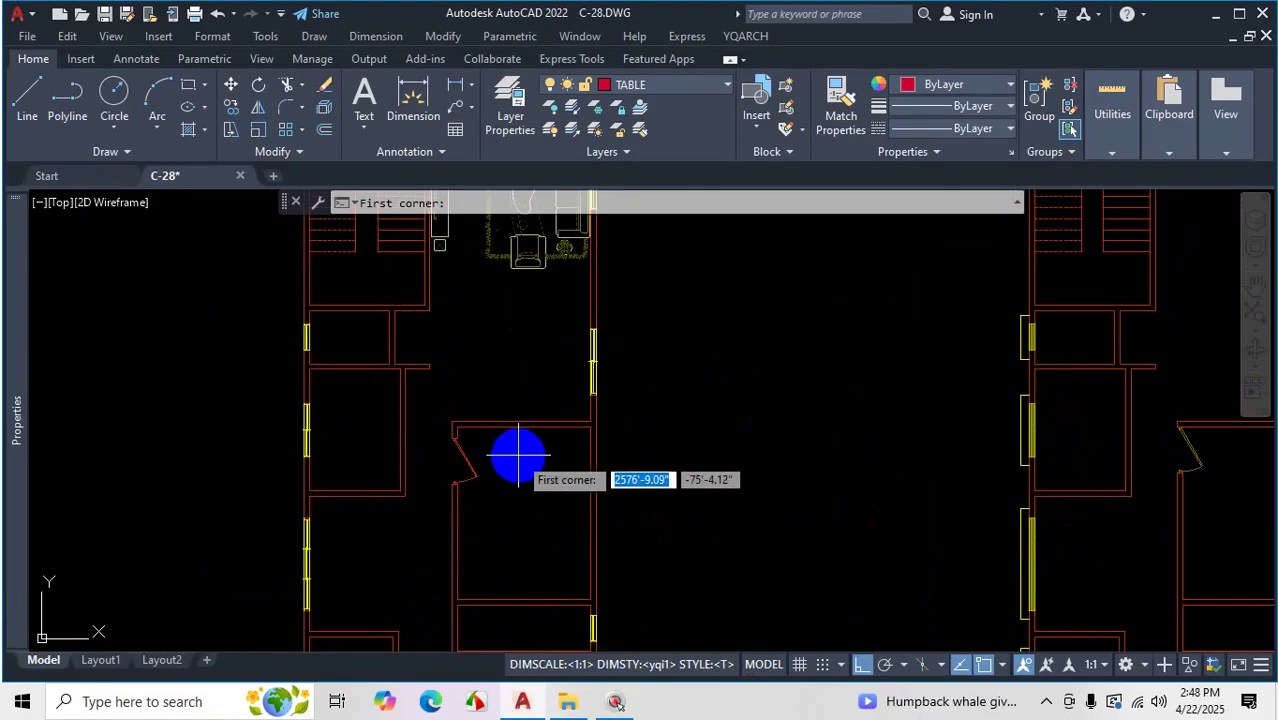
pyautogui.scroll(-3, 521, 455)
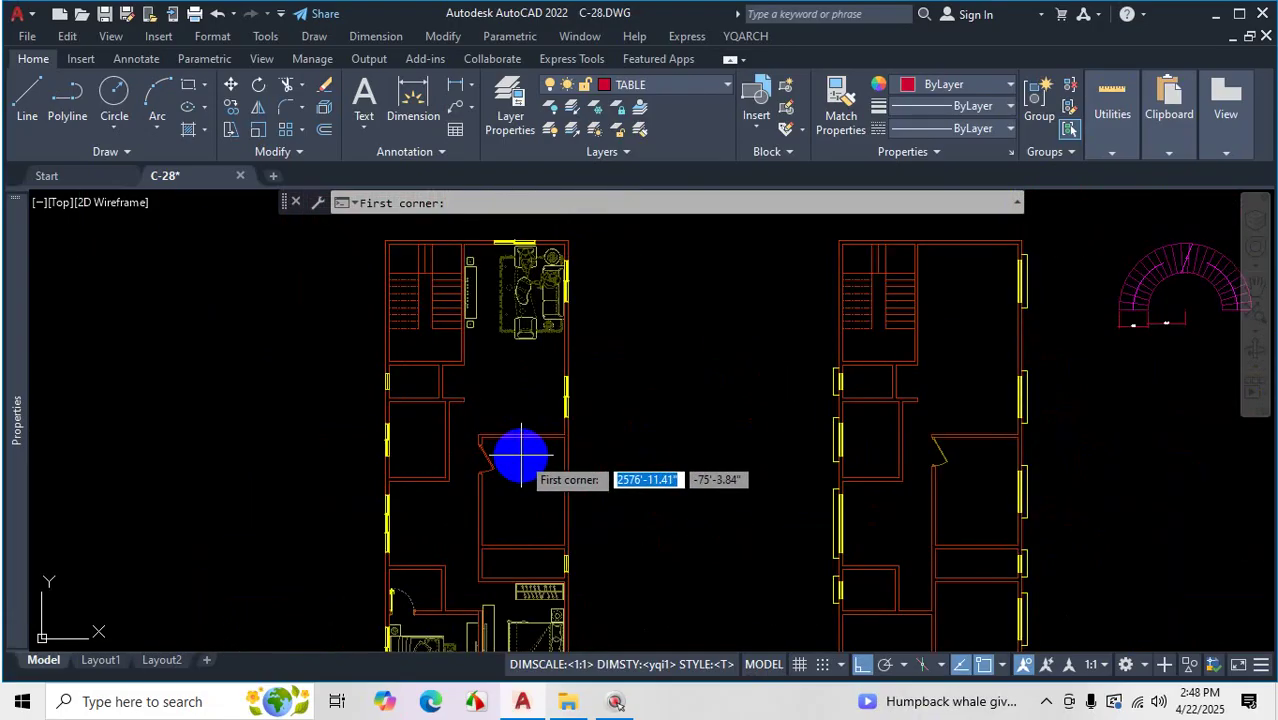
pyautogui.scroll(-2, 521, 455)
pyautogui.scroll(3, 522, 460)
pyautogui.scroll(4, 550, 542)
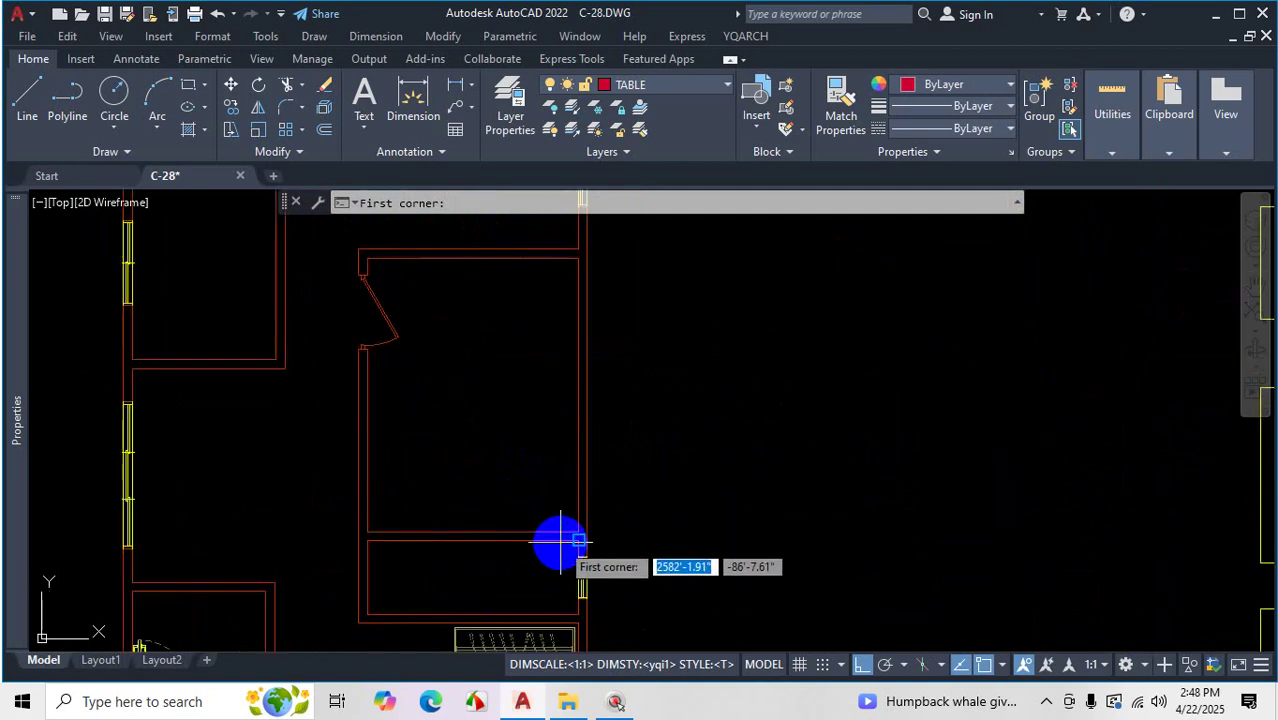
pyautogui.scroll(-3, 565, 525)
pyautogui.scroll(4, 550, 520)
pyautogui.scroll(-3, 560, 470)
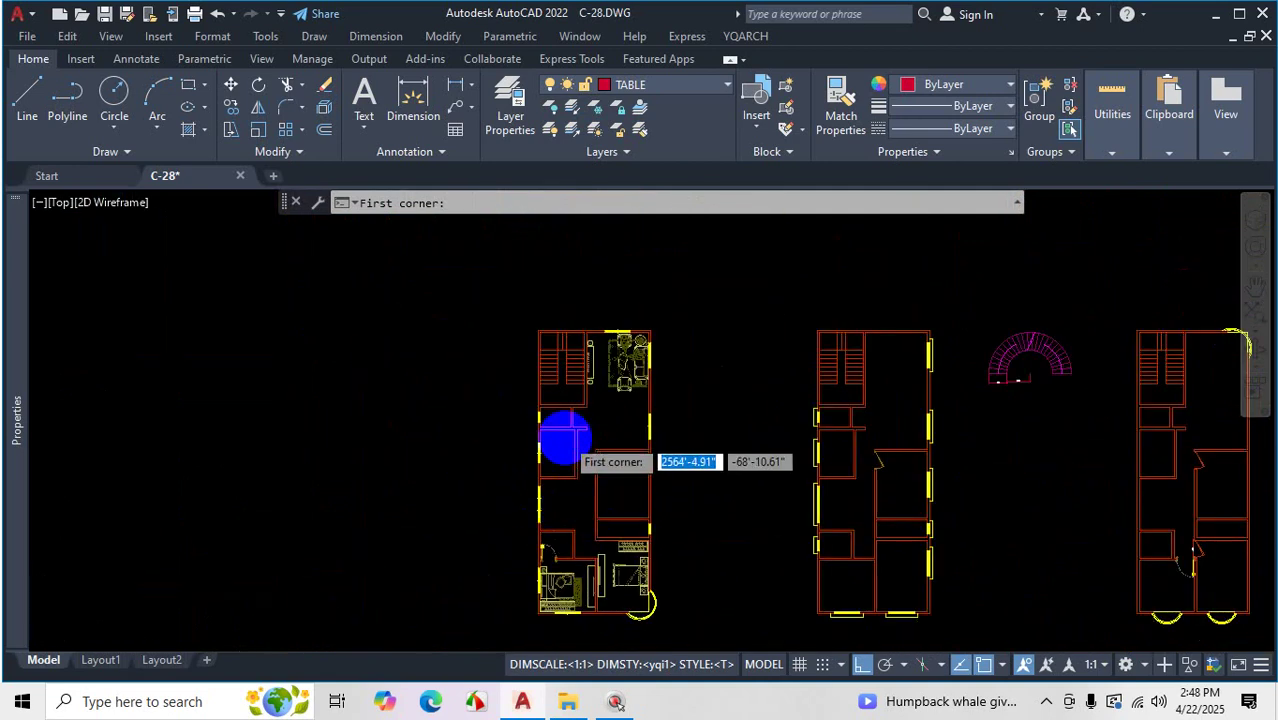
pyautogui.scroll(4, 519, 422)
pyautogui.scroll(3, 485, 414)
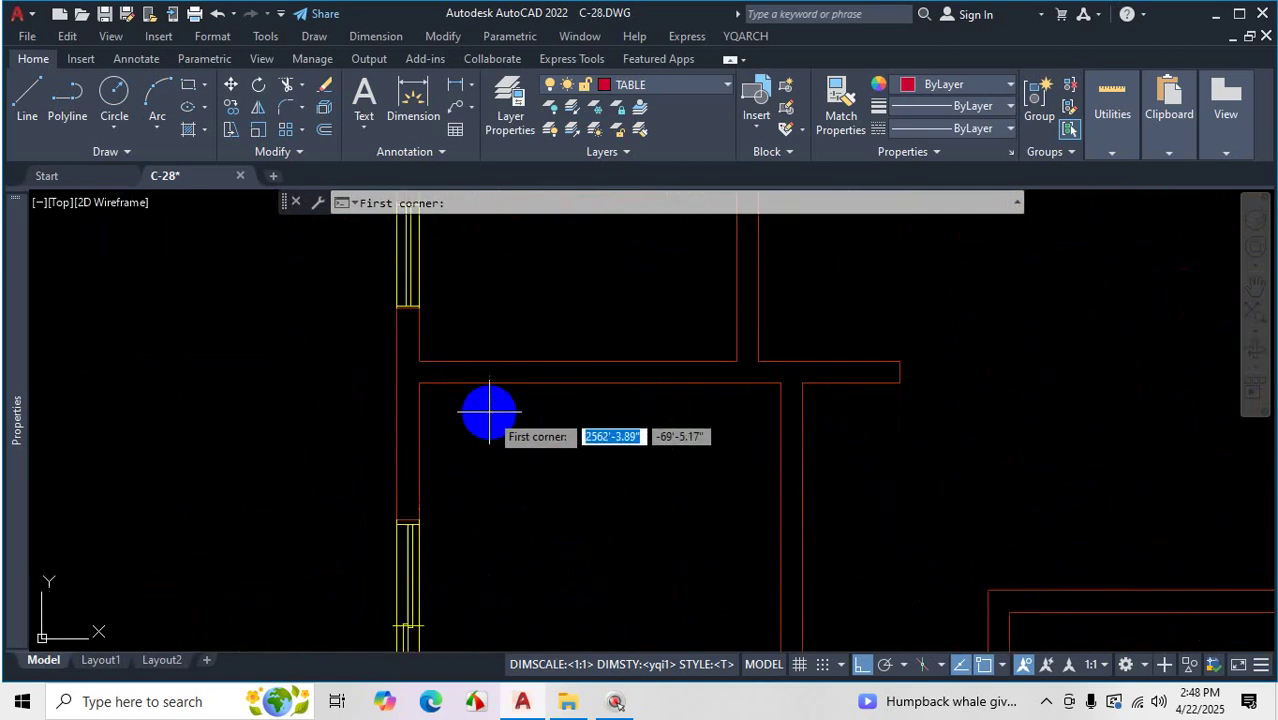
pyautogui.click(419, 382)
pyautogui.scroll(-3, 562, 436)
pyautogui.scroll(3, 579, 505)
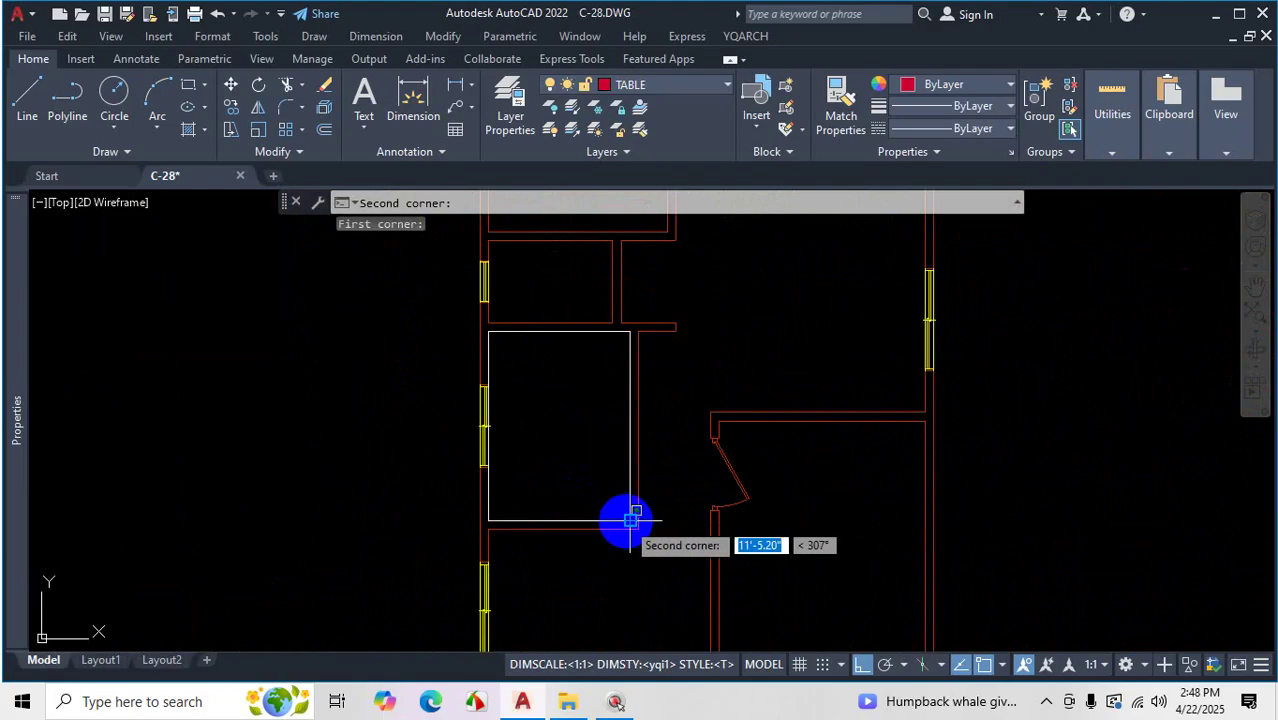
pyautogui.click(631, 519)
pyautogui.scroll(-3, 571, 442)
pyautogui.scroll(5, 593, 465)
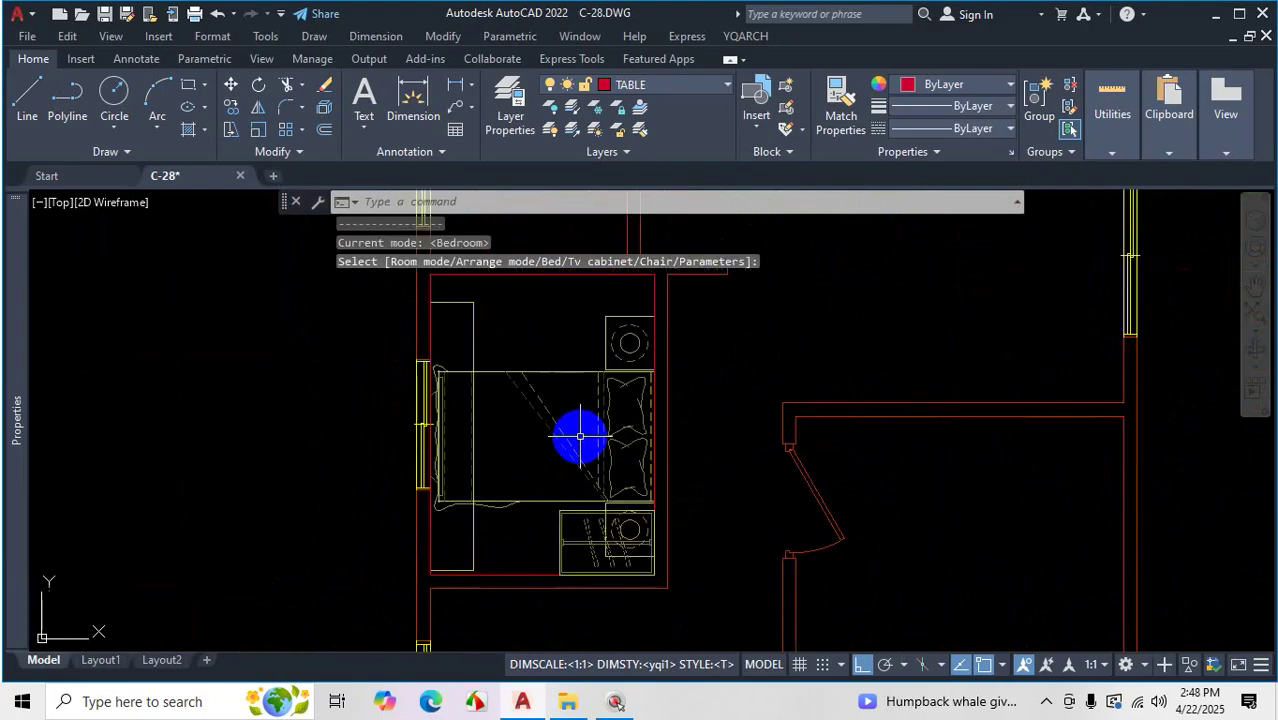
pyautogui.press('r')
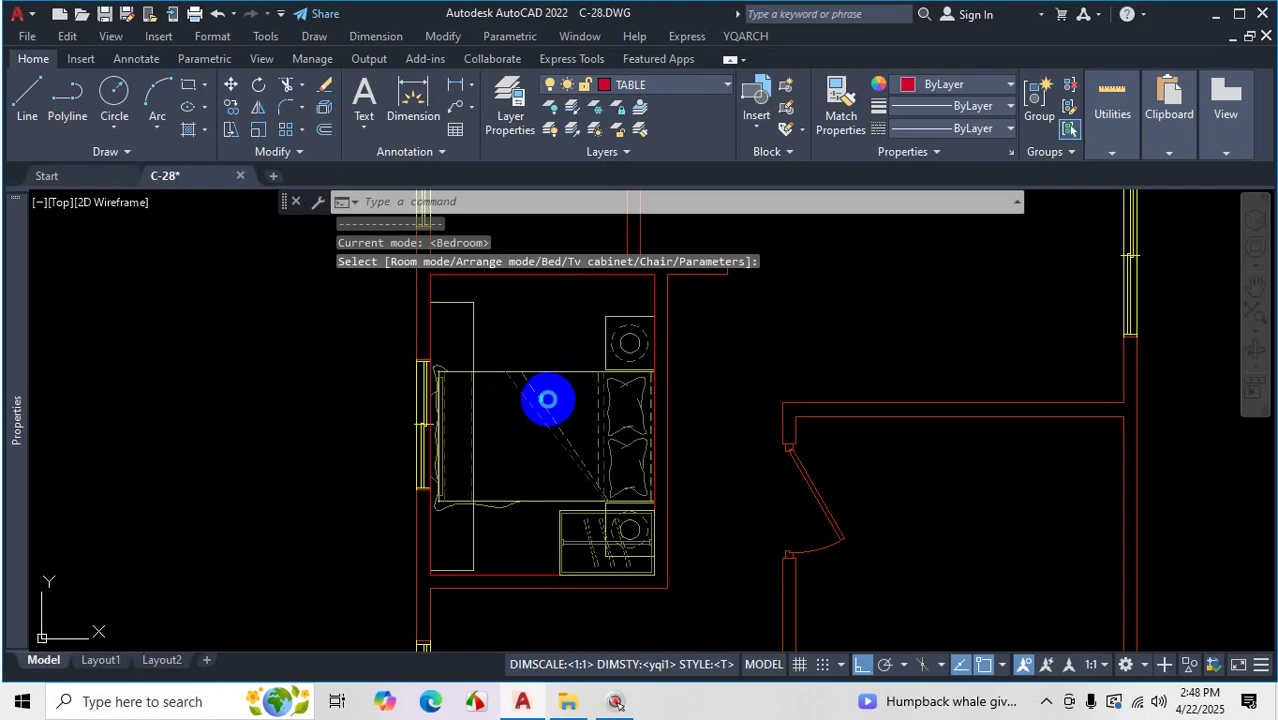
pyautogui.press('Escape')
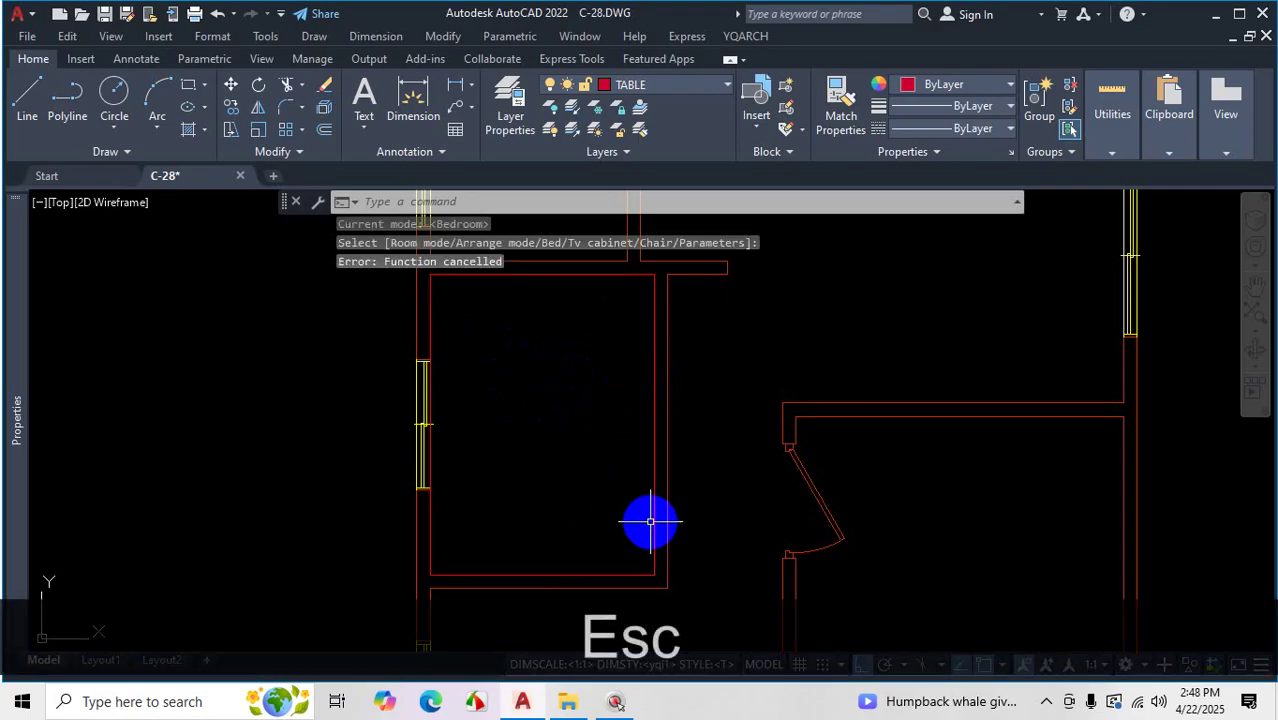
pyautogui.click(654, 516)
pyautogui.press('Delete')
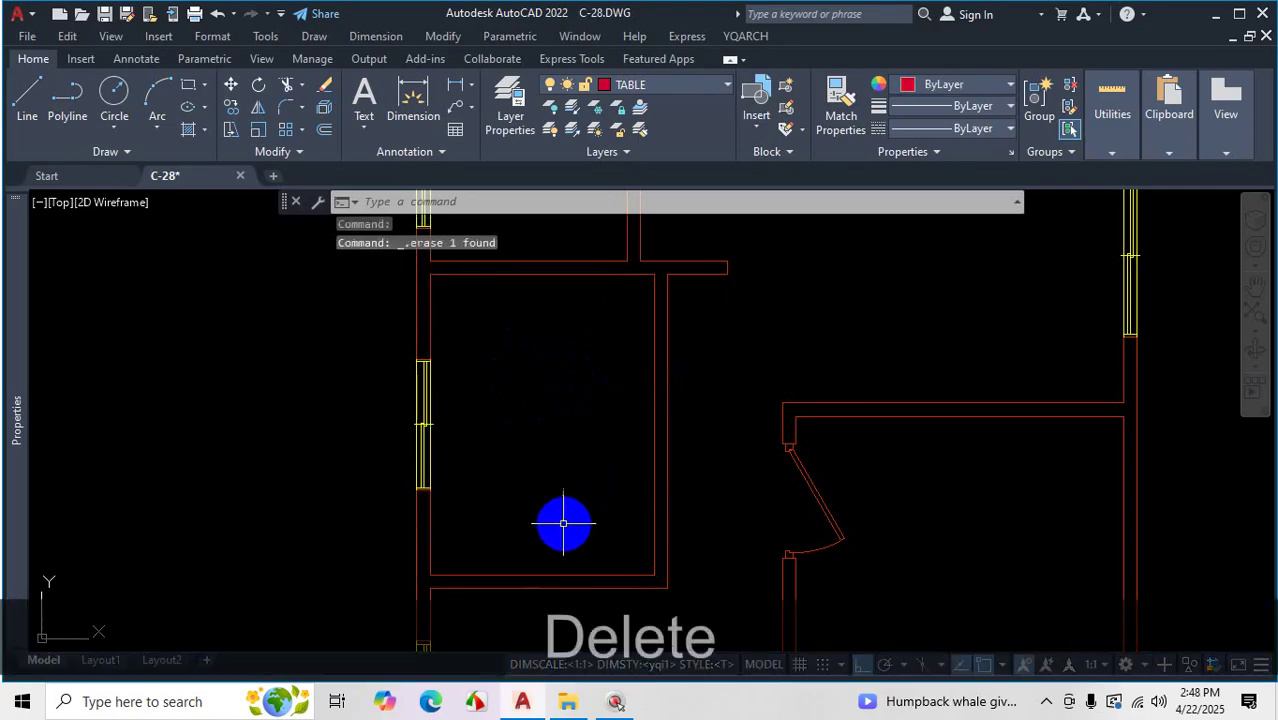
# Restart Arrange Furniture in Kitchen mode and span the area between the small windowed room's upper outer and lower inner corners
pyautogui.write('jj')
pyautogui.press('Return')
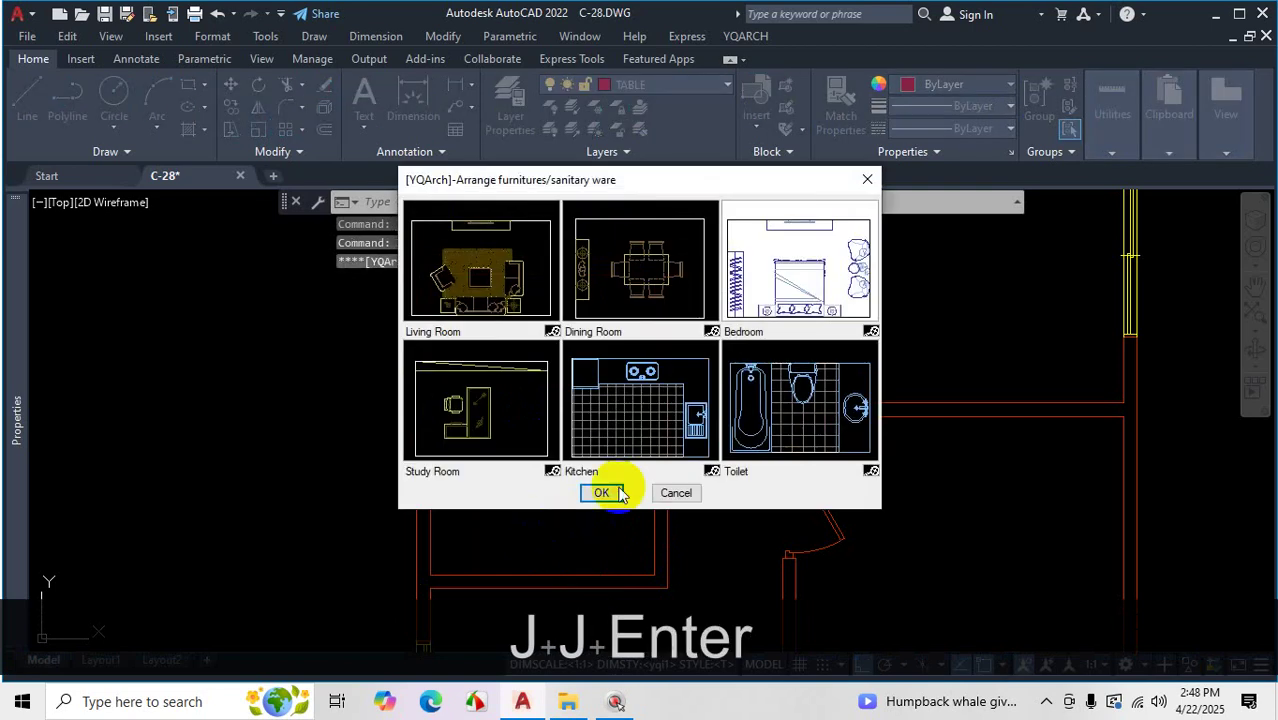
pyautogui.click(672, 403)
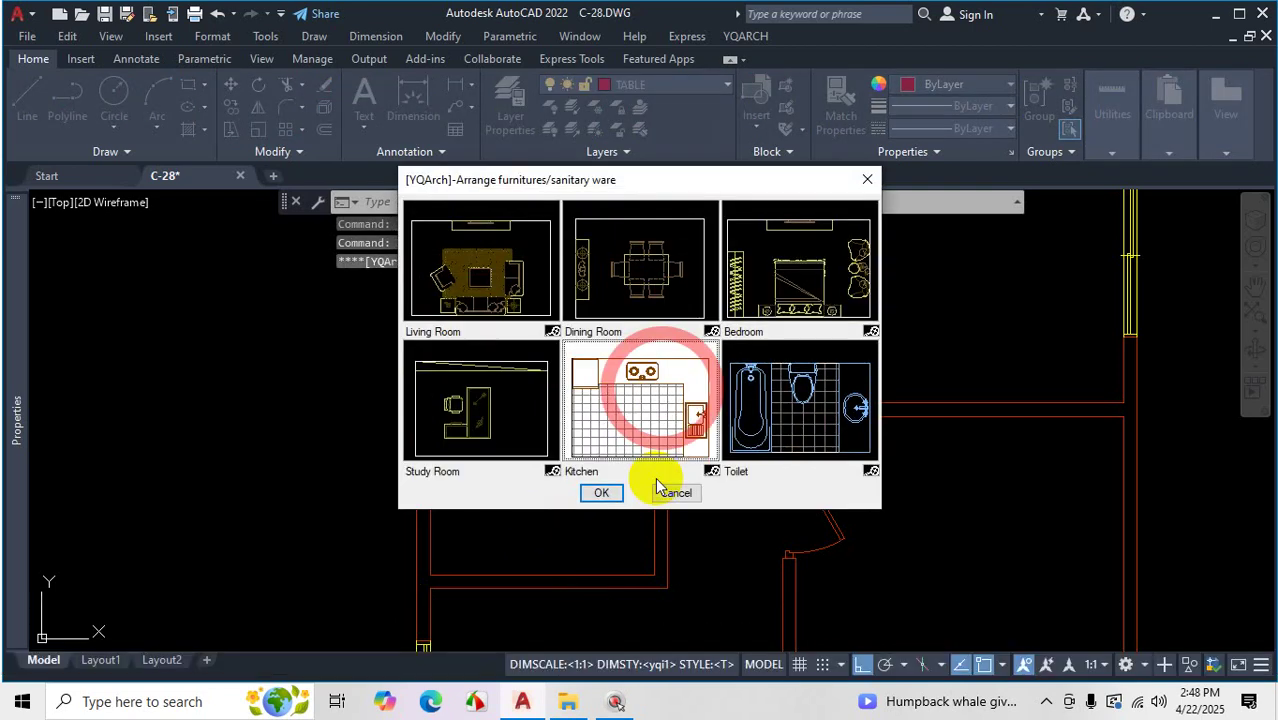
pyautogui.click(601, 492)
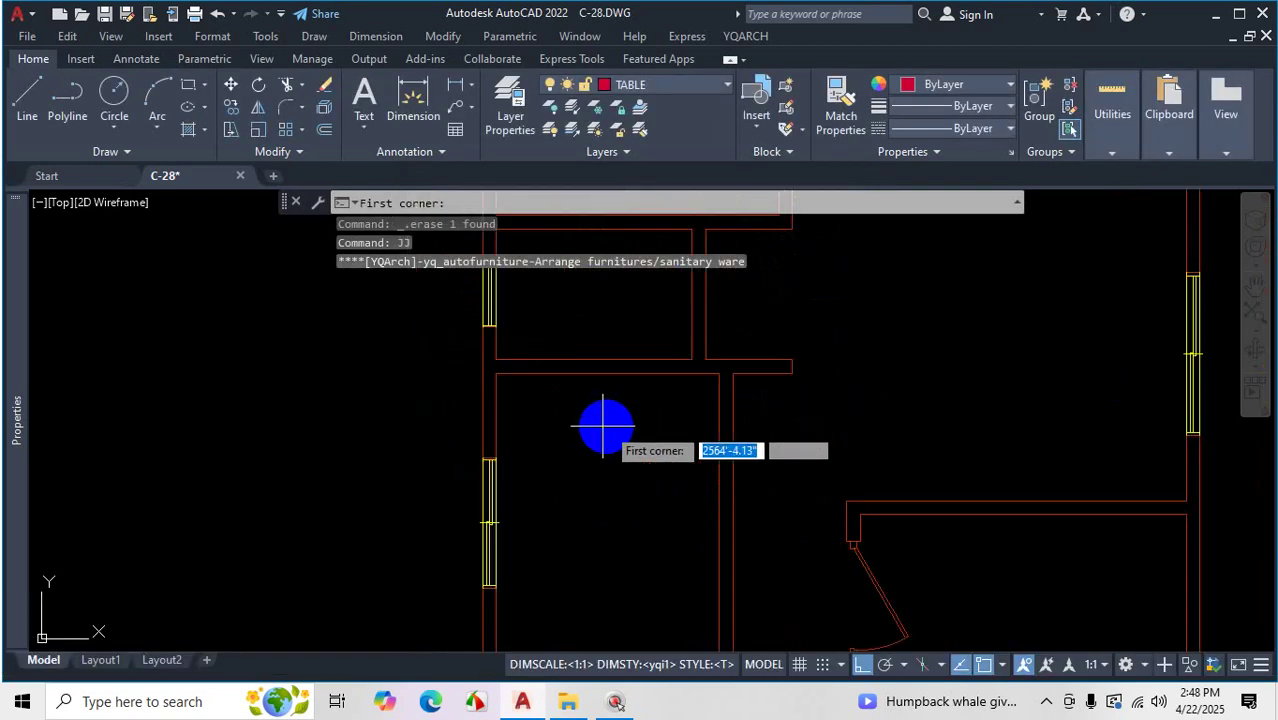
pyautogui.scroll(3, 471, 386)
pyautogui.click(471, 380)
pyautogui.scroll(-5, 599, 465)
pyautogui.scroll(4, 697, 478)
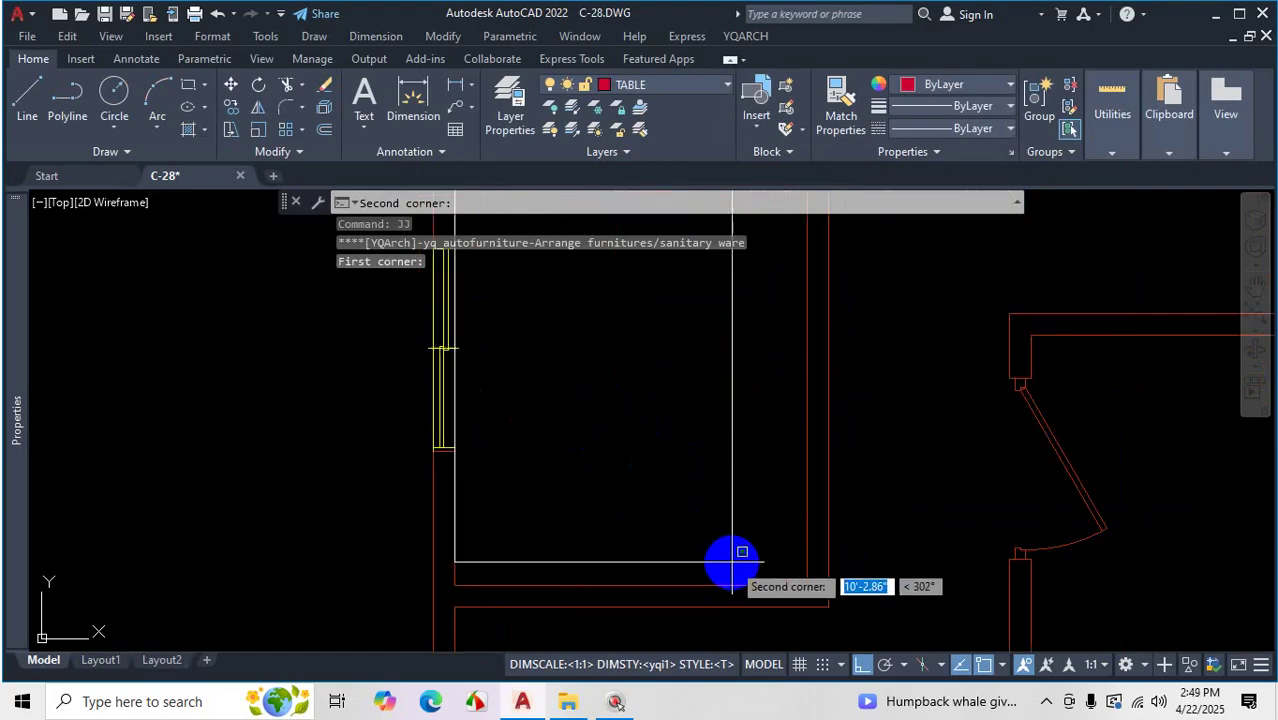
pyautogui.click(808, 583)
# Turn off the floor tiling in the kitchen layout
pyautogui.scroll(-5, 698, 447)
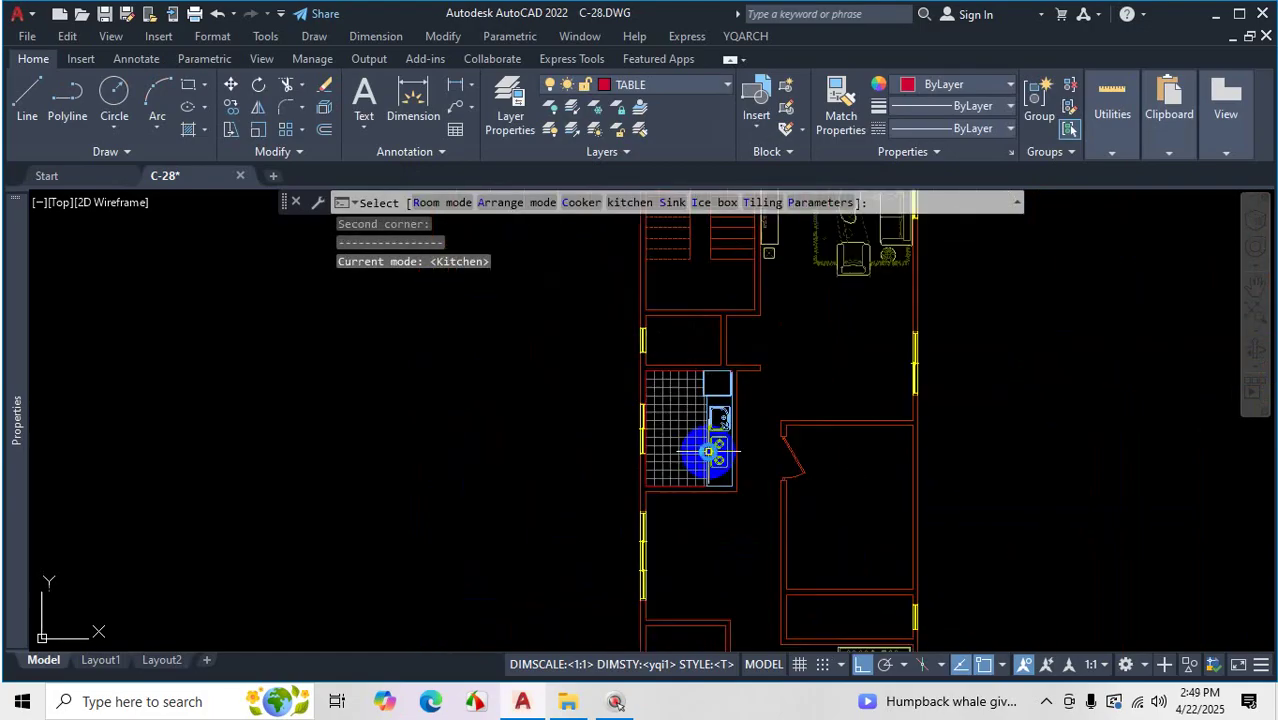
pyautogui.scroll(6, 675, 427)
pyautogui.scroll(-2, 690, 450)
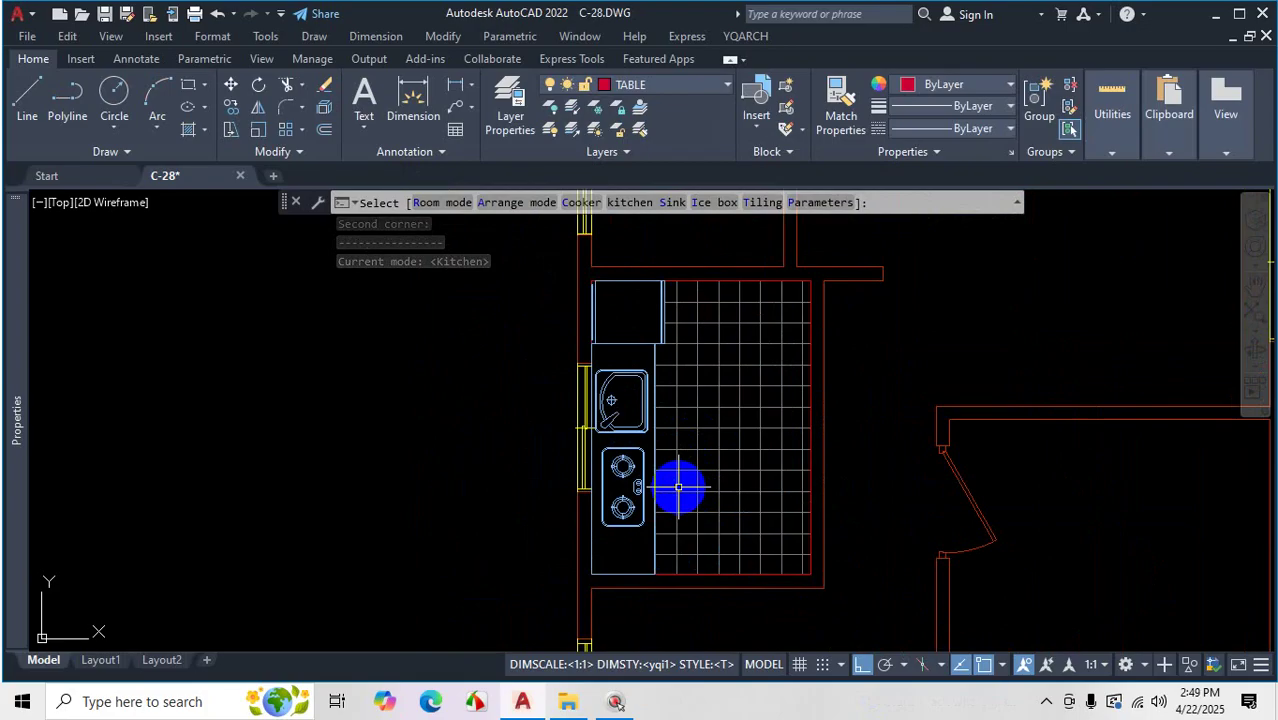
pyautogui.press('ctrl')
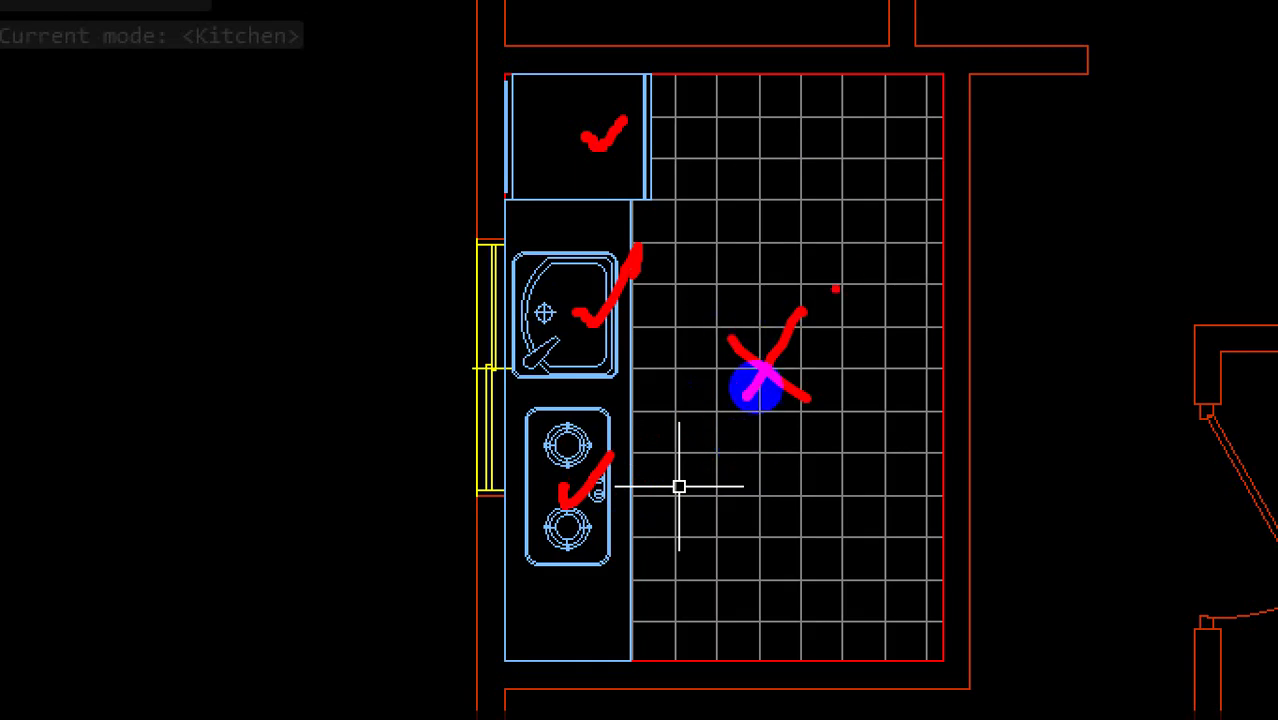
pyautogui.press('Escape')
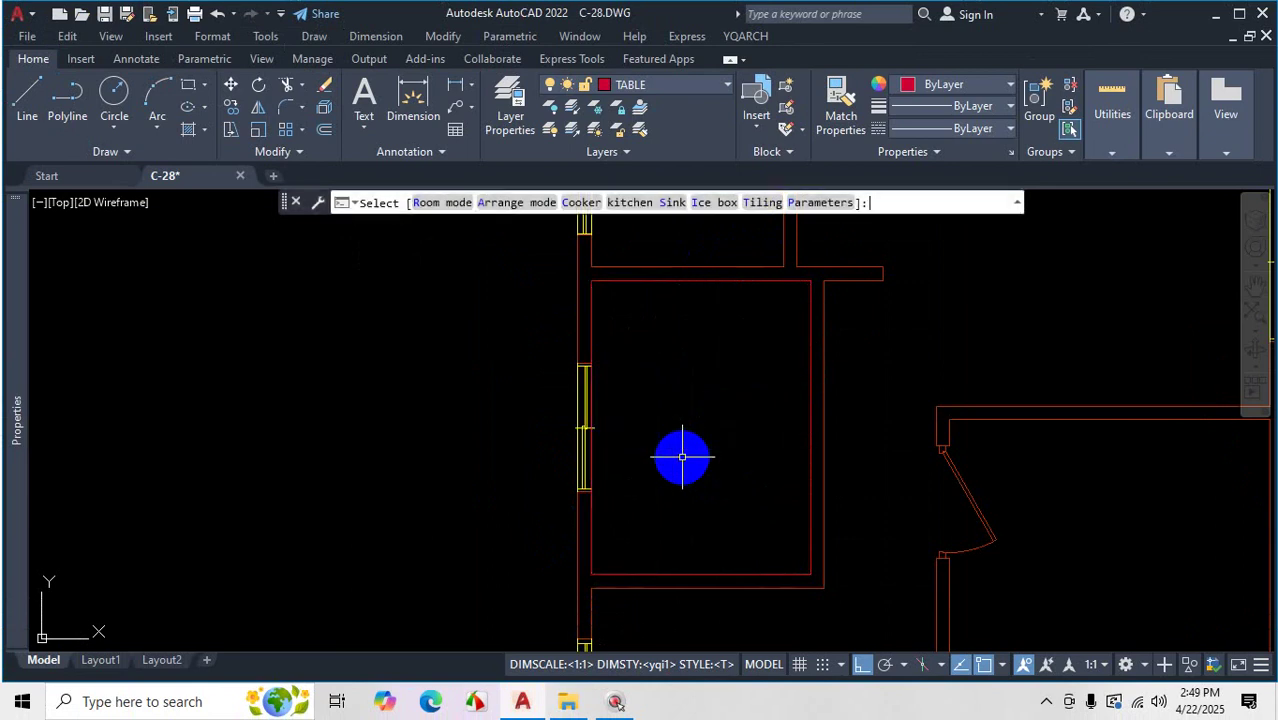
pyautogui.press('t')
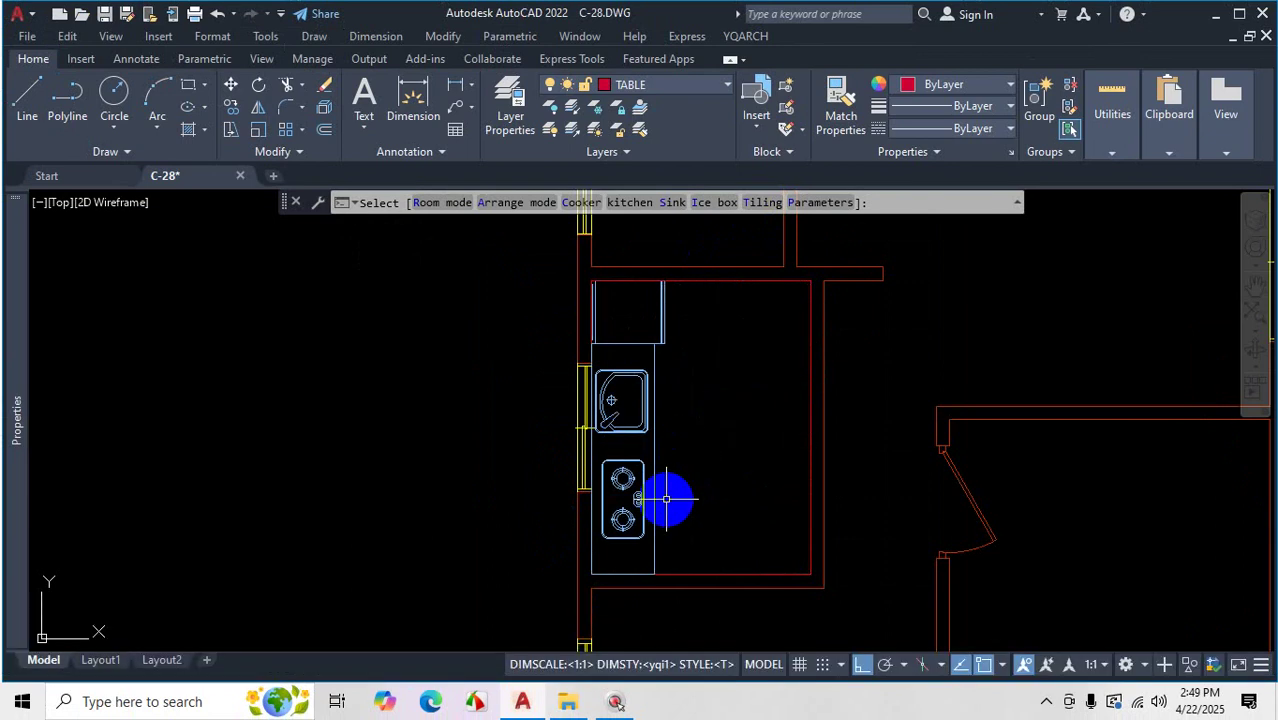
# Try the kitchen layout with a larger ice box and without one, returning to the smaller ice box
pyautogui.press('i')
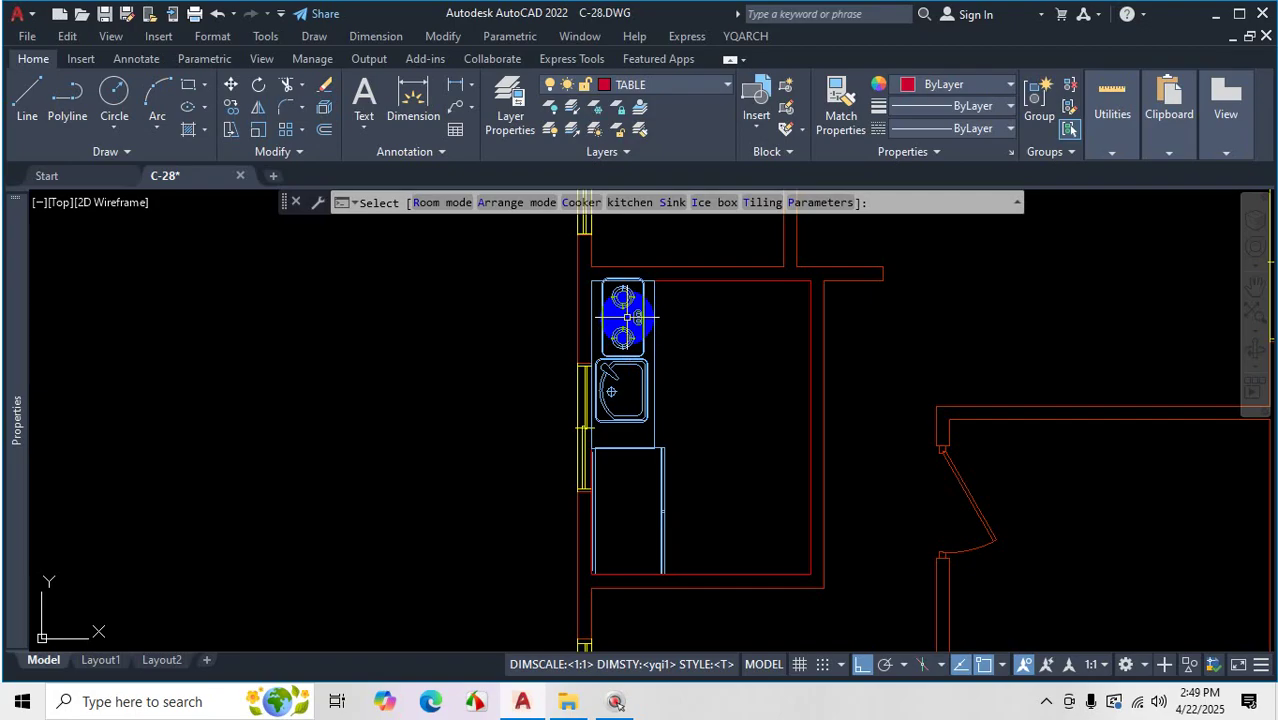
pyautogui.press('i')
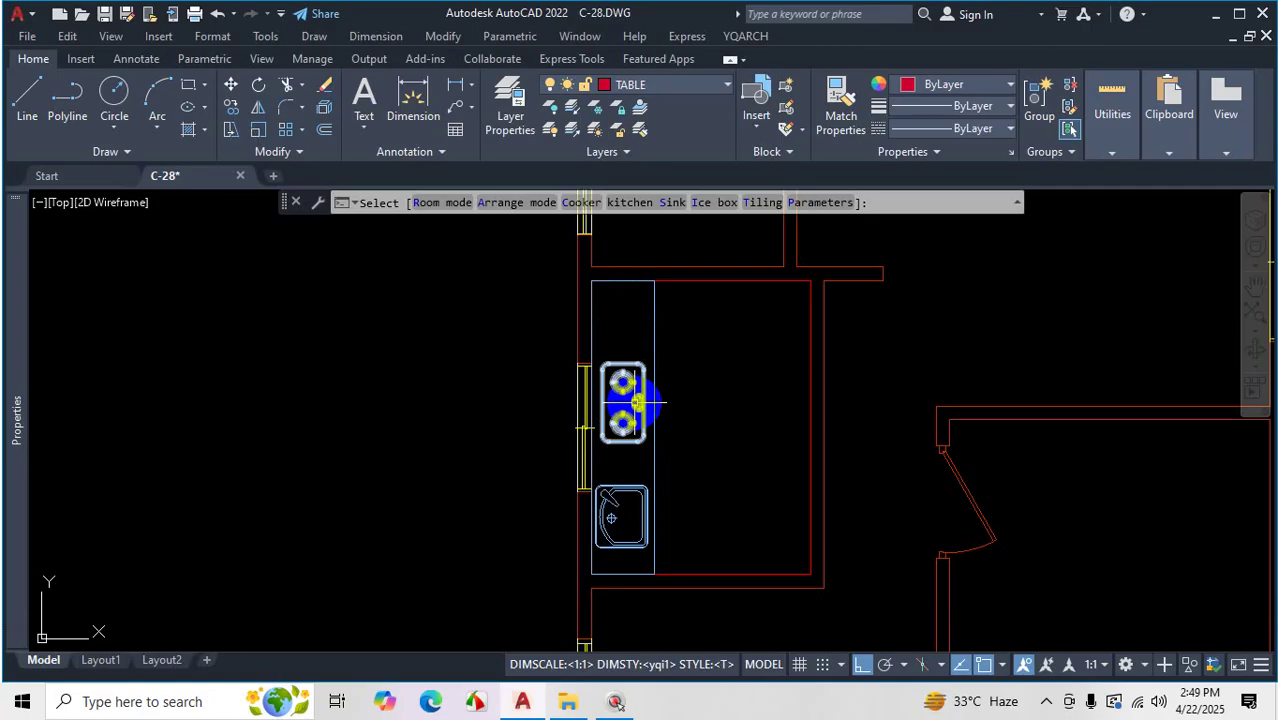
pyautogui.press('i')
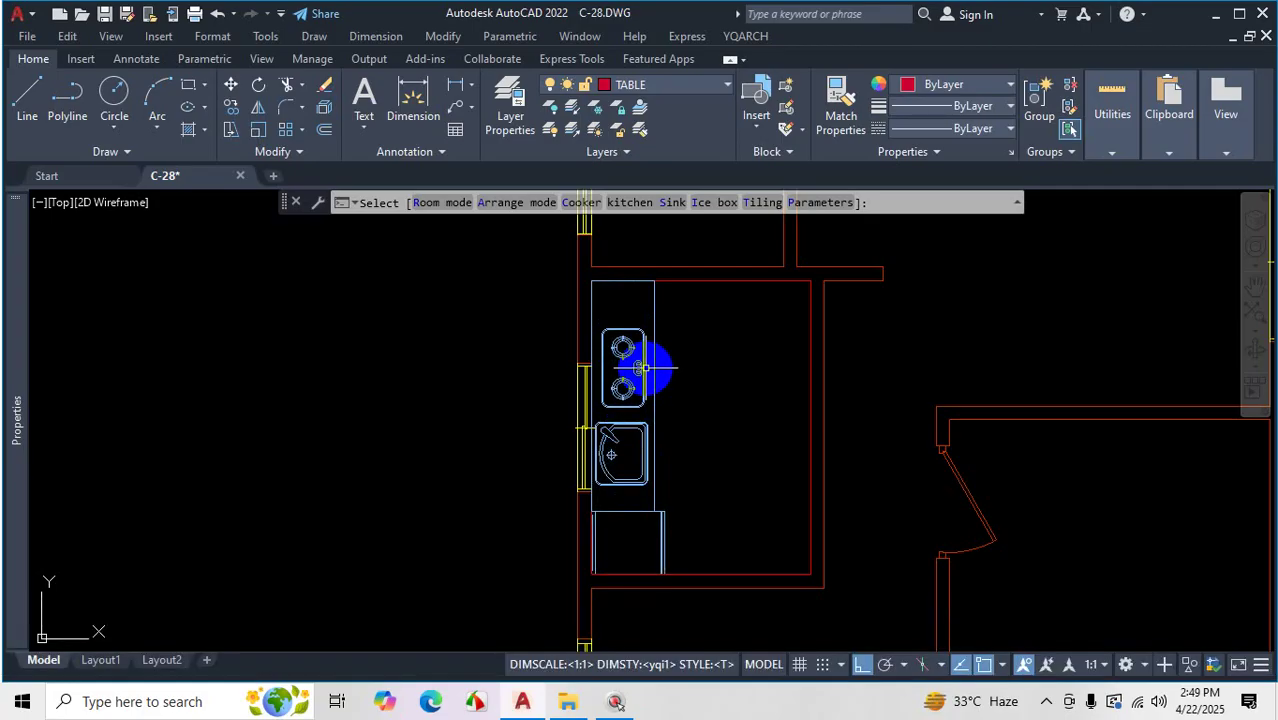
# Cycle through the kitchen sink styles and choose the double-bowl sink with two equal bowls and an angled faucet
pyautogui.scroll(2, 640, 365)
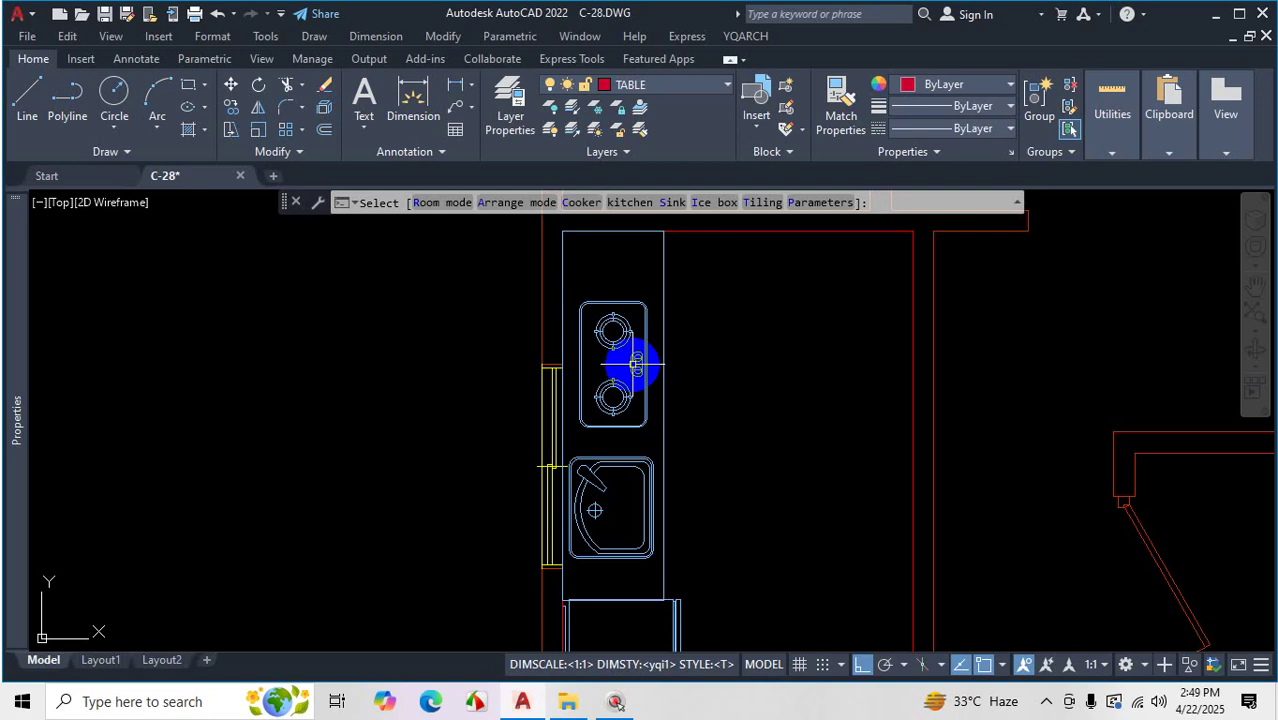
pyautogui.press('s')
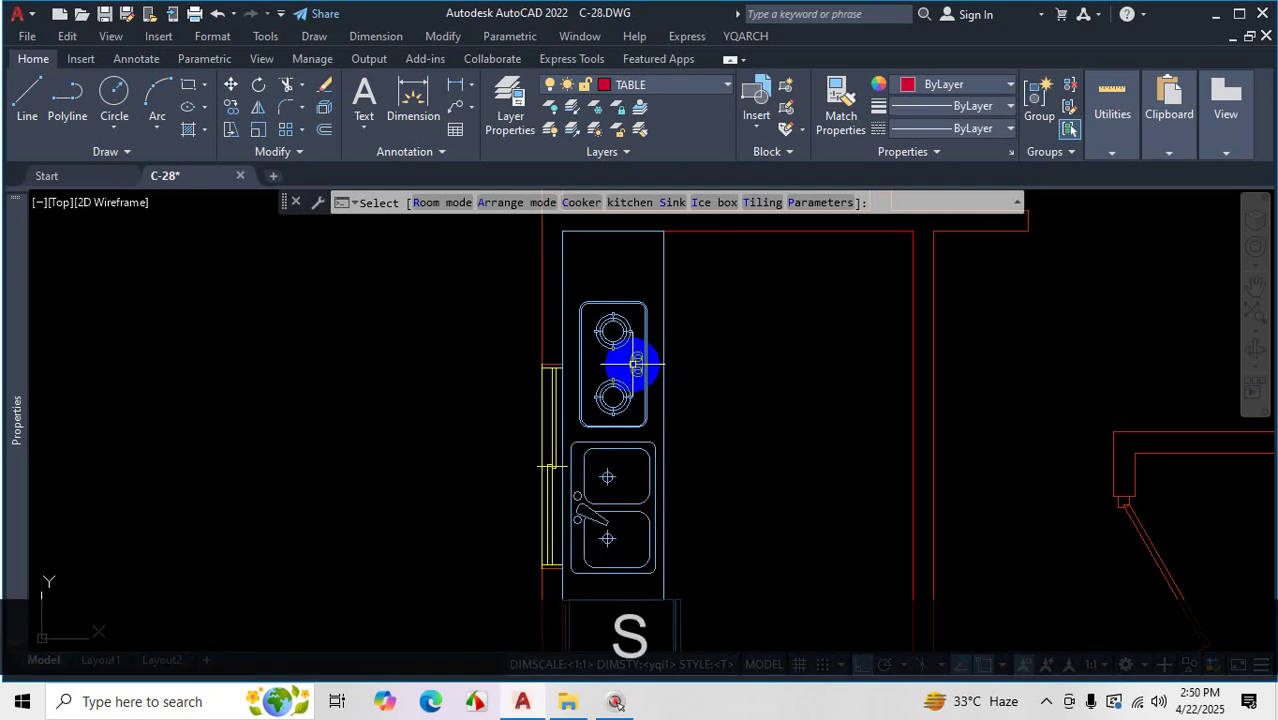
pyautogui.press('s')
pyautogui.press('s')
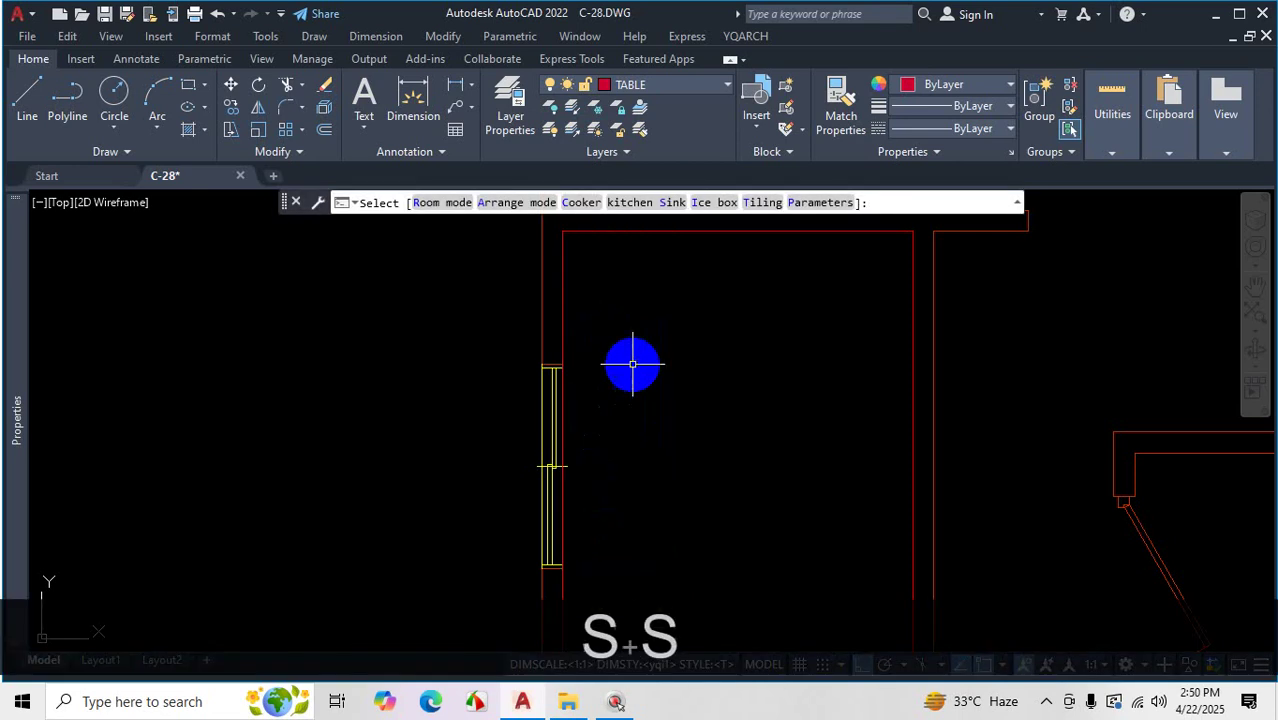
pyautogui.press('s')
pyautogui.press('s')
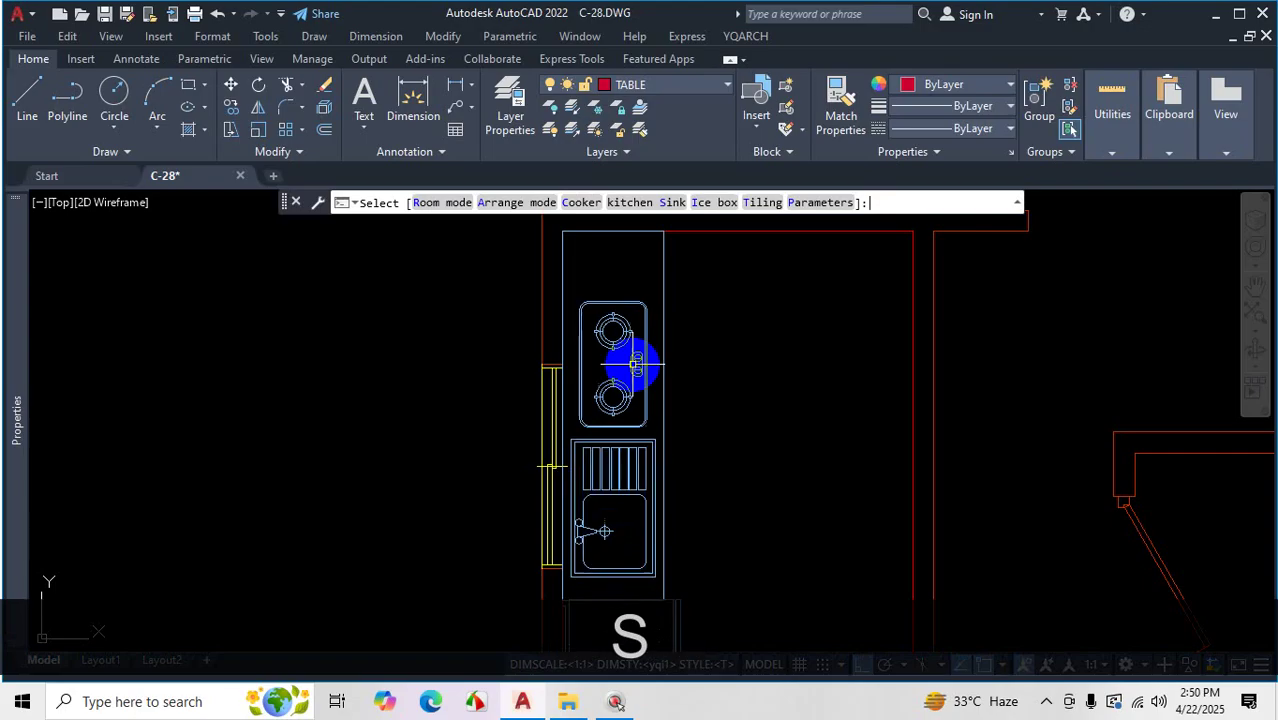
pyautogui.press('s')
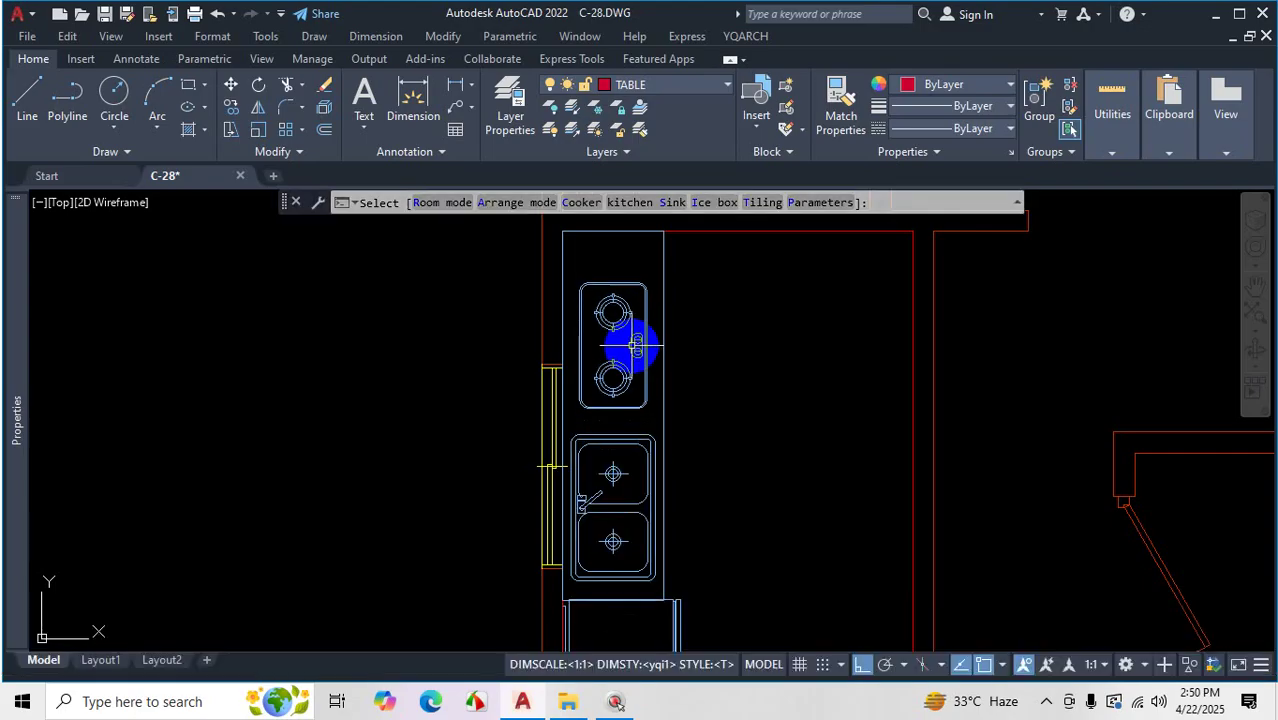
# Cycle through the cooker styles and choose the four-burner cooker with a row of knobs
pyautogui.press('c')
pyautogui.press('c')
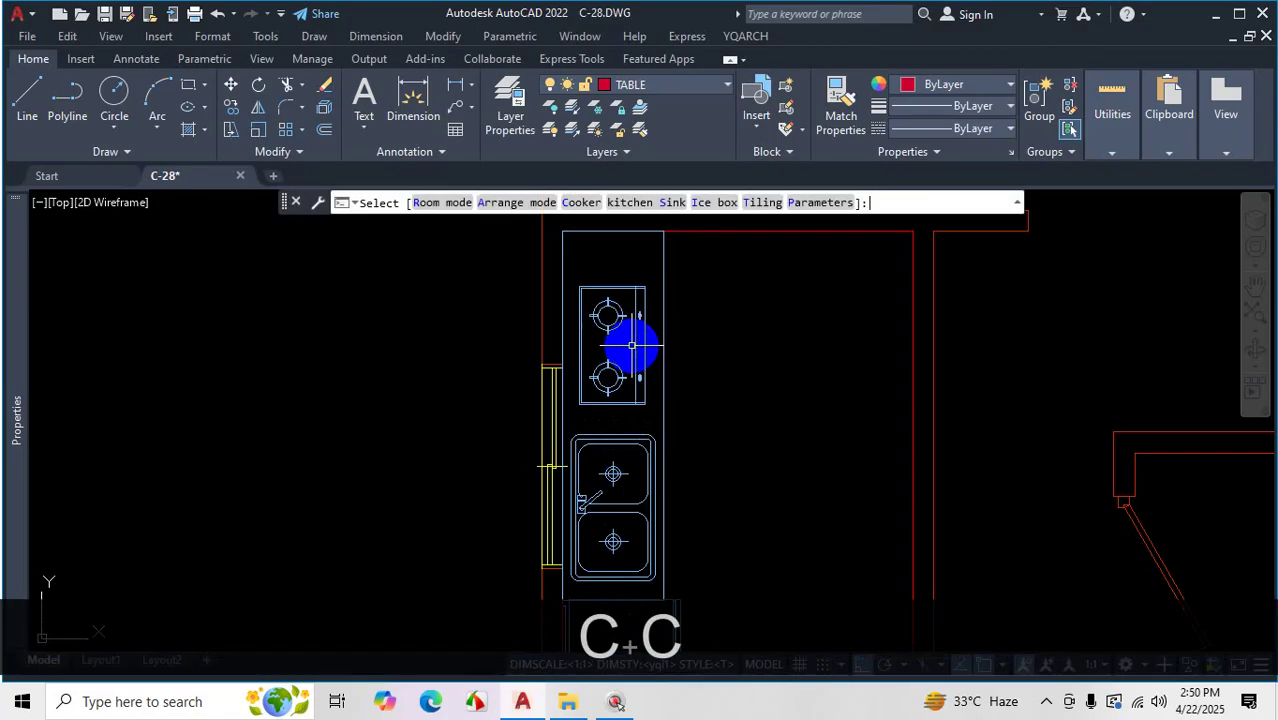
pyautogui.press('c')
pyautogui.press('c')
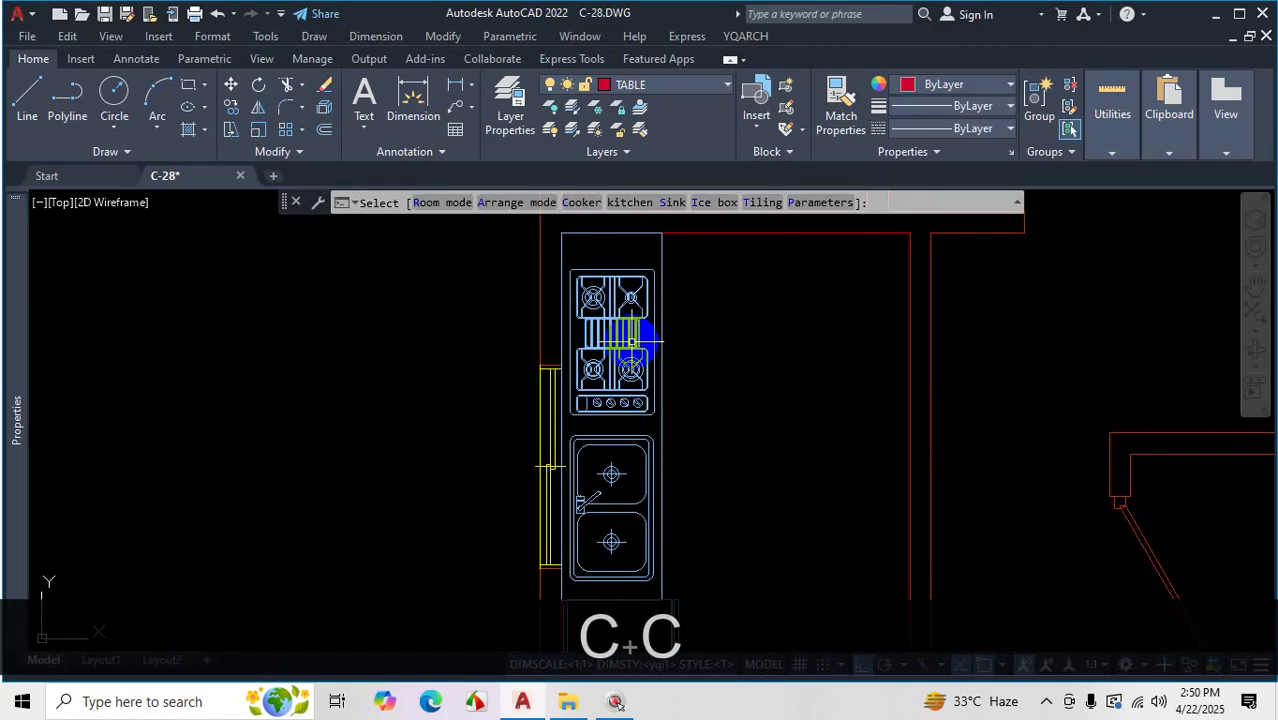
pyautogui.scroll(-2, 632, 342)
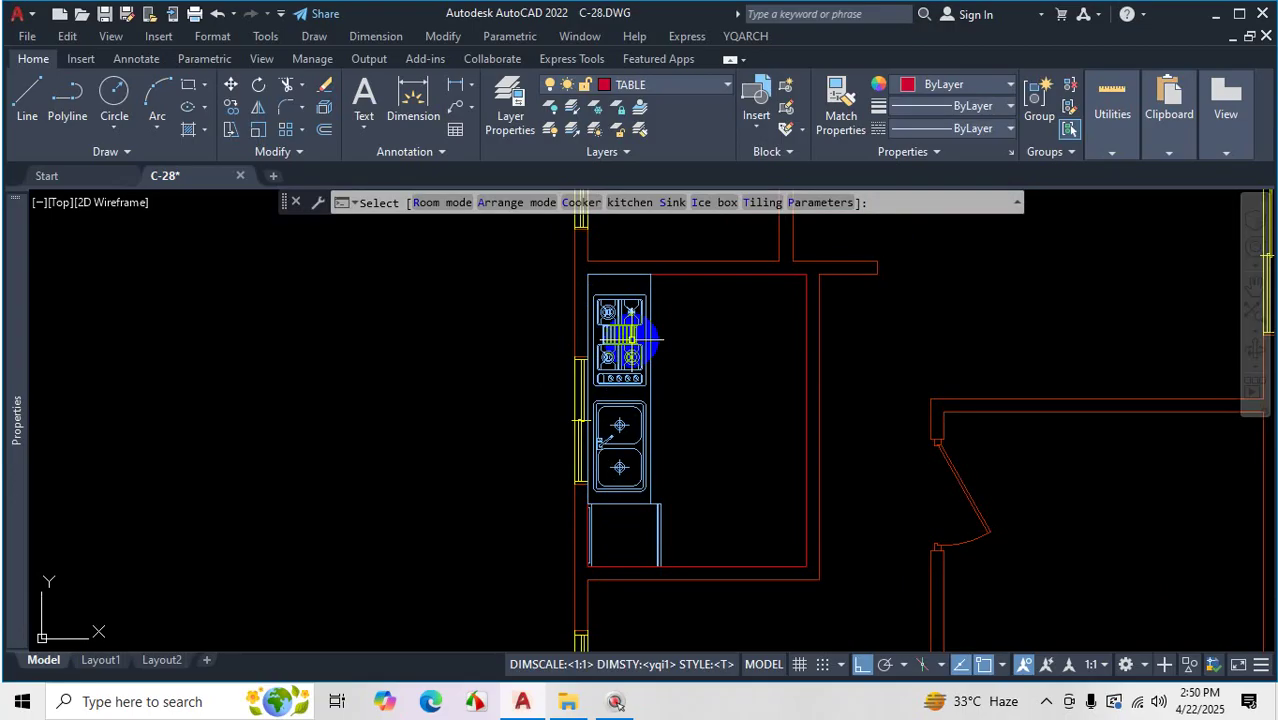
# Arrange the kitchen as an L-shaped counter with the sink at the window and the cooker along the upper wall
pyautogui.press('a')
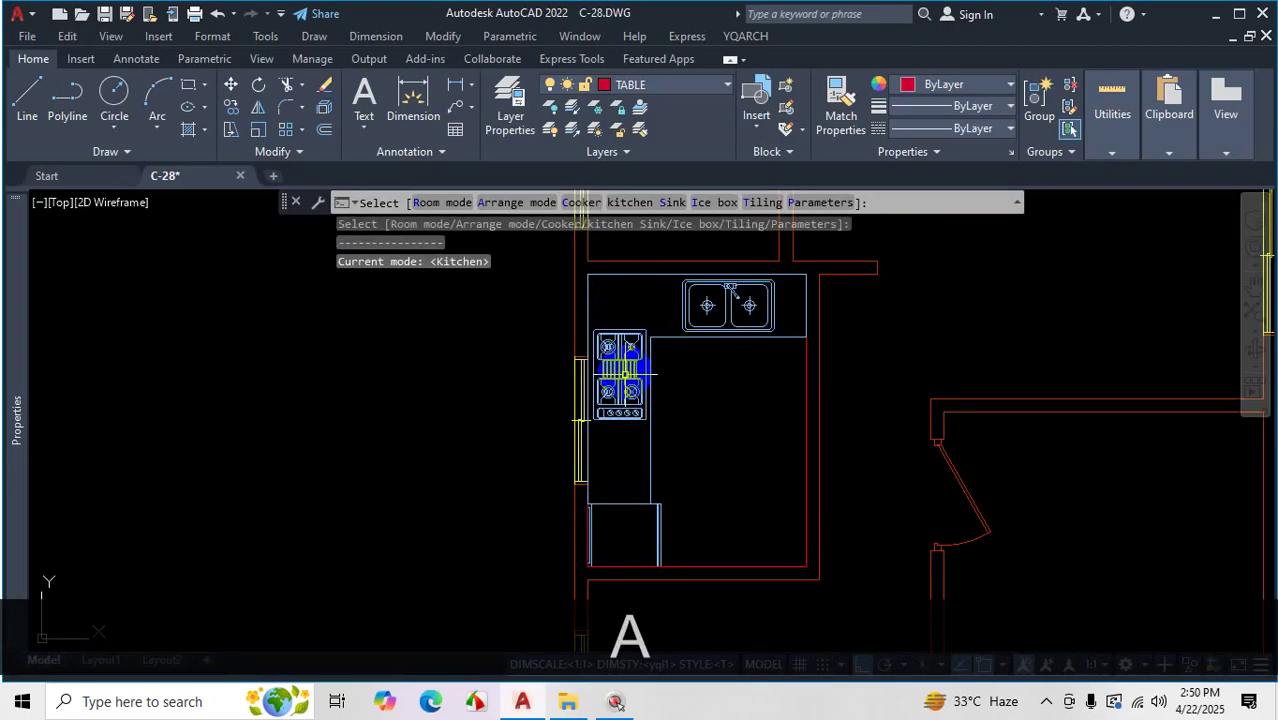
pyautogui.press('a')
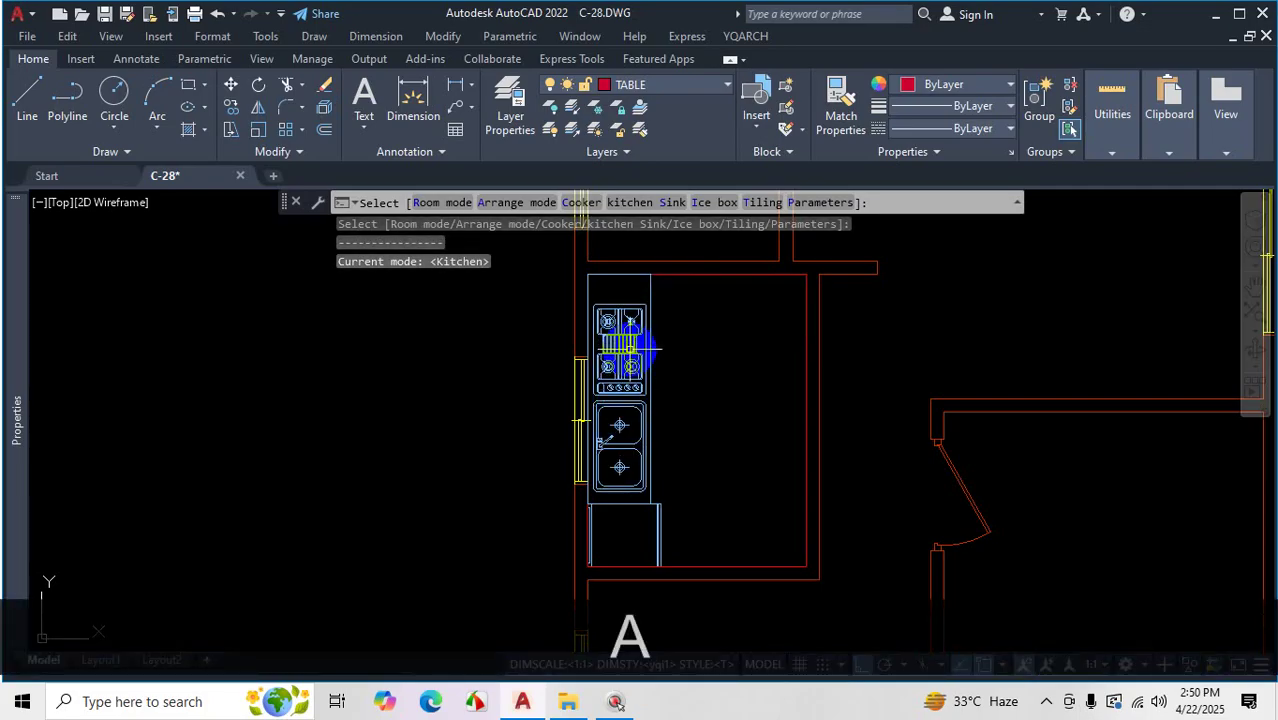
pyautogui.press('a')
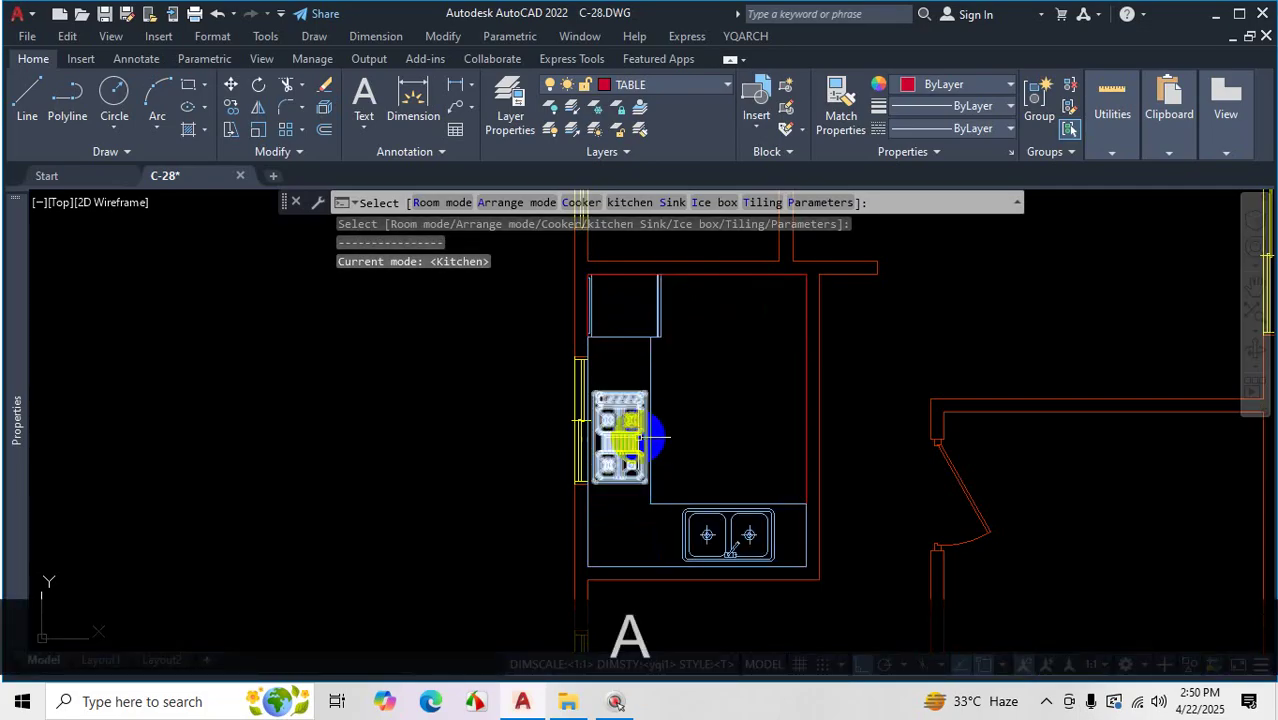
pyautogui.press('a')
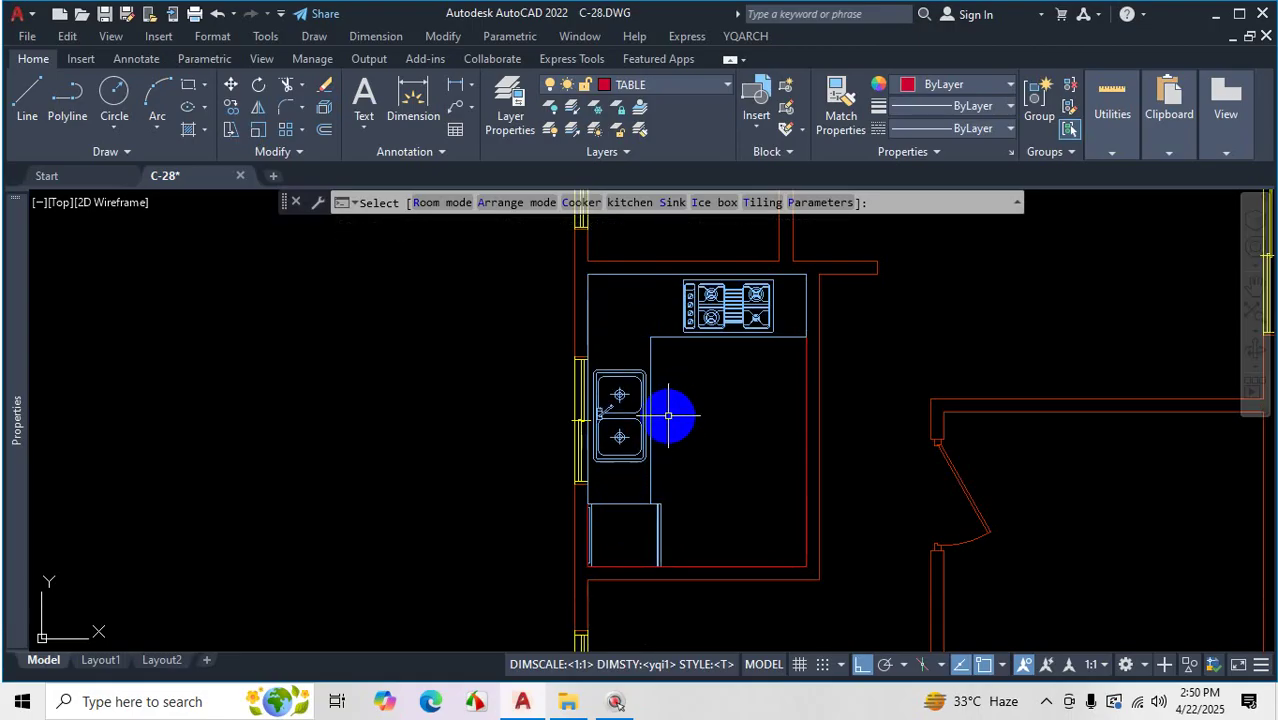
# Arrange and place the kitchen with the ice box in the upper corner, the cooker at the window and the sink along the lower wall
pyautogui.press('a')
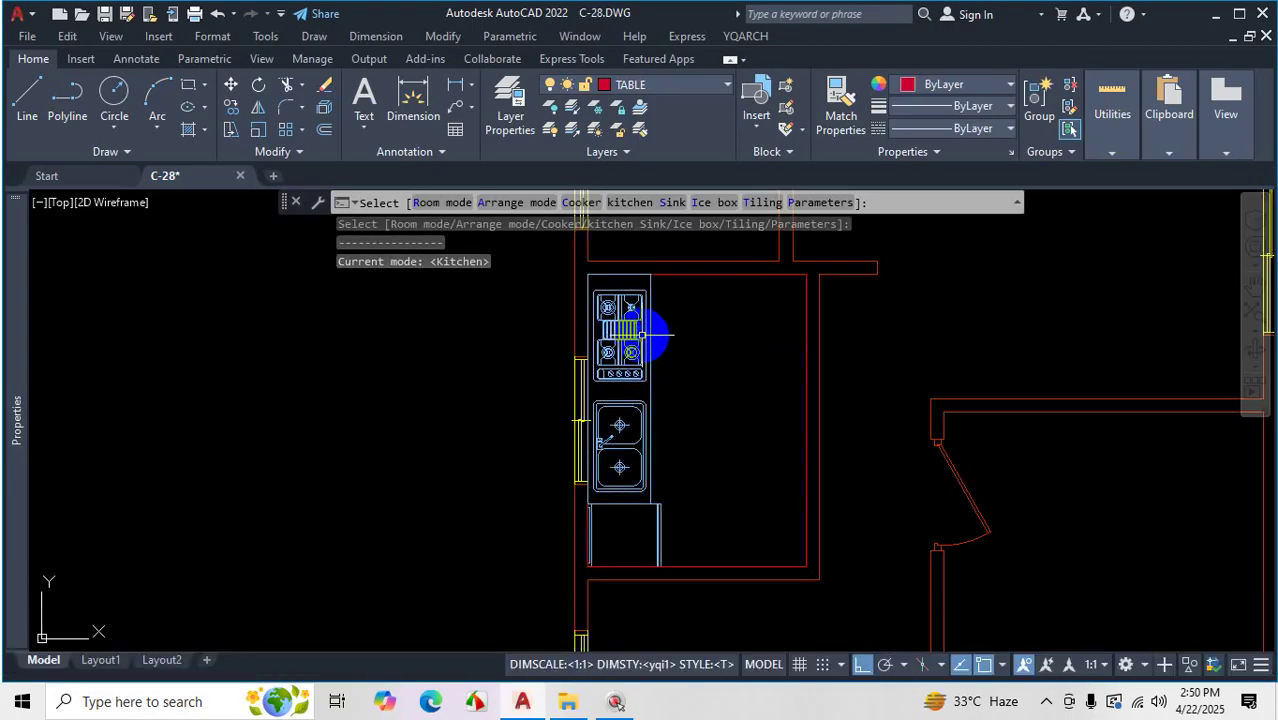
pyautogui.press('a')
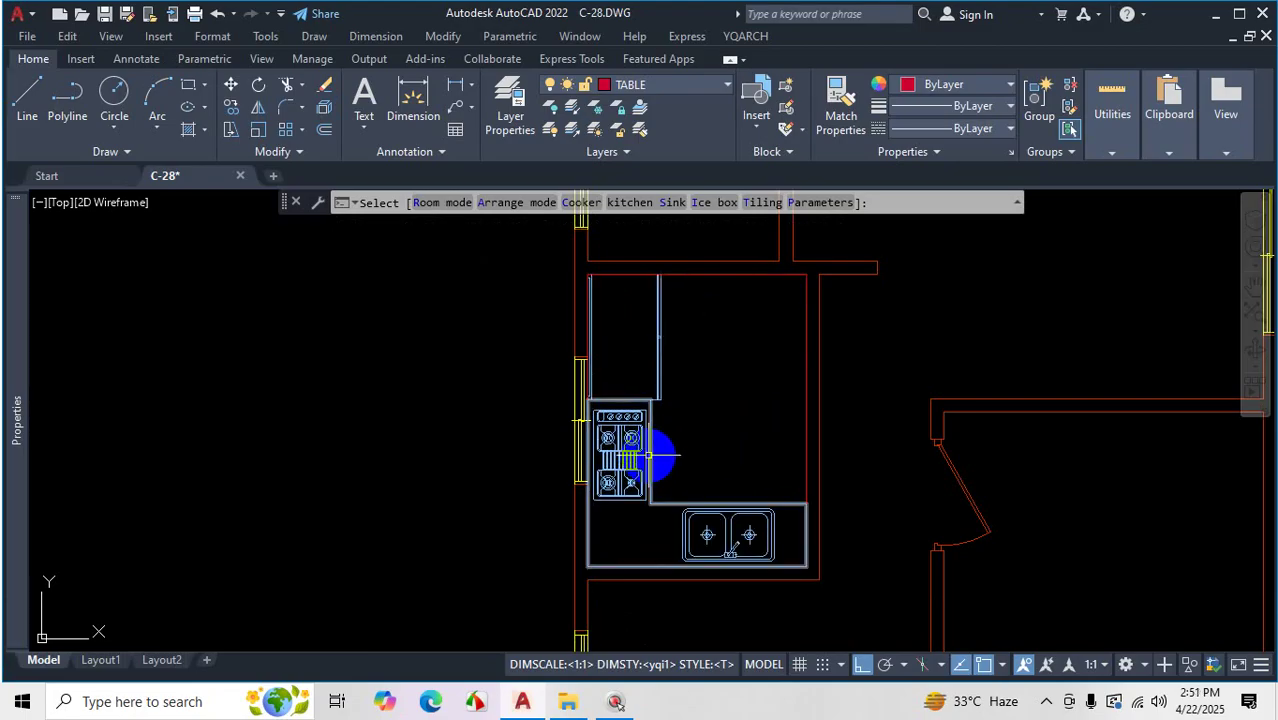
pyautogui.click(648, 455)
# Define the small room with the door below the kitchen by its opposite inner corners and change its room mode to Toilet
pyautogui.scroll(-2, 725, 434)
pyautogui.scroll(2, 673, 465)
pyautogui.scroll(-3, 668, 440)
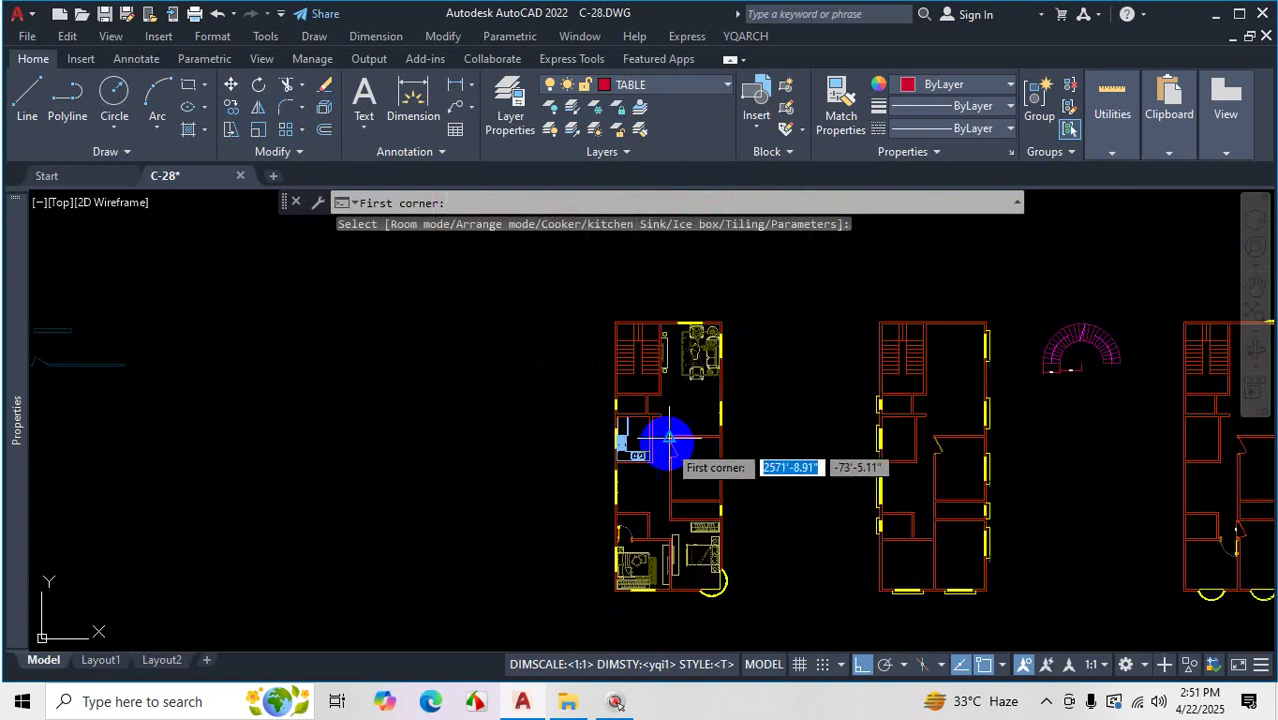
pyautogui.scroll(2, 690, 455)
pyautogui.scroll(-2, 700, 445)
pyautogui.scroll(3, 700, 440)
pyautogui.scroll(-1, 685, 456)
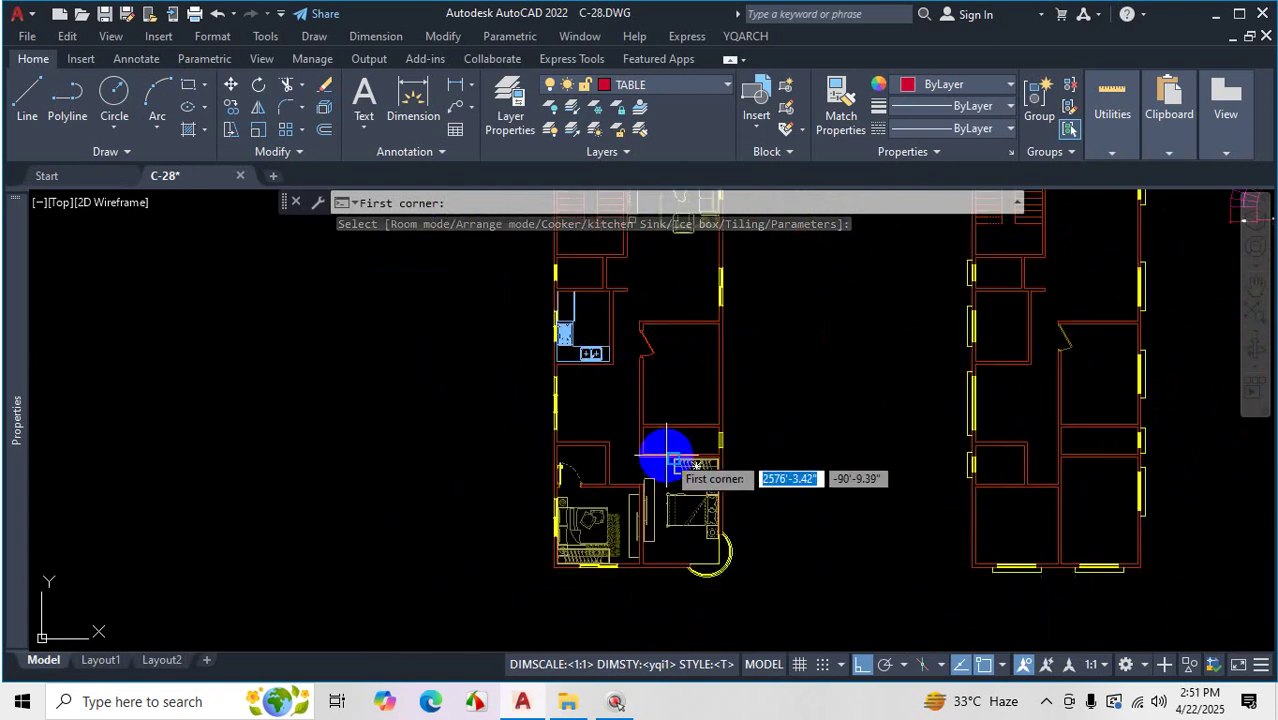
pyautogui.scroll(4, 667, 458)
pyautogui.scroll(5, 661, 398)
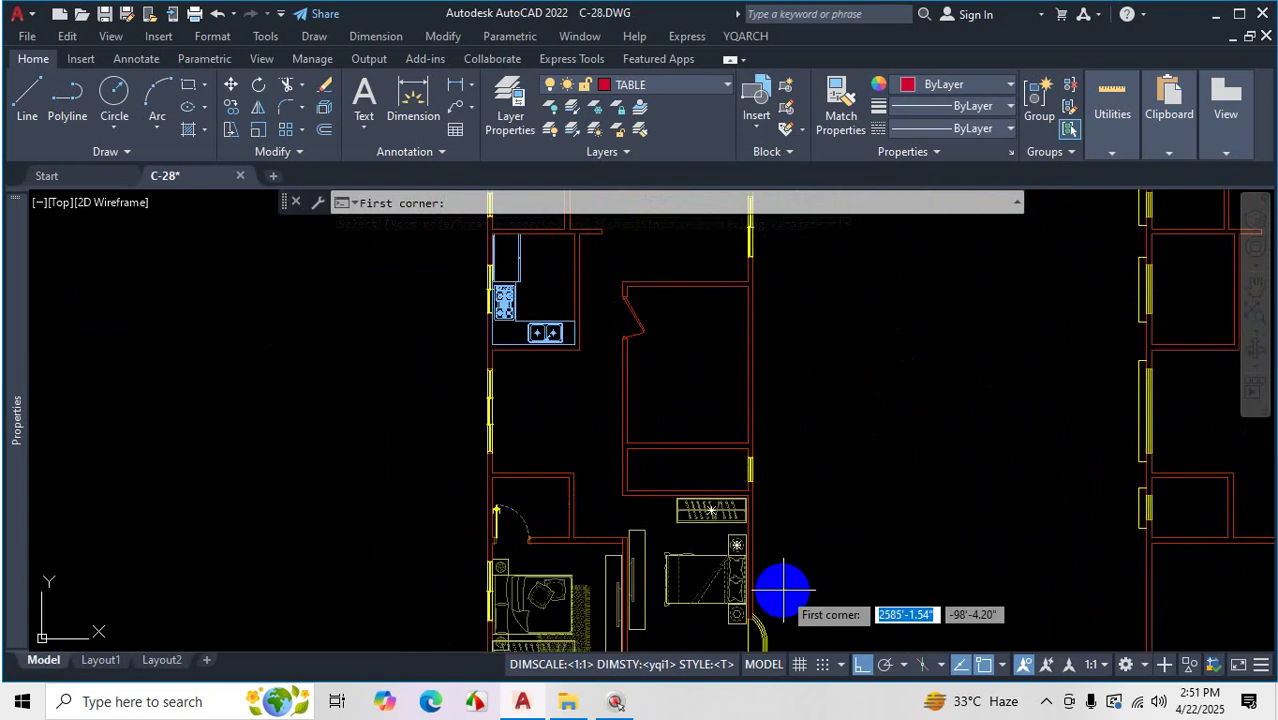
pyautogui.scroll(-1, 727, 371)
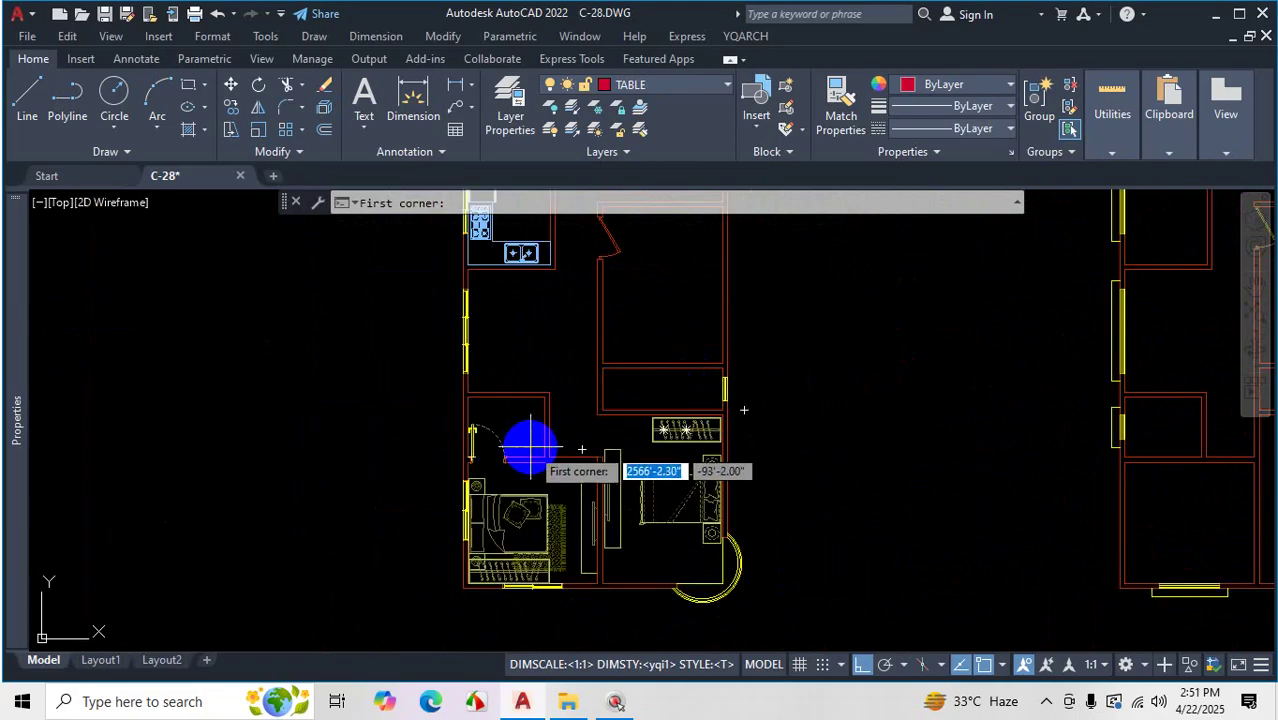
pyautogui.scroll(3, 496, 428)
pyautogui.scroll(2, 440, 362)
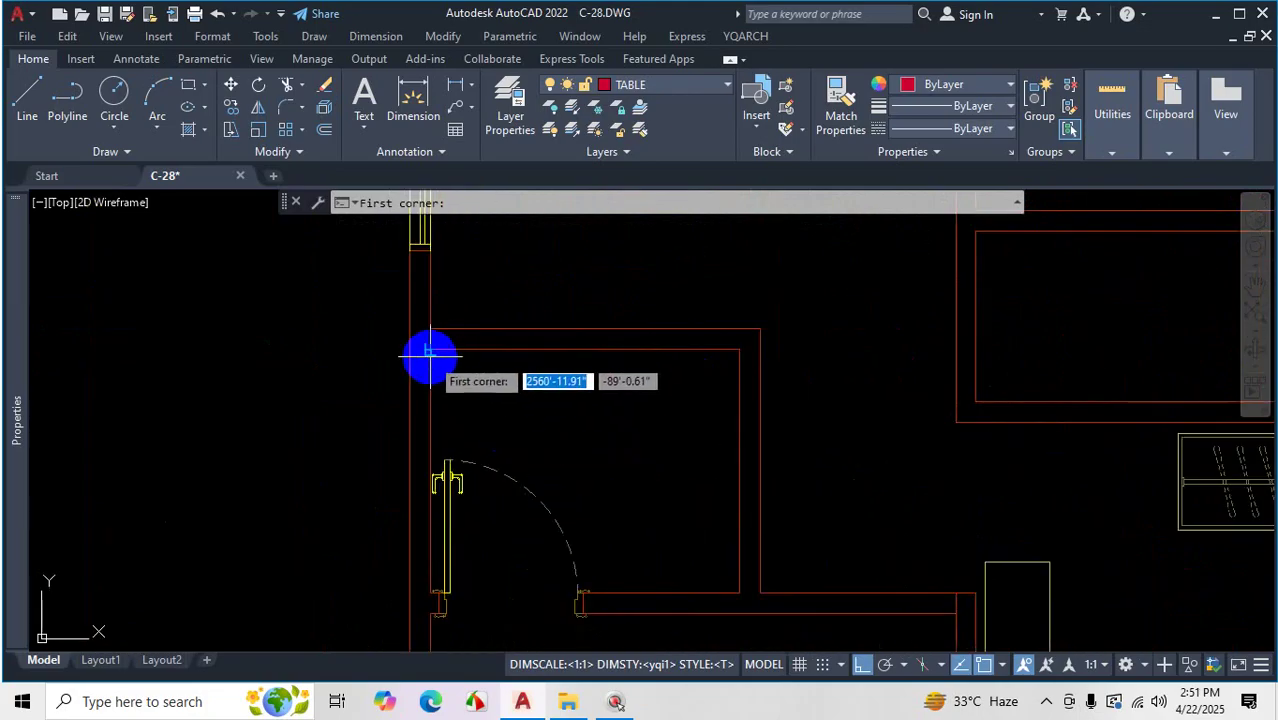
pyautogui.click(430, 349)
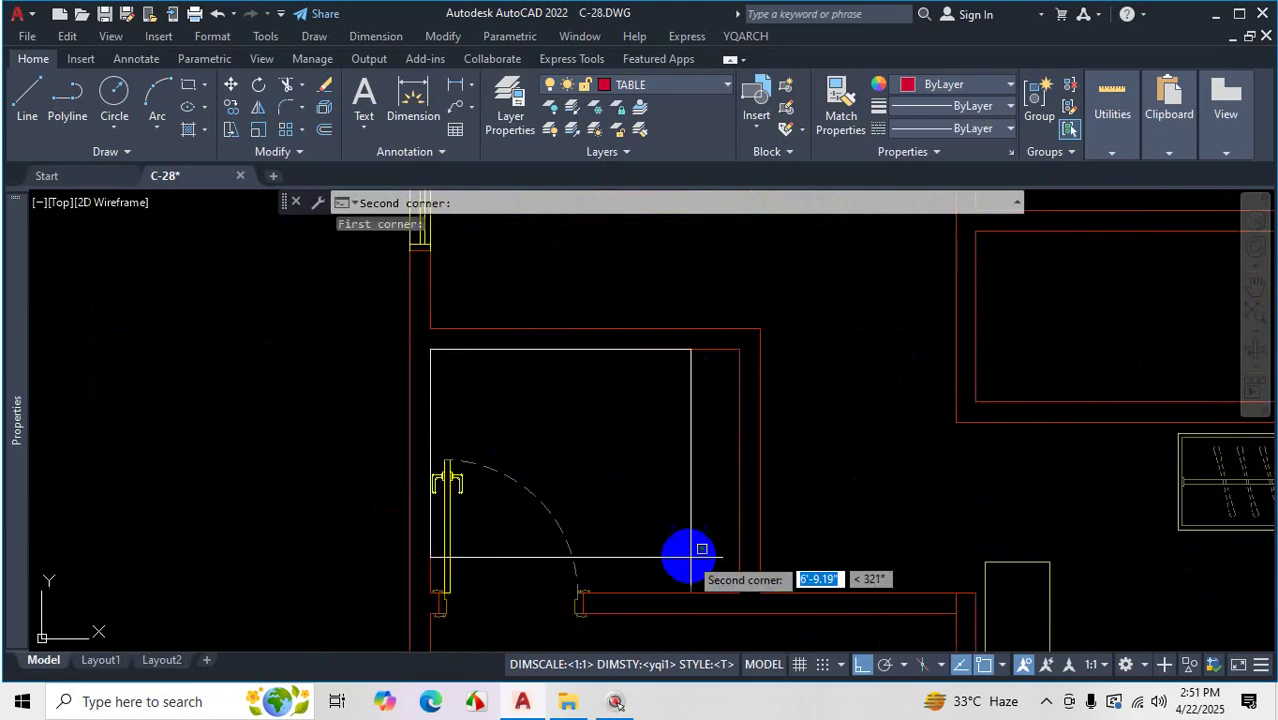
pyautogui.click(740, 592)
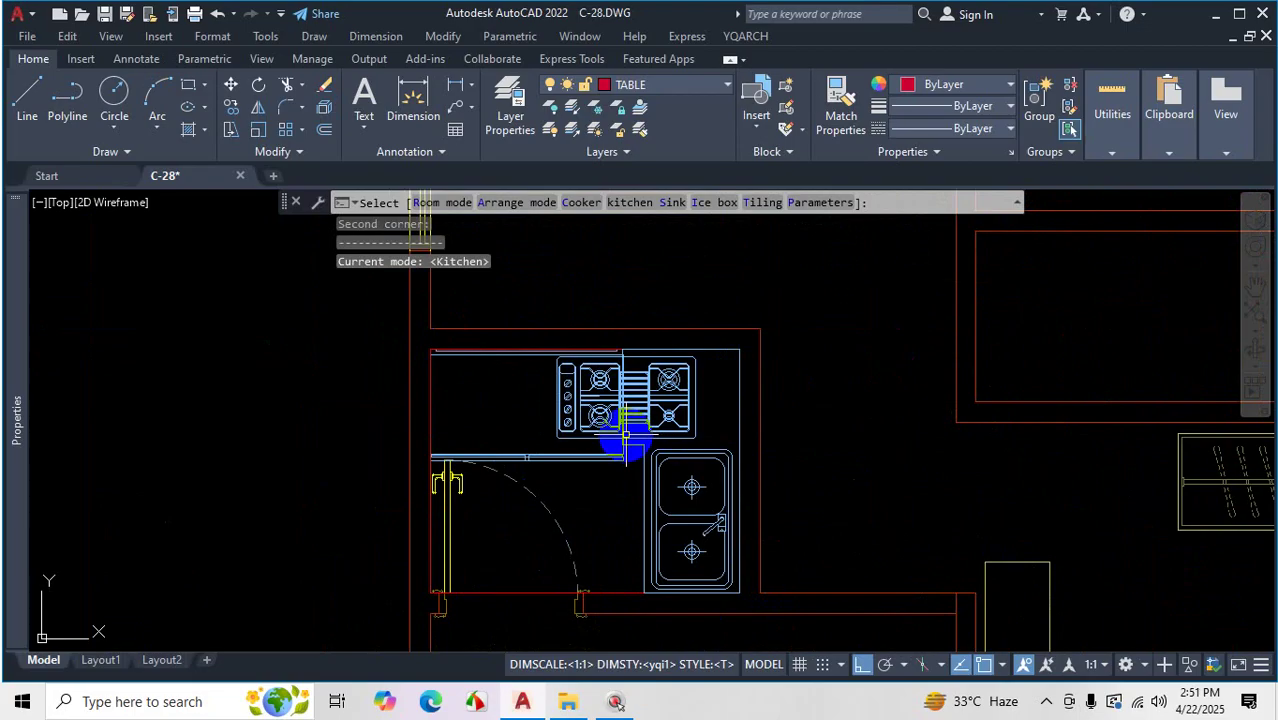
pyautogui.press('r')
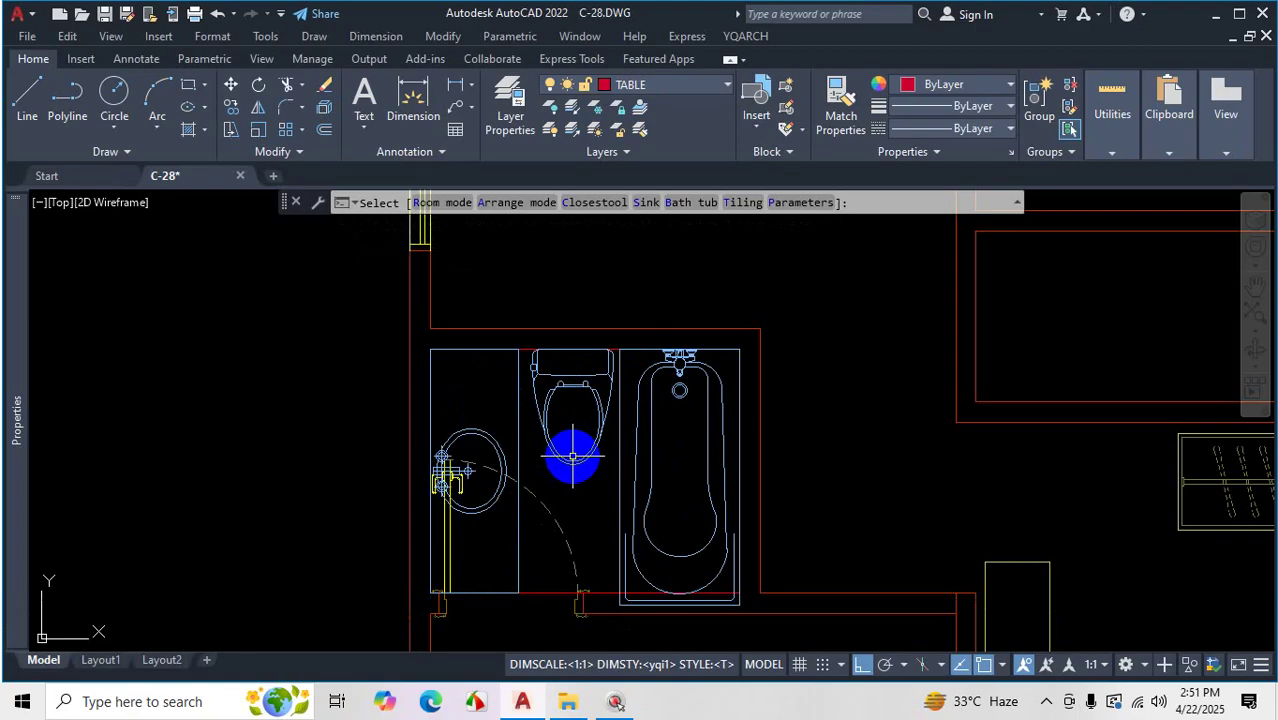
# Cycle through the bath tub styles and arrange the small bathroom with the sink counter along the right wall, without a tub
pyautogui.press('b')
pyautogui.press('b')
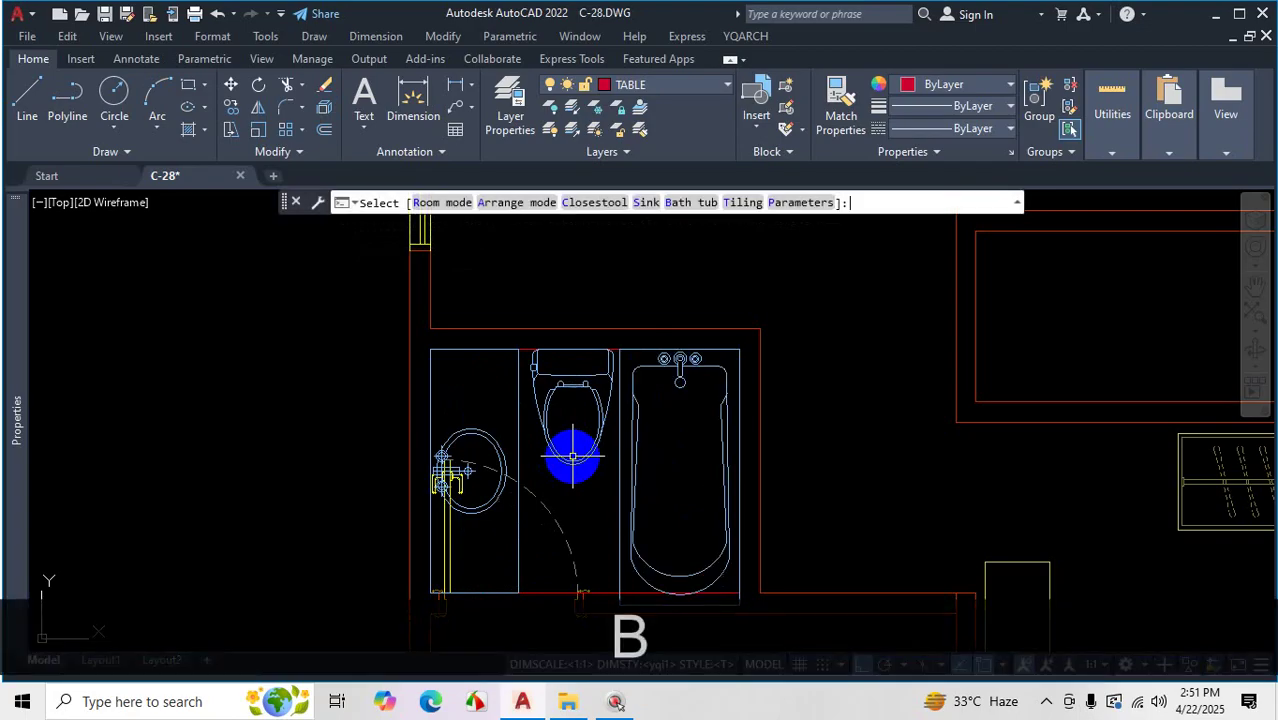
pyautogui.press('b')
pyautogui.press('b')
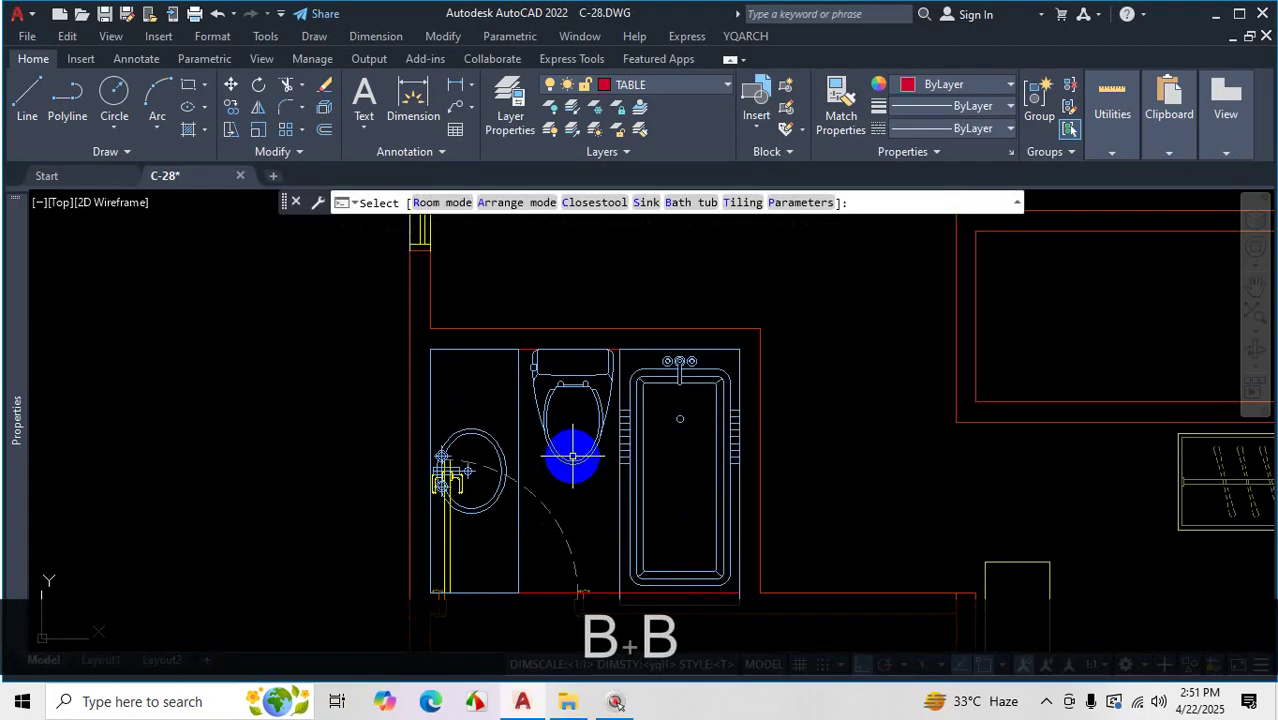
pyautogui.press('b')
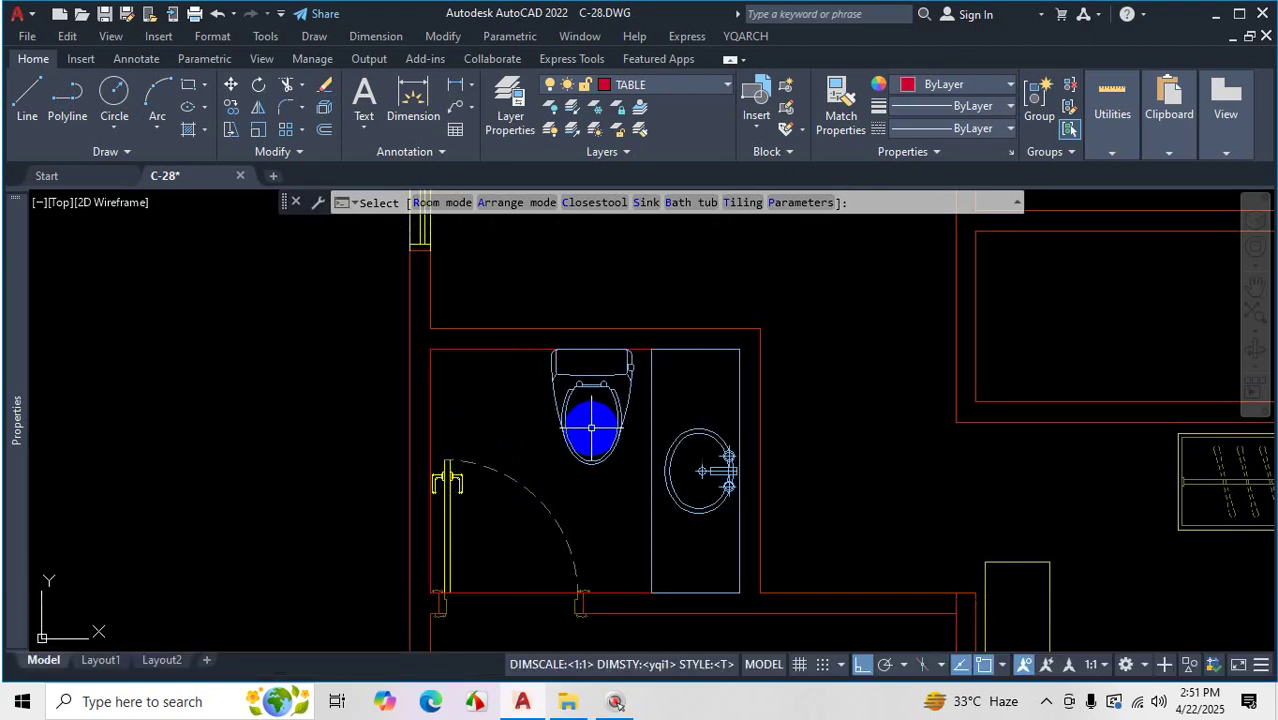
# Cycle through the bathroom sink styles and choose the oval sink with a single-lever faucet
pyautogui.press('s')
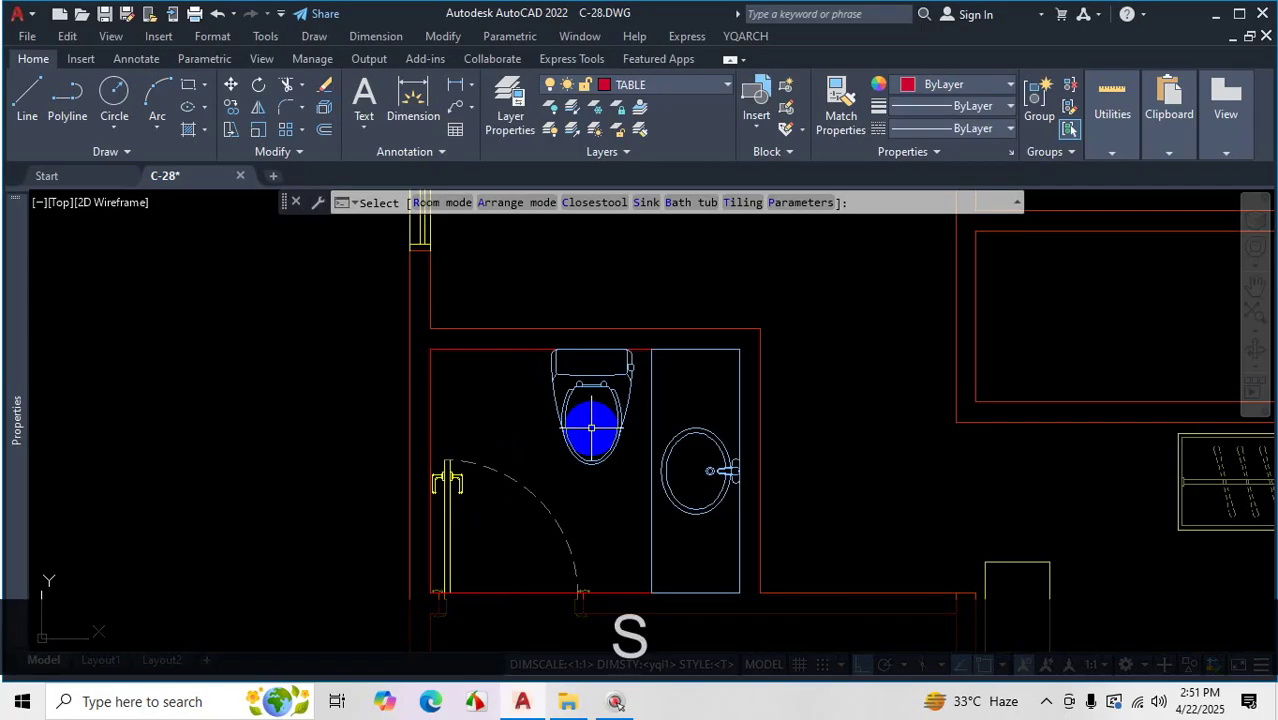
pyautogui.press('s')
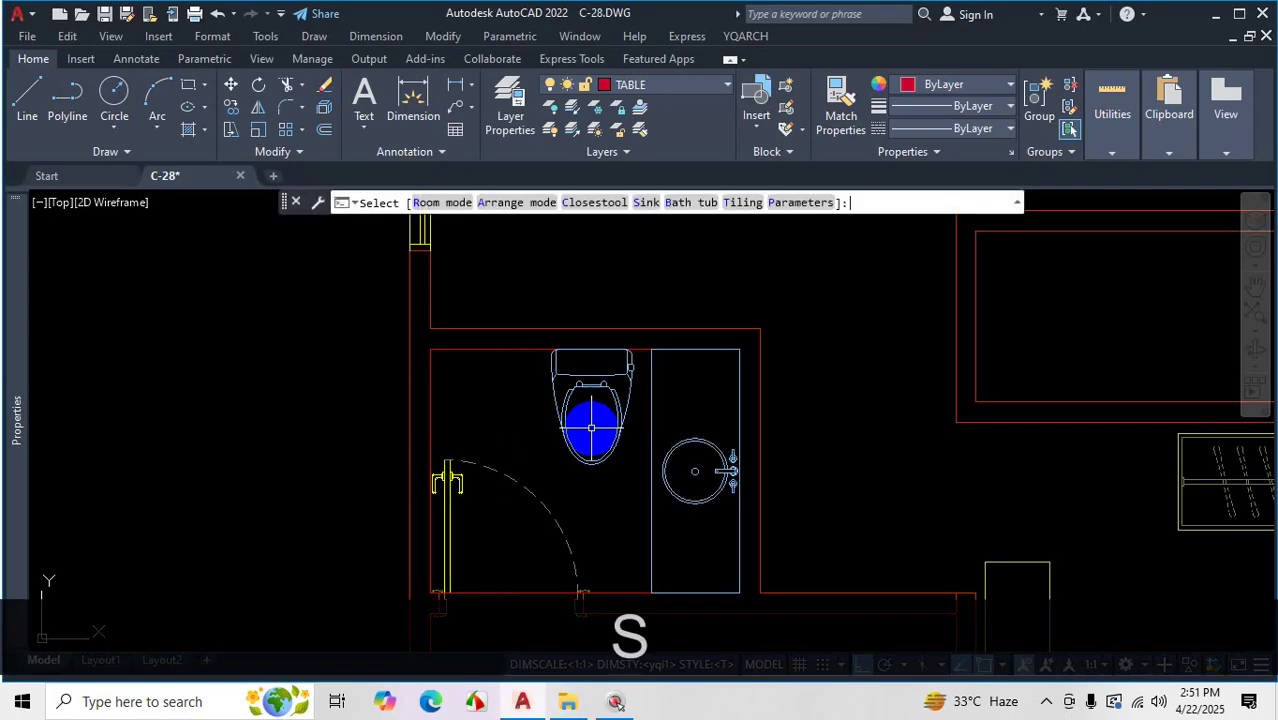
pyautogui.press('s')
pyautogui.press('s')
pyautogui.press('s')
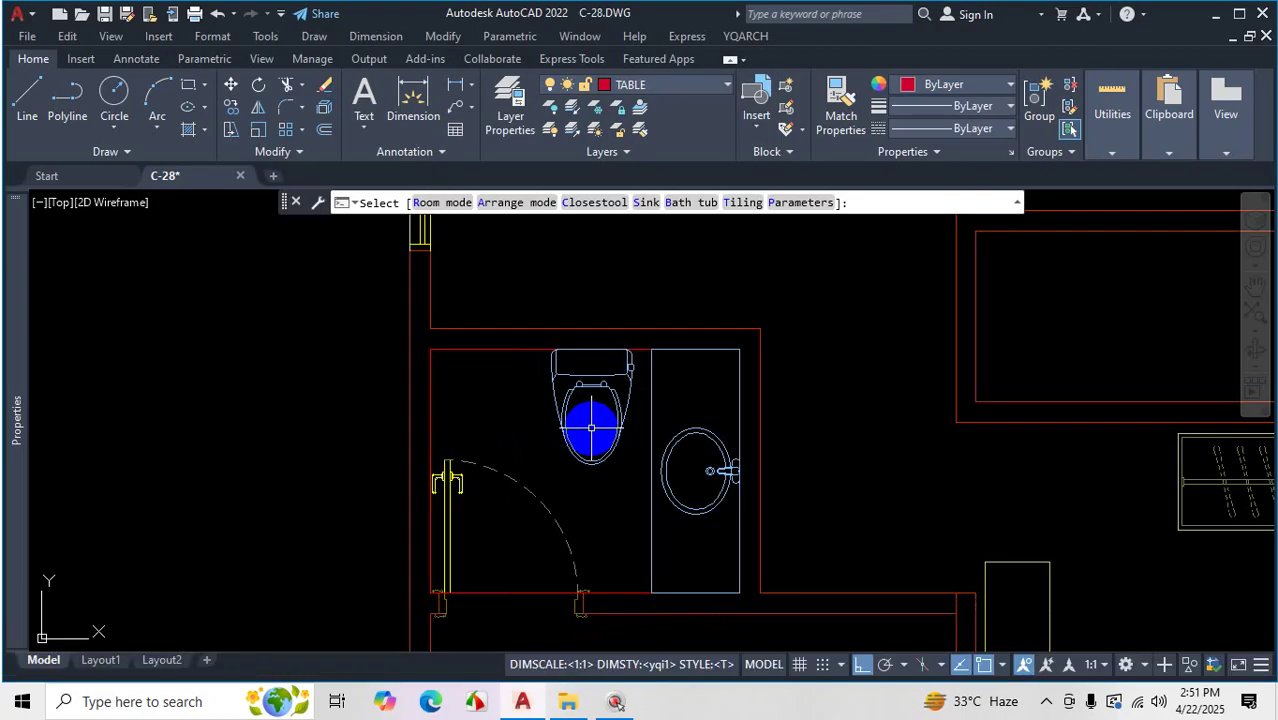
# Cycle through the closestool styles to the octagonal squat toilet and try the arrangement with a shower area over the door
pyautogui.press('c')
pyautogui.press('c')
pyautogui.press('c')
pyautogui.press('c')
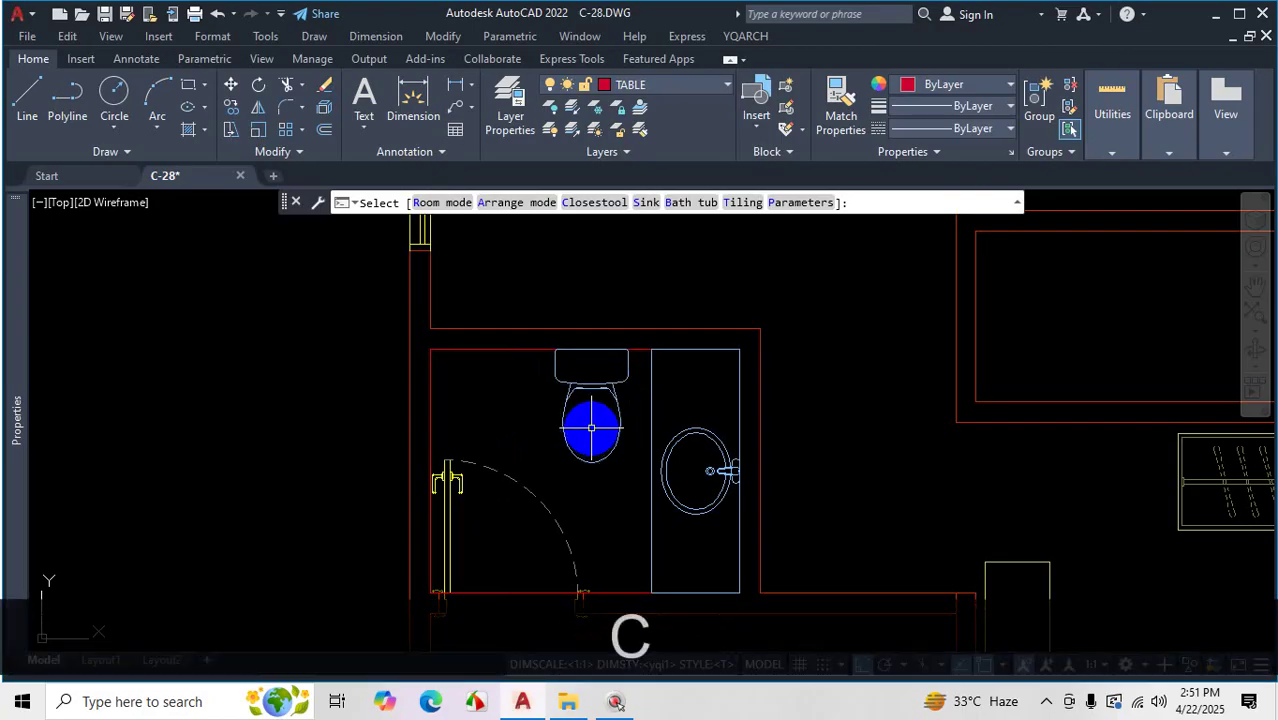
pyautogui.press('c')
pyautogui.press('c')
pyautogui.press('c')
pyautogui.press('c')
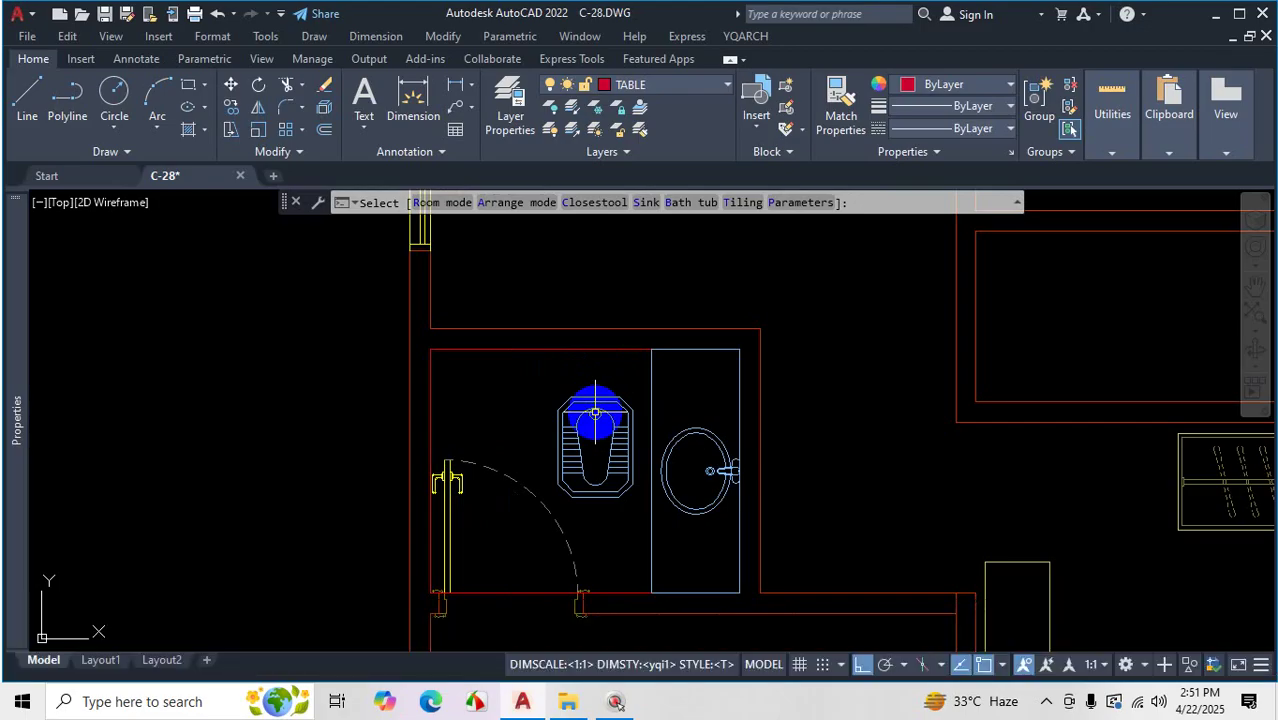
pyautogui.press('a')
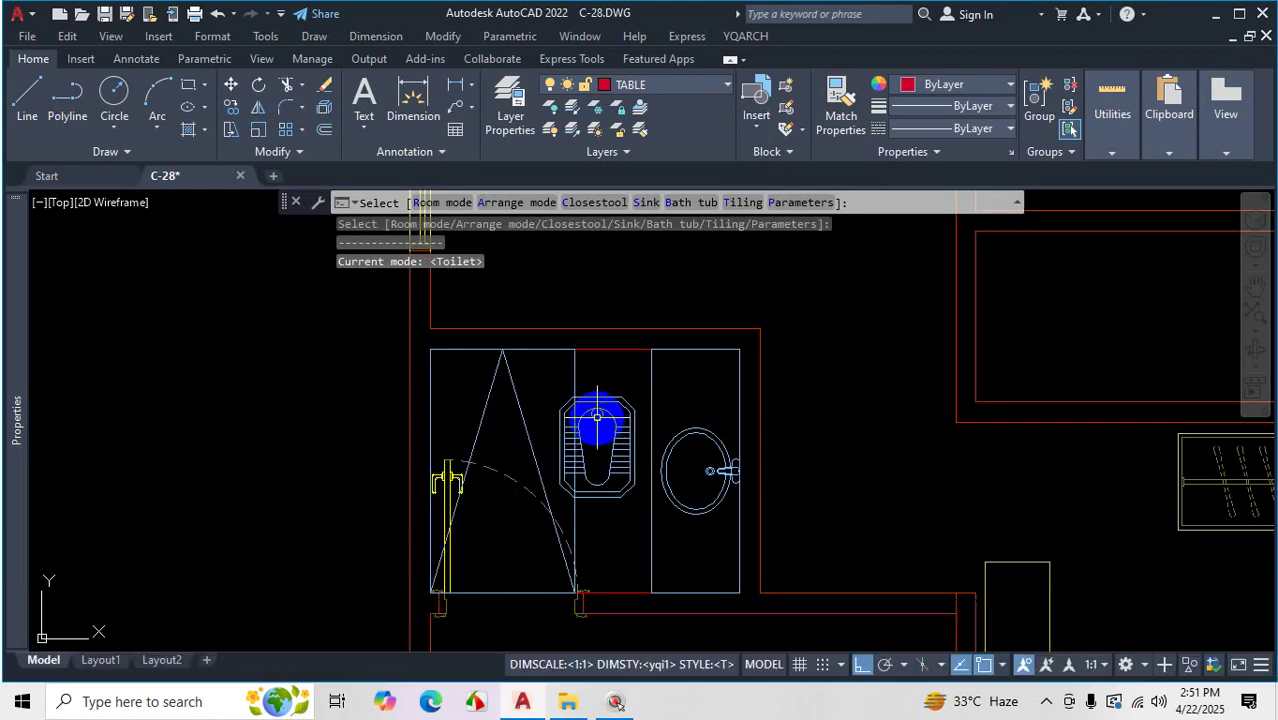
pyautogui.press('ctrl')
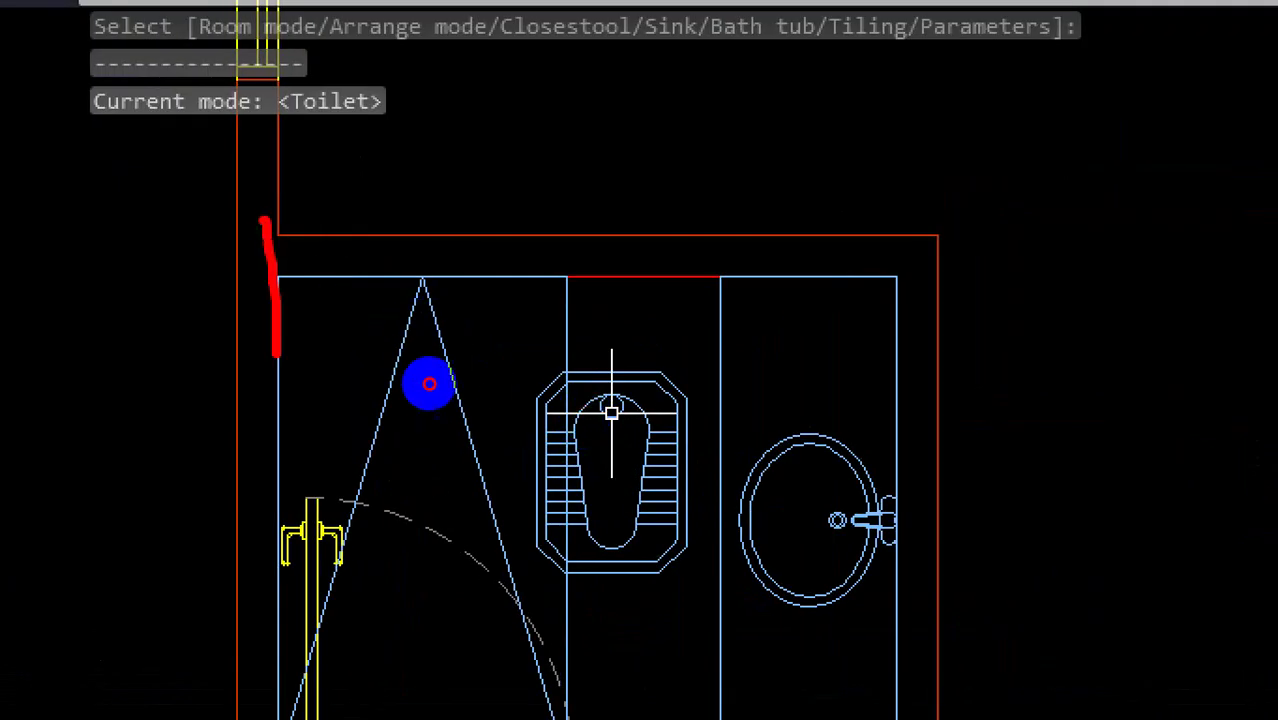
pyautogui.moveTo(326, 716)
pyautogui.mouseDown()
pyautogui.moveTo(549, 662)
pyautogui.moveTo(556, 276)
pyautogui.moveTo(402, 260)
pyautogui.mouseUp()
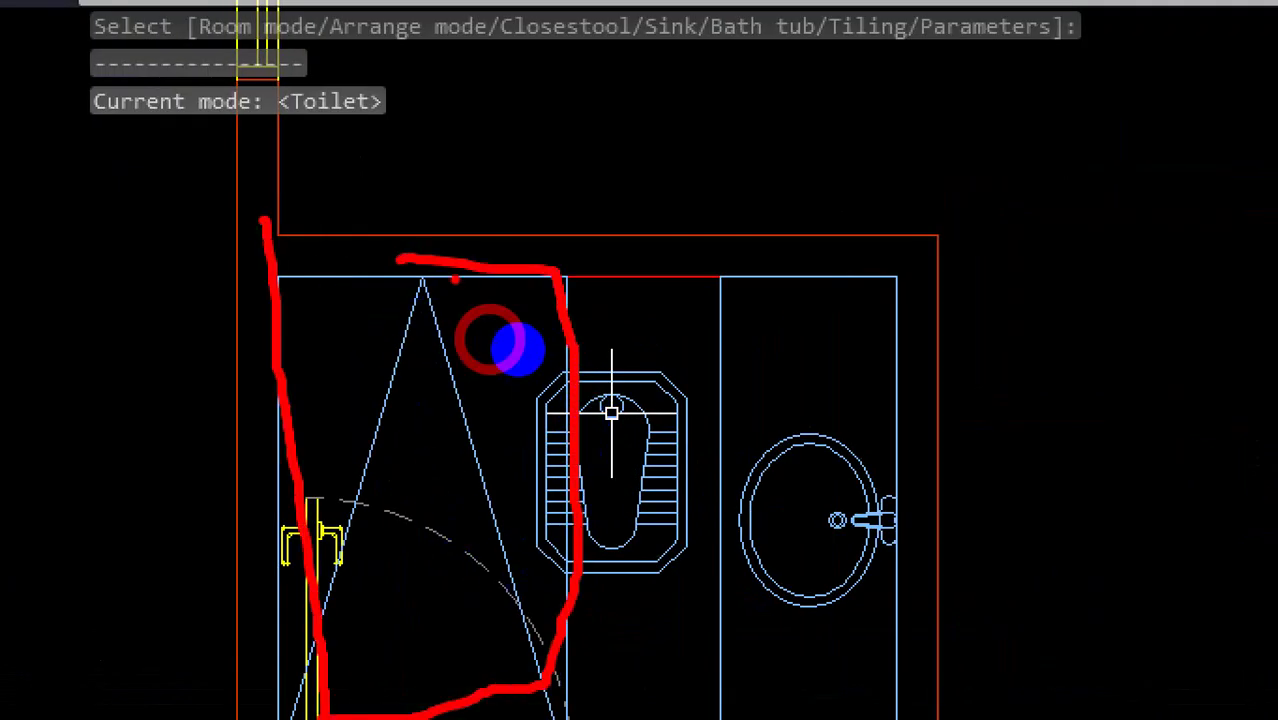
pyautogui.moveTo(305, 290)
pyautogui.mouseDown()
pyautogui.moveTo(556, 282)
pyautogui.moveTo(553, 565)
pyautogui.mouseUp()
pyautogui.moveTo(440, 288)
pyautogui.mouseDown()
pyautogui.moveTo(393, 432)
pyautogui.moveTo(442, 430)
pyautogui.mouseUp()
pyautogui.press('Escape')
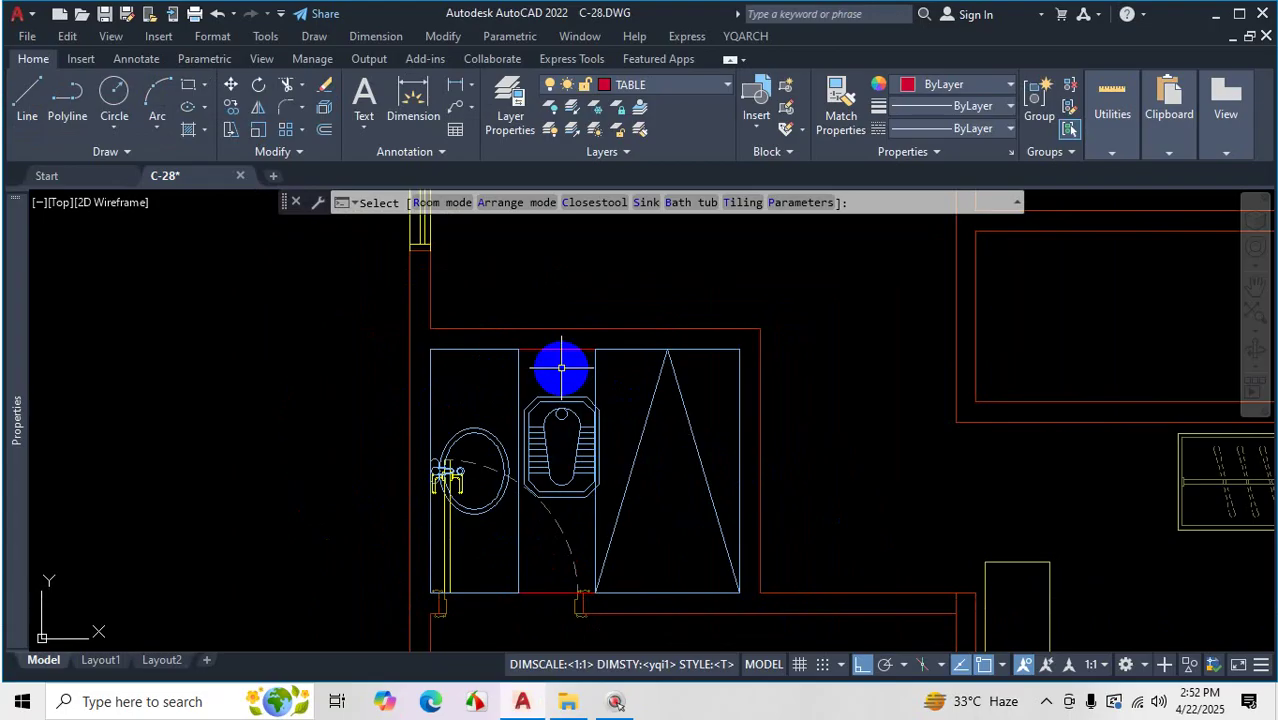
# Arrange the sink on the upper wall behind the door and change the closestool to the tank toilet with a double-outlined bowl
pyautogui.press('a')
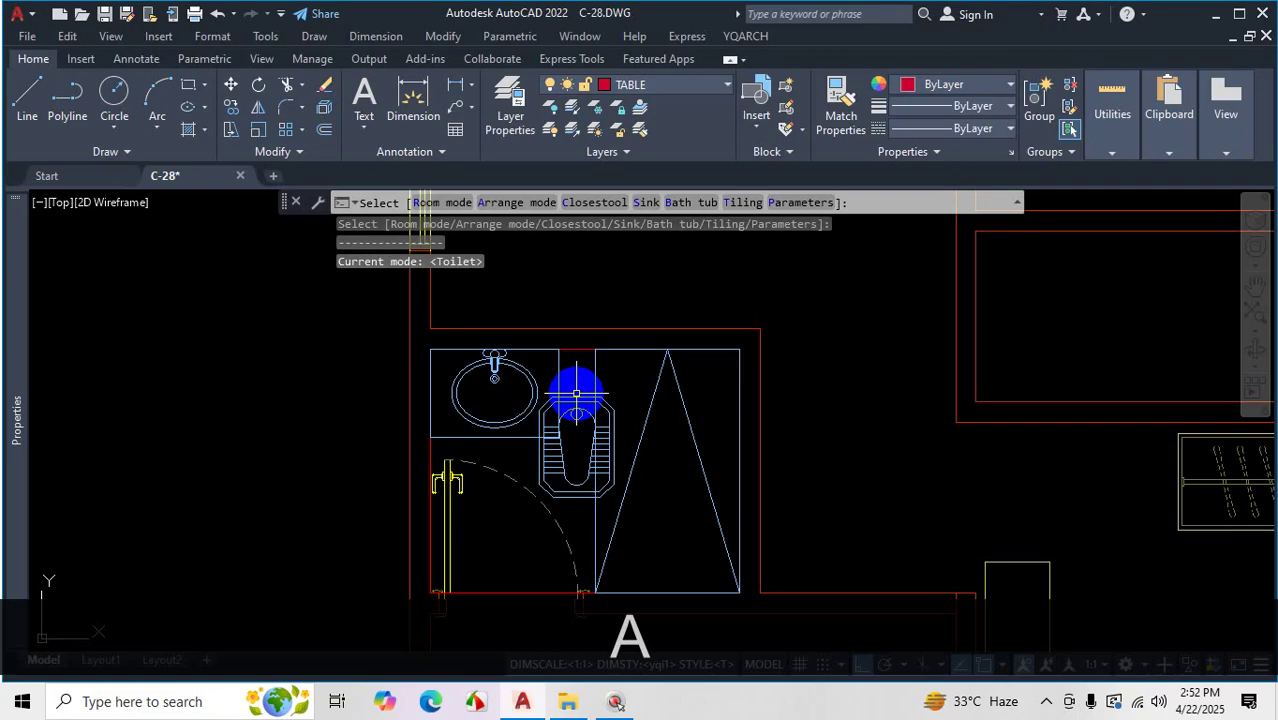
pyautogui.press('c')
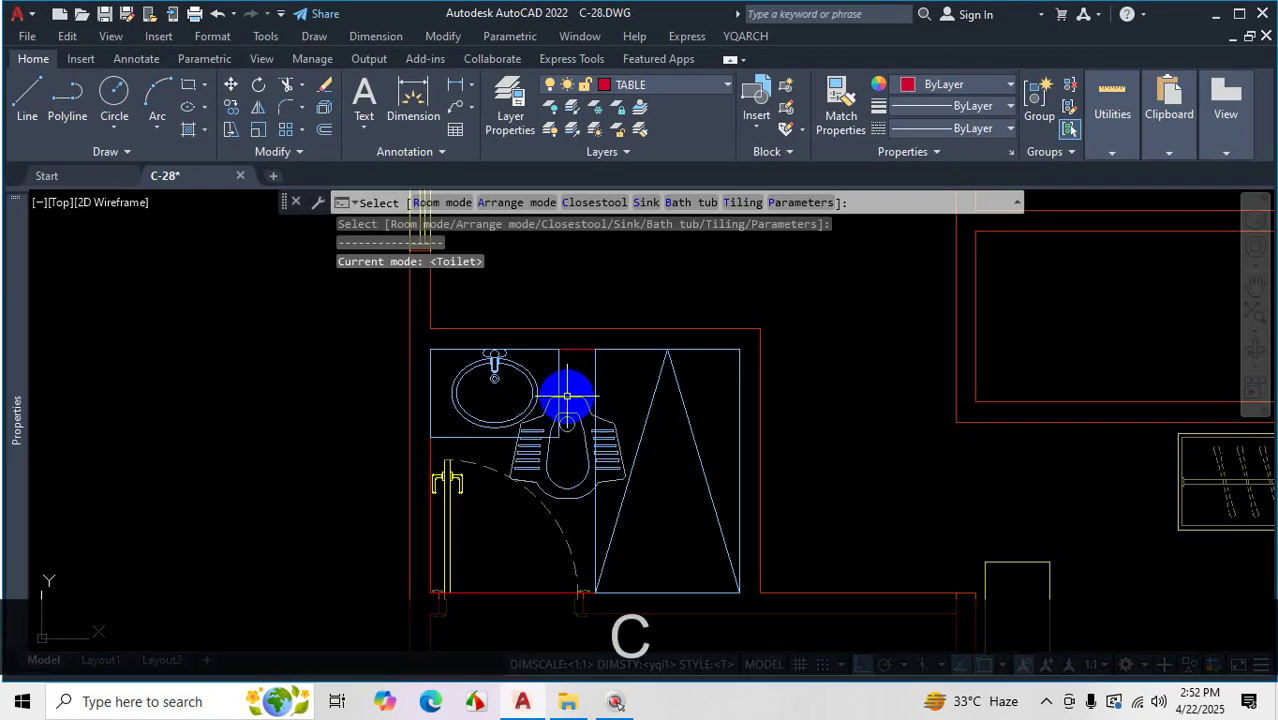
pyautogui.press('c')
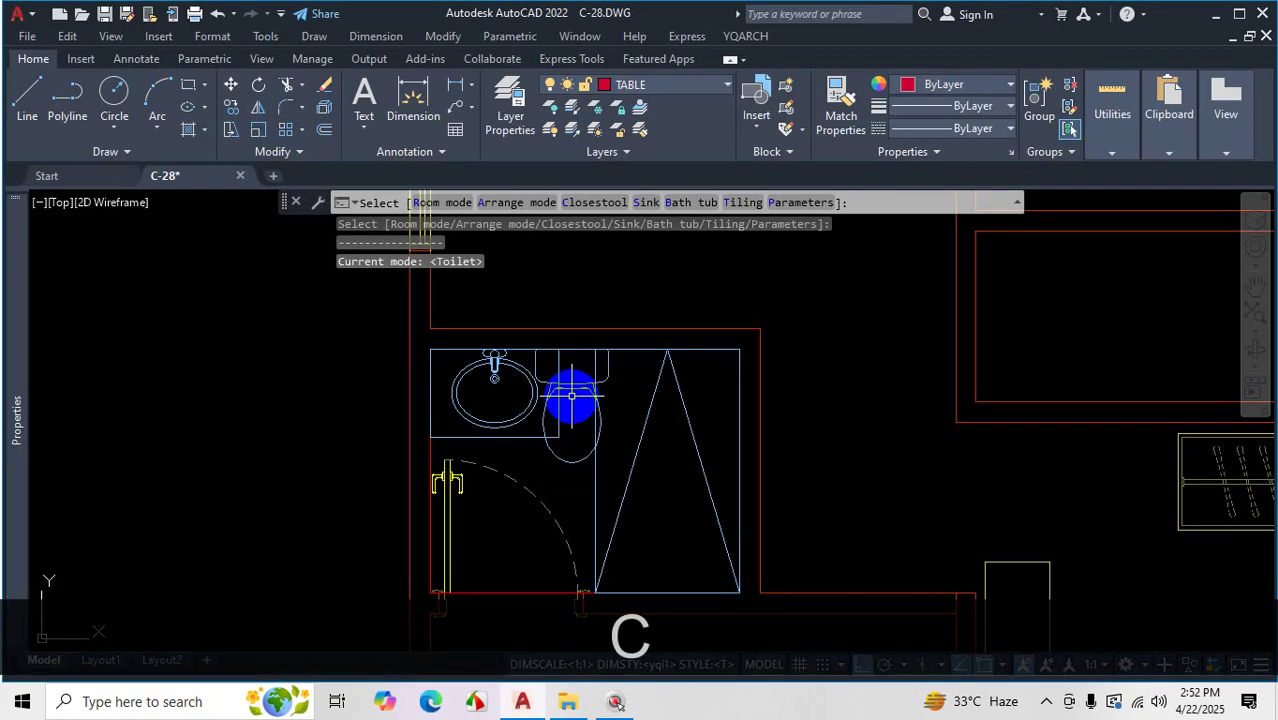
pyautogui.press('c')
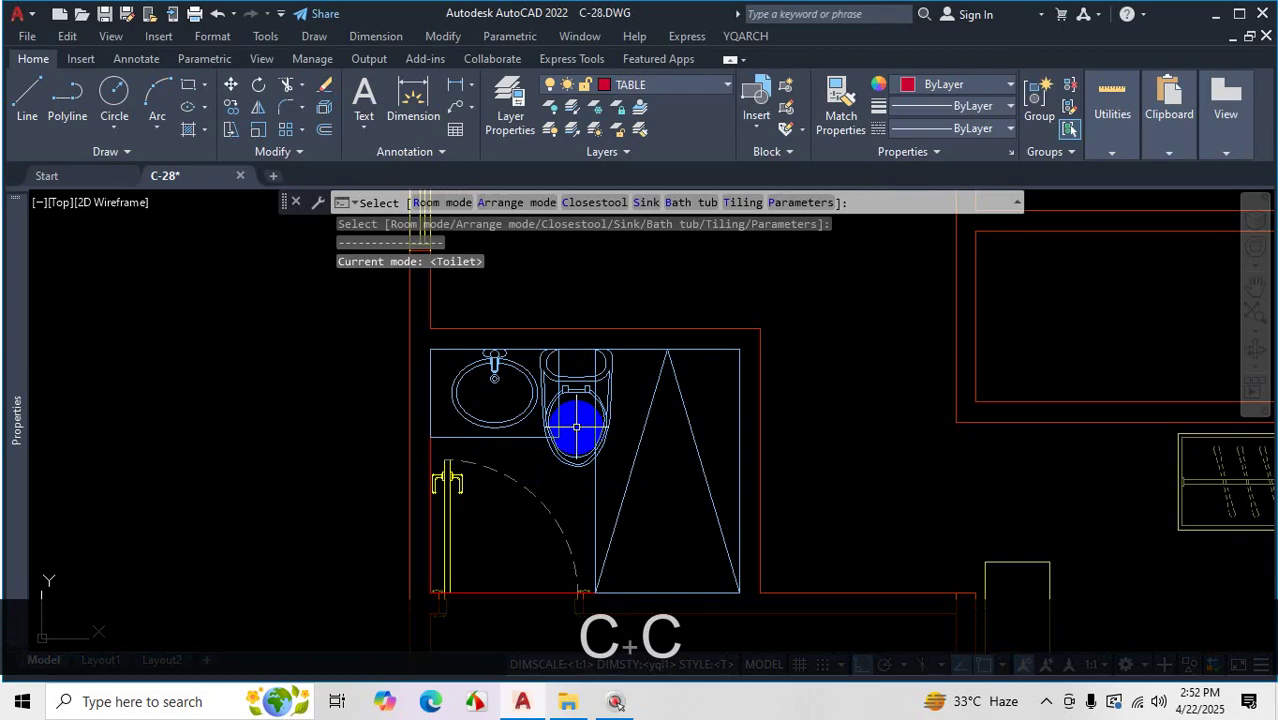
# Arrange and place the small bathroom with an angled corner shower, the toilet against the right wall and the sink behind the door
pyautogui.press('a')
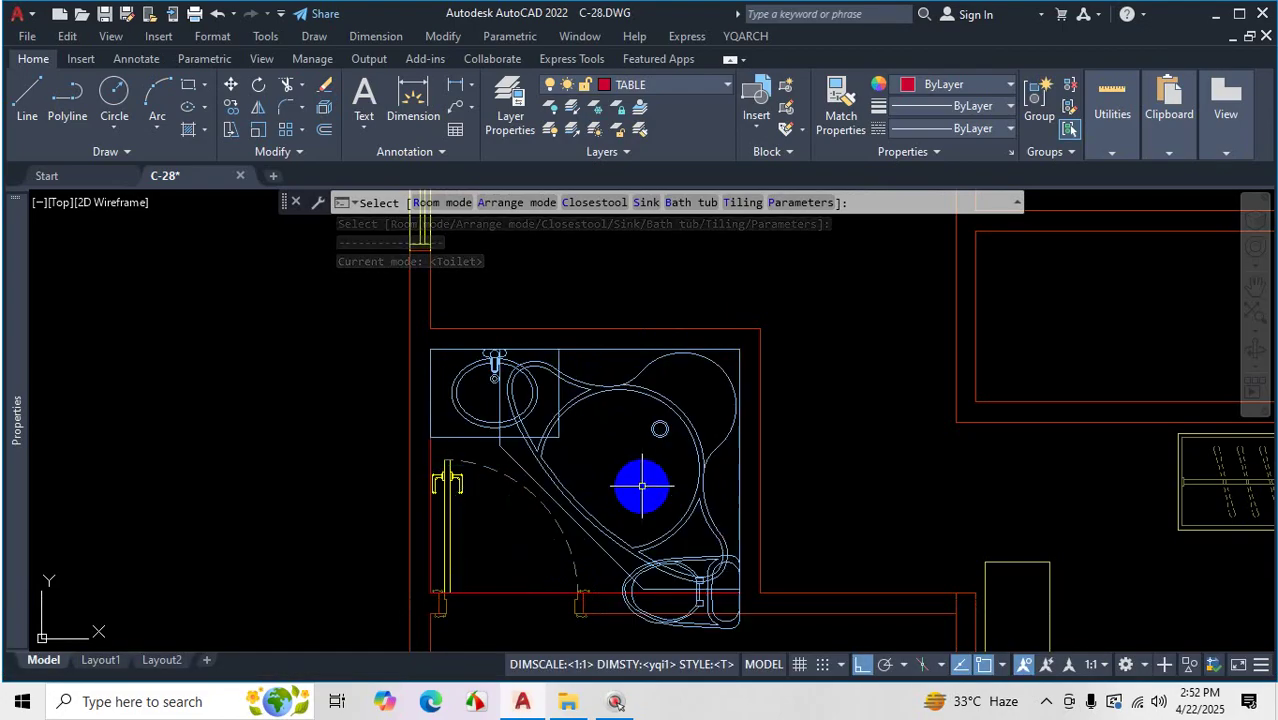
pyautogui.press('a')
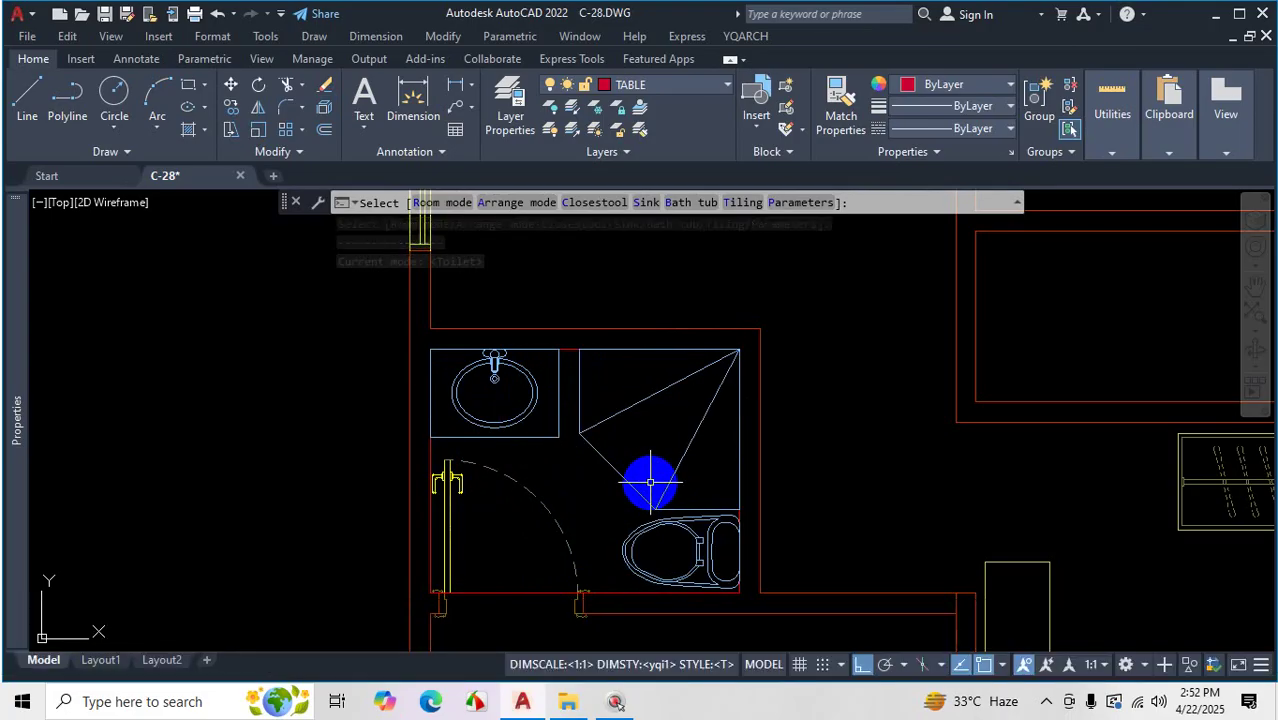
pyautogui.click(650, 479)
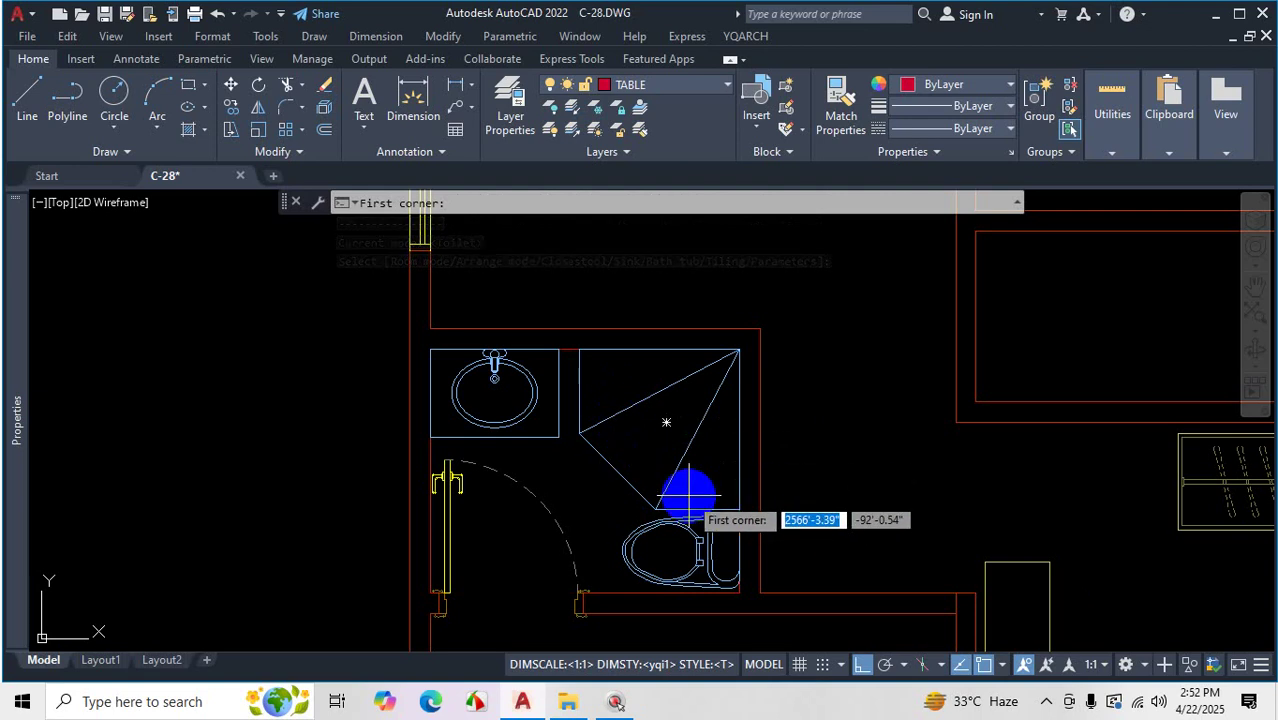
# Start a toilet layout in the narrow windowed room above the bedroom wardrobe by picking its opposite inner corners
pyautogui.scroll(-3, 495, 445)
pyautogui.scroll(10, 760, 405)
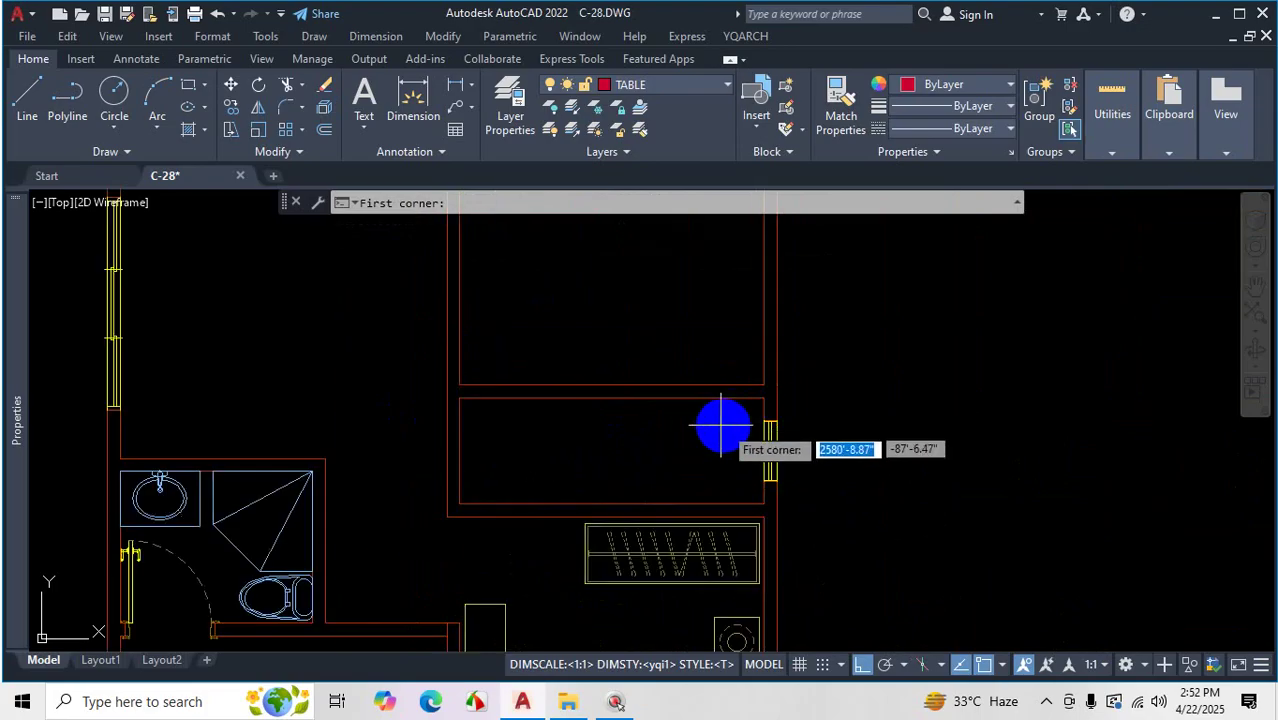
pyautogui.click(425, 329)
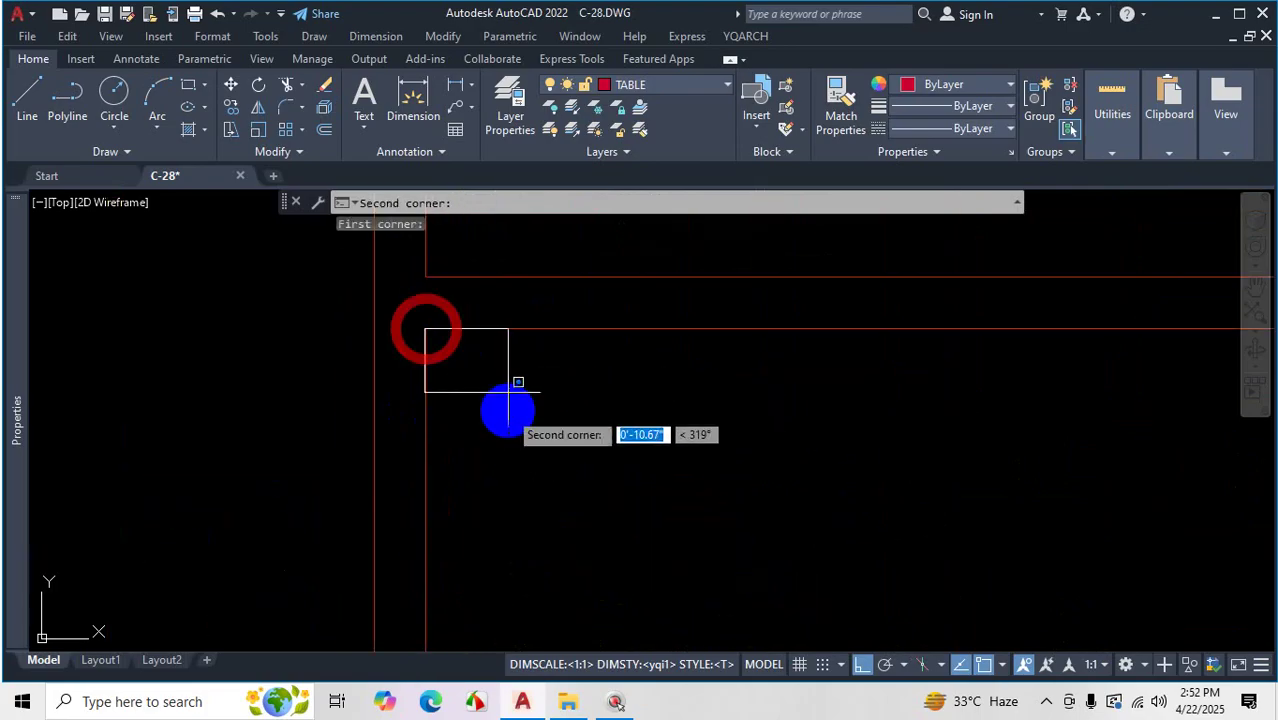
pyautogui.scroll(-4, 633, 451)
pyautogui.scroll(3, 696, 431)
pyautogui.click(710, 415)
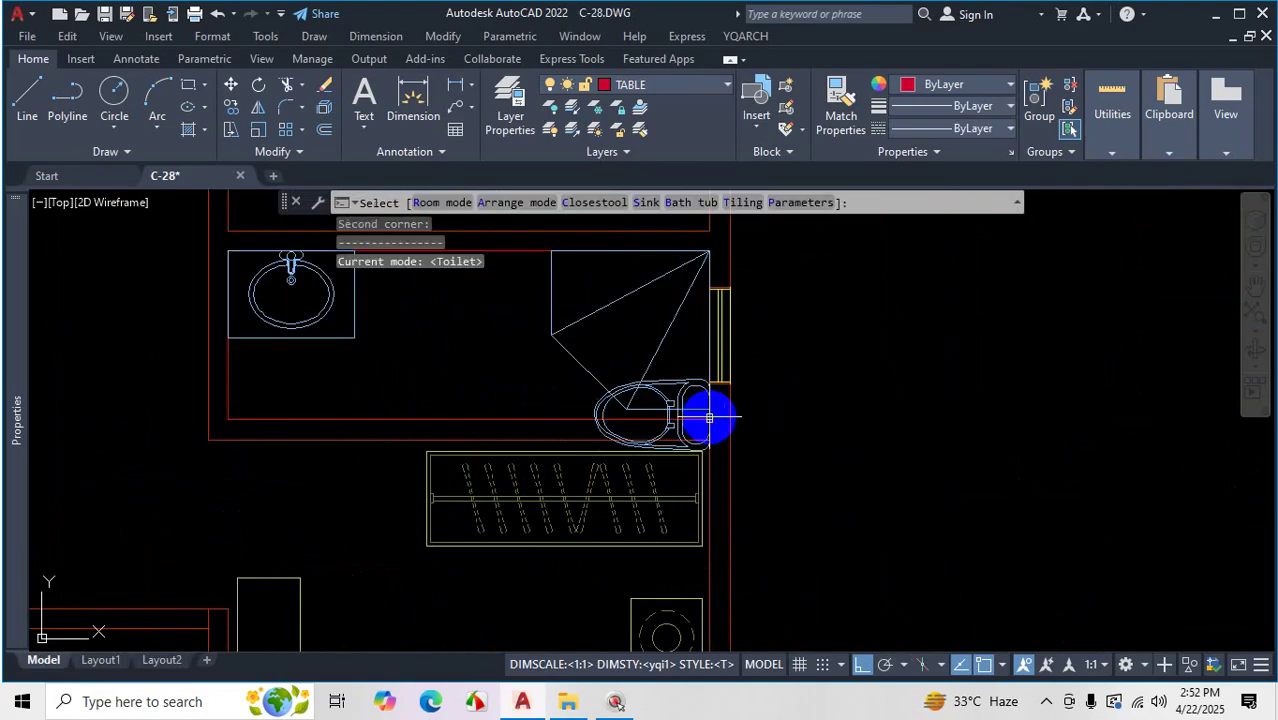
# Arrange the narrow bathroom with the sink opposite the window and the toilet on the lower wall, choosing the sliding-door shower enclosure
pyautogui.scroll(-3, 620, 380)
pyautogui.scroll(3, 509, 356)
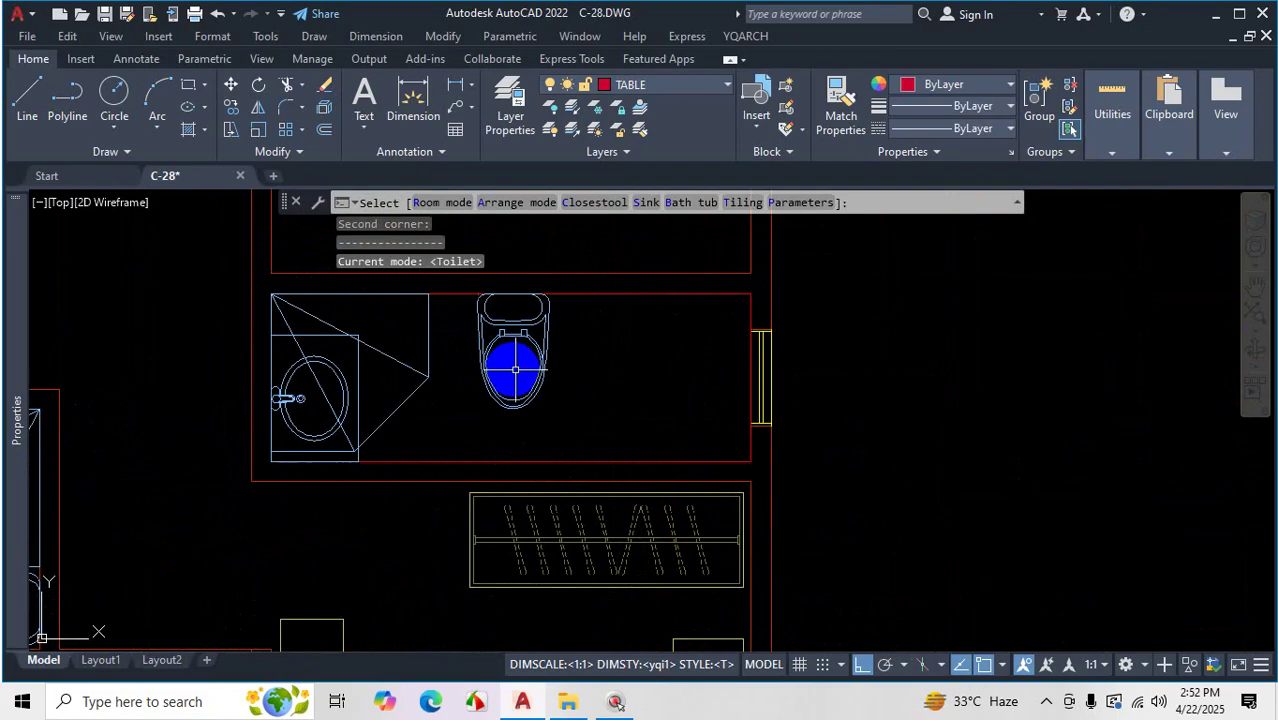
pyautogui.press('a')
pyautogui.press('a')
pyautogui.press('a')
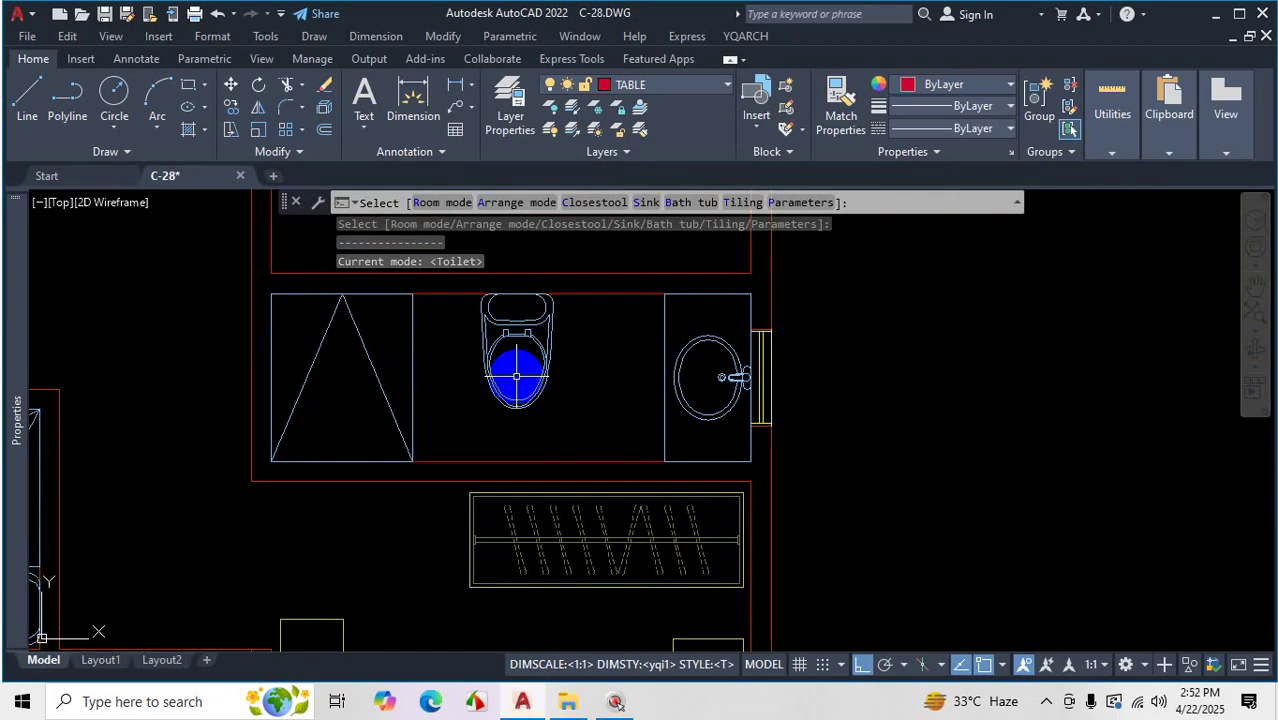
pyautogui.press('b')
pyautogui.press('b')
pyautogui.press('b')
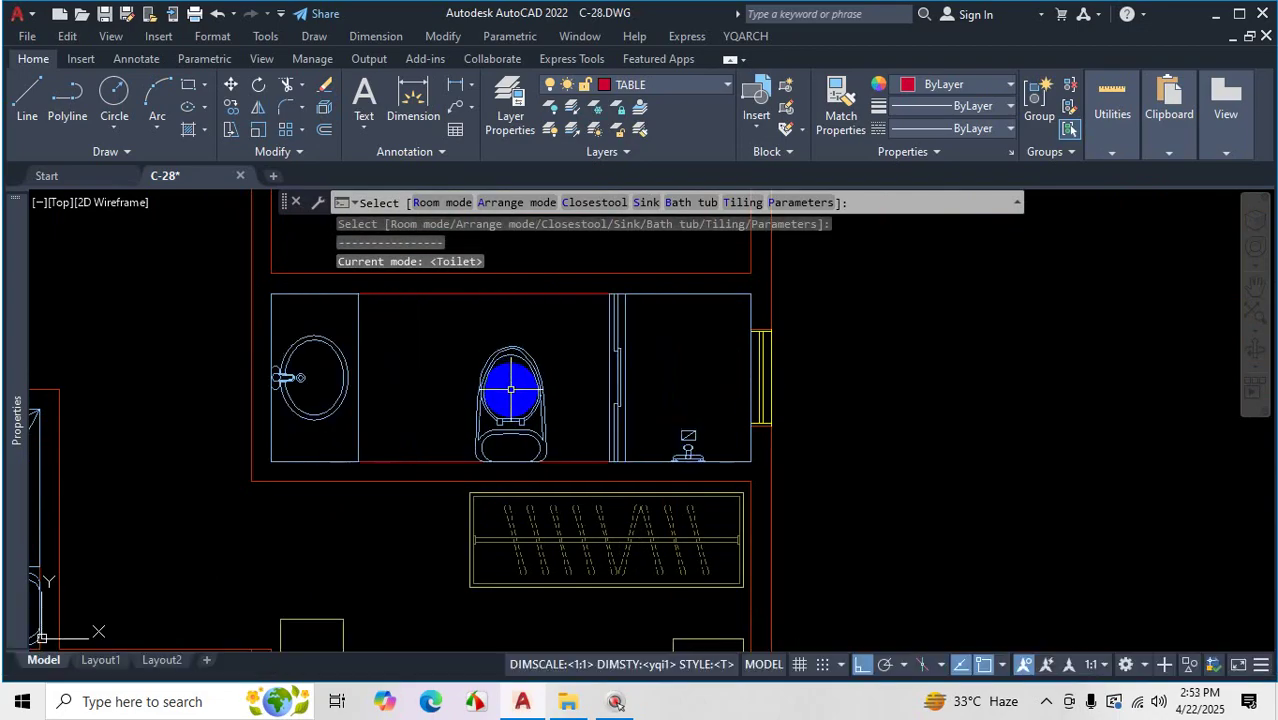
pyautogui.hotkey('ctrl', '1')
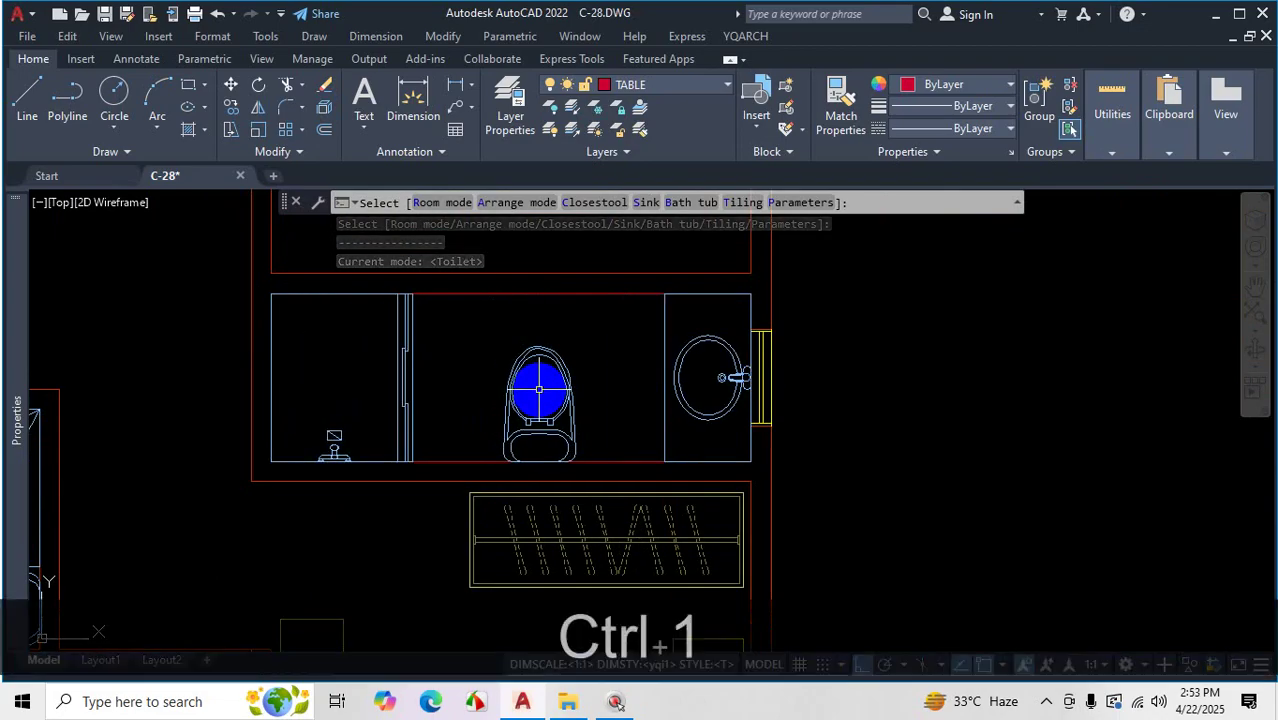
pyautogui.moveTo(391, 358); pyautogui.dragTo(371, 381)
pyautogui.moveTo(199, 350); pyautogui.dragTo(350, 438)
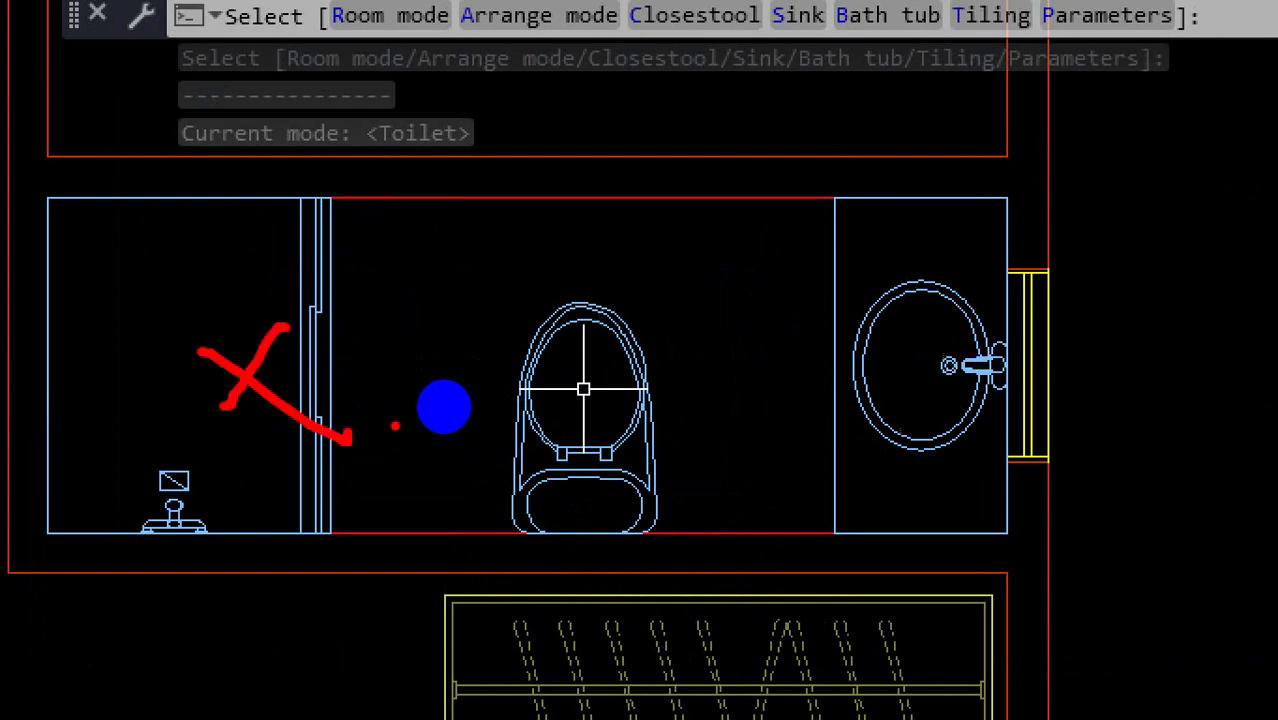
pyautogui.press('Escape')
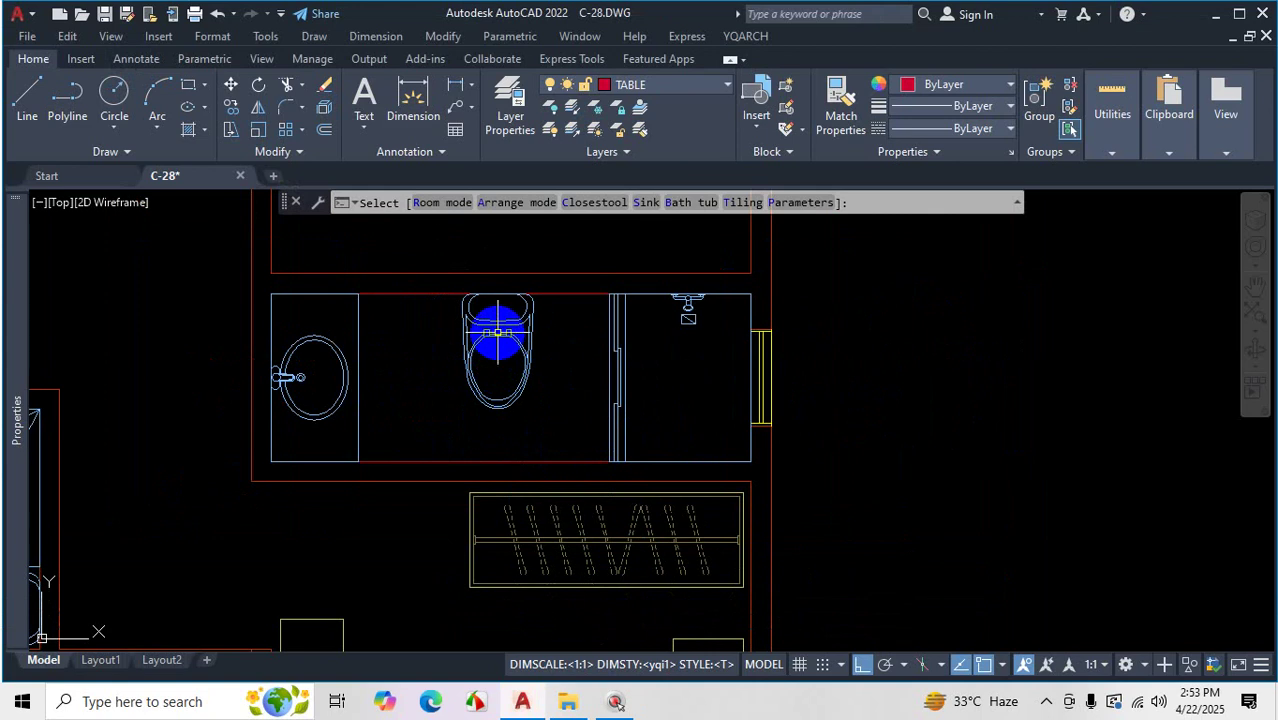
pyautogui.press('b')
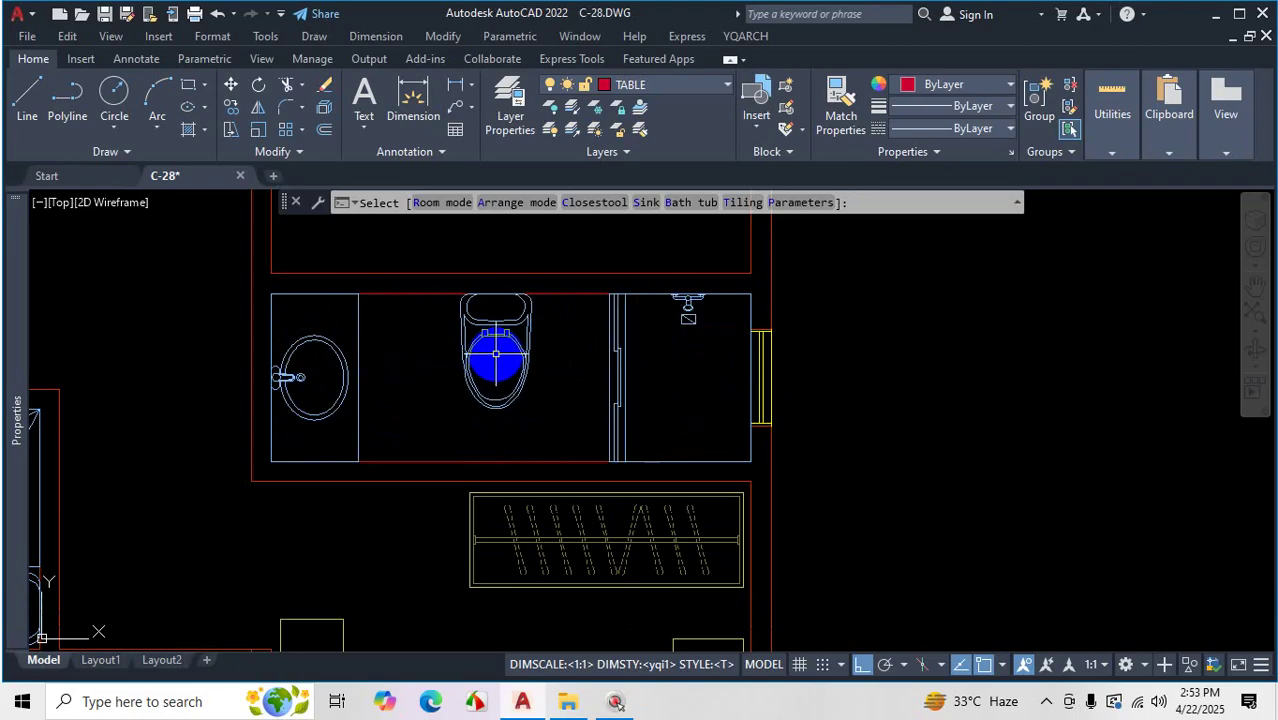
pyautogui.hotkey('ctrl', '1')
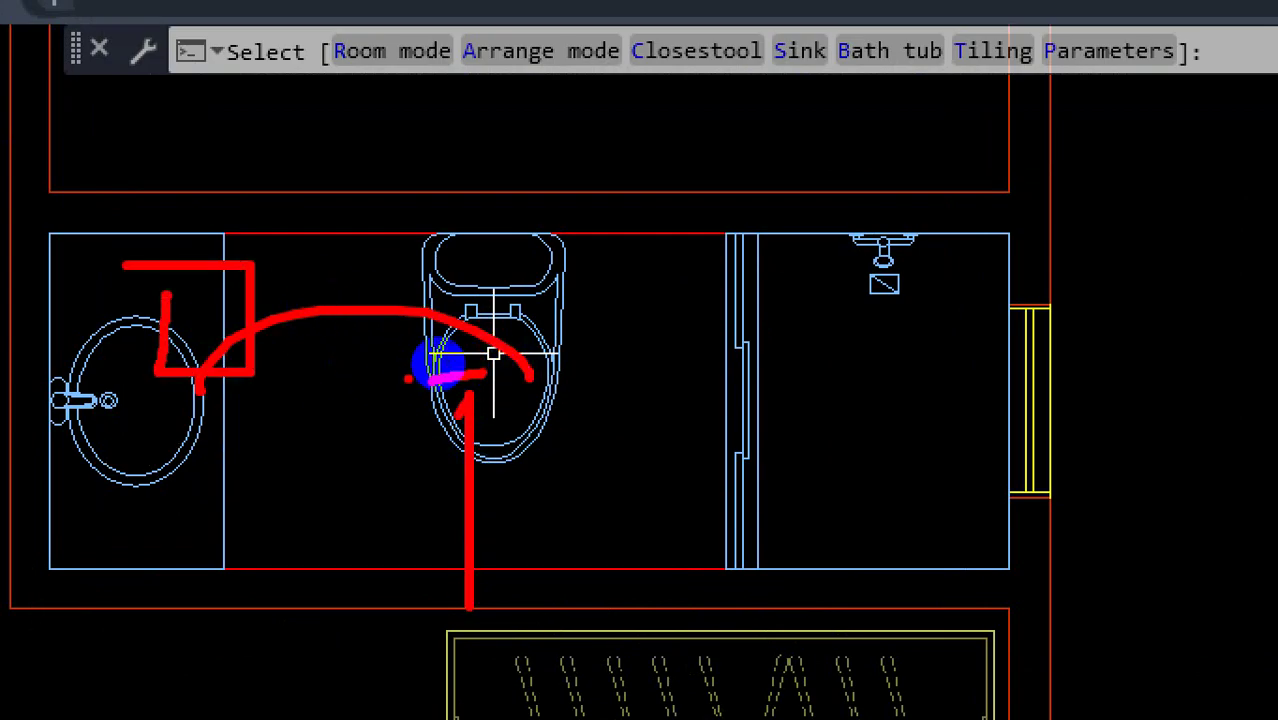
pyautogui.press('Escape')
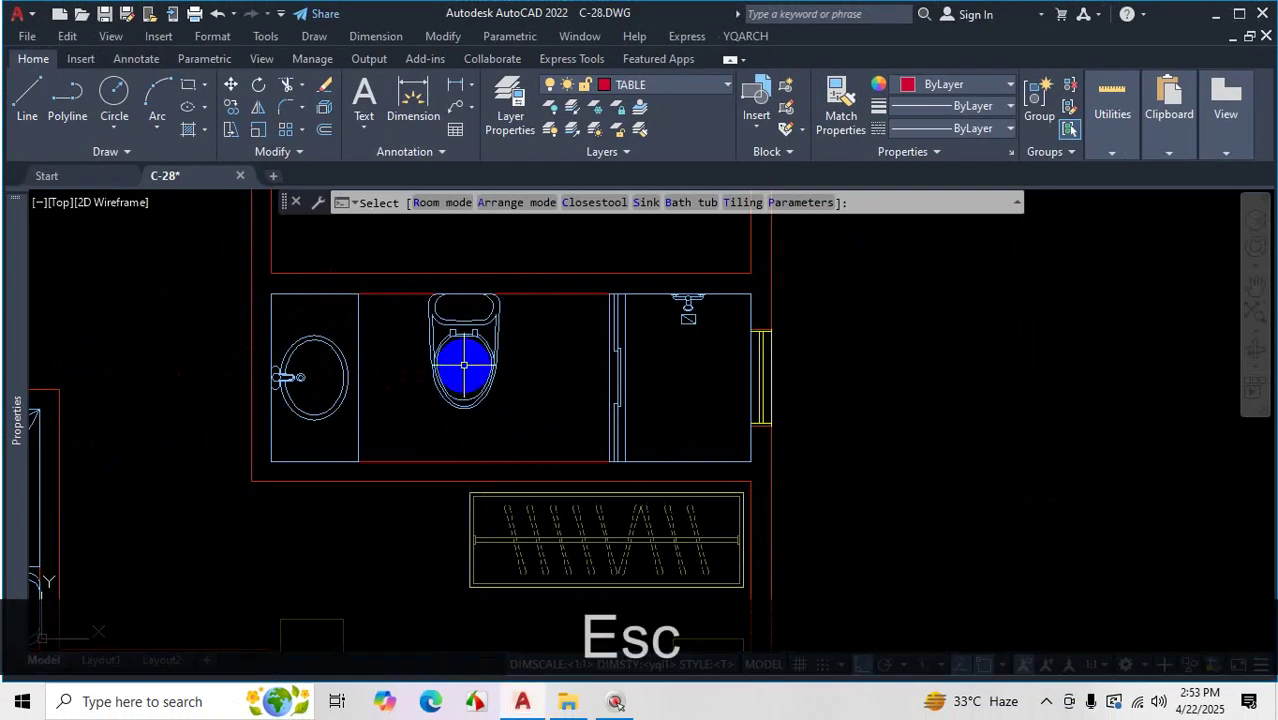
# Arrange and place the narrow bathroom with the sink opposite the window, the toilet on the upper wall and the sliding-door shower beside the window
pyautogui.press('a')
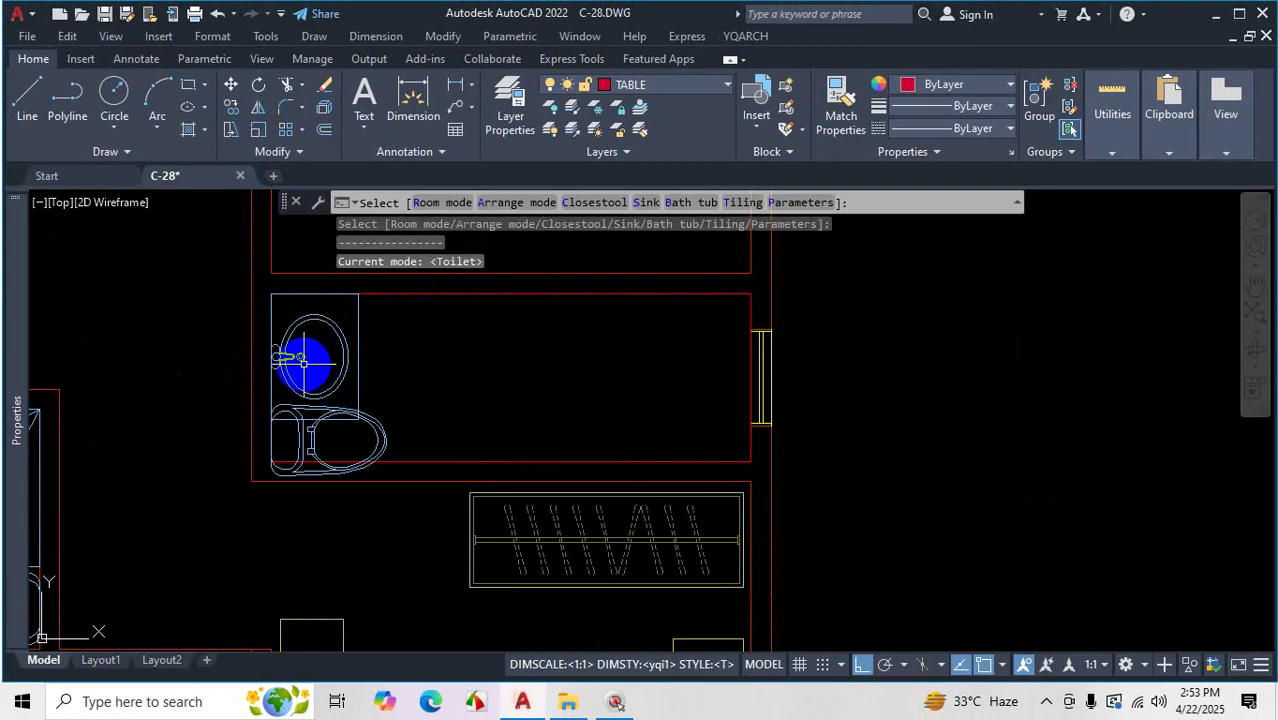
pyautogui.press('a')
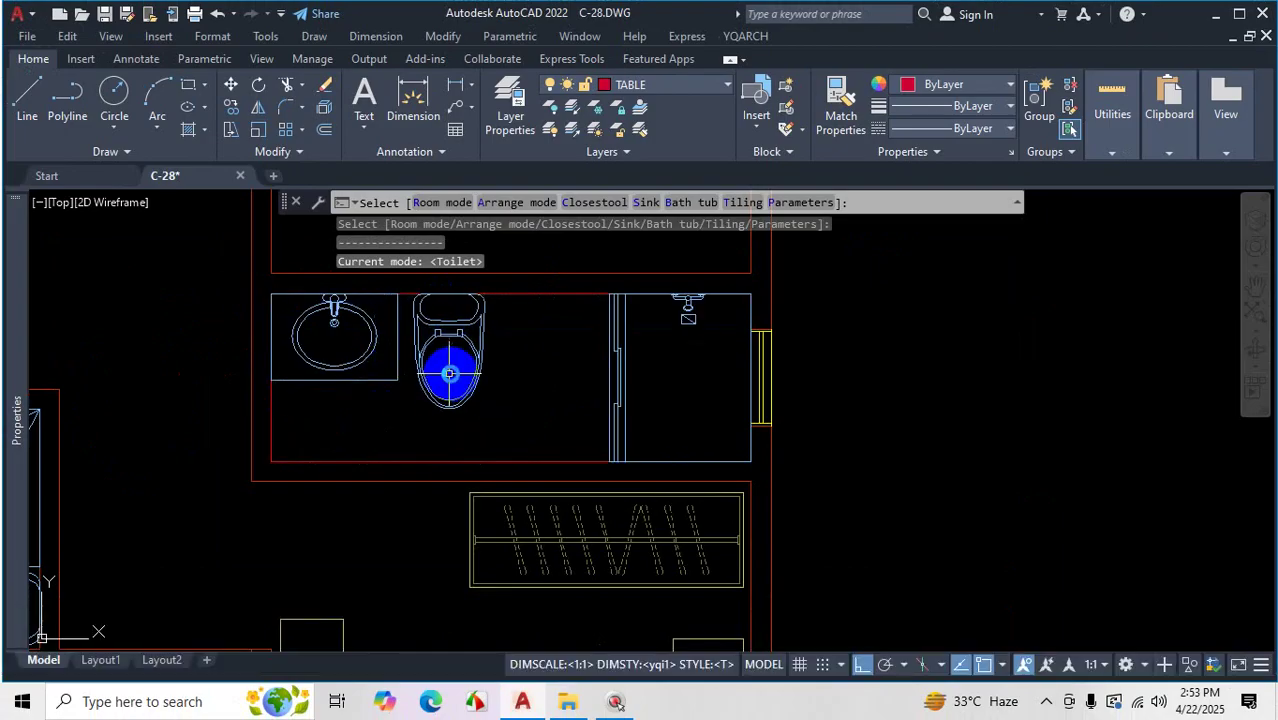
pyautogui.press('a')
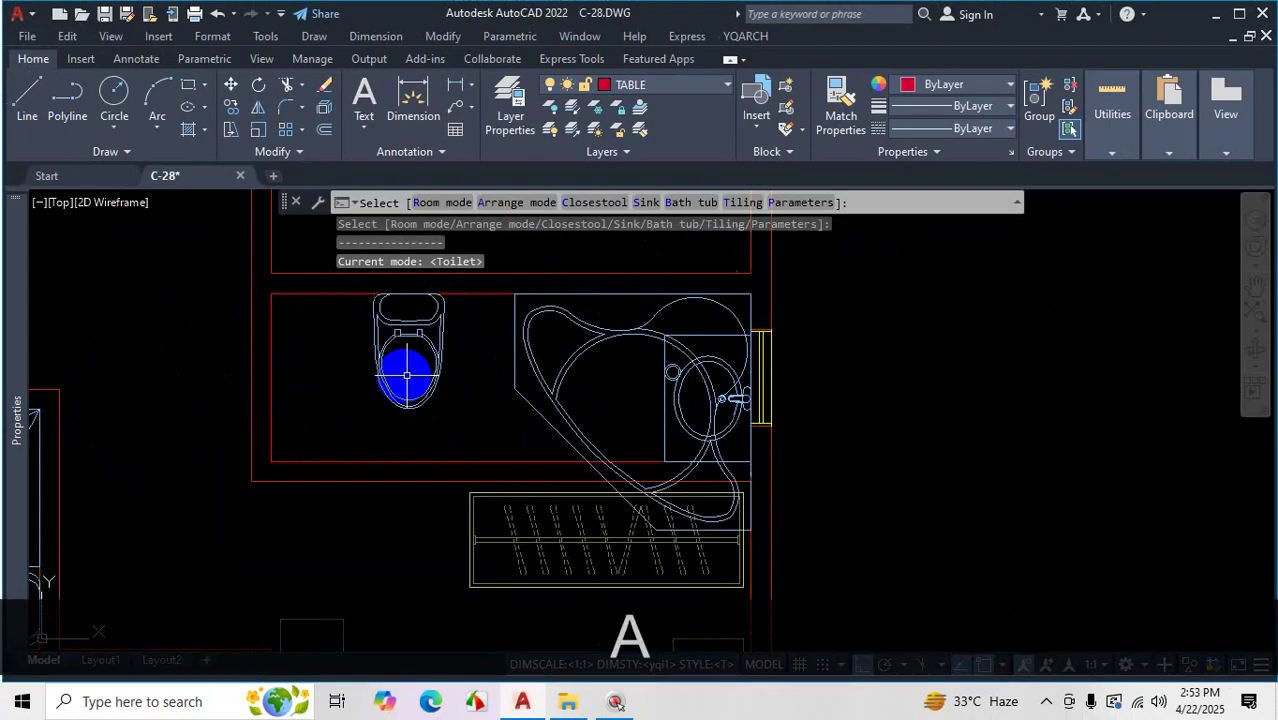
pyautogui.press('a')
pyautogui.press('a')
pyautogui.press('a')
pyautogui.press('a')
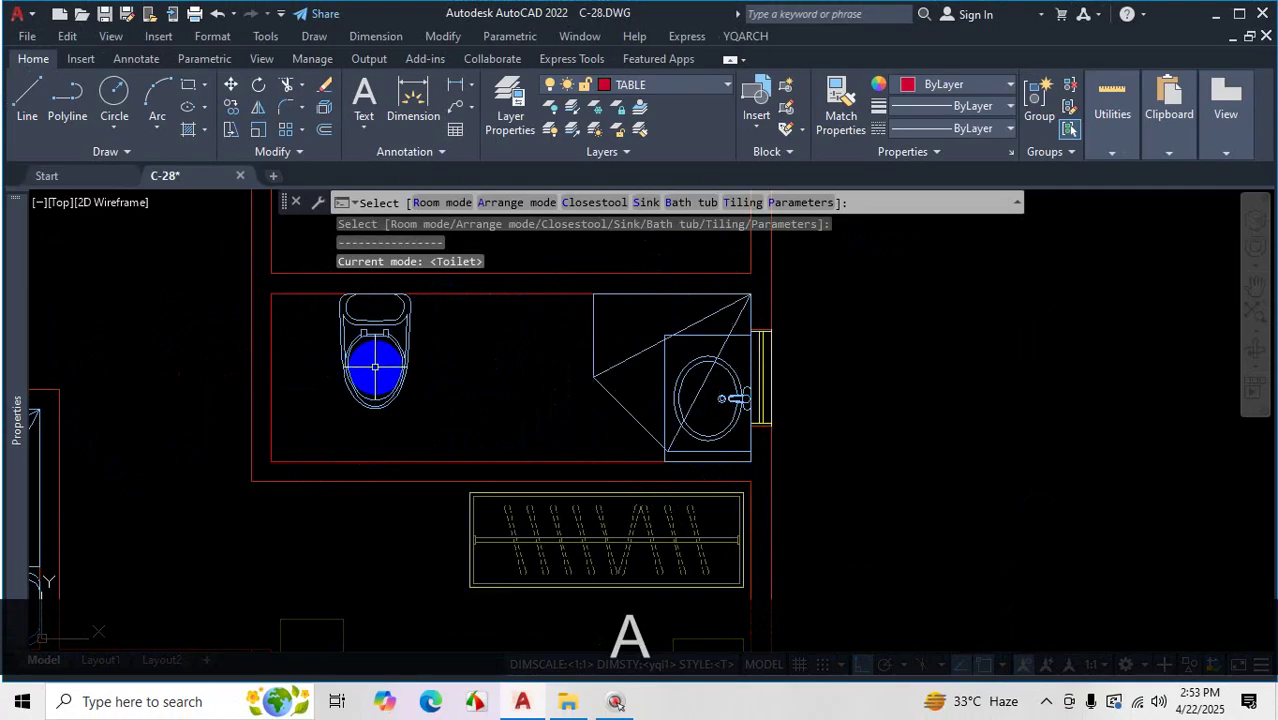
pyautogui.press('a')
pyautogui.press('a')
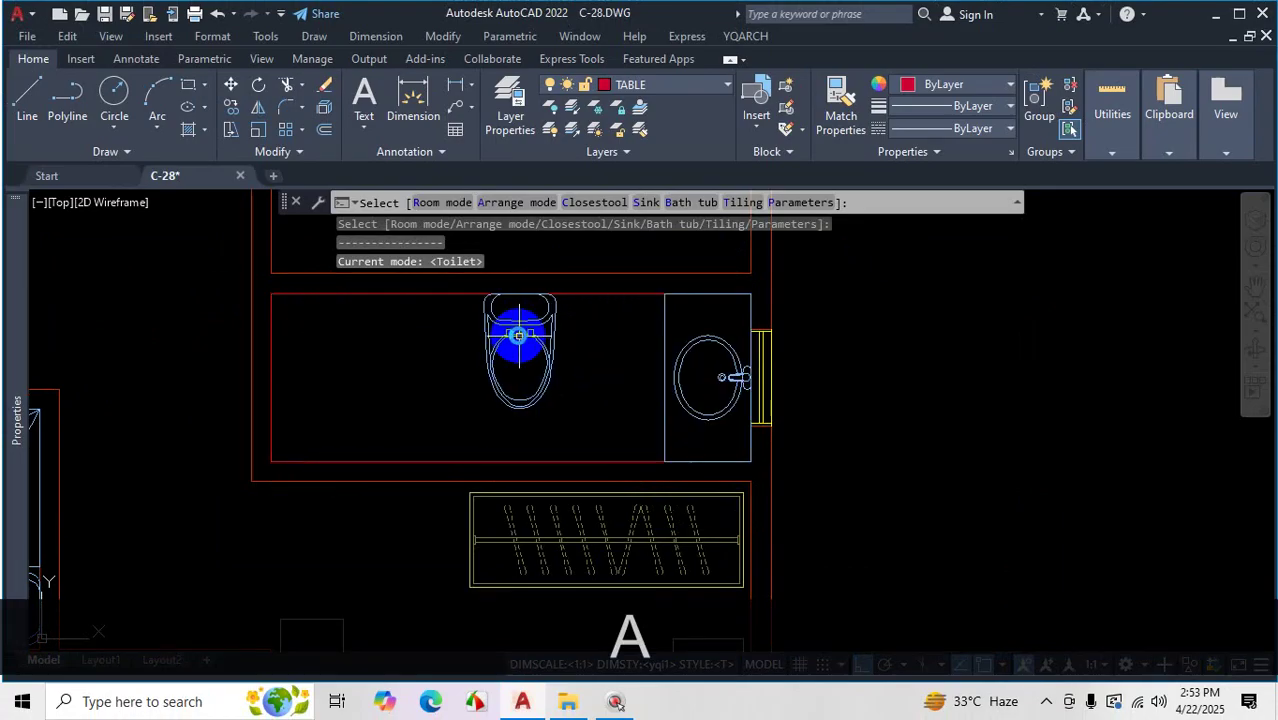
pyautogui.press('a')
pyautogui.press('a')
pyautogui.press('a')
pyautogui.press('a')
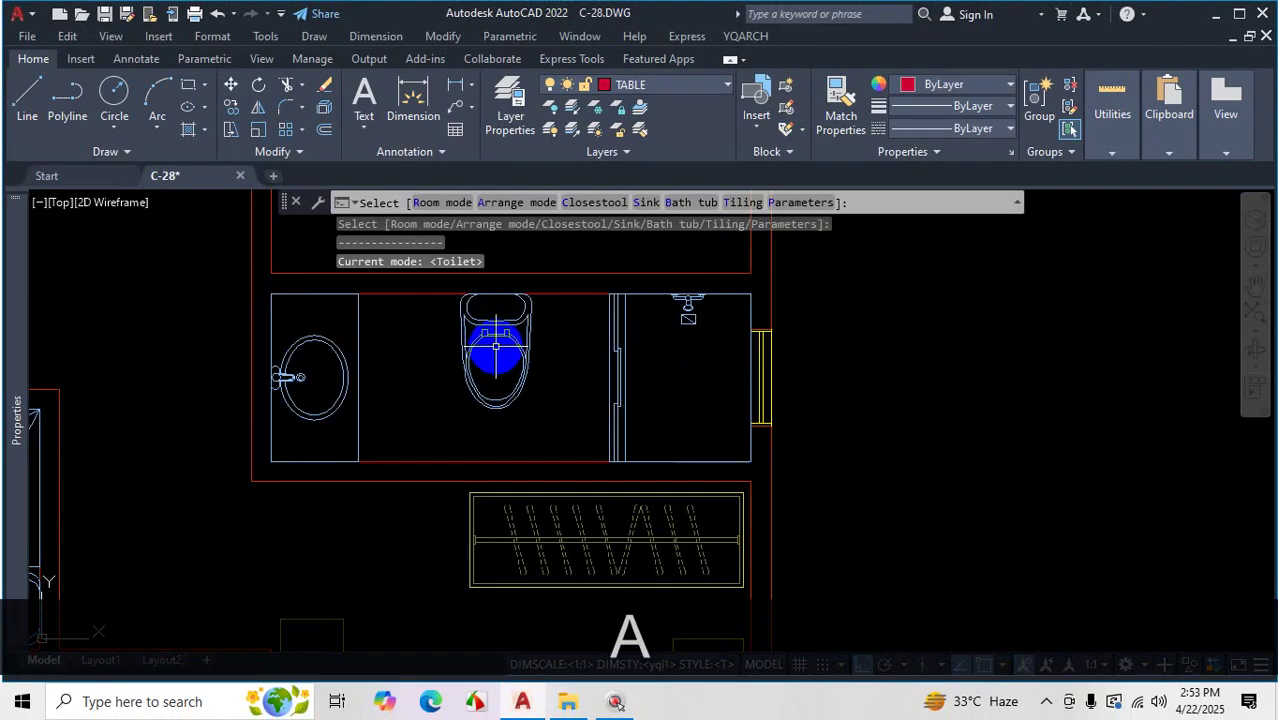
pyautogui.press('a')
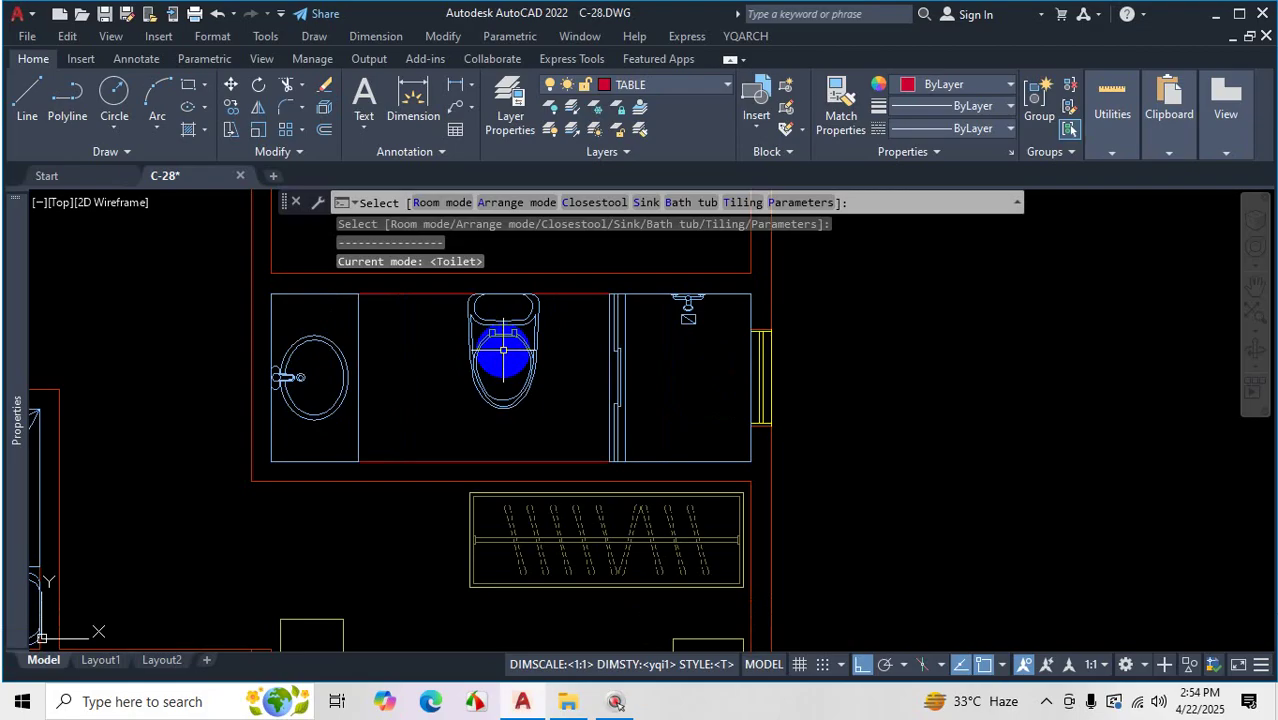
pyautogui.press('Return')
# Define the open area below the living room seating by its opposite corners and switch the room mode to Dining Room
pyautogui.scroll(-5, 570, 370)
pyautogui.scroll(8, 557, 368)
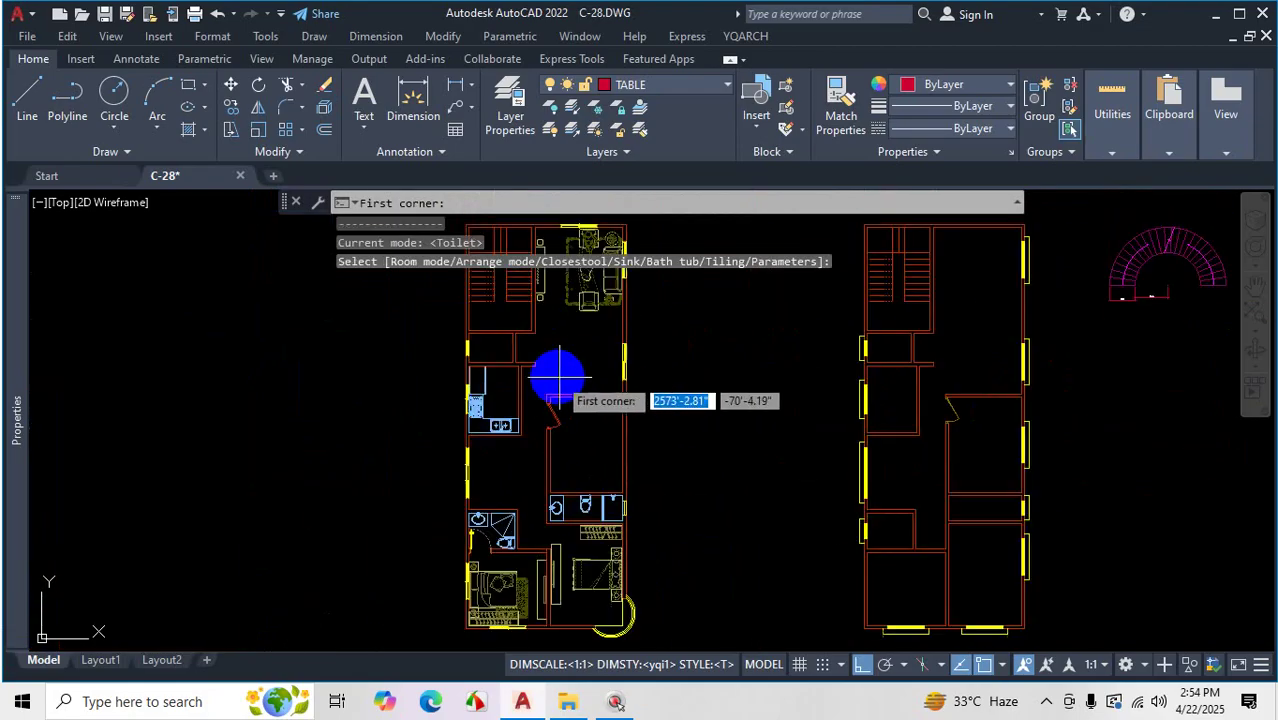
pyautogui.scroll(4, 710, 447)
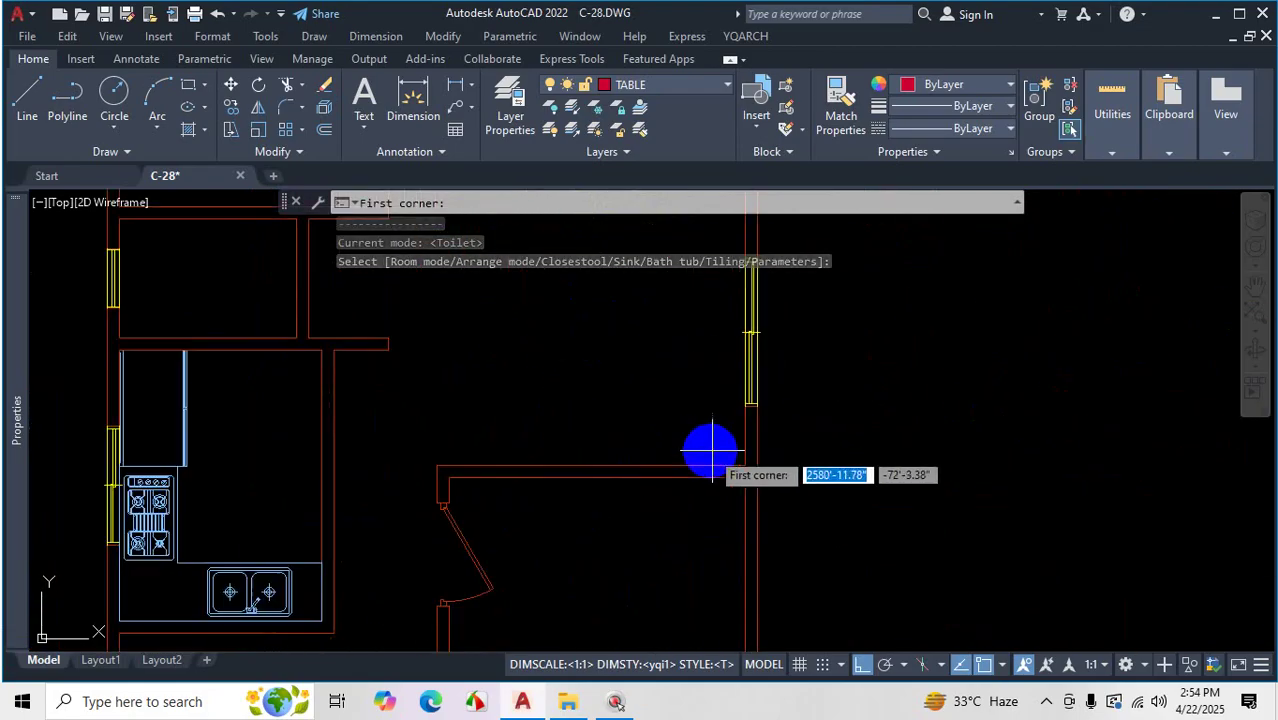
pyautogui.click(762, 472)
pyautogui.scroll(-4, 760, 468)
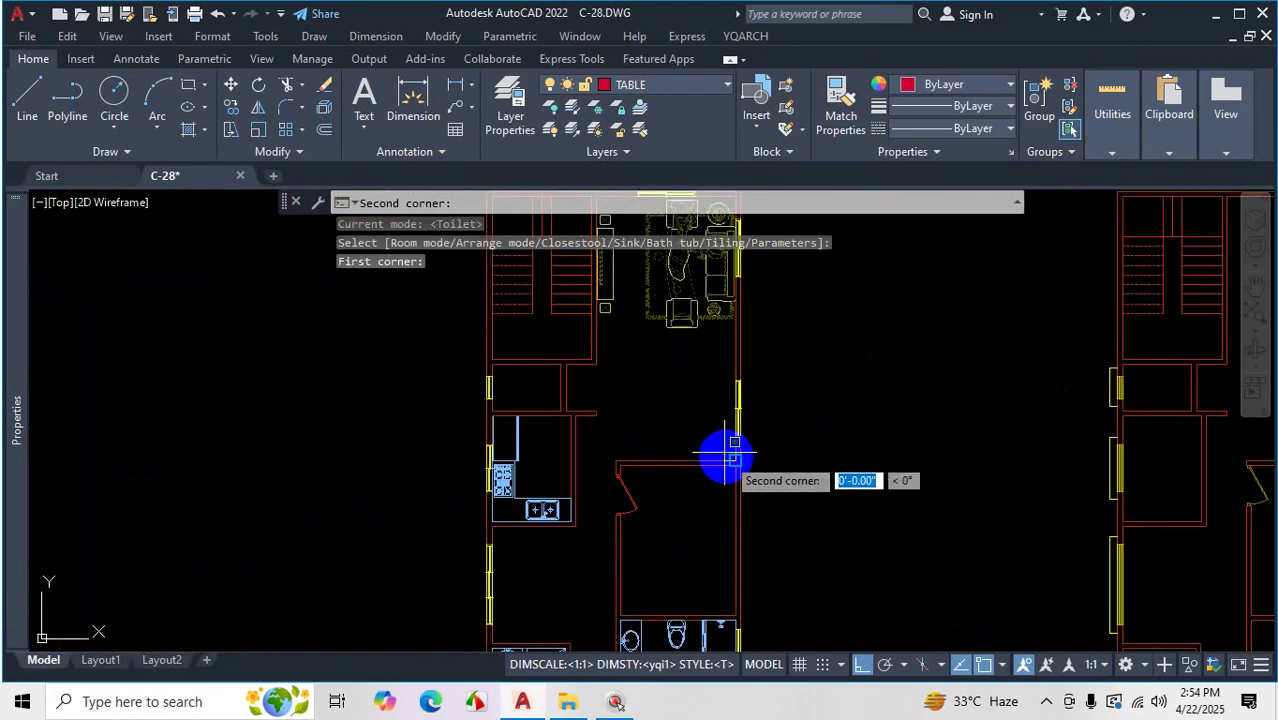
pyautogui.scroll(3, 727, 448)
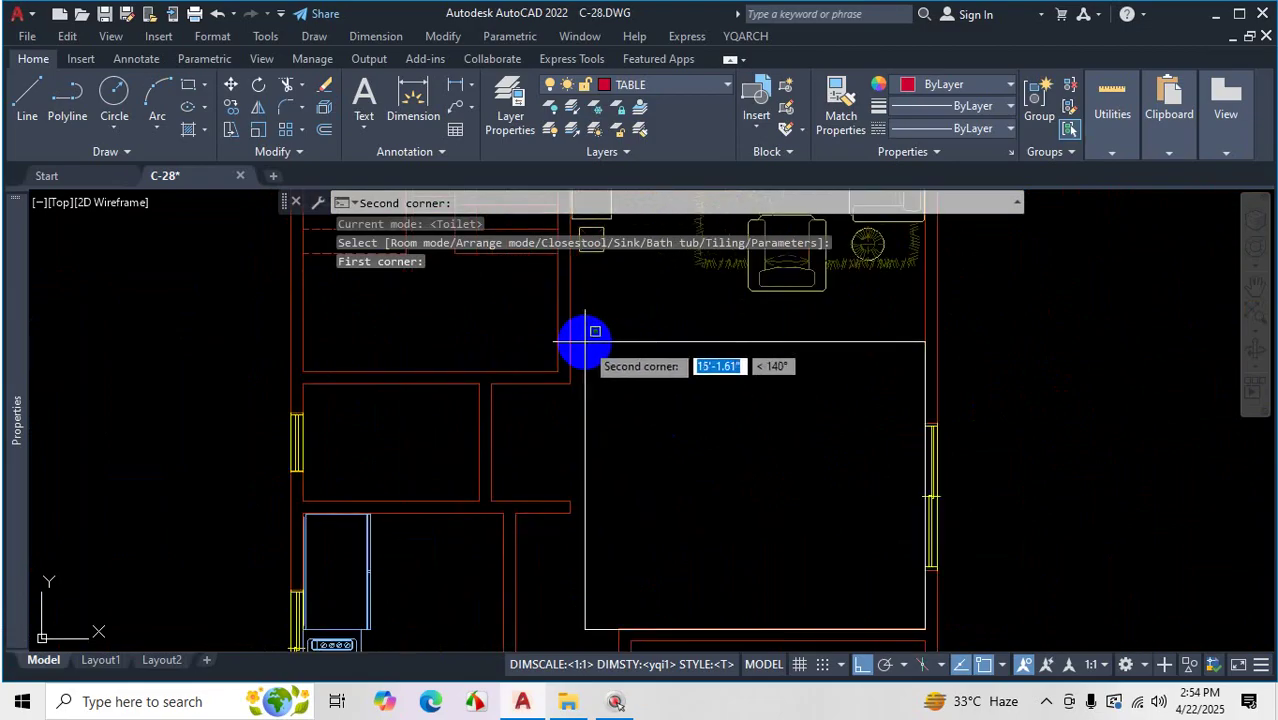
pyautogui.click(589, 344)
pyautogui.scroll(-2, 726, 458)
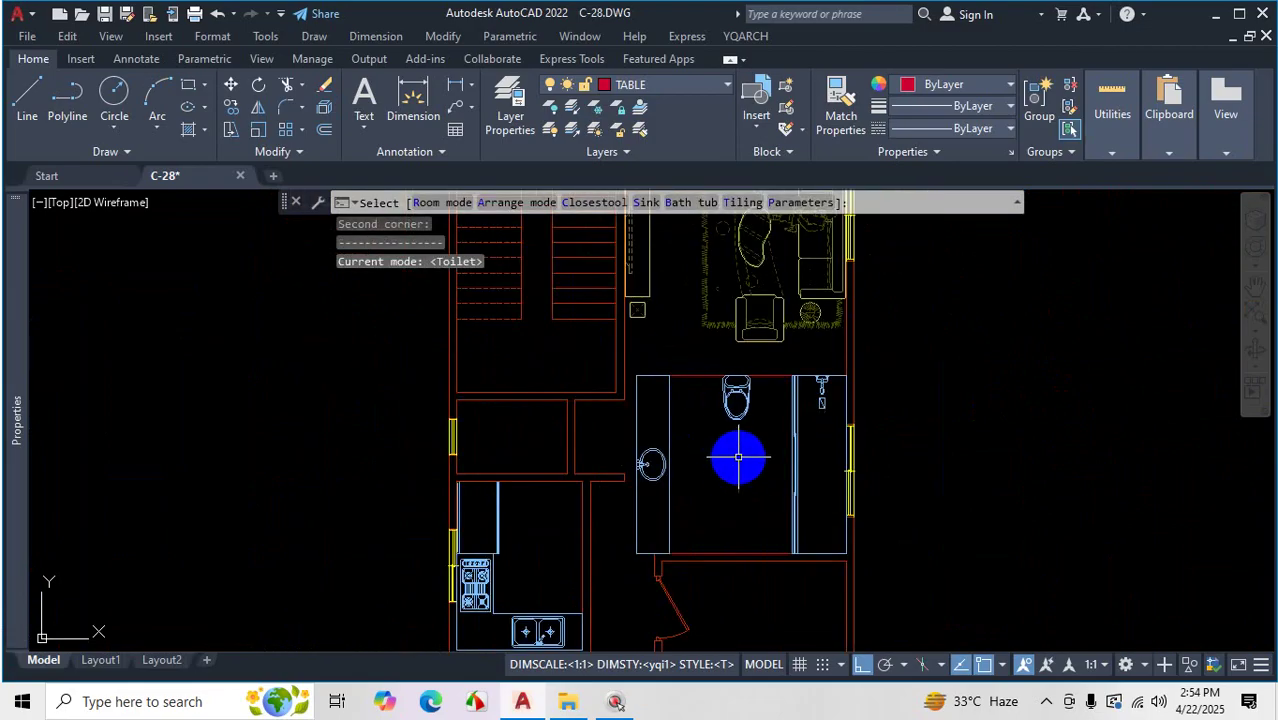
pyautogui.press('r')
pyautogui.press('r')
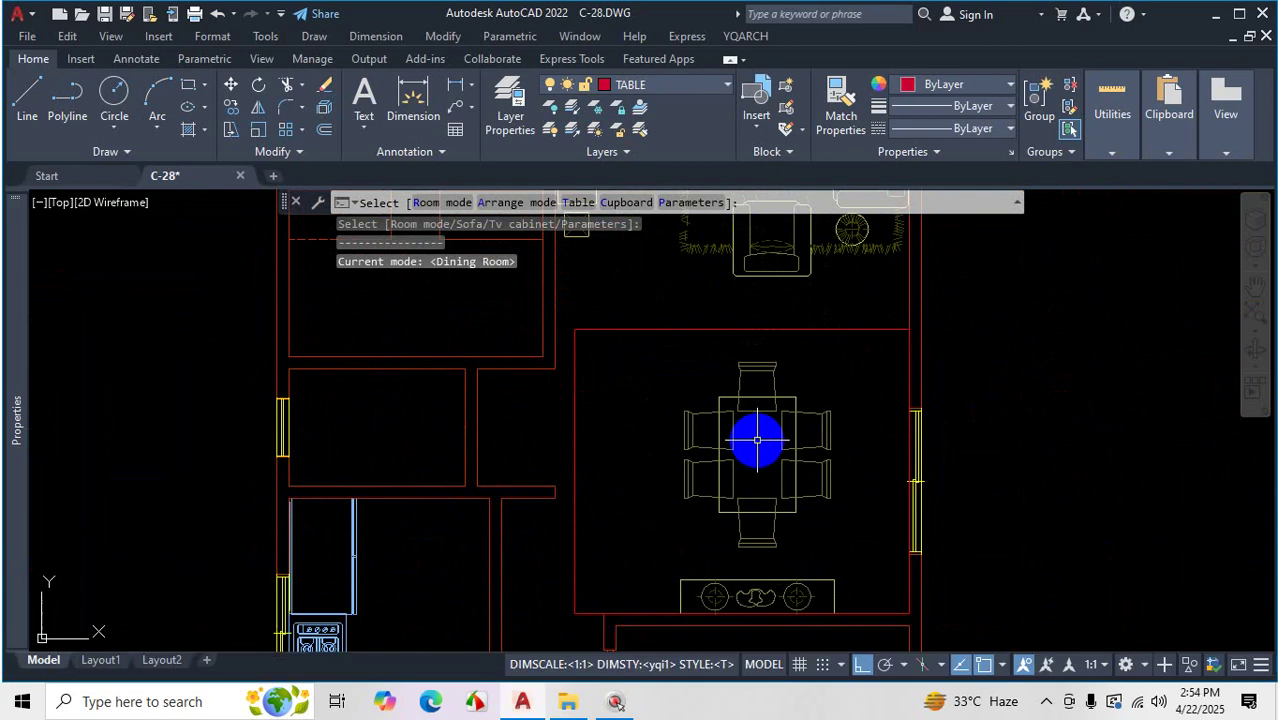
# Change the dining table to the curved-sided table with a hatched glass top and eight chairs
pyautogui.press('t')
pyautogui.press('t')
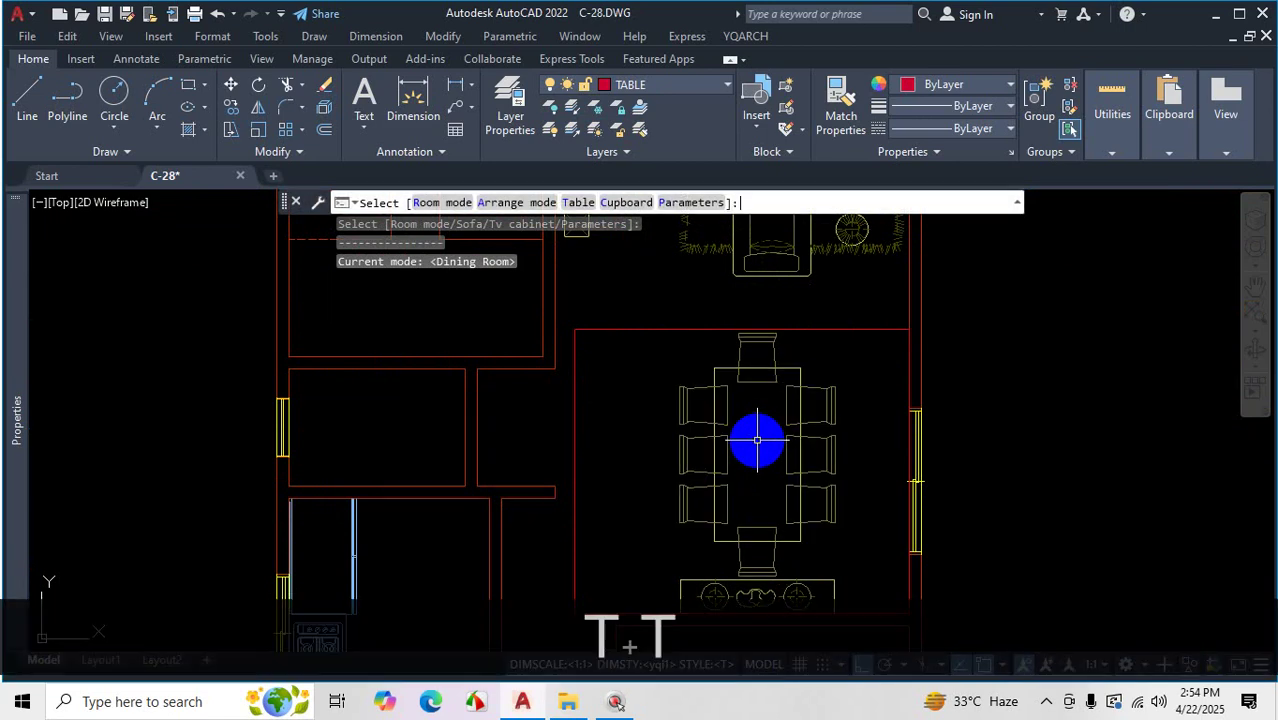
pyautogui.press('t')
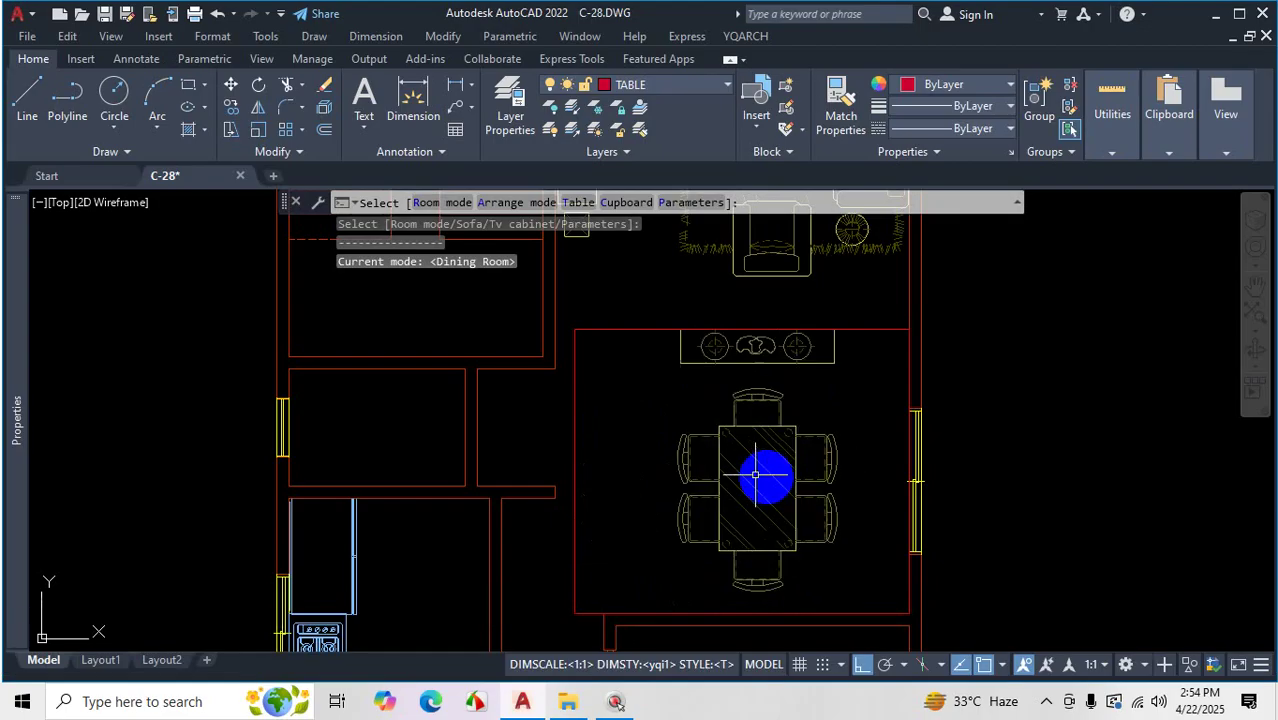
pyautogui.press('t')
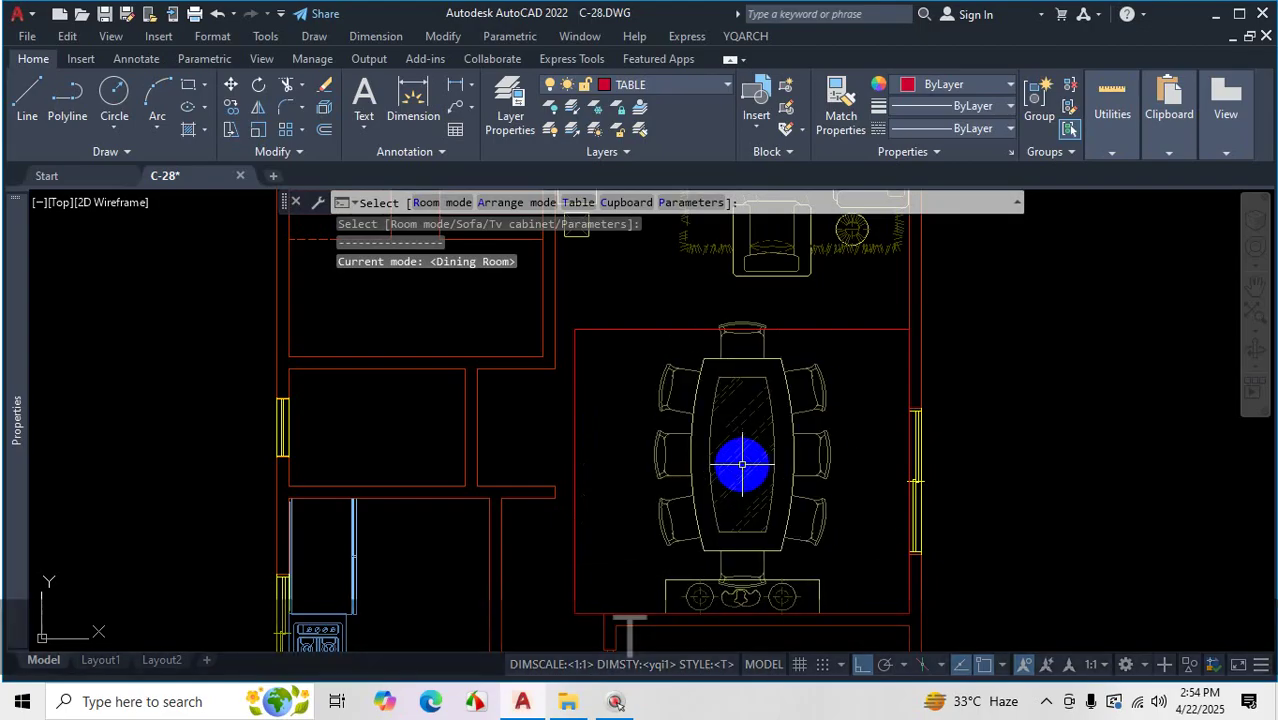
pyautogui.press('t')
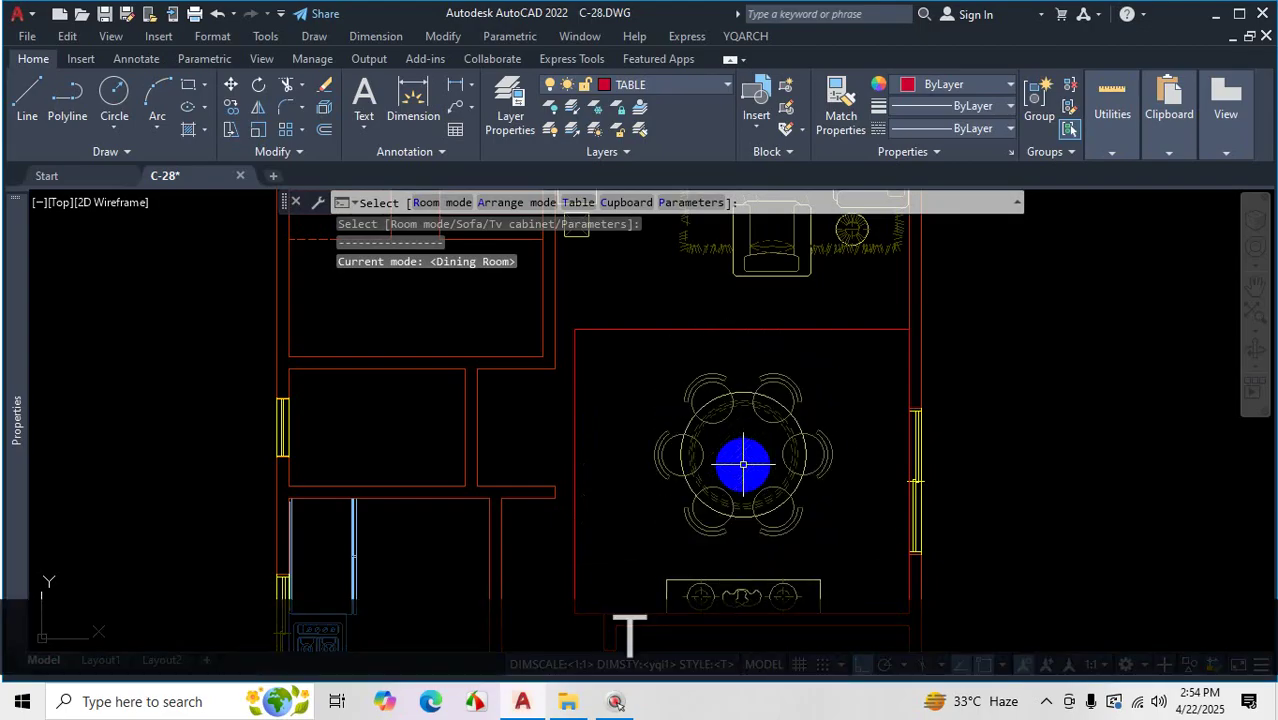
pyautogui.click(743, 464)
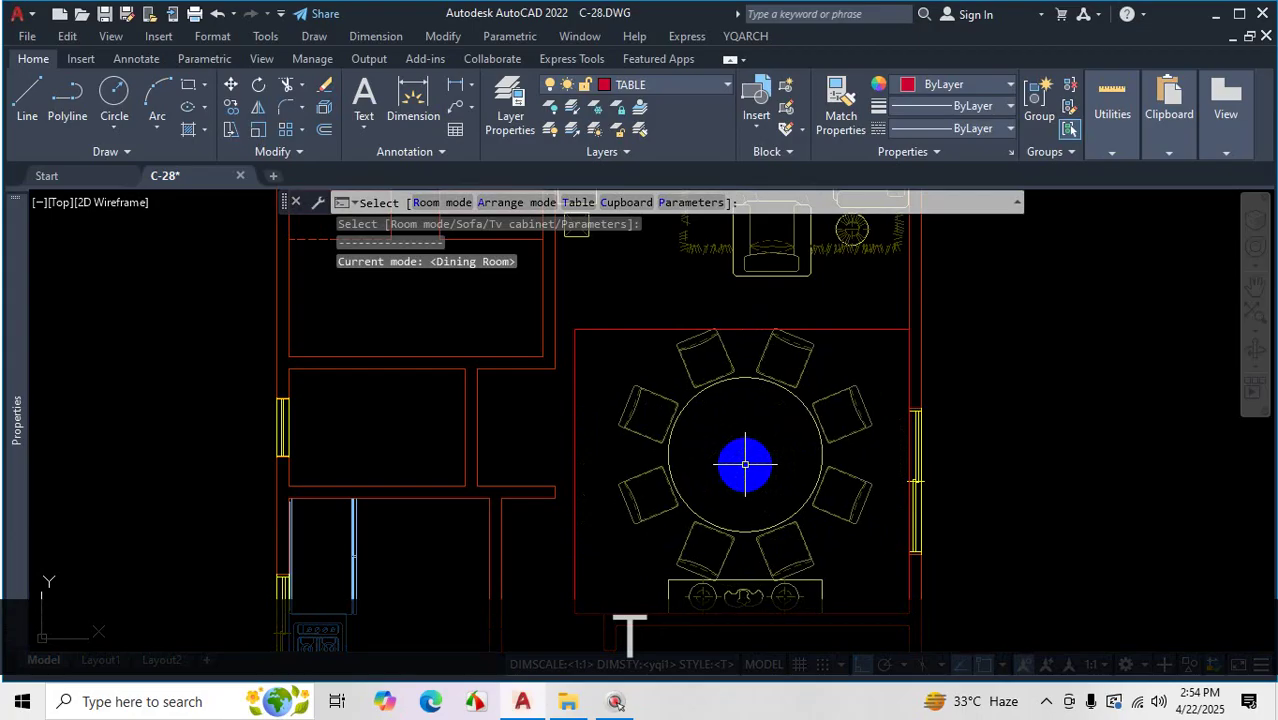
pyautogui.press('t')
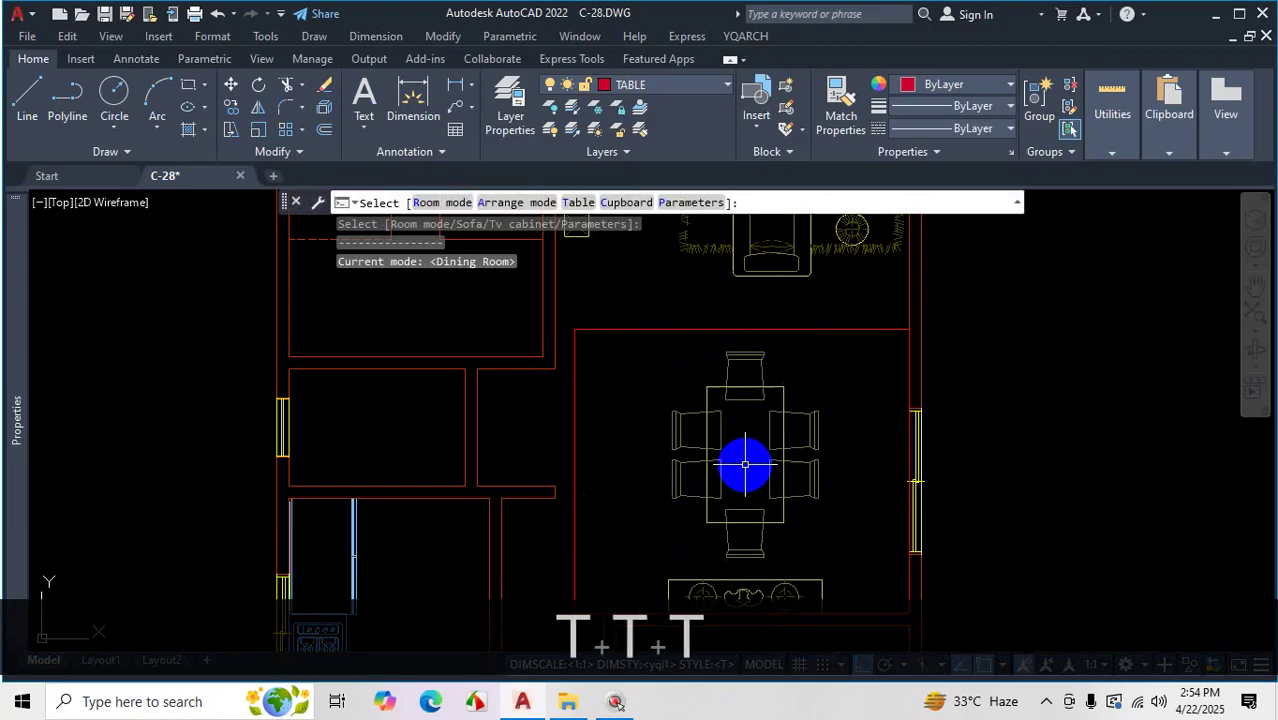
pyautogui.press('t')
pyautogui.press('t')
pyautogui.press('t')
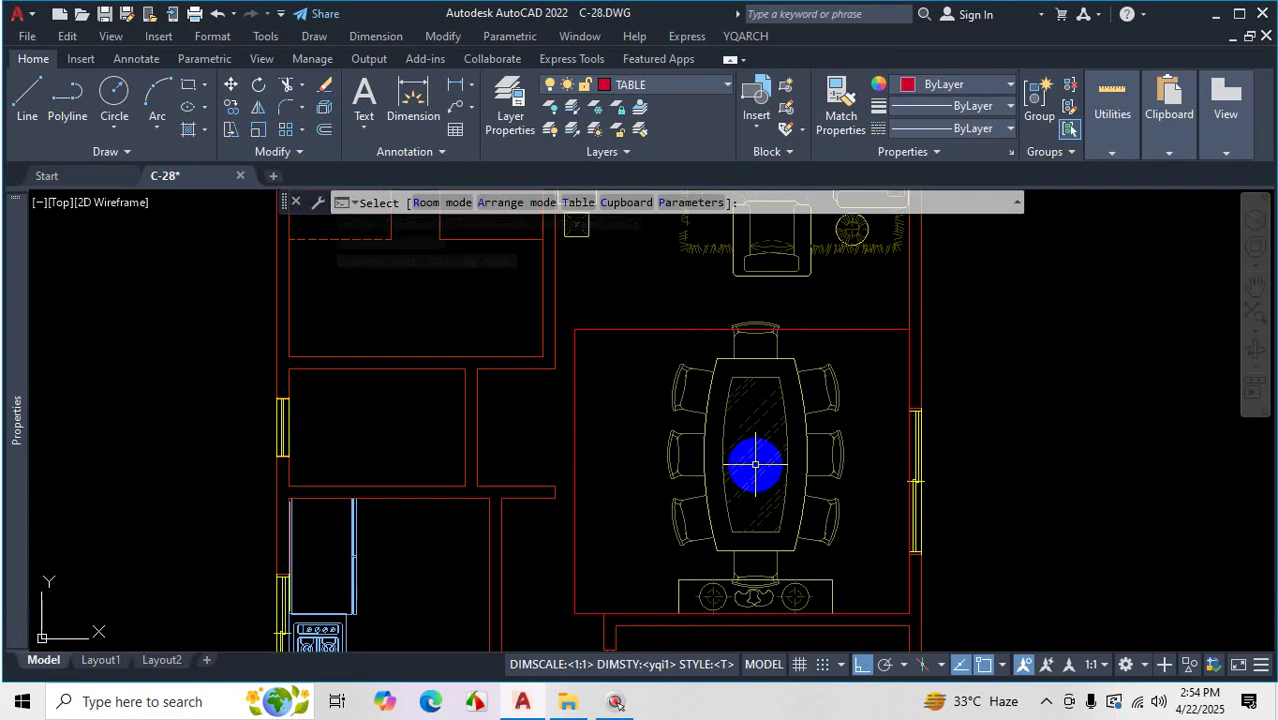
pyautogui.hotkey('ctrl', '1')
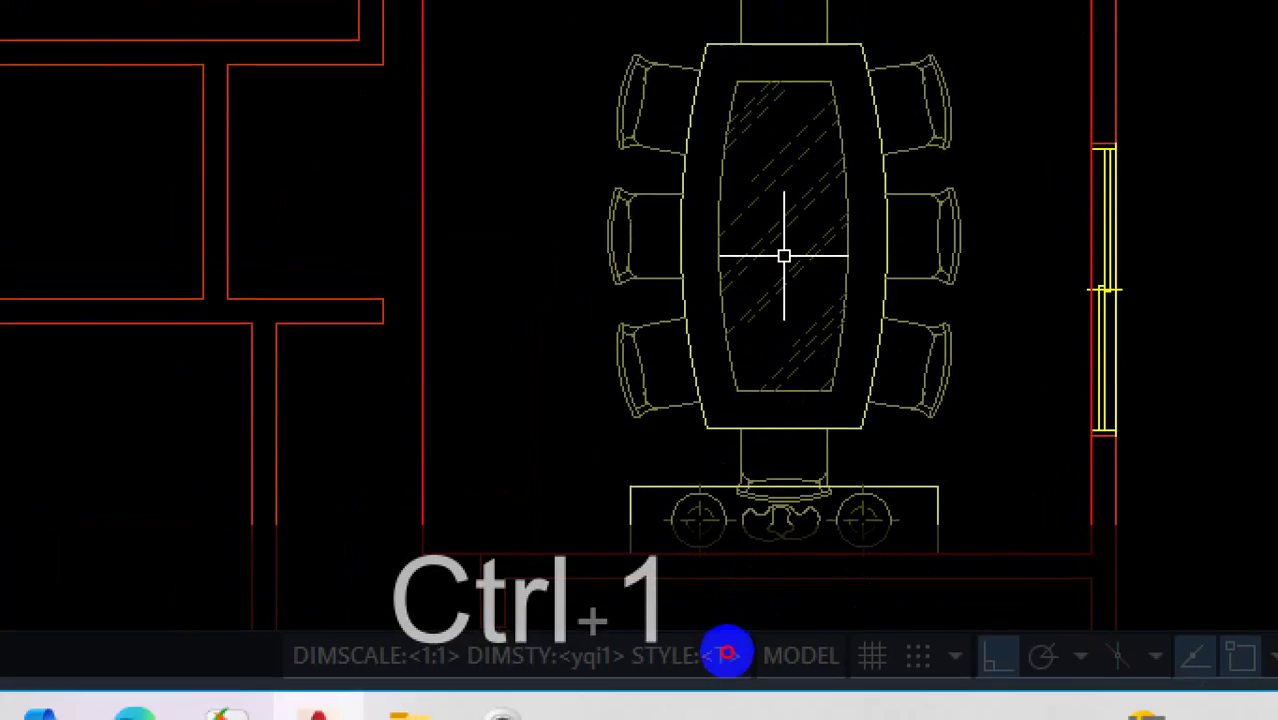
pyautogui.moveTo(657, 455)
pyautogui.mouseDown()
pyautogui.moveTo(842, 605)
pyautogui.moveTo(810, 422)
pyautogui.mouseUp()
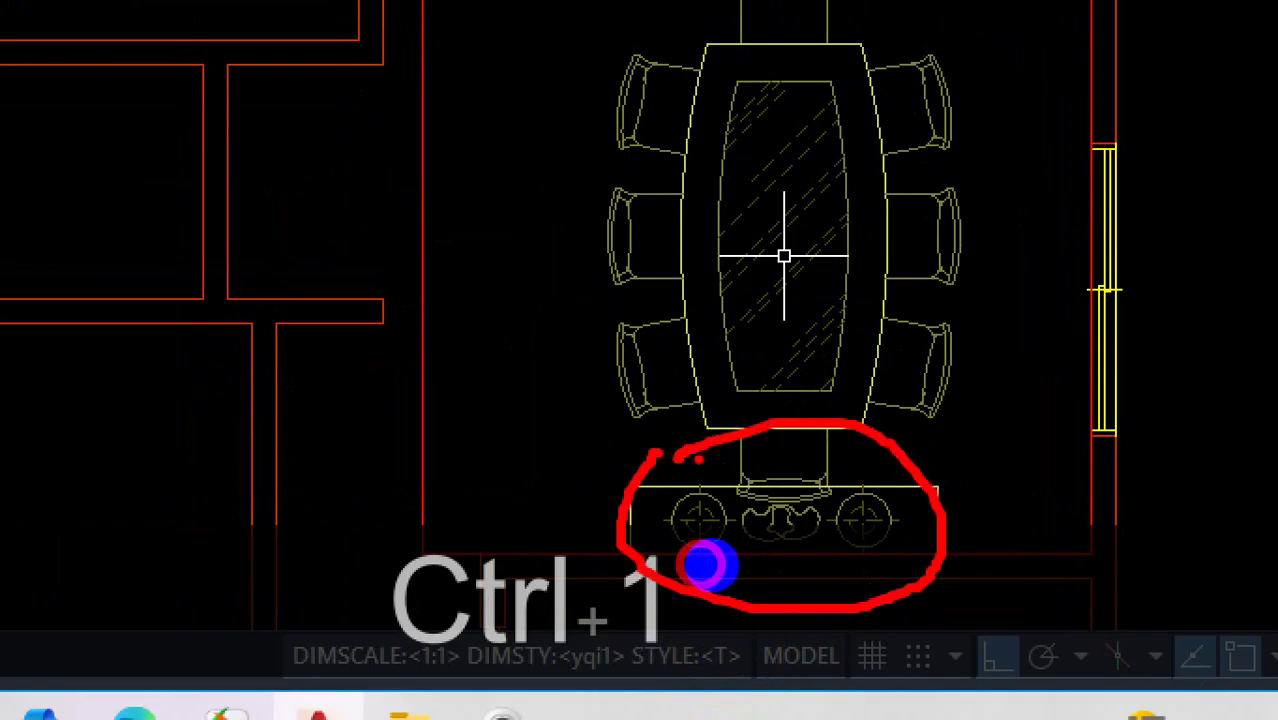
pyautogui.press('Escape')
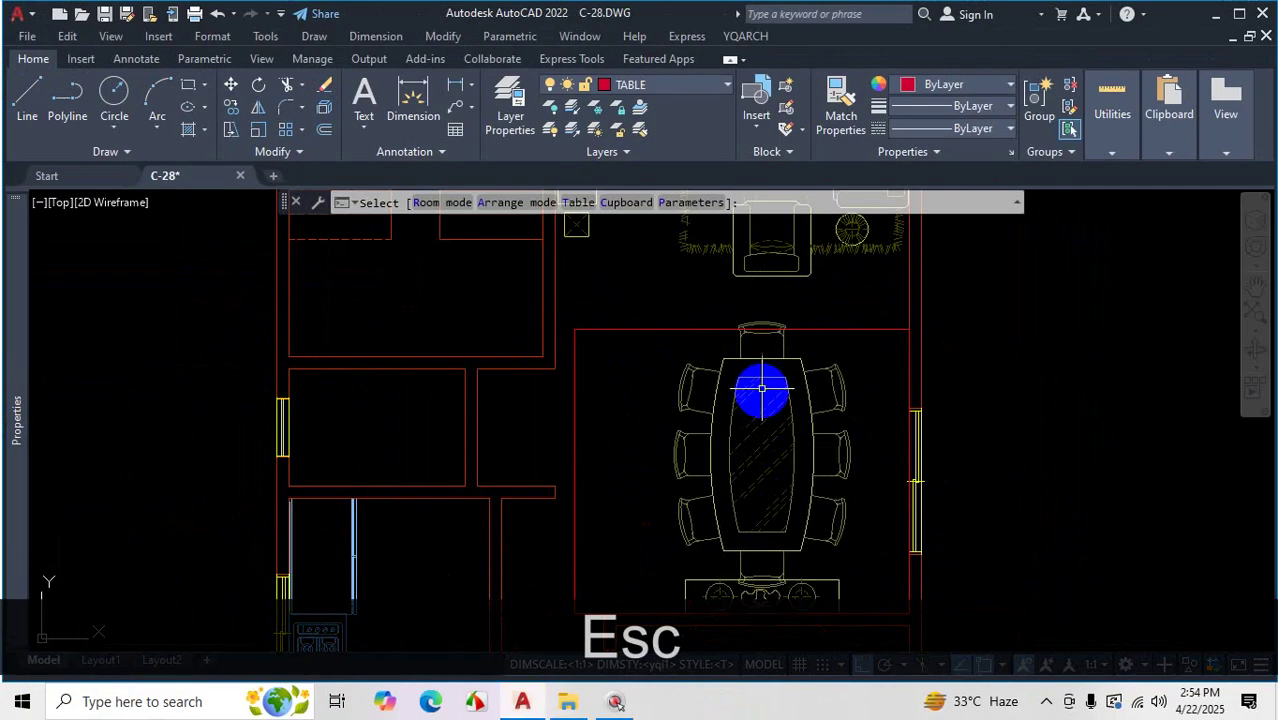
# Choose the cupboard with two round ornaments and place the dining set with the table vertical and the cupboard on the lower wall
pyautogui.press('c')
pyautogui.press('c')
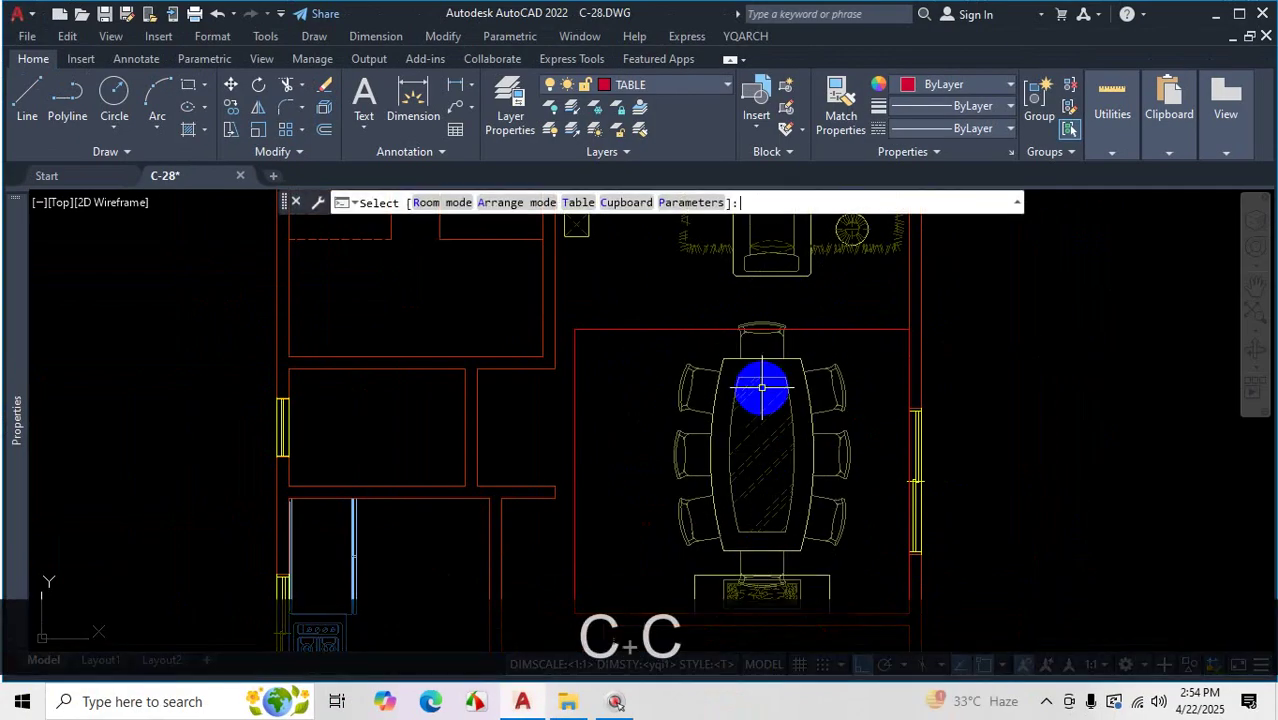
pyautogui.scroll(-2, 762, 407)
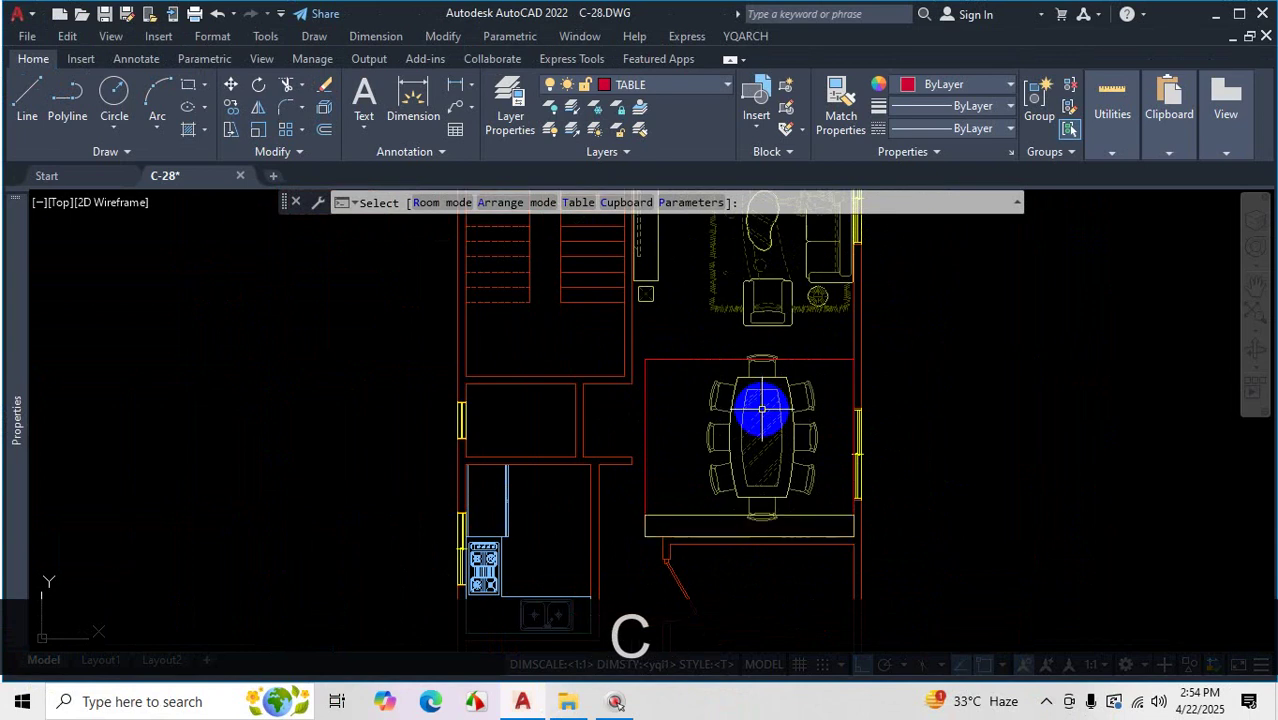
pyautogui.press('c')
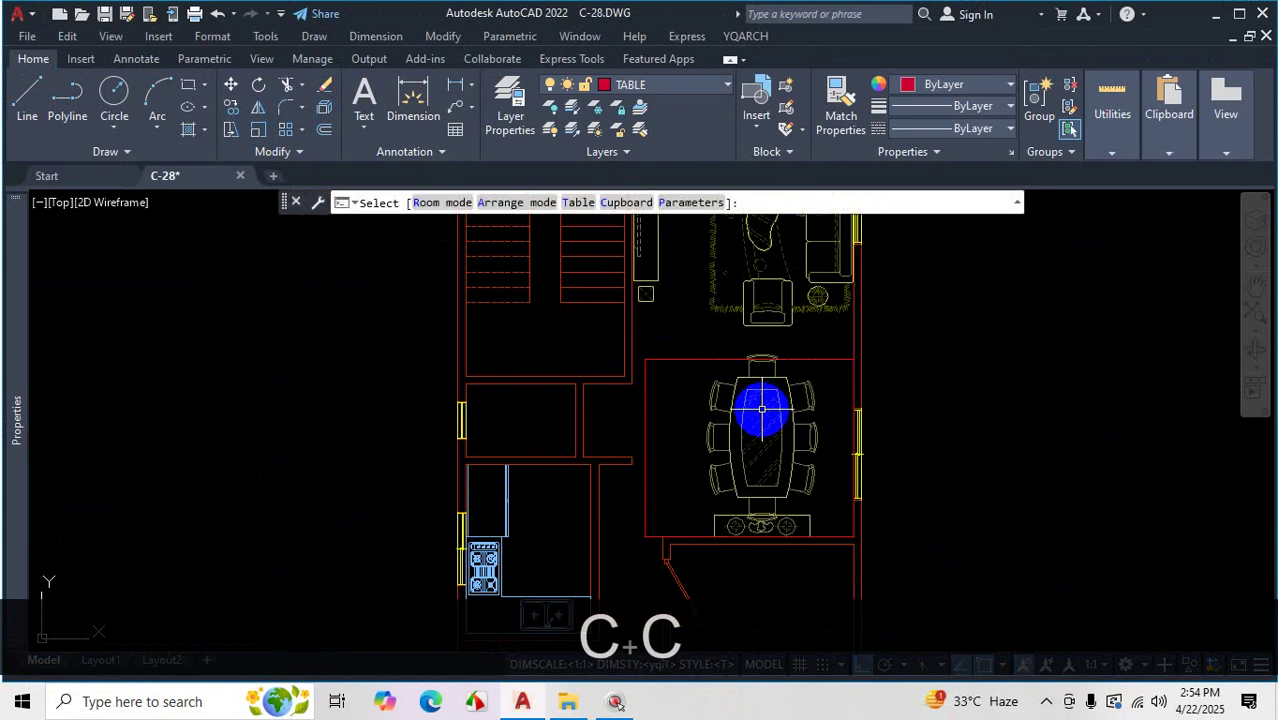
pyautogui.press('c')
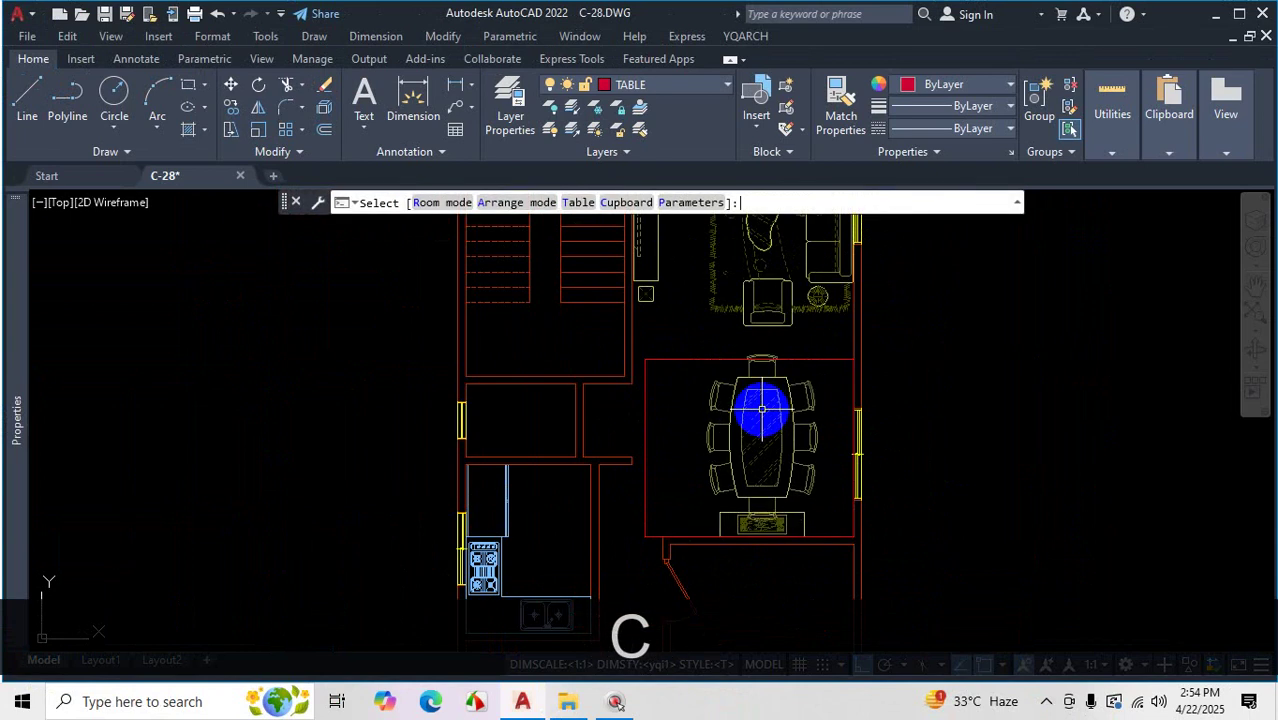
pyautogui.press('c')
pyautogui.press('c')
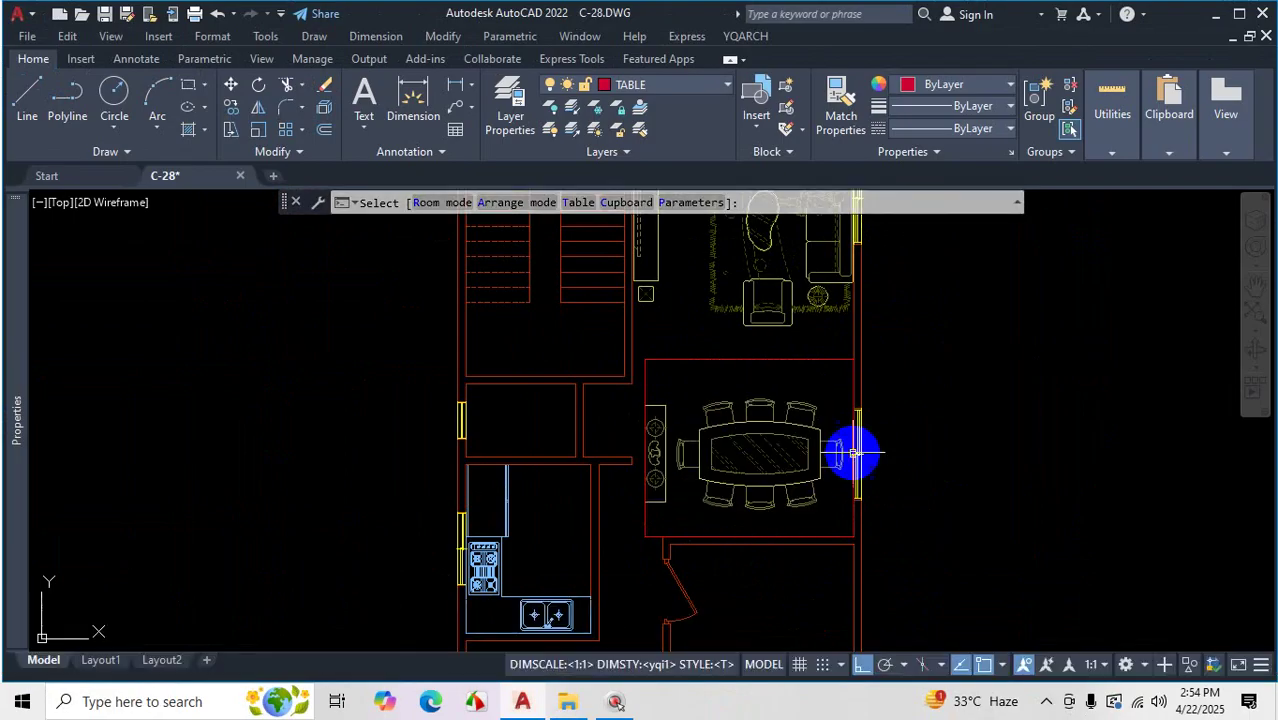
pyautogui.click(842, 467)
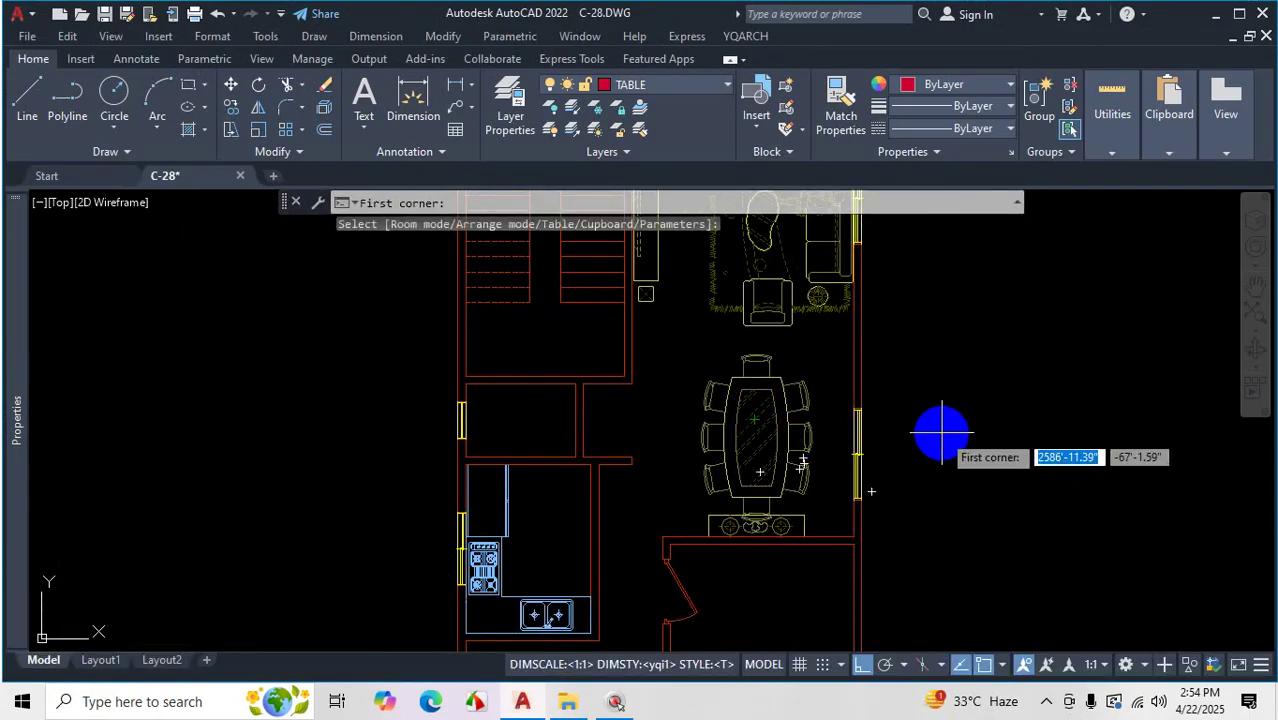
# End furniture placement and move the dining table with its chairs straight up about 9 inches, clear of the cupboard
pyautogui.press('Escape')
pyautogui.scroll(6, 760, 515)
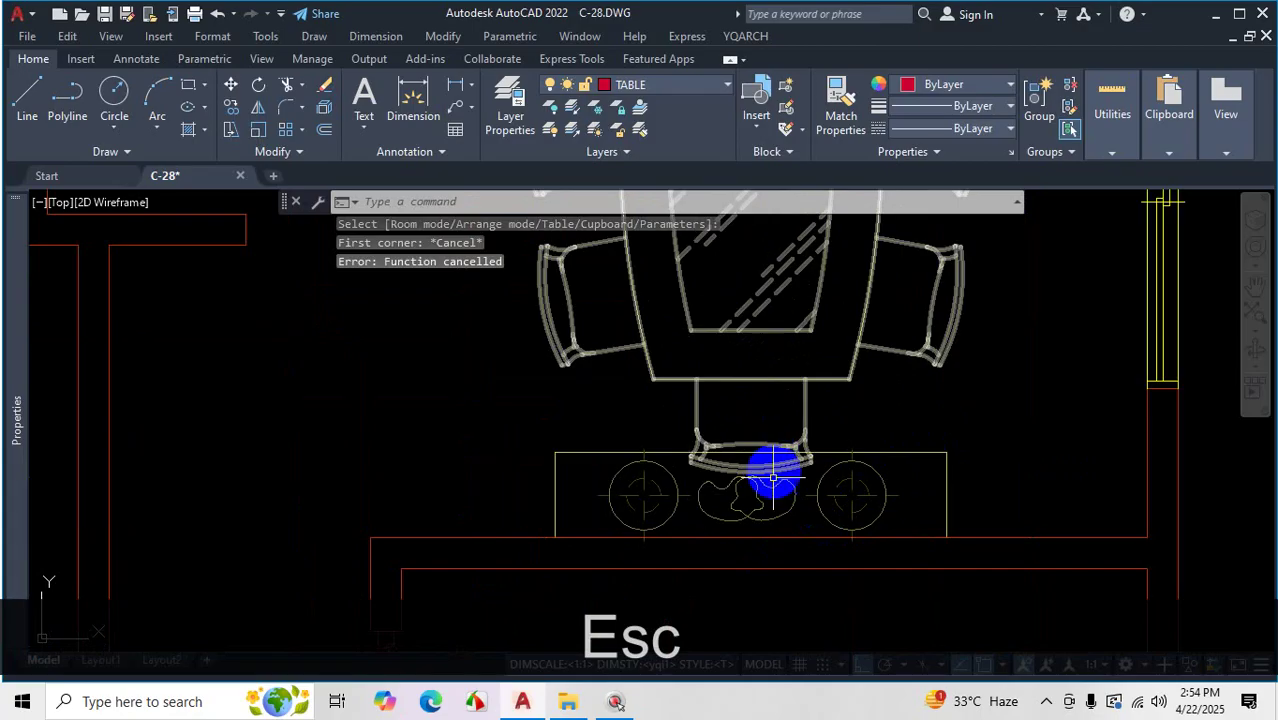
pyautogui.scroll(-5, 790, 450)
pyautogui.click(820, 342)
pyautogui.click(745, 370)
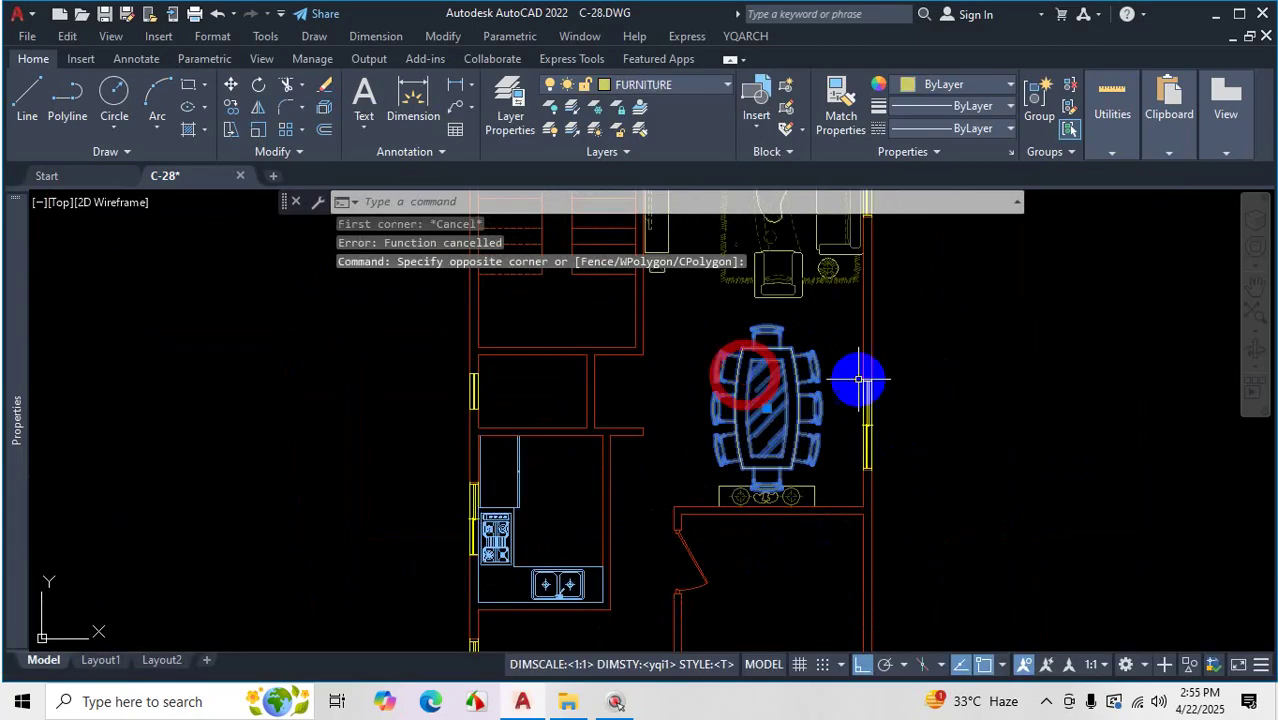
pyautogui.write('m')
pyautogui.press('space')
pyautogui.click(907, 390)
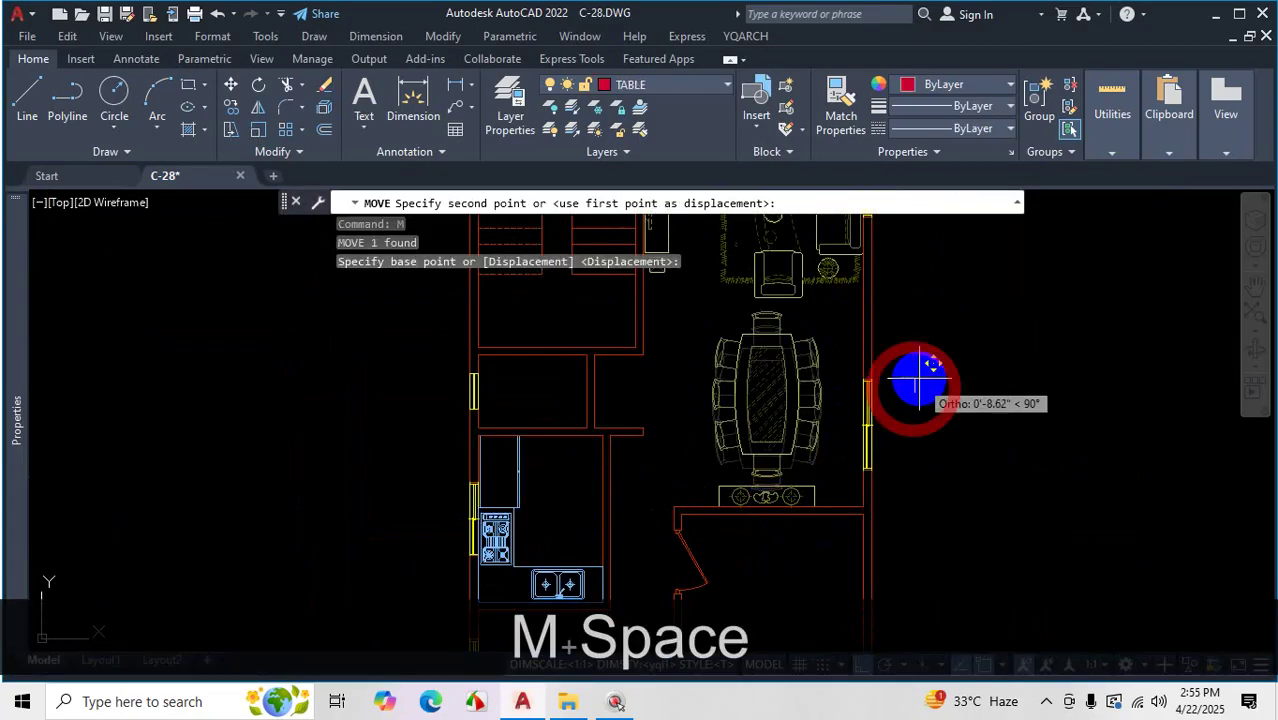
pyautogui.click(919, 378)
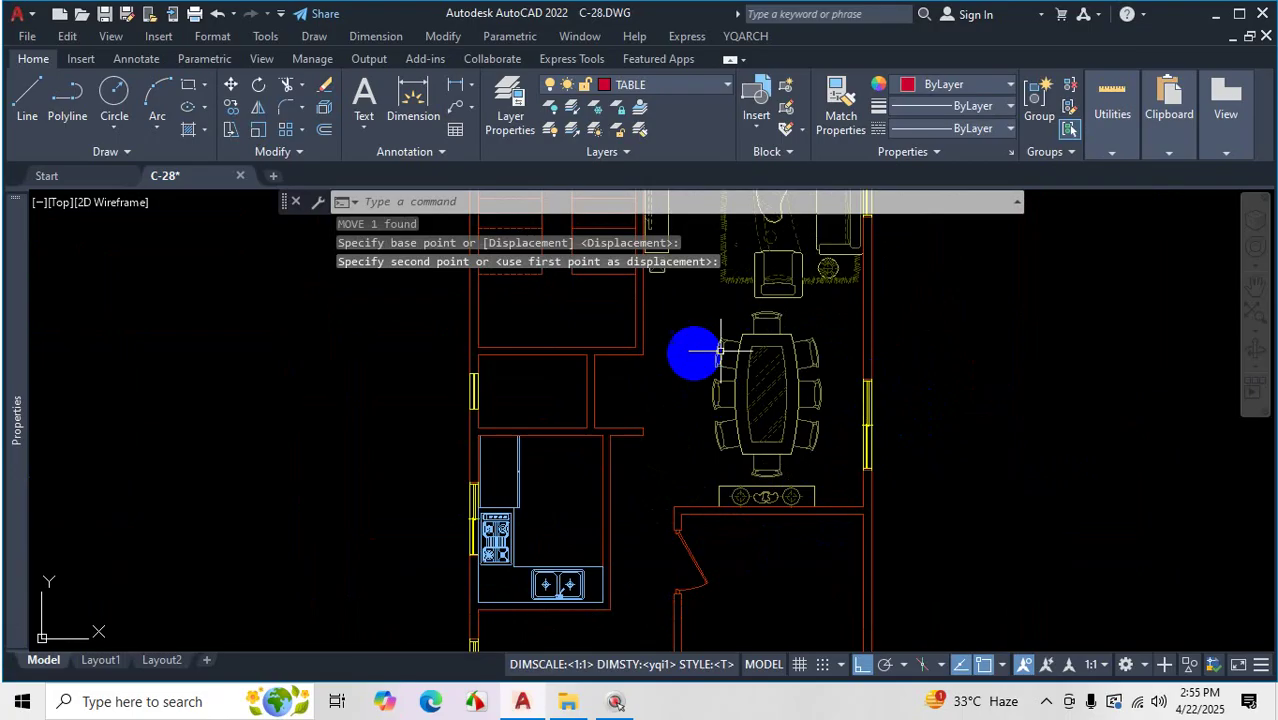
# Rotate the dining table and chairs a quarter turn about the table's centre so the table lies horizontally
pyautogui.click(803, 424)
pyautogui.write('ro')
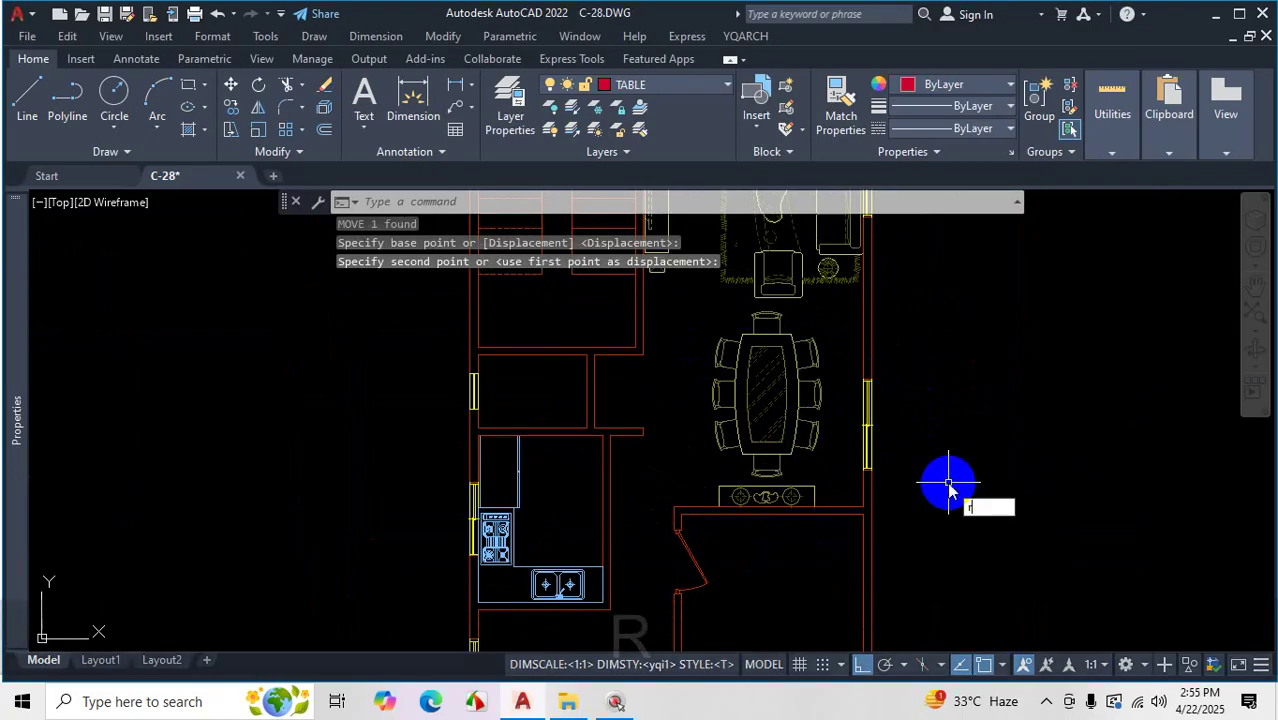
pyautogui.press('Return')
pyautogui.click(753, 380)
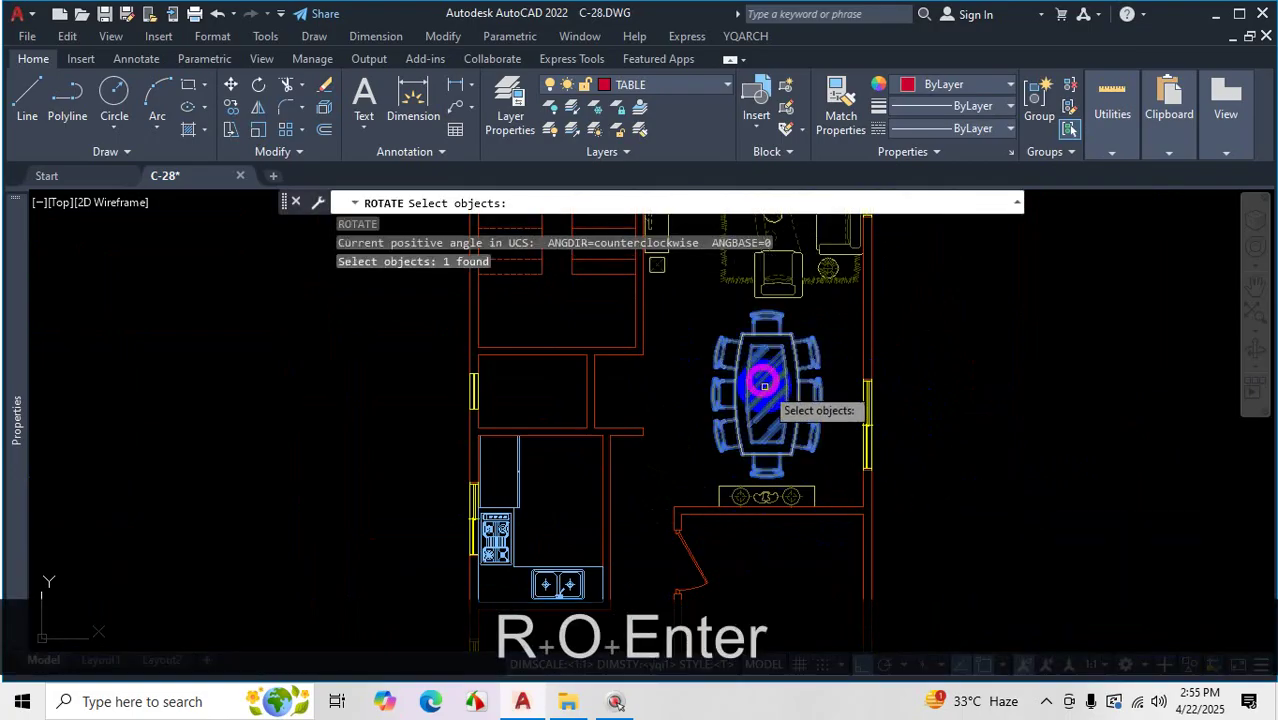
pyautogui.press('space')
pyautogui.click(763, 393)
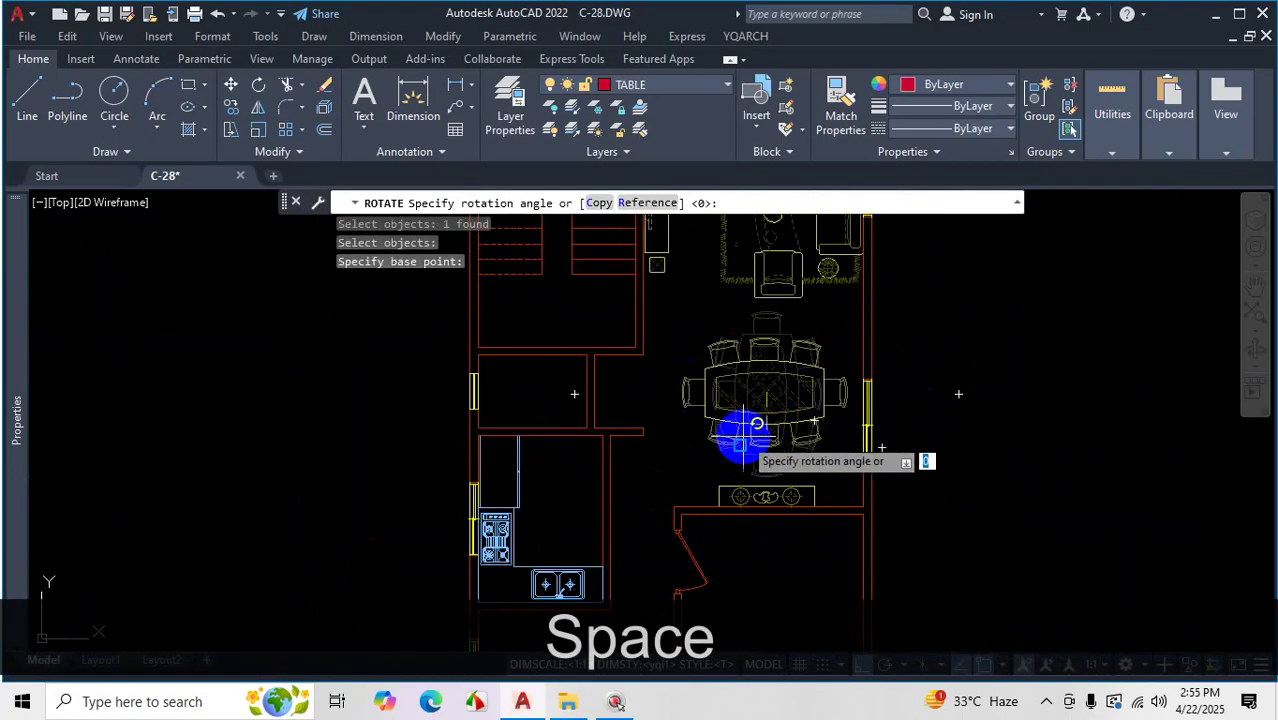
pyautogui.click(779, 595)
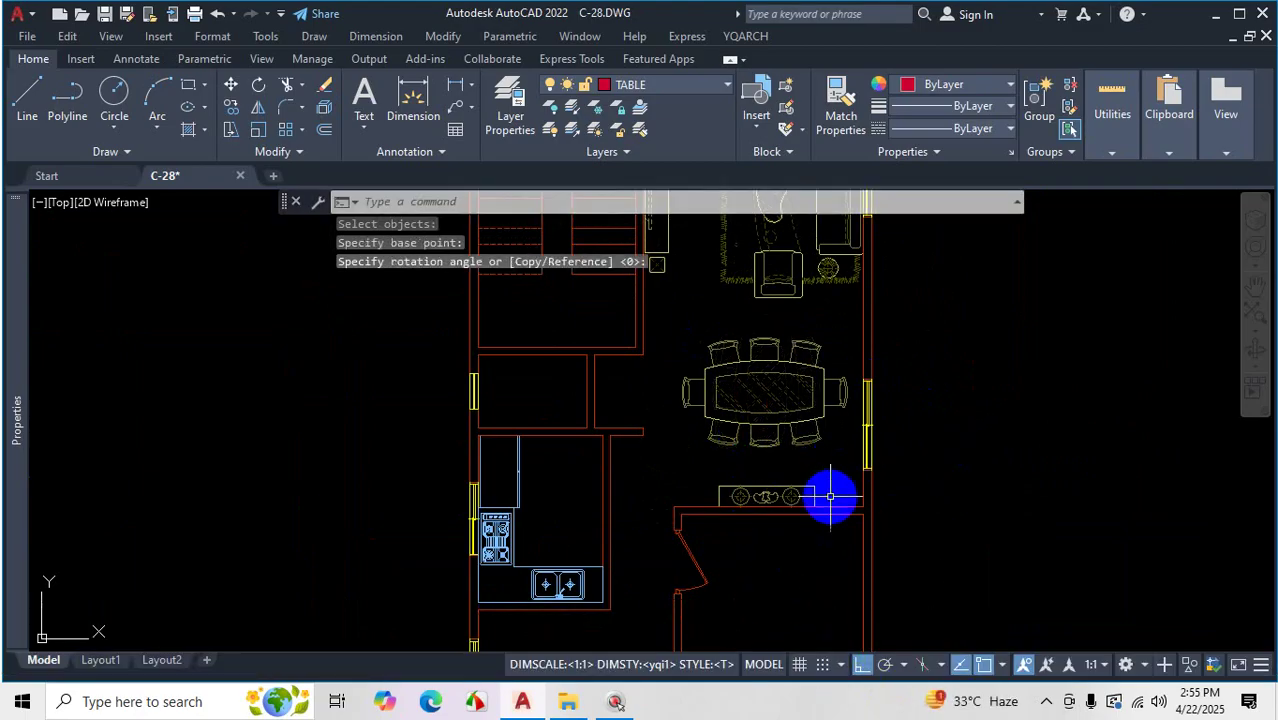
# Delete the TV cabinet on the right wall of the lower-left bedroom
pyautogui.scroll(-4, 830, 496)
pyautogui.scroll(5, 828, 586)
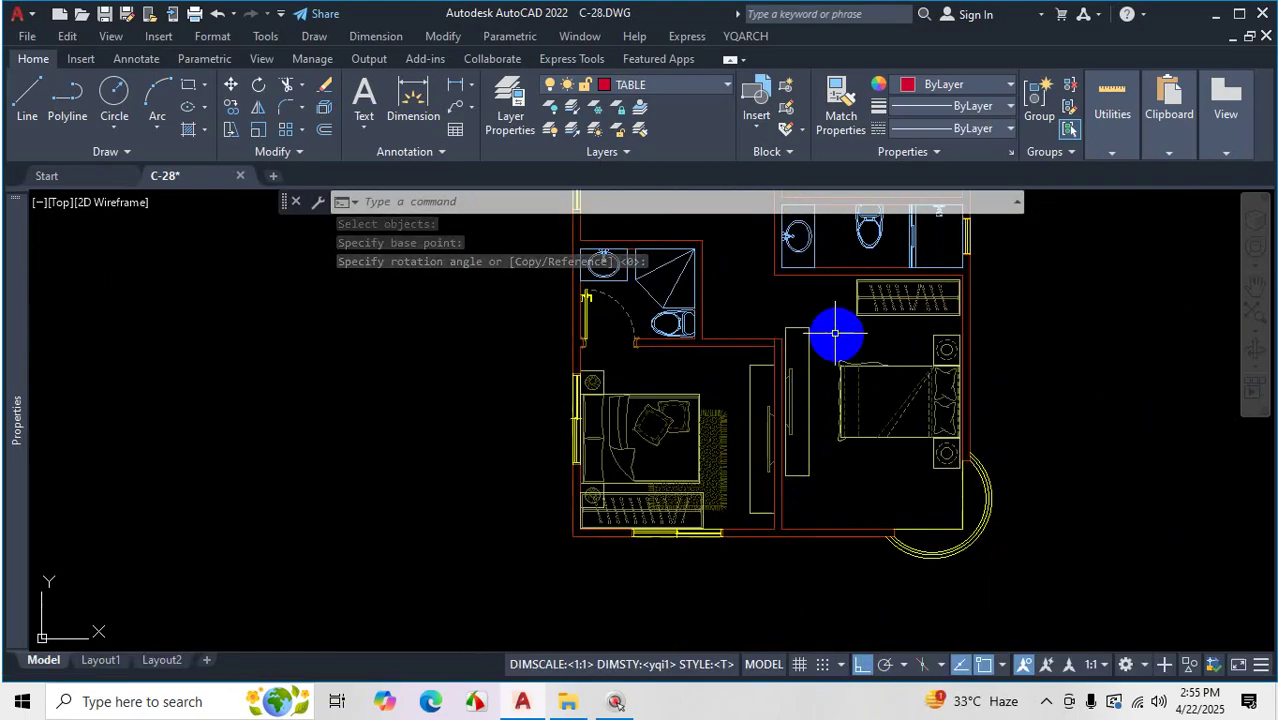
pyautogui.scroll(2, 835, 333)
pyautogui.click(717, 376)
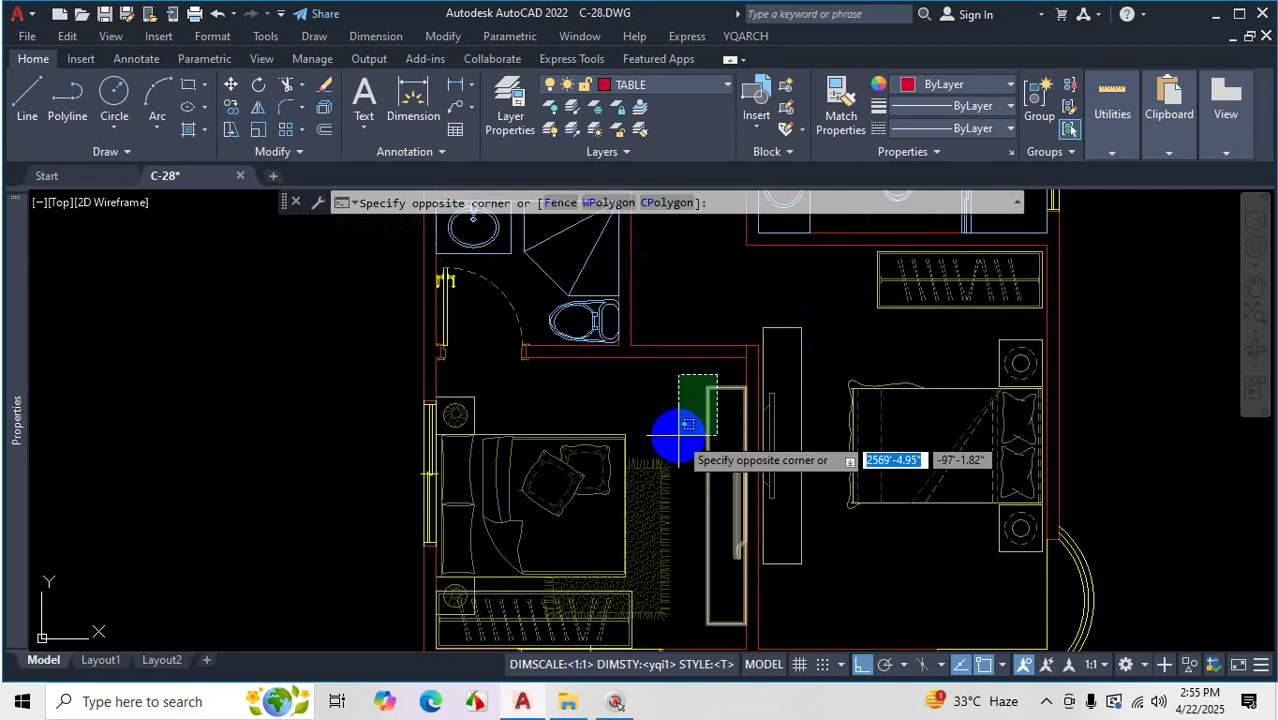
pyautogui.click(684, 430)
pyautogui.press('Delete')
pyautogui.scroll(-2, 775, 393)
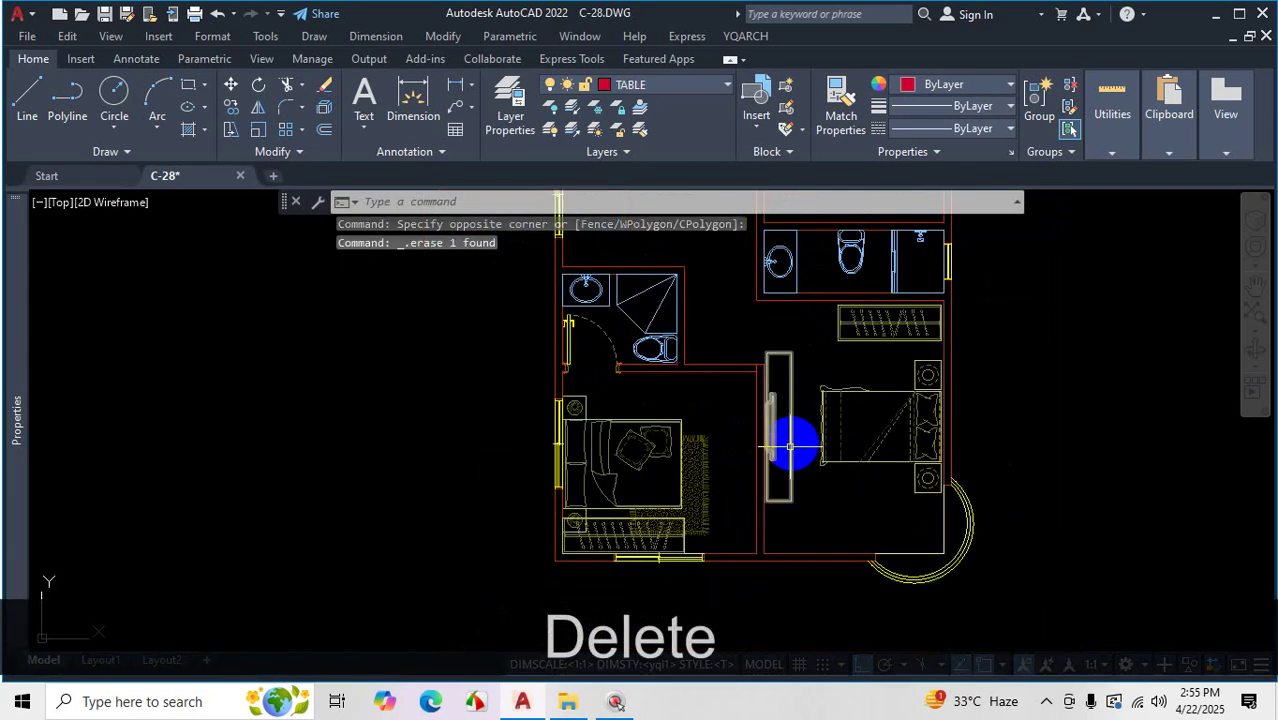
# Move the TV cabinet in the lower-right bedroom straight down along its wall by about 1'-7"
pyautogui.scroll(2, 802, 329)
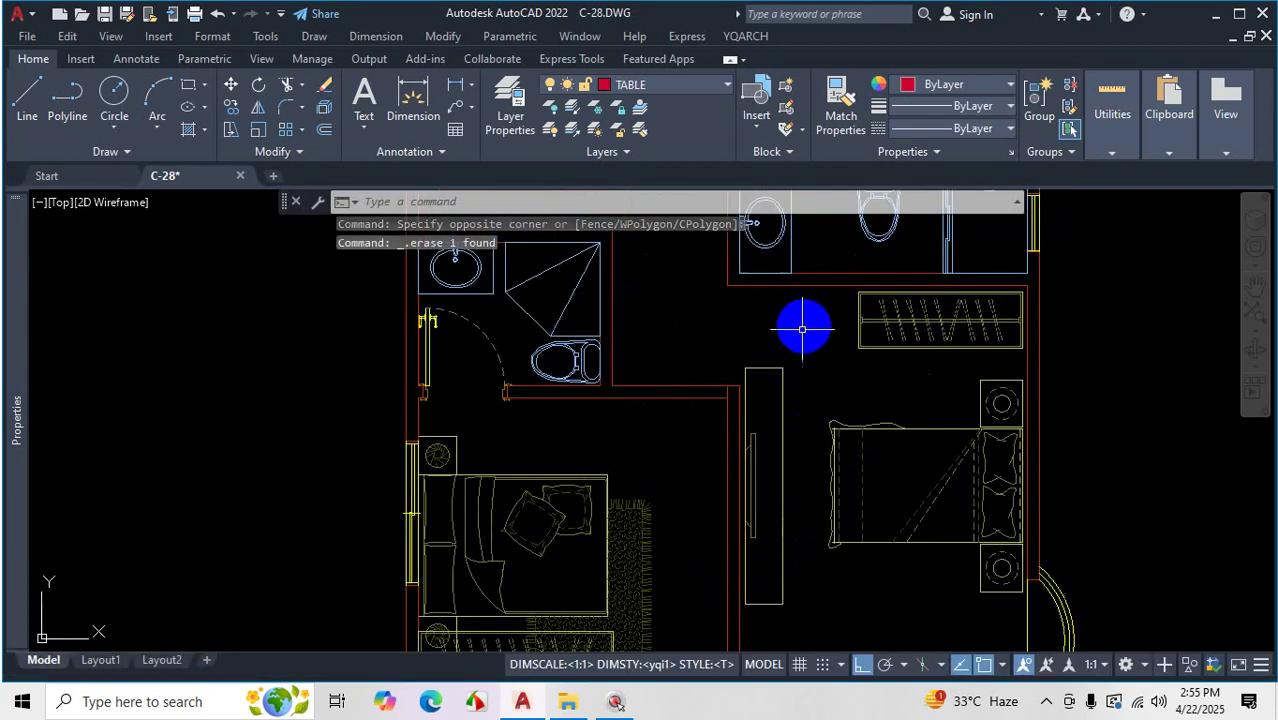
pyautogui.click(804, 350)
pyautogui.click(740, 378)
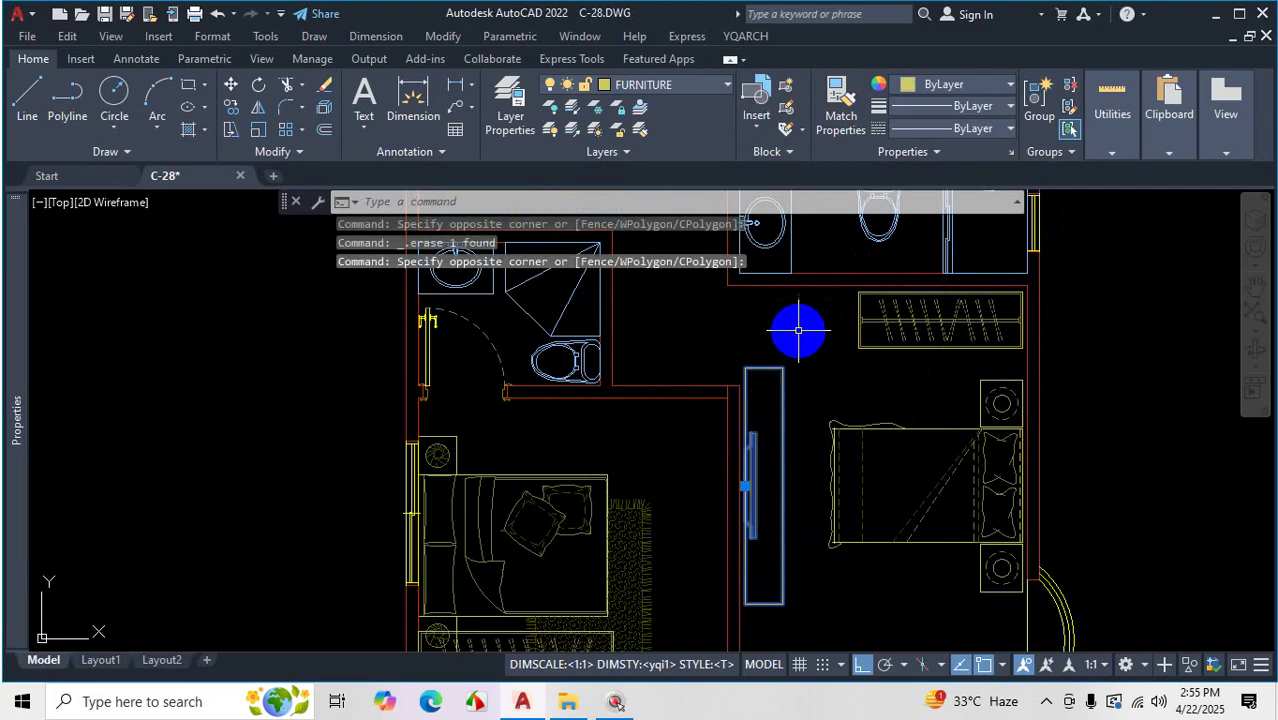
pyautogui.write('m')
pyautogui.press('space')
pyautogui.click(810, 345)
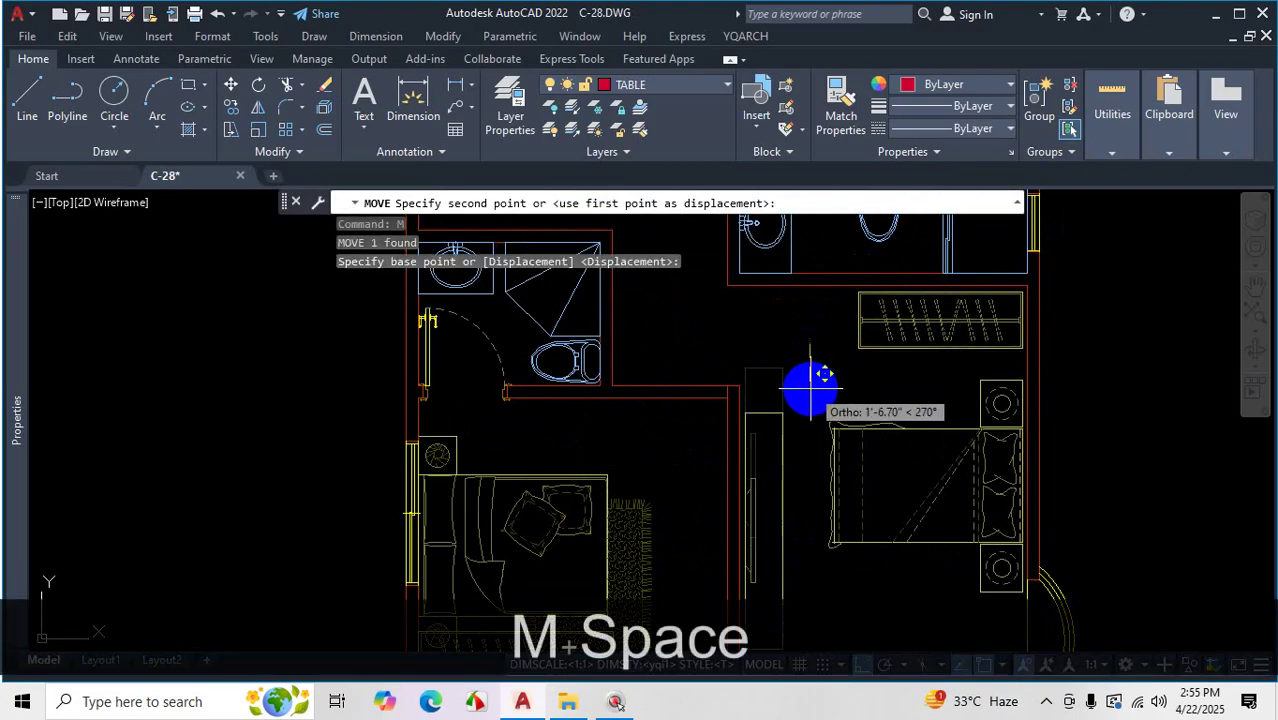
pyautogui.click(810, 388)
# Move the bed with its two nightstands in the lower-right bedroom straight down, away from the wardrobe
pyautogui.scroll(-2, 825, 420)
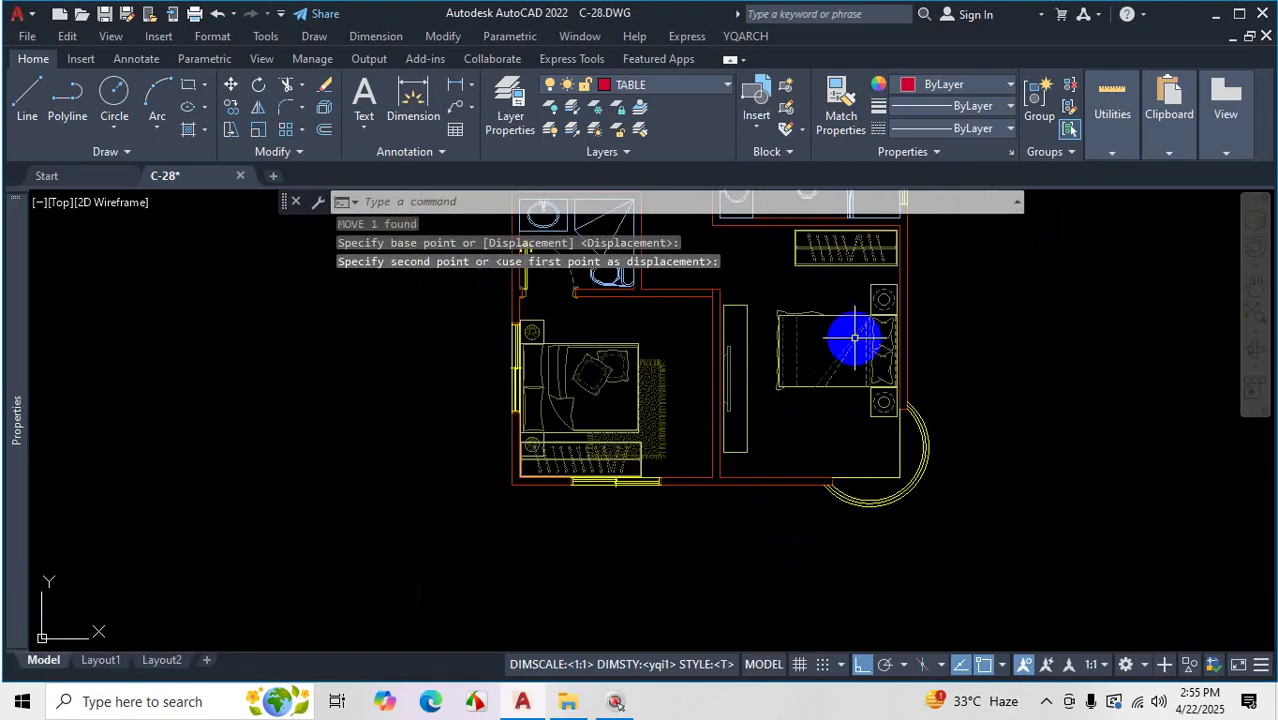
pyautogui.click(853, 428)
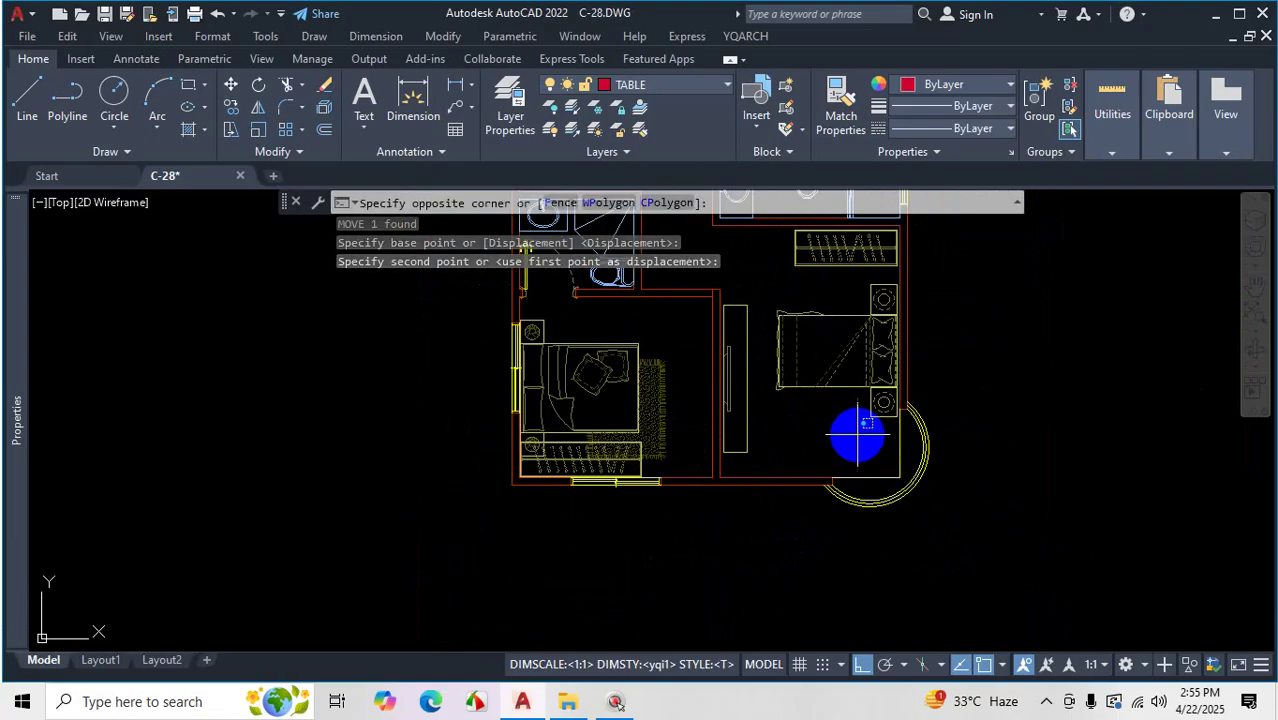
pyautogui.click(820, 352)
pyautogui.write('m')
pyautogui.press('space')
pyautogui.click(960, 322)
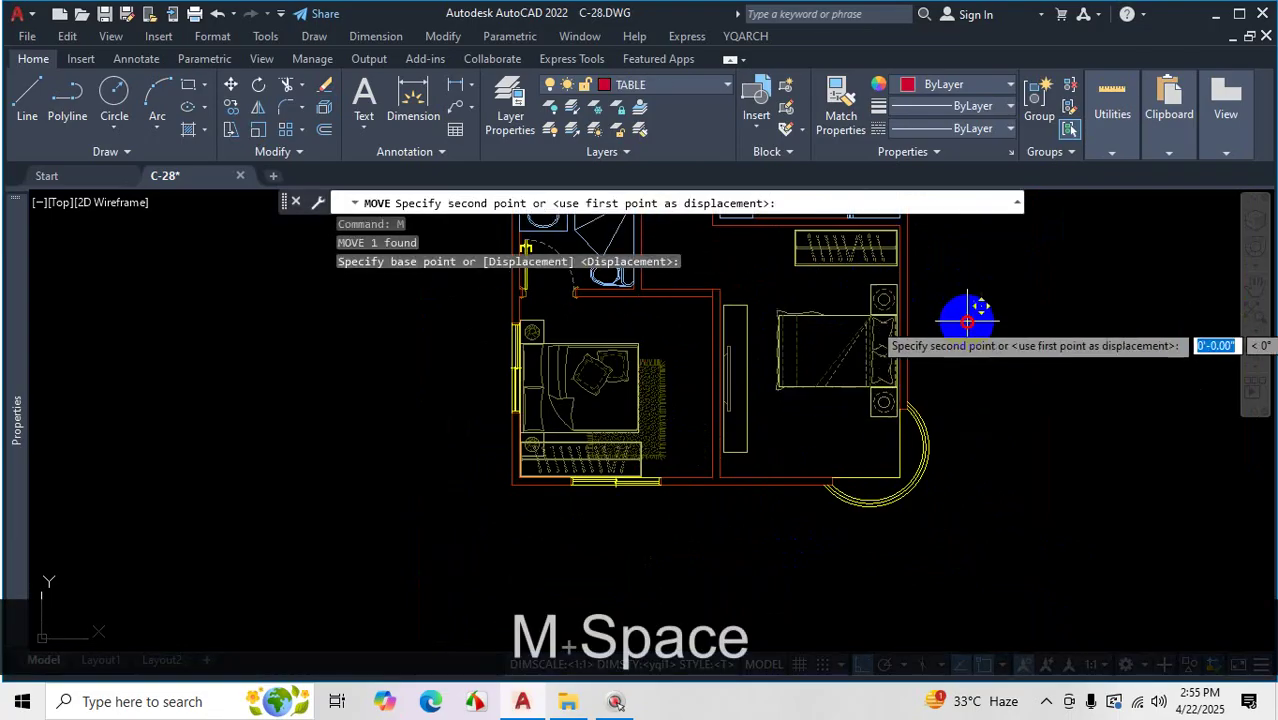
pyautogui.scroll(-2, 950, 334)
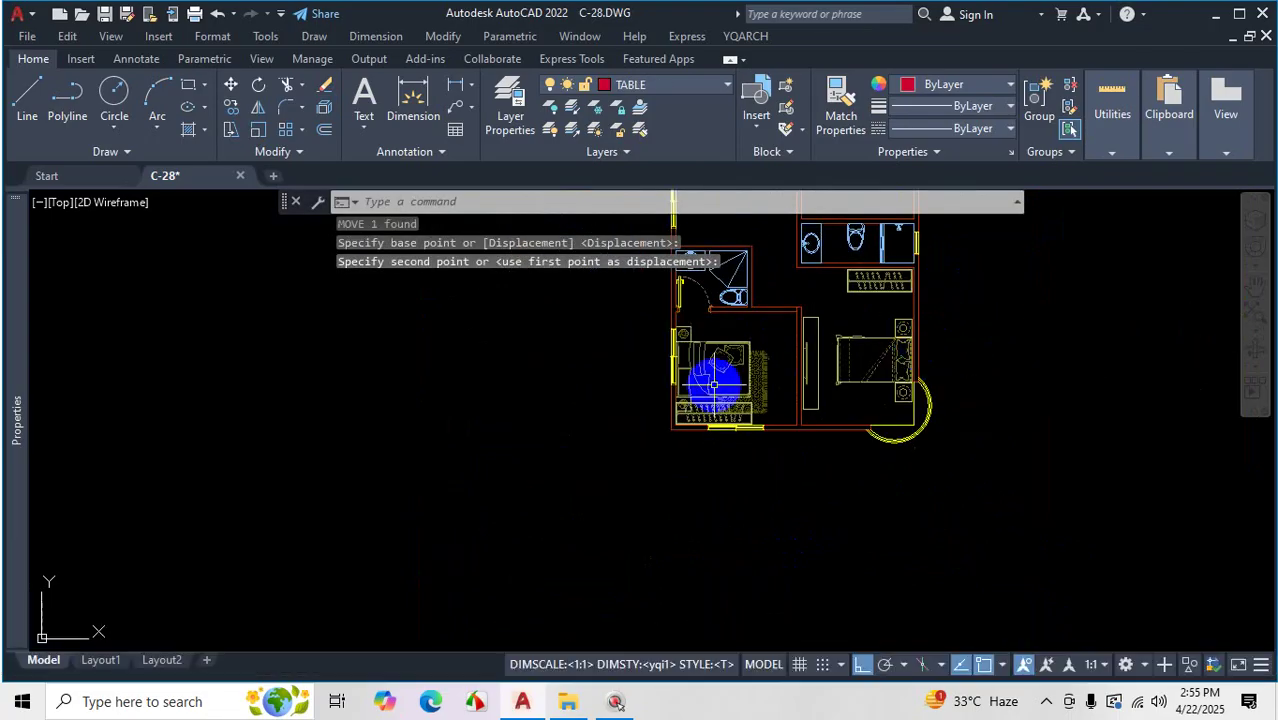
# Delete the wardrobe overlapping the bed along the lower wall of the left bedroom
pyautogui.scroll(6, 707, 371)
pyautogui.click(810, 448)
pyautogui.click(662, 460)
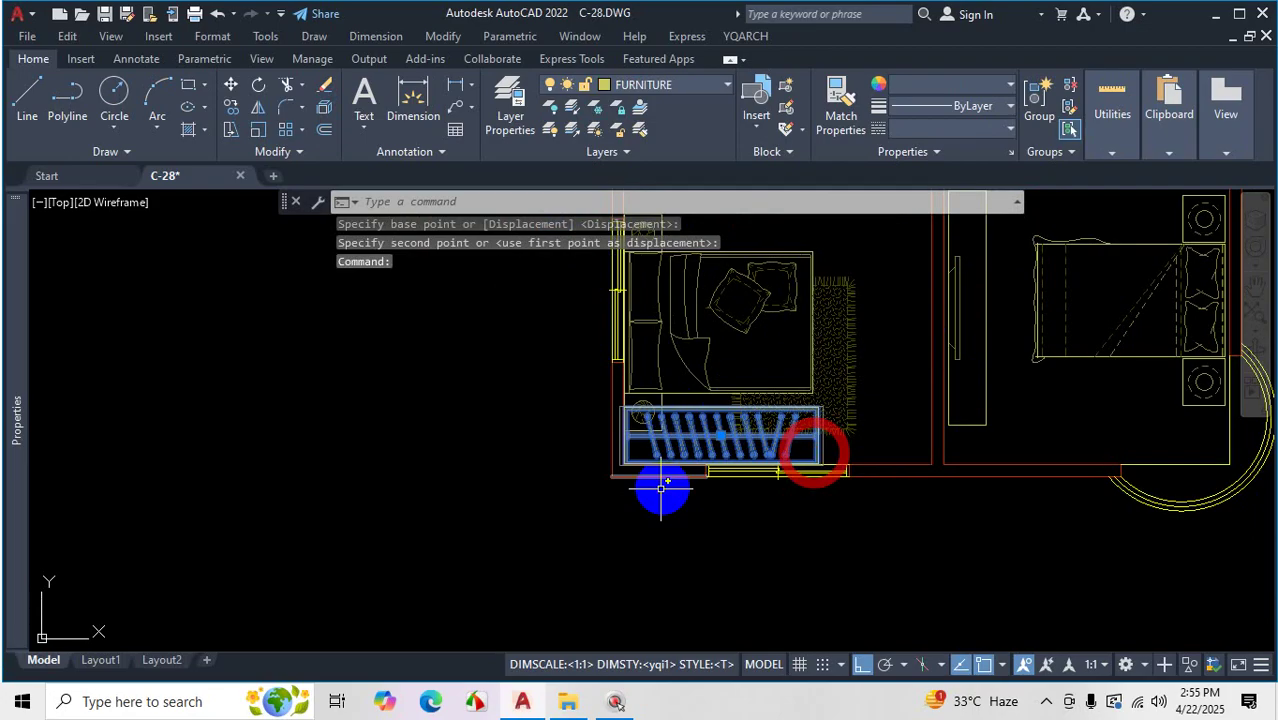
pyautogui.press('Delete')
pyautogui.scroll(-3, 712, 547)
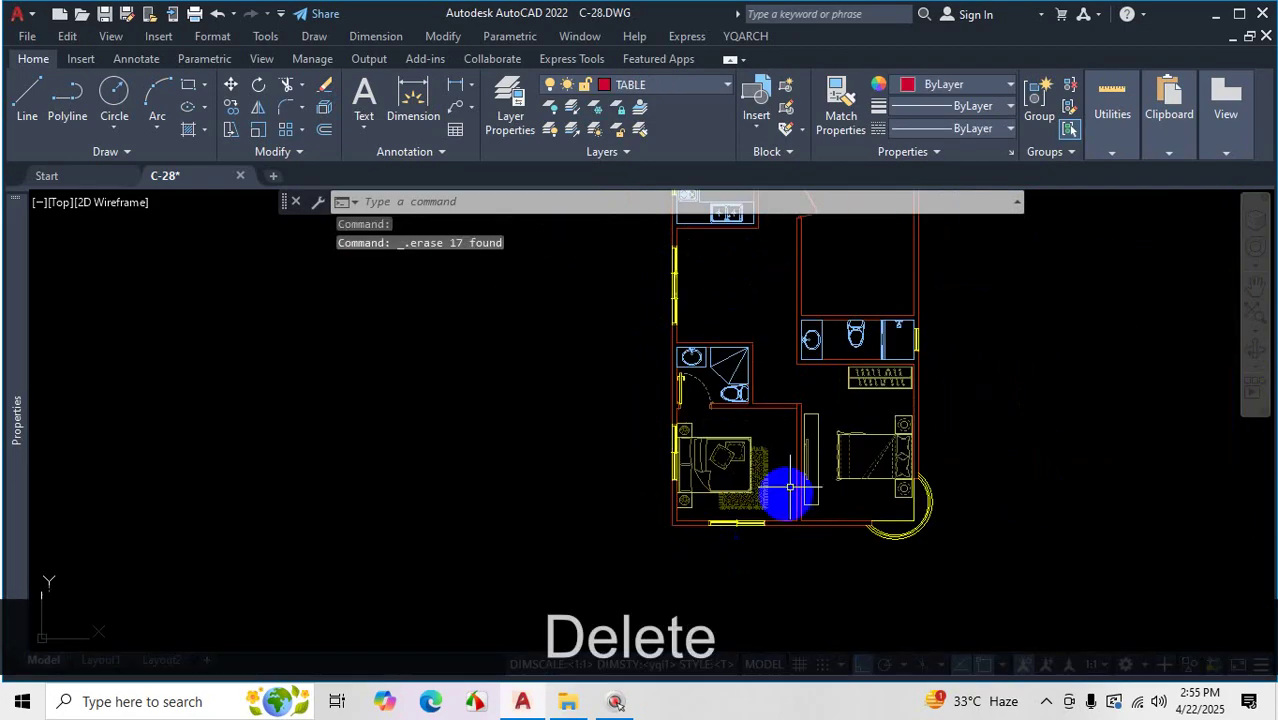
# Move the left bedroom's bed, nightstands and rug straight down so the lower nightstand sits near the bottom wall
pyautogui.moveTo(789, 427); pyautogui.dragTo(707, 451)
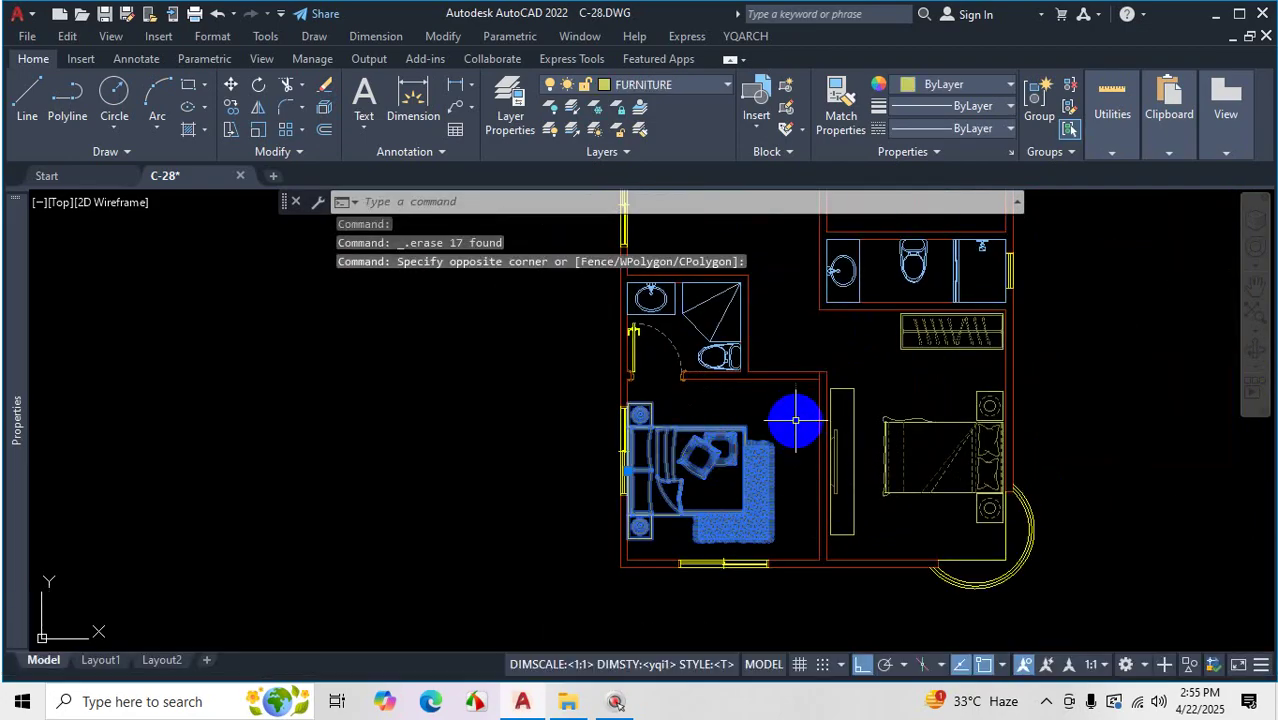
pyautogui.write('m')
pyautogui.press('space')
pyautogui.scroll(2, 786, 454)
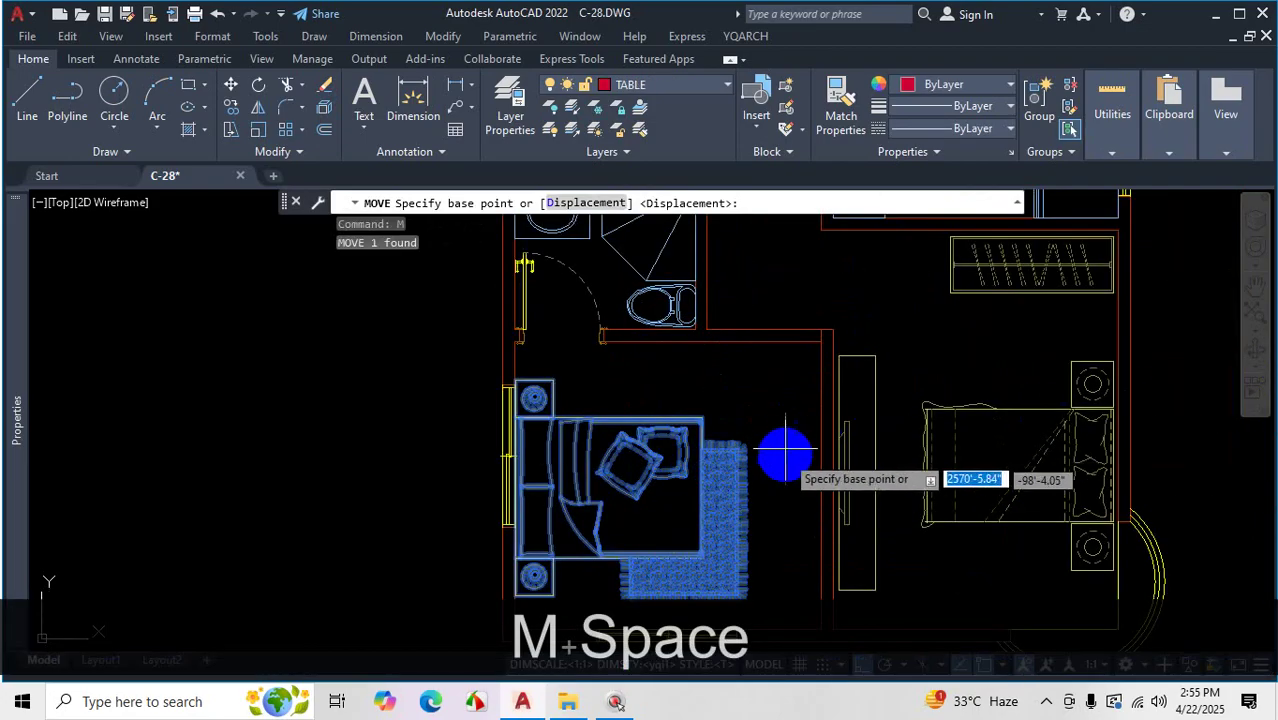
pyautogui.click(768, 437)
pyautogui.scroll(-2, 772, 455)
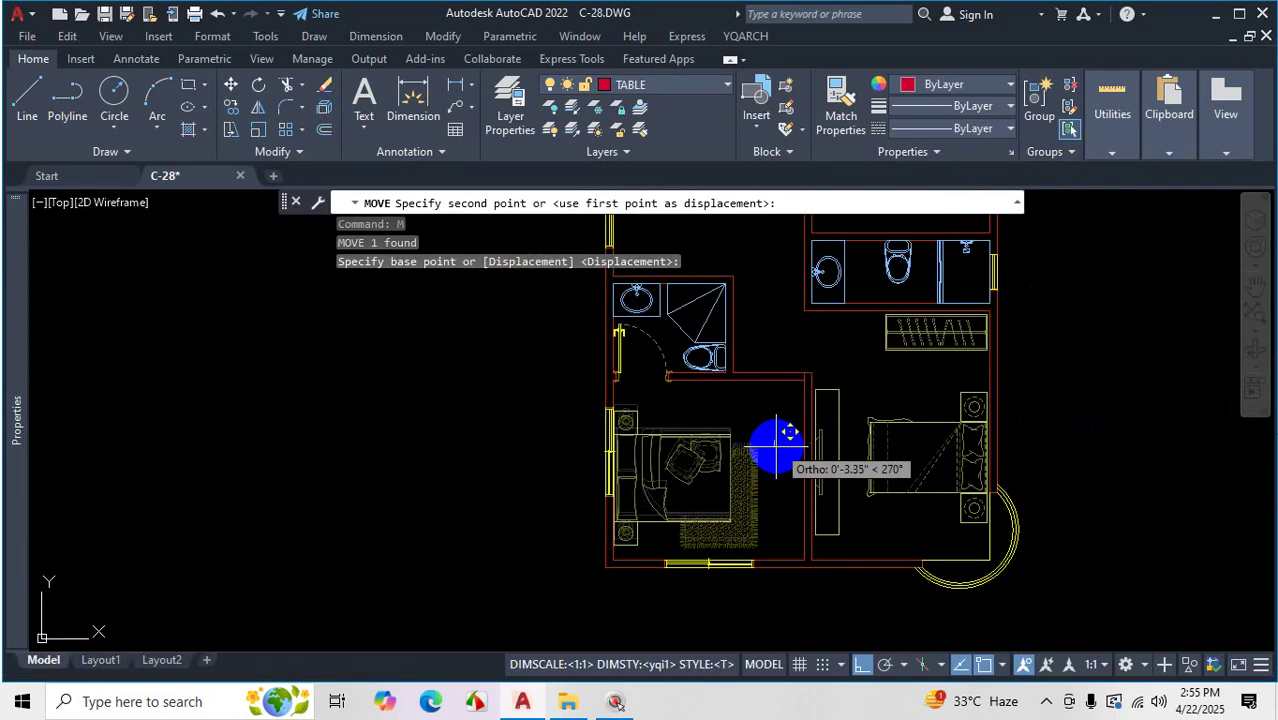
pyautogui.click(776, 455)
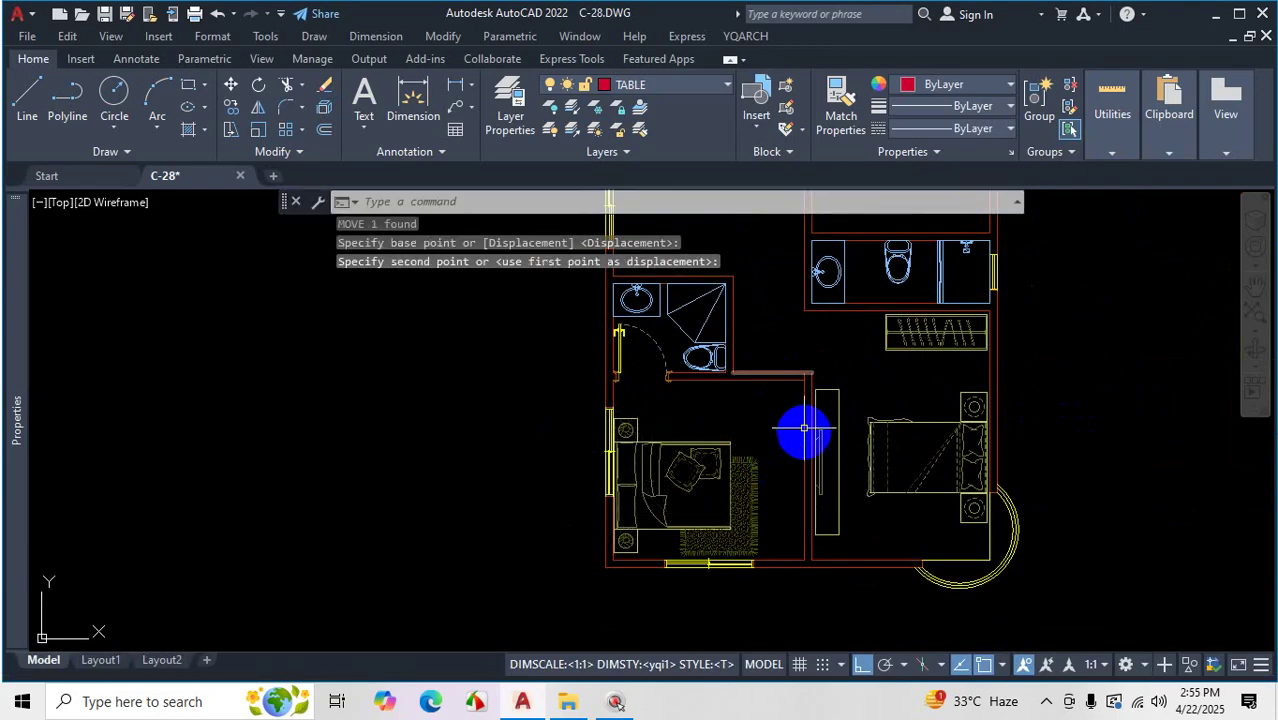
# Move the toilet straight up out of the narrow bathroom into the empty room above
pyautogui.scroll(-2, 883, 539)
pyautogui.scroll(2, 852, 430)
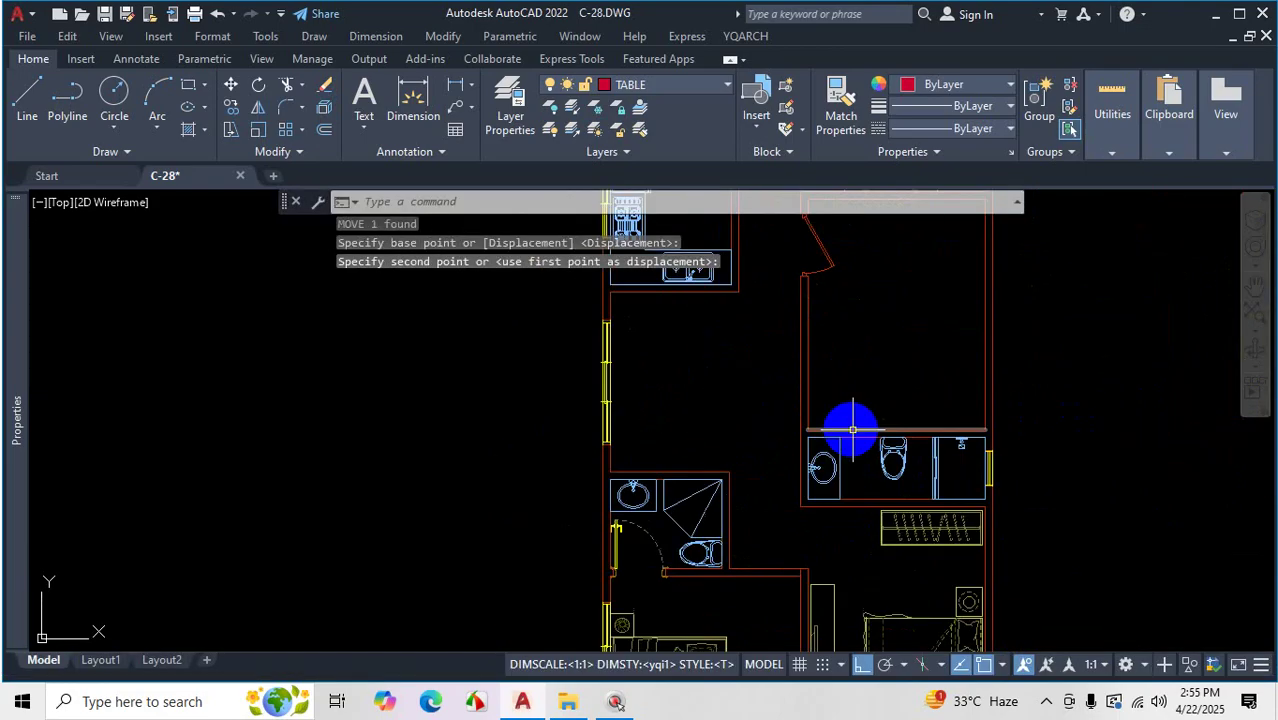
pyautogui.scroll(4, 907, 462)
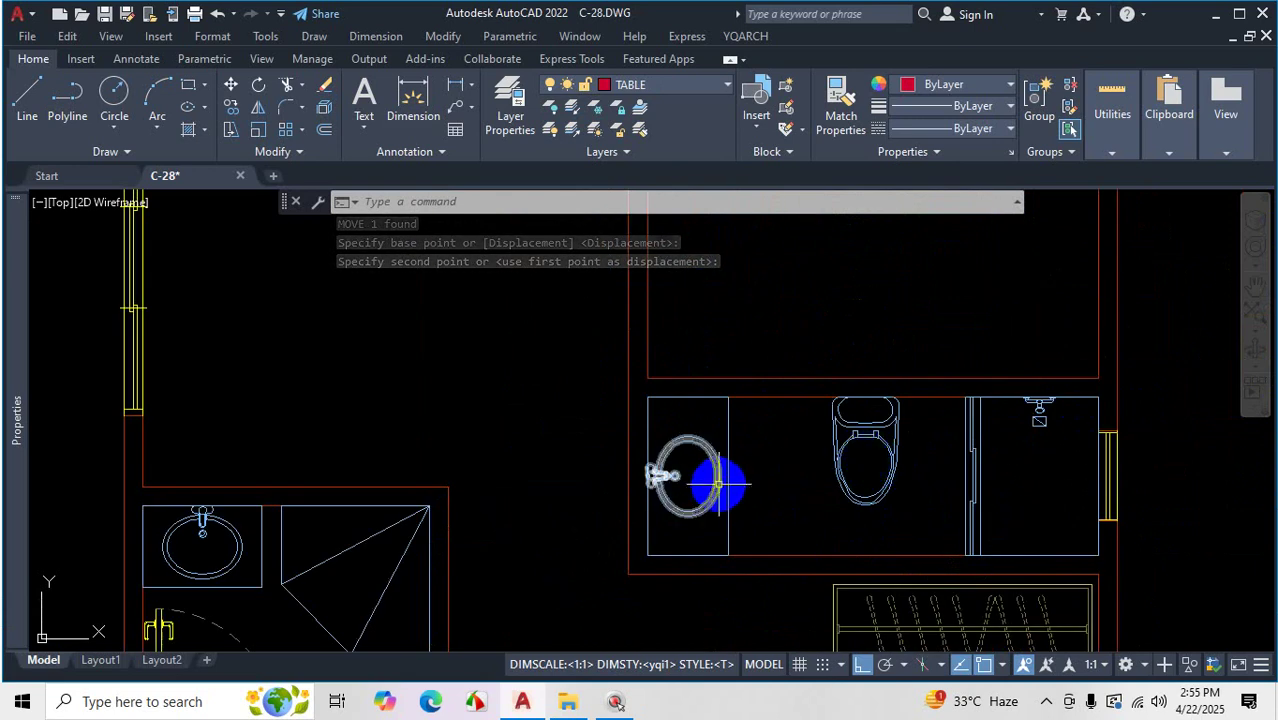
pyautogui.click(921, 441)
pyautogui.click(808, 462)
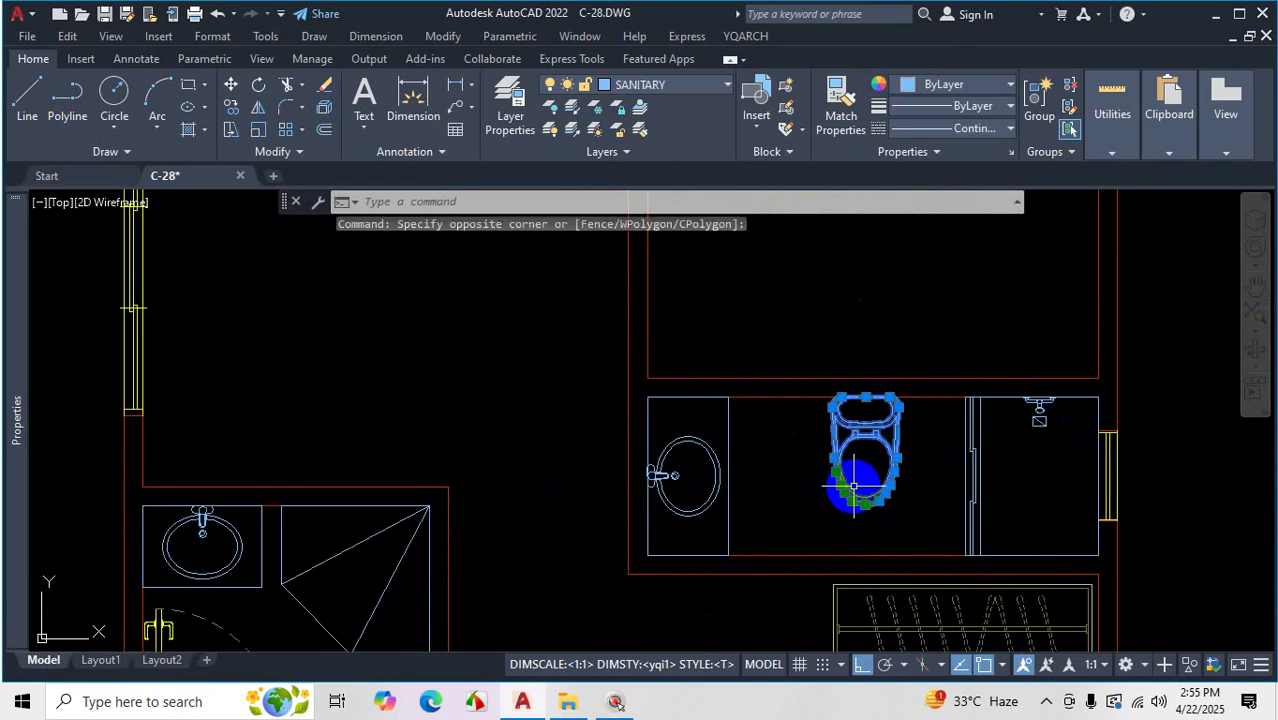
pyautogui.write('m')
pyautogui.press('space')
pyautogui.click(848, 490)
pyautogui.click(790, 309)
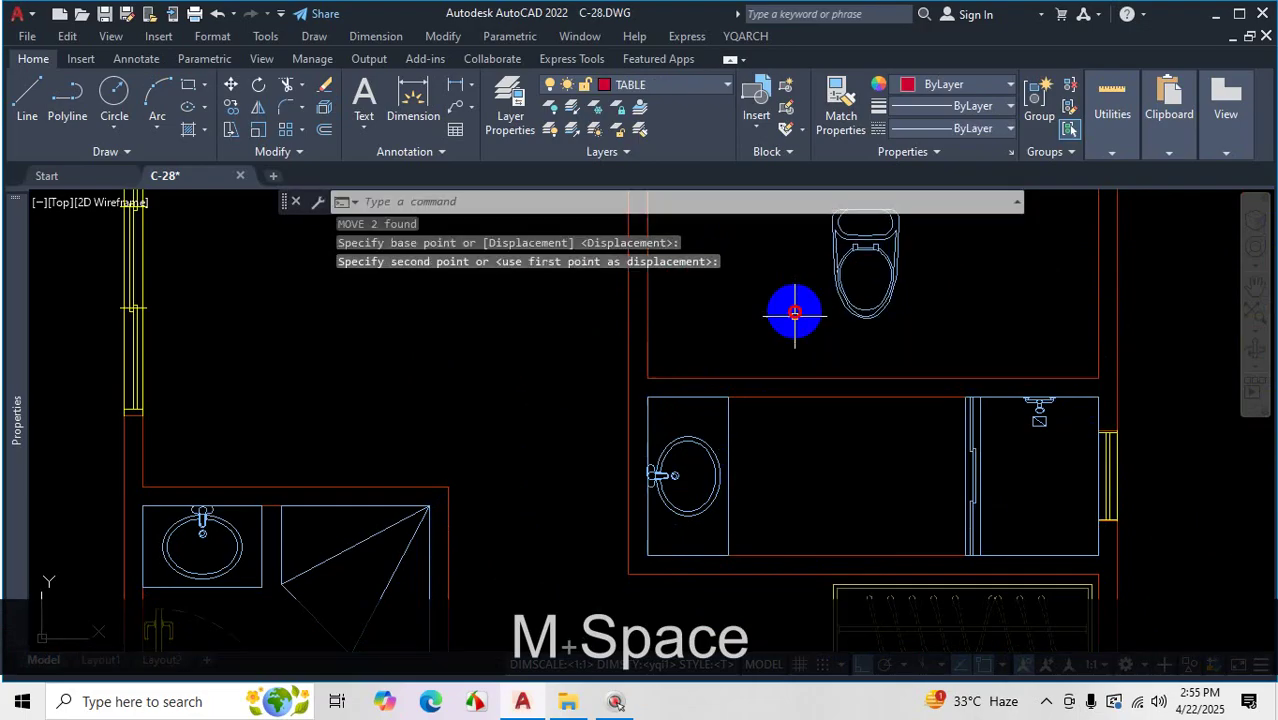
# Move the sink and its countertop left out of the narrow bathroom into the adjoining passage
pyautogui.click(765, 440)
pyautogui.click(710, 470)
pyautogui.press('space')
pyautogui.click(808, 478)
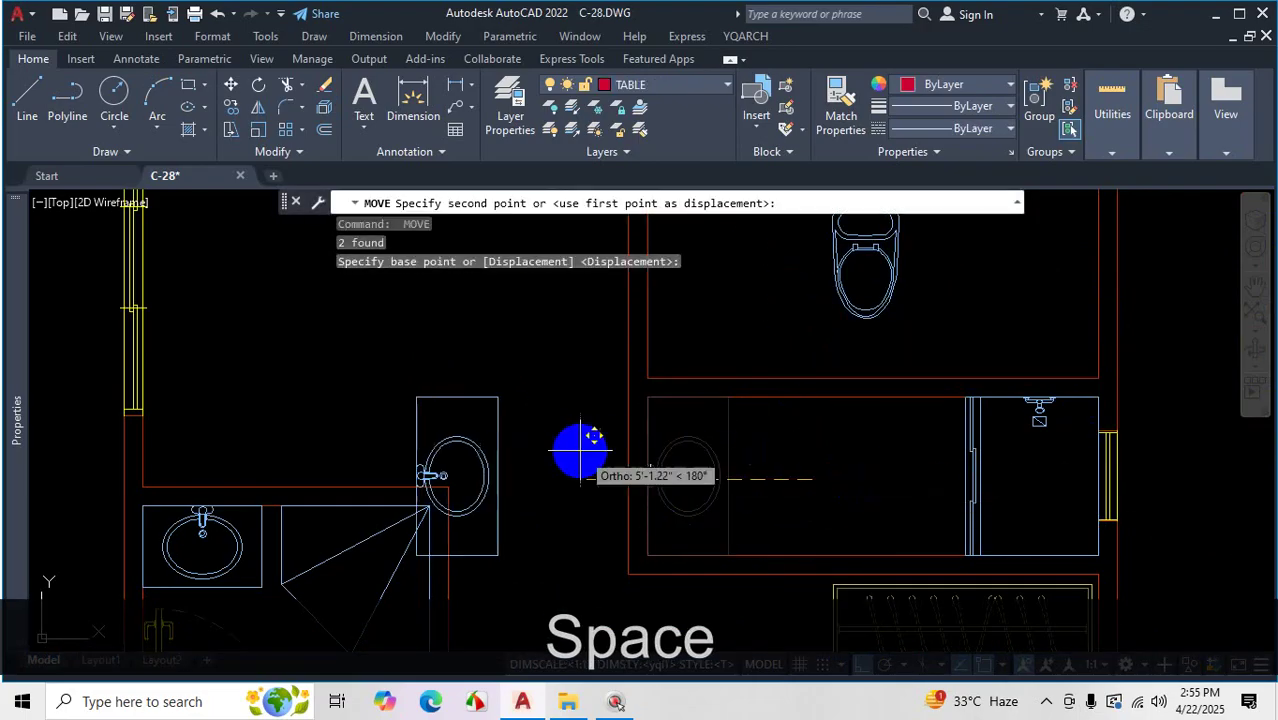
pyautogui.click(641, 449)
# Move the toilet by its tank's top midpoint, with Ortho off, to the narrow bathroom's upper wall at the end opposite the shower
pyautogui.scroll(-3, 673, 468)
pyautogui.click(693, 399)
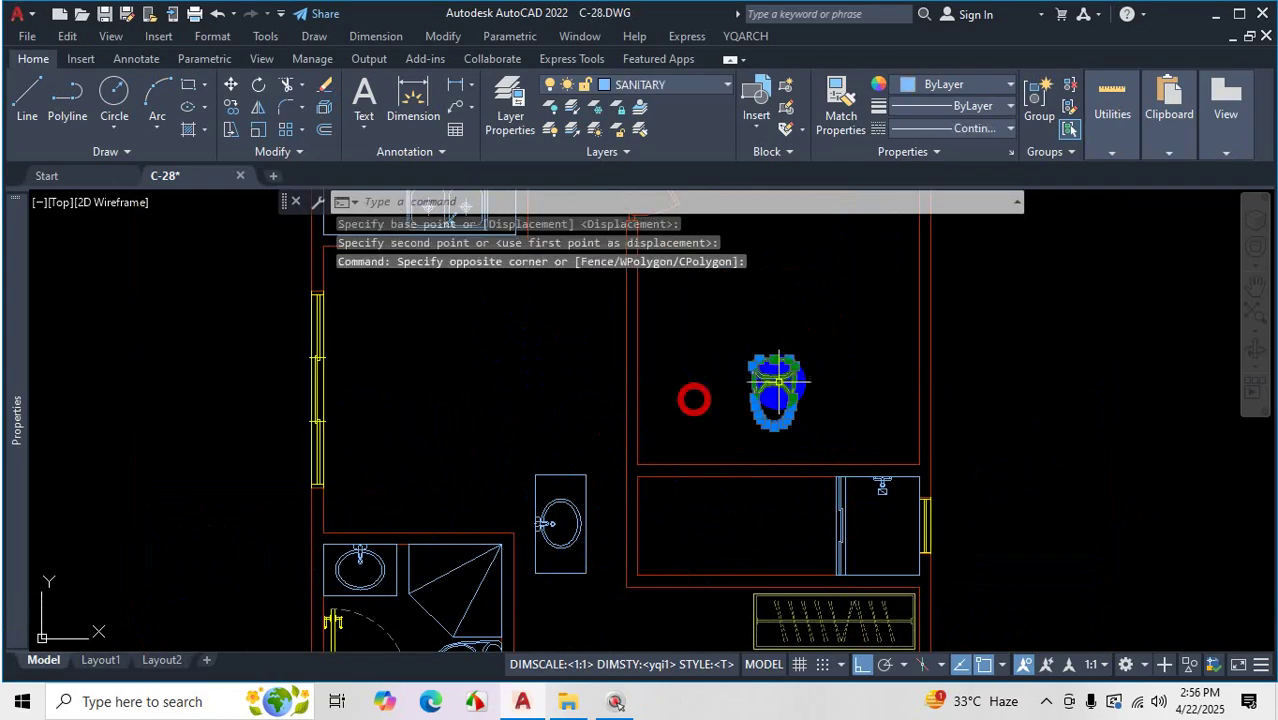
pyautogui.click(855, 376)
pyautogui.write('m')
pyautogui.press('Return')
pyautogui.scroll(3, 785, 342)
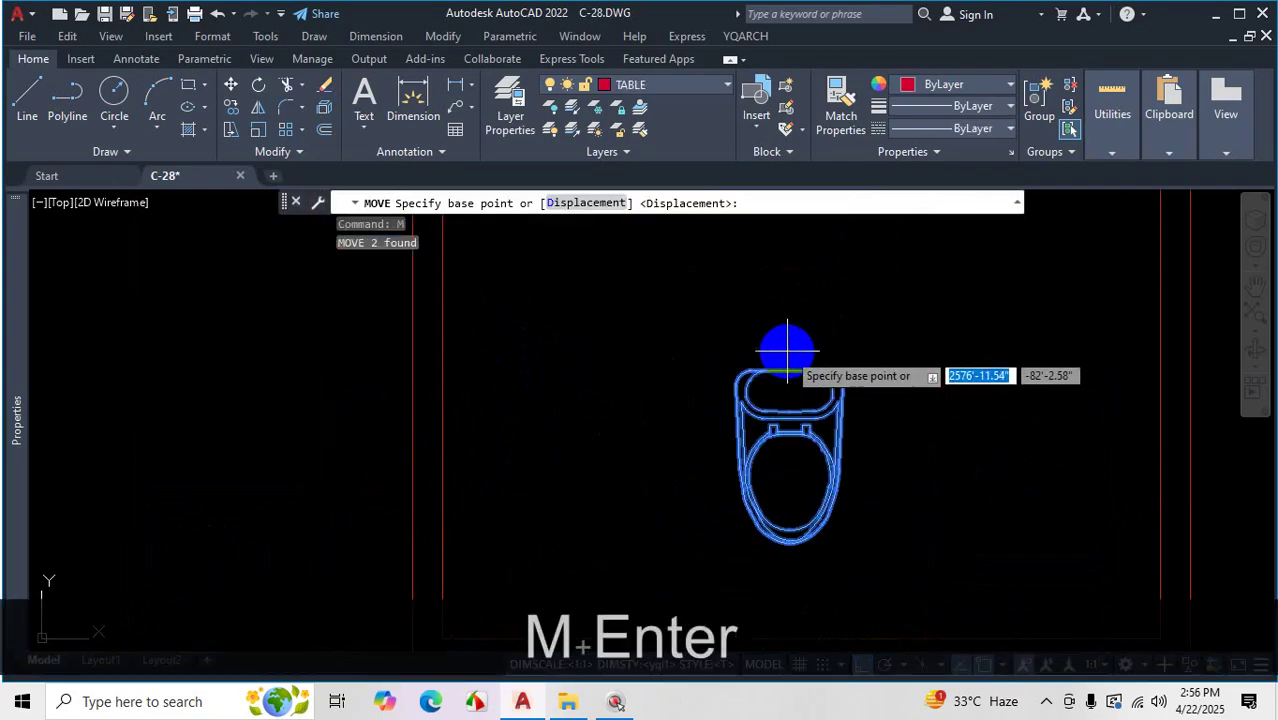
pyautogui.click(785, 371)
pyautogui.scroll(-3, 760, 400)
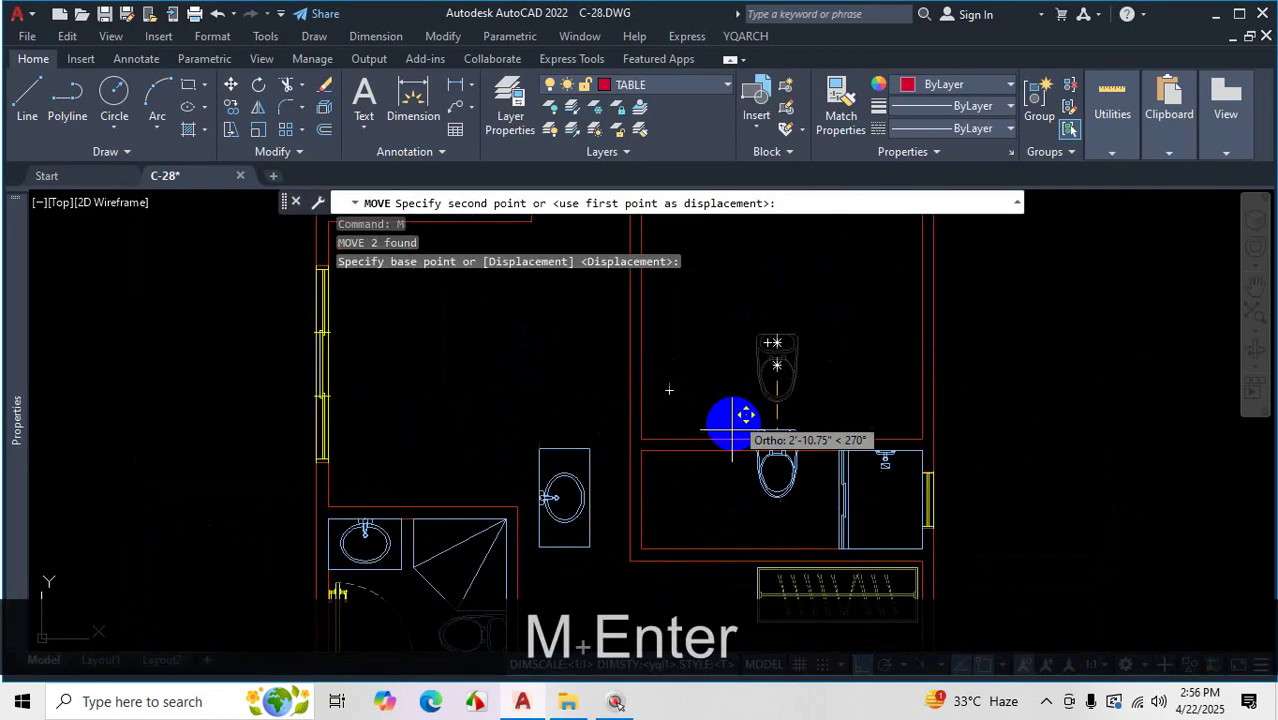
pyautogui.click(861, 664)
pyautogui.scroll(3, 672, 470)
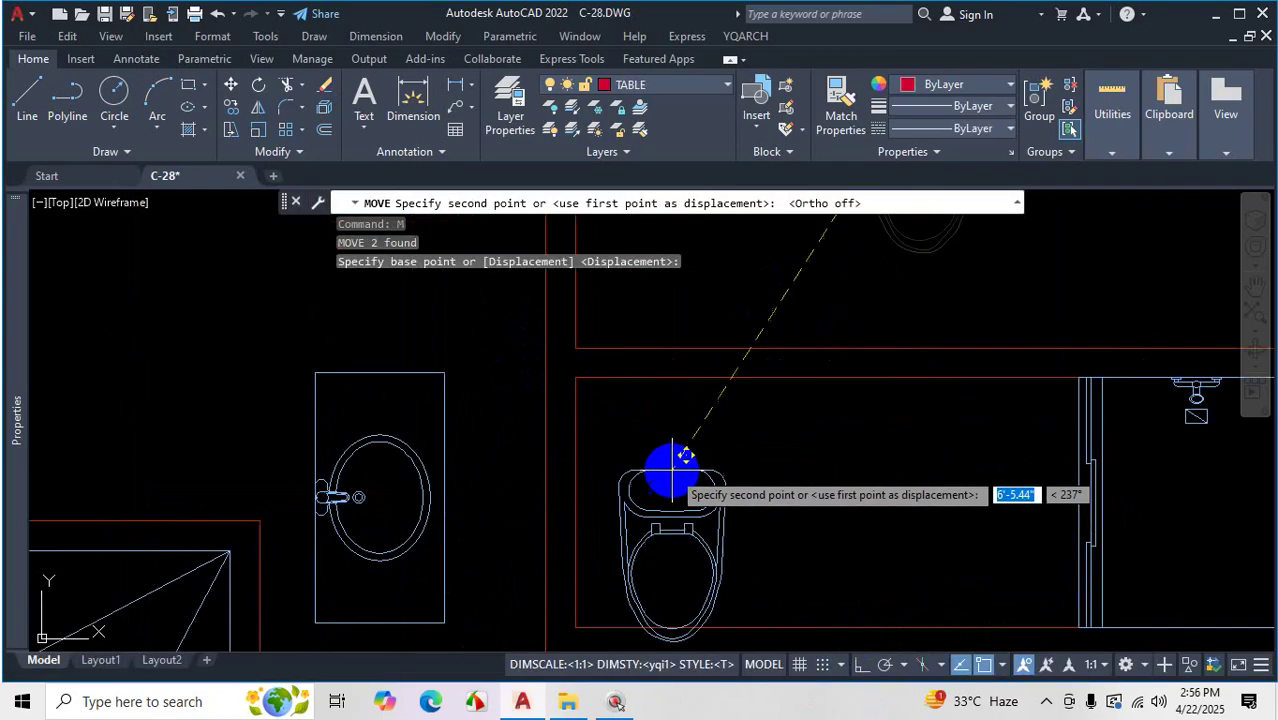
pyautogui.click(656, 392)
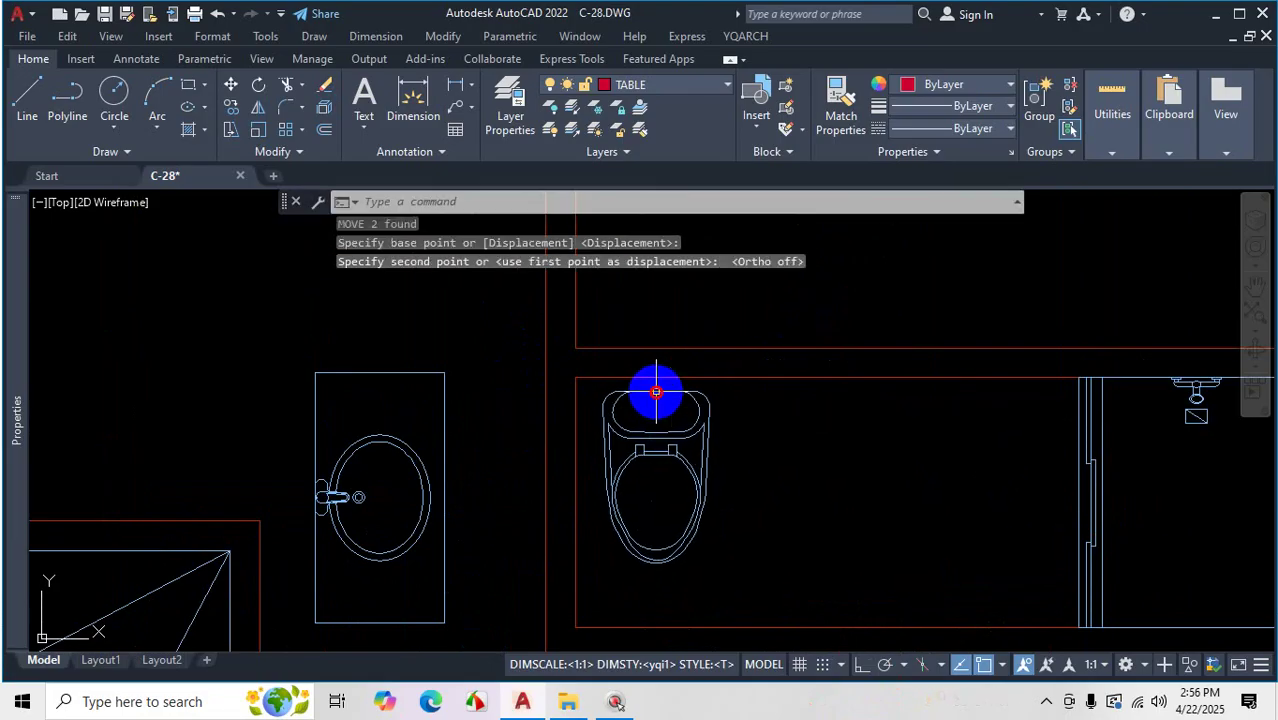
# Rotate the sink and its countertop a quarter turn clockwise about the faucet, with Ortho on, so the faucet faces the top
pyautogui.scroll(-3, 500, 380)
pyautogui.click(491, 388)
pyautogui.click(456, 442)
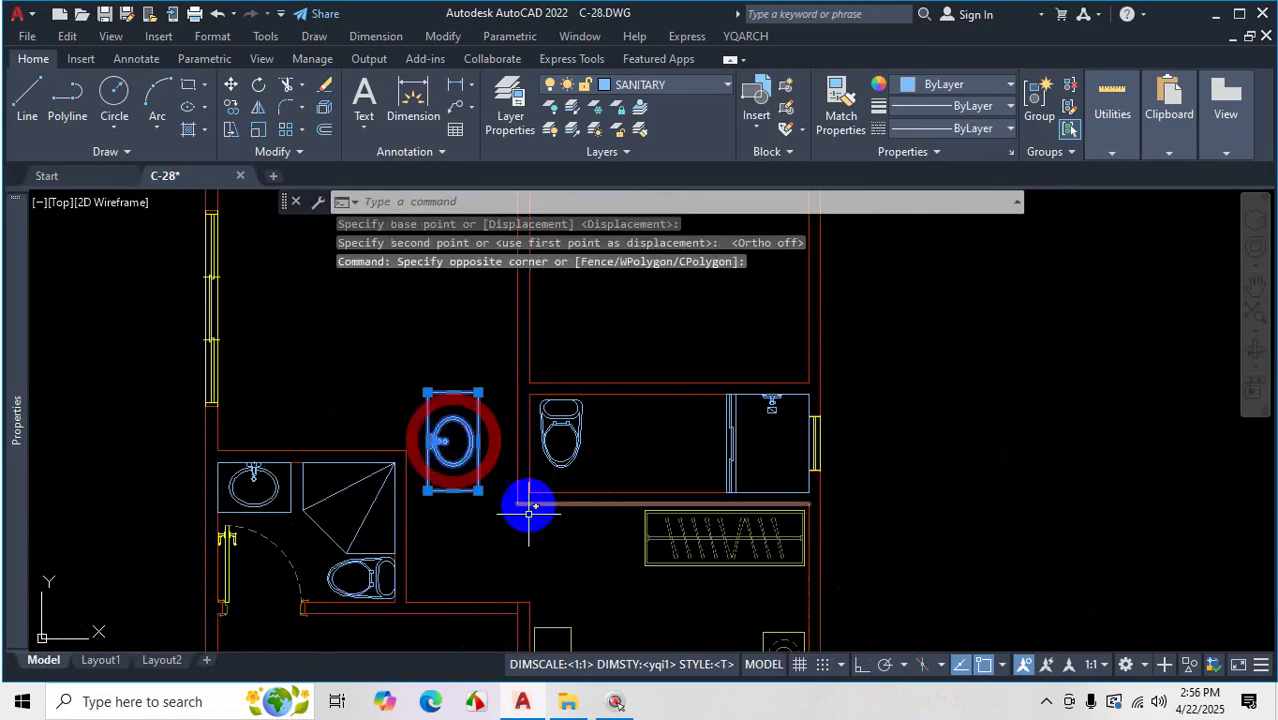
pyautogui.write('ro')
pyautogui.press('Return')
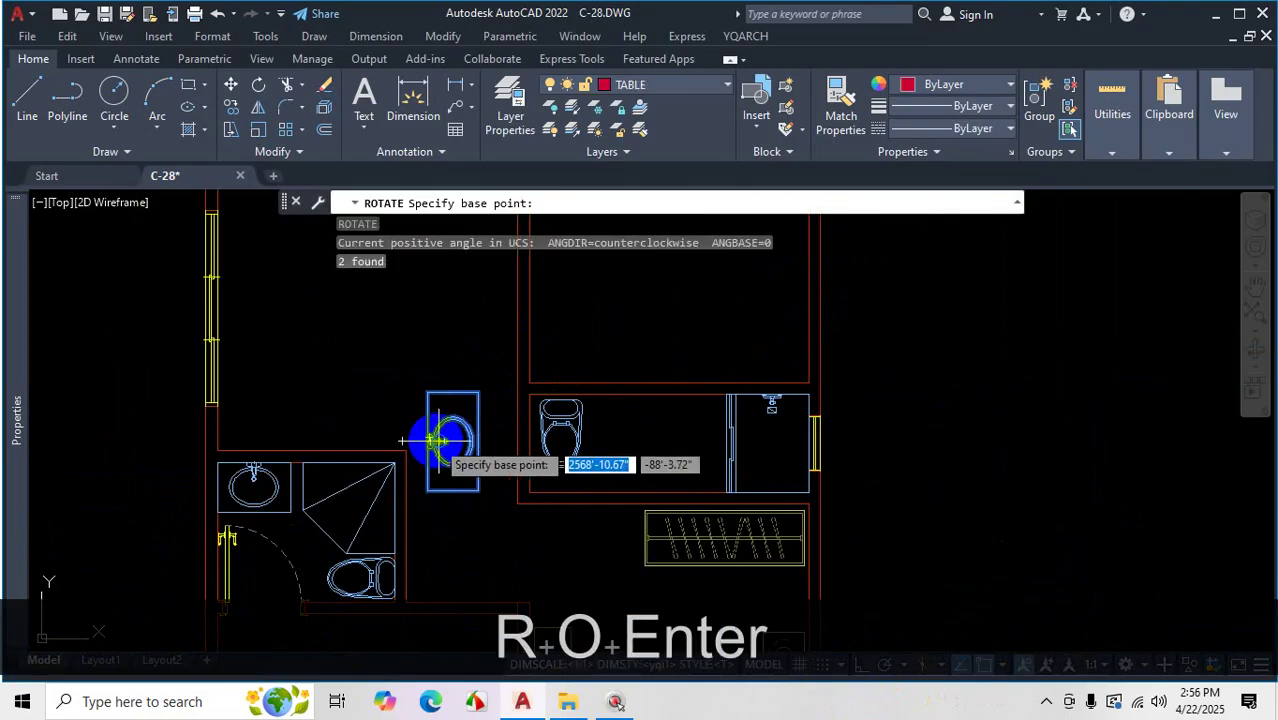
pyautogui.click(430, 441)
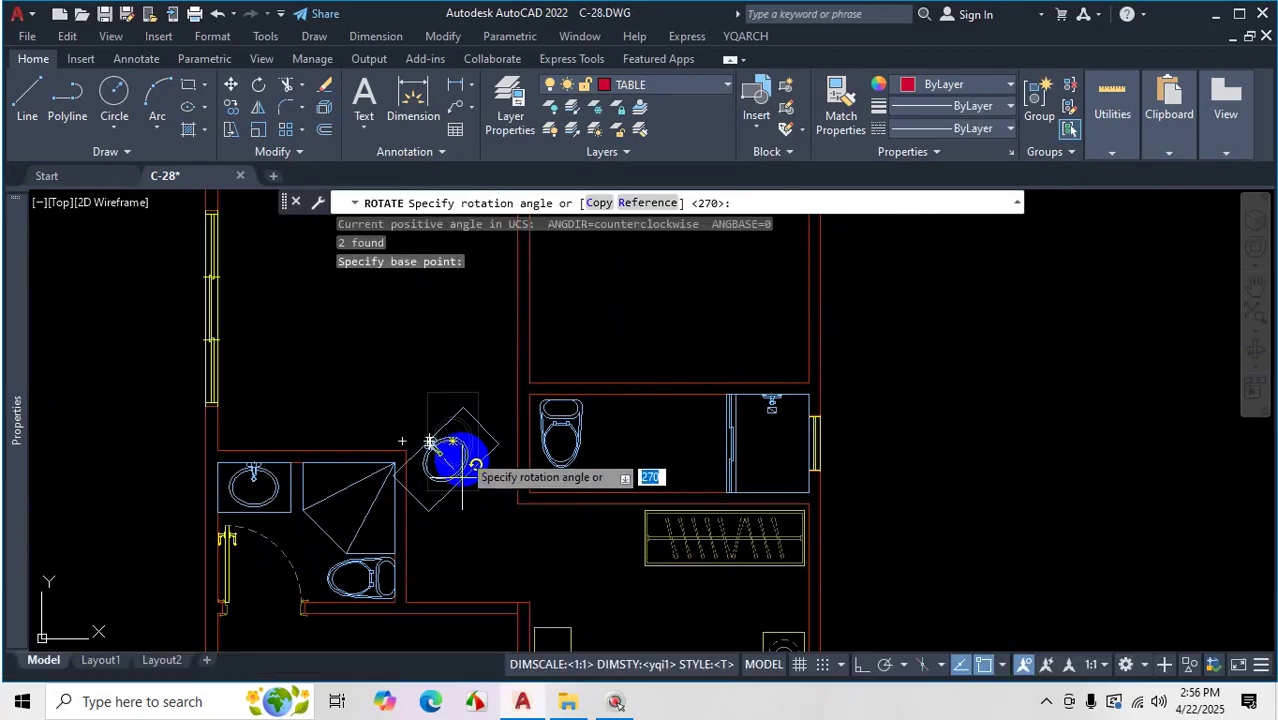
pyautogui.click(857, 666)
pyautogui.click(455, 534)
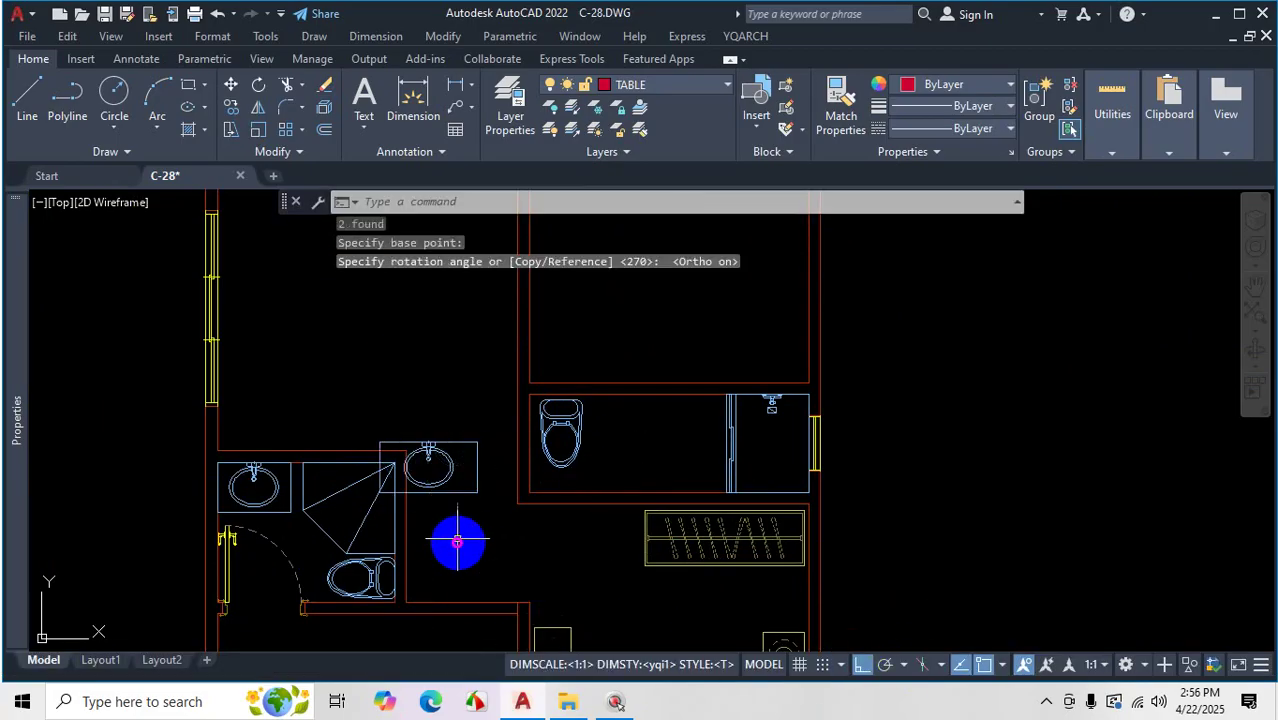
# Move the sink and countertop by the faucet, with Ortho off, into the narrow bathroom between the toilet and the shower
pyautogui.click(465, 408)
pyautogui.click(437, 468)
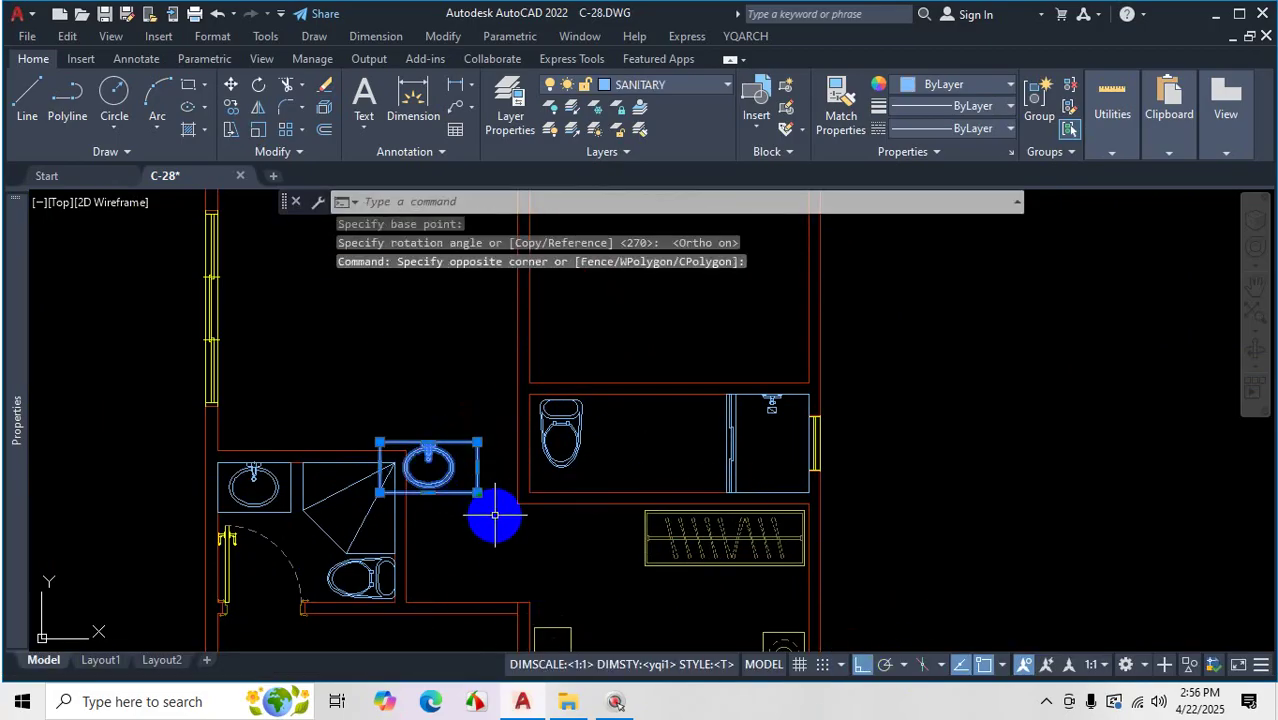
pyautogui.write('m')
pyautogui.press('Return')
pyautogui.scroll(3, 425, 450)
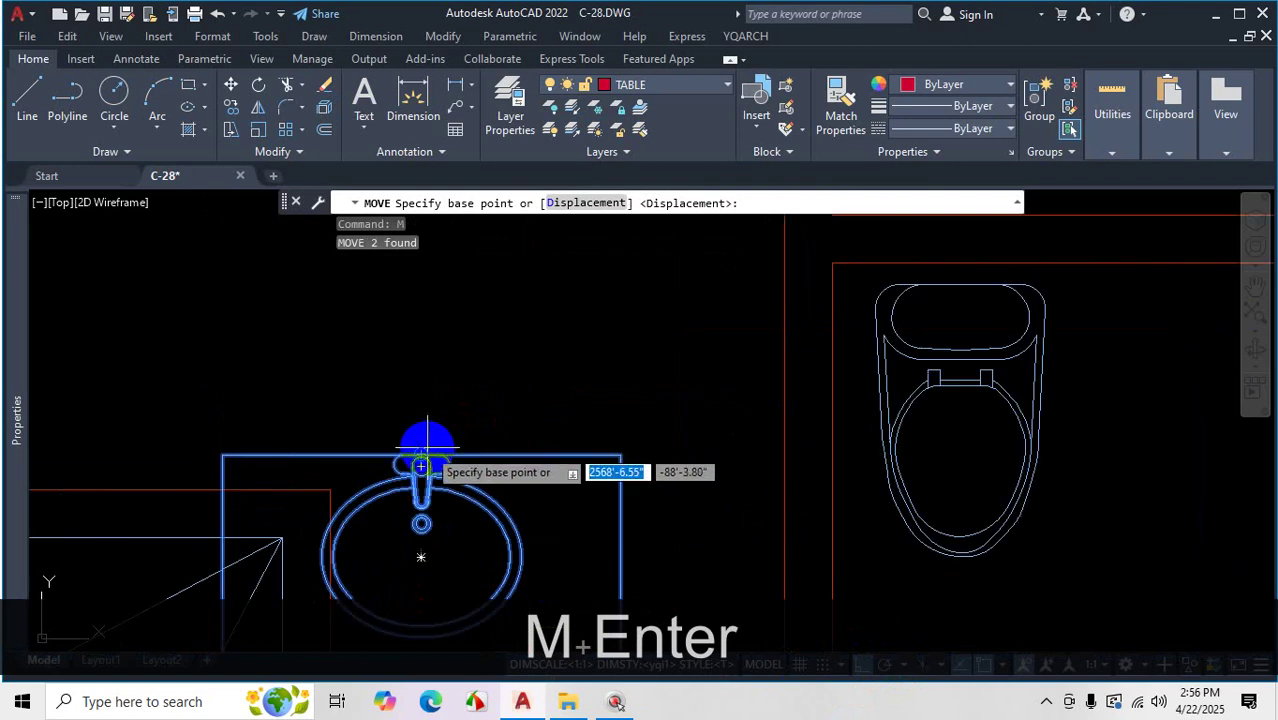
pyautogui.click(421, 466)
pyautogui.scroll(-5, 405, 375)
pyautogui.click(857, 666)
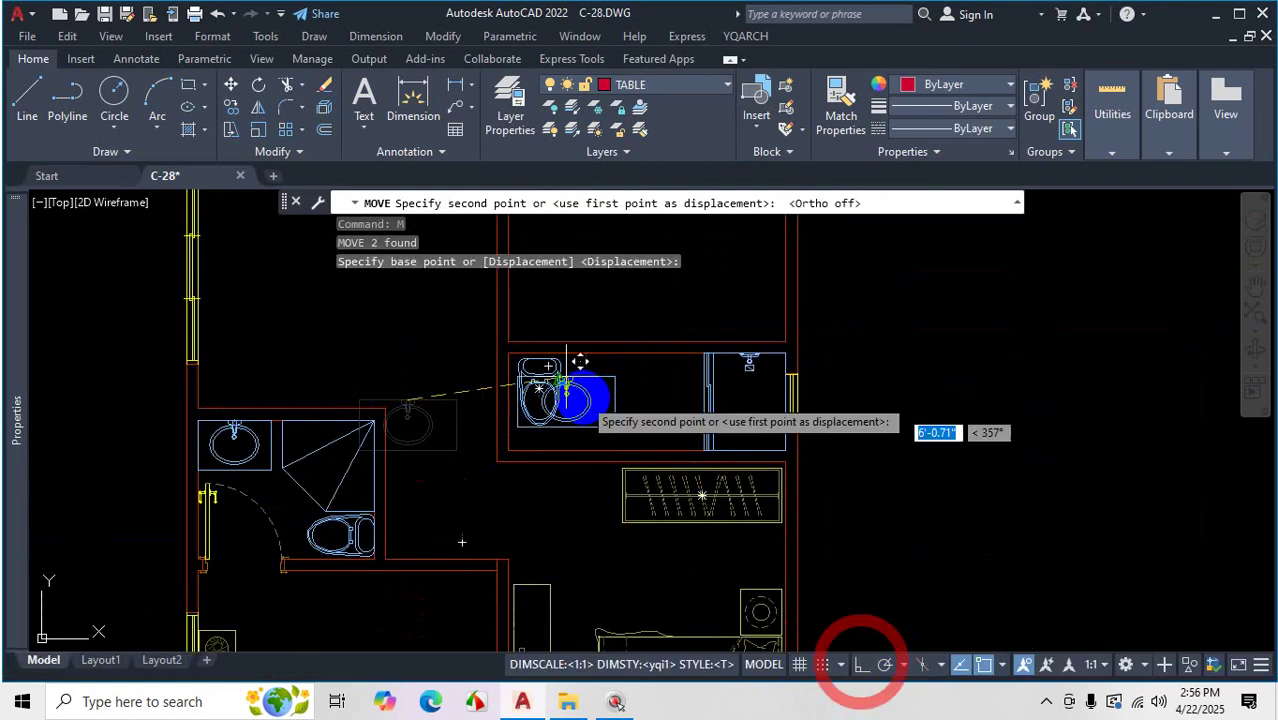
pyautogui.scroll(5, 665, 412)
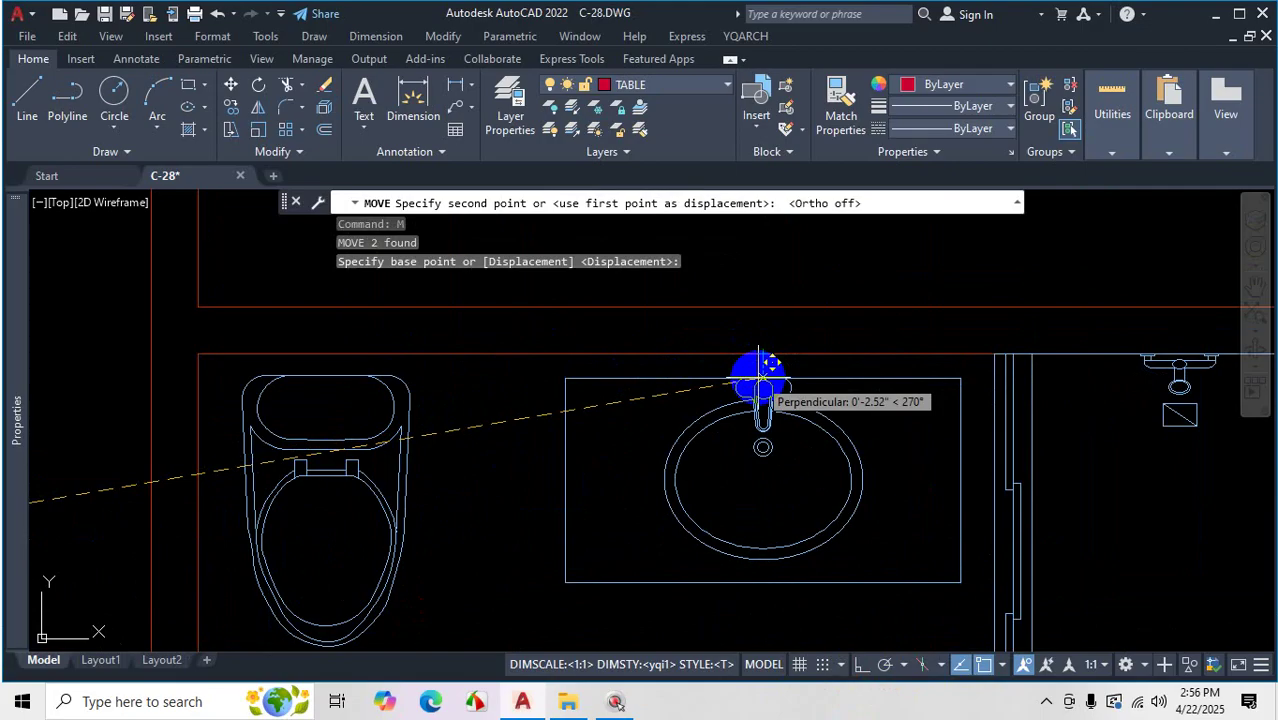
pyautogui.click(762, 378)
pyautogui.scroll(-5, 603, 290)
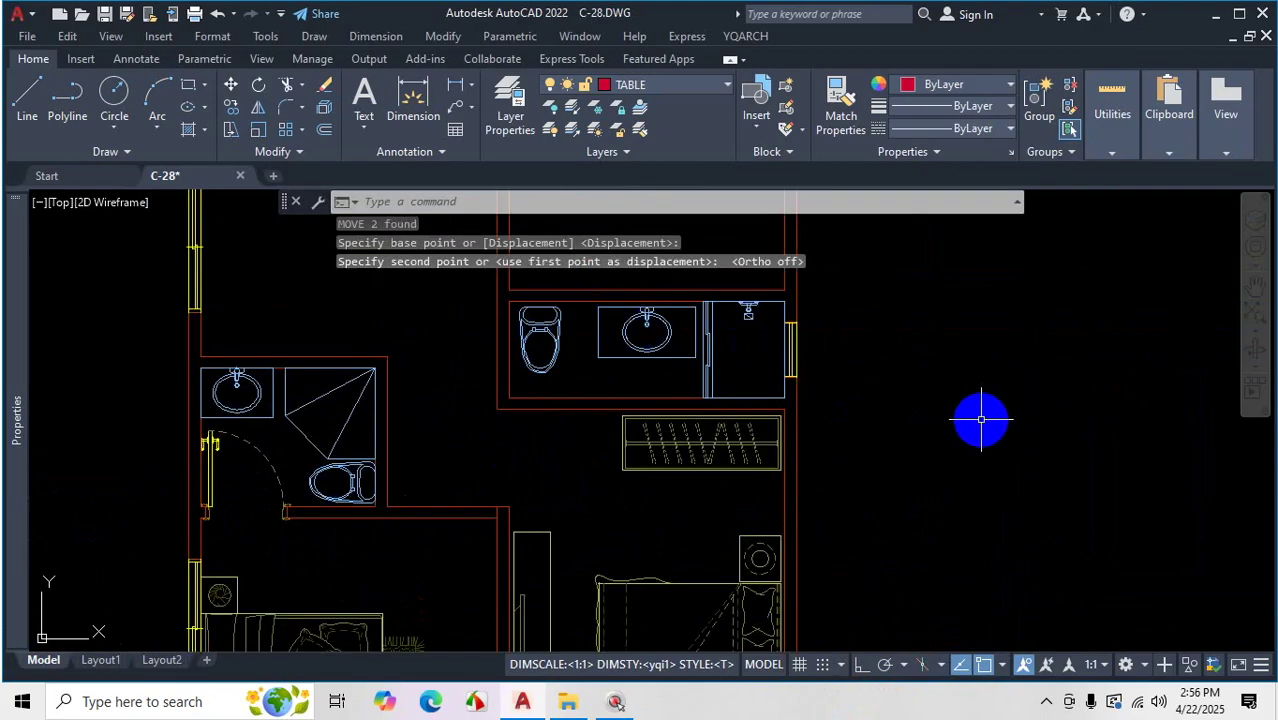
# Delete the countertop rectangle around the narrow bathroom's sink, keeping the sink itself
pyautogui.scroll(2, 707, 358)
pyautogui.click(676, 350)
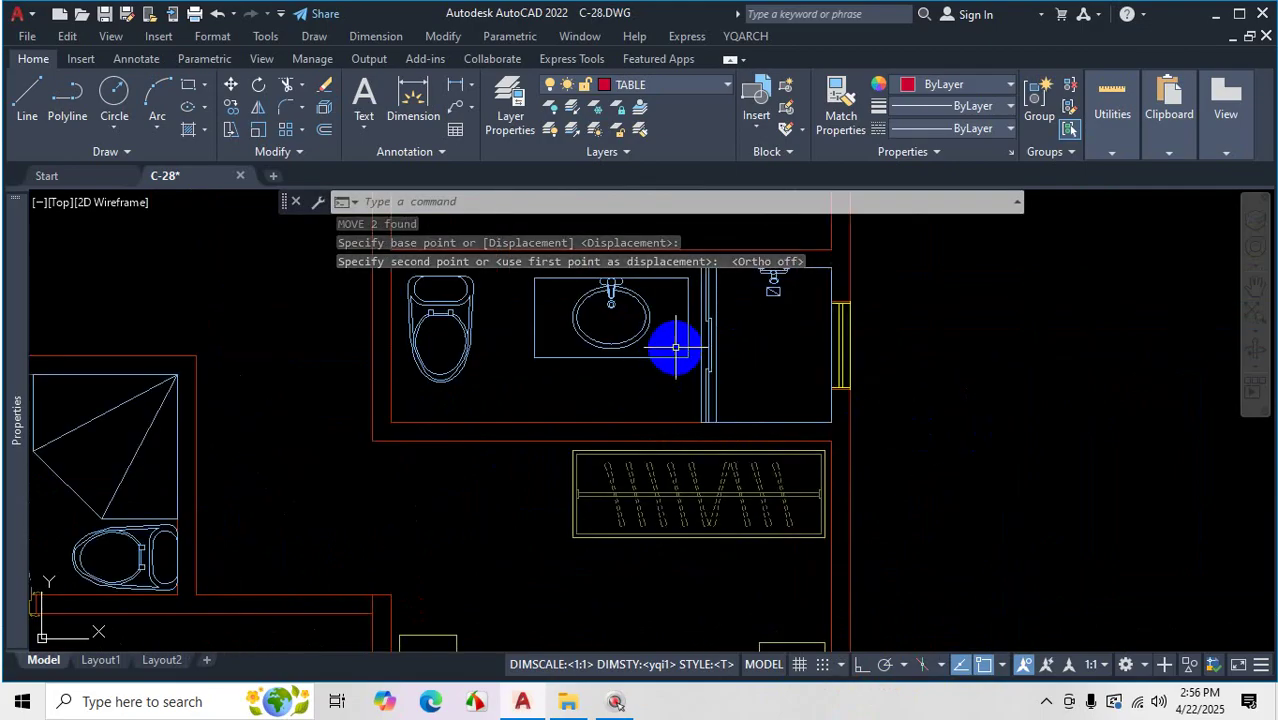
pyautogui.click(661, 389)
pyautogui.press('Delete')
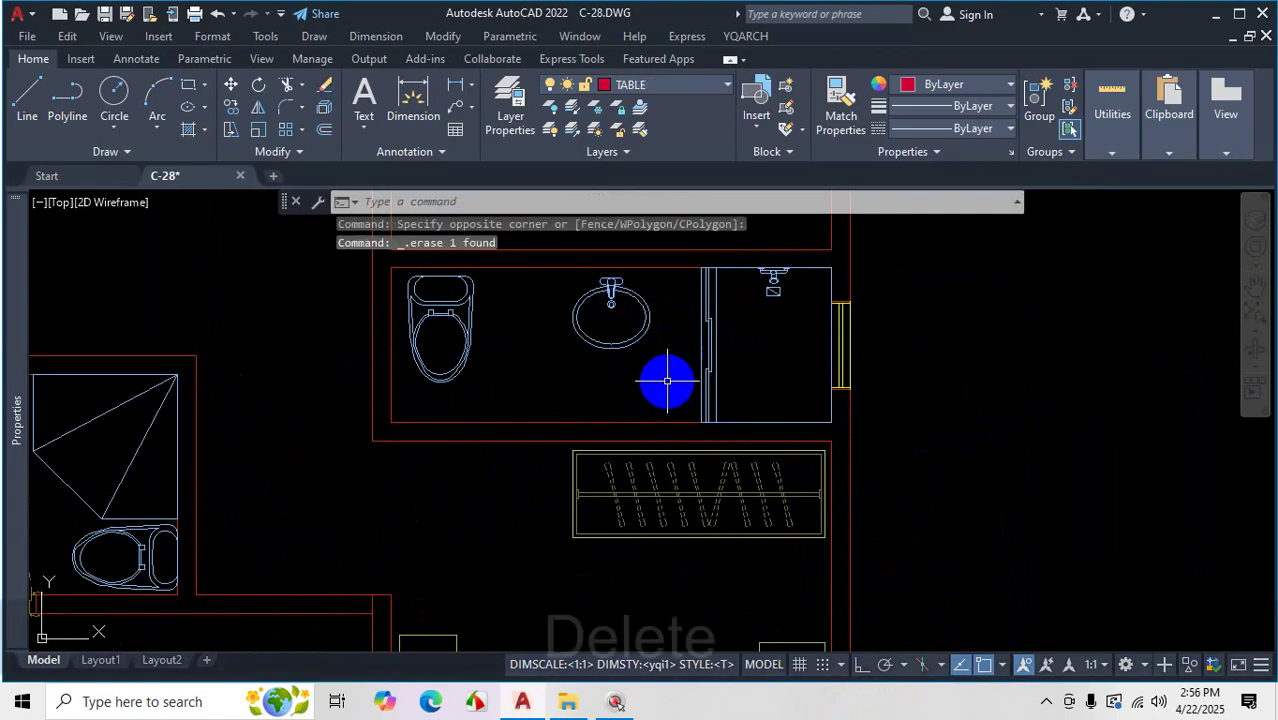
pyautogui.scroll(-2, 638, 364)
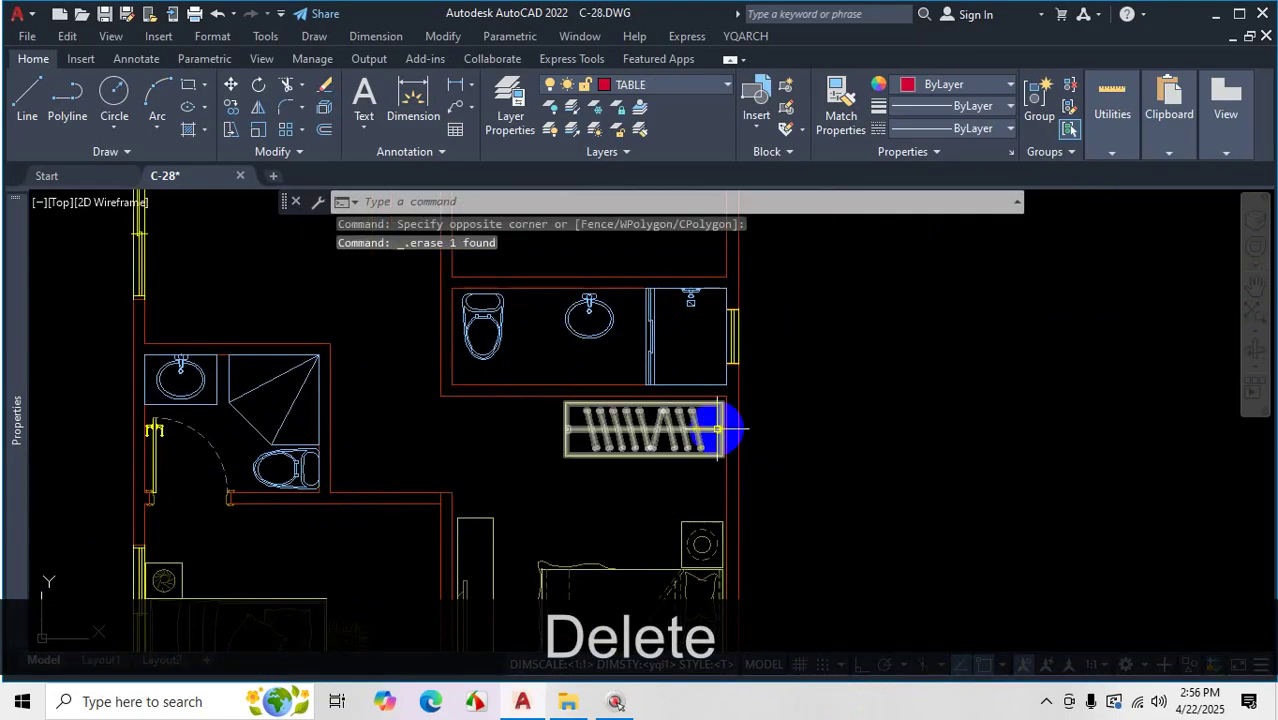
pyautogui.scroll(-4, 673, 452)
pyautogui.scroll(-2, 715, 515)
pyautogui.scroll(5, 665, 442)
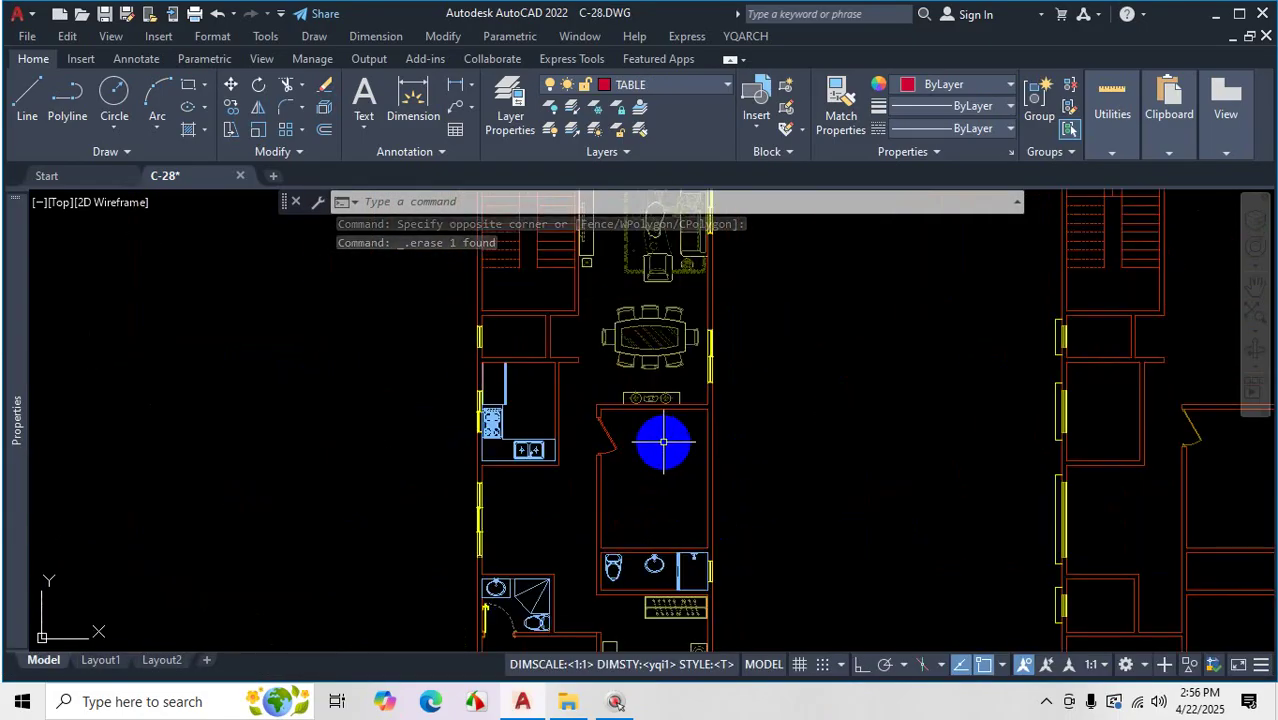
pyautogui.scroll(-3, 667, 508)
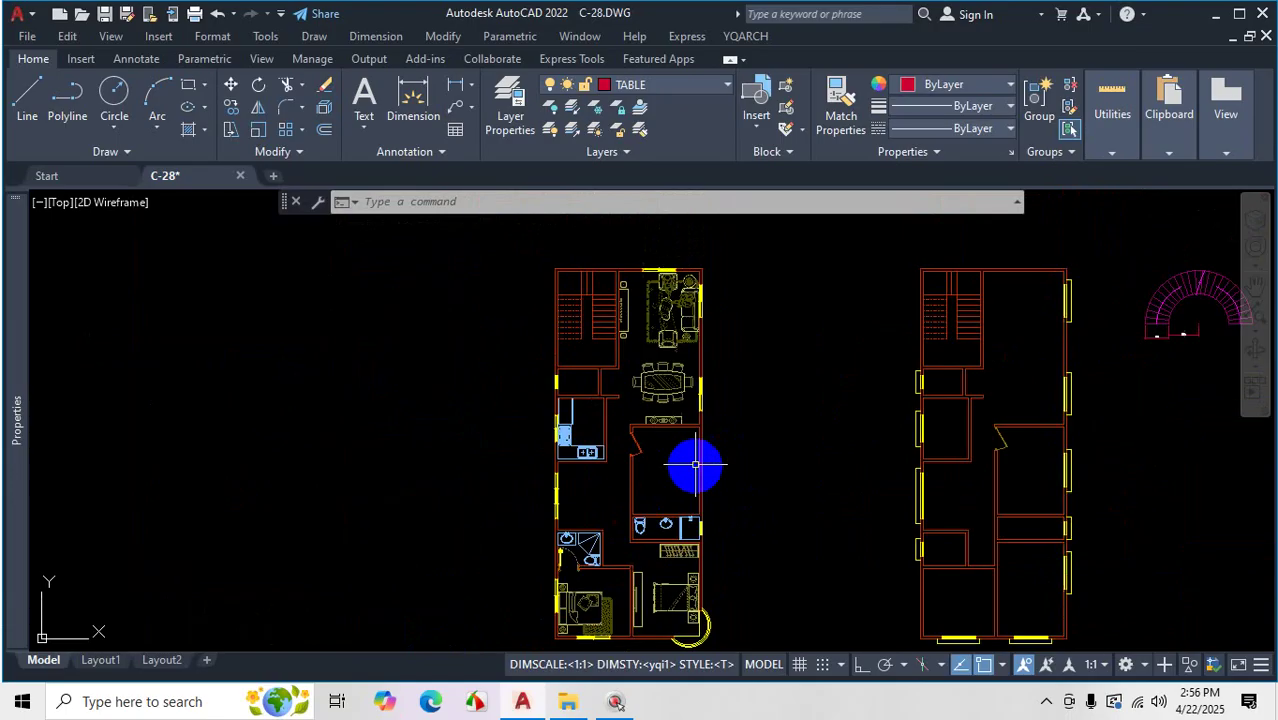
pyautogui.scroll(6, 673, 531)
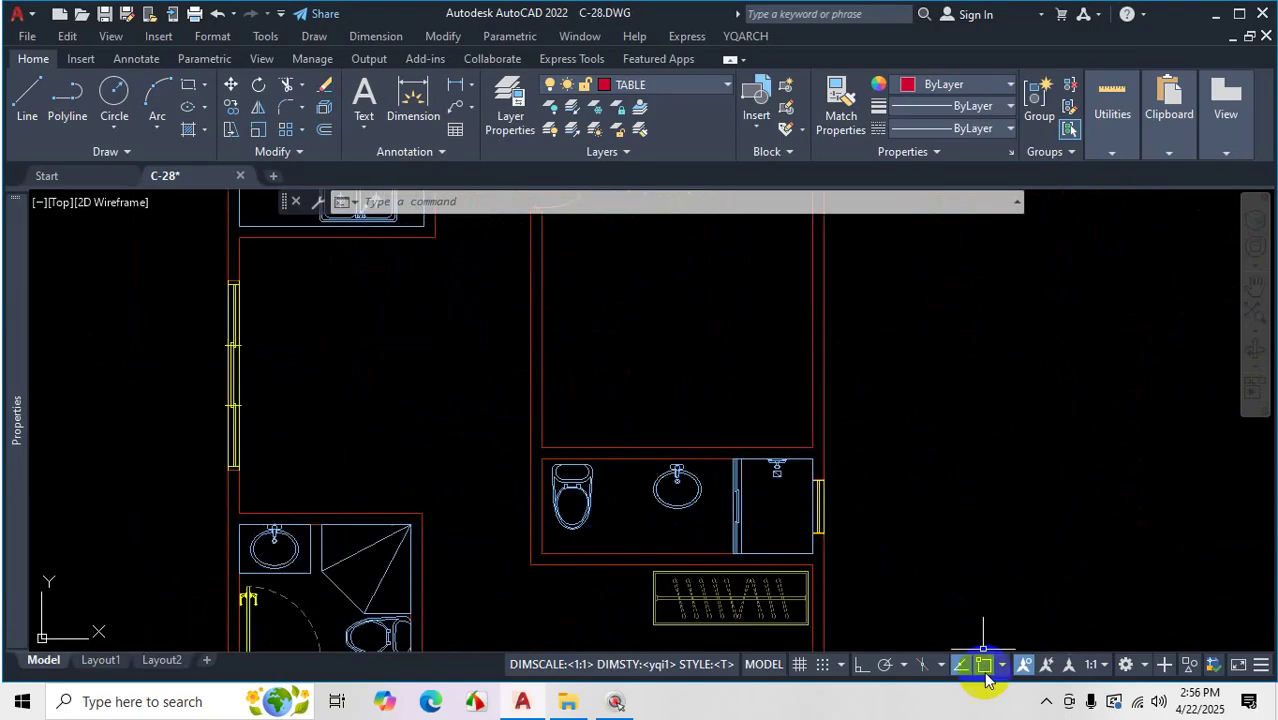
pyautogui.click(1047, 706)
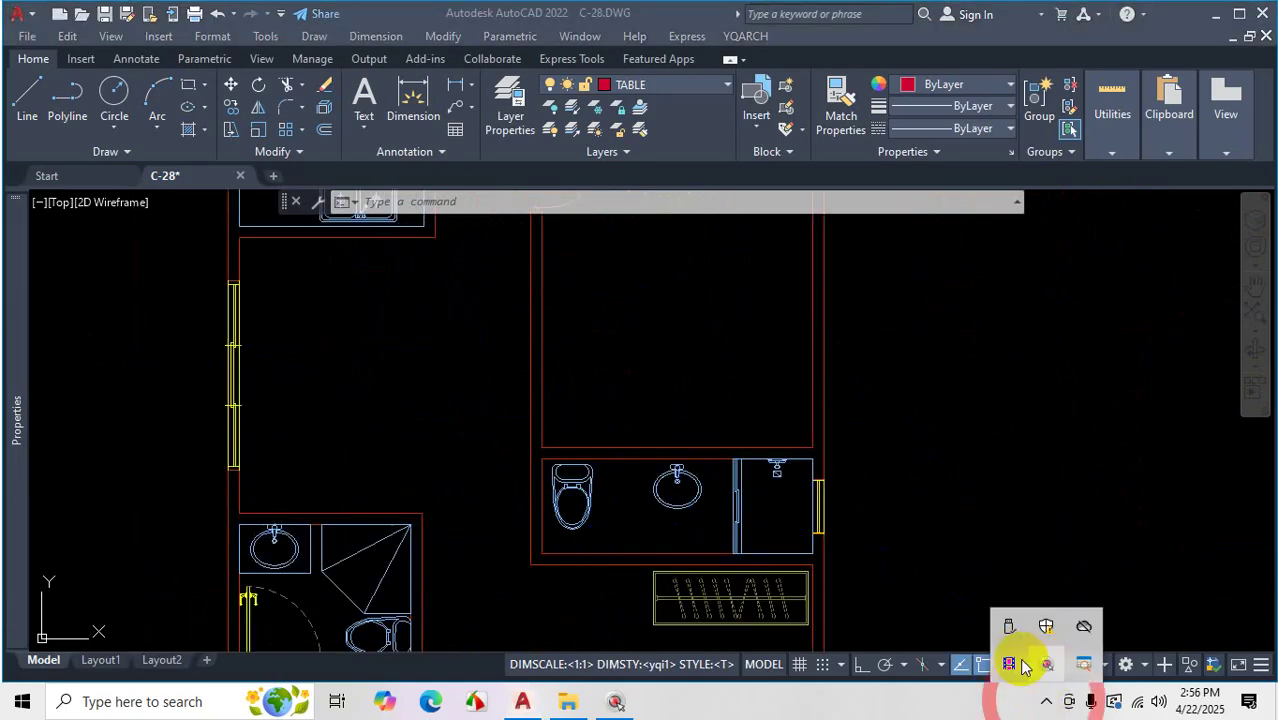
pyautogui.click(1009, 665)
# Start YQArch's Arrange Furniture in Bedroom mode and define a roughly square room by two corners in the empty space below the plans
pyautogui.scroll(-6, 650, 402)
pyautogui.scroll(2, 727, 407)
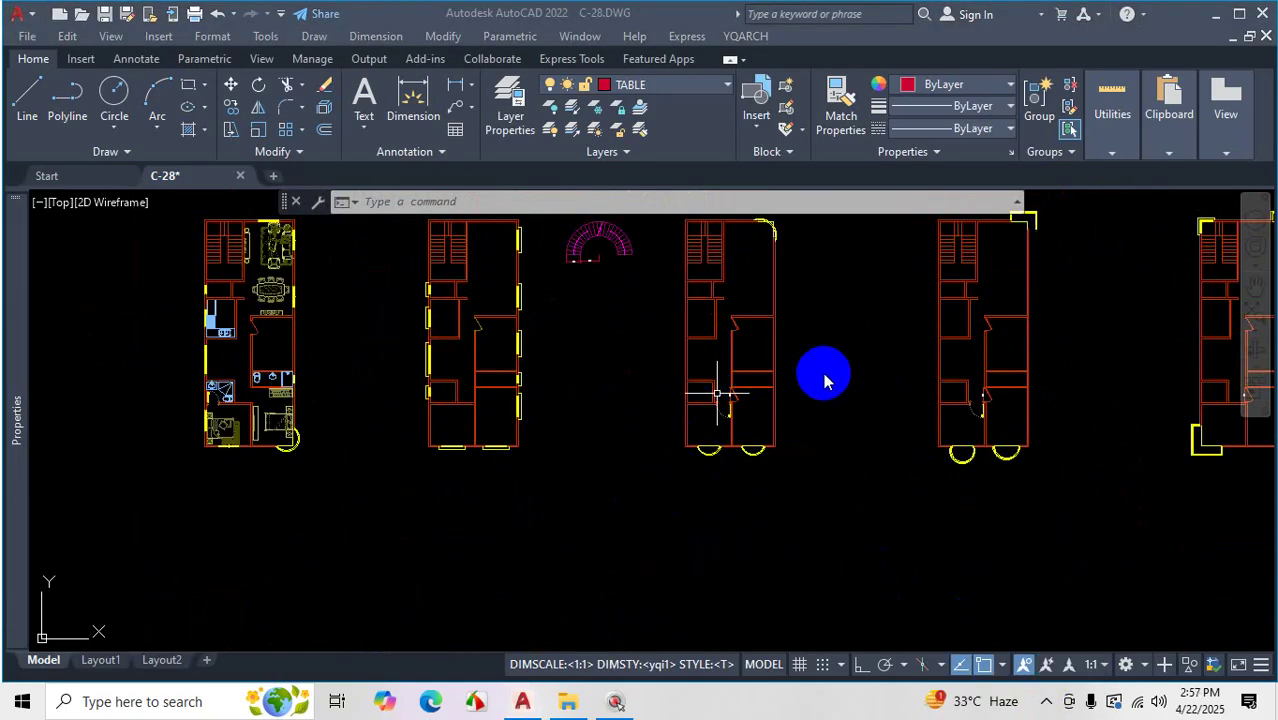
pyautogui.scroll(2, 815, 358)
pyautogui.click(742, 36)
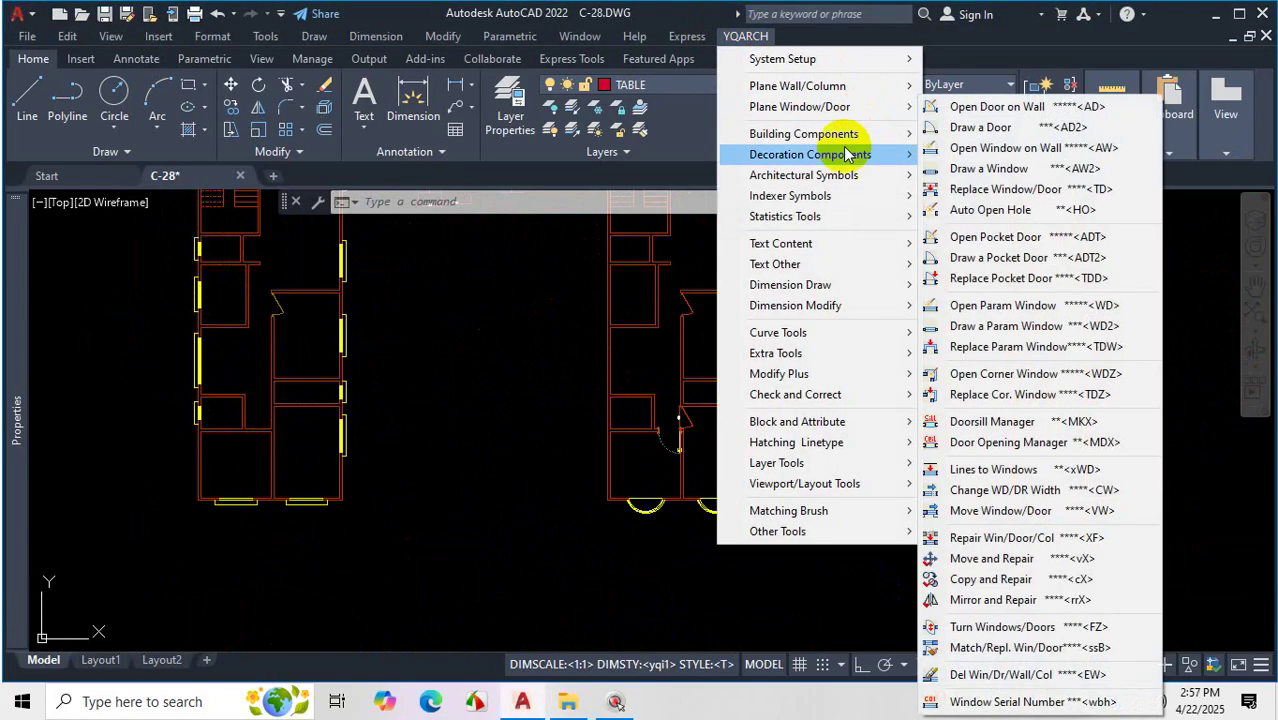
pyautogui.moveTo(848, 155)
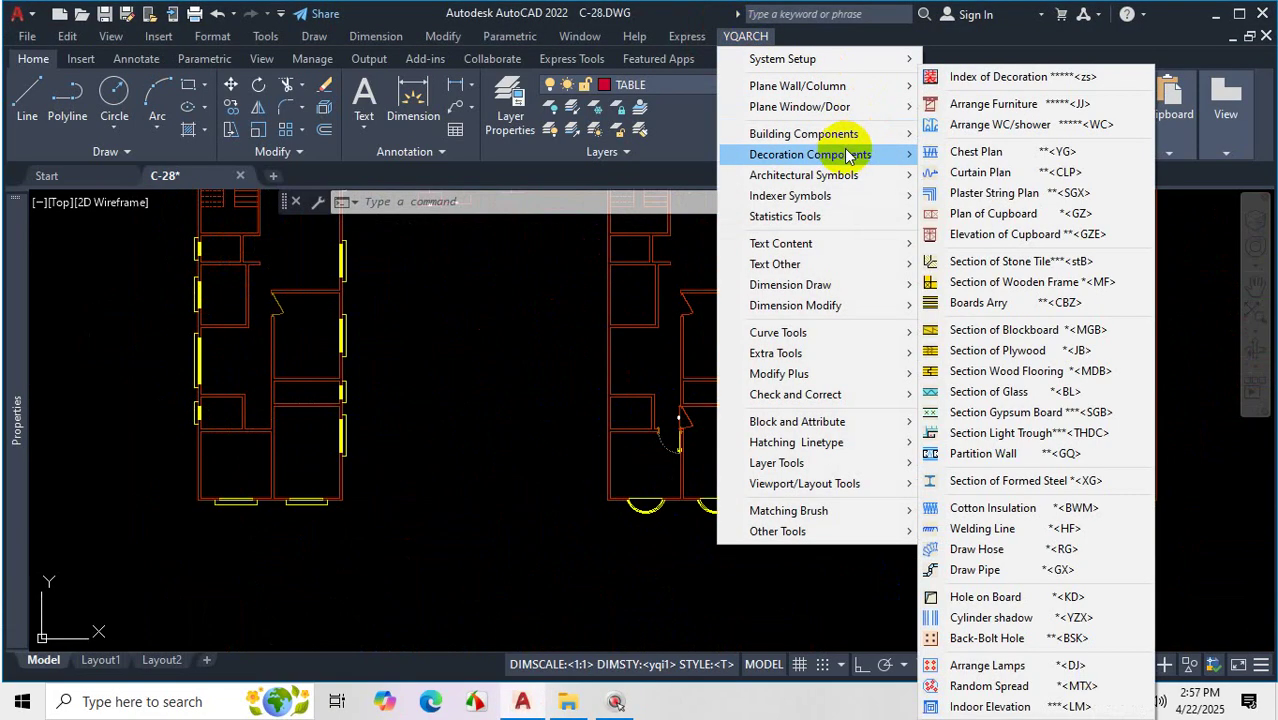
pyautogui.click(993, 104)
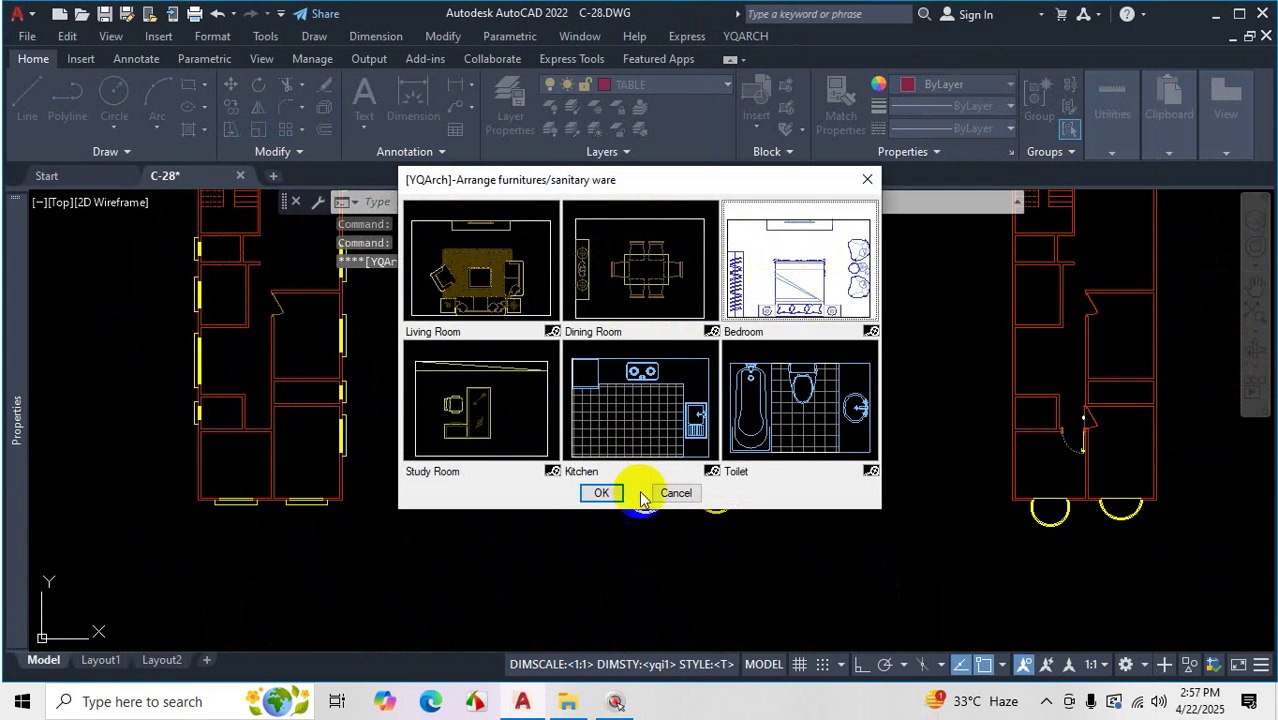
pyautogui.click(601, 494)
pyautogui.scroll(-4, 594, 443)
pyautogui.scroll(5, 543, 449)
pyautogui.click(531, 381)
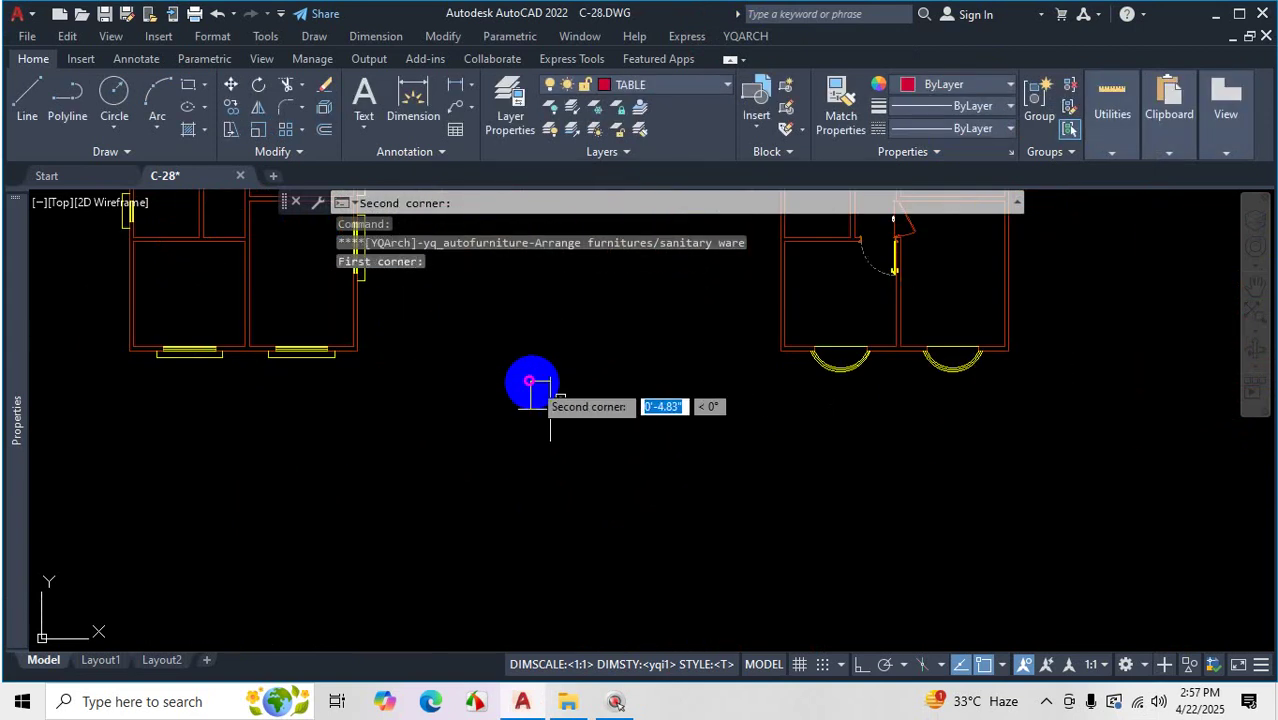
pyautogui.click(717, 548)
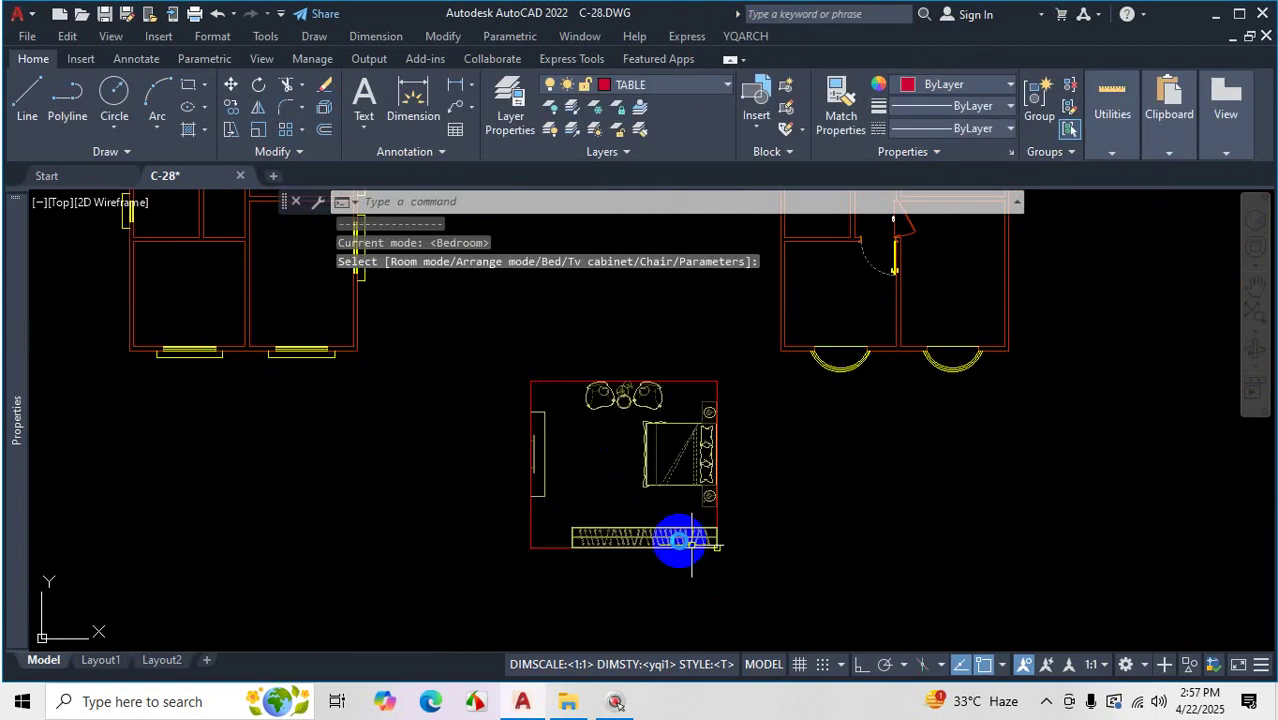
pyautogui.scroll(3, 628, 430)
pyautogui.press('ctrl')
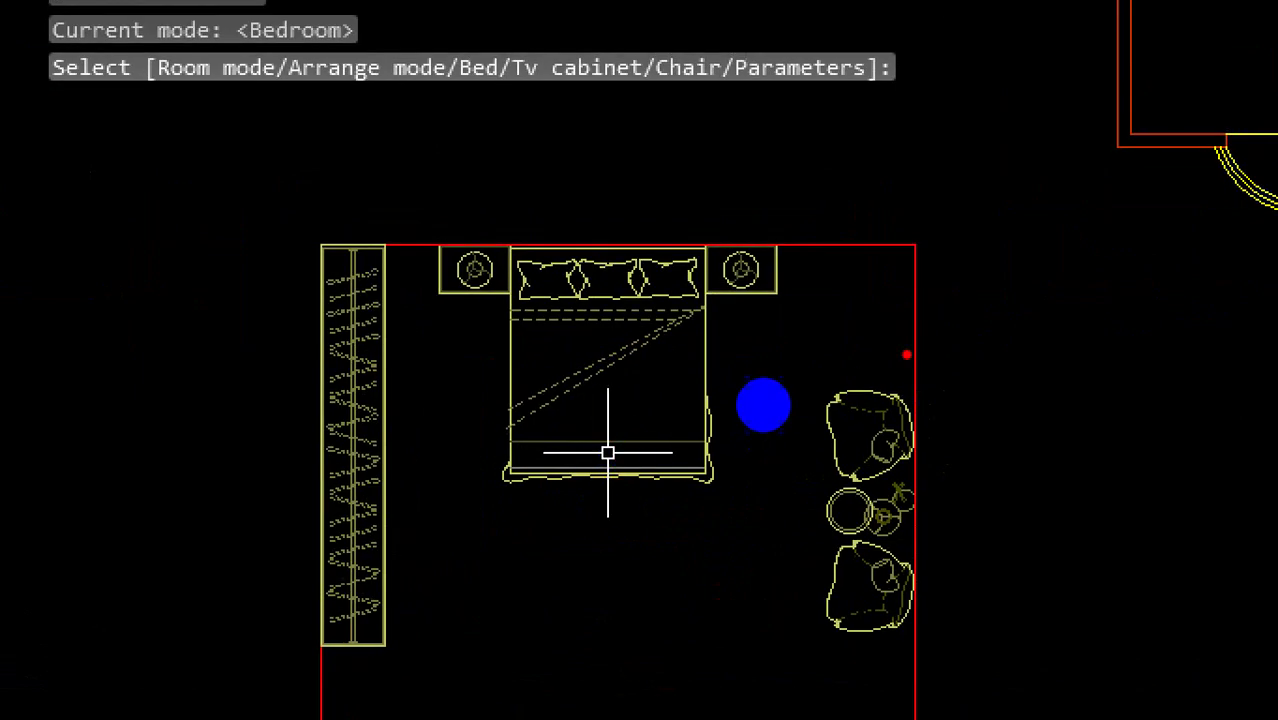
pyautogui.moveTo(907, 340)
pyautogui.mouseDown()
pyautogui.moveTo(770, 528)
pyautogui.moveTo(998, 528)
pyautogui.moveTo(805, 338)
pyautogui.mouseUp()
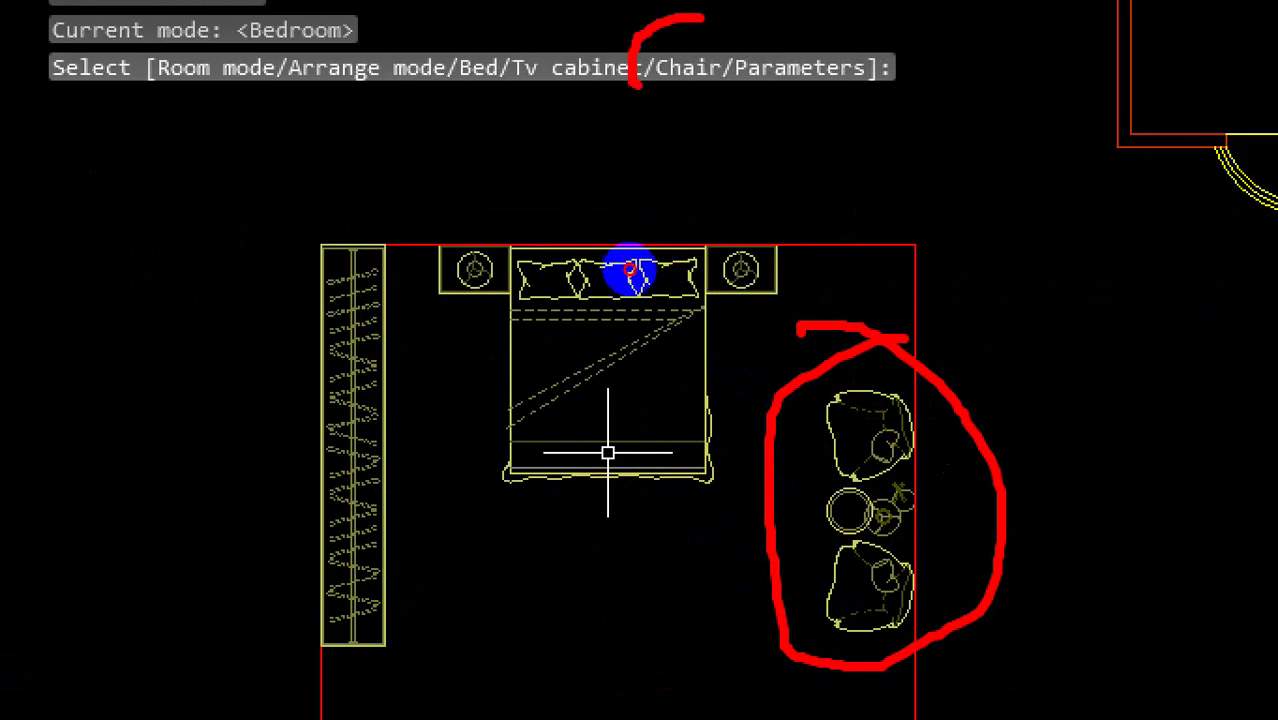
pyautogui.click(651, 240)
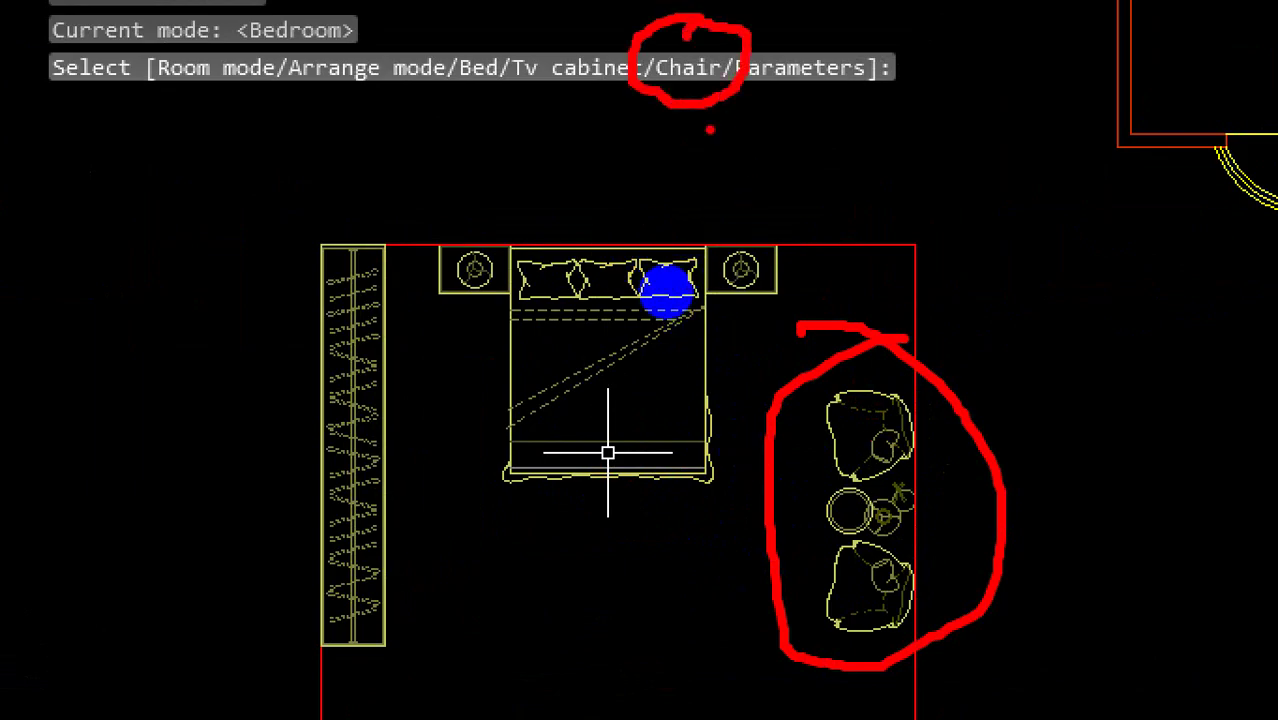
pyautogui.moveTo(692, 92); pyautogui.dragTo(855, 328)
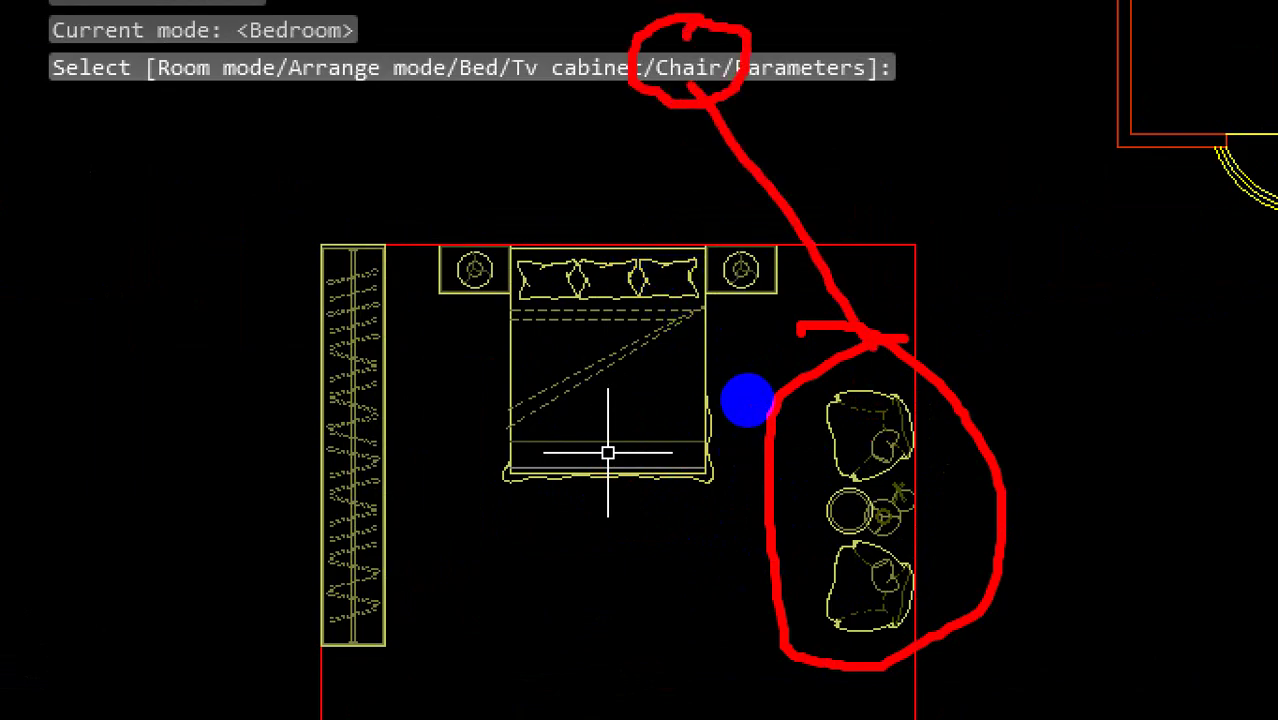
pyautogui.hotkey('ctrl', '1')
pyautogui.press('Escape')
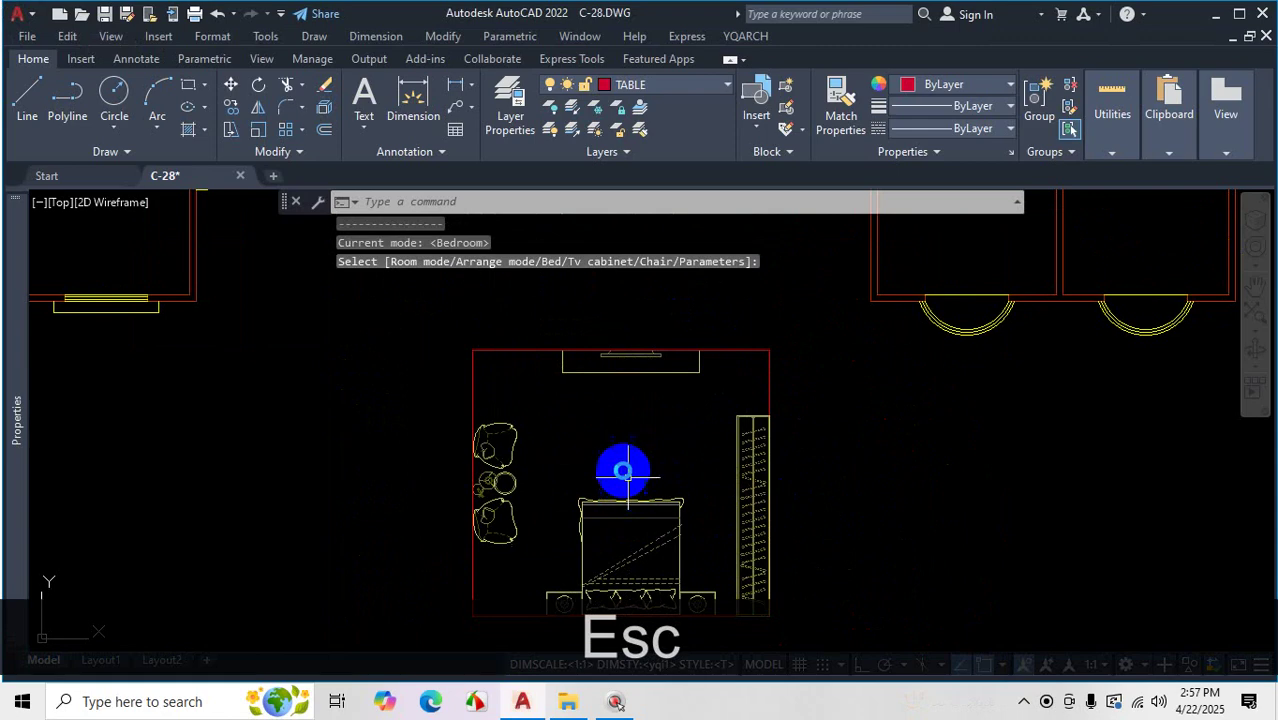
pyautogui.scroll(-2, 620, 472)
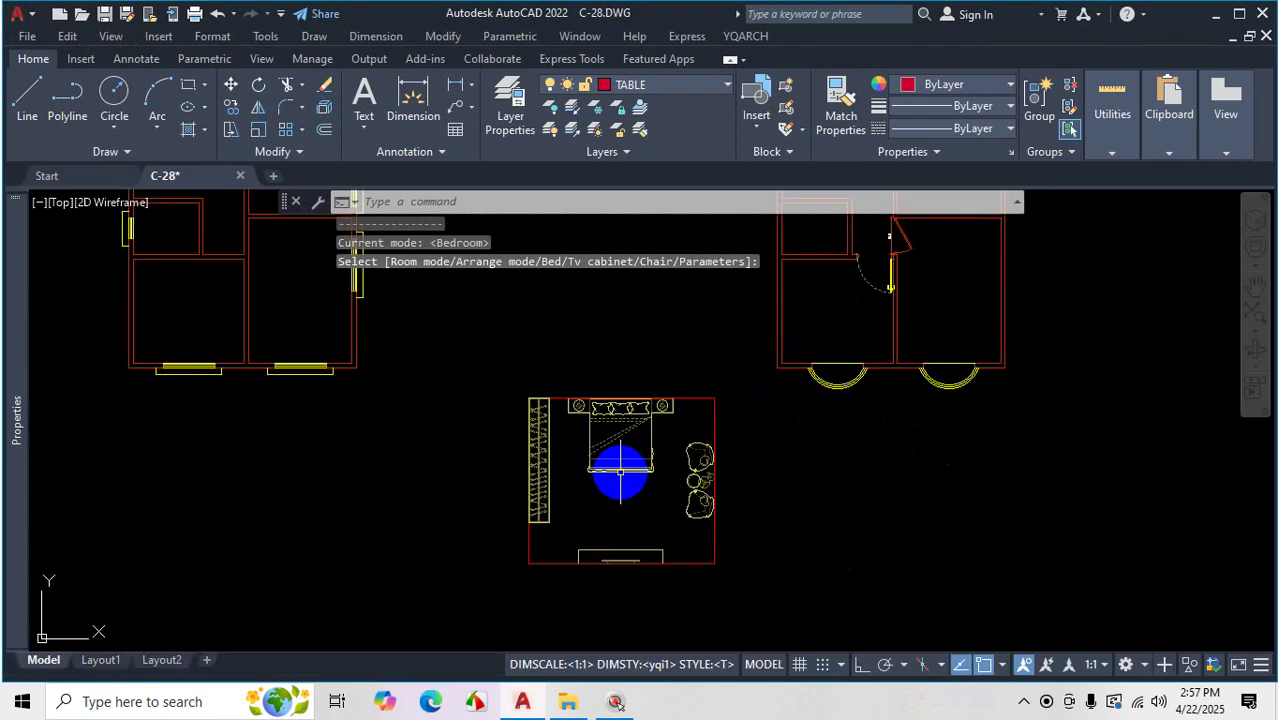
# Cycle the chair styles in the bedroom layout below the plans, accept the armchairs with the round side table, and end the arrangement command
pyautogui.press('c')
pyautogui.scroll(2, 620, 472)
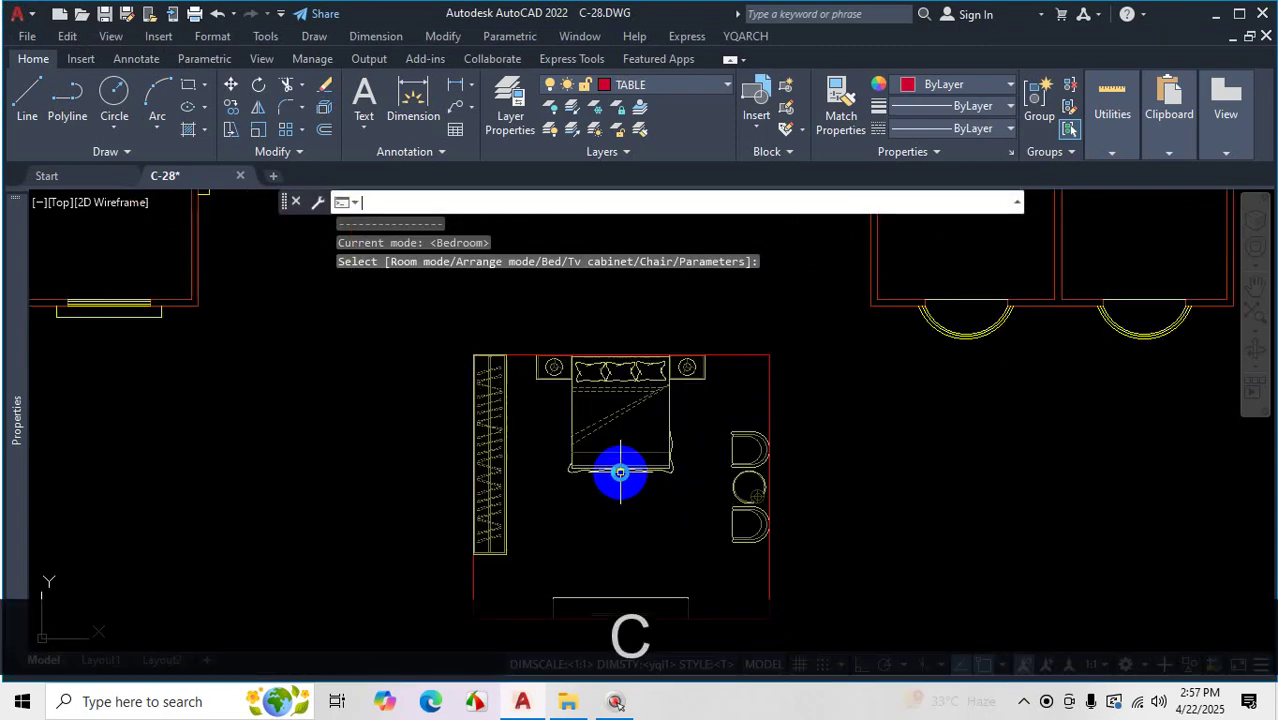
pyautogui.press('c')
pyautogui.press('c')
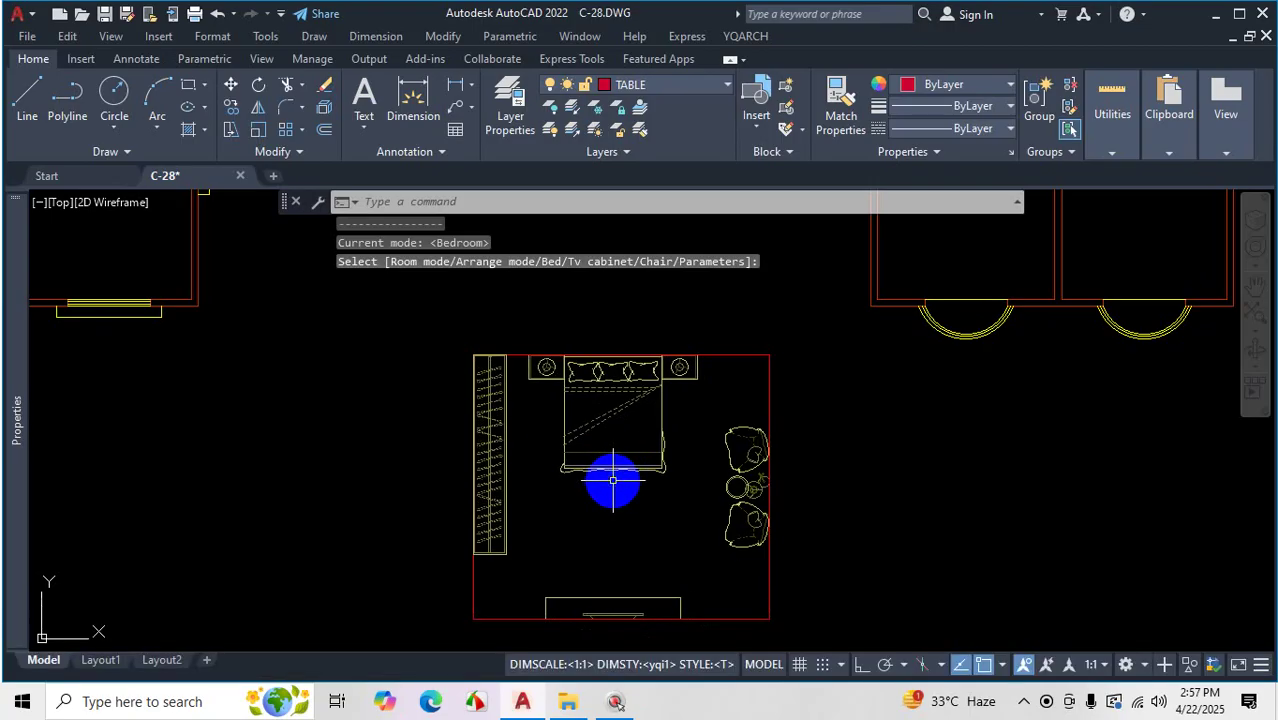
pyautogui.click(613, 480)
pyautogui.scroll(-3, 741, 500)
pyautogui.scroll(3, 776, 491)
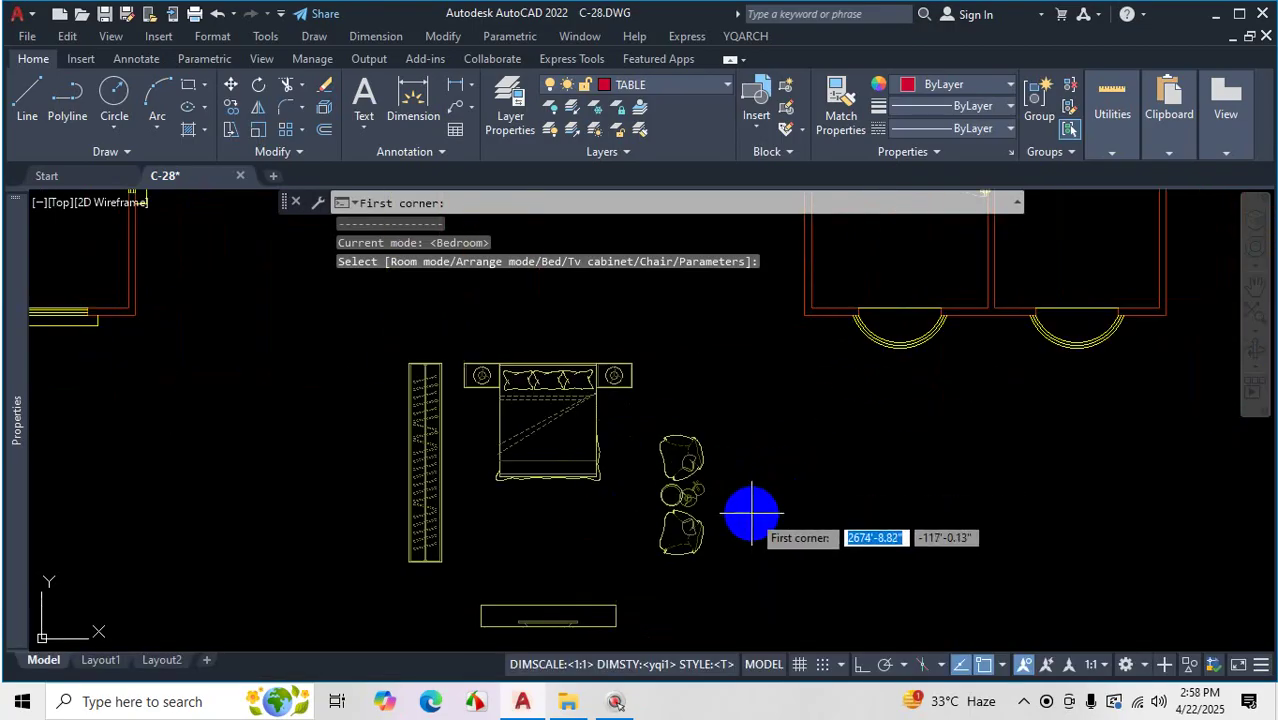
pyautogui.press('Escape')
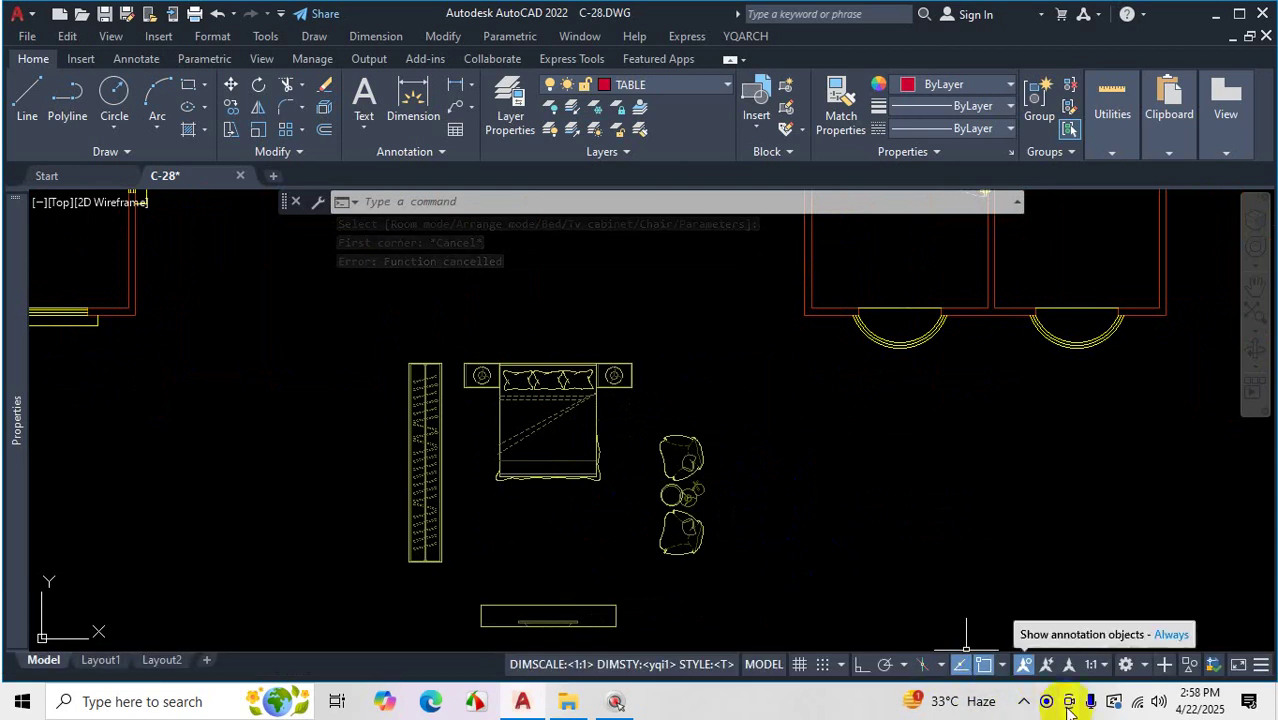
pyautogui.click(1023, 704)
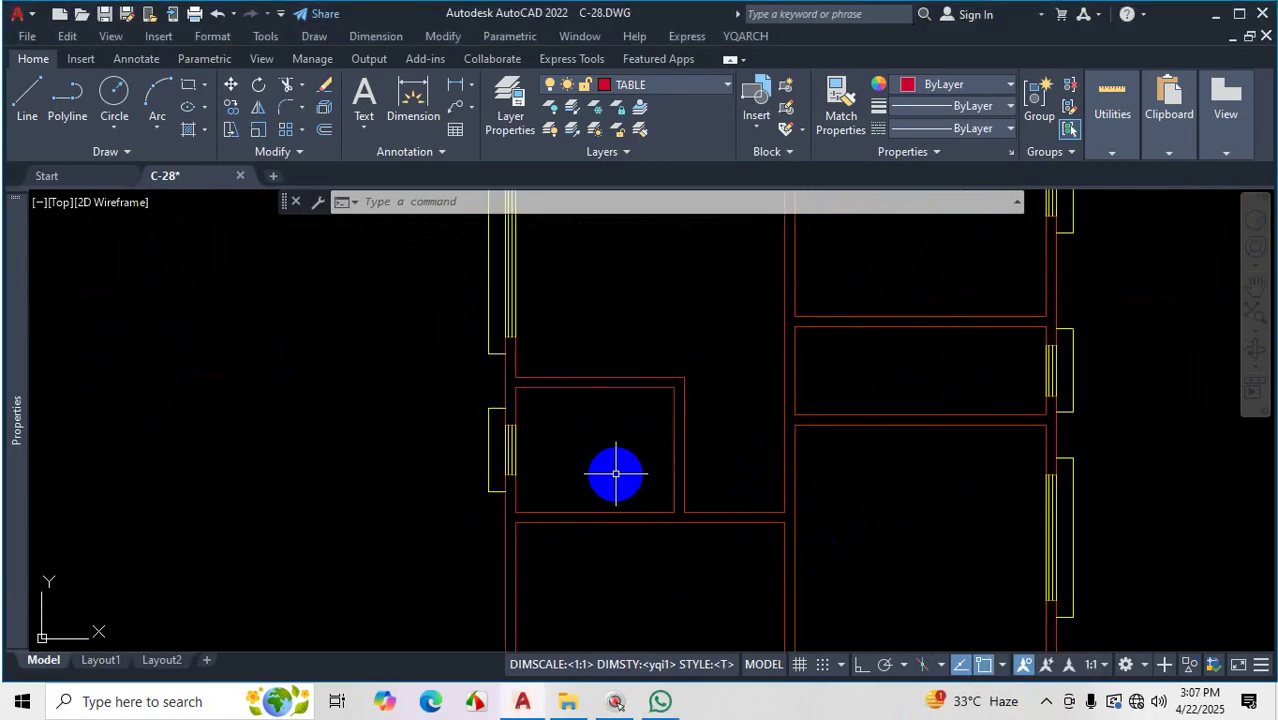
# Start the YQArch furniture arrangement (JJ) with the Toilet layout and fit it between opposite inner corners of the small bathroom
pyautogui.press('Escape')
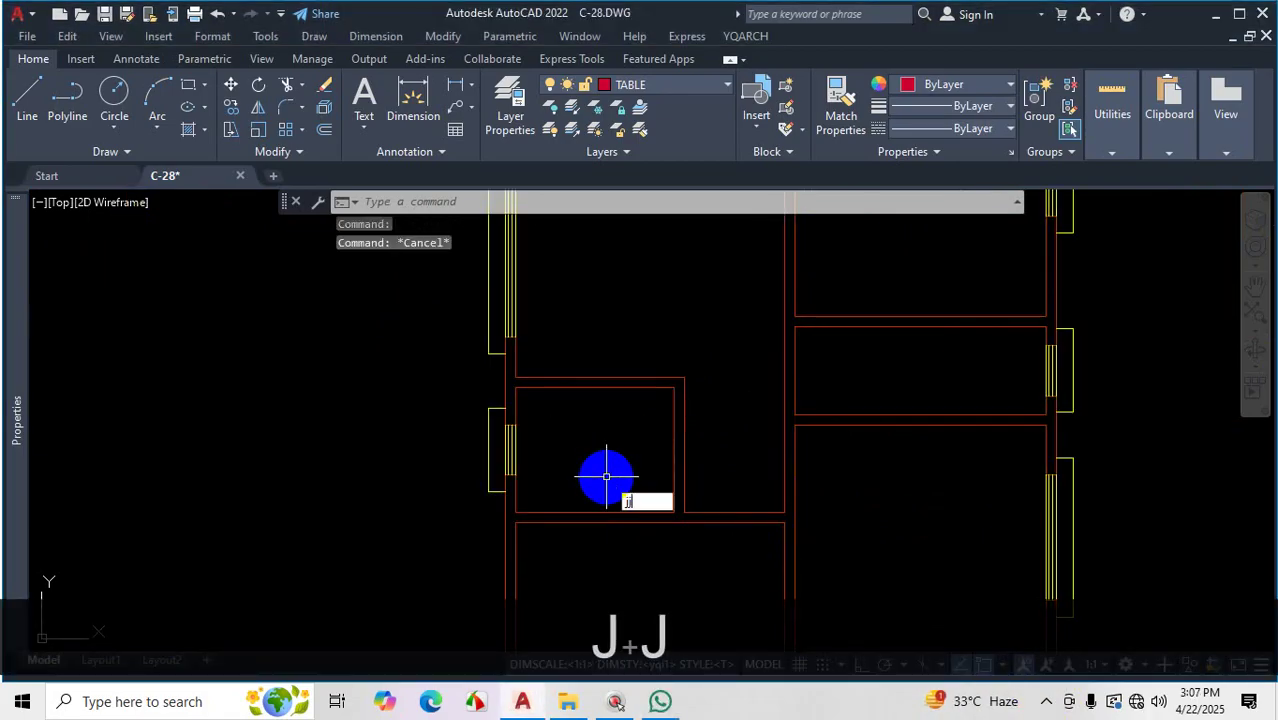
pyautogui.press('Return')
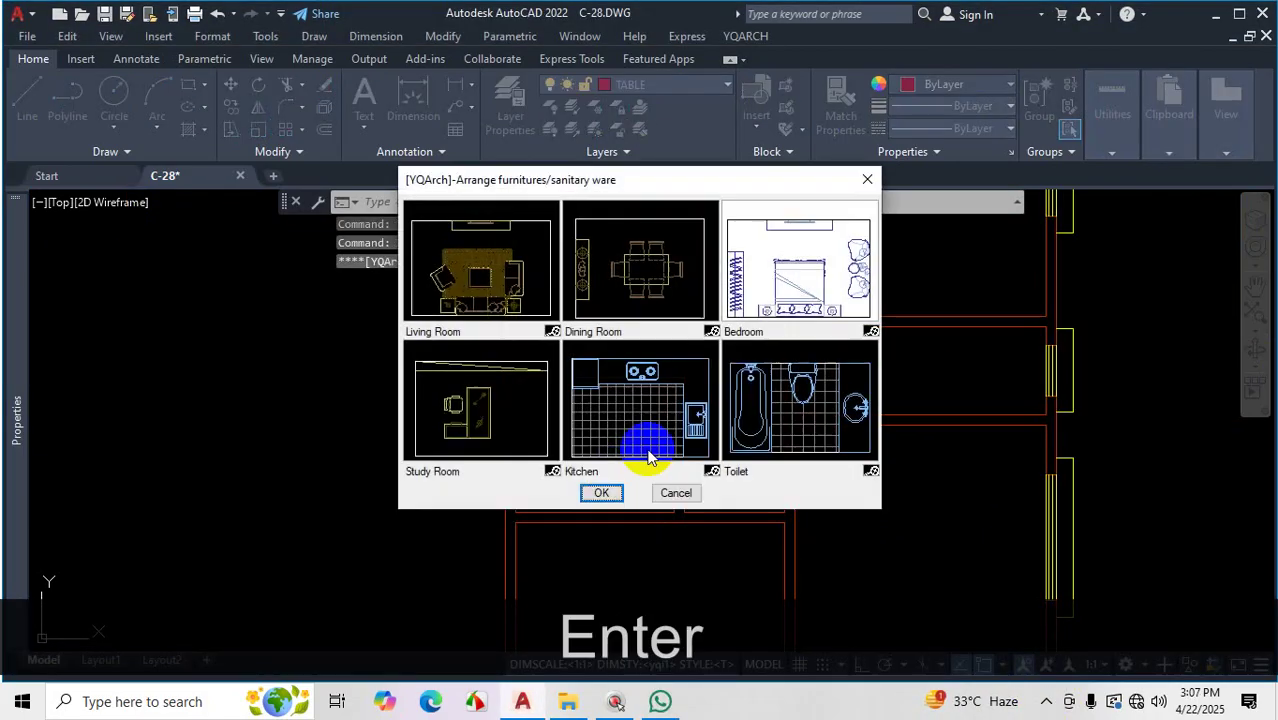
pyautogui.click(812, 418)
pyautogui.click(606, 495)
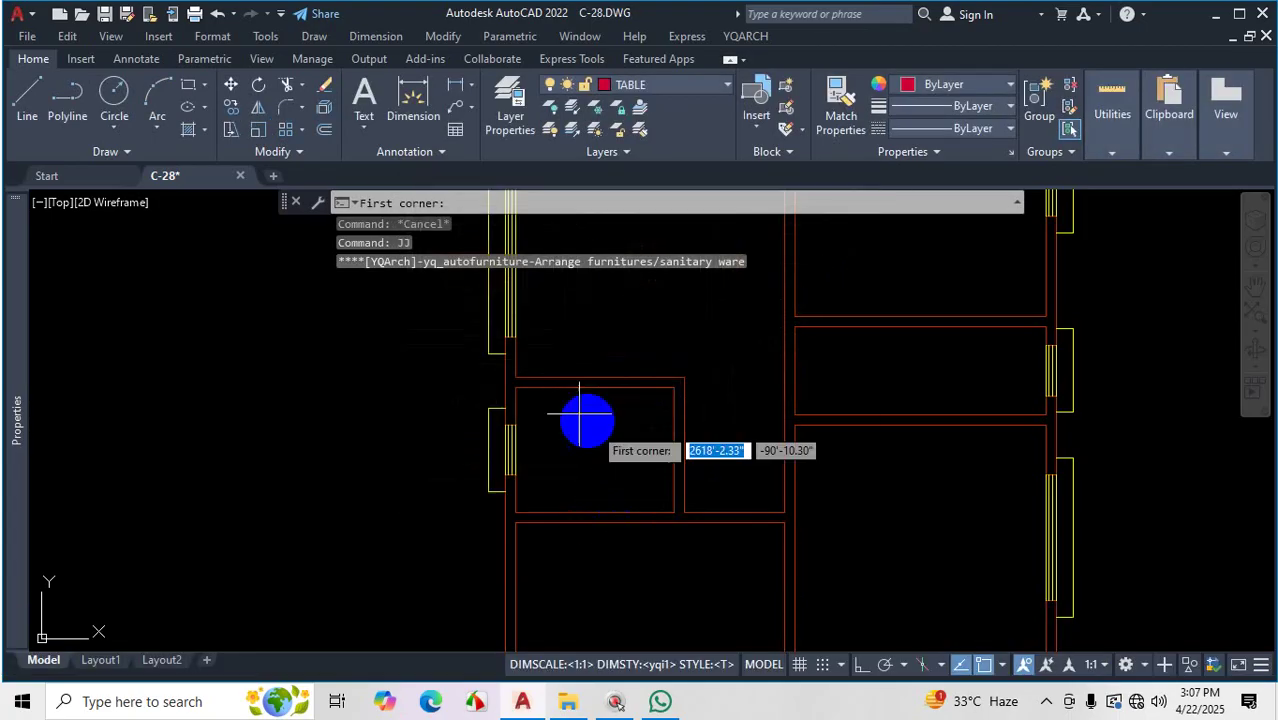
pyautogui.scroll(3, 575, 412)
pyautogui.click(435, 358)
pyautogui.scroll(-4, 667, 489)
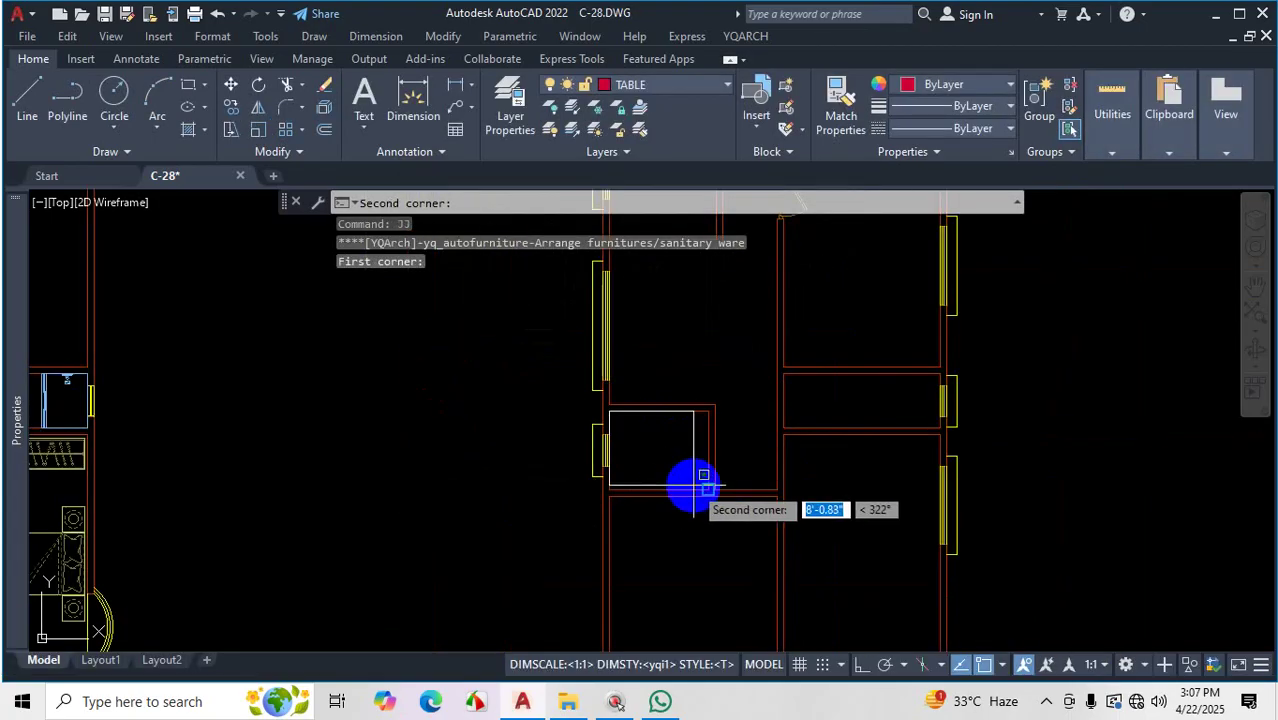
pyautogui.click(708, 490)
pyautogui.scroll(4, 682, 460)
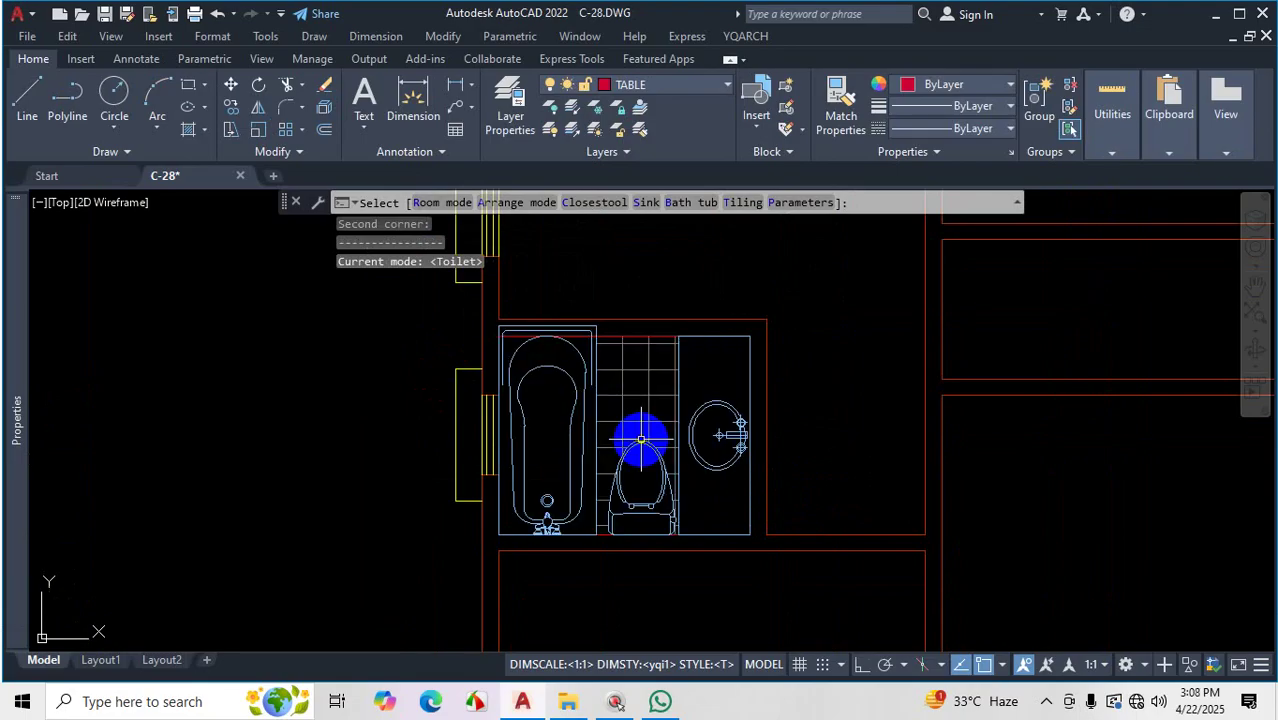
# Turn off the bathroom's floor tiling and cycle through the bath tub styles to replace the bathtub
pyautogui.press('t')
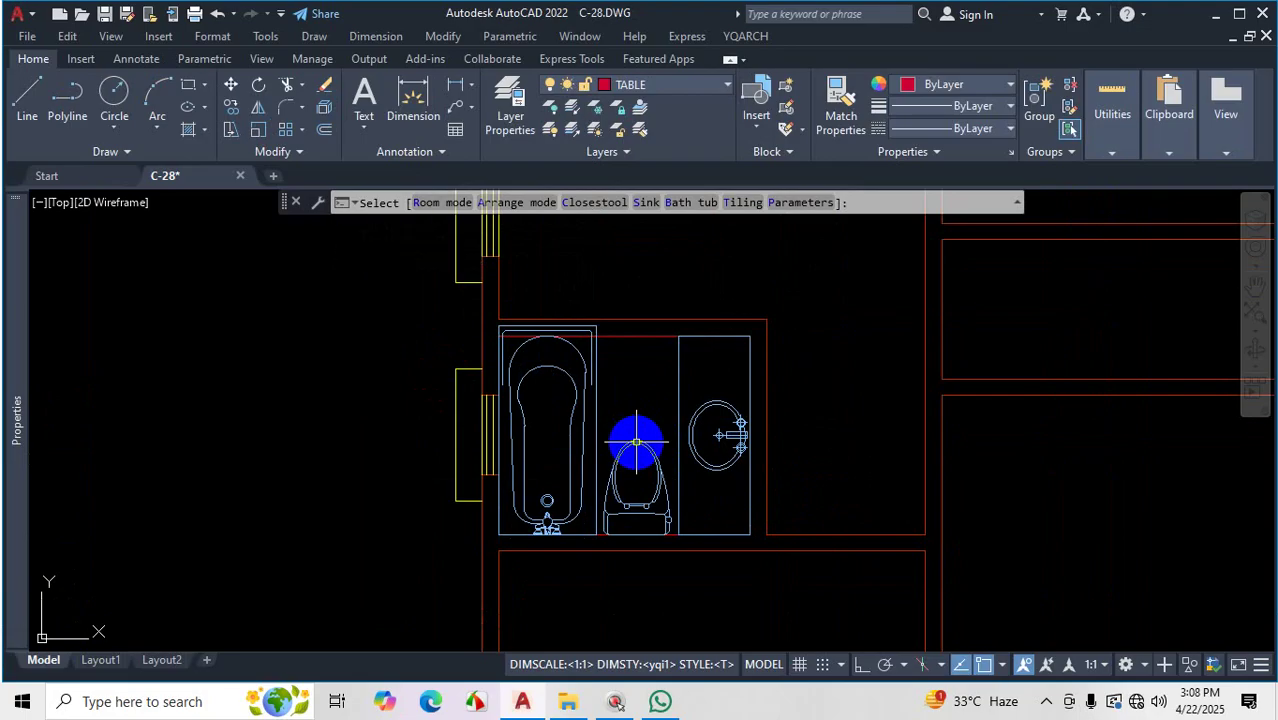
pyautogui.press('b')
pyautogui.press('b')
pyautogui.press('b')
pyautogui.press('b')
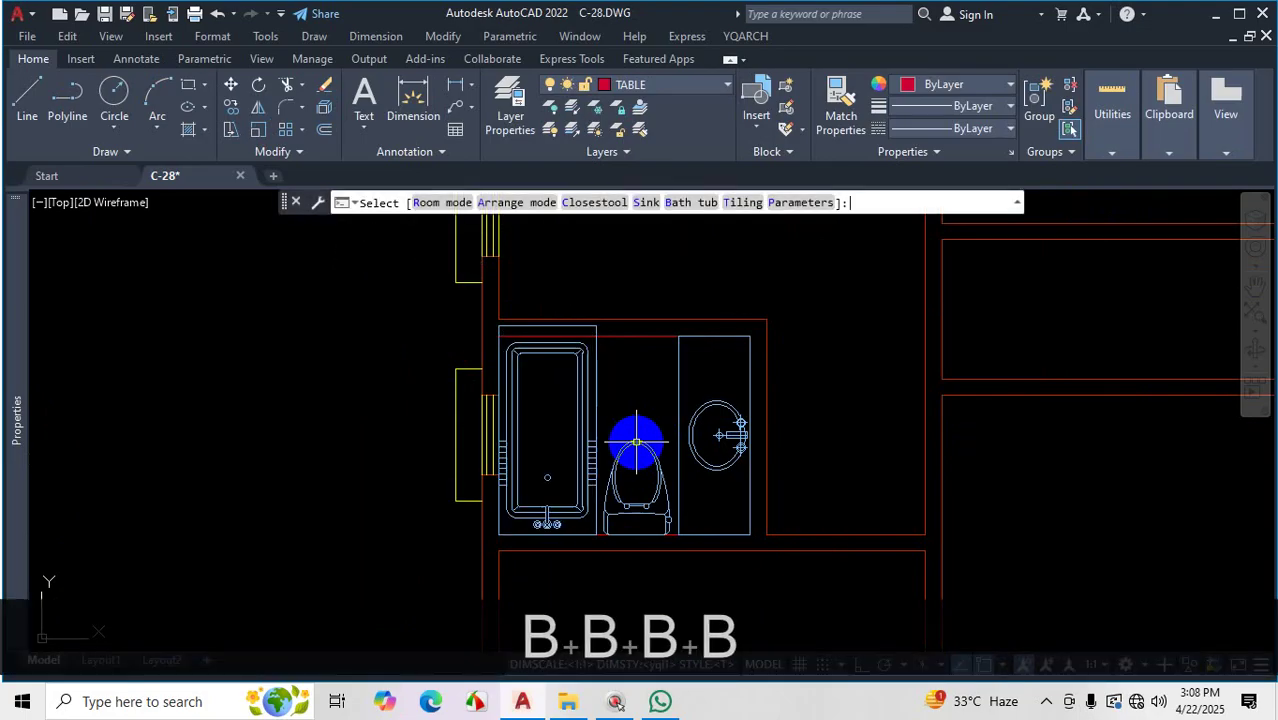
pyautogui.press('b')
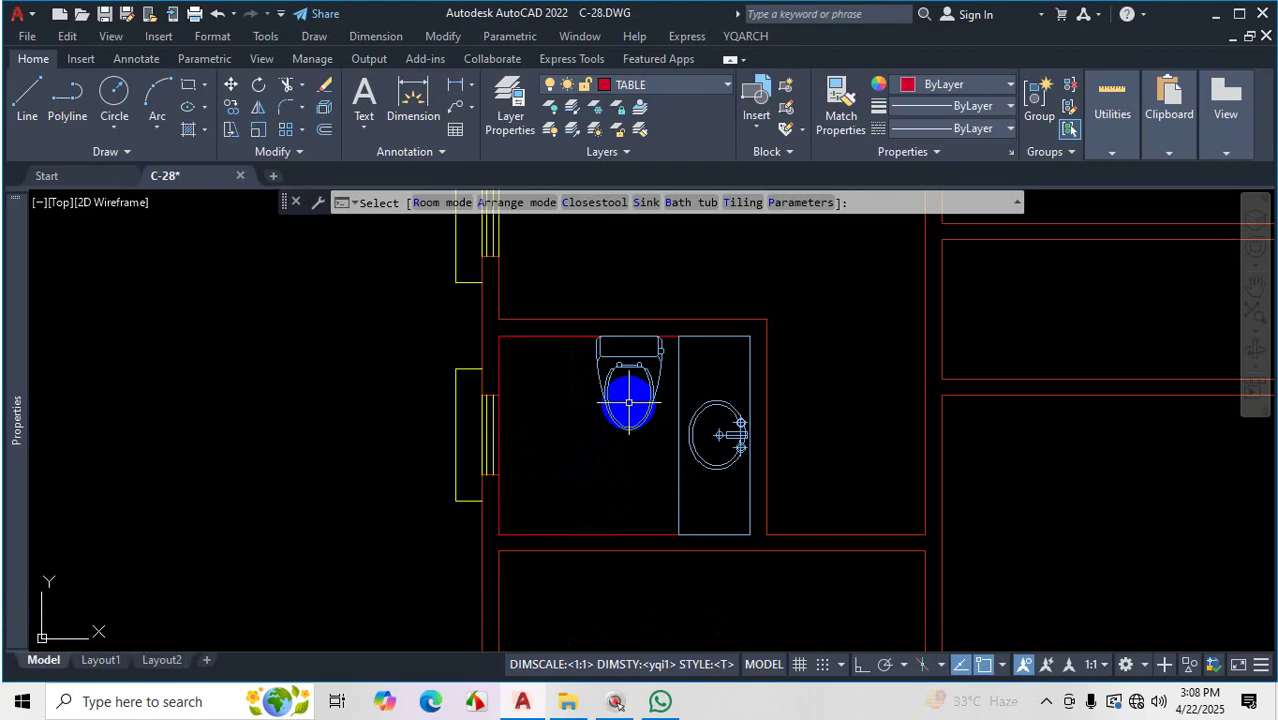
# Cycle the arrangement modes until the basin is upper left, the corner shower upper right and the toilet lower right, and accept the layout
pyautogui.press('a')
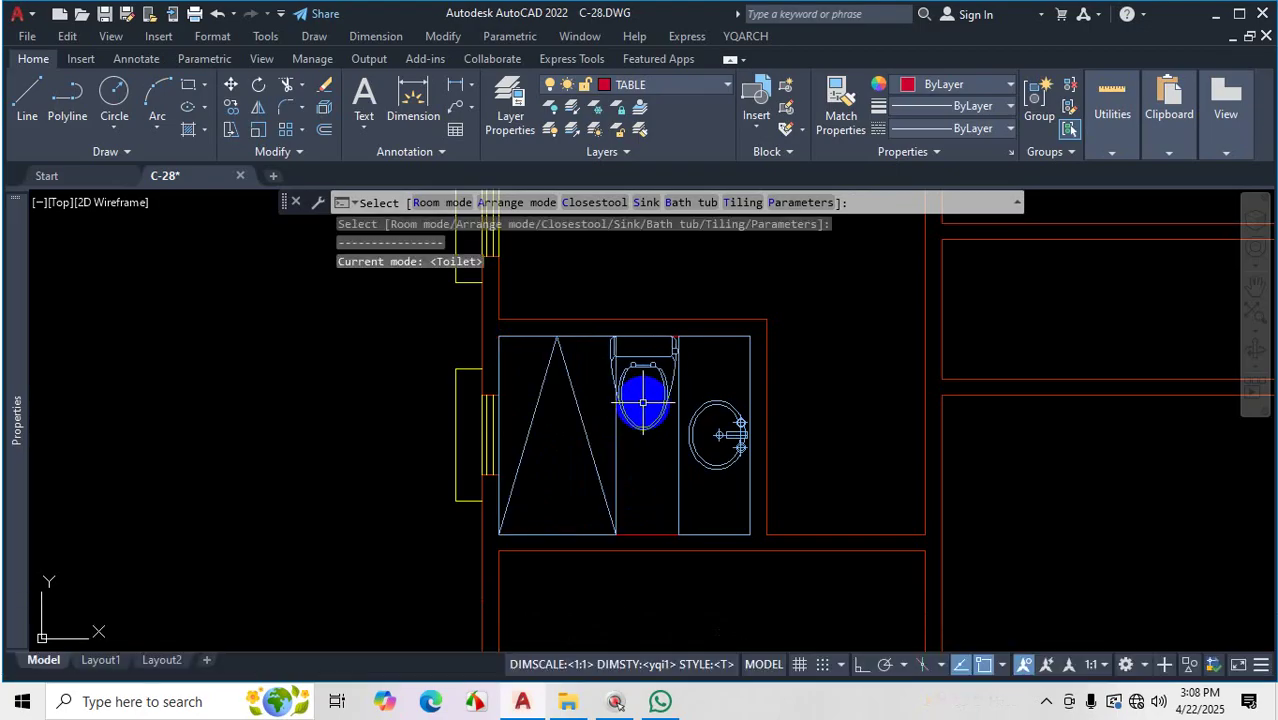
pyautogui.press('a')
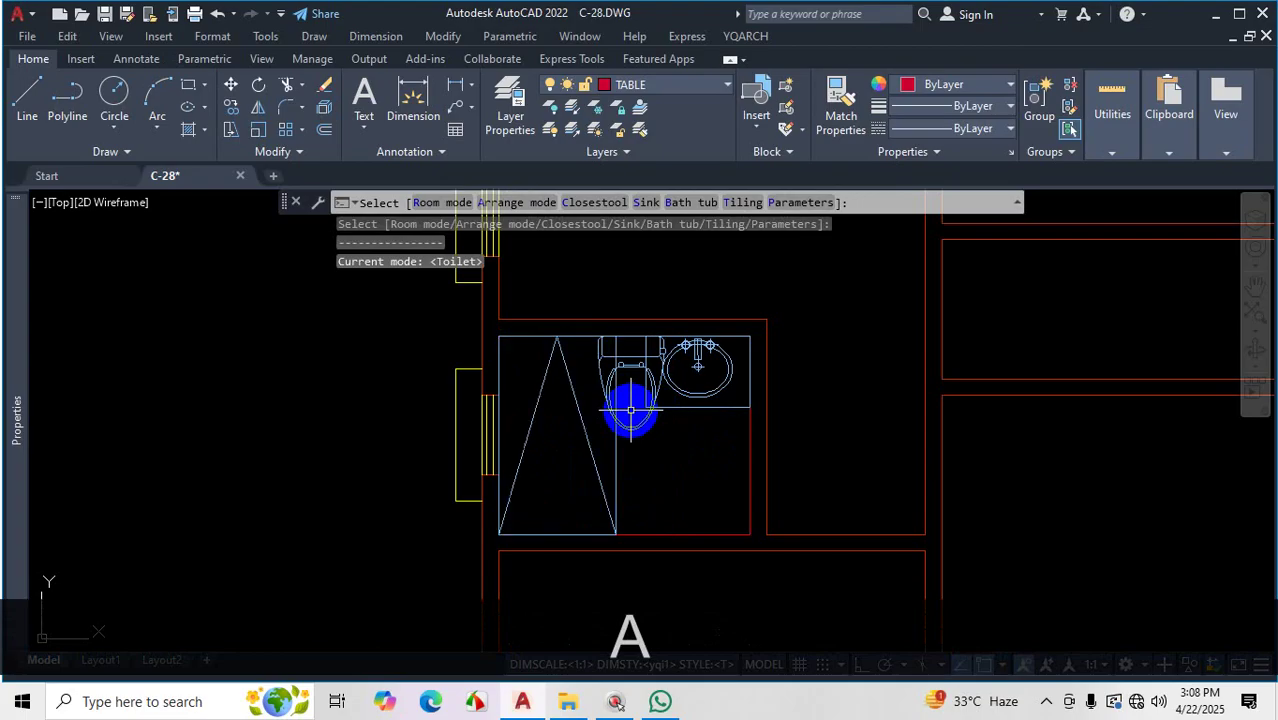
pyautogui.press('a')
pyautogui.press('a')
pyautogui.press('a')
pyautogui.press('a')
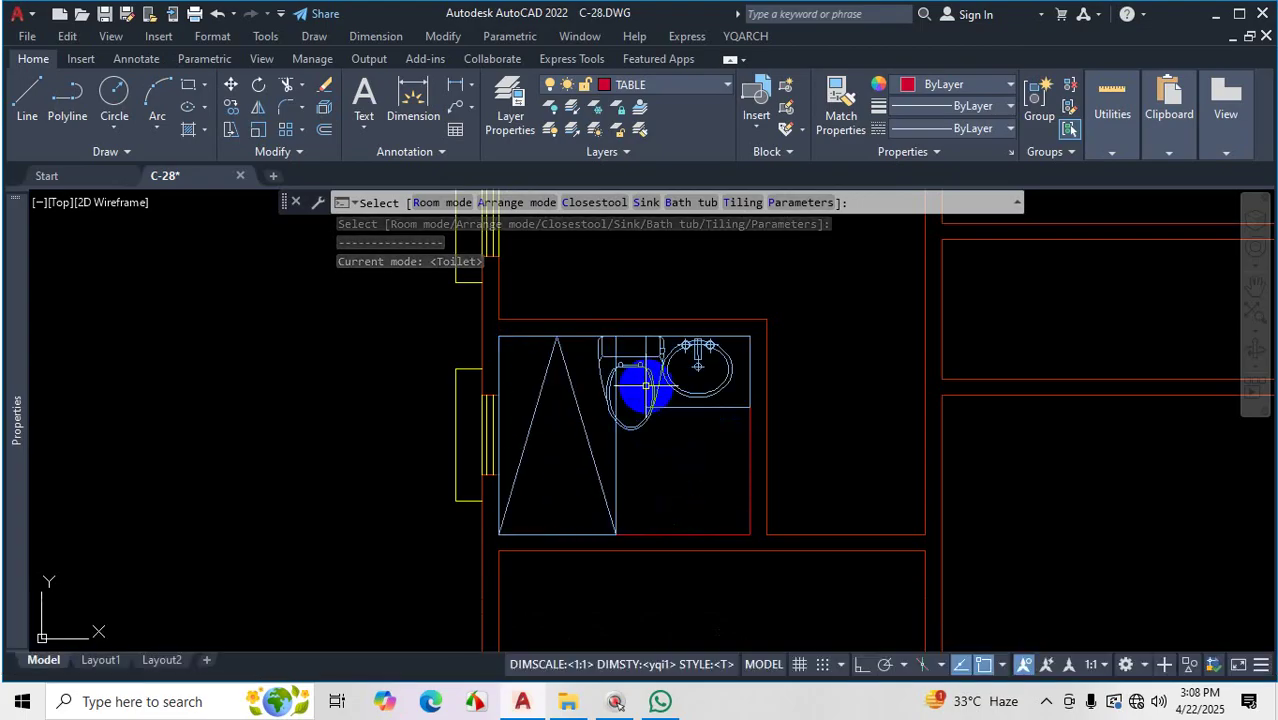
pyautogui.press('a')
pyautogui.press('a')
pyautogui.press('a')
pyautogui.press('a')
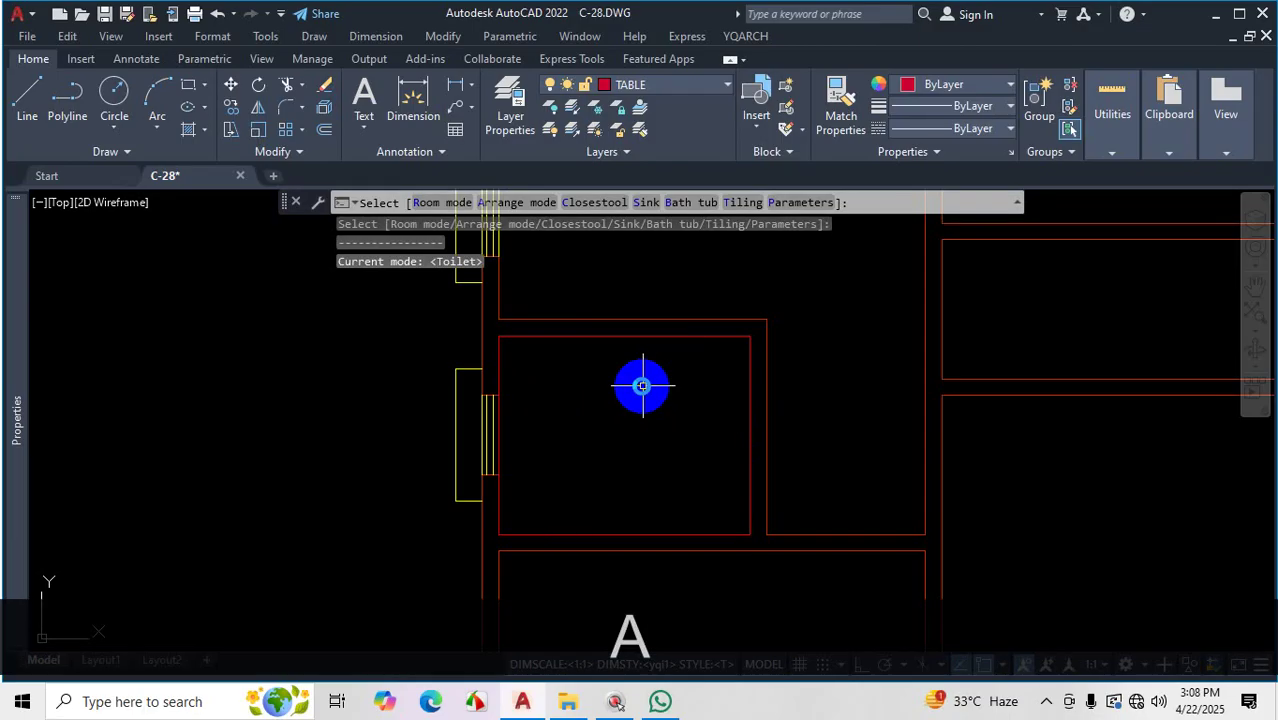
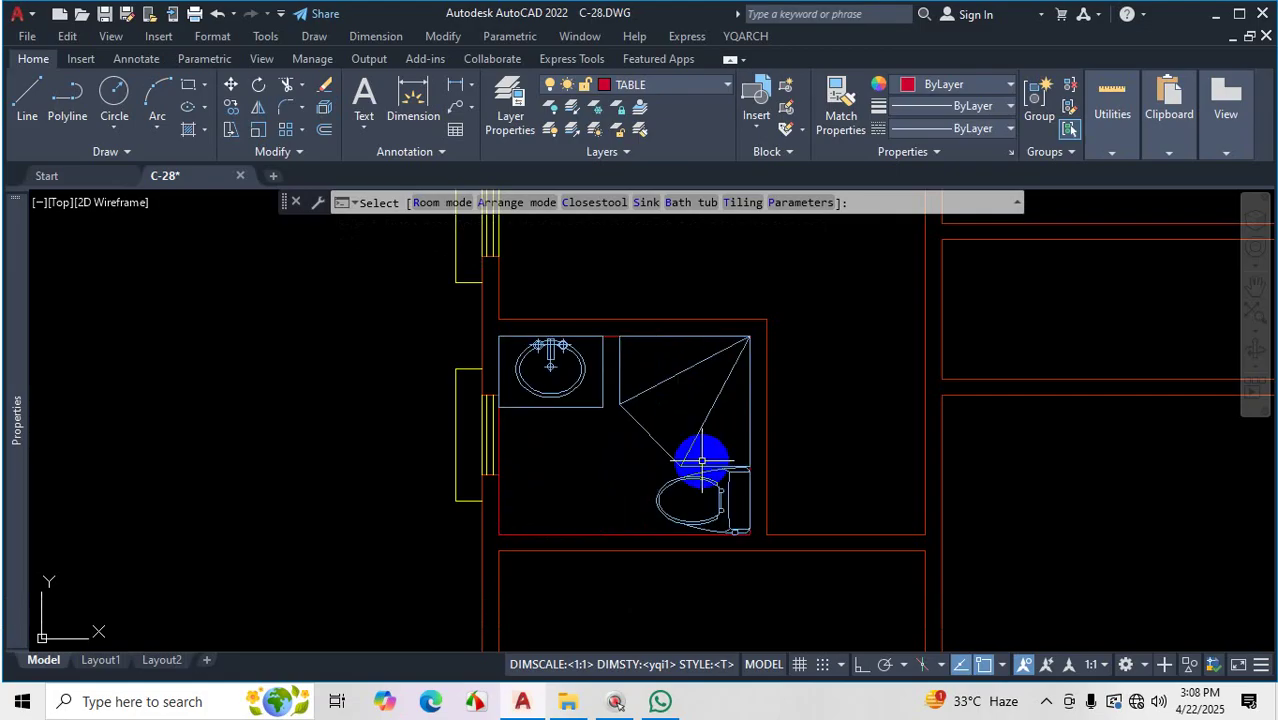
pyautogui.click(703, 461)
pyautogui.scroll(-3, 690, 445)
pyautogui.press('Escape')
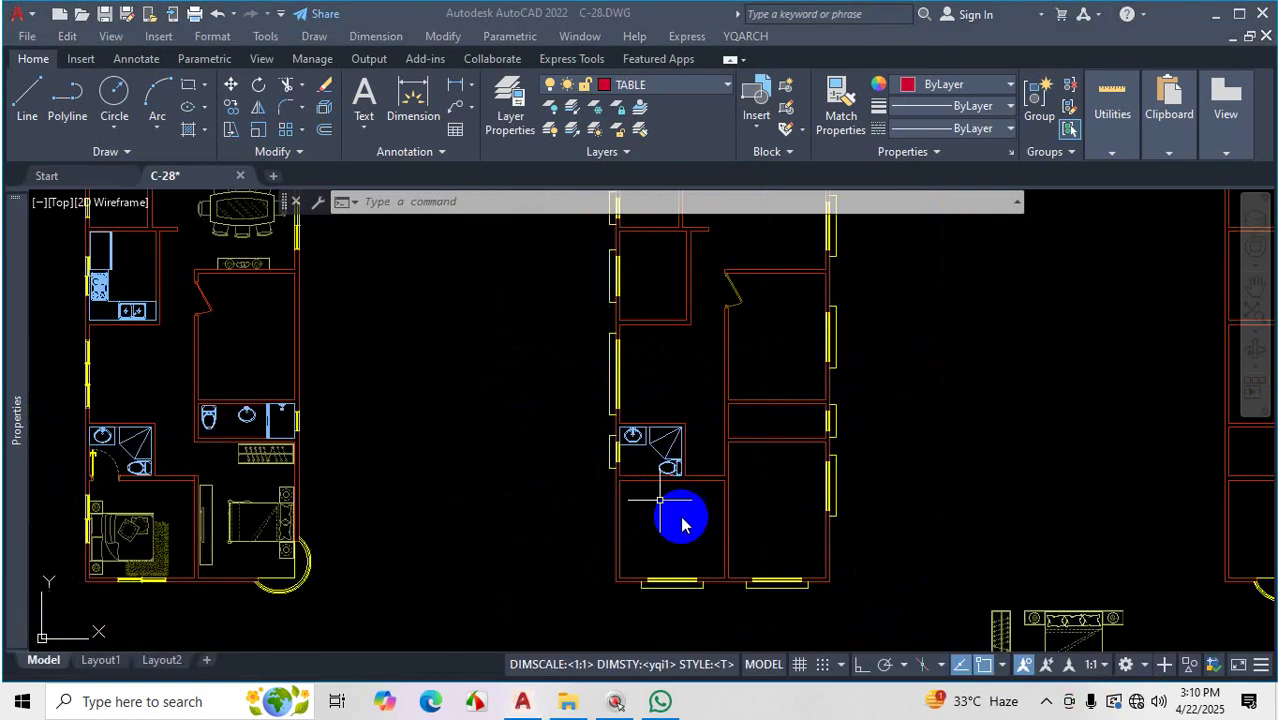
# Try the Bedroom furniture layout (JJ) in the room below the bathroom, picking its opposite inner wall corners exactly
pyautogui.scroll(3, 685, 519)
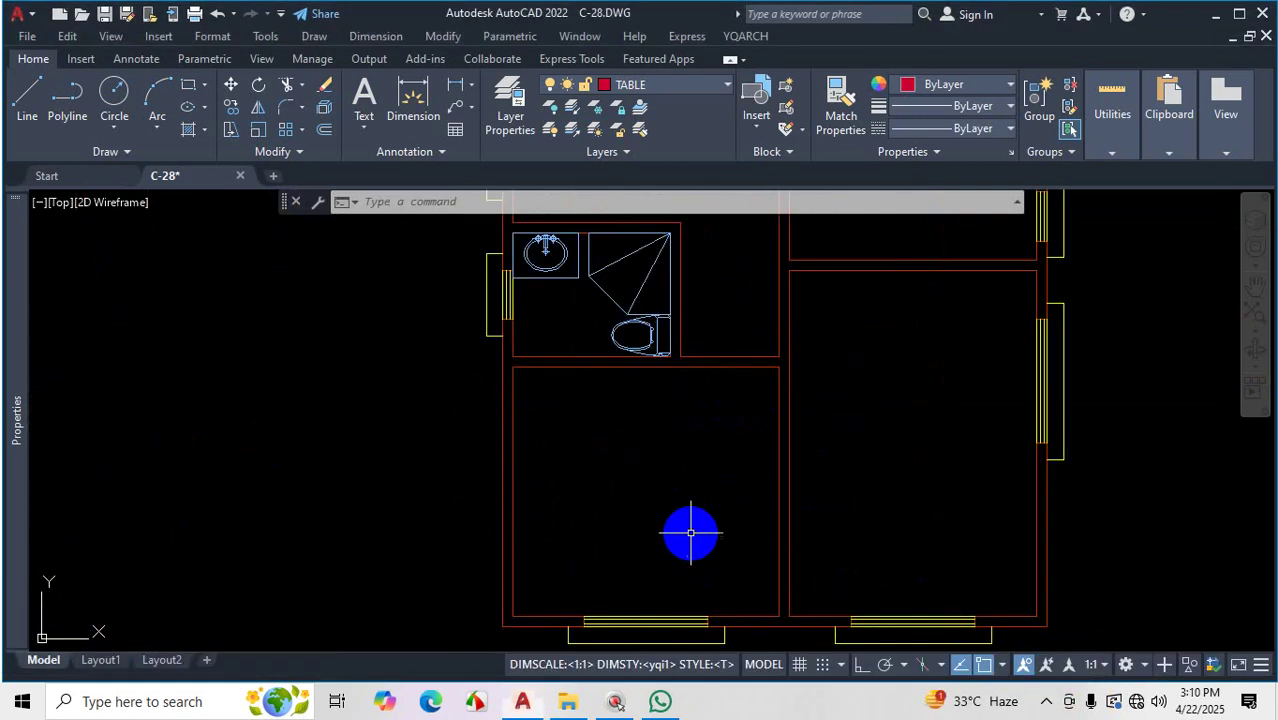
pyautogui.press('Escape')
pyautogui.write('JJ')
pyautogui.press('Return')
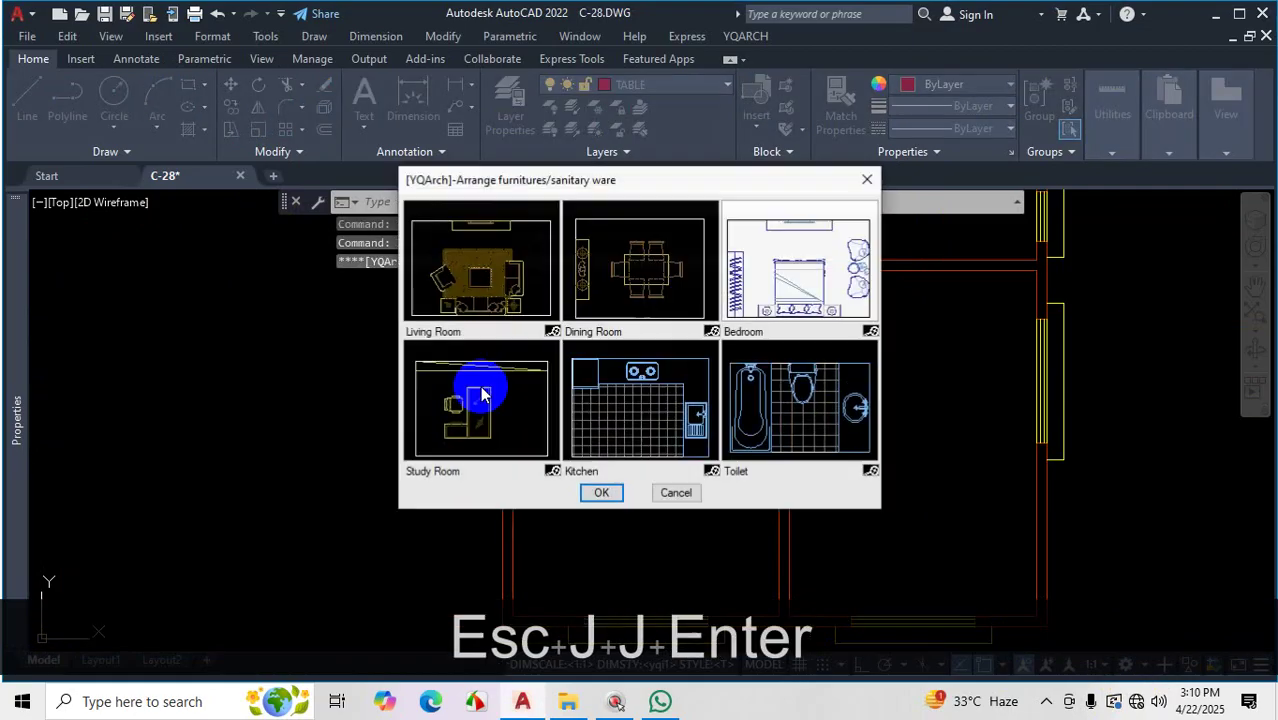
pyautogui.click(602, 492)
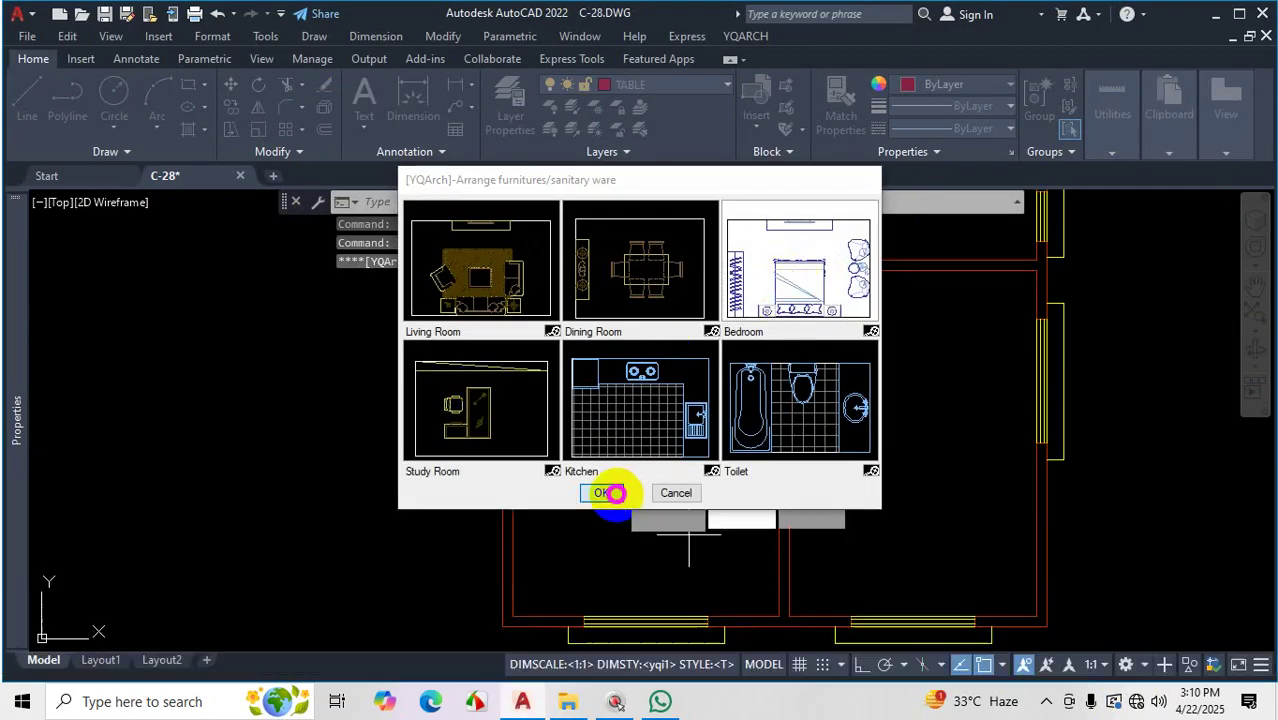
pyautogui.scroll(3, 497, 390)
pyautogui.click(497, 390)
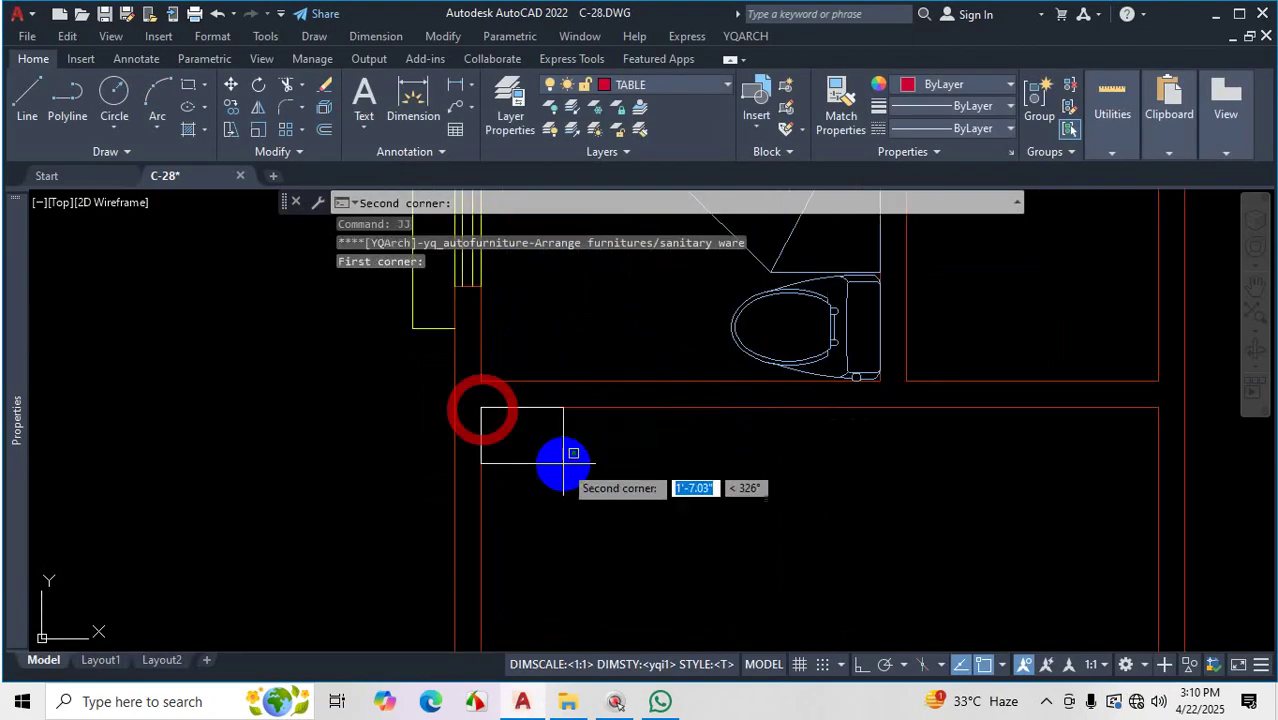
pyautogui.scroll(-3, 633, 442)
pyautogui.scroll(4, 726, 543)
pyautogui.click(727, 545)
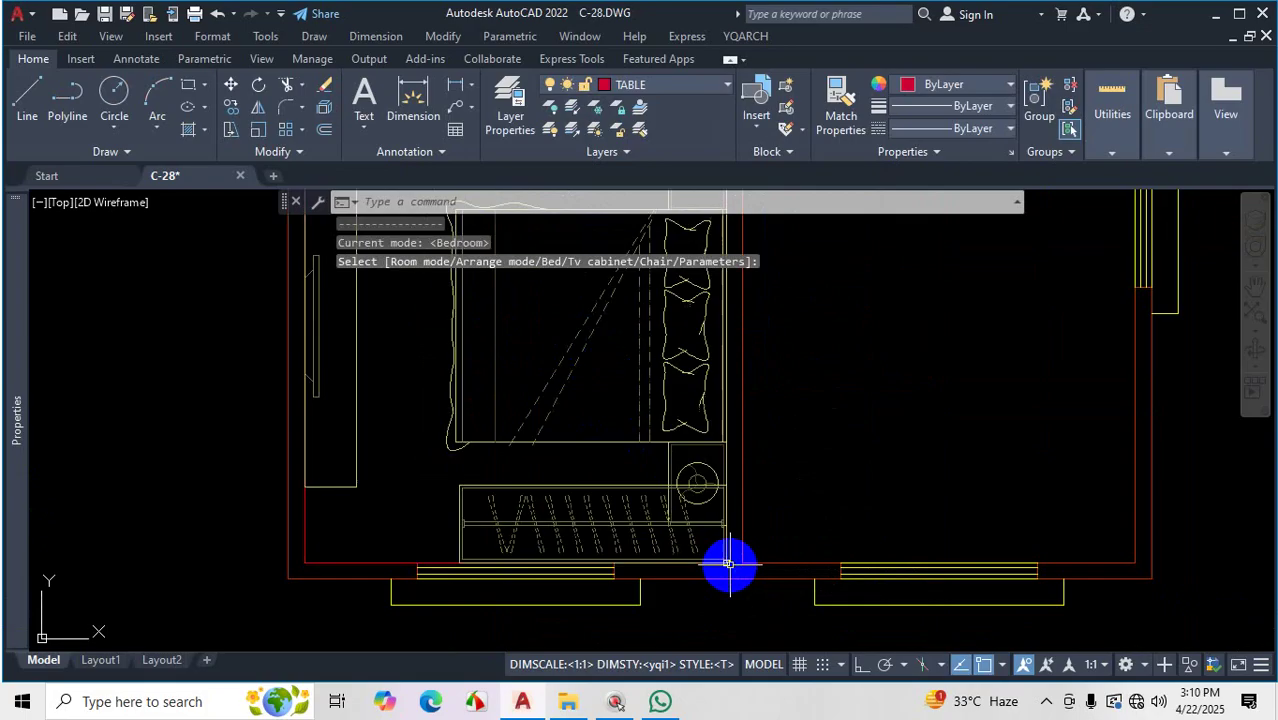
pyautogui.scroll(-2, 655, 414)
pyautogui.scroll(4, 678, 417)
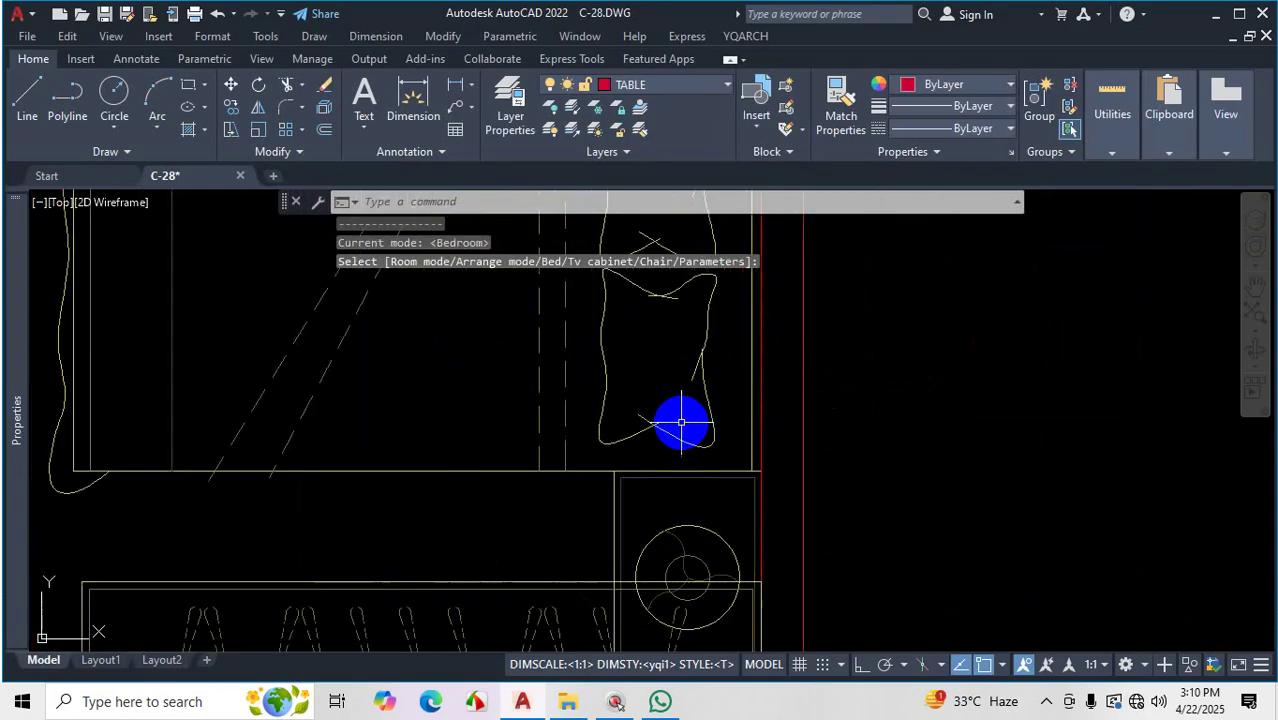
pyautogui.scroll(-2, 716, 486)
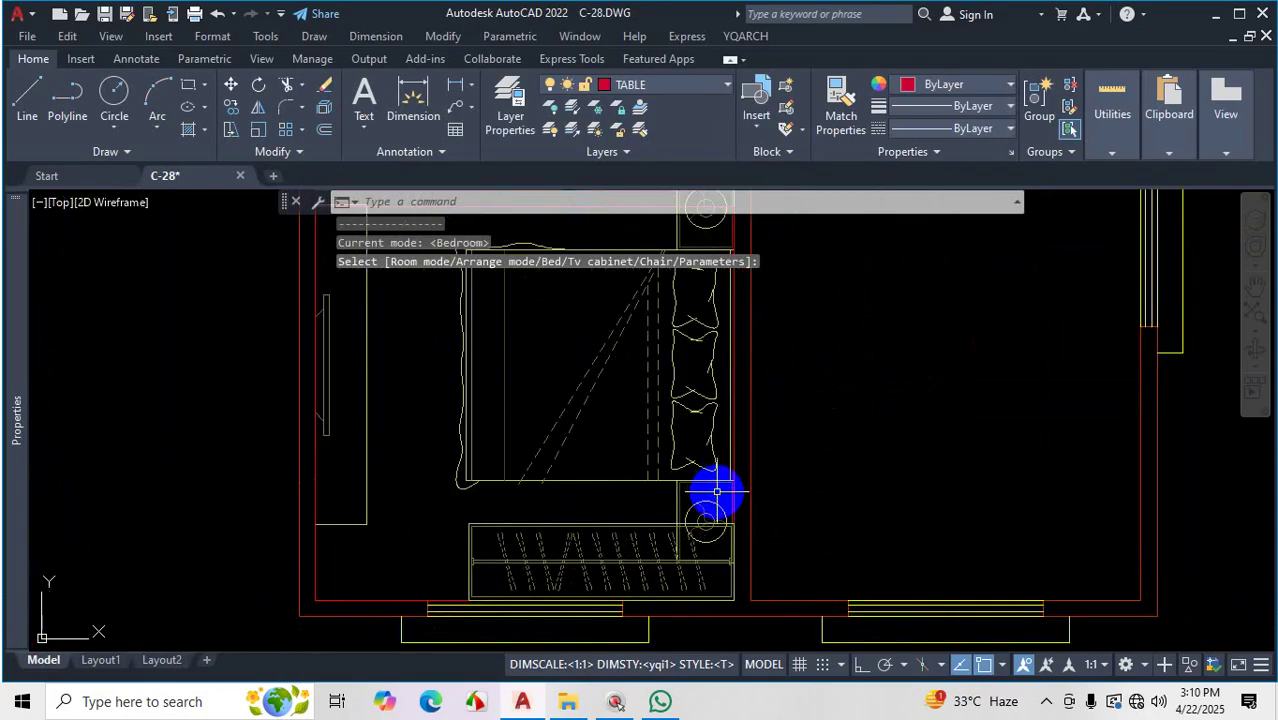
pyautogui.hotkey('ctrl', '1')
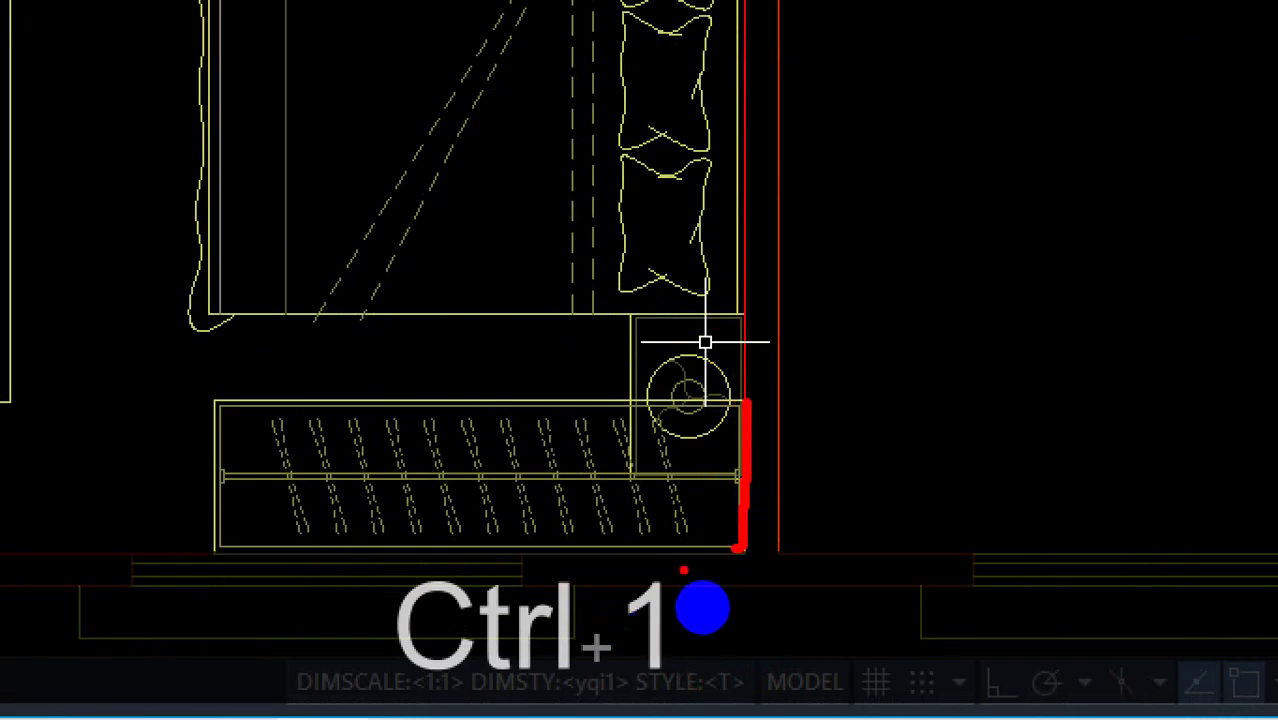
# Cancel the bedroom arrangement and erase the leftover red boundary rectangle from the room
pyautogui.press('Escape')
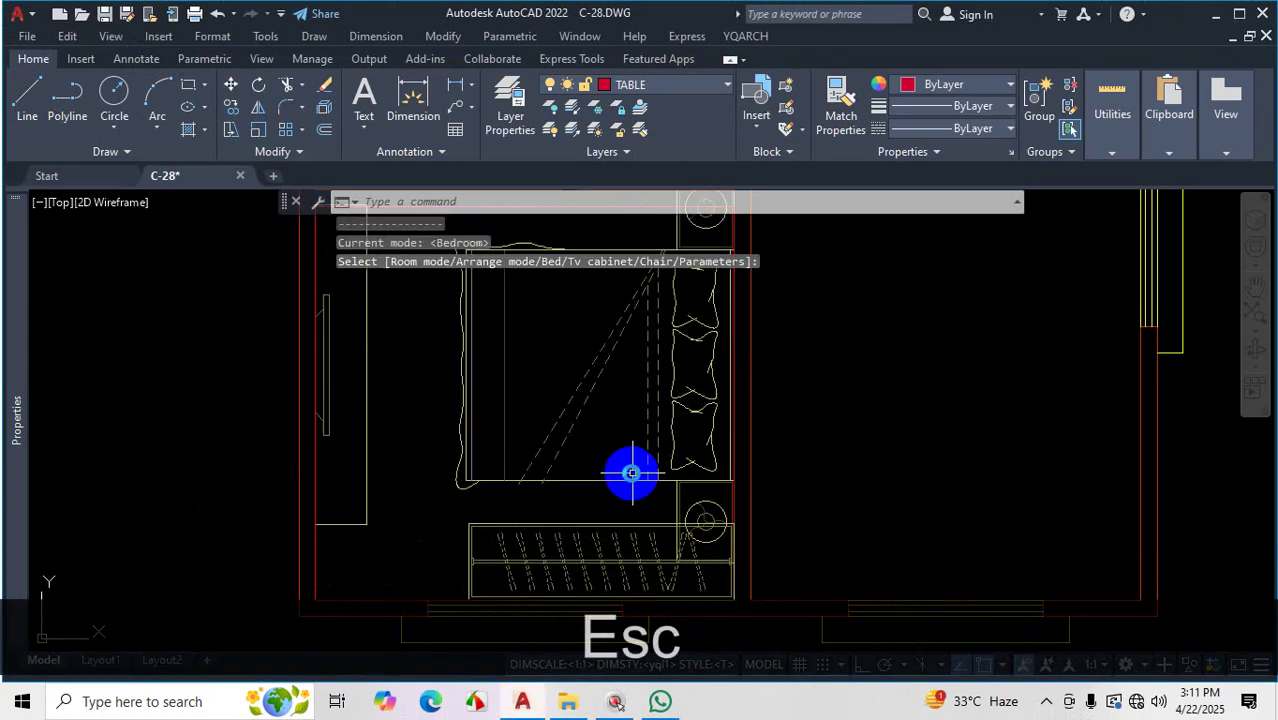
pyautogui.click(733, 490)
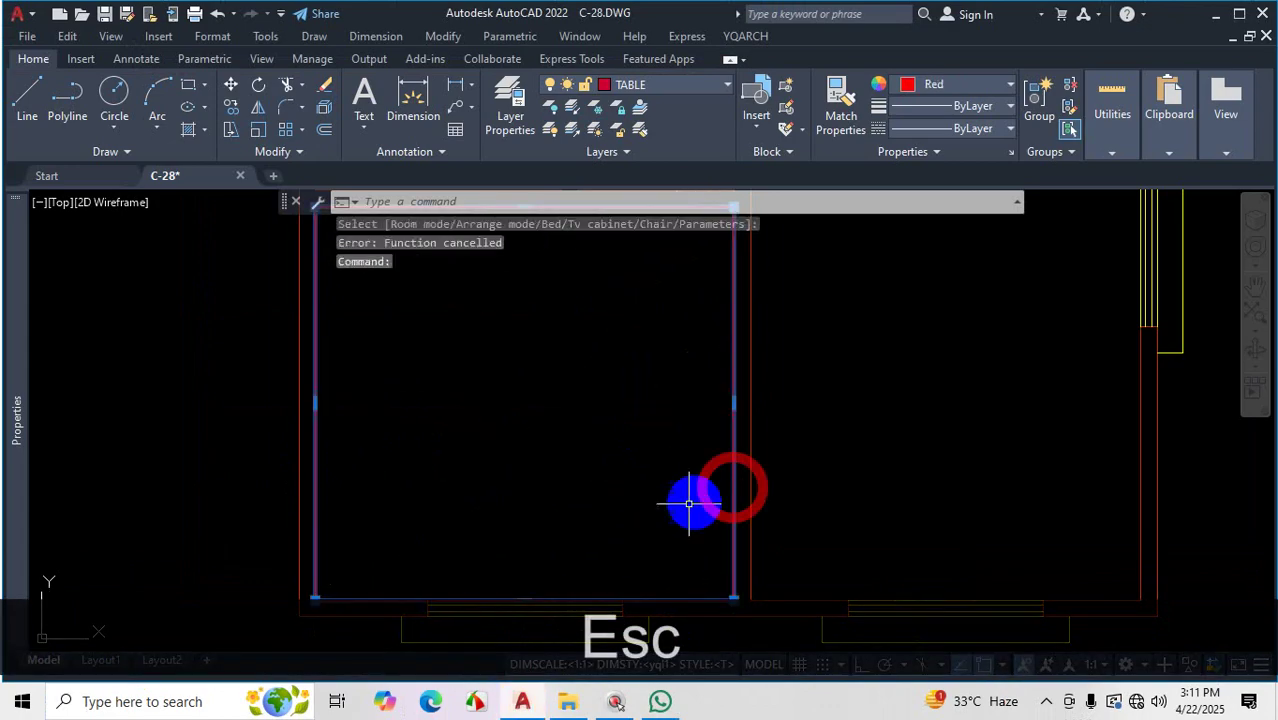
pyautogui.press('Delete')
# Start the Bedroom furniture layout (JJ) with its first corner slightly inside the upper-left inner wall corner of the room below the bathroom
pyautogui.scroll(2, 683, 510)
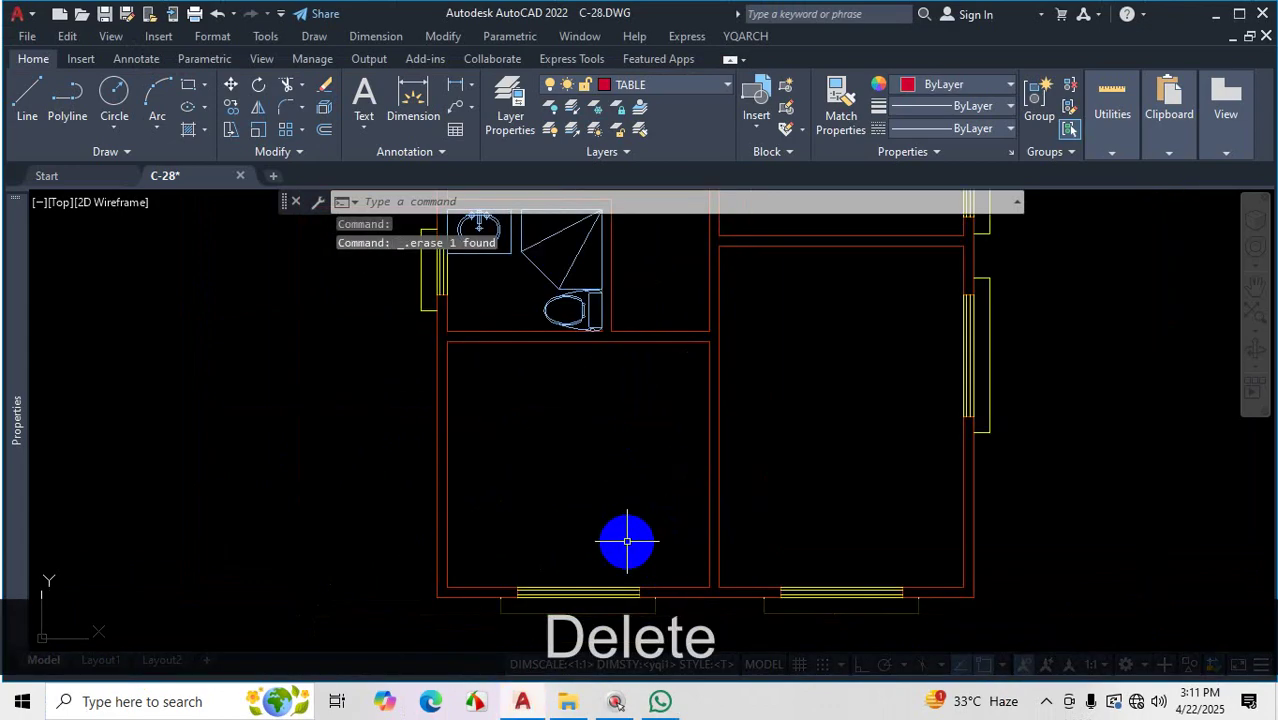
pyautogui.write('jj')
pyautogui.press('Return')
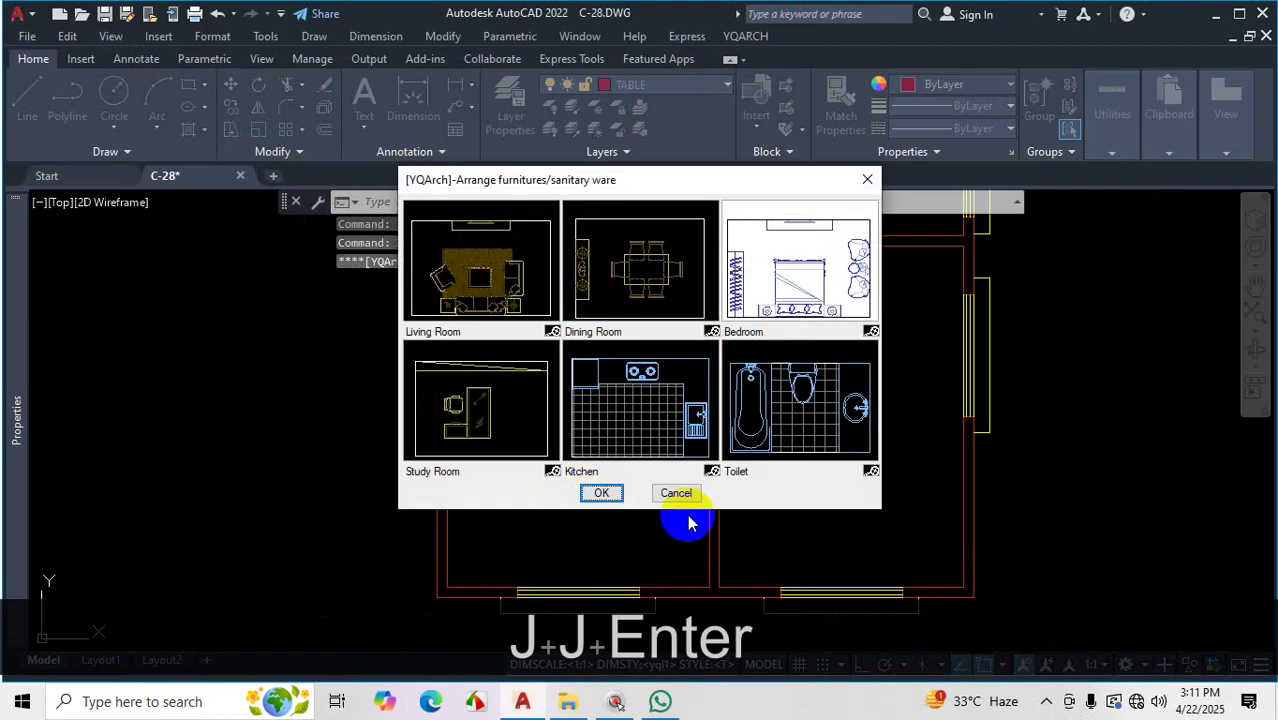
pyautogui.click(602, 493)
pyautogui.scroll(5, 585, 448)
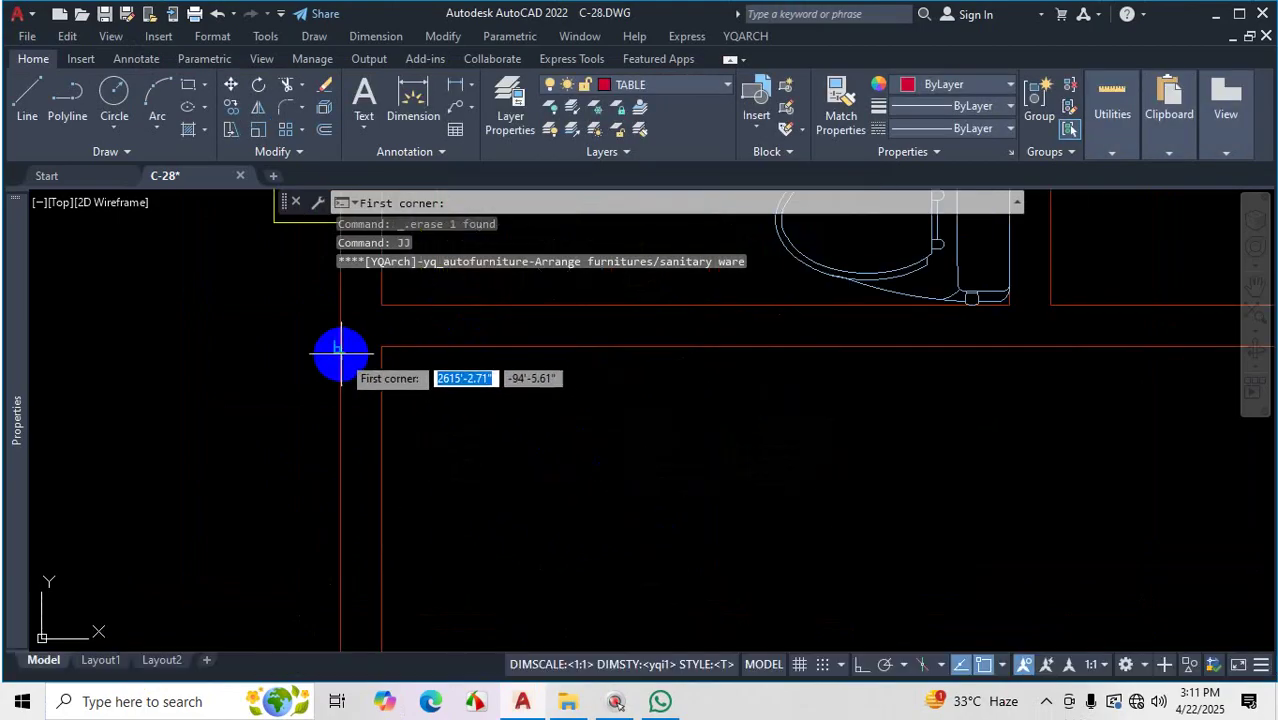
pyautogui.scroll(4, 505, 343)
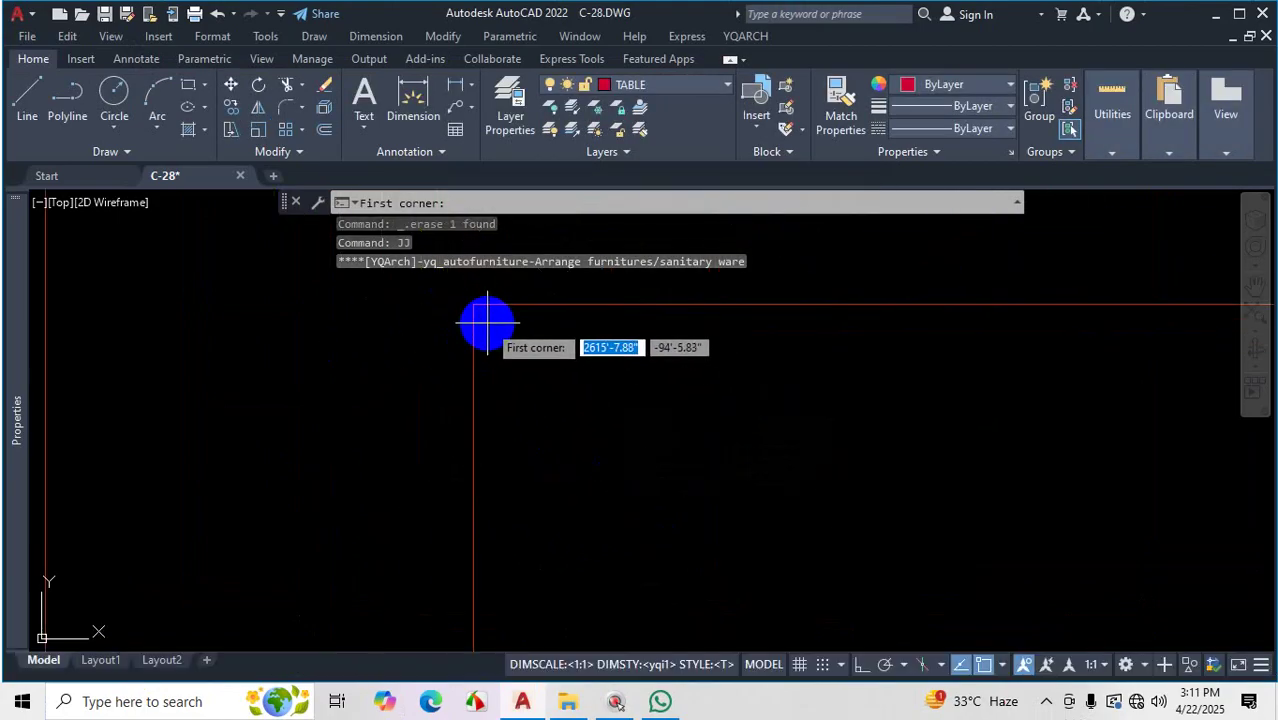
pyautogui.click(485, 318)
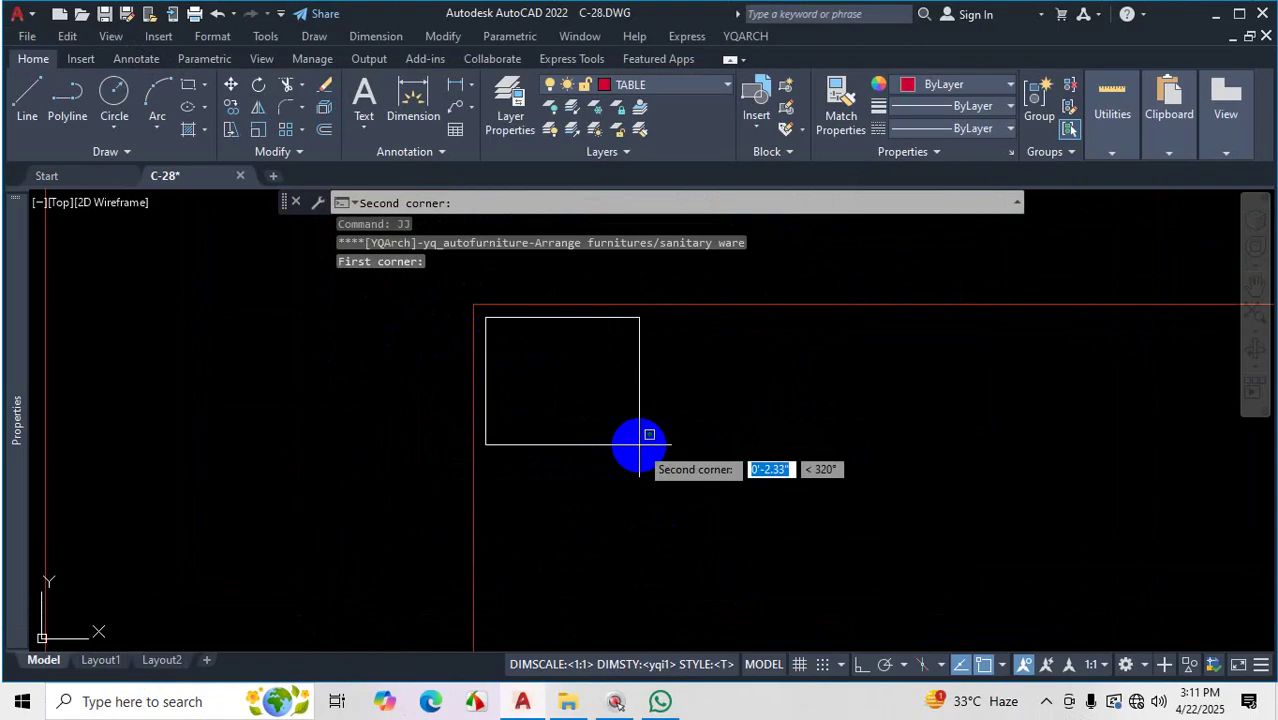
# Place the bedroom layout's second corner slightly inside the room's lower-right inner wall corner
pyautogui.scroll(-3, 645, 438)
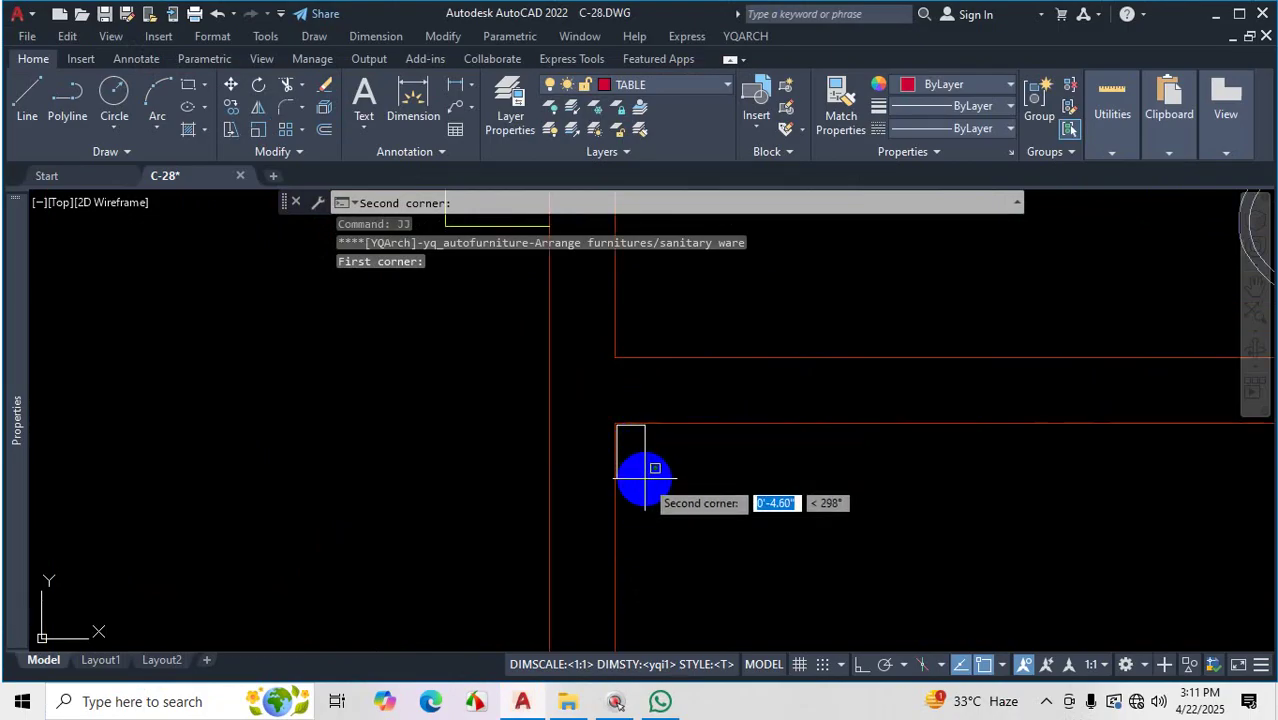
pyautogui.scroll(-2, 671, 464)
pyautogui.scroll(1, 668, 464)
pyautogui.scroll(-5, 665, 464)
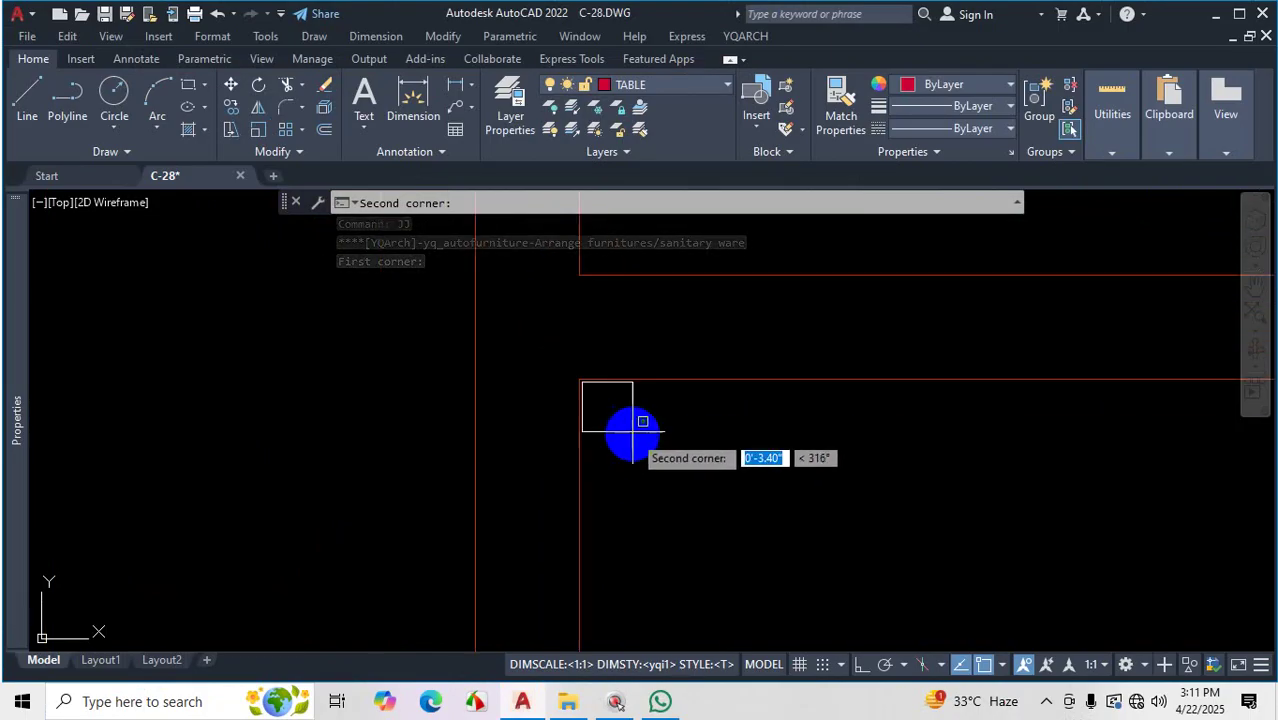
pyautogui.scroll(8, 755, 536)
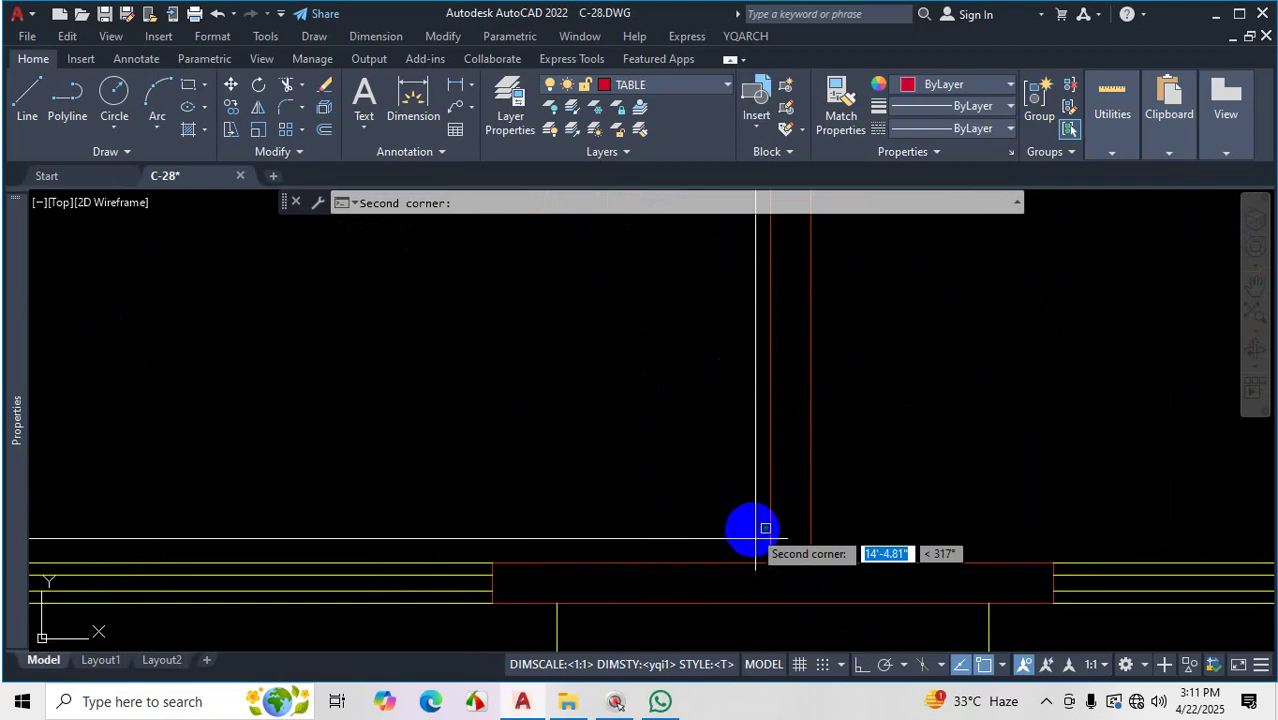
pyautogui.scroll(4, 822, 609)
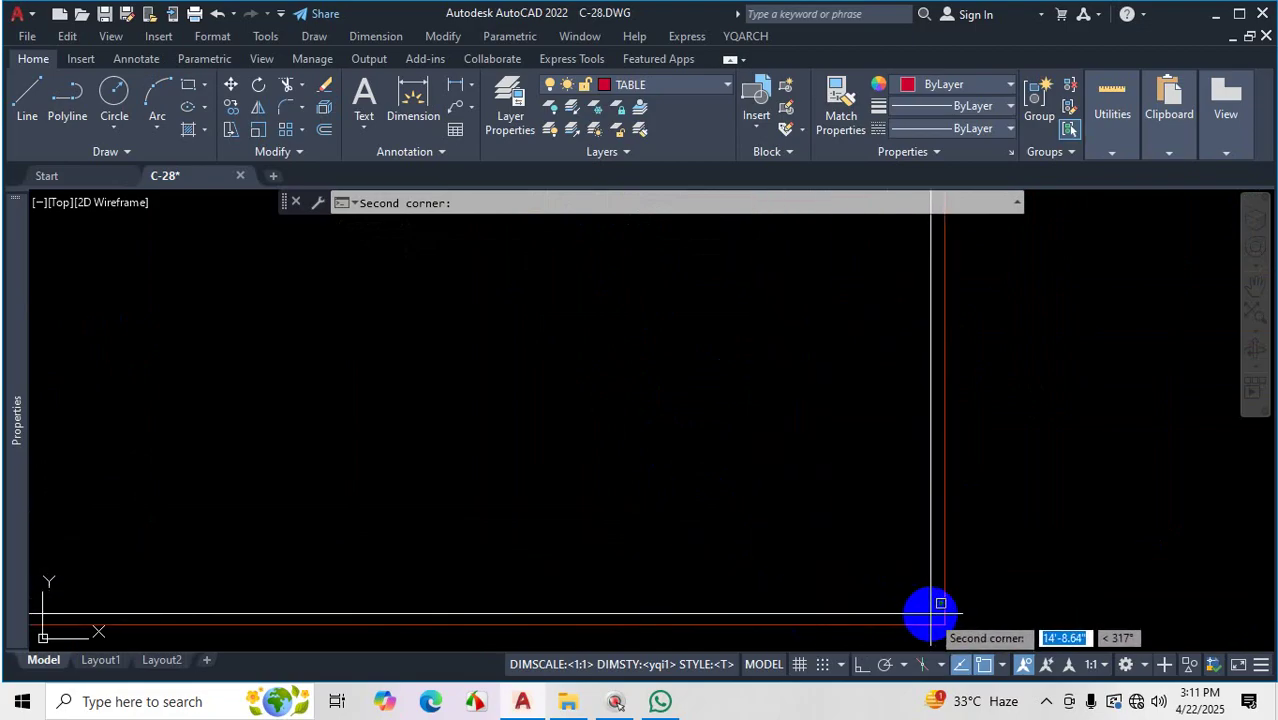
pyautogui.click(929, 608)
# Cycle the bedroom arrangements until the bed head is against the left wall, the wardrobe along the lower wall and the TV cabinet on the right wall
pyautogui.scroll(-2, 836, 537)
pyautogui.scroll(-7, 726, 452)
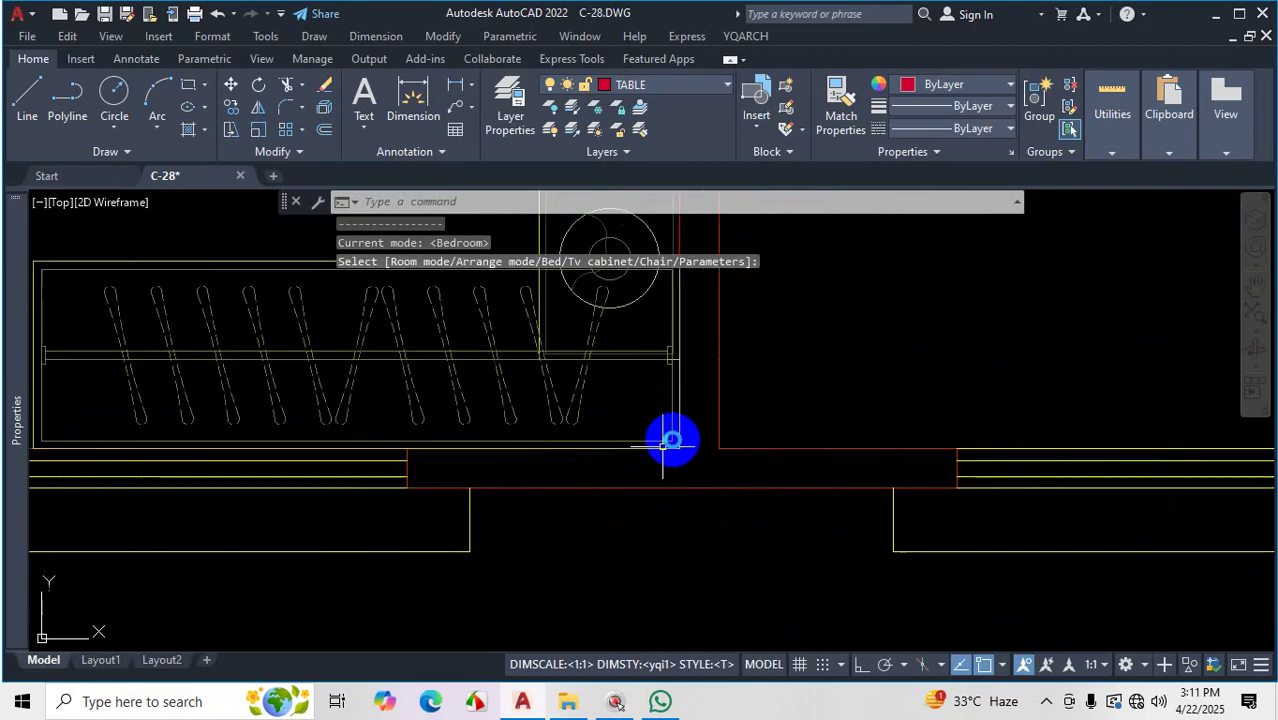
pyautogui.scroll(2, 579, 397)
pyautogui.scroll(-3, 562, 534)
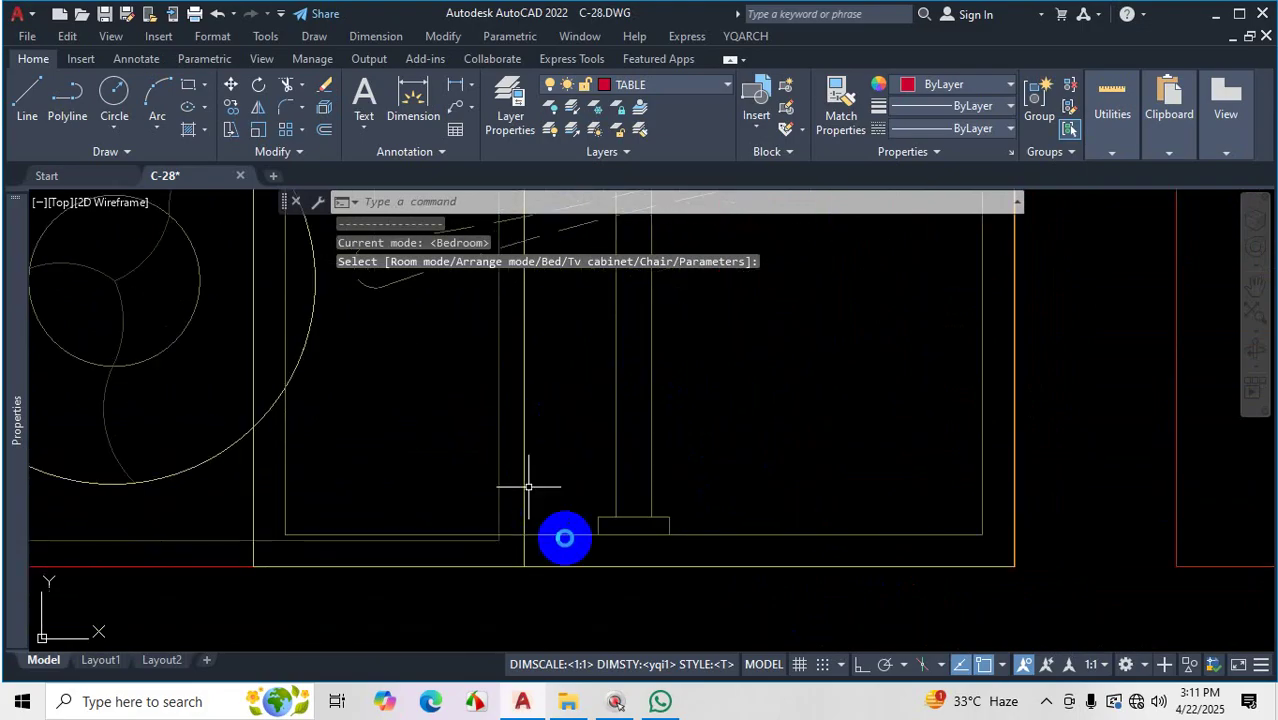
pyautogui.scroll(-4, 664, 475)
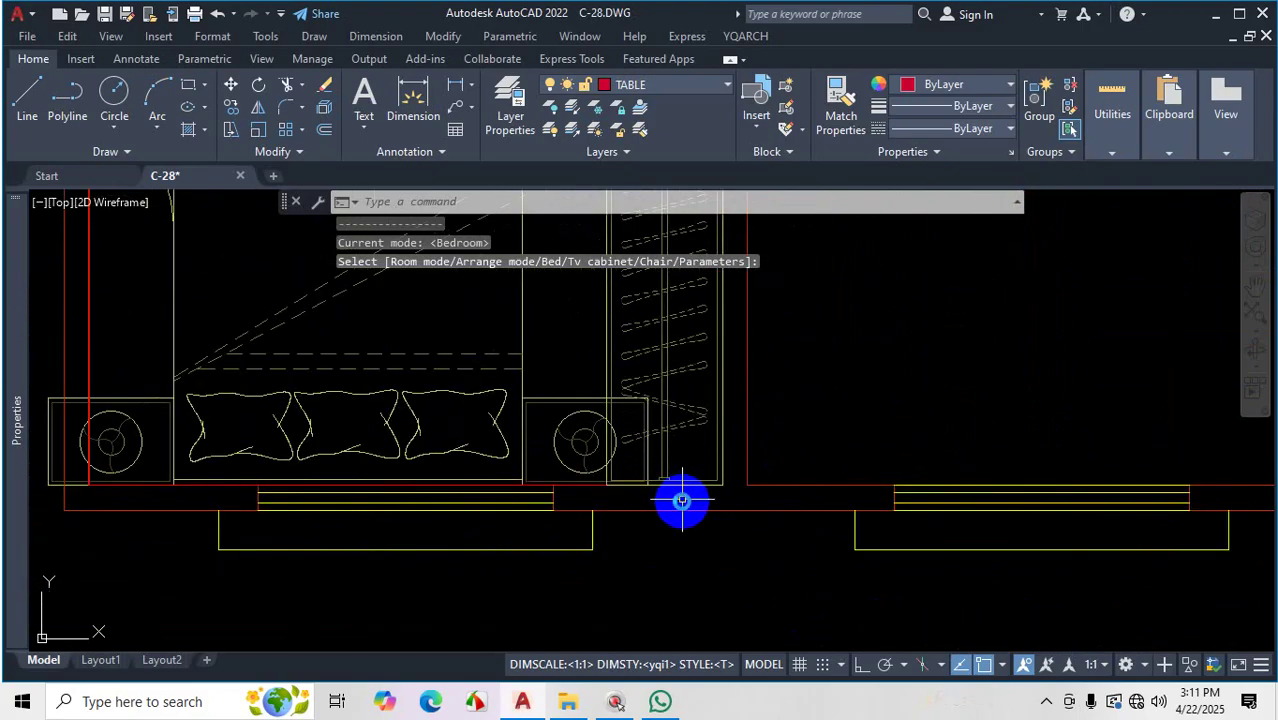
pyautogui.scroll(-3, 679, 491)
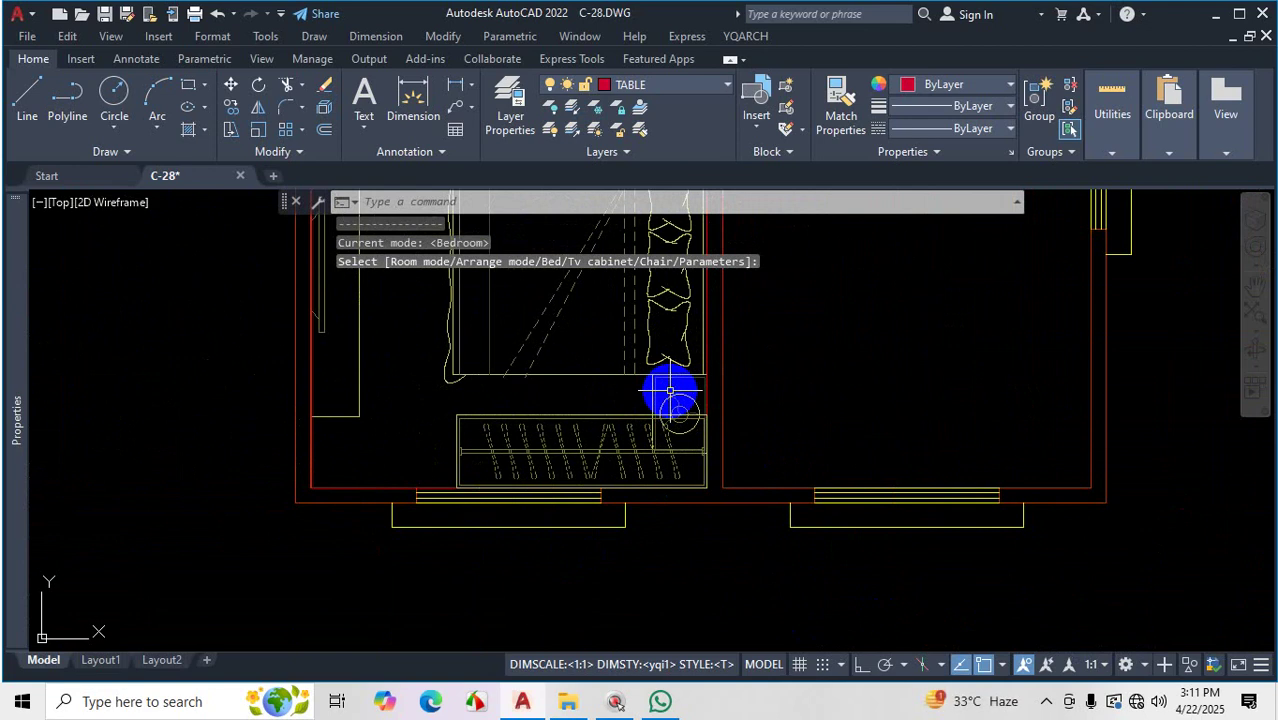
pyautogui.scroll(-3, 670, 391)
pyautogui.scroll(-4, 670, 392)
pyautogui.scroll(6, 663, 363)
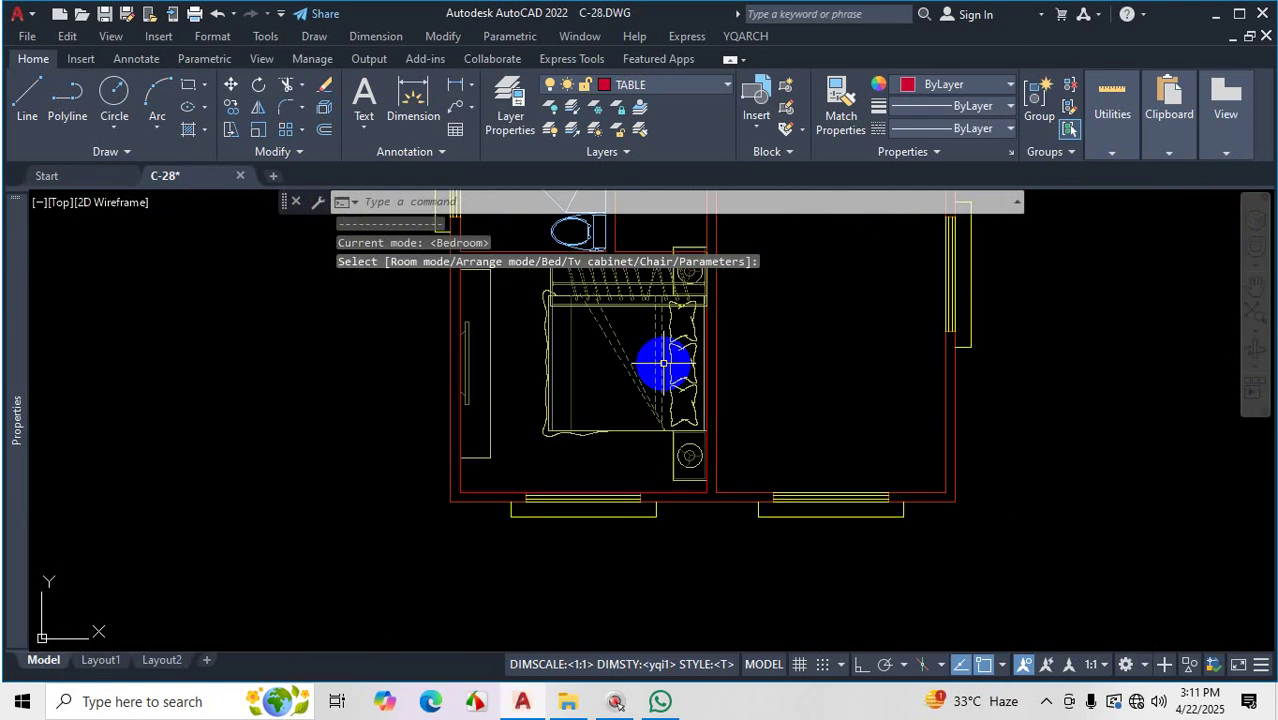
pyautogui.scroll(-2, 645, 383)
pyautogui.scroll(4, 643, 385)
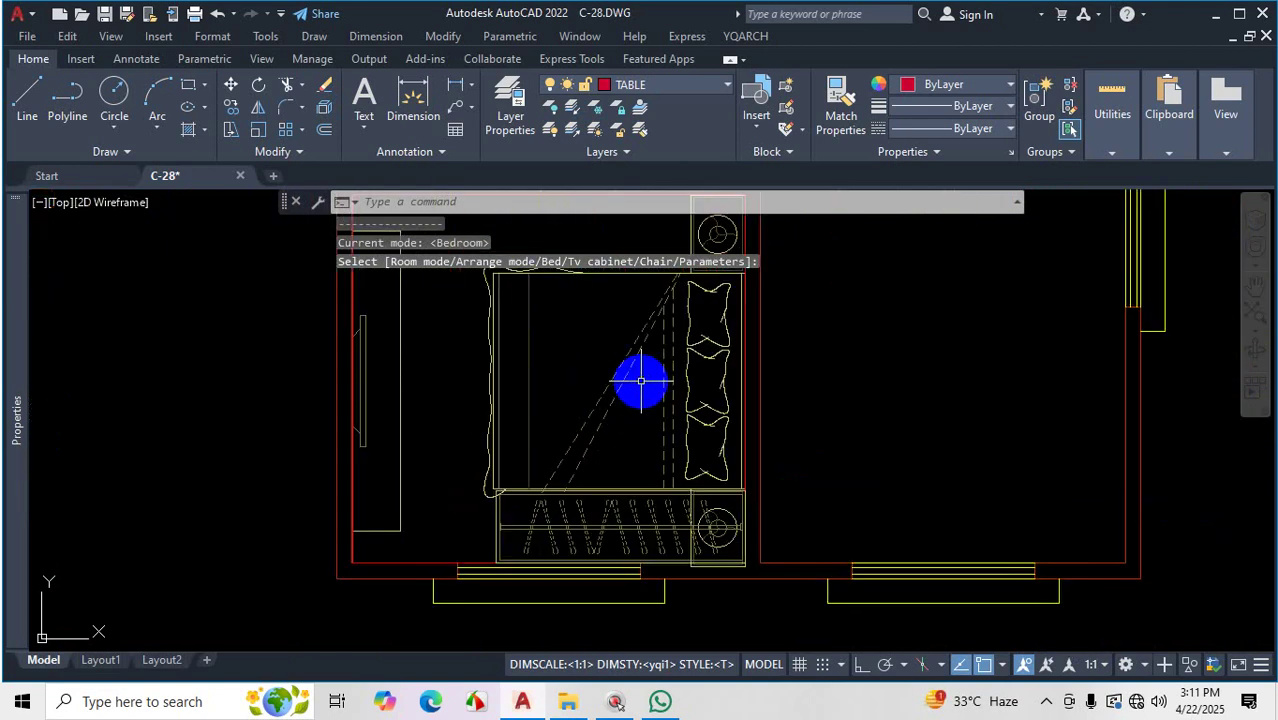
pyautogui.scroll(-3, 560, 388)
pyautogui.click(584, 382)
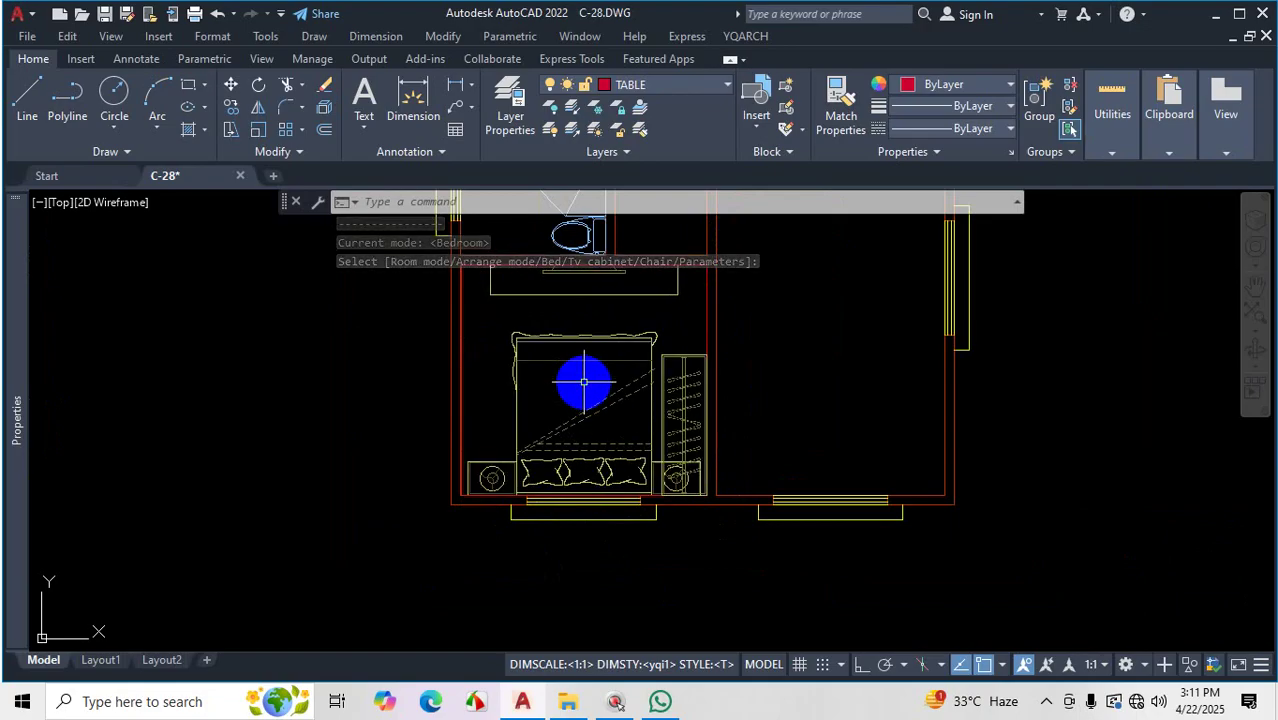
pyautogui.click(600, 378)
pyautogui.click(590, 362)
pyautogui.click(579, 365)
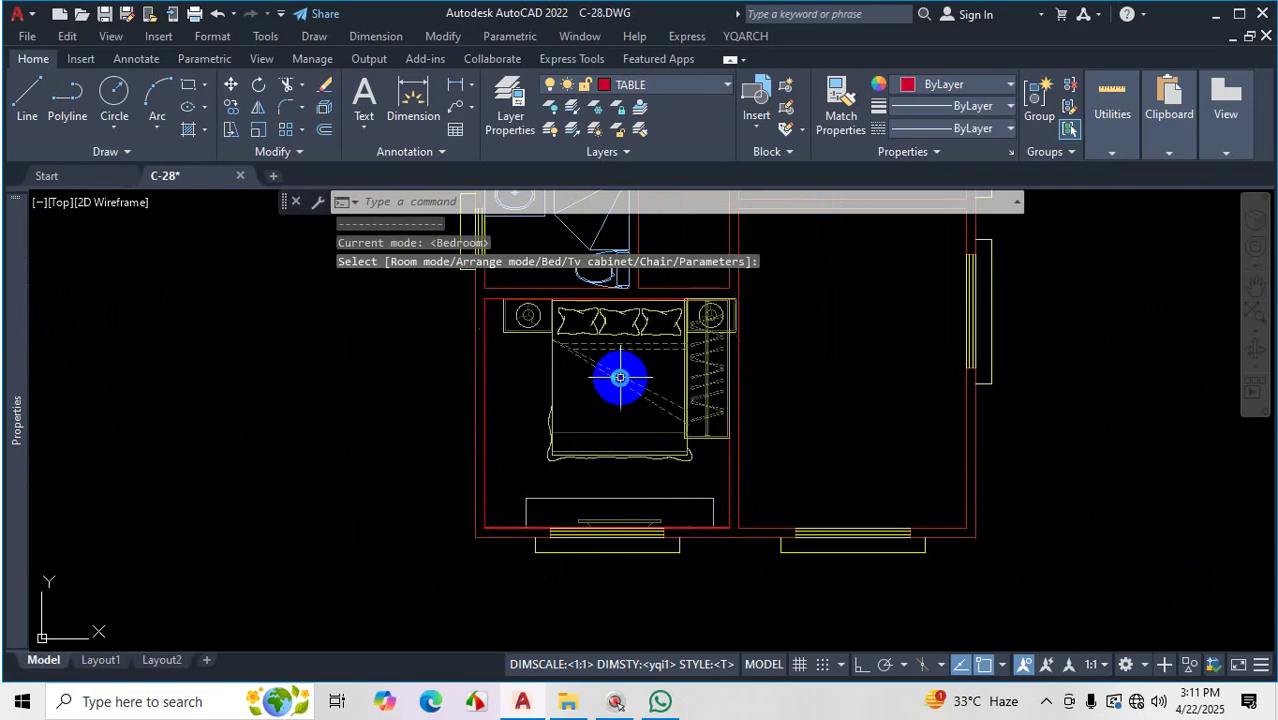
pyautogui.scroll(2, 618, 380)
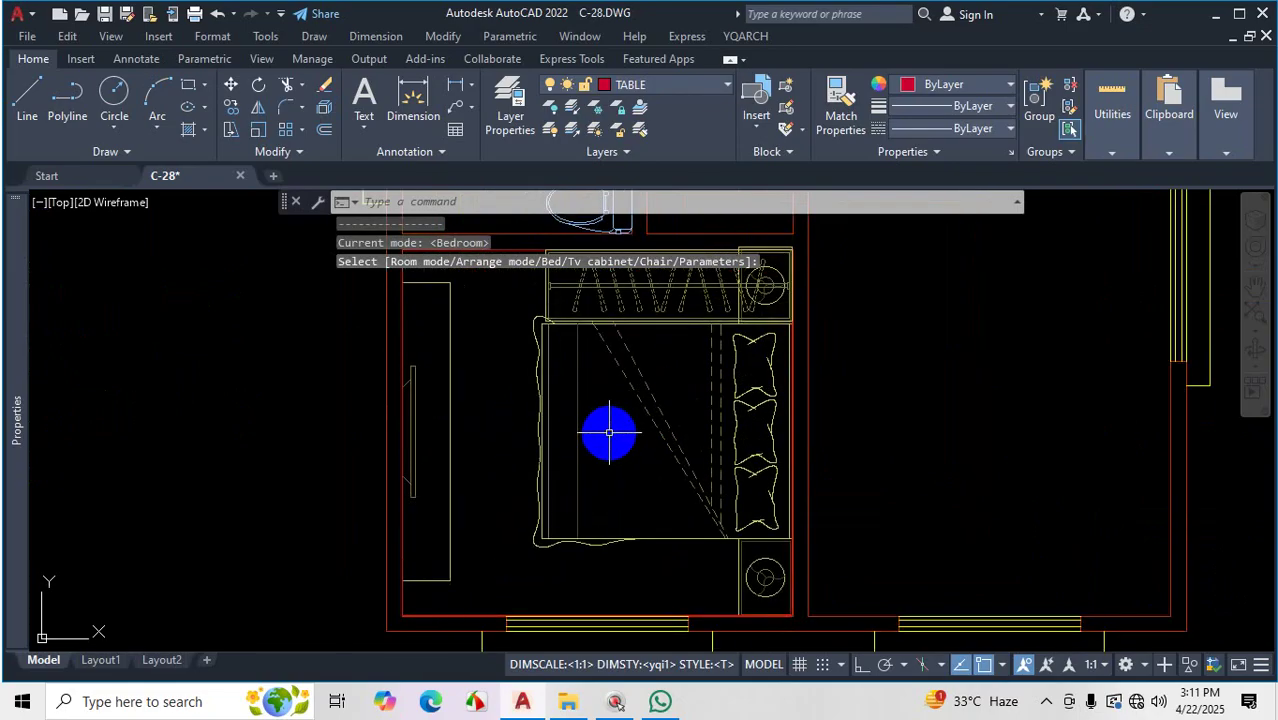
pyautogui.scroll(-3, 608, 432)
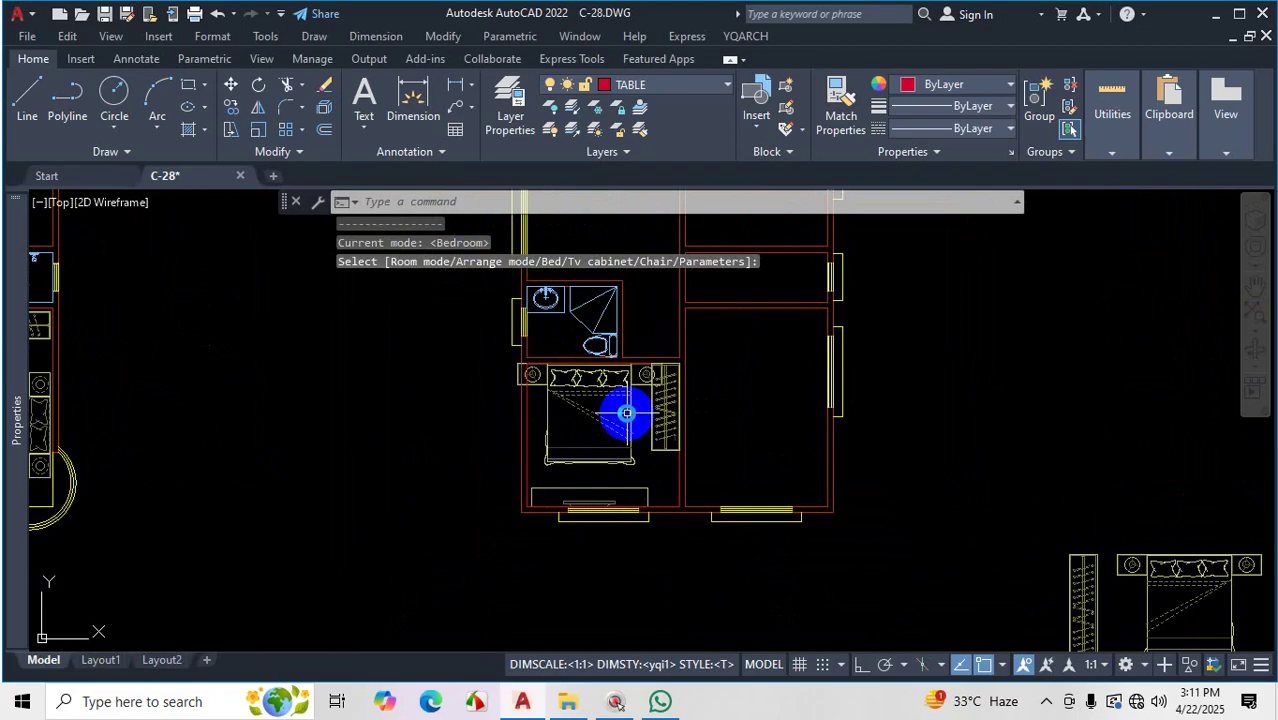
pyautogui.scroll(3, 626, 410)
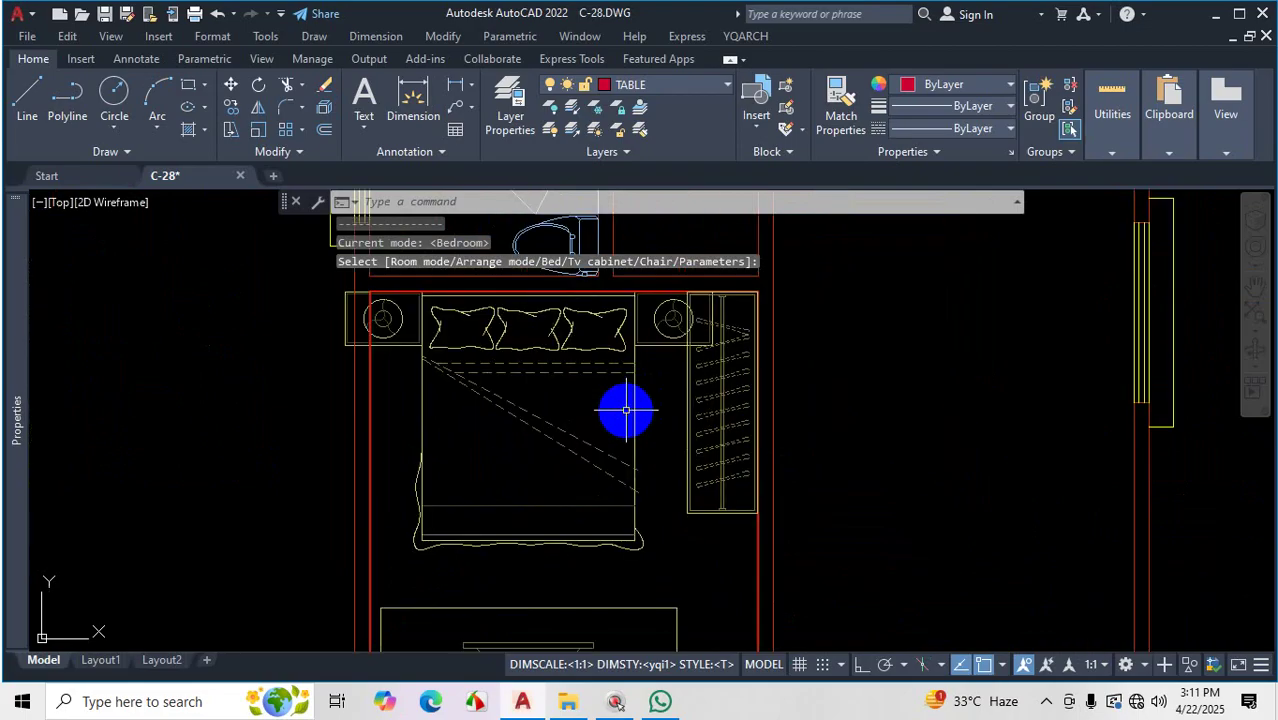
pyautogui.scroll(-2, 667, 391)
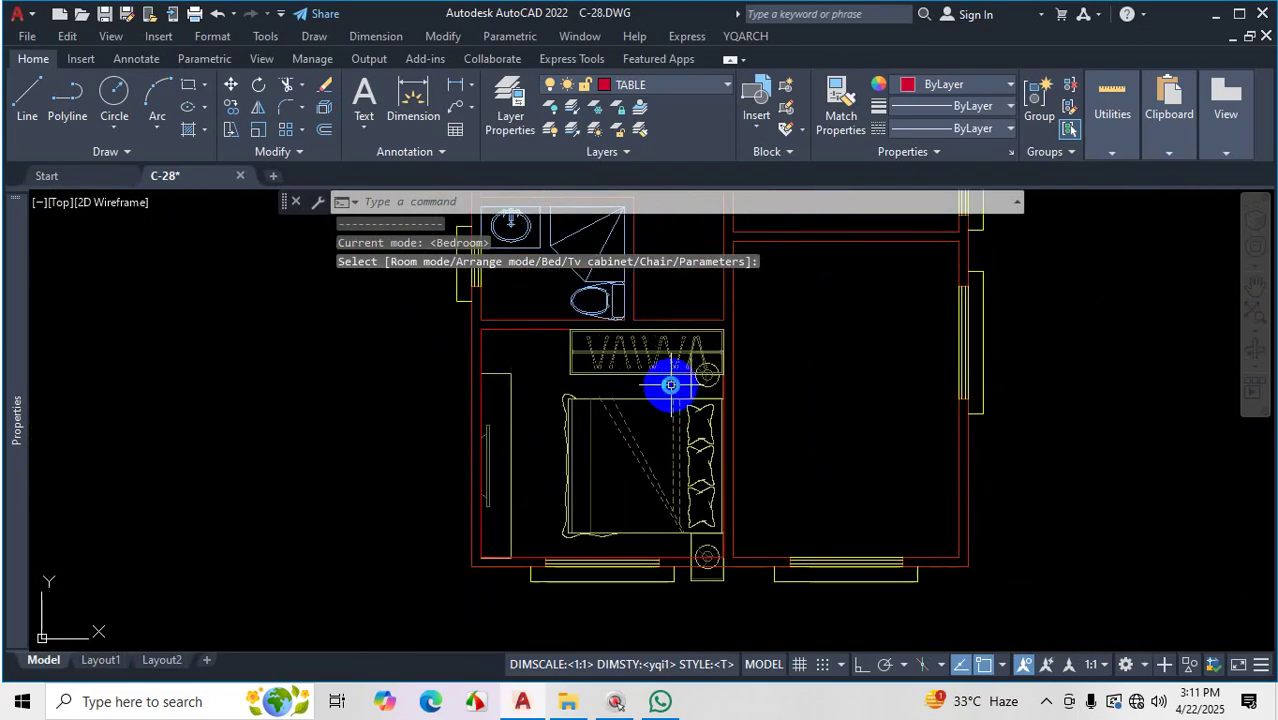
pyautogui.scroll(2, 670, 385)
pyautogui.scroll(2, 670, 385)
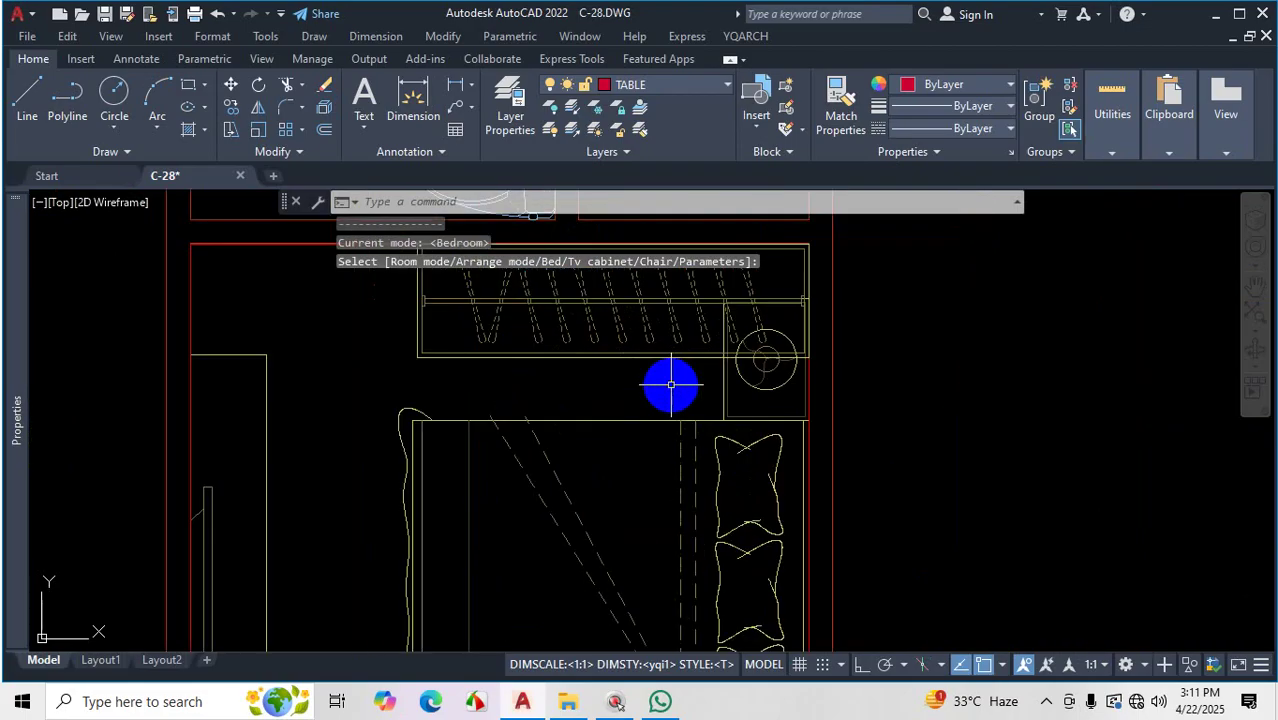
pyautogui.scroll(-3, 671, 384)
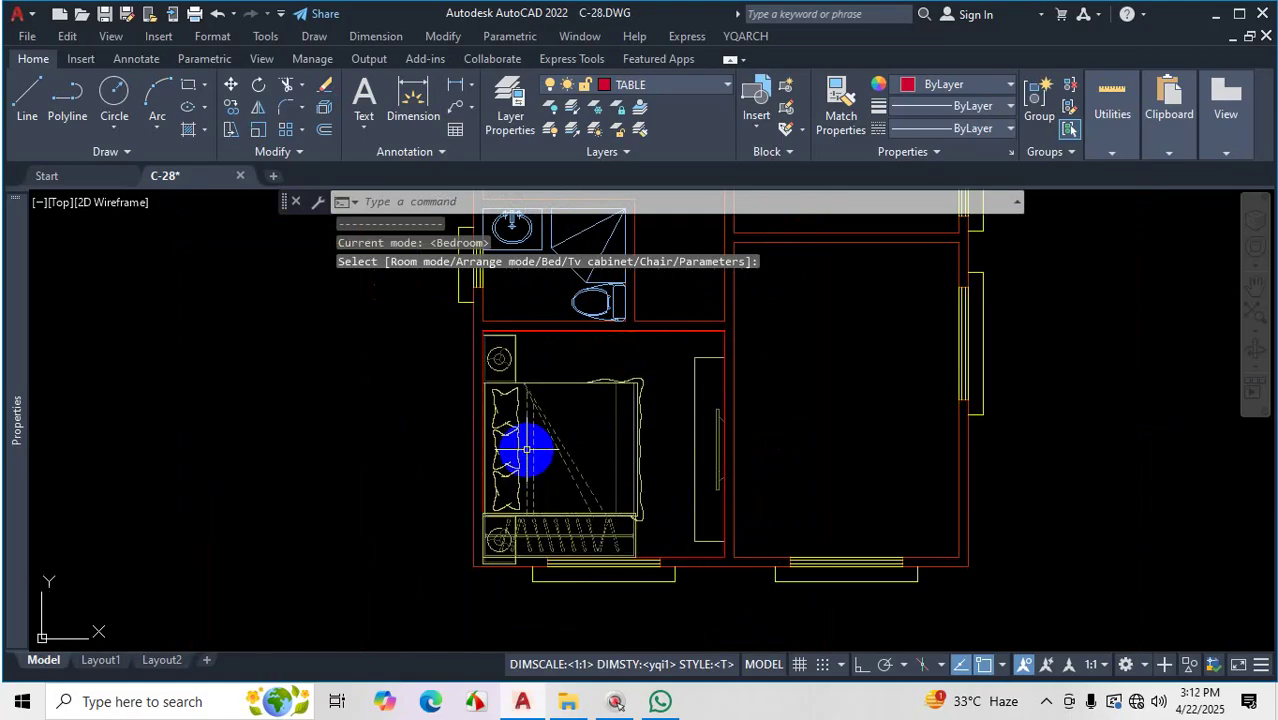
# Change the bed to the narrower two-pillow style, accept the bedroom layout and end the command
pyautogui.write('b')
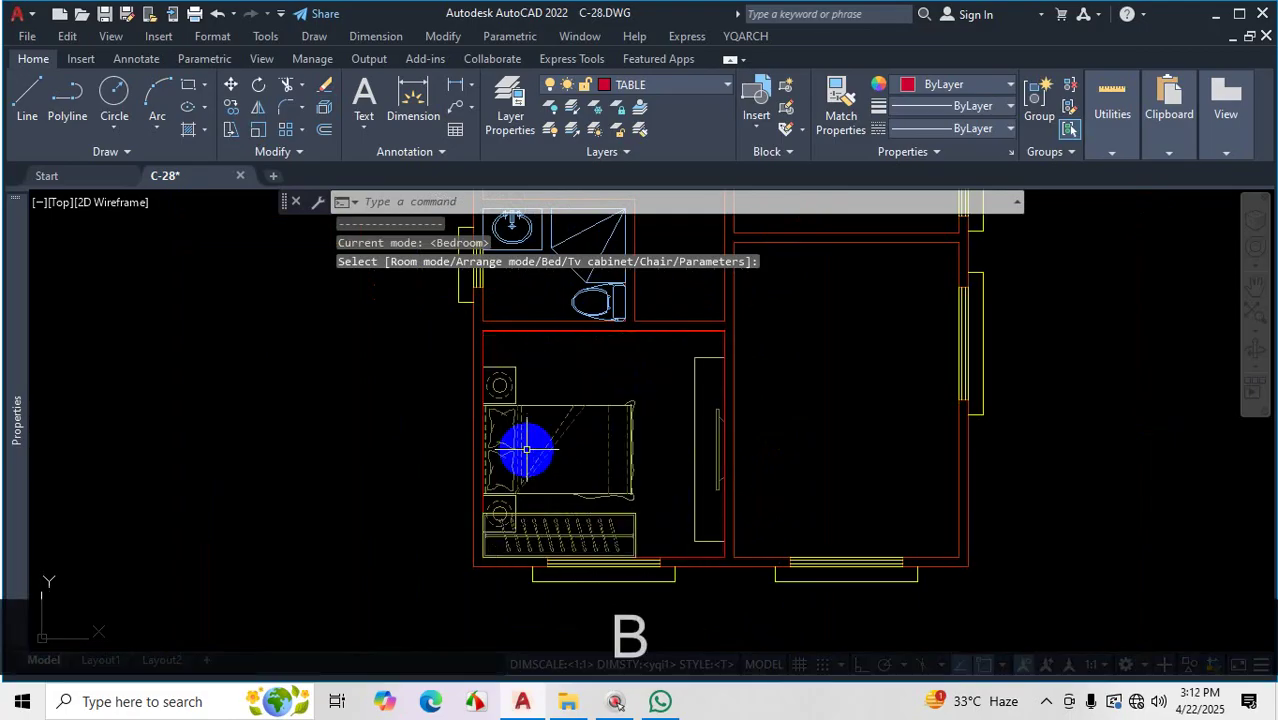
pyautogui.press('Return')
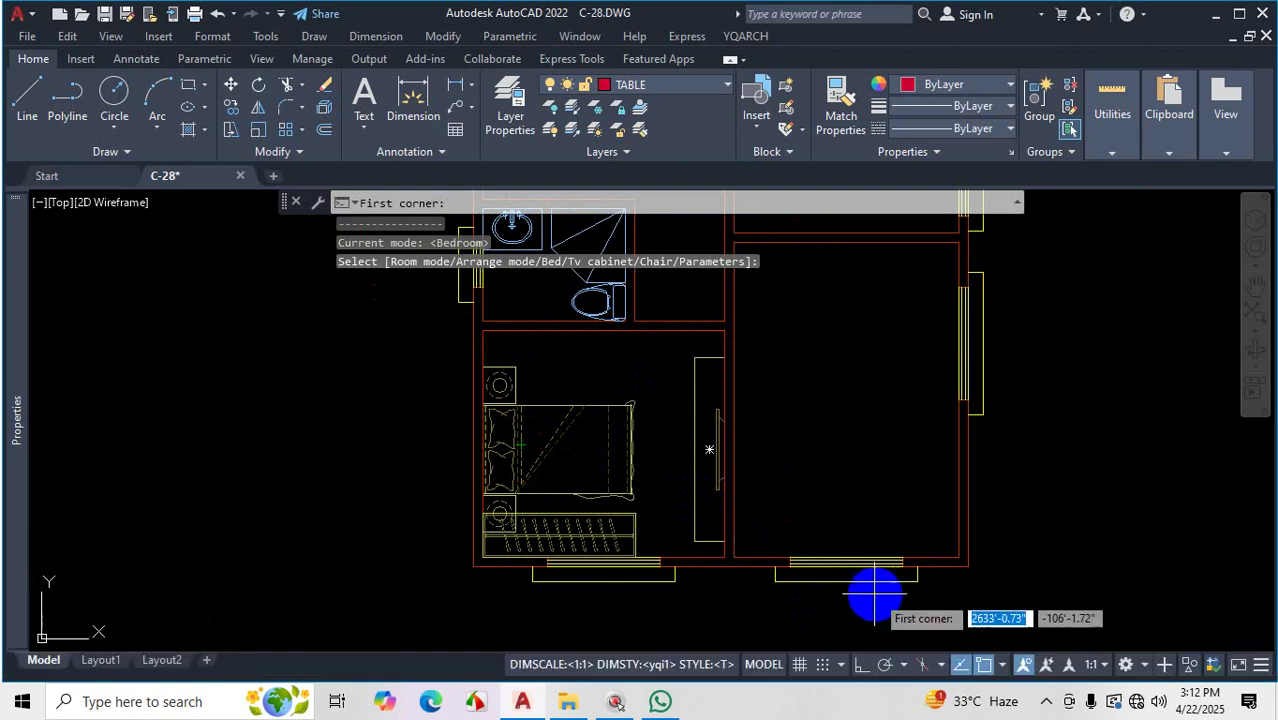
pyautogui.press('Escape')
pyautogui.click(1046, 702)
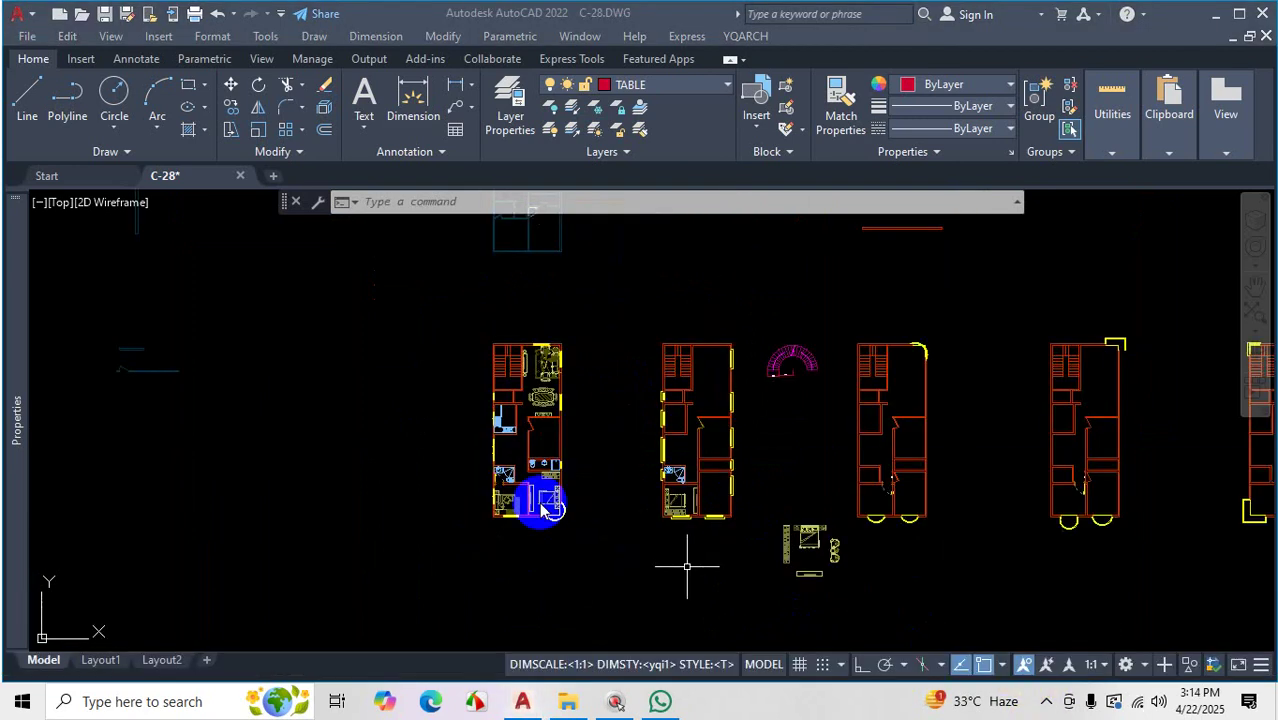
# Start the Living Room layout (JJ) in the leftmost plan's space between the kitchen and the bathroom, picking its opposite wall corners
pyautogui.scroll(5, 540, 460)
pyautogui.press('Escape')
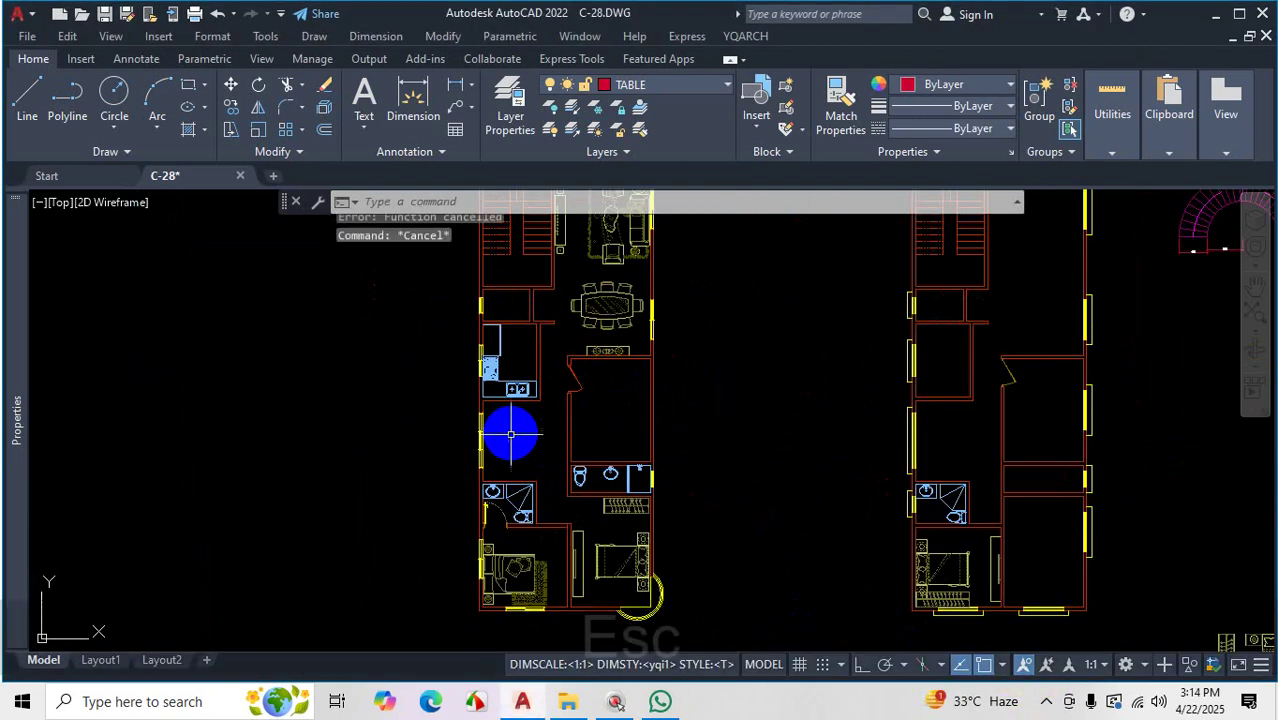
pyautogui.scroll(2, 511, 450)
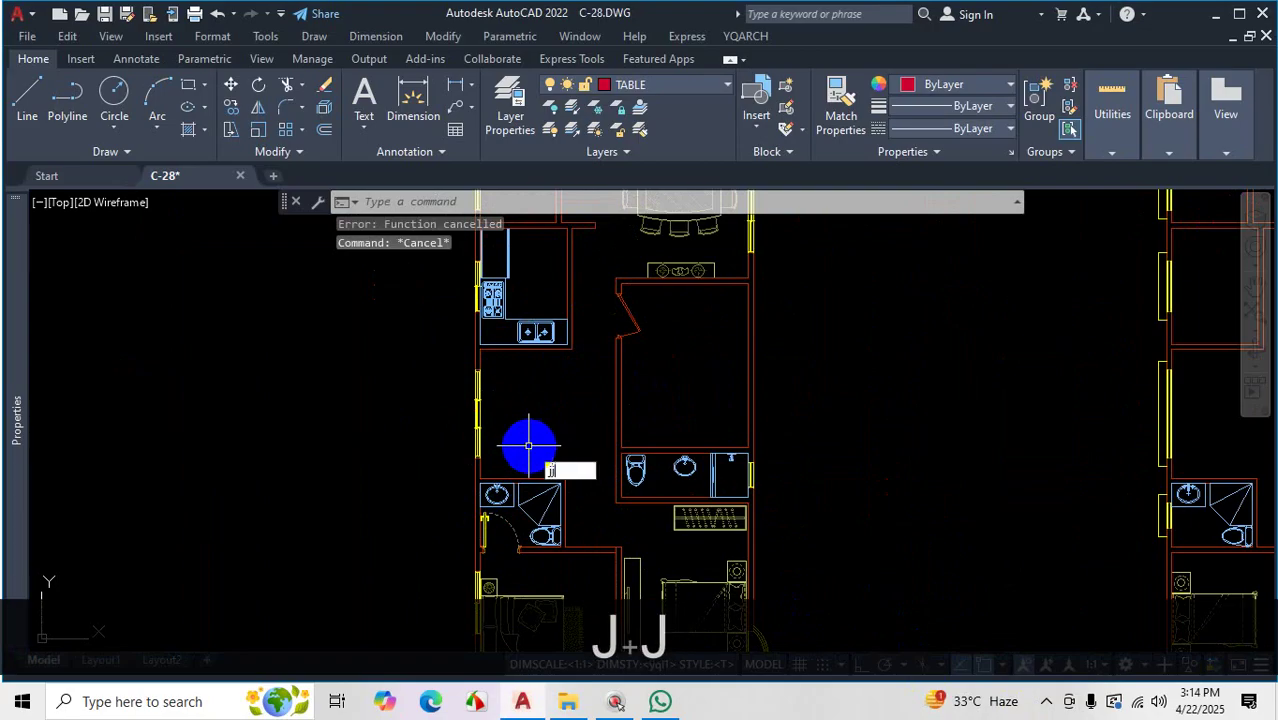
pyautogui.press('Return')
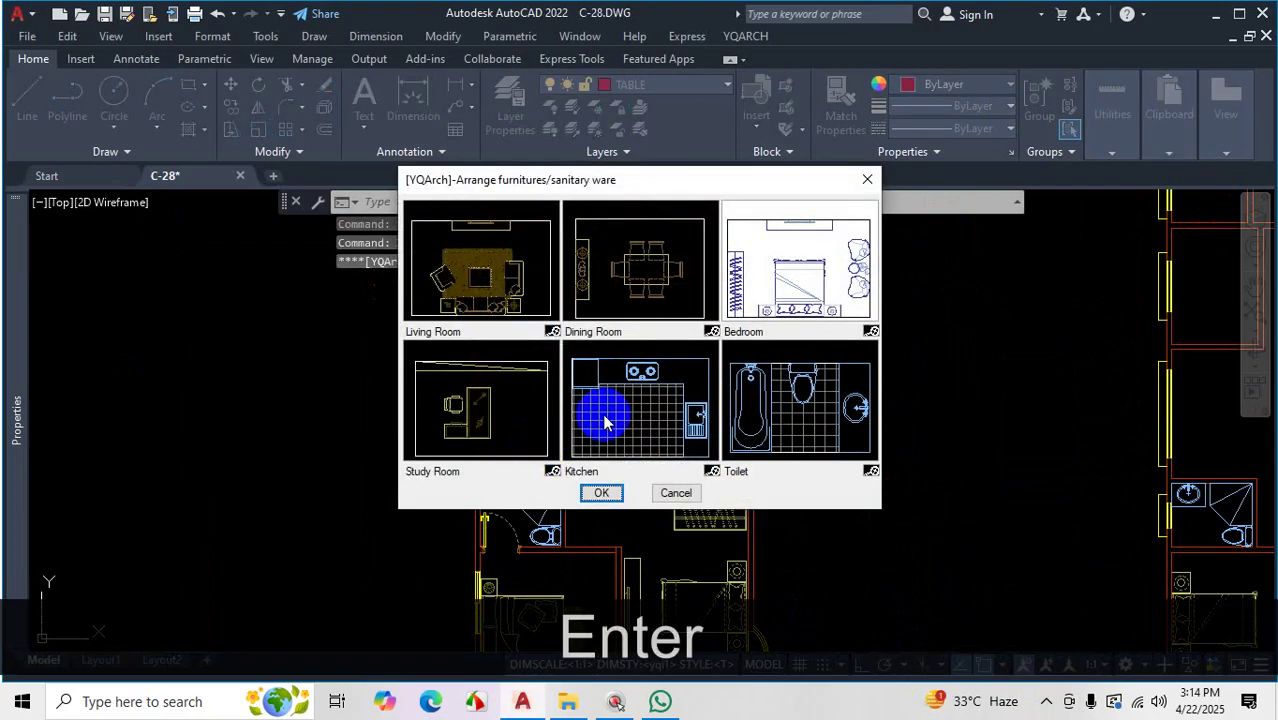
pyautogui.click(510, 290)
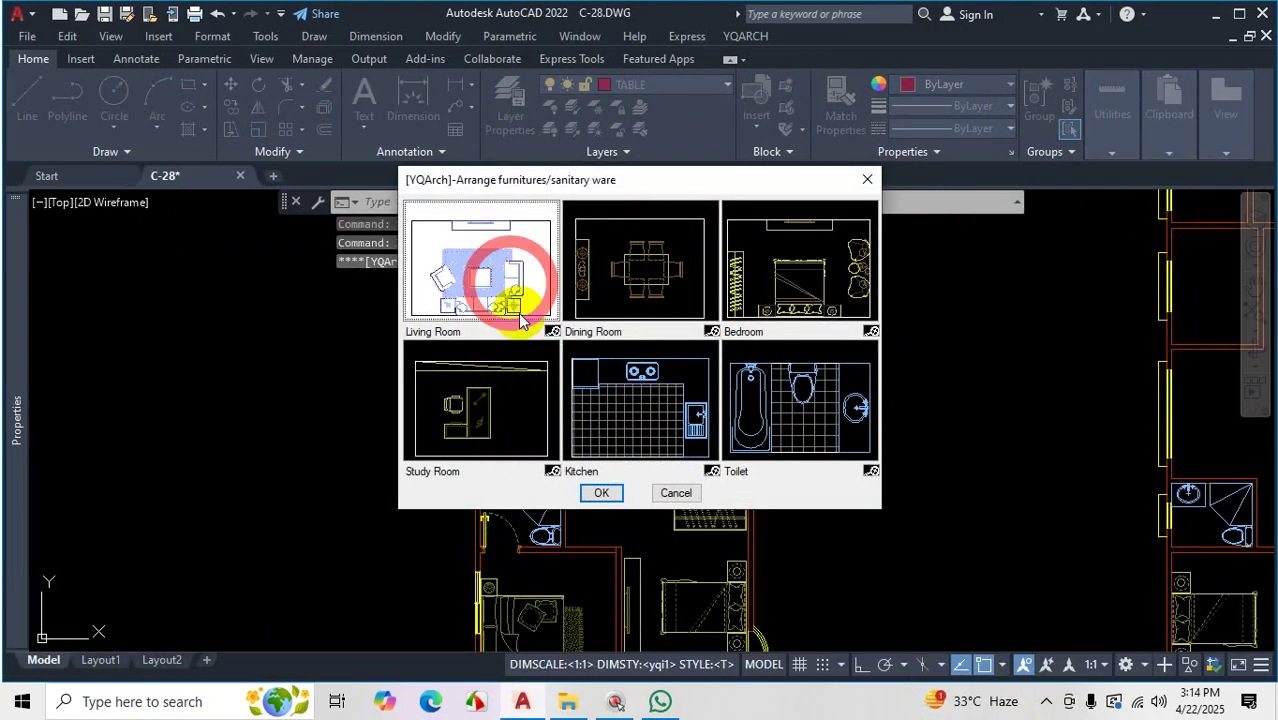
pyautogui.click(601, 492)
pyautogui.scroll(3, 484, 347)
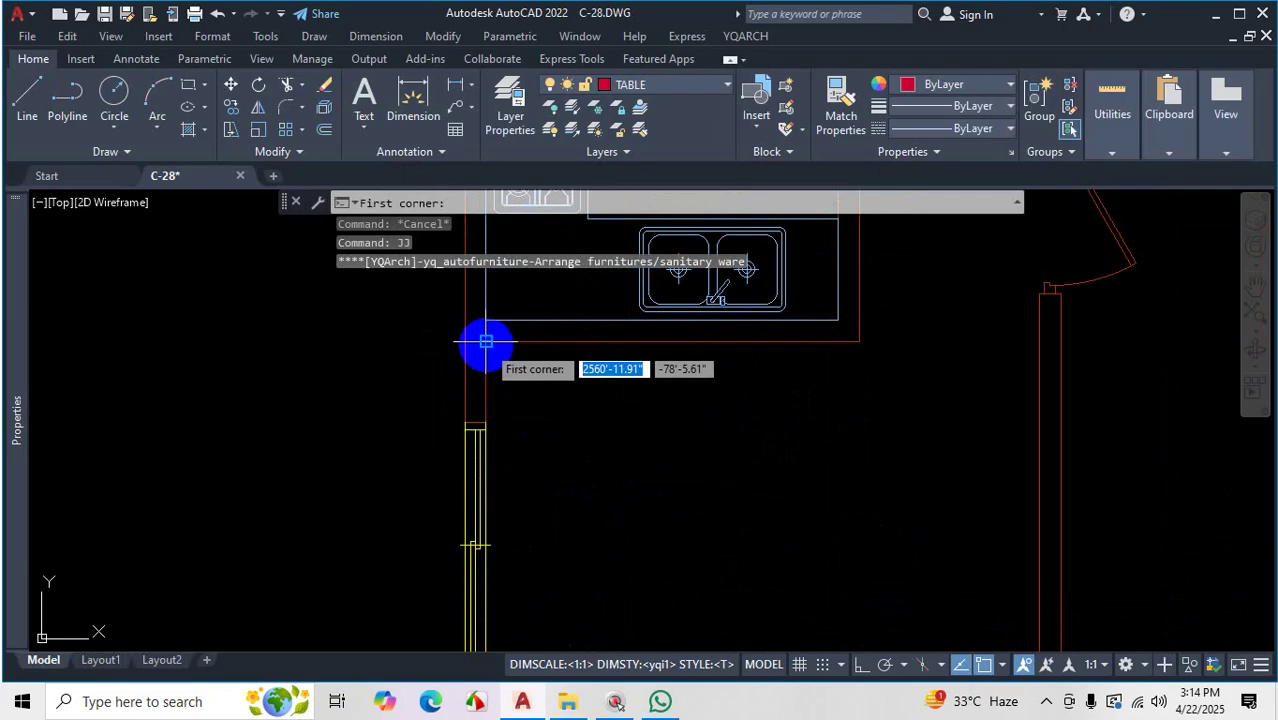
pyautogui.click(485, 340)
pyautogui.scroll(-3, 660, 415)
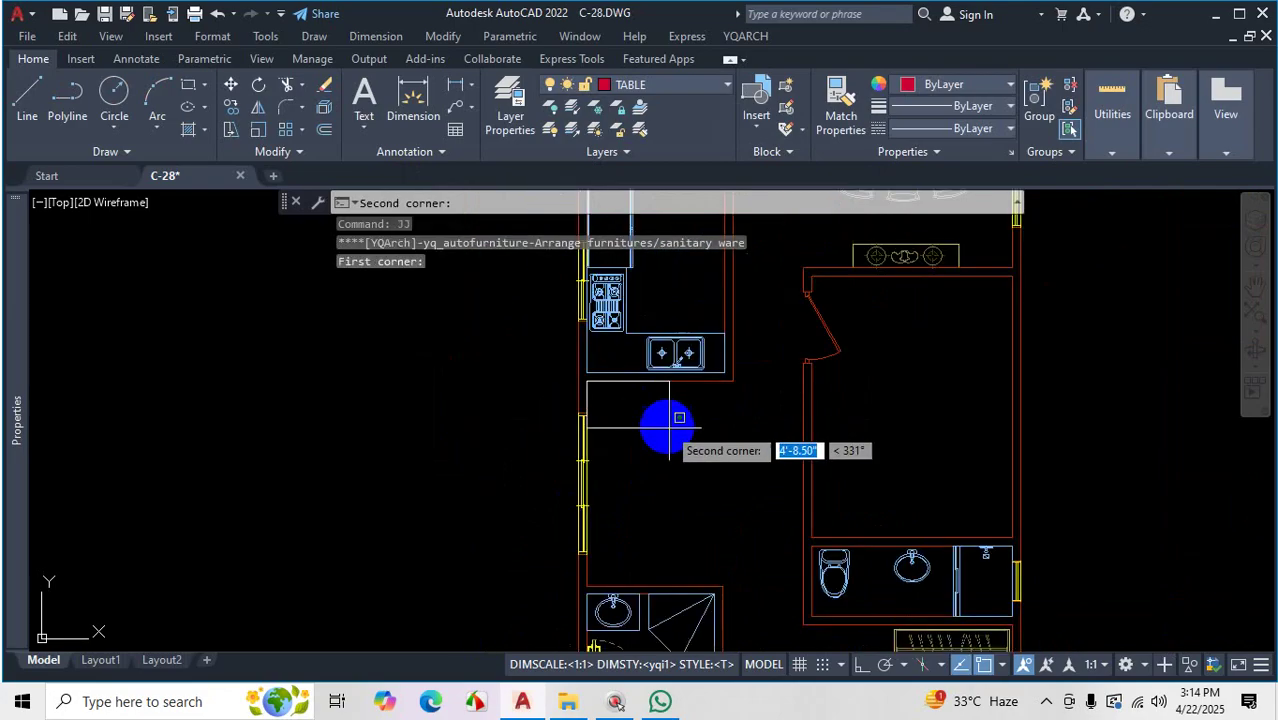
pyautogui.click(743, 563)
pyautogui.scroll(4, 712, 450)
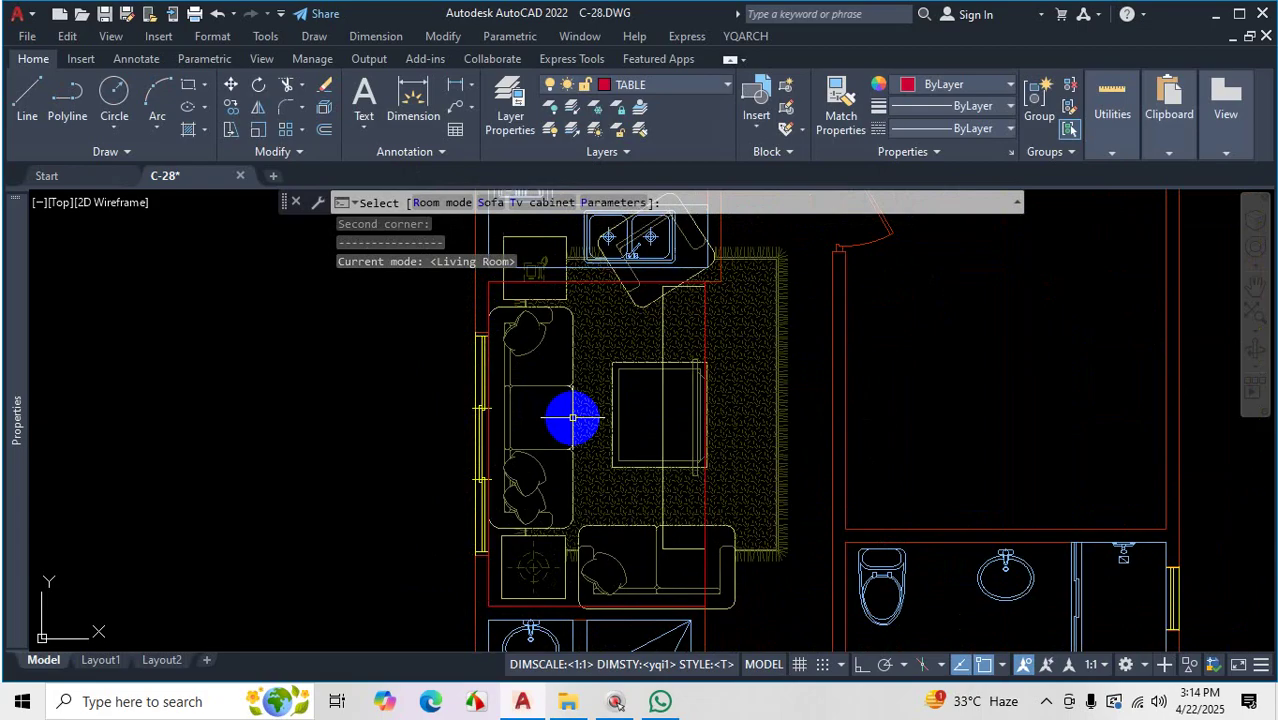
# Cycle the living room layout's sofa styles to the curved three-seat sofa with two angled armchairs
pyautogui.press('s')
pyautogui.press('s')
pyautogui.press('s')
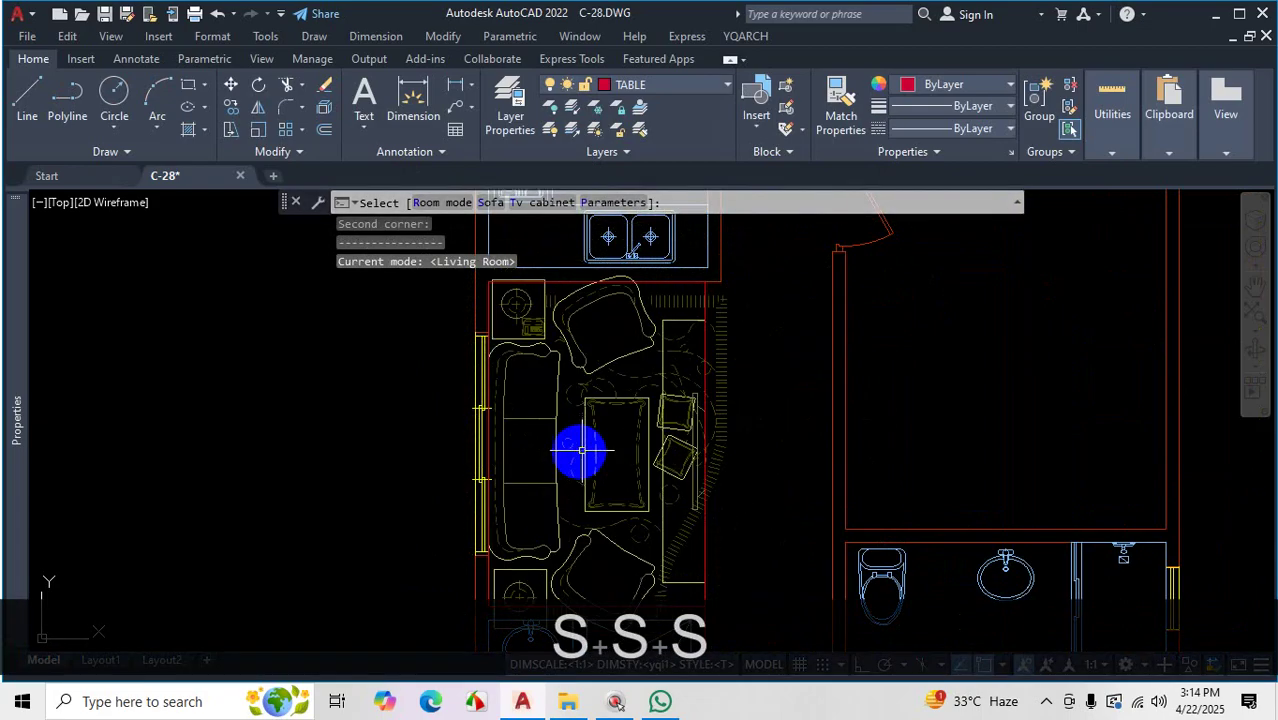
pyautogui.scroll(-2, 650, 495)
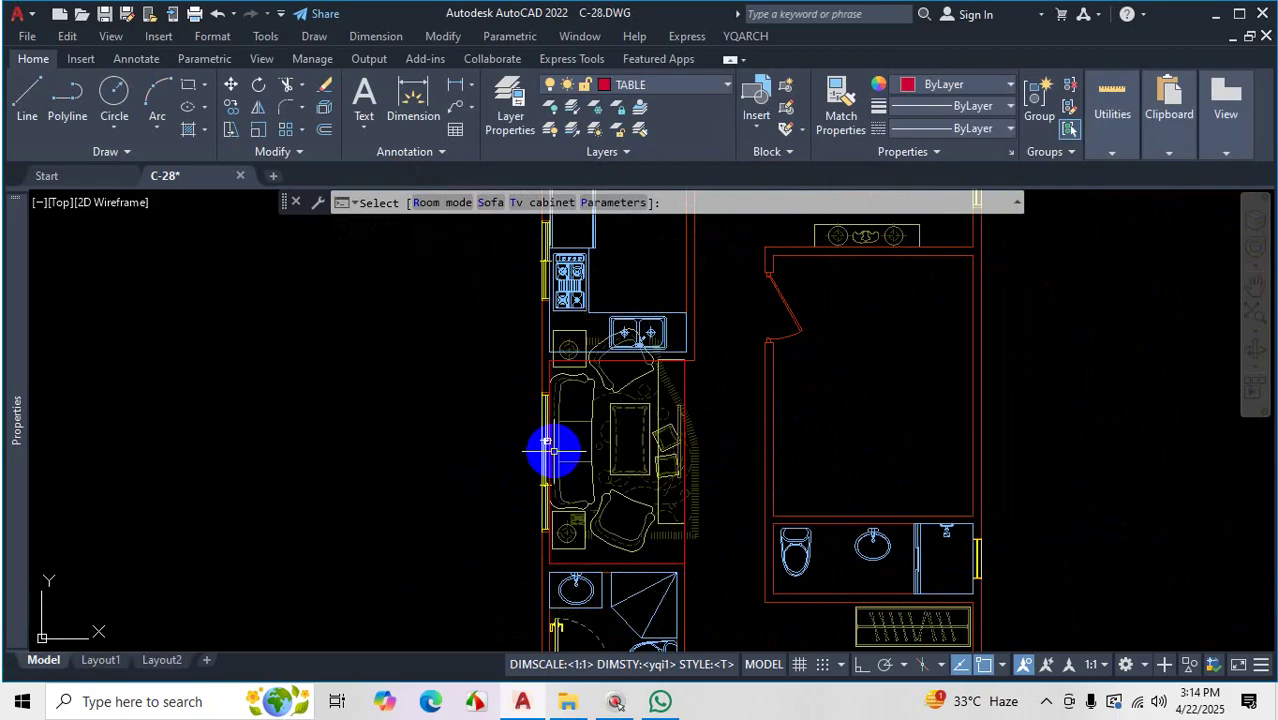
# Cancel the living room layout and erase the leftover rectangular outline between the kitchen and the bathroom
pyautogui.press('Escape')
pyautogui.click(660, 453)
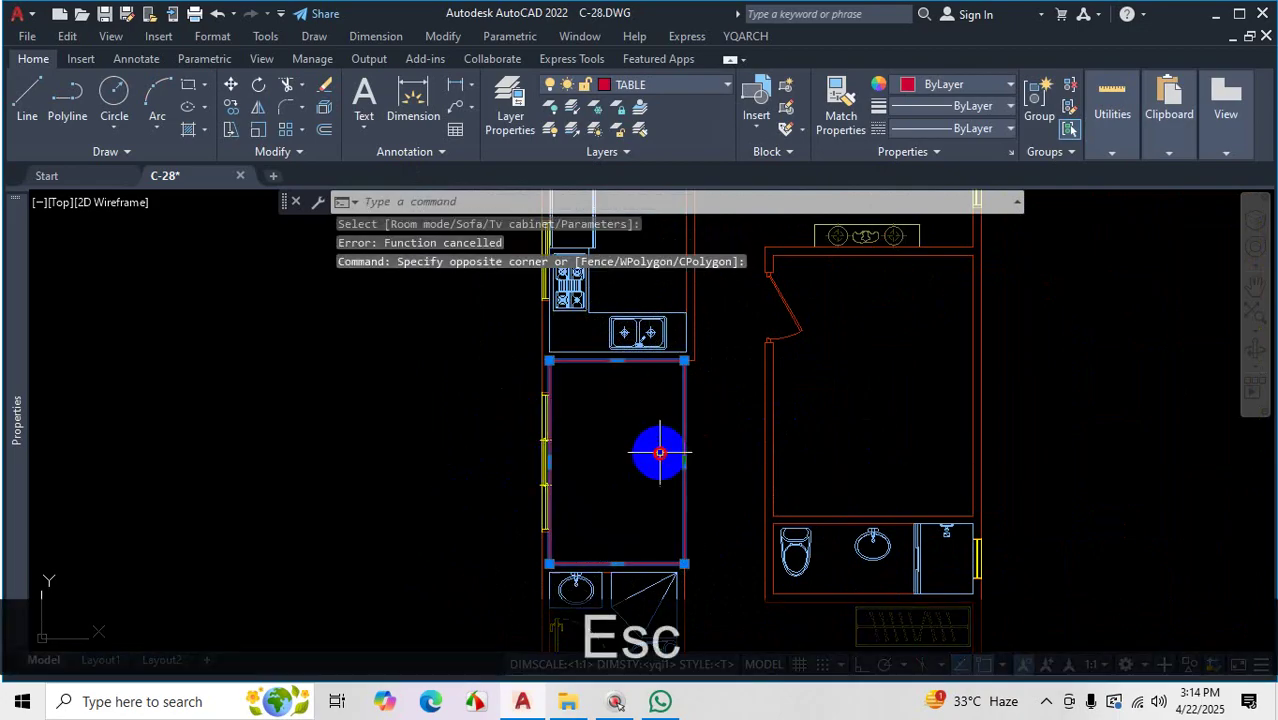
pyautogui.press('Delete')
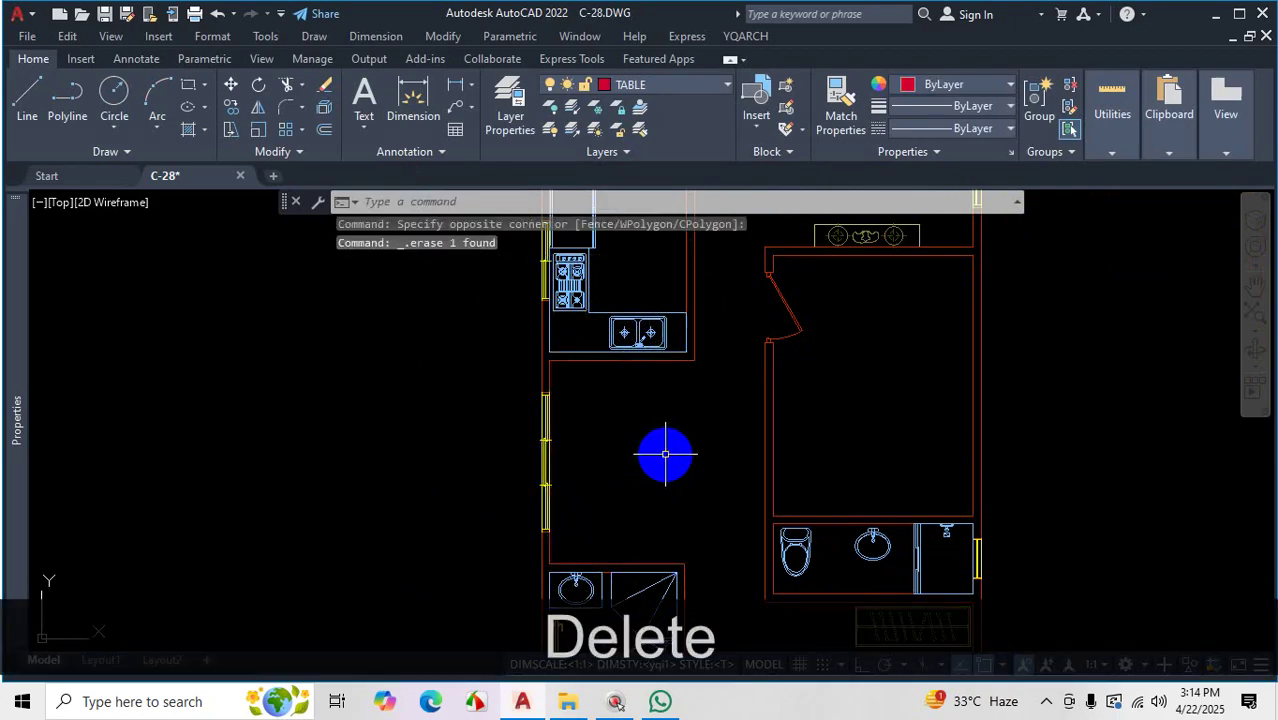
# Restart the Living Room layout (JJ) from the inner wall corner below the kitchen to a point beyond the bathroom's upper-right wall corner
pyautogui.write('jj')
pyautogui.press('Return')
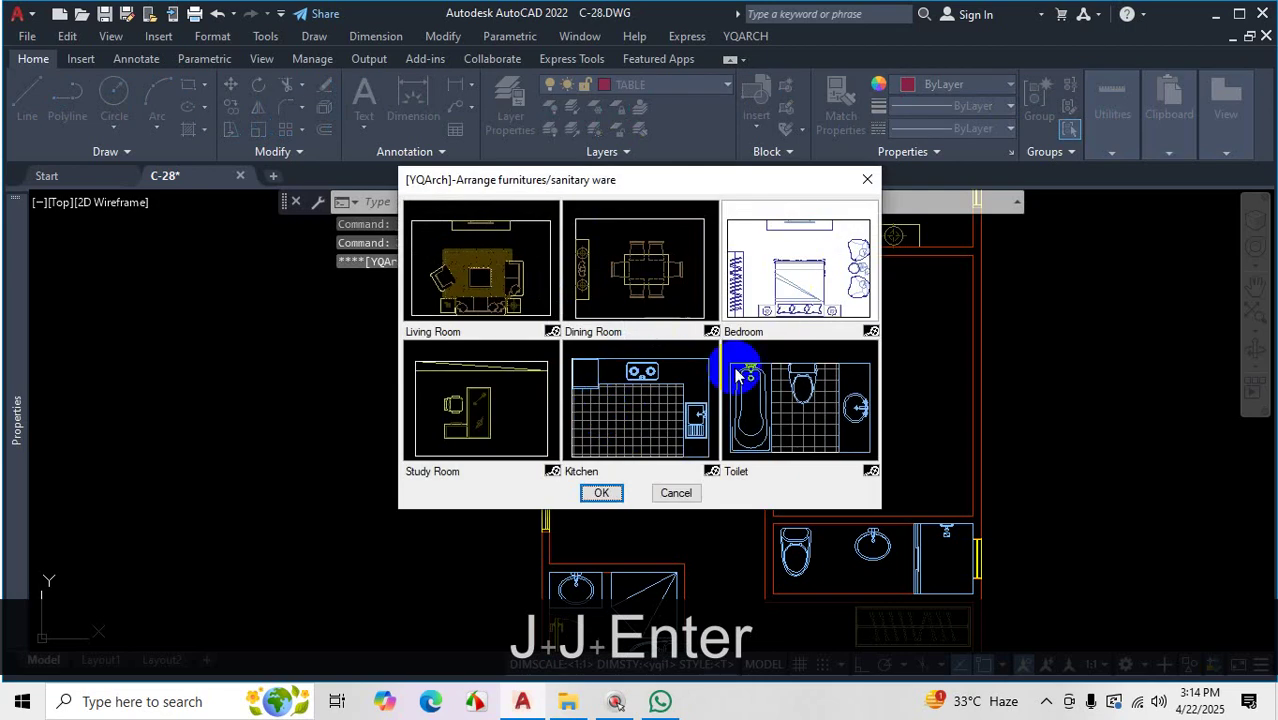
pyautogui.click(520, 285)
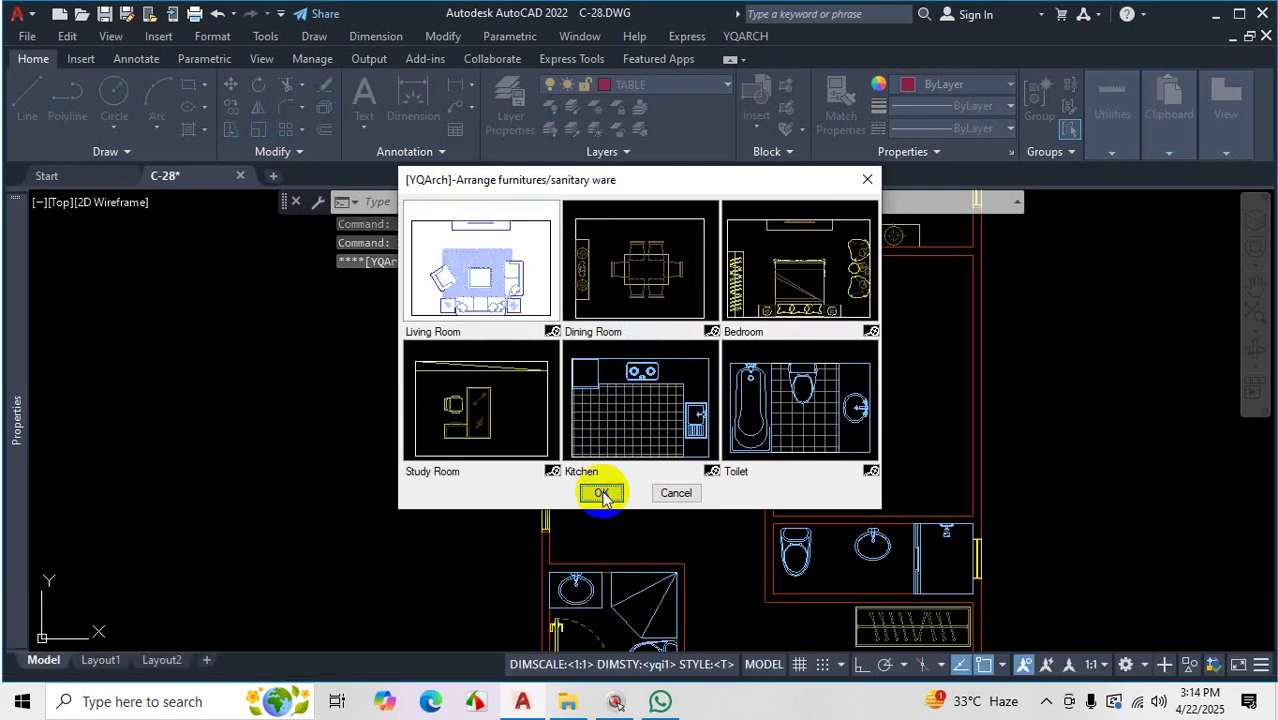
pyautogui.click(601, 493)
pyautogui.scroll(3, 540, 358)
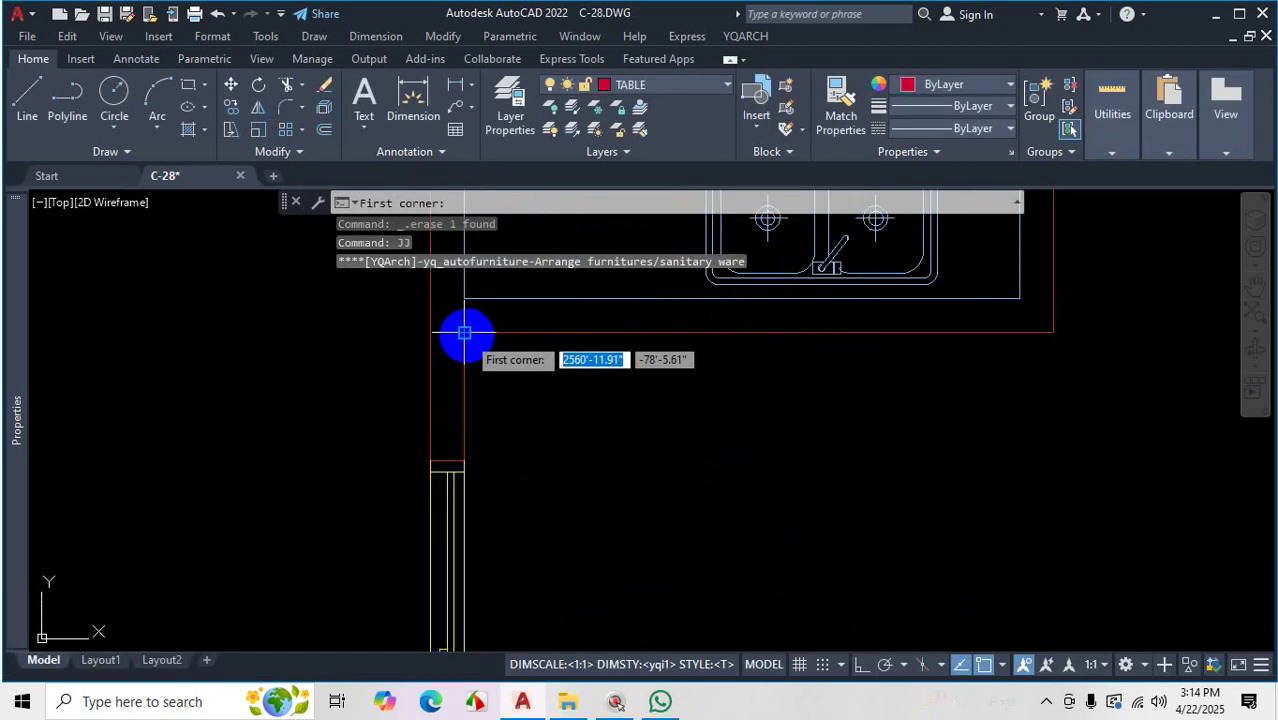
pyautogui.click(464, 333)
pyautogui.scroll(-5, 525, 357)
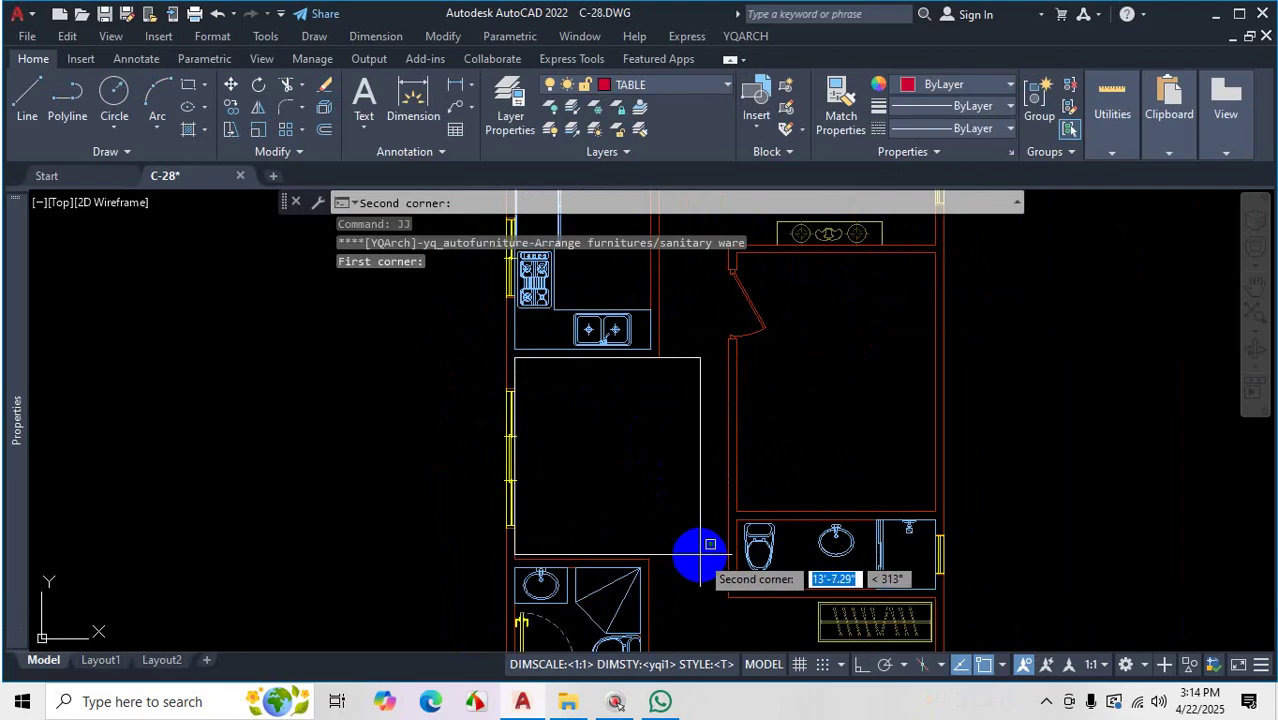
pyautogui.click(703, 553)
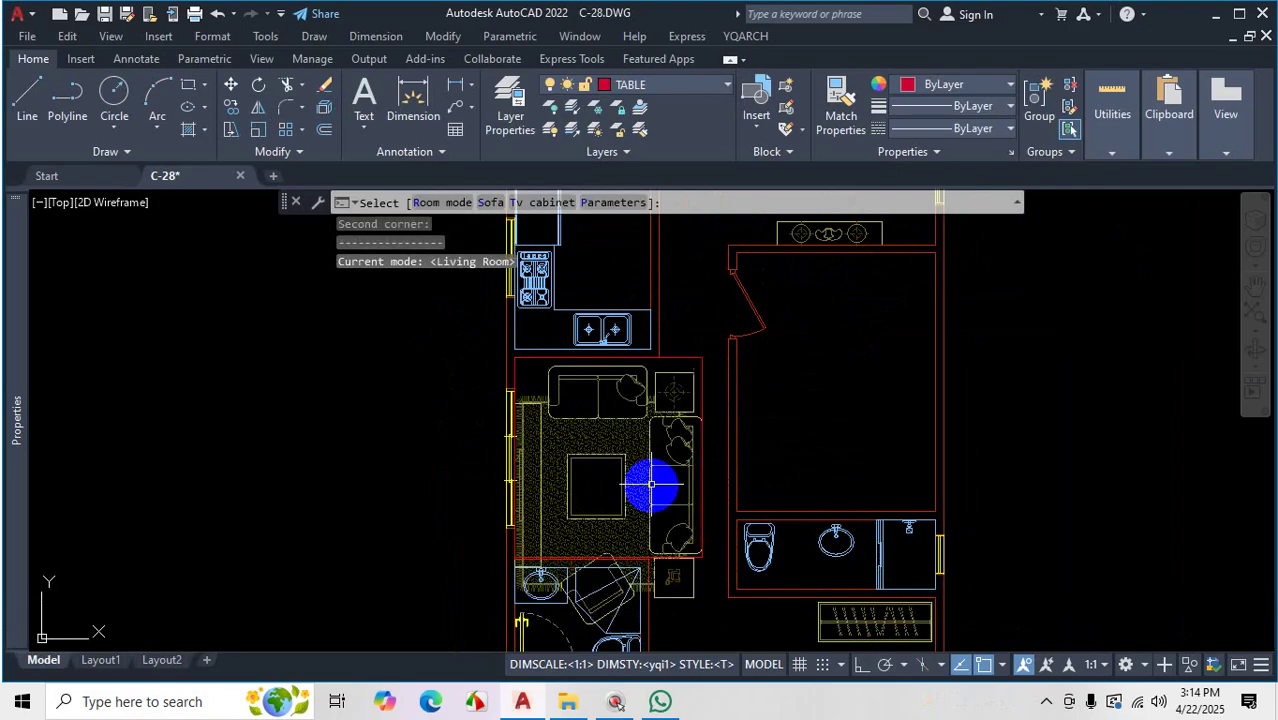
# Cycle the sofa styles to the curved sofa with two angled armchairs, placing it against the windowed left wall opposite the TV cabinet
pyautogui.scroll(-3, 622, 440)
pyautogui.scroll(3, 620, 443)
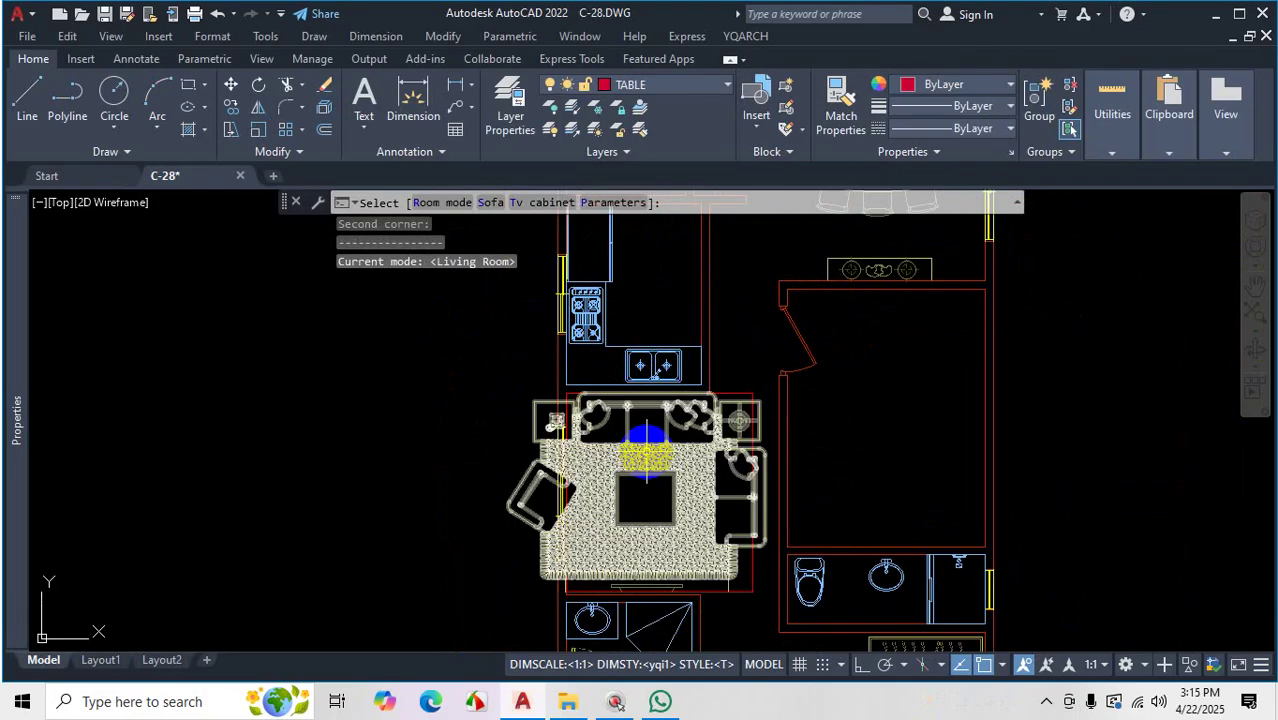
pyautogui.press('s')
pyautogui.press('s')
pyautogui.press('s')
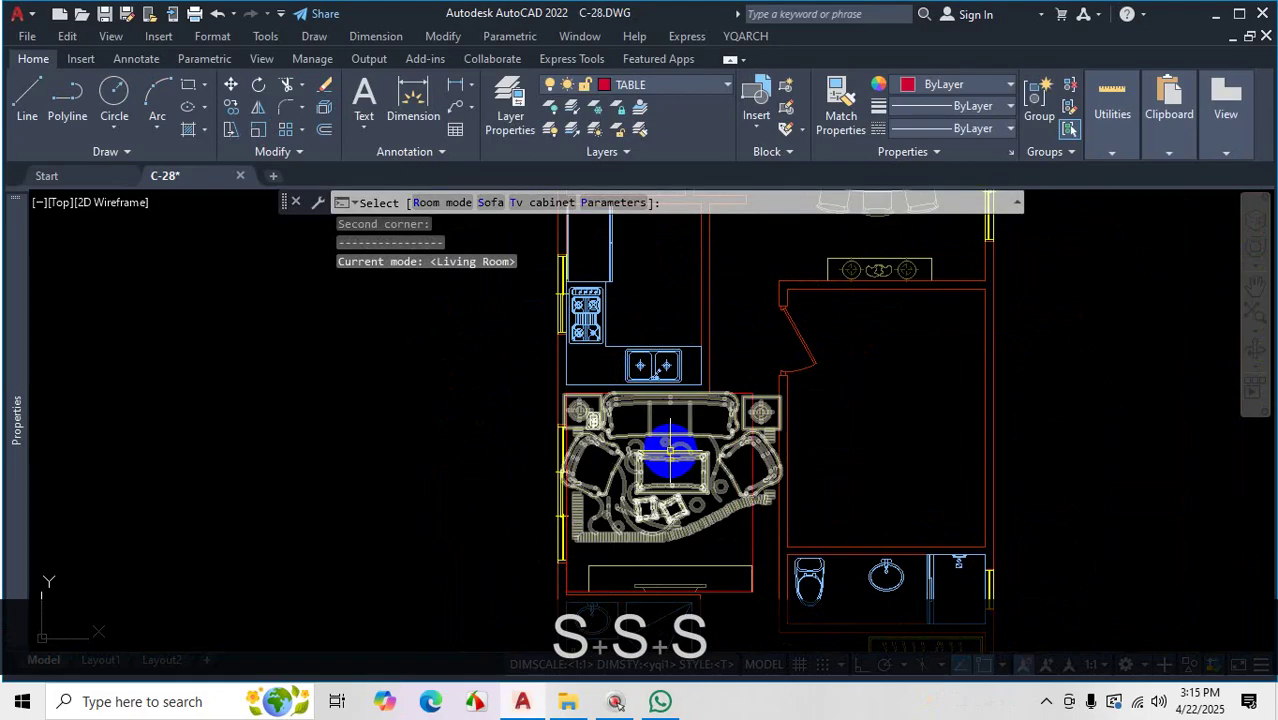
pyautogui.press('s')
pyautogui.press('s')
pyautogui.press('s')
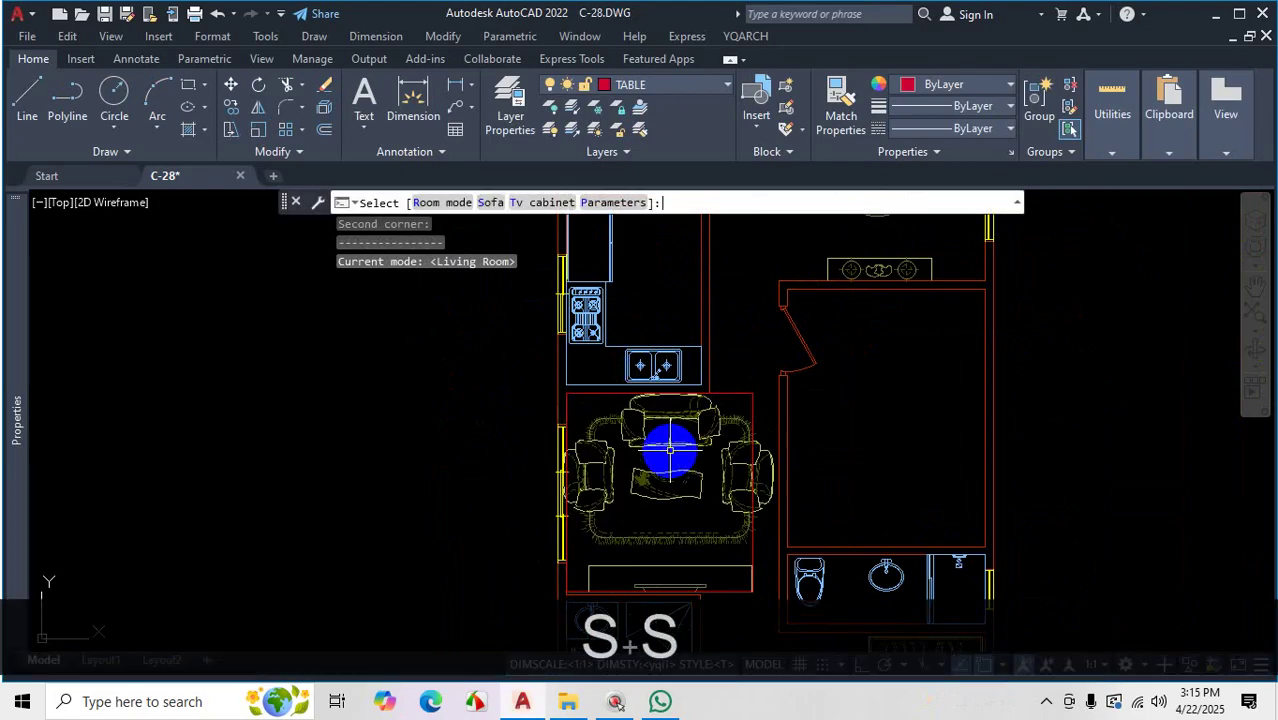
pyautogui.press('s')
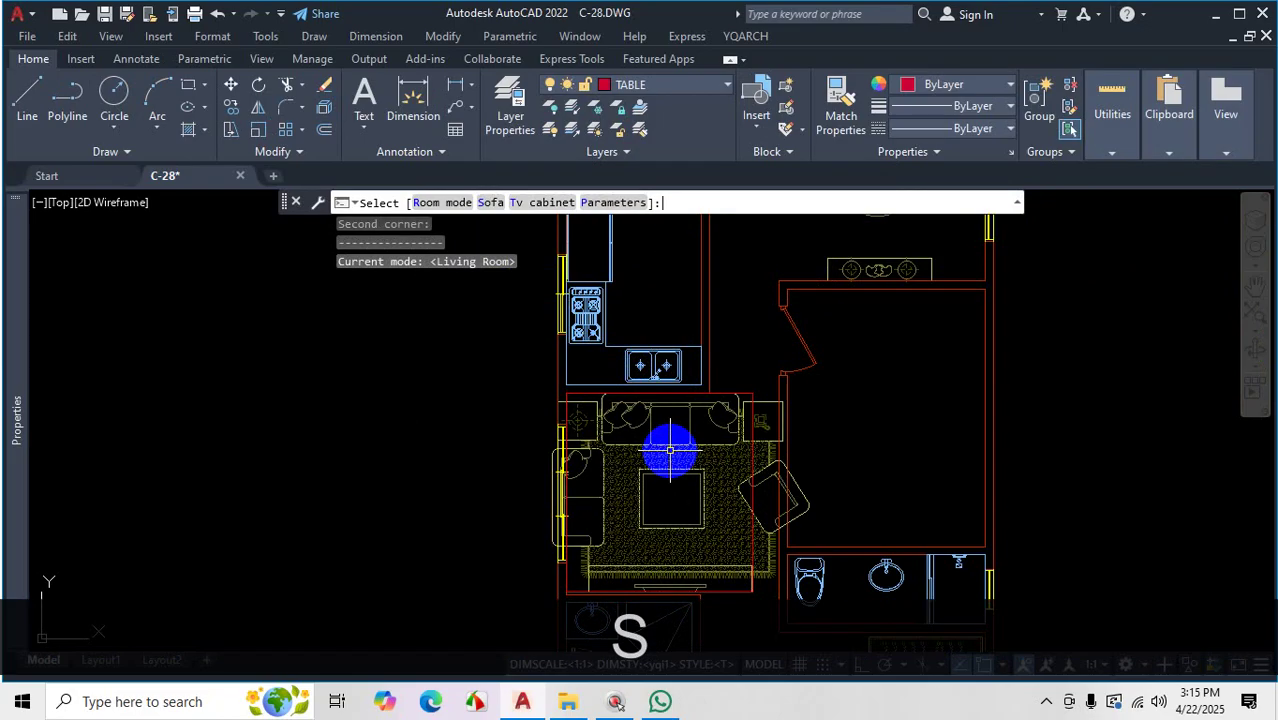
pyautogui.press('s')
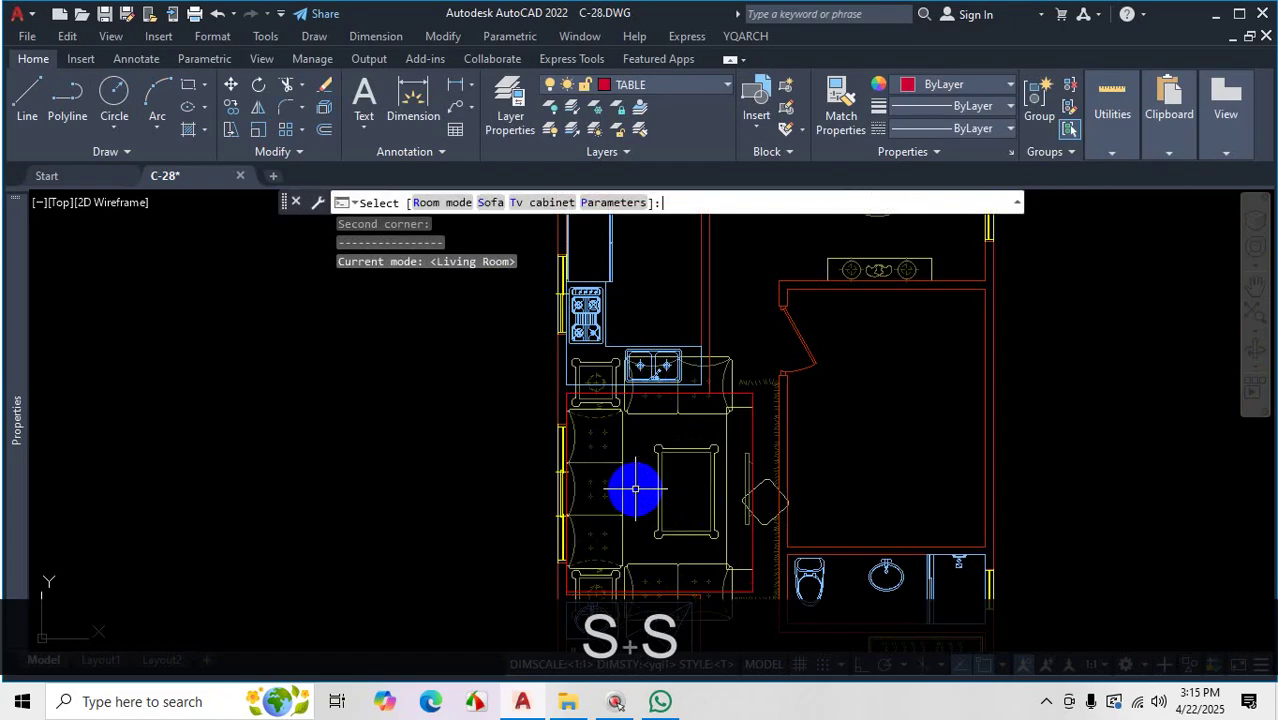
pyautogui.press('s')
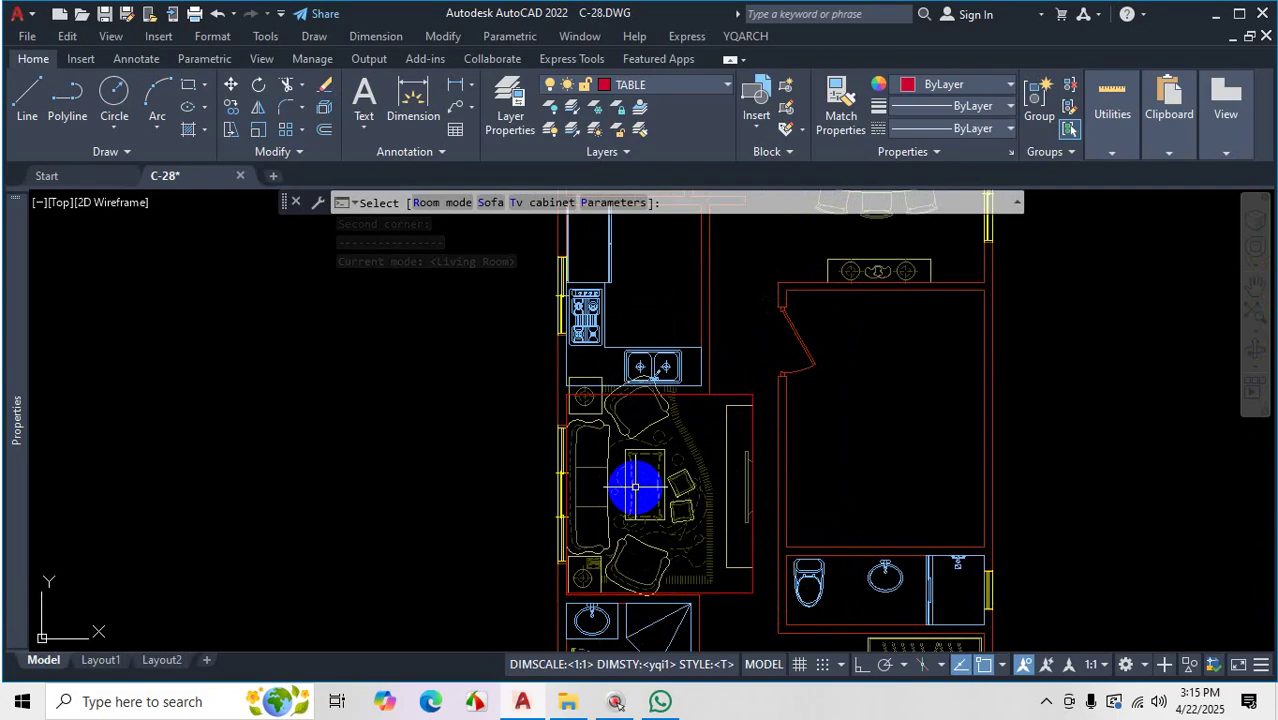
# Open the furniture layout parameters and examine the cupboard, desk, bookshelf and chest widths
pyautogui.press('p')
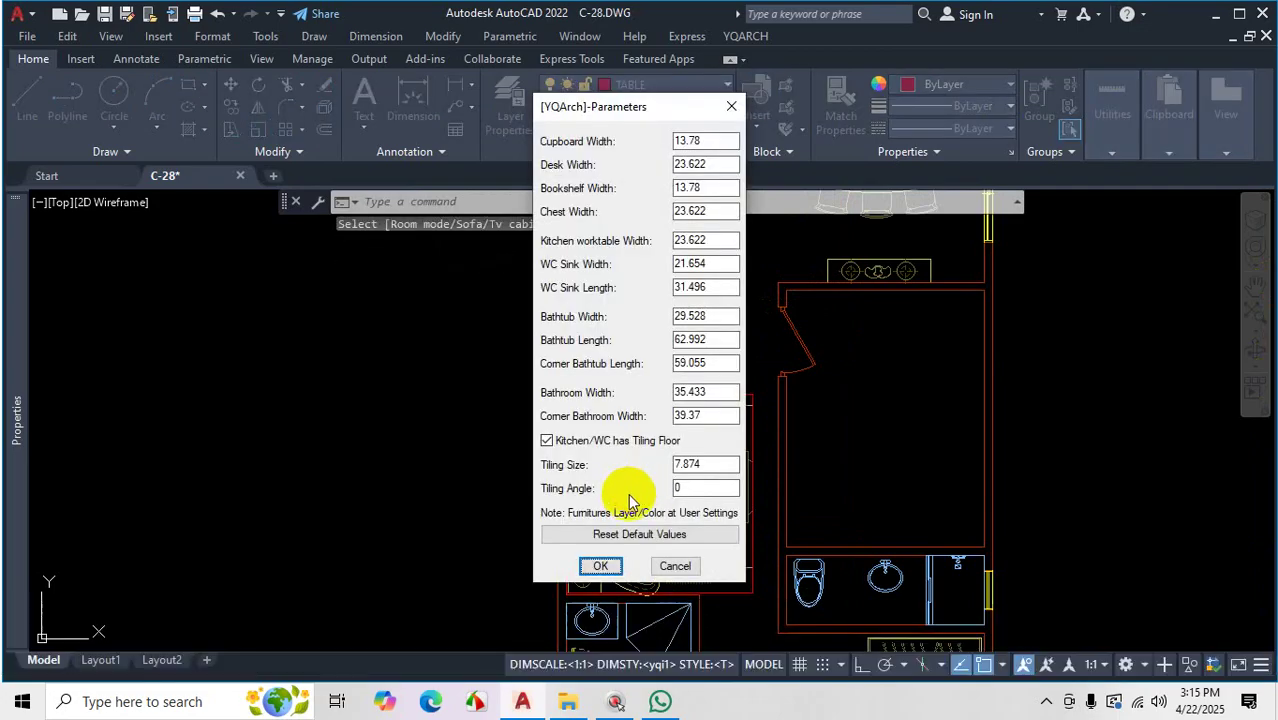
pyautogui.hotkey('ctrl', '1')
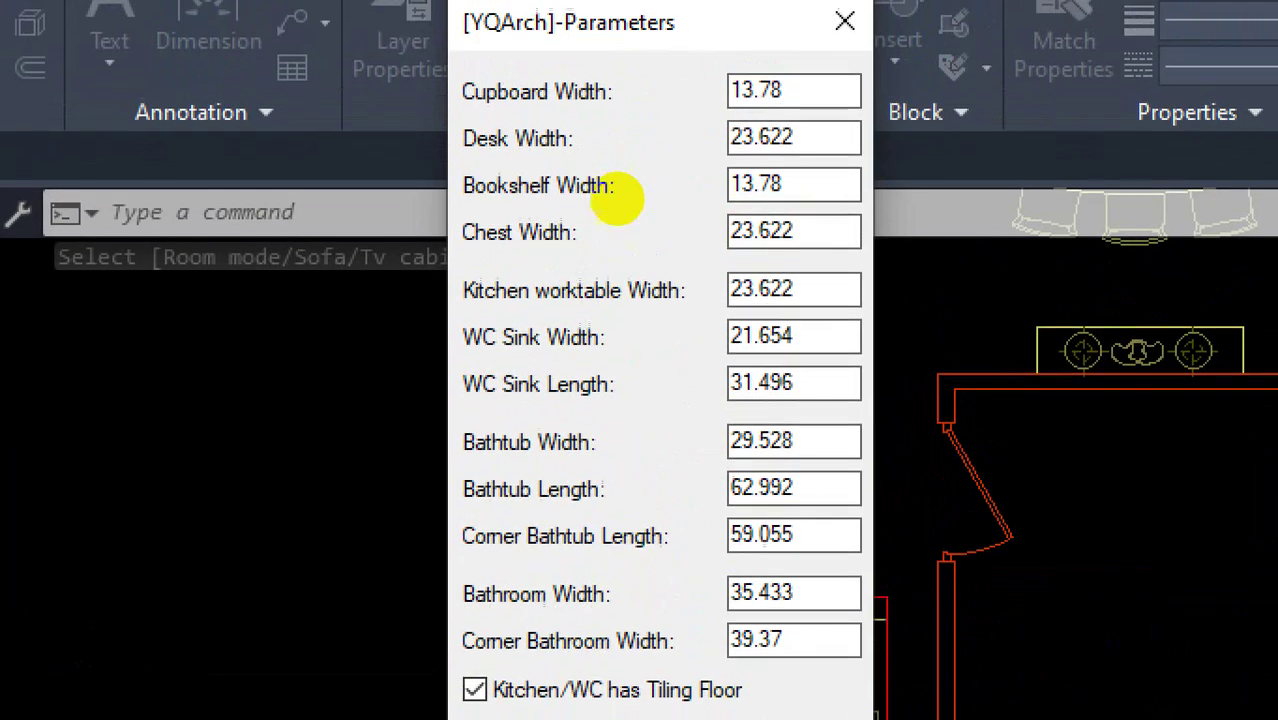
pyautogui.click(607, 69)
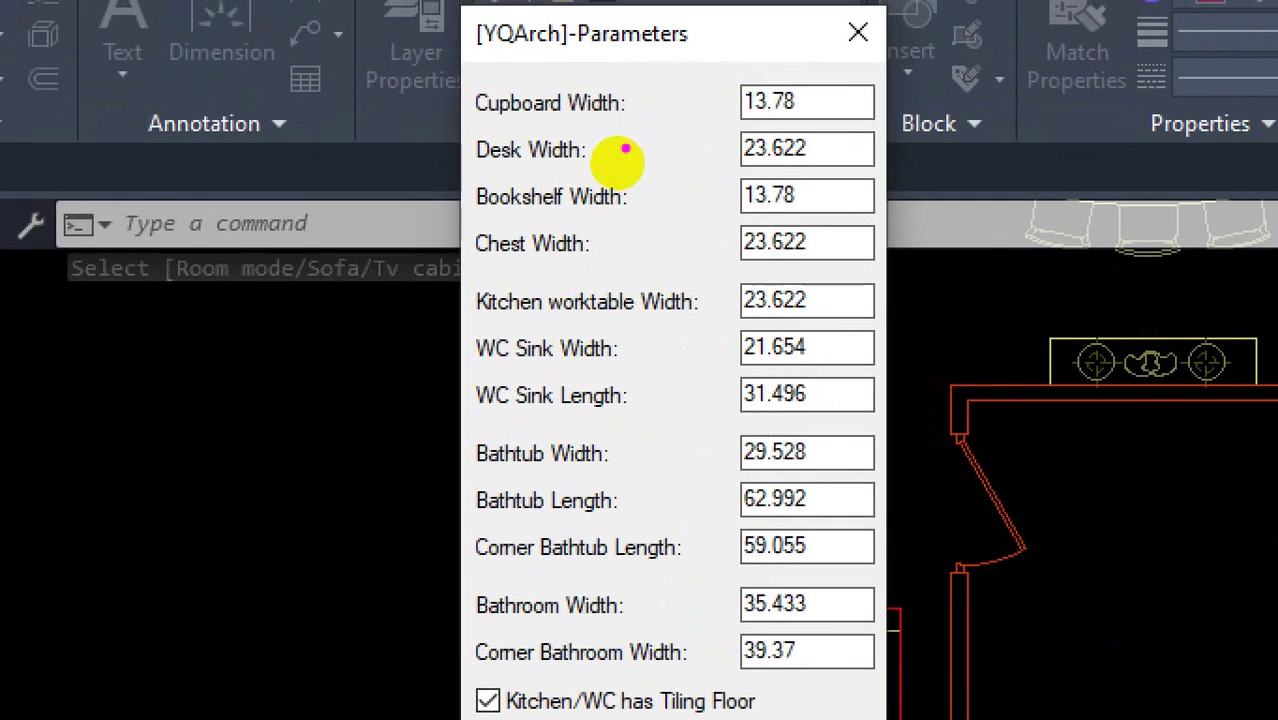
pyautogui.moveTo(490, 127); pyautogui.dragTo(567, 126)
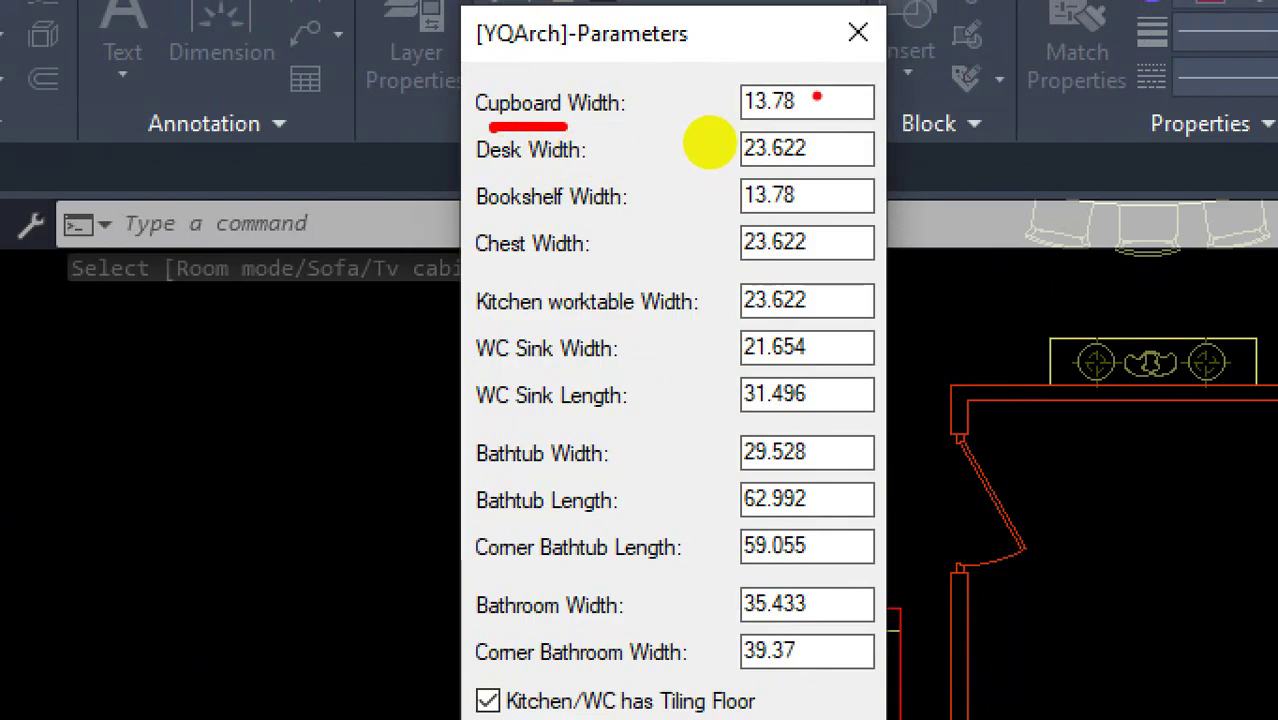
pyautogui.moveTo(815, 83)
pyautogui.mouseDown()
pyautogui.moveTo(845, 100)
pyautogui.moveTo(700, 112)
pyautogui.moveTo(840, 70)
pyautogui.mouseUp()
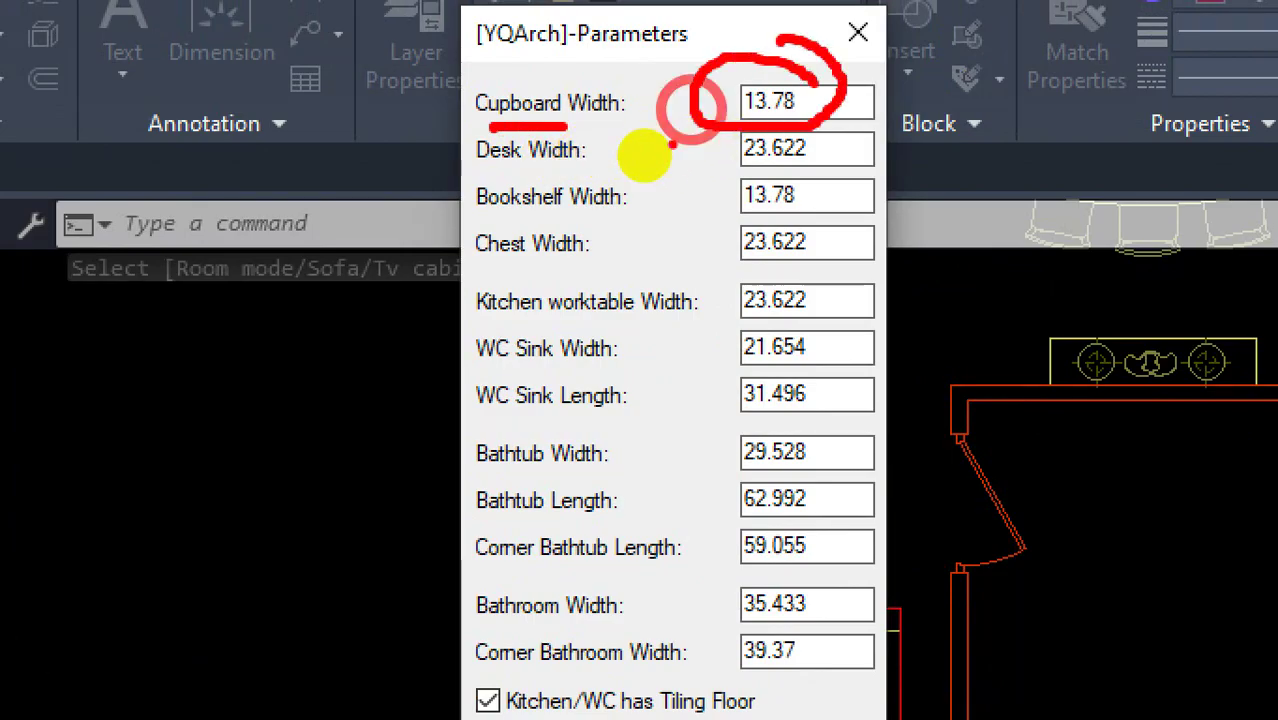
pyautogui.click(498, 176)
pyautogui.moveTo(547, 175); pyautogui.dragTo(597, 175)
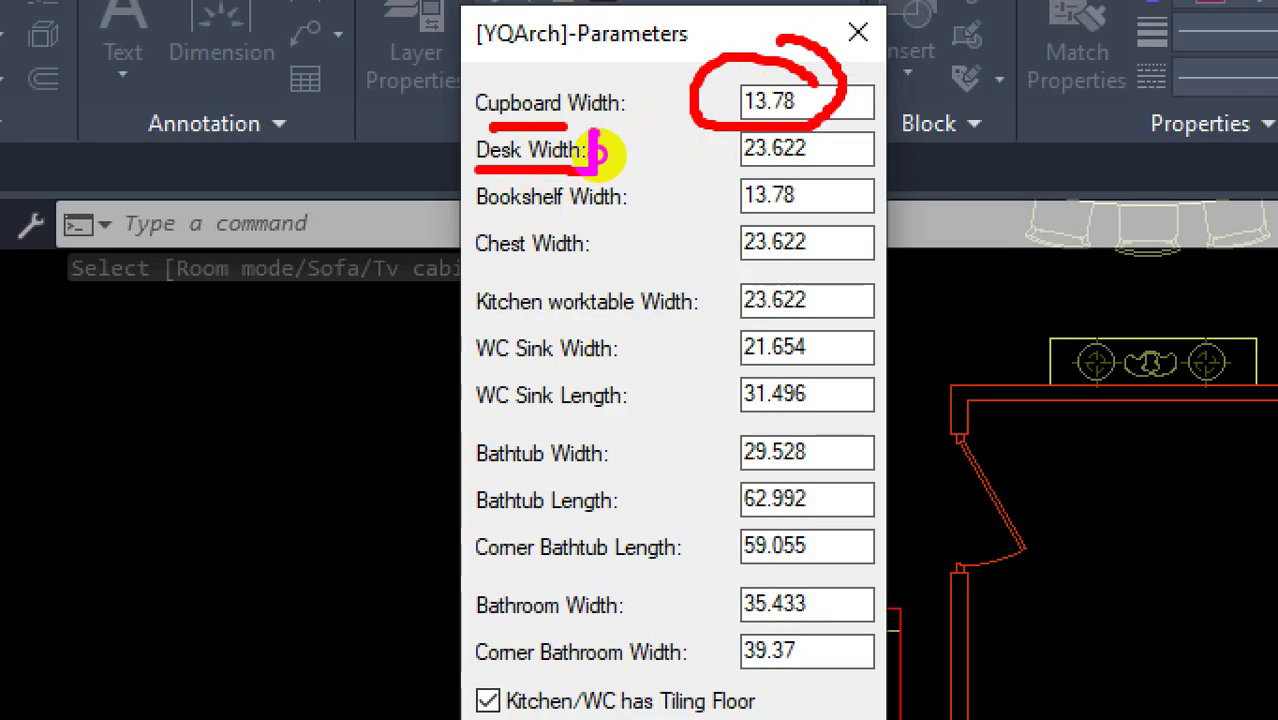
pyautogui.moveTo(598, 152); pyautogui.dragTo(596, 168)
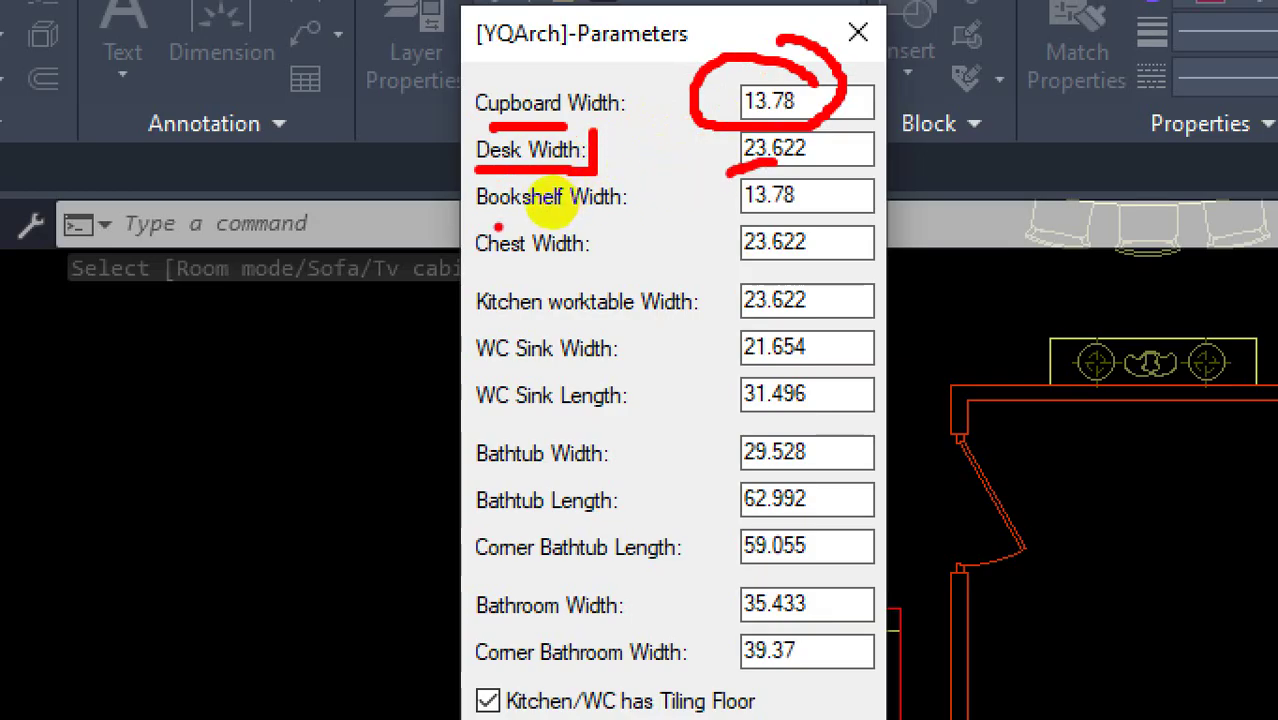
pyautogui.moveTo(492, 224)
pyautogui.mouseDown()
pyautogui.moveTo(615, 203)
pyautogui.moveTo(588, 231)
pyautogui.mouseUp()
pyautogui.moveTo(490, 267); pyautogui.dragTo(584, 255)
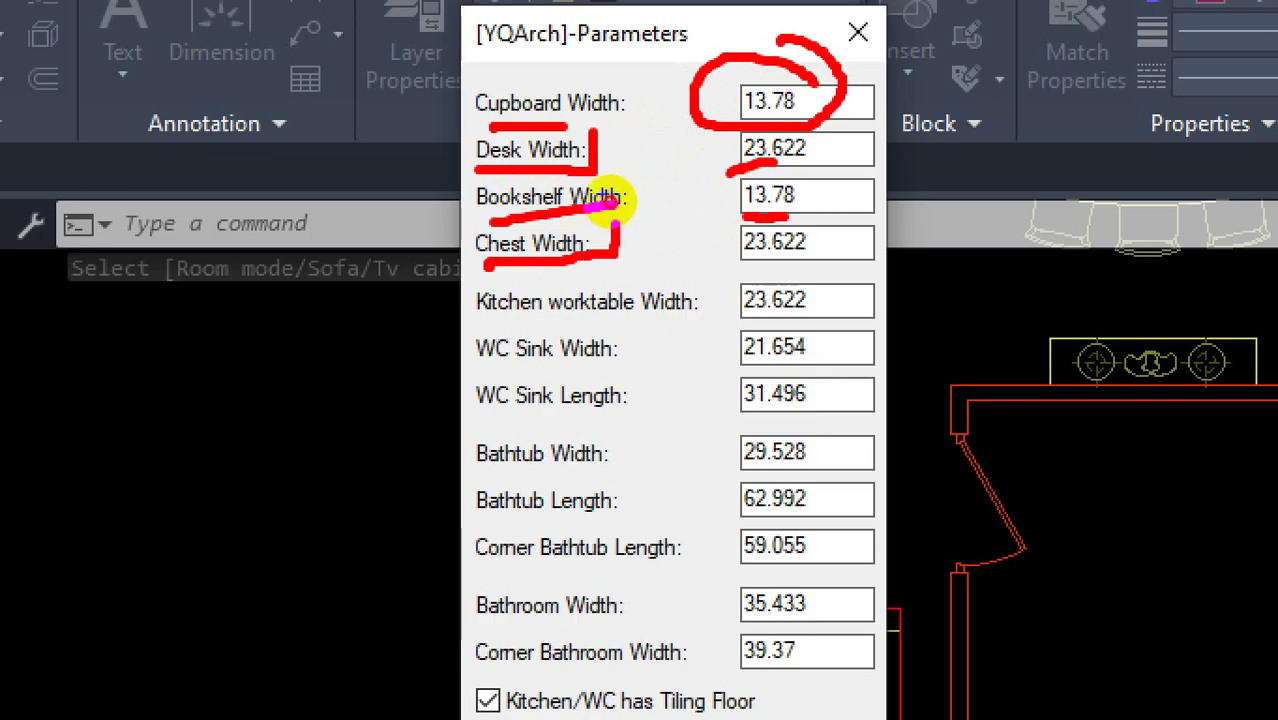
pyautogui.moveTo(610, 201); pyautogui.dragTo(543, 209)
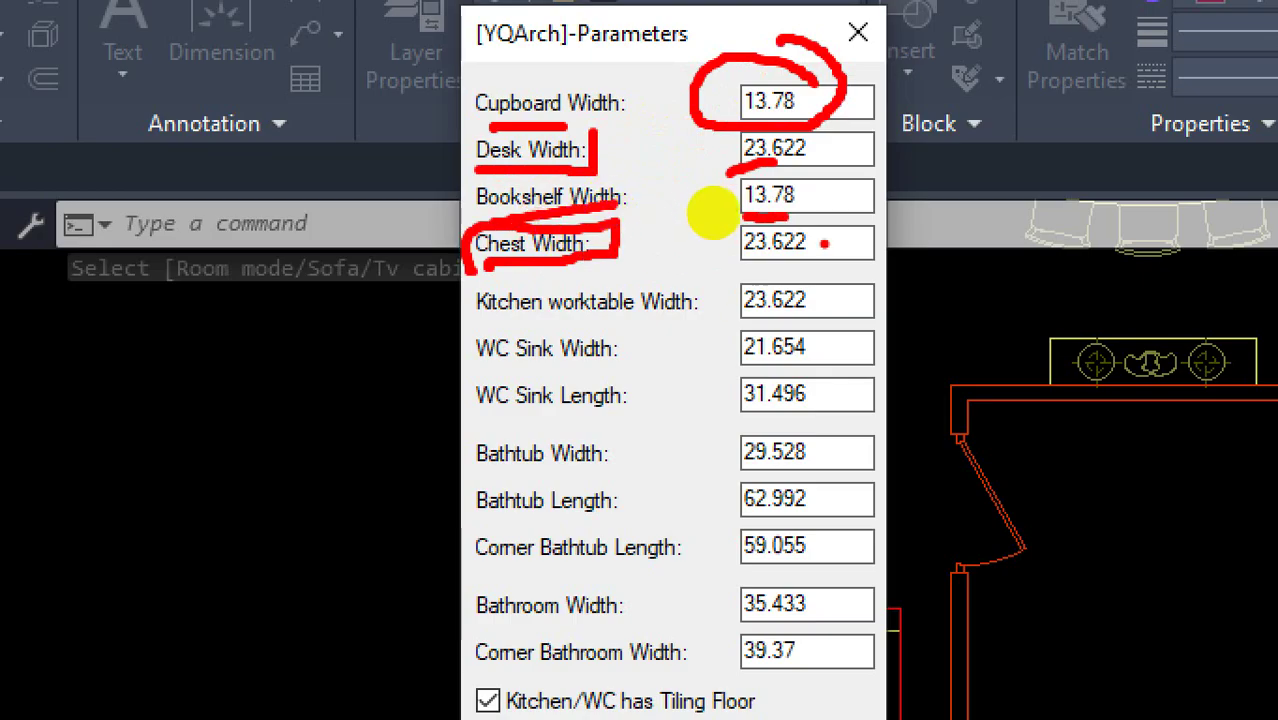
pyautogui.moveTo(817, 235); pyautogui.dragTo(732, 219)
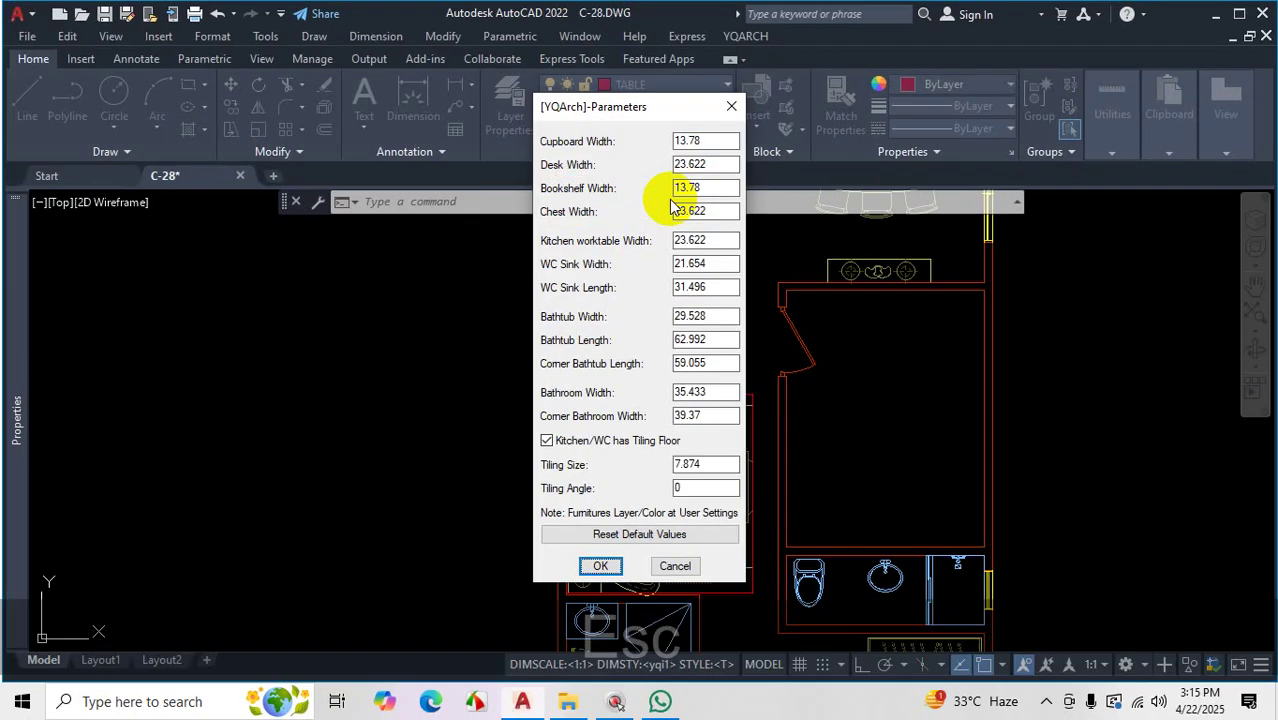
pyautogui.press('Escape')
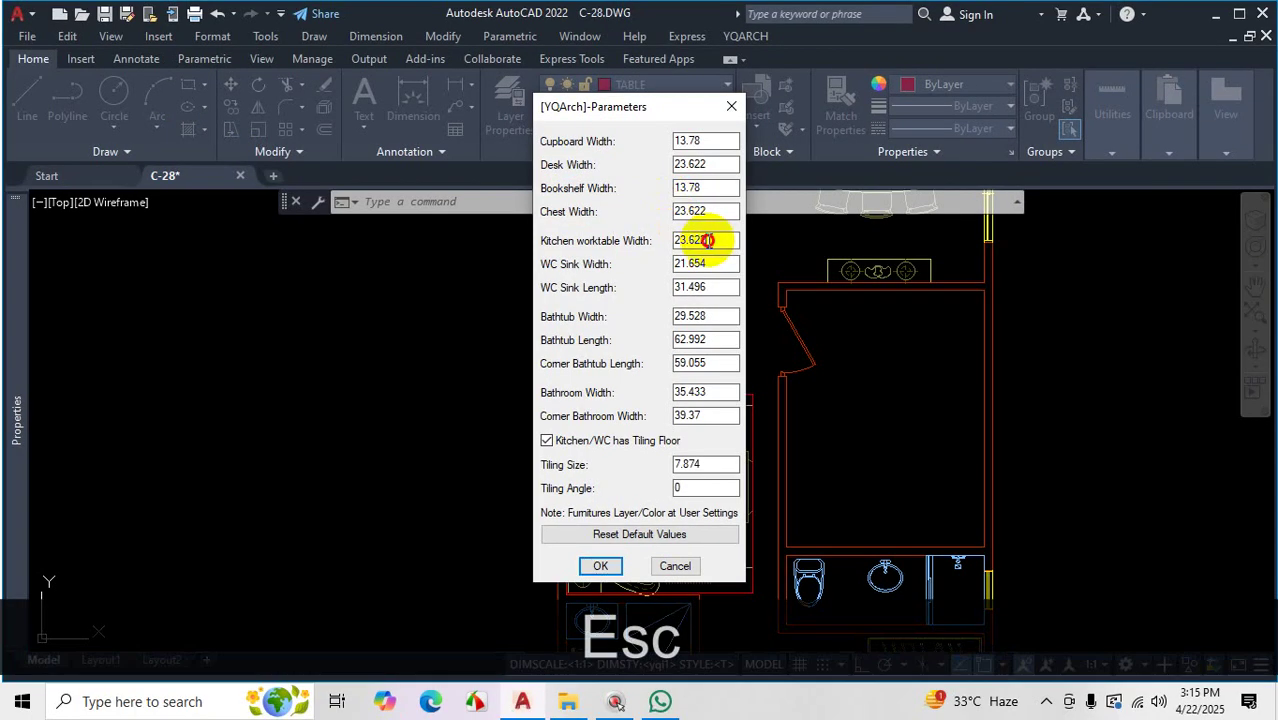
# Set the kitchen worktable width to 24, the bathtub length to 60 and the bathtub width to 30
pyautogui.doubleClick(707, 240)
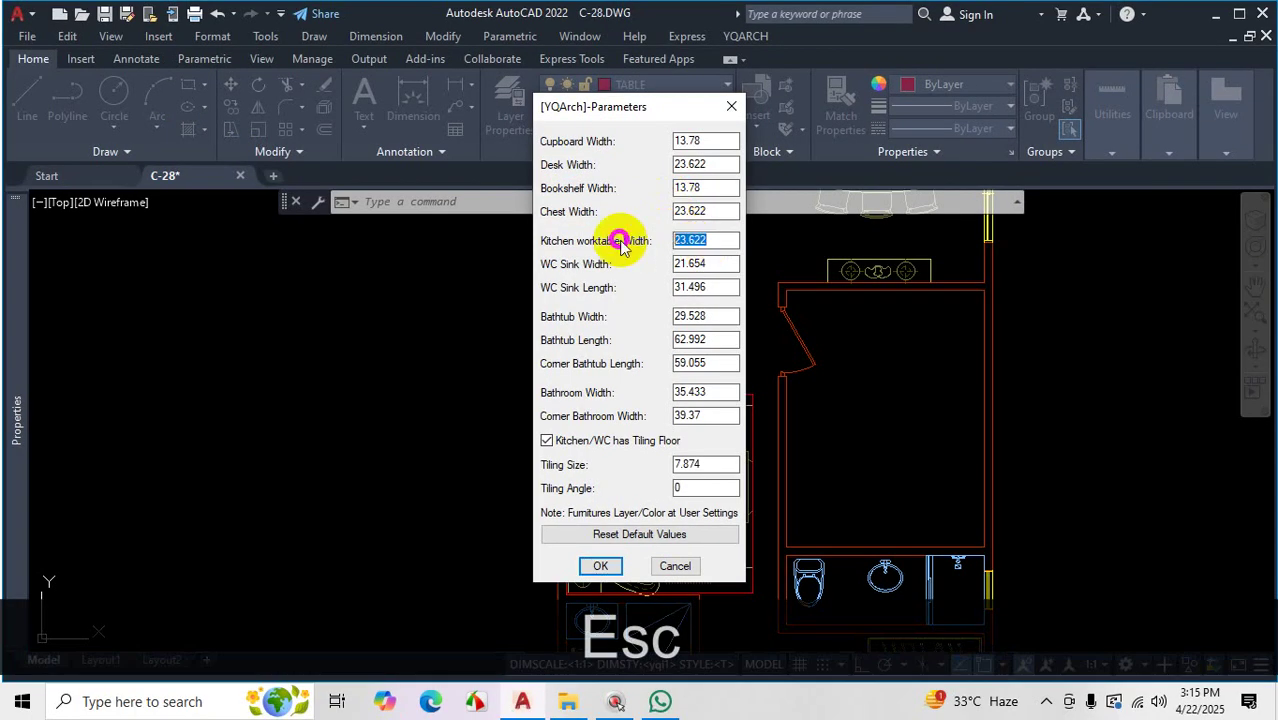
pyautogui.write('24')
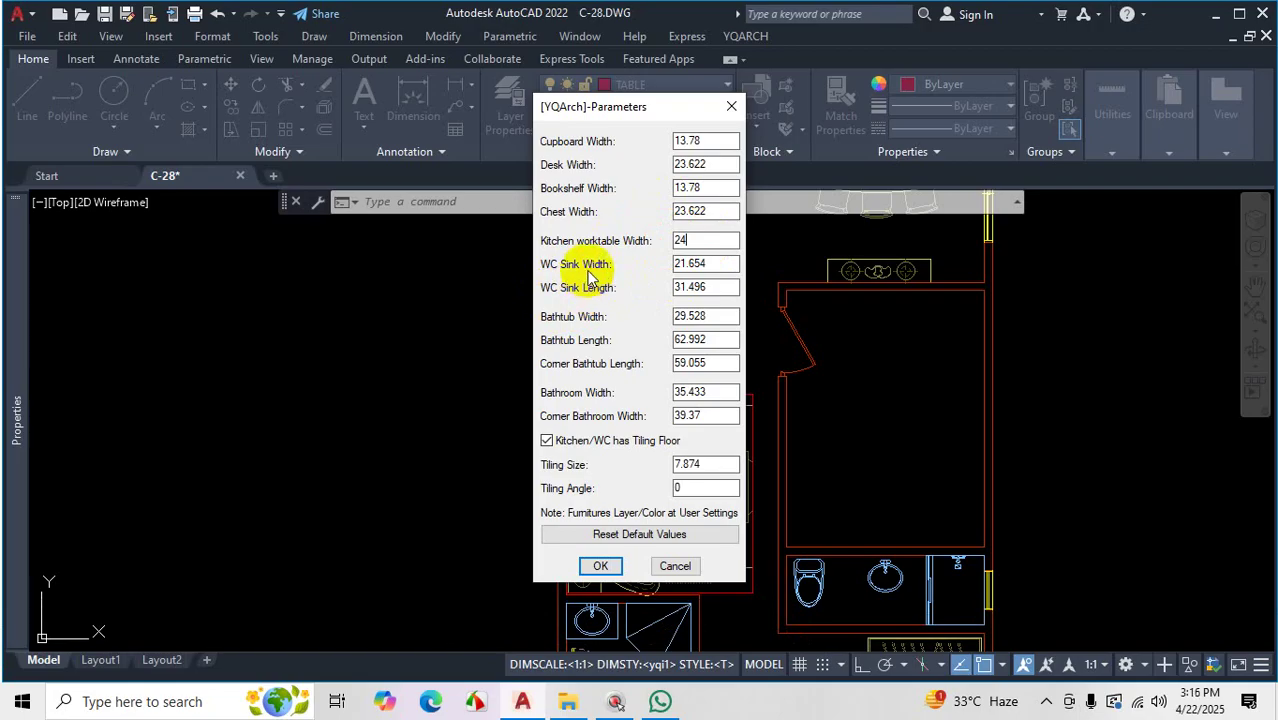
pyautogui.doubleClick(706, 340)
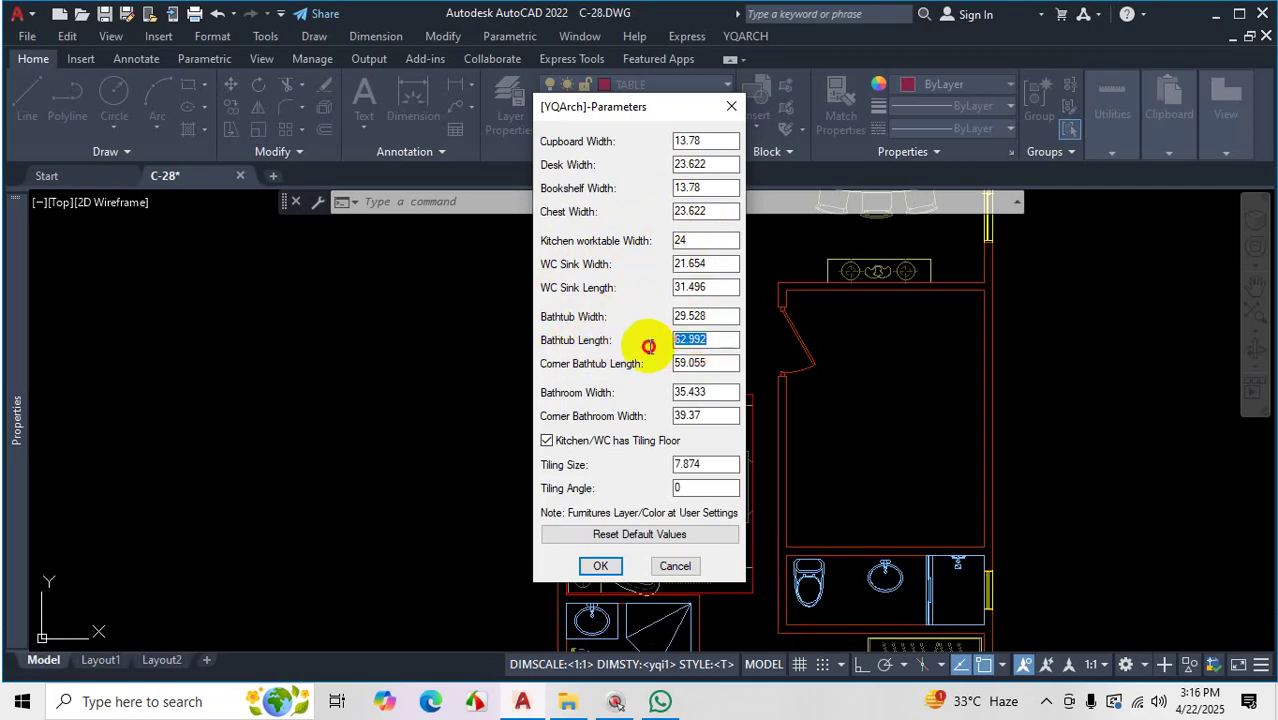
pyautogui.write('60')
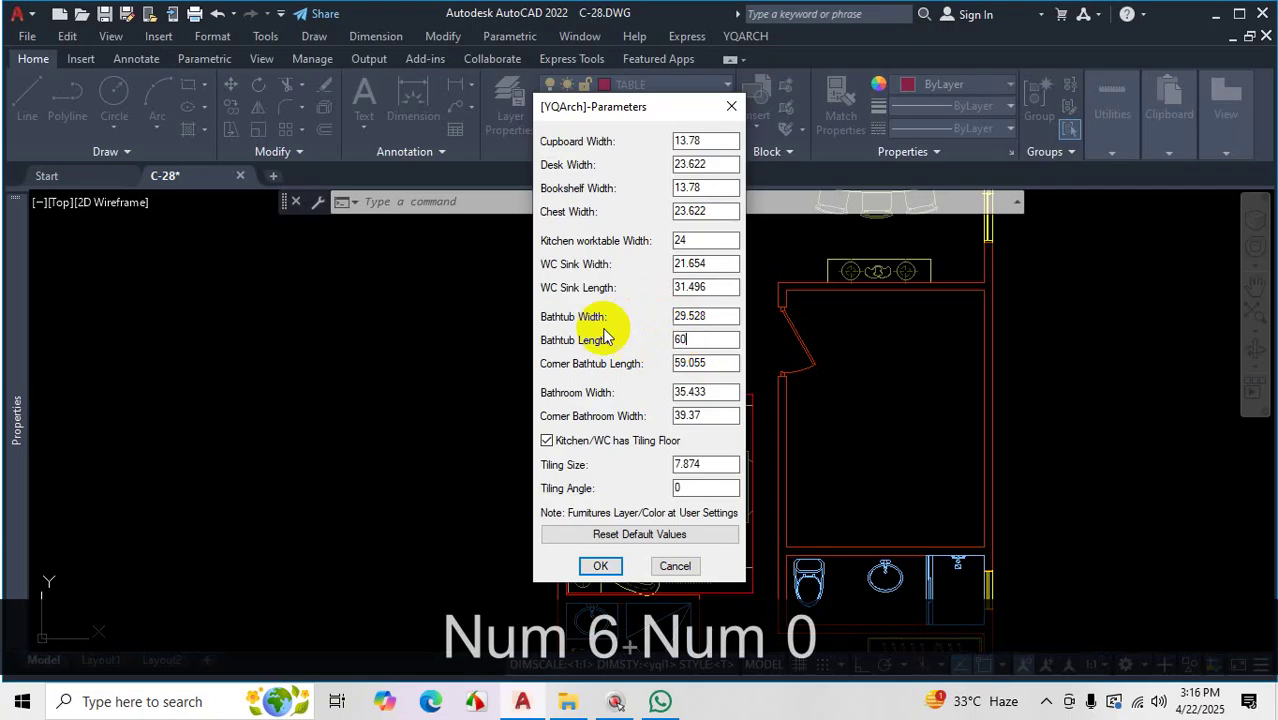
pyautogui.moveTo(711, 316); pyautogui.dragTo(659, 316)
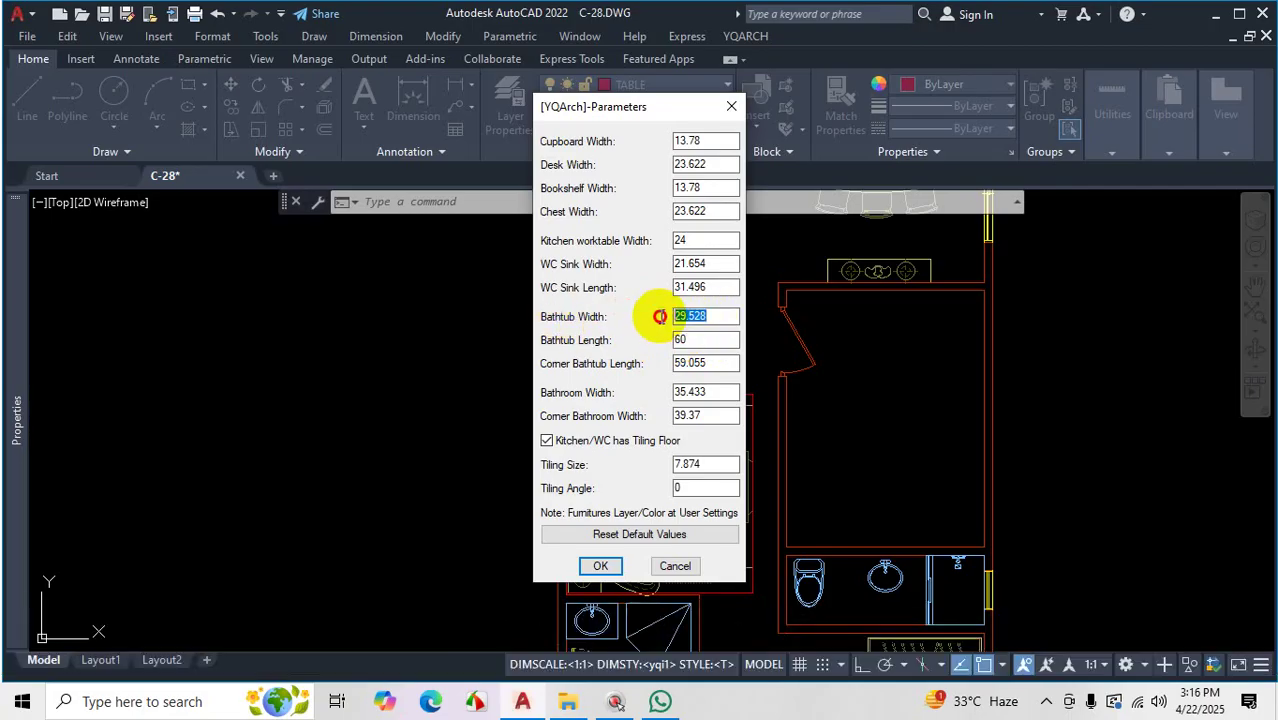
pyautogui.write('30')
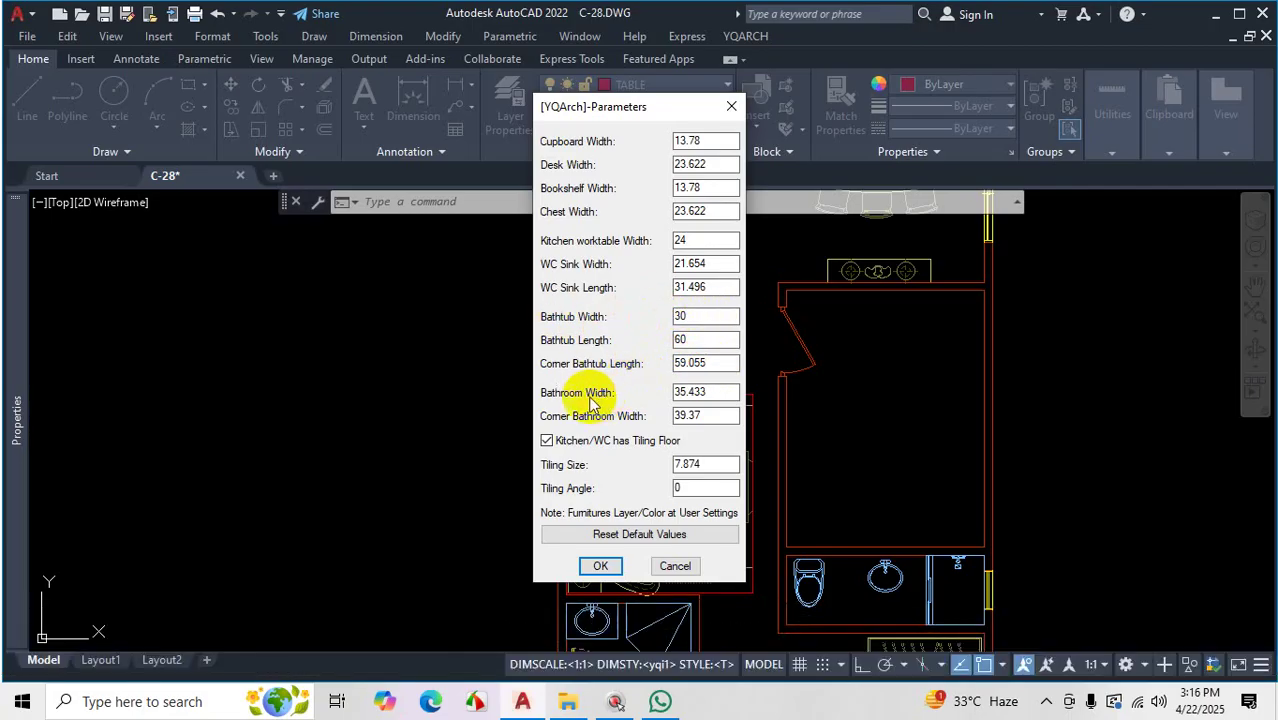
# Set the Bathroom Width parameter to 42
pyautogui.hotkey('ctrl', '1')
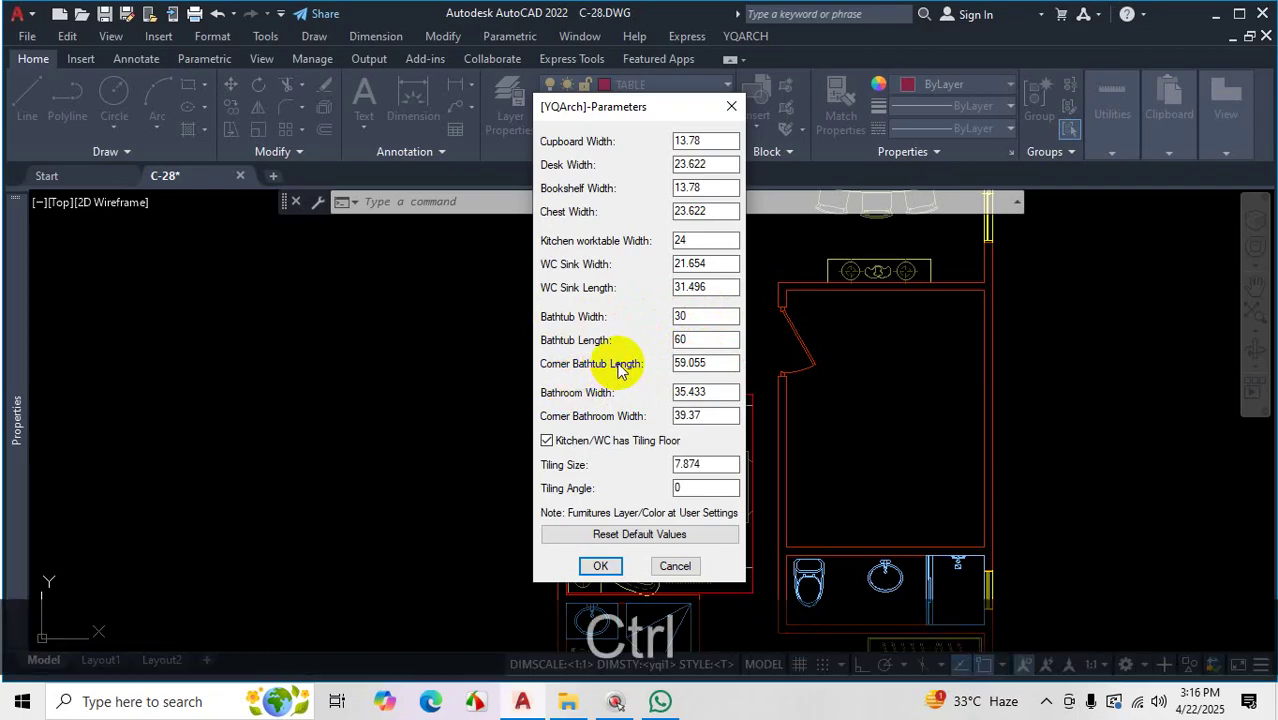
pyautogui.moveTo(633, 354); pyautogui.dragTo(550, 354)
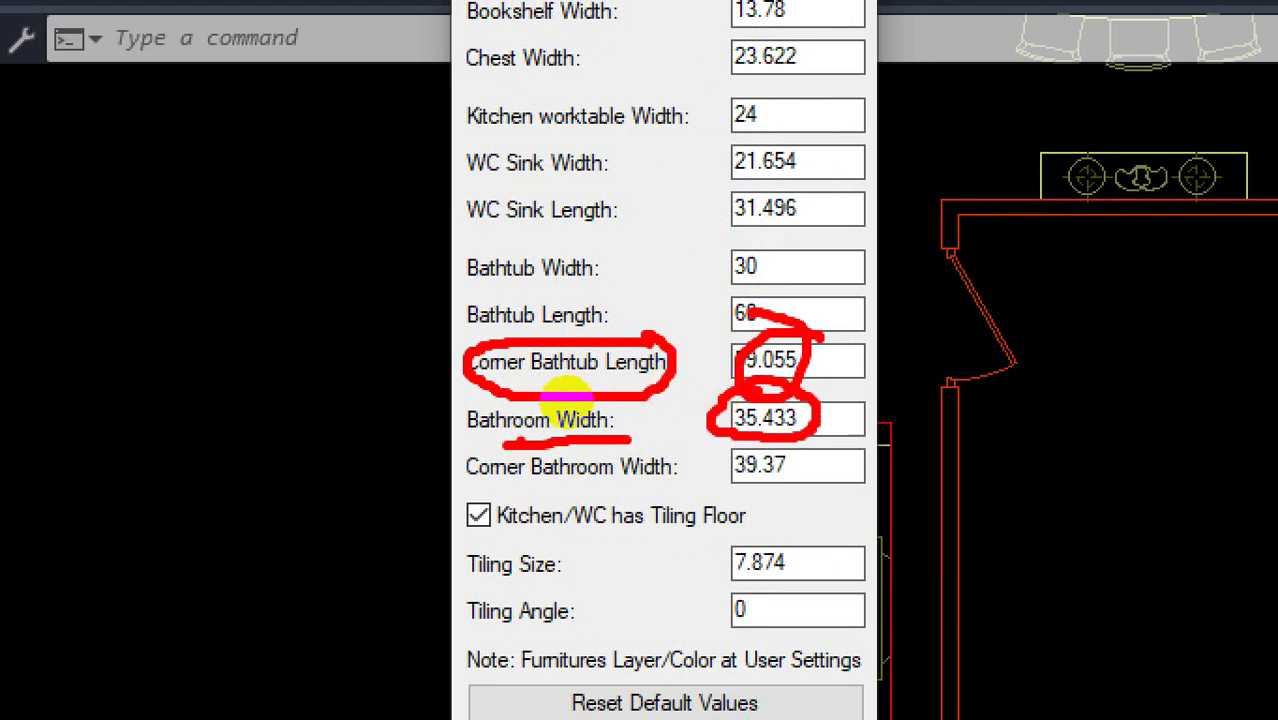
pyautogui.press('Escape')
pyautogui.moveTo(705, 397); pyautogui.dragTo(633, 394)
pyautogui.write('42')
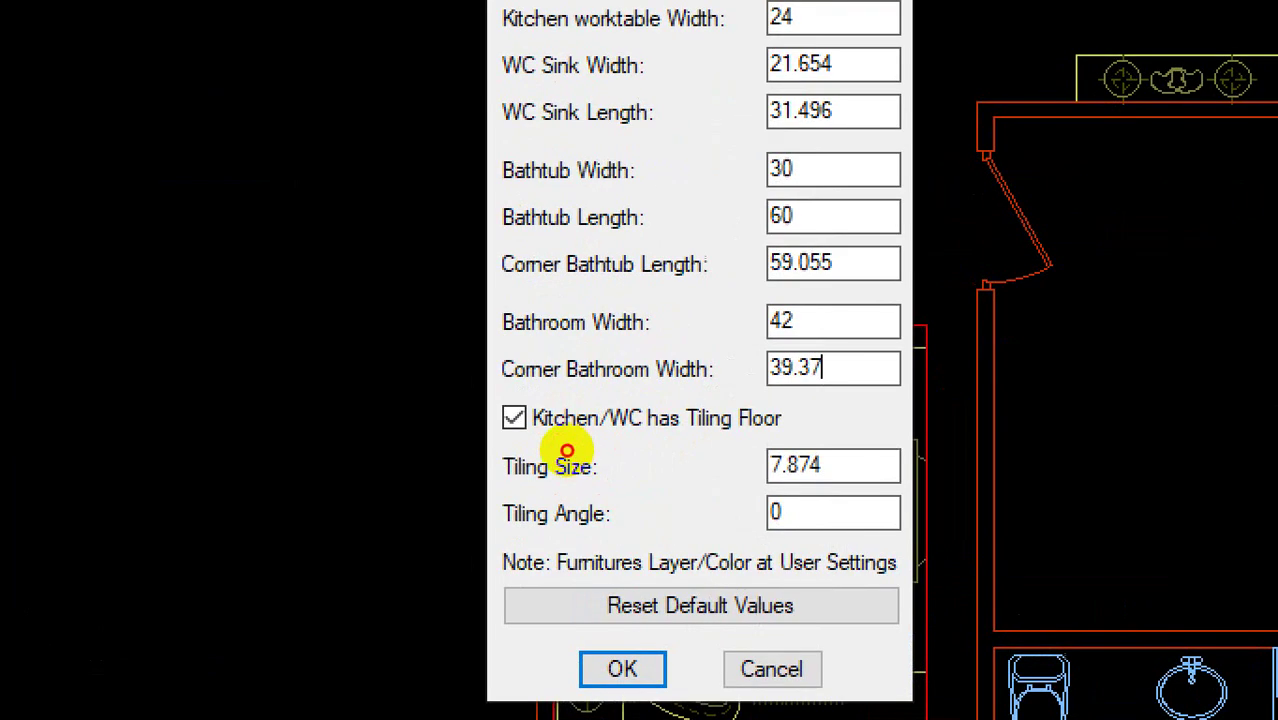
# Turn off the Kitchen/WC tiling floor option and accept the furniture parameters
pyautogui.moveTo(567, 451); pyautogui.dragTo(675, 453)
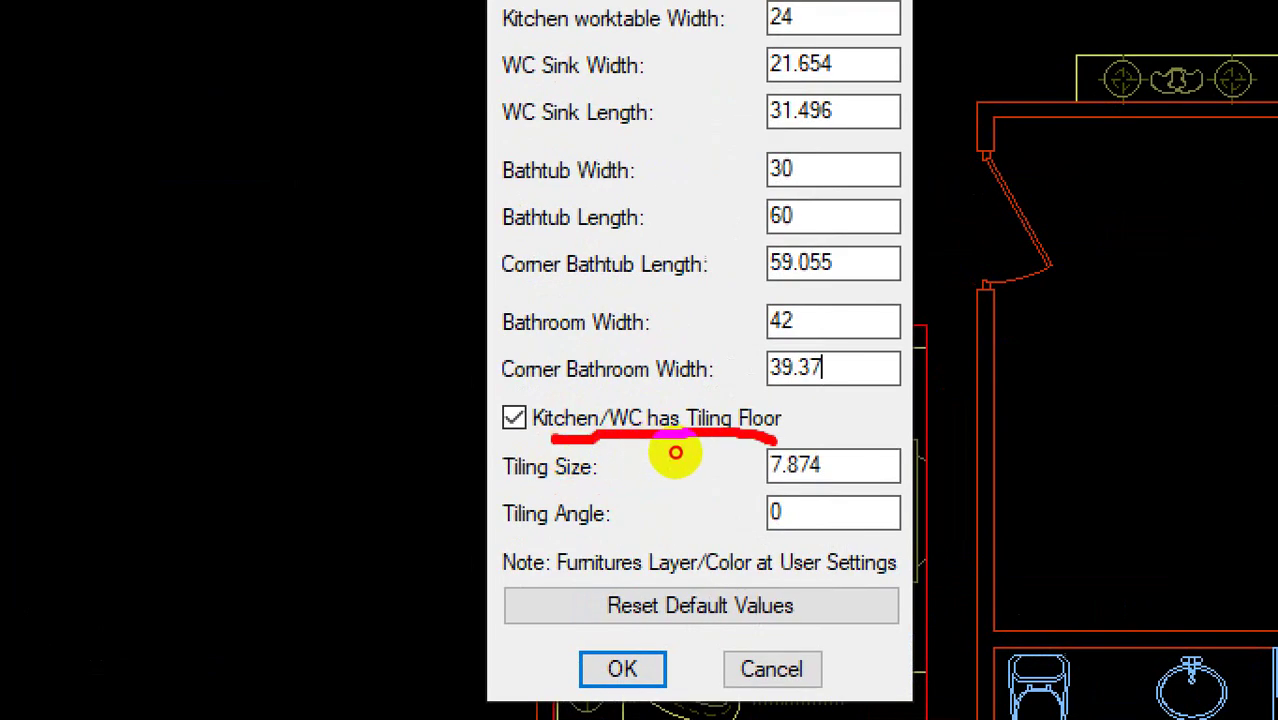
pyautogui.moveTo(485, 418)
pyautogui.mouseDown()
pyautogui.moveTo(505, 432)
pyautogui.moveTo(658, 310)
pyautogui.mouseUp()
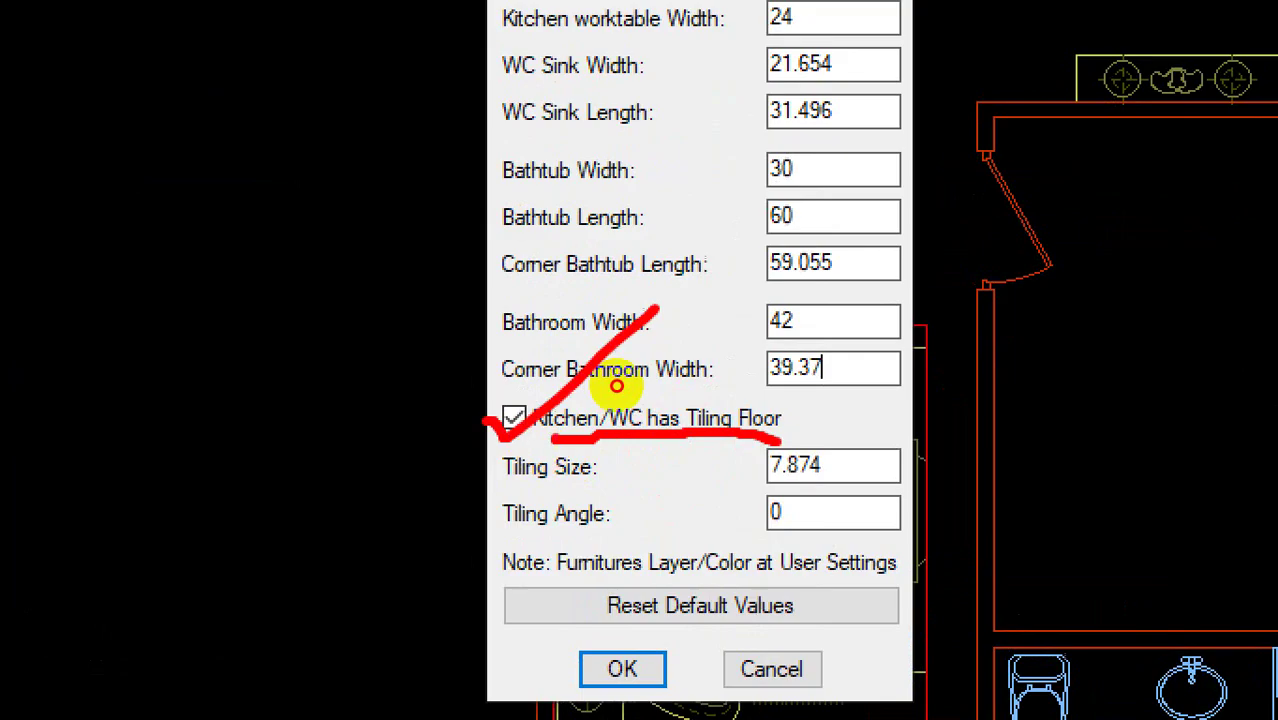
pyautogui.click(612, 390)
pyautogui.press('Escape')
pyautogui.click(514, 418)
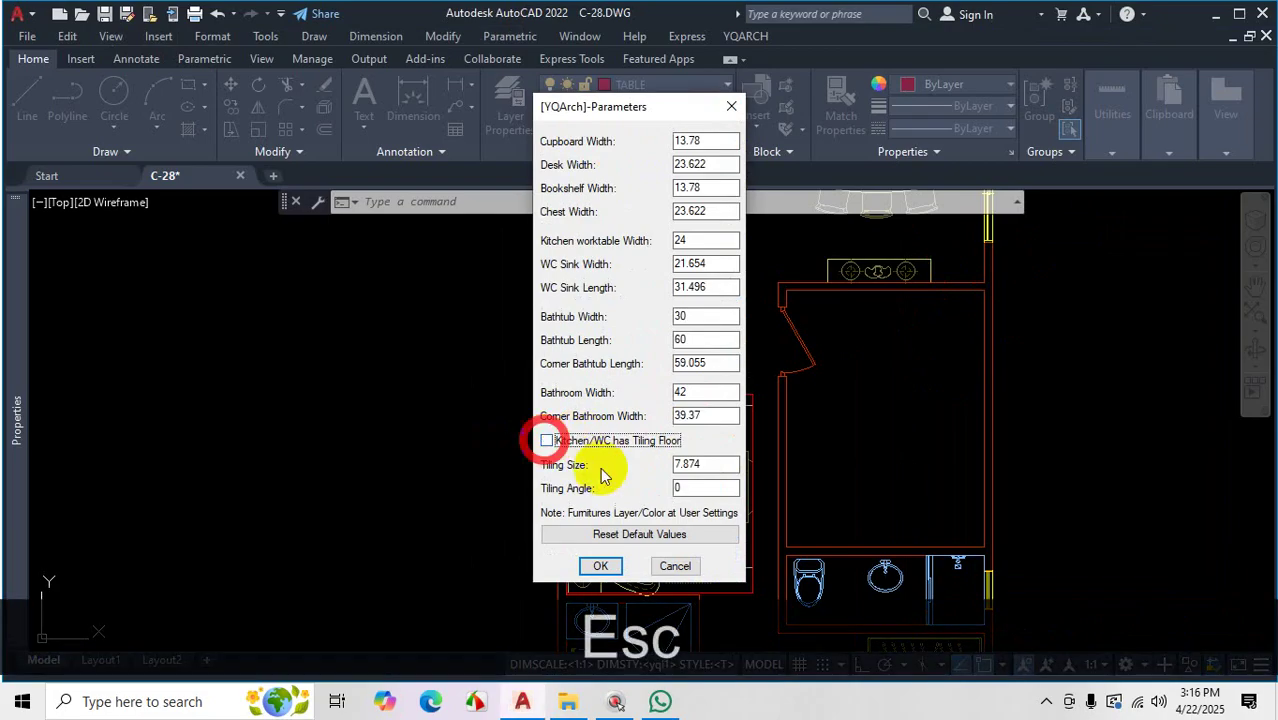
pyautogui.click(600, 565)
# Cycle the room mode through Bedroom and Study Room to Kitchen, previewing the worktable layout along different walls of the room
pyautogui.scroll(3, 662, 490)
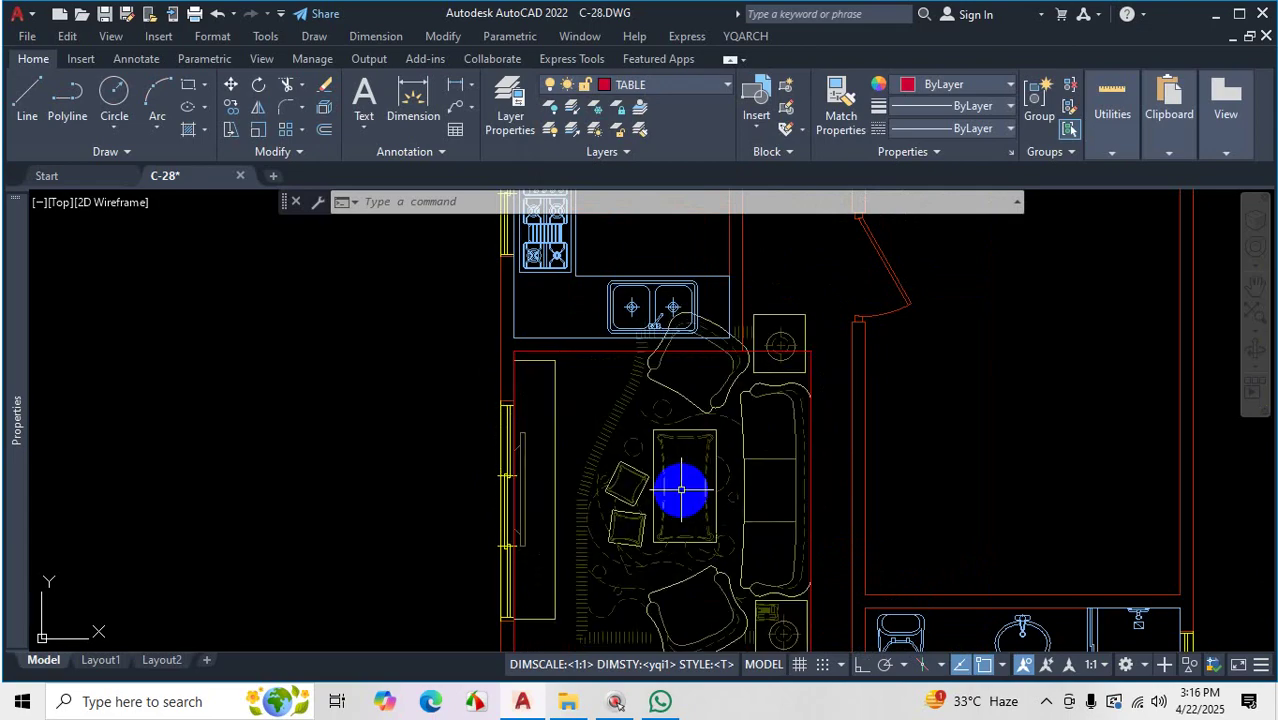
pyautogui.press('r')
pyautogui.press('r')
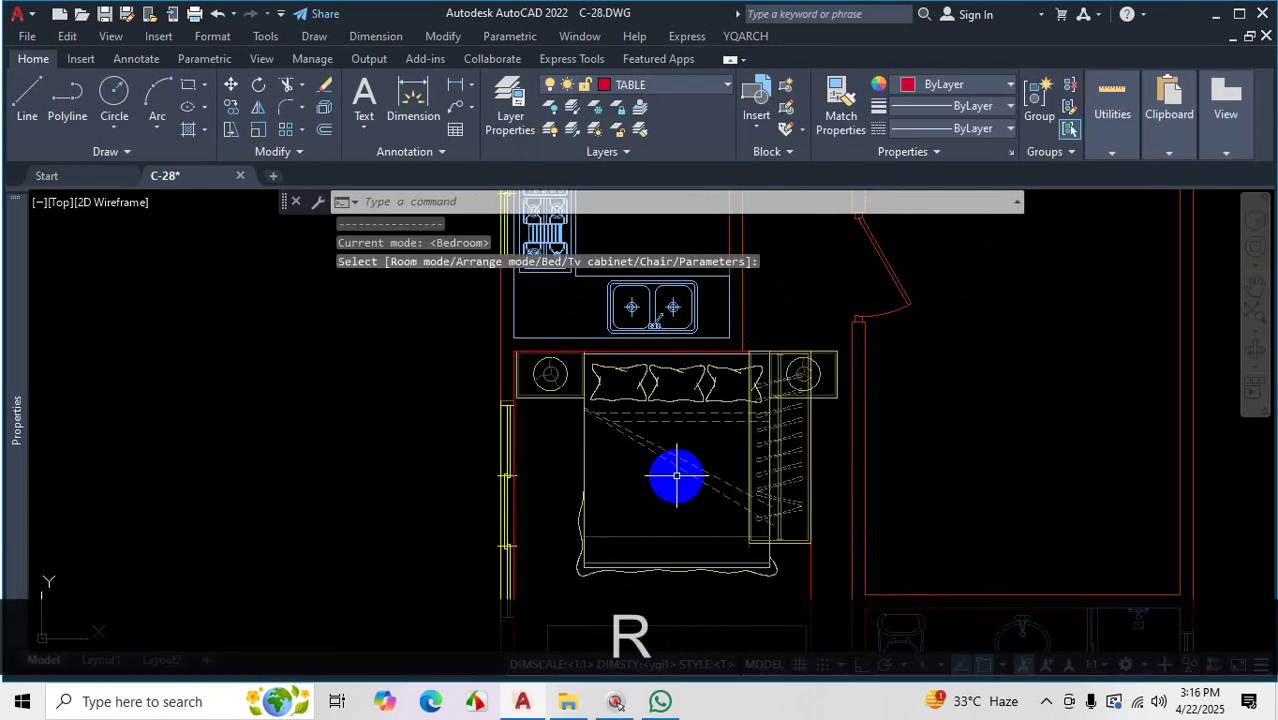
pyautogui.press('r')
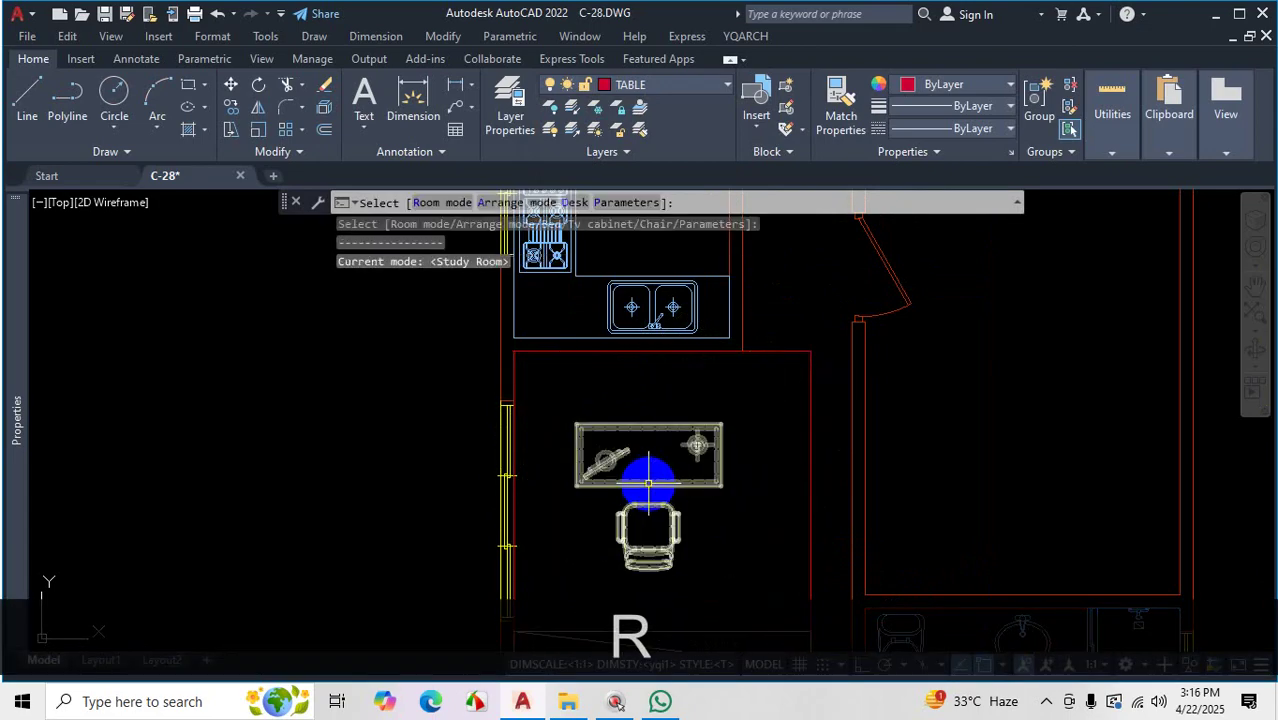
pyautogui.press('r')
pyautogui.scroll(-2, 648, 483)
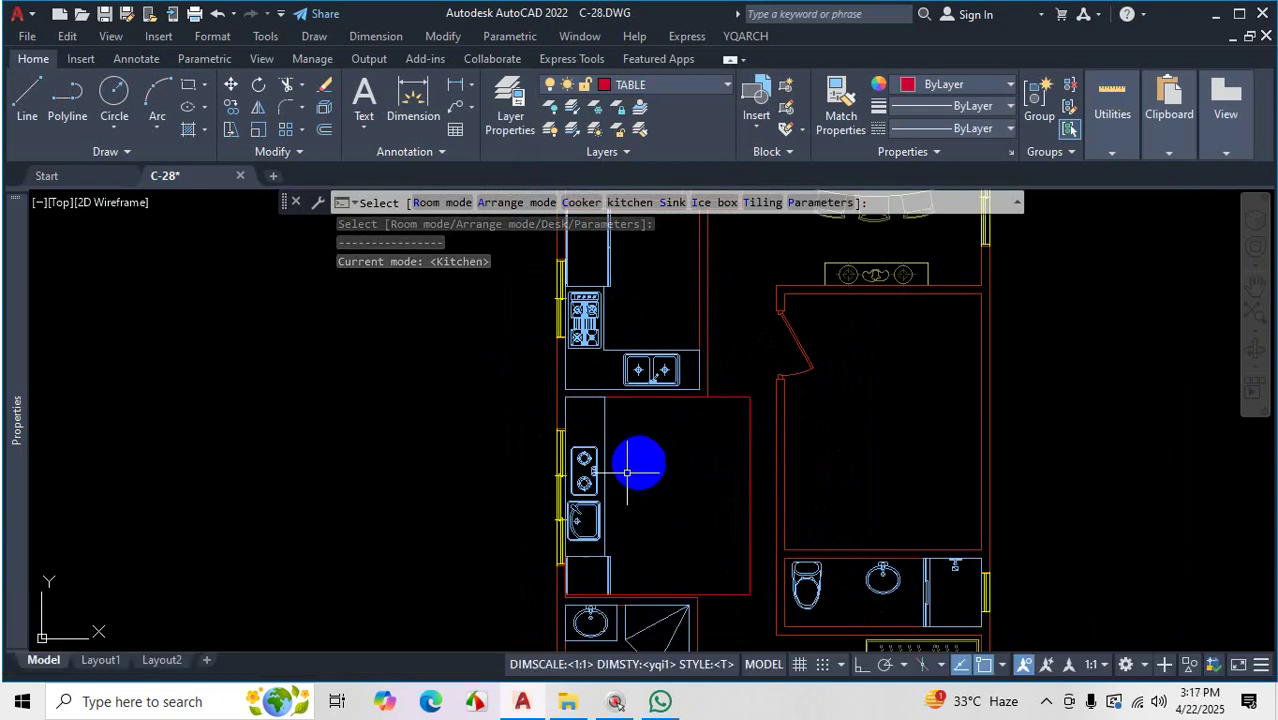
pyautogui.scroll(2, 645, 475)
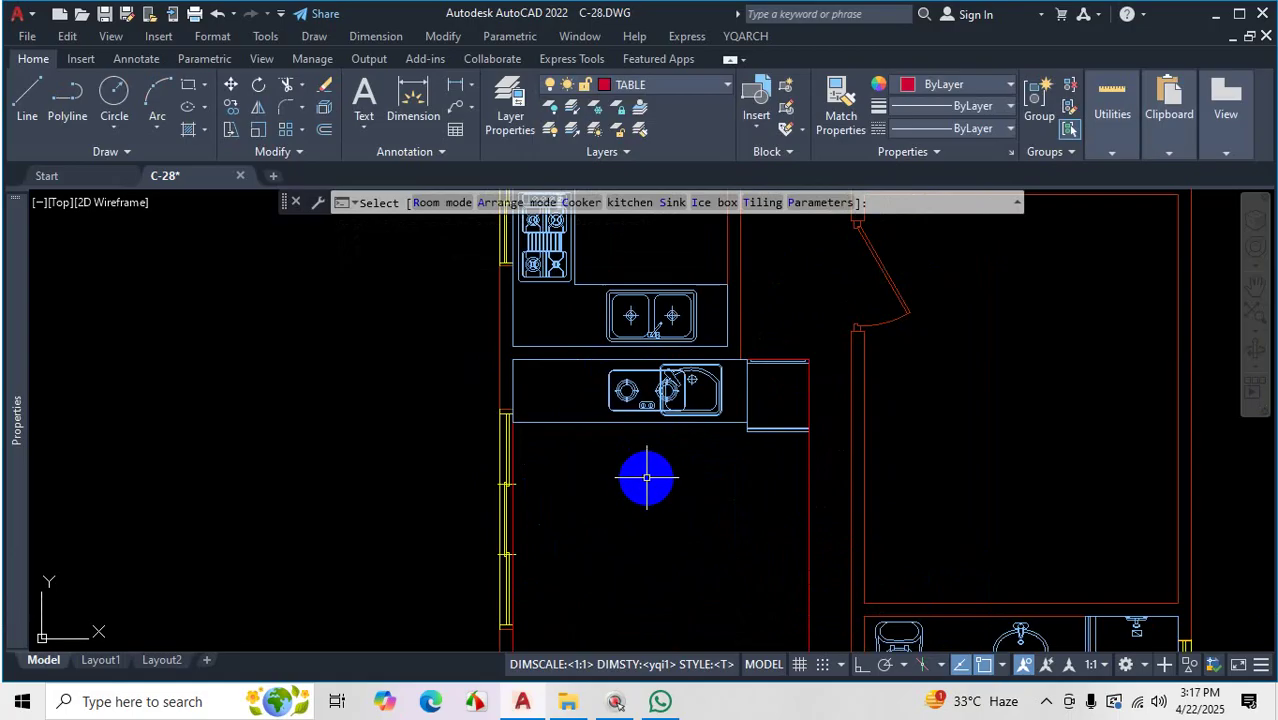
# Reopen the furniture parameters from Kitchen mode, check the Kitchen/WC tiling floor option and close them again
pyautogui.write('p')
pyautogui.press('Return')
pyautogui.hotkey('ctrl', '1')
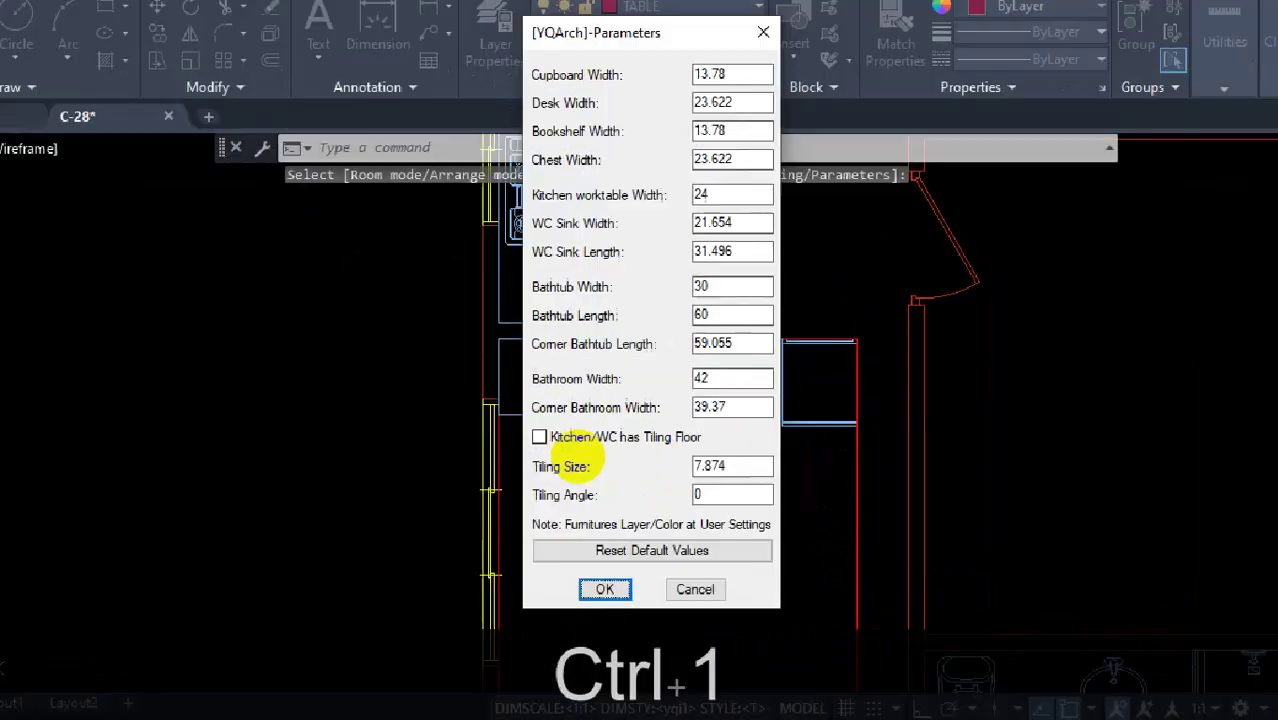
pyautogui.moveTo(672, 451)
pyautogui.mouseDown()
pyautogui.moveTo(513, 423)
pyautogui.moveTo(513, 463)
pyautogui.moveTo(585, 405)
pyautogui.mouseUp()
pyautogui.press('Escape')
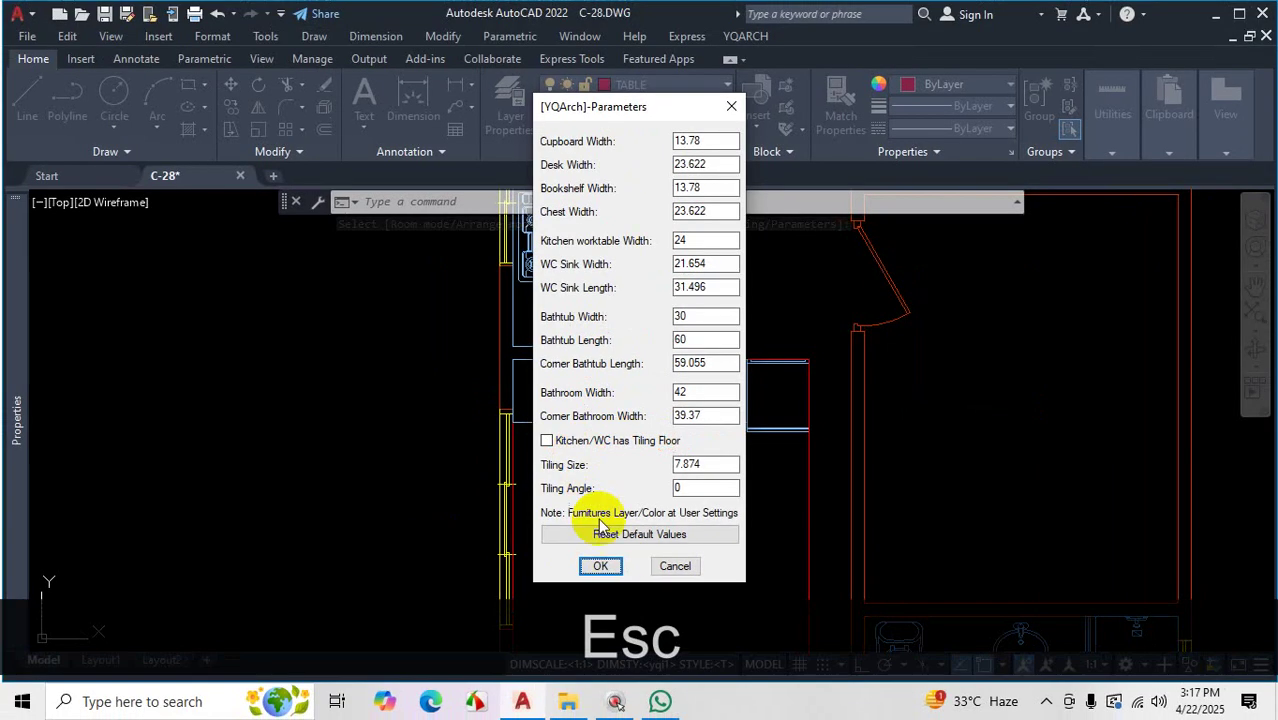
pyautogui.click(622, 675)
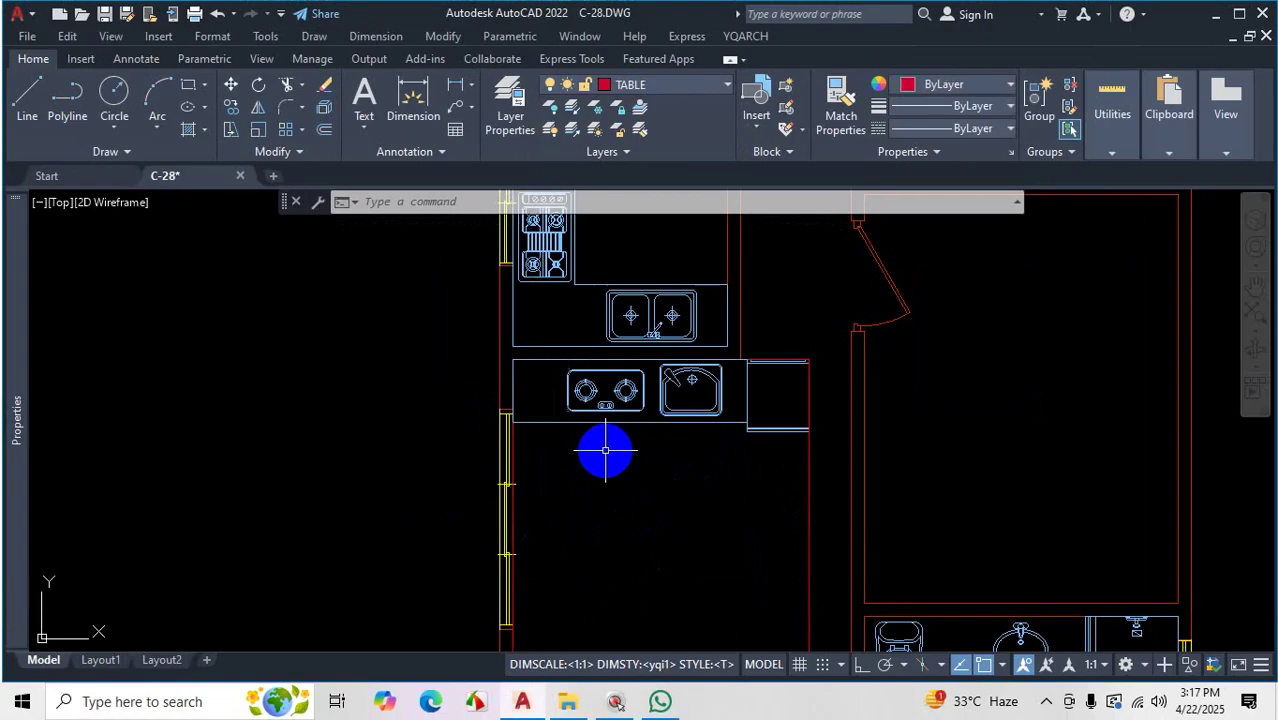
# Cycle the room mode through Bedroom, Study Room, Kitchen and Toilet back to Living Room
pyautogui.press('r')
pyautogui.press('r')
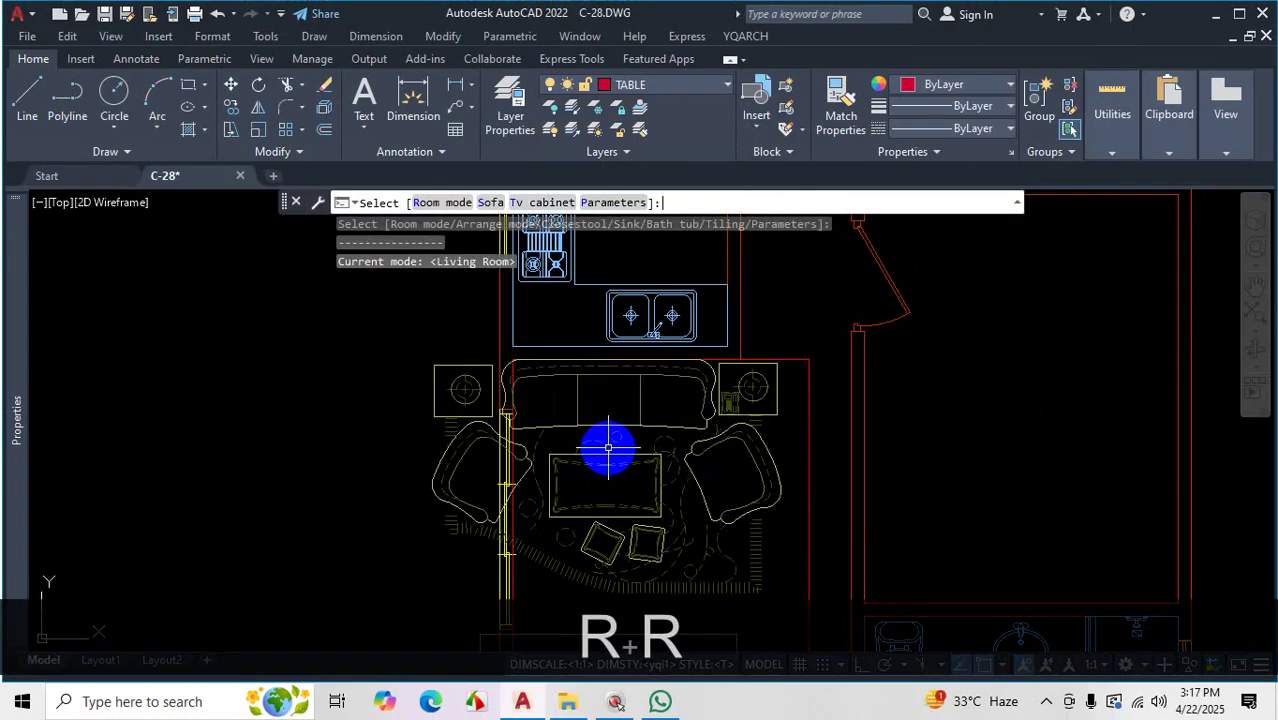
pyautogui.scroll(-2, 657, 440)
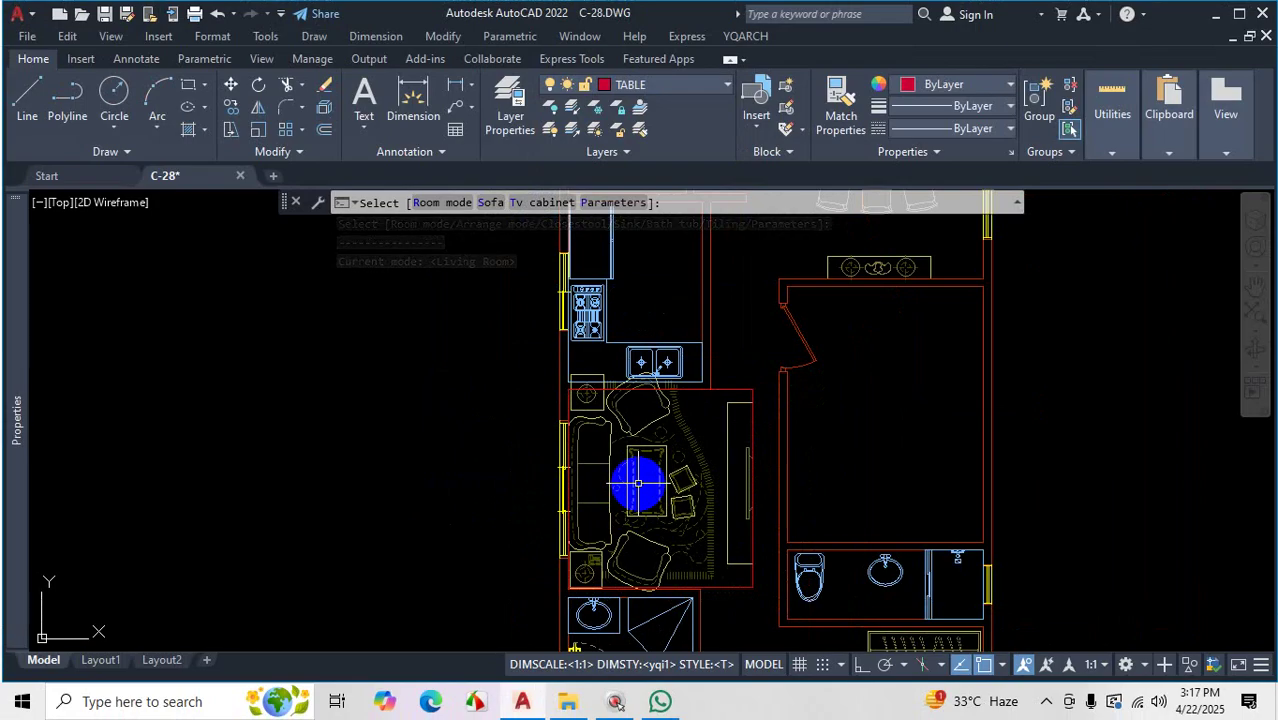
pyautogui.press('r')
pyautogui.press('r')
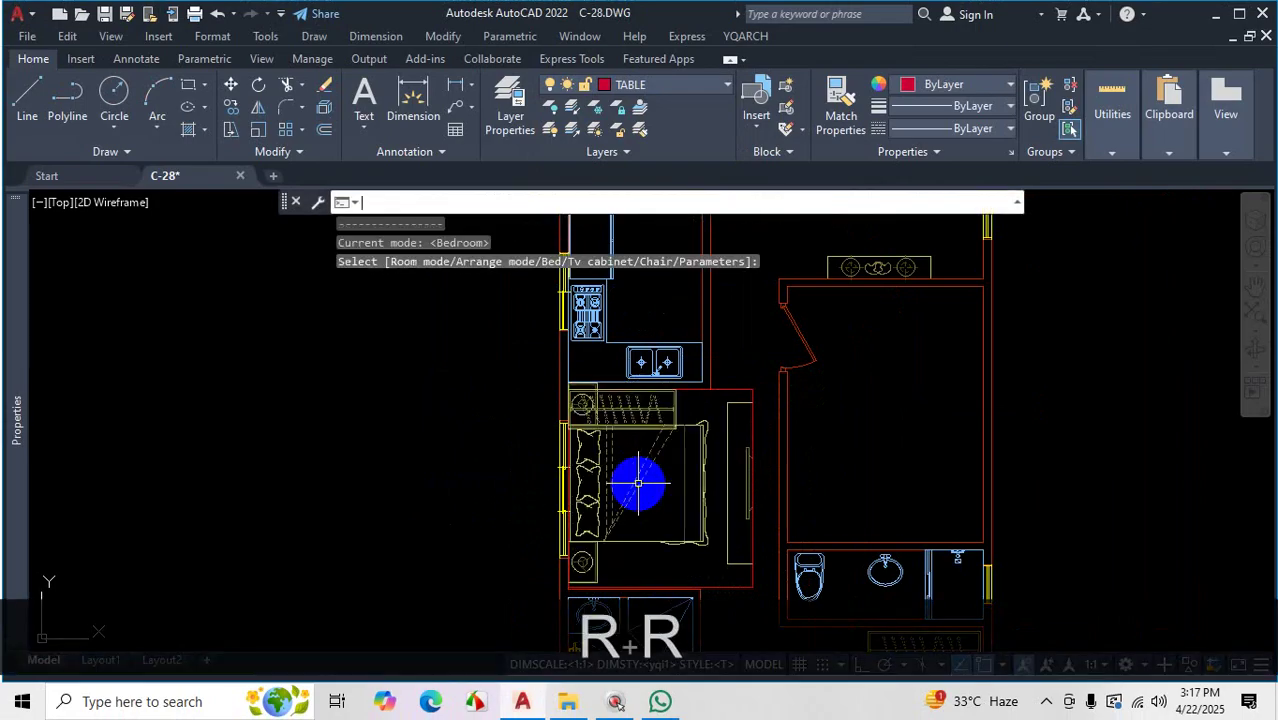
pyautogui.press('r')
pyautogui.press('r')
pyautogui.press('r')
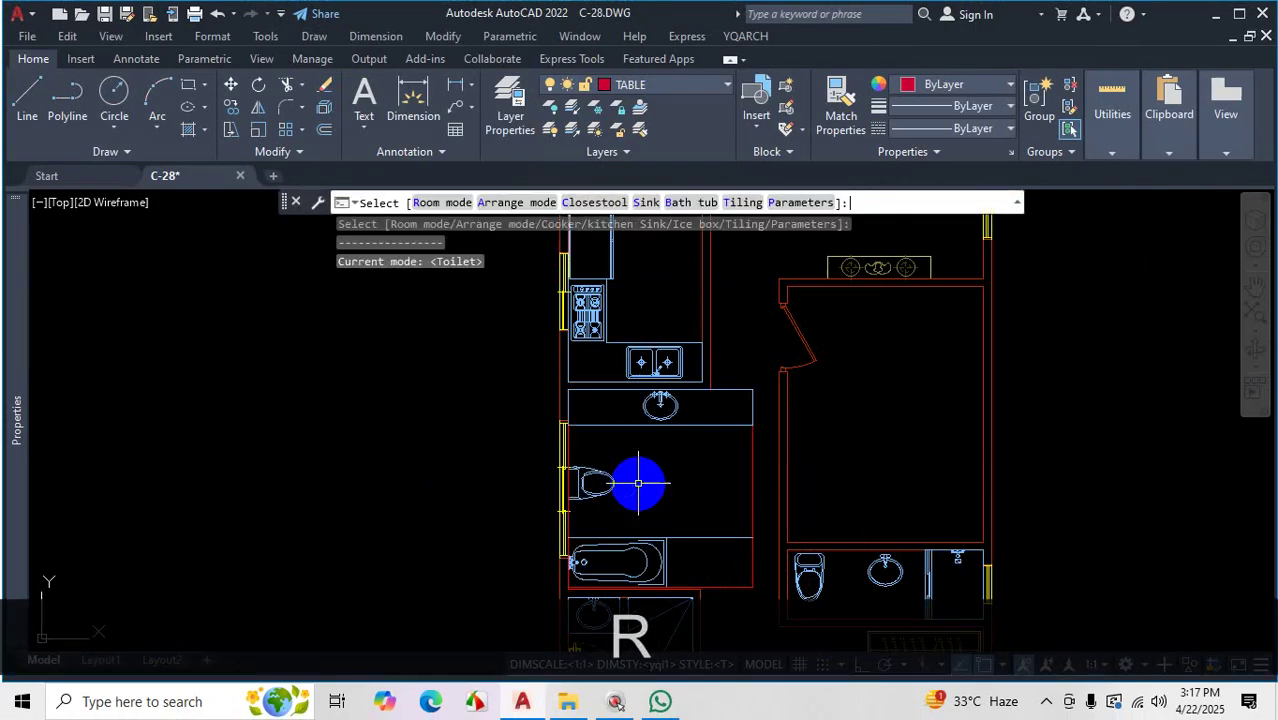
pyautogui.press('r')
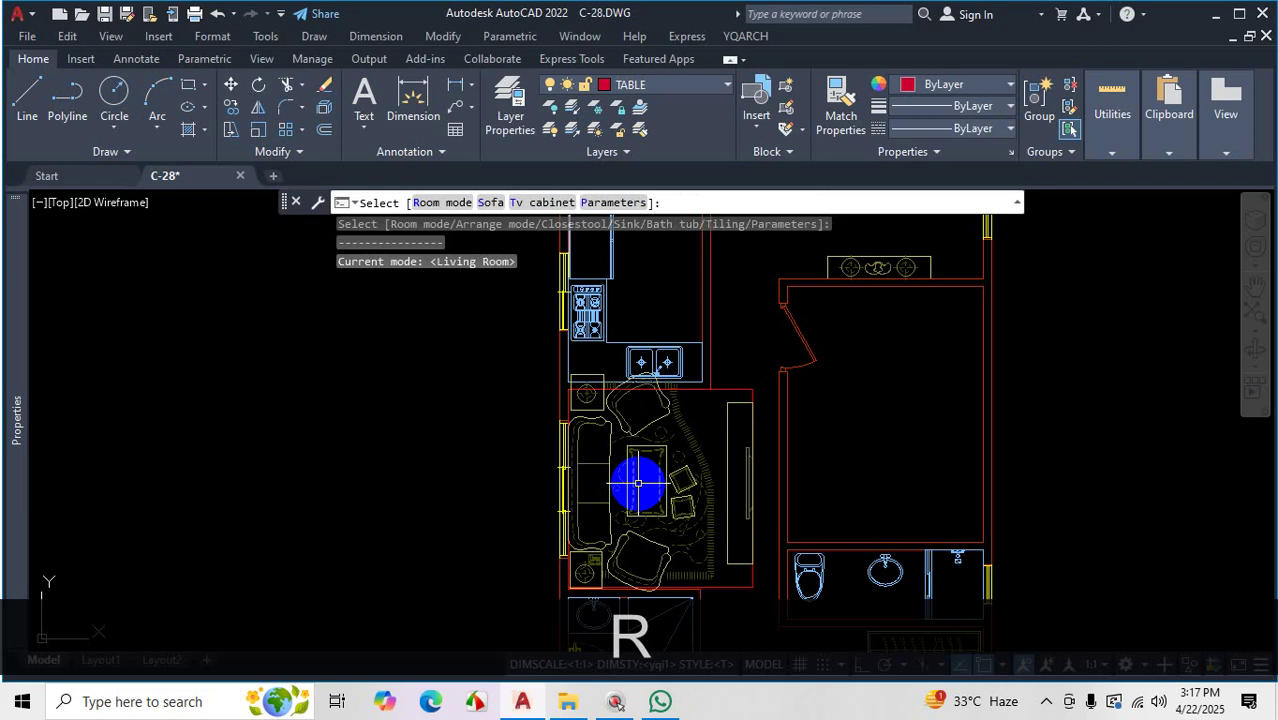
pyautogui.press('r')
pyautogui.press('r')
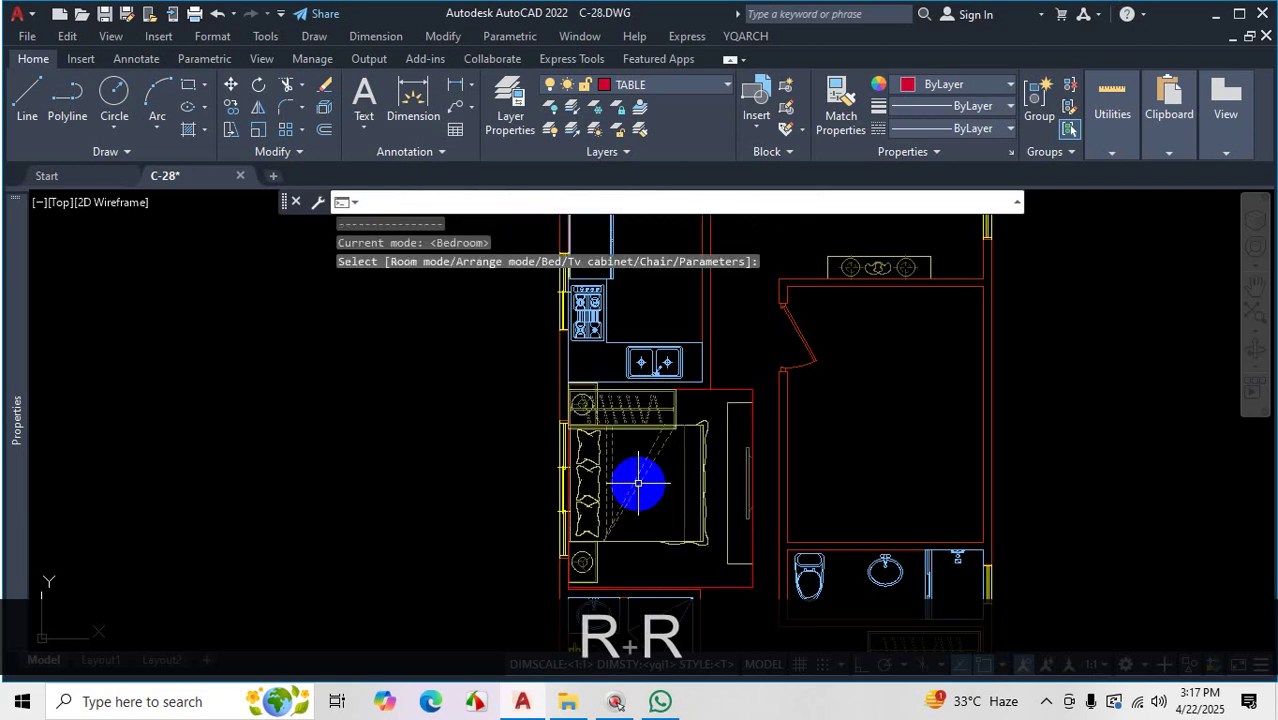
pyautogui.press('r')
pyautogui.press('r')
pyautogui.press('r')
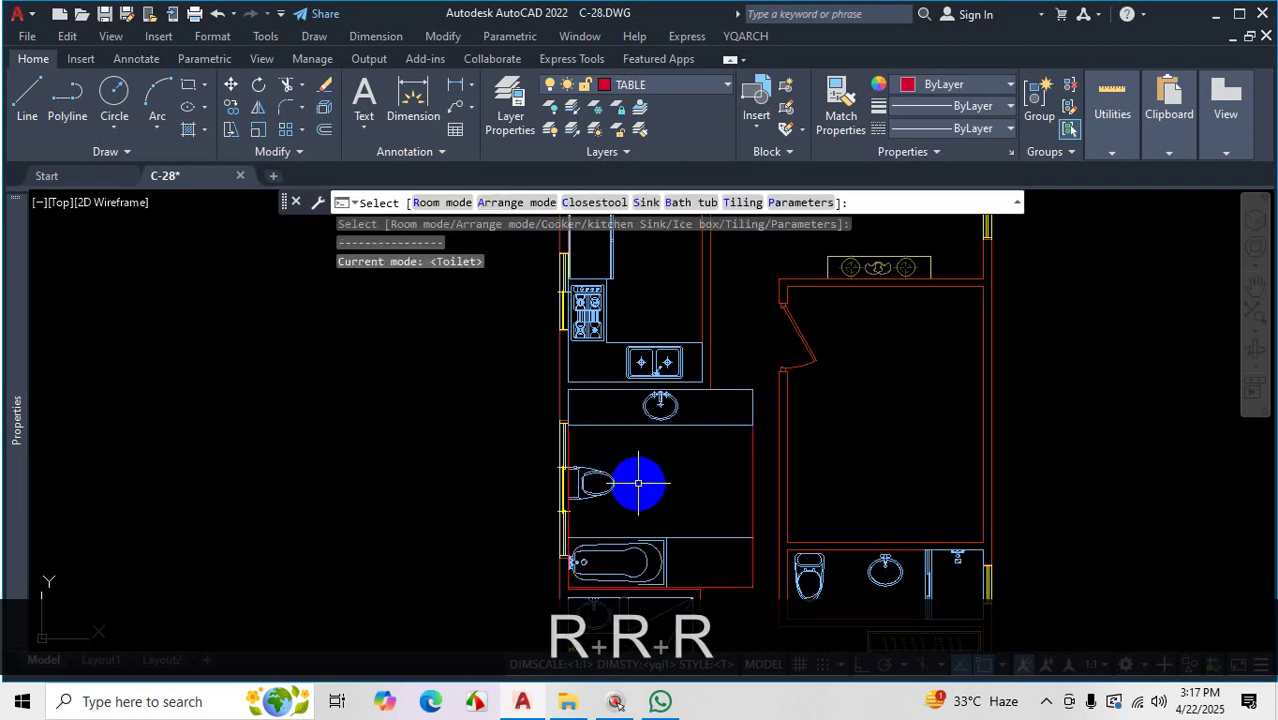
pyautogui.press('r')
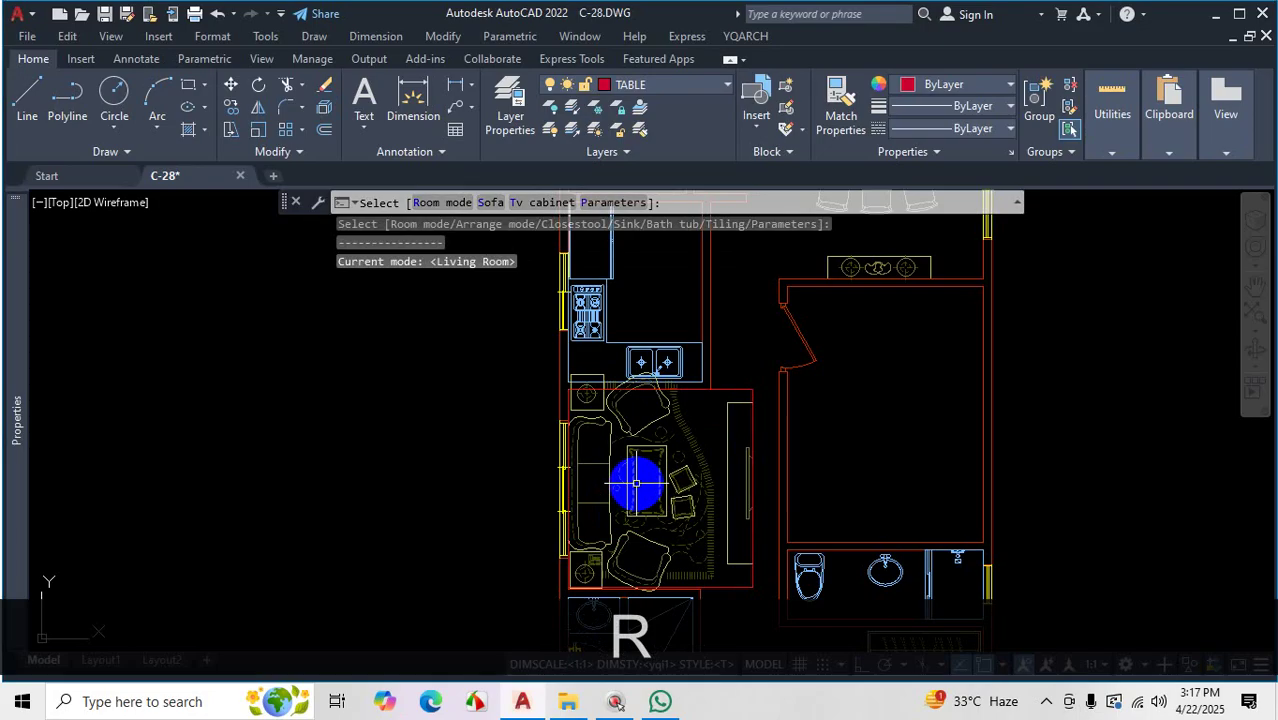
# Cycle the sofa styles to the curved sofa with two angled armchairs and place the set against the windowed wall below the kitchen
pyautogui.press('s')
pyautogui.press('s')
pyautogui.press('s')
pyautogui.press('s')
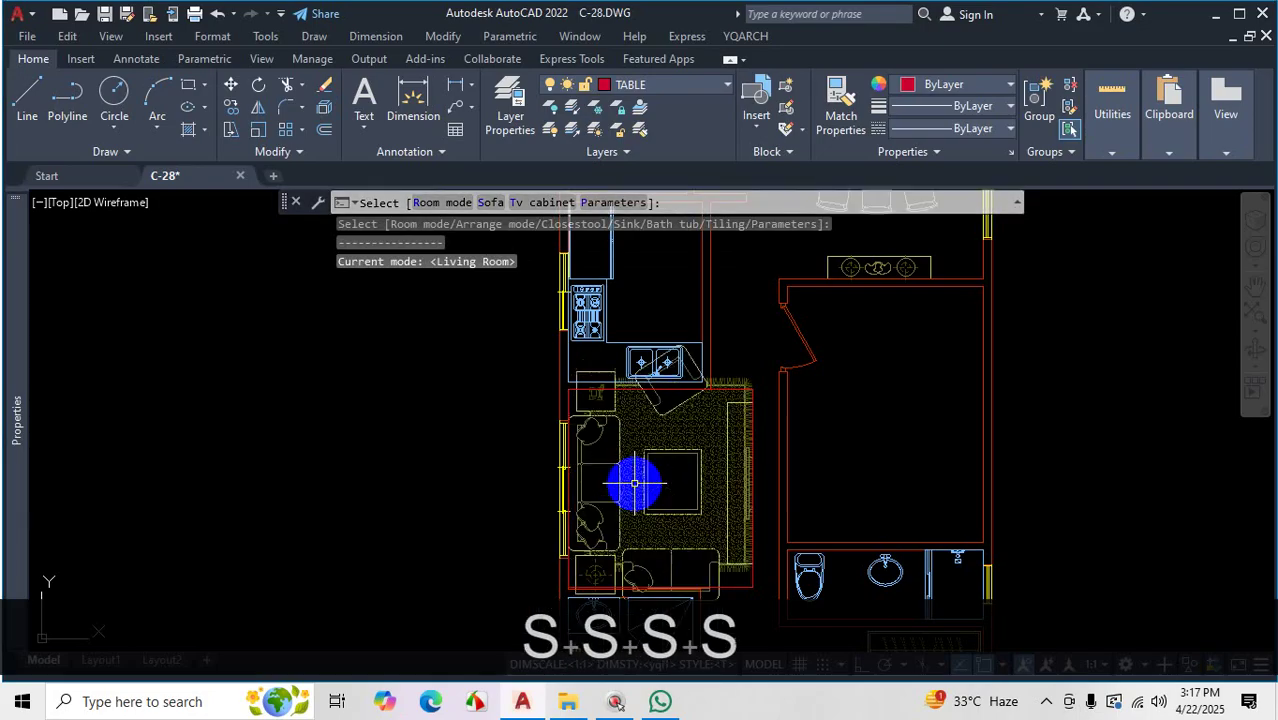
pyautogui.press('s')
pyautogui.press('s')
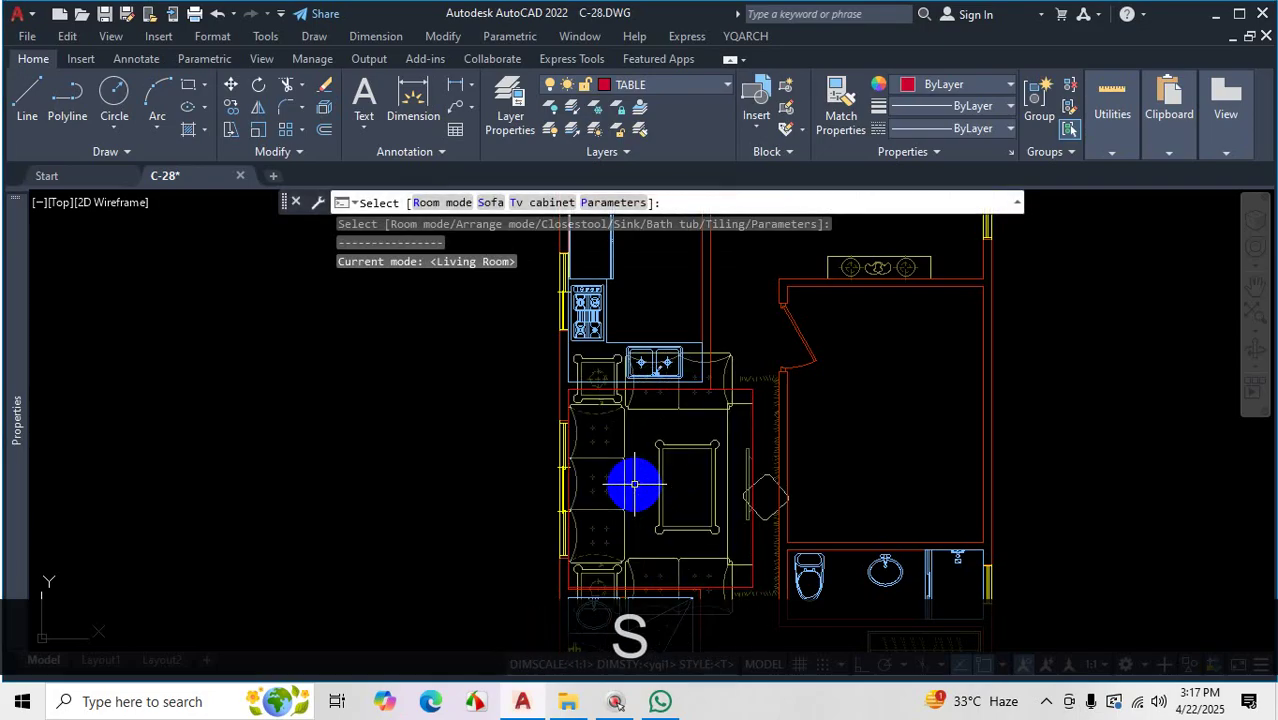
pyautogui.press('s')
pyautogui.press('s')
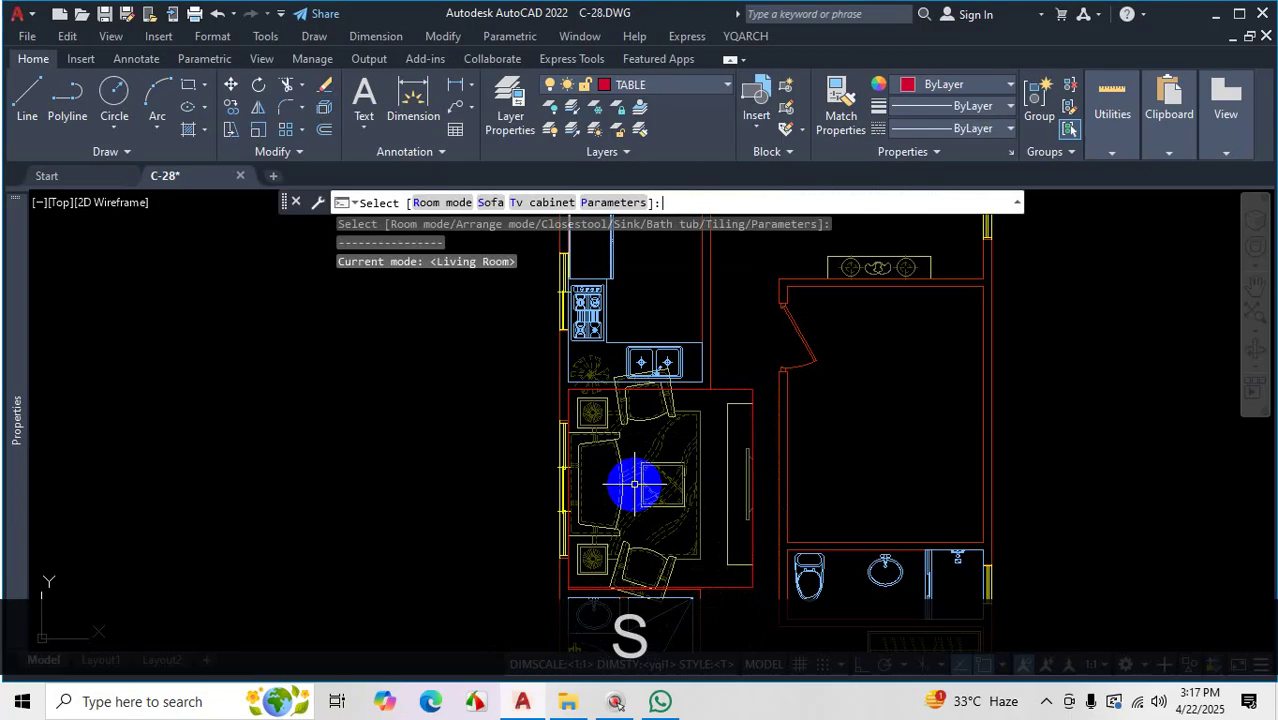
pyautogui.press('s')
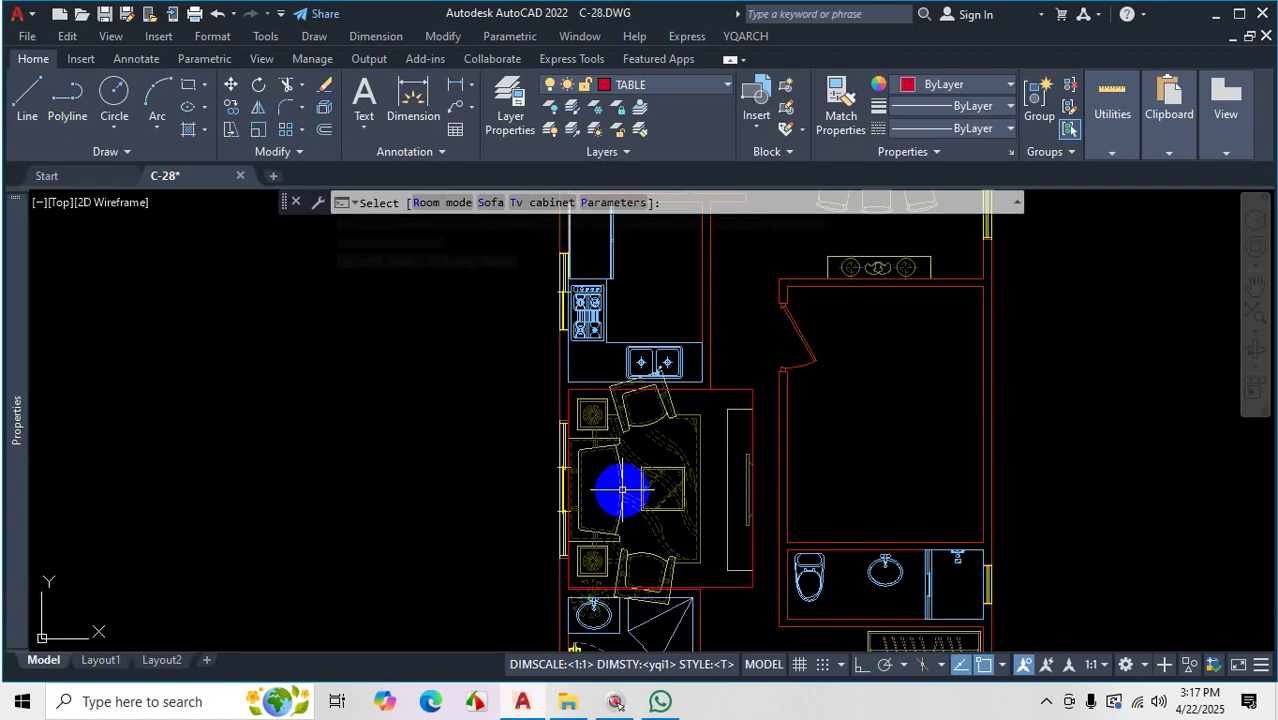
pyautogui.press('s')
pyautogui.press('s')
pyautogui.press('s')
pyautogui.press('s')
pyautogui.press('s')
pyautogui.press('s')
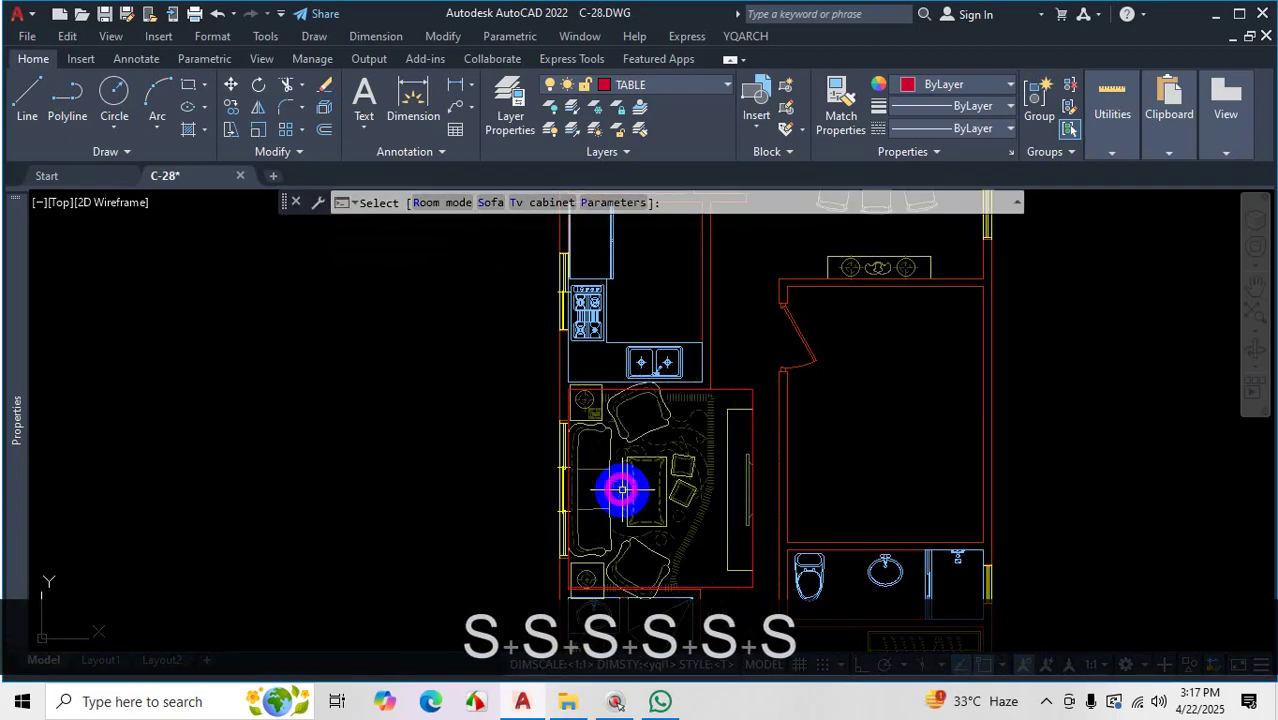
pyautogui.press('s')
pyautogui.press('s')
pyautogui.click(679, 461)
pyautogui.press('Escape')
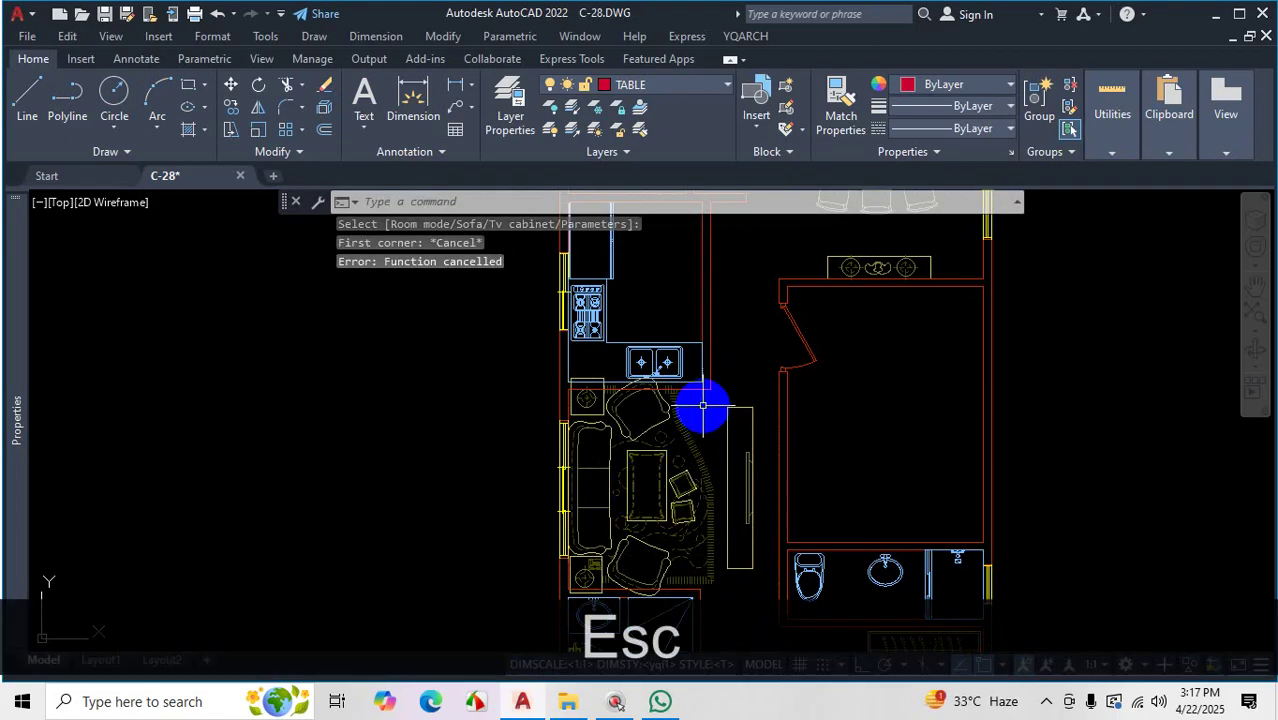
# Delete the TV cabinet opposite the newly placed sofa set
pyautogui.click(758, 382)
pyautogui.click(728, 396)
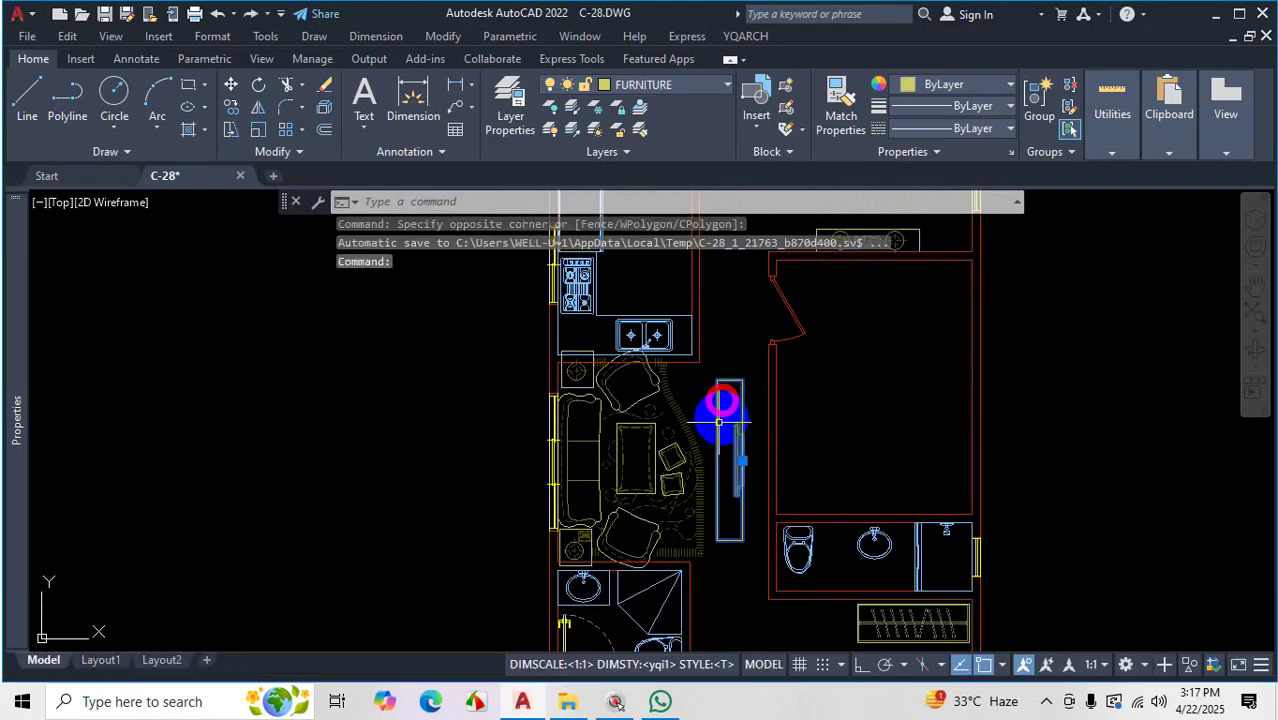
pyautogui.click(663, 508)
pyautogui.press('Delete')
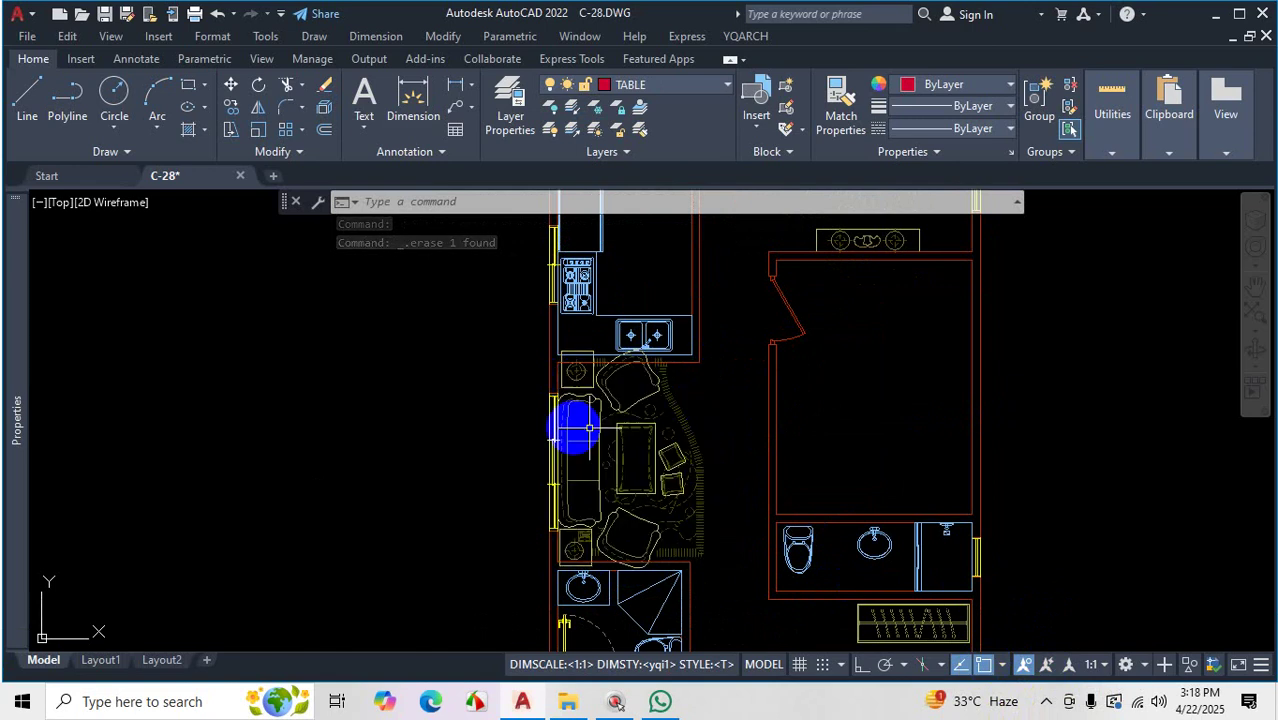
pyautogui.scroll(4, 645, 379)
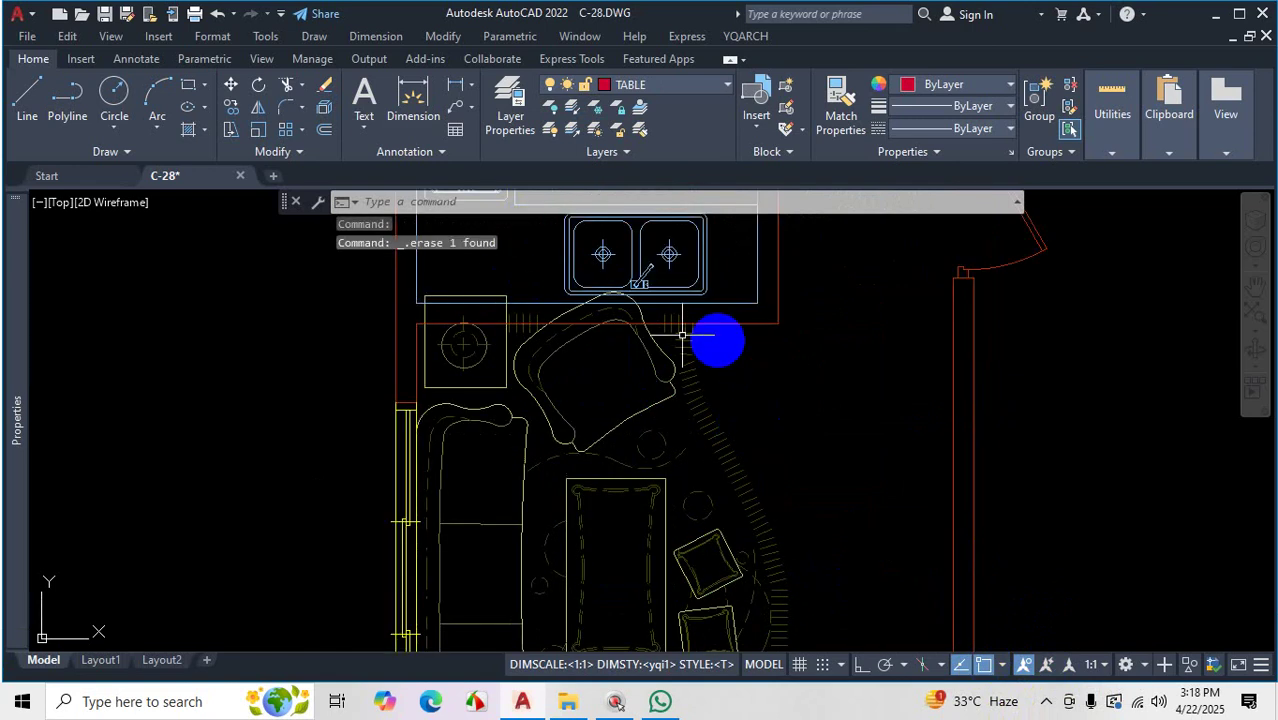
pyautogui.scroll(-5, 701, 349)
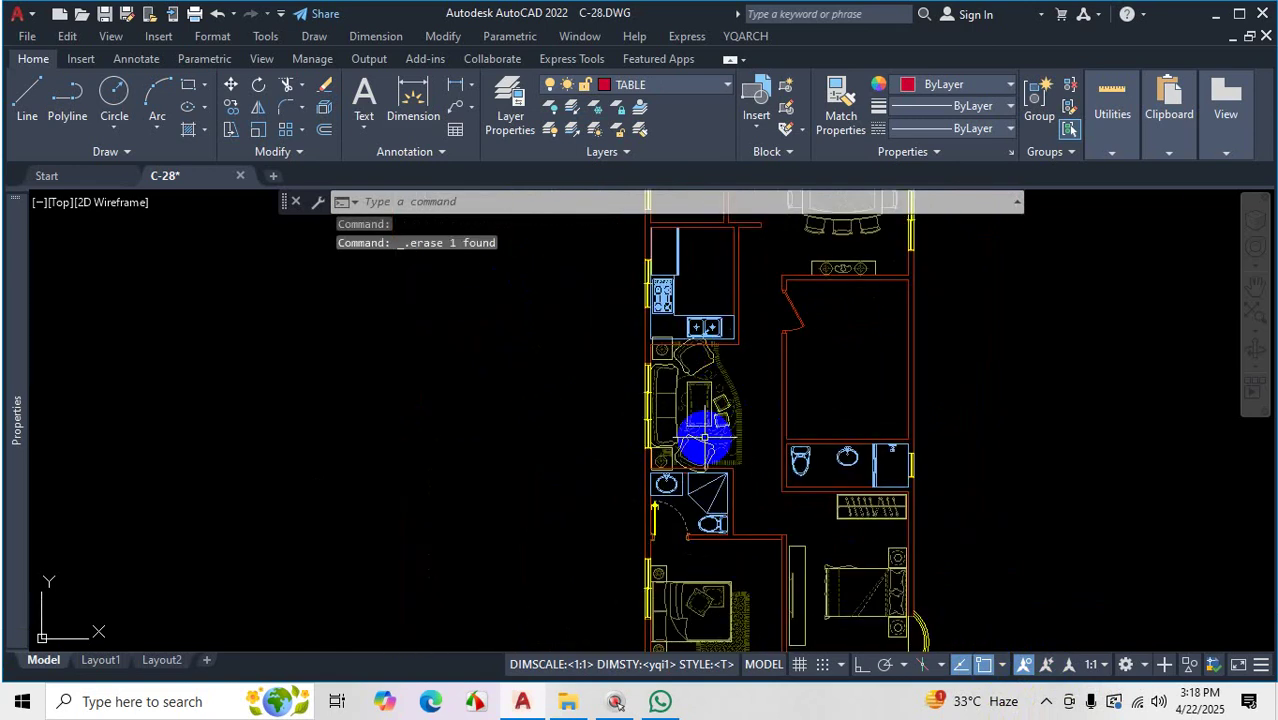
pyautogui.scroll(4, 750, 415)
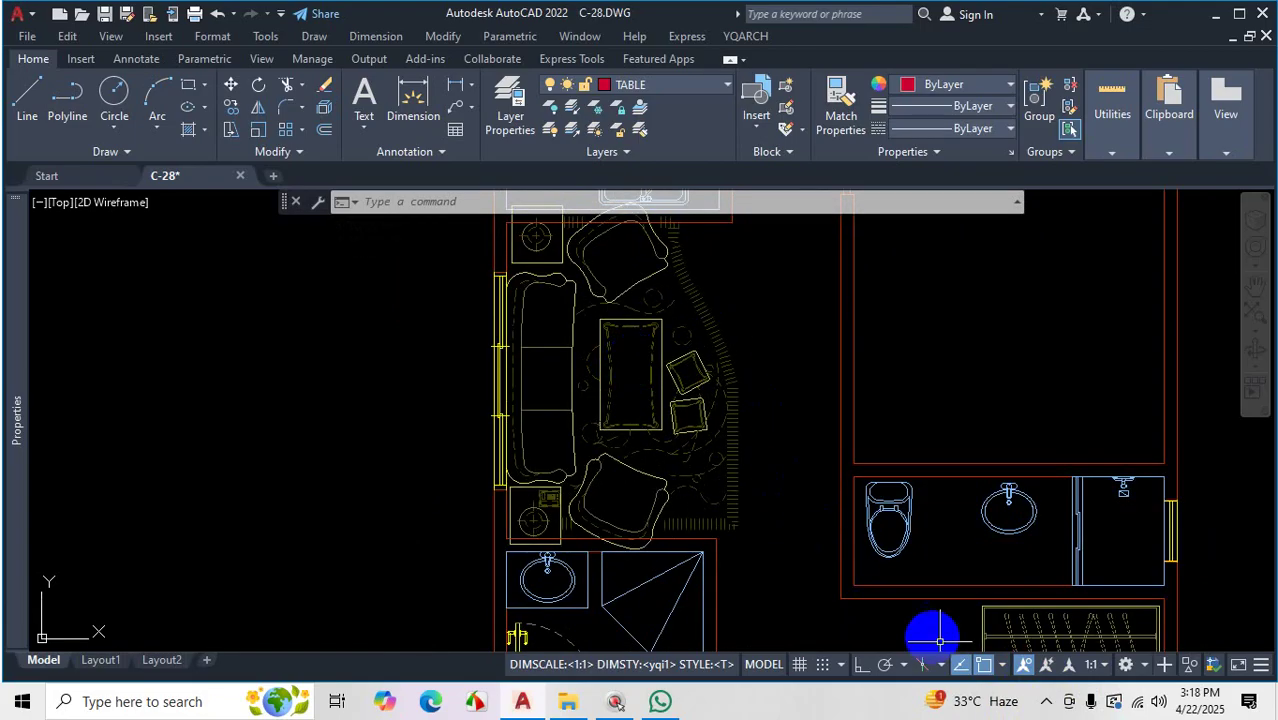
pyautogui.click(1043, 704)
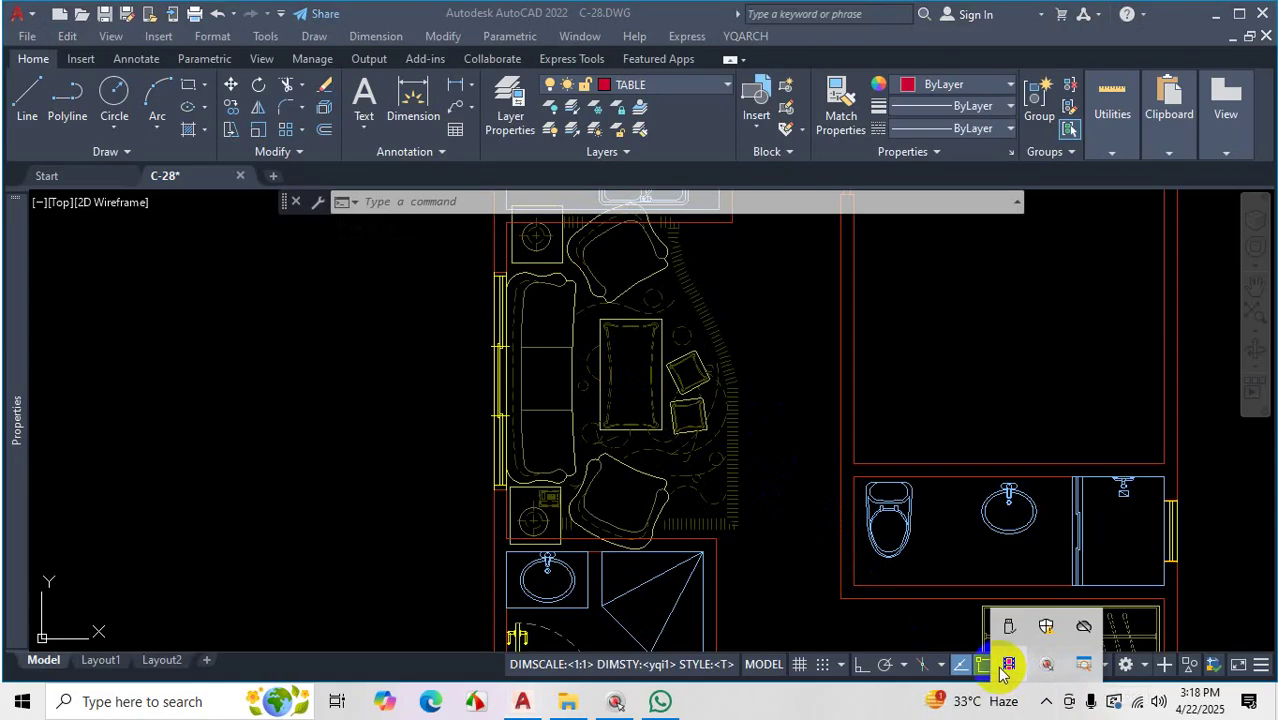
# Delete the wardrobe beside the bed and the TV cabinet opposite it from the middle floor plan's lower-left bedroom
pyautogui.scroll(3, 979, 406)
pyautogui.click(898, 455)
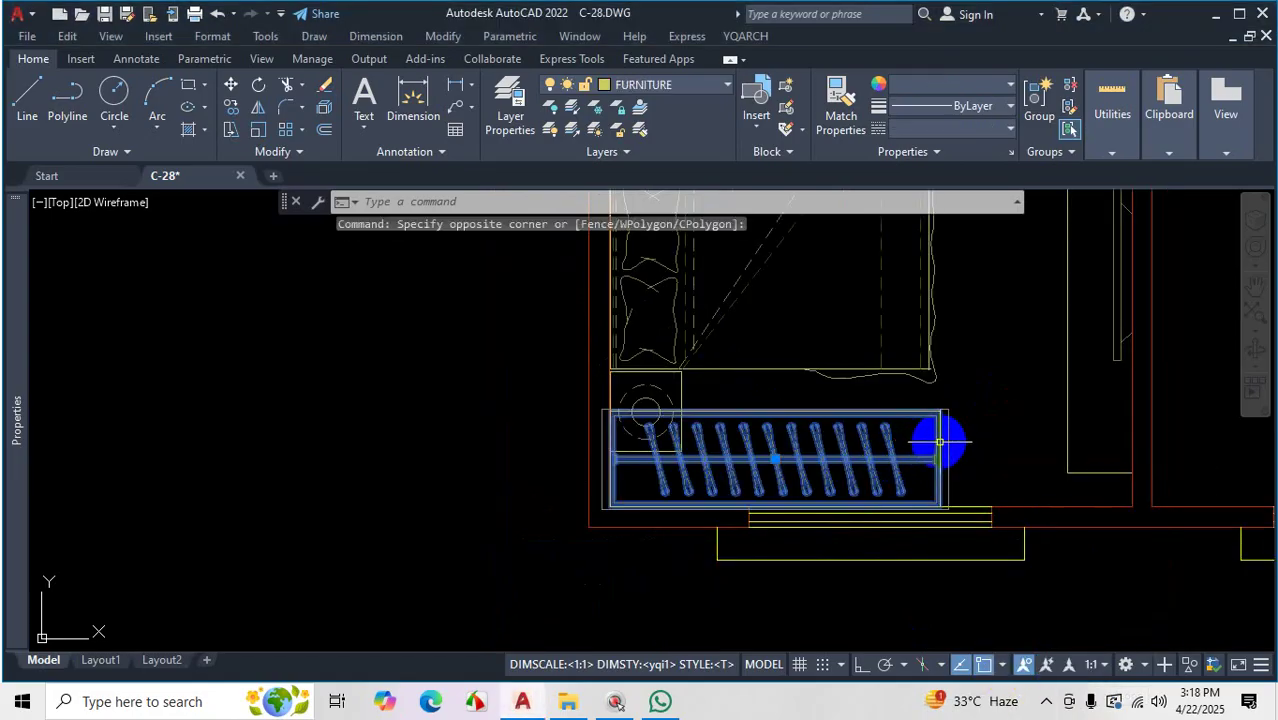
pyautogui.press('Delete')
pyautogui.scroll(-3, 919, 451)
pyautogui.scroll(3, 953, 383)
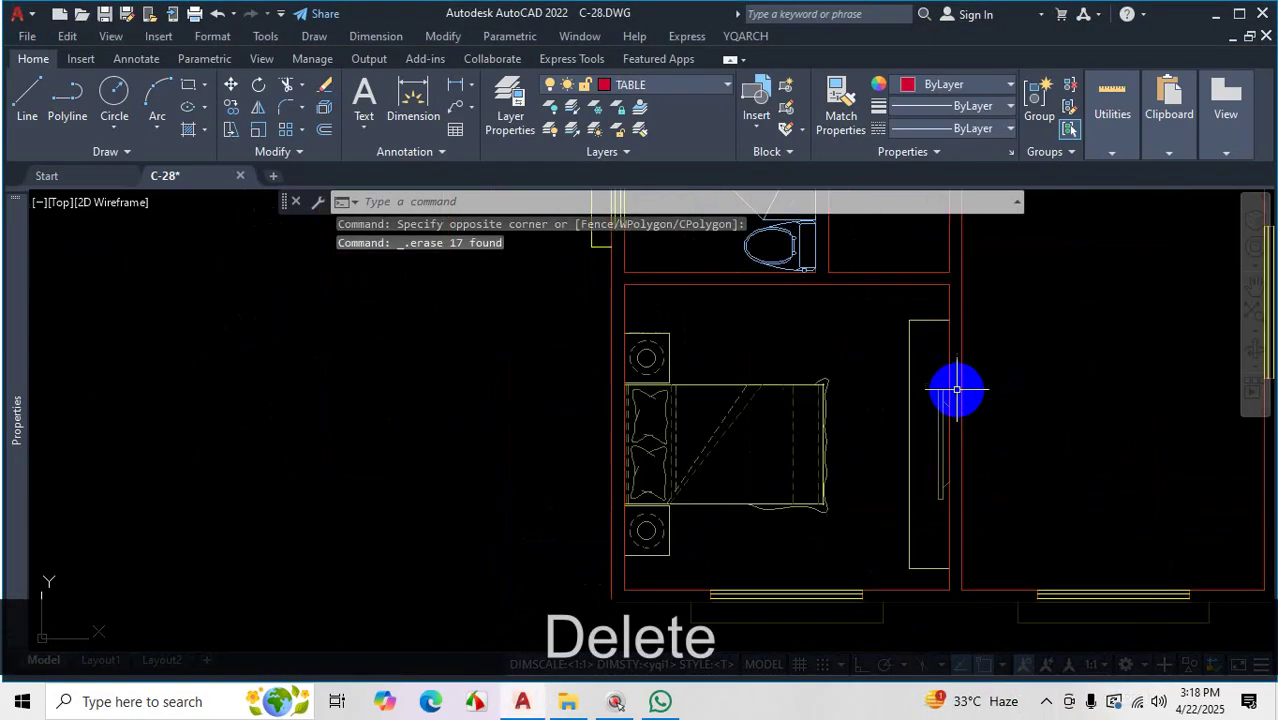
pyautogui.click(930, 310)
pyautogui.click(891, 354)
pyautogui.press('Delete')
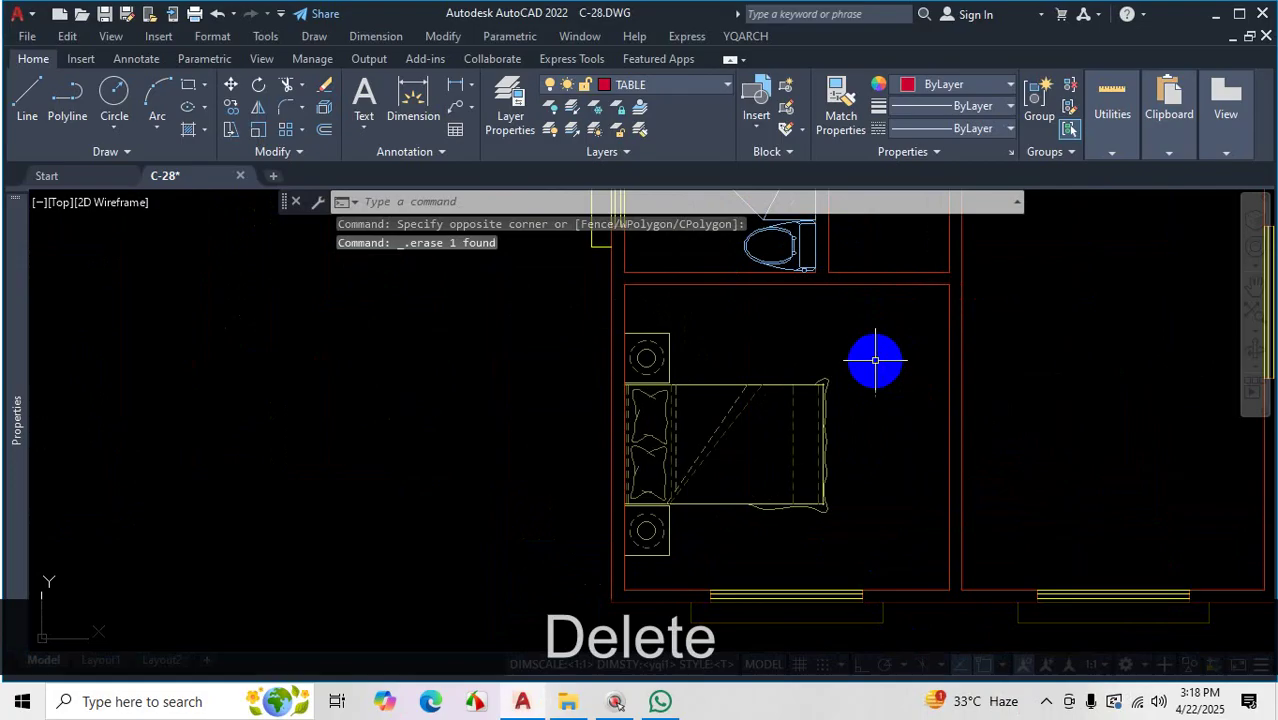
pyautogui.scroll(-3, 856, 442)
pyautogui.scroll(-4, 907, 442)
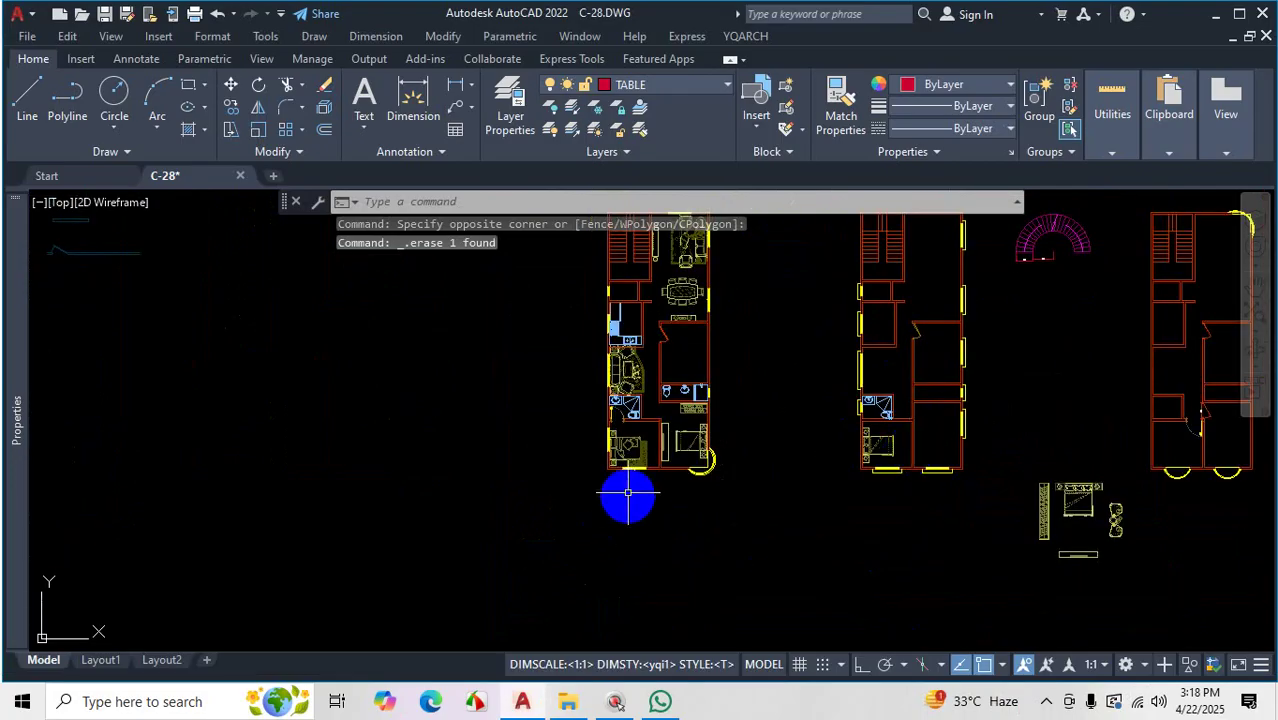
pyautogui.scroll(3, 685, 391)
pyautogui.scroll(-3, 628, 422)
pyautogui.scroll(3, 845, 400)
pyautogui.scroll(-1, 773, 431)
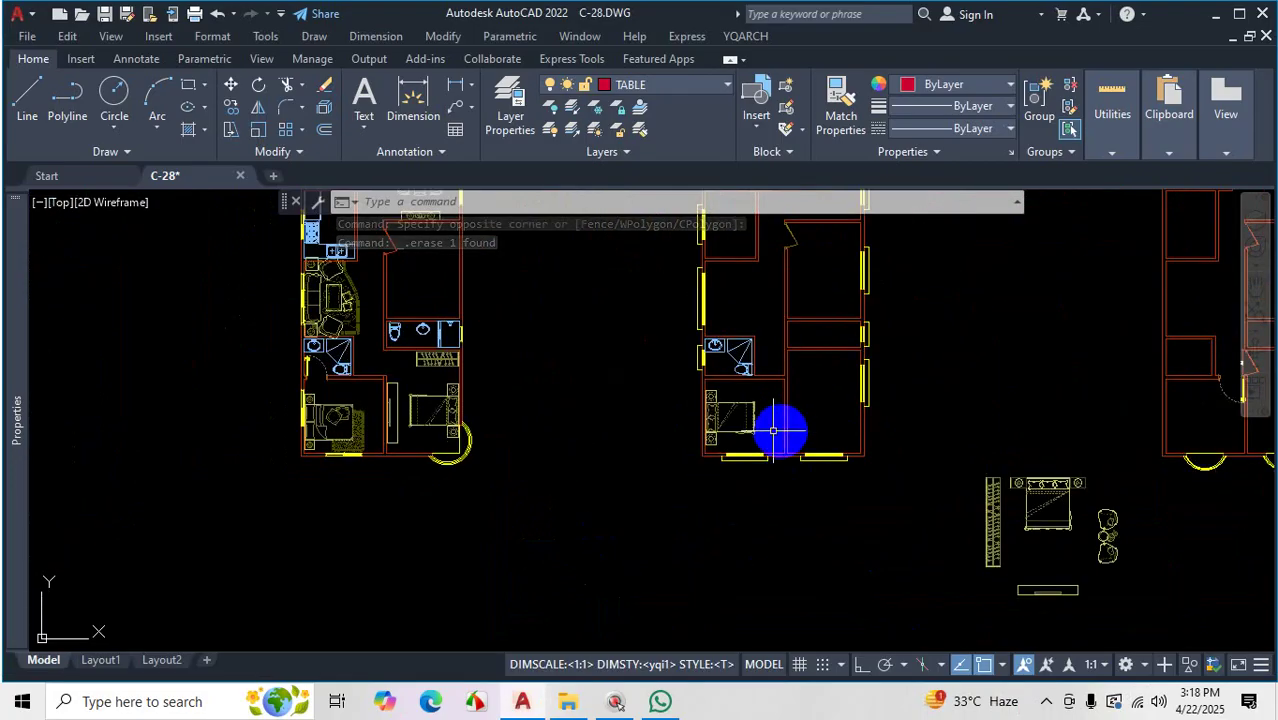
pyautogui.scroll(4, 768, 420)
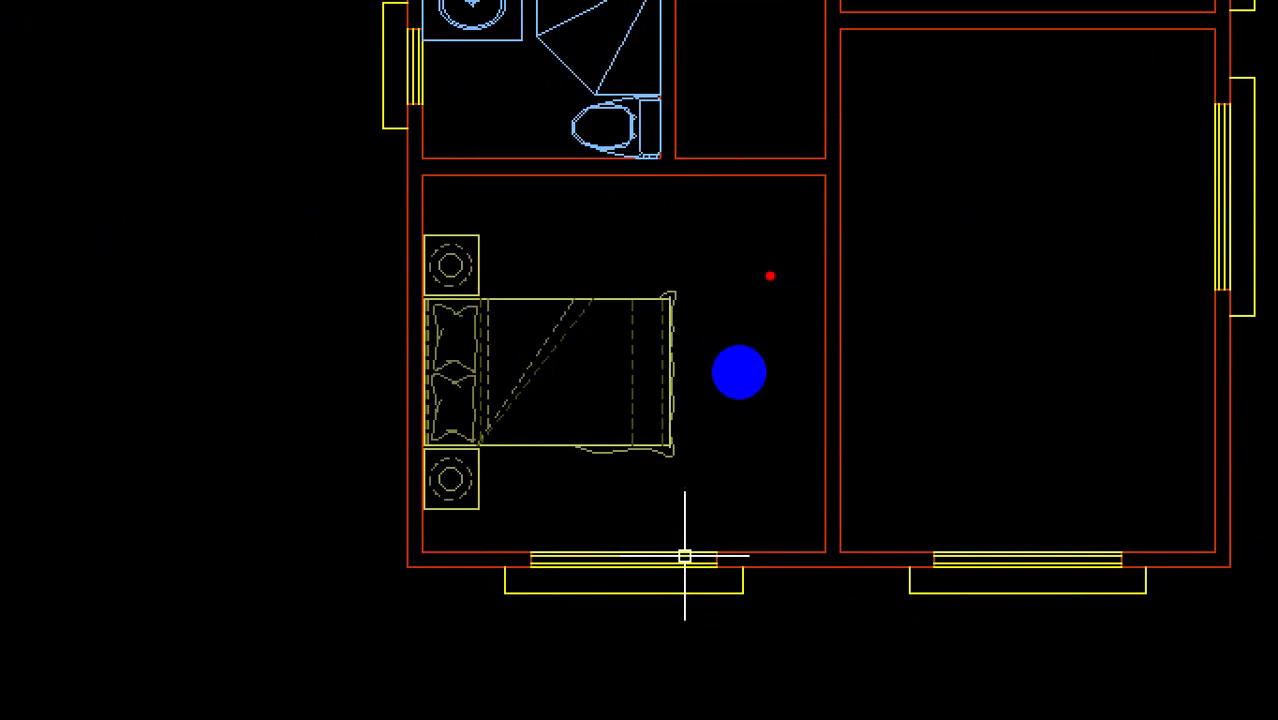
pyautogui.moveTo(757, 281)
pyautogui.mouseDown()
pyautogui.moveTo(820, 281)
pyautogui.moveTo(762, 287)
pyautogui.moveTo(762, 381)
pyautogui.mouseUp()
pyautogui.moveTo(741, 428)
pyautogui.mouseDown()
pyautogui.moveTo(727, 499)
pyautogui.moveTo(743, 512)
pyautogui.mouseUp()
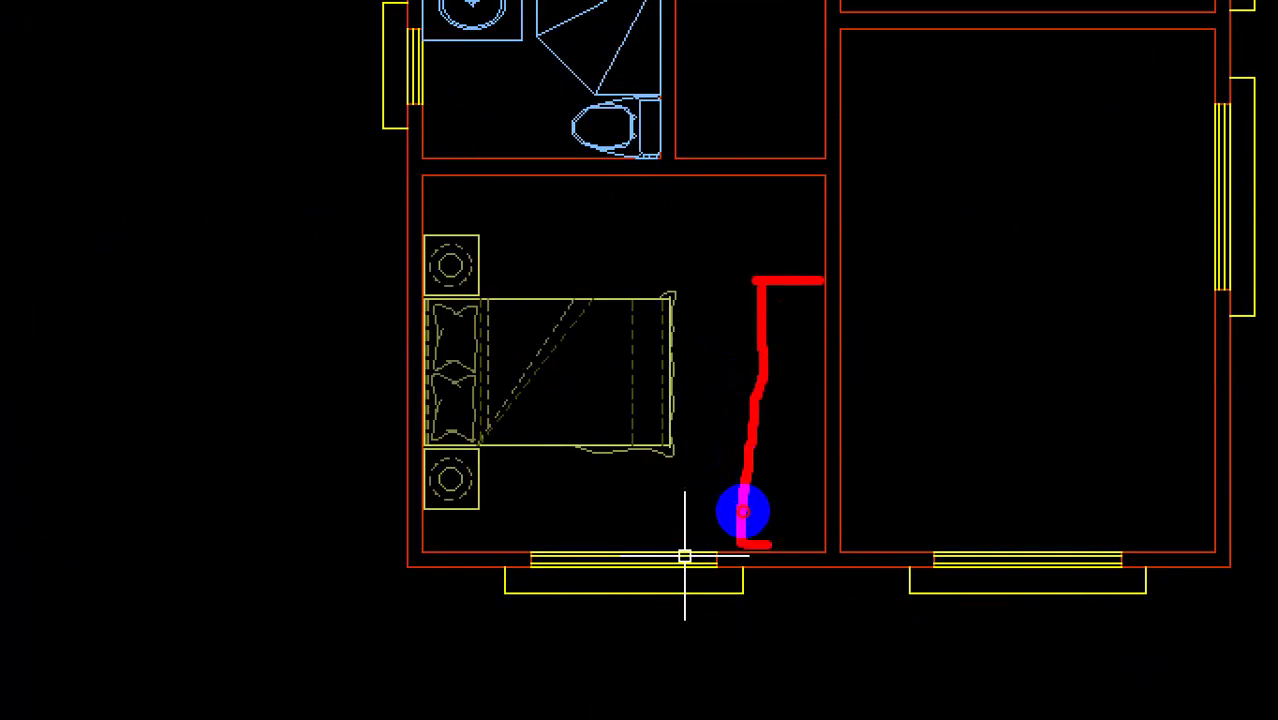
pyautogui.moveTo(812, 543)
pyautogui.mouseDown()
pyautogui.moveTo(836, 337)
pyautogui.moveTo(808, 273)
pyautogui.mouseUp()
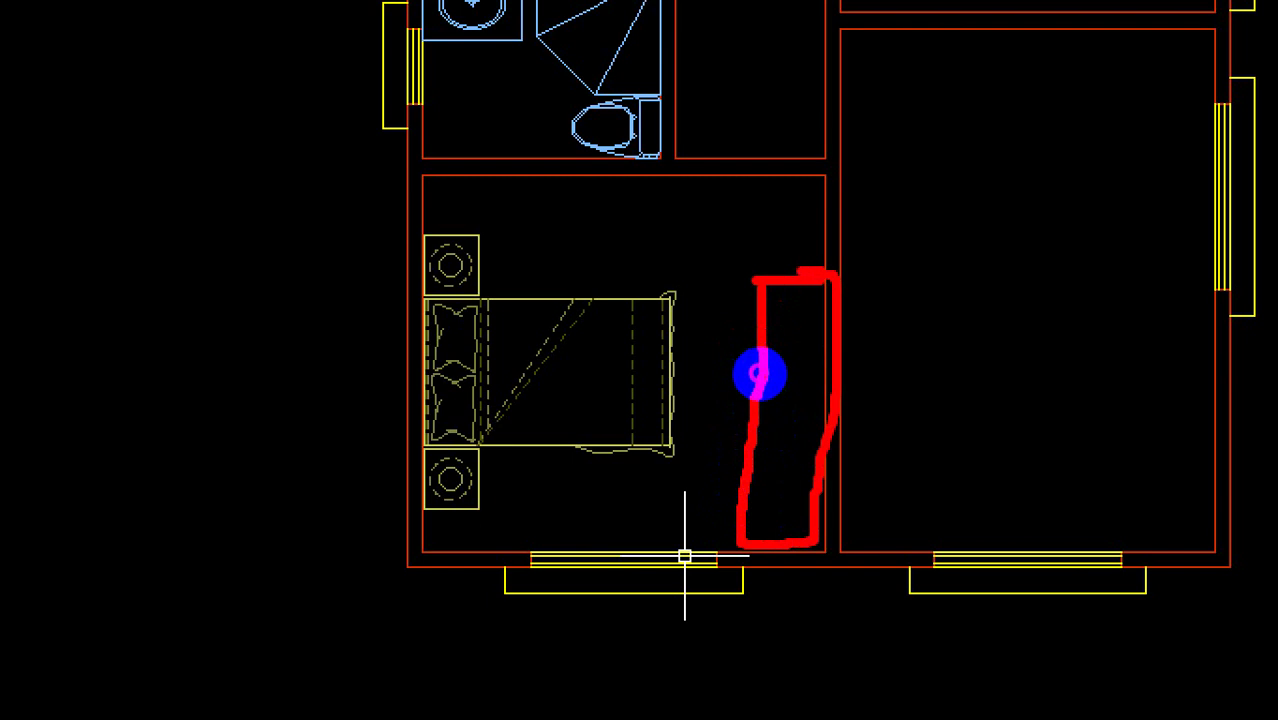
pyautogui.press('Escape')
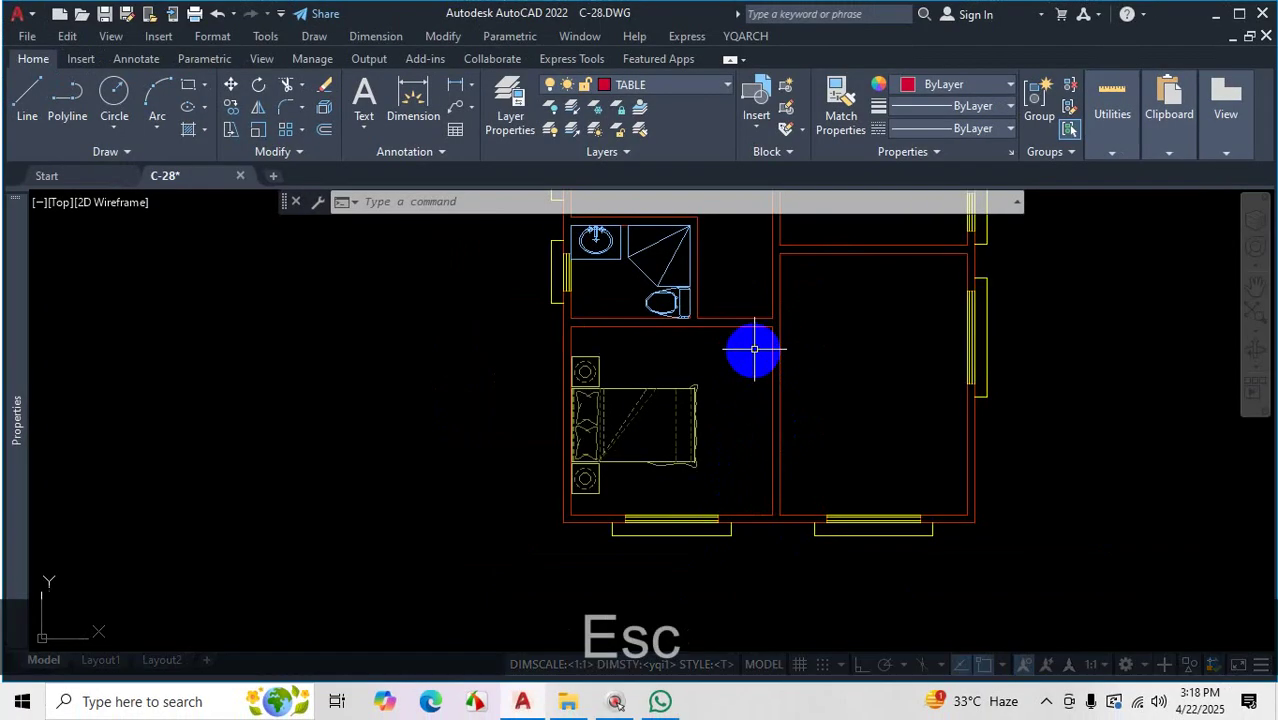
# Insert a door with hole width 40 and pier width 1.5 in the lower-left bedroom's upper wall, hinged at the right corner and opening inward
pyautogui.write('a')
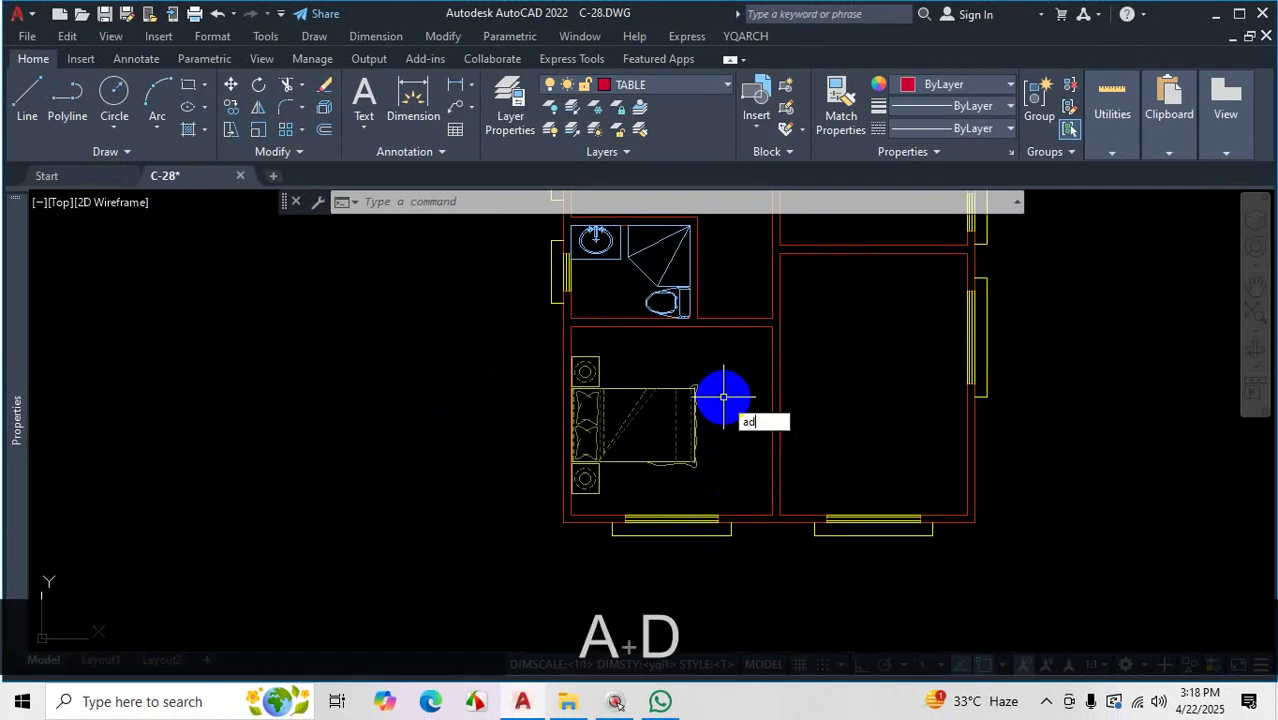
pyautogui.write('t')
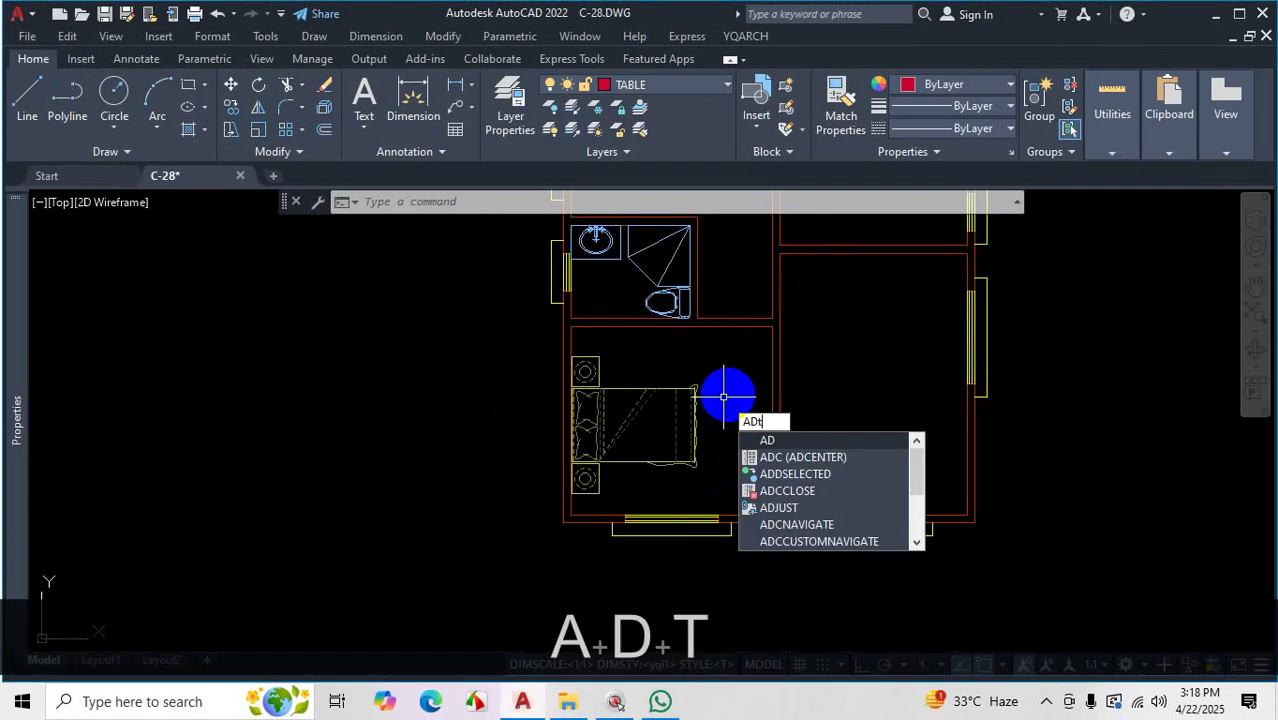
pyautogui.press('space')
pyautogui.click(641, 204)
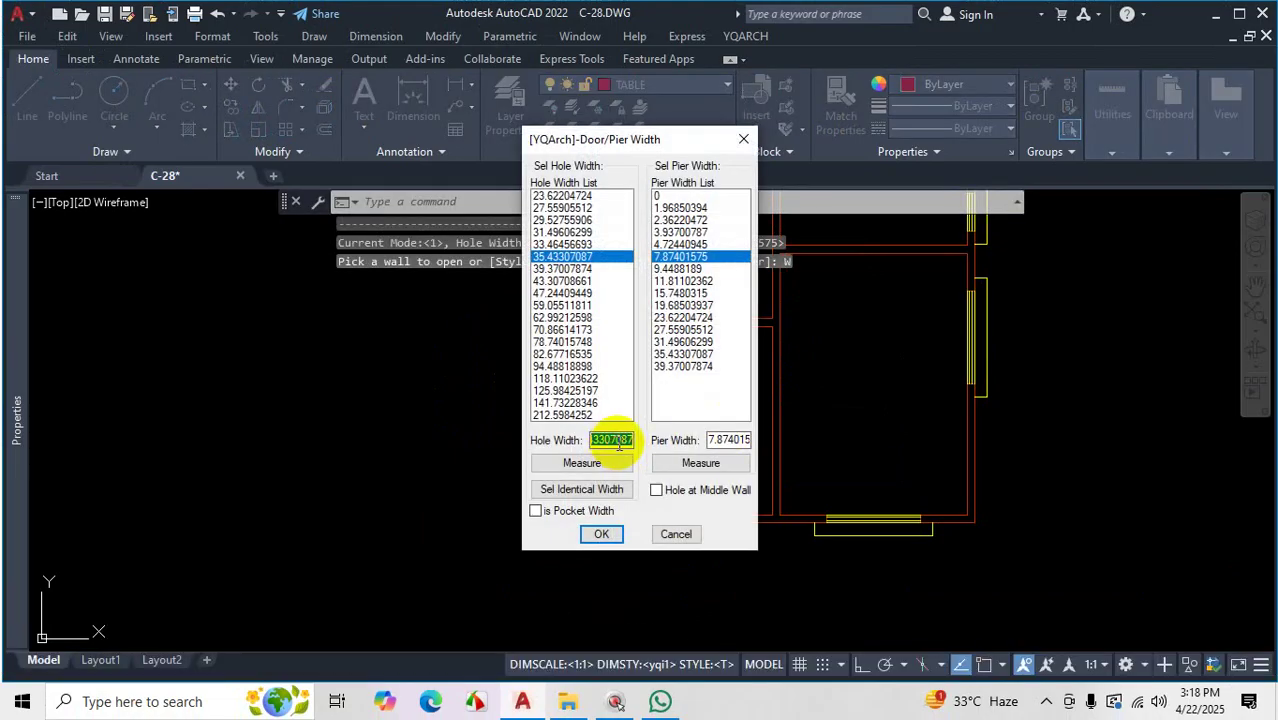
pyautogui.write('40')
pyautogui.click(724, 437)
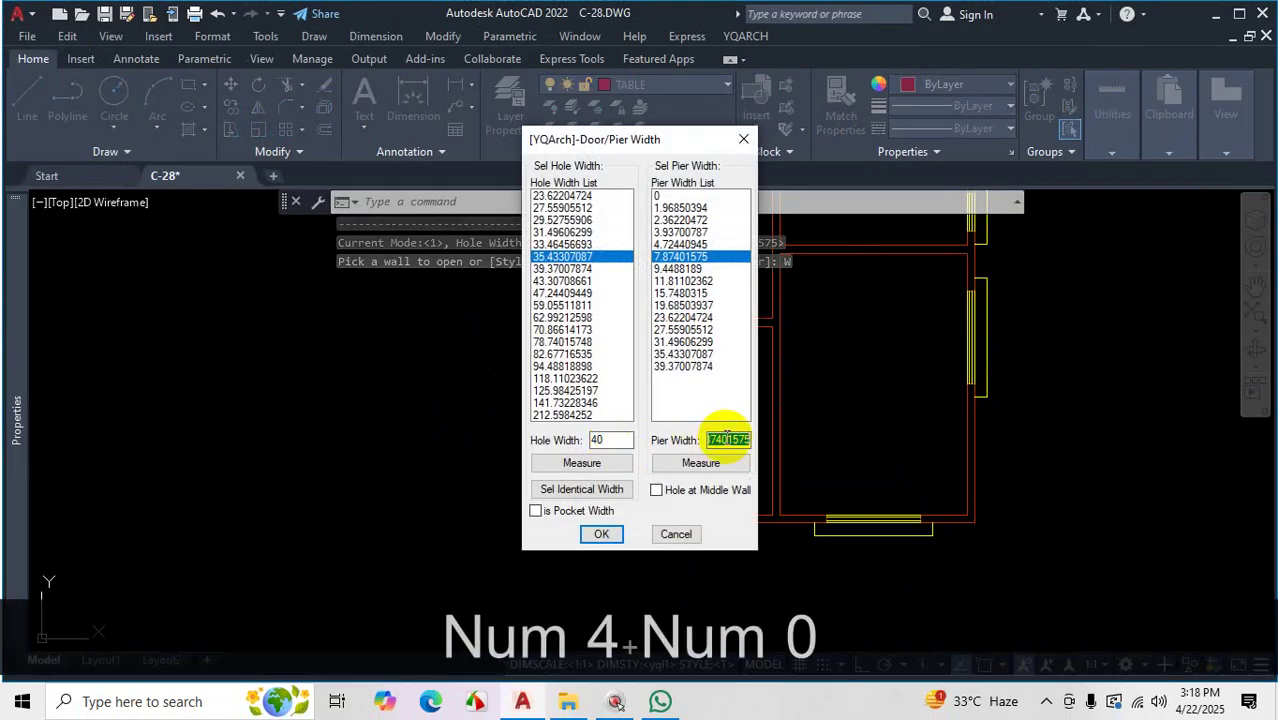
pyautogui.write('1.5')
pyautogui.click(601, 533)
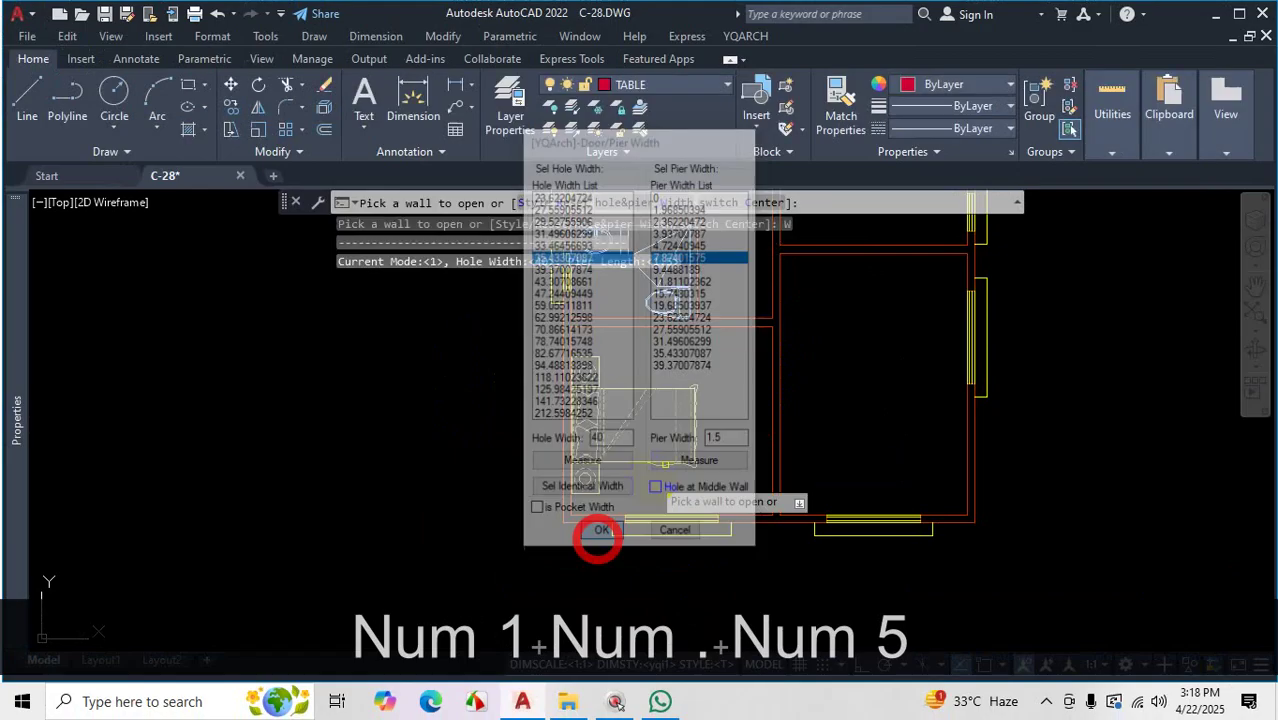
pyautogui.scroll(8, 756, 328)
pyautogui.click(757, 307)
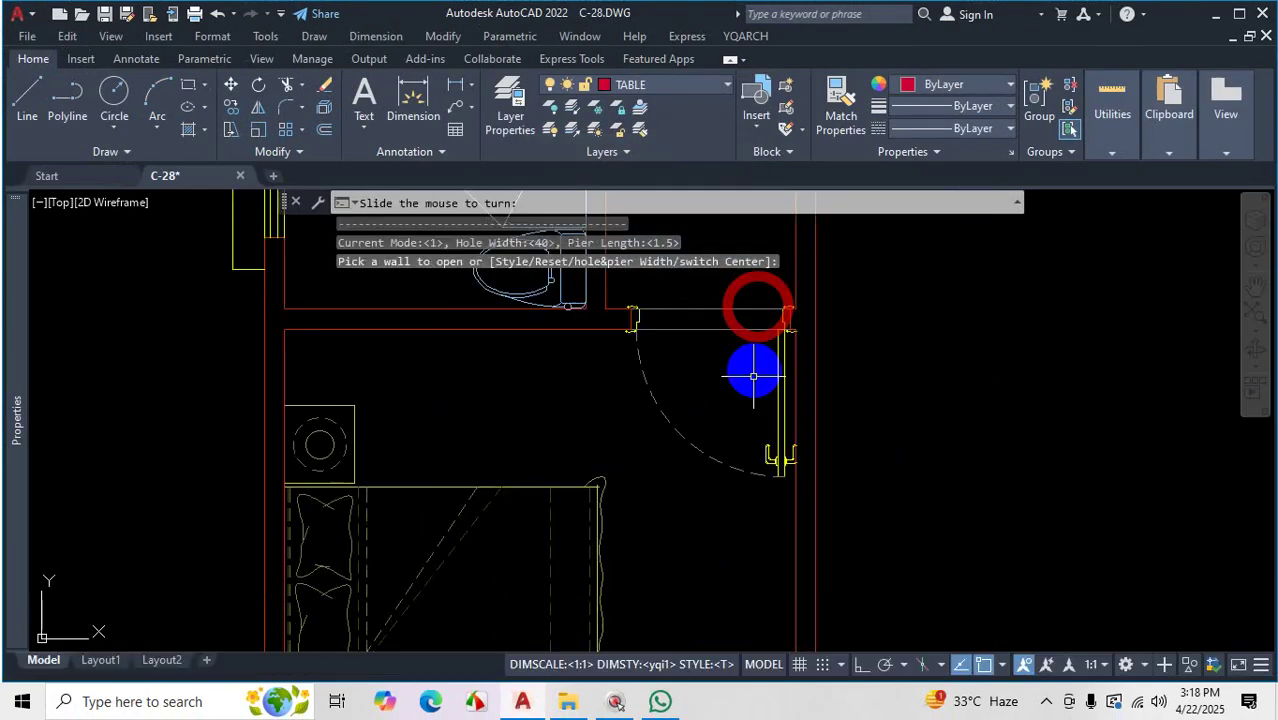
pyautogui.click(741, 398)
pyautogui.scroll(-5, 713, 328)
pyautogui.press('Escape')
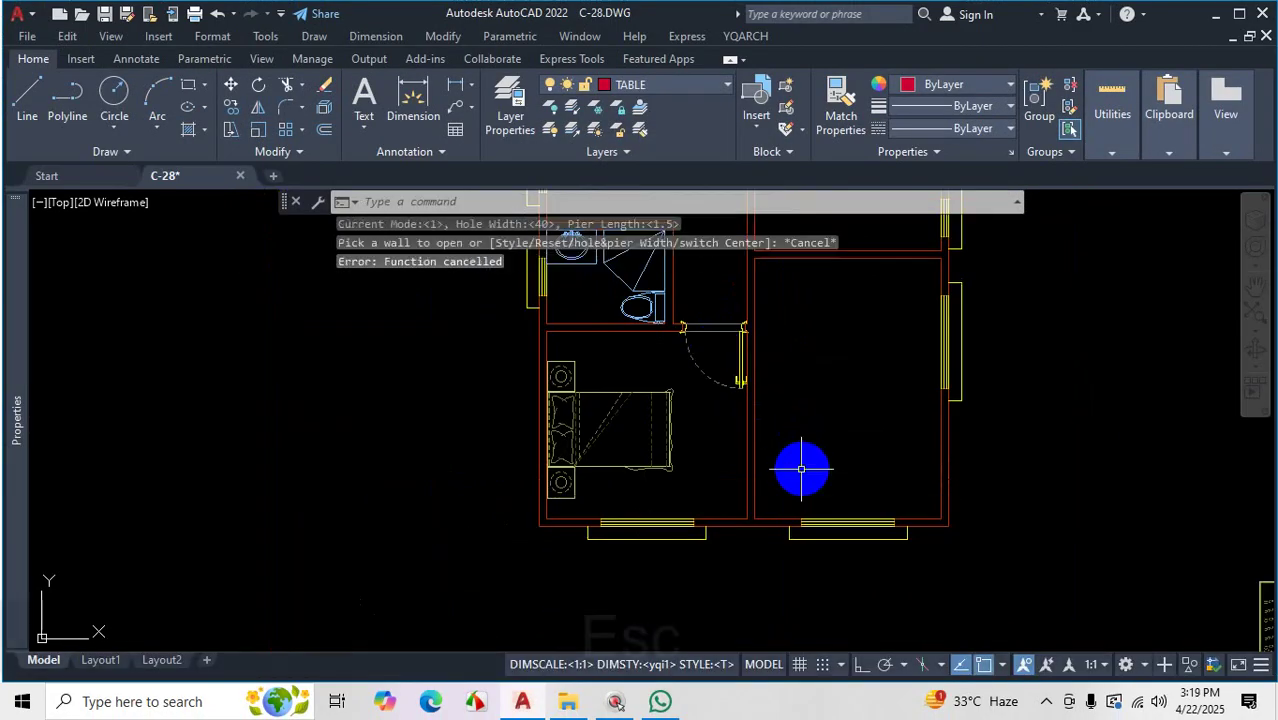
pyautogui.hotkey('ctrl', '1')
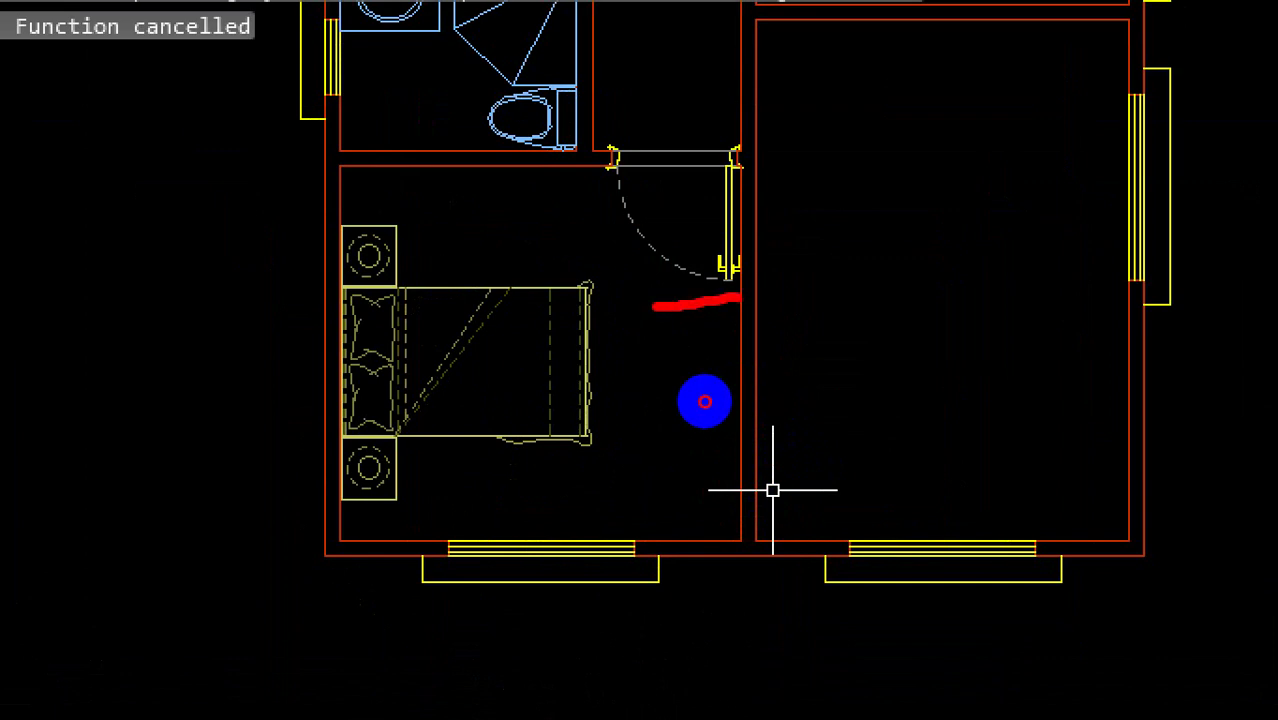
pyautogui.moveTo(705, 401); pyautogui.dragTo(704, 468)
pyautogui.moveTo(740, 507); pyautogui.dragTo(760, 398)
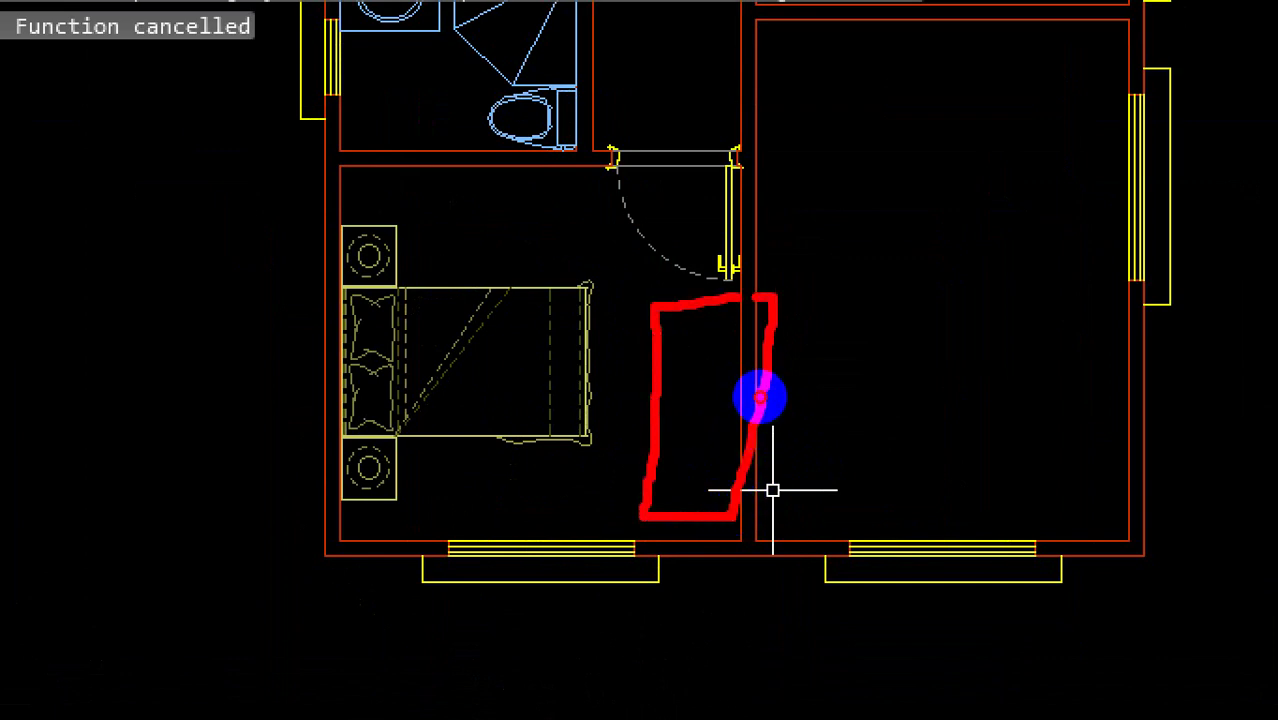
pyautogui.press('Escape')
# Try to erase the old angled door of the middle floor plan's right-hand room with the YQArch wall/door erase command
pyautogui.scroll(-5, 833, 434)
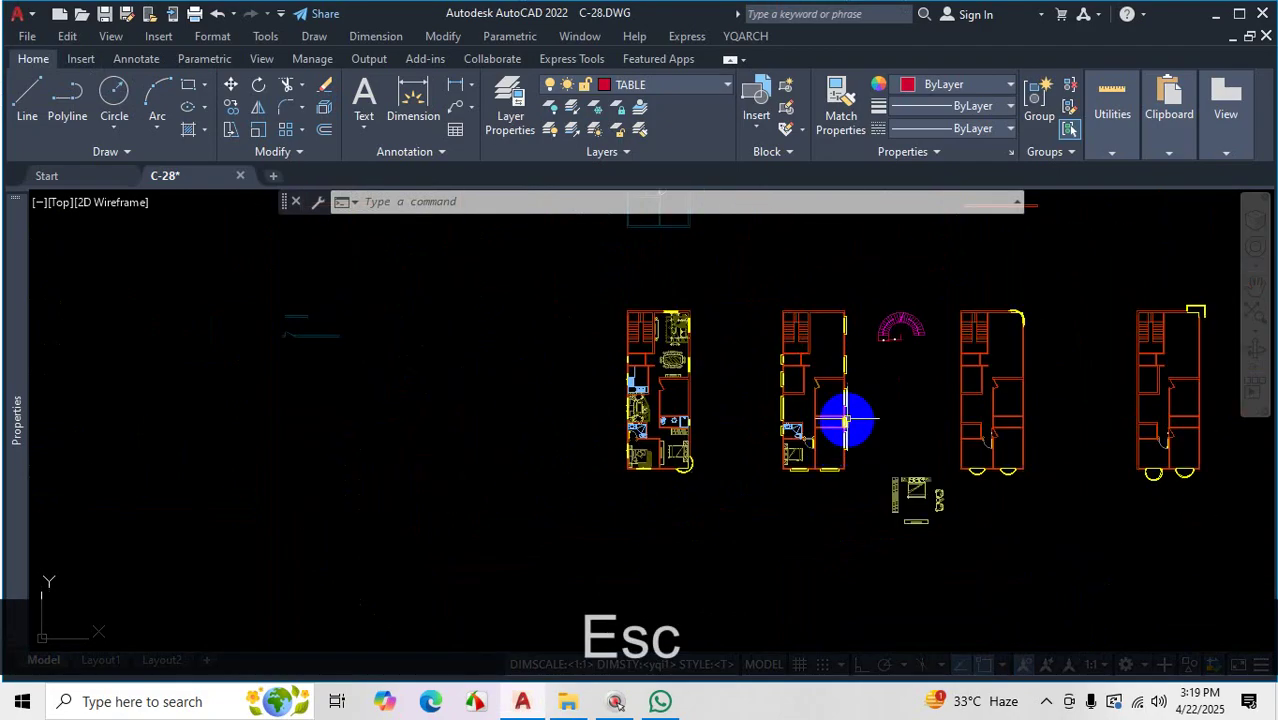
pyautogui.scroll(2, 825, 405)
pyautogui.scroll(4, 825, 405)
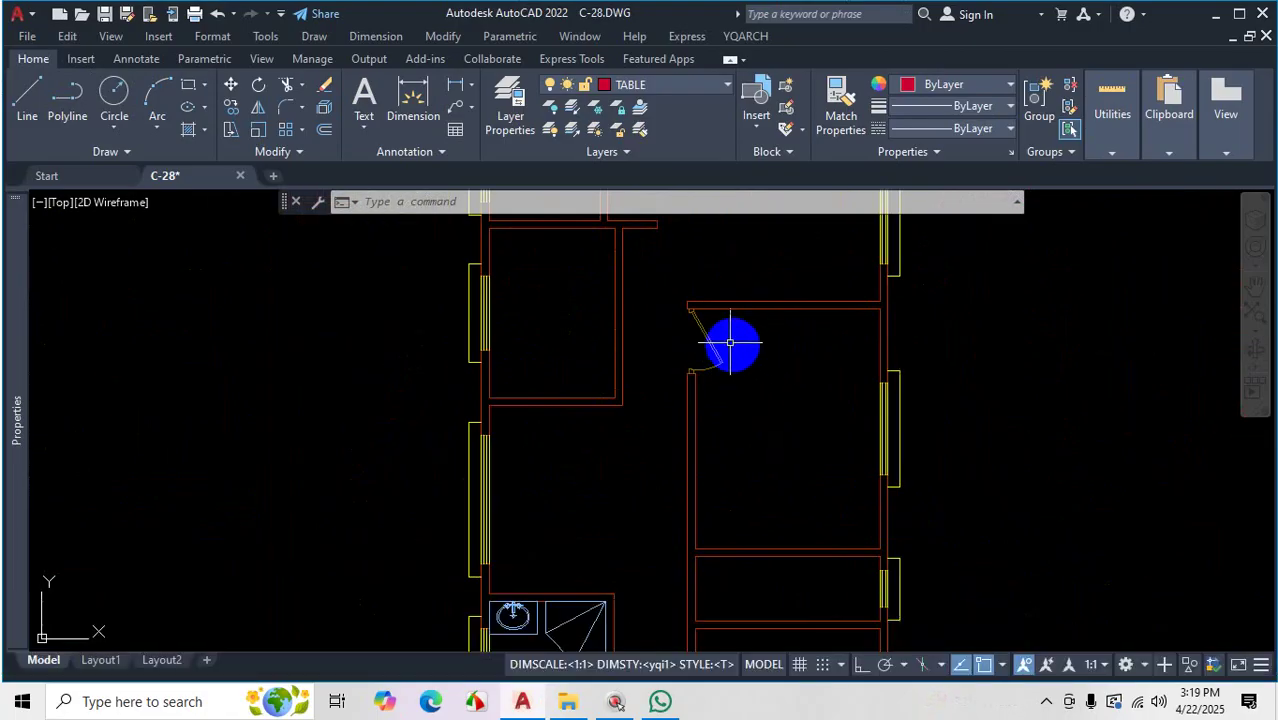
pyautogui.scroll(2, 730, 343)
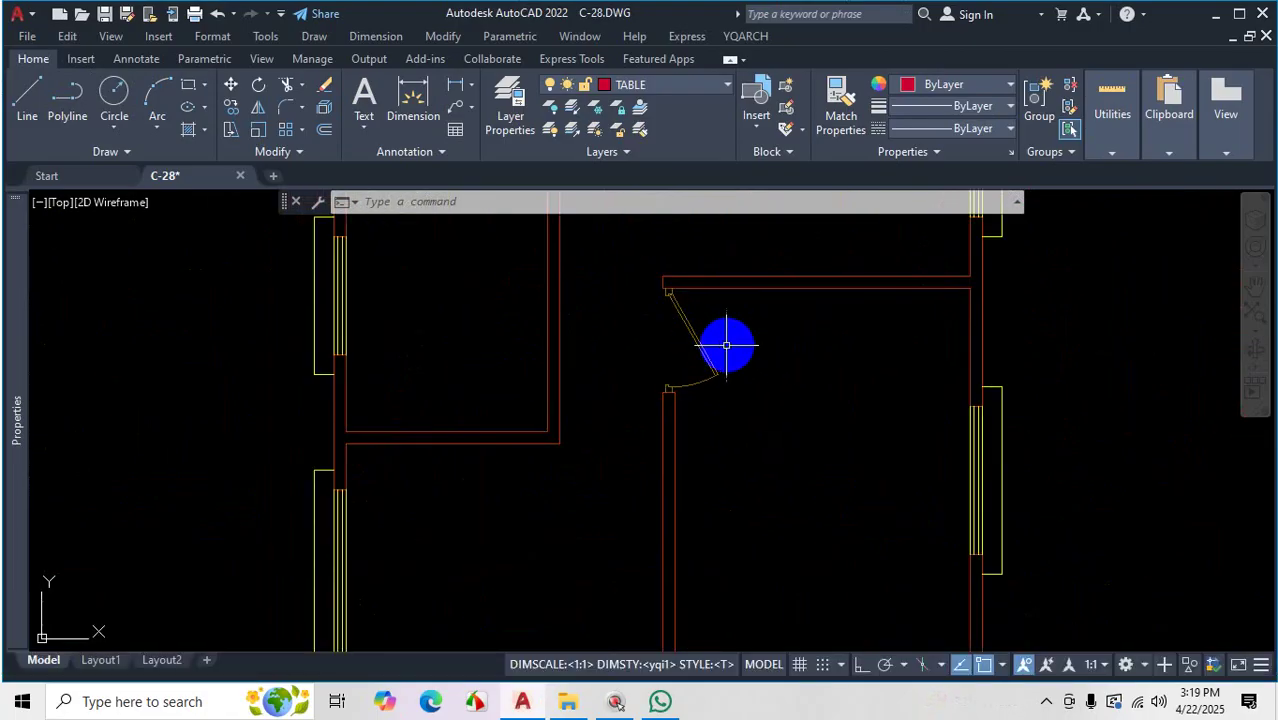
pyautogui.write('ew')
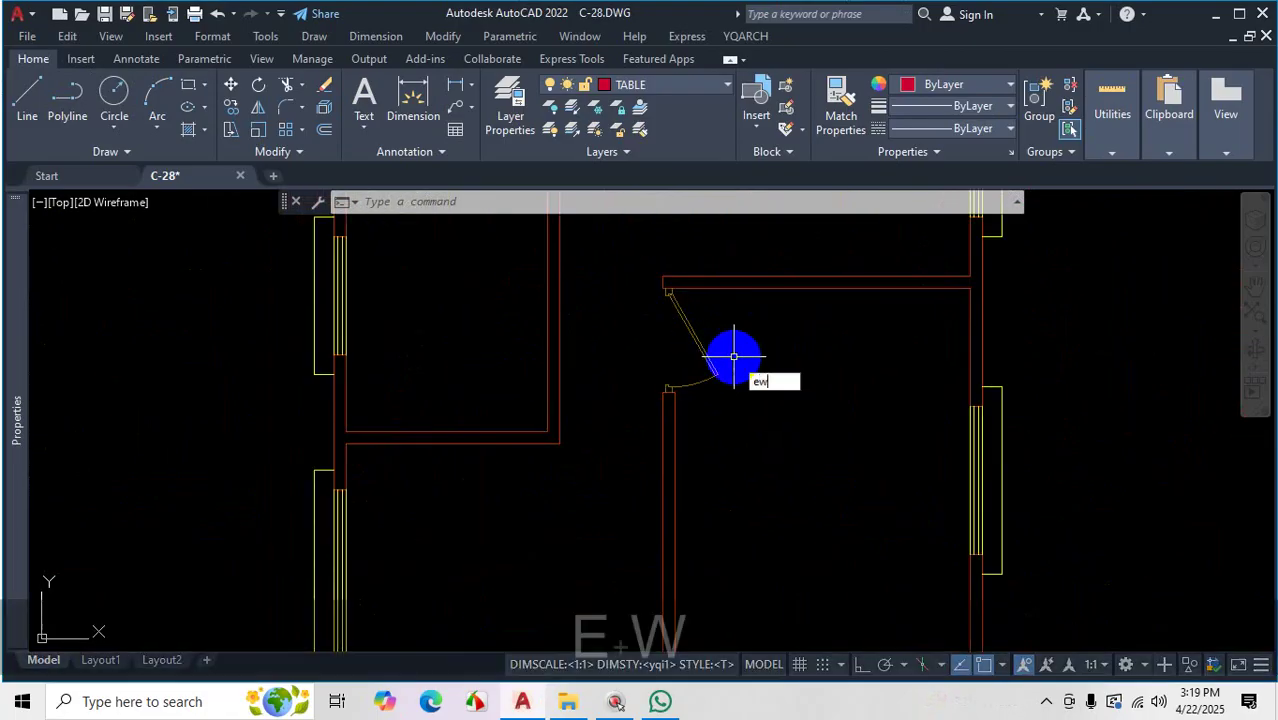
pyautogui.press('space')
pyautogui.click(702, 348)
pyautogui.click(694, 345)
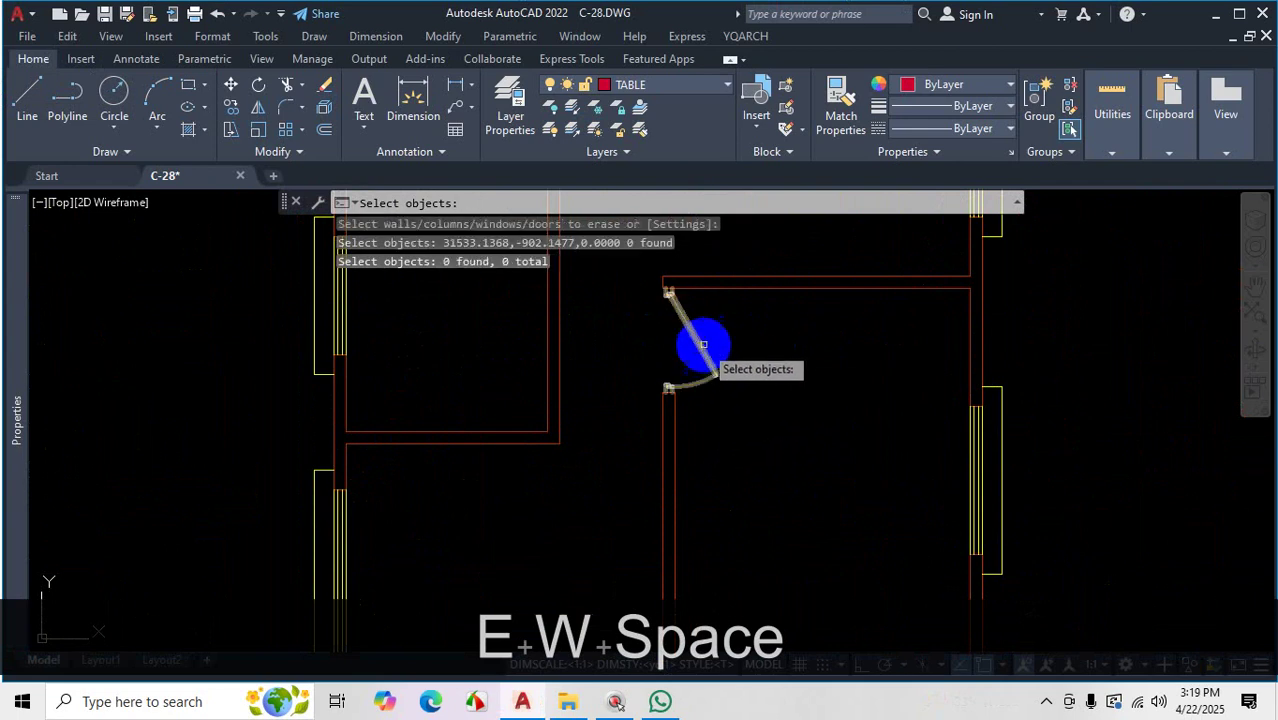
pyautogui.click(689, 342)
pyautogui.click(705, 337)
pyautogui.press('Escape')
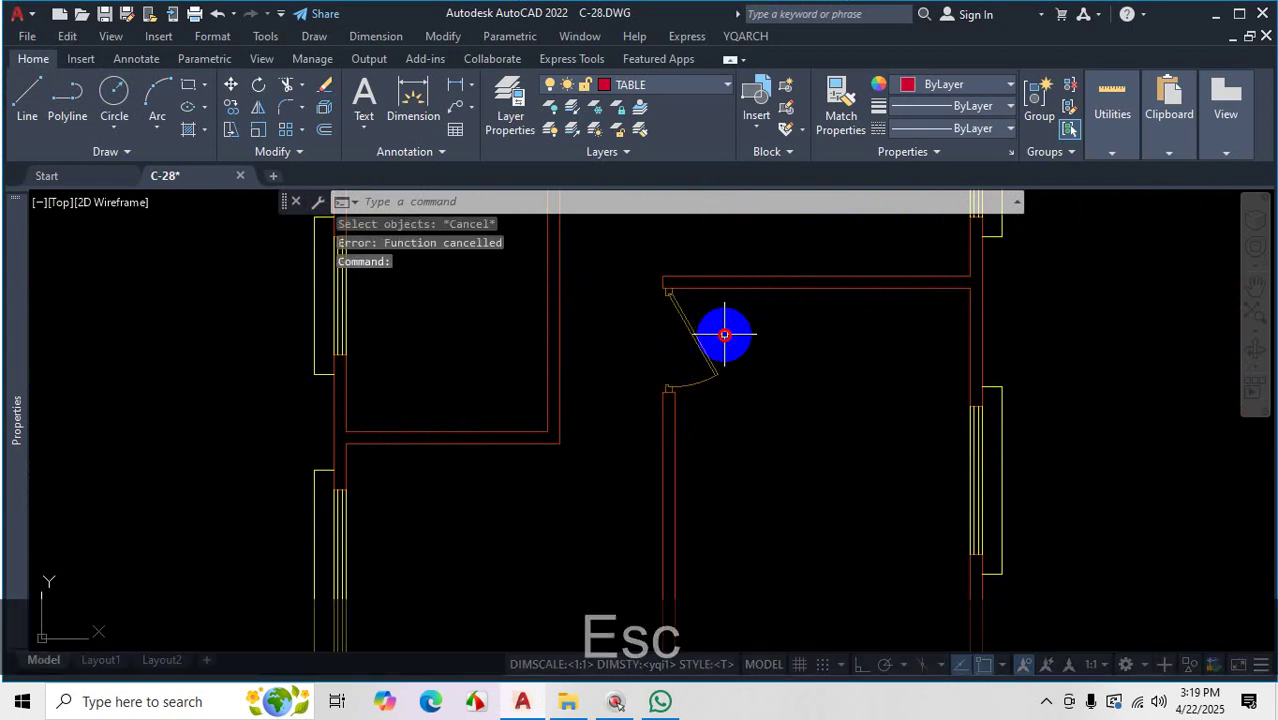
pyautogui.click(662, 343)
pyautogui.press('Escape')
# Match the properties of the new bedroom door onto the old angled door of the right-hand room
pyautogui.scroll(-4, 825, 258)
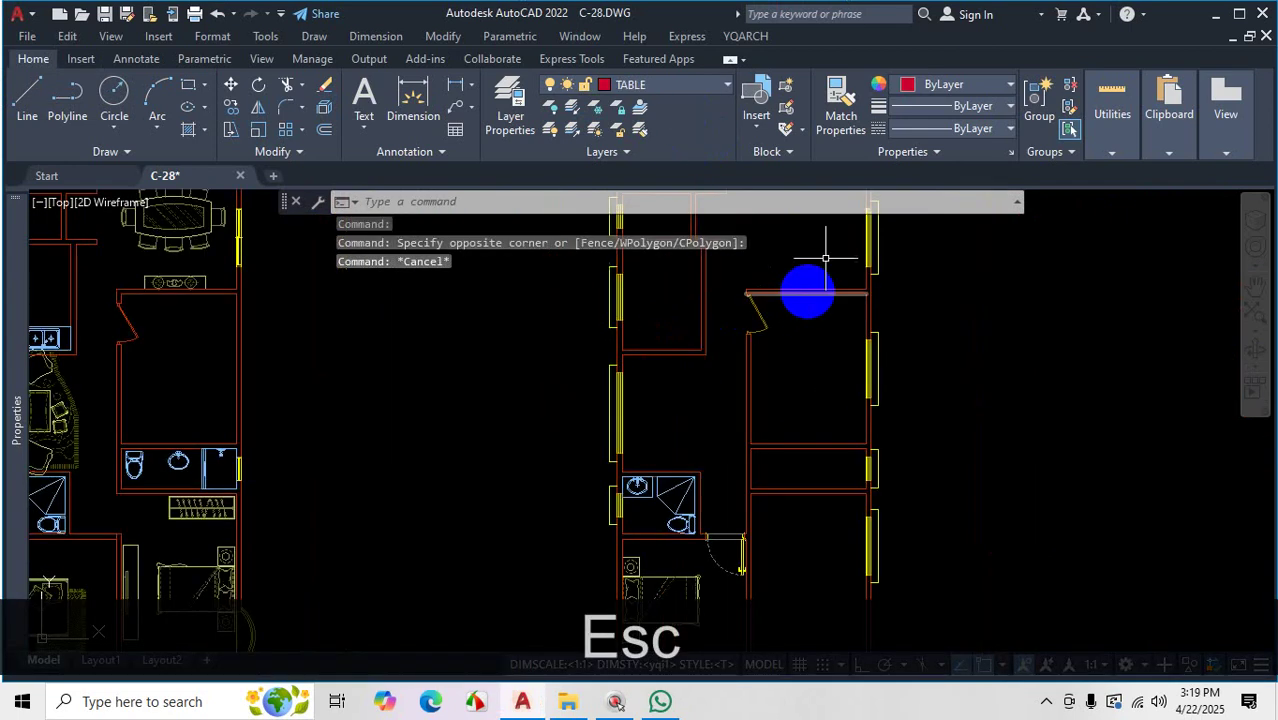
pyautogui.click(841, 110)
pyautogui.scroll(4, 760, 540)
pyautogui.click(769, 522)
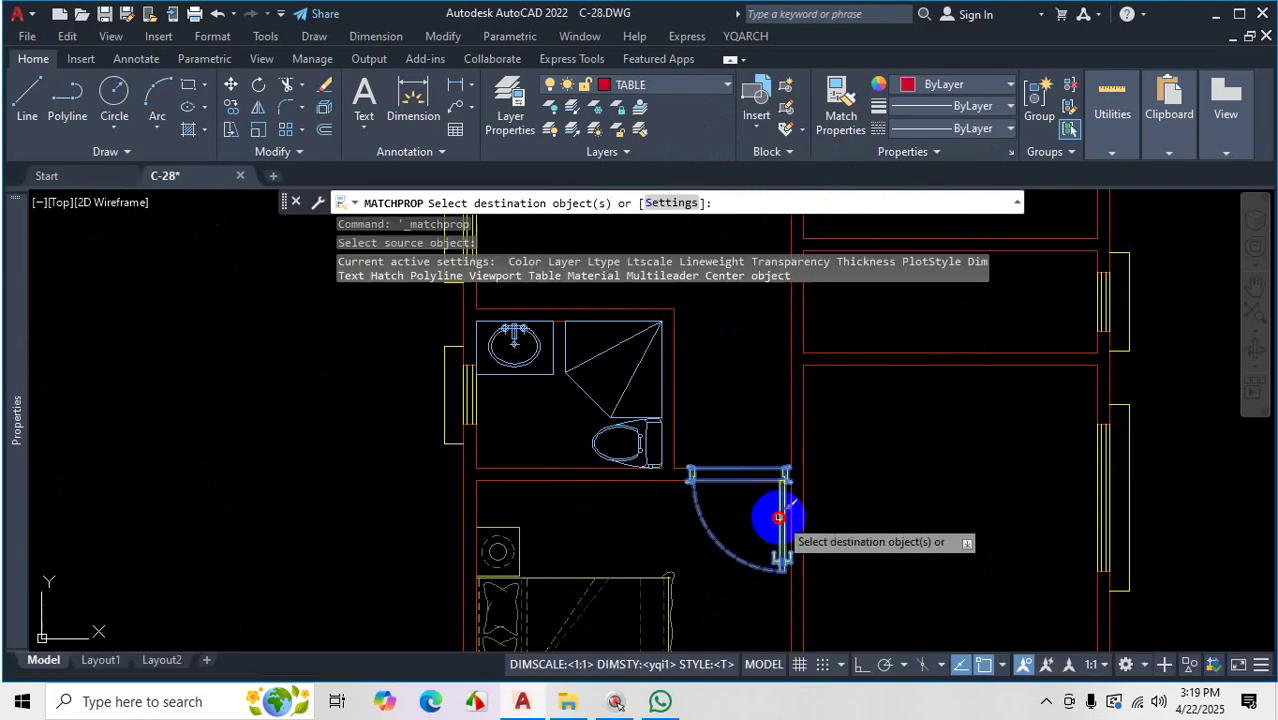
pyautogui.scroll(-3, 764, 450)
pyautogui.scroll(3, 748, 375)
pyautogui.press('space')
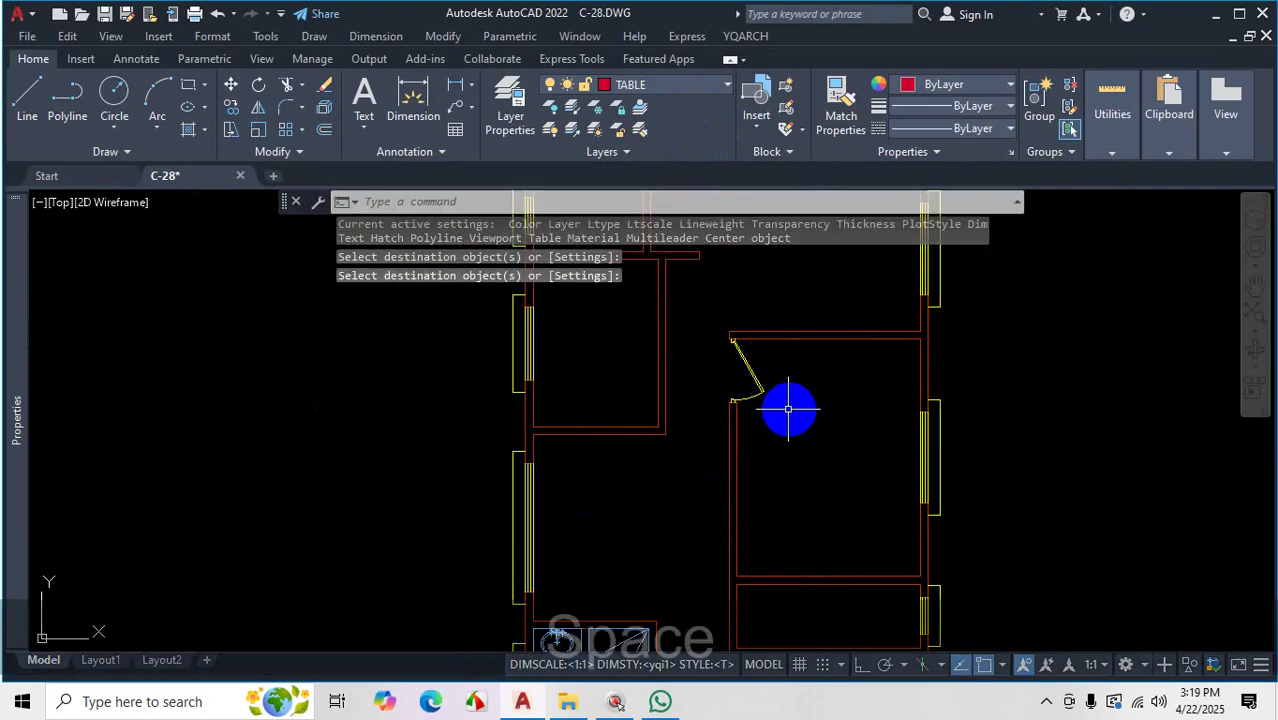
pyautogui.press('Escape')
# Erase the right-hand room's old angled door with the YQArch erase command, closing the wall opening
pyautogui.write('ew')
pyautogui.press('space')
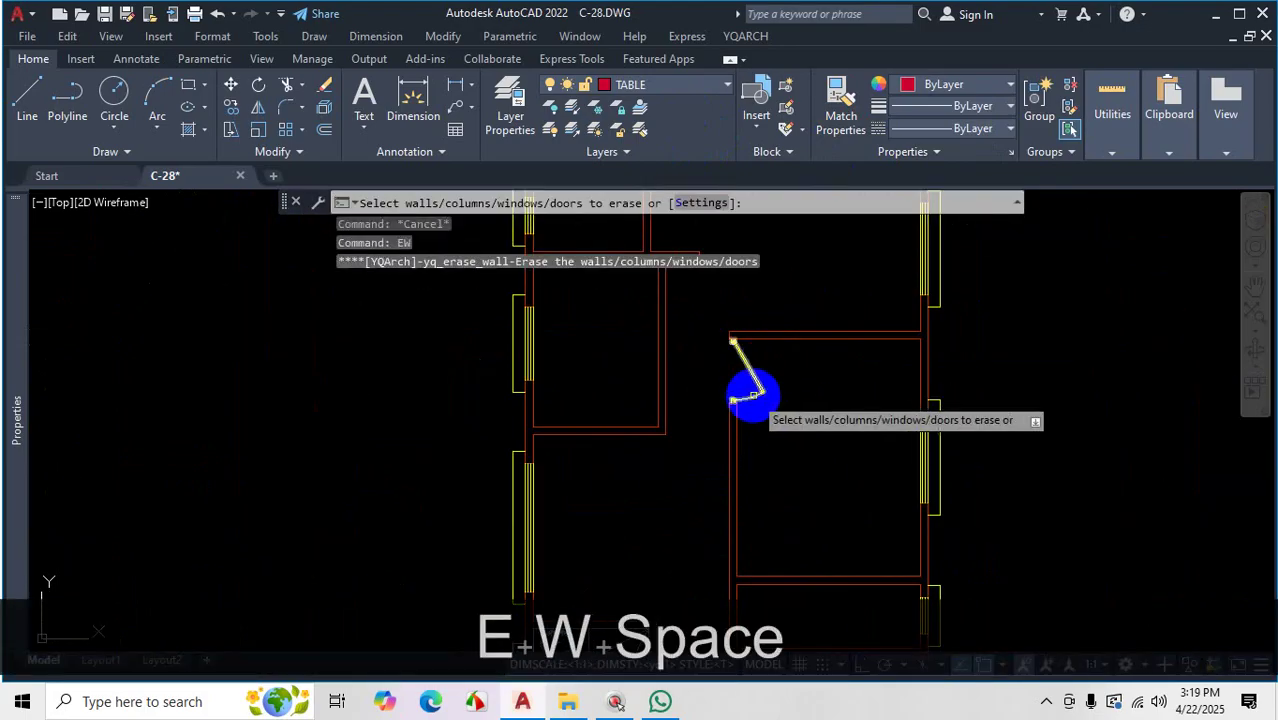
pyautogui.click(740, 376)
pyautogui.press('Return')
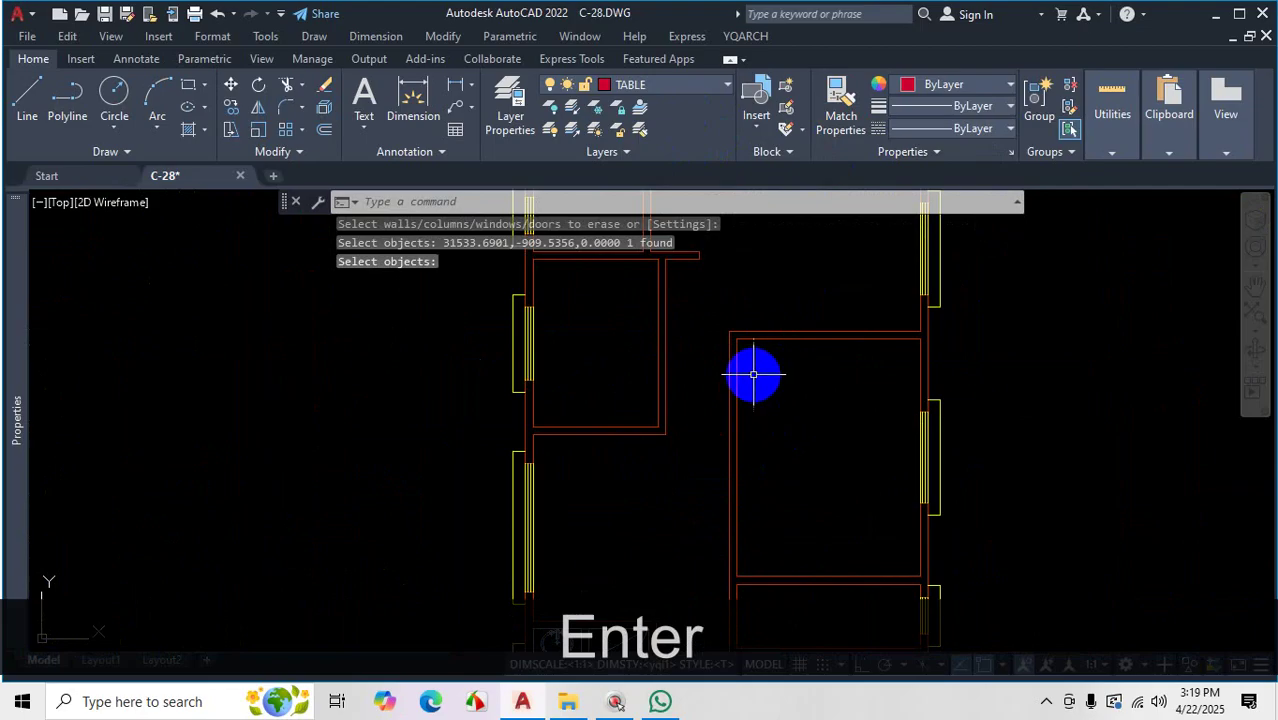
# Insert a door with hole width 40 and pier width 24 in the same room's left wall, hinged on the upper side and opening inward
pyautogui.write('adt')
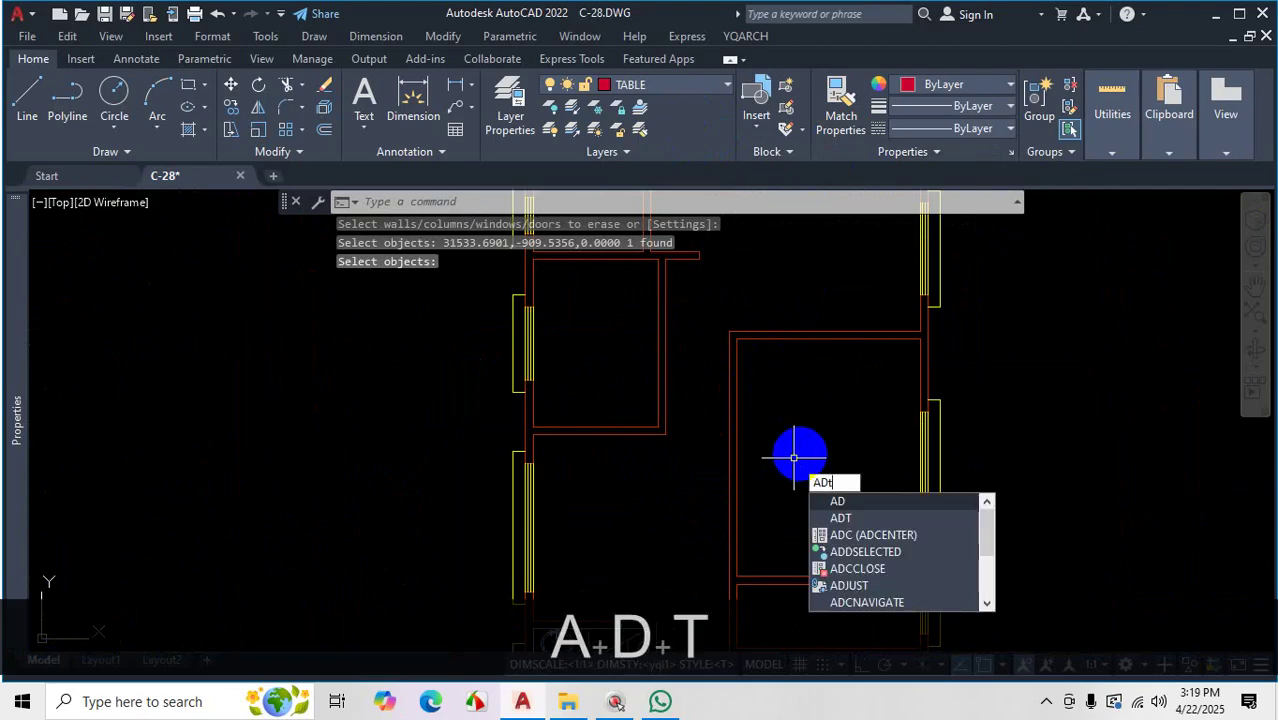
pyautogui.press('Return')
pyautogui.click(675, 202)
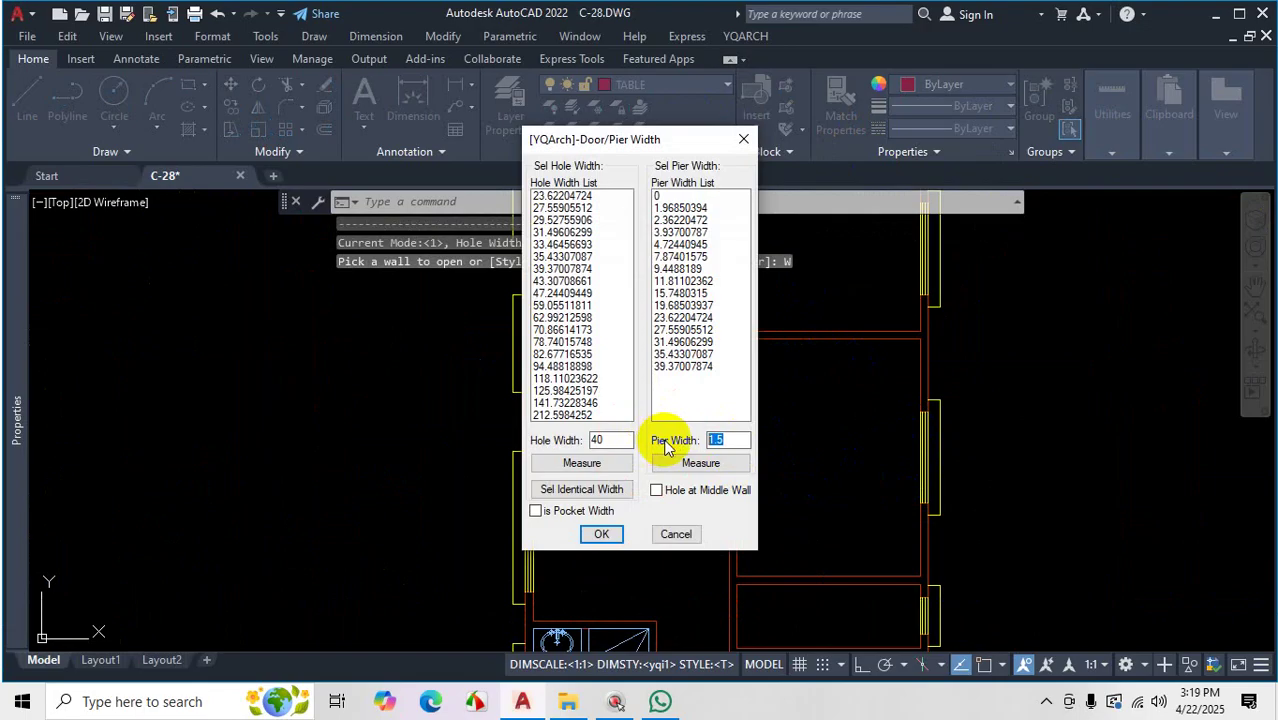
pyautogui.write('24')
pyautogui.click(601, 534)
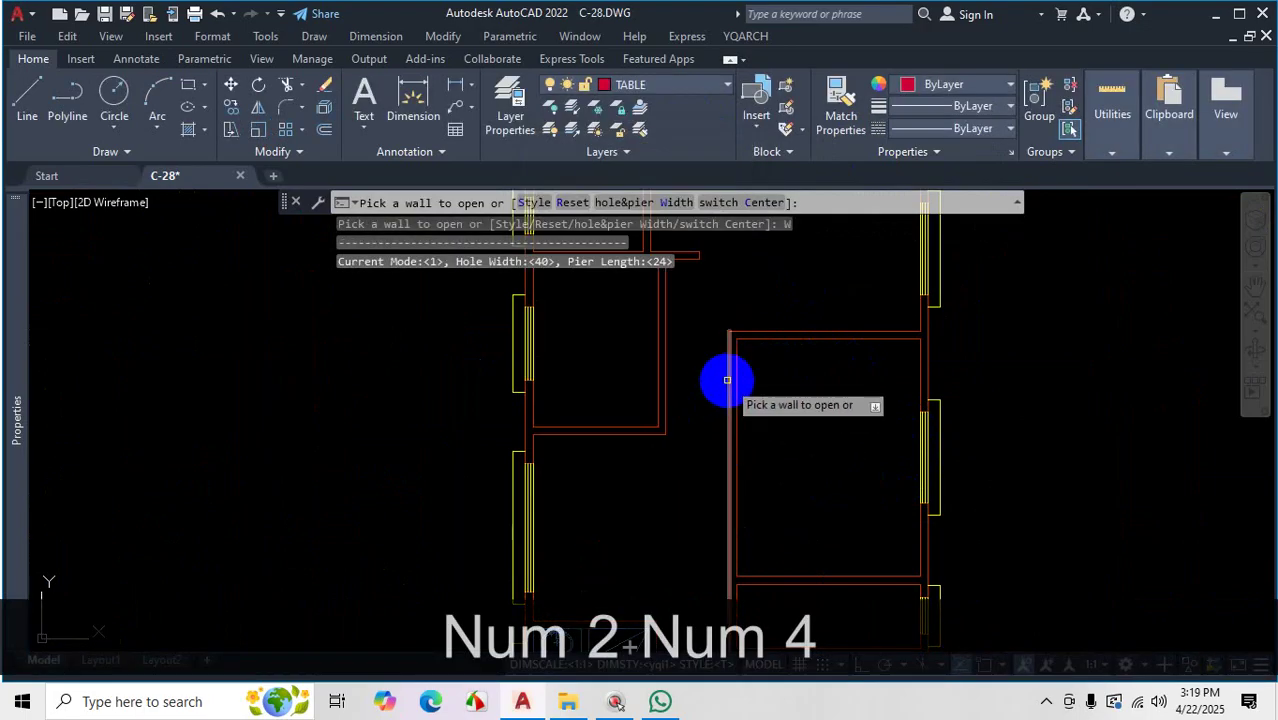
pyautogui.click(736, 397)
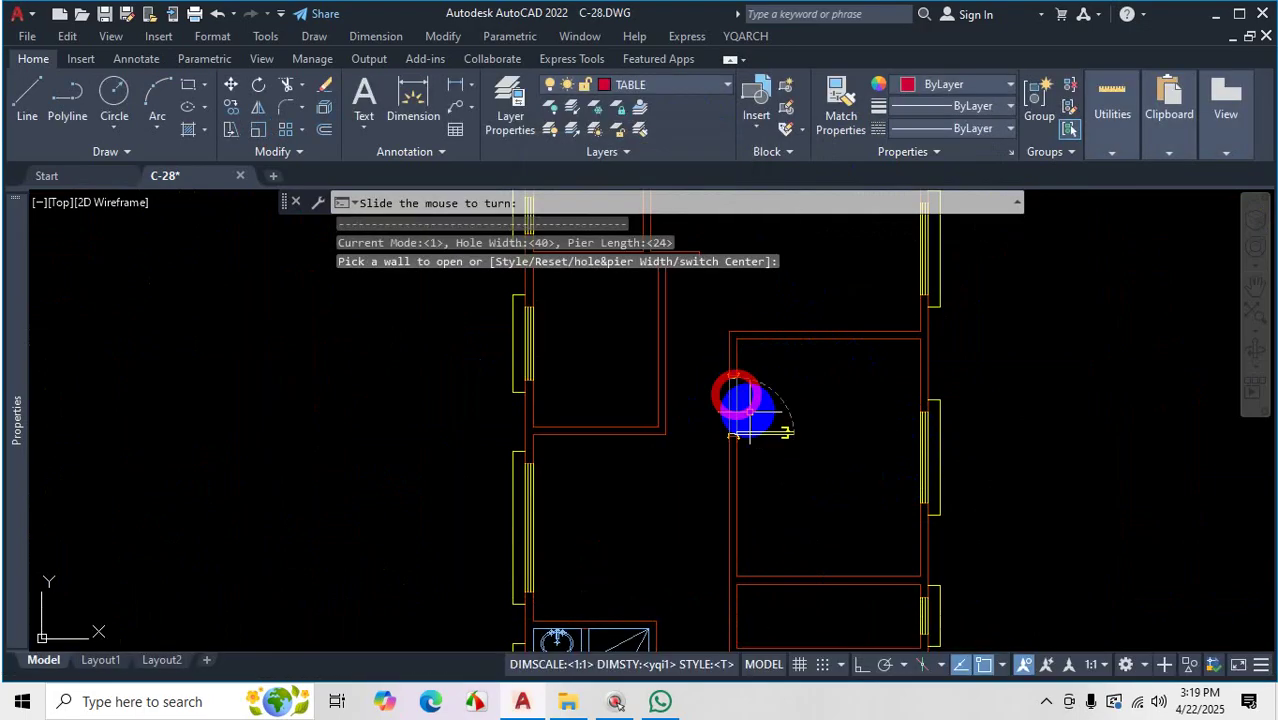
pyautogui.click(818, 379)
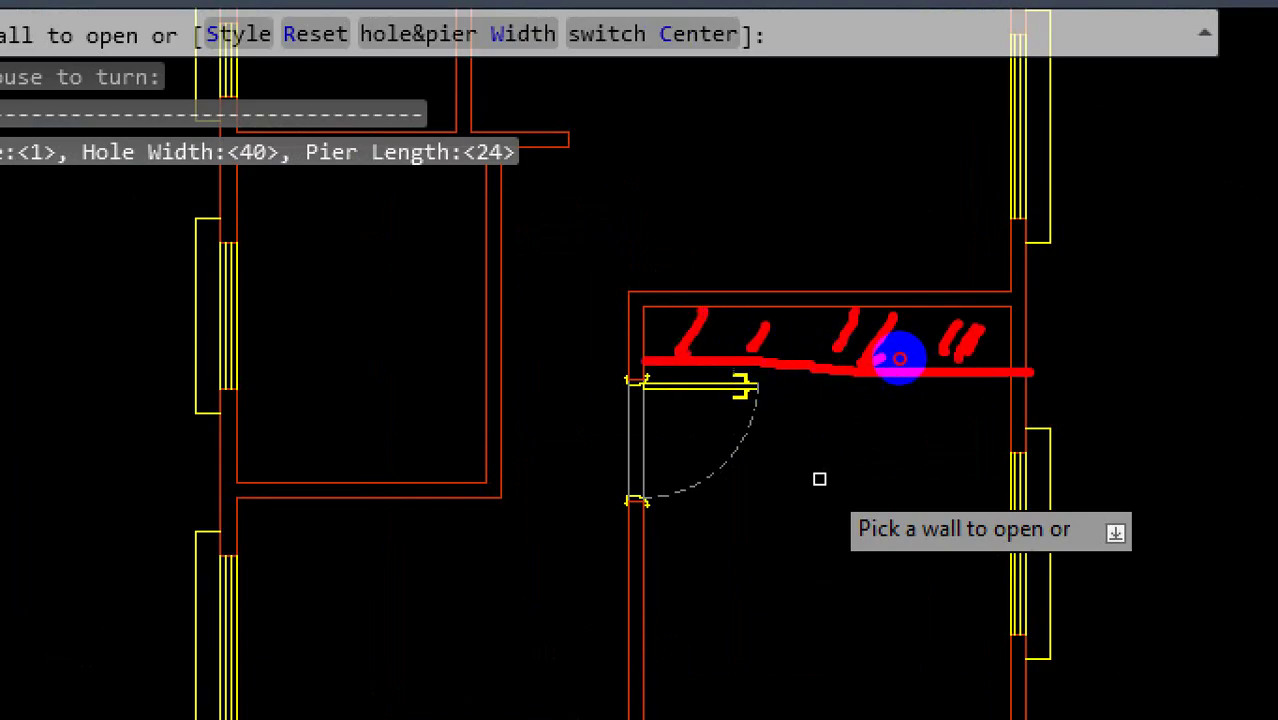
# Examine the left plan's bedroom furniture and the wall space around the two new doors in the middle floor plan
pyautogui.press('Escape')
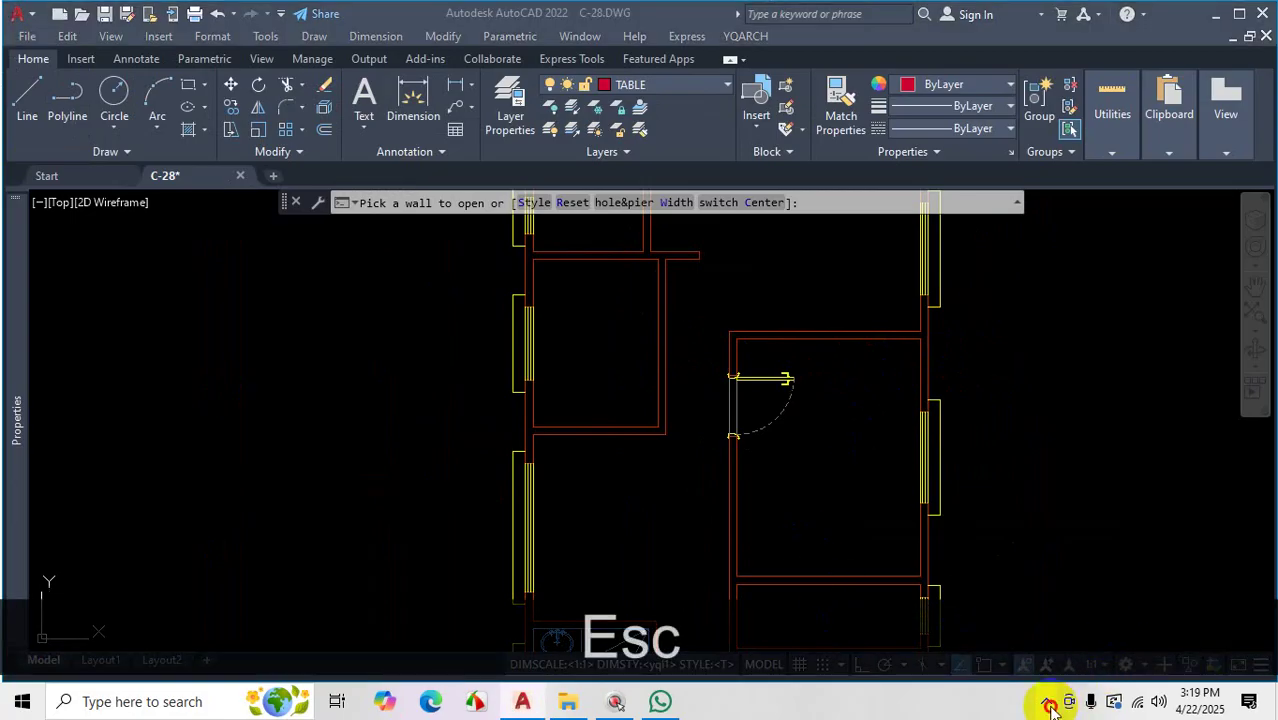
pyautogui.click(1047, 705)
pyautogui.scroll(-3, 625, 522)
pyautogui.scroll(5, 555, 508)
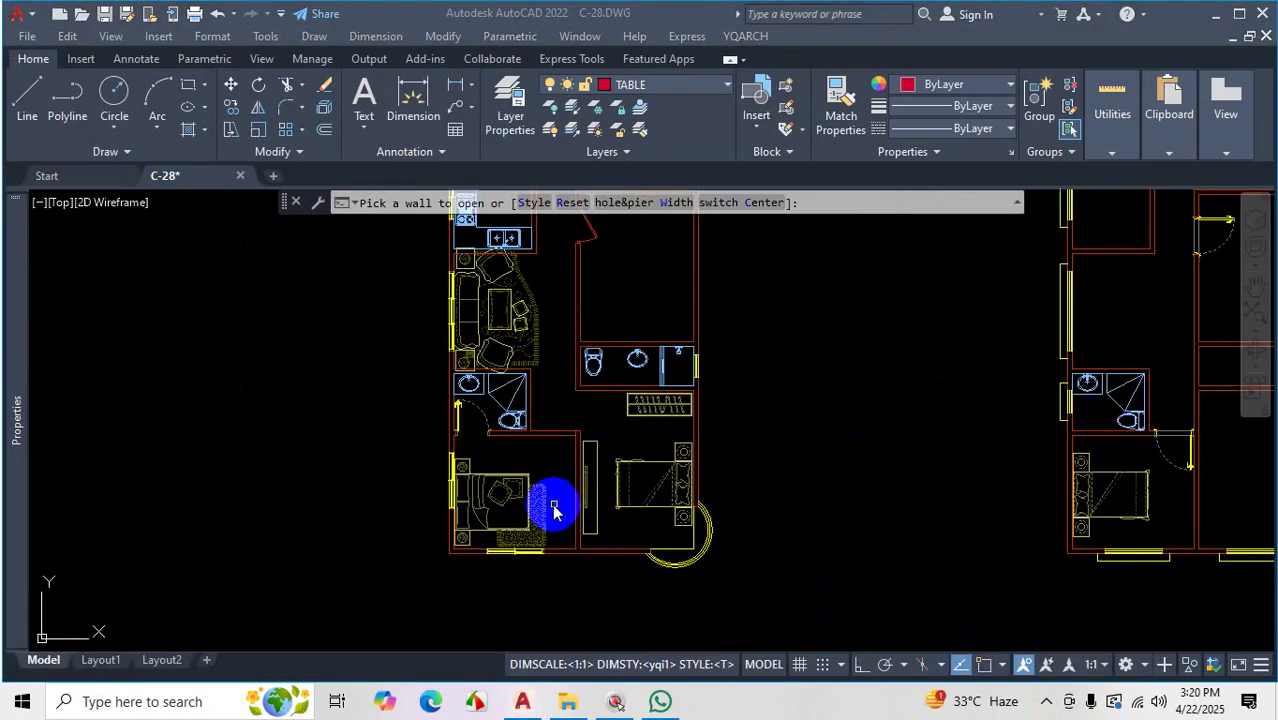
pyautogui.scroll(-5, 628, 476)
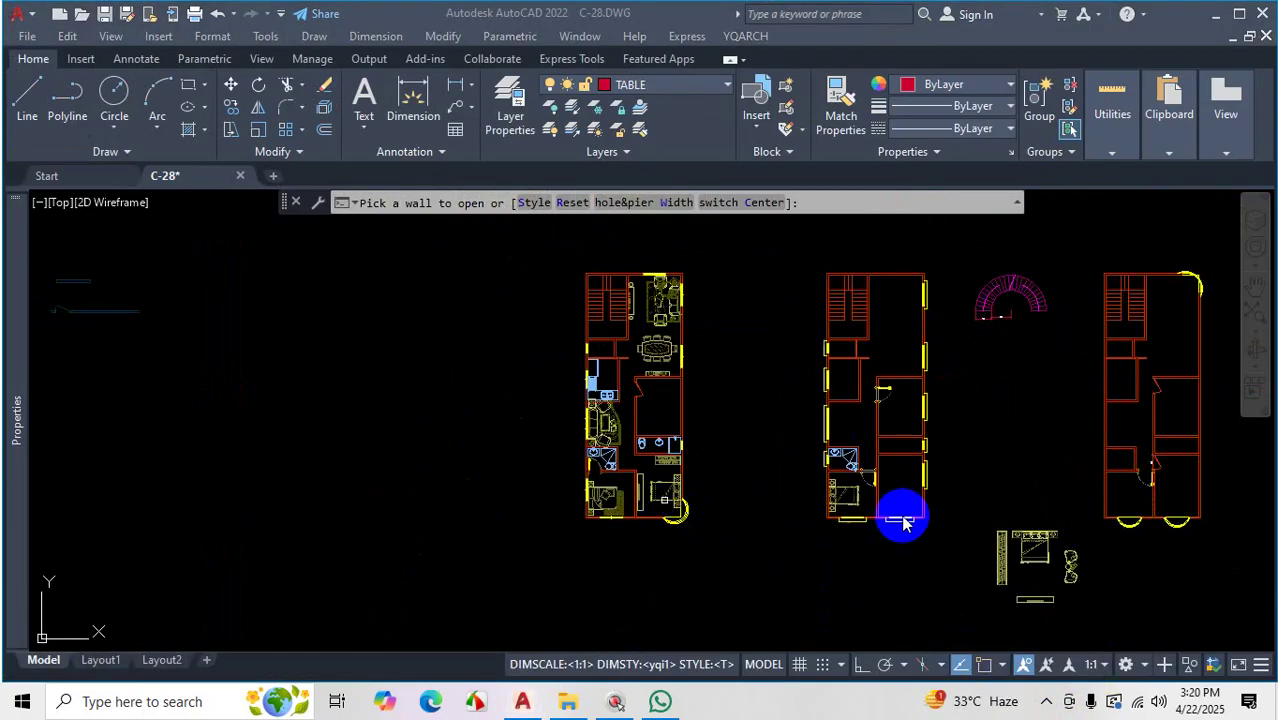
pyautogui.scroll(2, 902, 505)
pyautogui.scroll(5, 843, 493)
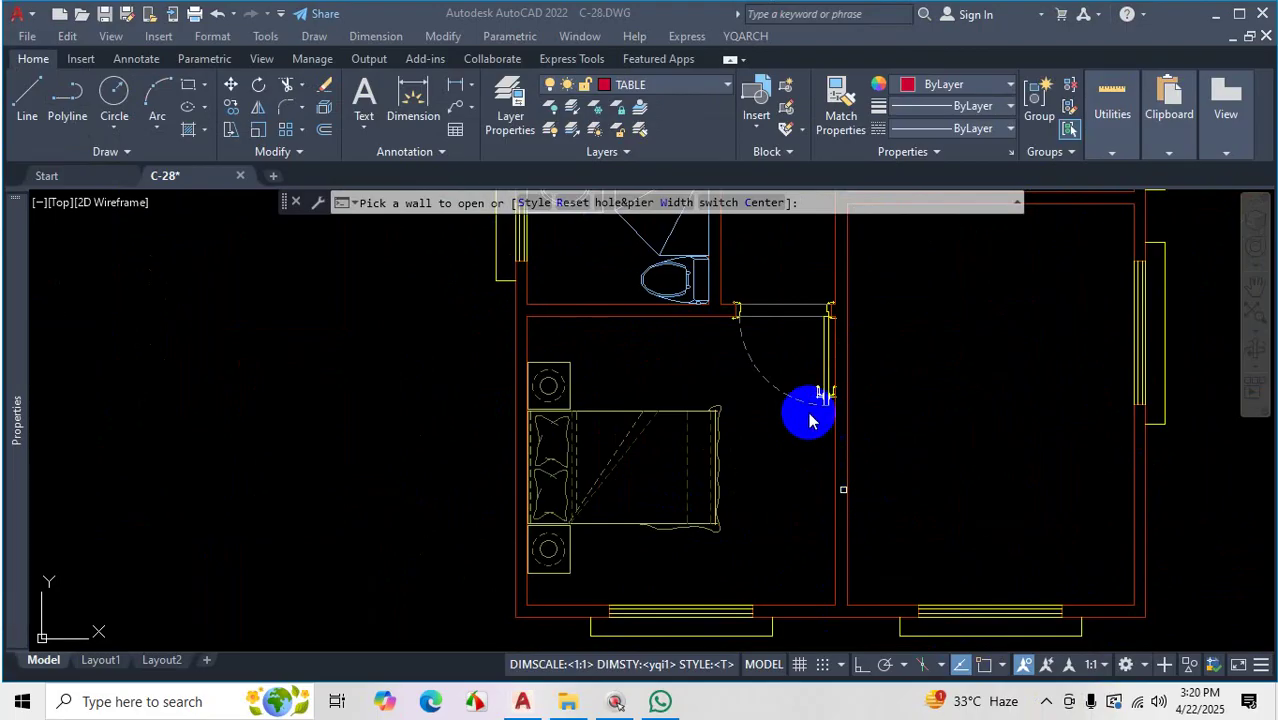
pyautogui.scroll(-4, 890, 522)
pyautogui.scroll(4, 899, 391)
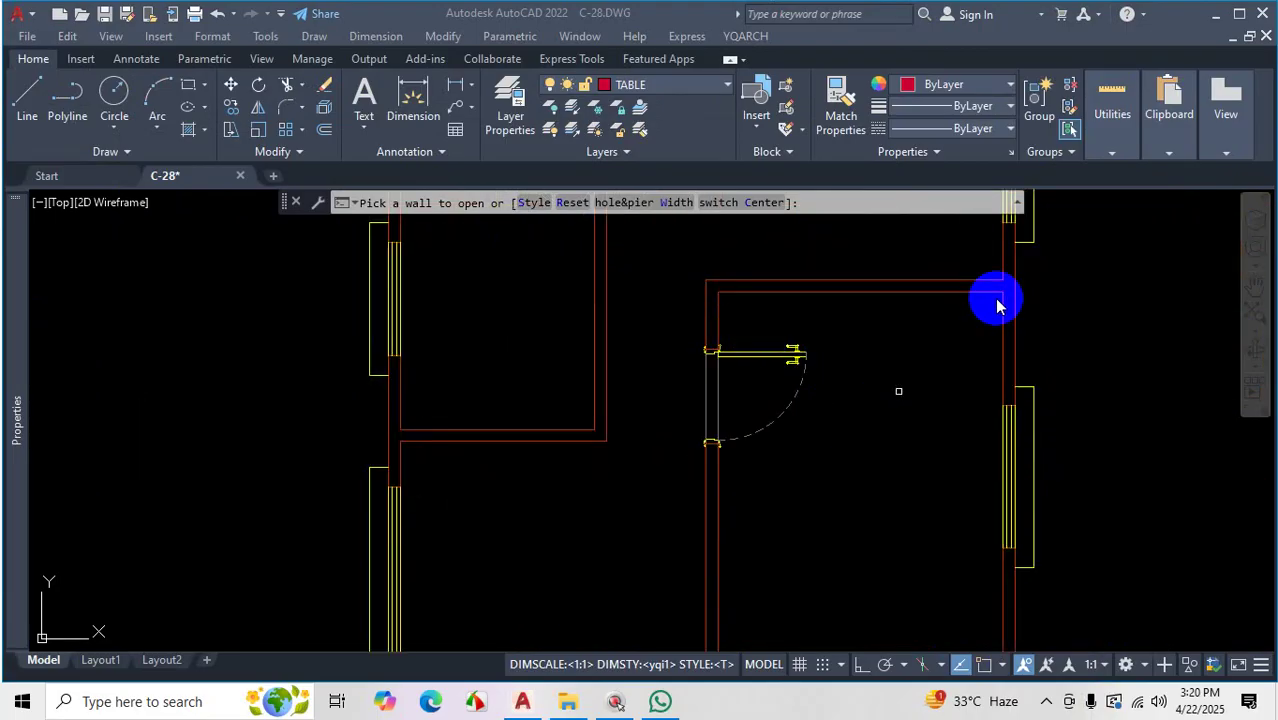
# Locate the Chest Plan command among YQArch's decoration components and cancel the pending door insertion
pyautogui.click(746, 37)
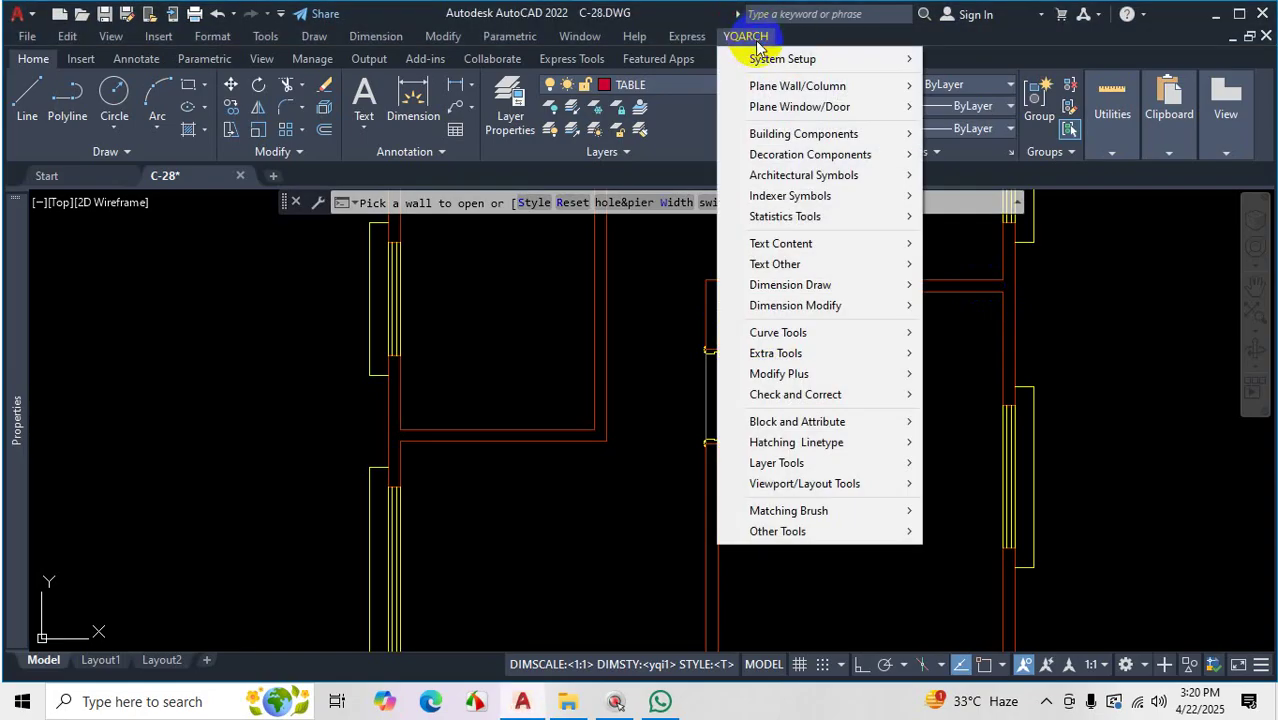
pyautogui.moveTo(836, 154)
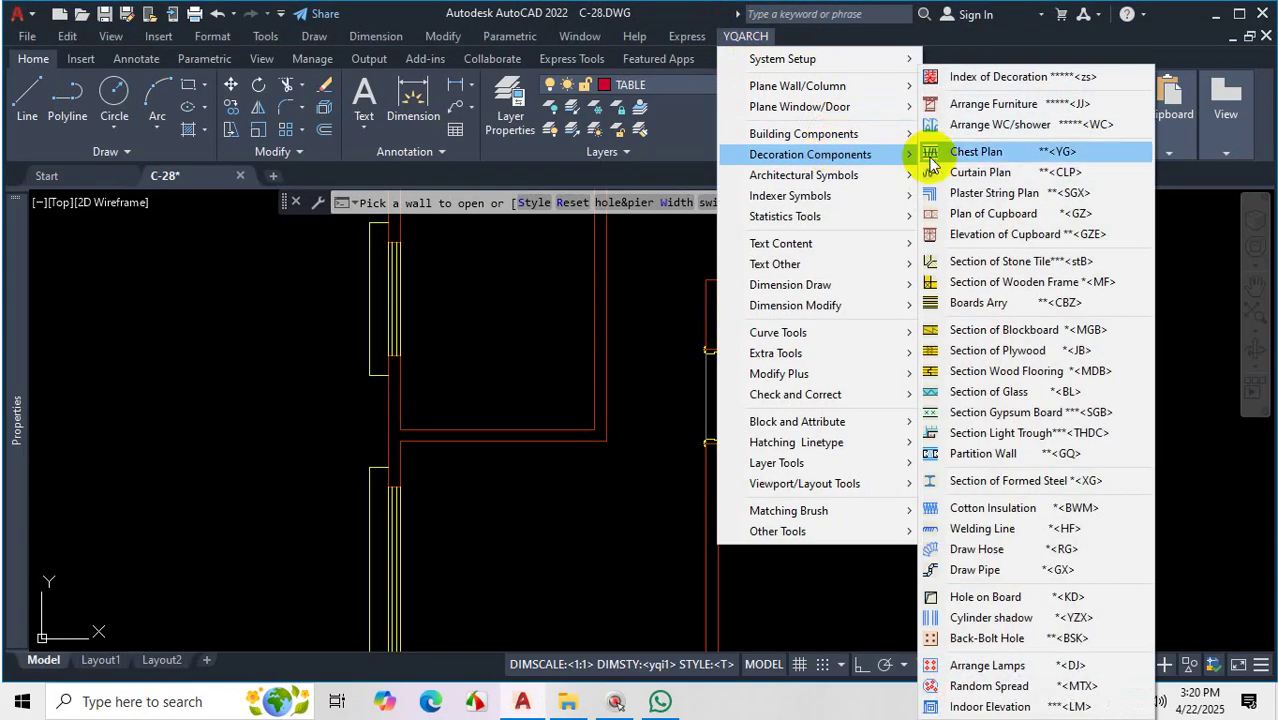
pyautogui.keyDown('ctrl'); pyautogui.click(1080, 155); pyautogui.keyUp('ctrl')
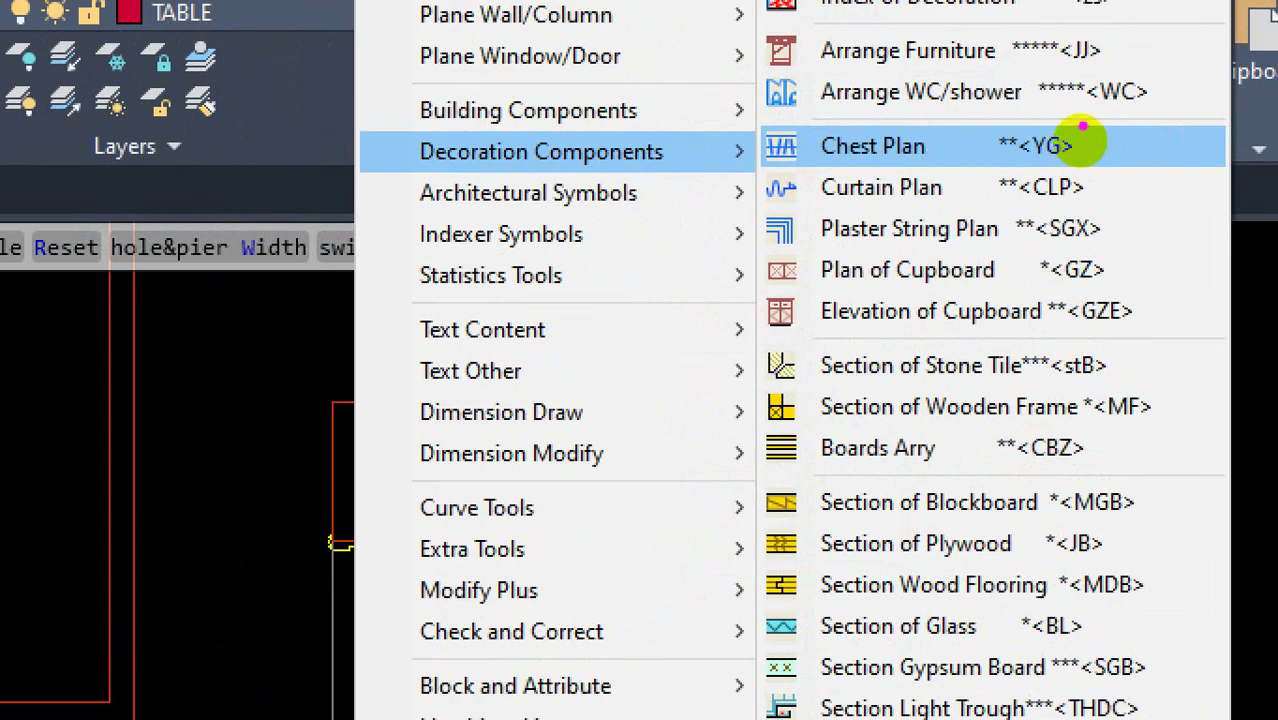
pyautogui.moveTo(1082, 126); pyautogui.dragTo(986, 133)
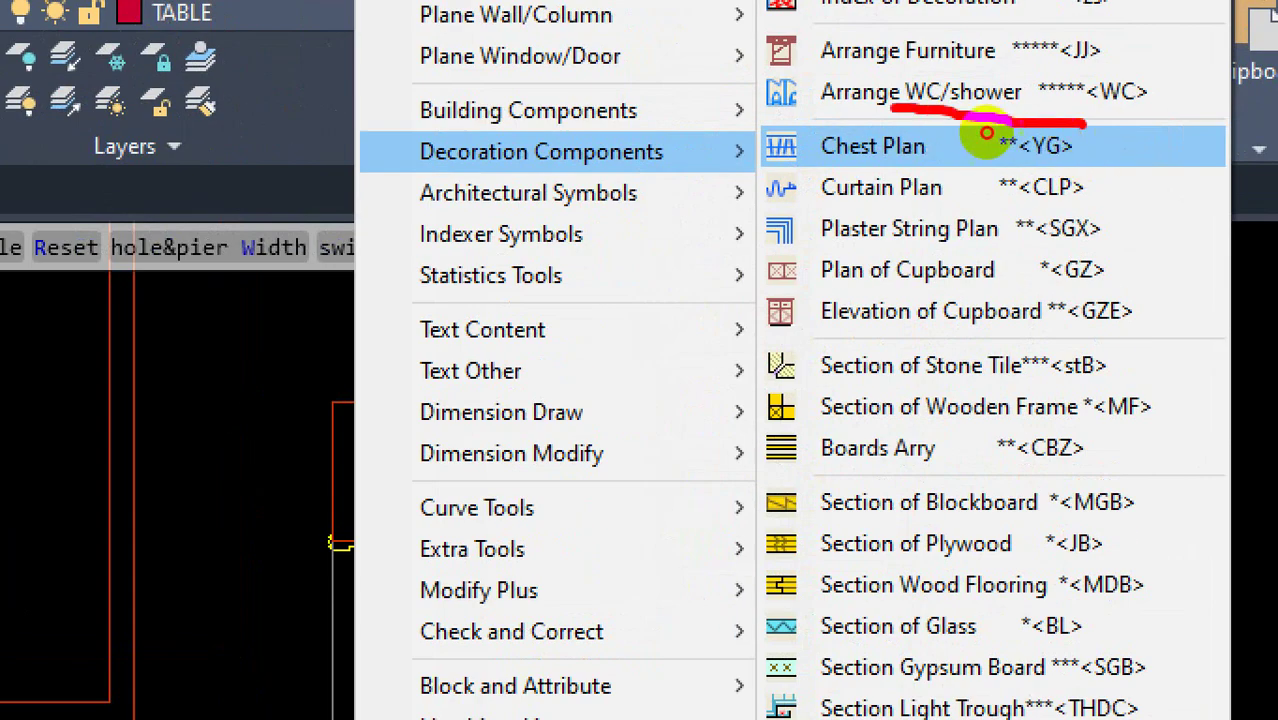
pyautogui.moveTo(916, 163)
pyautogui.mouseDown()
pyautogui.moveTo(1065, 173)
pyautogui.moveTo(1098, 135)
pyautogui.mouseUp()
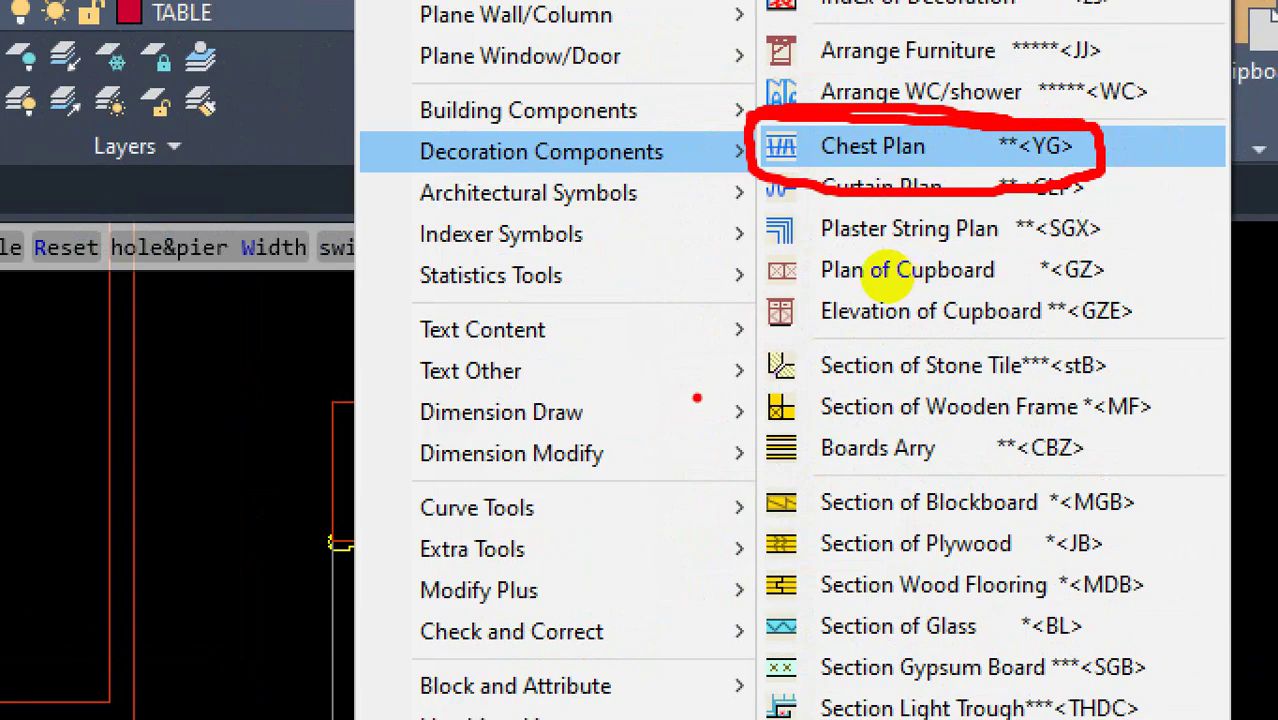
pyautogui.press('Escape')
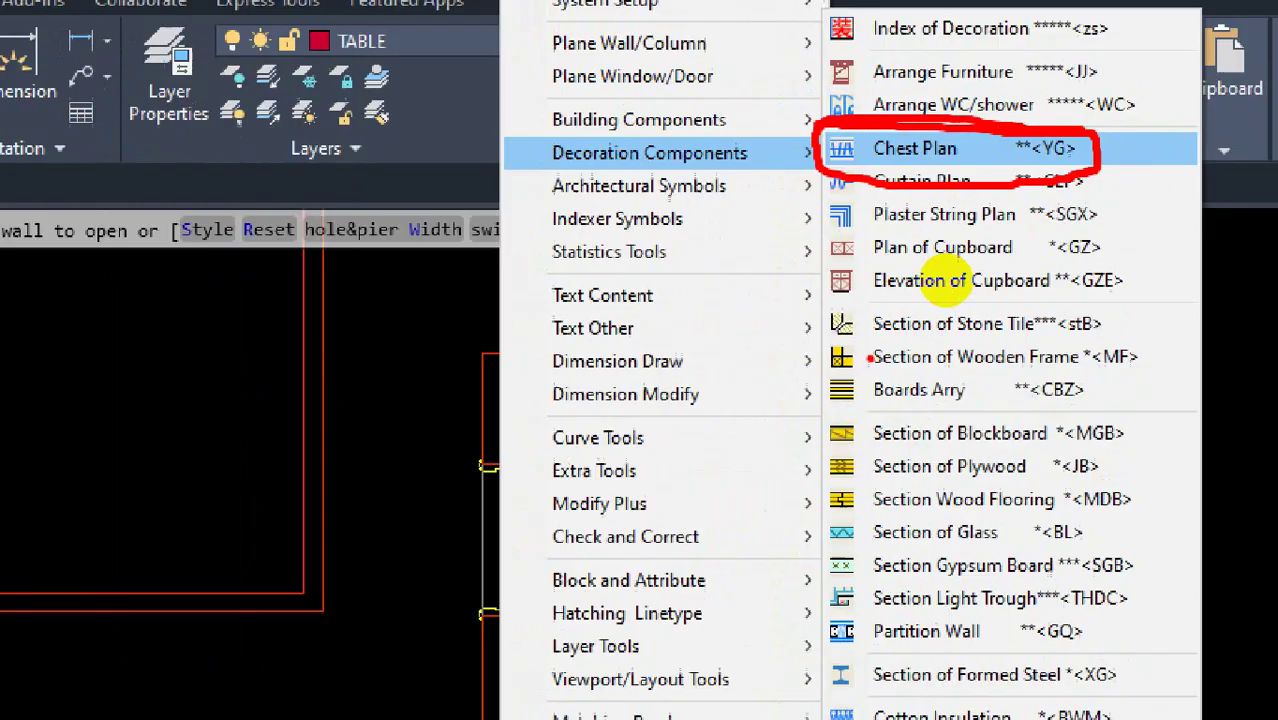
pyautogui.press('Escape')
# Examine the middle plan's lower bedroom beside the door and the adjoining room's dividing wall for wardrobe space
pyautogui.scroll(8, 1052, 357)
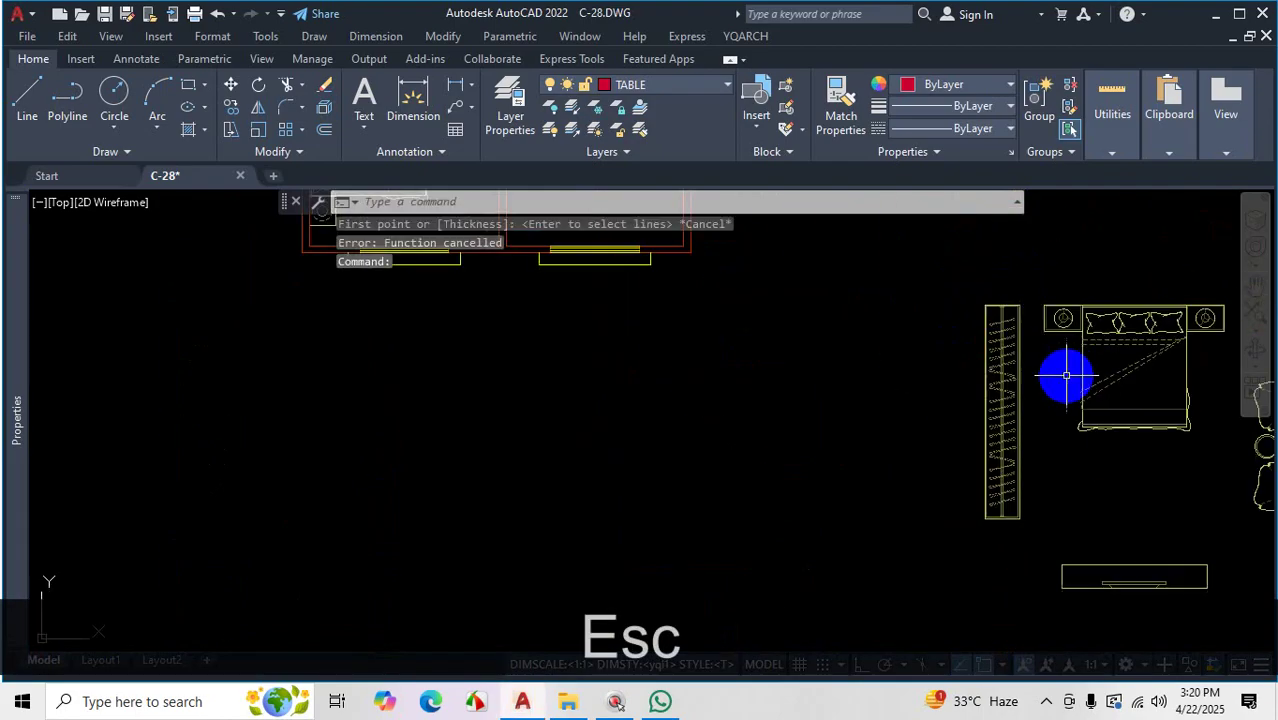
pyautogui.scroll(-8, 990, 345)
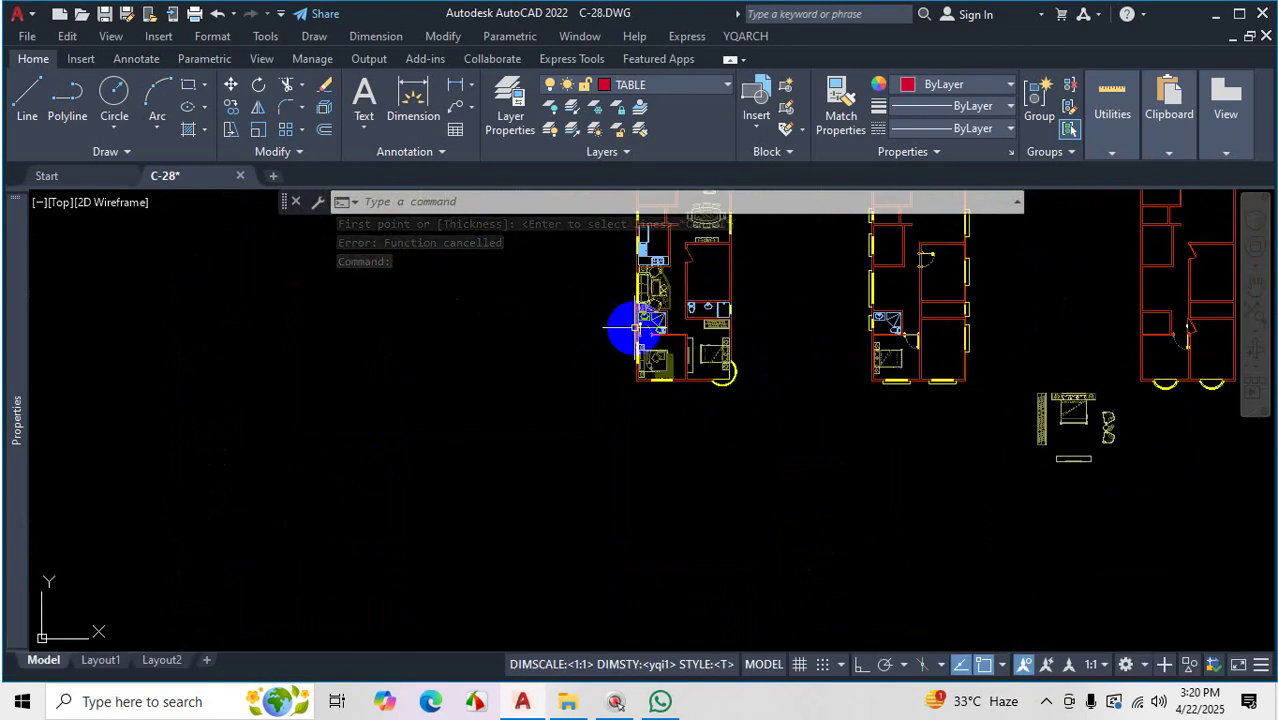
pyautogui.scroll(6, 686, 340)
pyautogui.scroll(-5, 845, 351)
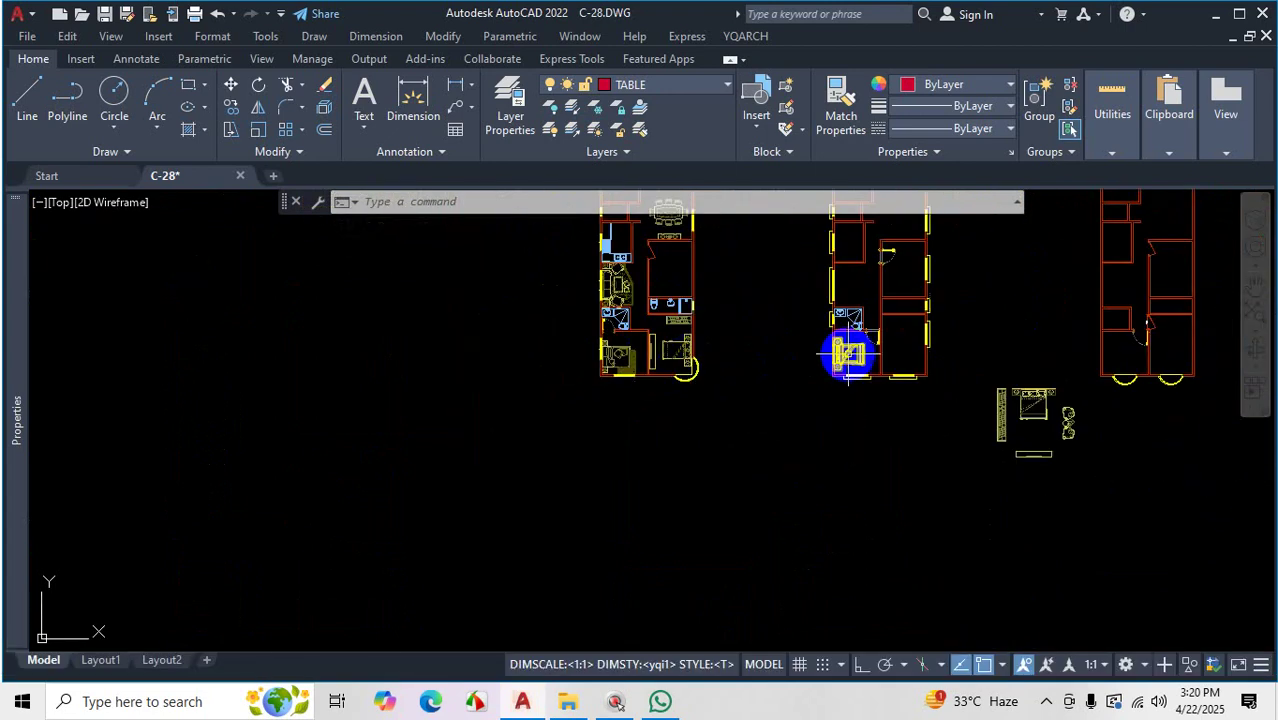
pyautogui.scroll(5, 870, 348)
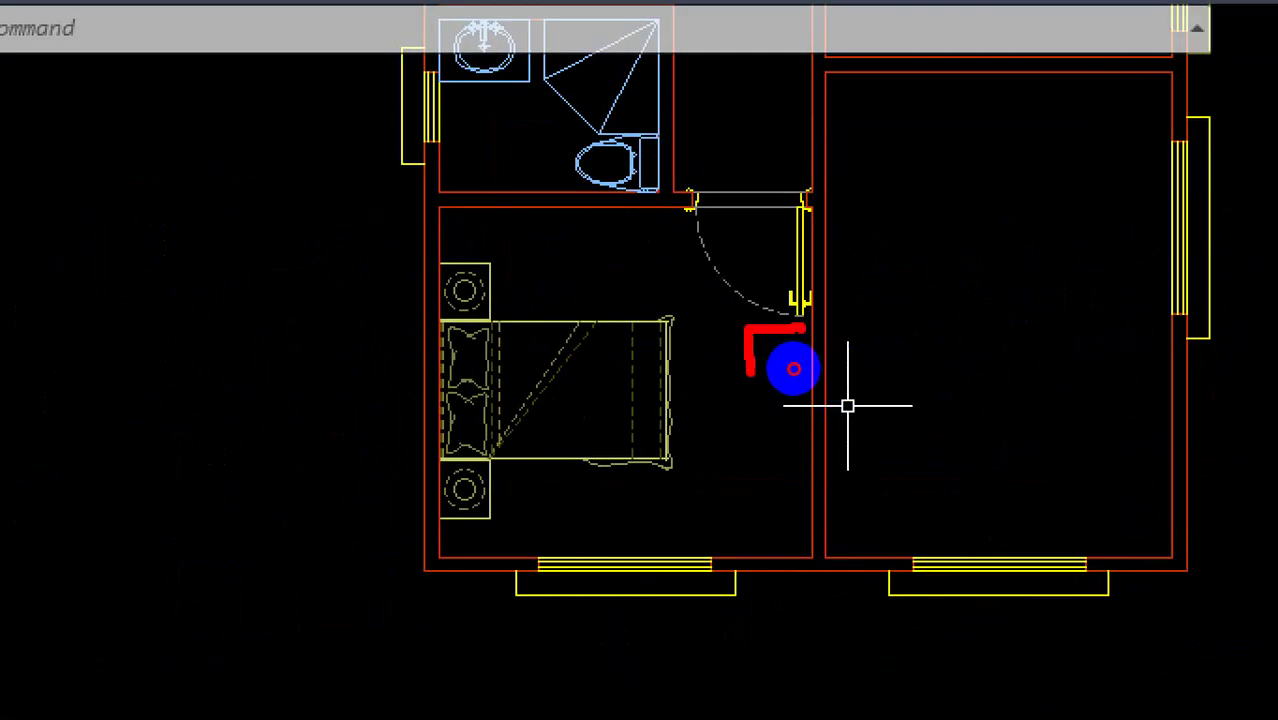
pyautogui.moveTo(793, 369); pyautogui.dragTo(806, 451)
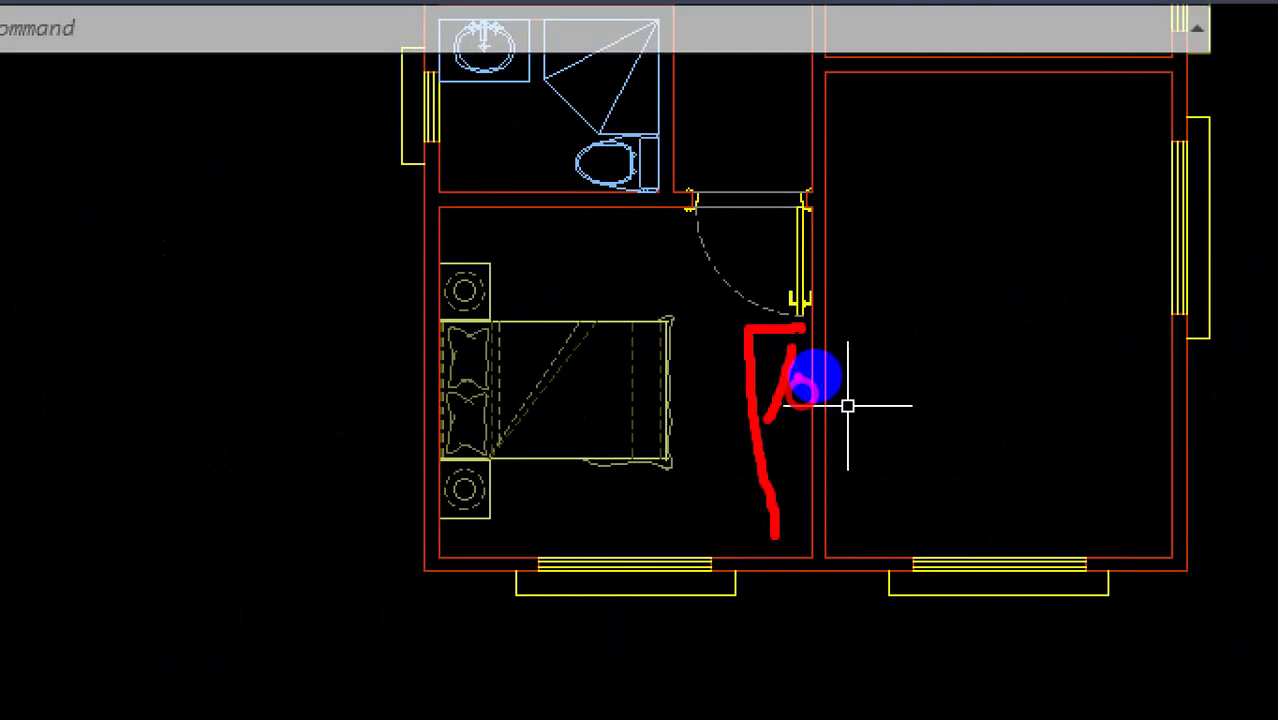
pyautogui.press('Escape')
pyautogui.scroll(-3, 819, 428)
pyautogui.scroll(4, 829, 412)
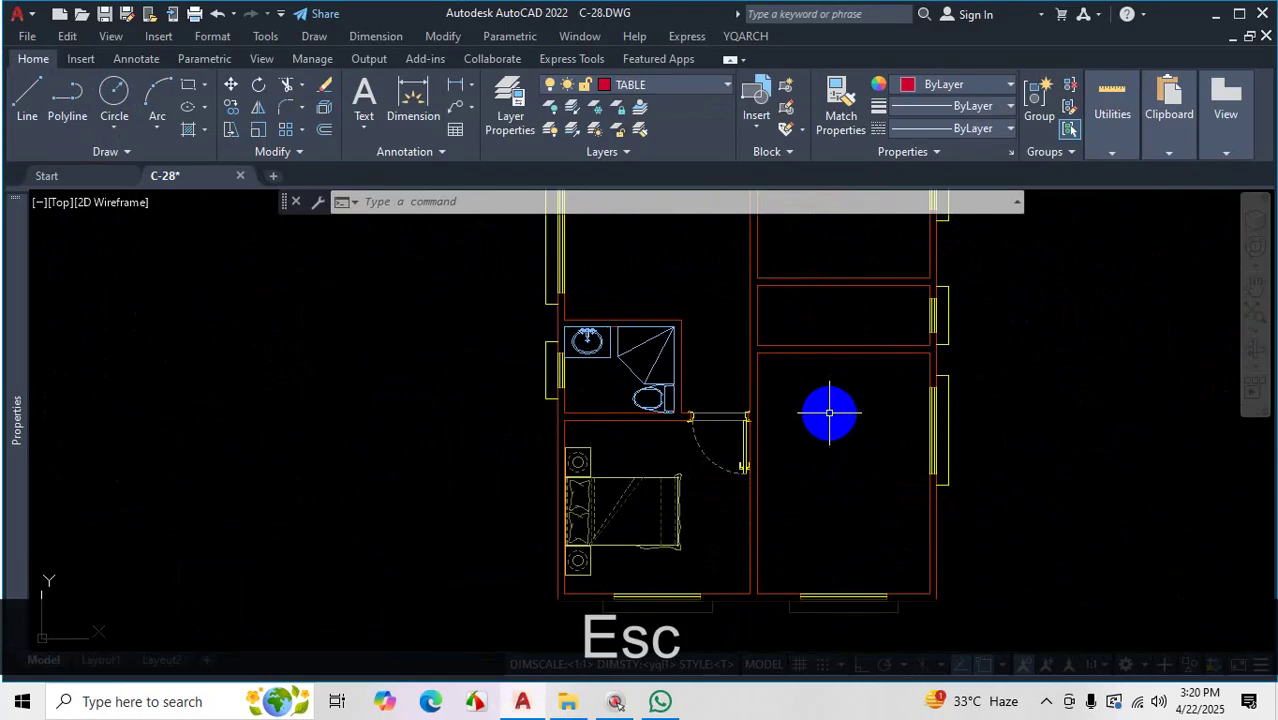
pyautogui.hotkey('ctrl', '1')
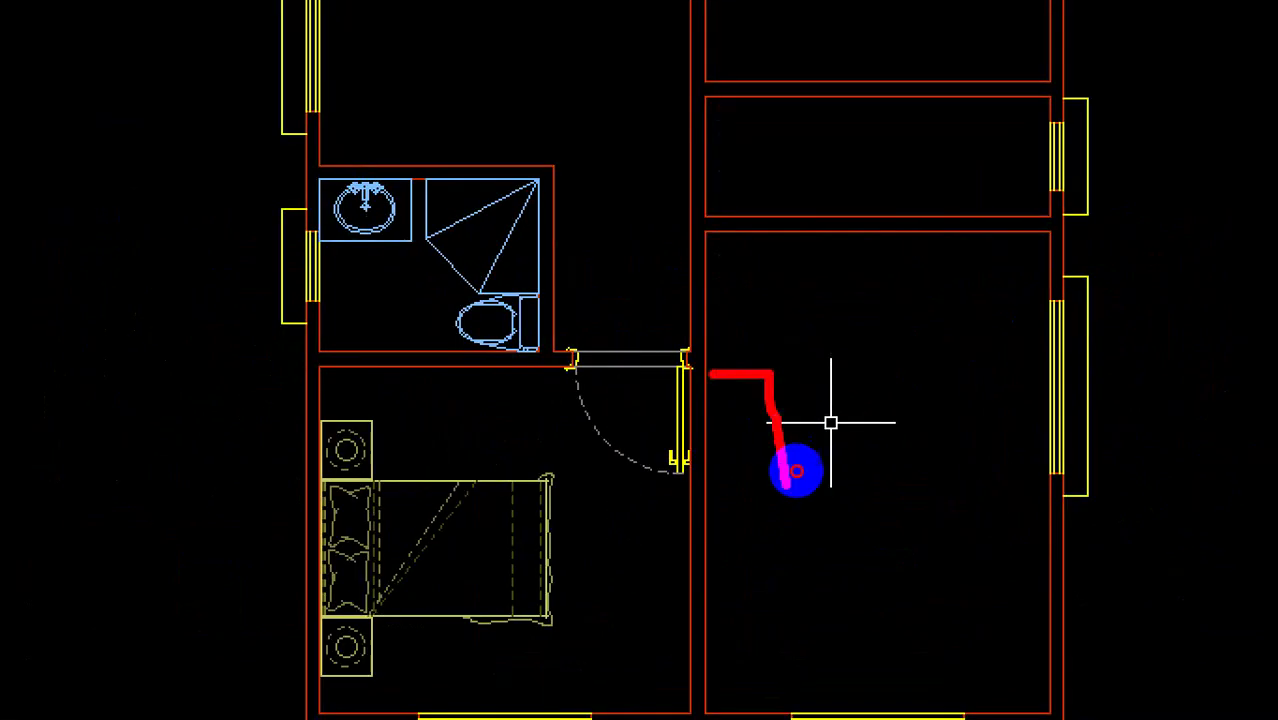
pyautogui.moveTo(797, 470)
pyautogui.mouseDown()
pyautogui.moveTo(790, 582)
pyautogui.moveTo(793, 422)
pyautogui.moveTo(765, 466)
pyautogui.mouseUp()
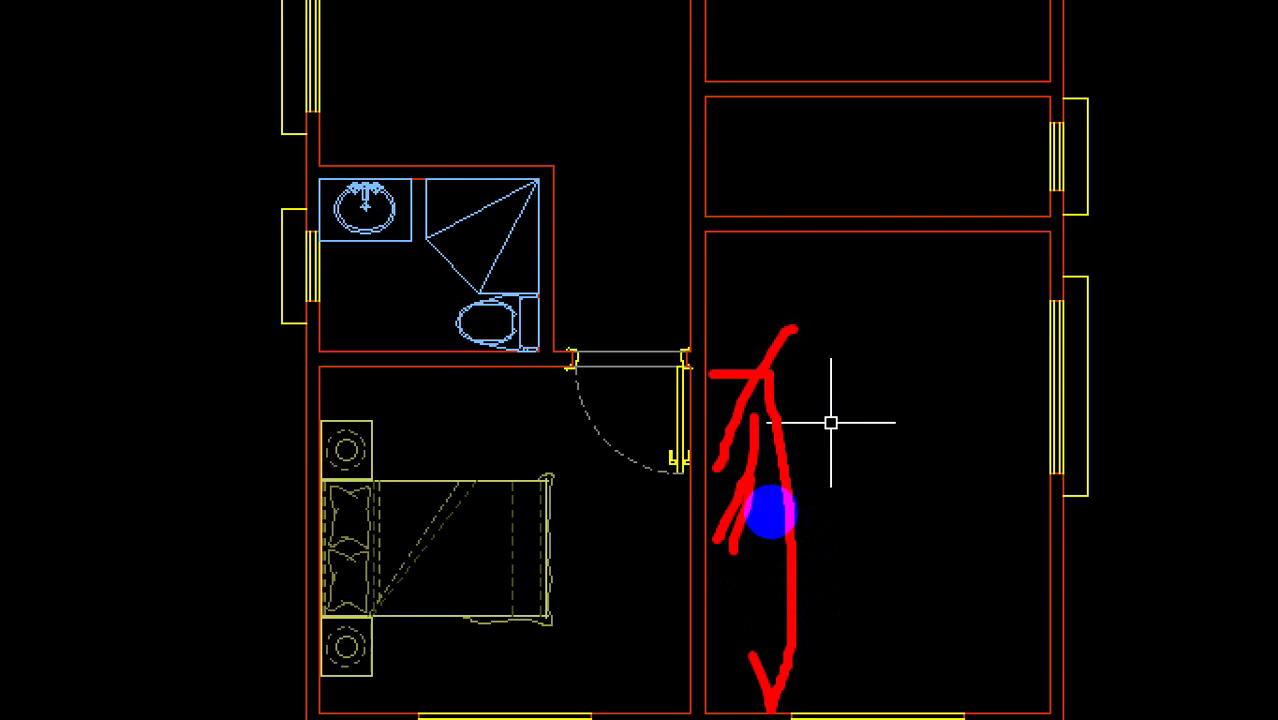
pyautogui.press('Escape')
# Examine the wall strip behind the inward-opening door of the middle plan's upper right-hand room as a wardrobe position
pyautogui.scroll(-3, 822, 448)
pyautogui.scroll(4, 822, 380)
pyautogui.scroll(1, 828, 389)
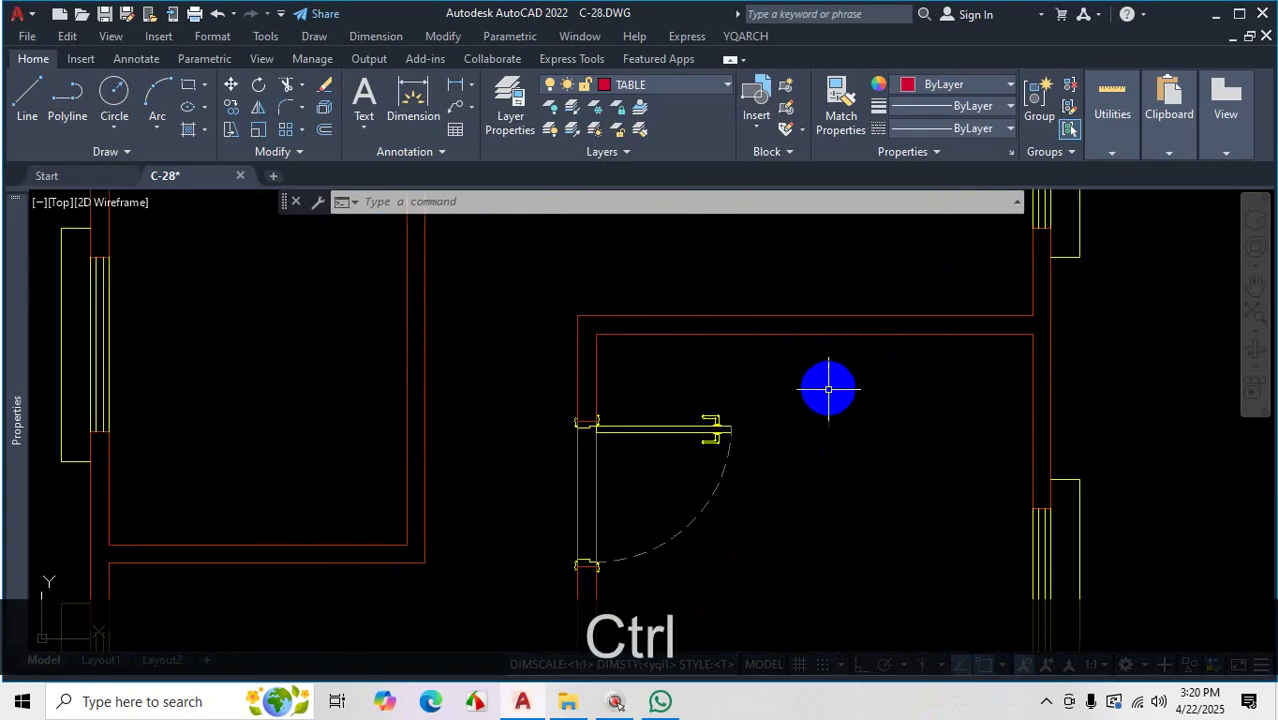
pyautogui.hotkey('ctrl', '1')
pyautogui.click(823, 398)
pyautogui.moveTo(607, 410); pyautogui.dragTo(1268, 412)
pyautogui.moveTo(758, 300); pyautogui.dragTo(572, 369)
pyautogui.moveTo(857, 309); pyautogui.dragTo(830, 372)
pyautogui.moveTo(1025, 311); pyautogui.dragTo(986, 404)
pyautogui.moveTo(1166, 320); pyautogui.dragTo(1170, 378)
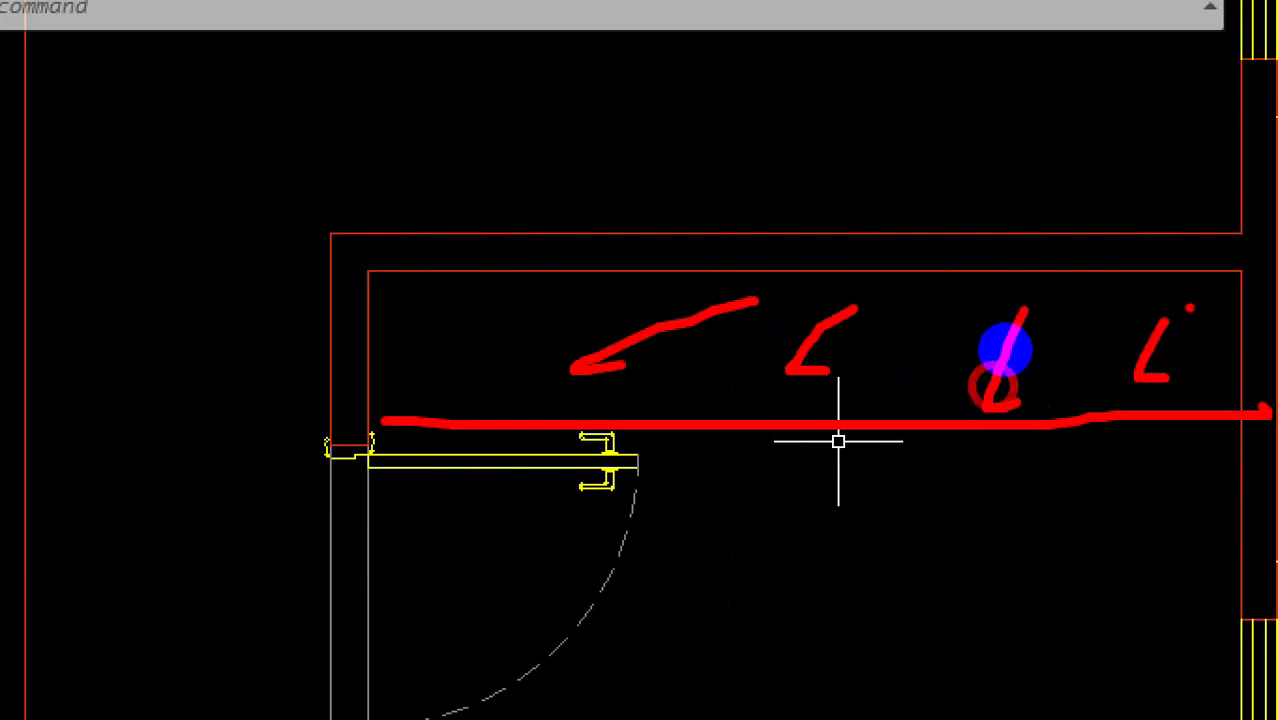
pyautogui.press('Escape')
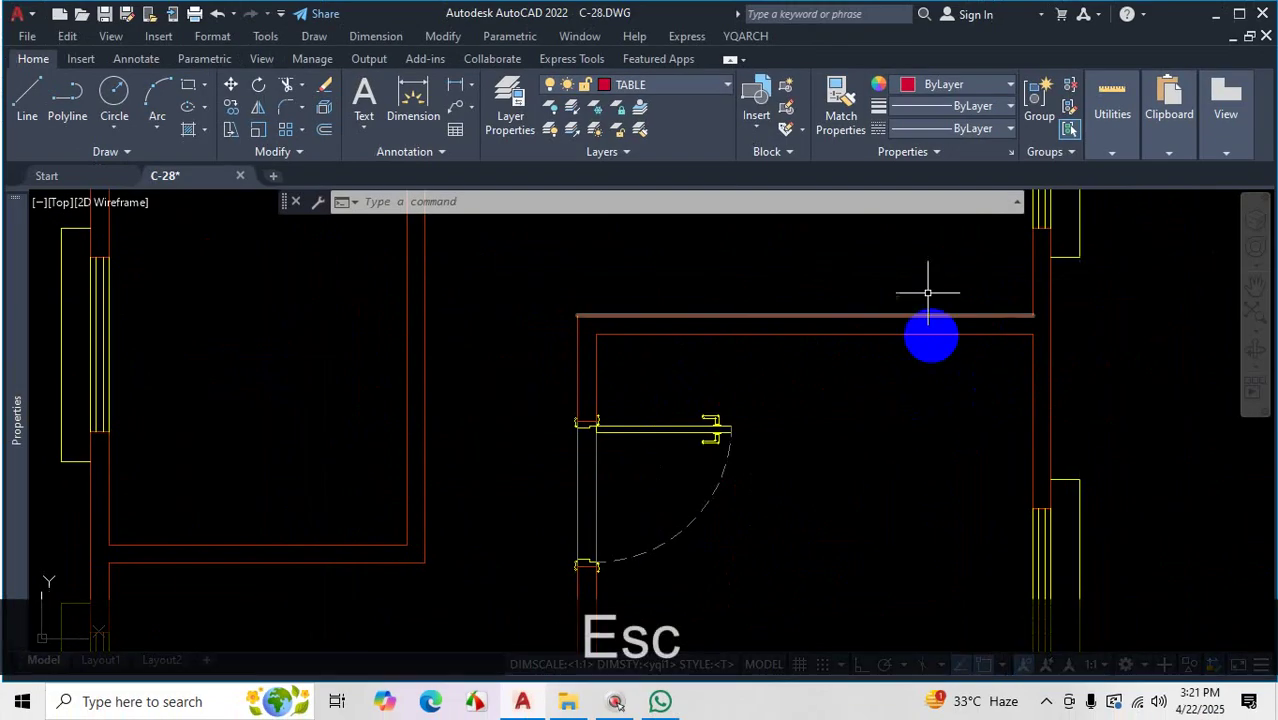
# Start the YQArch Chest Plan command and set the chest thickness to 20
pyautogui.click(757, 35)
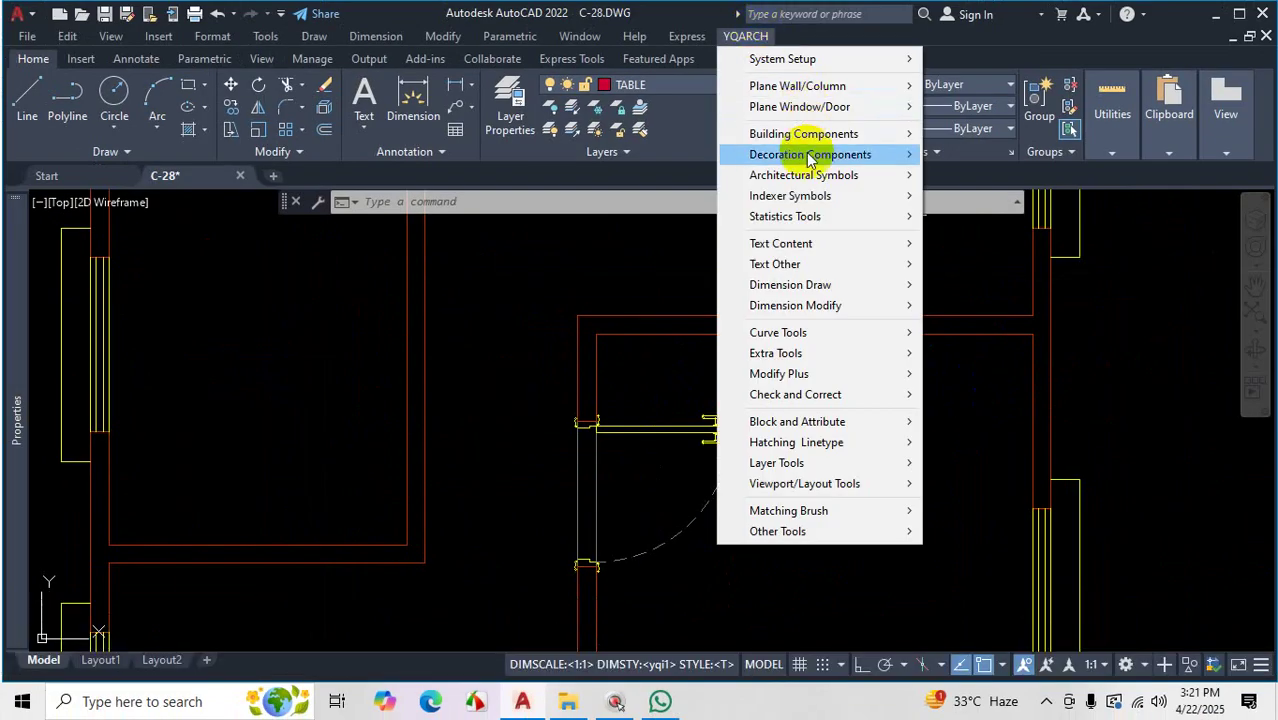
pyautogui.moveTo(820, 165)
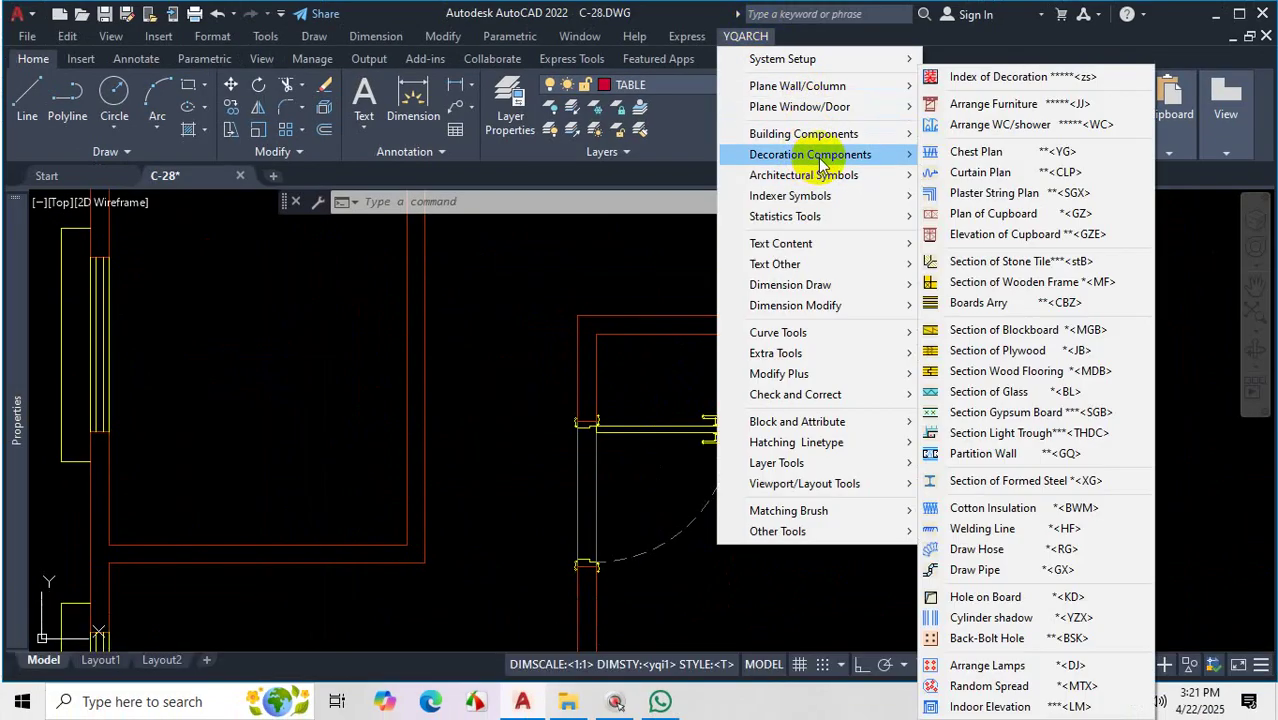
pyautogui.click(980, 152)
pyautogui.scroll(-2, 903, 232)
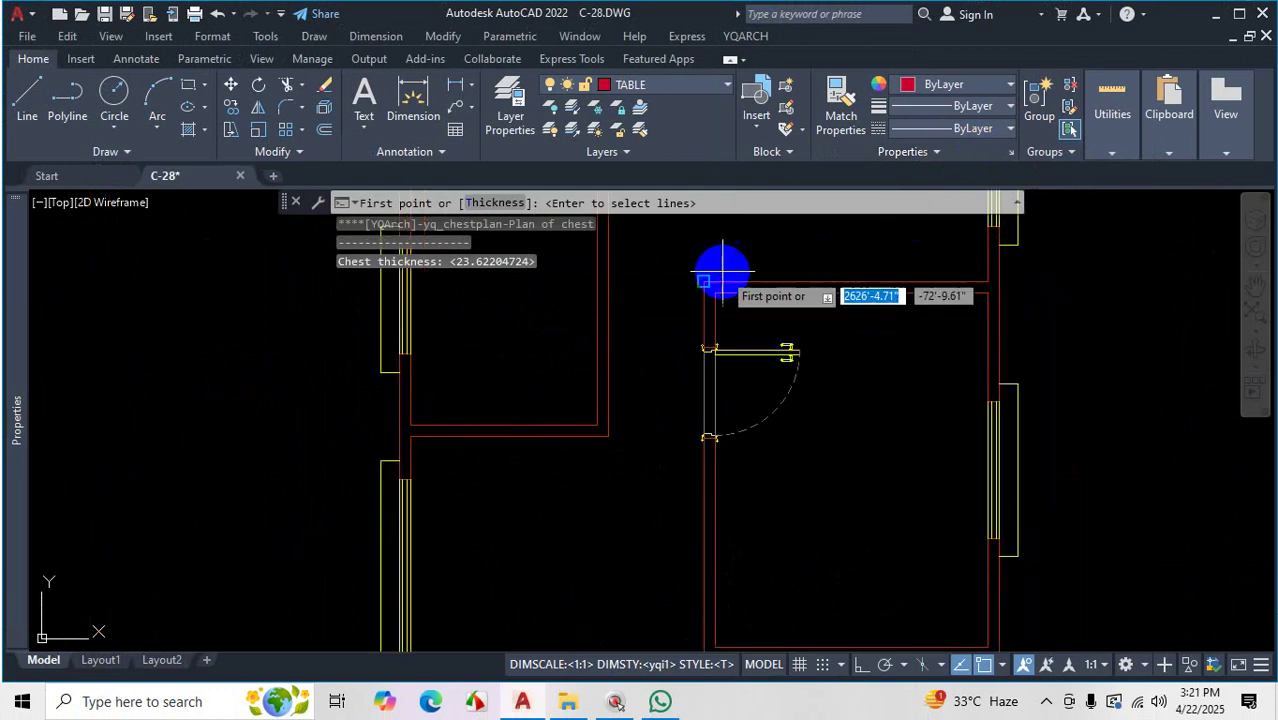
pyautogui.click(492, 203)
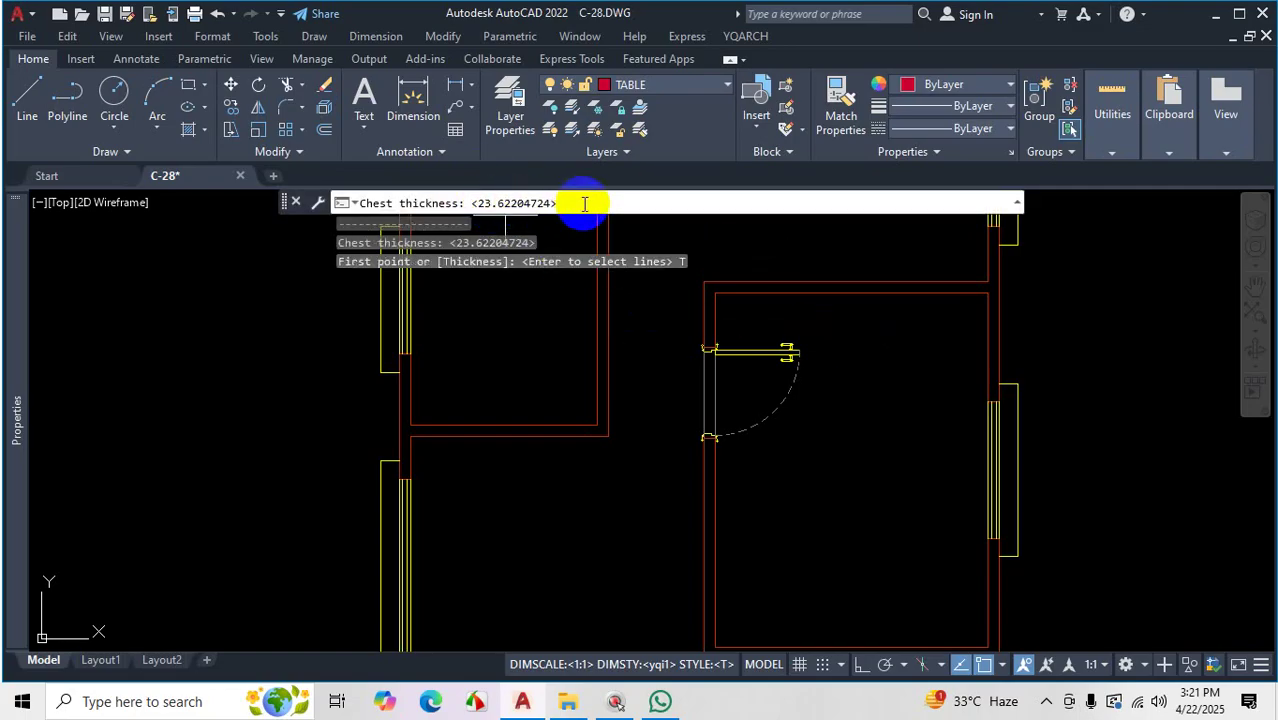
pyautogui.write('20')
pyautogui.press('Return')
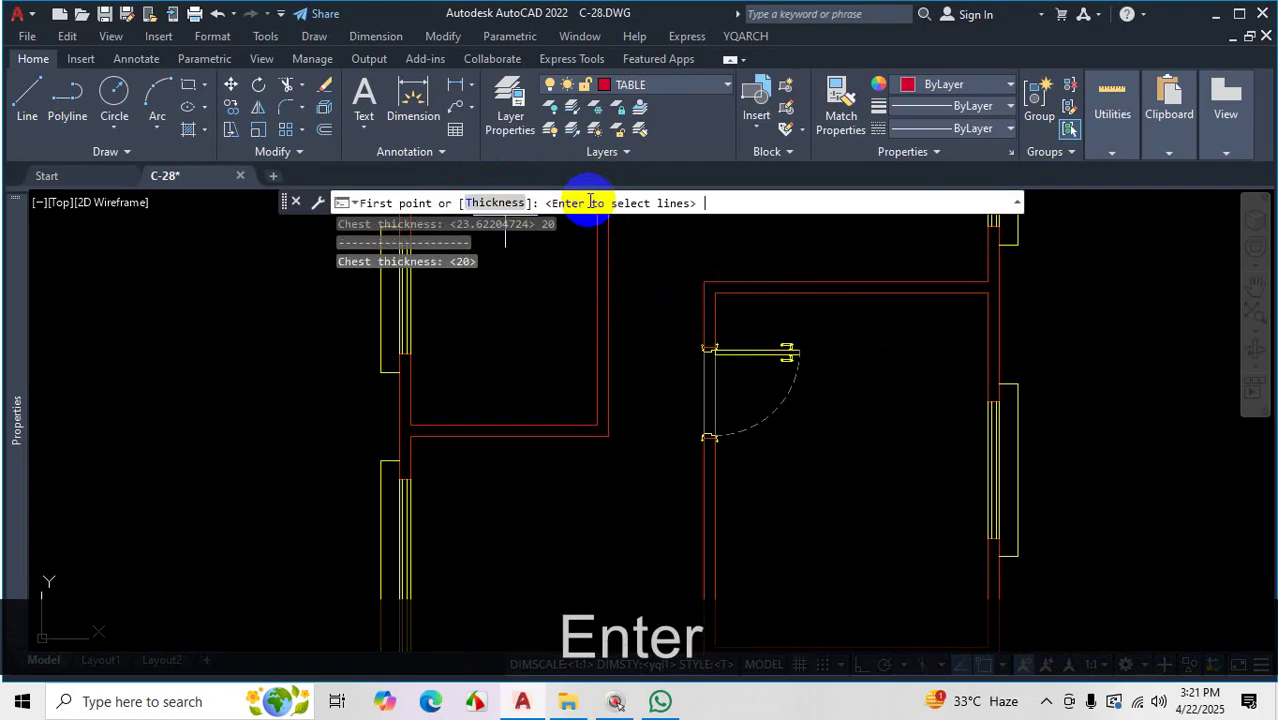
# With Ortho on, draw the wardrobe inside the furnished bedroom along its right wall, from the lower corner to just below the open door
pyautogui.scroll(-3, 598, 290)
pyautogui.scroll(8, 585, 243)
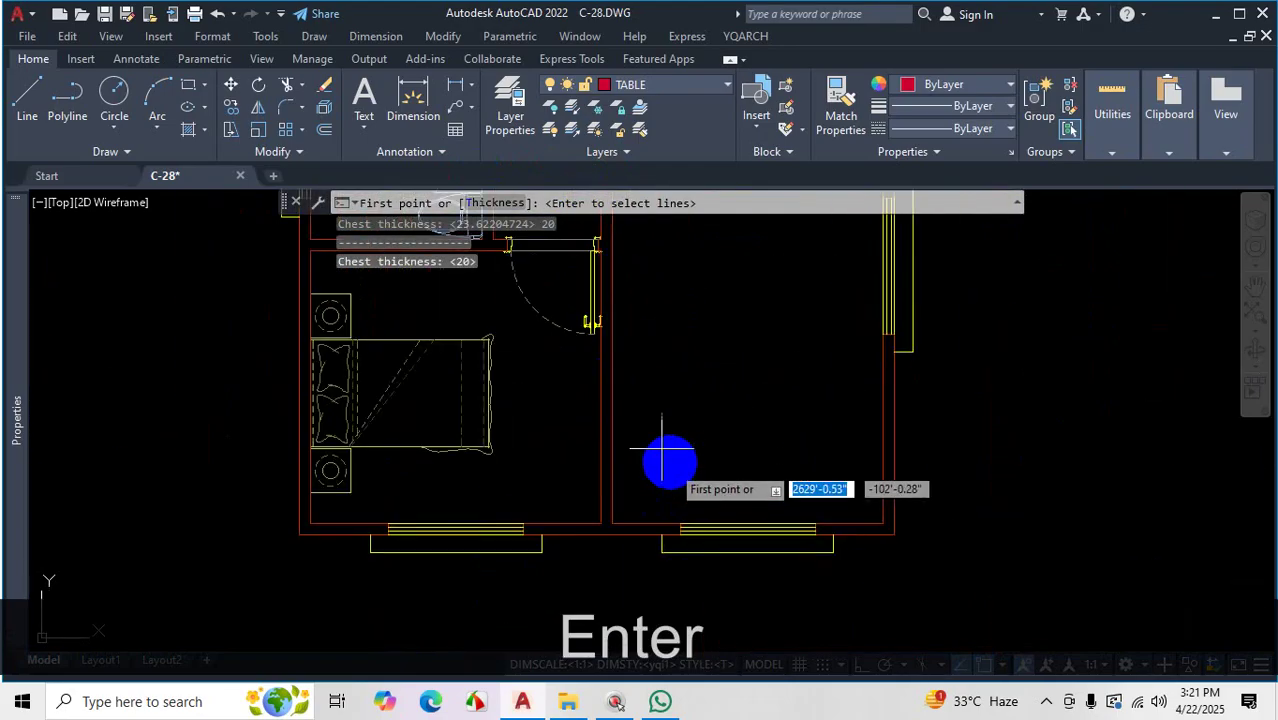
pyautogui.scroll(5, 586, 354)
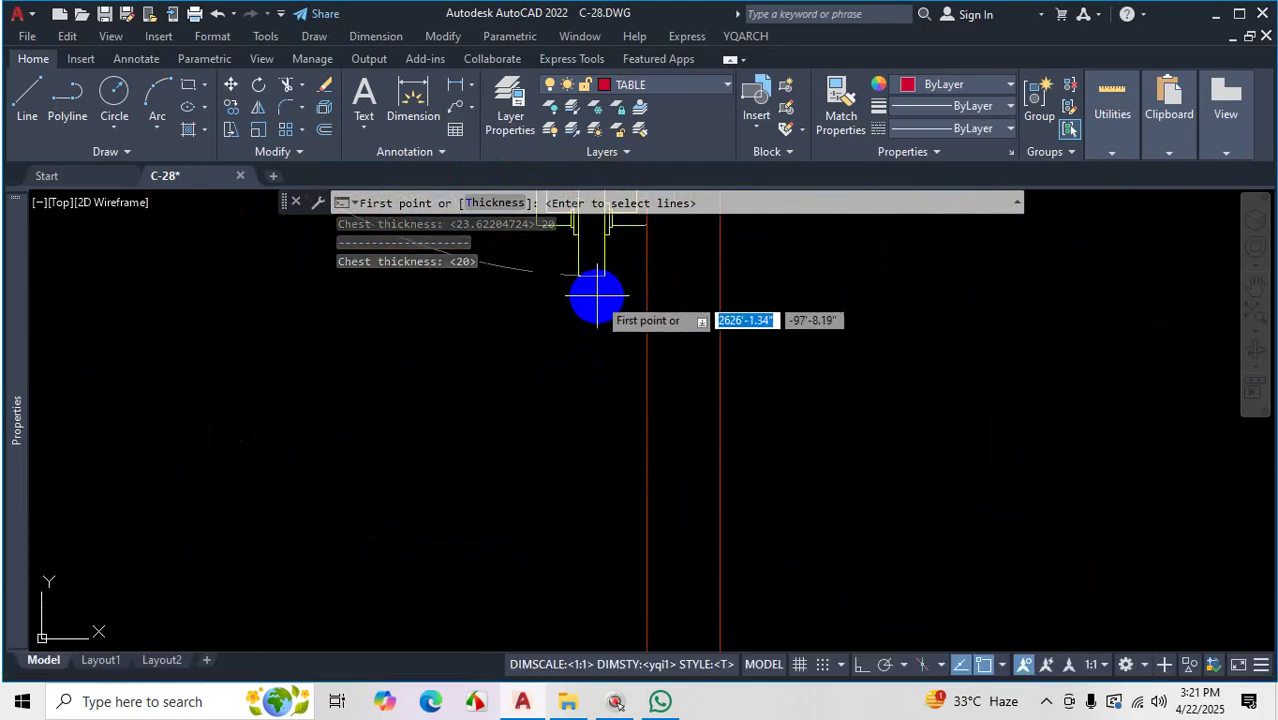
pyautogui.scroll(-5, 627, 318)
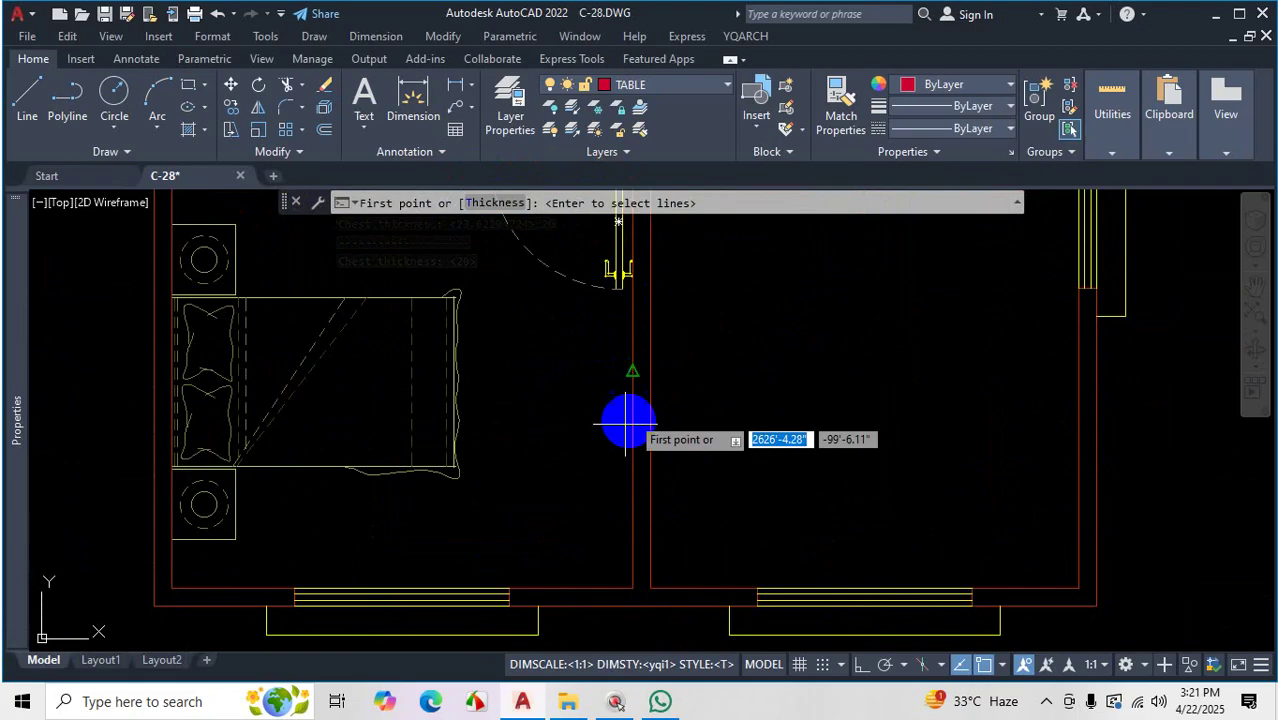
pyautogui.scroll(6, 610, 450)
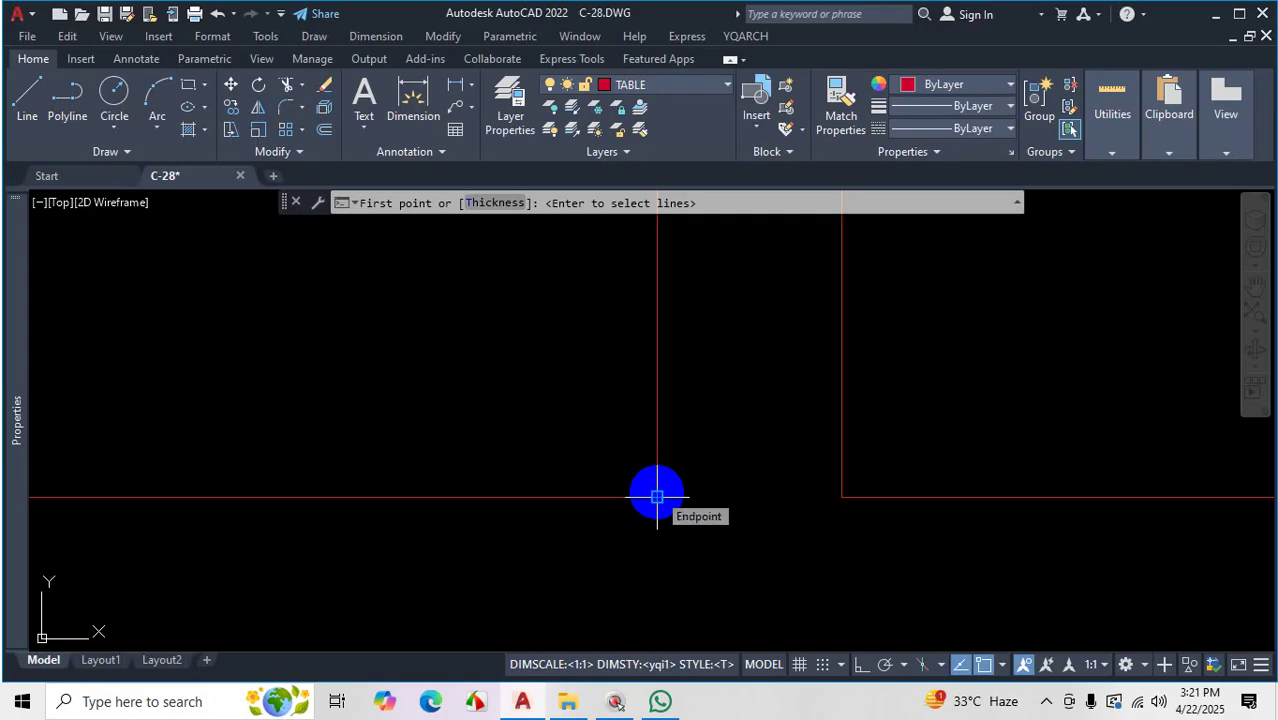
pyautogui.scroll(3, 640, 495)
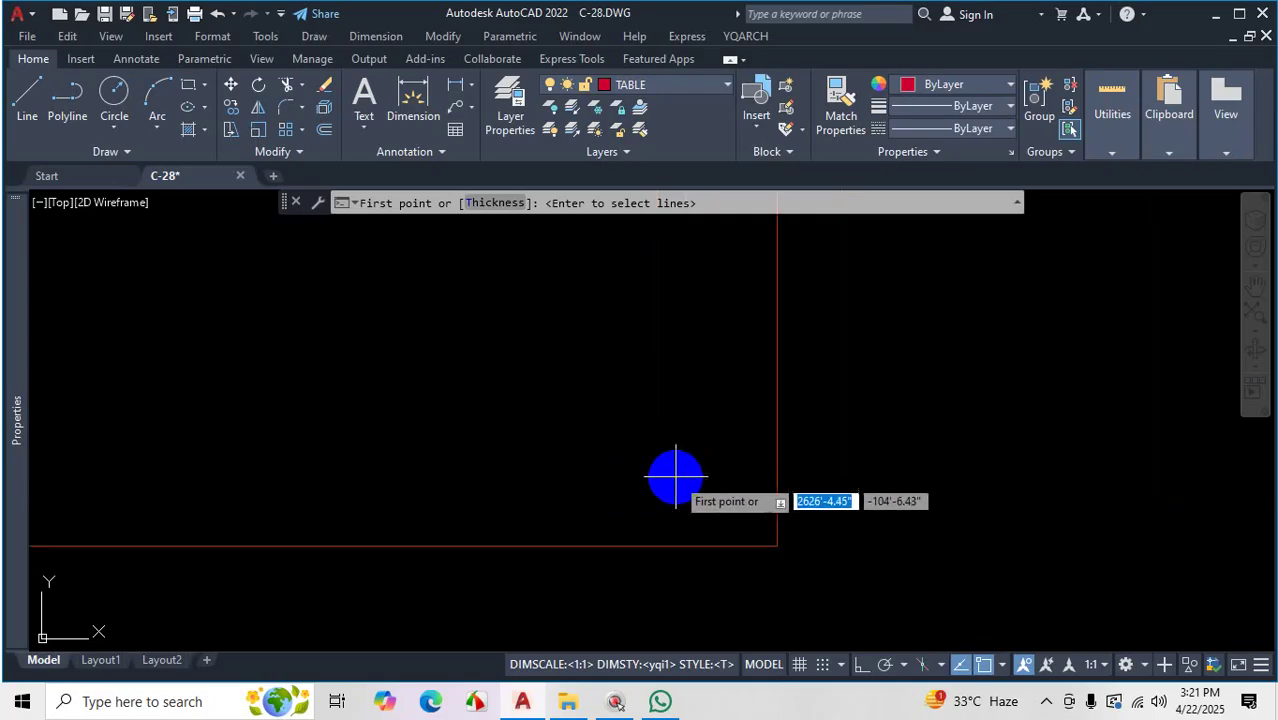
pyautogui.click(756, 527)
pyautogui.scroll(-1, 735, 470)
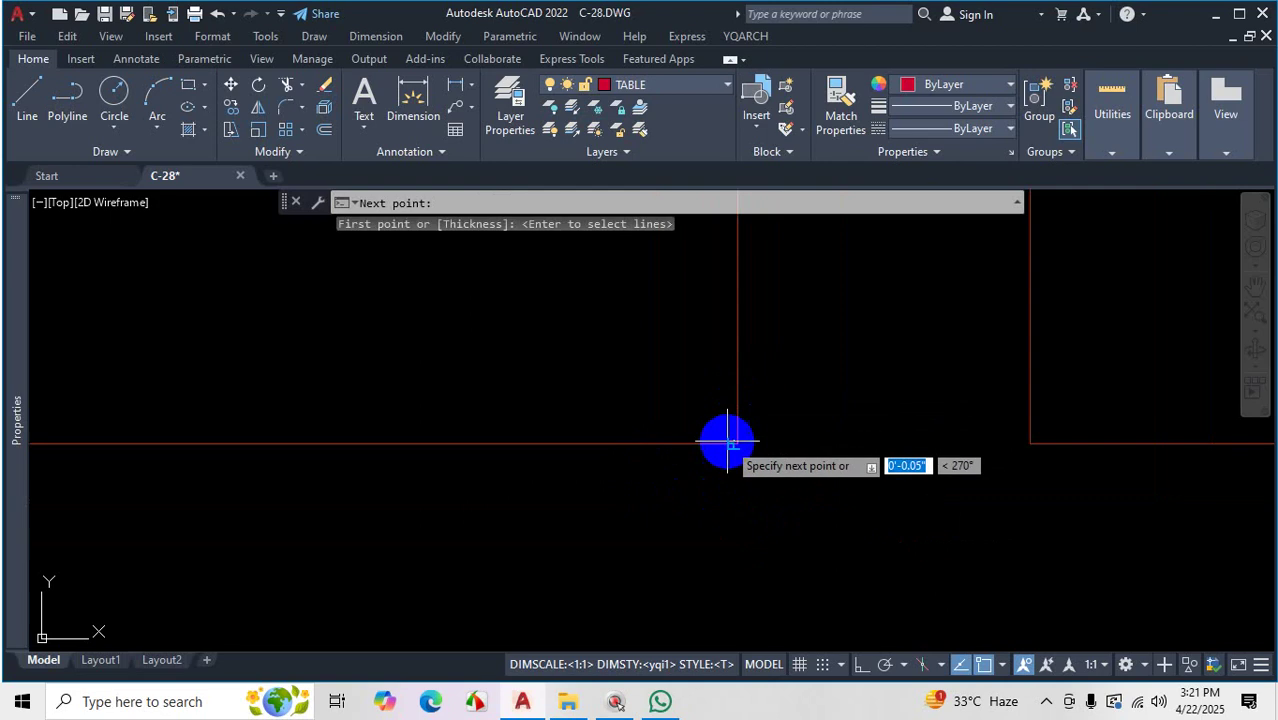
pyautogui.click(861, 664)
pyautogui.scroll(-10, 682, 520)
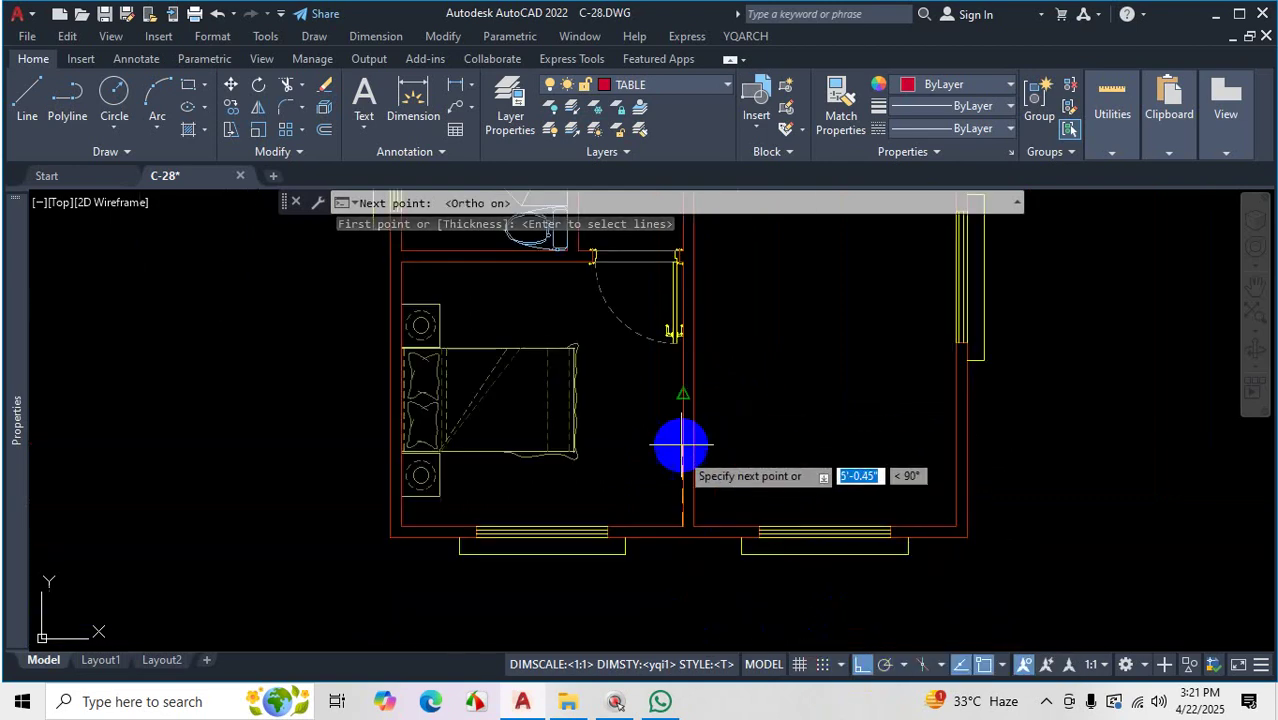
pyautogui.scroll(6, 676, 360)
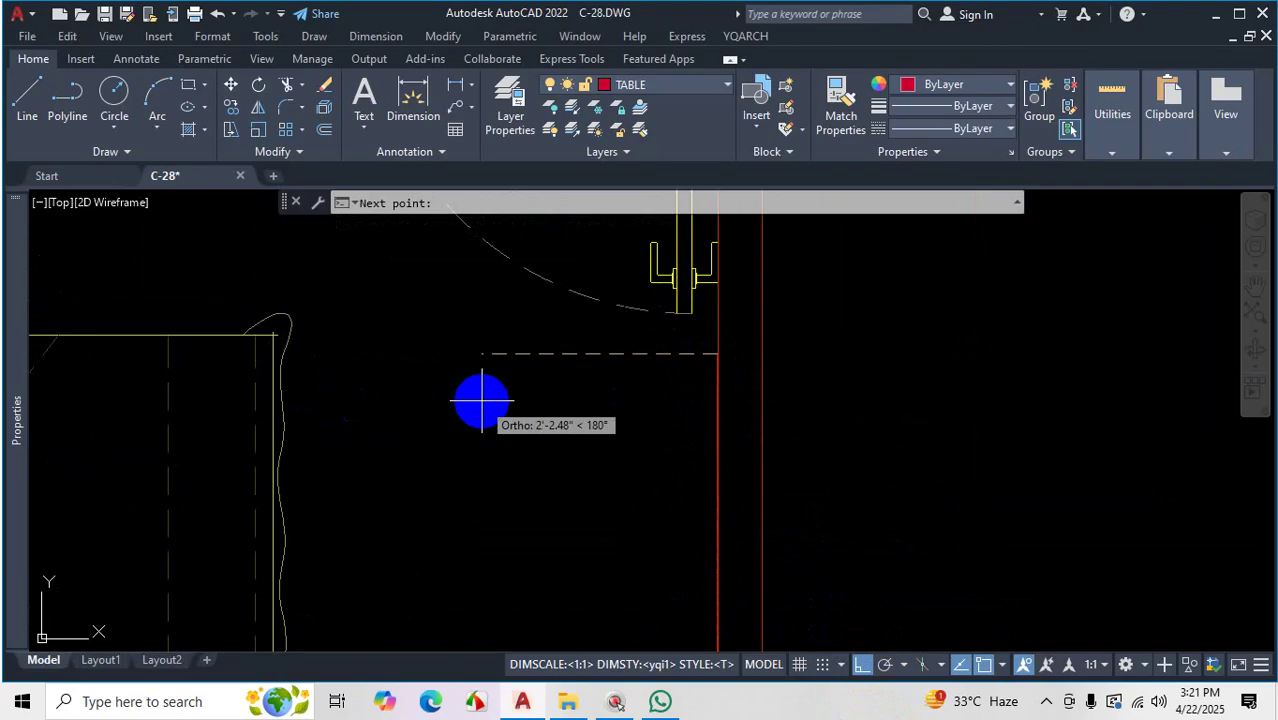
pyautogui.press('Return')
pyautogui.scroll(-5, 479, 399)
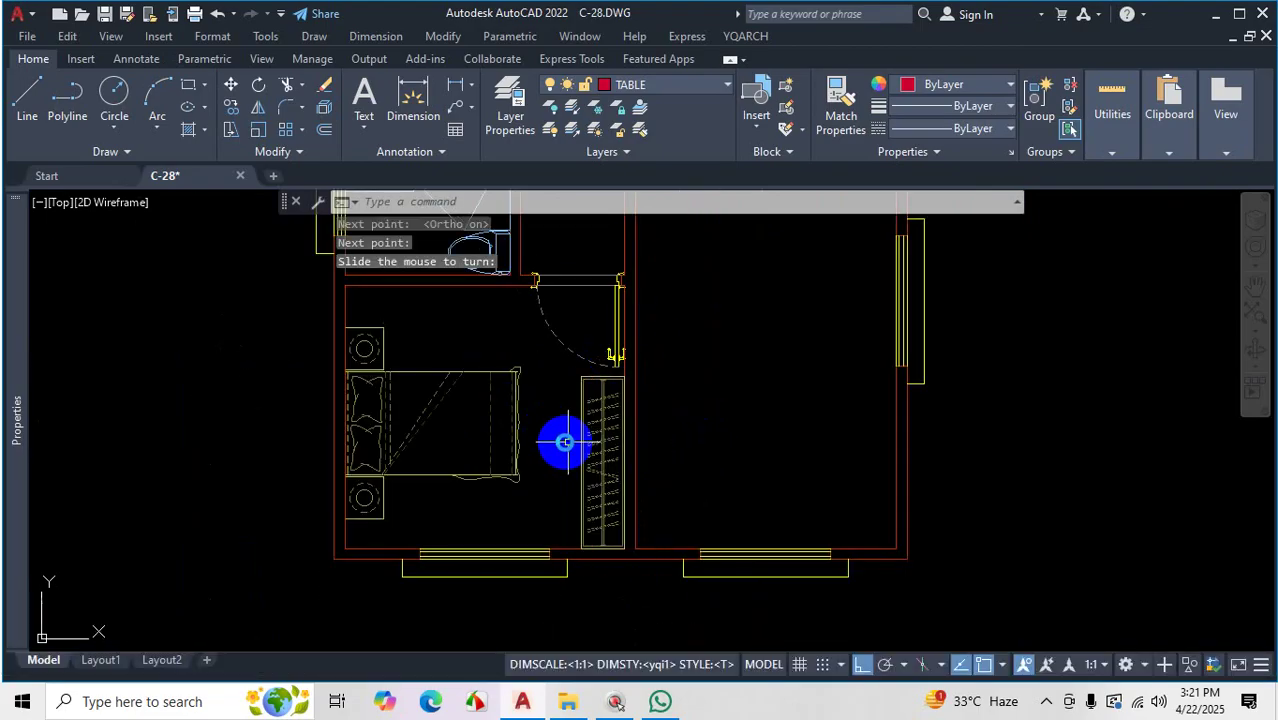
pyautogui.scroll(4, 565, 442)
pyautogui.click(554, 421)
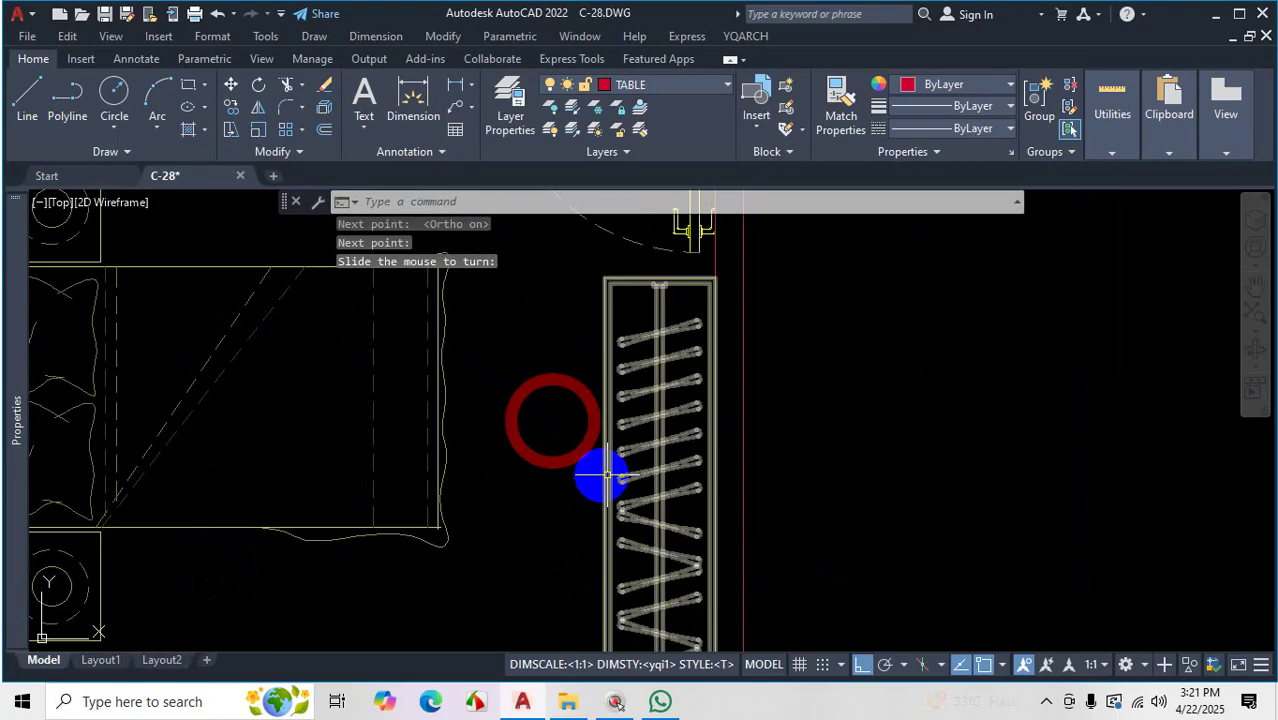
# Draw a 20-thick Chest Plan wardrobe about 9'-9" long in the middle plan's lower right-hand room, up the dividing wall from its lower corner
pyautogui.scroll(-6, 576, 533)
pyautogui.scroll(4, 650, 445)
pyautogui.scroll(-5, 650, 445)
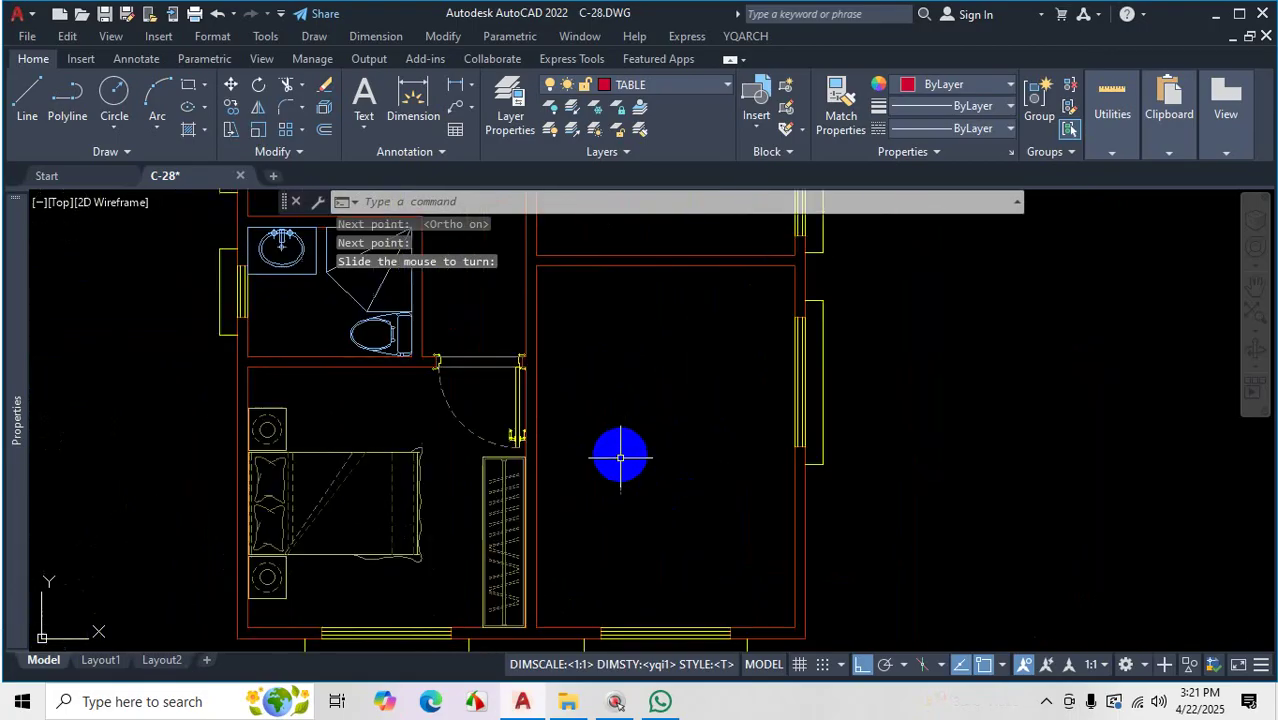
pyautogui.scroll(2, 668, 452)
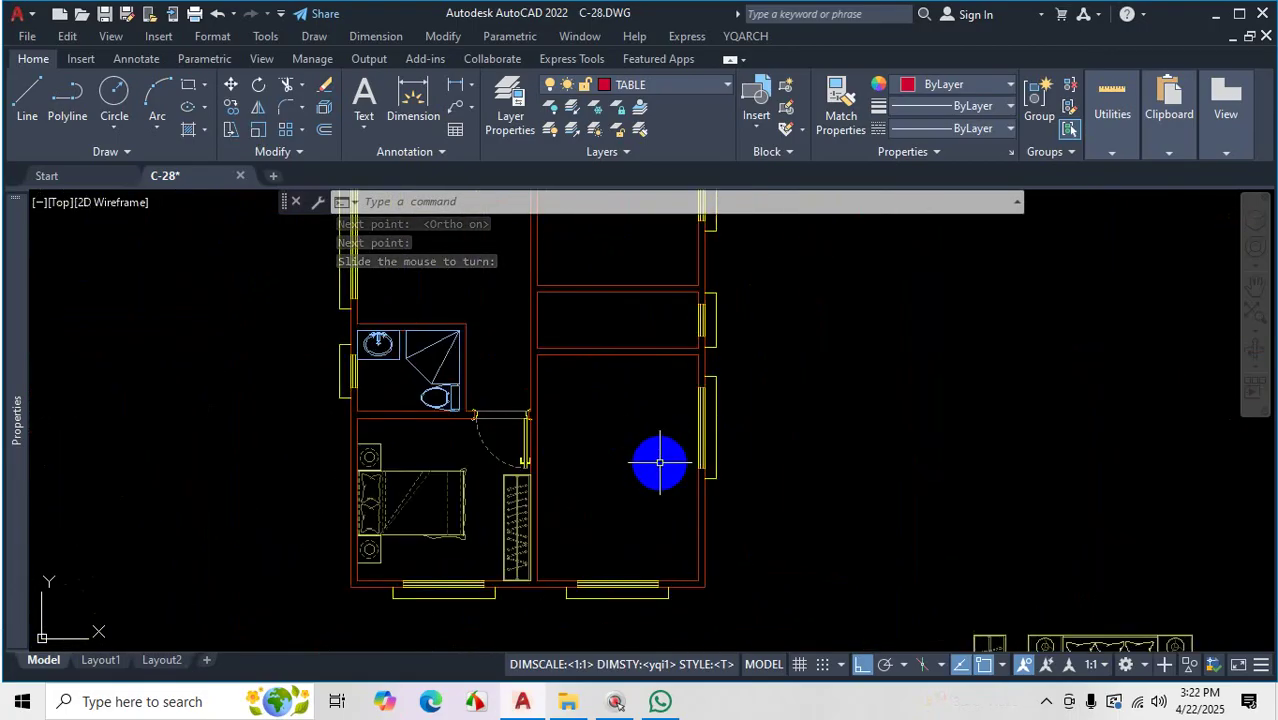
pyautogui.press('space')
pyautogui.scroll(-3, 654, 463)
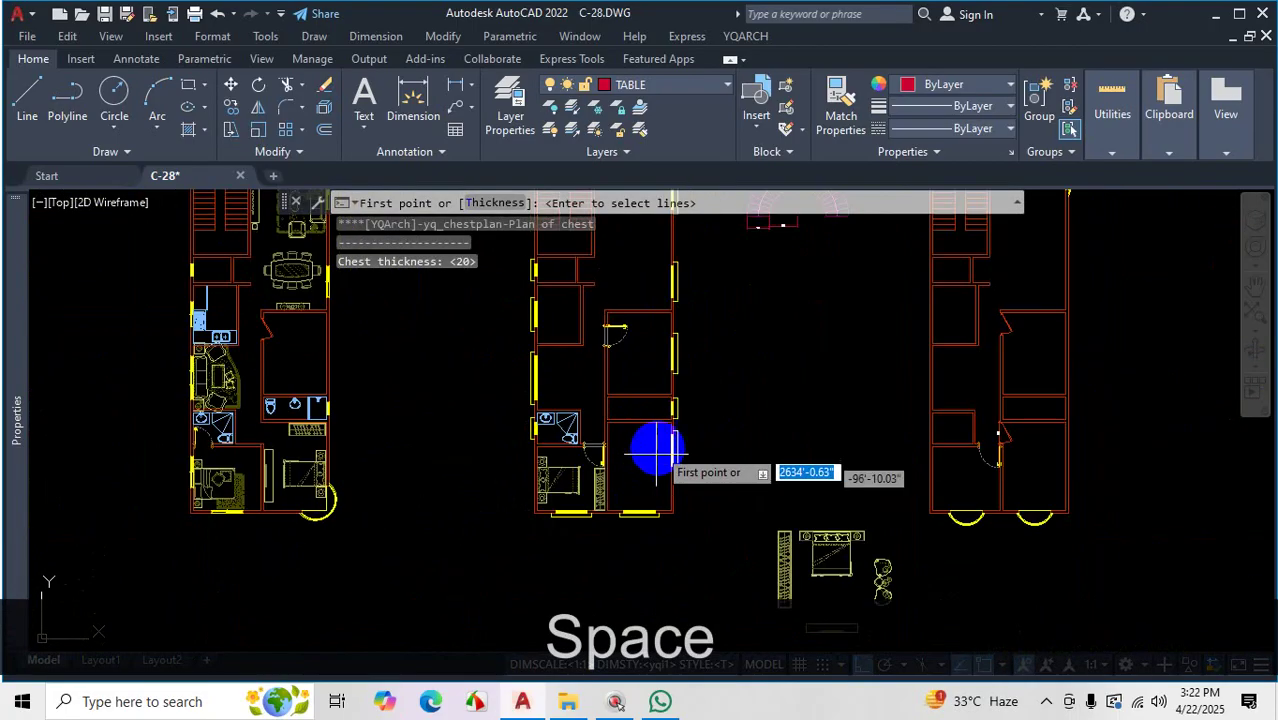
pyautogui.scroll(5, 619, 463)
pyautogui.scroll(2, 555, 385)
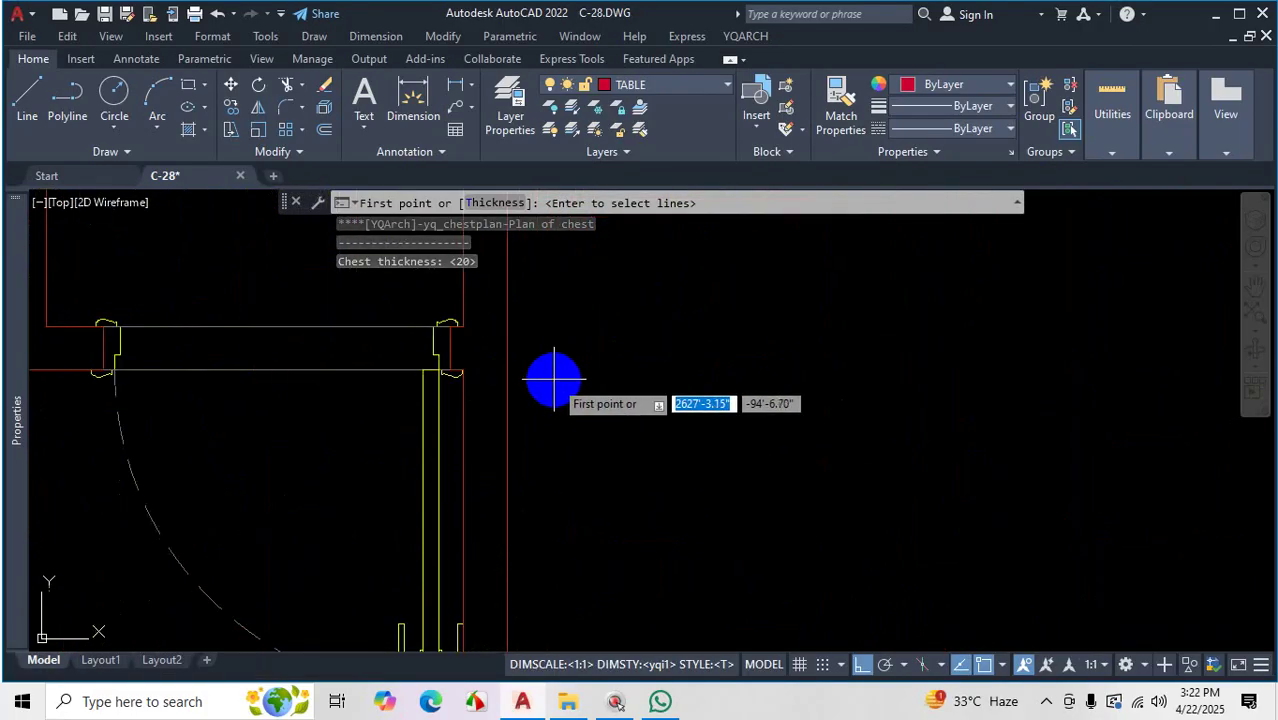
pyautogui.scroll(-4, 585, 374)
pyautogui.scroll(5, 580, 480)
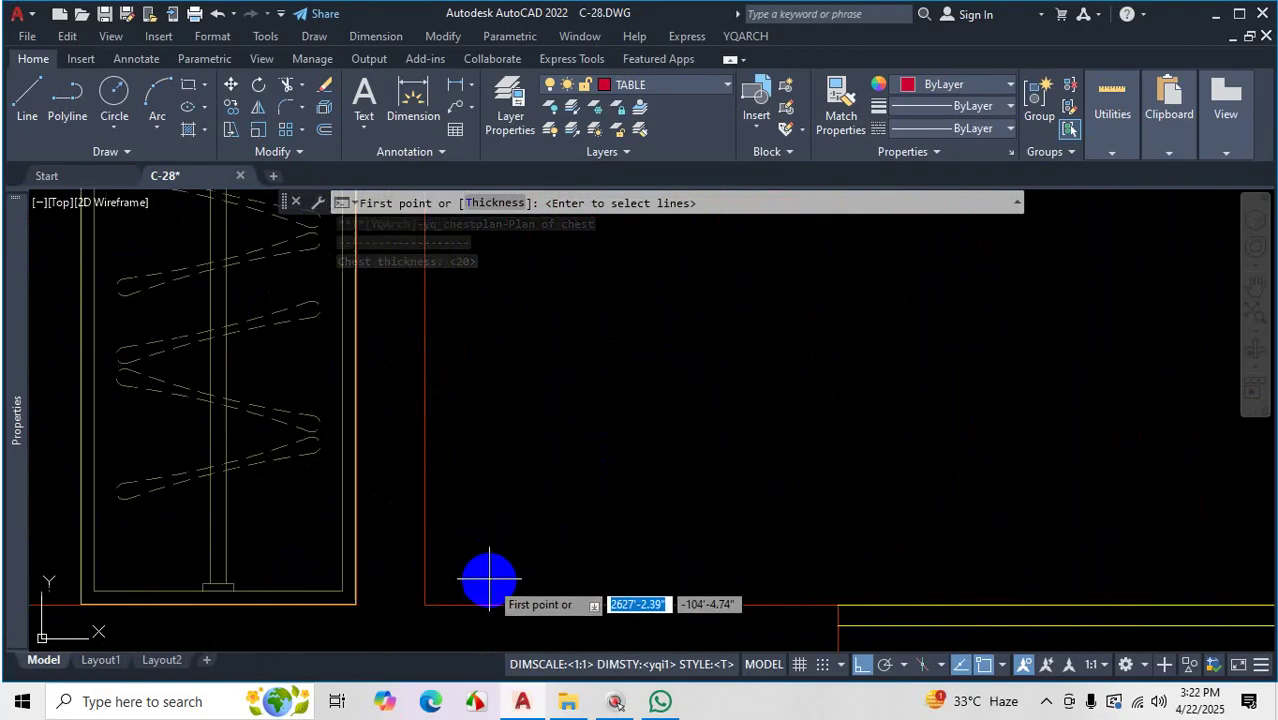
pyautogui.click(440, 589)
pyautogui.scroll(-3, 493, 497)
pyautogui.scroll(-2, 505, 419)
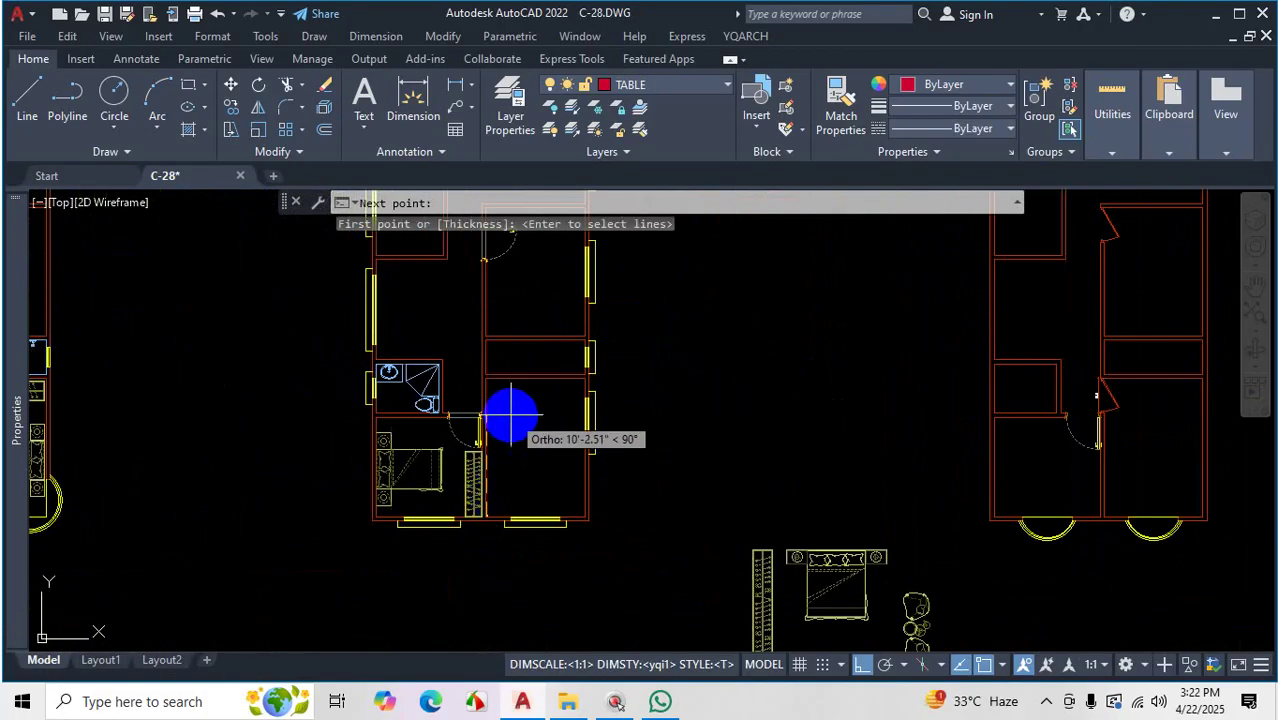
pyautogui.scroll(6, 491, 422)
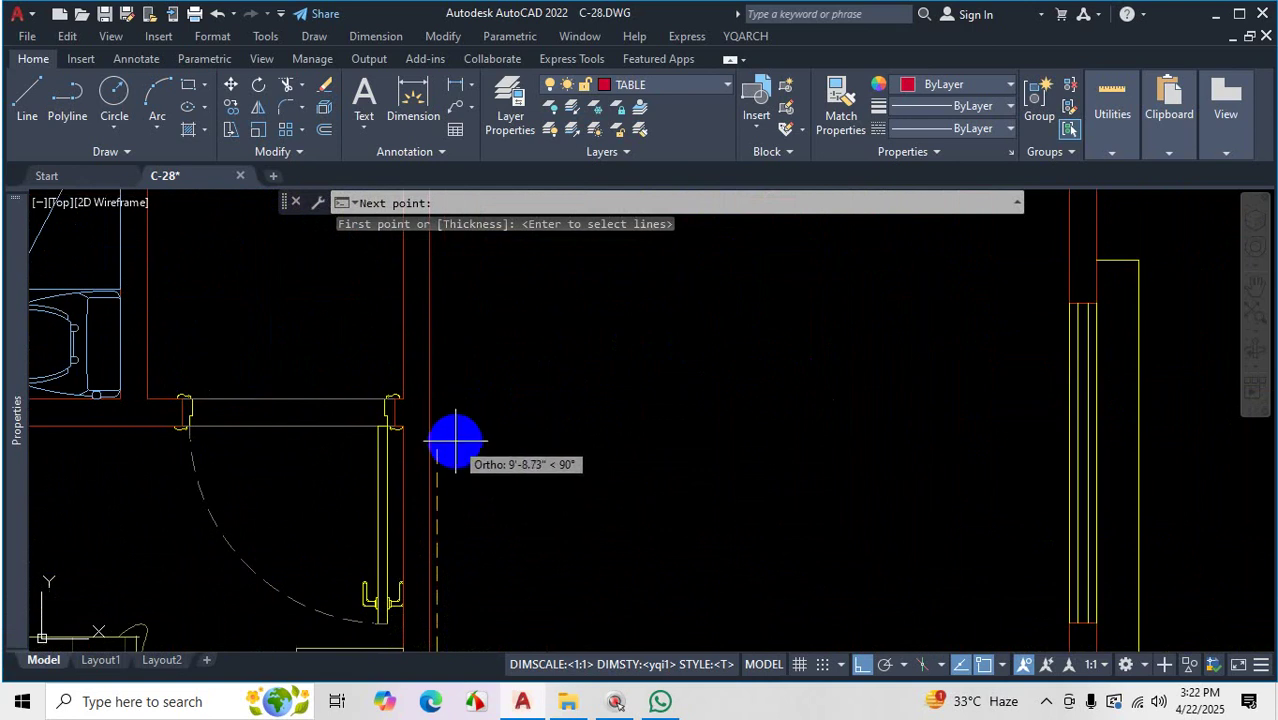
pyautogui.click(457, 440)
pyautogui.scroll(-3, 628, 395)
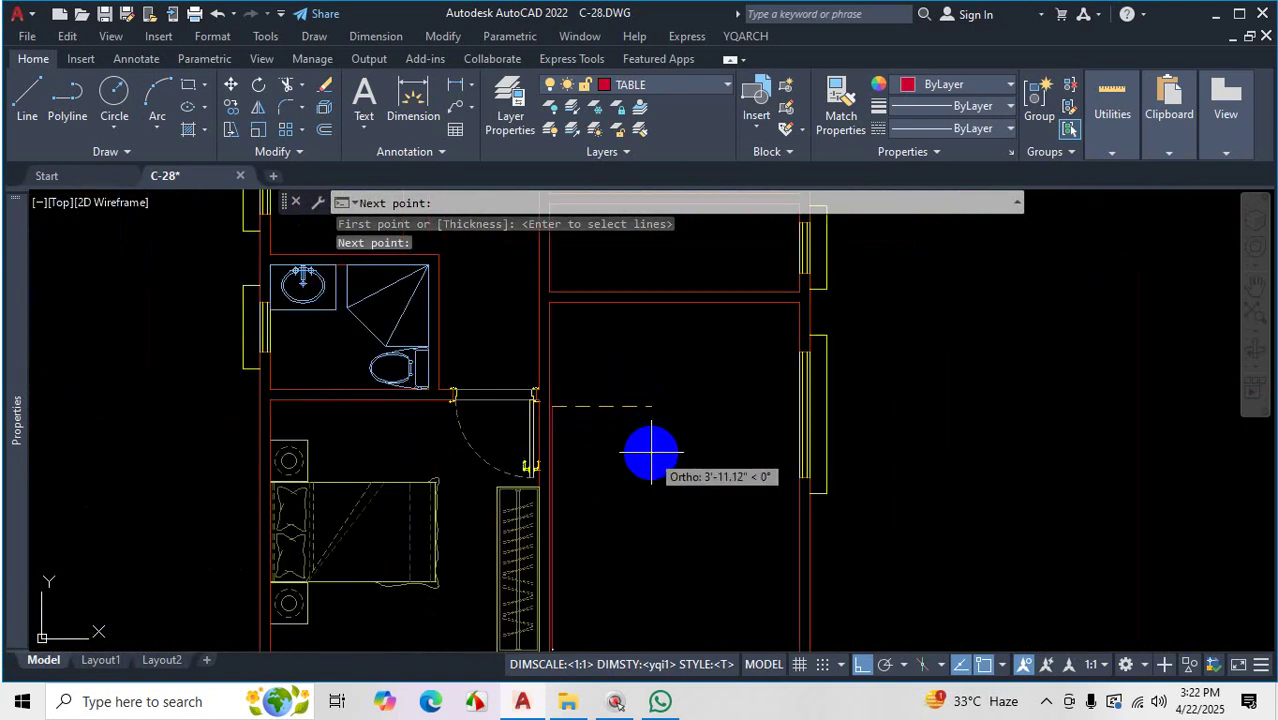
pyautogui.press('Return')
pyautogui.scroll(-3, 652, 450)
pyautogui.scroll(2, 668, 434)
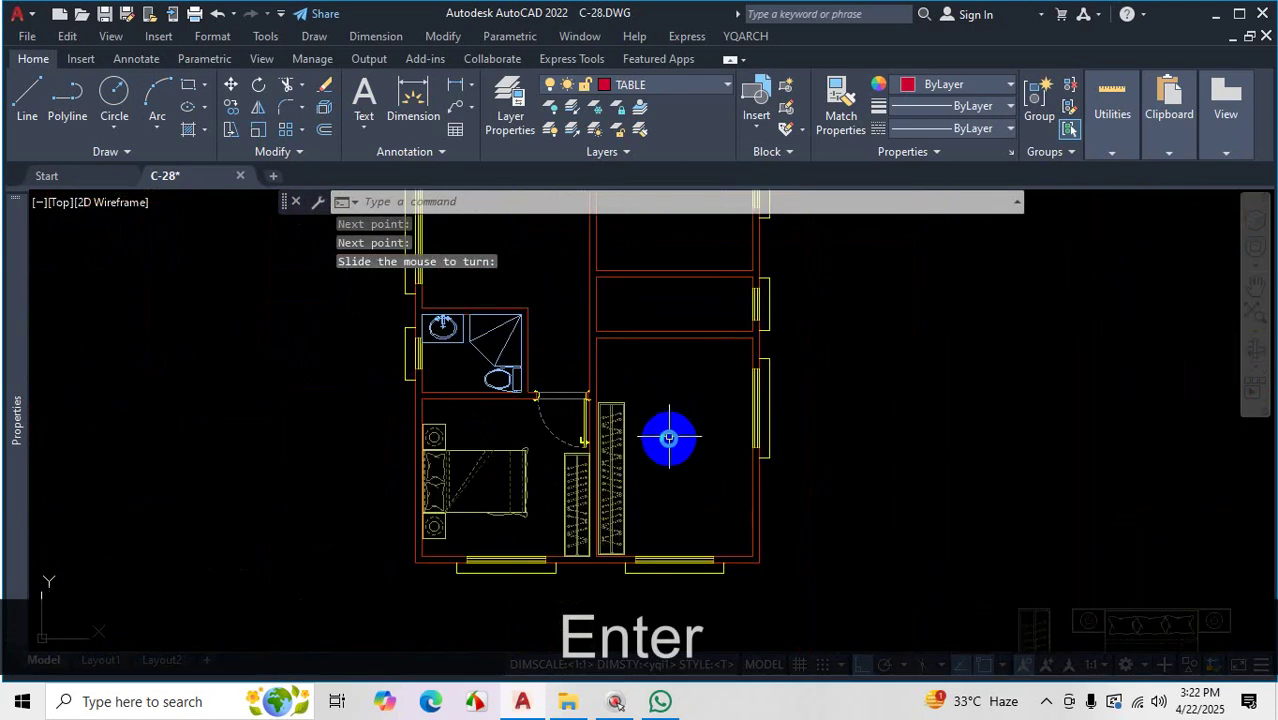
pyautogui.scroll(-5, 652, 480)
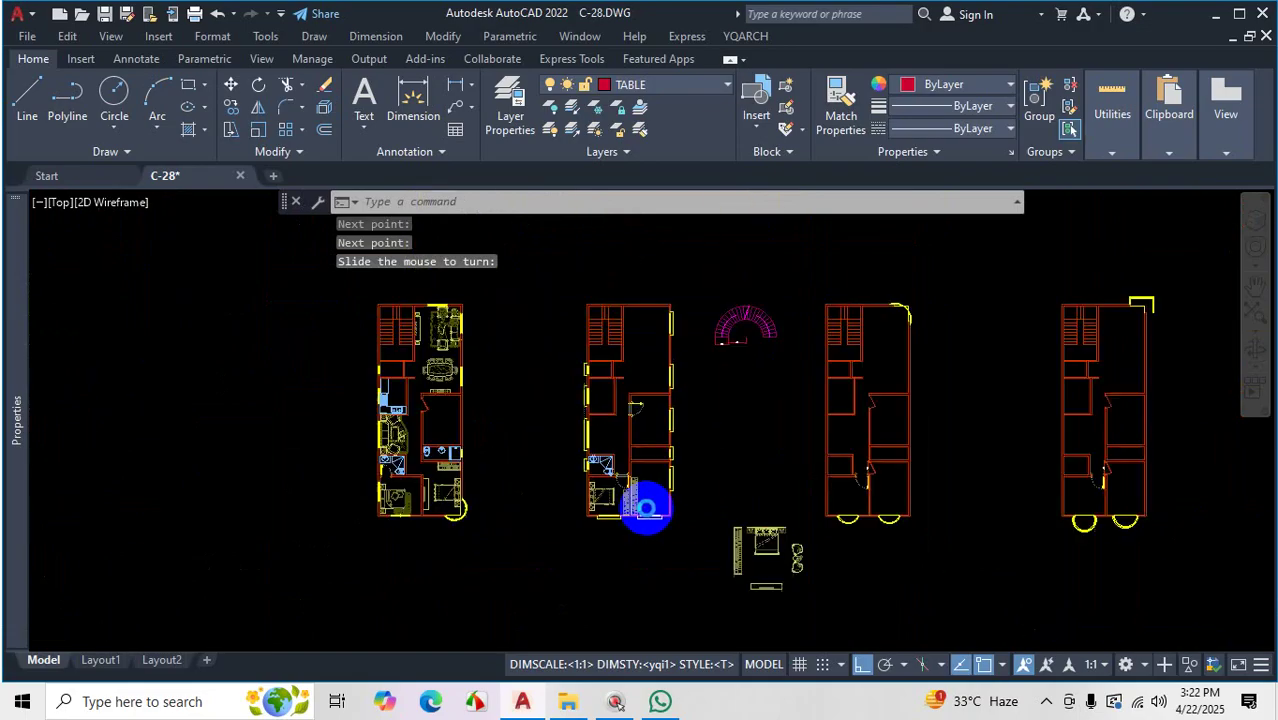
pyautogui.scroll(4, 656, 399)
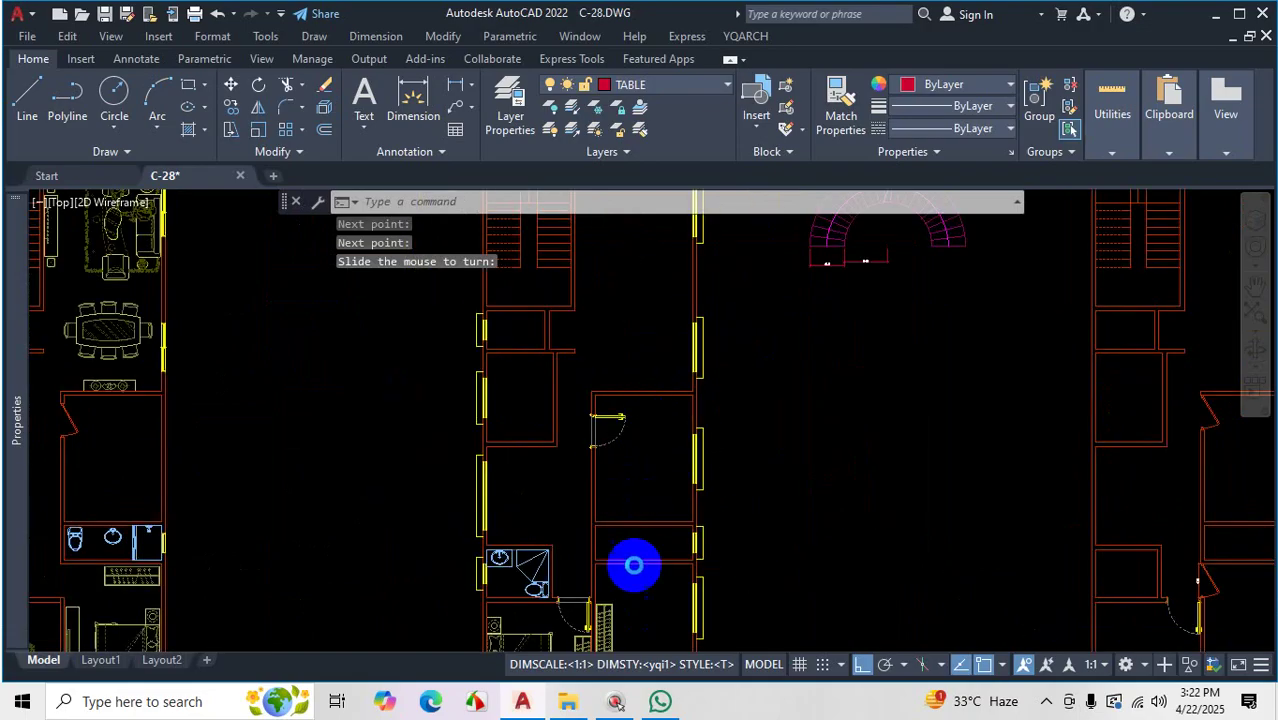
pyautogui.scroll(-4, 634, 566)
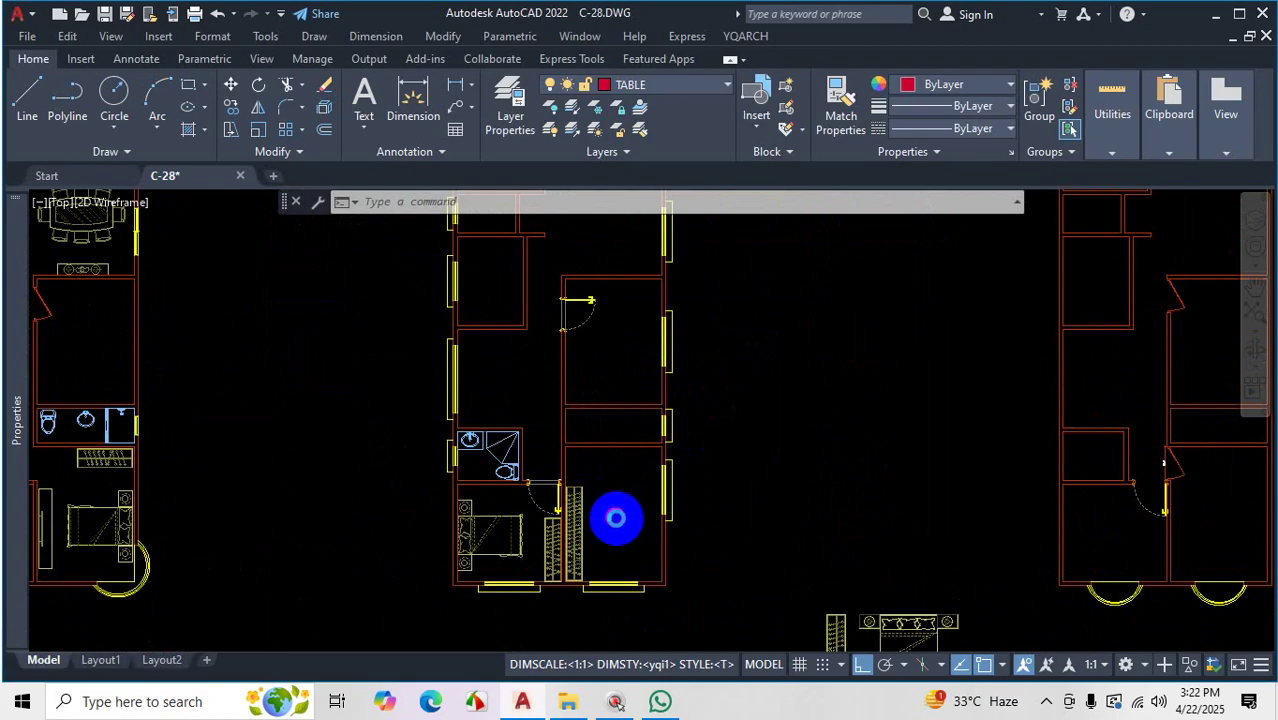
pyautogui.scroll(3, 620, 499)
pyautogui.press('Escape')
pyautogui.scroll(-4, 626, 530)
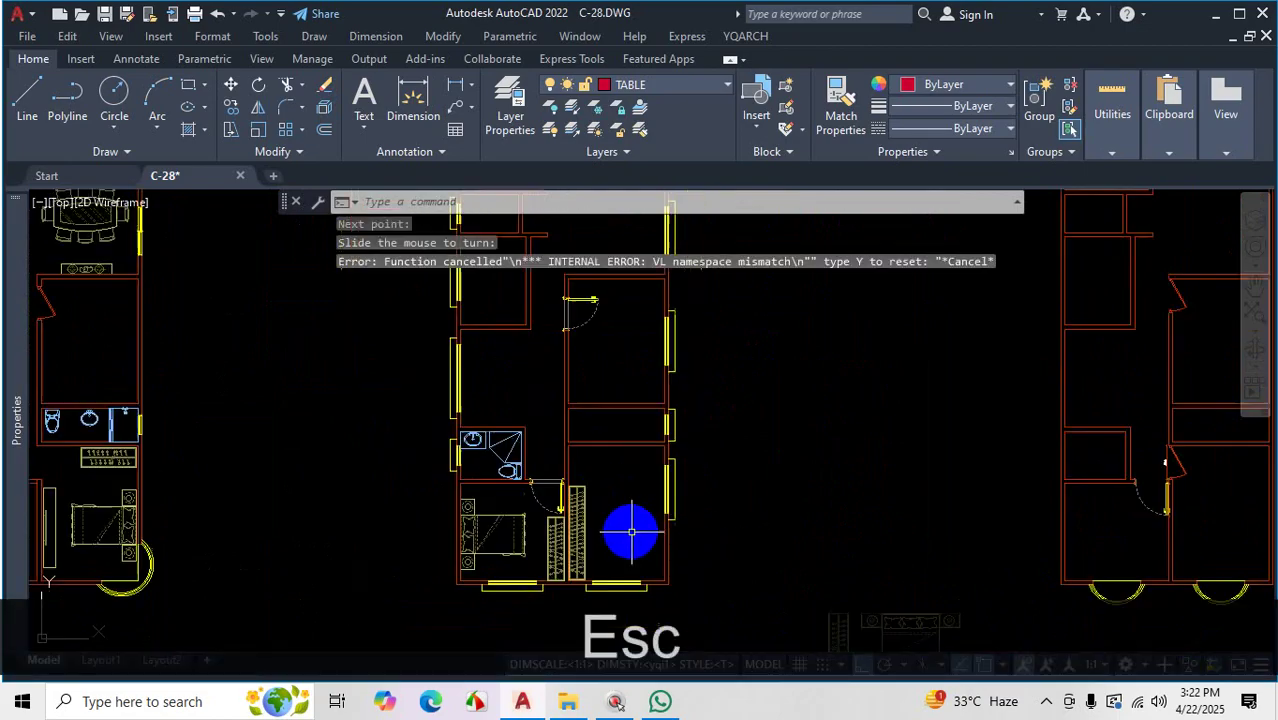
# Draw a 20-thick Chest Plan wardrobe about 9'-10" long along the upper wall of the middle plan's upper right-hand room, behind the door
pyautogui.scroll(5, 648, 377)
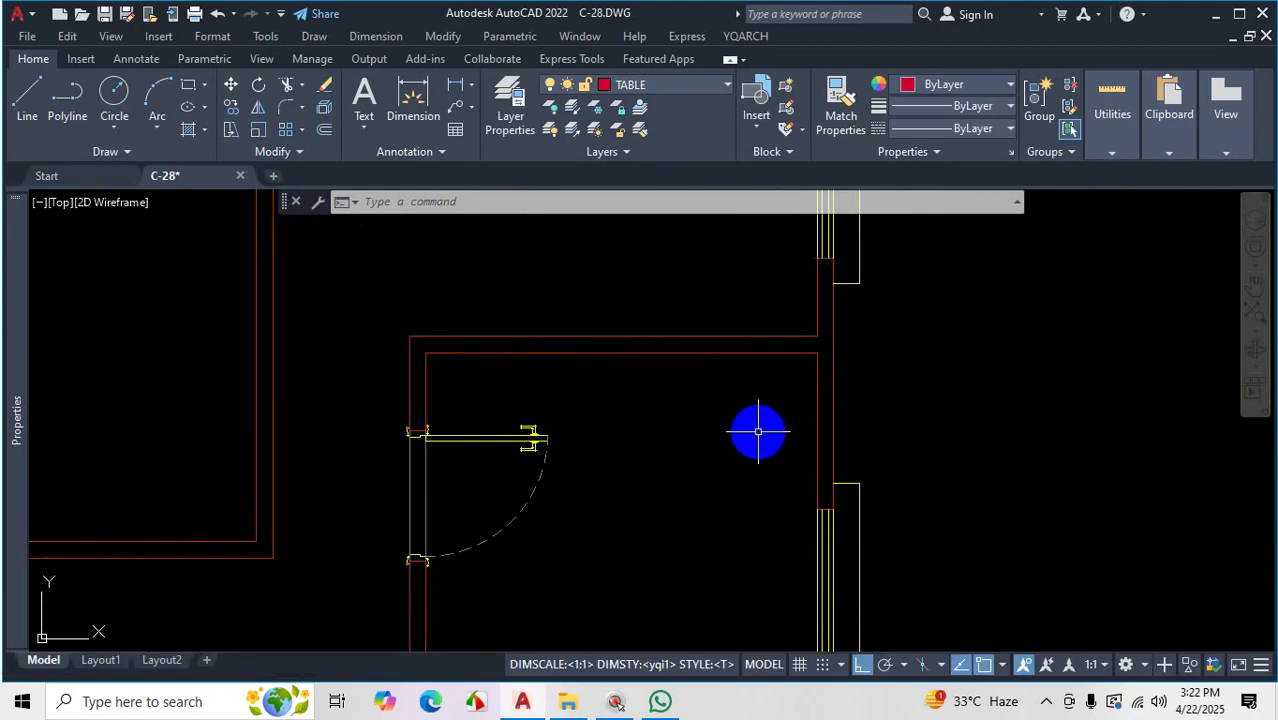
pyautogui.click(760, 38)
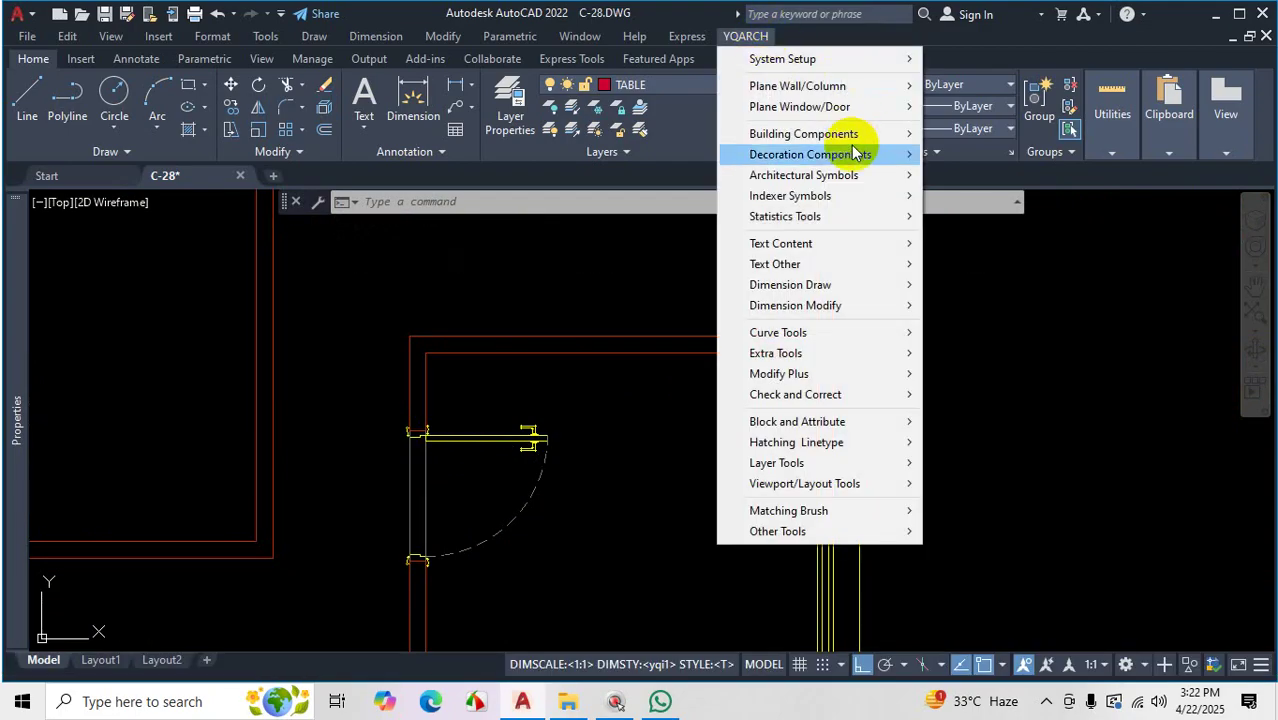
pyautogui.moveTo(856, 157)
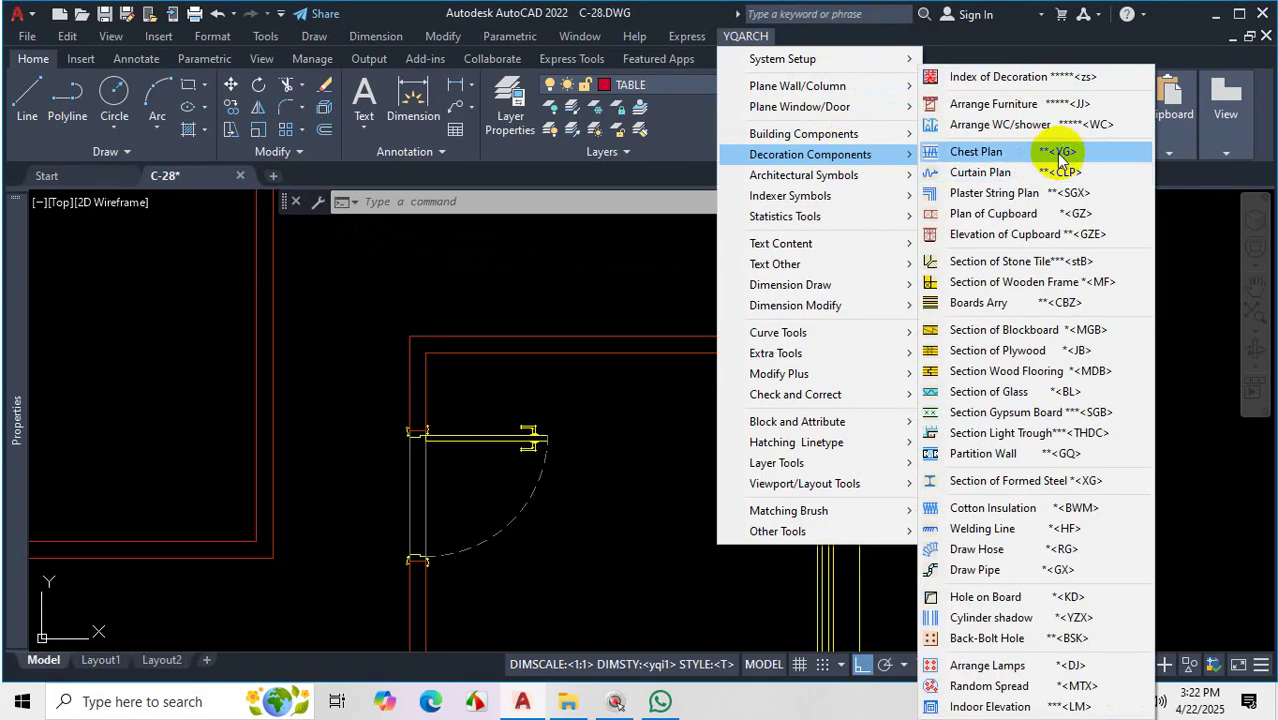
pyautogui.click(997, 160)
pyautogui.scroll(8, 424, 348)
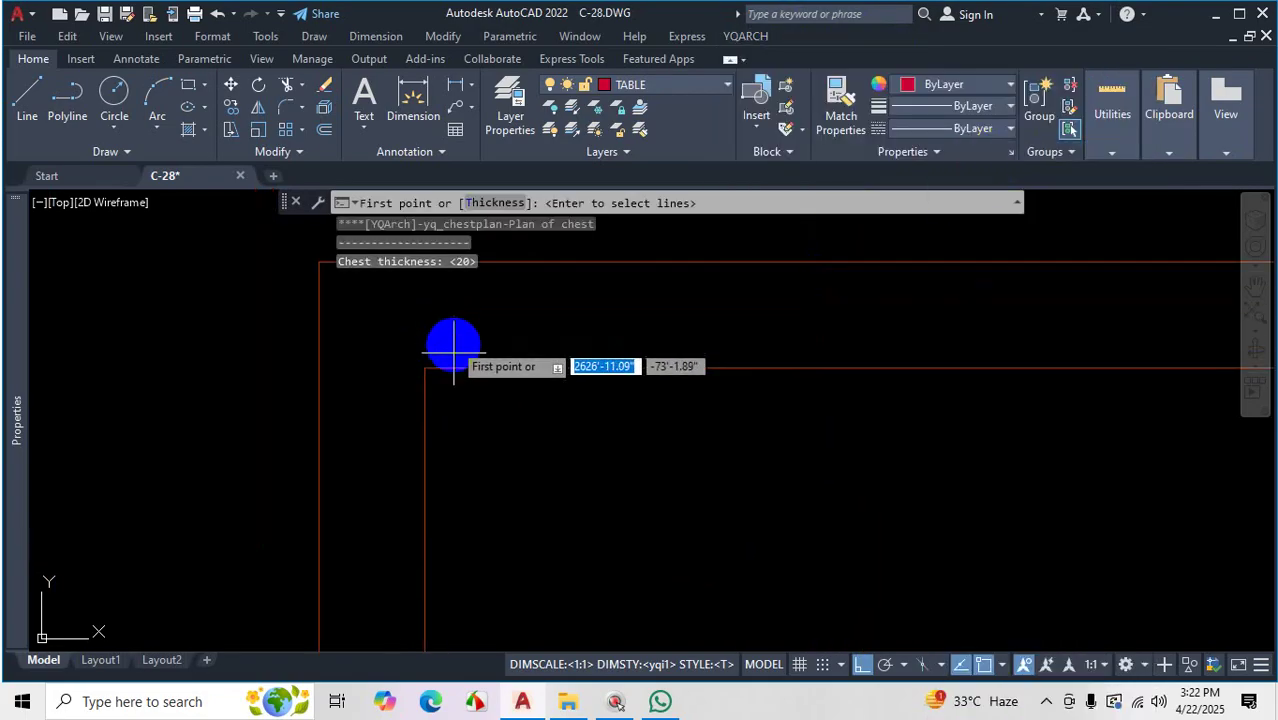
pyautogui.click(424, 370)
pyautogui.scroll(-4, 502, 394)
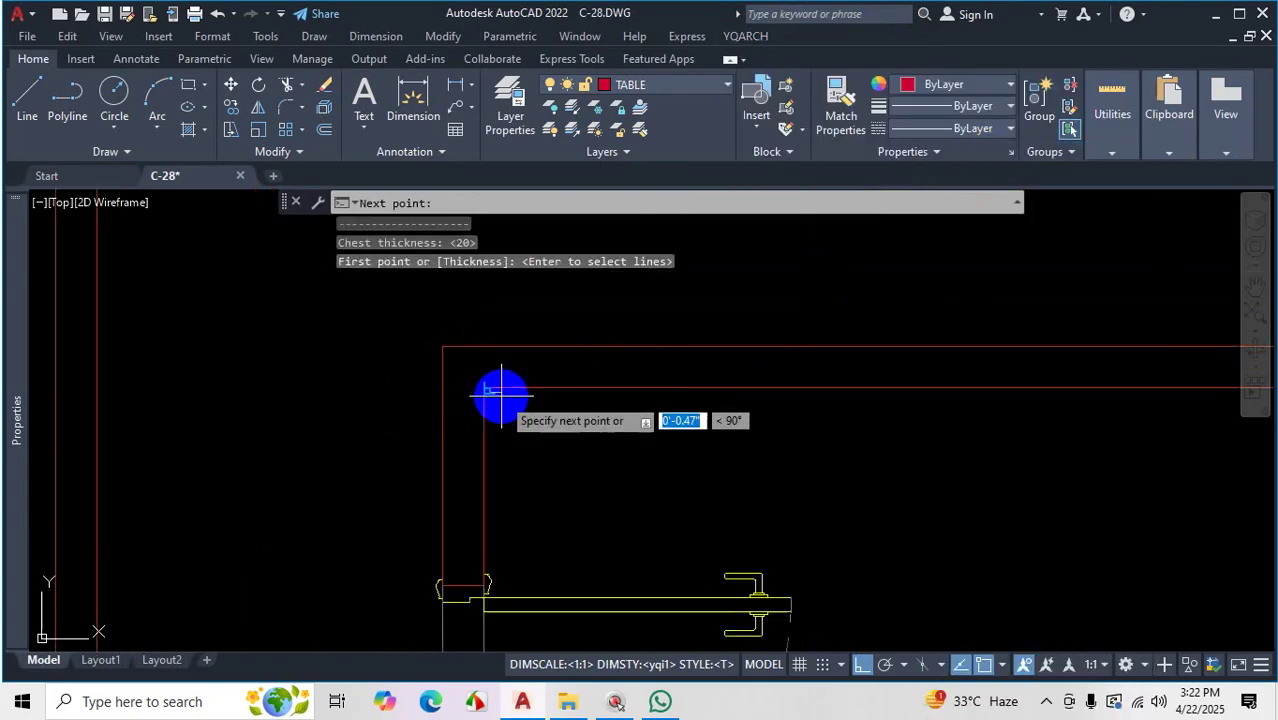
pyautogui.scroll(6, 818, 410)
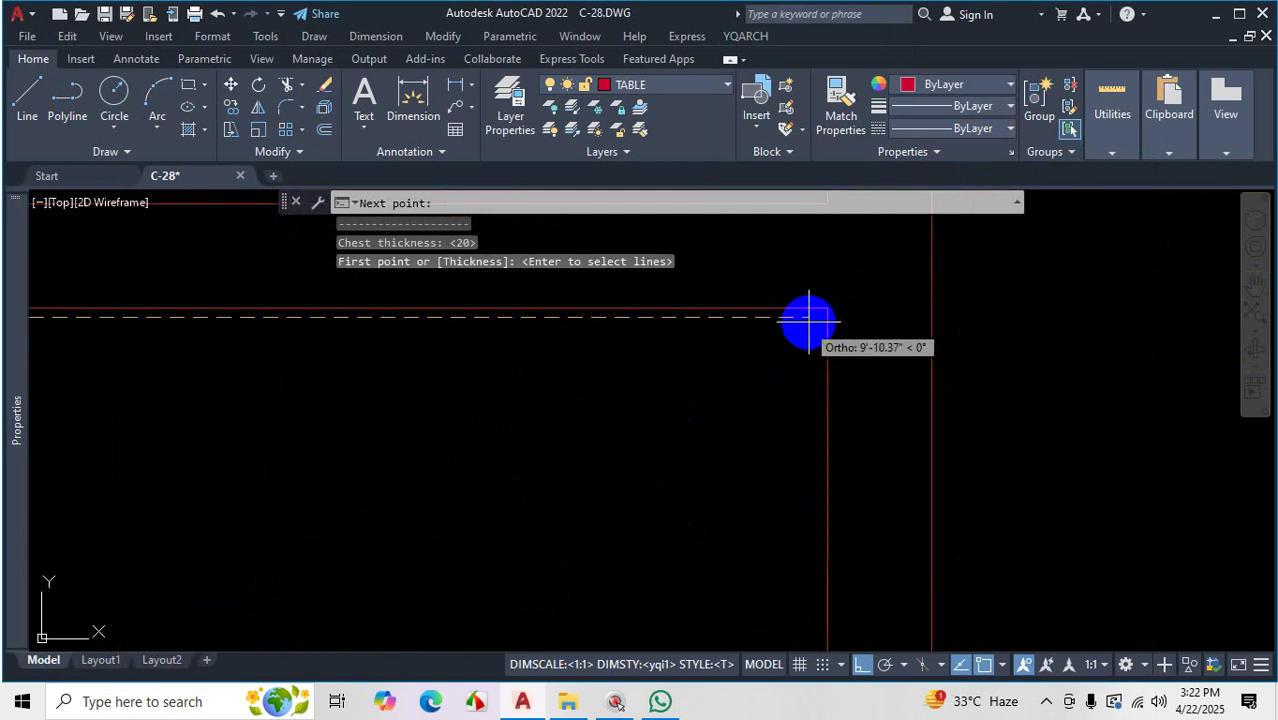
pyautogui.click(801, 325)
pyautogui.scroll(-4, 770, 340)
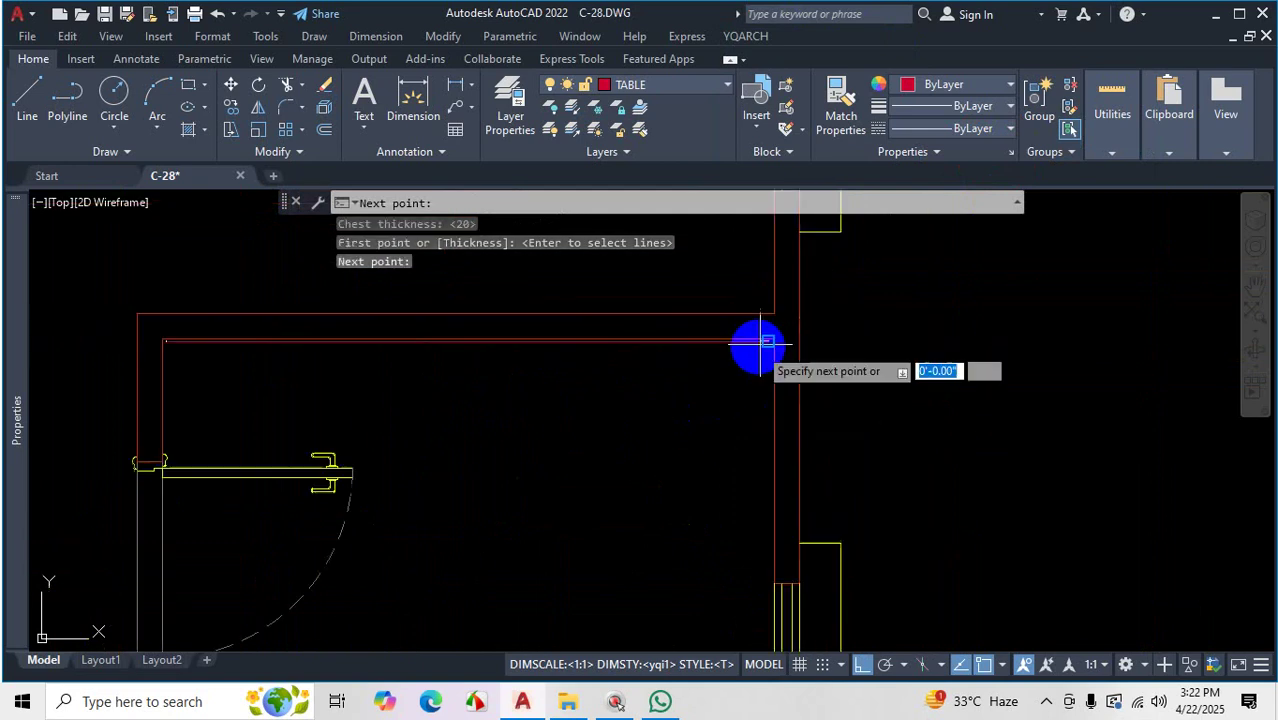
pyautogui.click(694, 440)
pyautogui.press('Return')
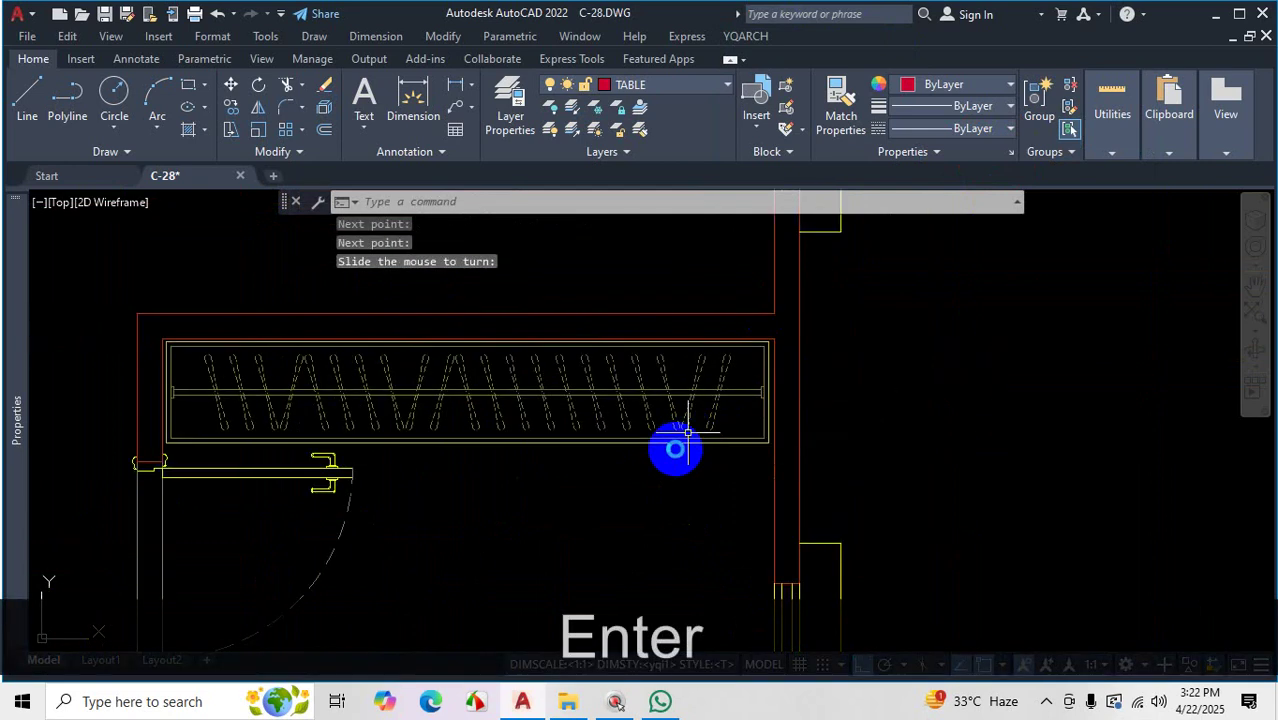
# Sketch a U-shaped wardrobe outline with an entry arrow and hanger marks as a freehand screen annotation beside the middle plan
pyautogui.scroll(-5, 675, 450)
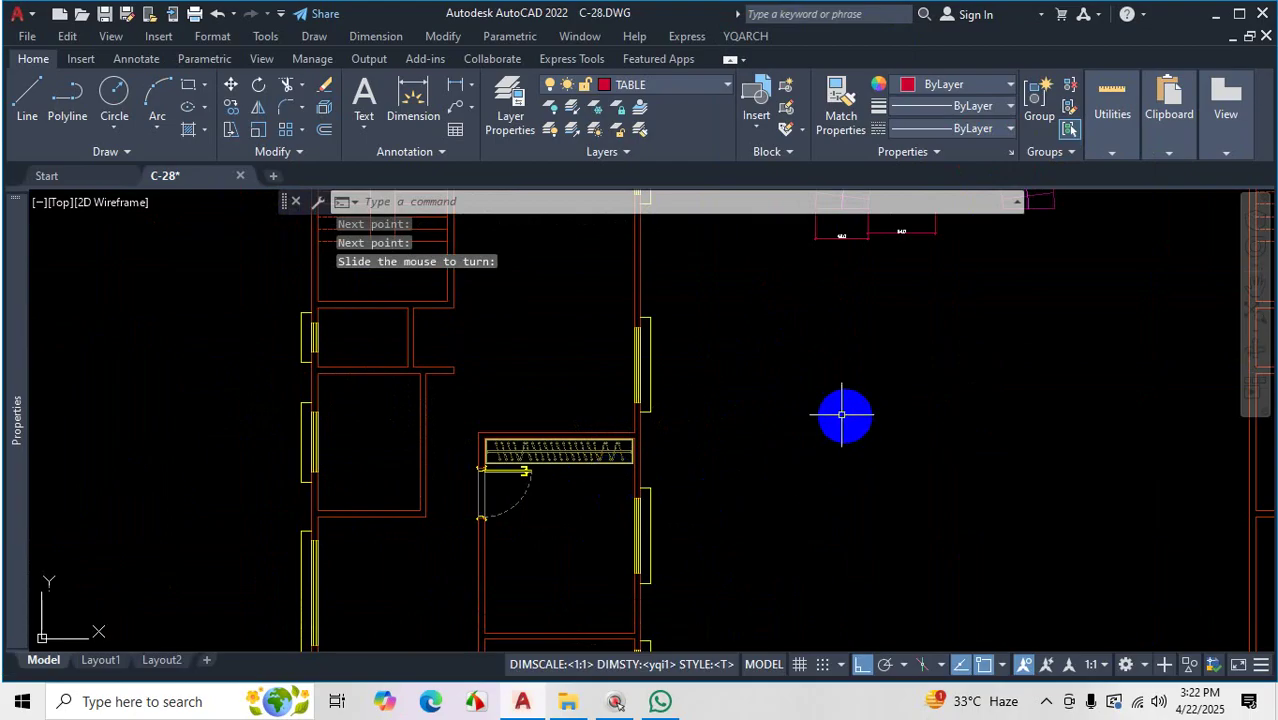
pyautogui.scroll(-6, 711, 420)
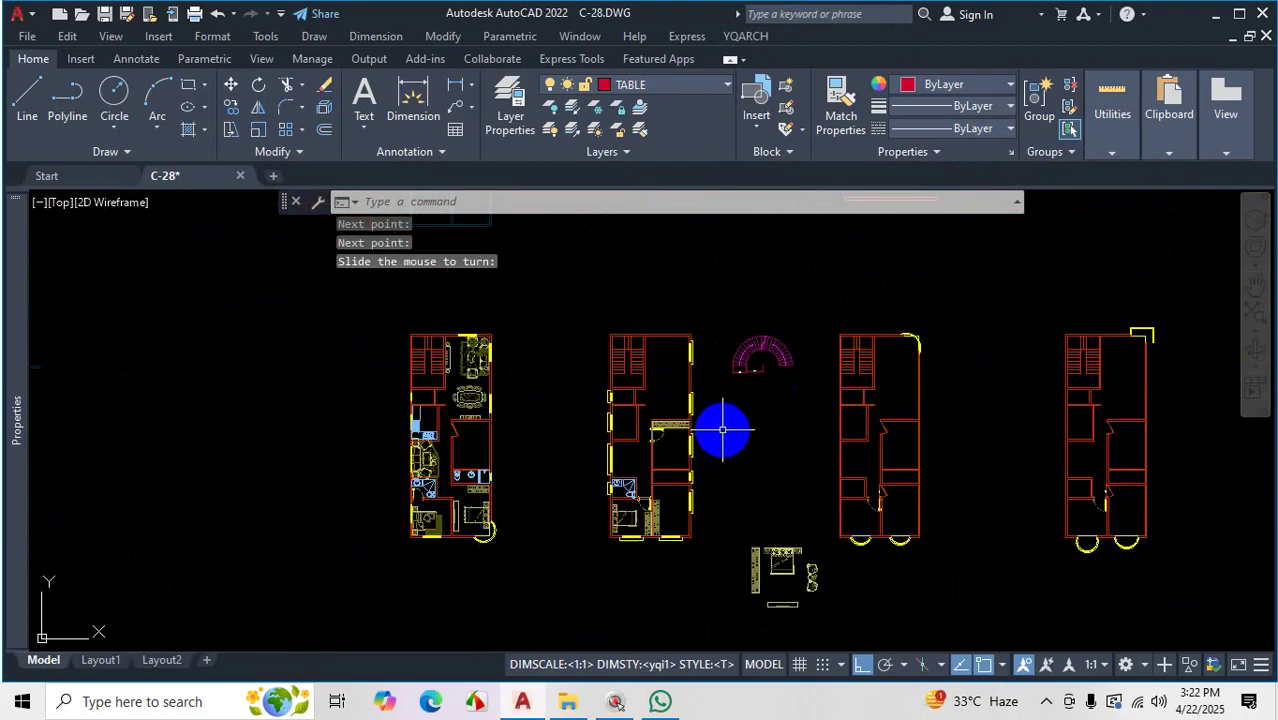
pyautogui.scroll(4, 723, 430)
pyautogui.scroll(-4, 760, 420)
pyautogui.scroll(4, 822, 447)
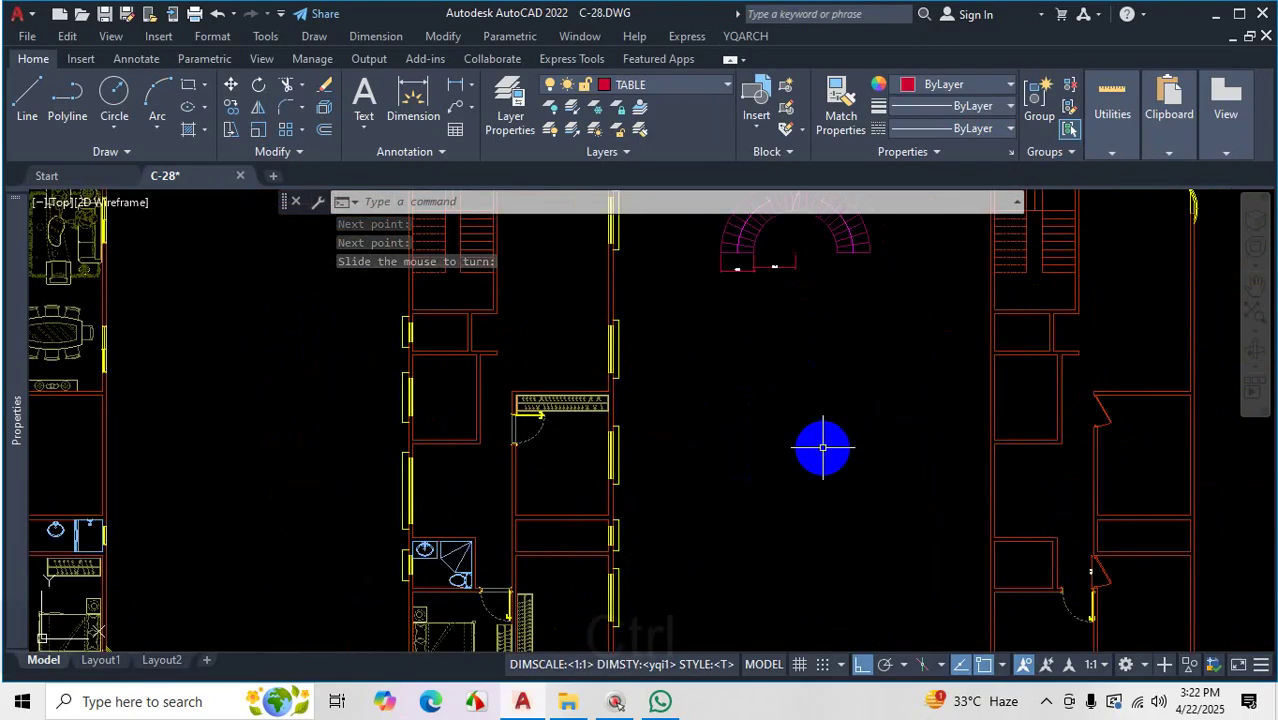
pyautogui.hotkey('ctrl', '1')
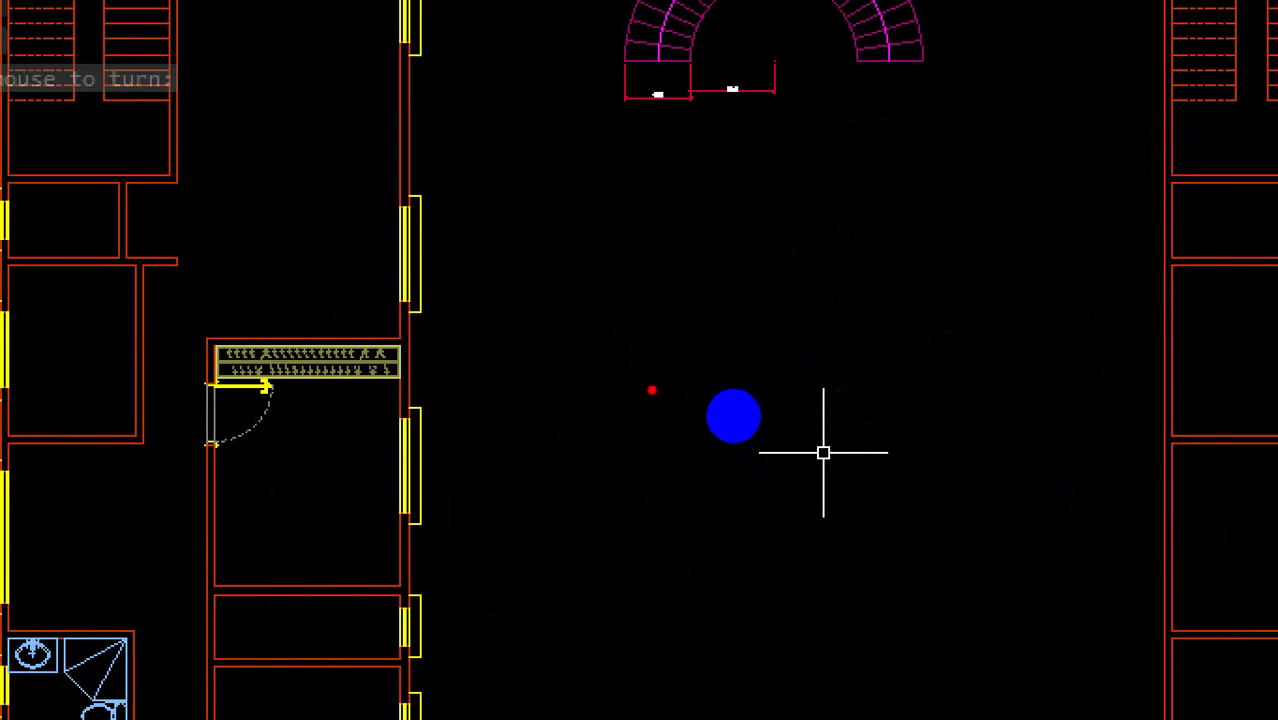
pyautogui.moveTo(639, 436)
pyautogui.mouseDown()
pyautogui.moveTo(616, 282)
pyautogui.moveTo(739, 291)
pyautogui.mouseUp()
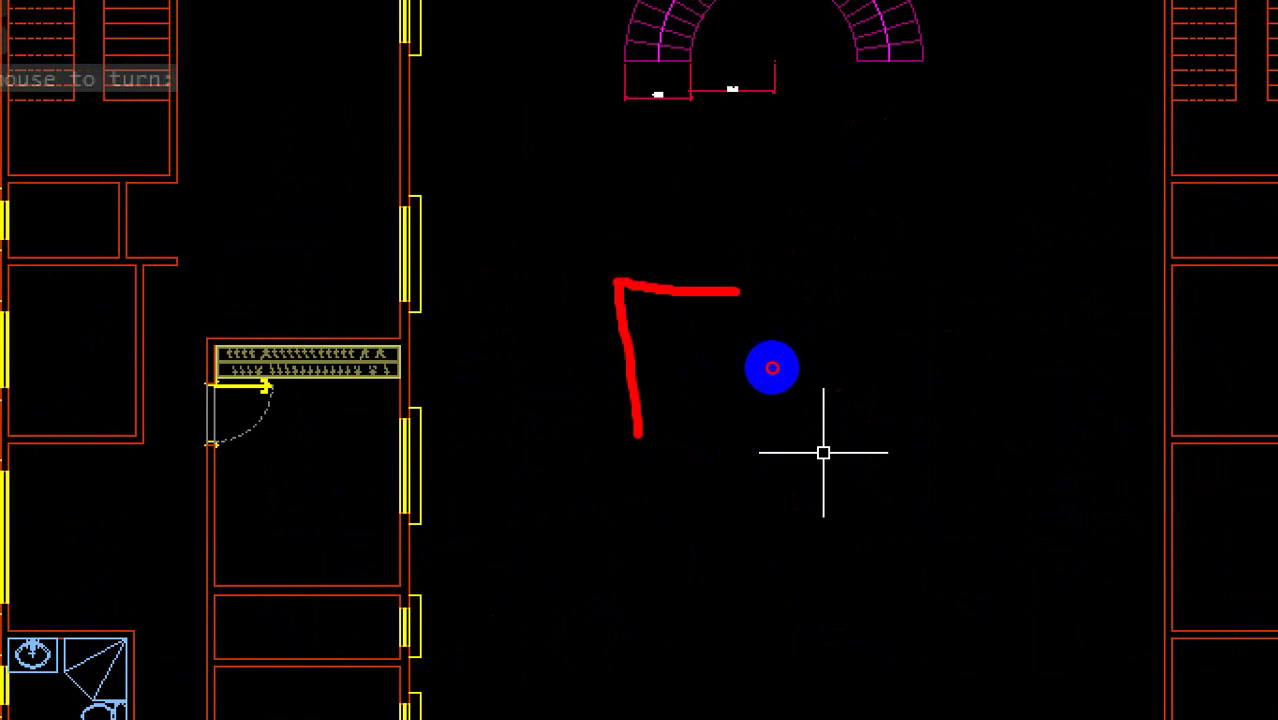
pyautogui.moveTo(815, 365)
pyautogui.mouseDown()
pyautogui.moveTo(812, 416)
pyautogui.moveTo(867, 268)
pyautogui.moveTo(776, 245)
pyautogui.moveTo(534, 243)
pyautogui.moveTo(574, 452)
pyautogui.mouseUp()
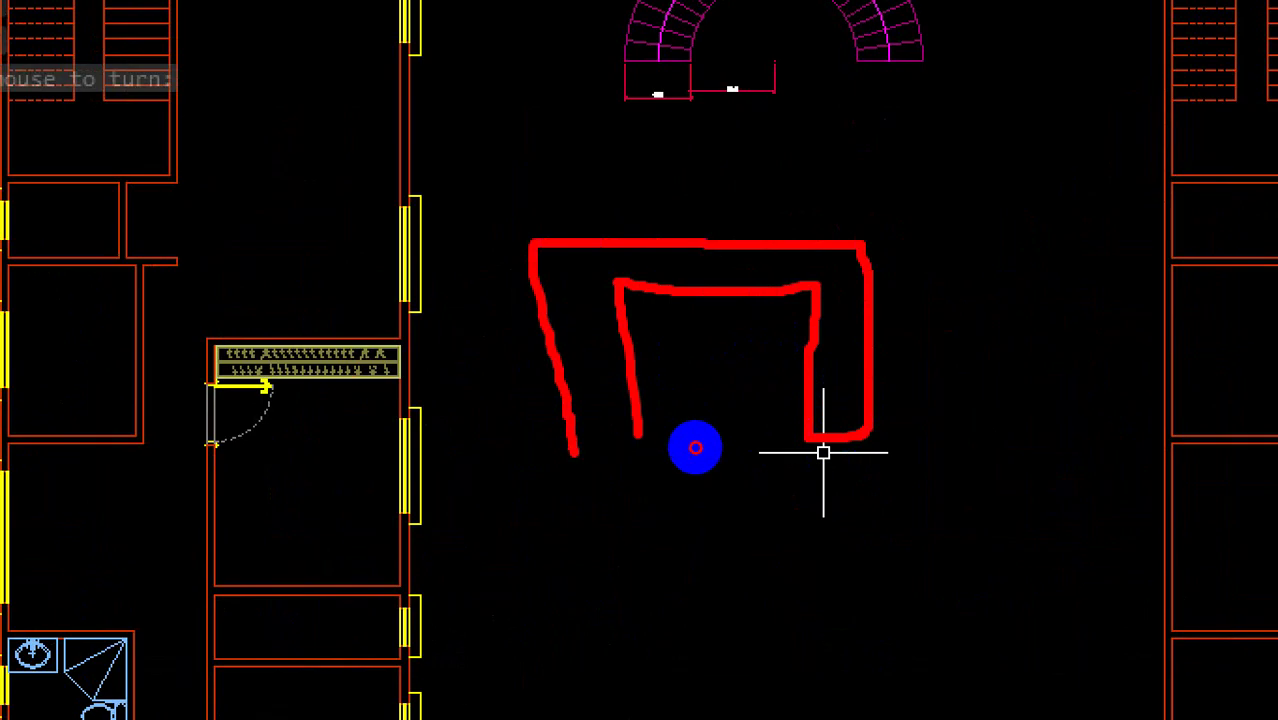
pyautogui.moveTo(724, 510); pyautogui.dragTo(708, 410)
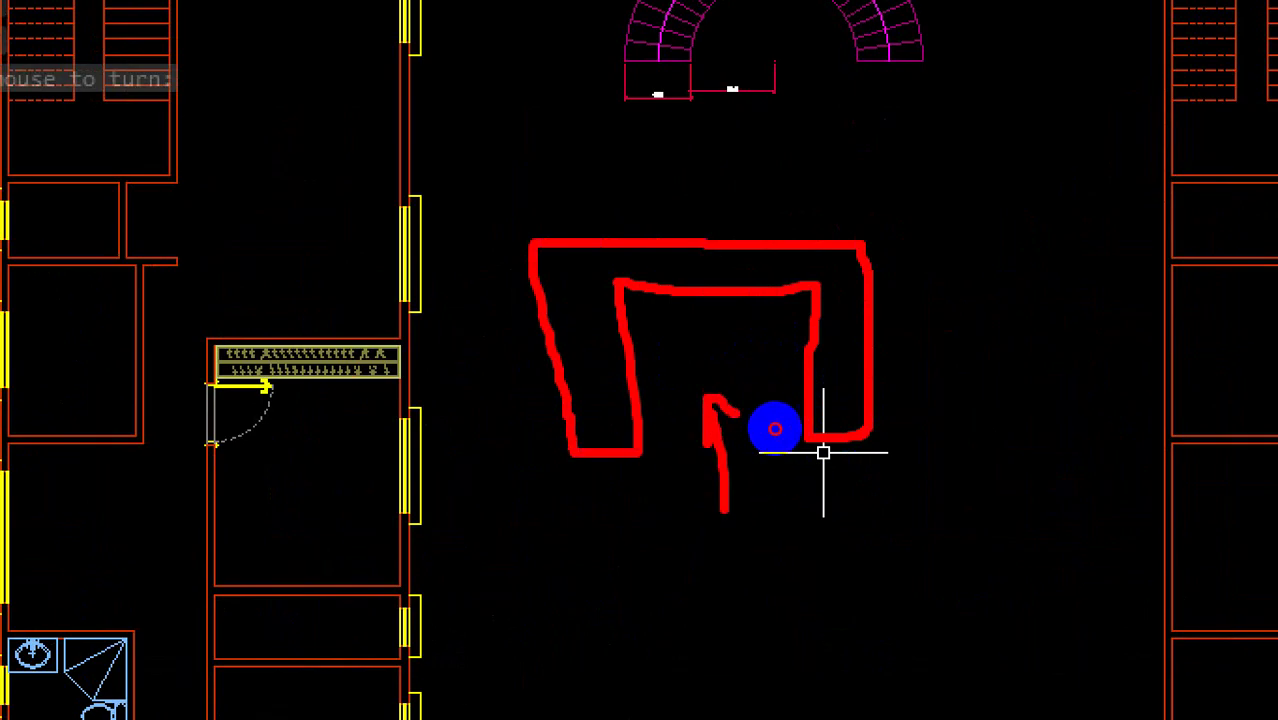
pyautogui.moveTo(615, 377); pyautogui.dragTo(595, 402)
pyautogui.moveTo(597, 320); pyautogui.dragTo(567, 352)
pyautogui.moveTo(598, 278); pyautogui.dragTo(572, 305)
pyautogui.moveTo(640, 250); pyautogui.dragTo(637, 315)
pyautogui.moveTo(718, 235); pyautogui.dragTo(705, 265)
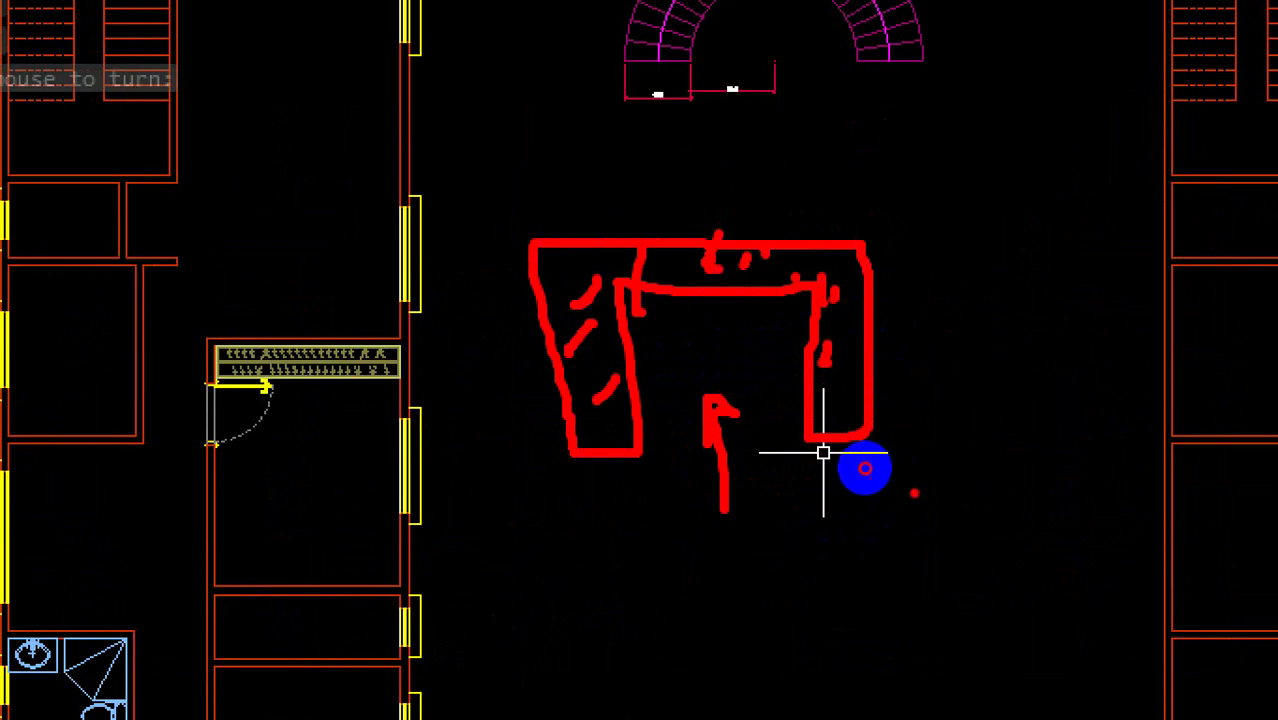
# Sketch an L-shaped wardrobe outline beside the U-shaped one and leave the screen annotation
pyautogui.moveTo(912, 492)
pyautogui.mouseDown()
pyautogui.moveTo(1035, 481)
pyautogui.moveTo(1048, 632)
pyautogui.mouseUp()
pyautogui.moveTo(1110, 662)
pyautogui.mouseDown()
pyautogui.moveTo(1093, 428)
pyautogui.moveTo(962, 414)
pyautogui.mouseUp()
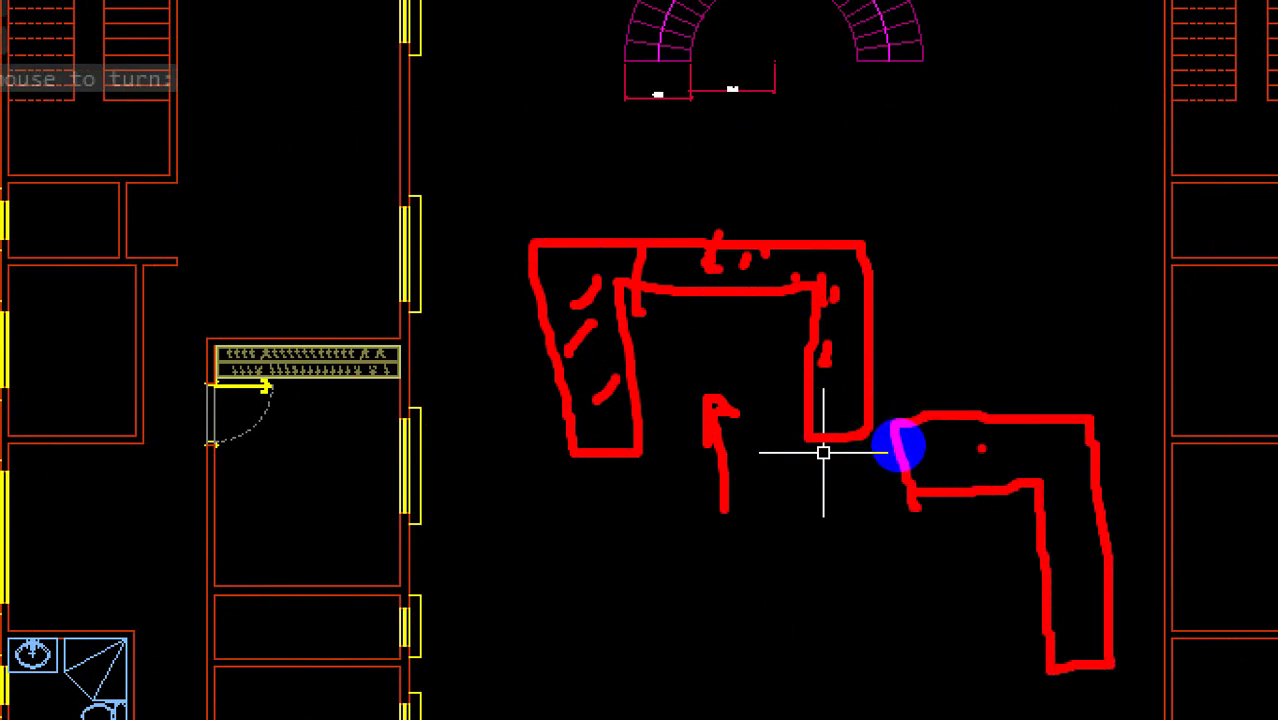
pyautogui.press('Escape')
pyautogui.press('Escape')
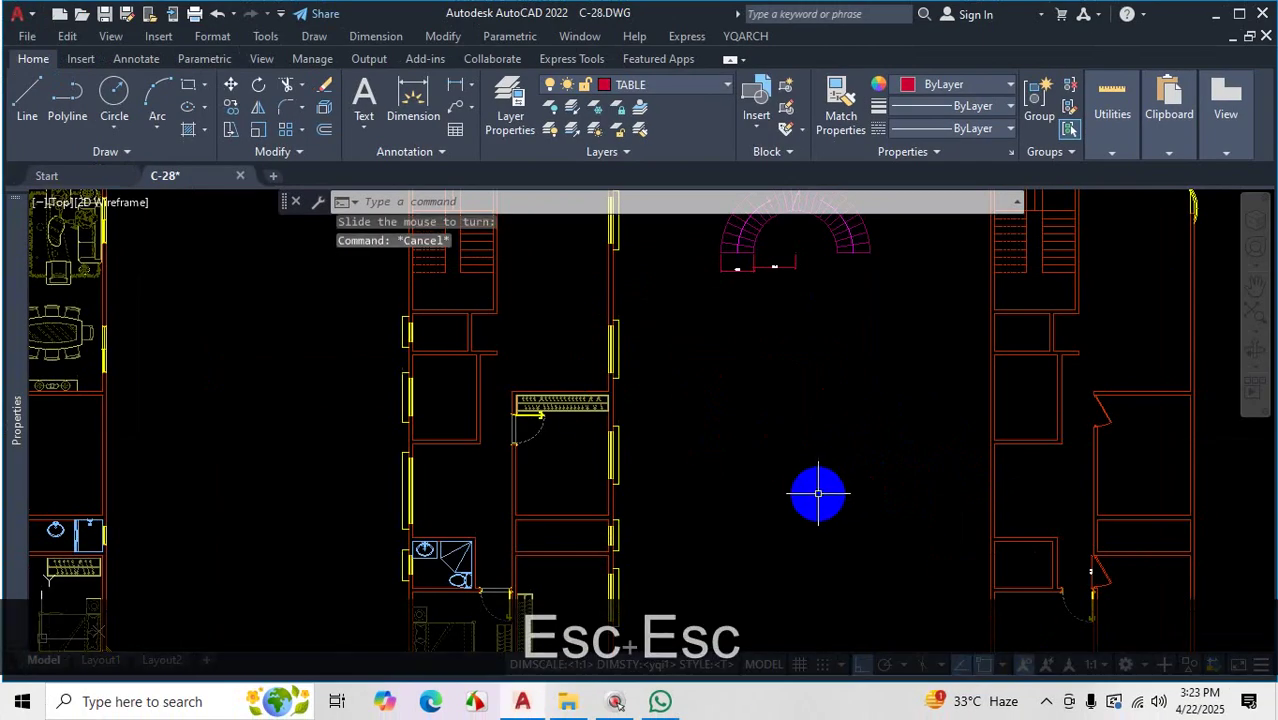
# Draw a 20-thick U-shaped Chest Plan wardrobe with side legs about 9'-11" long in the empty space beside the middle plan
pyautogui.write('Y')
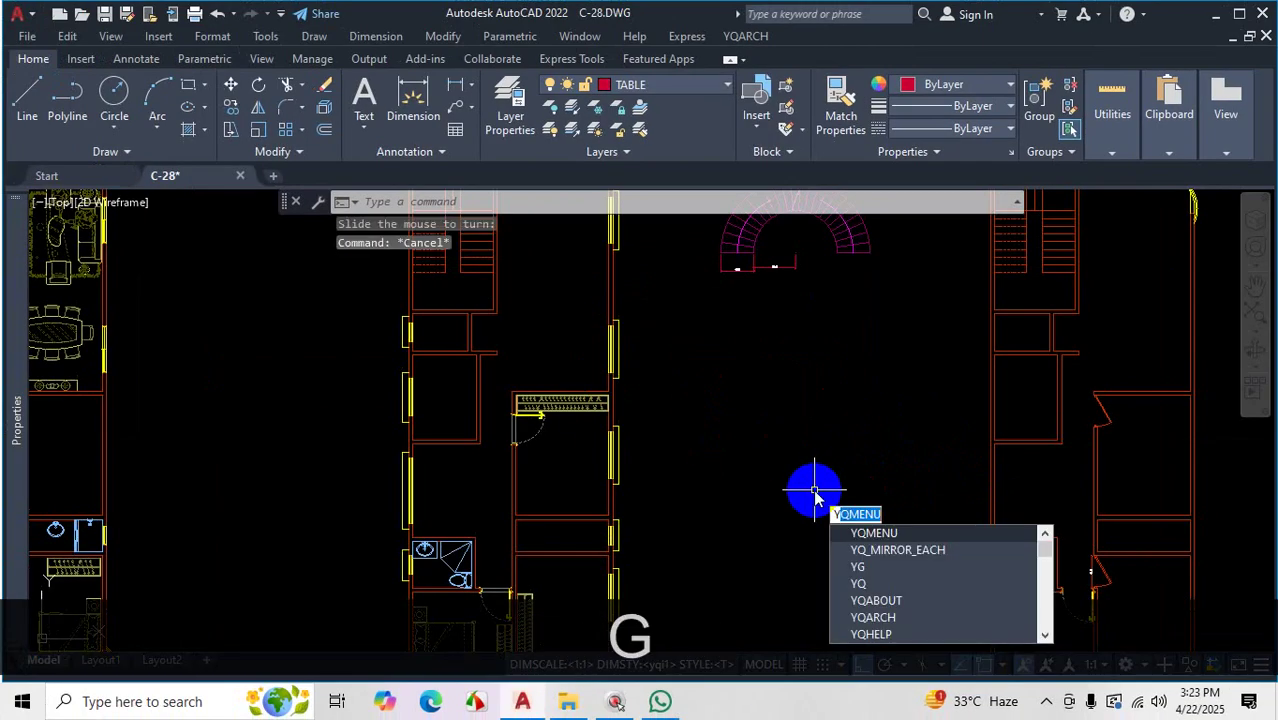
pyautogui.write('G')
pyautogui.press('Return')
pyautogui.scroll(2, 716, 465)
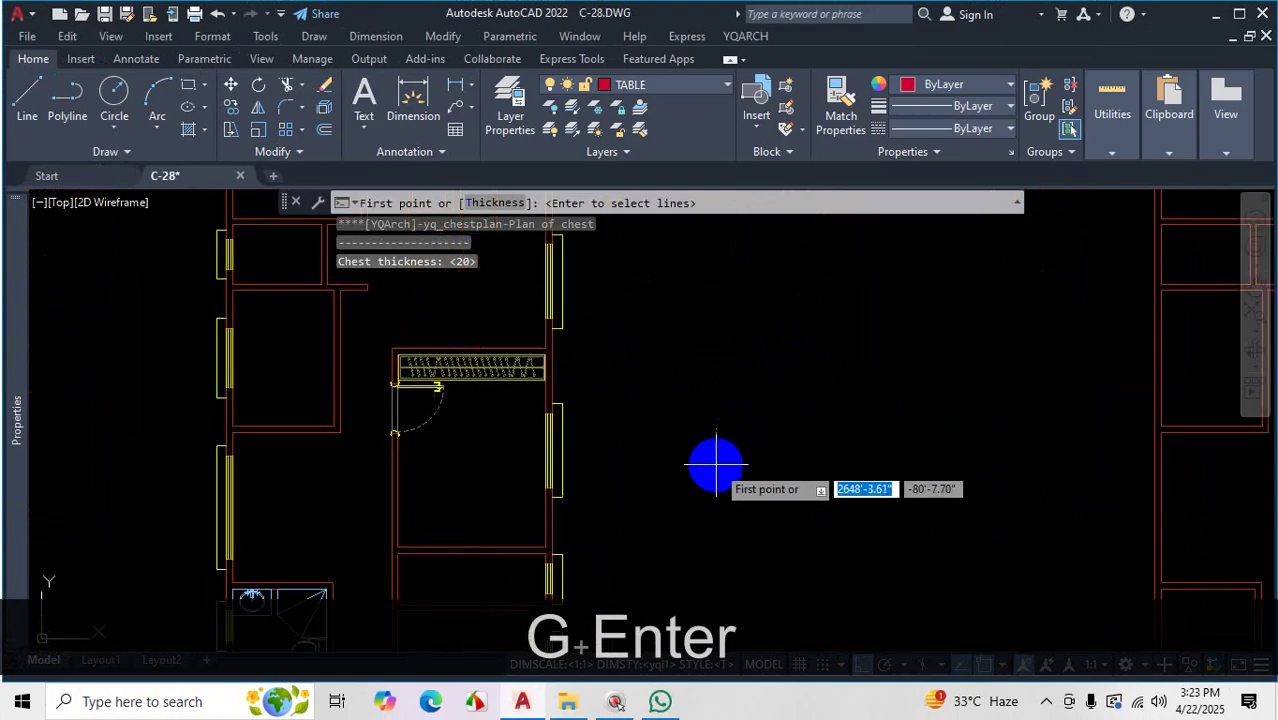
pyautogui.click(755, 469)
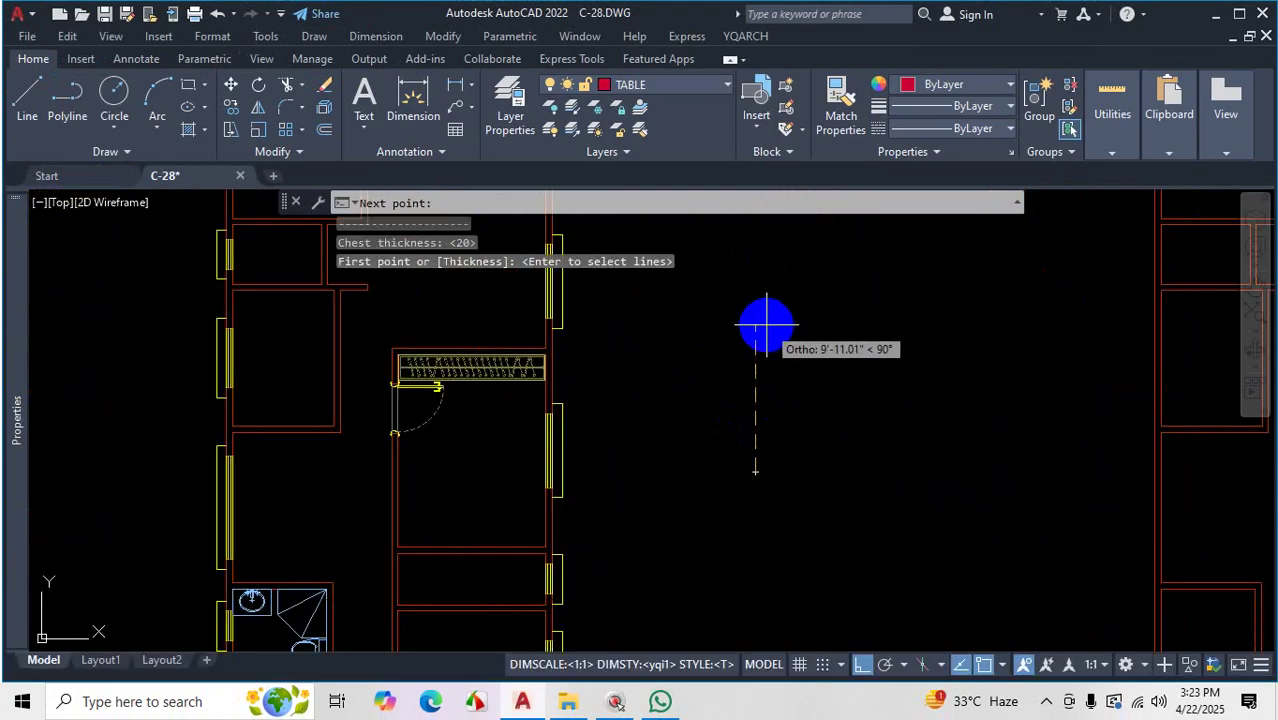
pyautogui.click(766, 323)
pyautogui.click(900, 324)
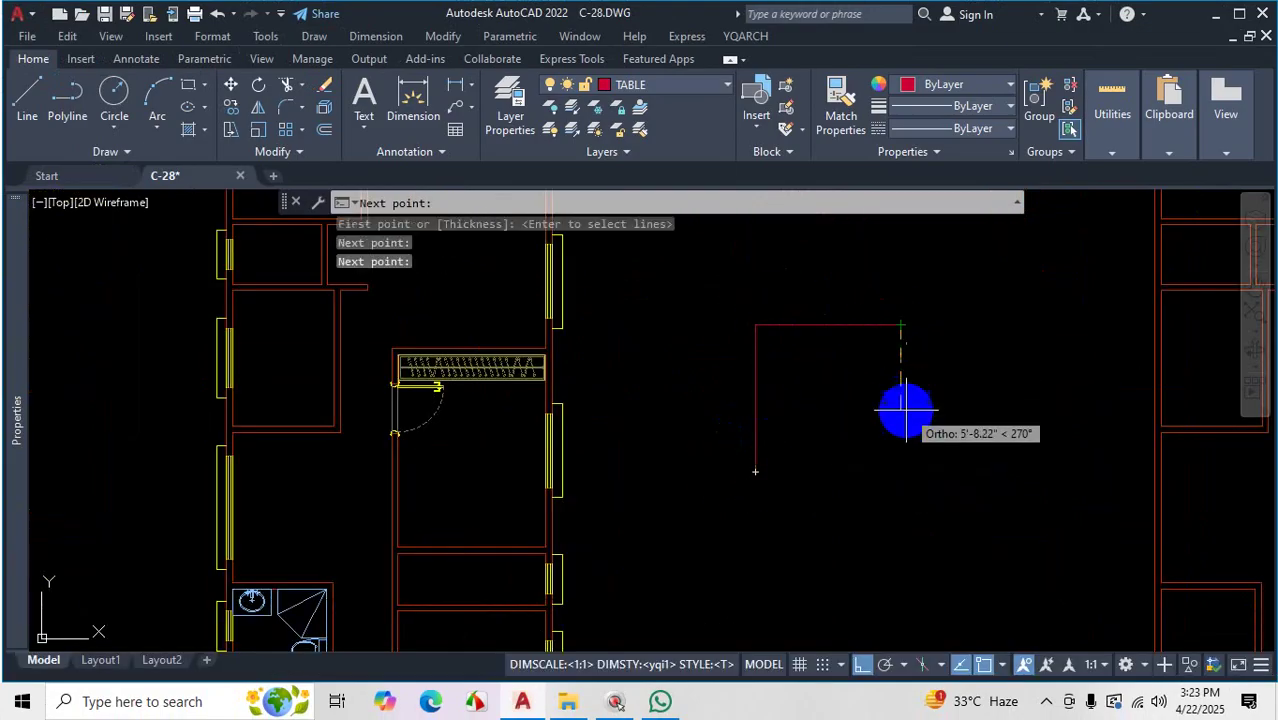
pyautogui.click(900, 467)
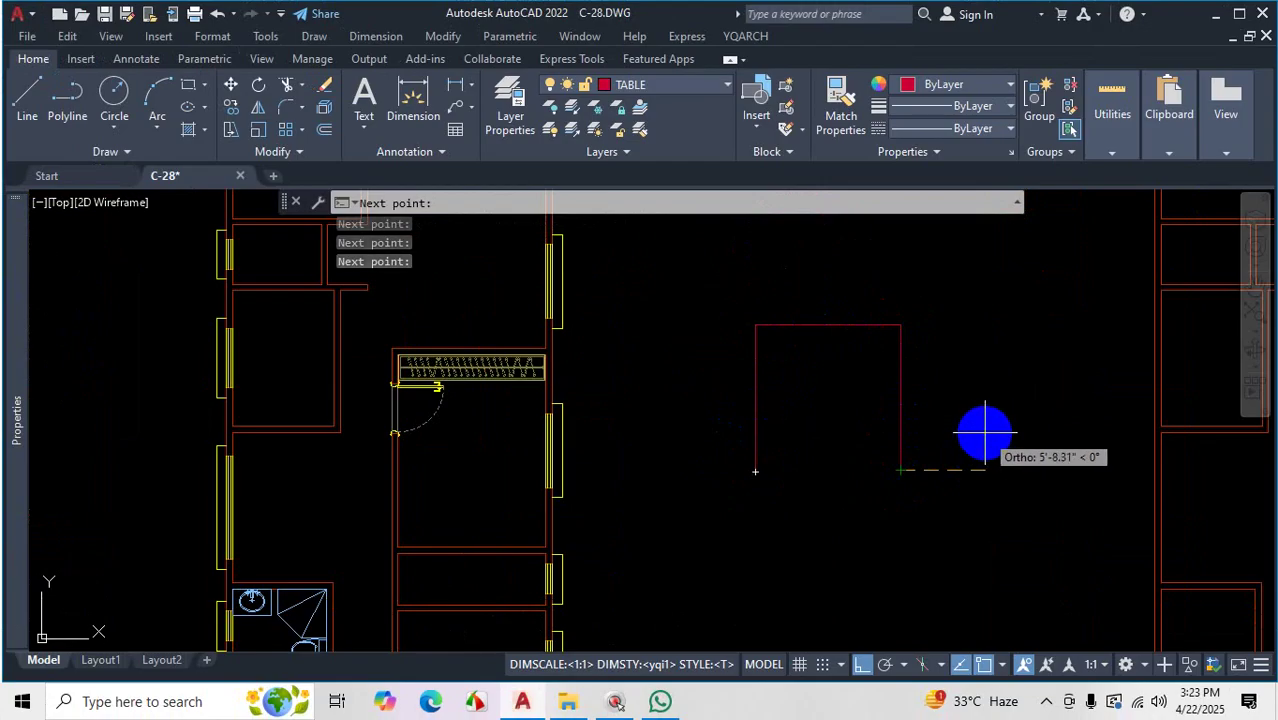
pyautogui.press('Return')
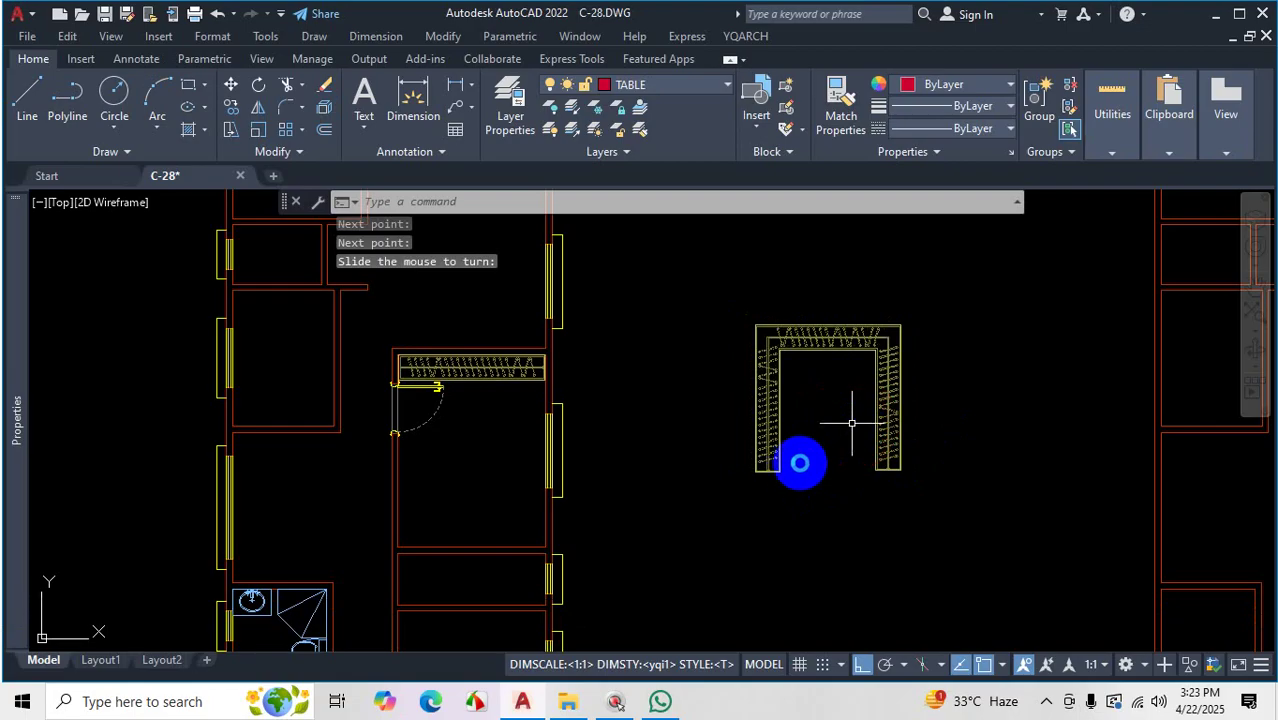
pyautogui.press('Escape')
pyautogui.scroll(-5, 790, 470)
pyautogui.press('Escape')
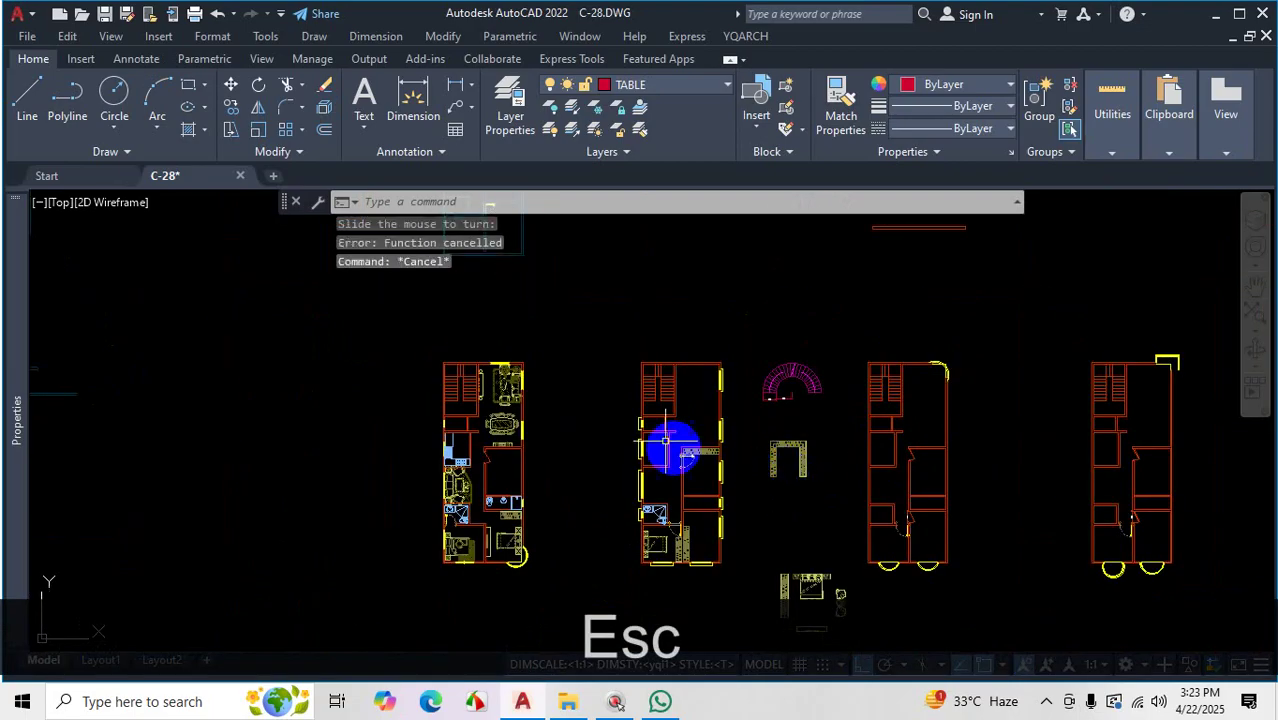
# Sketch an L-shaped wardrobe with hanger marks as a screen annotation below the door in the middle plan's upper right-hand room, then leave the annotation
pyautogui.scroll(7, 790, 455)
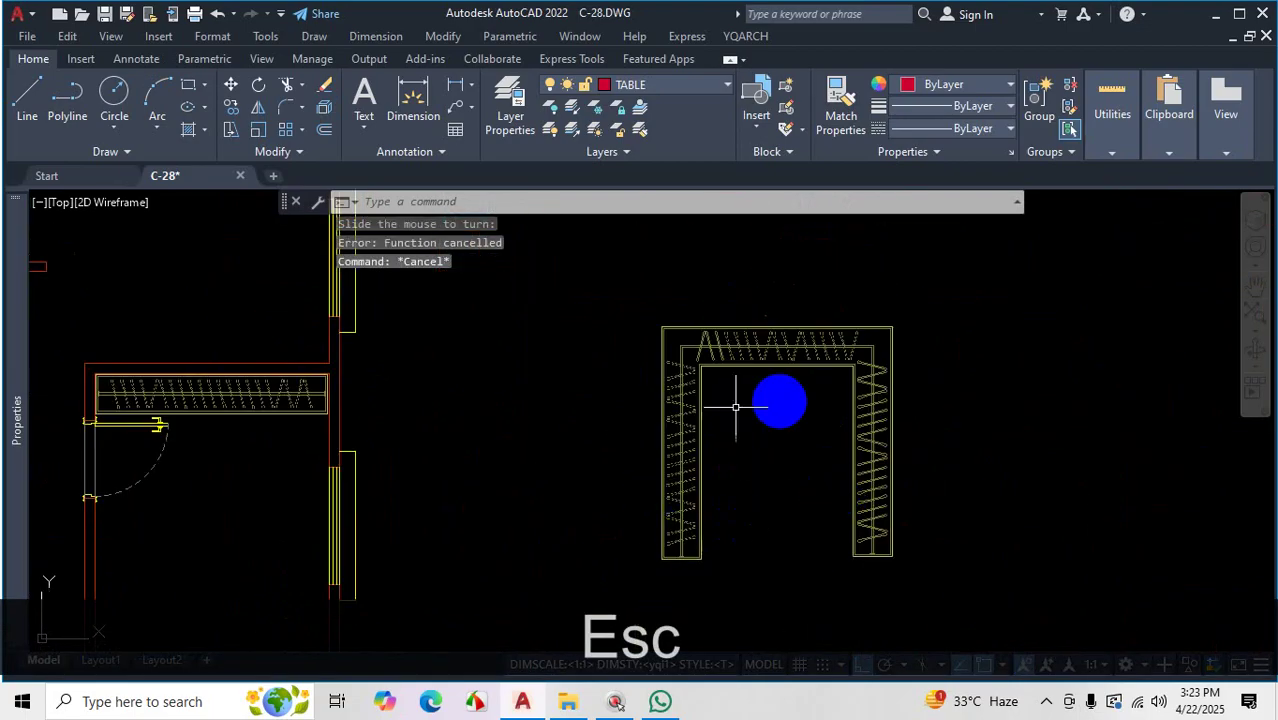
pyautogui.scroll(-7, 776, 405)
pyautogui.scroll(3, 668, 435)
pyautogui.scroll(-3, 680, 418)
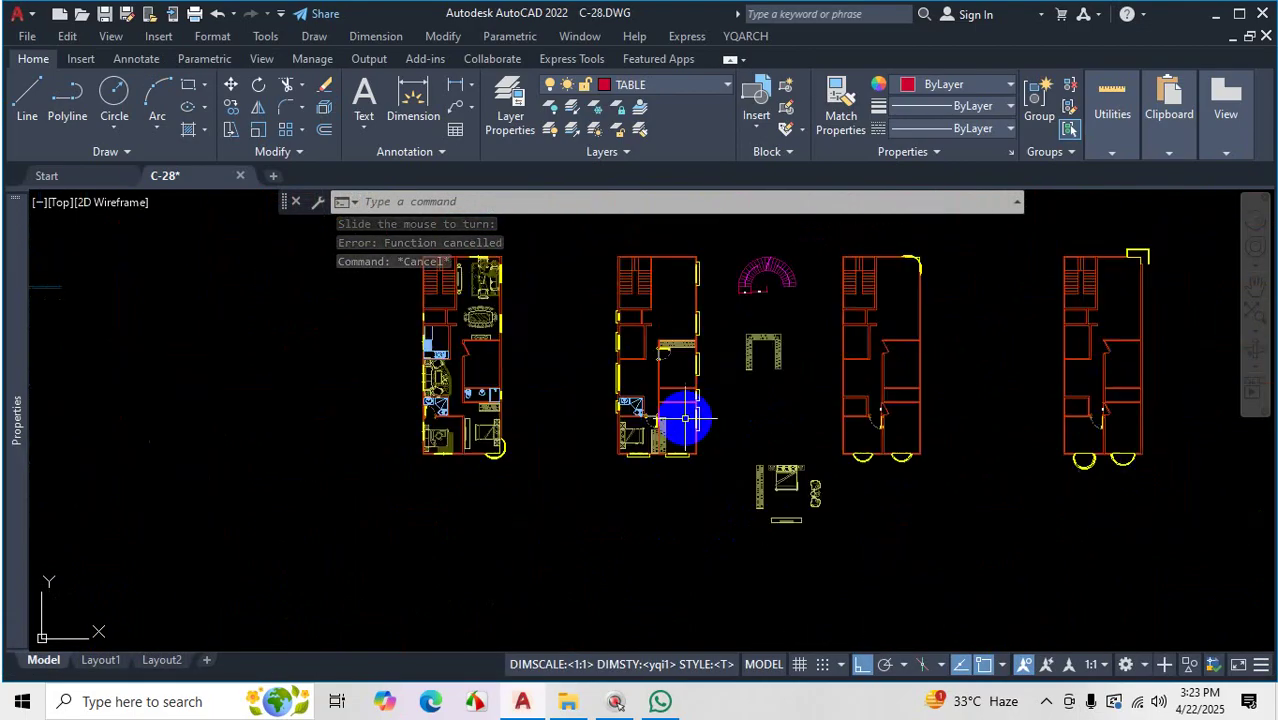
pyautogui.scroll(8, 619, 353)
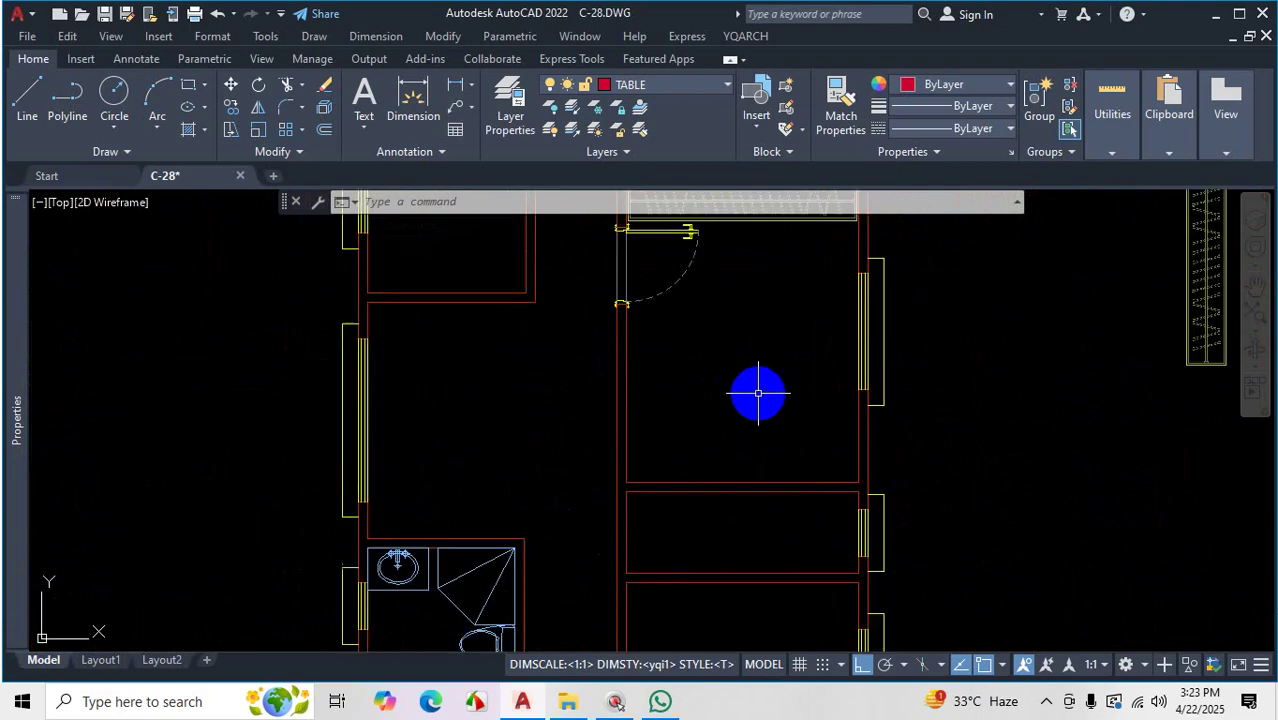
pyautogui.scroll(-2, 730, 385)
pyautogui.scroll(3, 704, 378)
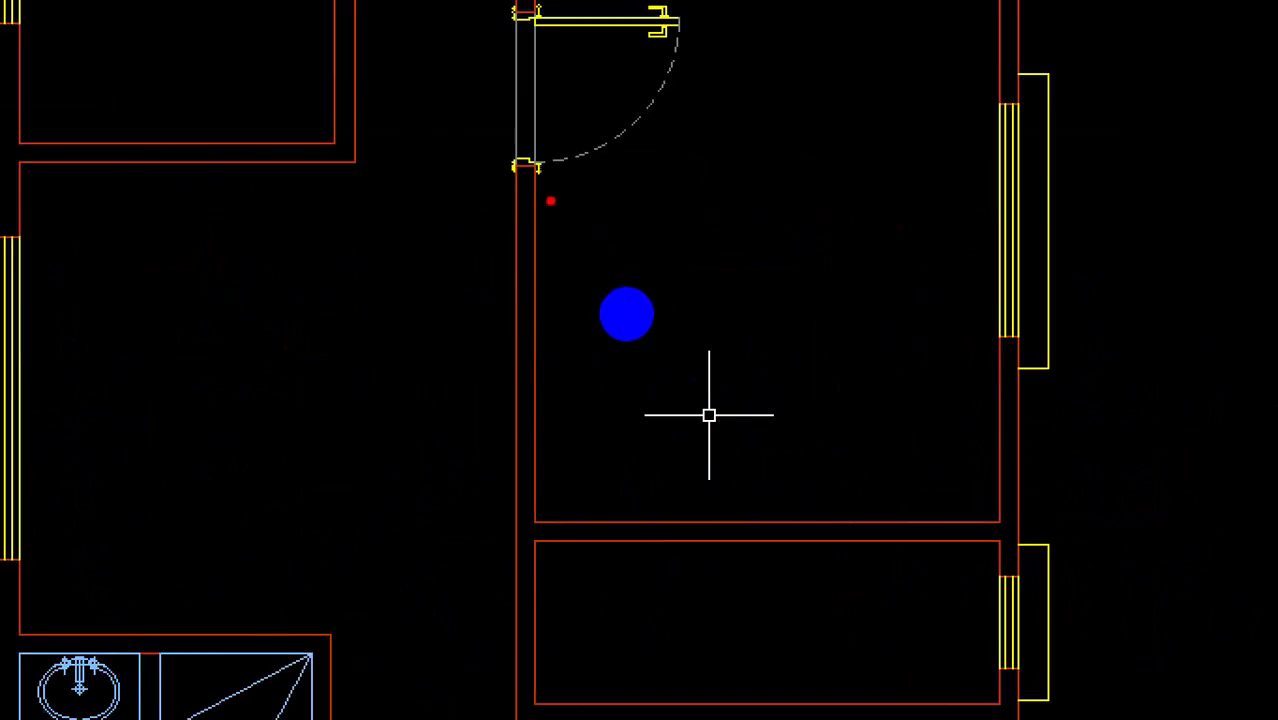
pyautogui.moveTo(647, 317)
pyautogui.mouseDown()
pyautogui.moveTo(657, 417)
pyautogui.moveTo(896, 434)
pyautogui.mouseUp()
pyautogui.moveTo(587, 233); pyautogui.dragTo(575, 270)
pyautogui.moveTo(588, 314); pyautogui.dragTo(545, 378)
pyautogui.moveTo(600, 348); pyautogui.dragTo(575, 418)
pyautogui.moveTo(712, 495); pyautogui.dragTo(706, 507)
pyautogui.moveTo(852, 465); pyautogui.dragTo(833, 492)
pyautogui.moveTo(884, 452); pyautogui.dragTo(877, 470)
pyautogui.moveTo(785, 481); pyautogui.dragTo(782, 488)
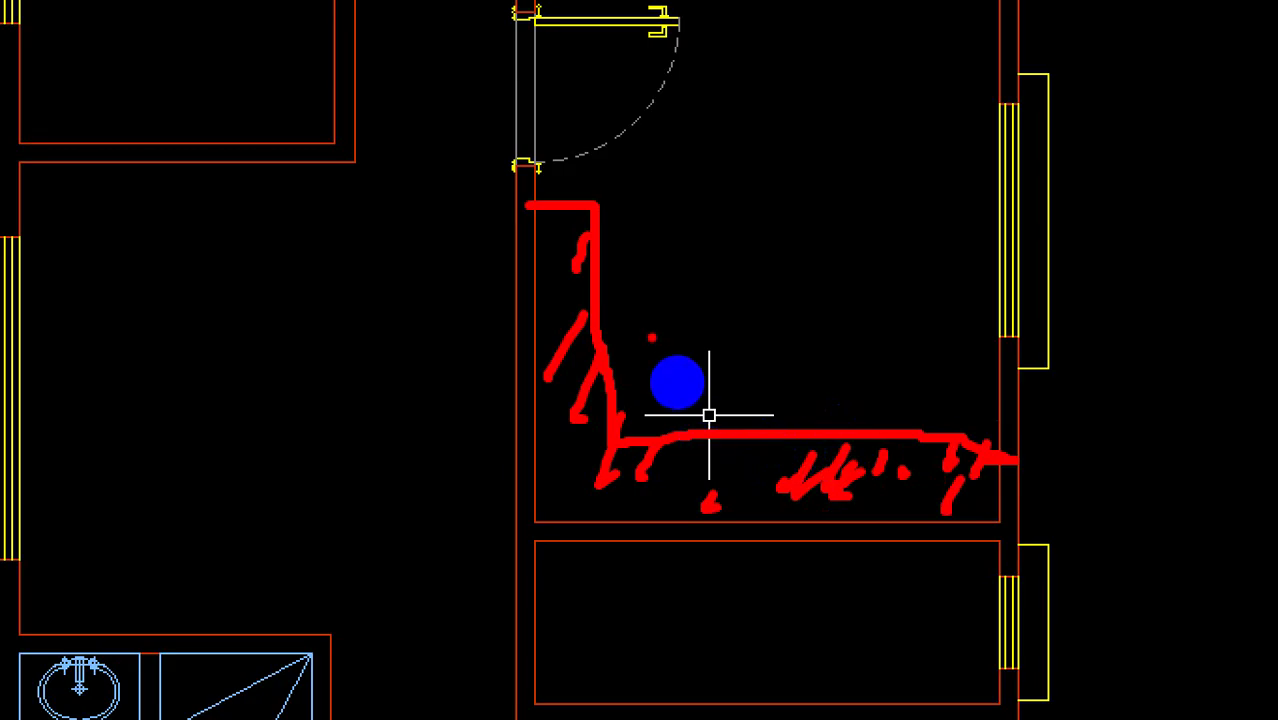
pyautogui.press('Escape')
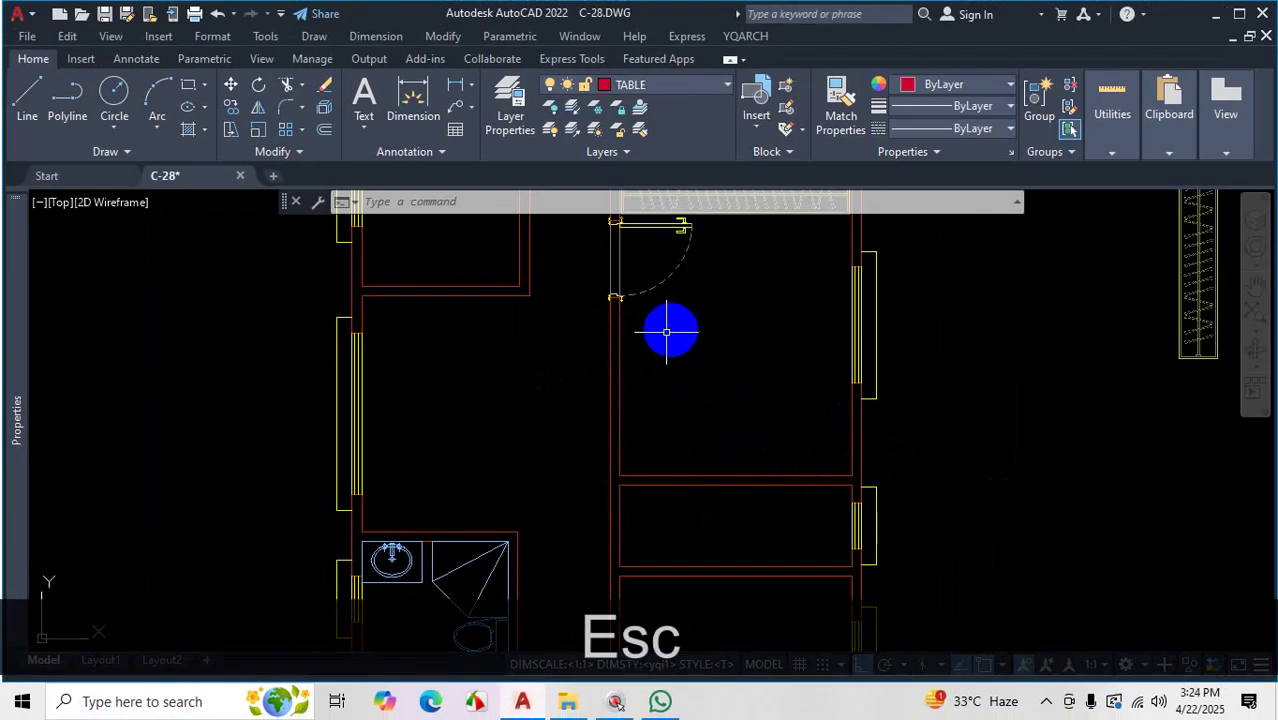
# Draw a 20-thick L-shaped Chest Plan wardrobe in that room, about 7' down the door wall and about 9'-9" along the lower wall
pyautogui.write('Y')
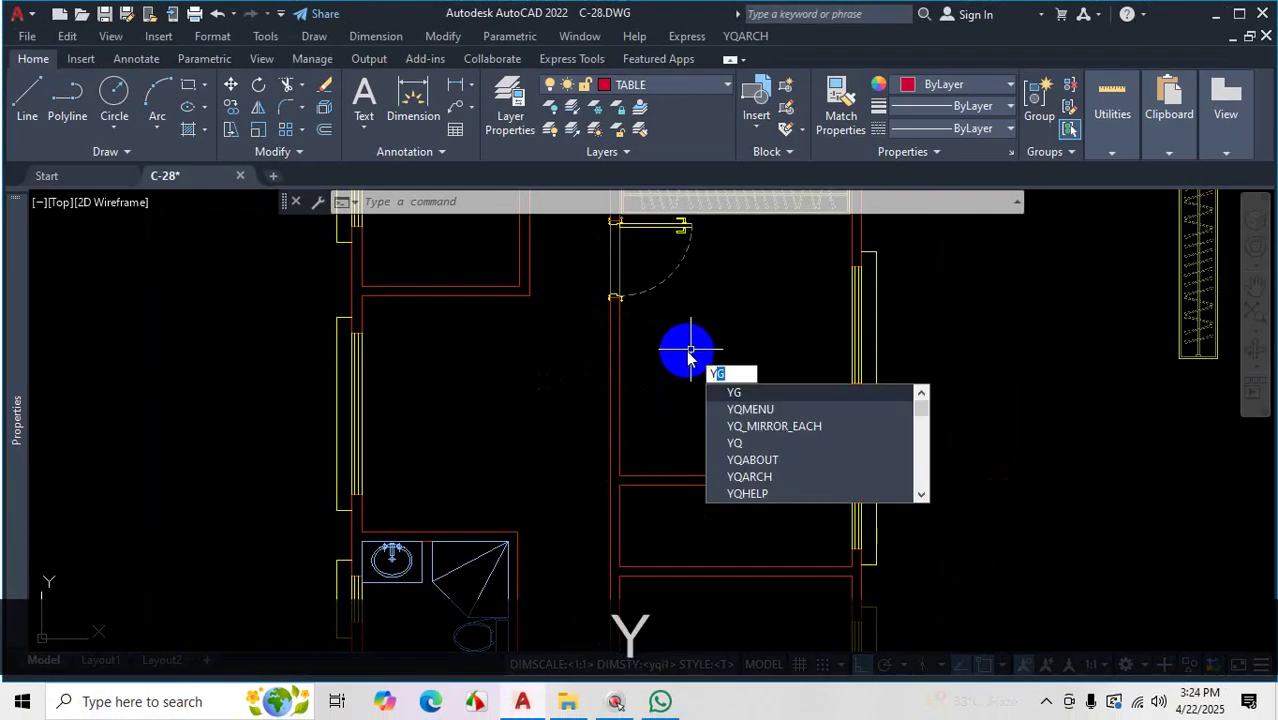
pyautogui.write('G')
pyautogui.press('Return')
pyautogui.scroll(2, 626, 305)
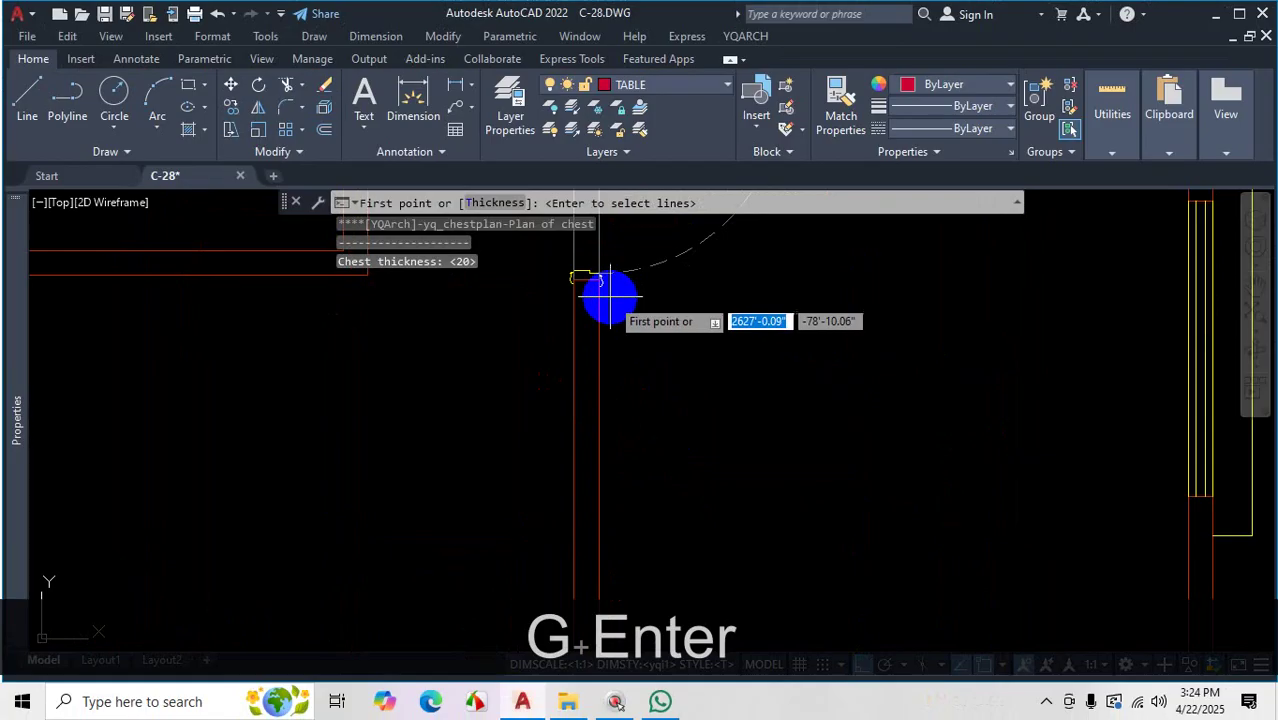
pyautogui.scroll(2, 607, 296)
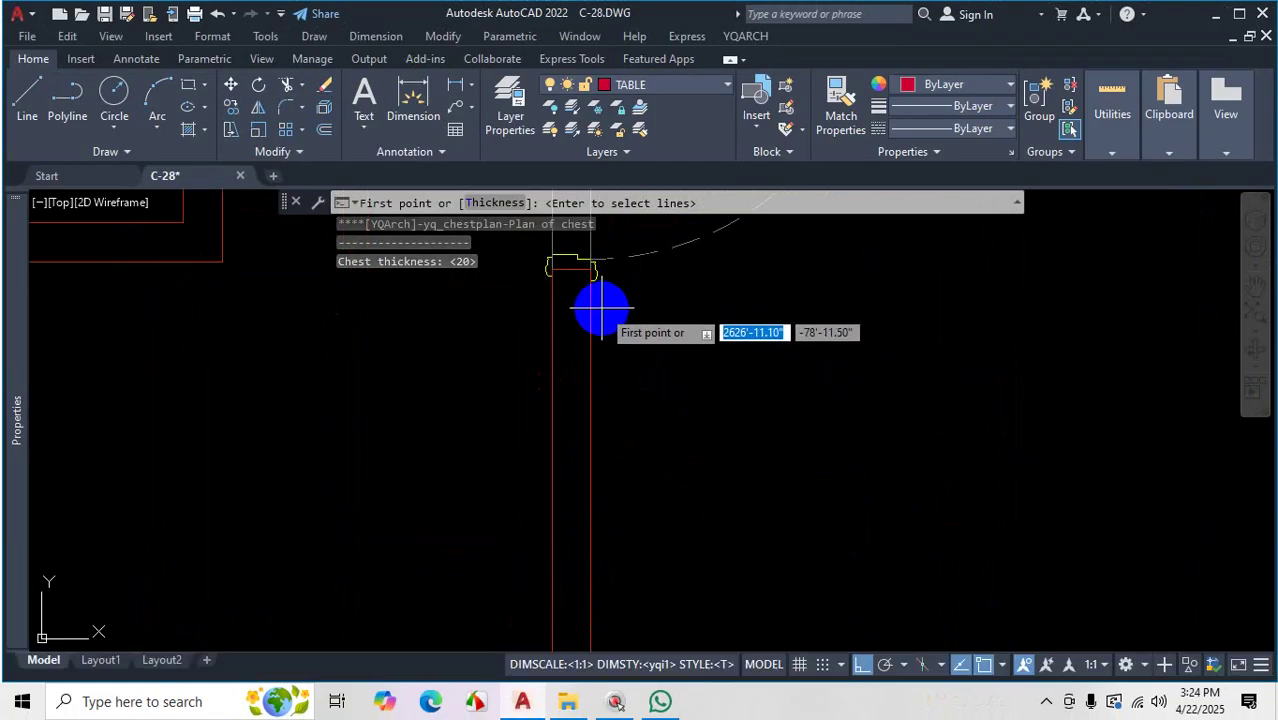
pyautogui.click(601, 310)
pyautogui.scroll(-2, 642, 408)
pyautogui.scroll(2, 602, 499)
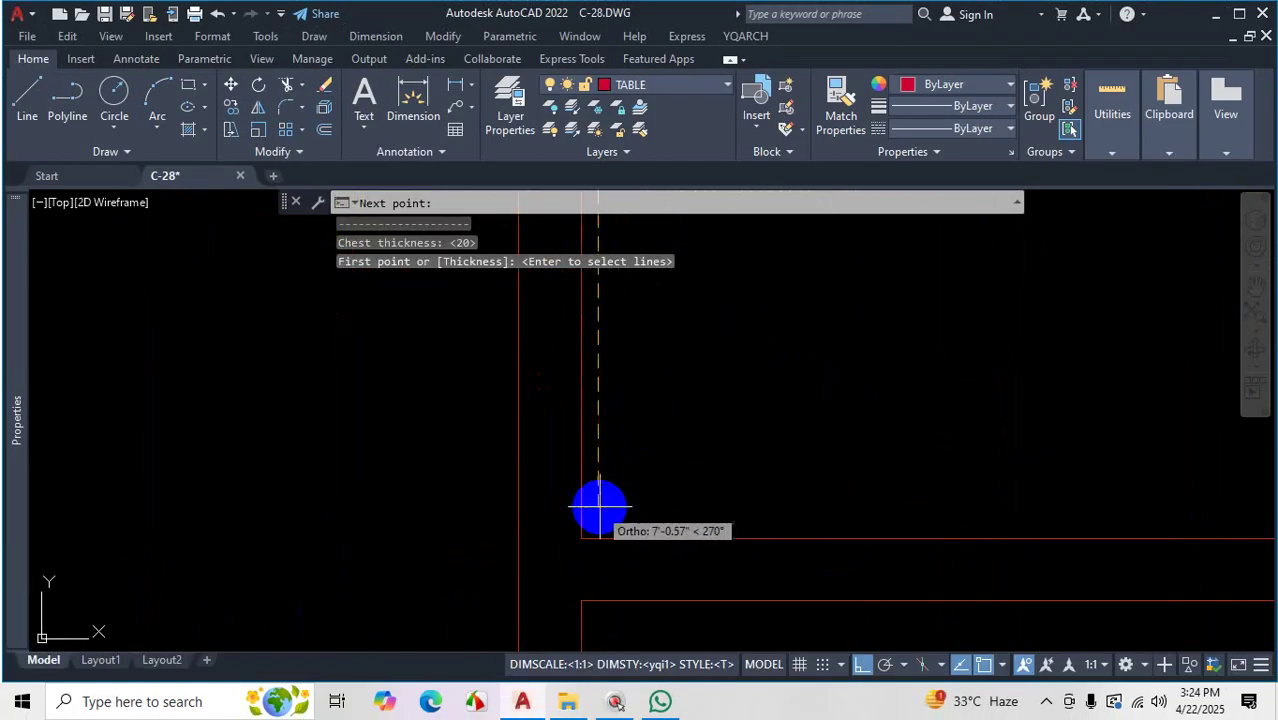
pyautogui.click(601, 515)
pyautogui.scroll(-3, 594, 468)
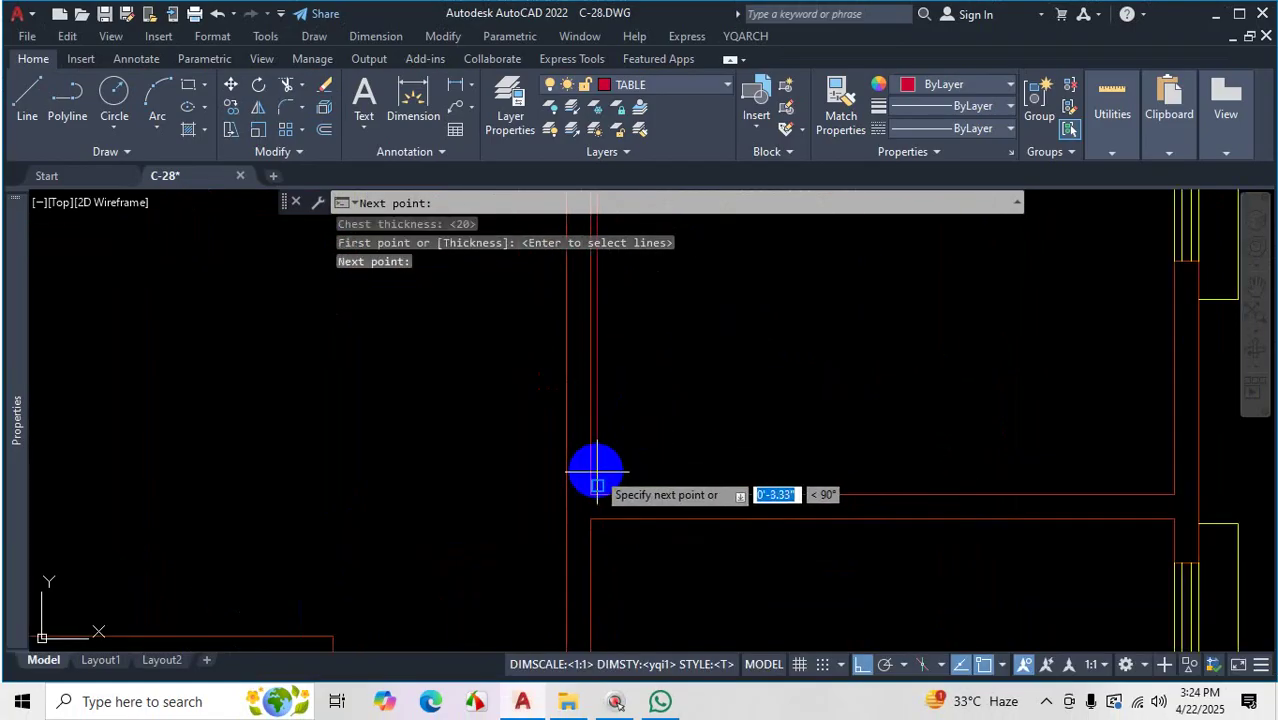
pyautogui.scroll(3, 873, 463)
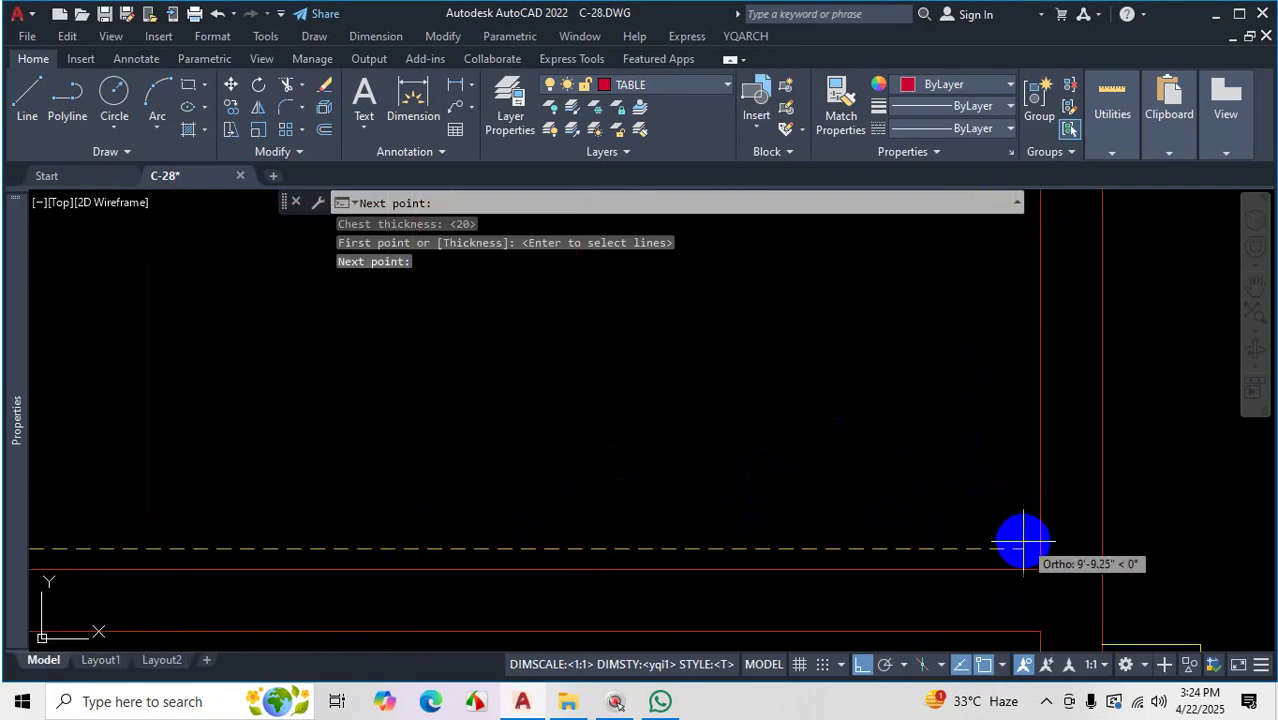
pyautogui.click(1020, 538)
pyautogui.scroll(-2, 879, 422)
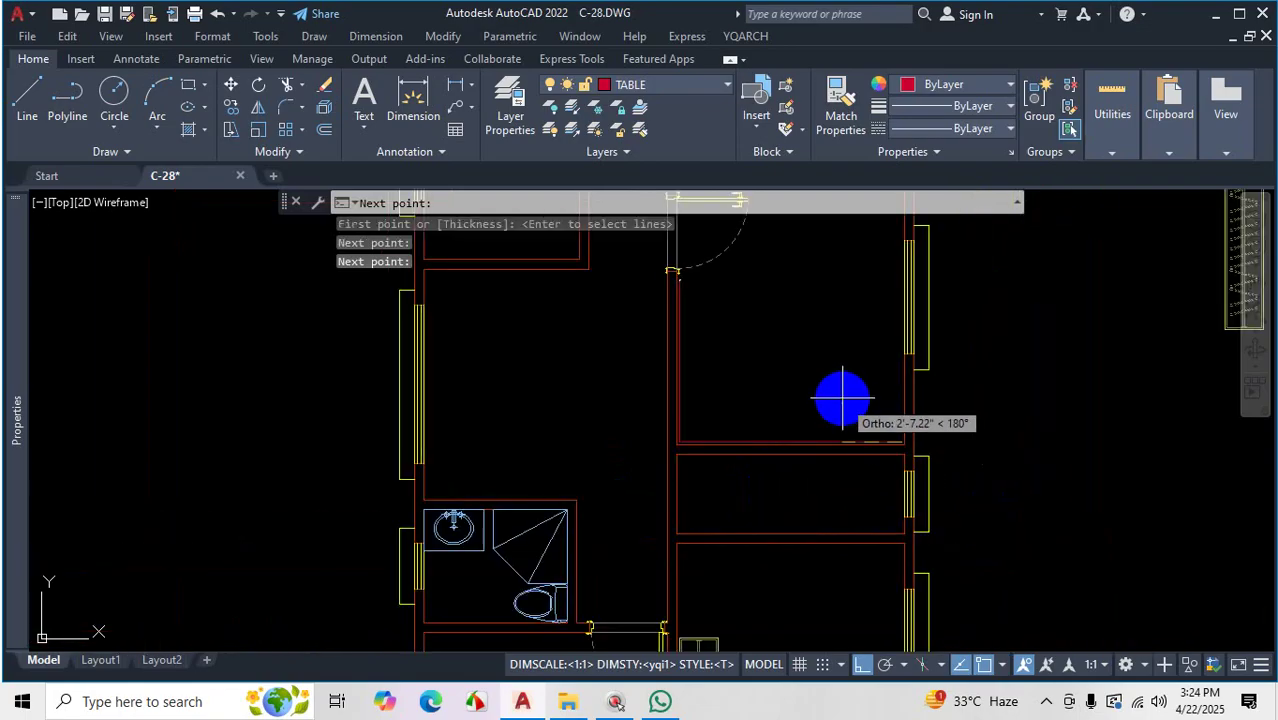
pyautogui.press('Return')
pyautogui.click(817, 335)
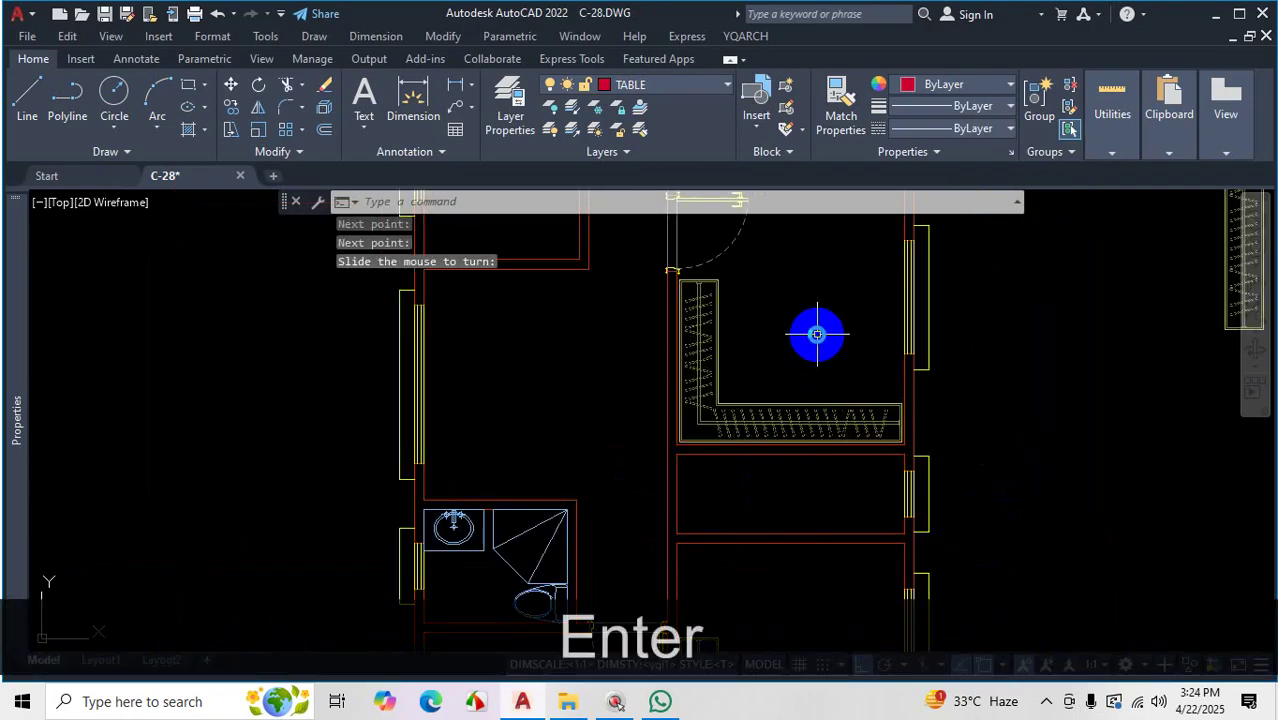
pyautogui.click(817, 338)
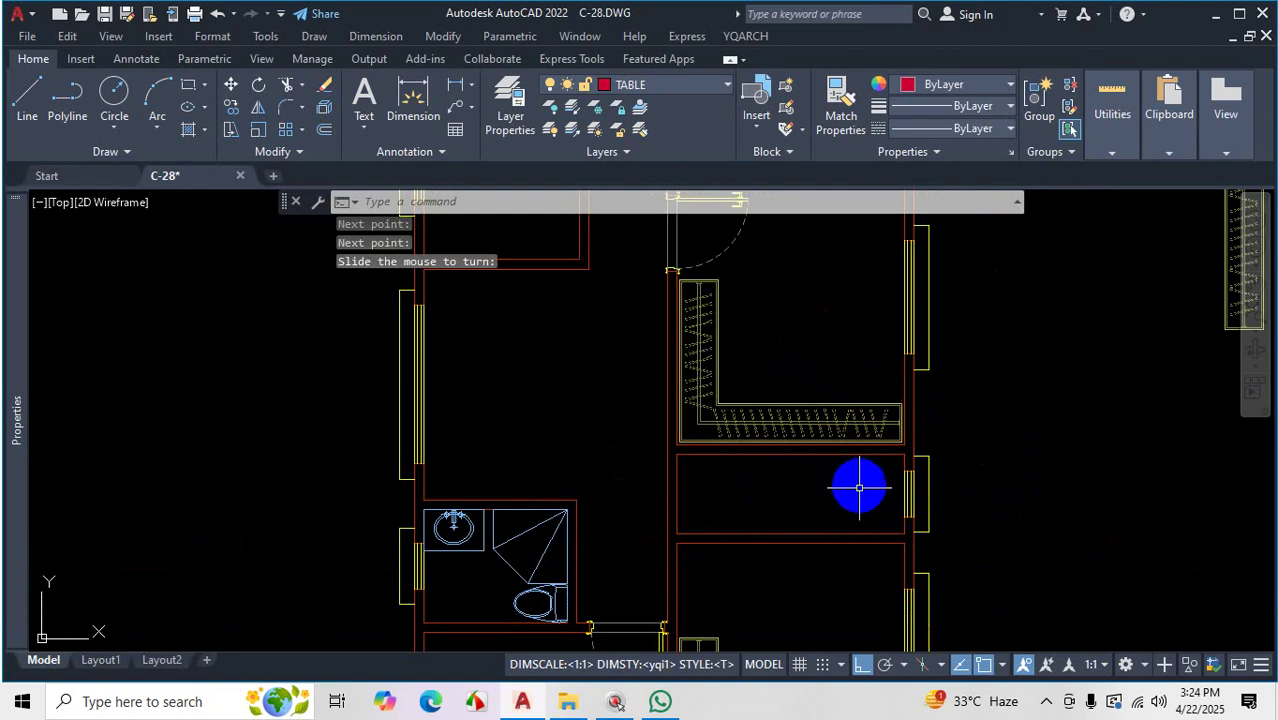
pyautogui.scroll(-2, 846, 548)
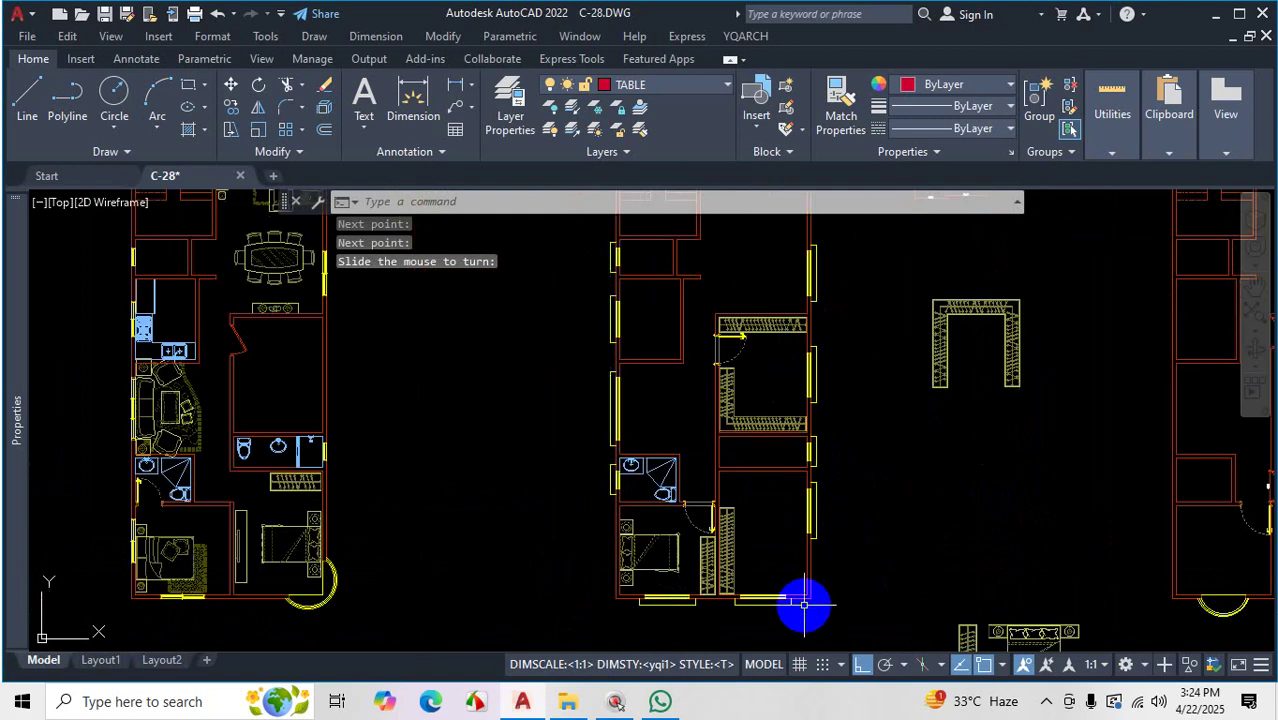
pyautogui.scroll(2, 731, 551)
pyautogui.scroll(-2, 740, 520)
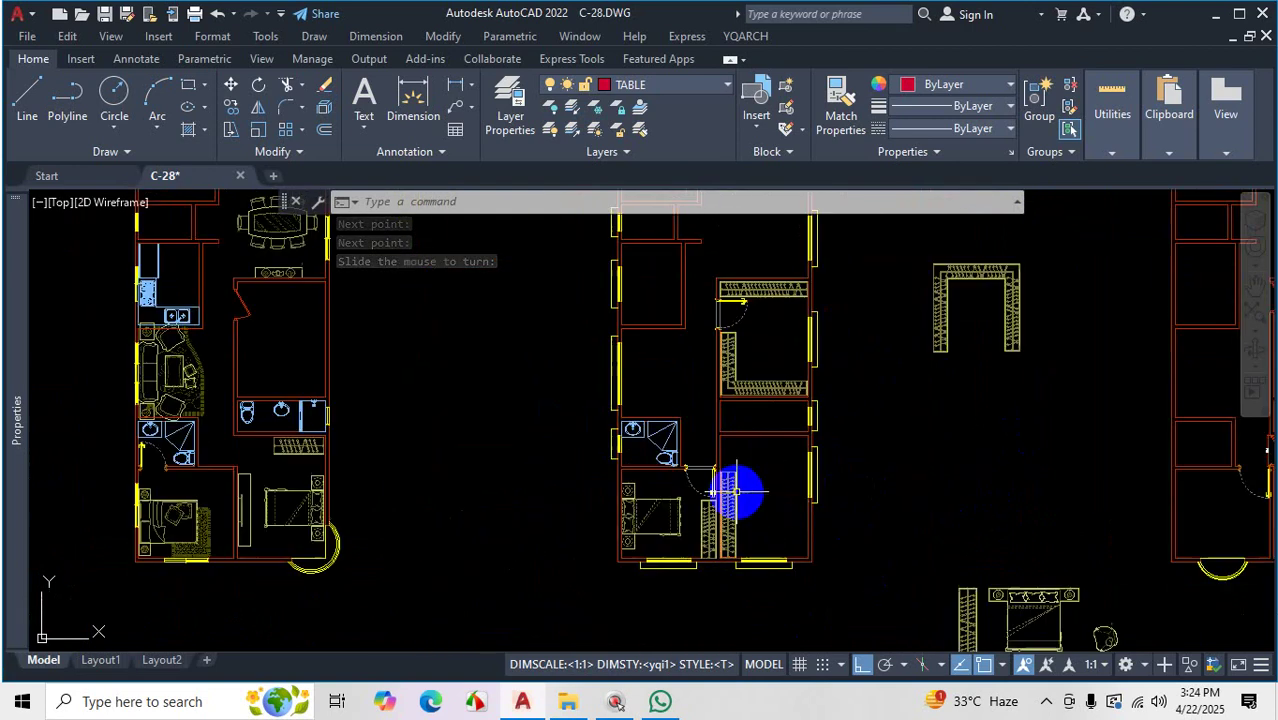
pyautogui.scroll(2, 770, 342)
pyautogui.scroll(-4, 950, 371)
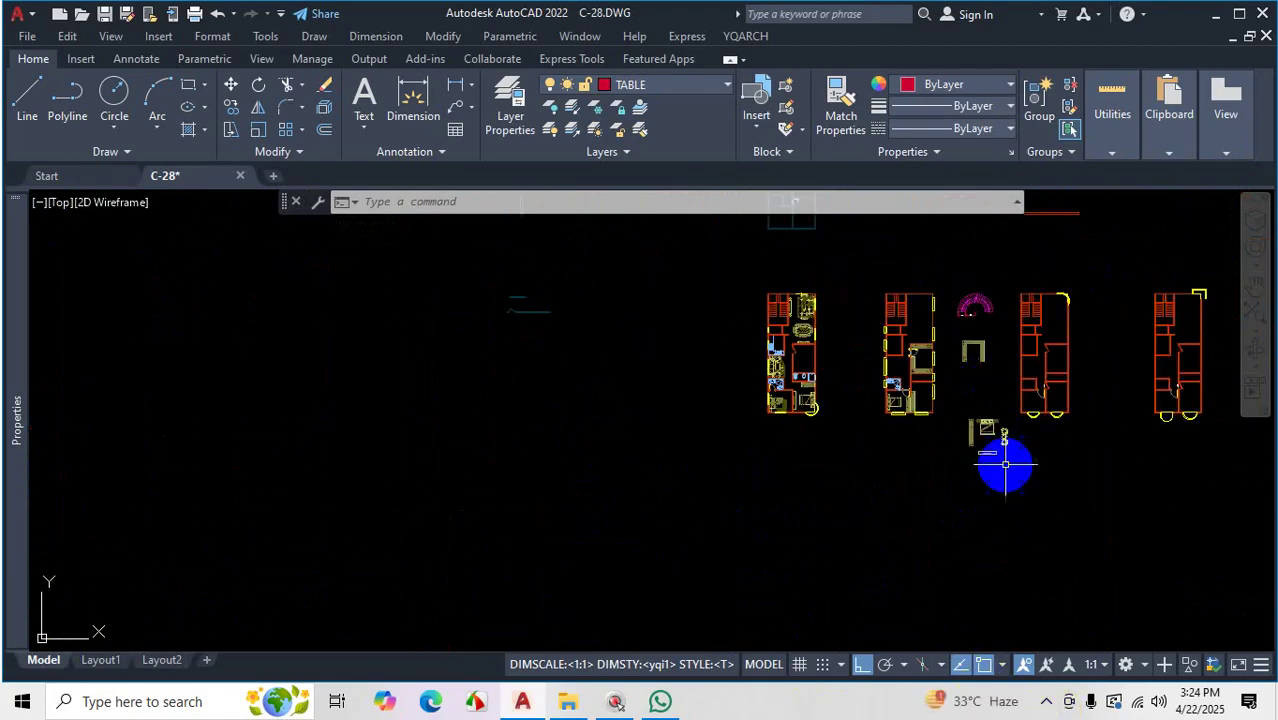
pyautogui.click(746, 37)
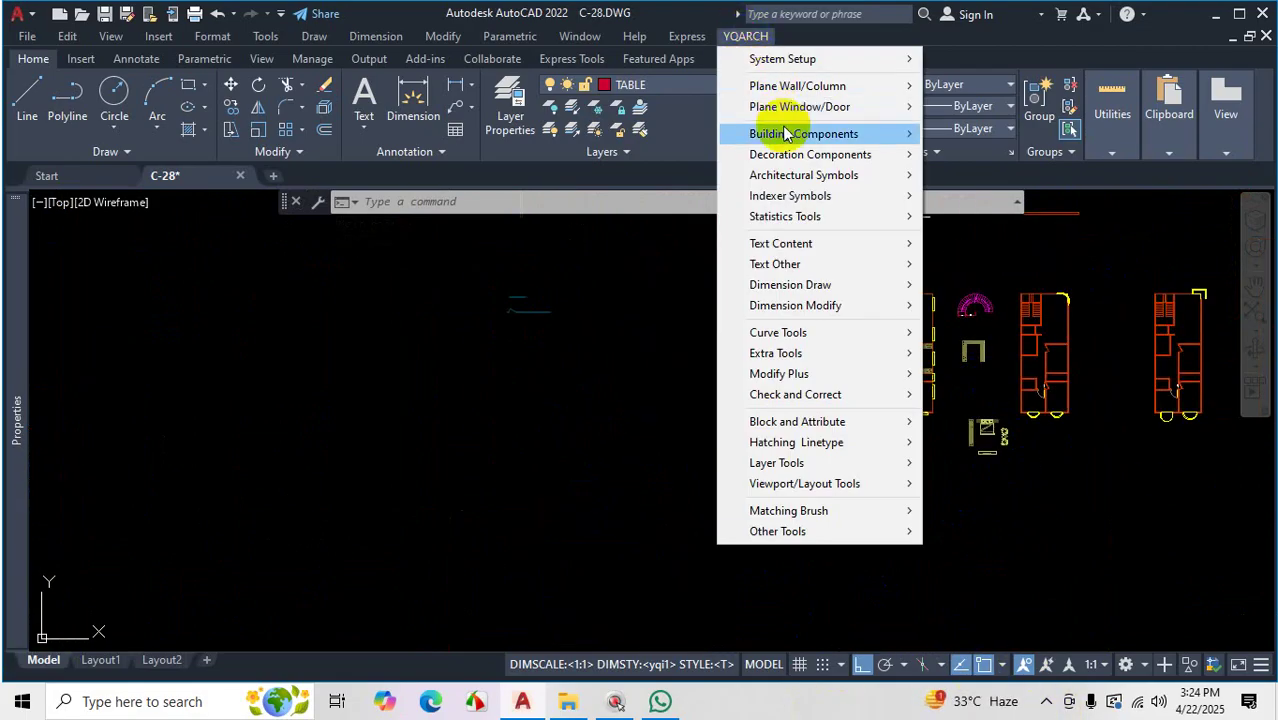
pyautogui.moveTo(782, 160)
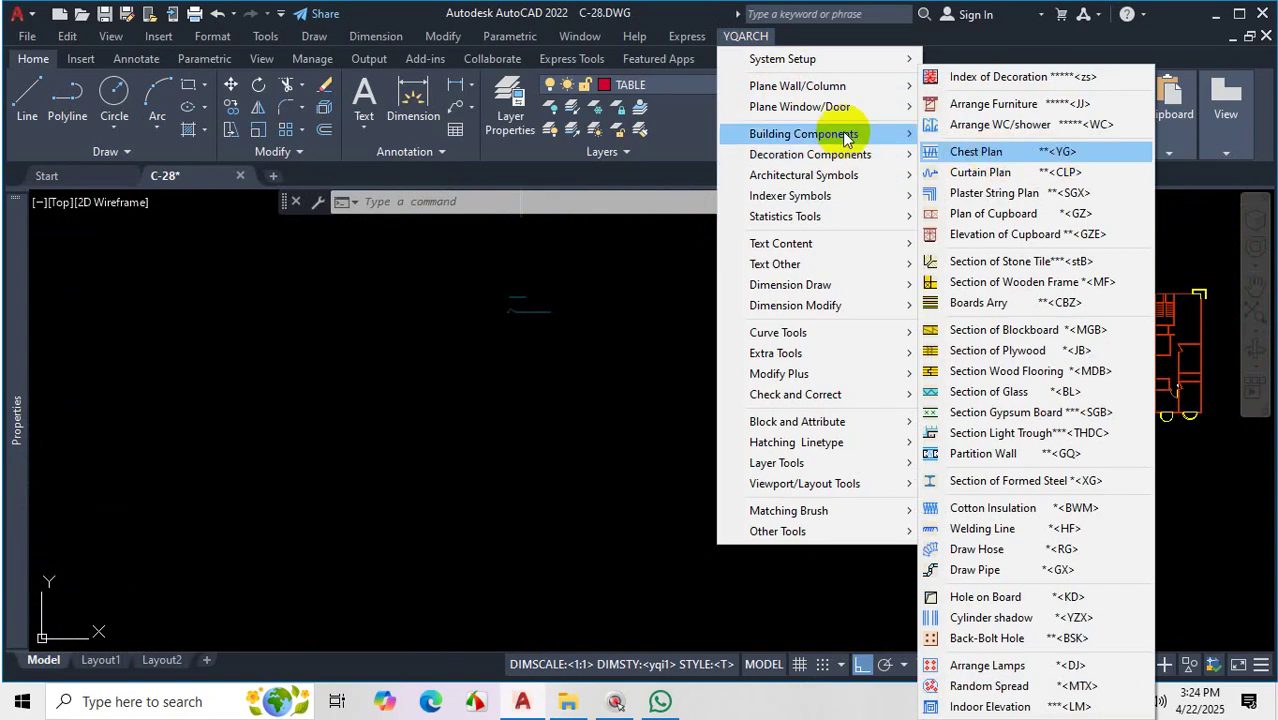
pyautogui.click(1047, 704)
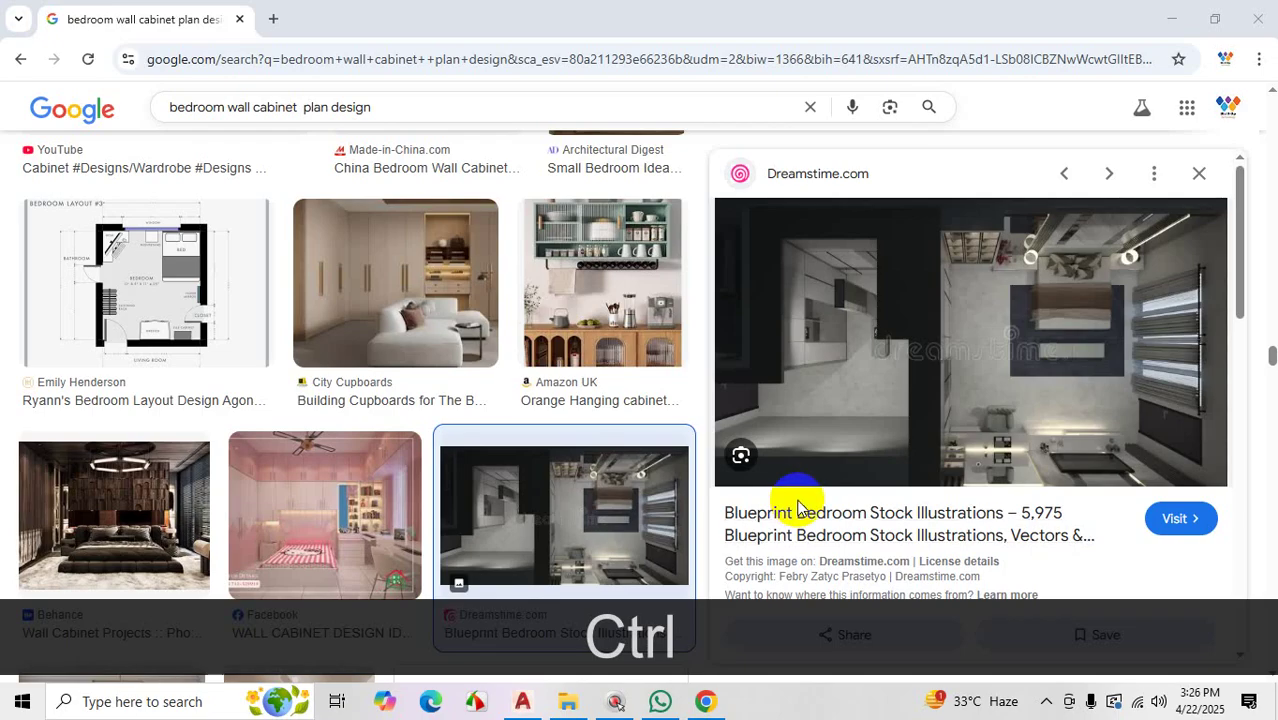
# In the browser, trace the U-shaped wardrobe on the Dreamstime bedroom blueprint image as a freehand screen annotation, then leave the annotation
pyautogui.hotkey('ctrl', '1')
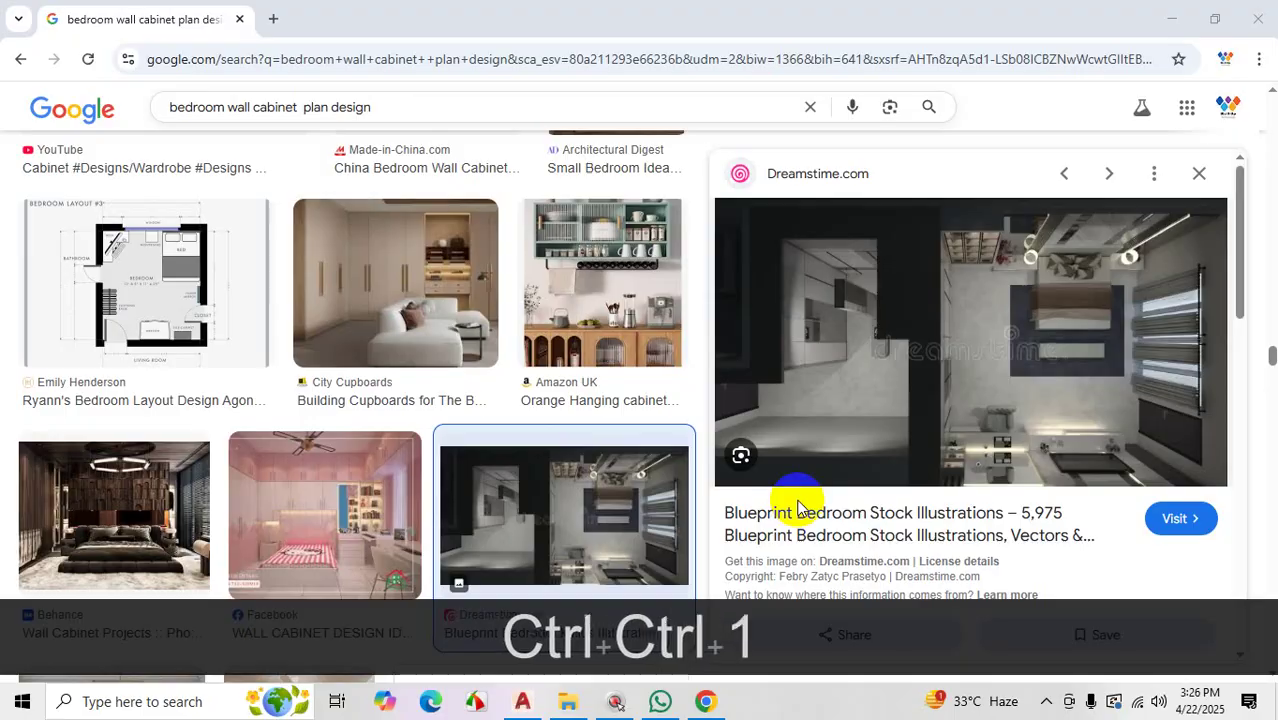
pyautogui.scroll(-1, 853, 403)
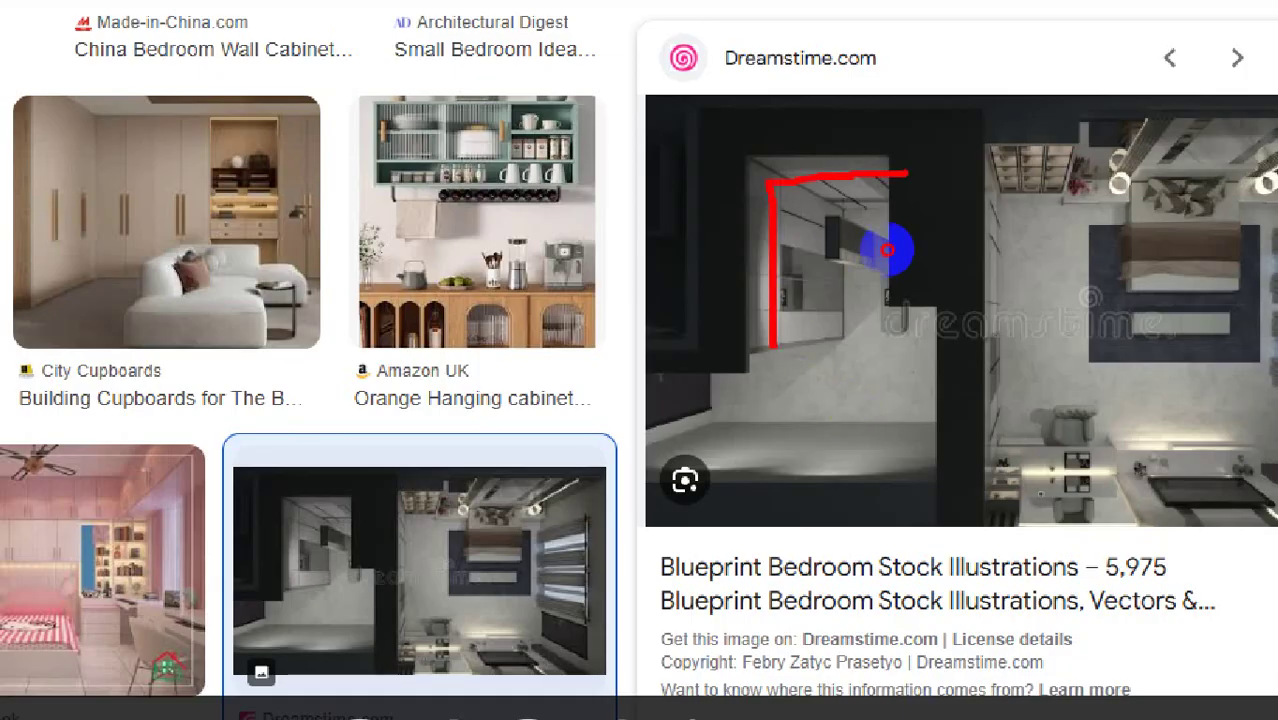
pyautogui.moveTo(900, 333); pyautogui.dragTo(903, 228)
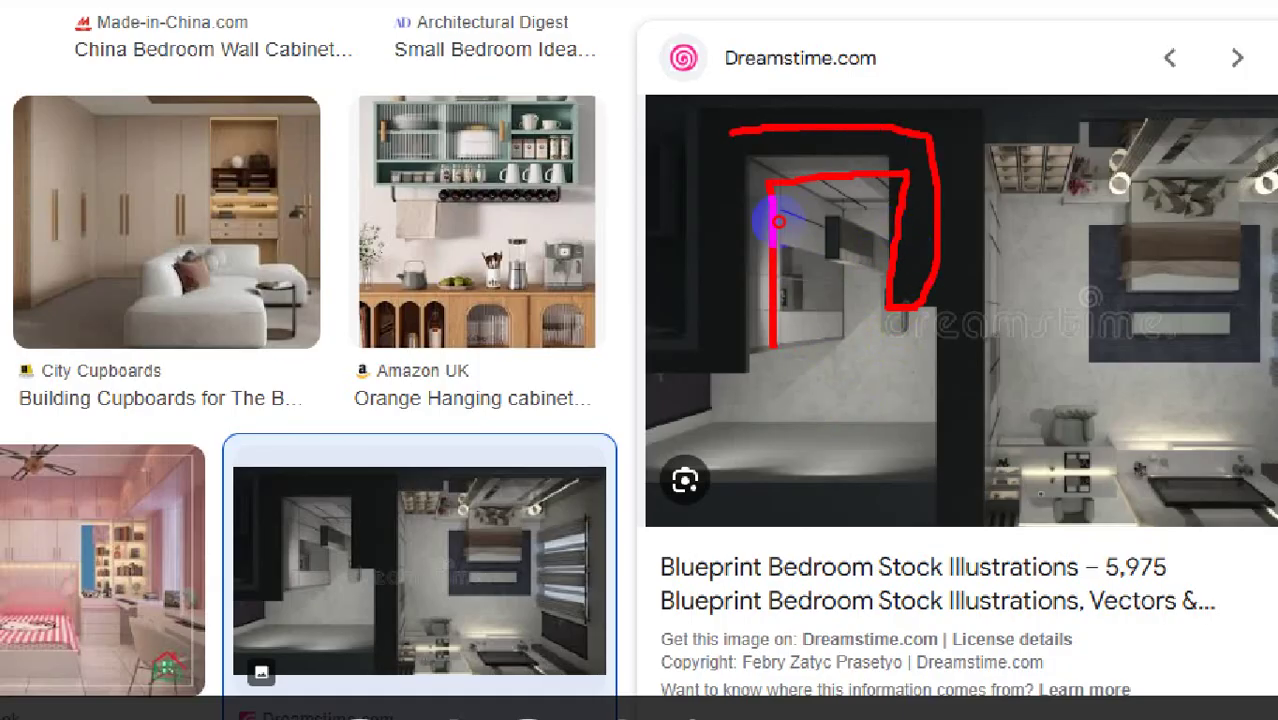
pyautogui.moveTo(730, 131); pyautogui.dragTo(712, 300)
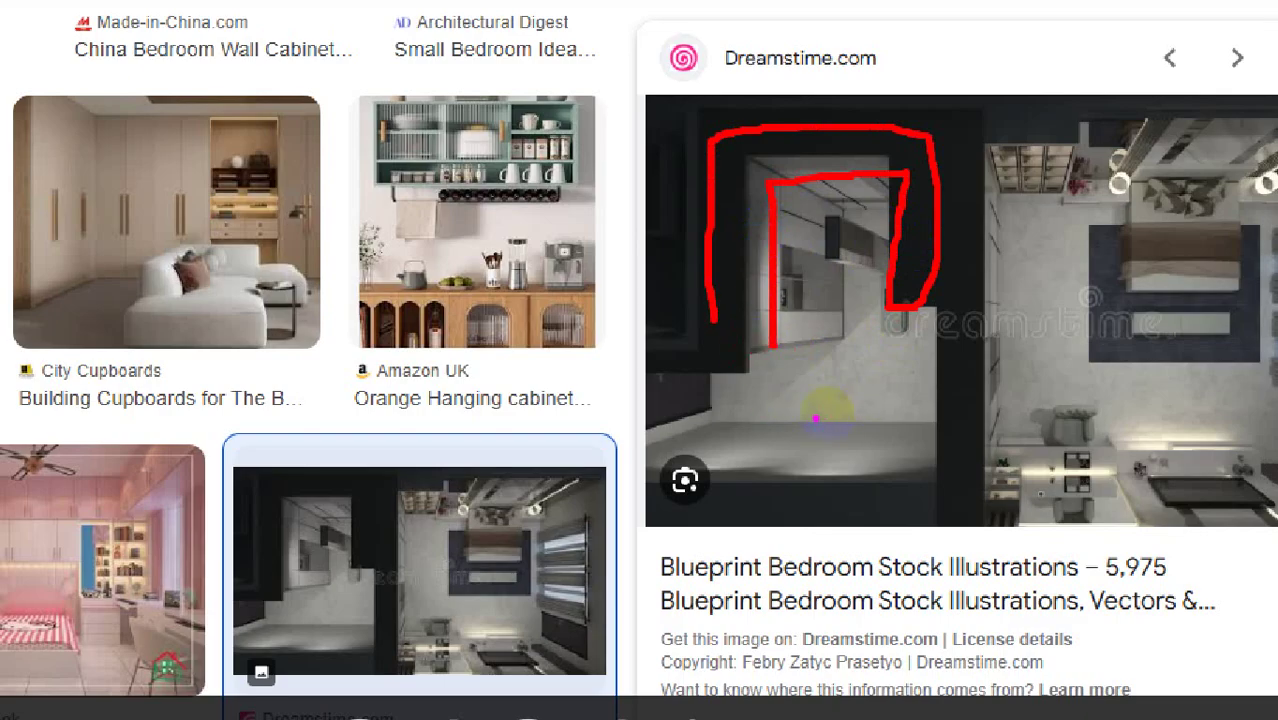
pyautogui.hotkey('ctrl', '1')
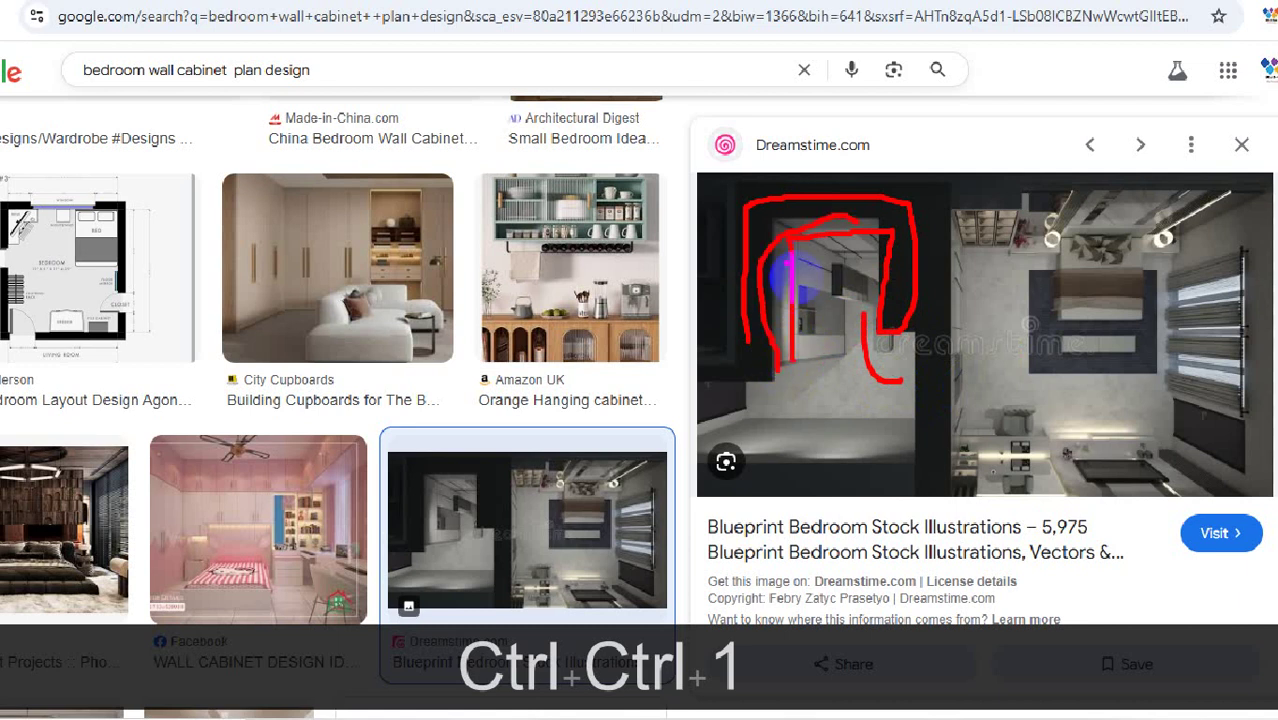
pyautogui.press('Escape')
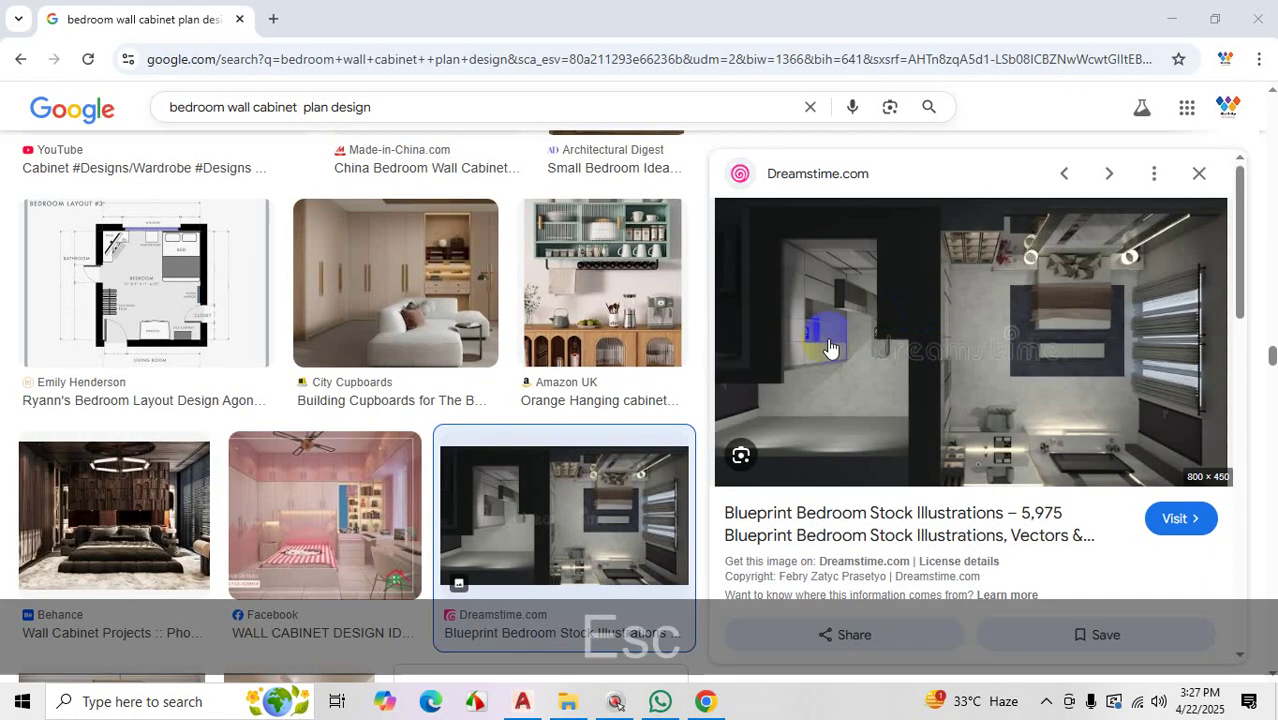
# Browse the related images below the Dreamstime bedroom blueprint preview for other wardrobe and cabinet layouts
pyautogui.scroll(-3, 914, 330)
pyautogui.scroll(-2, 916, 333)
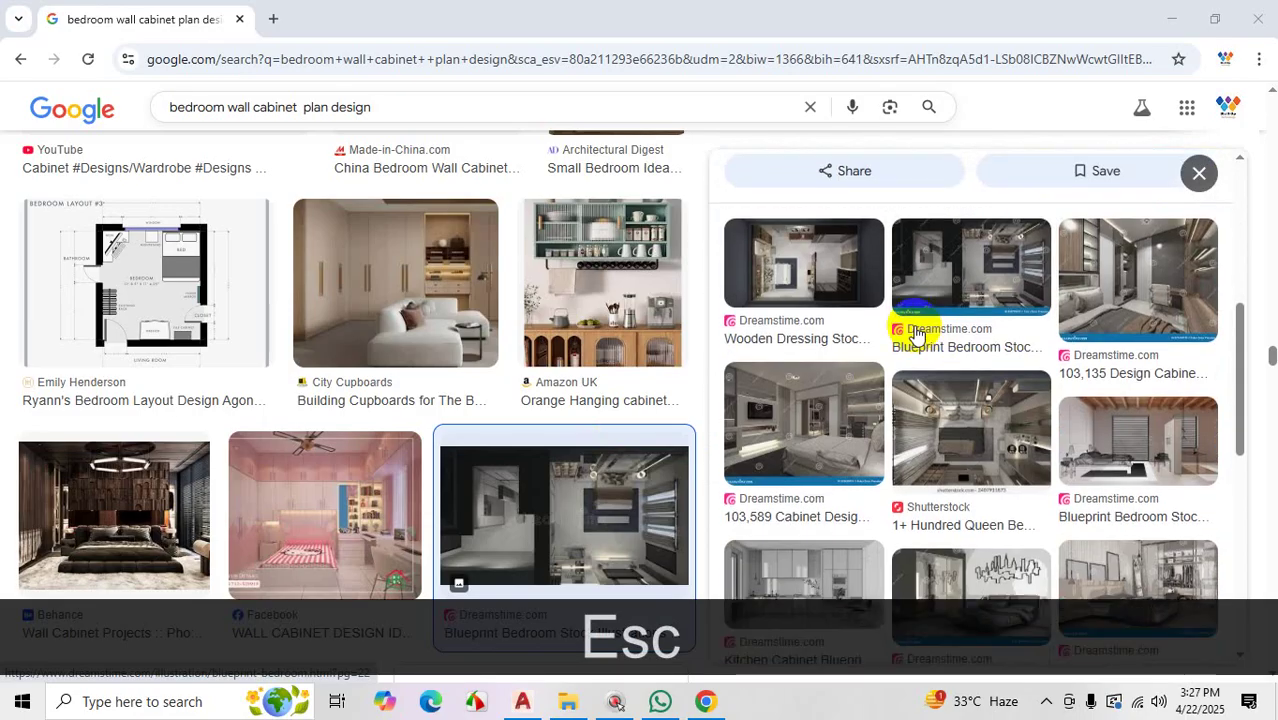
pyautogui.scroll(-1, 916, 333)
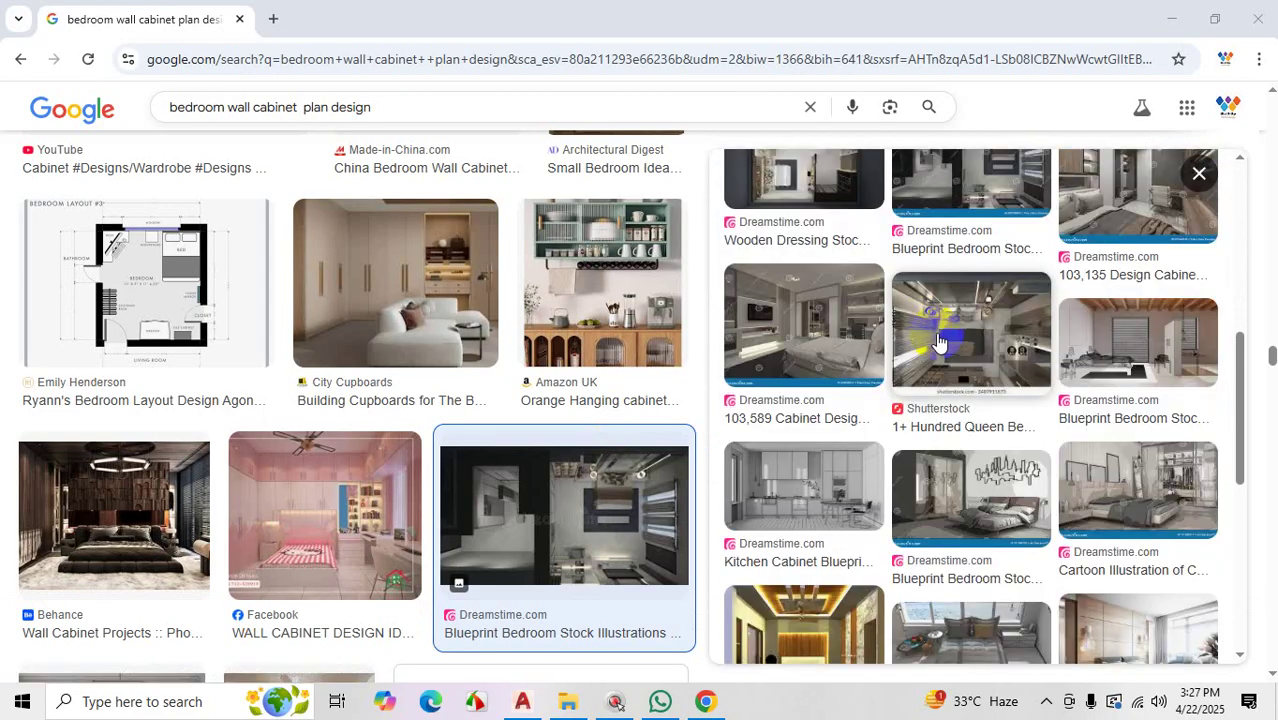
pyautogui.scroll(-3, 940, 340)
pyautogui.scroll(-2, 946, 336)
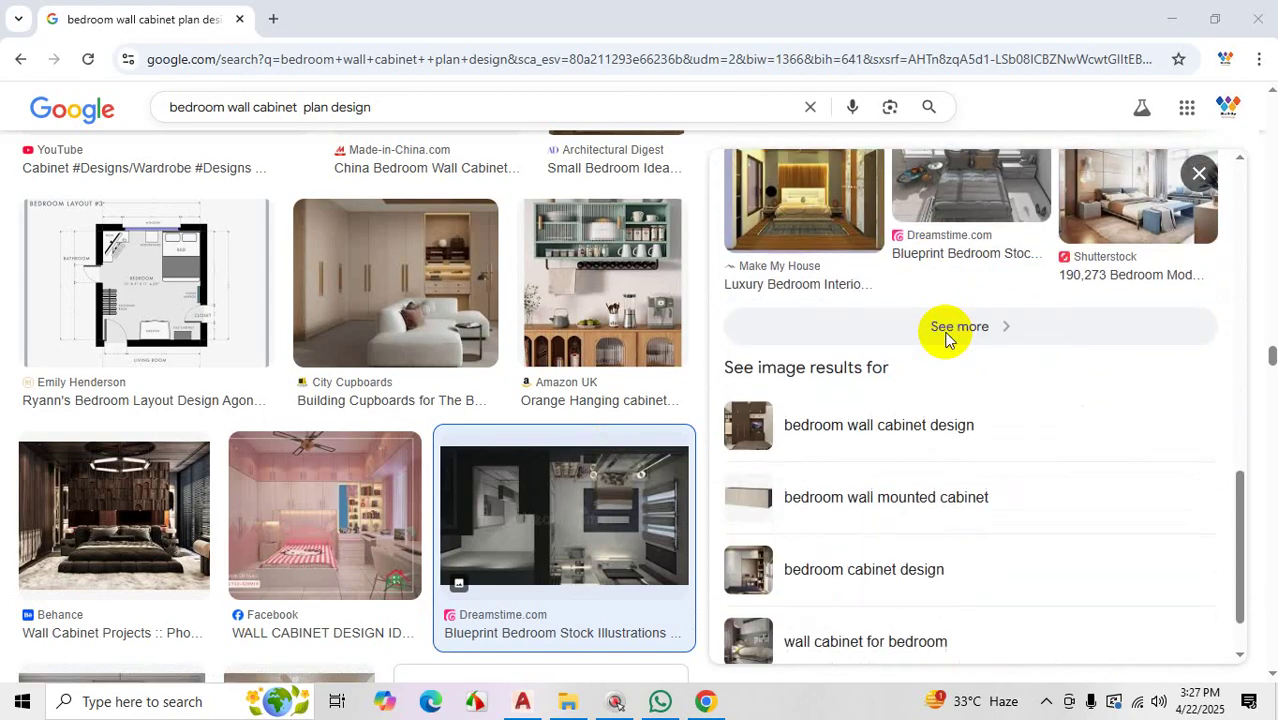
# Look through the image results for bedroom wall cabinet plan designs to find a suitable cabinet reference
pyautogui.scroll(-4, 568, 524)
pyautogui.scroll(-2, 563, 522)
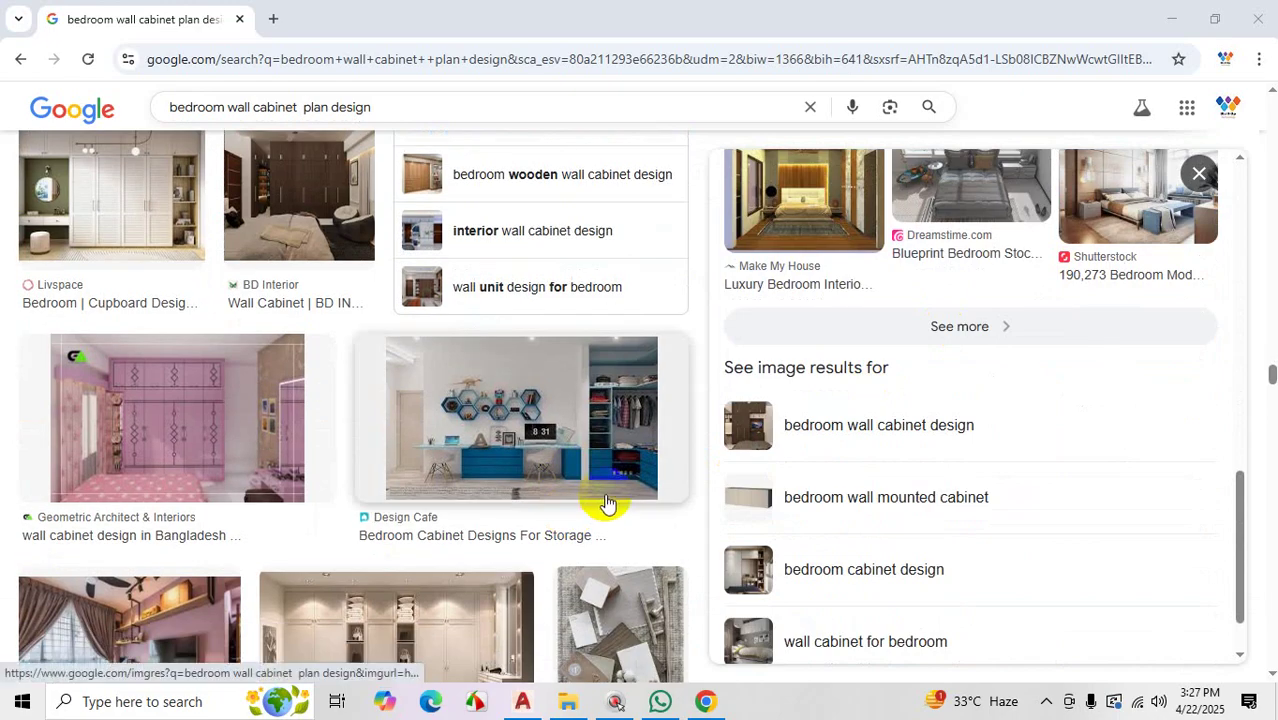
pyautogui.scroll(-2, 380, 378)
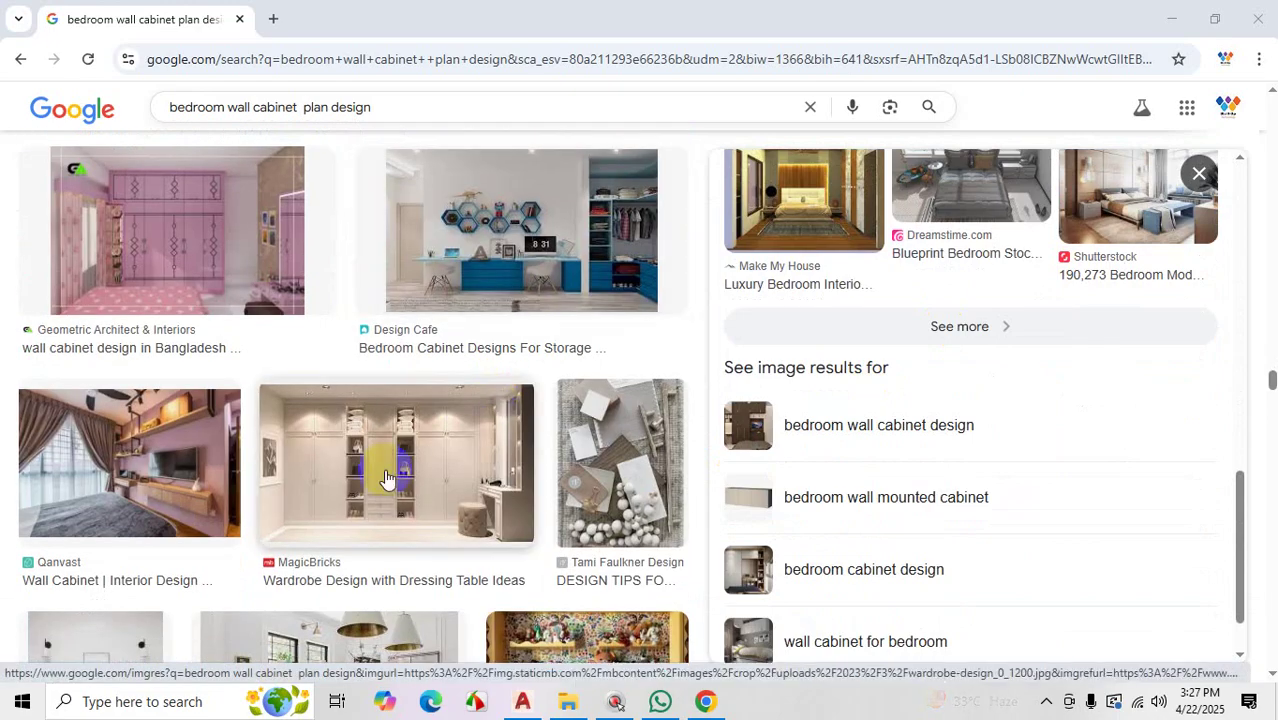
pyautogui.scroll(-2, 382, 470)
pyautogui.scroll(-1, 422, 320)
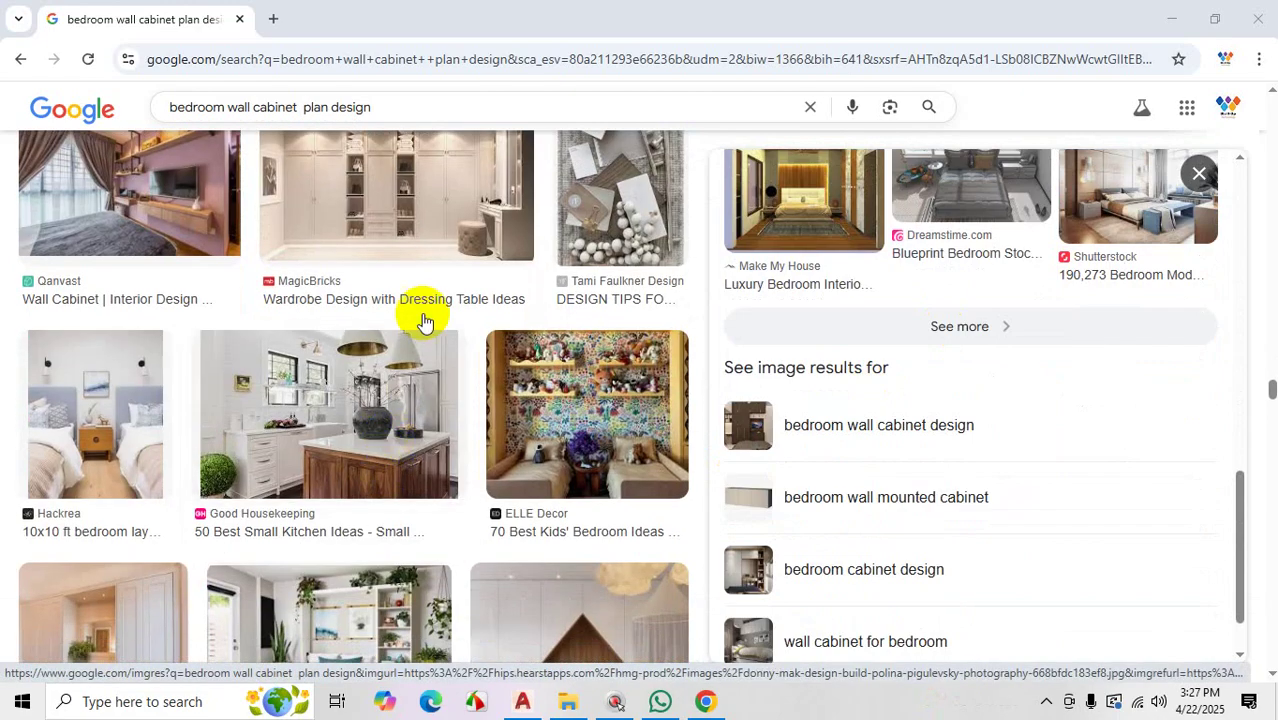
pyautogui.scroll(2, 441, 272)
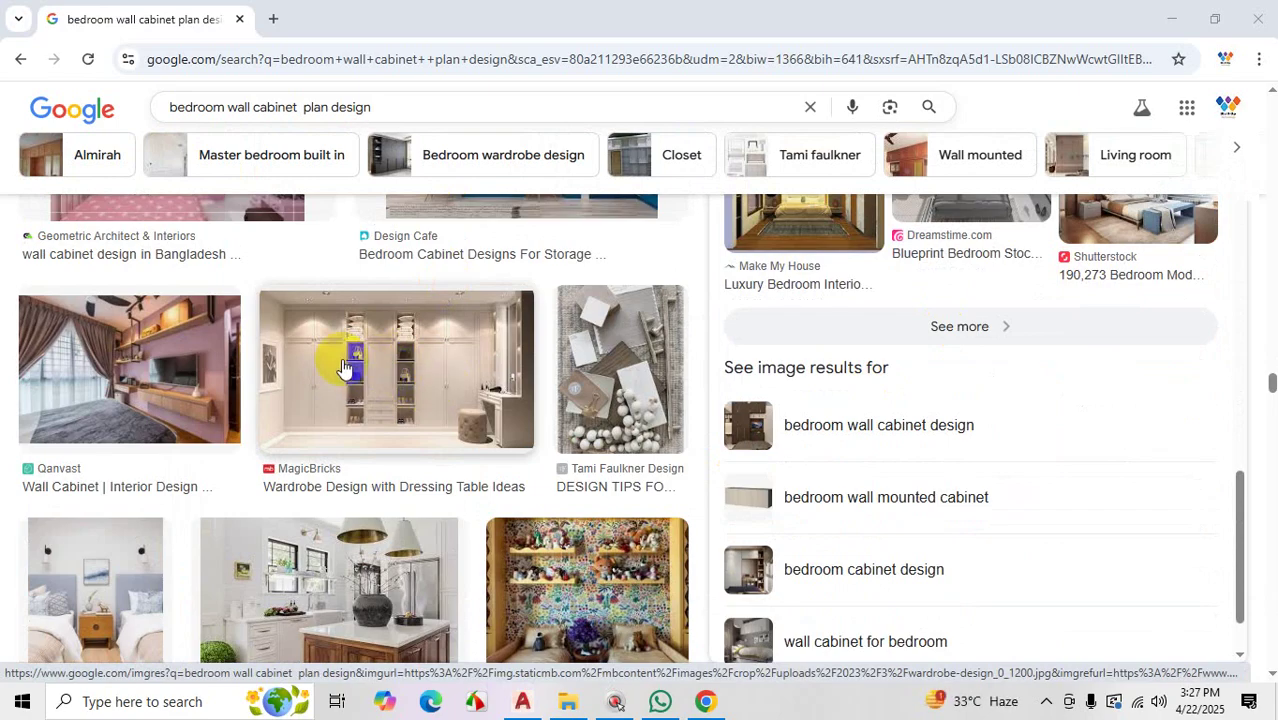
pyautogui.scroll(-4, 420, 390)
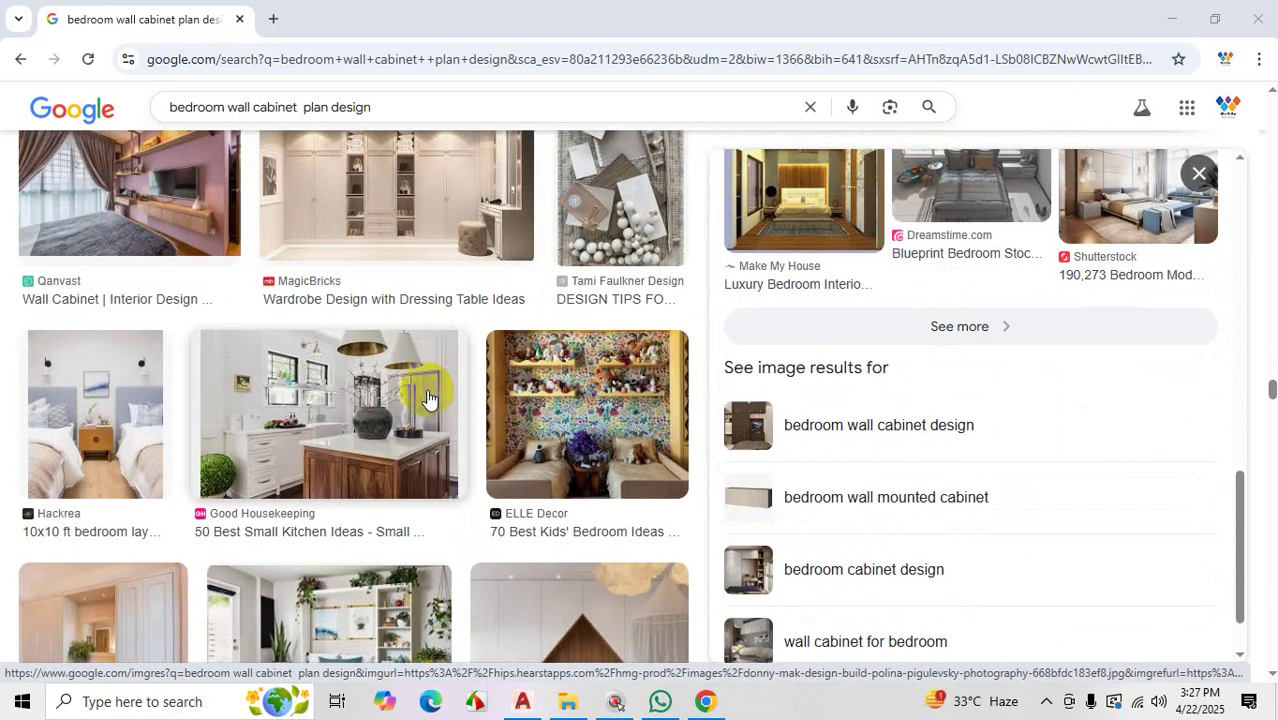
pyautogui.scroll(-1, 420, 405)
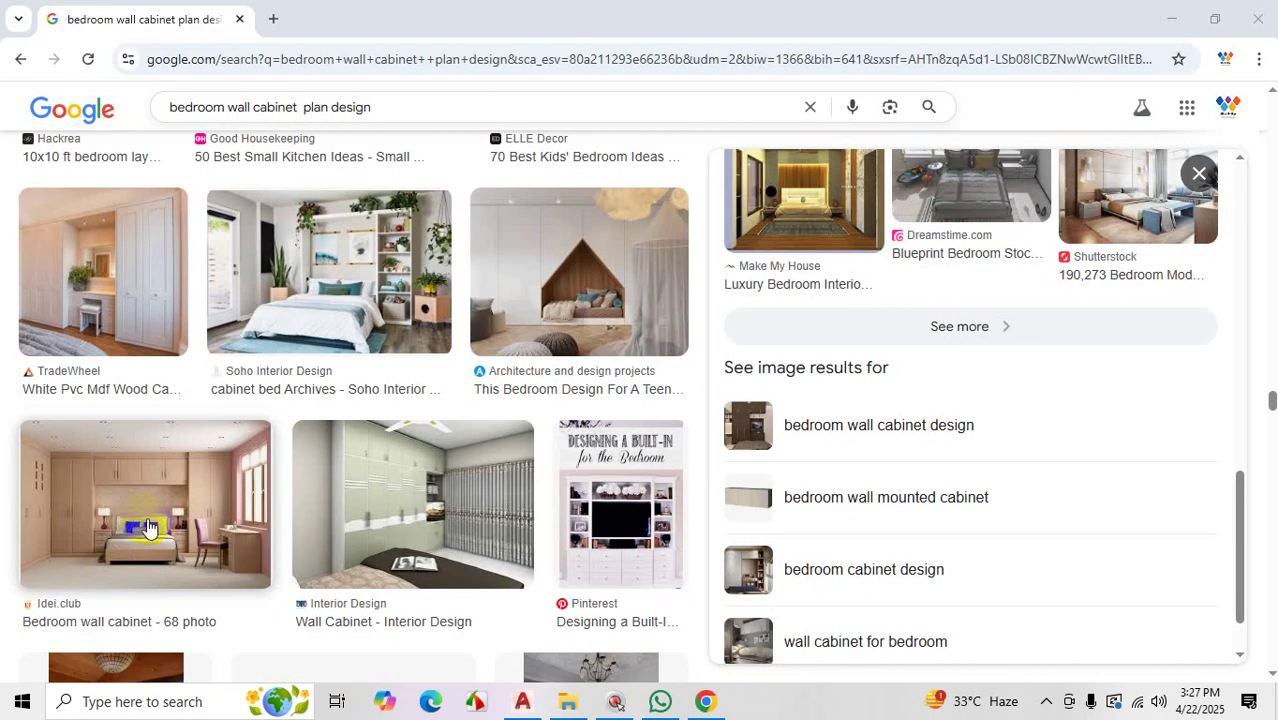
pyautogui.scroll(-6, 448, 530)
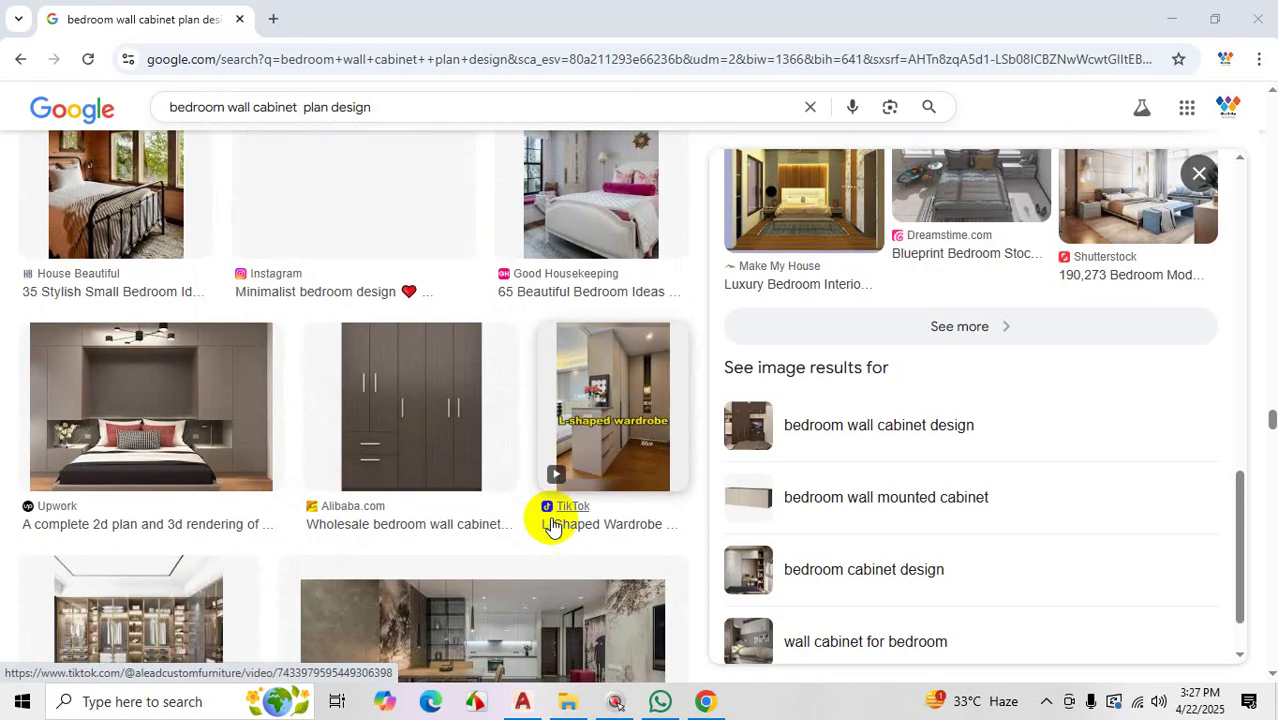
pyautogui.scroll(-7, 385, 498)
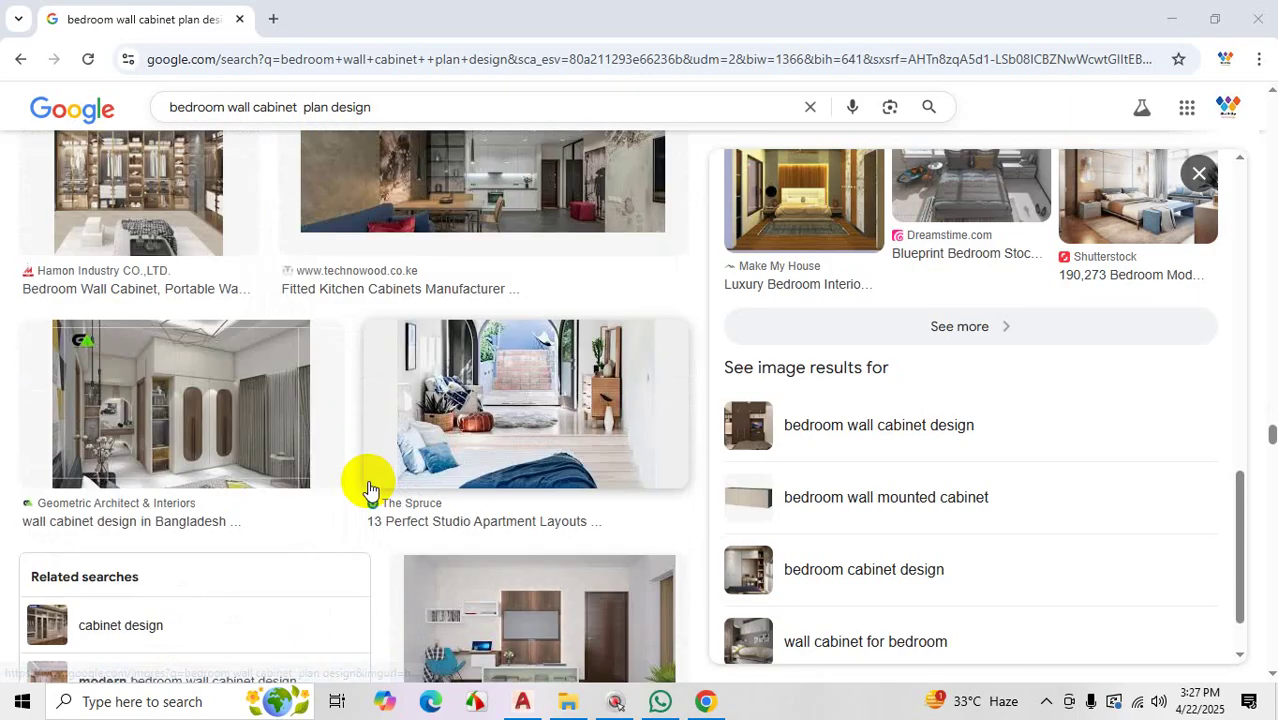
pyautogui.scroll(-3, 375, 490)
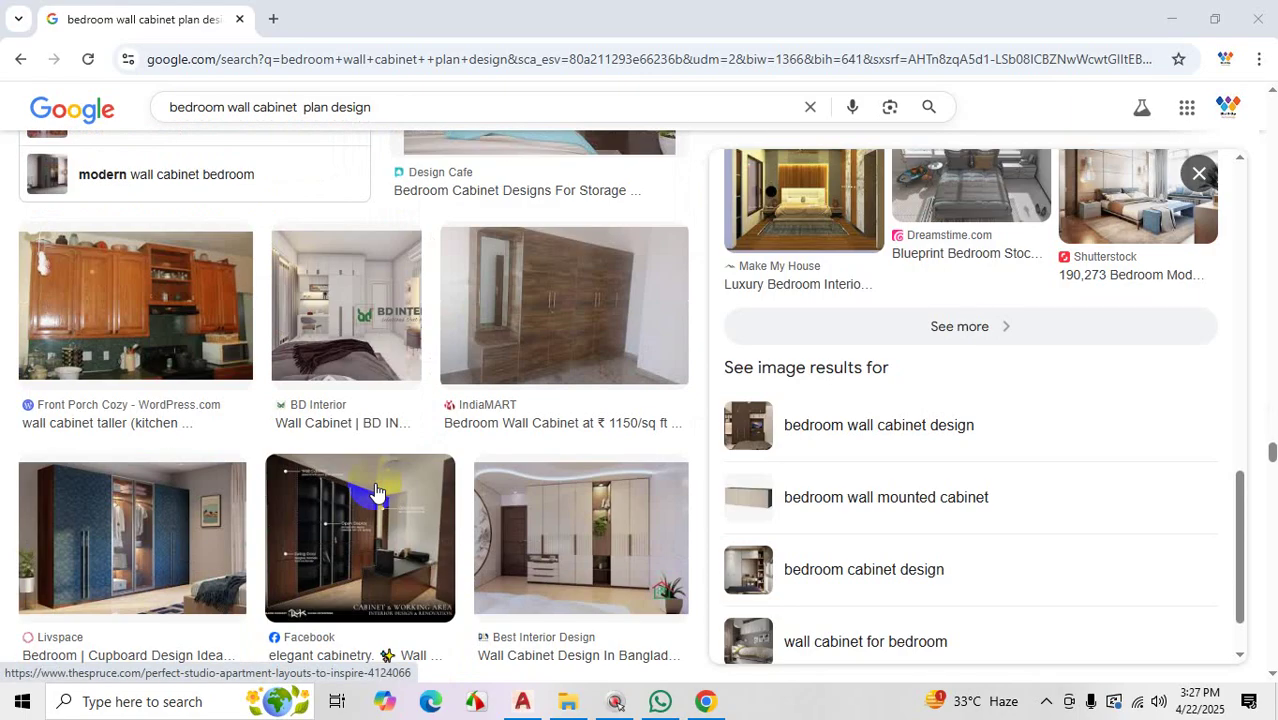
# Change the image search to "bedroom dressing room ideas"
pyautogui.moveTo(372, 107); pyautogui.dragTo(230, 110)
pyautogui.write('droom d')
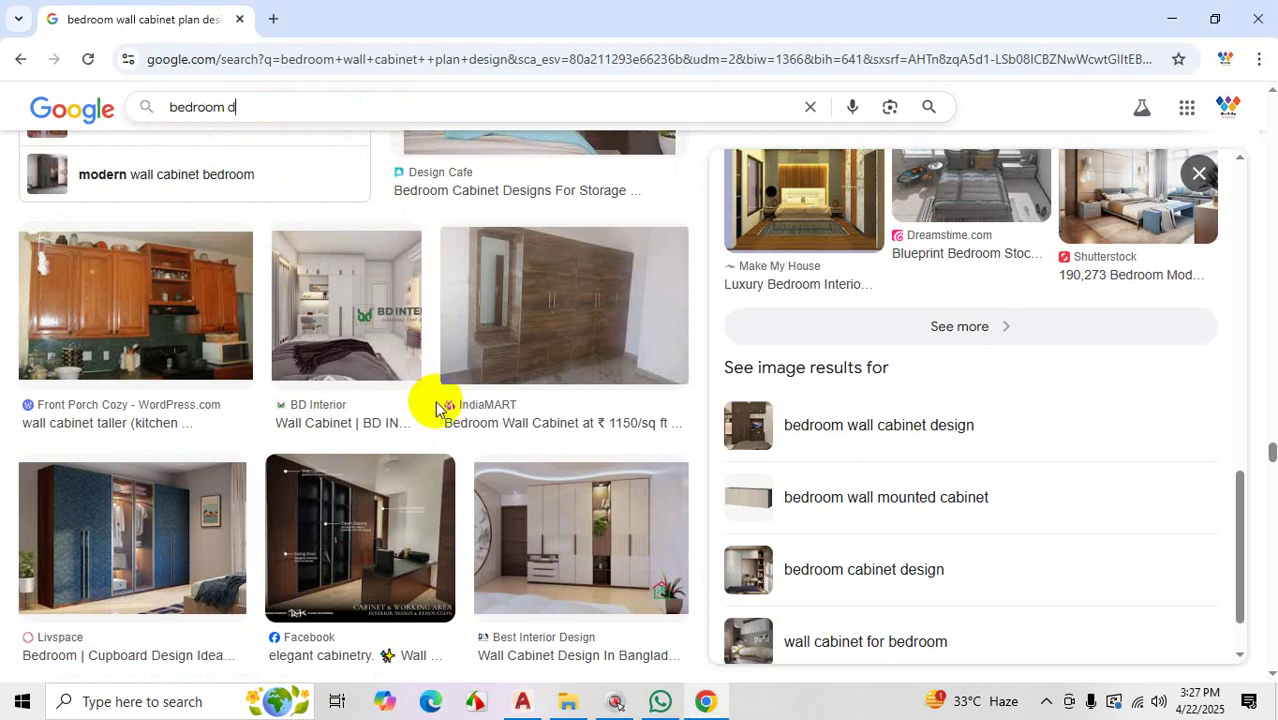
pyautogui.write('ressi')
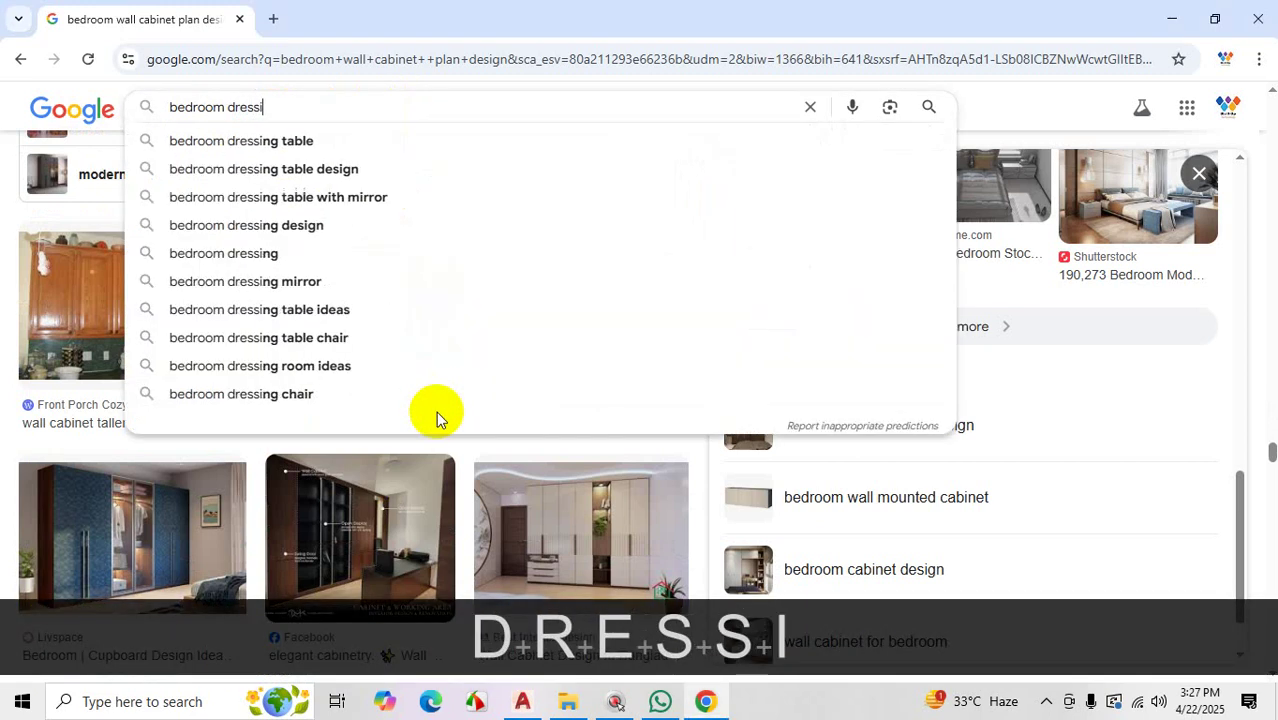
pyautogui.write('ng roo')
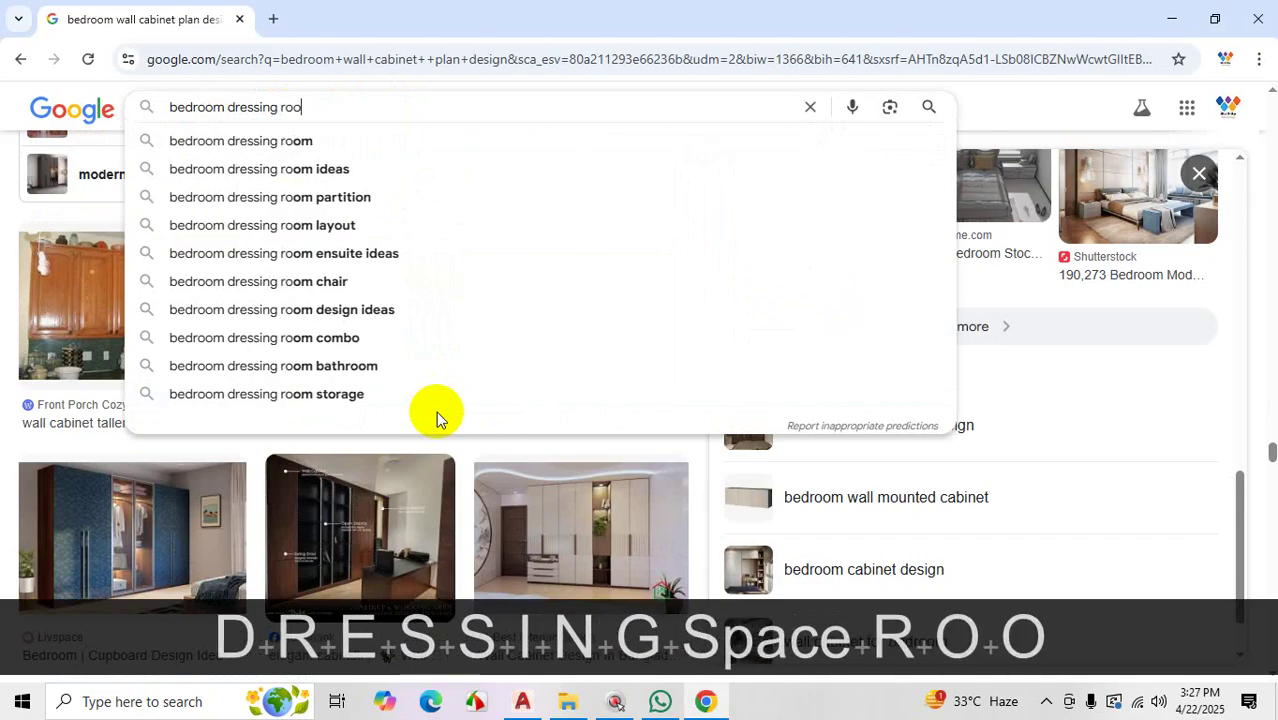
pyautogui.click(365, 170)
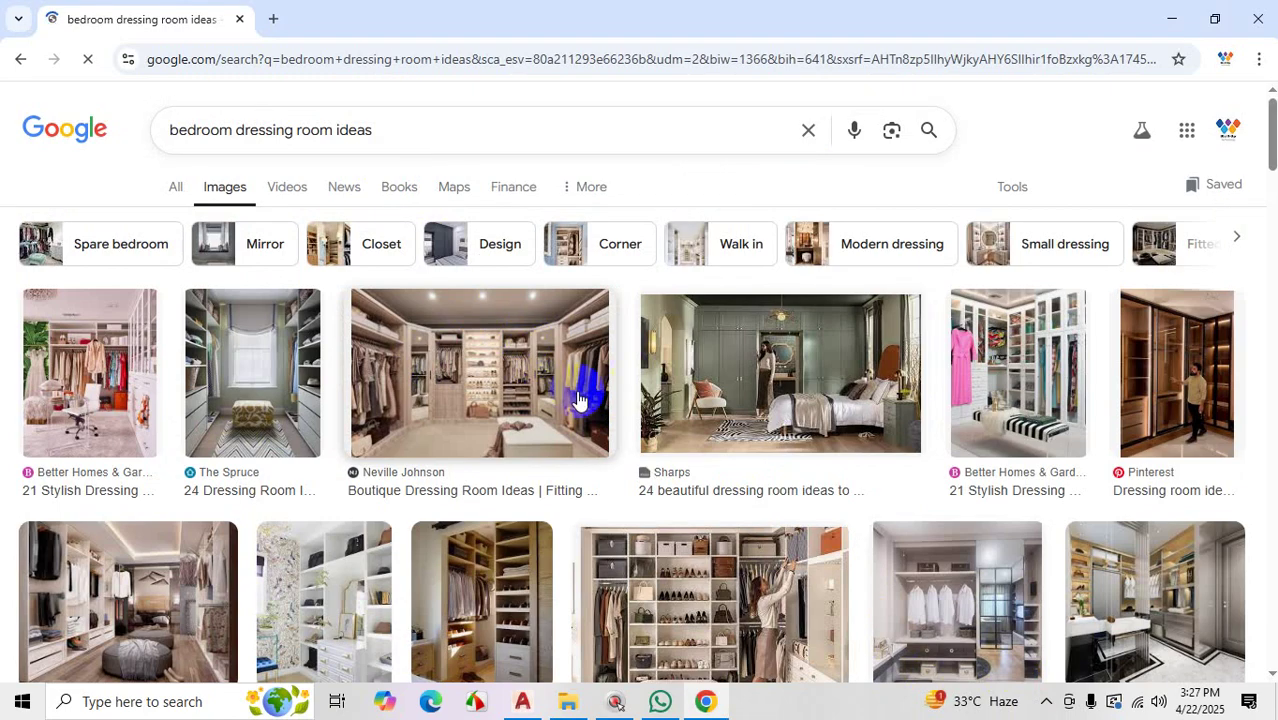
# Preview the Neville Johnson Boutique Dressing Room Ideas image and look through its related images
pyautogui.click(507, 383)
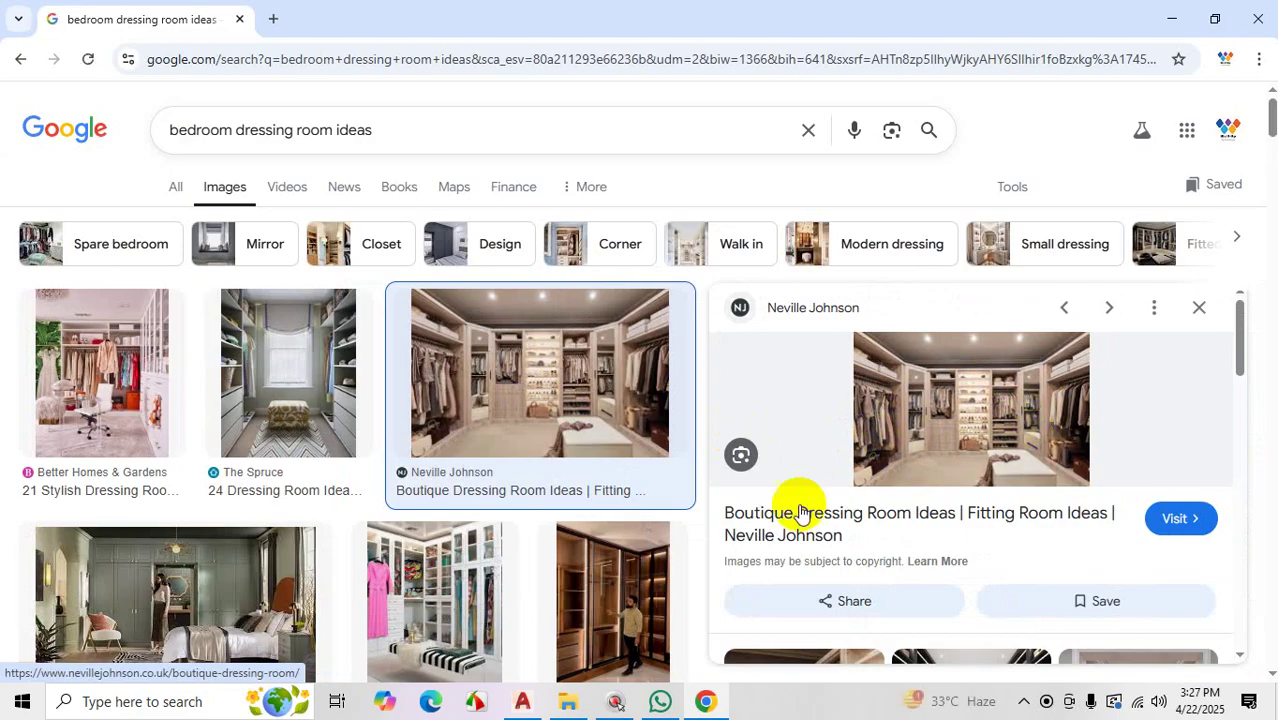
pyautogui.scroll(-2, 530, 530)
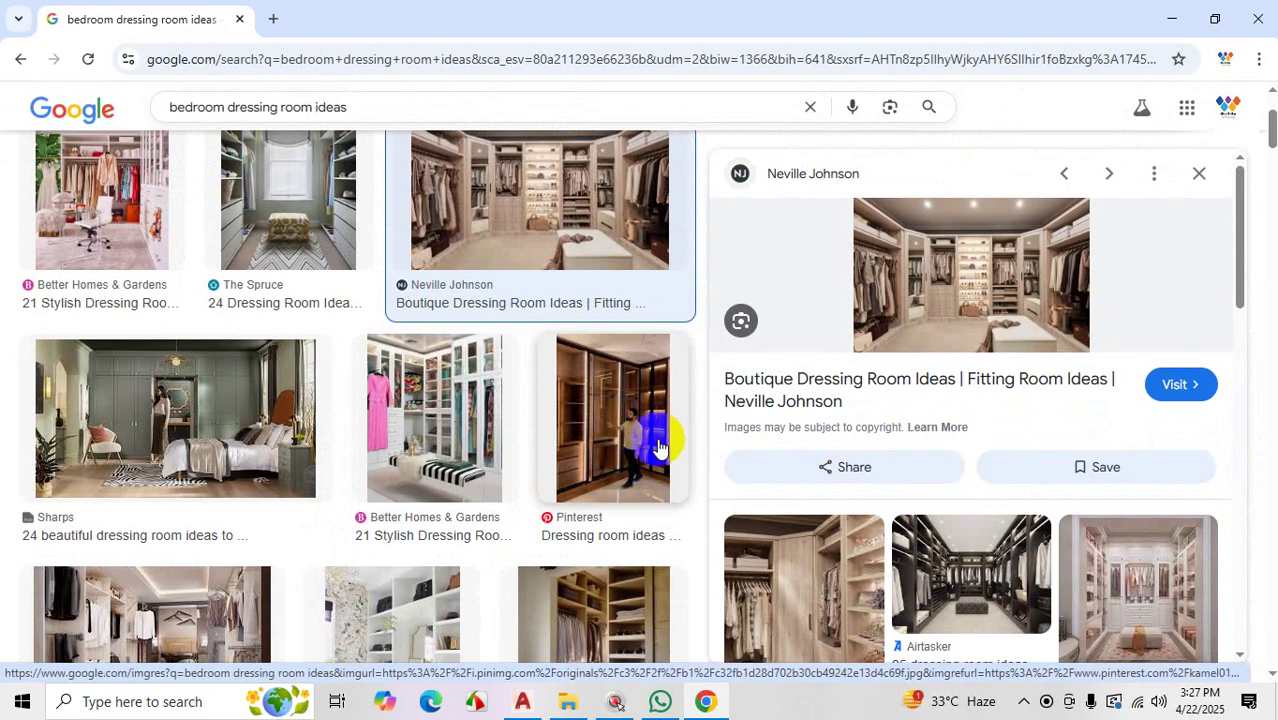
pyautogui.scroll(-2, 658, 448)
pyautogui.scroll(-6, 984, 556)
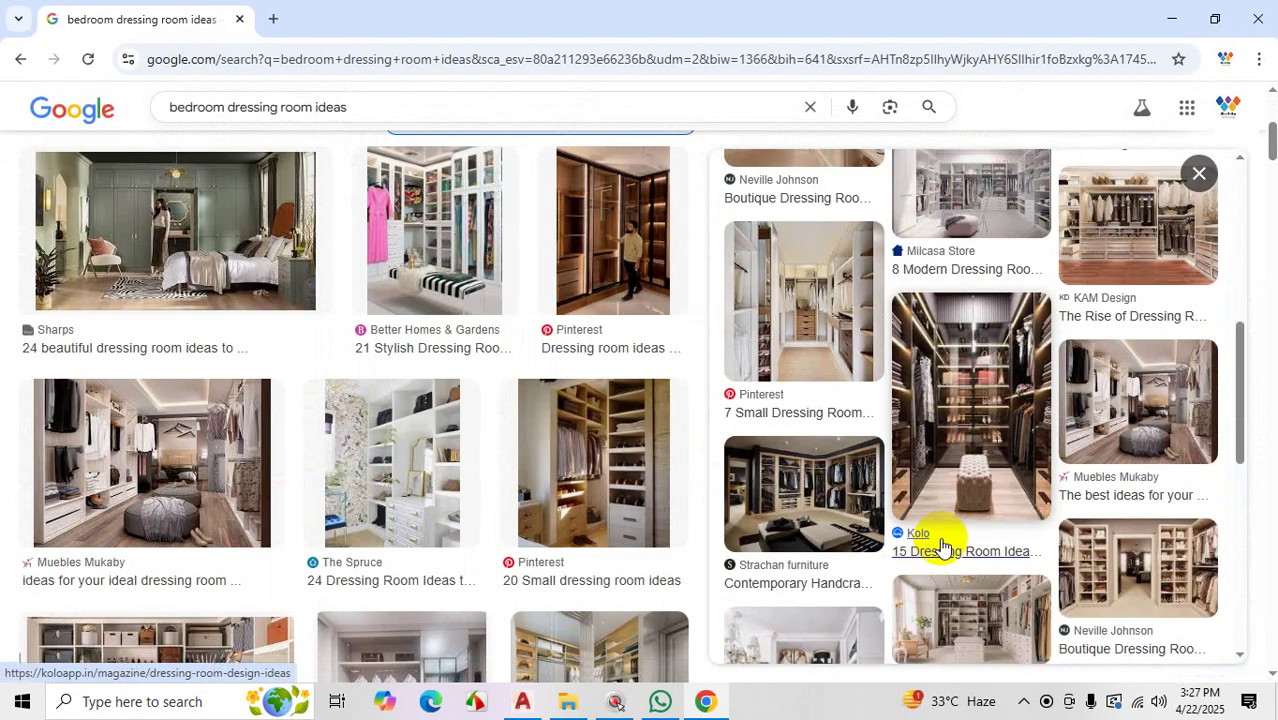
pyautogui.scroll(-2, 960, 530)
pyautogui.scroll(-2, 504, 482)
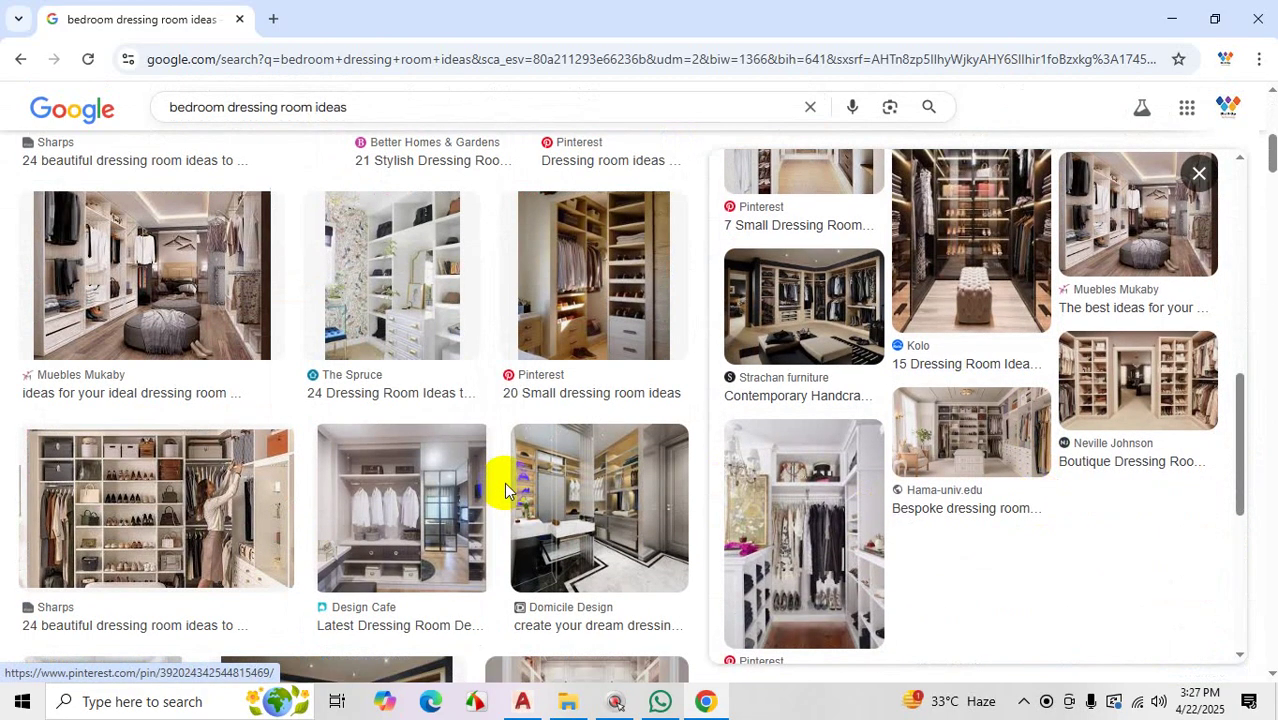
# Examine further dressing room image results for wardrobe layouts, then return to the start of the results
pyautogui.scroll(-4, 504, 482)
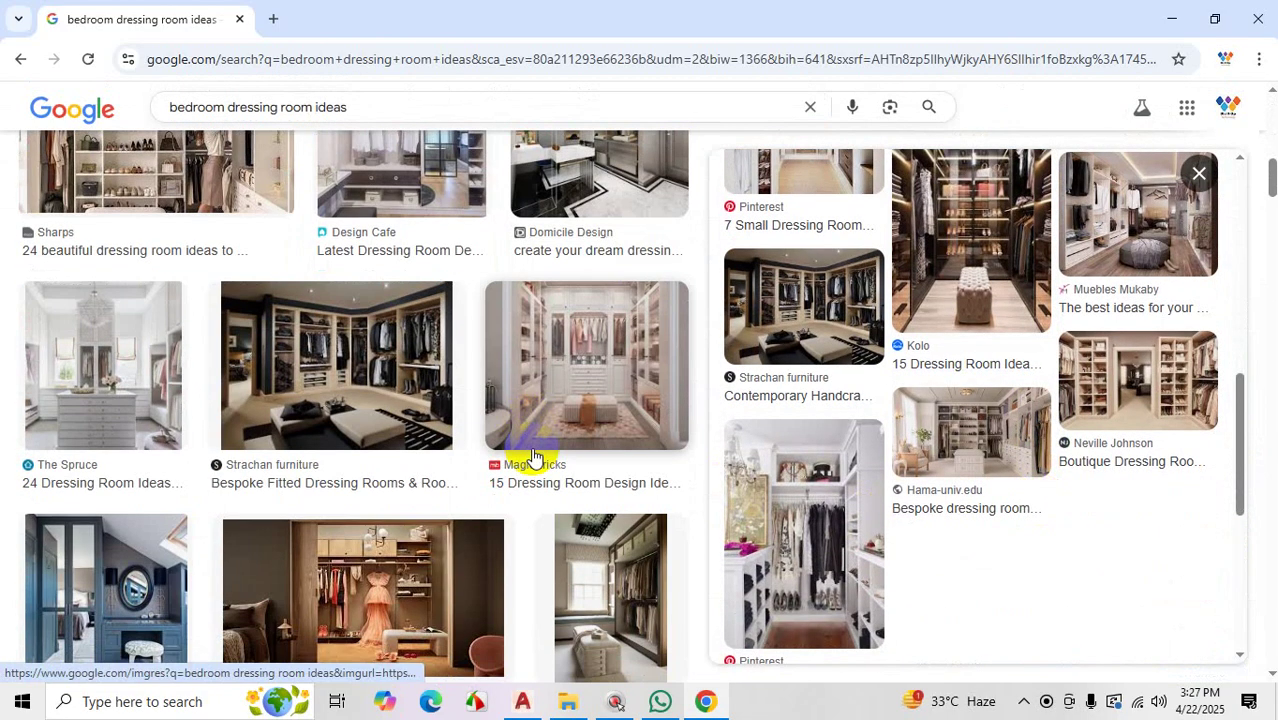
pyautogui.scroll(-4, 532, 456)
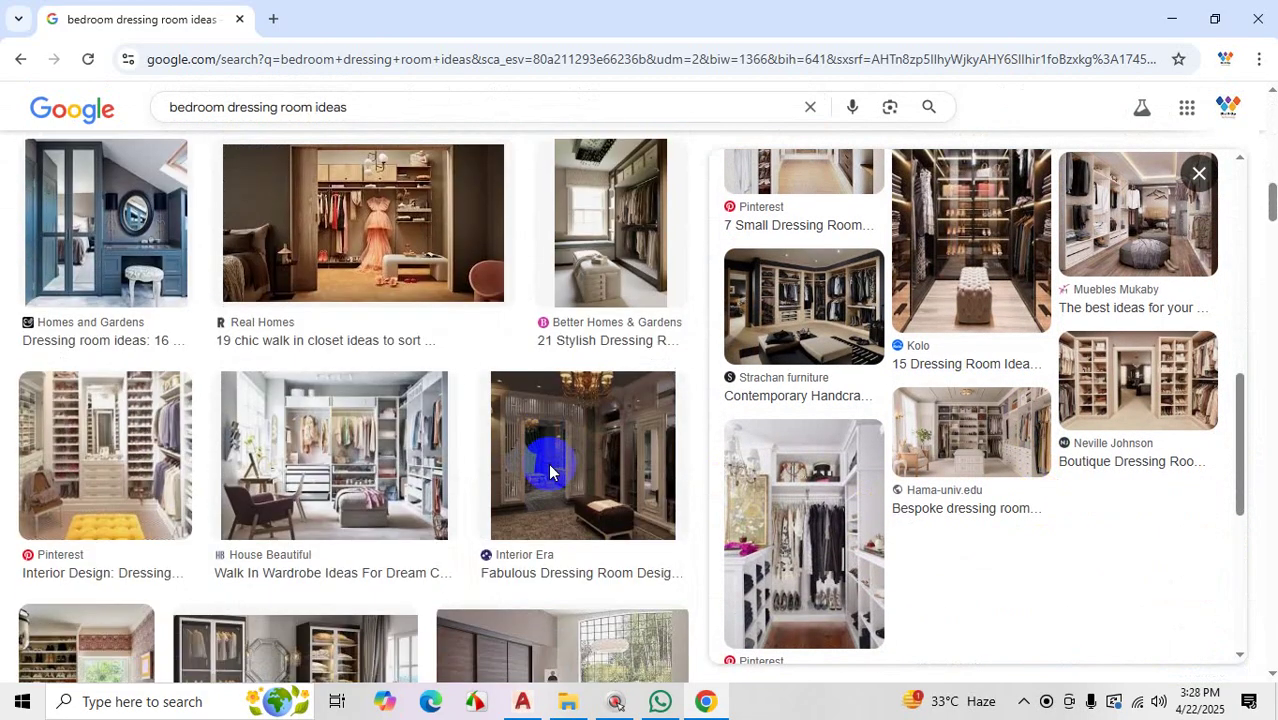
pyautogui.scroll(-3, 490, 445)
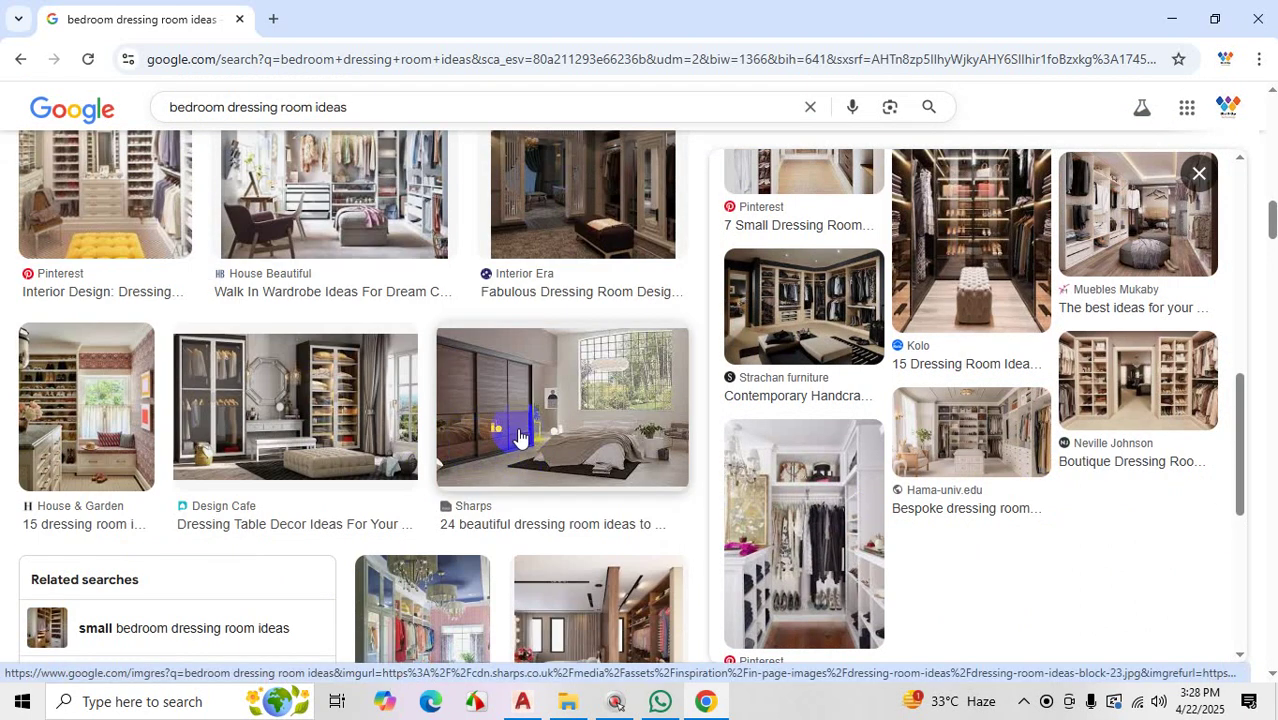
pyautogui.scroll(-5, 518, 437)
pyautogui.scroll(-2, 560, 443)
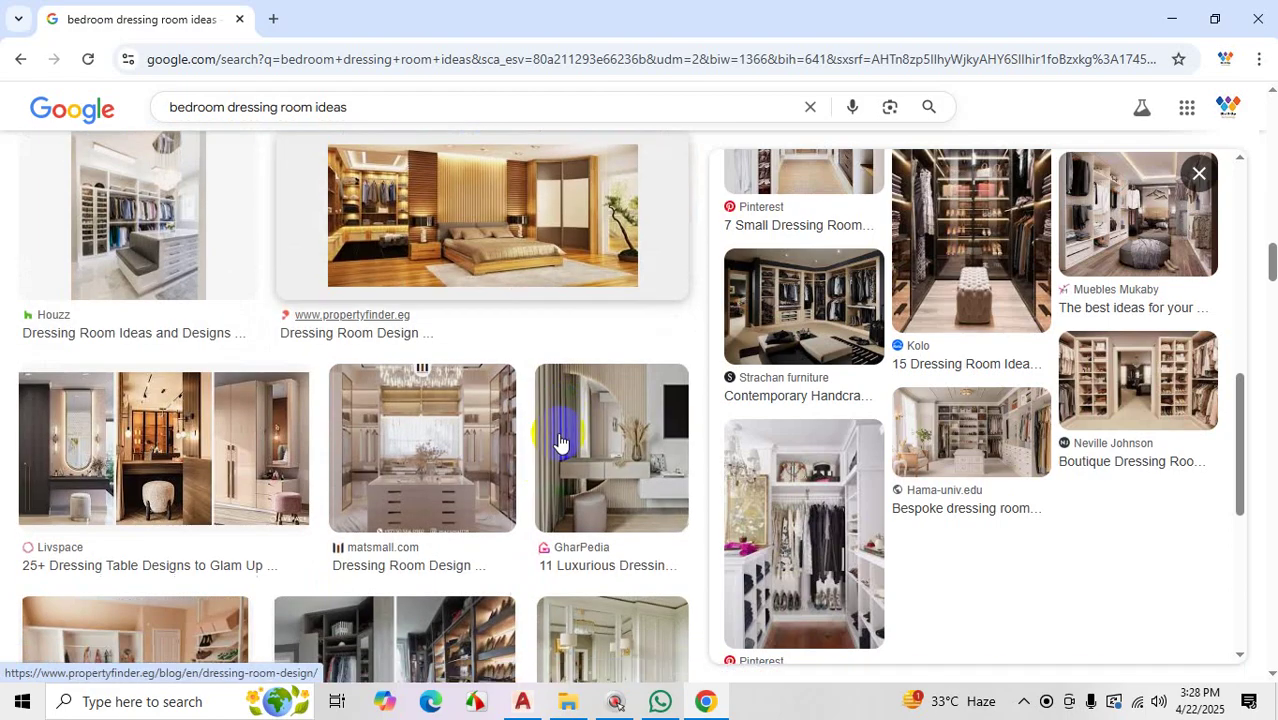
pyautogui.scroll(-2, 561, 450)
pyautogui.scroll(10, 577, 462)
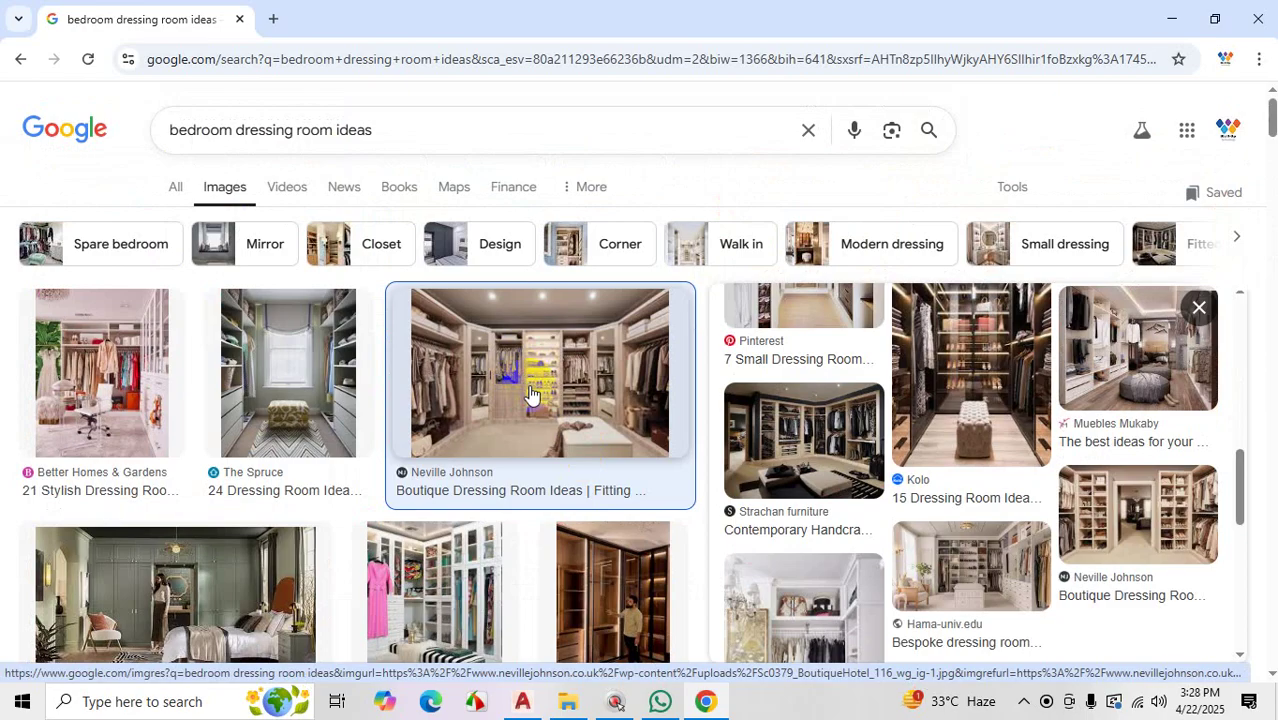
pyautogui.click(1023, 701)
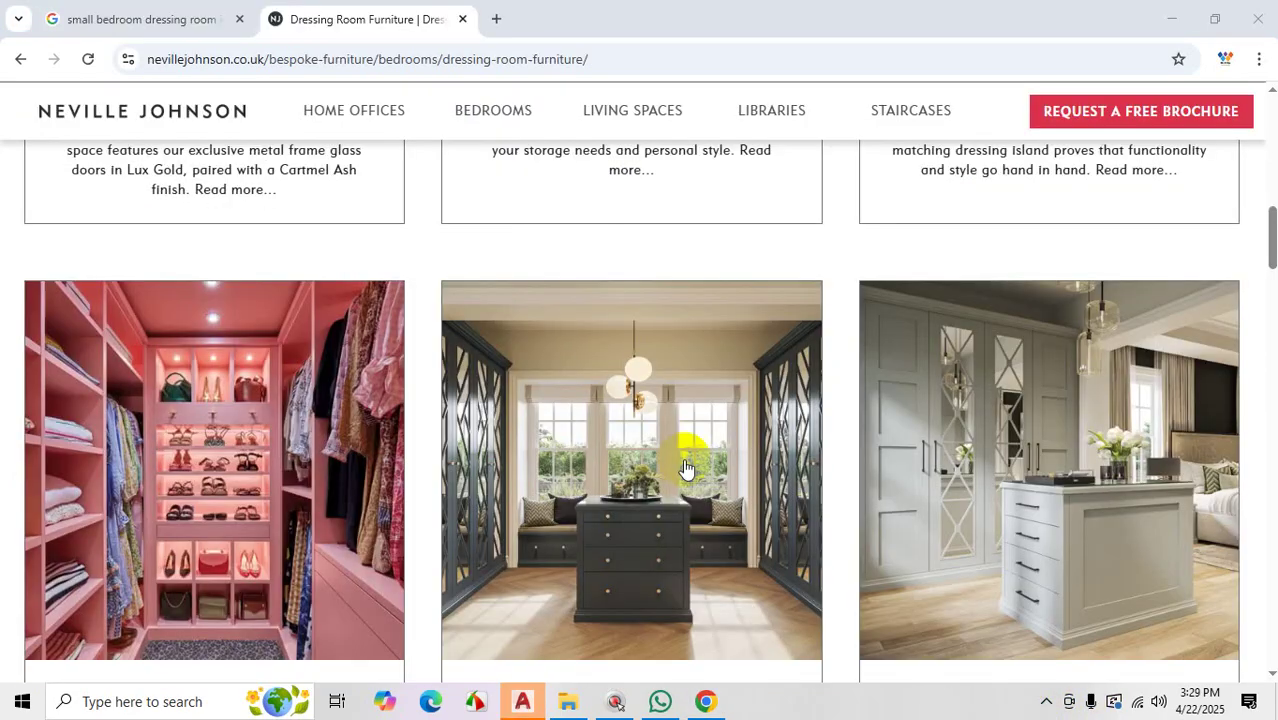
# Look through the dressing room furniture gallery on the Neville Johnson site for wardrobe and dressing island designs
pyautogui.scroll(-1, 684, 464)
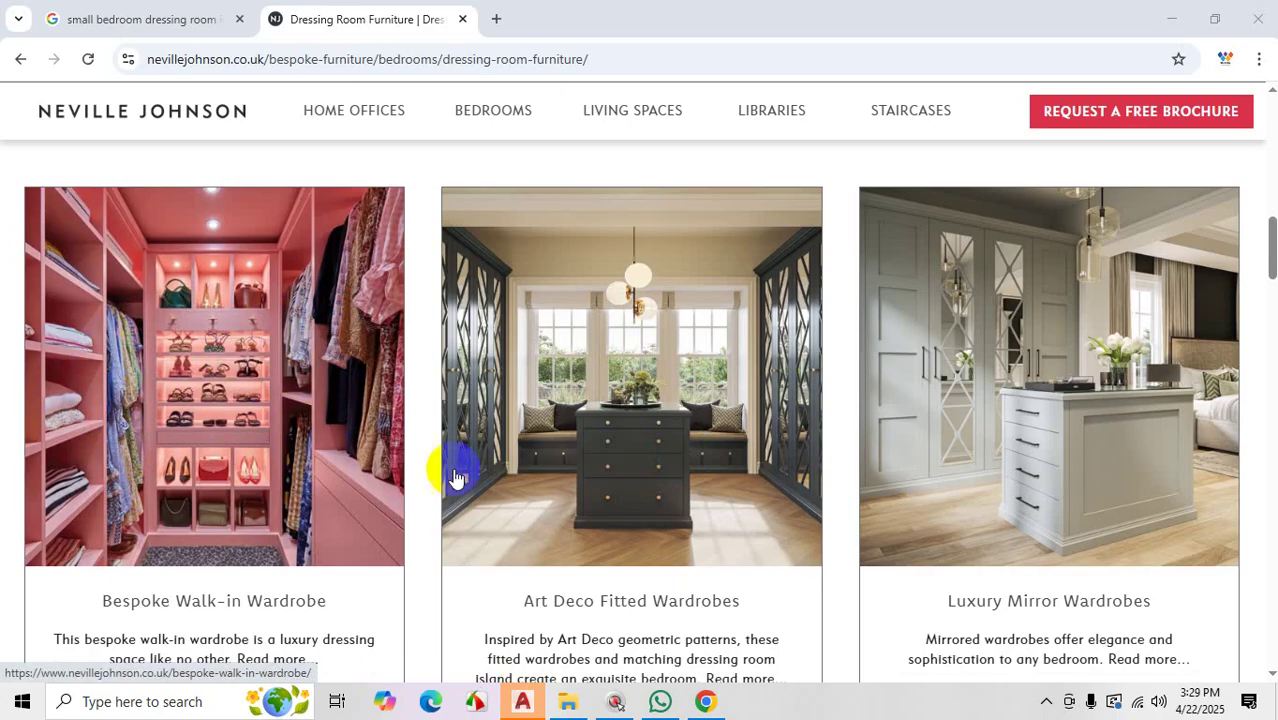
pyautogui.scroll(-7, 629, 391)
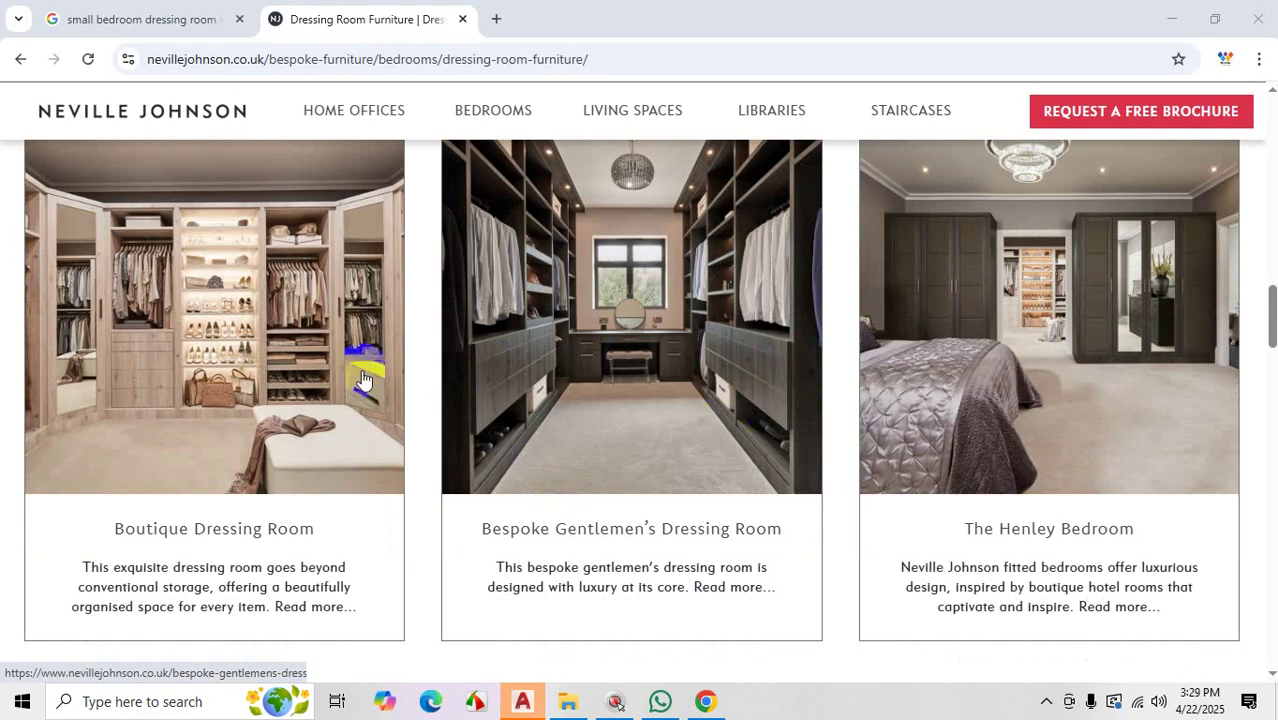
pyautogui.scroll(-5, 551, 379)
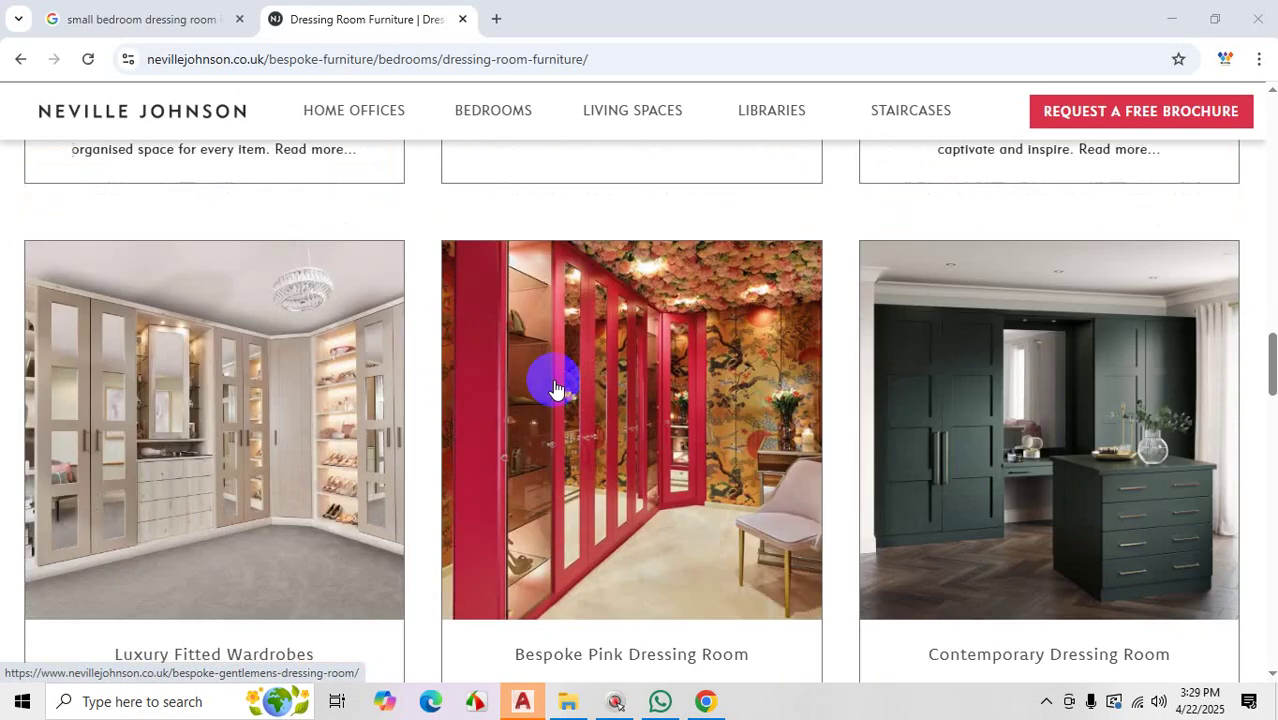
pyautogui.scroll(-4, 240, 500)
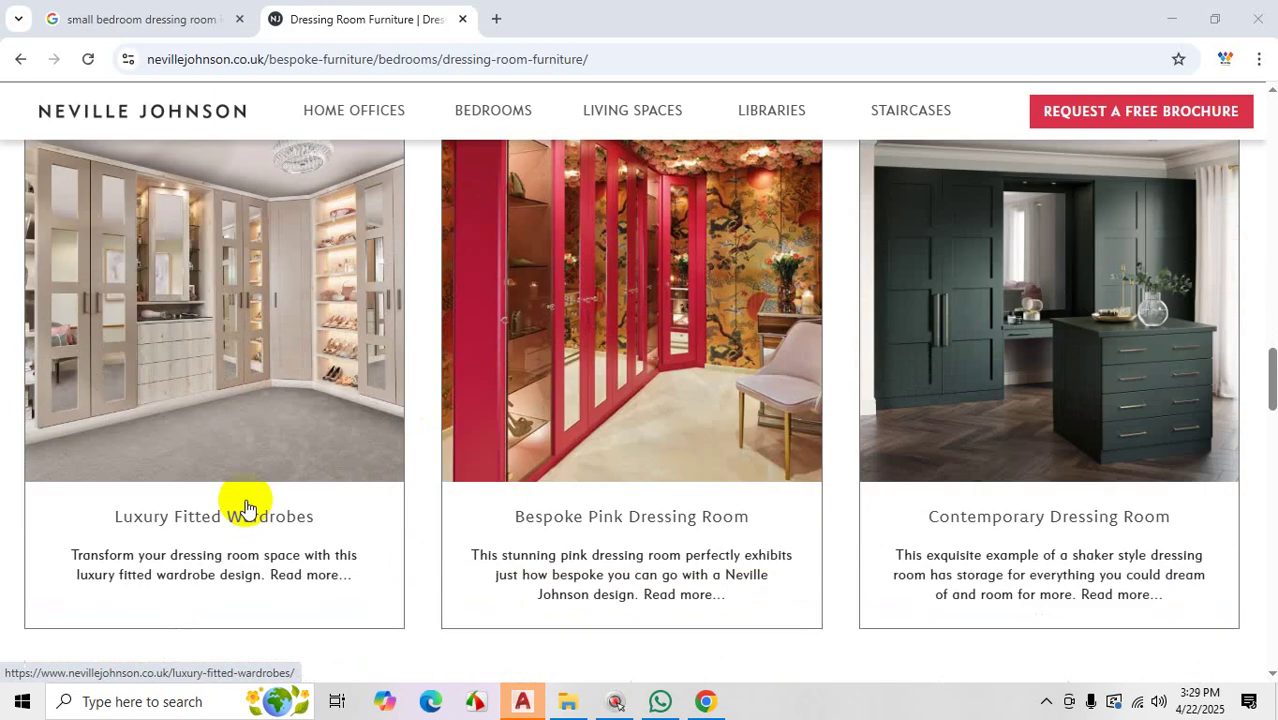
pyautogui.scroll(4, 560, 250)
# Open the Contemporary Living Spaces page and look through its fitted lounge furniture designs
pyautogui.moveTo(645, 115)
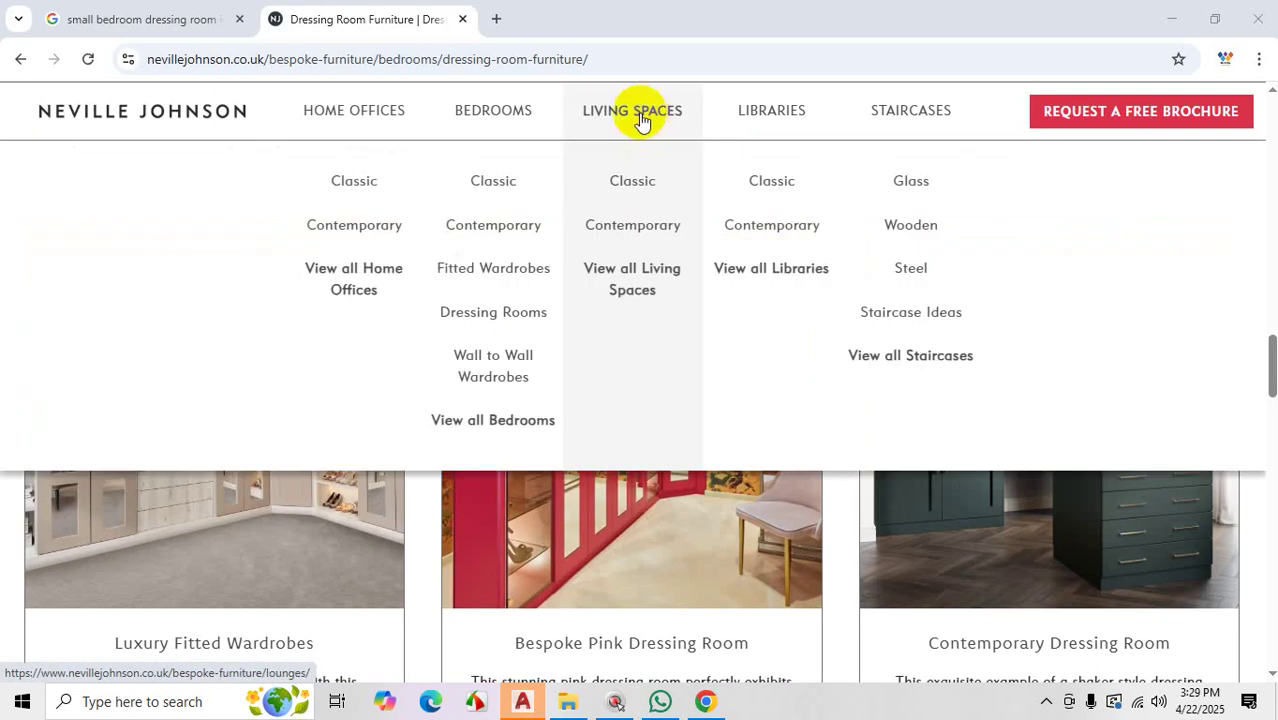
pyautogui.click(640, 226)
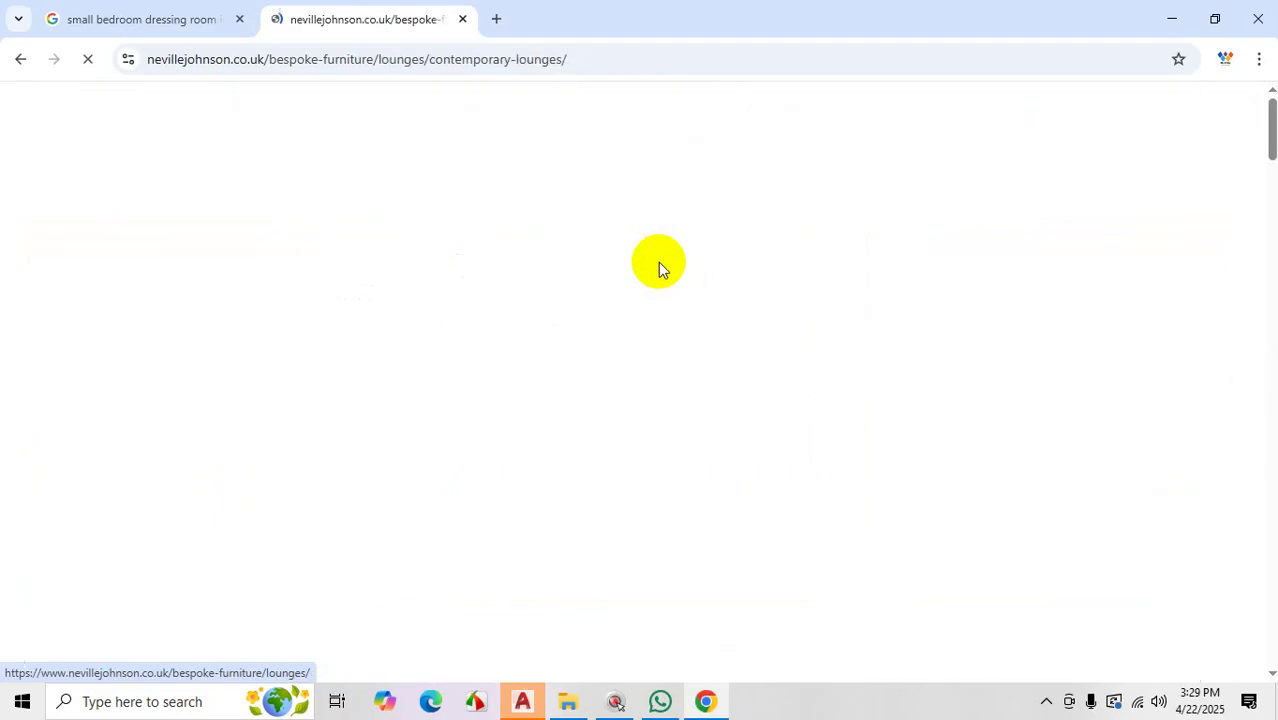
pyautogui.scroll(-5, 614, 418)
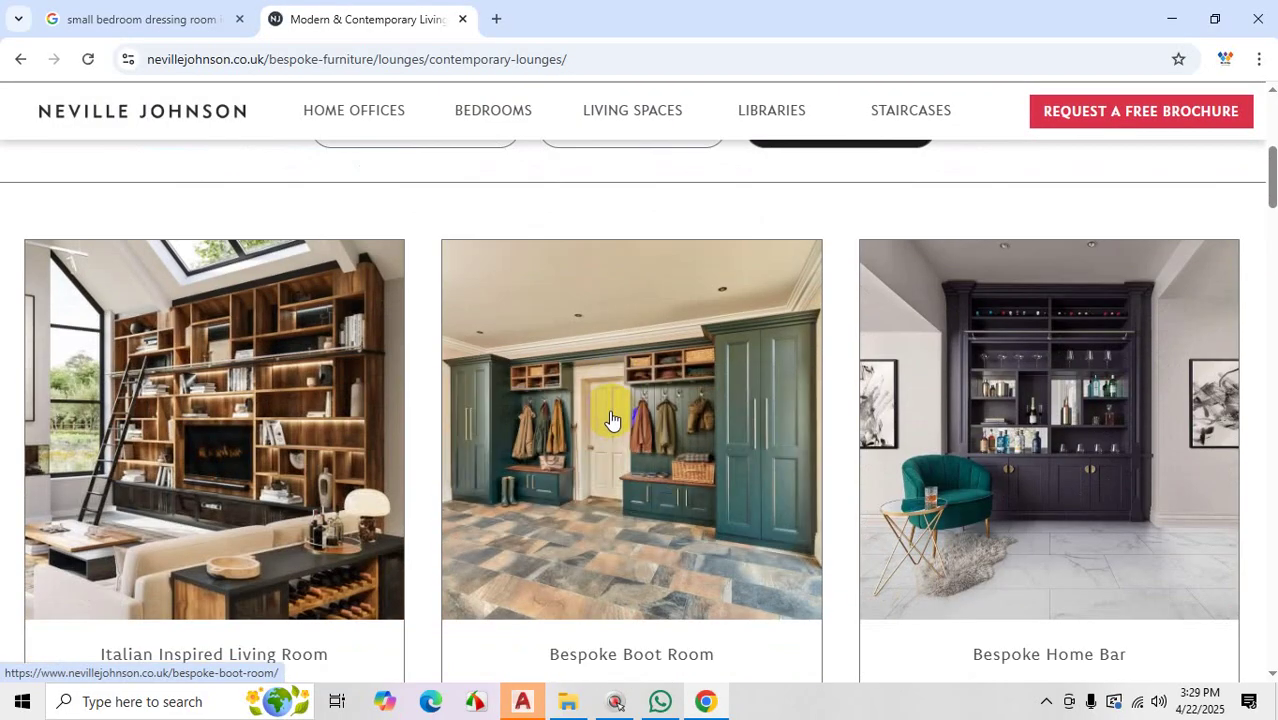
pyautogui.scroll(-3, 613, 418)
pyautogui.scroll(-3, 627, 418)
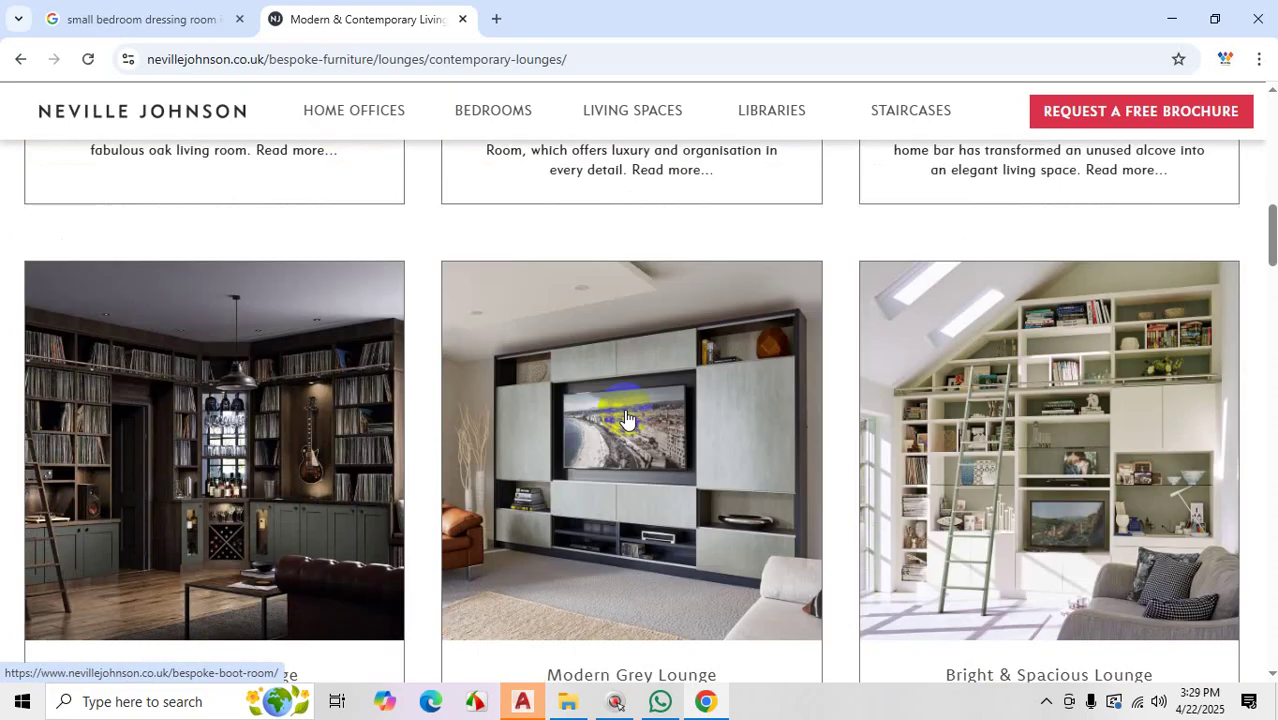
pyautogui.scroll(-5, 627, 418)
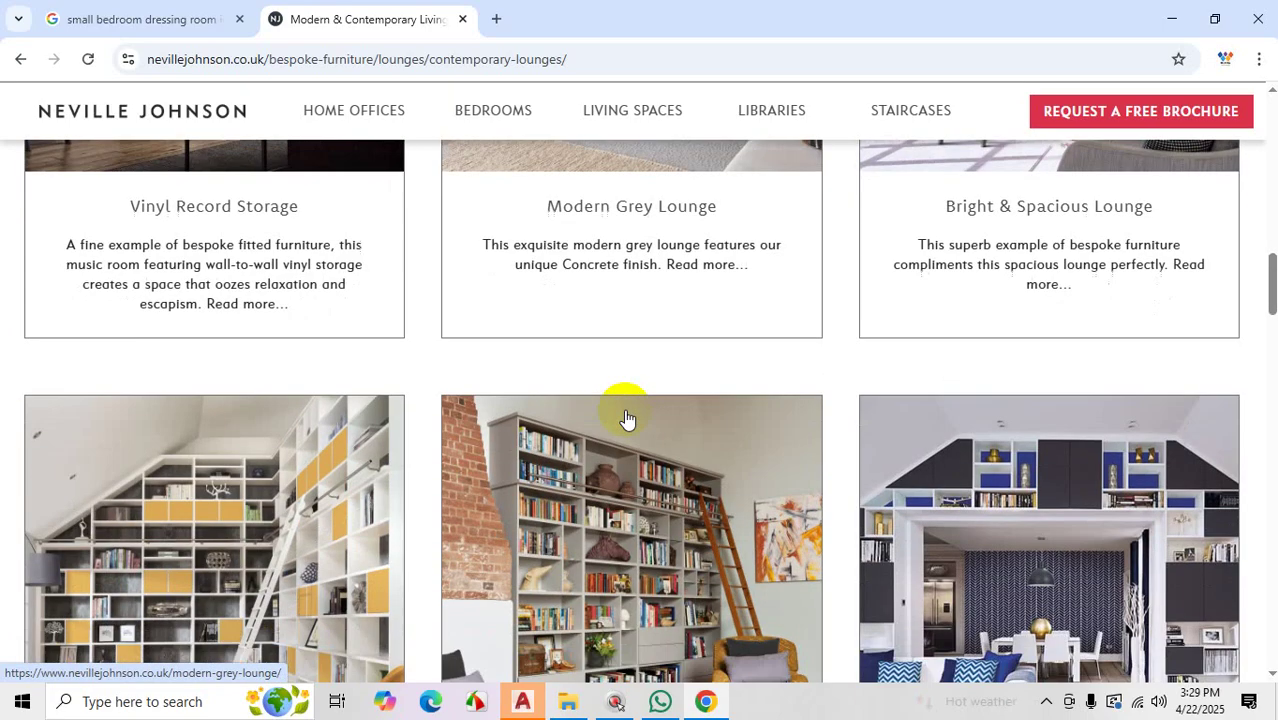
pyautogui.scroll(3, 627, 418)
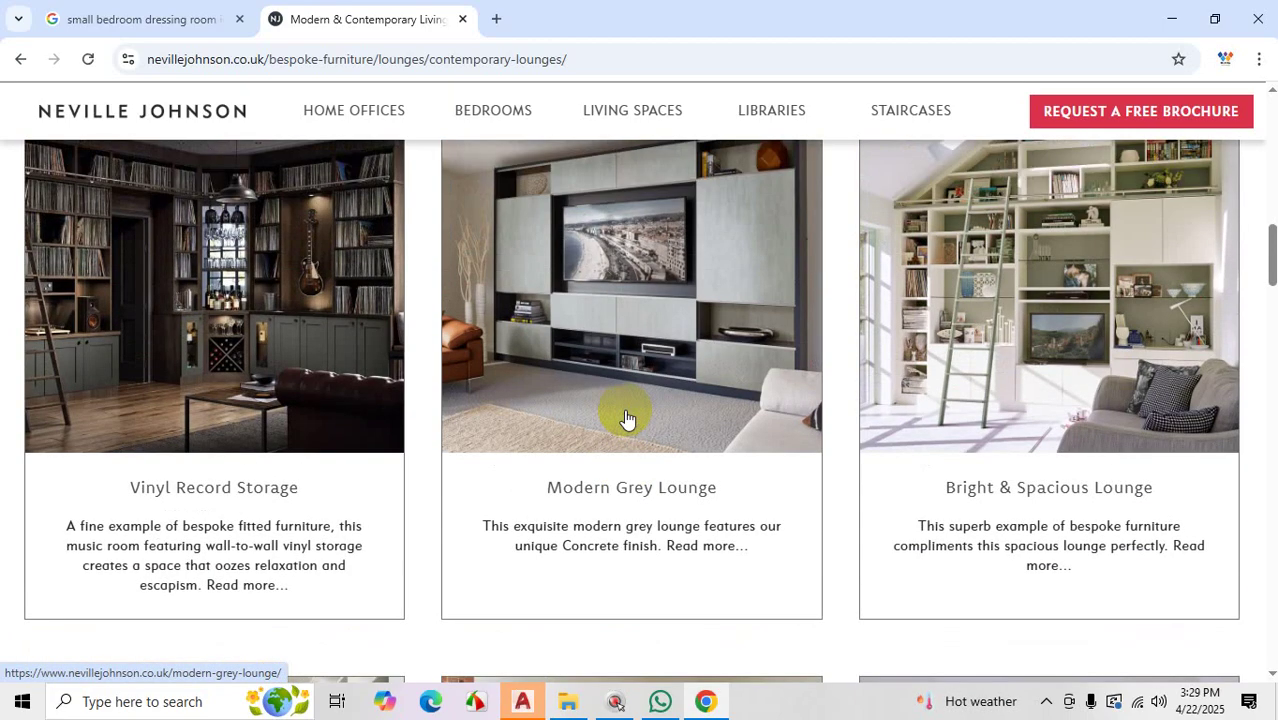
# Open the Wooden Staircases page of the Neville Johnson site
pyautogui.scroll(-1, 627, 418)
pyautogui.moveTo(890, 104)
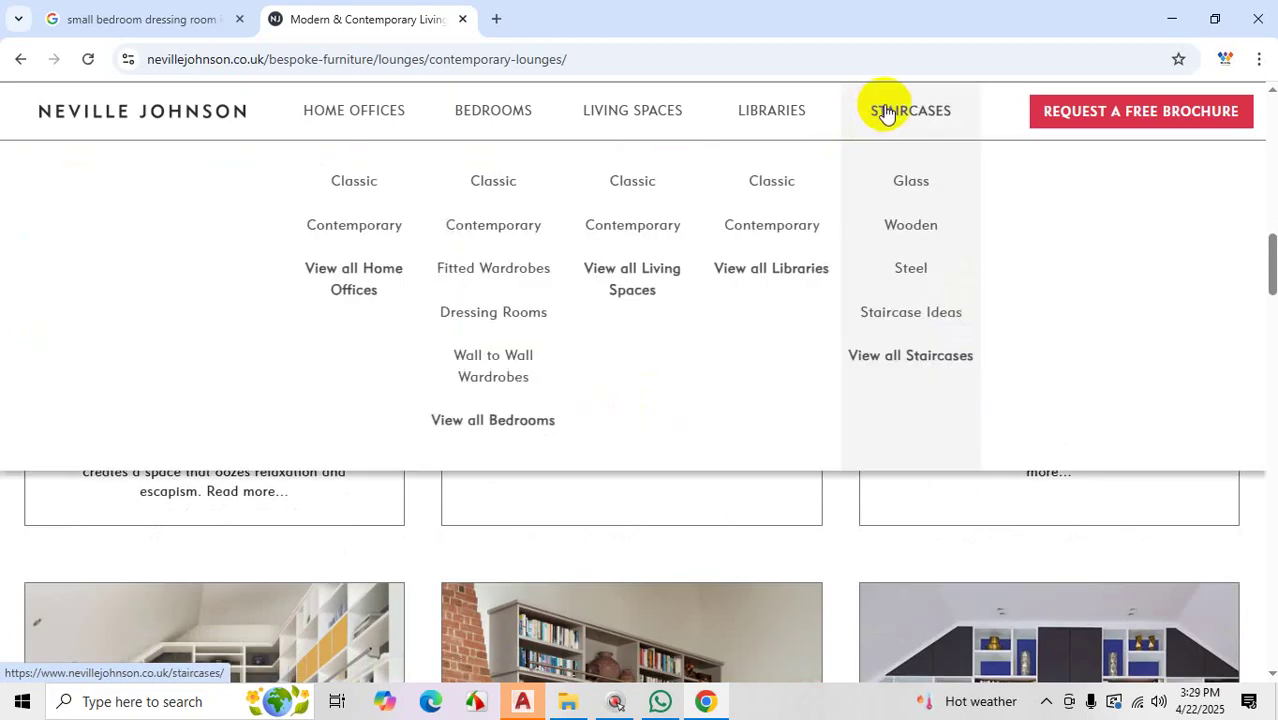
pyautogui.click(909, 230)
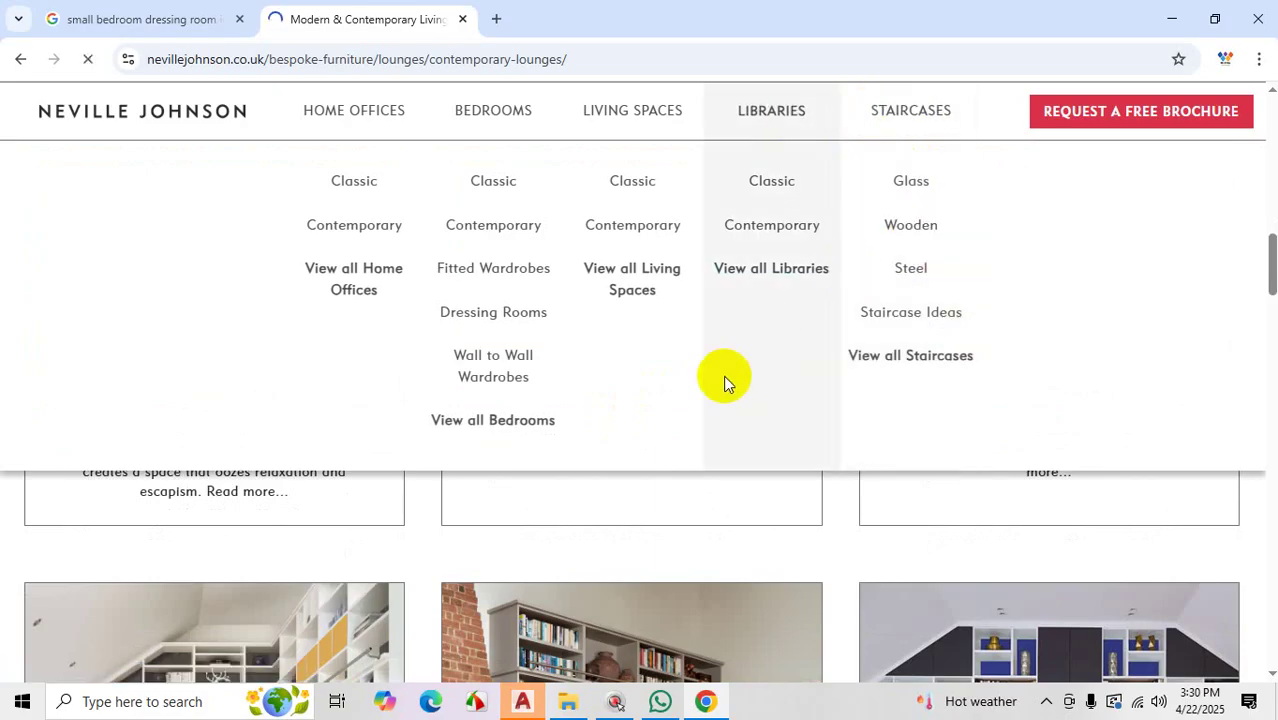
# Look through the Timber Staircases gallery for oak, painted and black wooden staircase designs
pyautogui.scroll(-4, 723, 380)
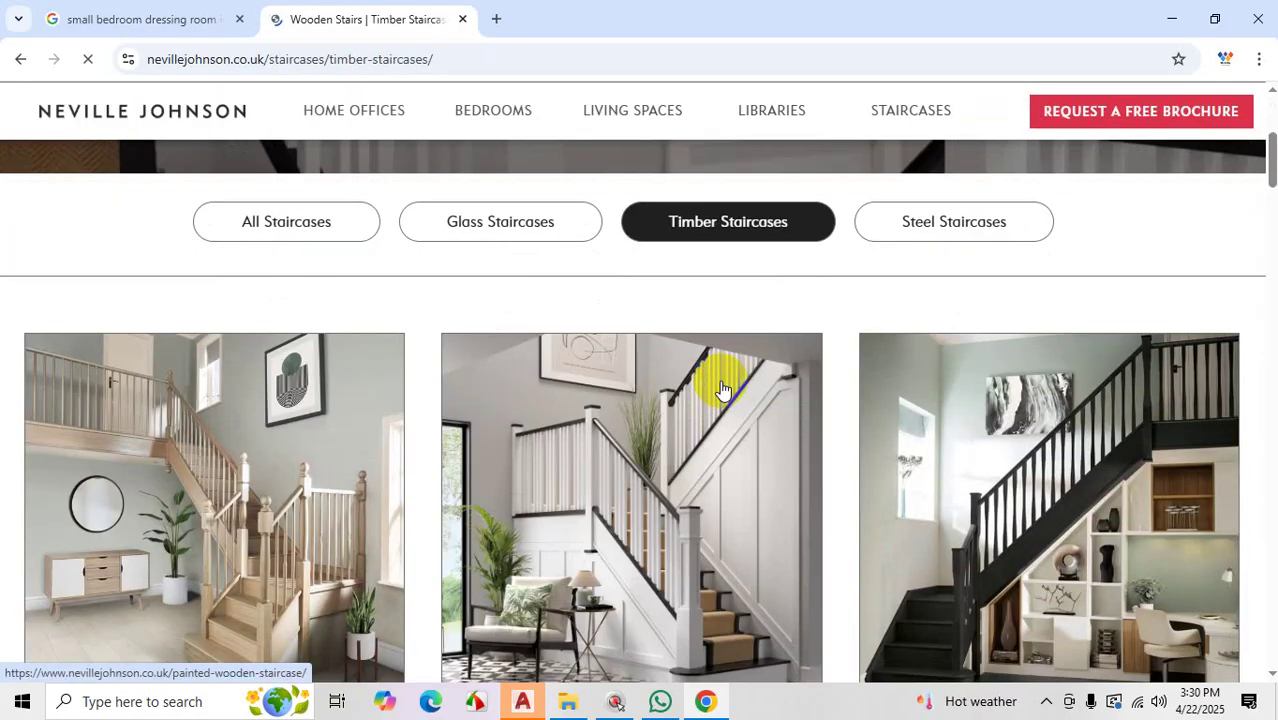
pyautogui.scroll(-5, 723, 388)
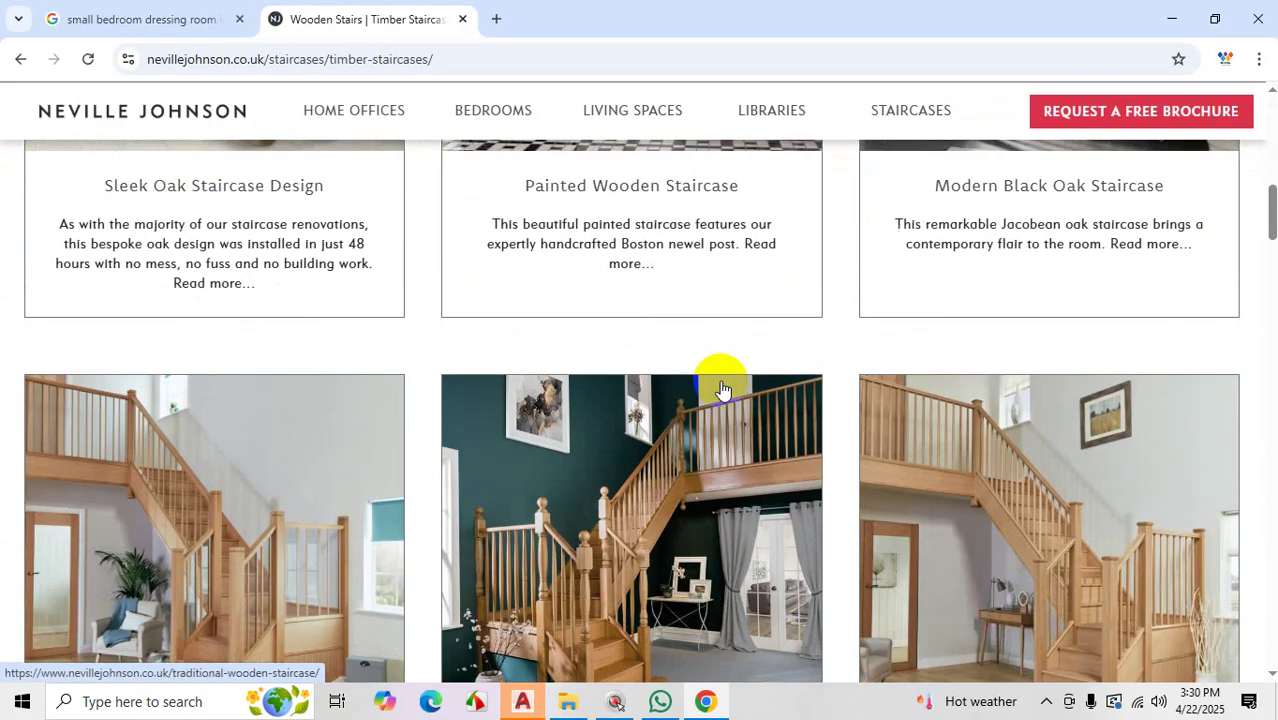
pyautogui.scroll(-1, 723, 388)
pyautogui.scroll(4, 723, 388)
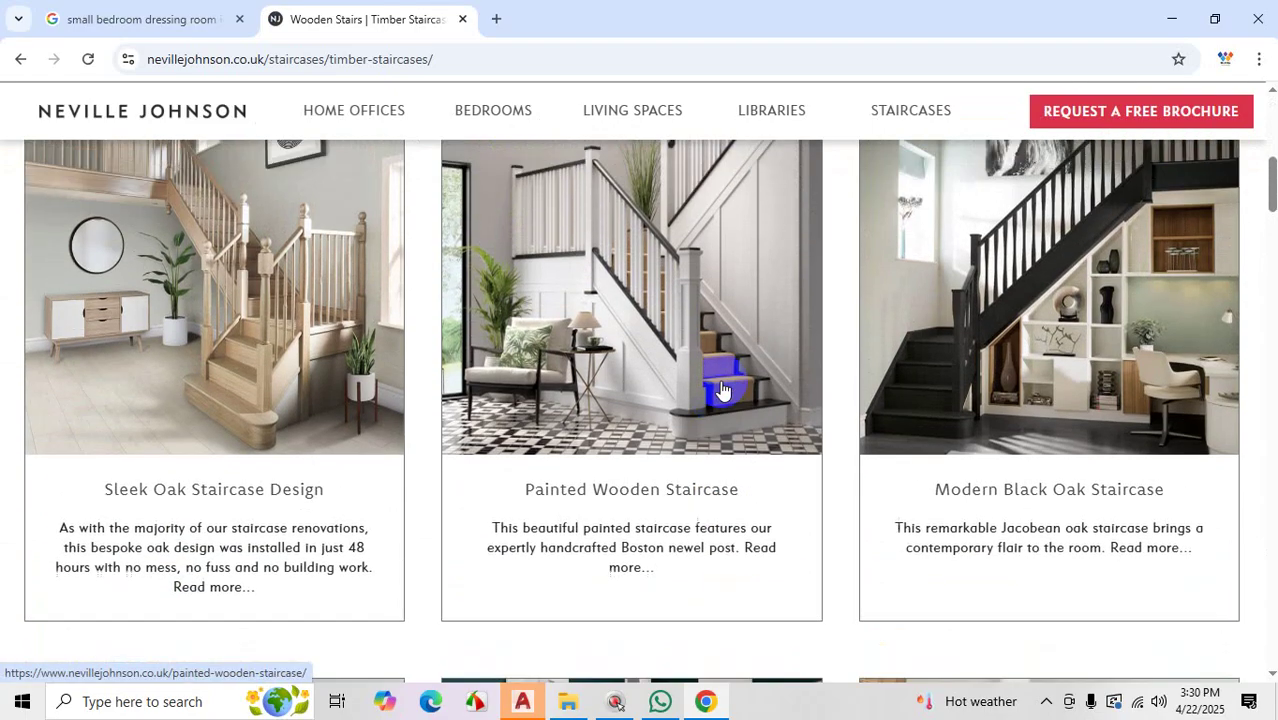
pyautogui.scroll(5, 723, 390)
# Open the Contemporary Home Offices page and look through its fitted study, desk and shelving designs
pyautogui.moveTo(354, 110)
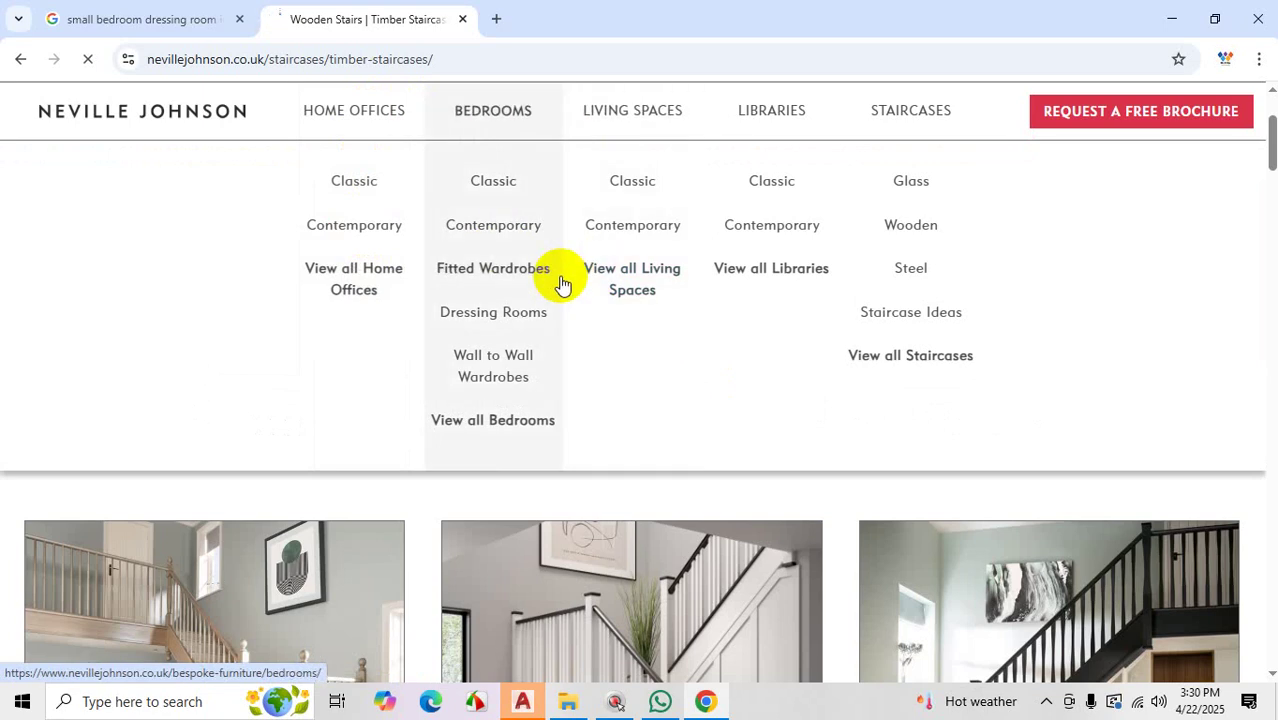
pyautogui.scroll(-1, 558, 292)
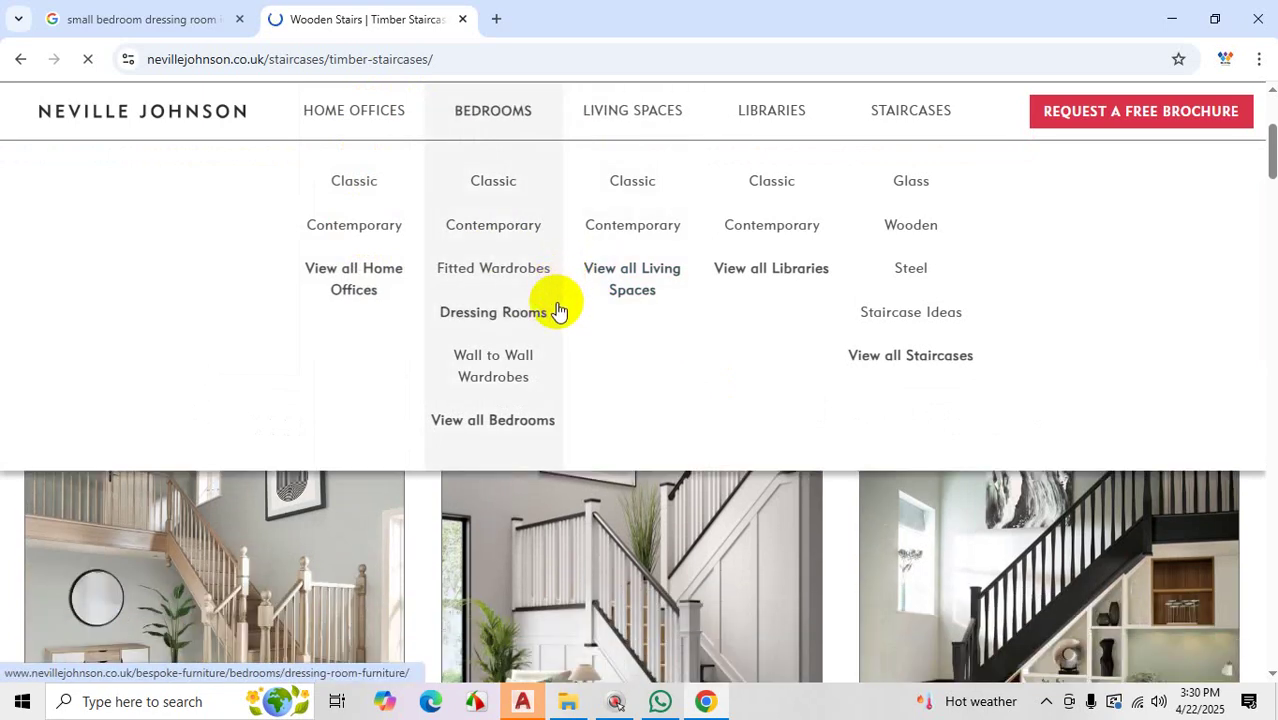
pyautogui.scroll(-3, 660, 360)
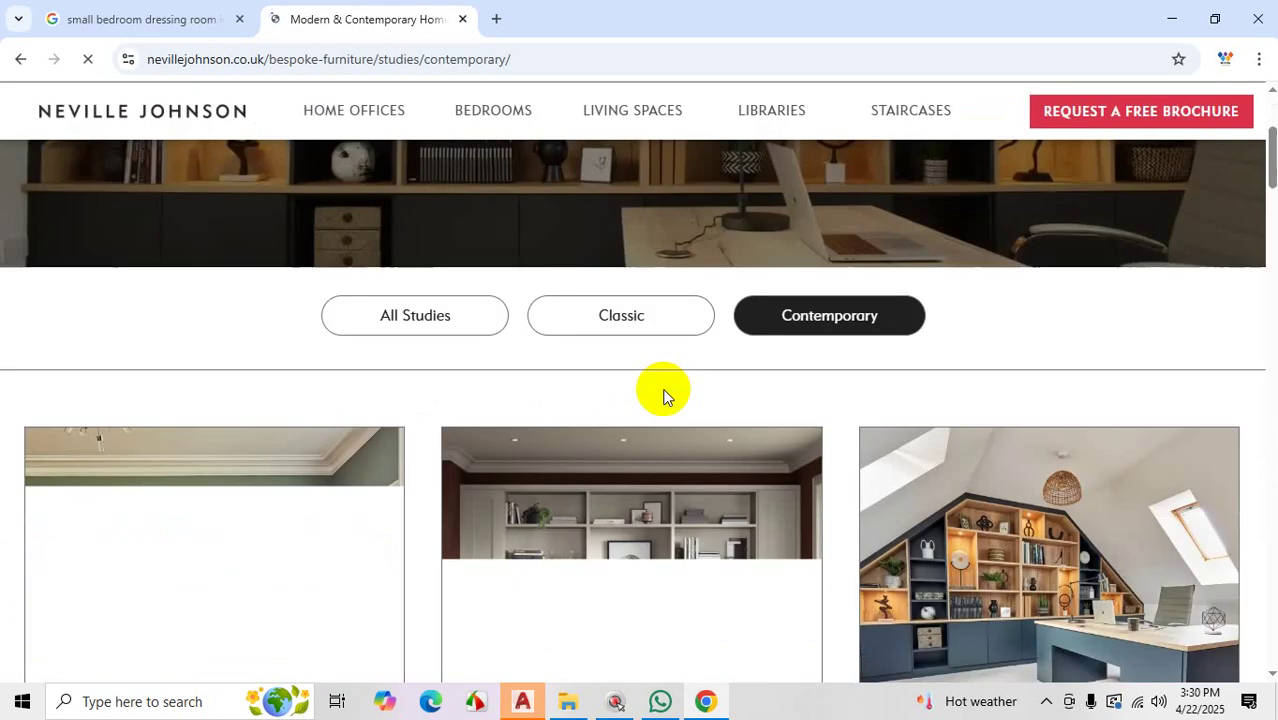
pyautogui.scroll(-2, 665, 395)
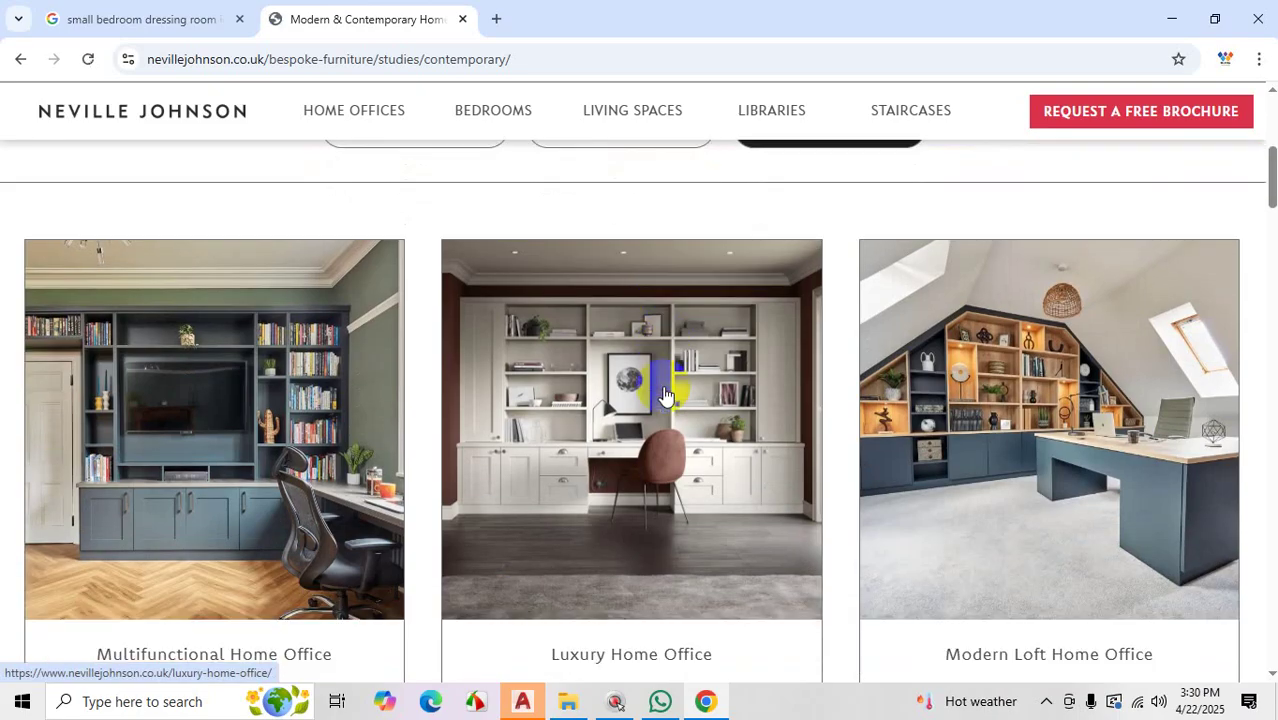
pyautogui.scroll(-1, 665, 395)
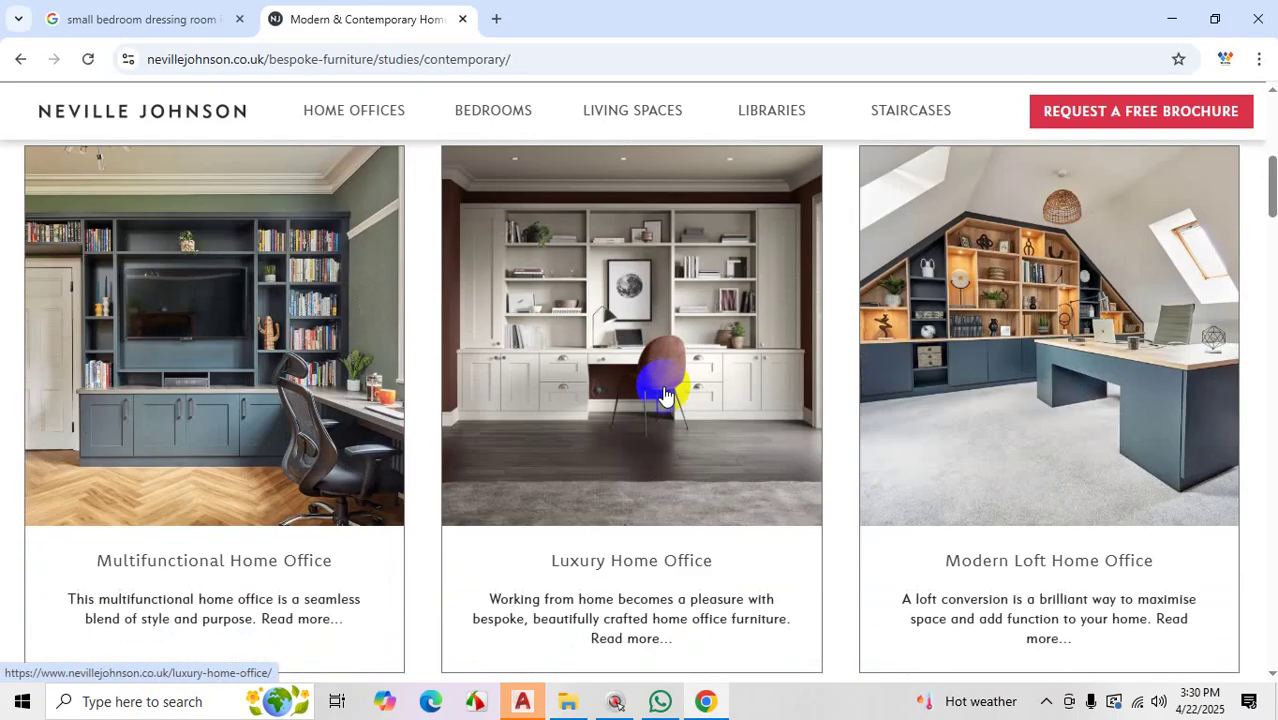
pyautogui.scroll(-5, 665, 395)
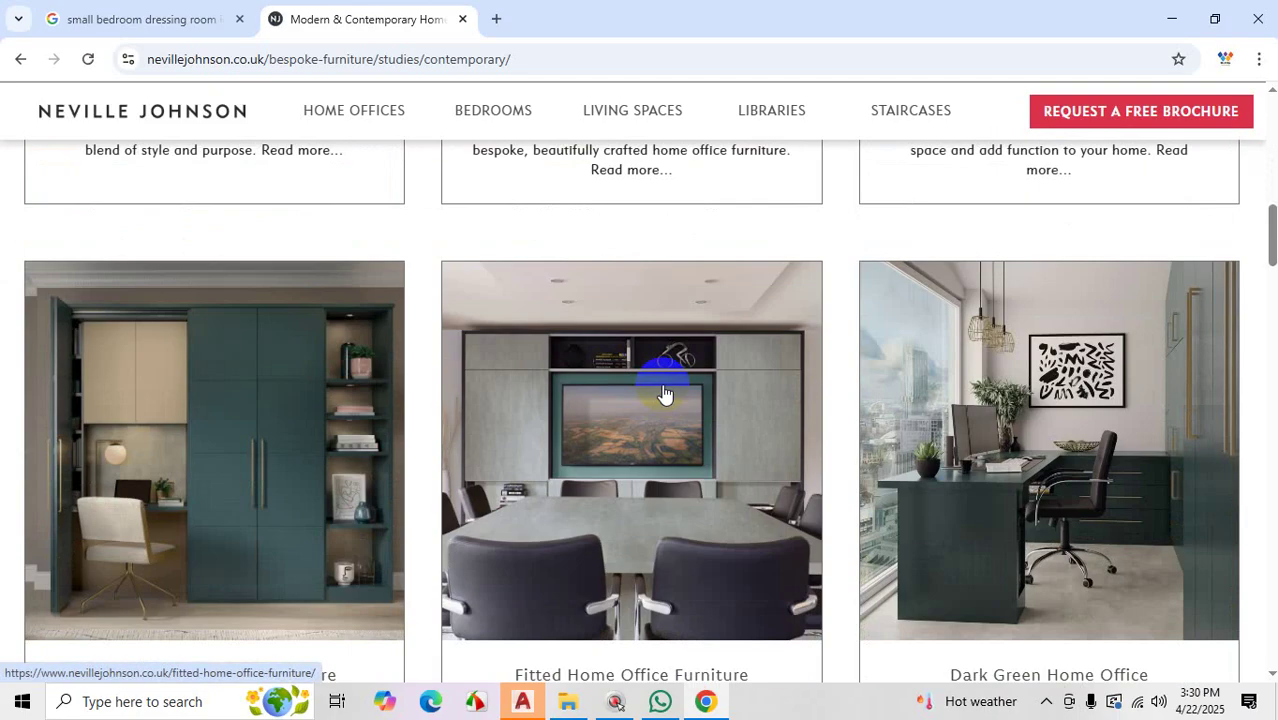
pyautogui.scroll(-6, 665, 395)
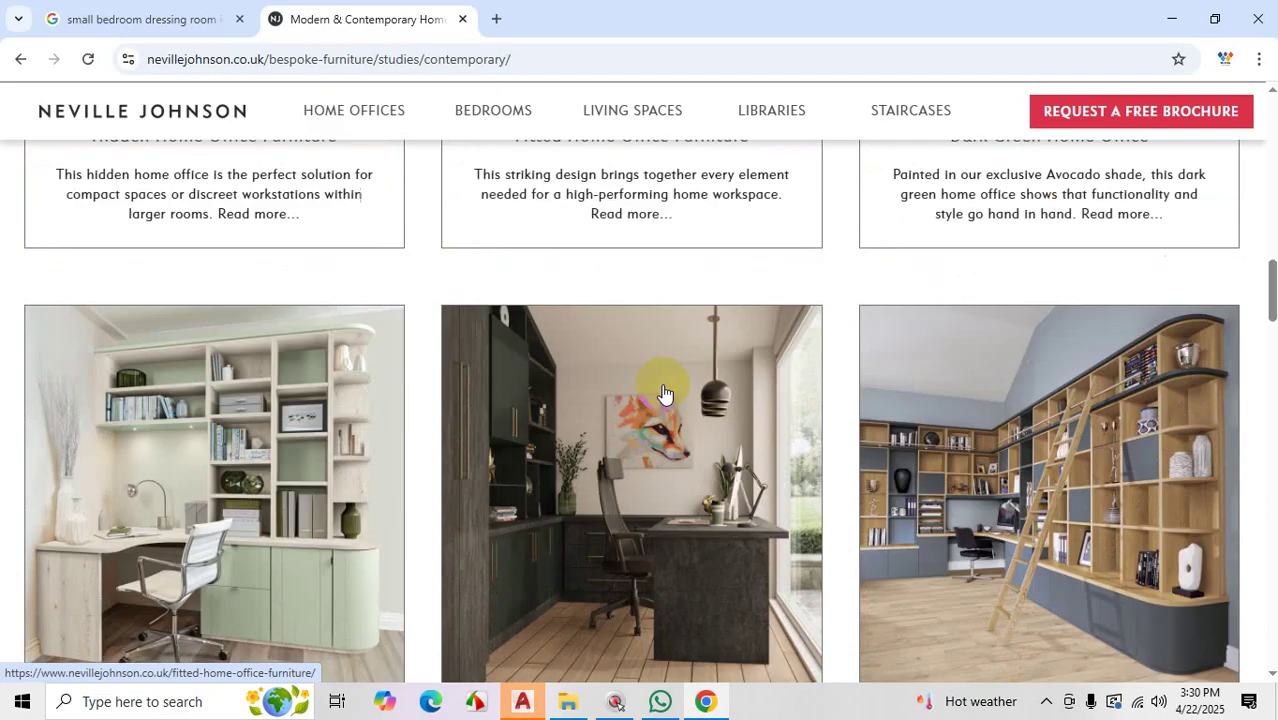
pyautogui.scroll(-7, 665, 390)
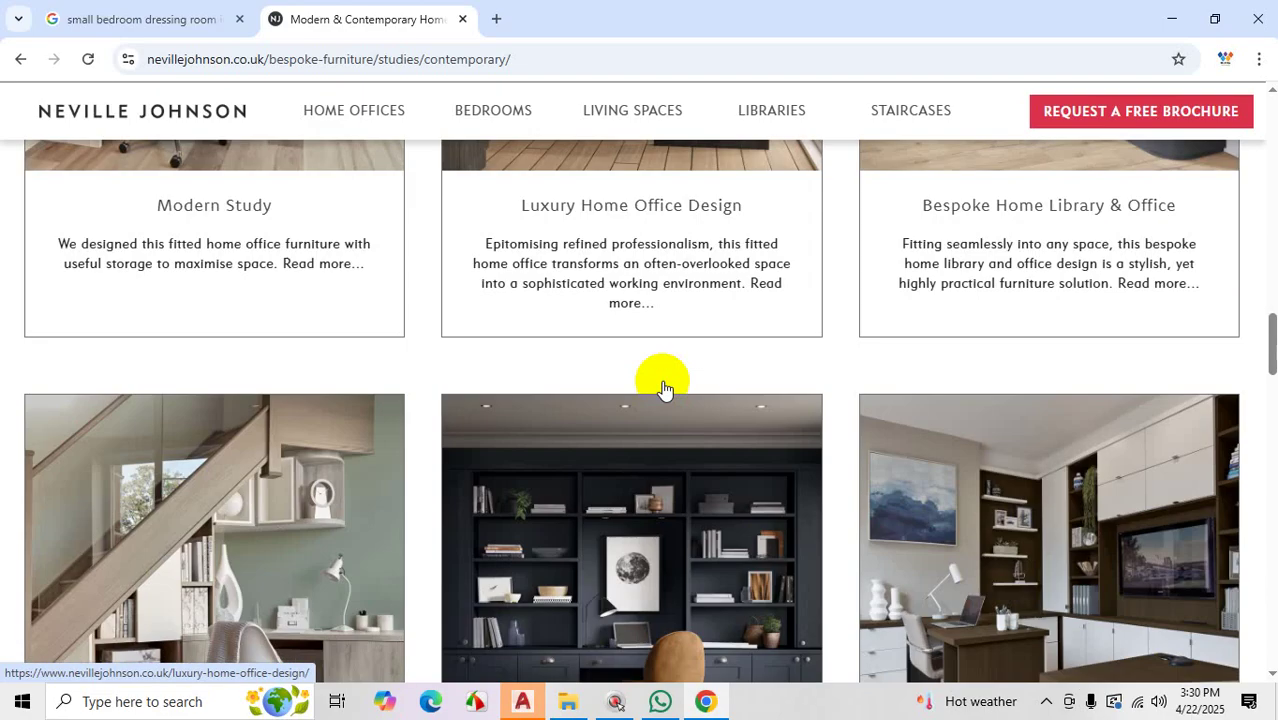
pyautogui.scroll(-5, 663, 385)
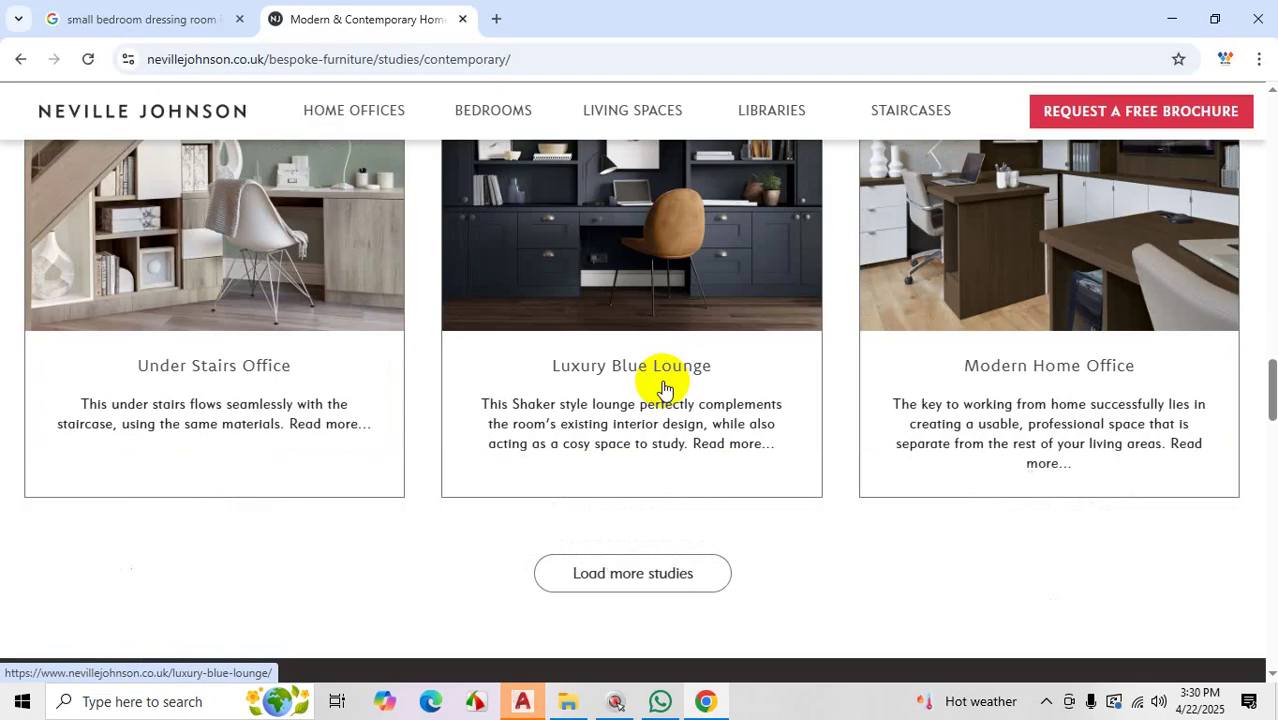
pyautogui.scroll(3, 662, 386)
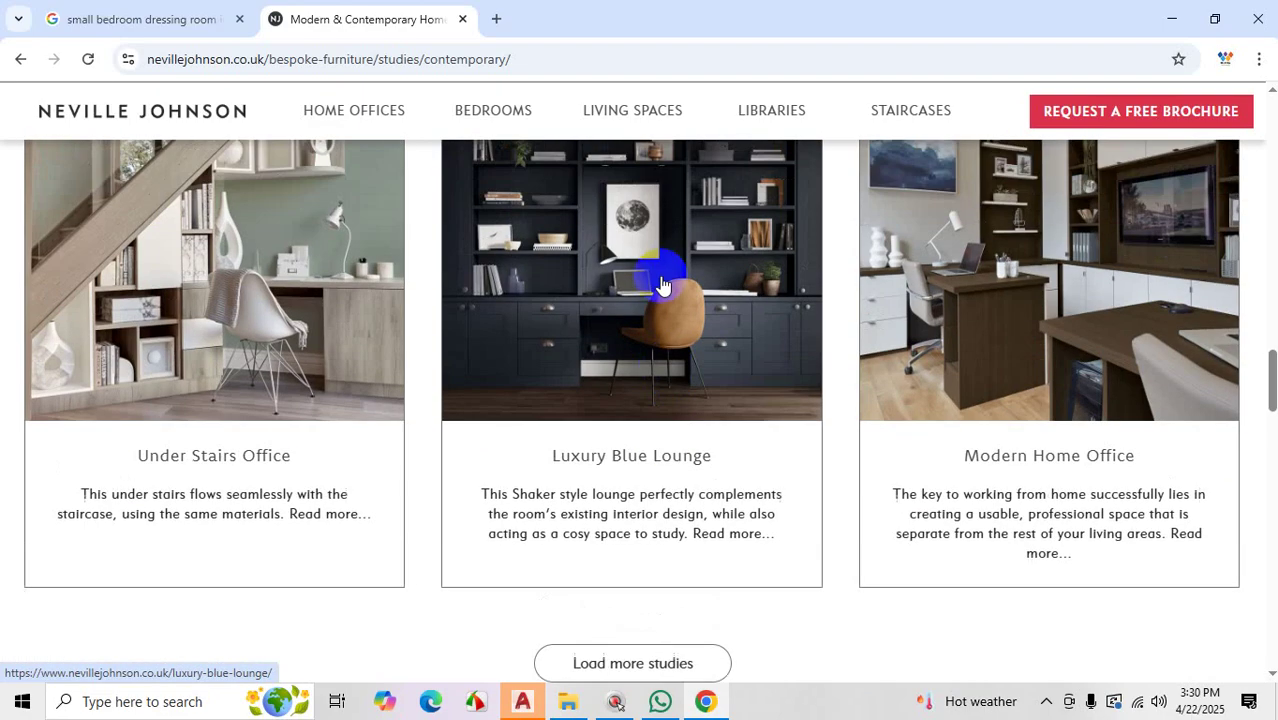
# Switch to the C-28 drawing in AutoCAD and review the YQArch Arrange WC/Shower Room options for sinks, WC partitions, urinals and showers
pyautogui.click(1168, 19)
pyautogui.click(1045, 702)
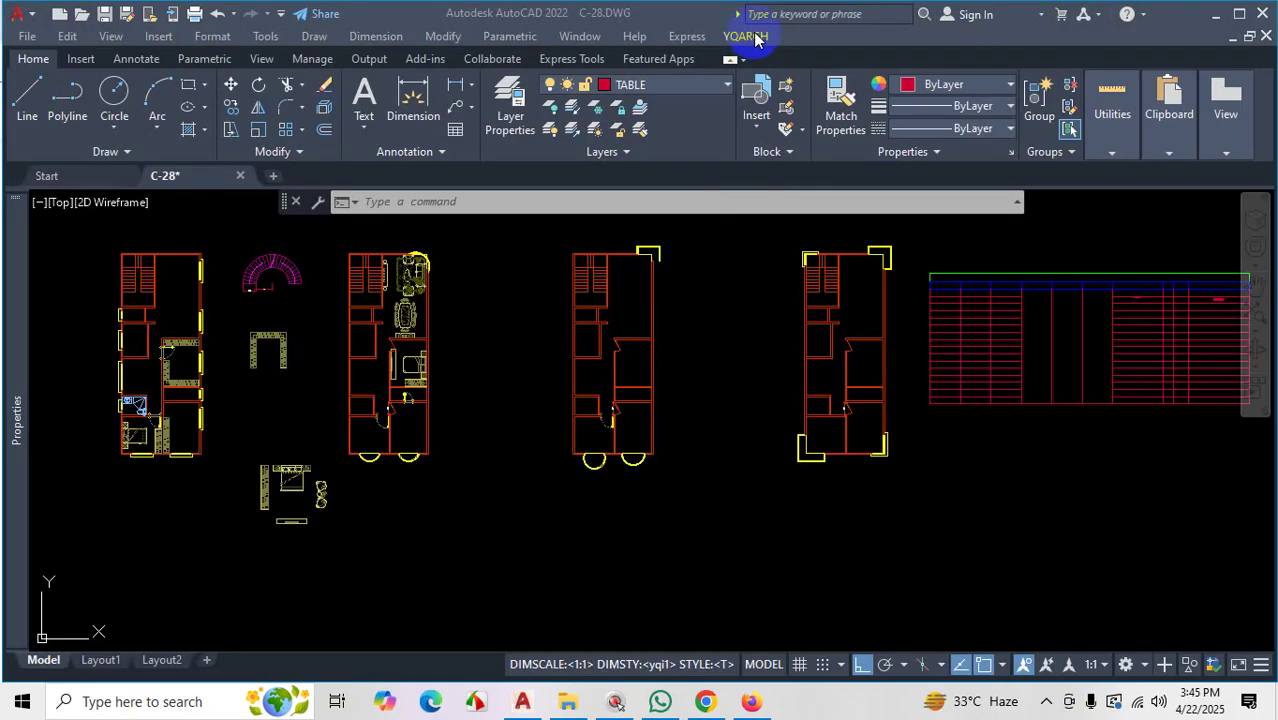
pyautogui.click(753, 37)
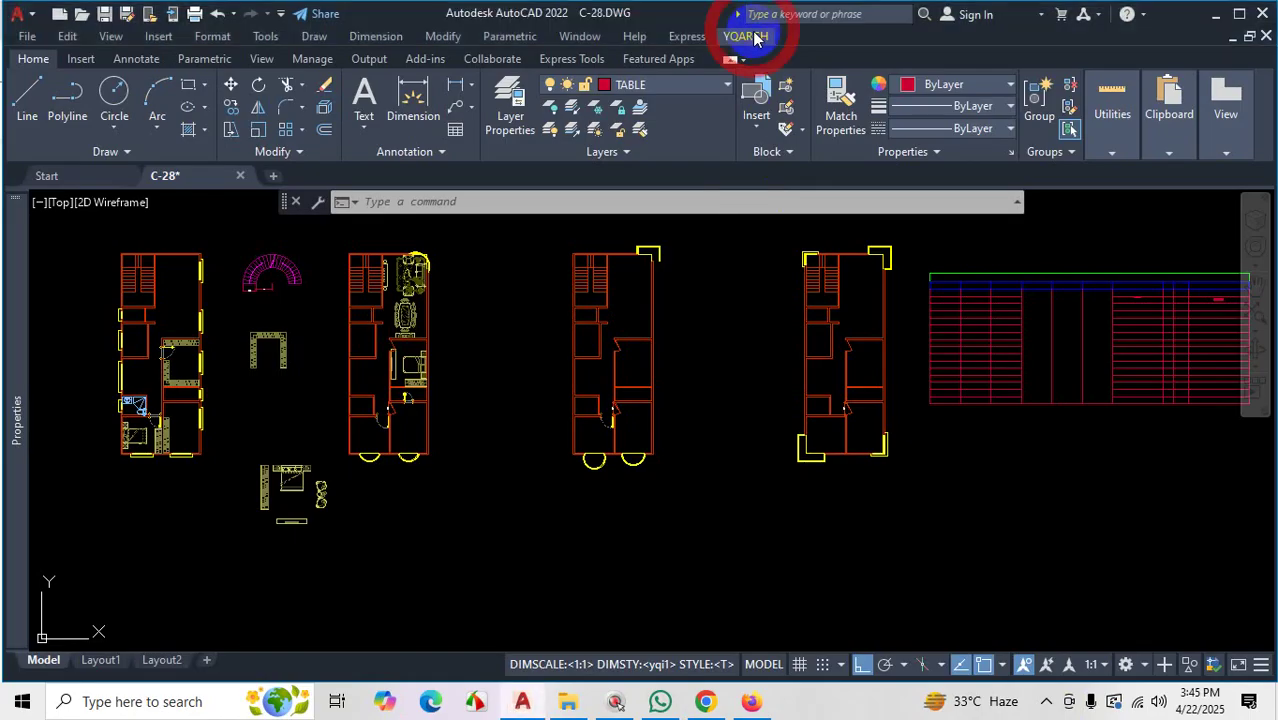
pyautogui.moveTo(845, 155)
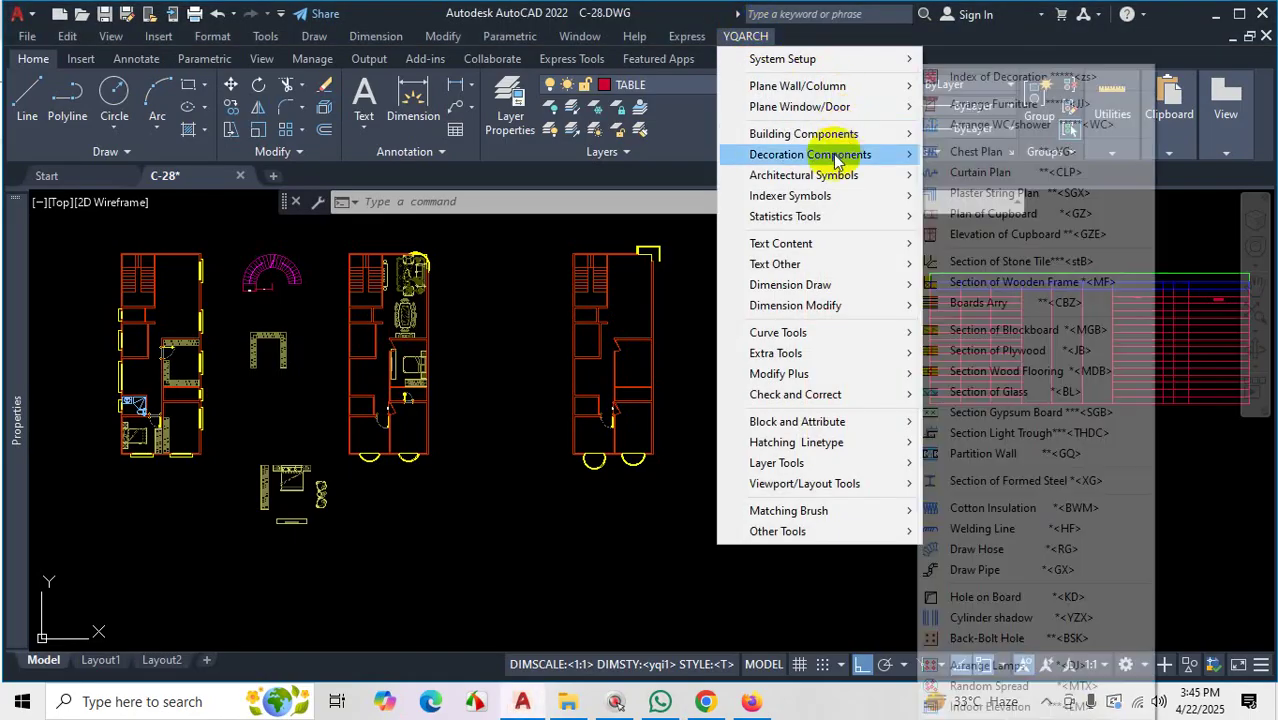
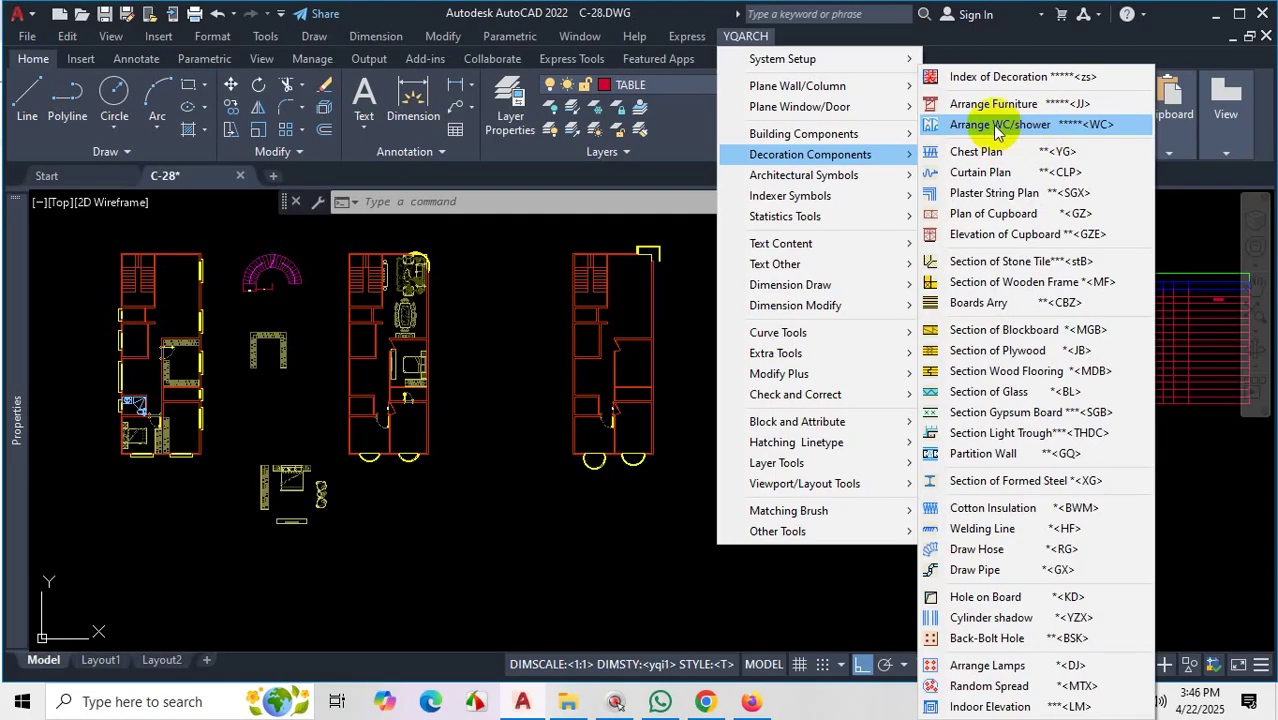
pyautogui.click(1038, 128)
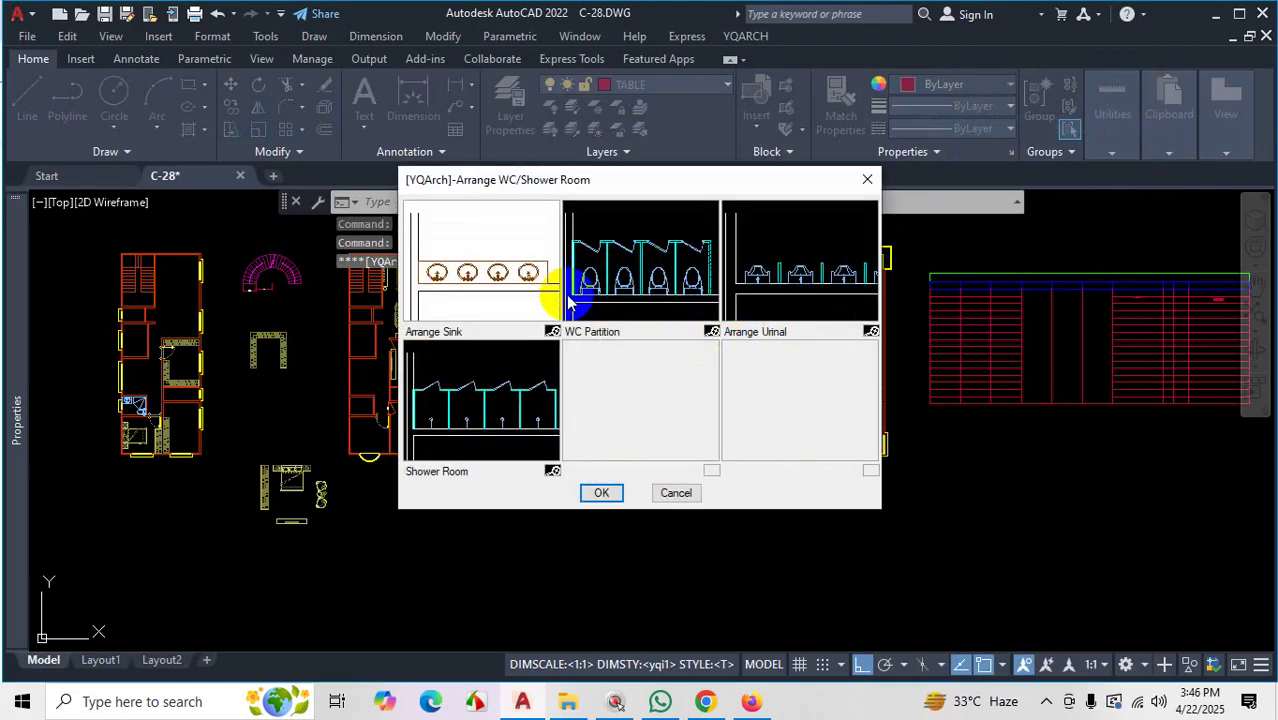
pyautogui.hotkey('ctrl', '1')
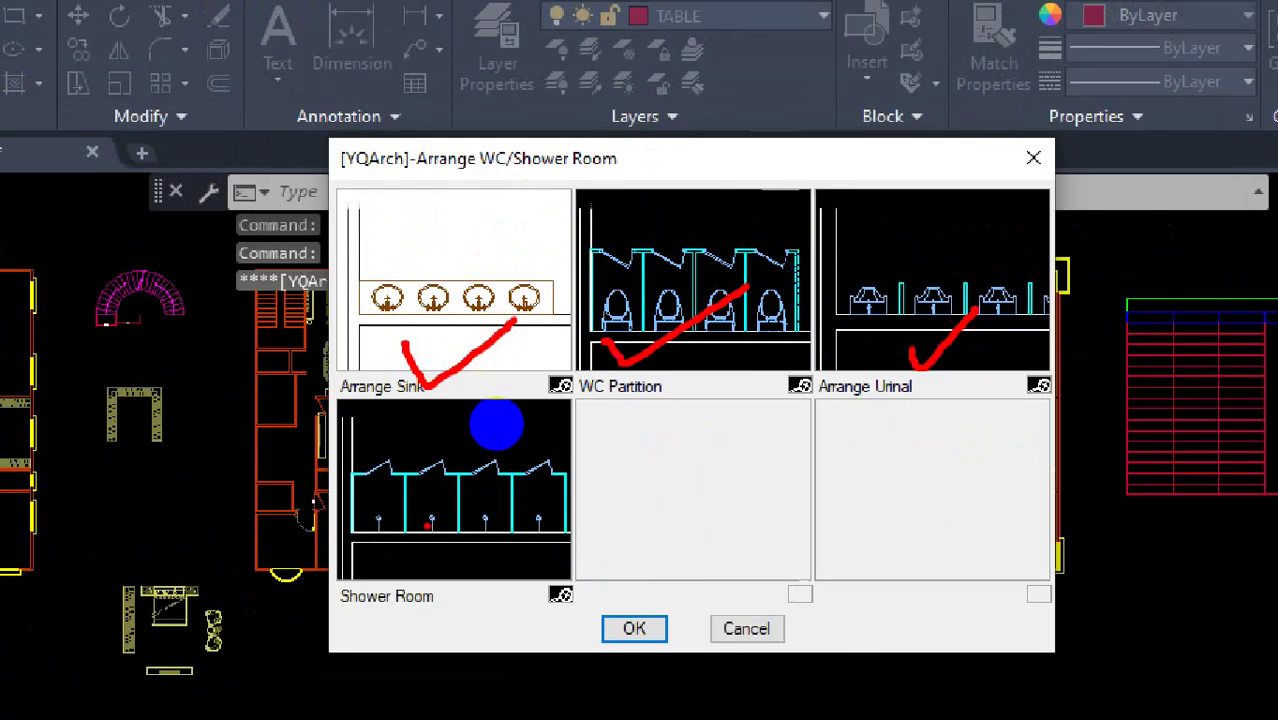
pyautogui.click(547, 380)
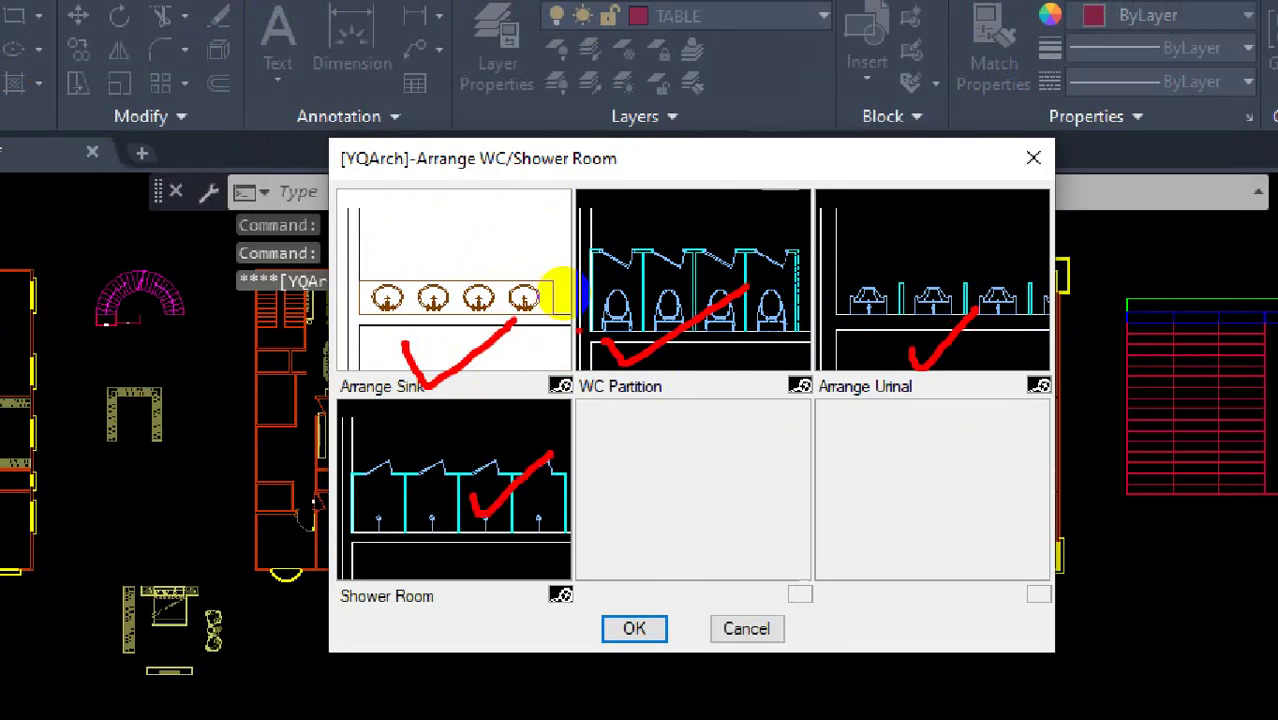
pyautogui.press('Escape')
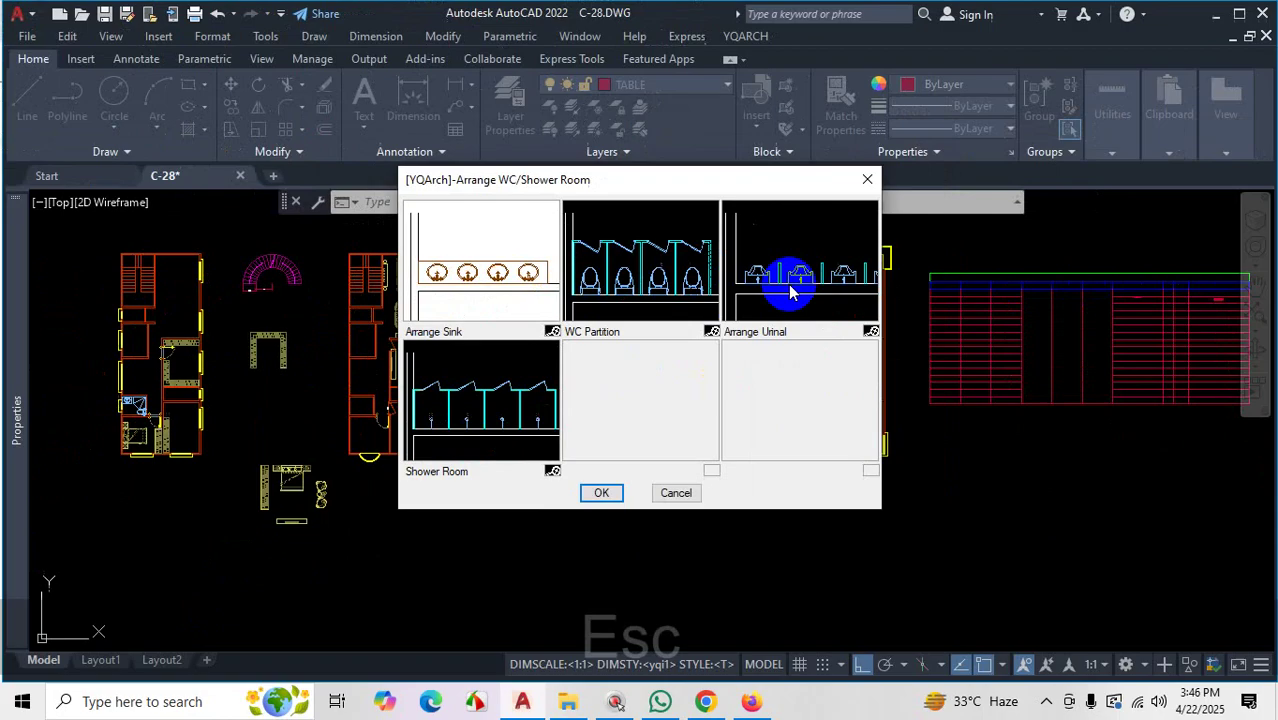
pyautogui.click(868, 185)
pyautogui.click(745, 36)
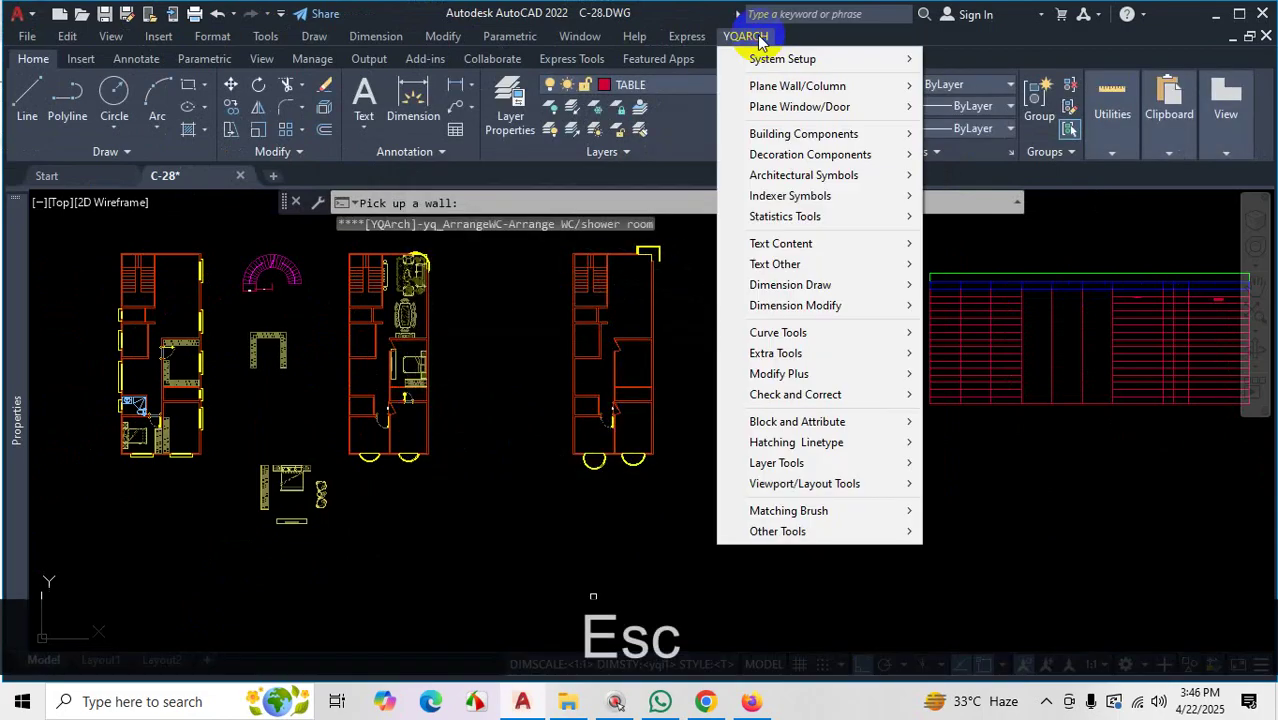
pyautogui.moveTo(858, 160)
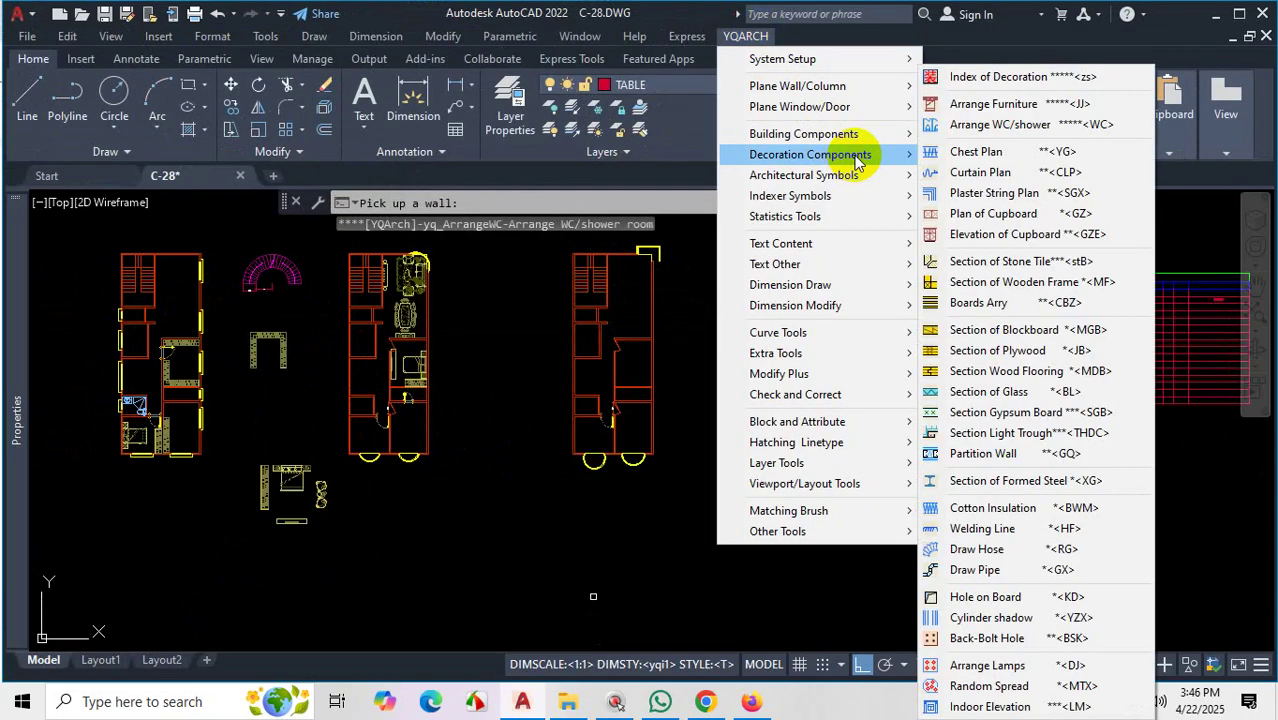
pyautogui.click(1008, 128)
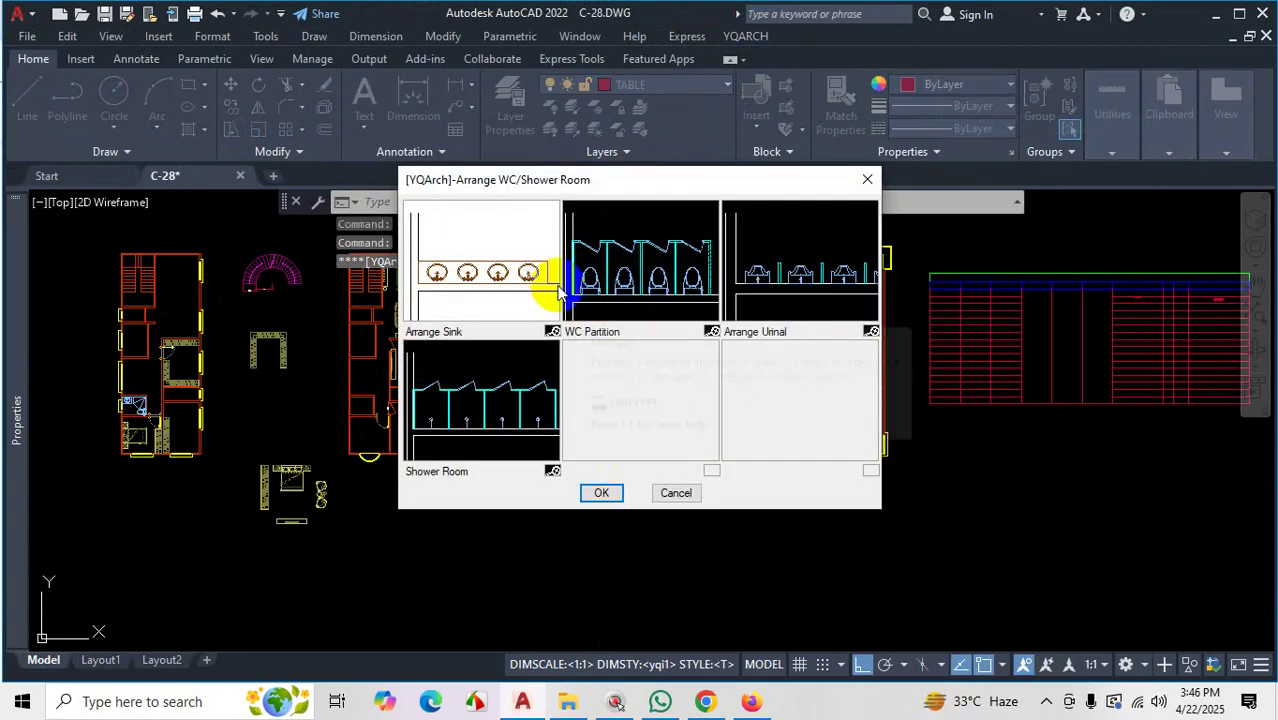
pyautogui.click(601, 492)
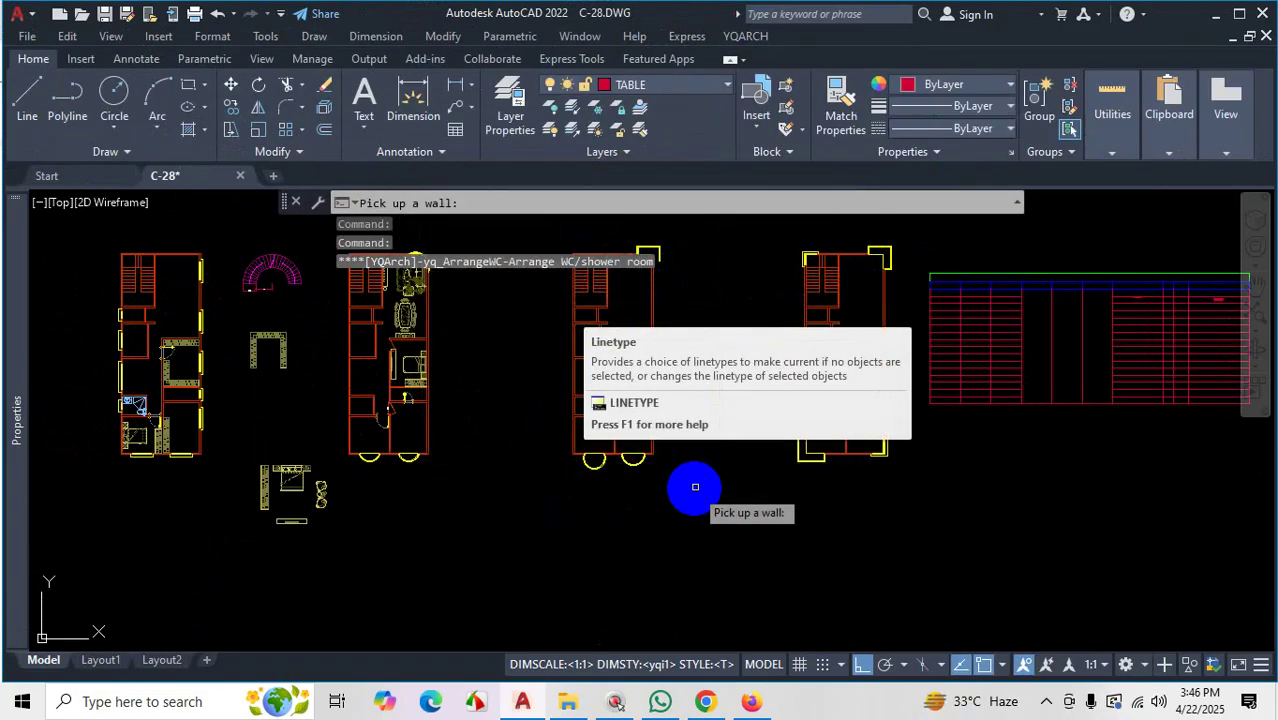
pyautogui.press('Escape')
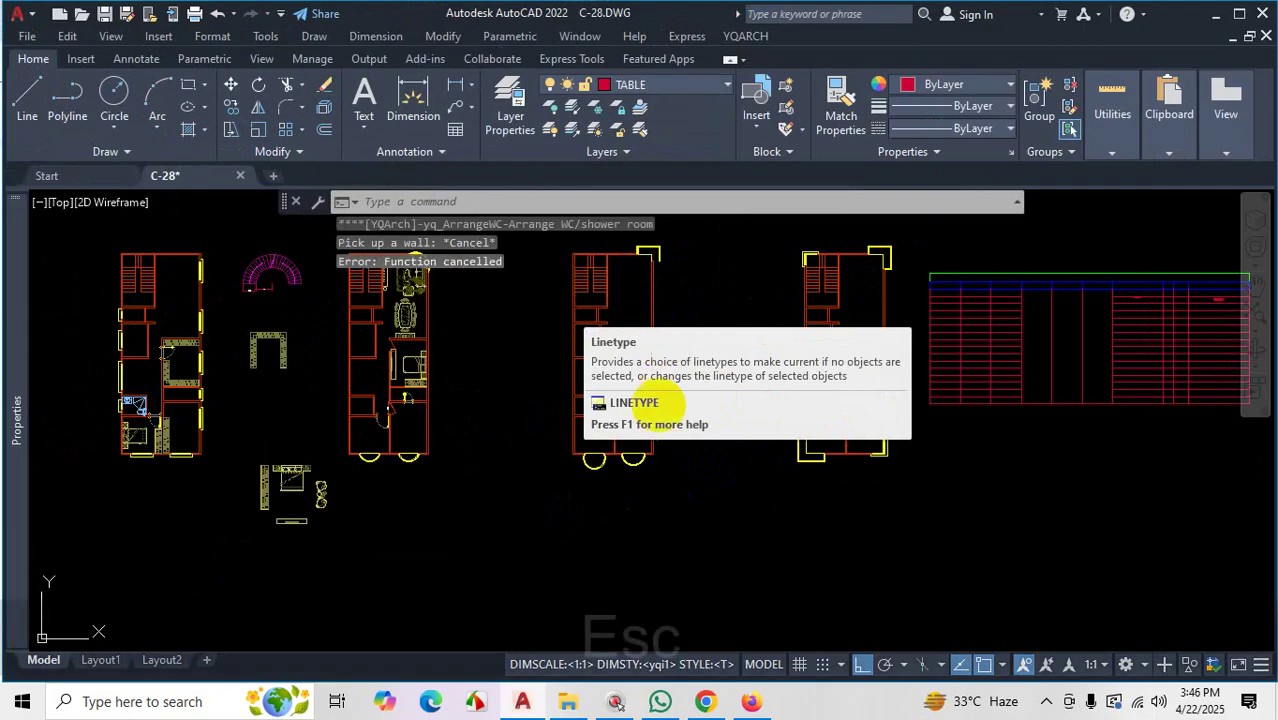
pyautogui.click(716, 491)
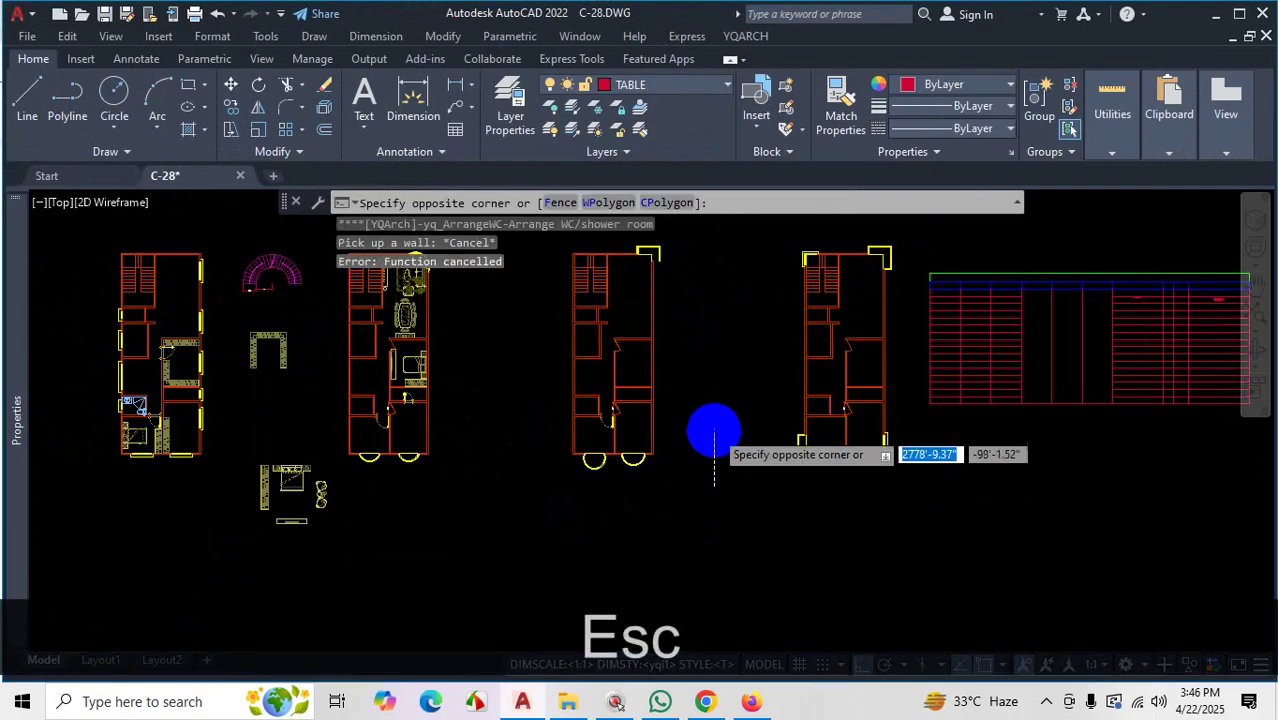
pyautogui.scroll(-3, 714, 440)
pyautogui.press('Escape')
pyautogui.scroll(3, 716, 435)
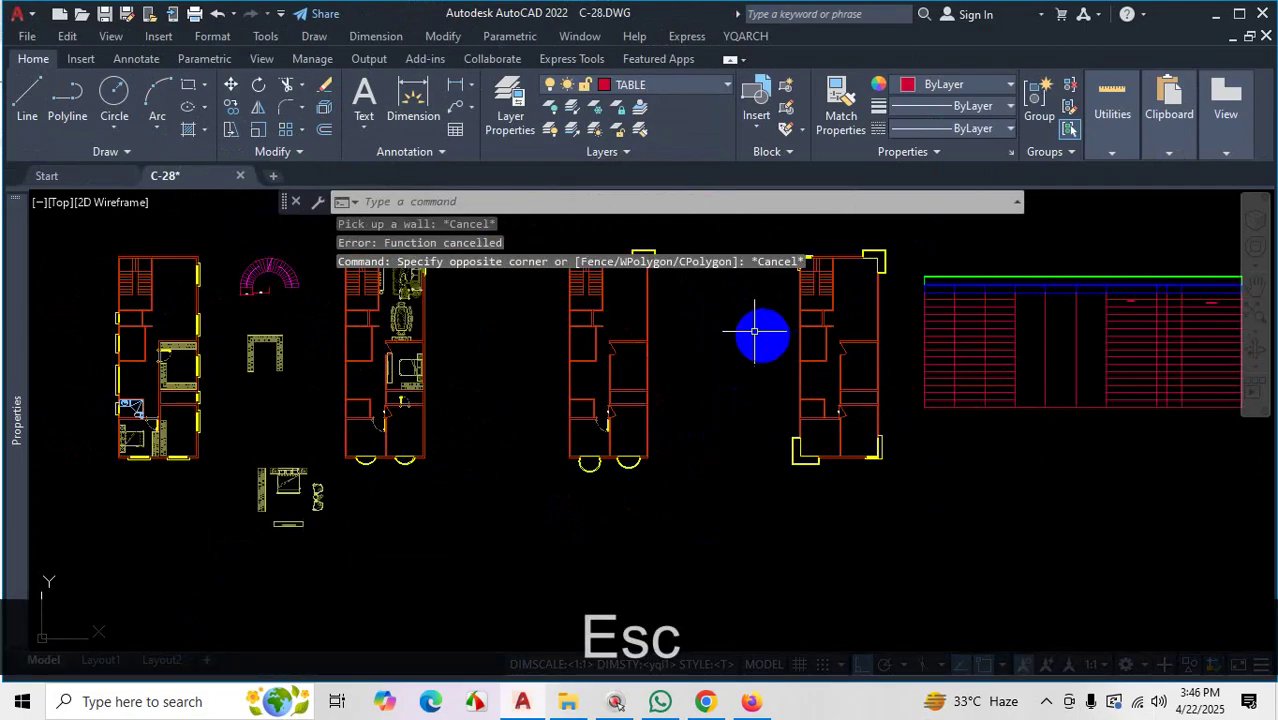
# Try to arrange sinks with Arrange Sink along the horizontal wall above the inner door in the third floor plan
pyautogui.click(746, 36)
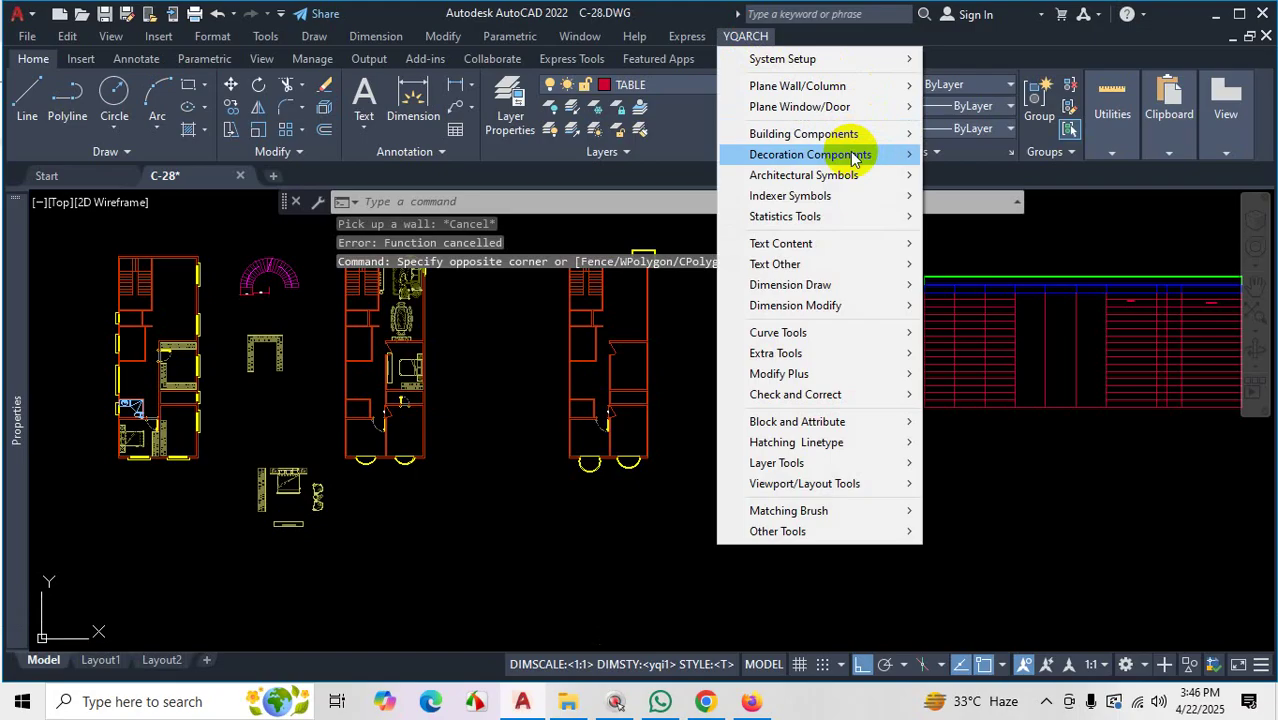
pyautogui.moveTo(850, 154)
pyautogui.click(984, 124)
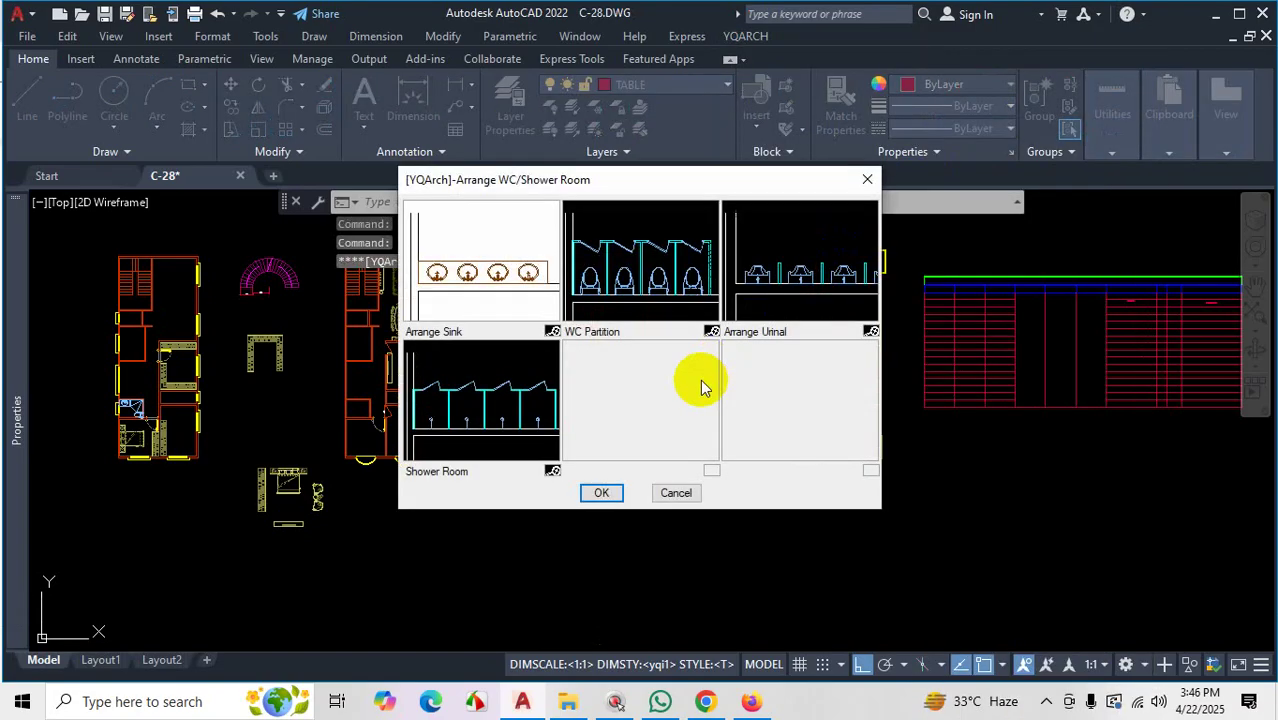
pyautogui.click(603, 494)
pyautogui.scroll(3, 642, 430)
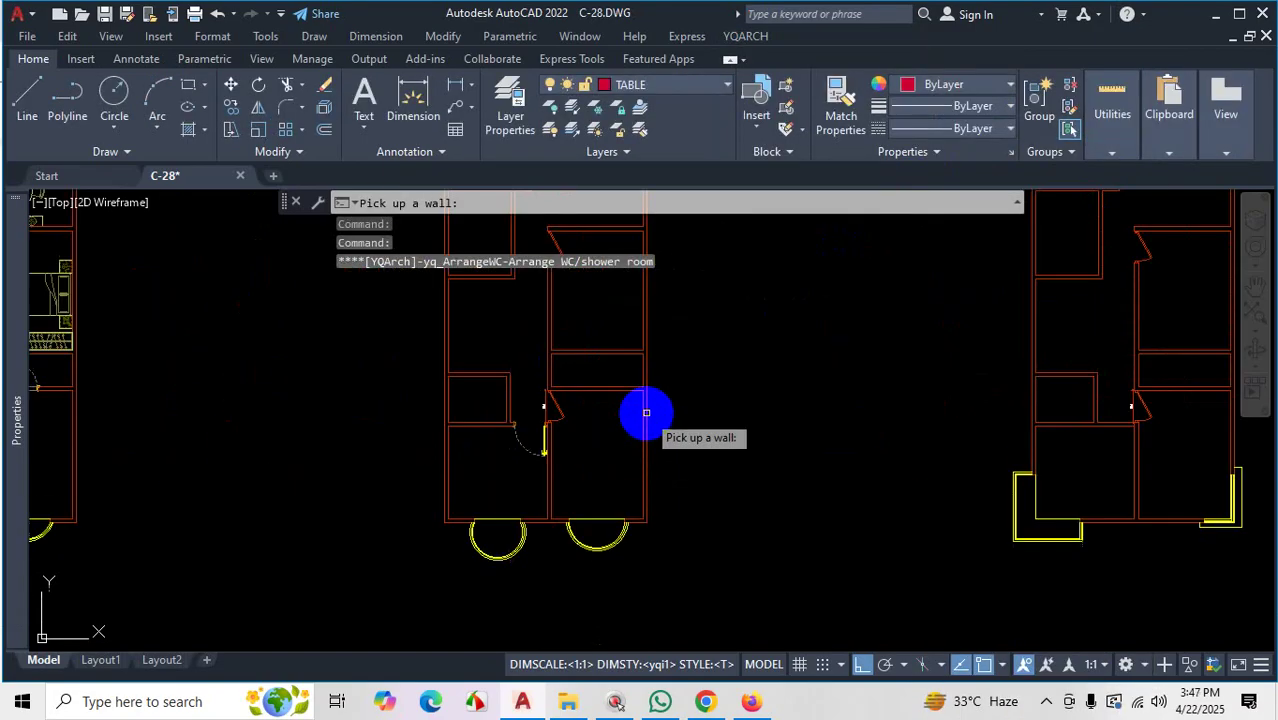
pyautogui.scroll(-2, 660, 405)
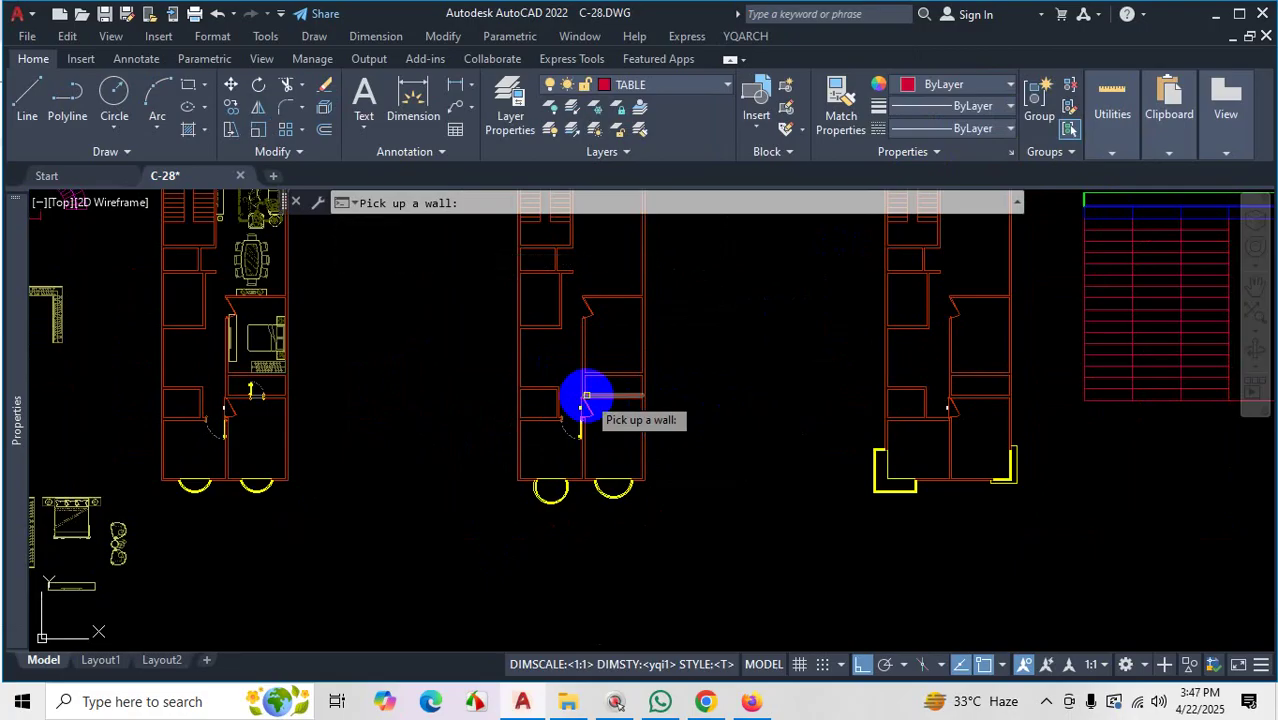
pyautogui.scroll(-5, 693, 419)
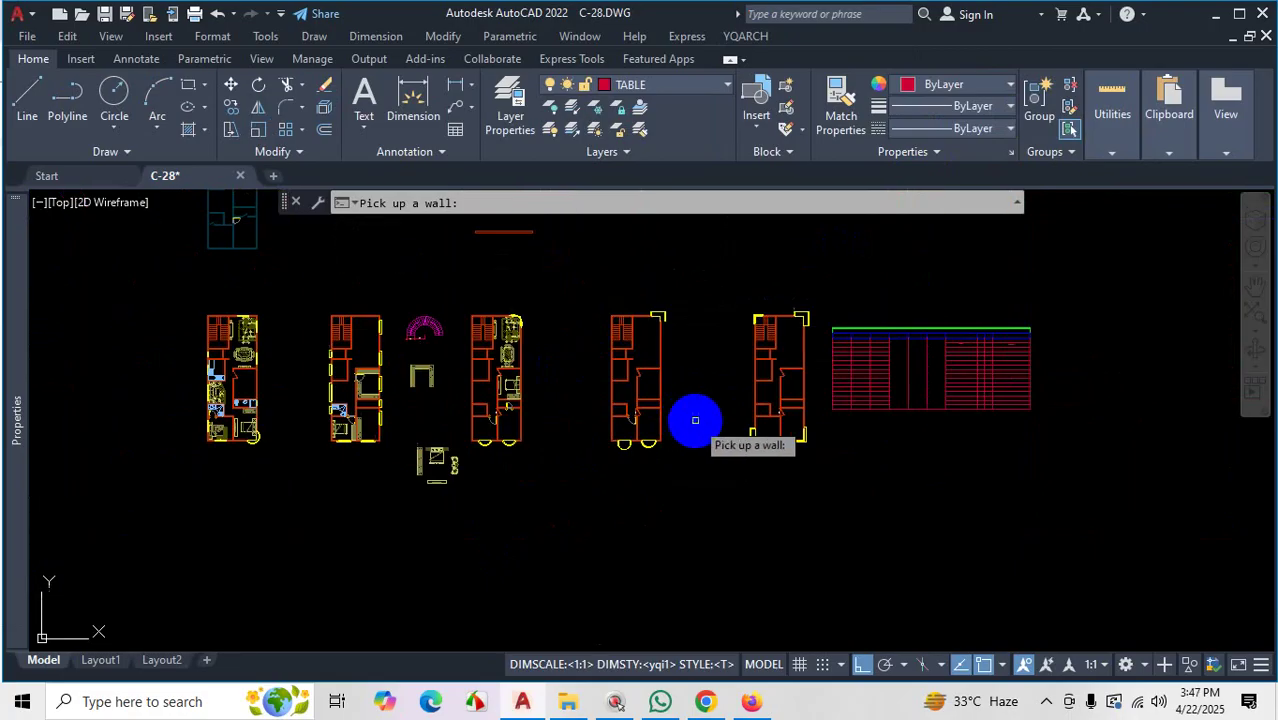
pyautogui.scroll(2, 622, 381)
pyautogui.scroll(-1, 653, 408)
pyautogui.scroll(6, 630, 317)
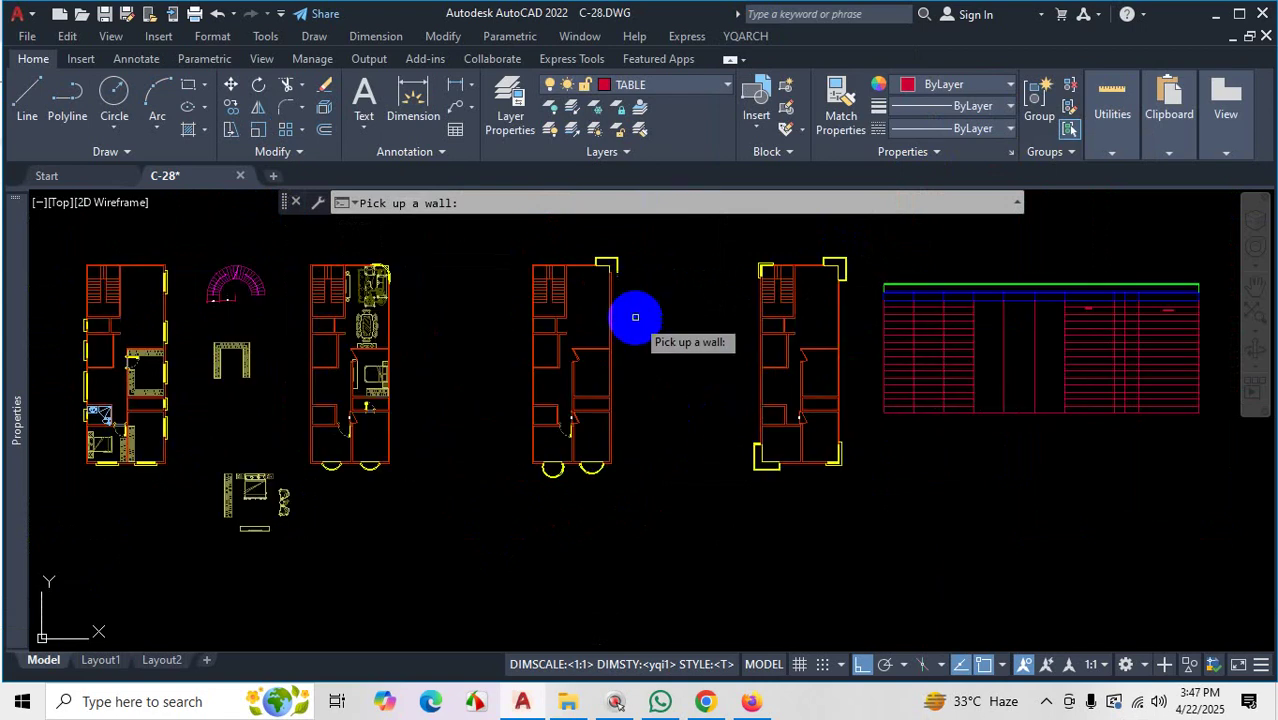
pyautogui.scroll(3, 560, 450)
pyautogui.scroll(-3, 610, 455)
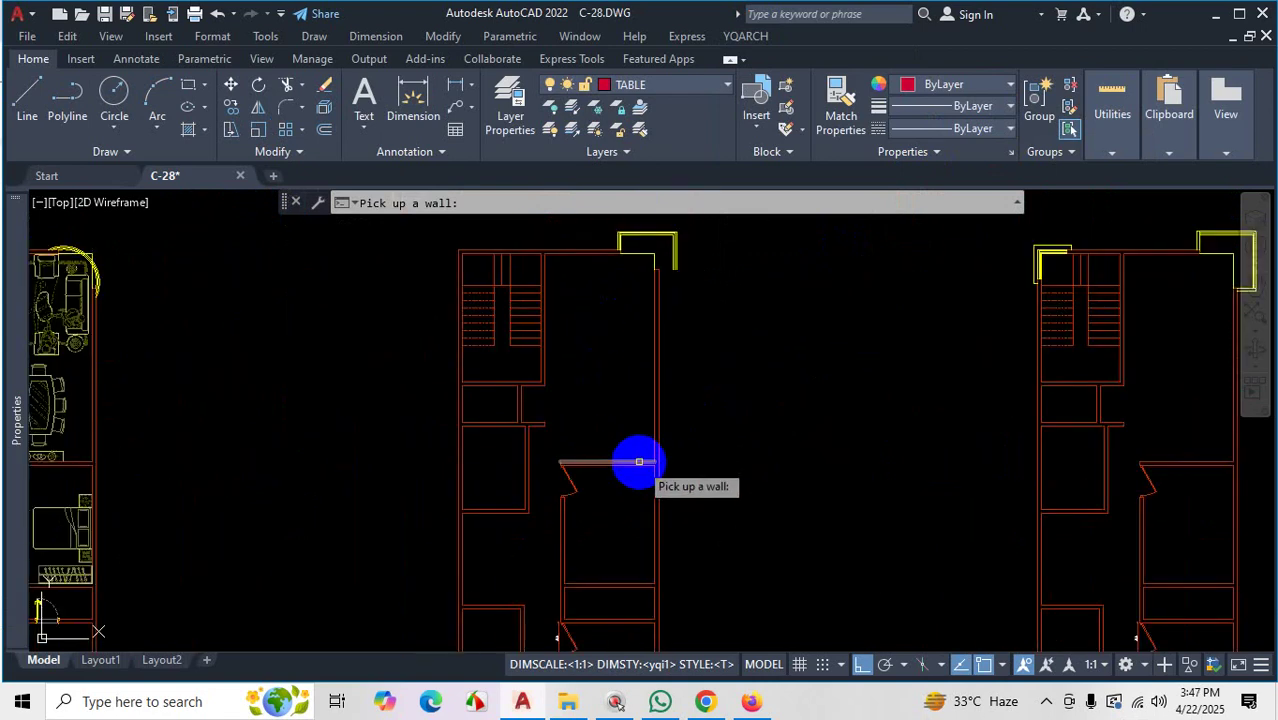
pyautogui.scroll(3, 600, 460)
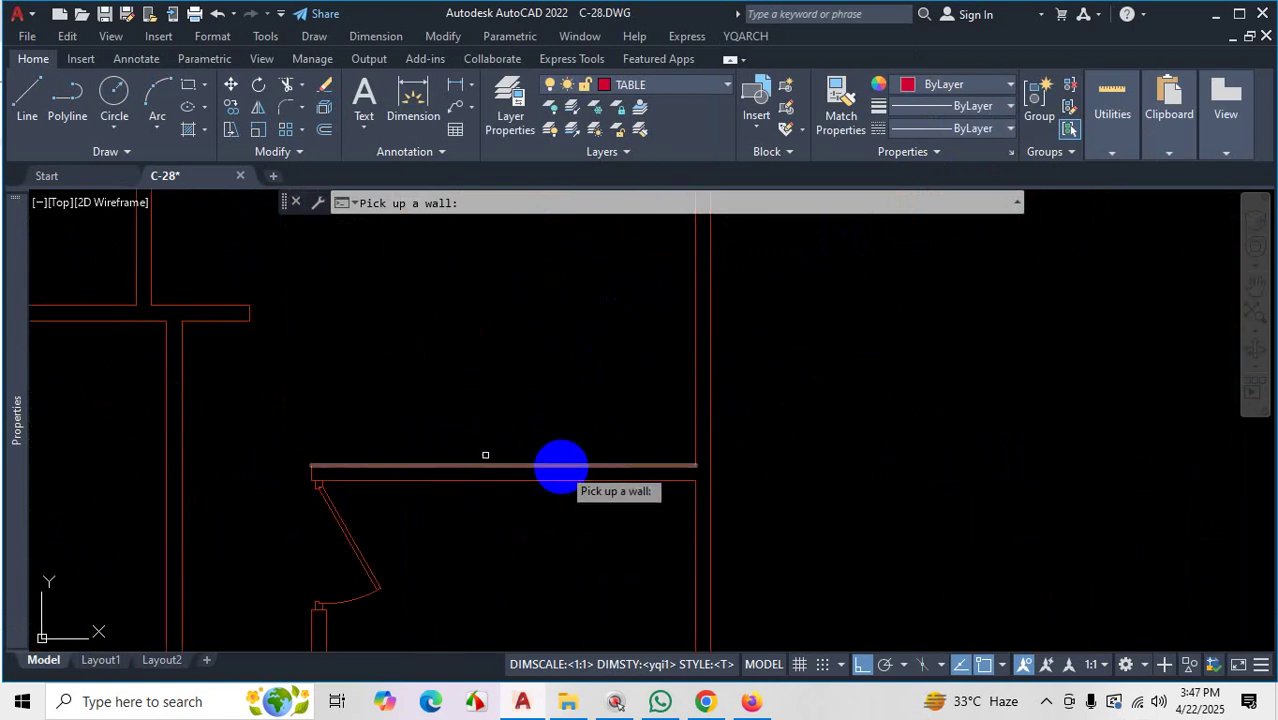
pyautogui.click(657, 464)
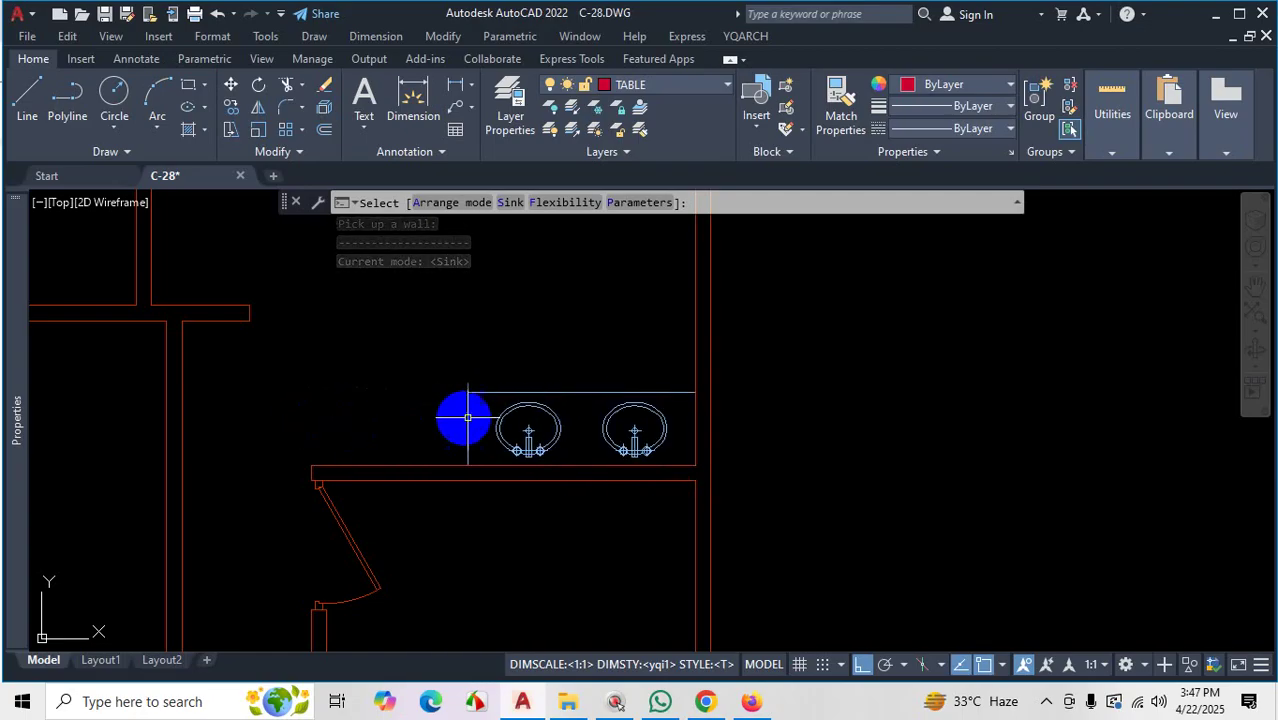
pyautogui.click(628, 204)
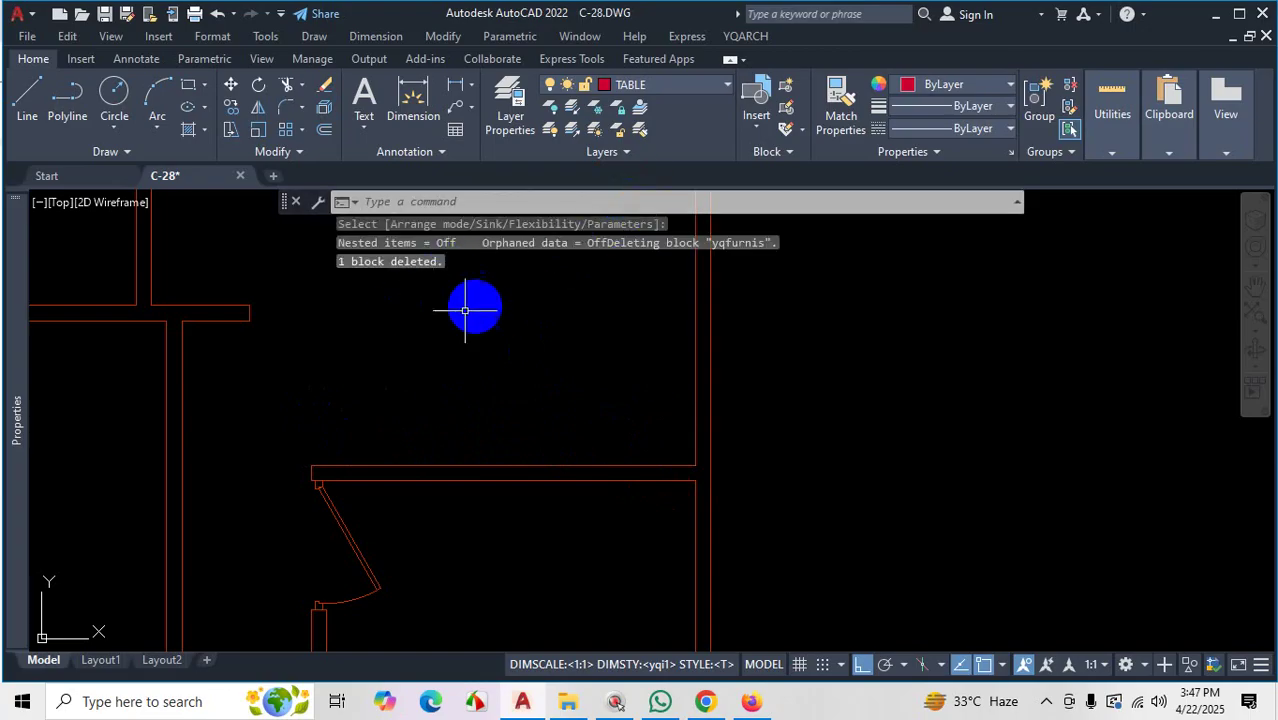
pyautogui.press('Escape')
pyautogui.press('Escape')
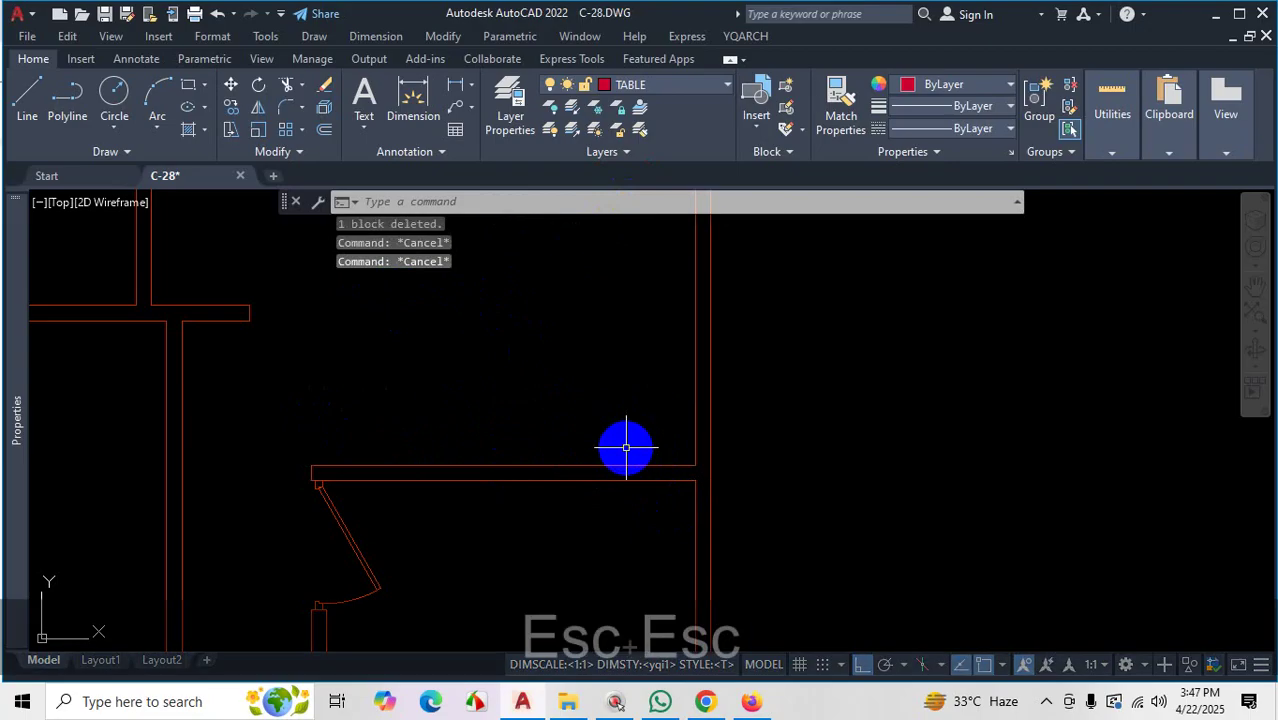
# Preview a row of sinks with Arrange Sink along the top face of the horizontal wall above the door
pyautogui.click(763, 35)
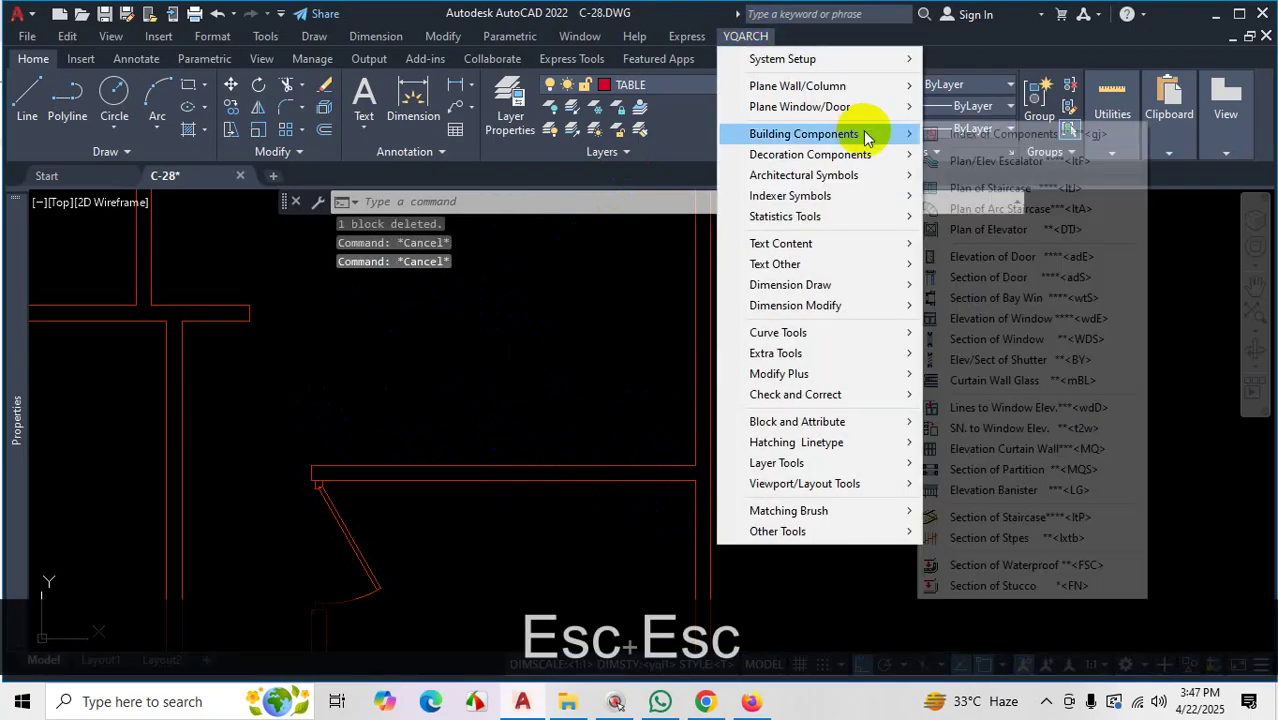
pyautogui.moveTo(884, 154)
pyautogui.click(984, 125)
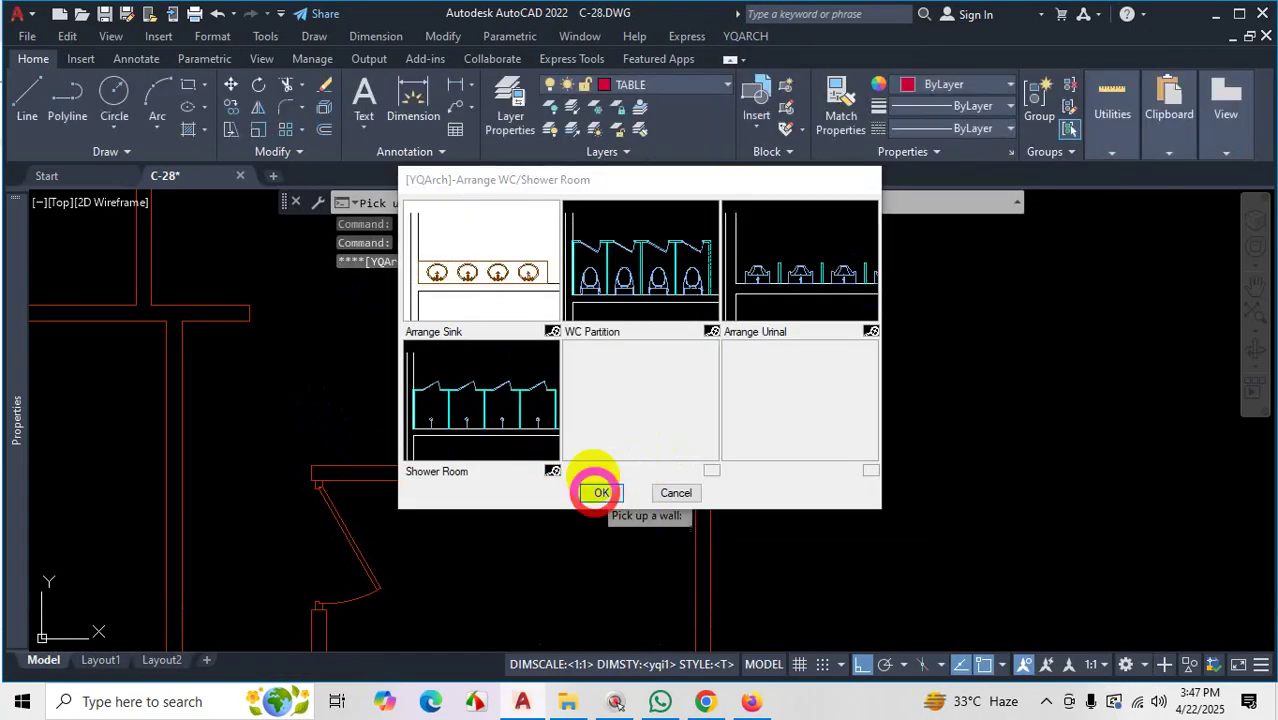
pyautogui.click(601, 492)
pyautogui.click(675, 465)
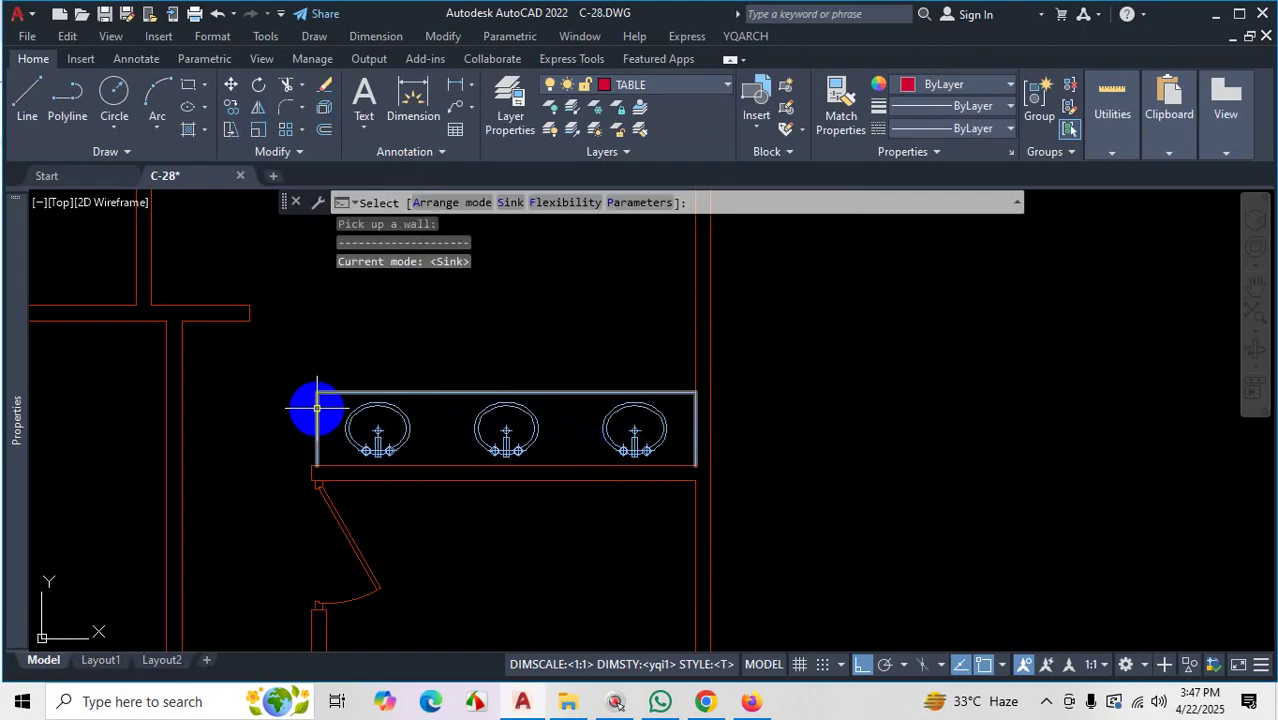
# Cycle the previewed sinks through the available sink styles
pyautogui.press('s')
pyautogui.press('s')
pyautogui.press('s')
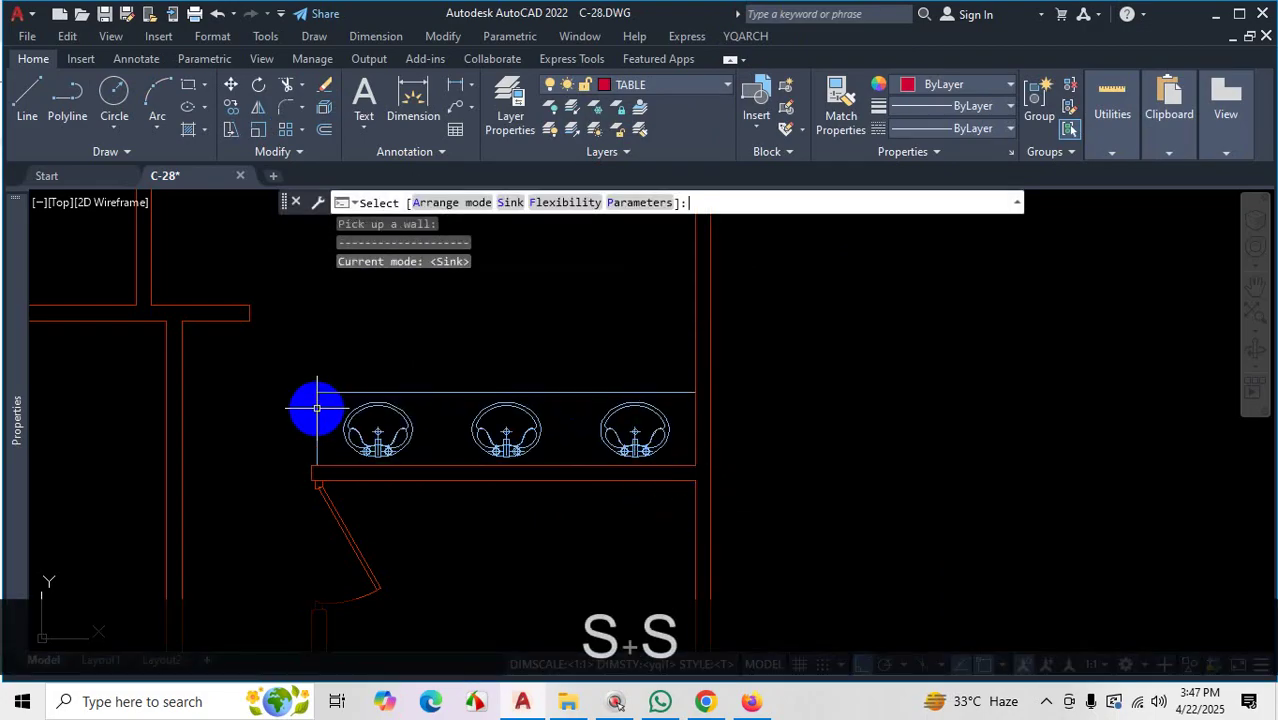
pyautogui.press('s')
pyautogui.press('s')
pyautogui.press('s')
pyautogui.press('s')
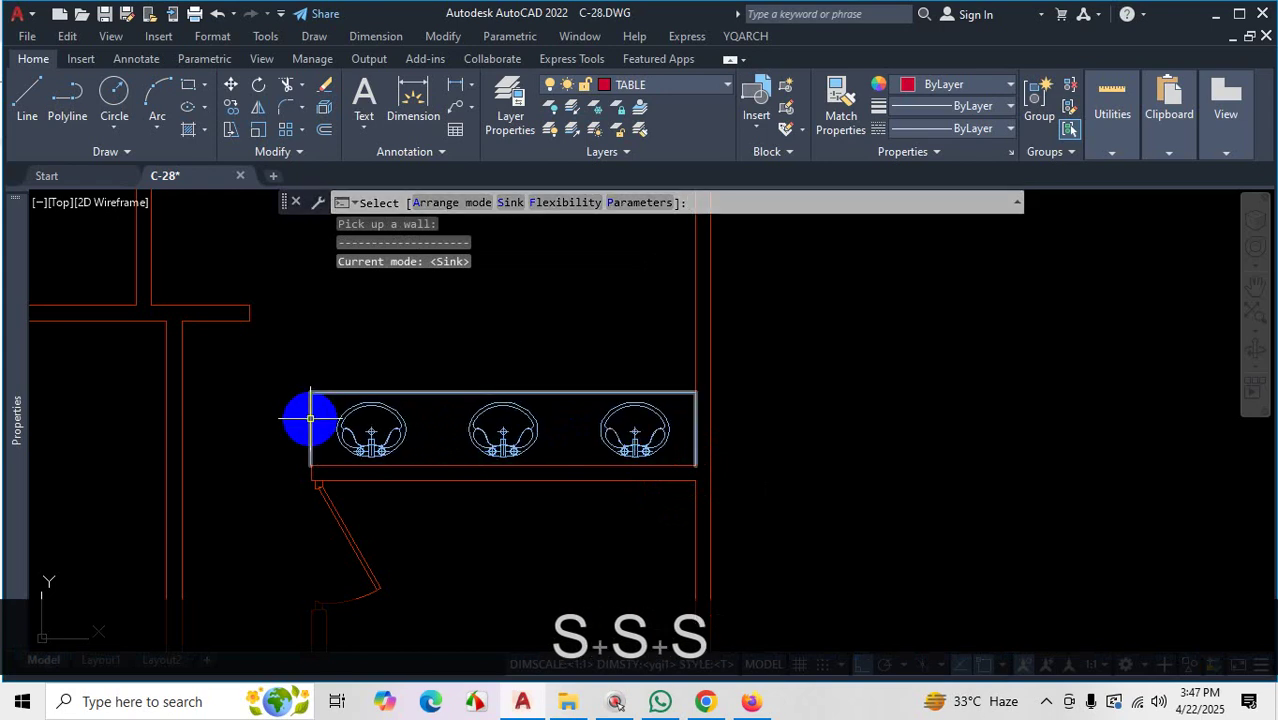
# Switch the arrange mode through WC Partition and Urinal to Shower Room, and preview different numbers of shower rooms along the wall
pyautogui.press('a')
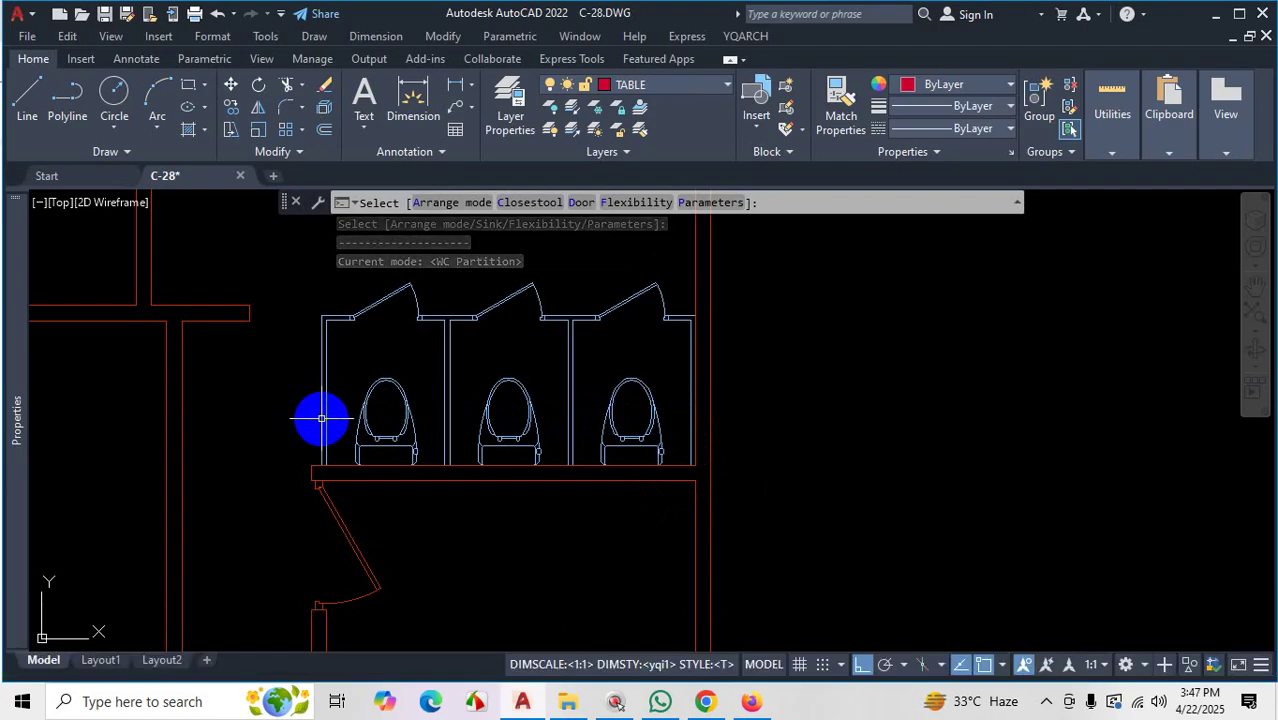
pyautogui.press('a')
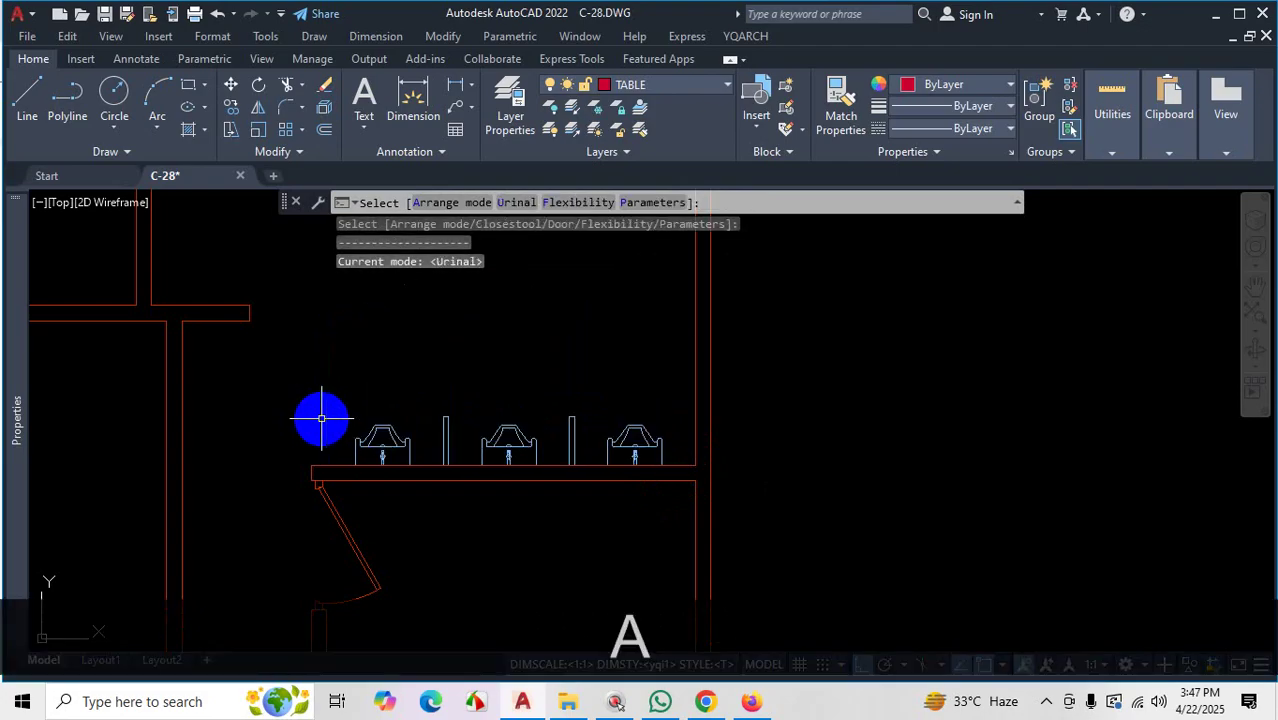
pyautogui.press('a')
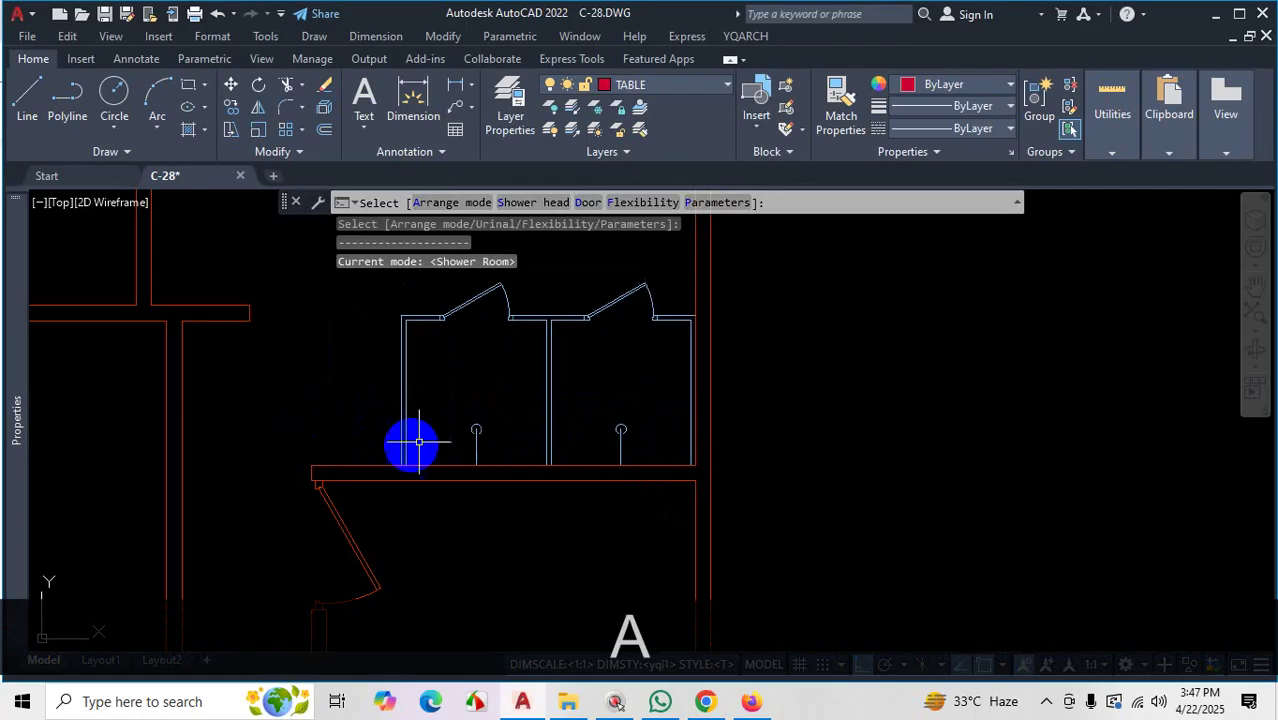
pyautogui.scroll(-3, 628, 422)
pyautogui.scroll(3, 619, 359)
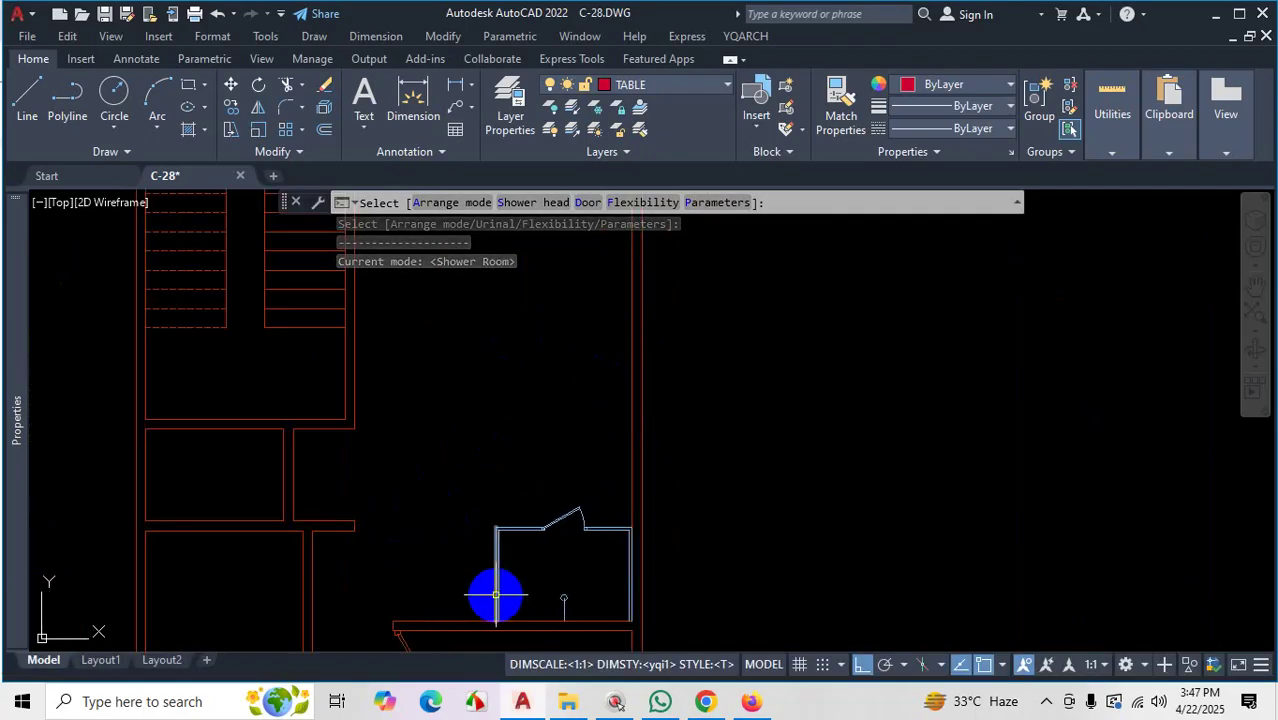
pyautogui.scroll(2, 494, 597)
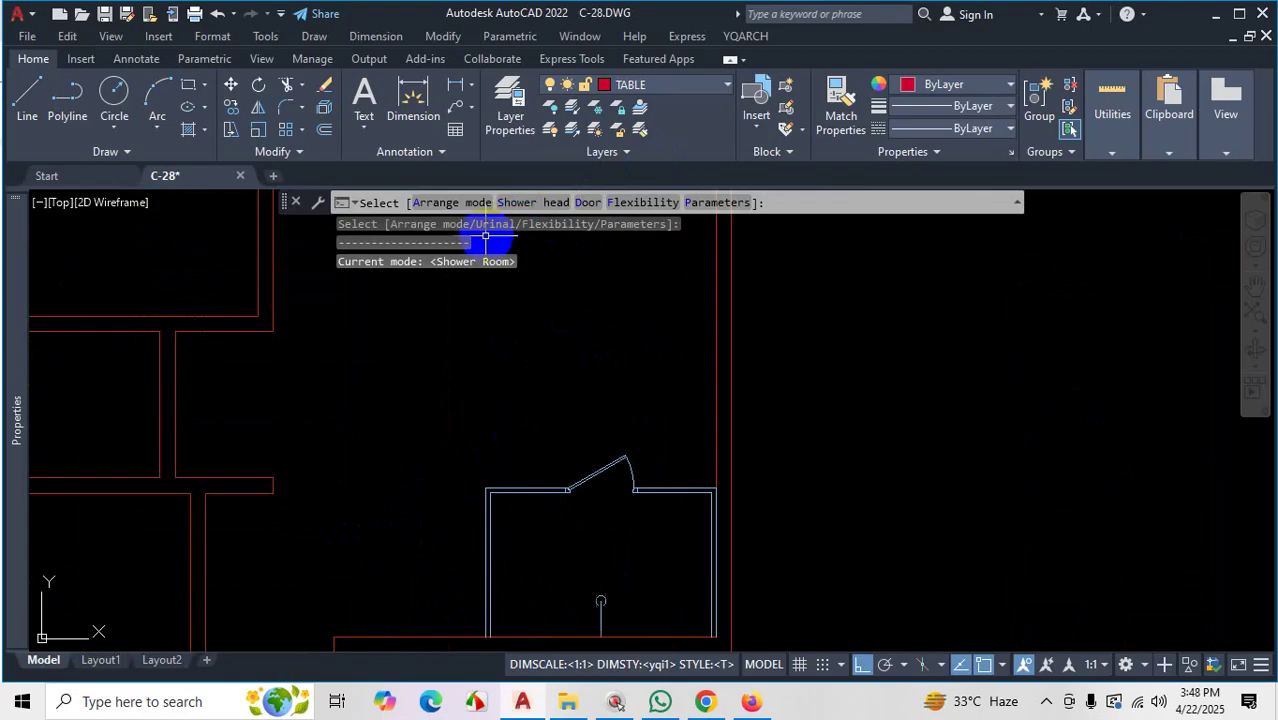
pyautogui.scroll(-4, 402, 395)
pyautogui.scroll(3, 402, 395)
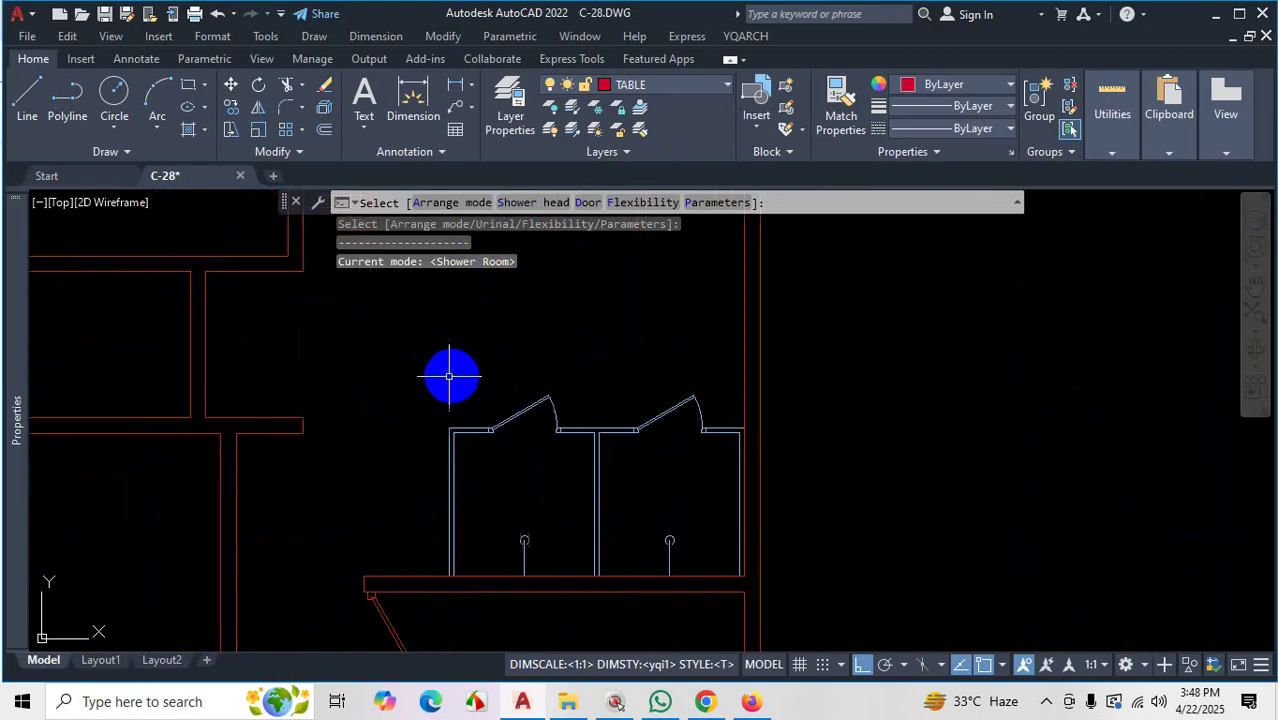
# Cycle the door option of the previewed shower rooms
pyautogui.click(587, 212)
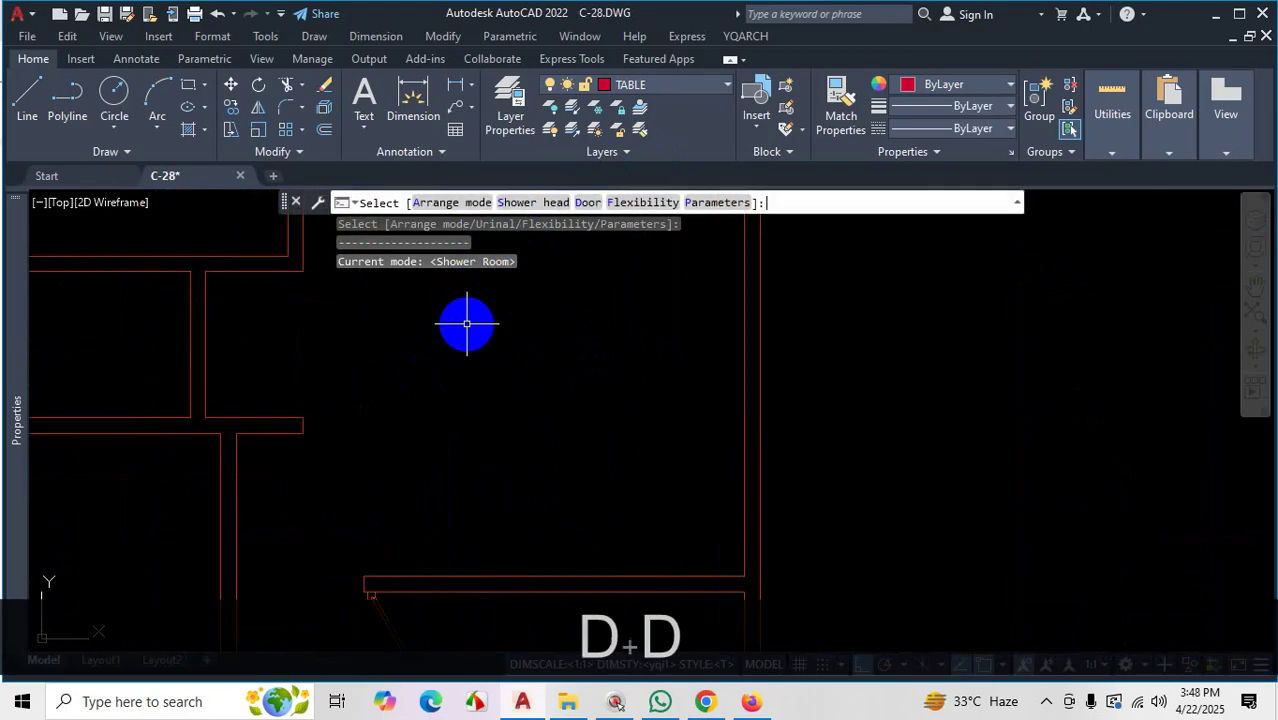
pyautogui.press('d')
pyautogui.press('d')
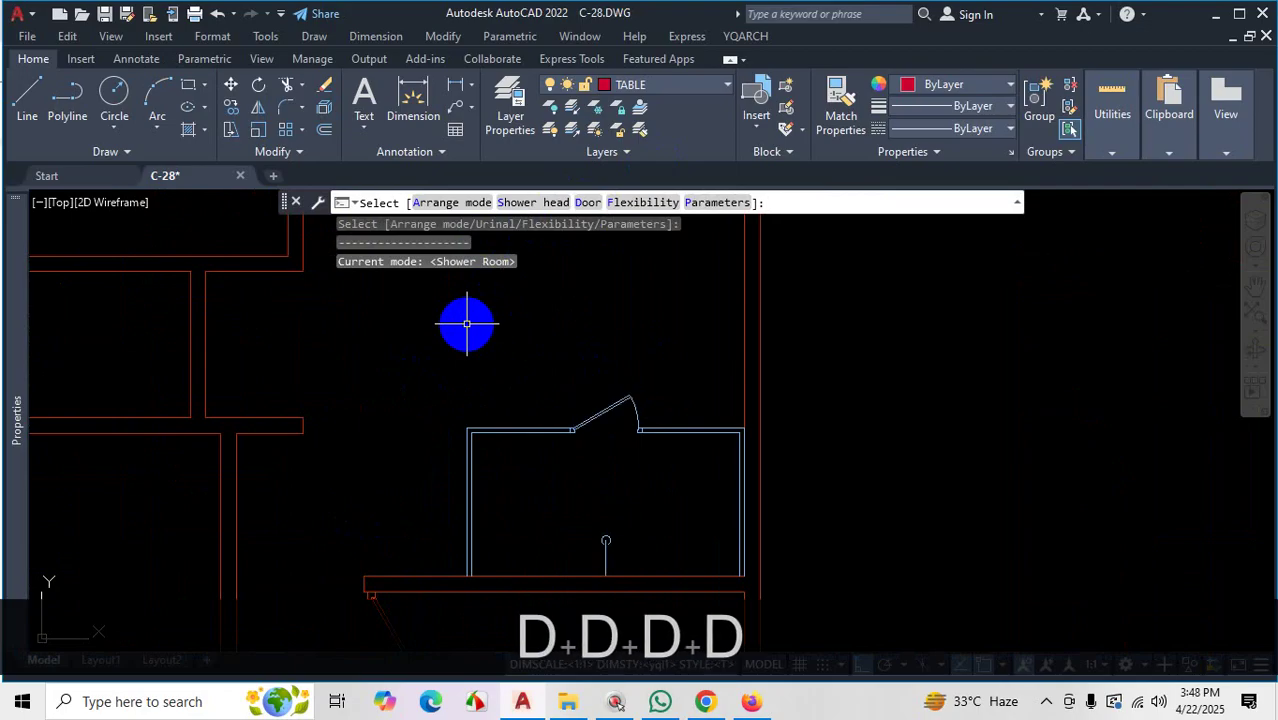
pyautogui.press('d')
pyautogui.press('d')
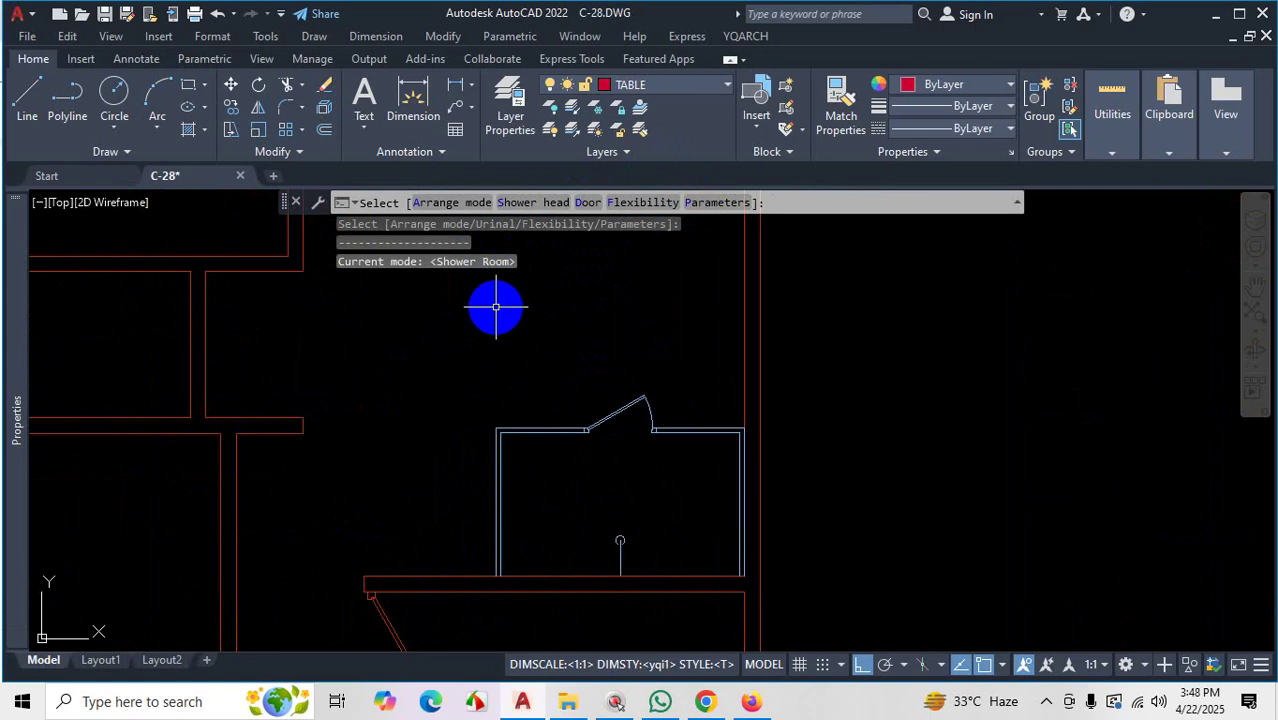
# Open the YQArch arrangement parameters and examine the sink spacing, table width and partition width settings
pyautogui.press('p')
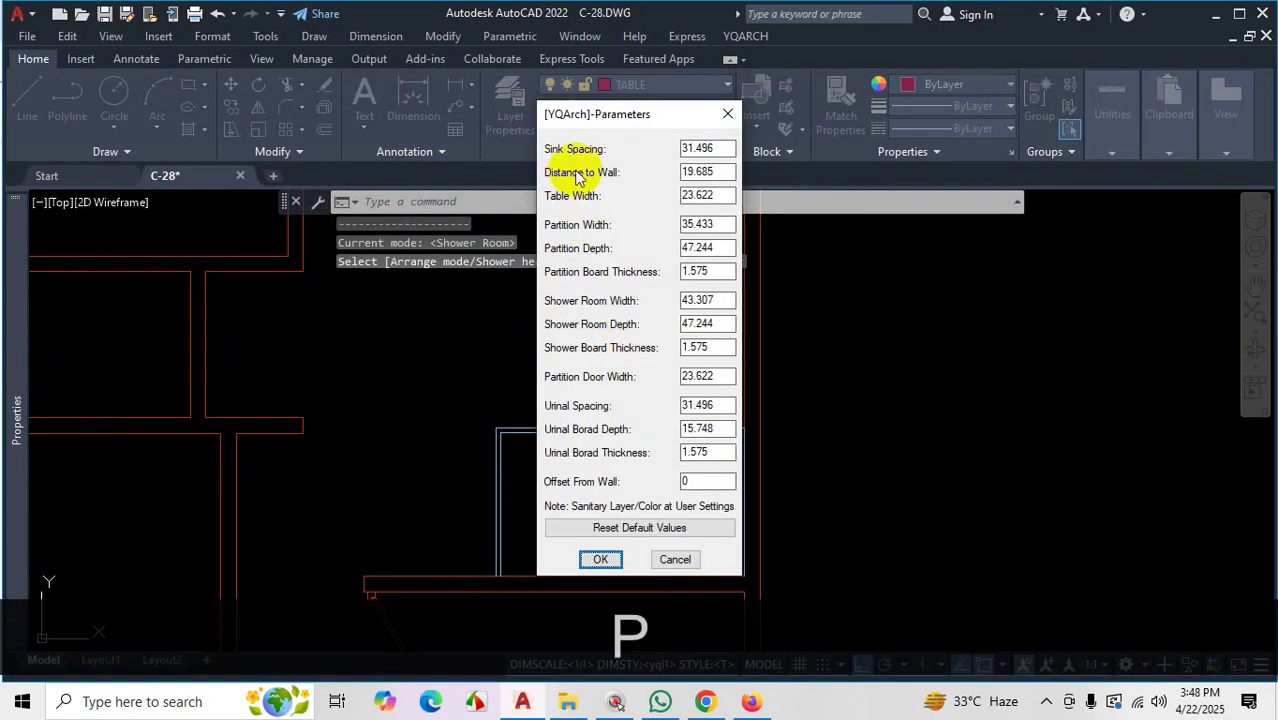
pyautogui.press('ctrl')
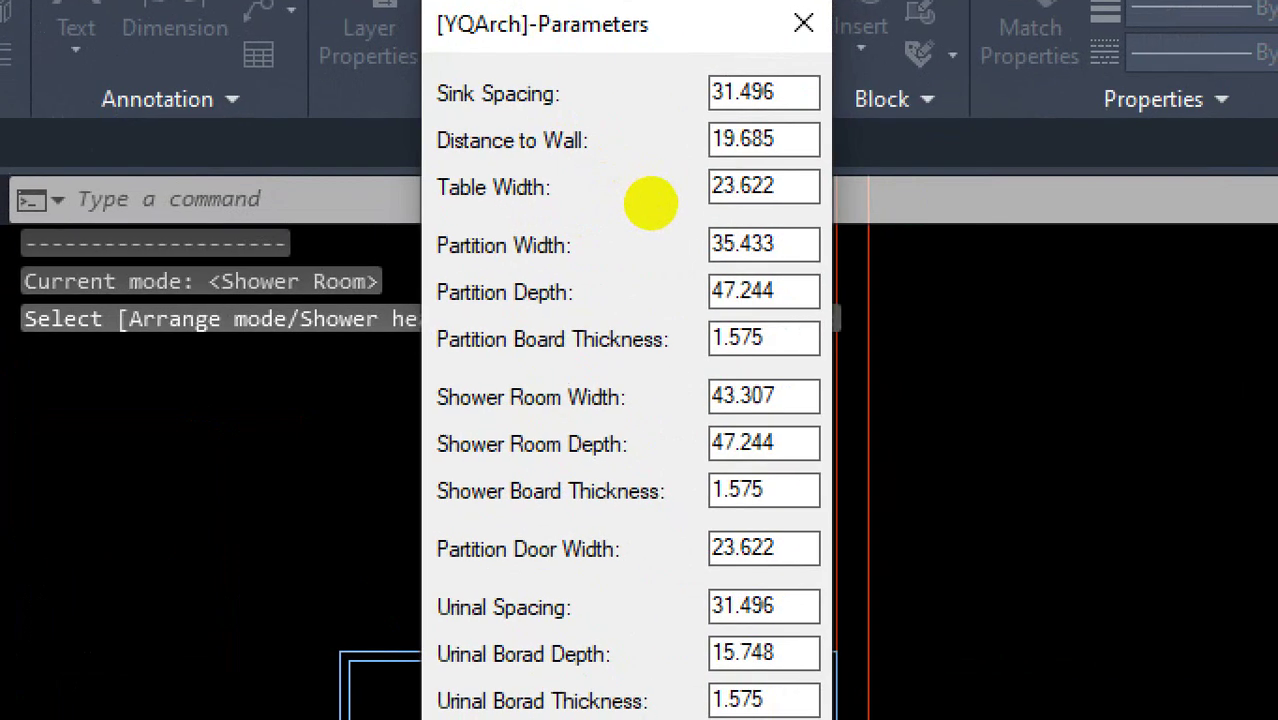
pyautogui.click(727, 111)
pyautogui.moveTo(677, 160)
pyautogui.mouseDown()
pyautogui.moveTo(722, 137)
pyautogui.moveTo(684, 131)
pyautogui.mouseUp()
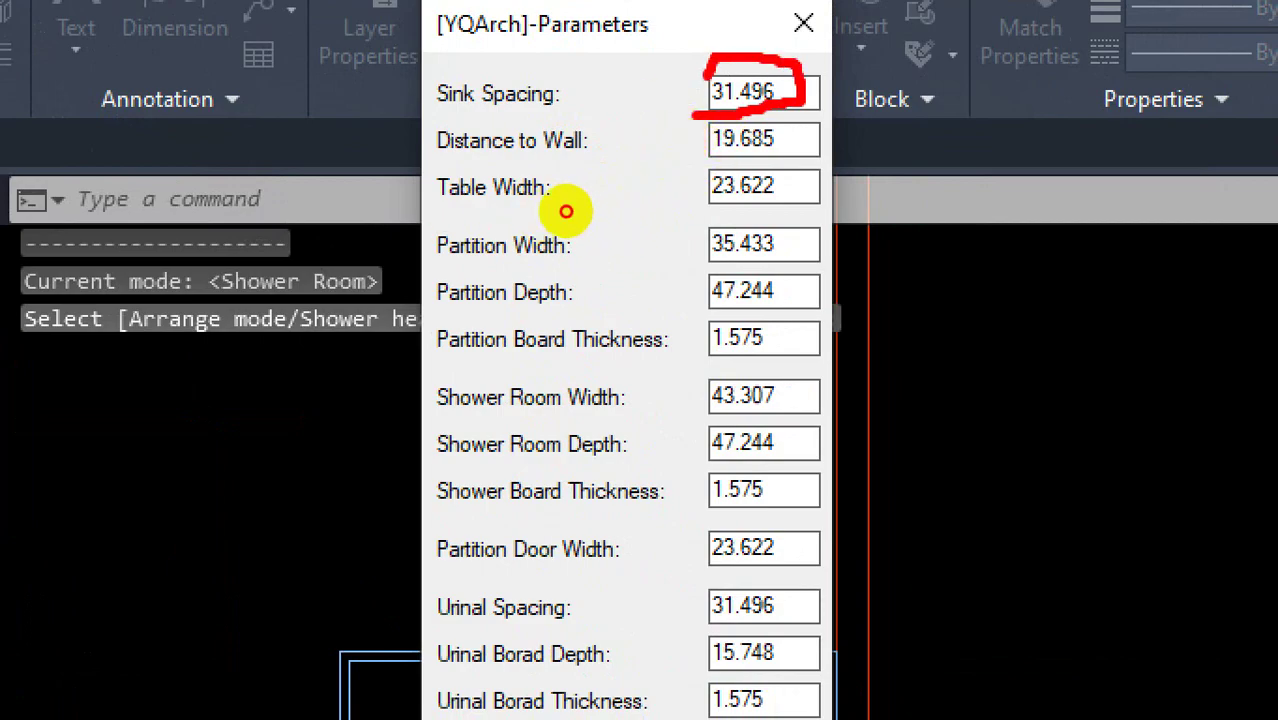
pyautogui.keyDown('shift'); pyautogui.moveTo(477, 217); pyautogui.dragTo(660, 217); pyautogui.keyUp('shift')
pyautogui.moveTo(1040, 300)
pyautogui.mouseDown()
pyautogui.moveTo(1010, 410)
pyautogui.moveTo(1045, 305)
pyautogui.mouseUp()
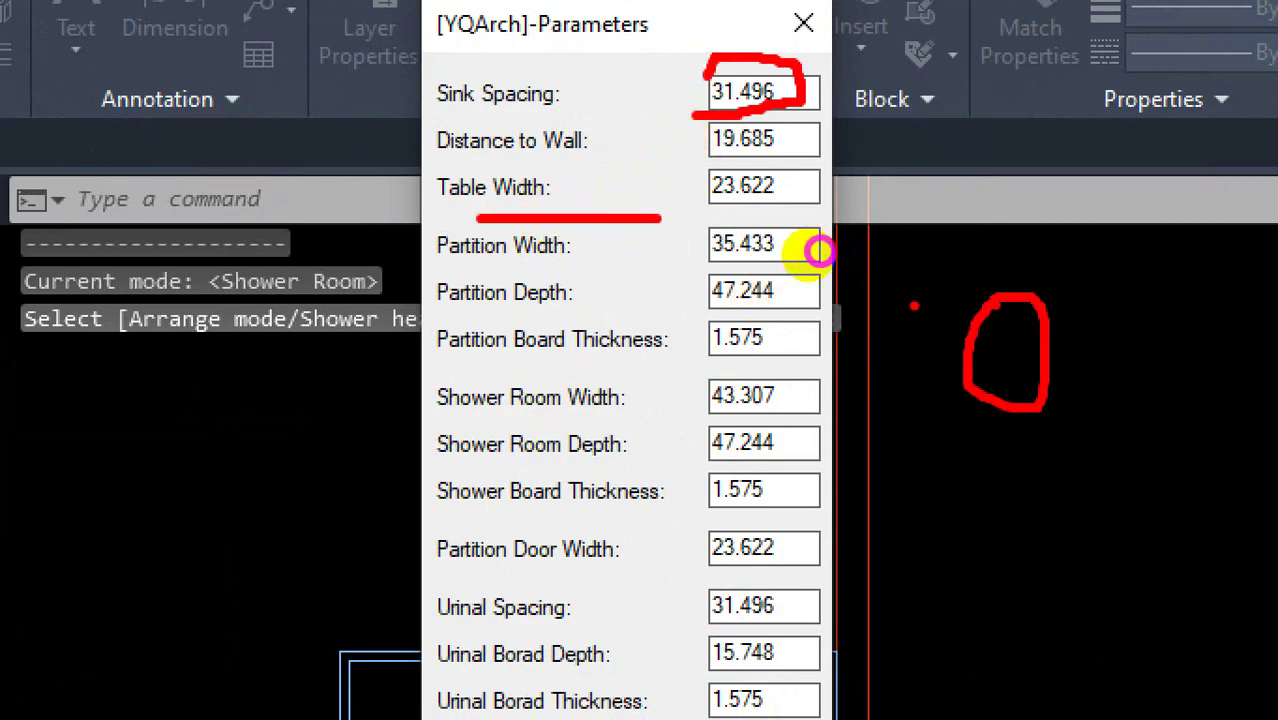
pyautogui.keyDown('shift'); pyautogui.moveTo(688, 217); pyautogui.dragTo(903, 217); pyautogui.keyUp('shift')
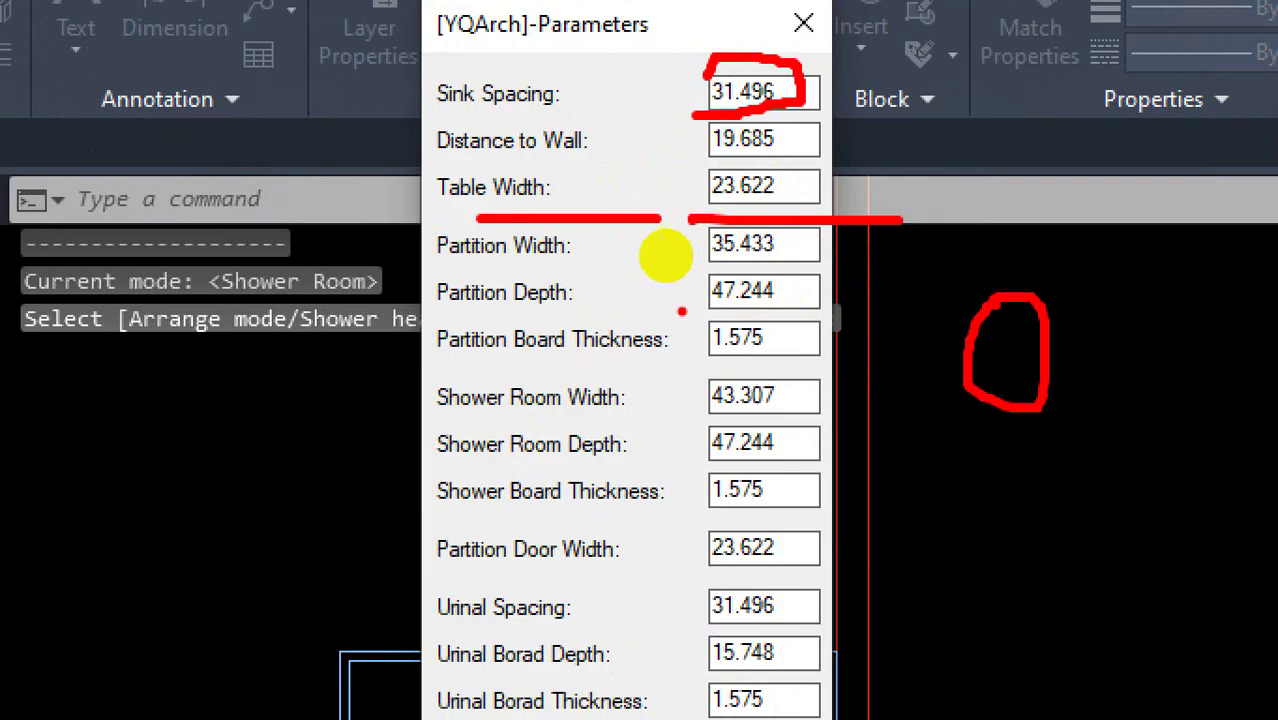
pyautogui.moveTo(422, 277); pyautogui.dragTo(570, 264)
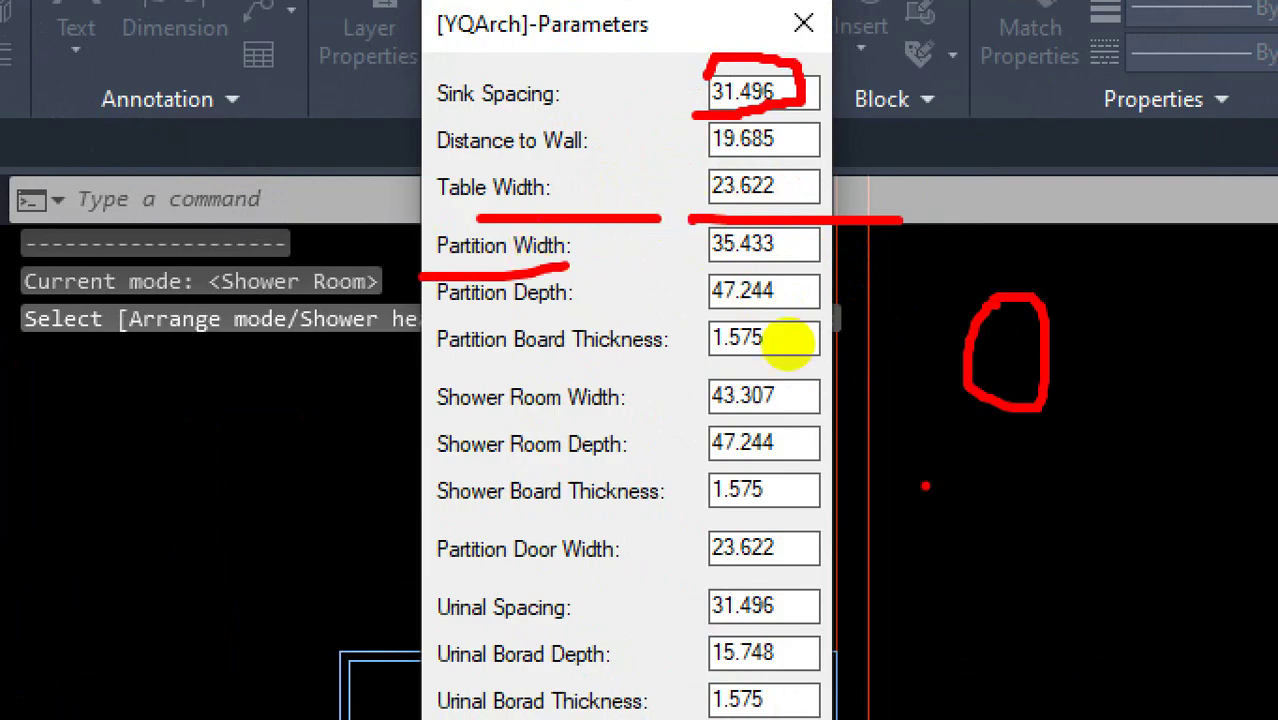
pyautogui.moveTo(918, 442); pyautogui.dragTo(918, 580)
pyautogui.moveTo(1113, 435); pyautogui.dragTo(1113, 548)
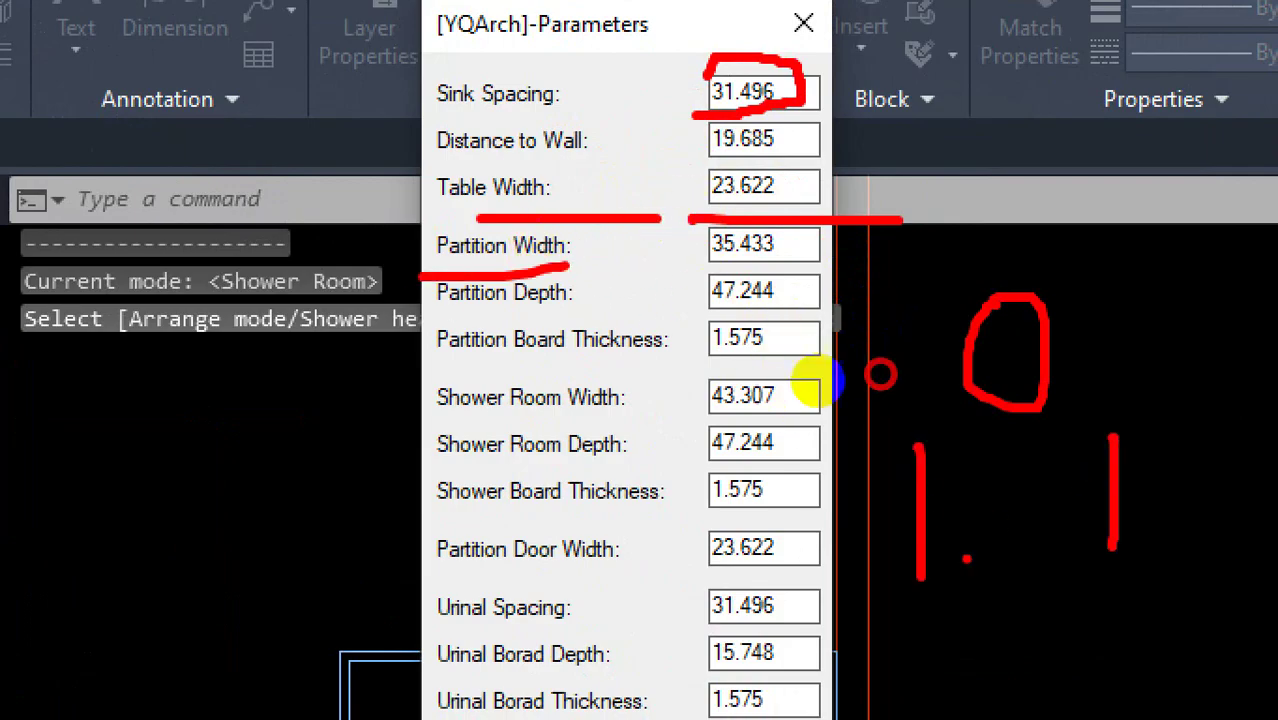
pyautogui.moveTo(878, 517); pyautogui.dragTo(1100, 510)
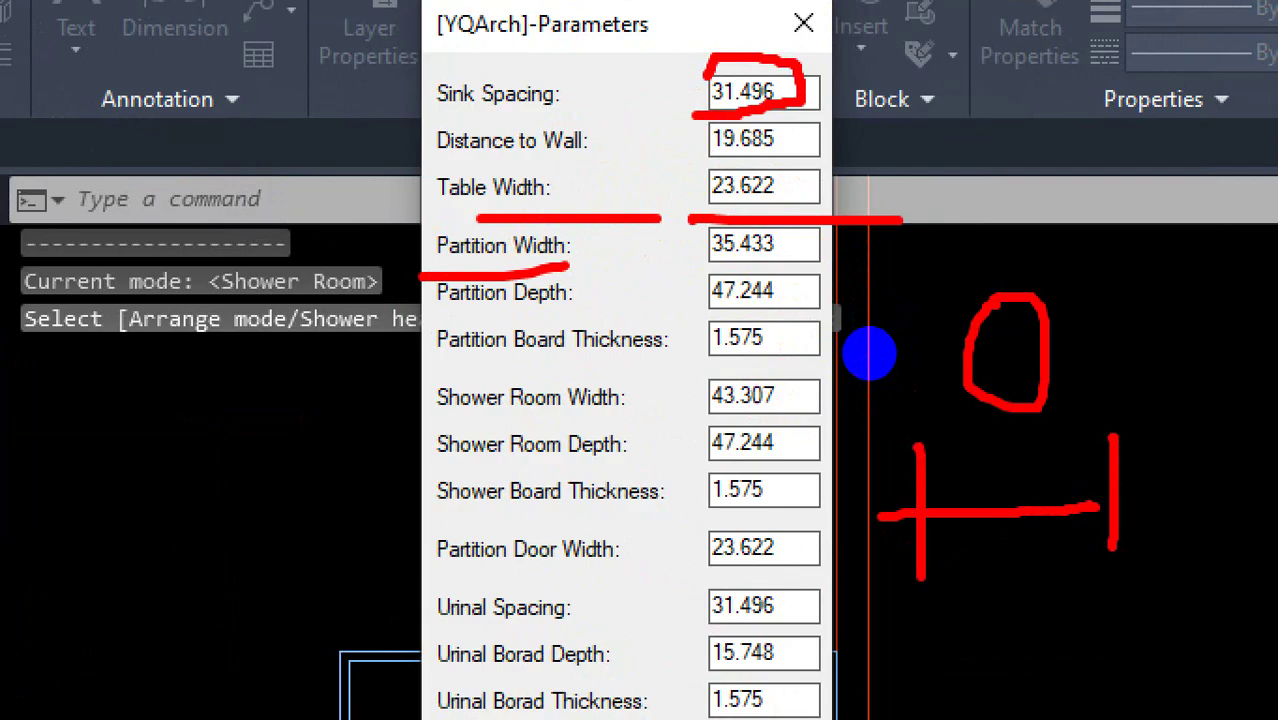
pyautogui.click(743, 265)
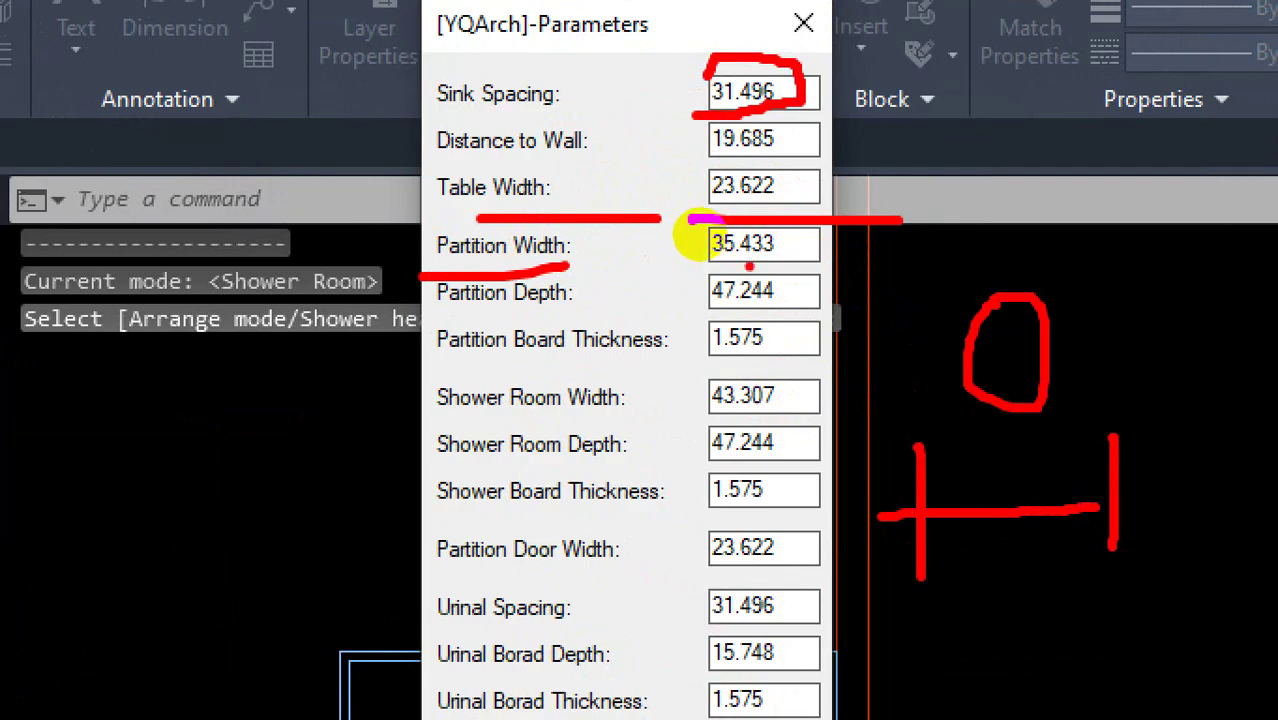
pyautogui.press('Escape')
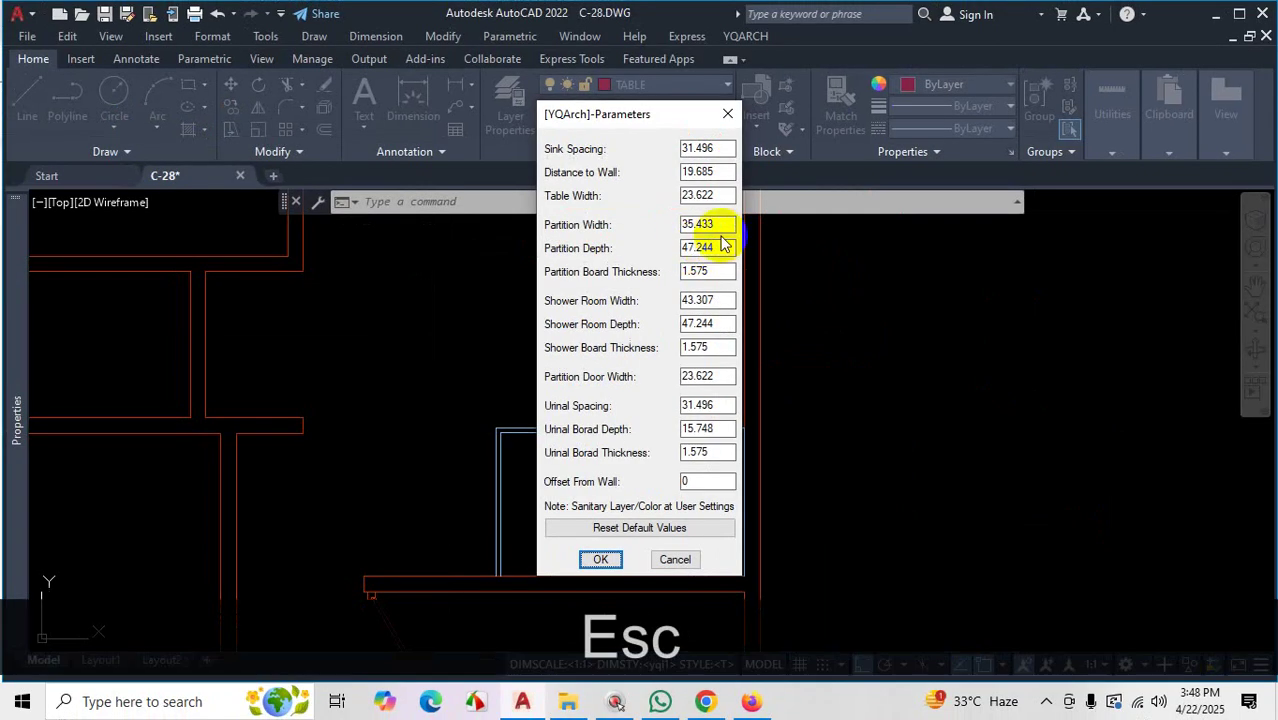
# Set the partition width to 30, the sink spacing to 30 and the distance to wall to 20 in the arrangement parameters
pyautogui.moveTo(722, 228); pyautogui.dragTo(659, 222)
pyautogui.write('30')
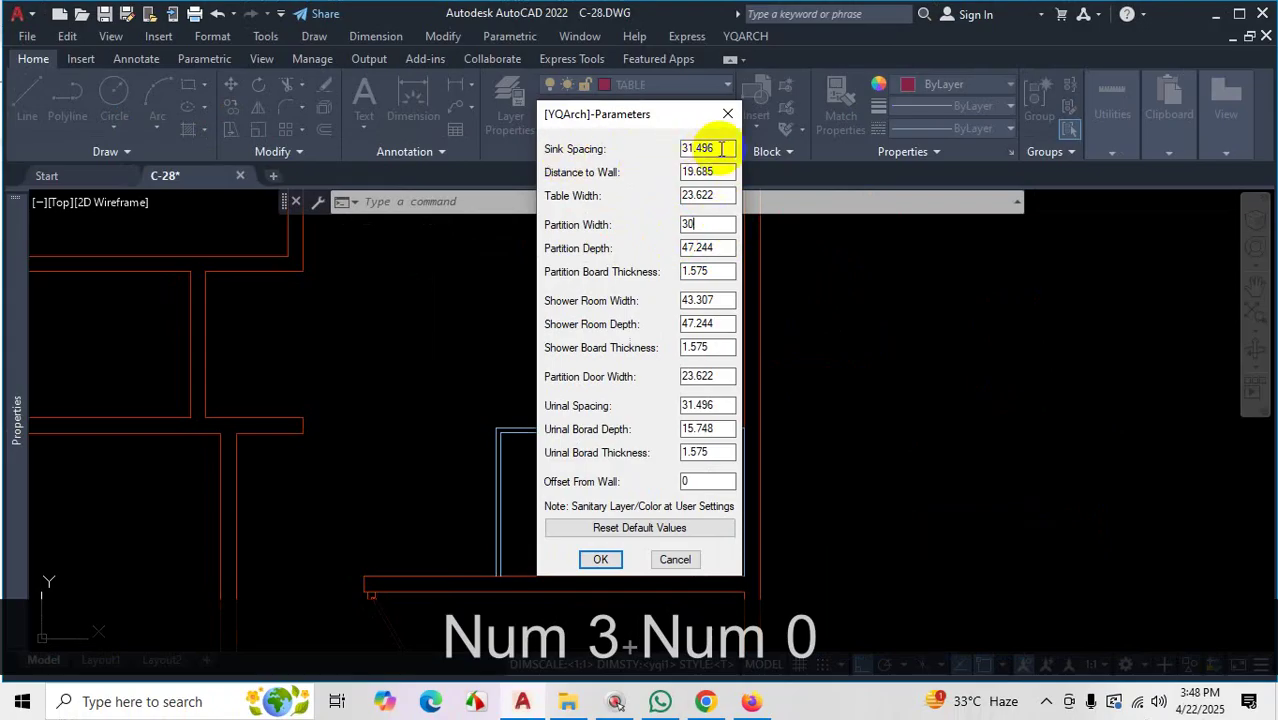
pyautogui.moveTo(716, 148); pyautogui.dragTo(656, 150)
pyautogui.write('30')
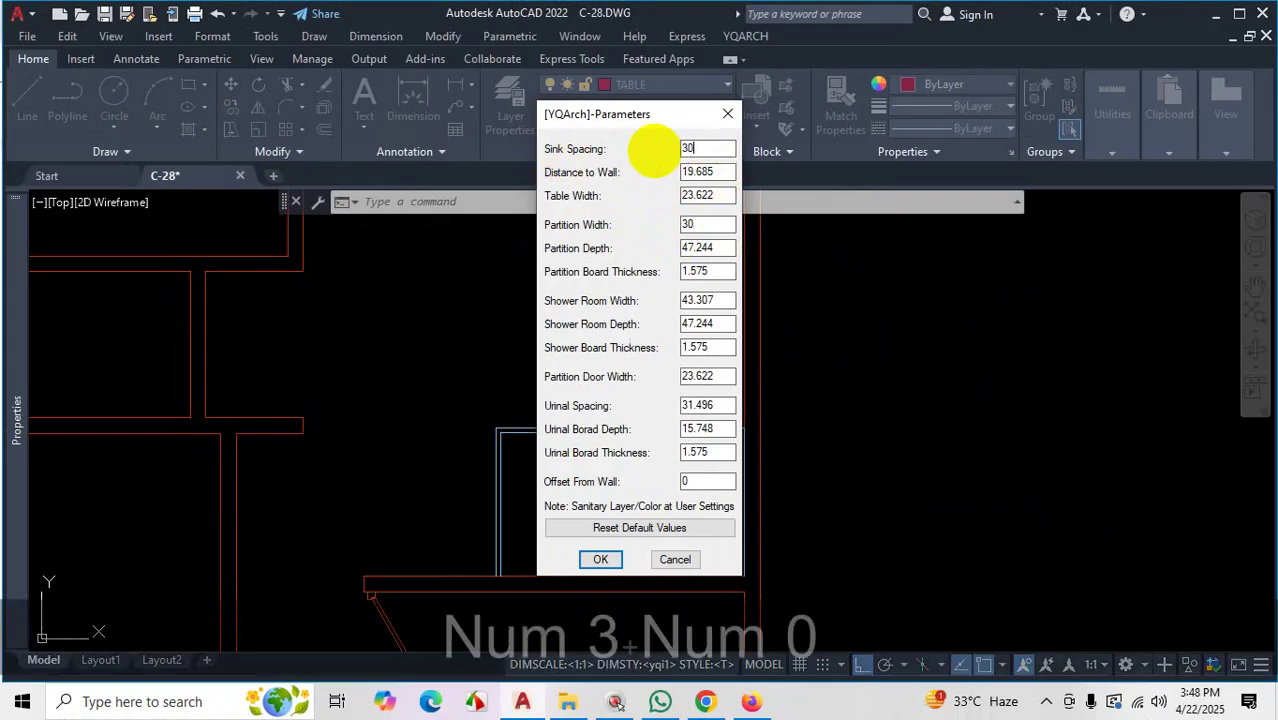
pyautogui.click(716, 176)
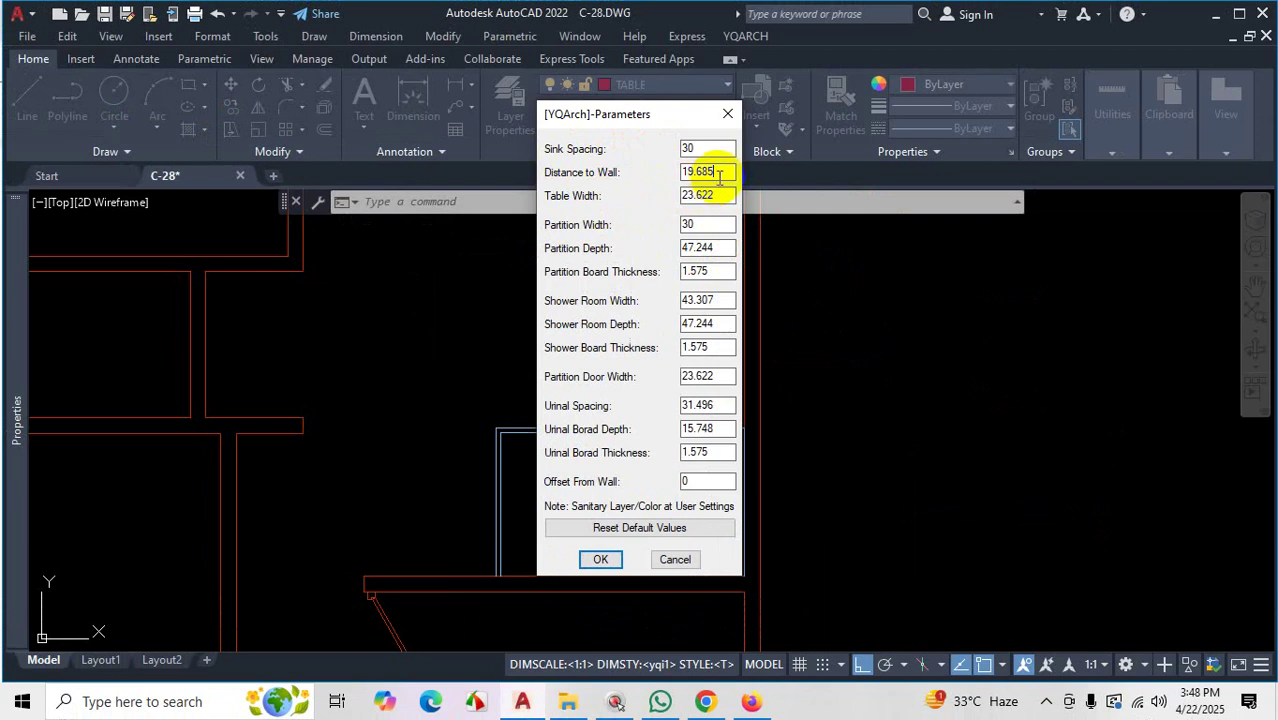
pyautogui.moveTo(720, 172); pyautogui.dragTo(650, 177)
pyautogui.write('20')
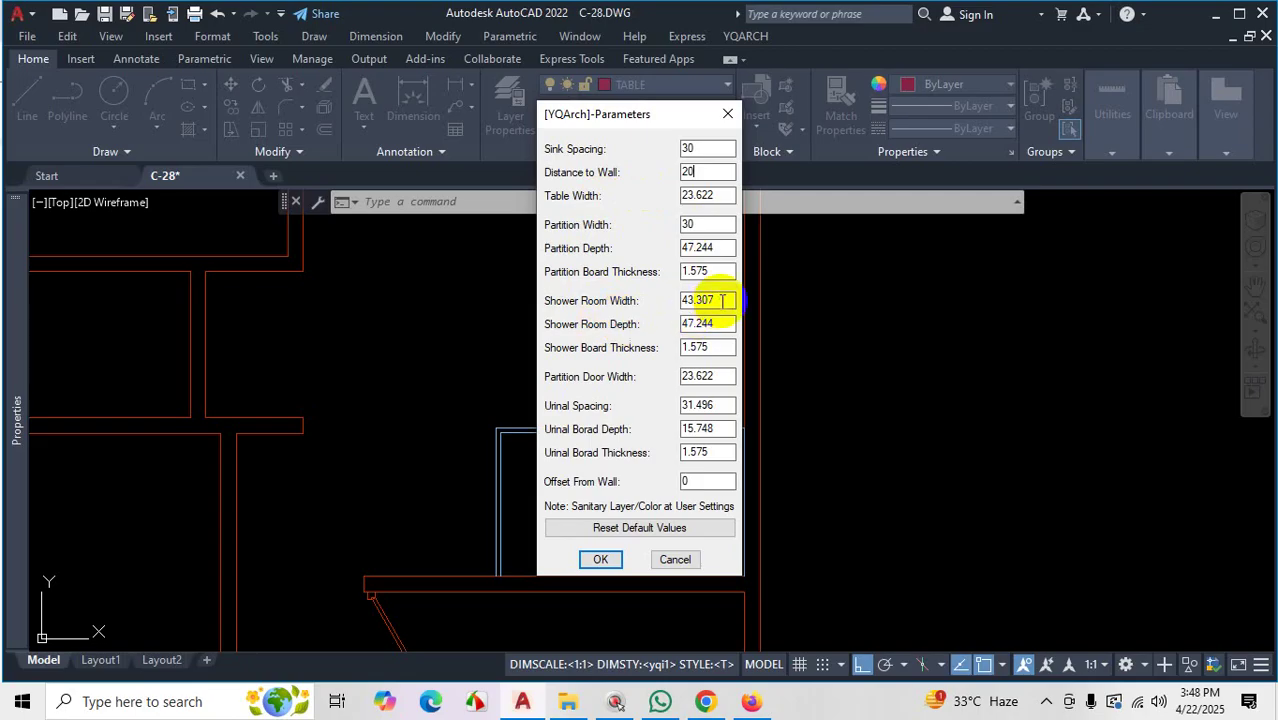
# Set the shower room width and depth to 42, the partition door width and urinal spacing to 30, and accept the parameters
pyautogui.moveTo(722, 299); pyautogui.dragTo(650, 301)
pyautogui.write('42')
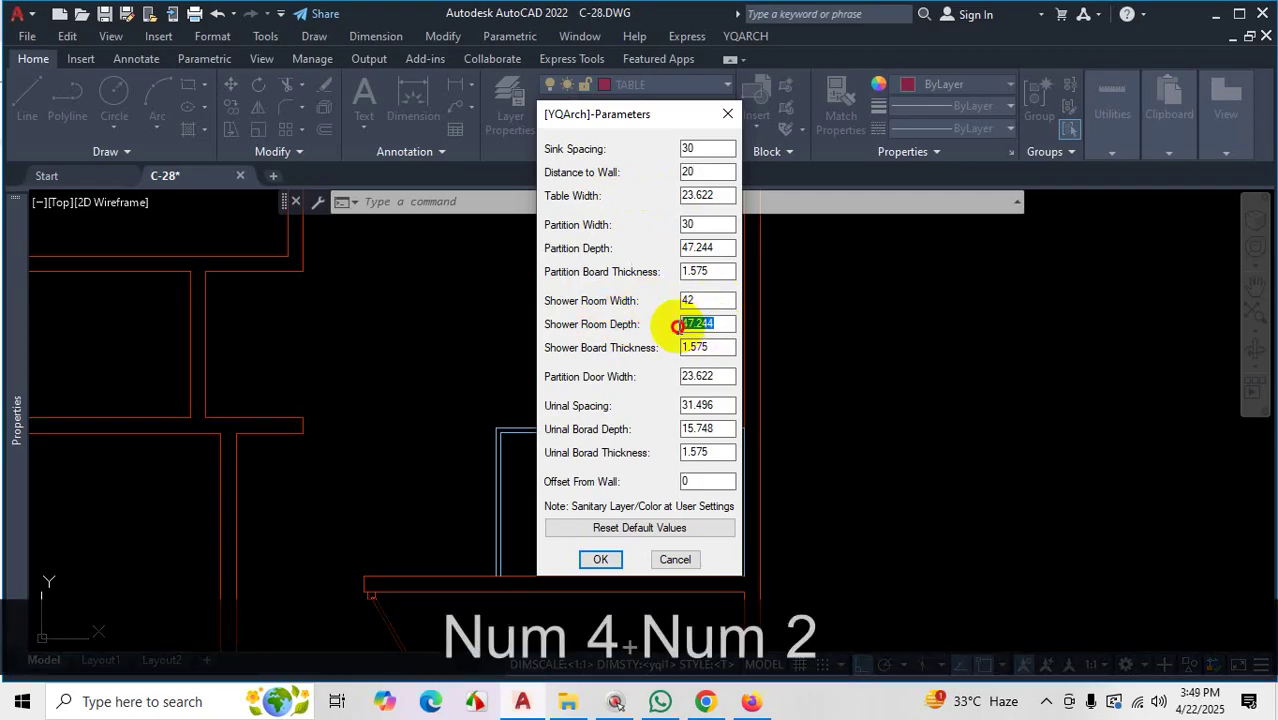
pyautogui.write('42')
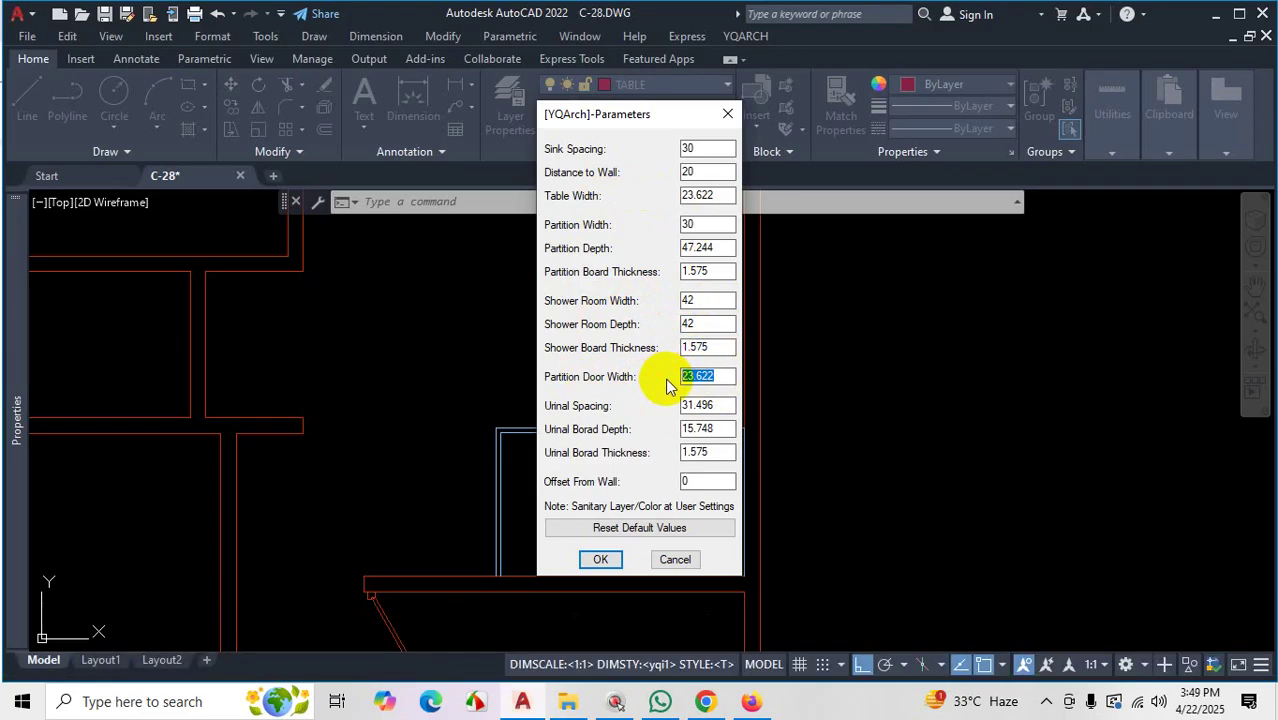
pyautogui.write('30')
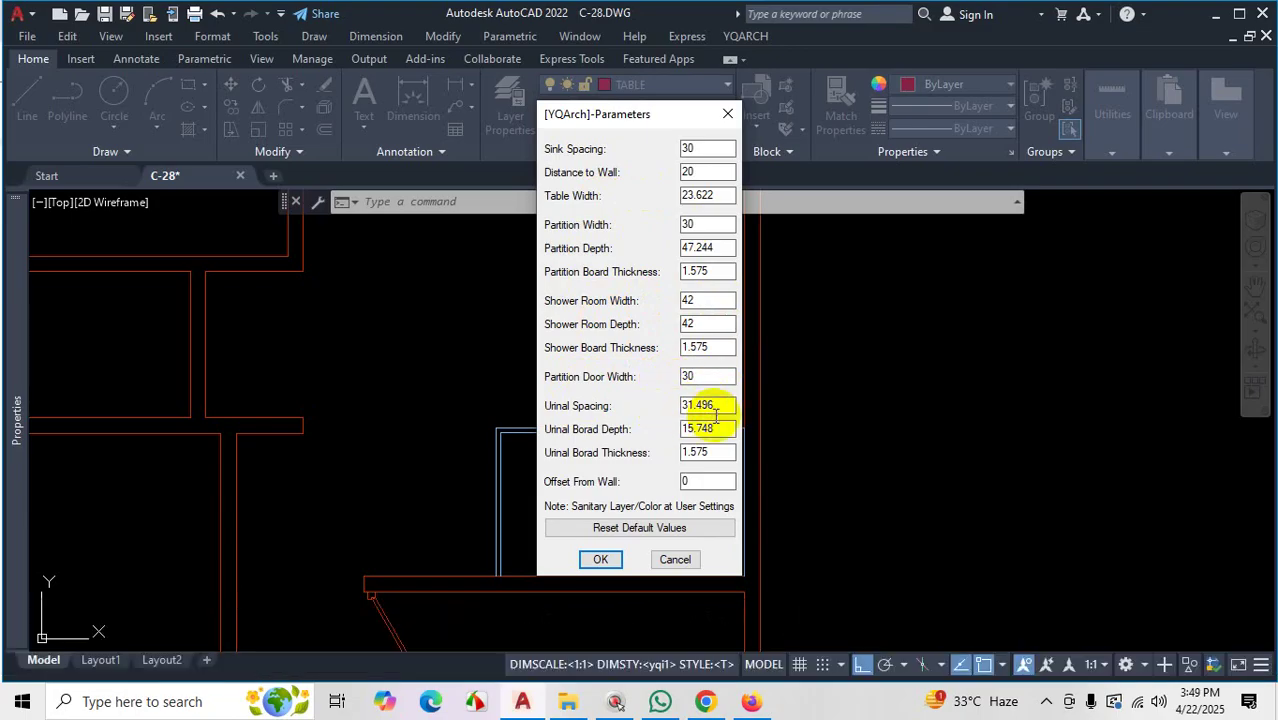
pyautogui.moveTo(716, 405); pyautogui.dragTo(659, 404)
pyautogui.write('30')
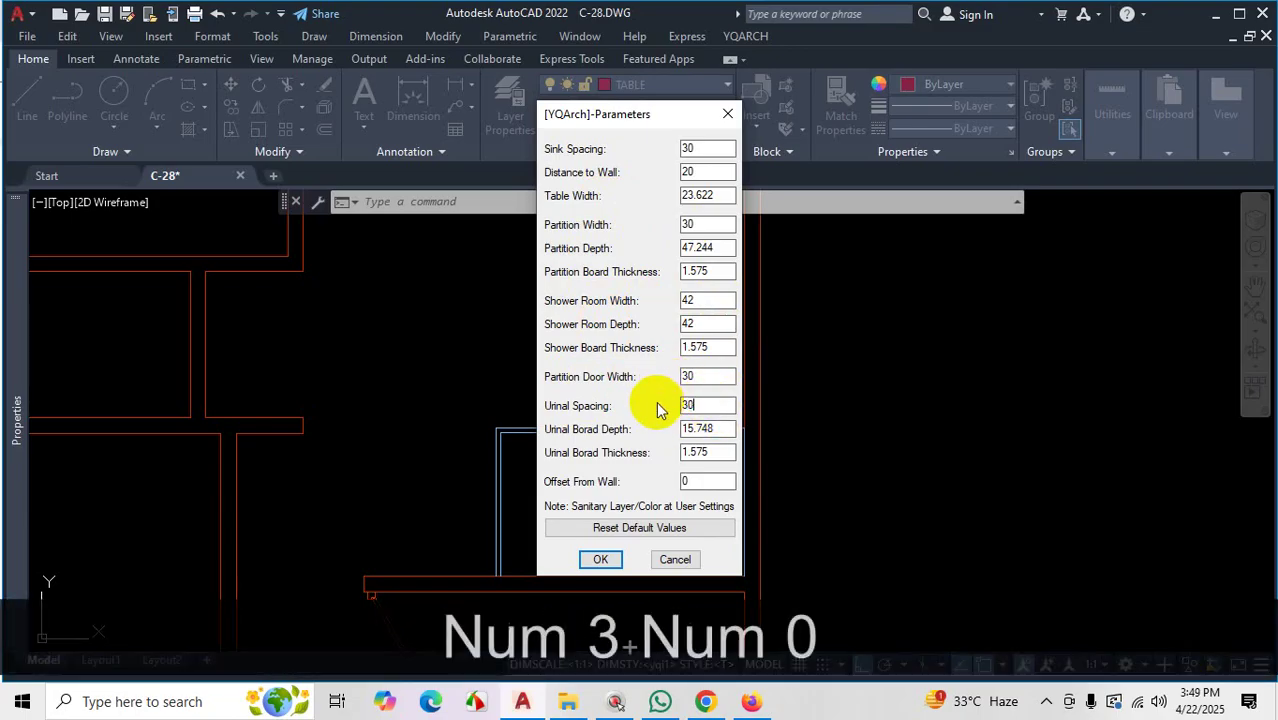
pyautogui.click(600, 559)
# Preview the resized shower rooms, then switch the arrange mode through Sink and WC Partition to Urinal along the wall
pyautogui.scroll(-2, 588, 472)
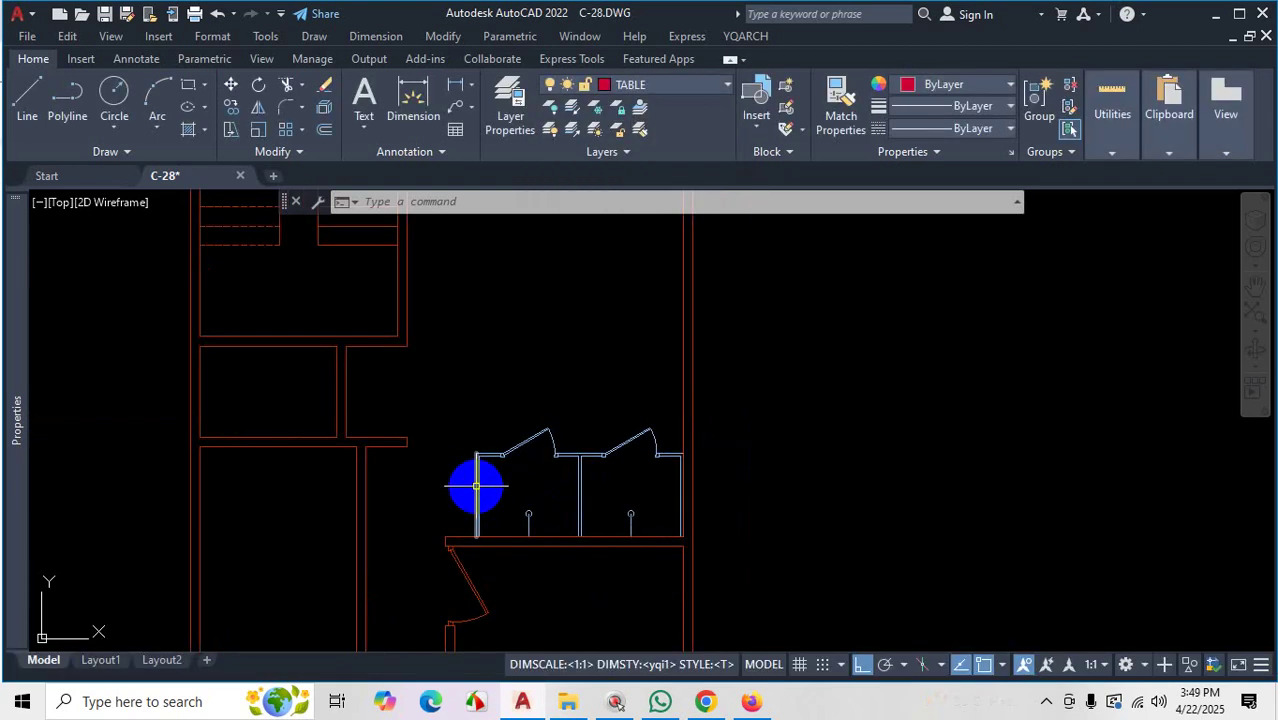
pyautogui.scroll(2, 469, 488)
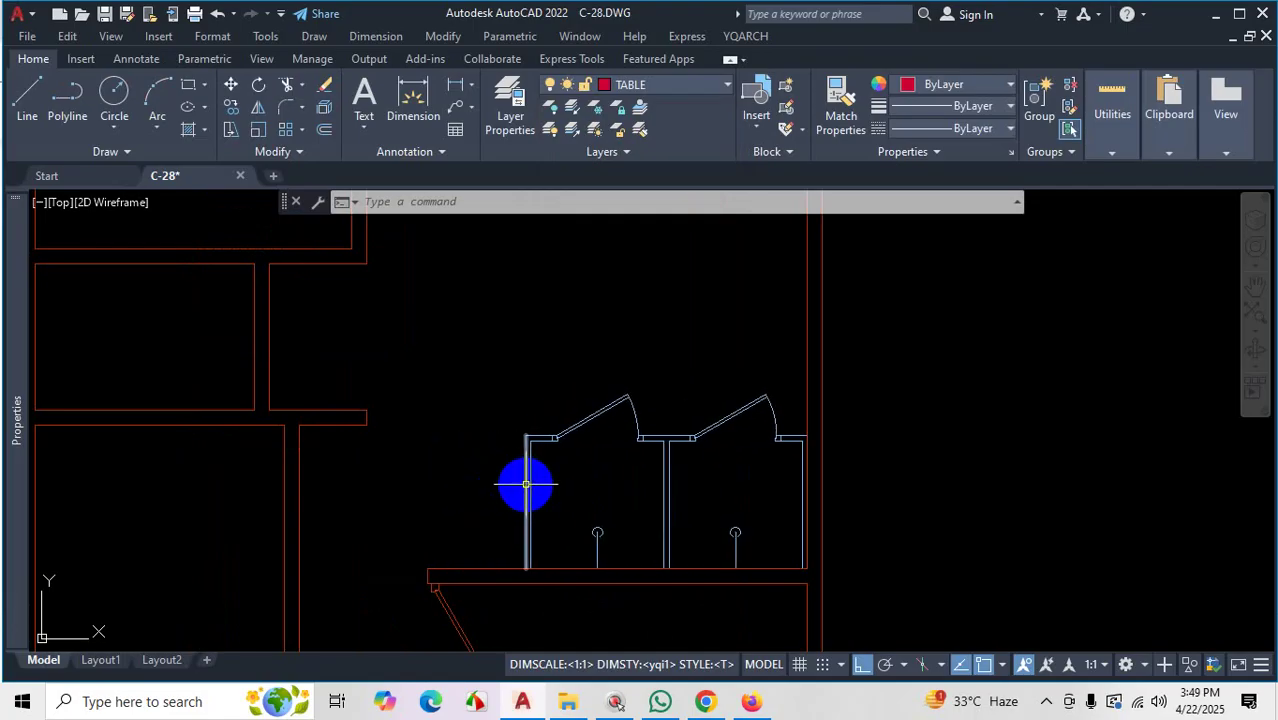
pyautogui.press('a')
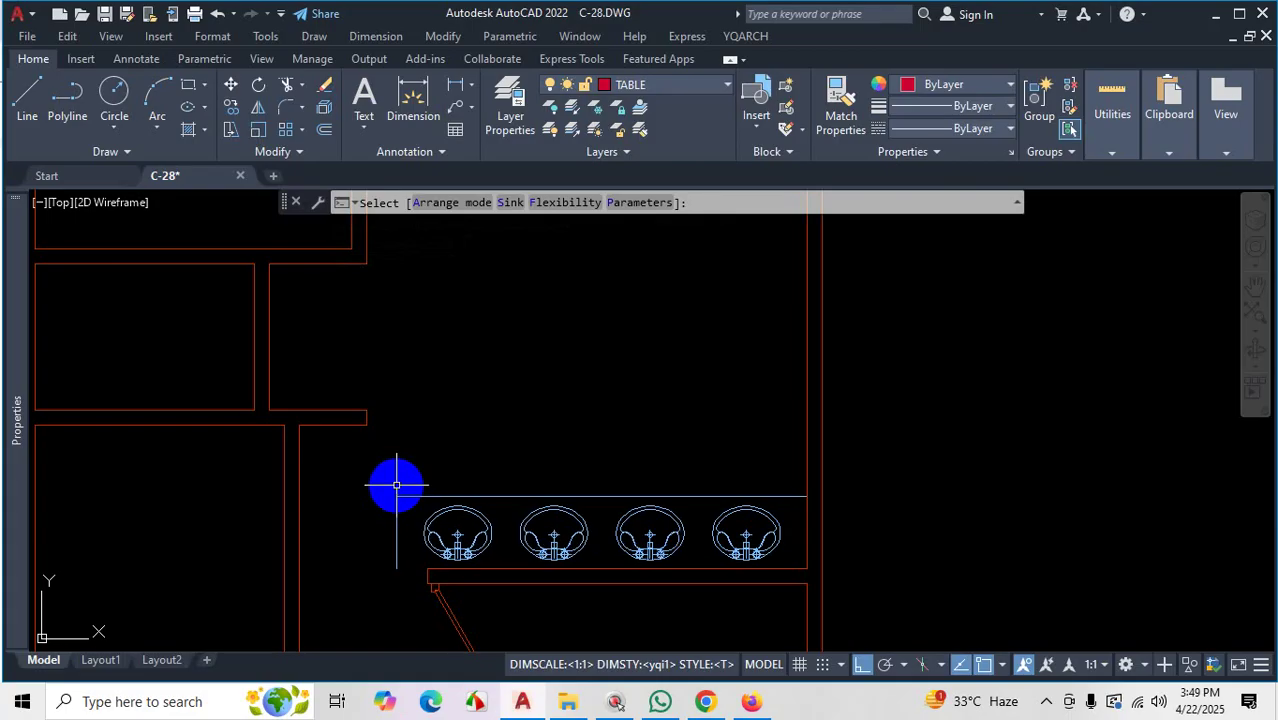
pyautogui.press('a')
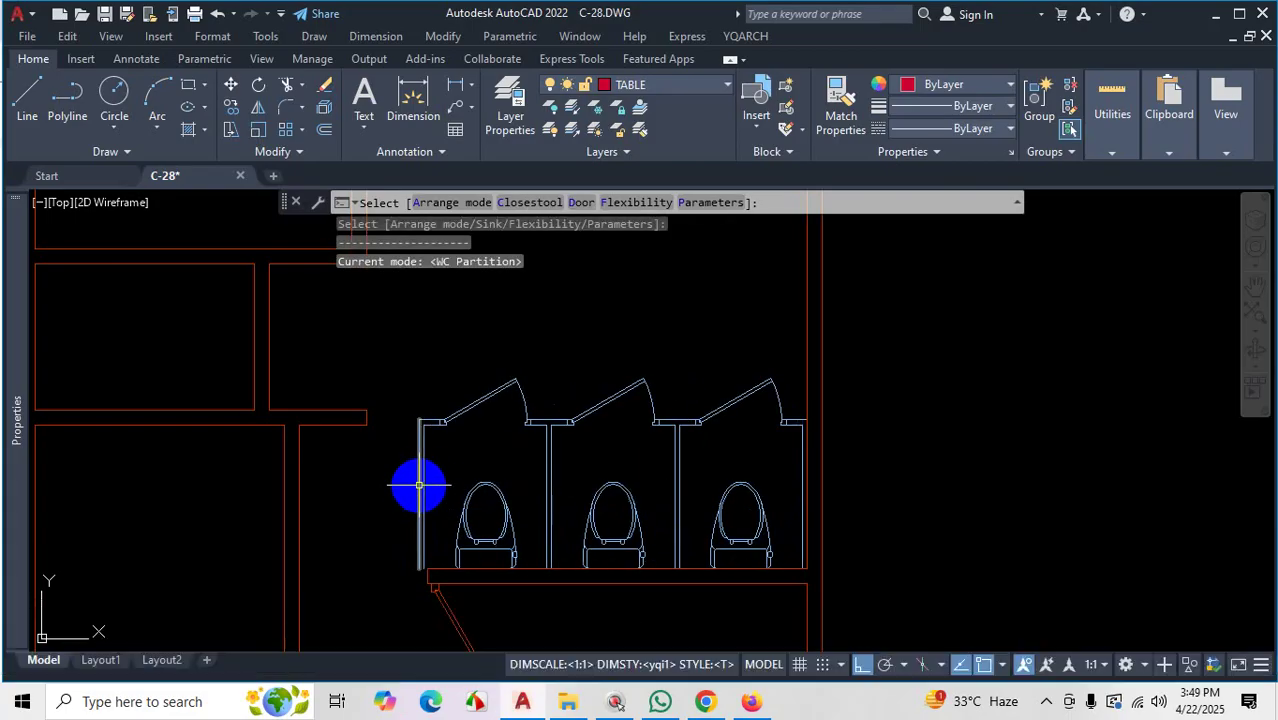
pyautogui.press('a')
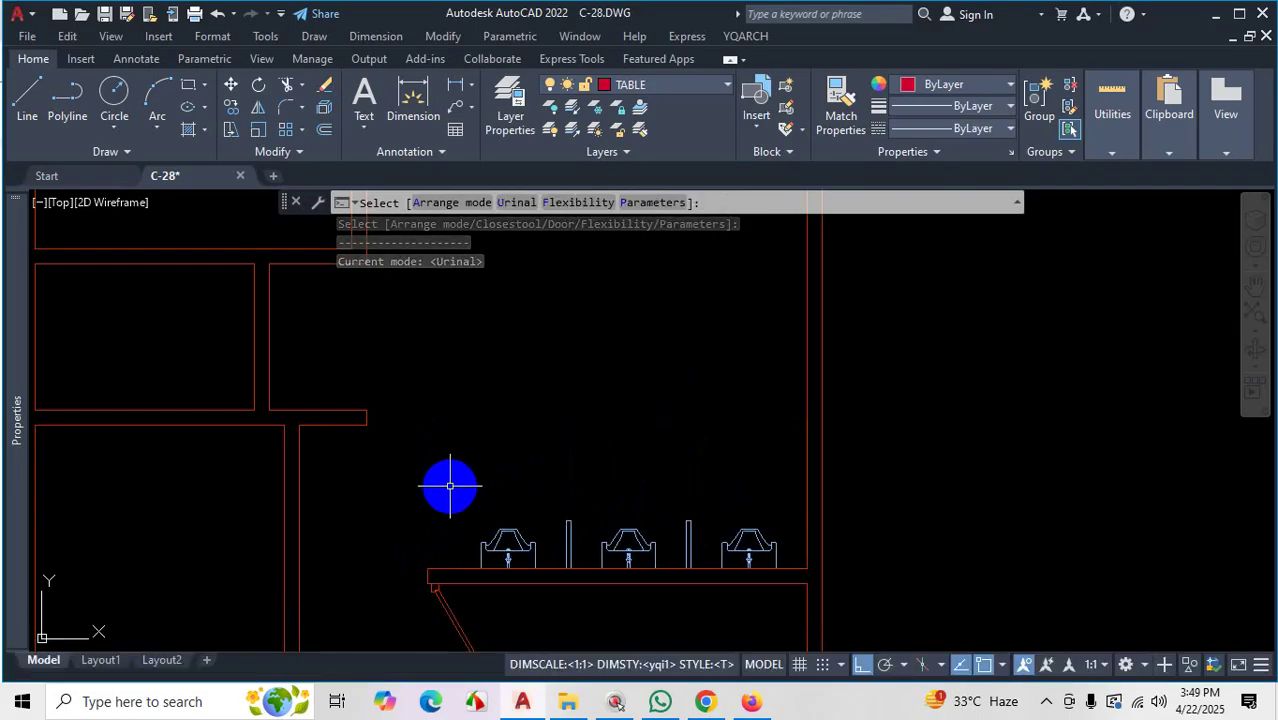
# Cycle the arrange mode back to Sink and place a row of three sinks along the wall above the door
pyautogui.press('a')
pyautogui.press('a')
pyautogui.press('a')
pyautogui.press('a')
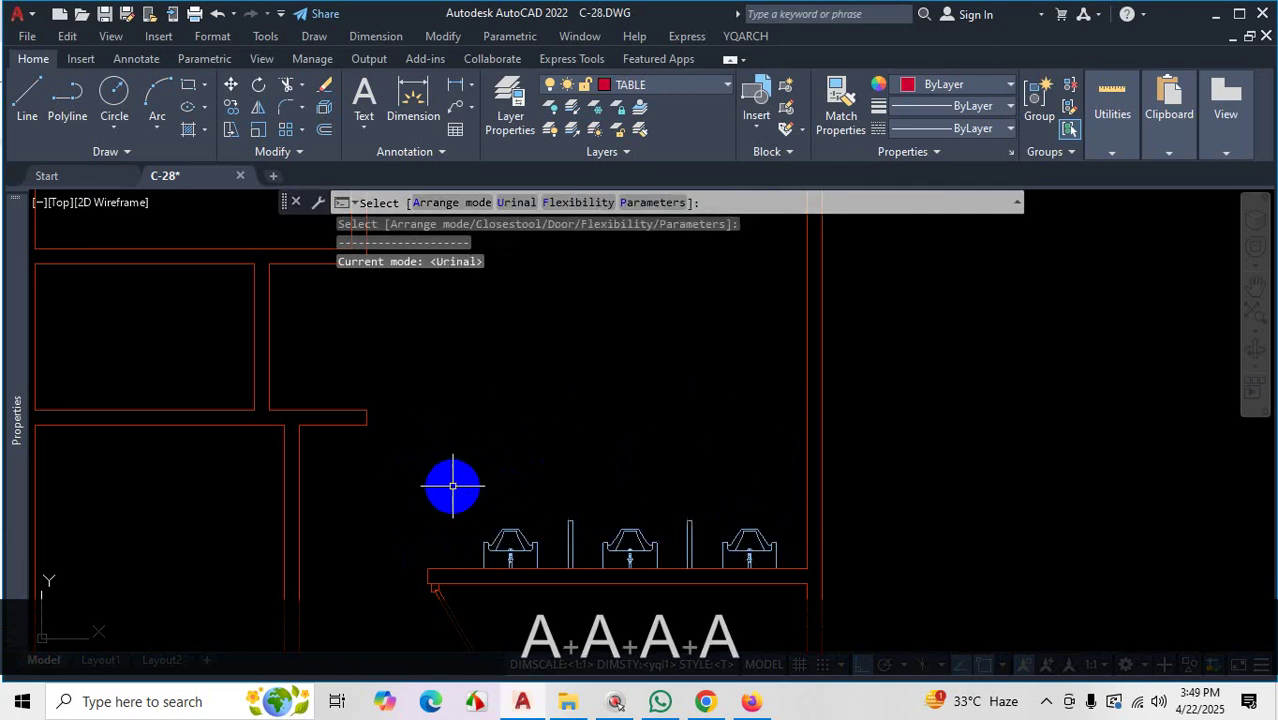
pyautogui.press('a')
pyautogui.press('a')
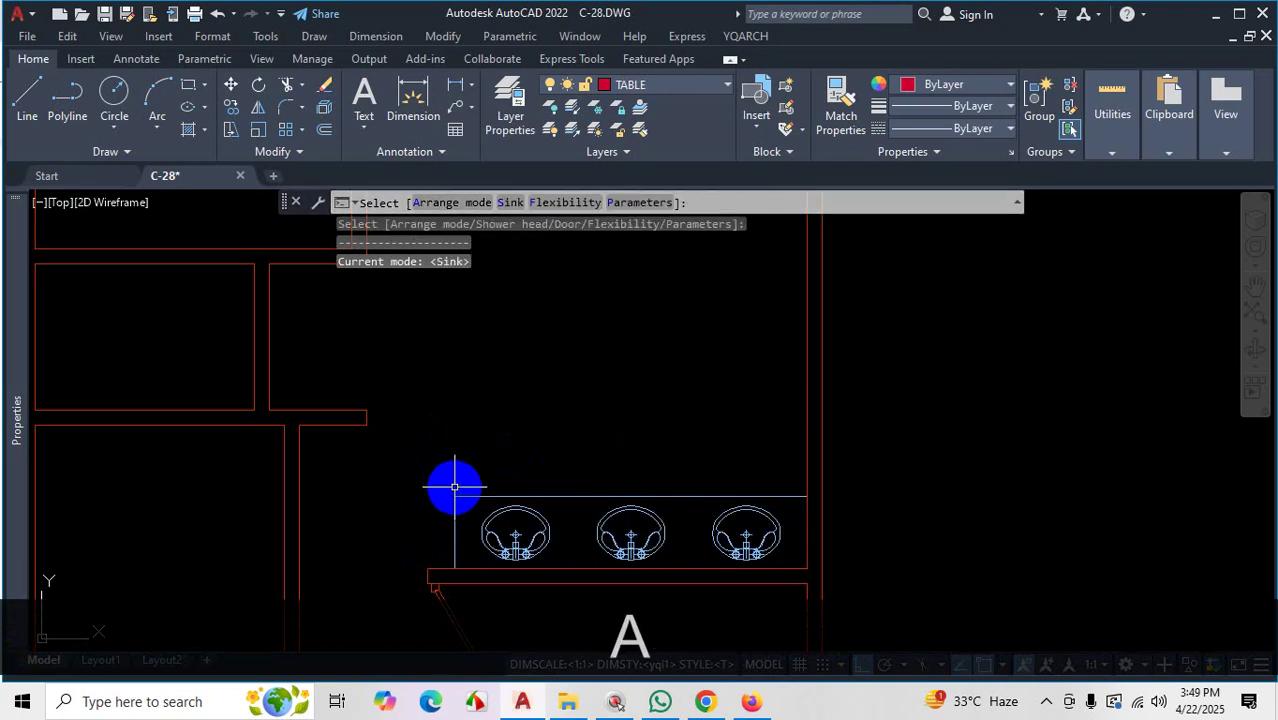
pyautogui.click(457, 489)
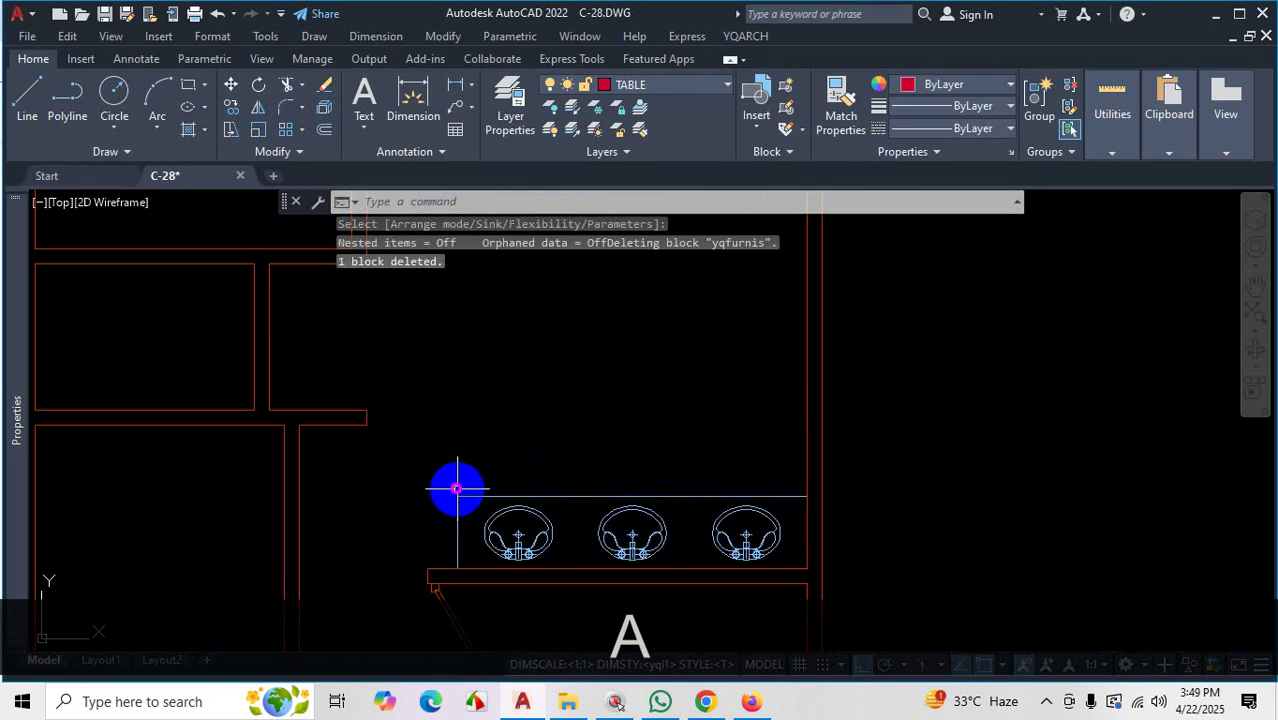
pyautogui.scroll(-5, 633, 599)
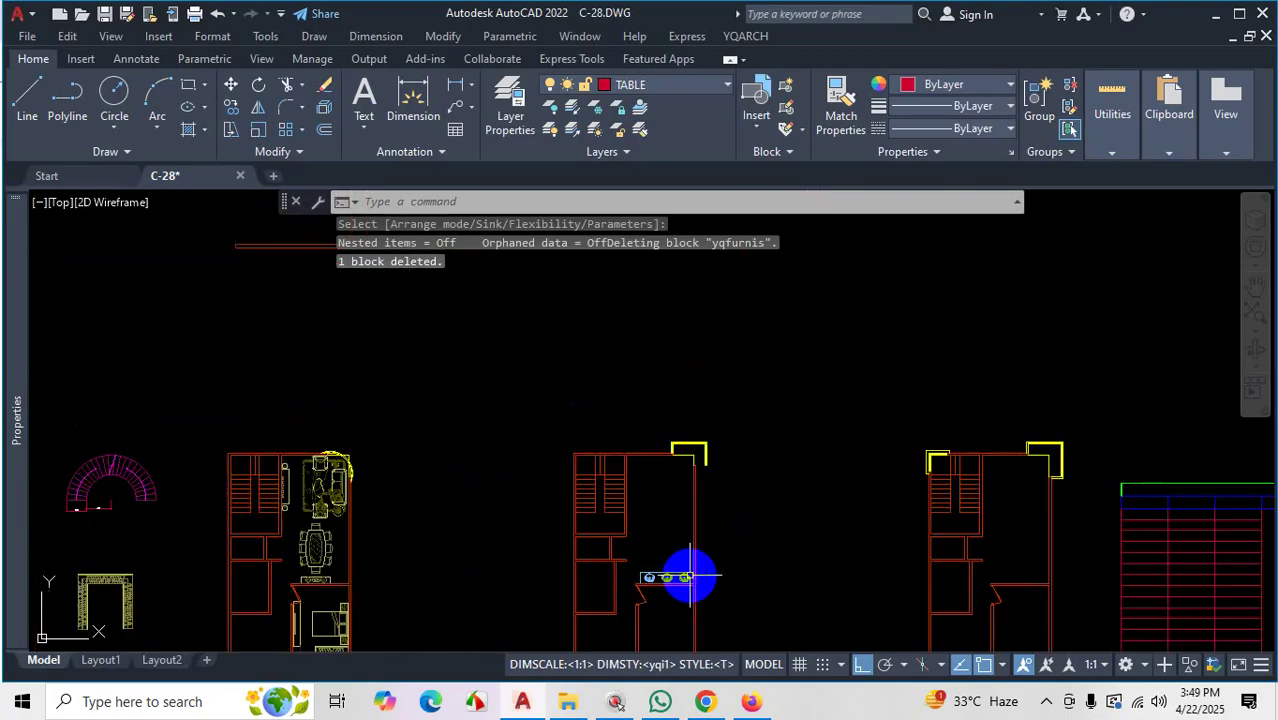
pyautogui.scroll(6, 676, 586)
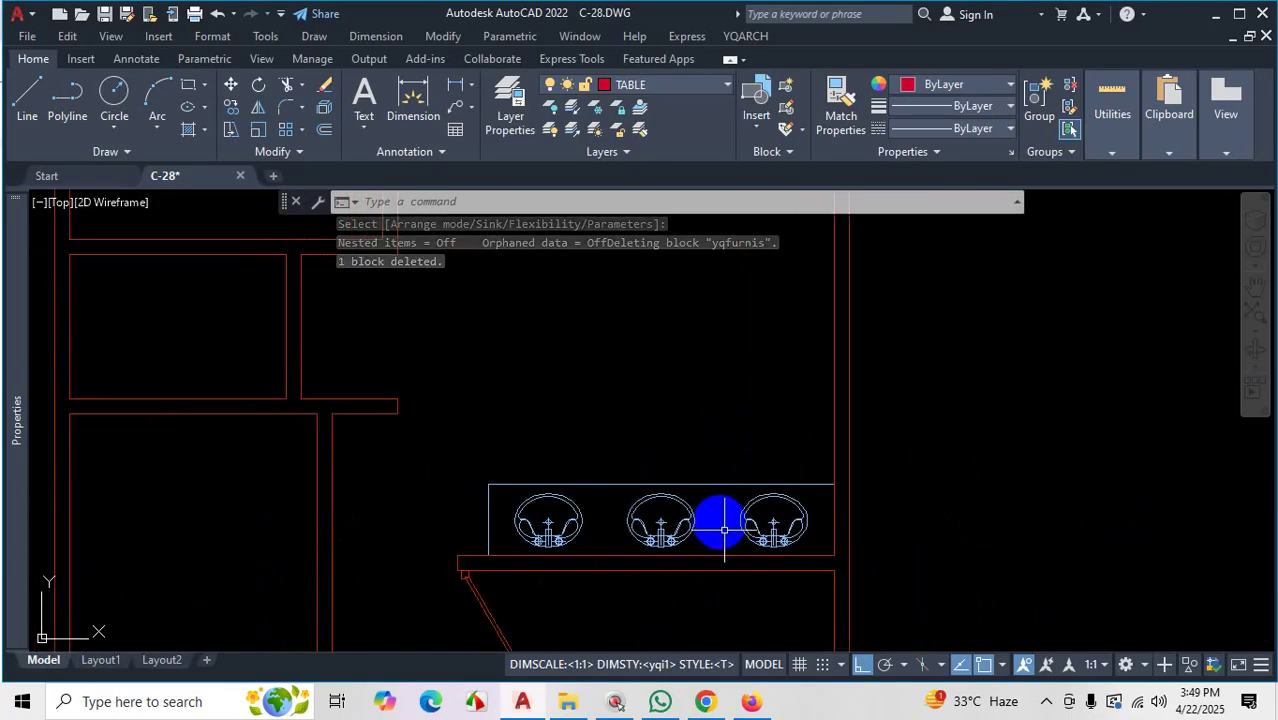
pyautogui.scroll(-4, 761, 562)
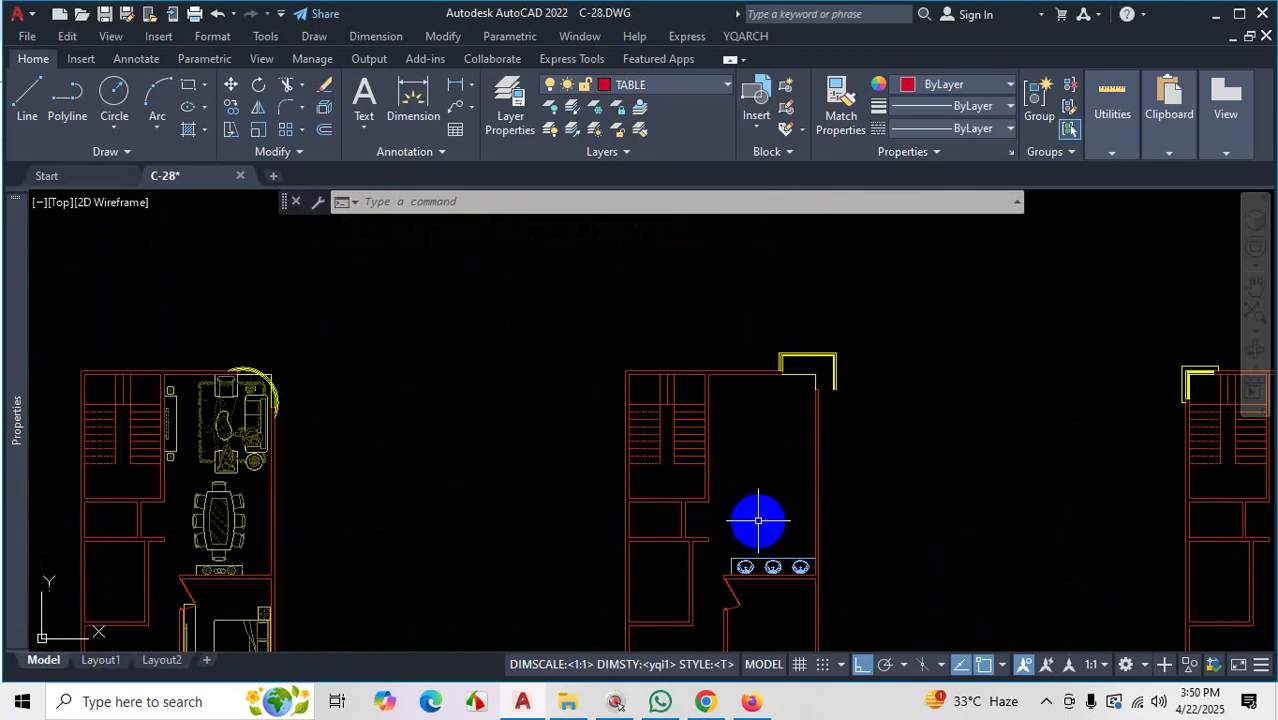
pyautogui.click(749, 38)
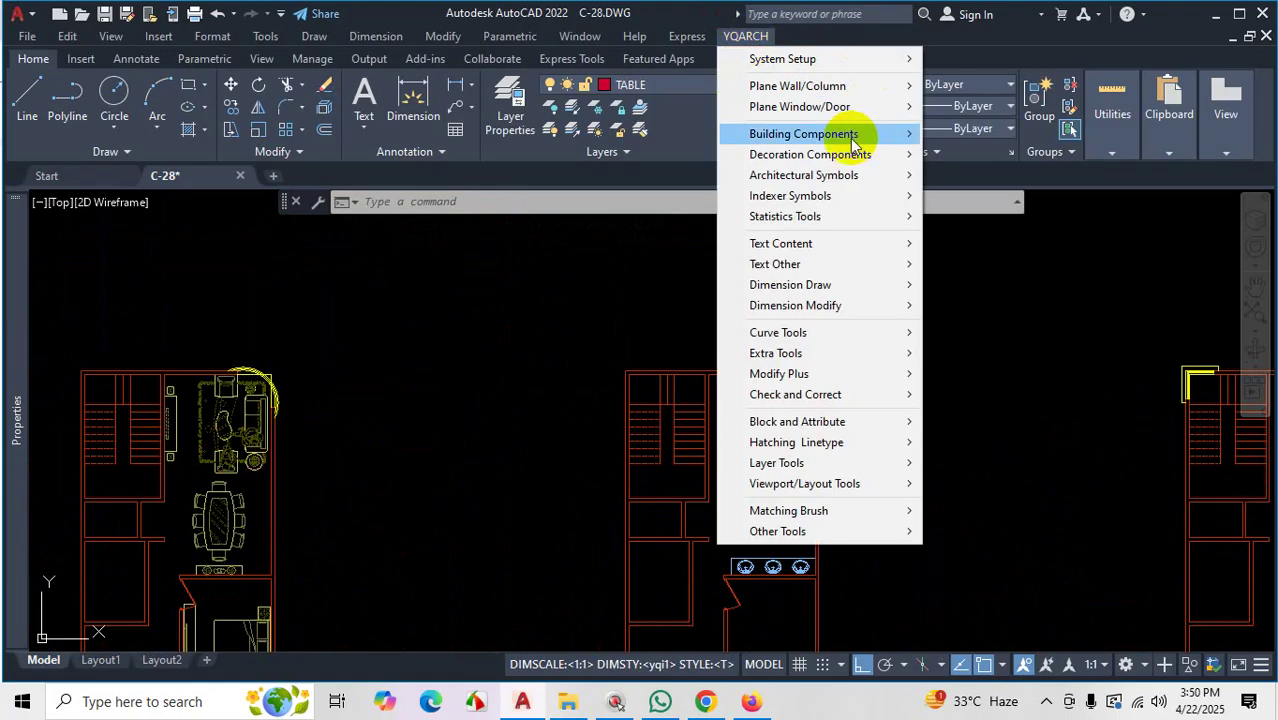
pyautogui.moveTo(850, 138)
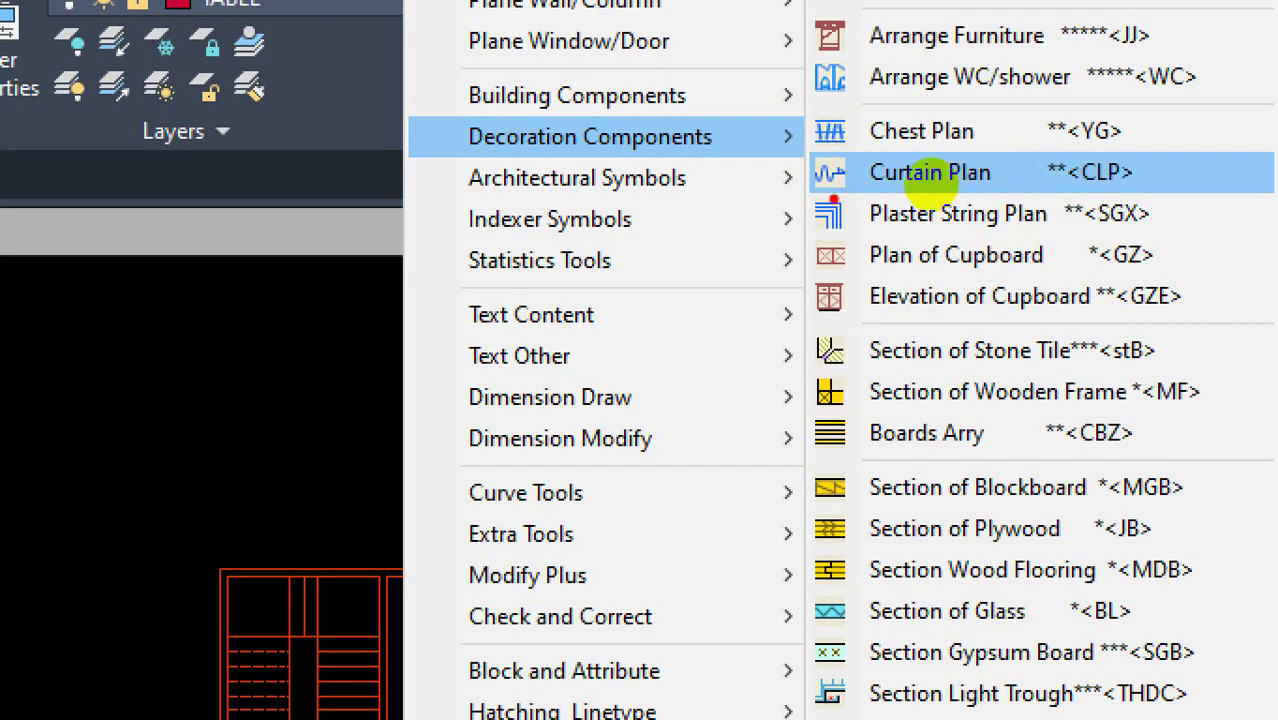
pyautogui.moveTo(910, 186)
pyautogui.mouseDown()
pyautogui.moveTo(1038, 180)
pyautogui.moveTo(865, 186)
pyautogui.moveTo(951, 181)
pyautogui.mouseUp()
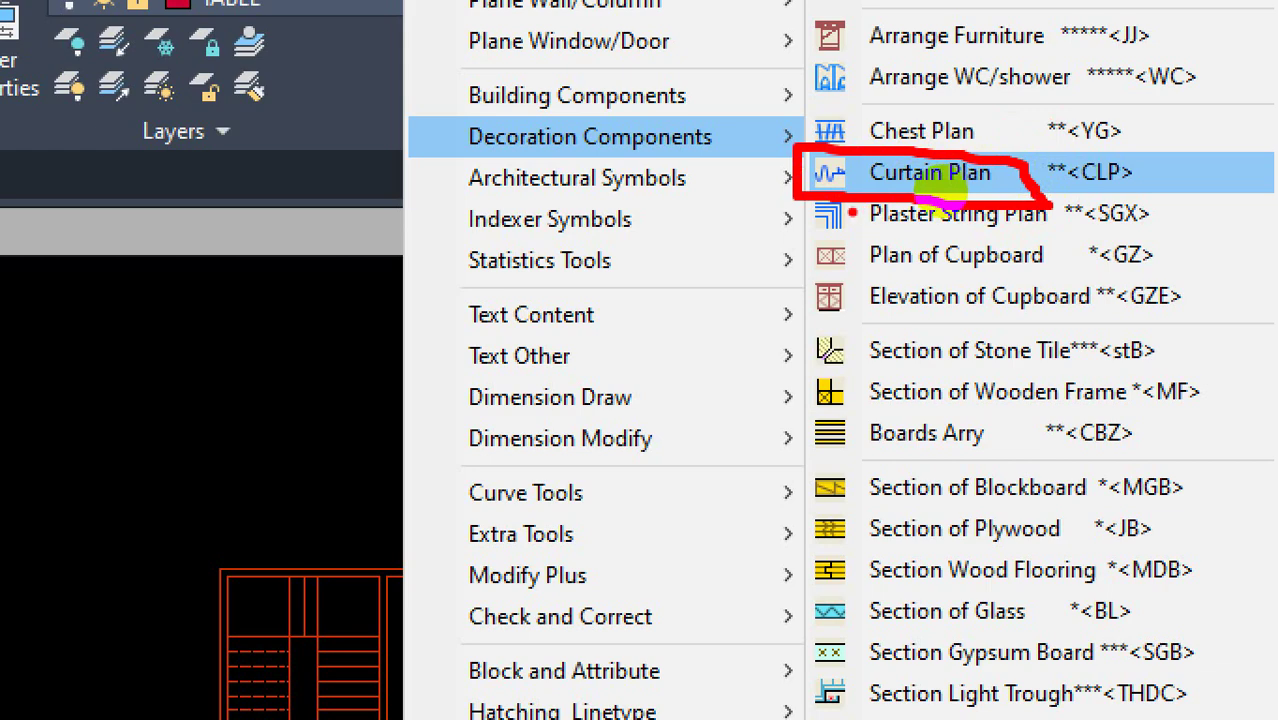
pyautogui.click(940, 182)
pyautogui.press('Escape')
pyautogui.press('Escape')
# Examine the furnished floor plan around the passage between the kitchen and the room beside it
pyautogui.scroll(-3, 973, 318)
pyautogui.scroll(3, 888, 403)
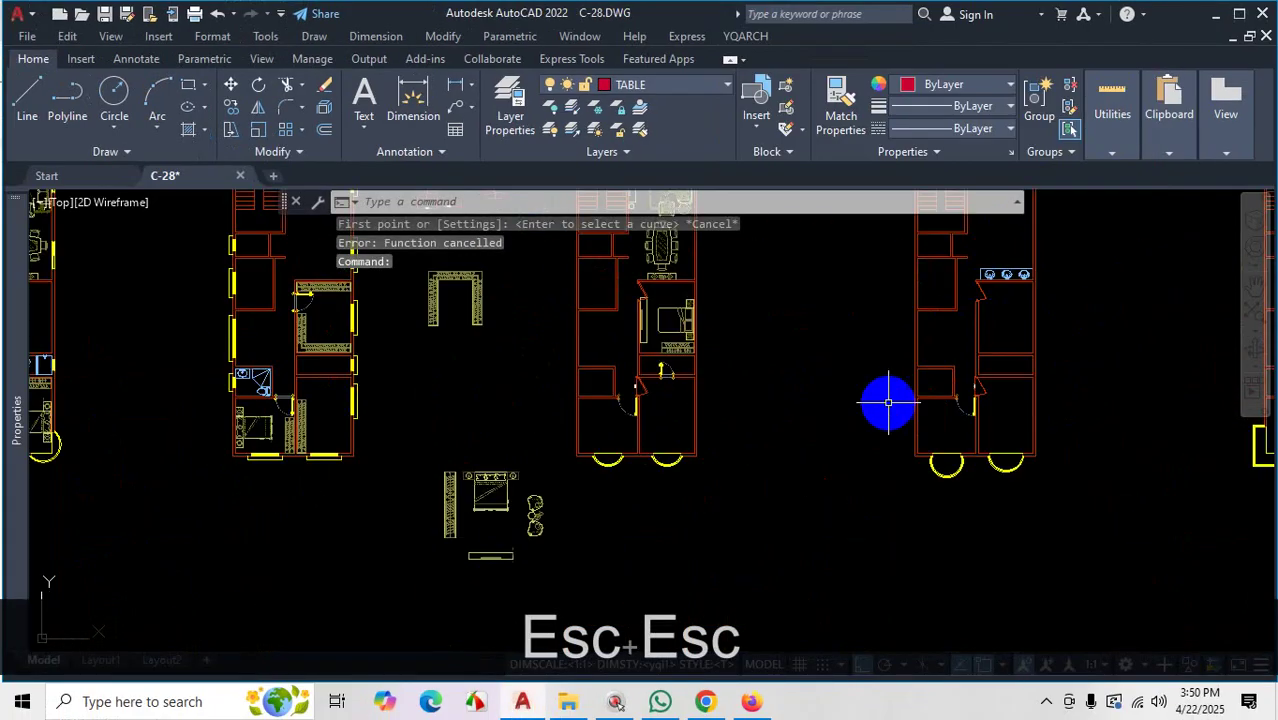
pyautogui.scroll(-4, 820, 380)
pyautogui.scroll(2, 573, 348)
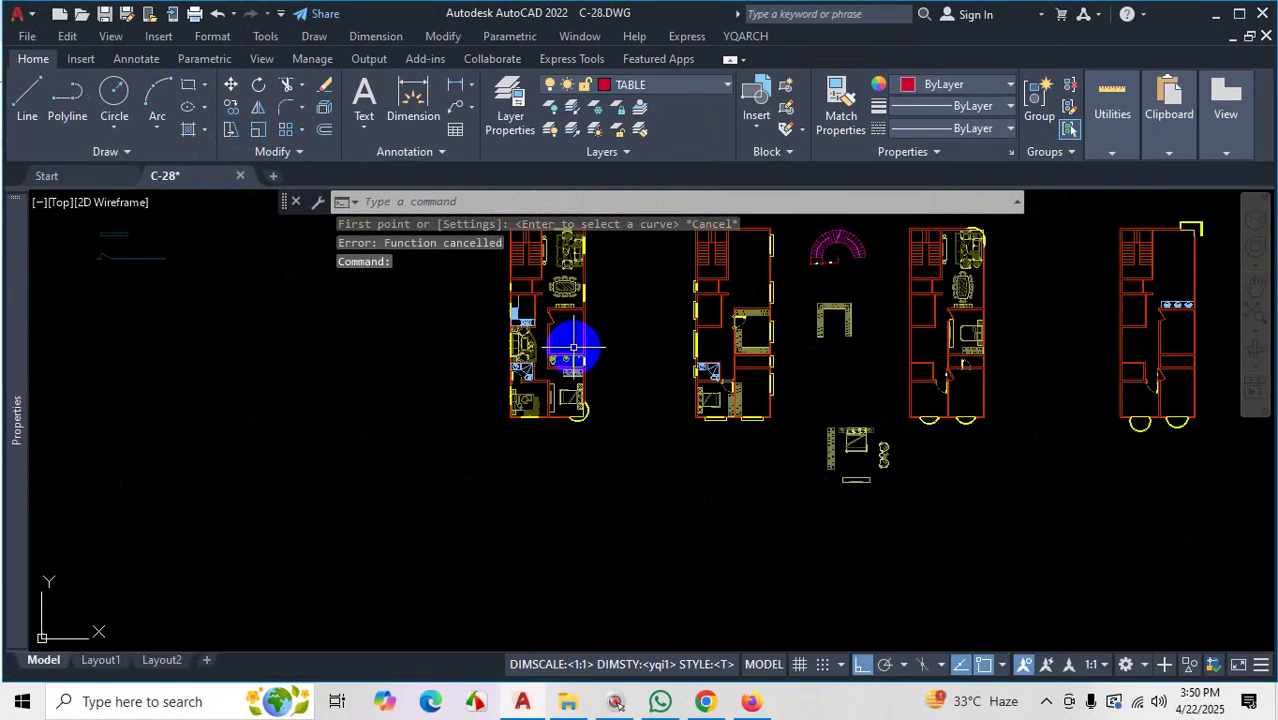
pyautogui.scroll(8, 573, 348)
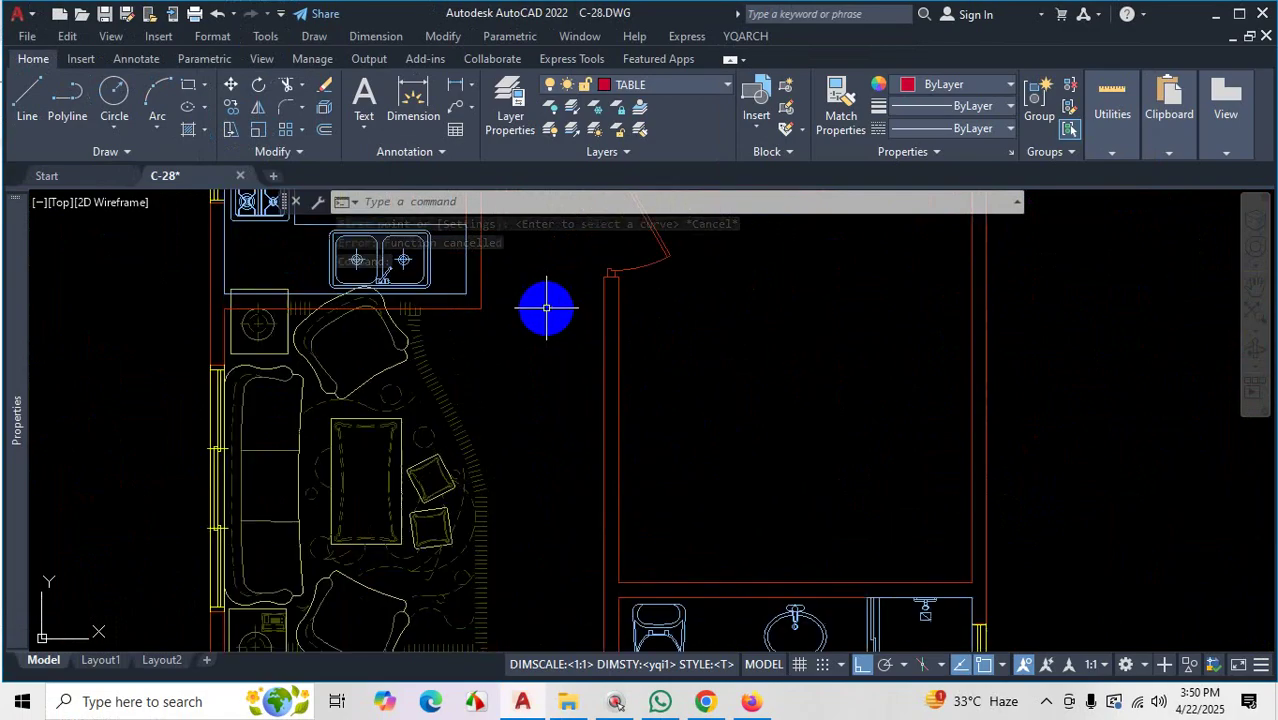
pyautogui.scroll(2, 546, 308)
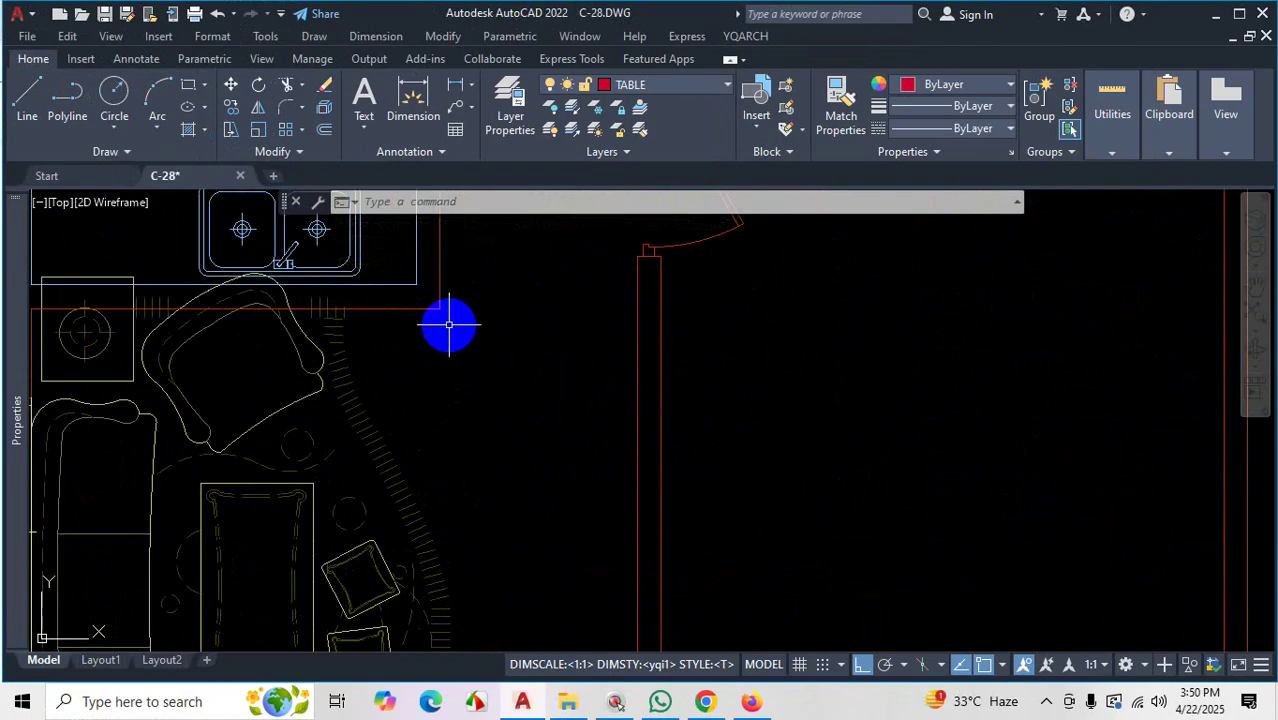
pyautogui.scroll(-5, 536, 360)
pyautogui.scroll(3, 566, 327)
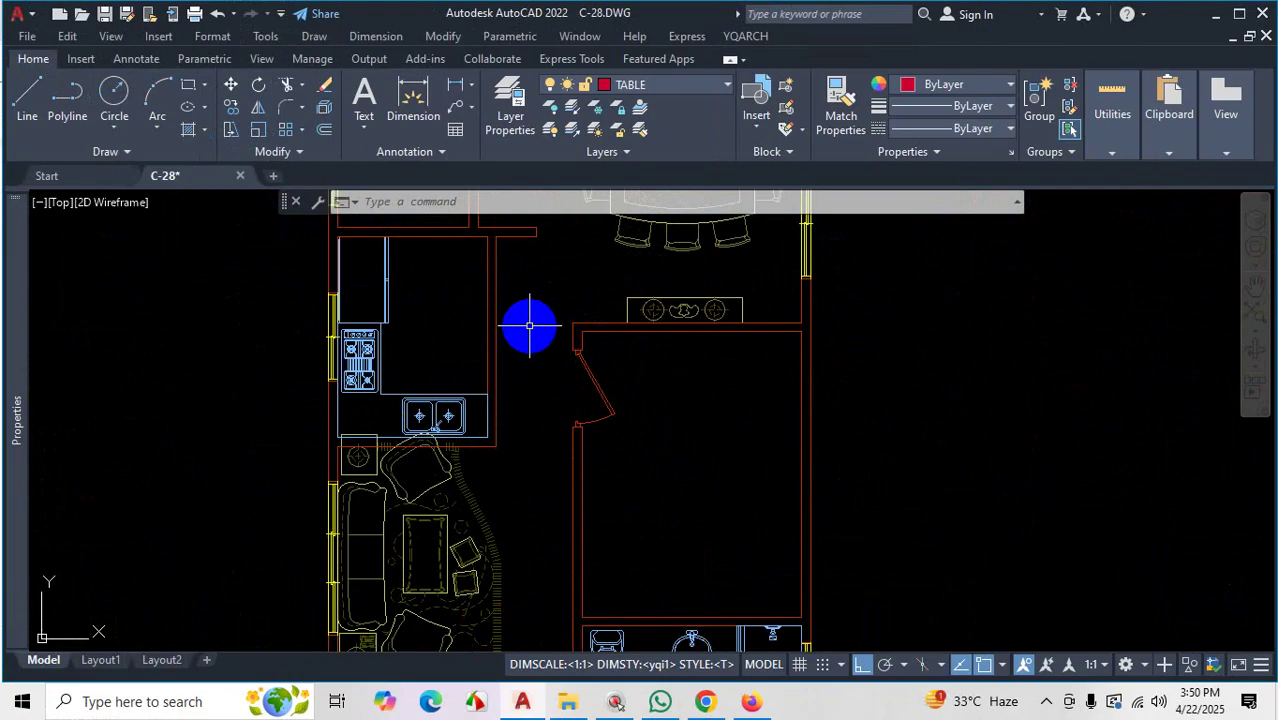
pyautogui.click(745, 36)
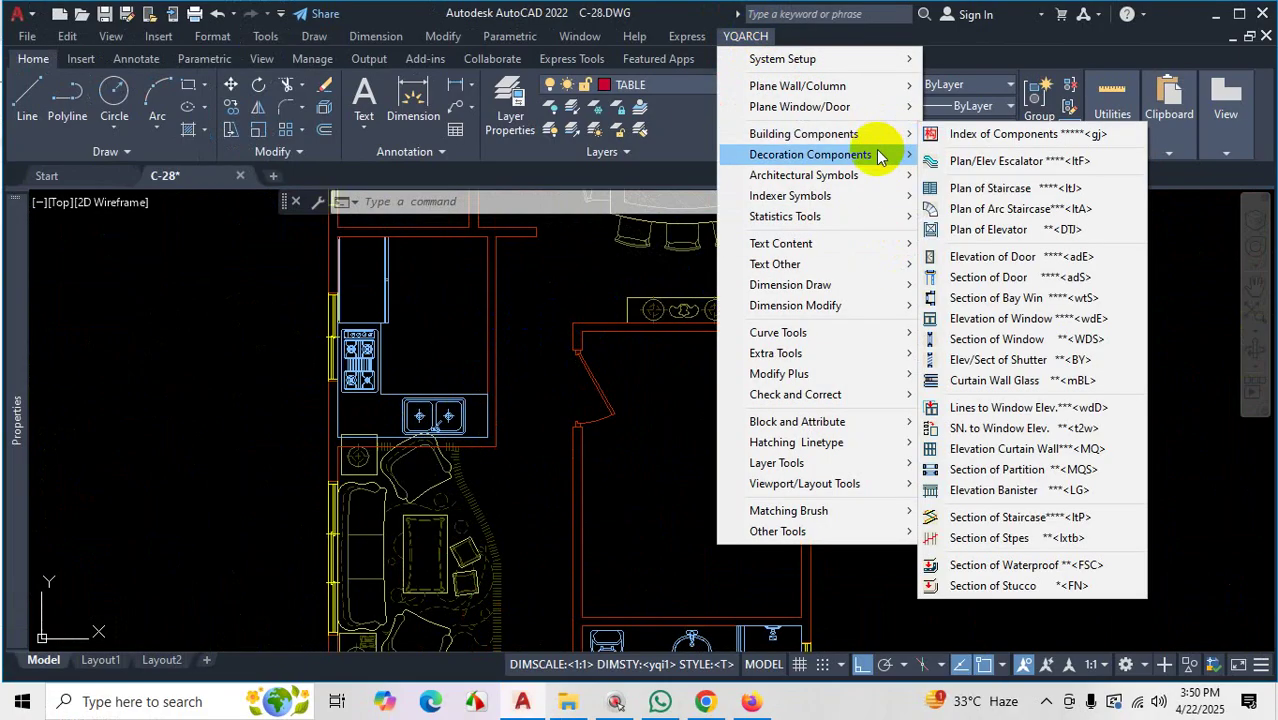
pyautogui.moveTo(893, 158)
pyautogui.click(980, 174)
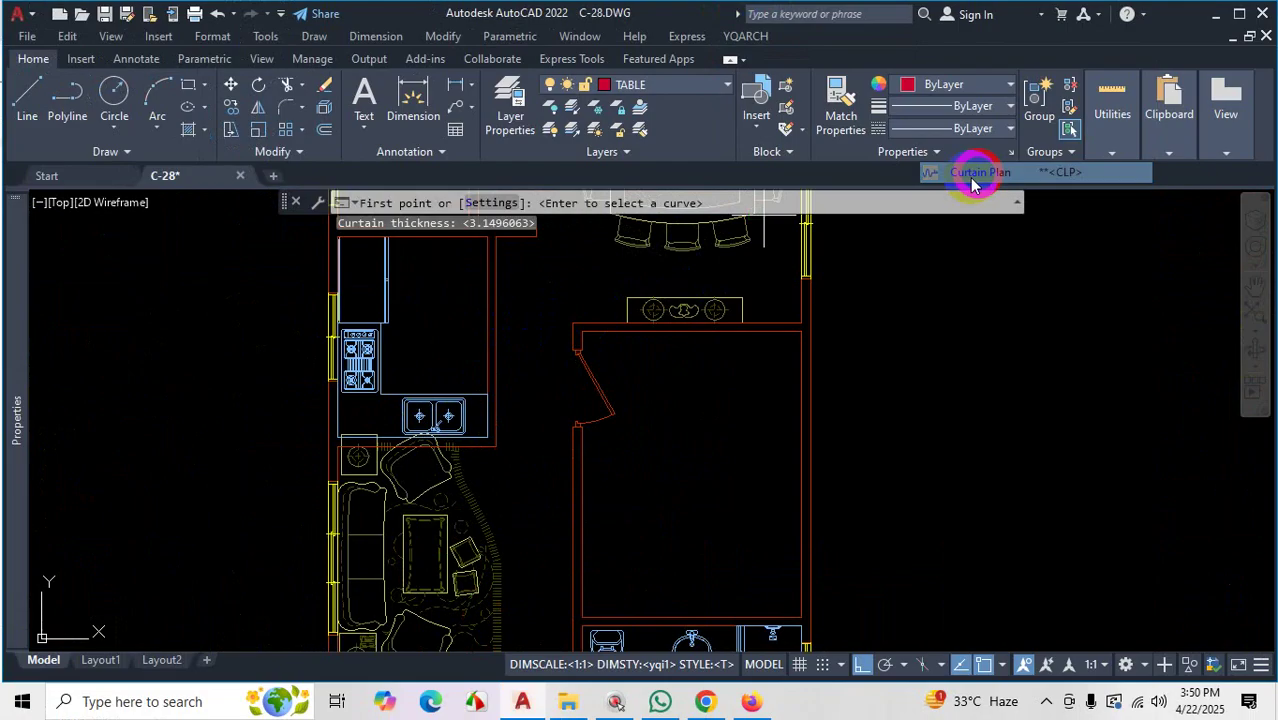
pyautogui.hotkey('ctrl', '1')
pyautogui.click(620, 363)
pyautogui.moveTo(674, 333); pyautogui.dragTo(780, 379)
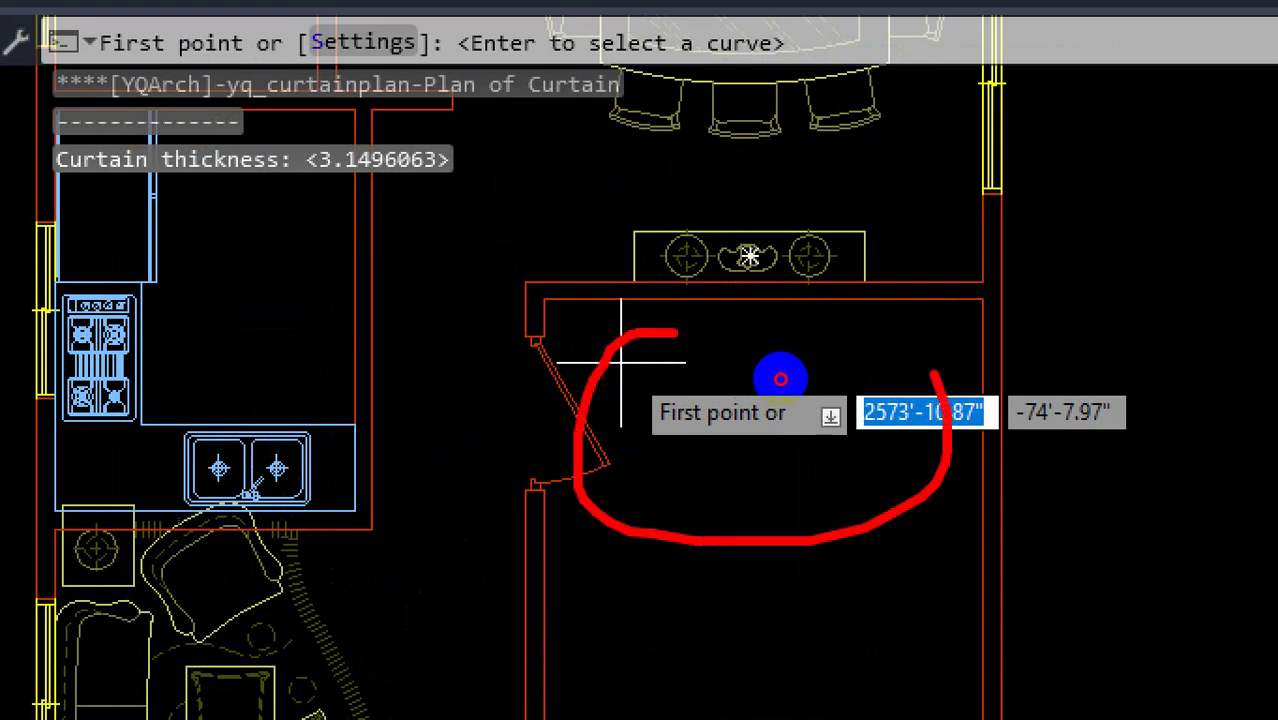
pyautogui.hotkey('ctrl', '1')
pyautogui.press('Escape')
pyautogui.press('Escape')
# Draw a curtain across the passage from the bedroom's upper corner to the kitchen wall, with the folds below the line
pyautogui.press('space')
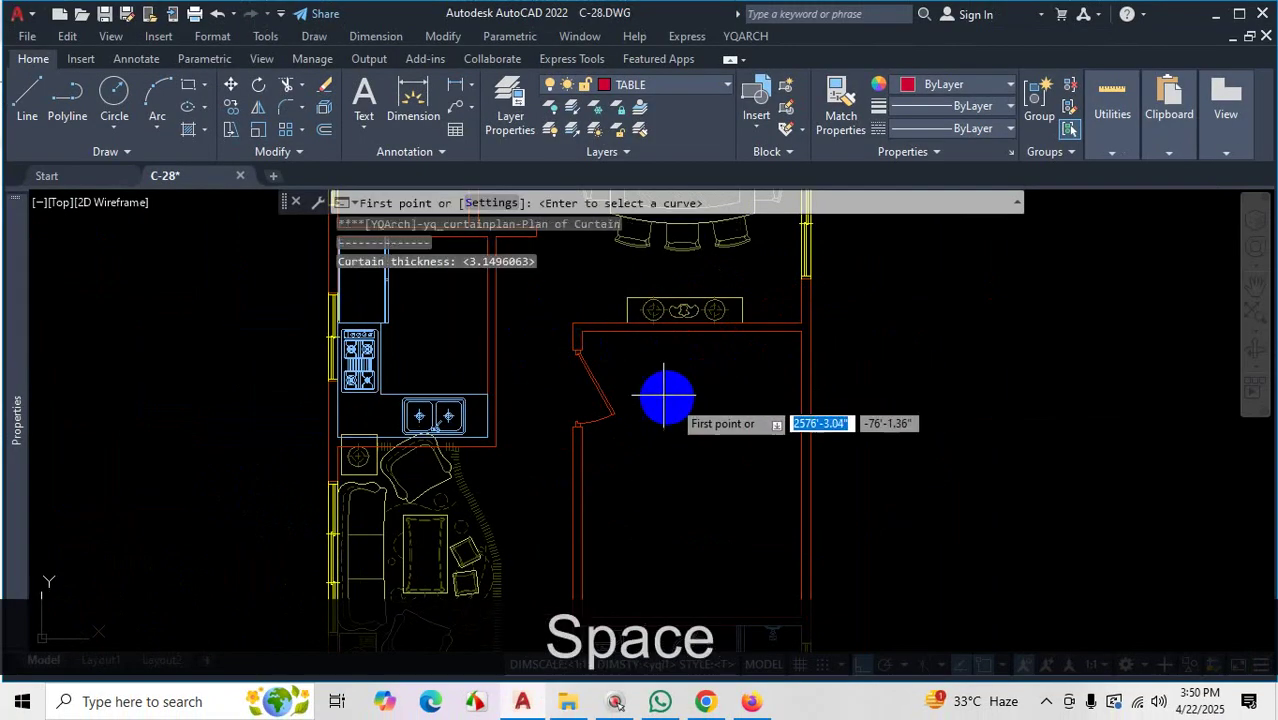
pyautogui.scroll(5, 579, 331)
pyautogui.click(545, 305)
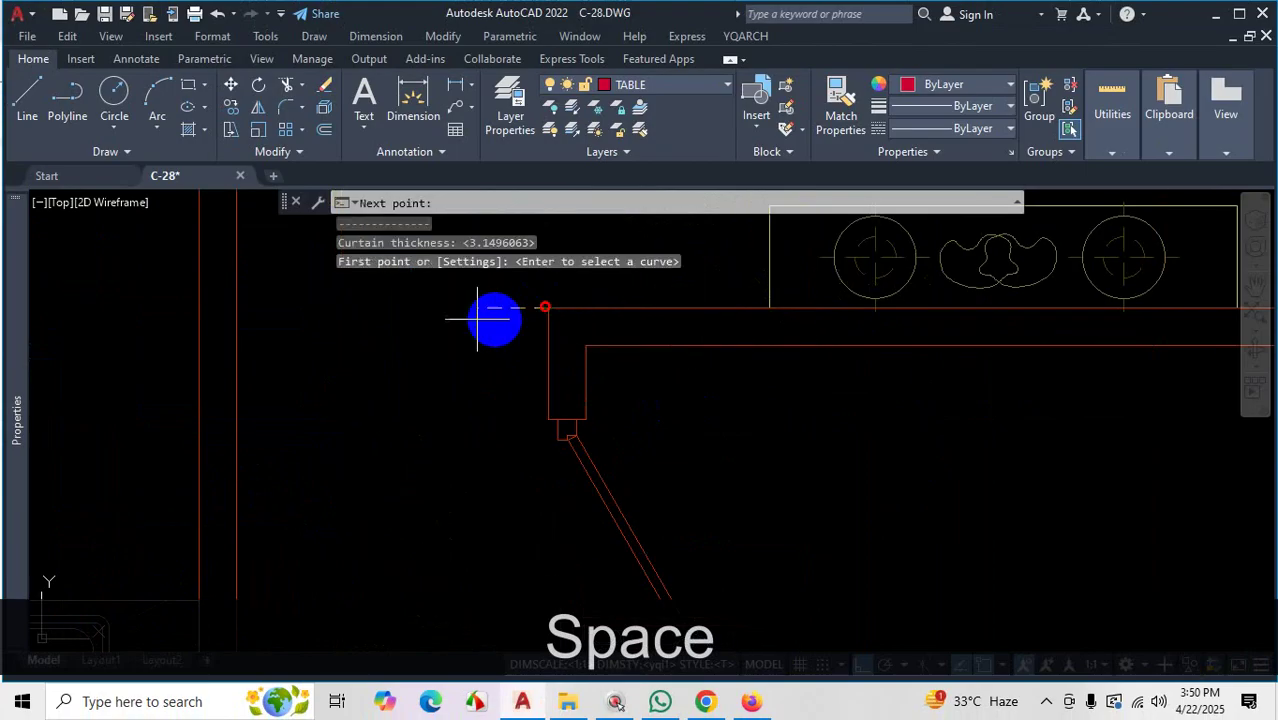
pyautogui.scroll(-3, 397, 320)
pyautogui.scroll(3, 360, 306)
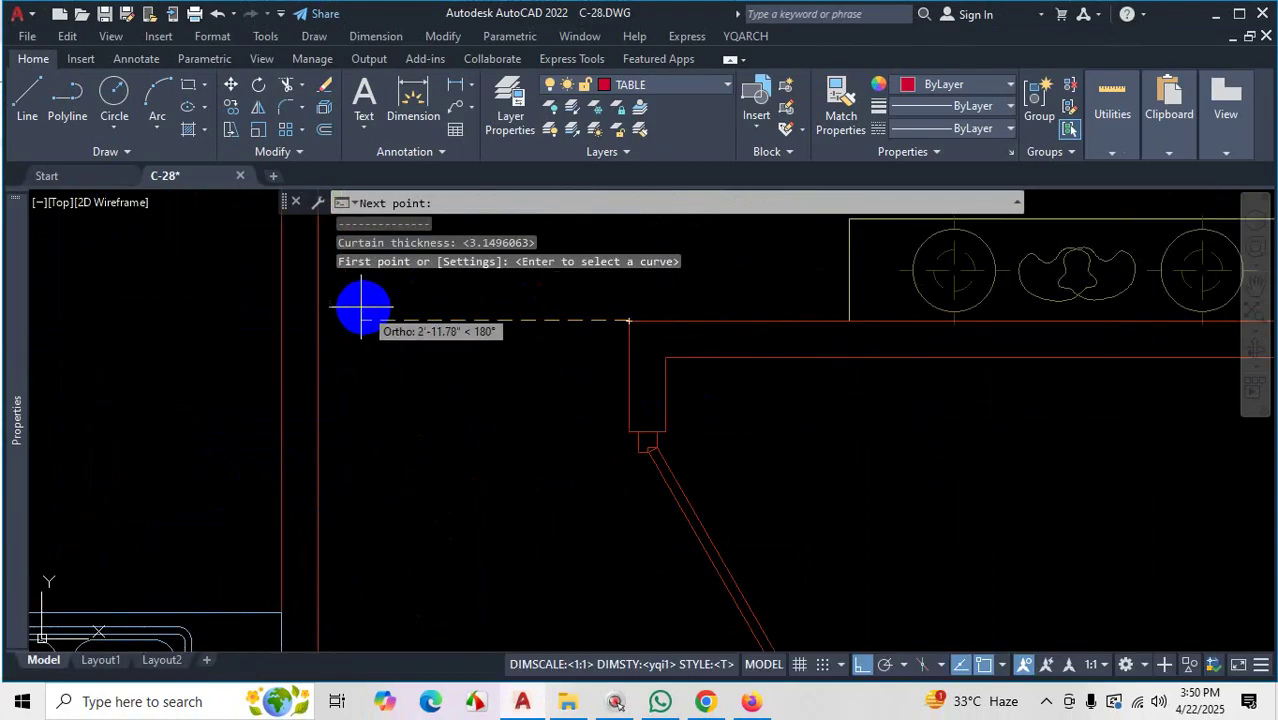
pyautogui.click(318, 320)
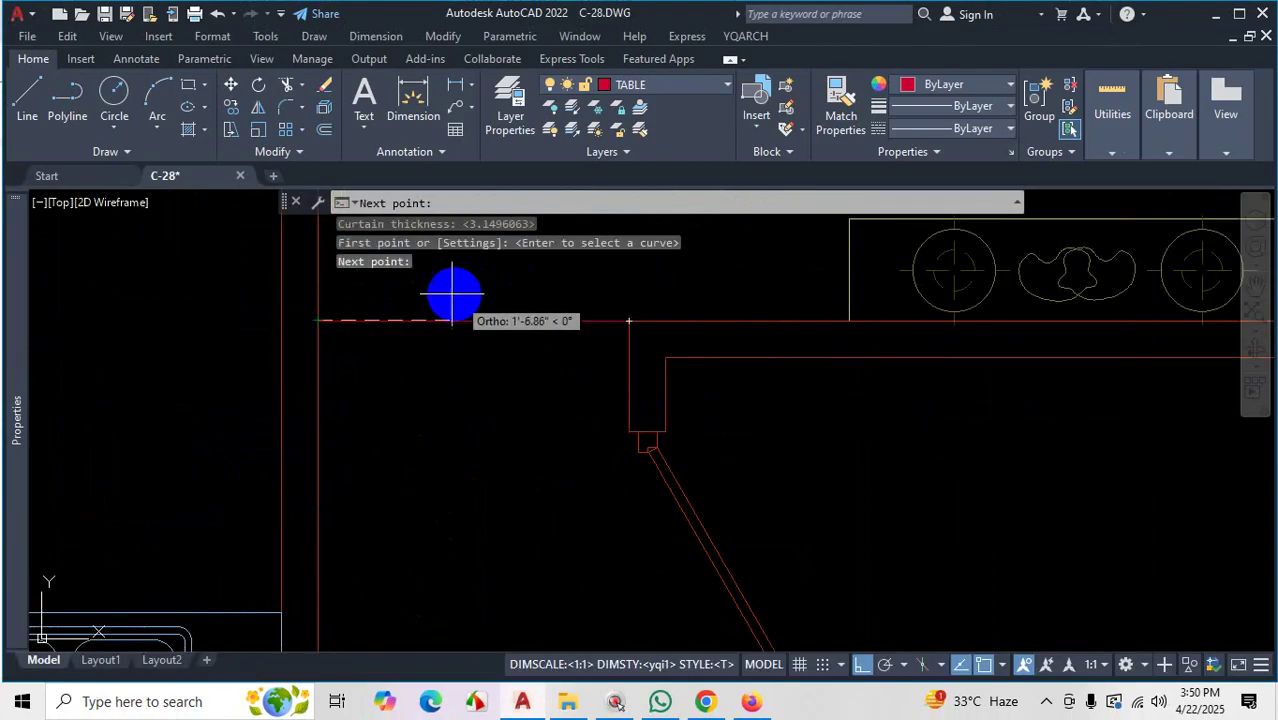
pyautogui.press('Return')
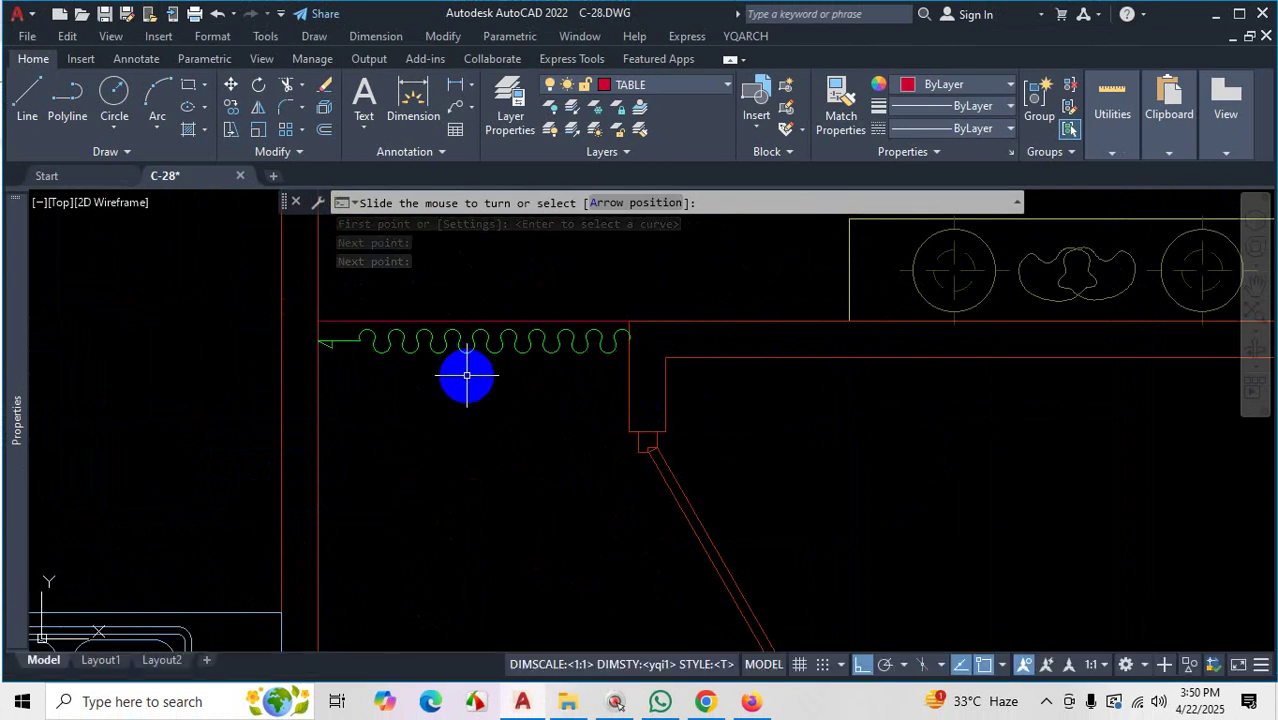
pyautogui.click(466, 375)
pyautogui.scroll(-3, 522, 362)
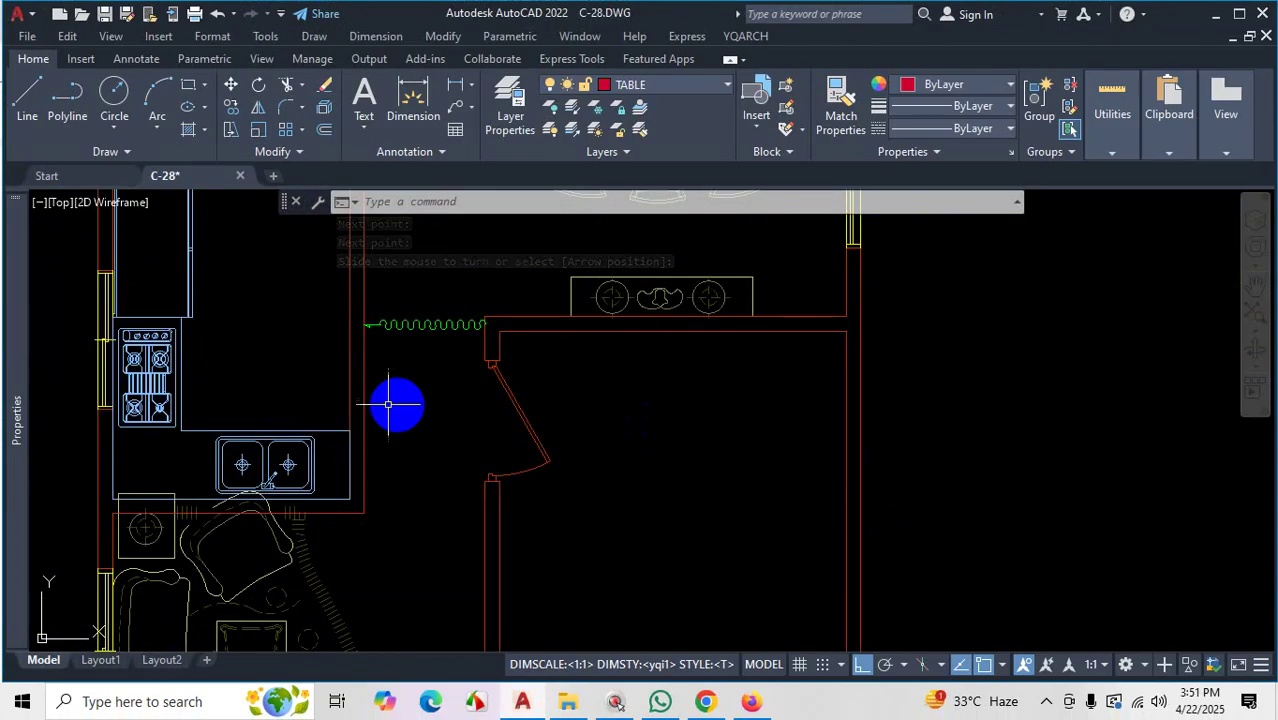
# Start Curtain Plan for the neighbouring floor plan and open its curtain settings
pyautogui.scroll(2, 417, 349)
pyautogui.scroll(-5, 508, 400)
pyautogui.scroll(-3, 827, 466)
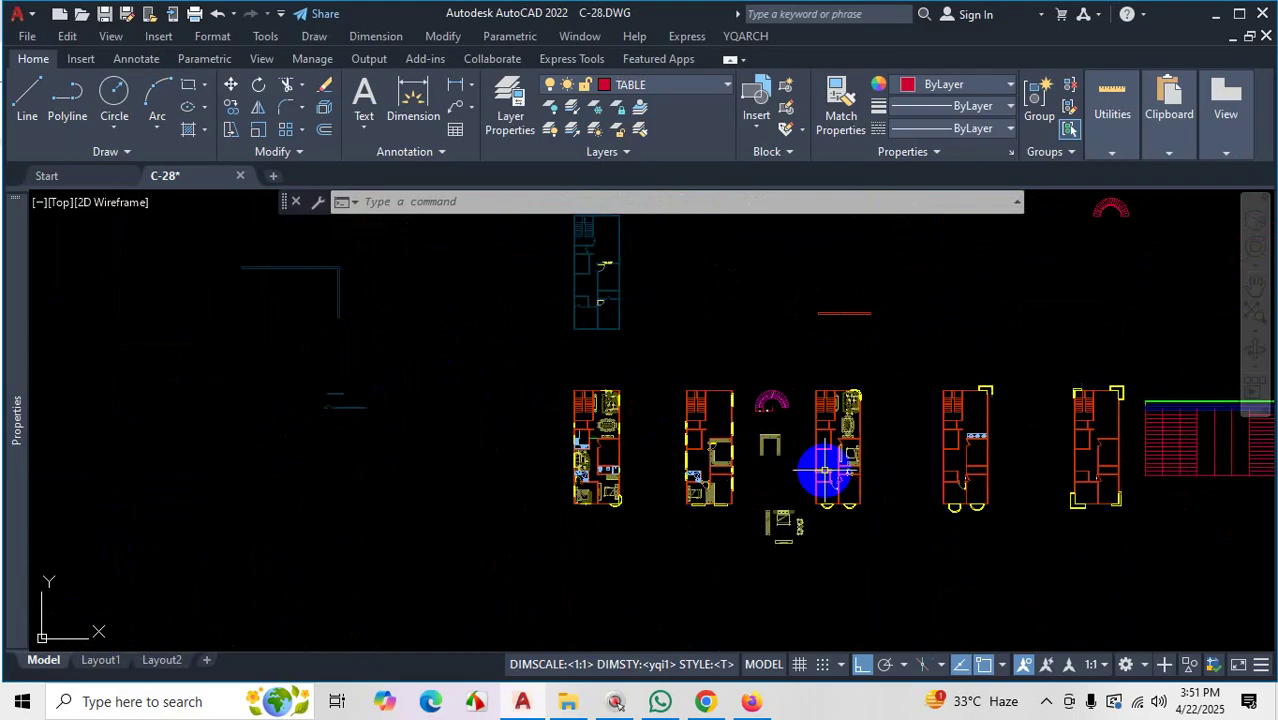
pyautogui.scroll(8, 747, 429)
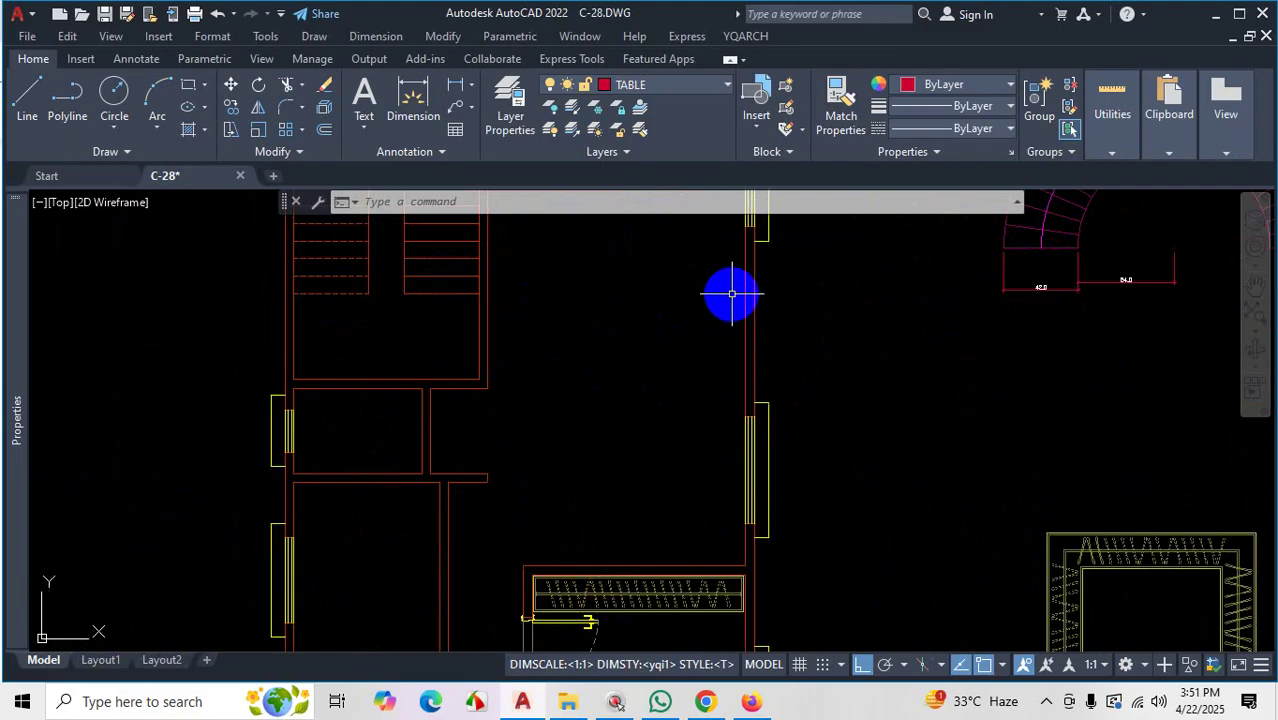
pyautogui.click(745, 36)
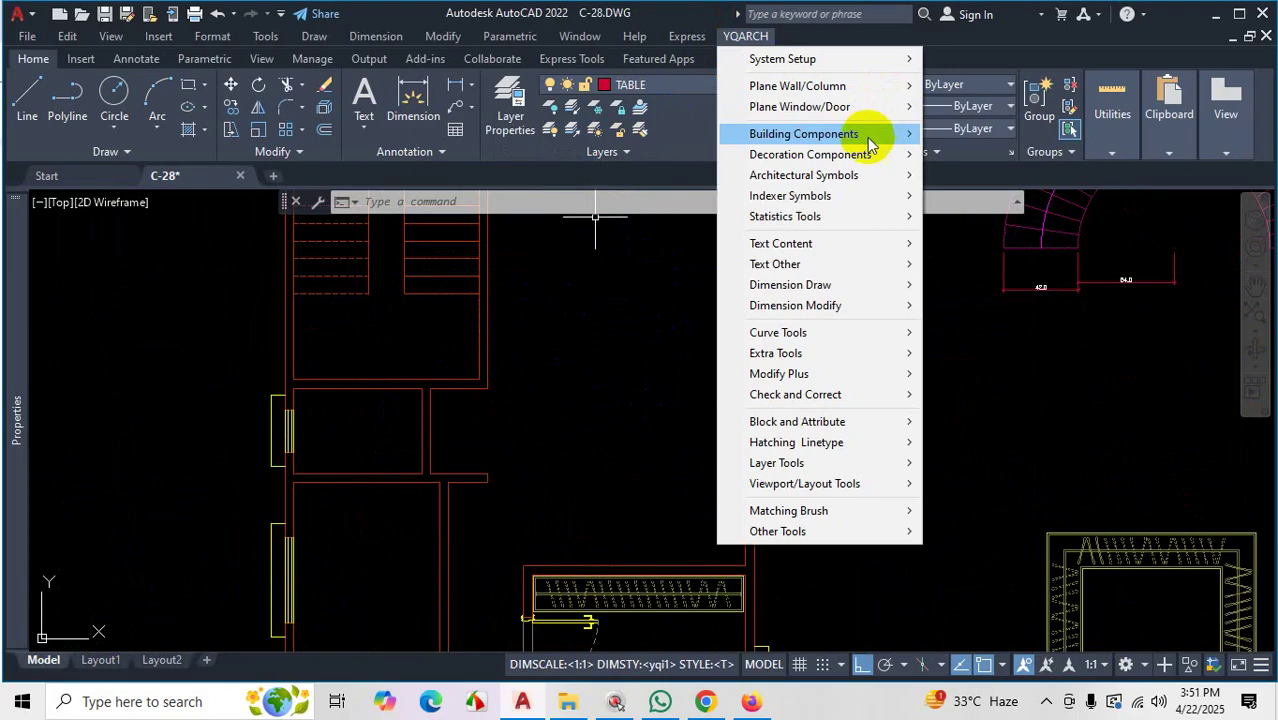
pyautogui.moveTo(860, 182)
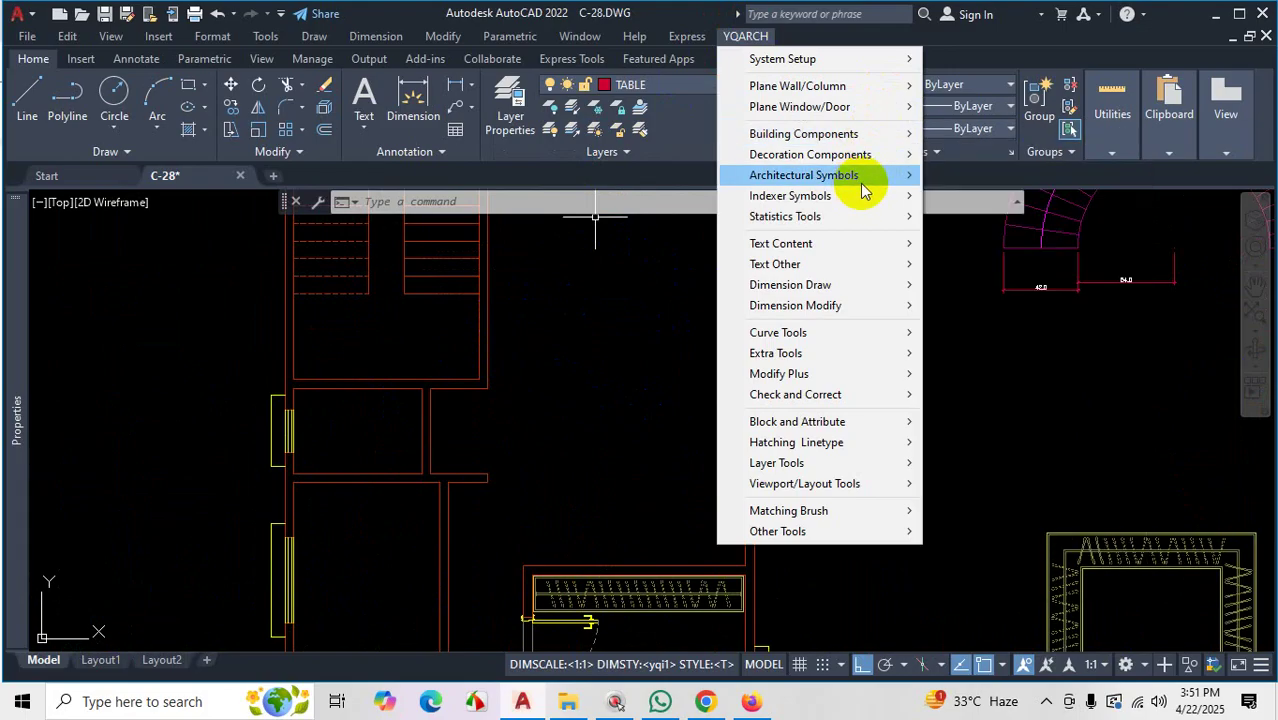
pyautogui.moveTo(884, 152)
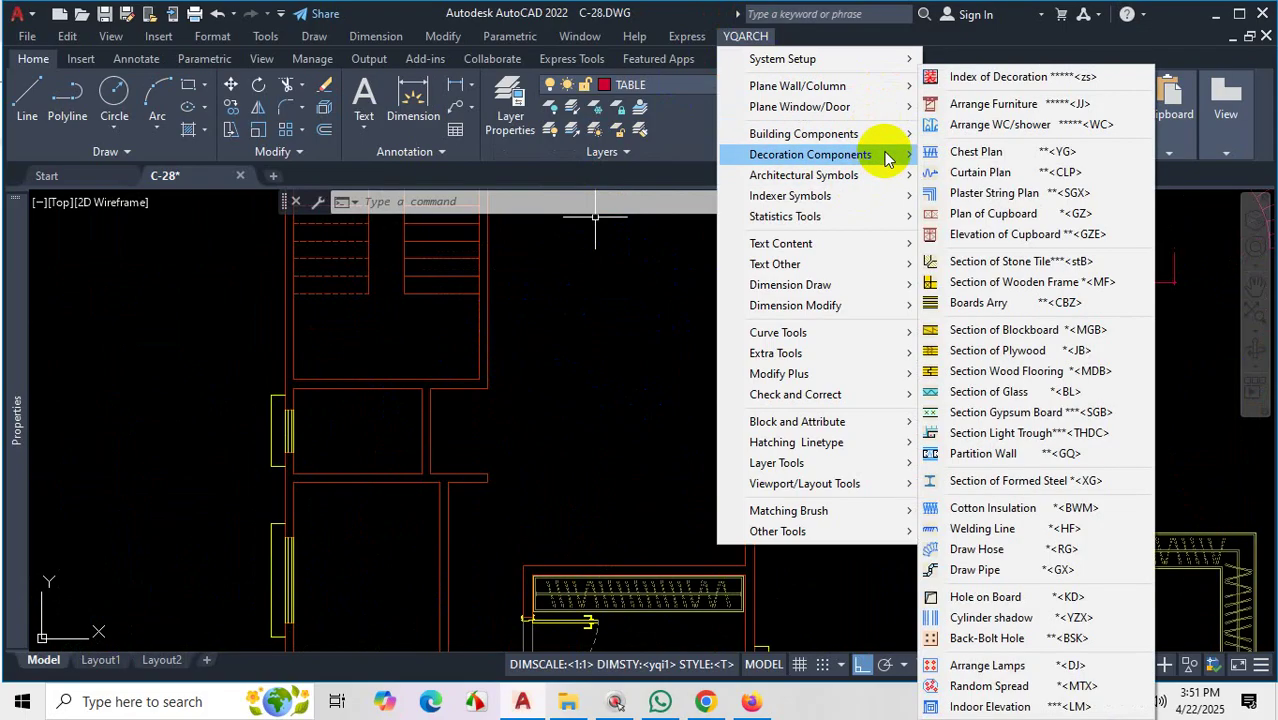
pyautogui.click(1005, 175)
pyautogui.scroll(-3, 720, 310)
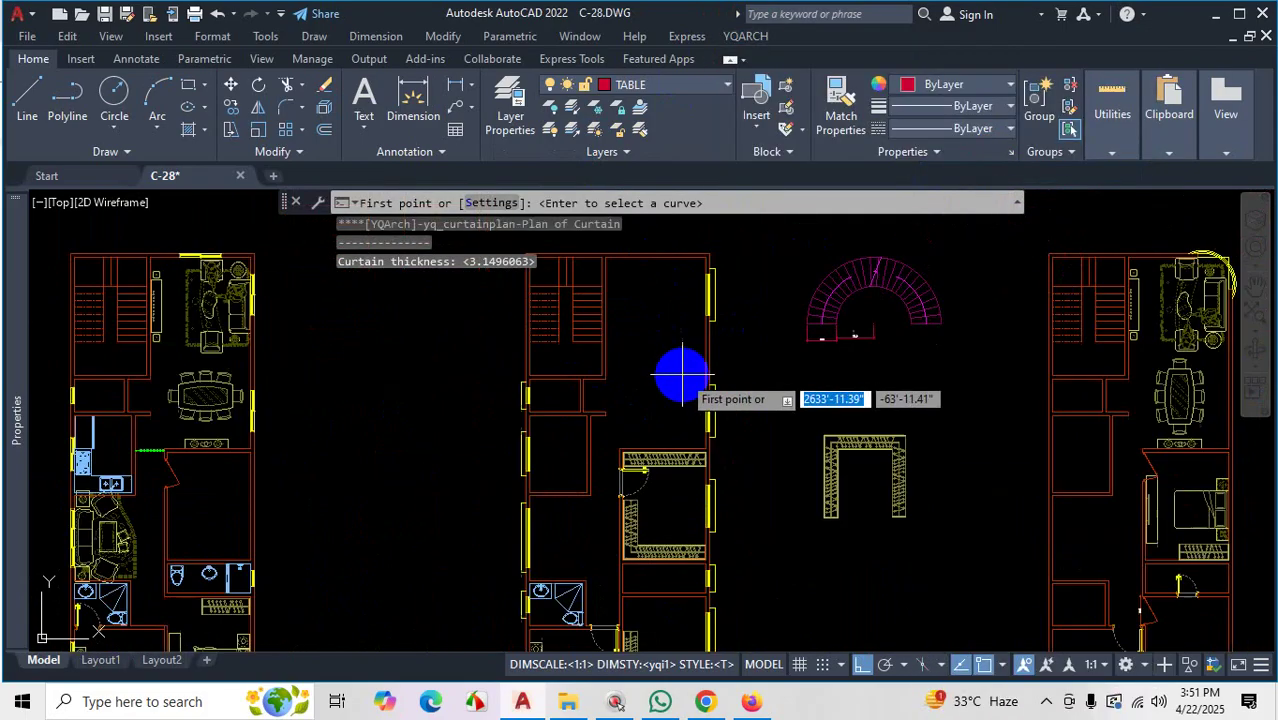
pyautogui.click(488, 204)
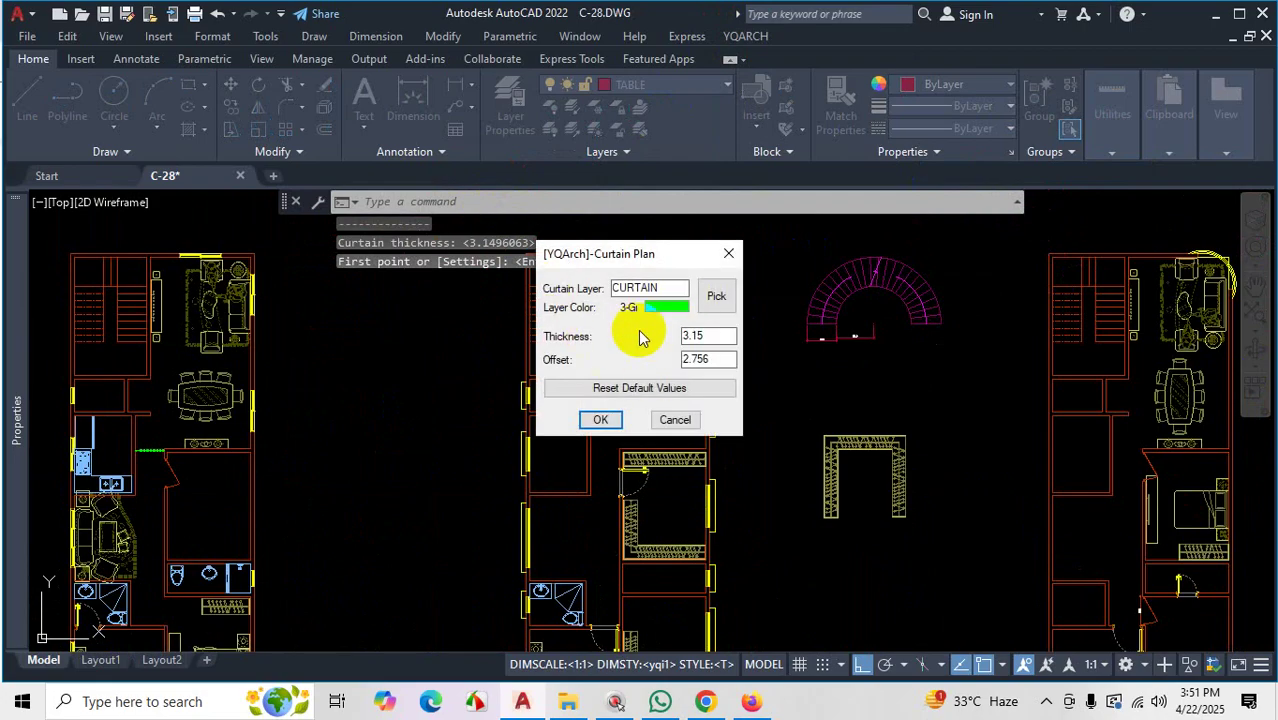
pyautogui.press('ctrl')
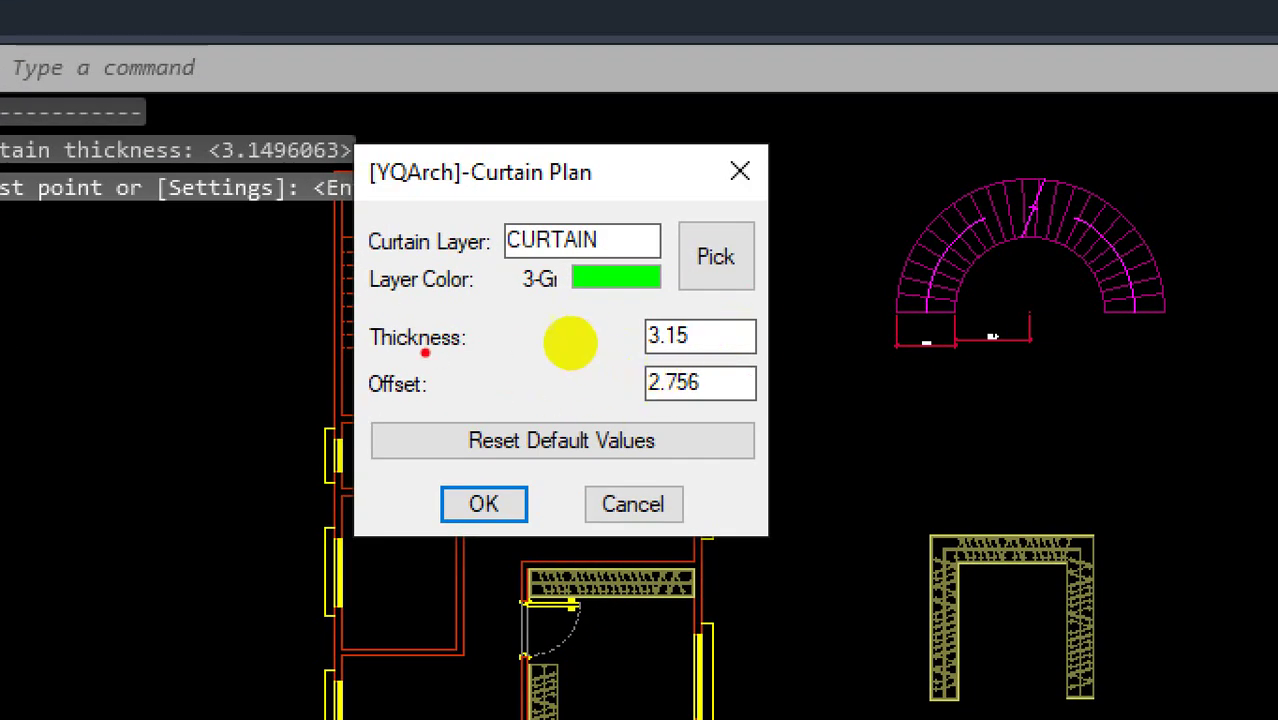
pyautogui.moveTo(853, 452)
pyautogui.mouseDown()
pyautogui.moveTo(866, 430)
pyautogui.moveTo(921, 455)
pyautogui.moveTo(979, 422)
pyautogui.moveTo(967, 460)
pyautogui.mouseUp()
pyautogui.click(935, 452)
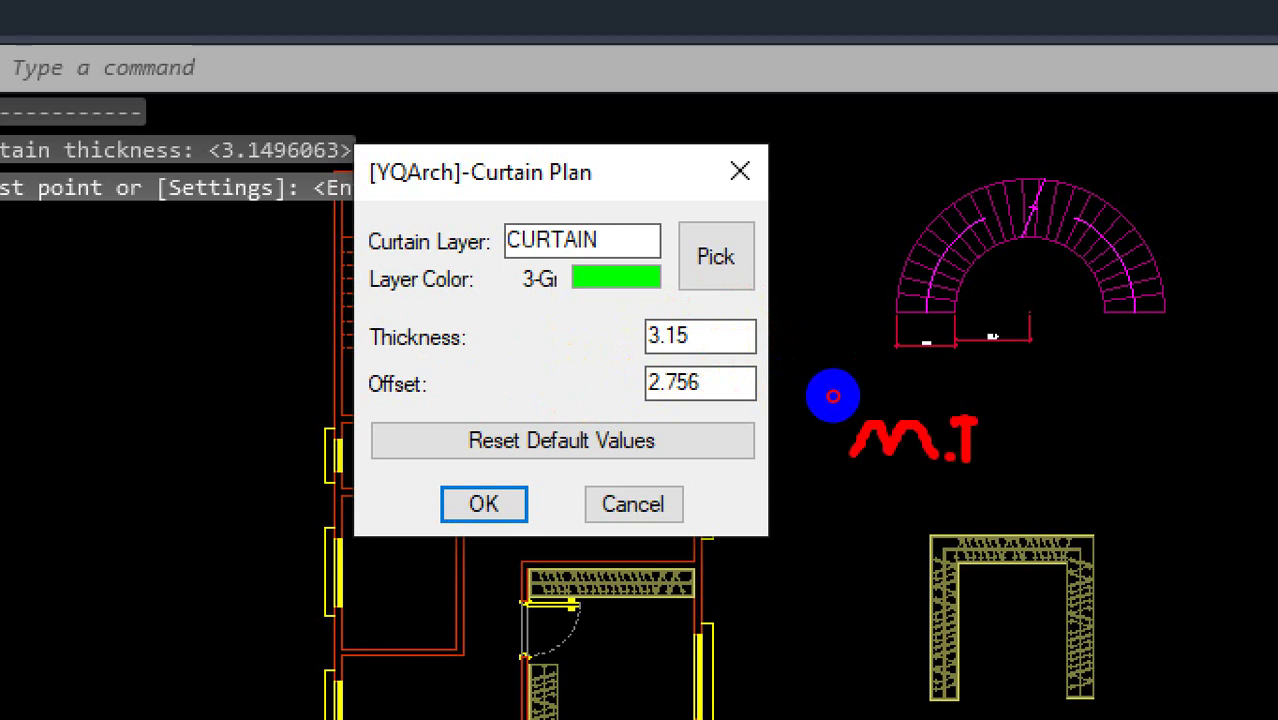
pyautogui.moveTo(705, 341)
pyautogui.mouseDown()
pyautogui.moveTo(839, 374)
pyautogui.moveTo(779, 362)
pyautogui.moveTo(833, 377)
pyautogui.moveTo(802, 360)
pyautogui.mouseUp()
pyautogui.press('Escape')
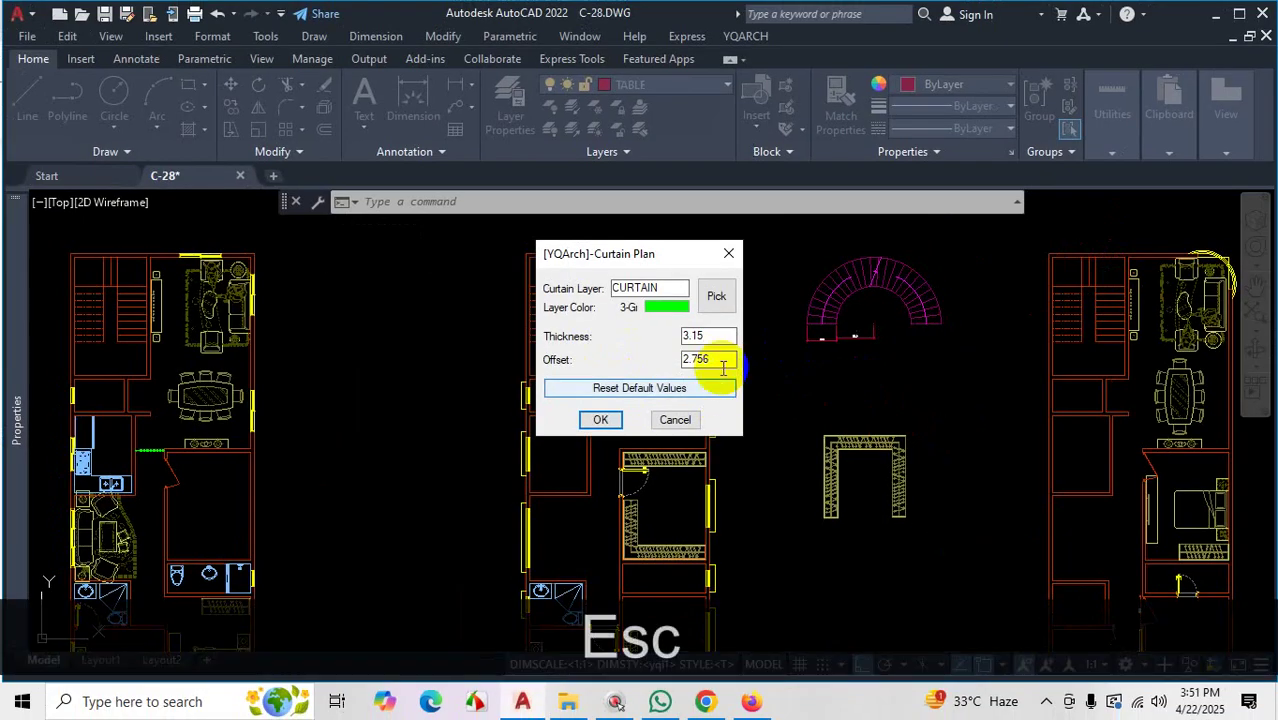
# Set the curtain thickness to 4 and the offset to 3
pyautogui.moveTo(722, 337); pyautogui.dragTo(636, 343)
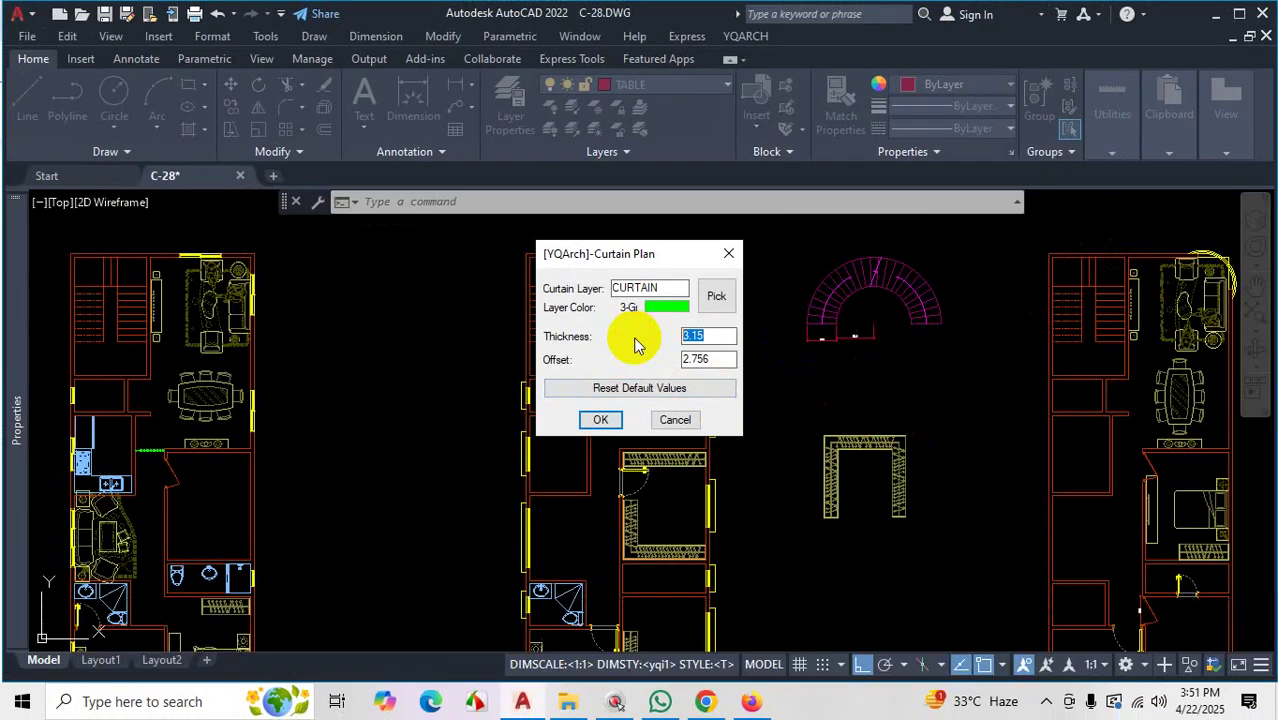
pyautogui.write('4')
pyautogui.click(712, 360)
pyautogui.doubleClick(712, 360)
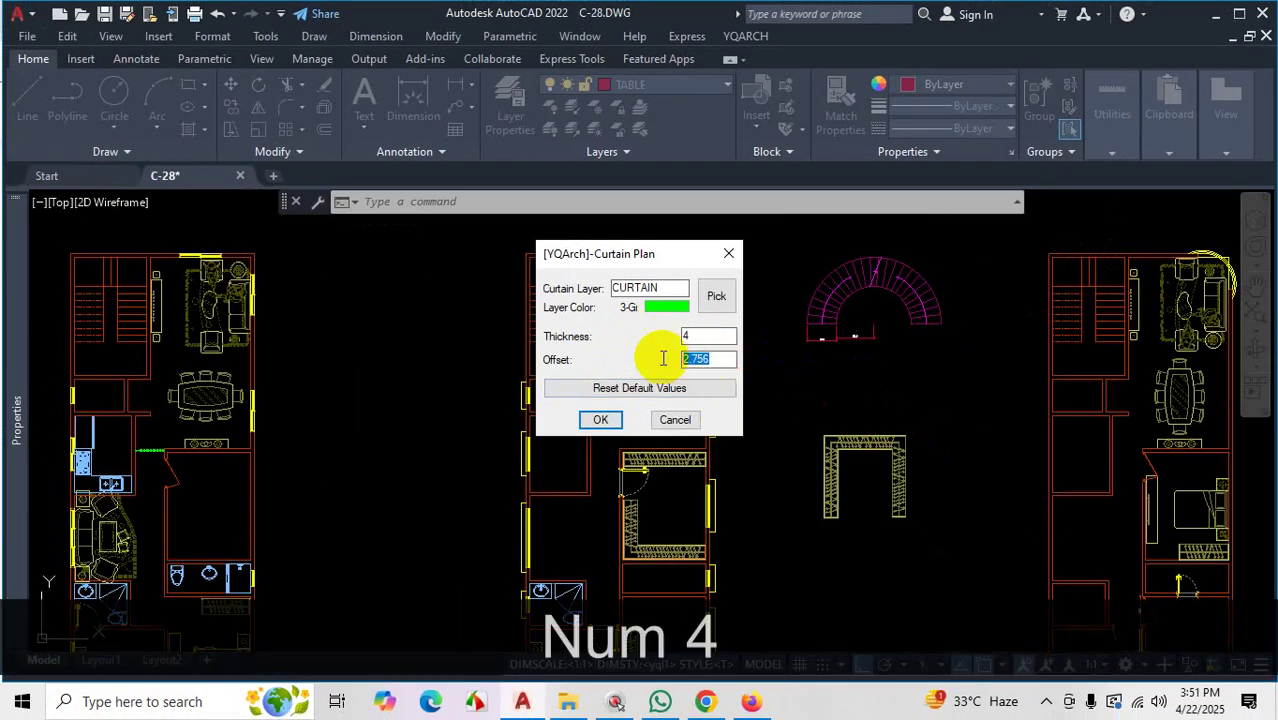
pyautogui.write('3')
pyautogui.click(603, 420)
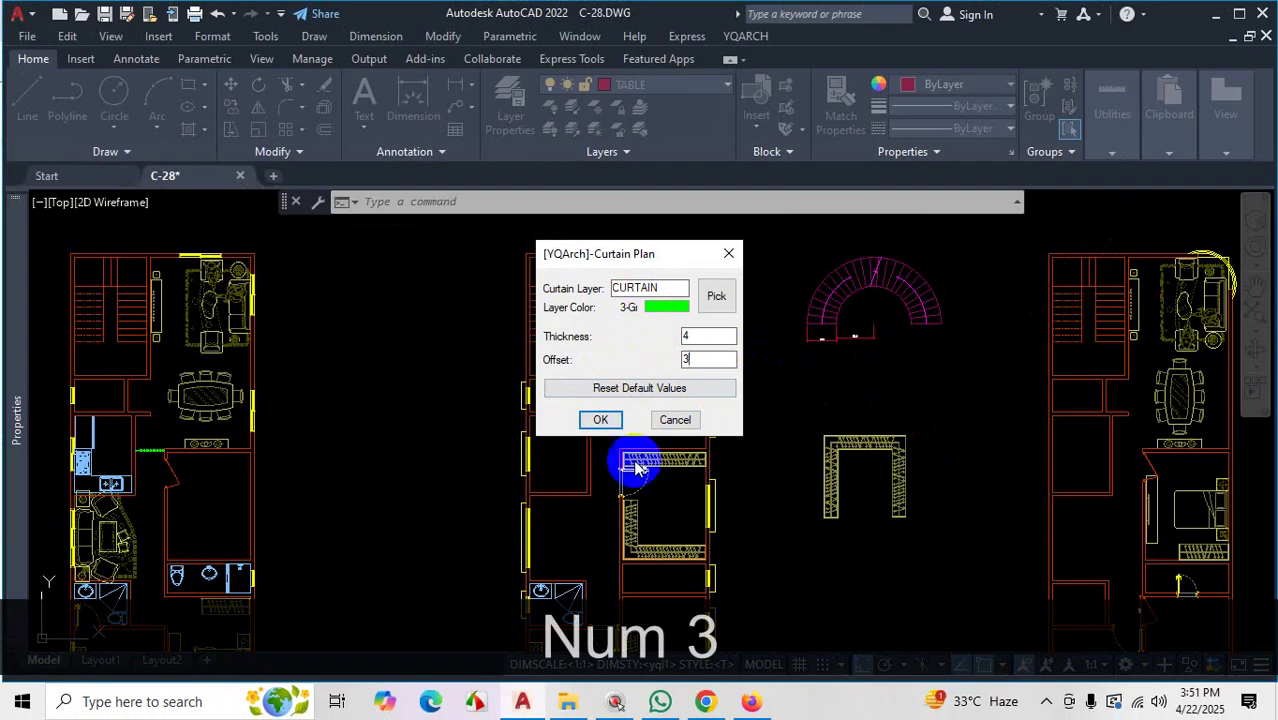
# Change the curtain layer's colour to index 202 and accept the curtain settings
pyautogui.click(660, 310)
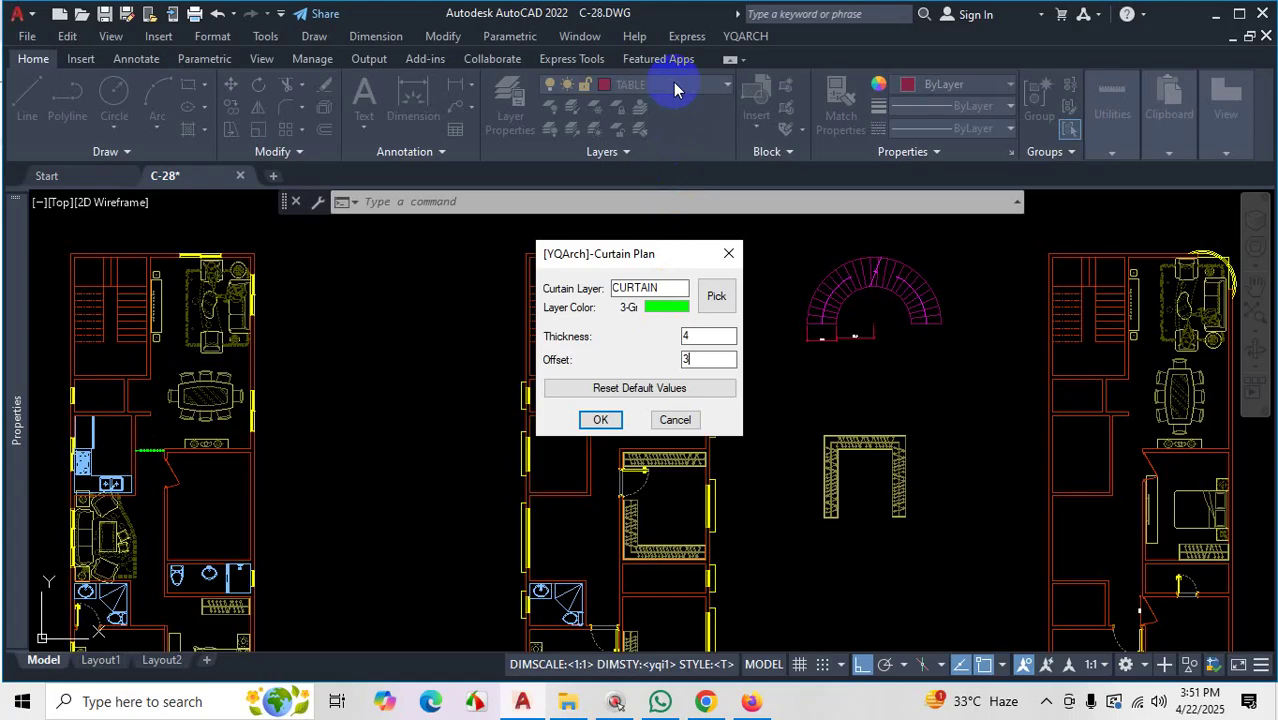
pyautogui.click(667, 307)
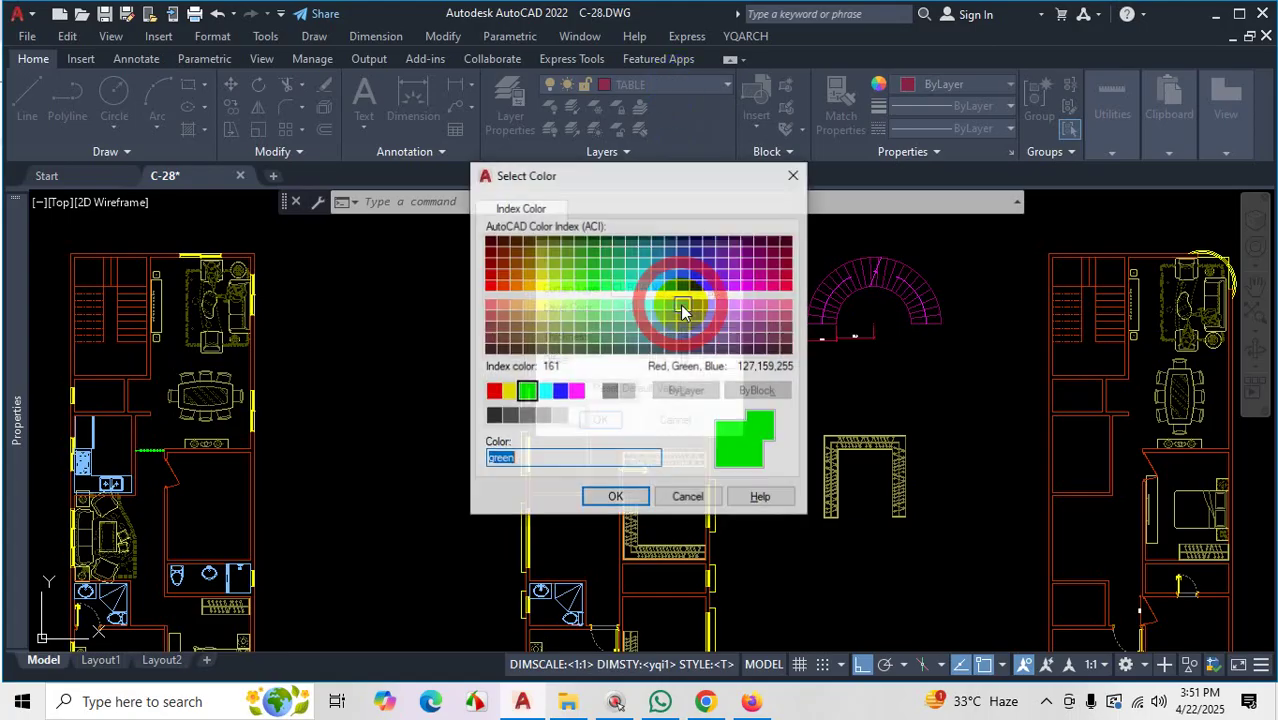
pyautogui.click(735, 278)
pyautogui.click(615, 497)
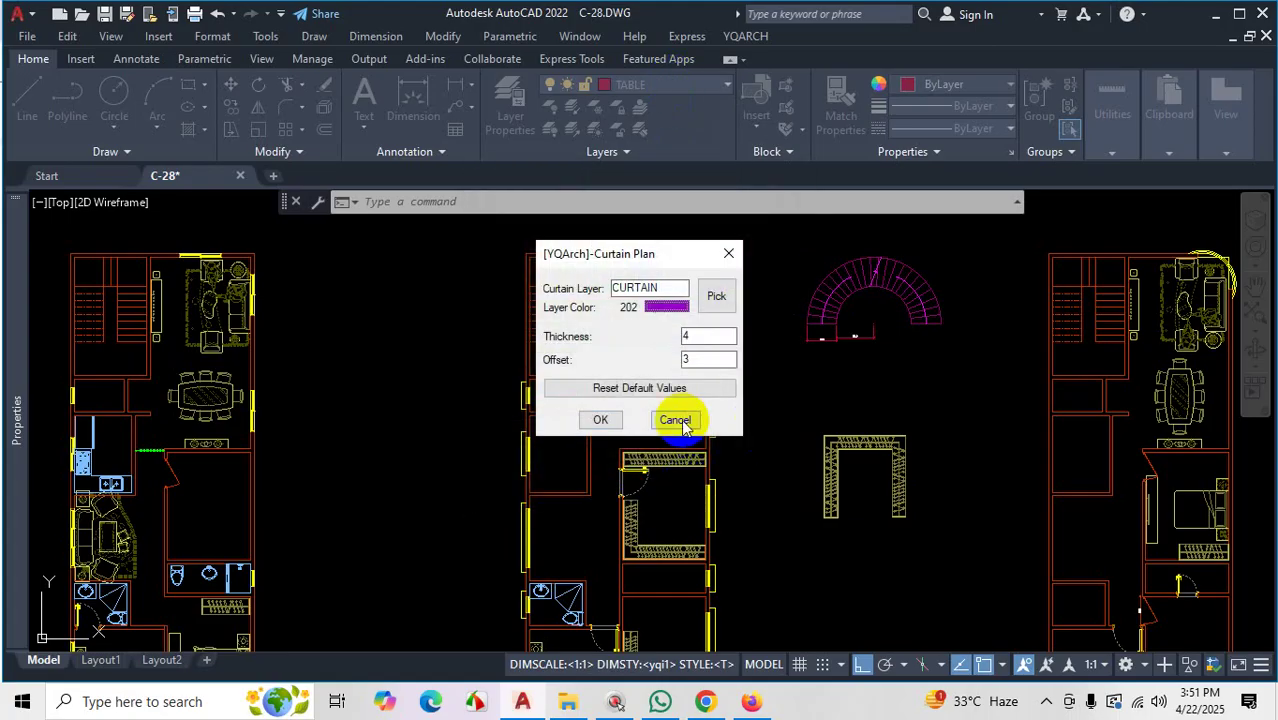
pyautogui.click(600, 420)
# Draw a curtain from the staircase wall, level with the lowest stair line, across to the outer wall with the folds above the line
pyautogui.scroll(5, 640, 370)
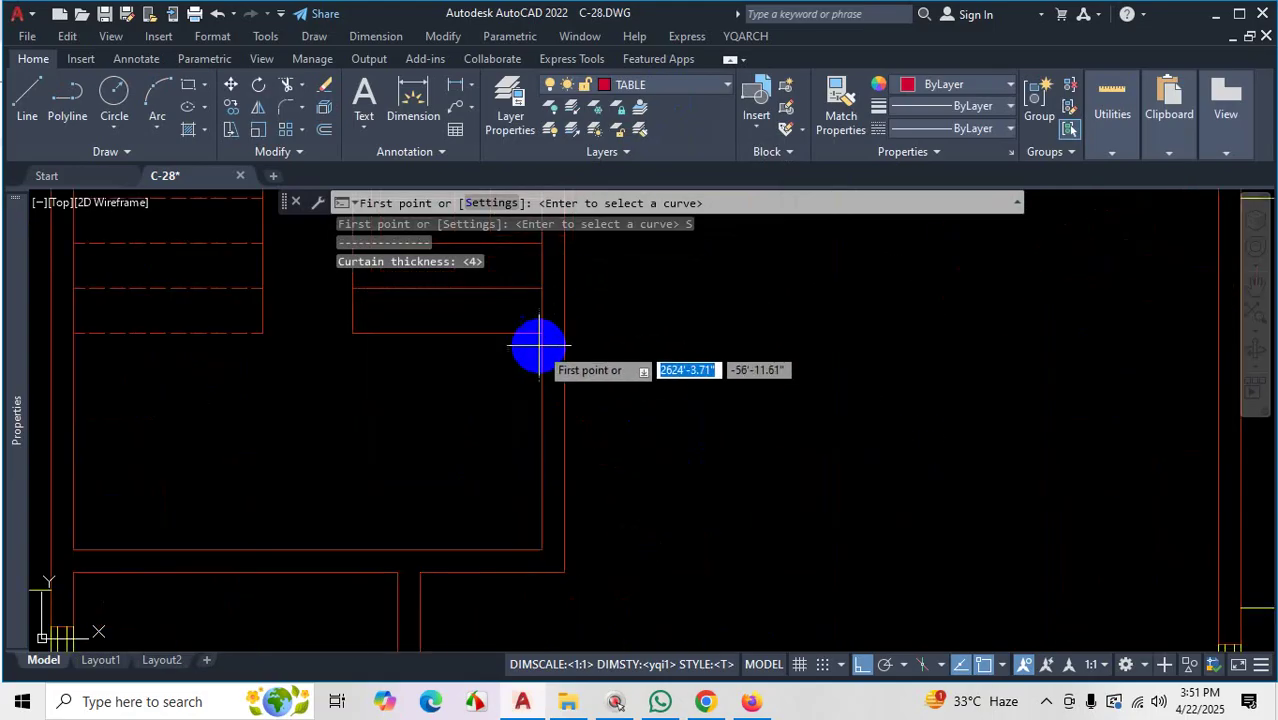
pyautogui.click(564, 334)
pyautogui.scroll(-3, 662, 342)
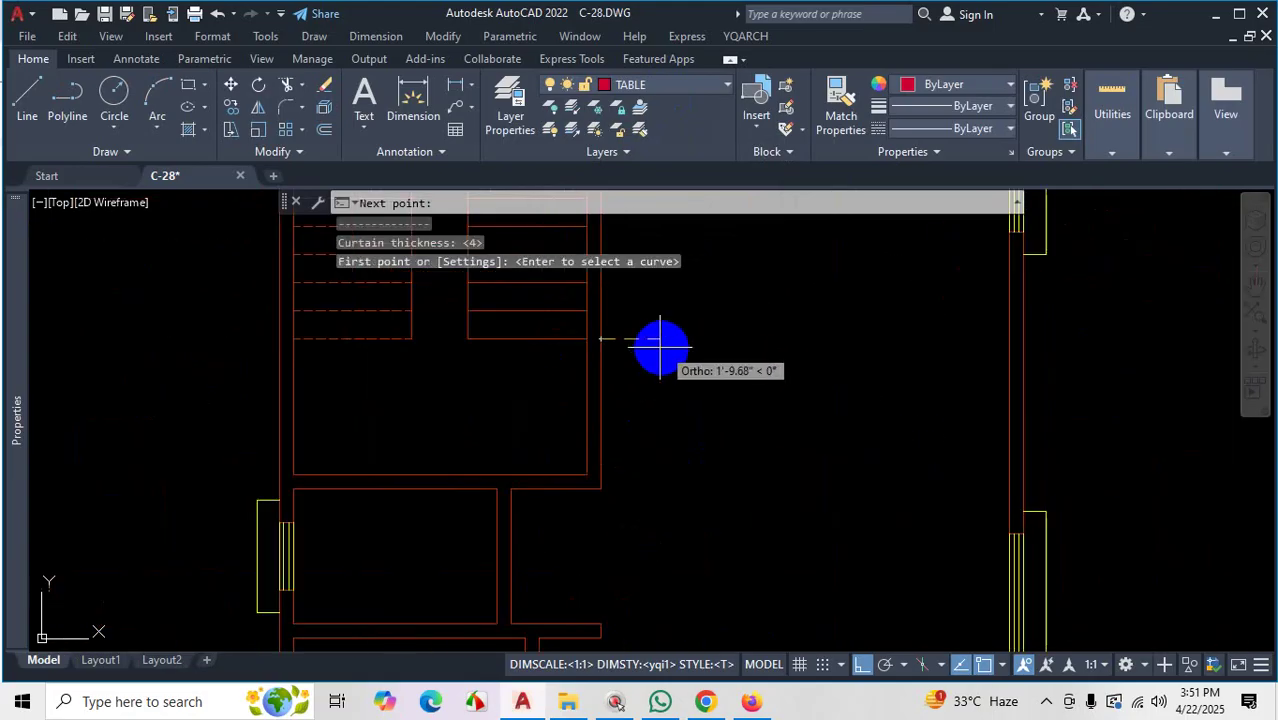
pyautogui.scroll(1, 790, 350)
pyautogui.click(826, 364)
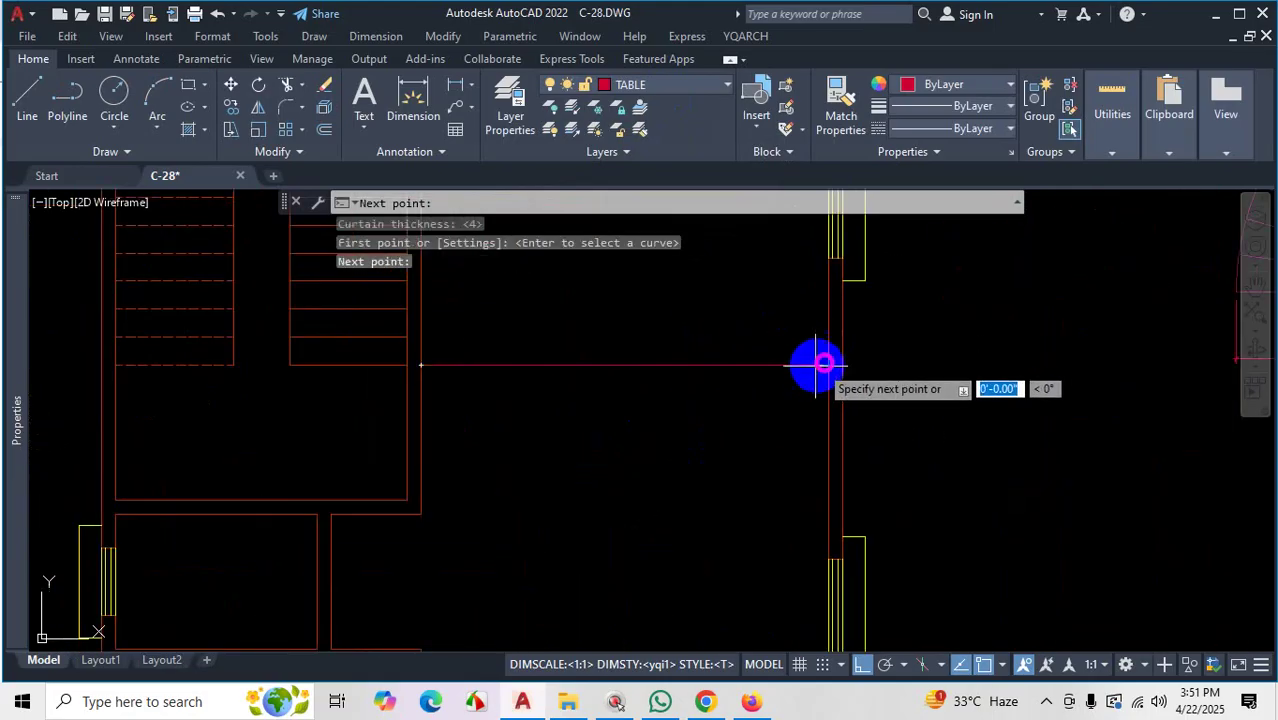
pyautogui.press('Return')
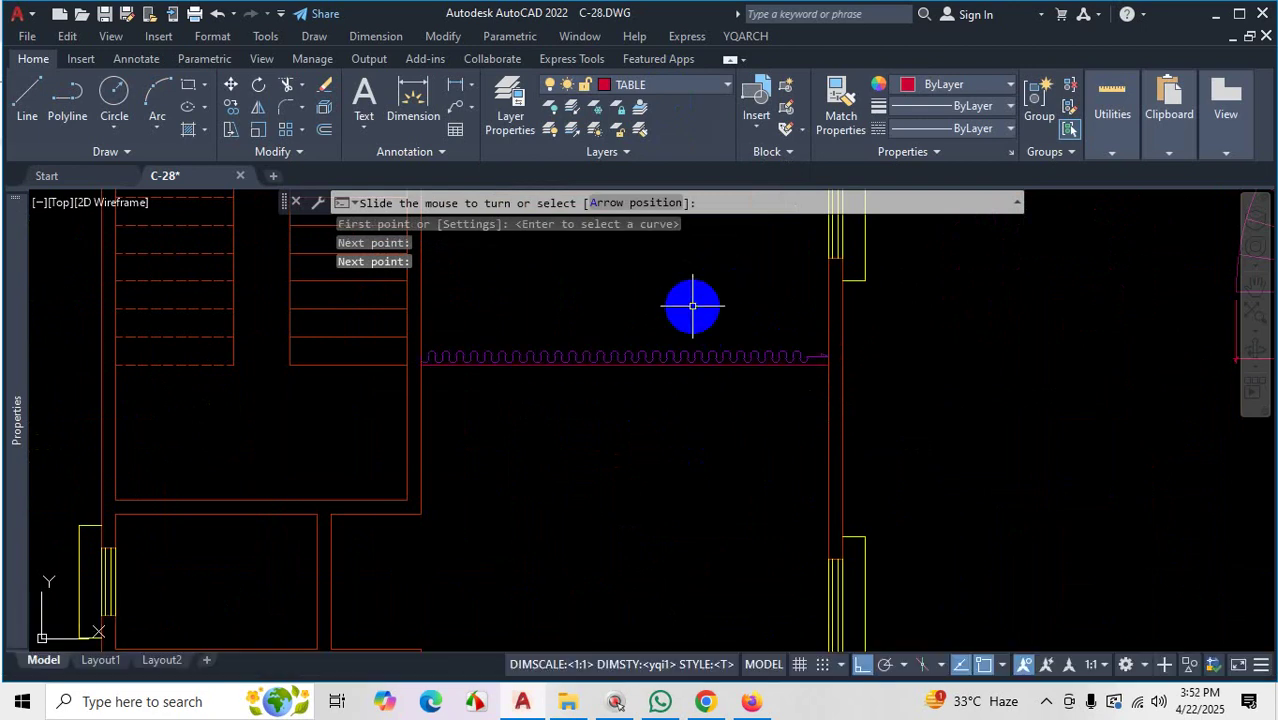
pyautogui.click(692, 305)
pyautogui.scroll(-2, 679, 448)
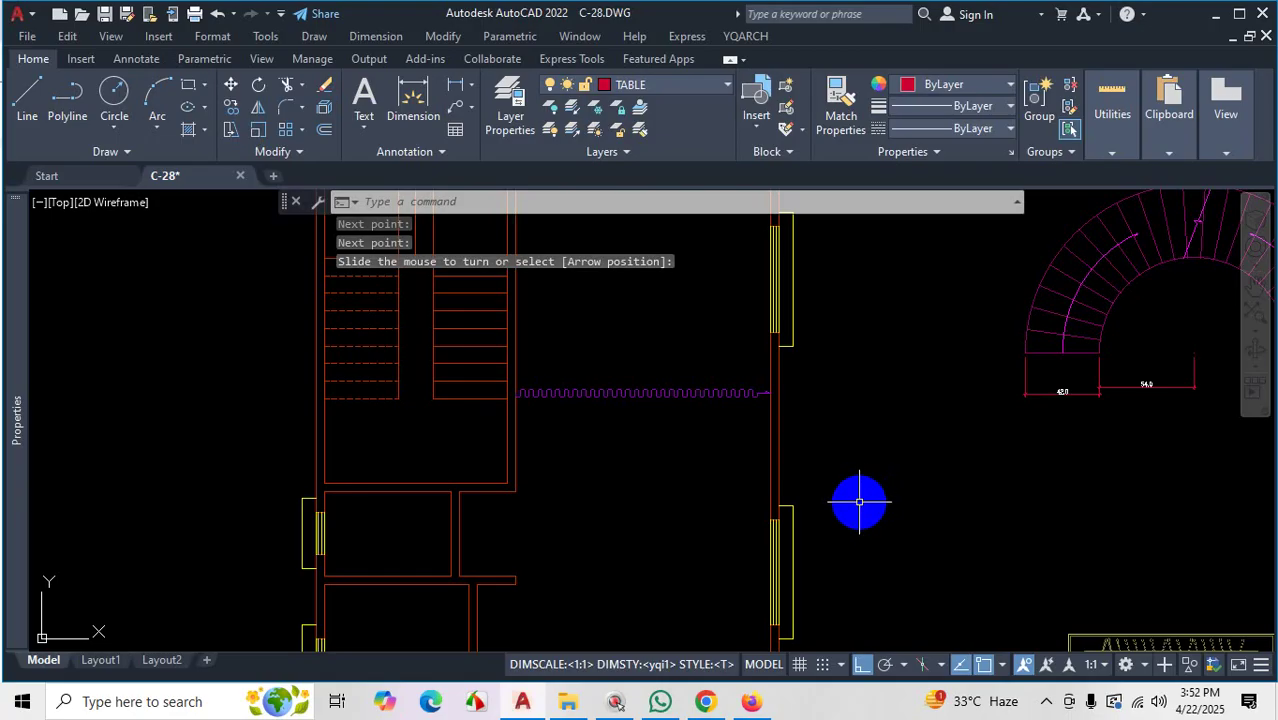
pyautogui.click(1046, 701)
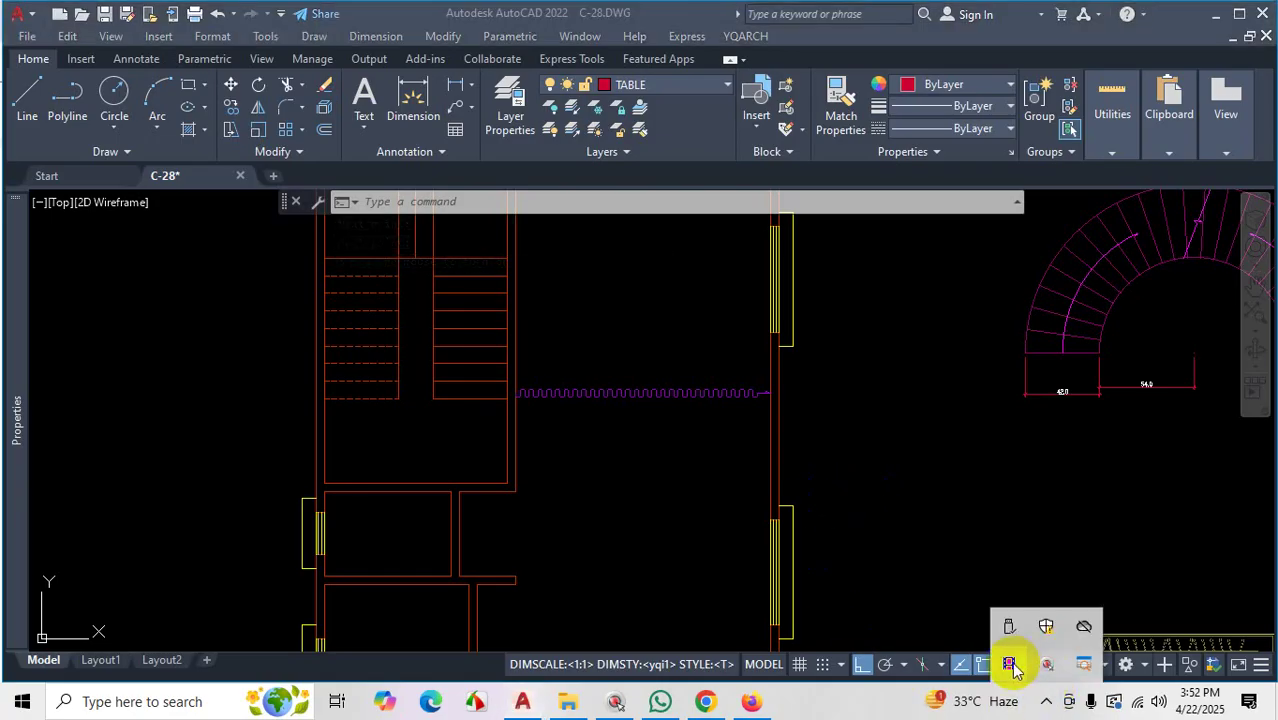
pyautogui.click(1007, 671)
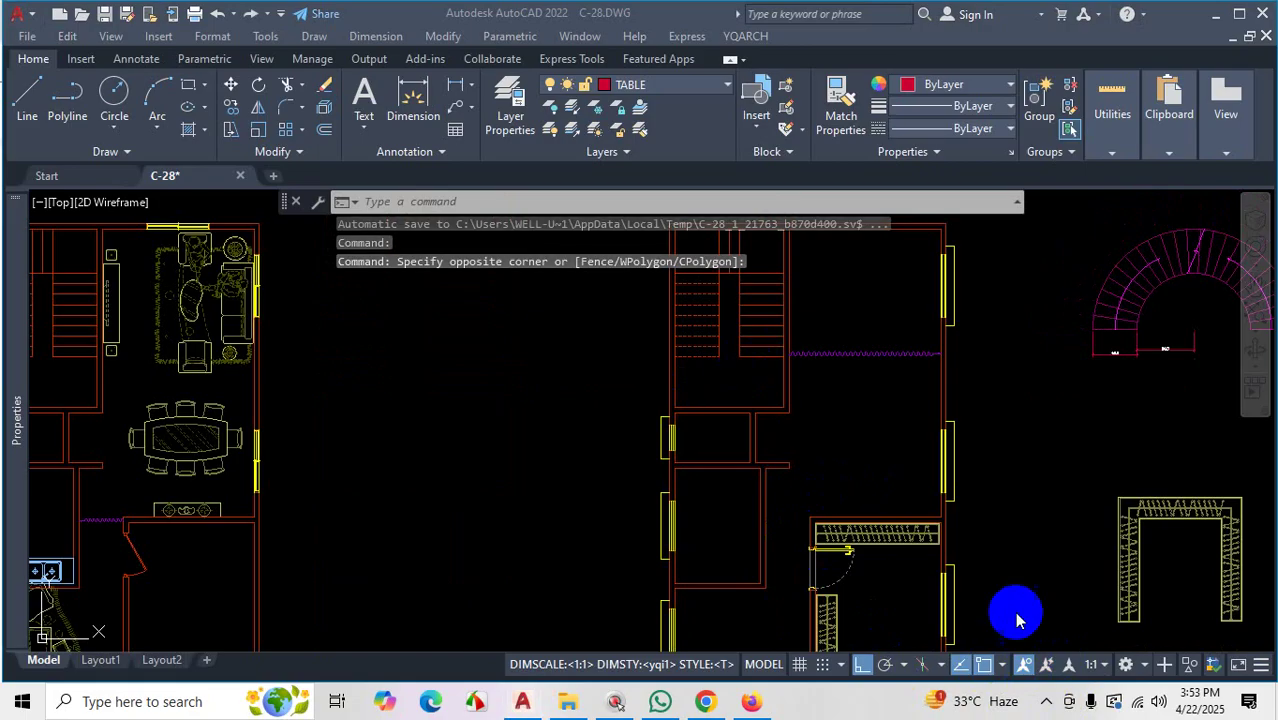
# Examine the list of object snap modes, especially Nearest, then turn object snap off and on again
pyautogui.click(1002, 666)
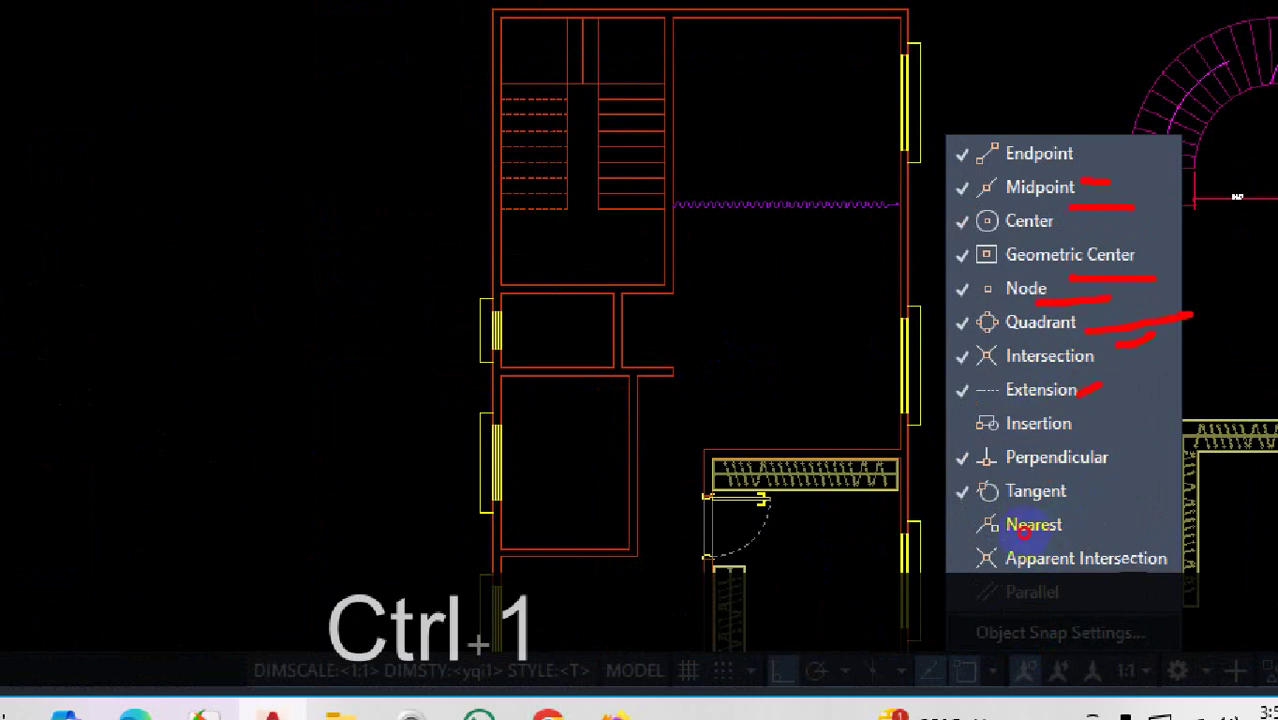
pyautogui.click(1055, 566)
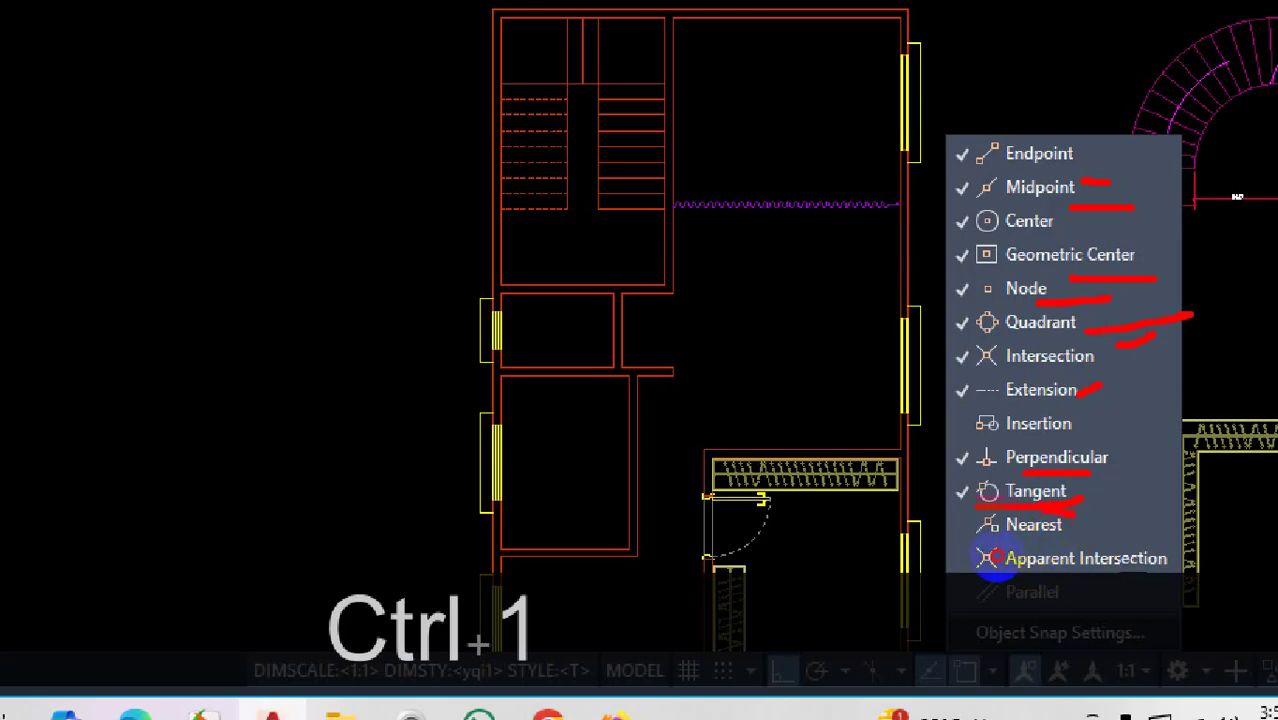
pyautogui.moveTo(992, 563)
pyautogui.mouseDown()
pyautogui.moveTo(1010, 588)
pyautogui.moveTo(1006, 568)
pyautogui.mouseUp()
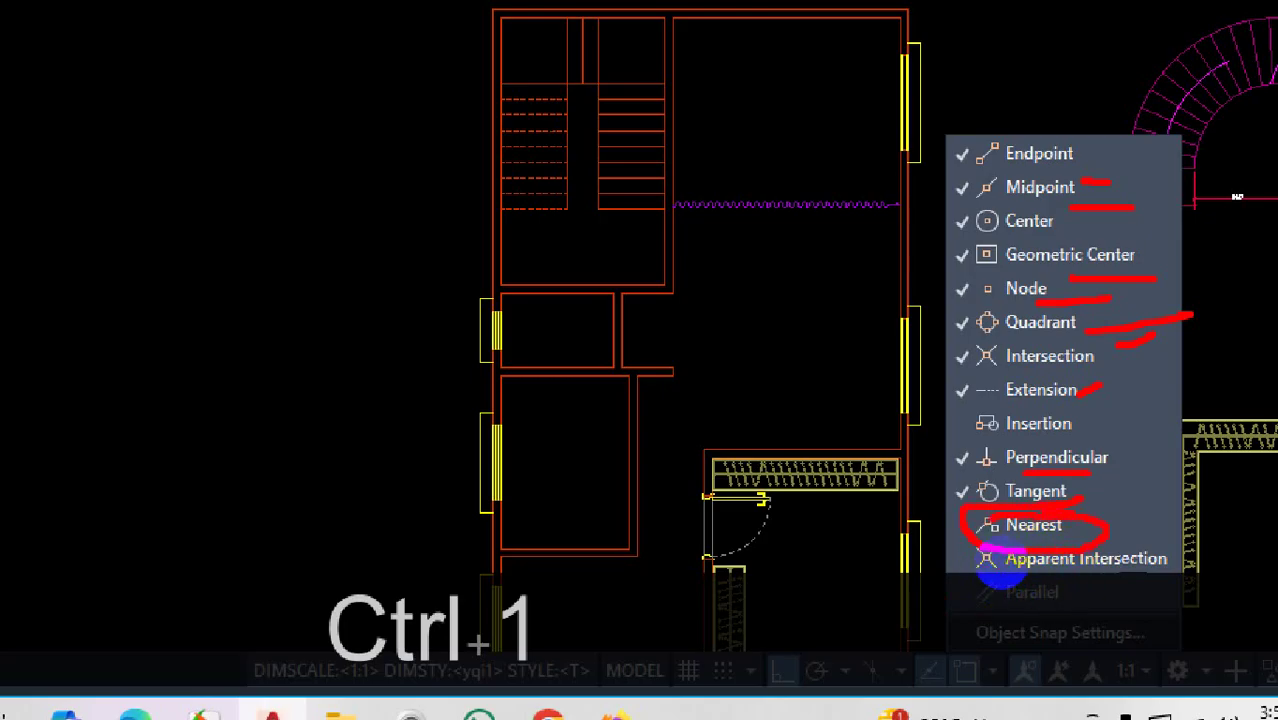
pyautogui.moveTo(1035, 118); pyautogui.dragTo(1010, 520)
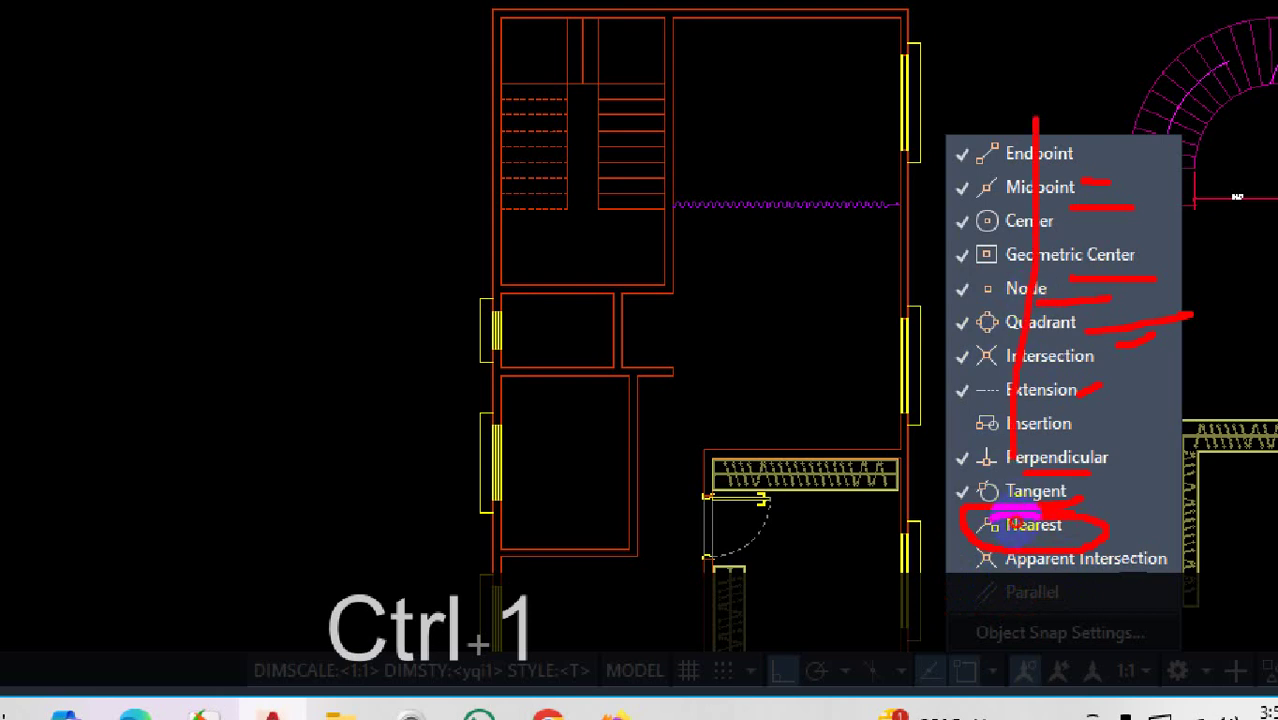
pyautogui.press('Escape')
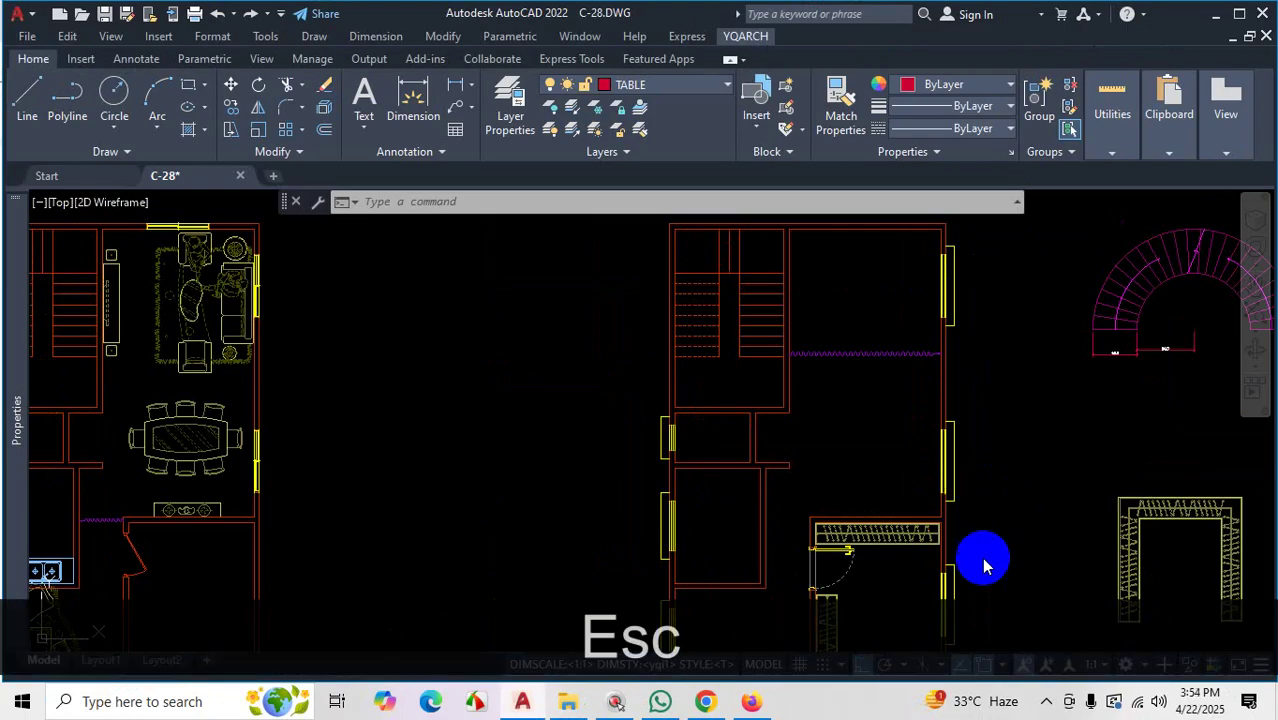
pyautogui.click(985, 666)
pyautogui.click(985, 666)
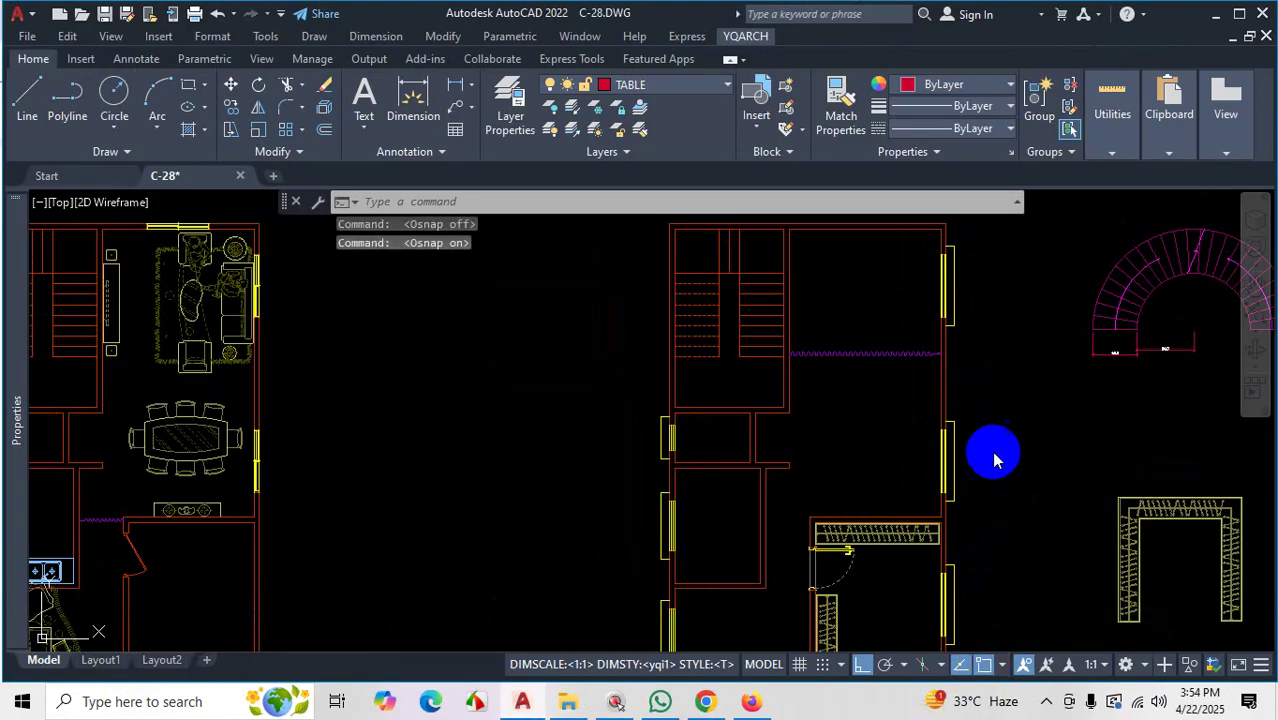
pyautogui.scroll(2, 845, 389)
pyautogui.click(1046, 701)
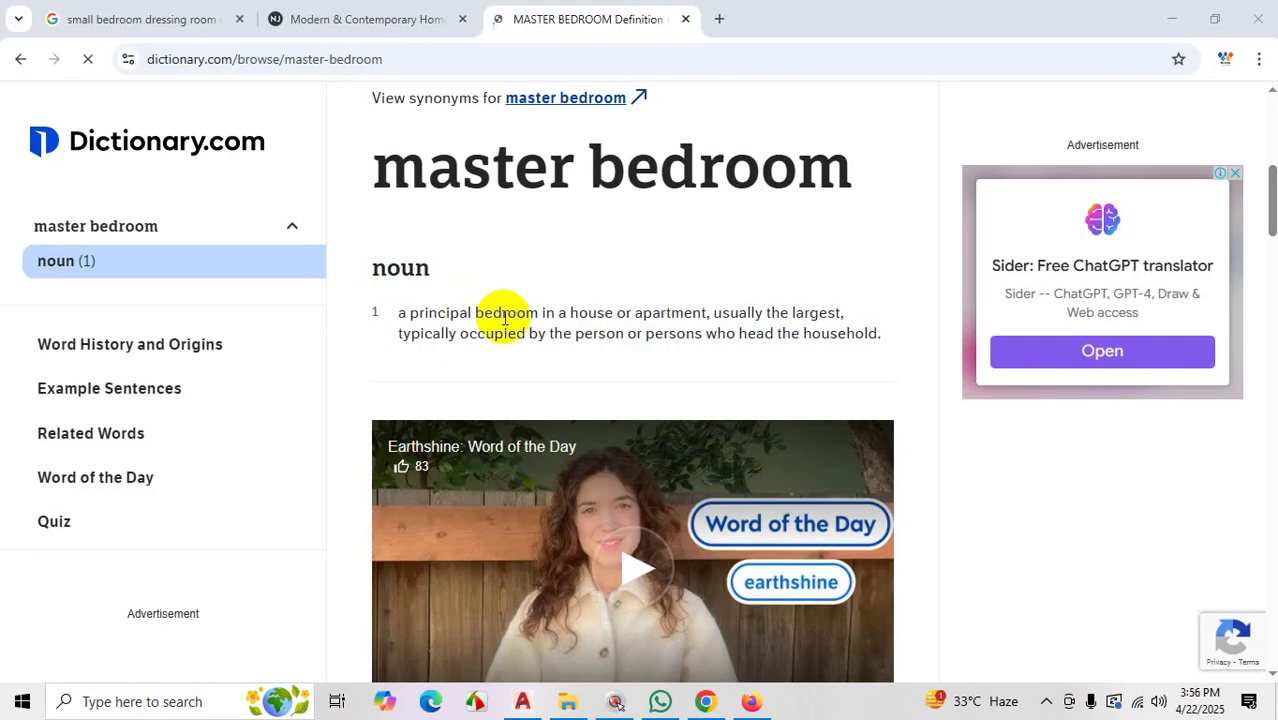
# Read the Dictionary.com definition of master bedroom in the browser and return to the search results
pyautogui.scroll(1, 520, 350)
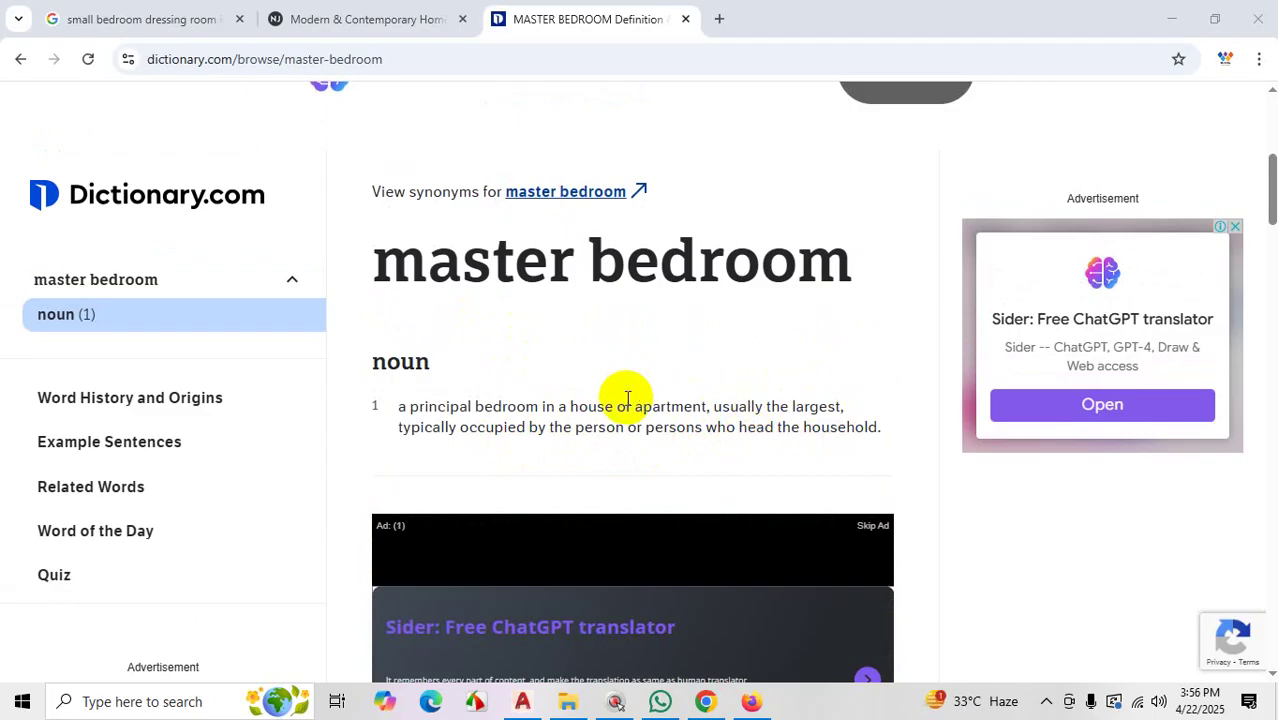
pyautogui.click(21, 61)
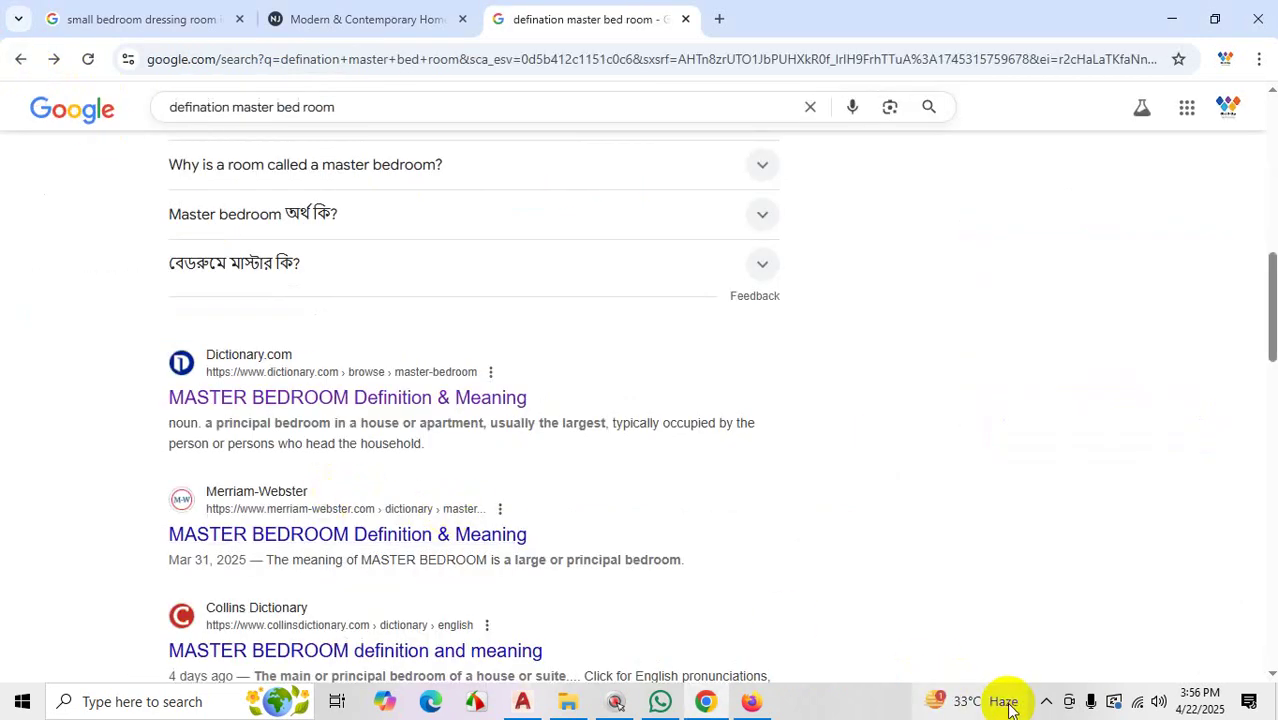
pyautogui.click(1047, 701)
pyautogui.press('Escape')
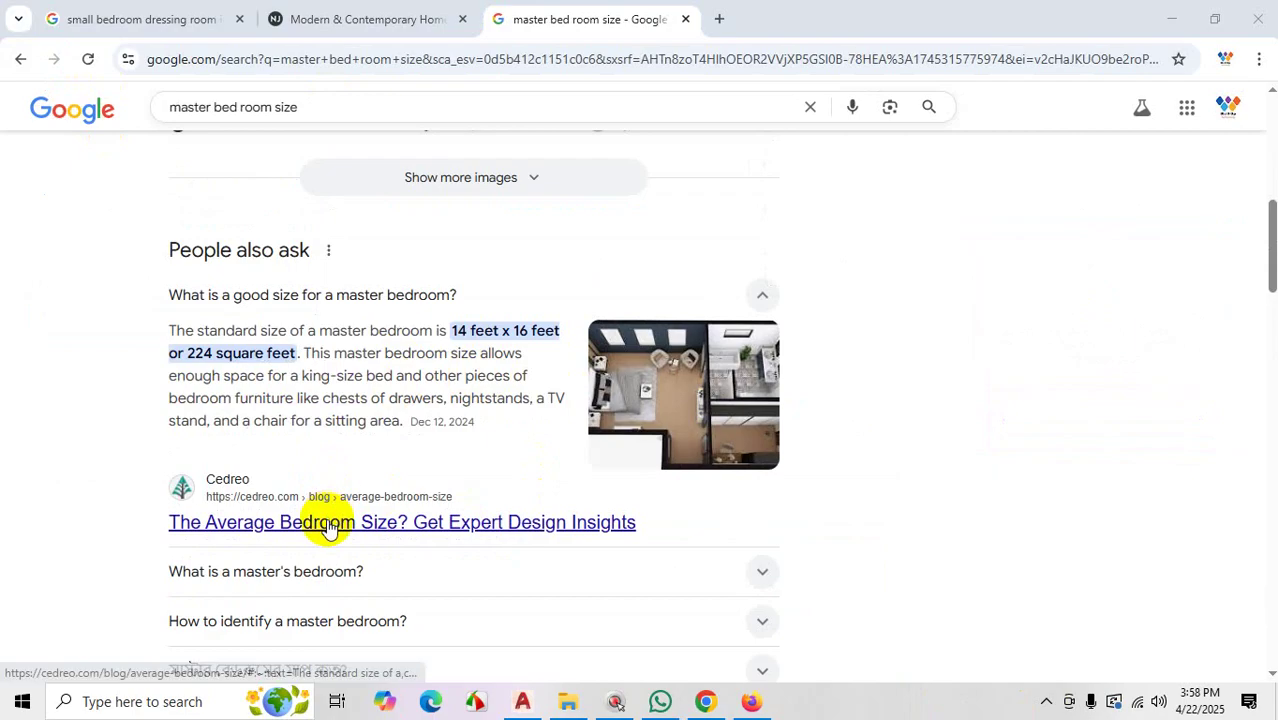
# Open the Cedreo article on average bedroom size, dismiss the cookie notice and read the standard sizes of master and secondary bedrooms
pyautogui.click(330, 522)
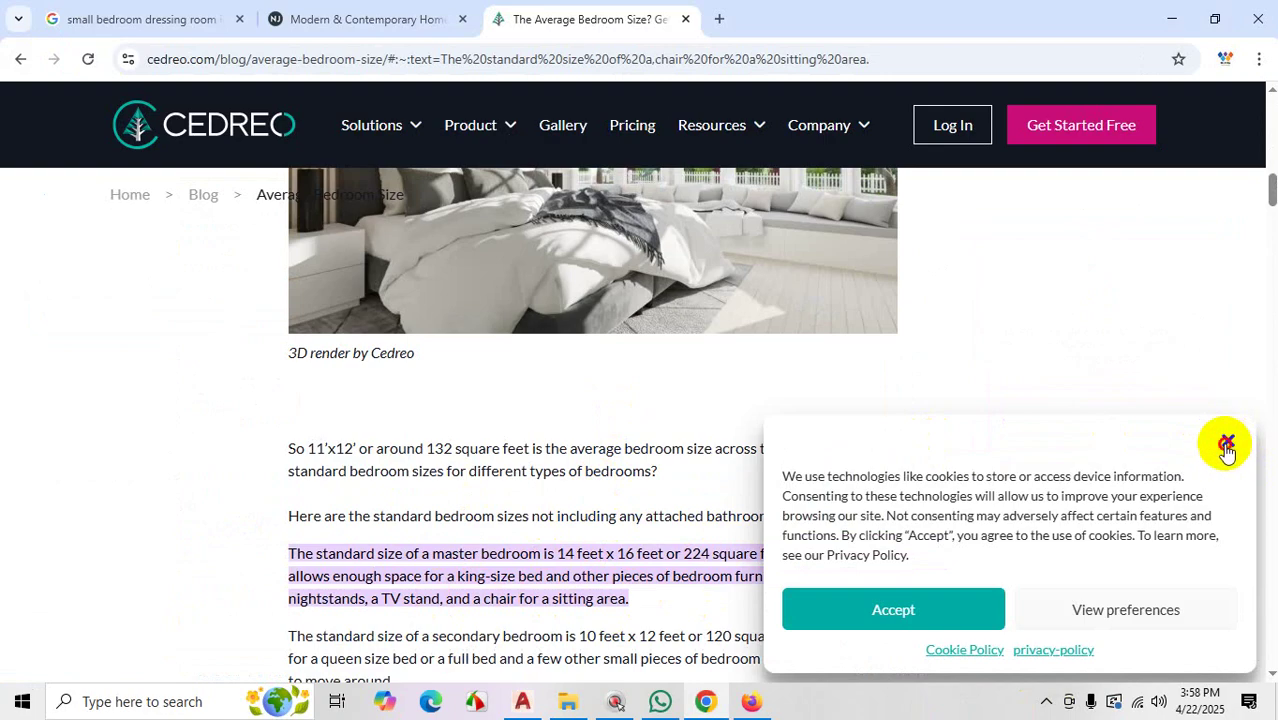
pyautogui.click(1226, 444)
pyautogui.hotkey('ctrl', '1')
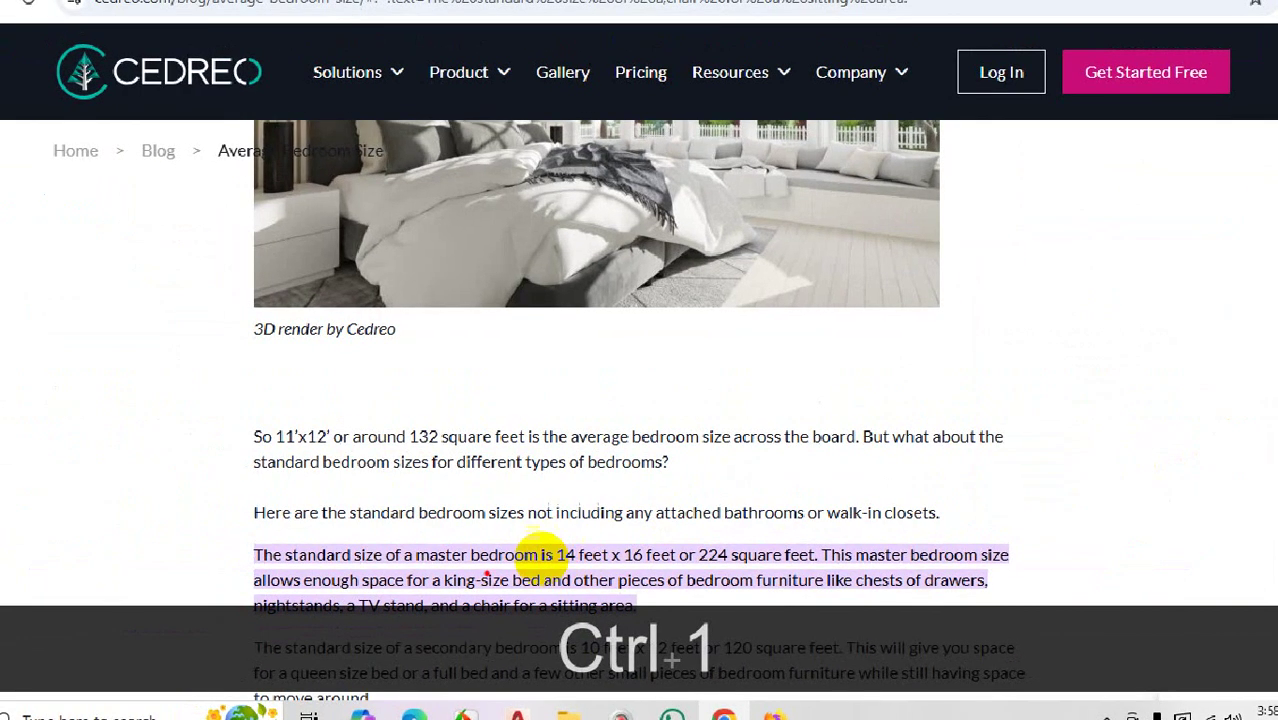
pyautogui.moveTo(296, 580)
pyautogui.mouseDown()
pyautogui.moveTo(643, 574)
pyautogui.moveTo(676, 538)
pyautogui.moveTo(560, 530)
pyautogui.moveTo(557, 570)
pyautogui.mouseUp()
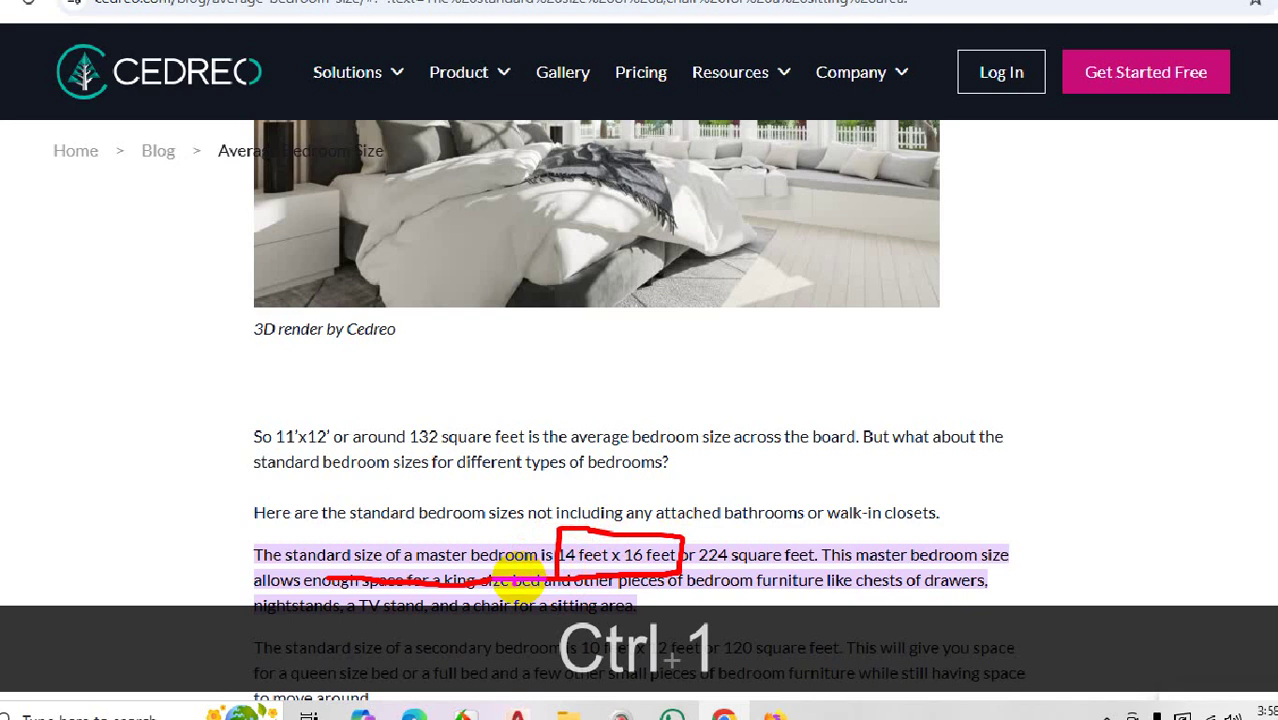
pyautogui.press('Escape')
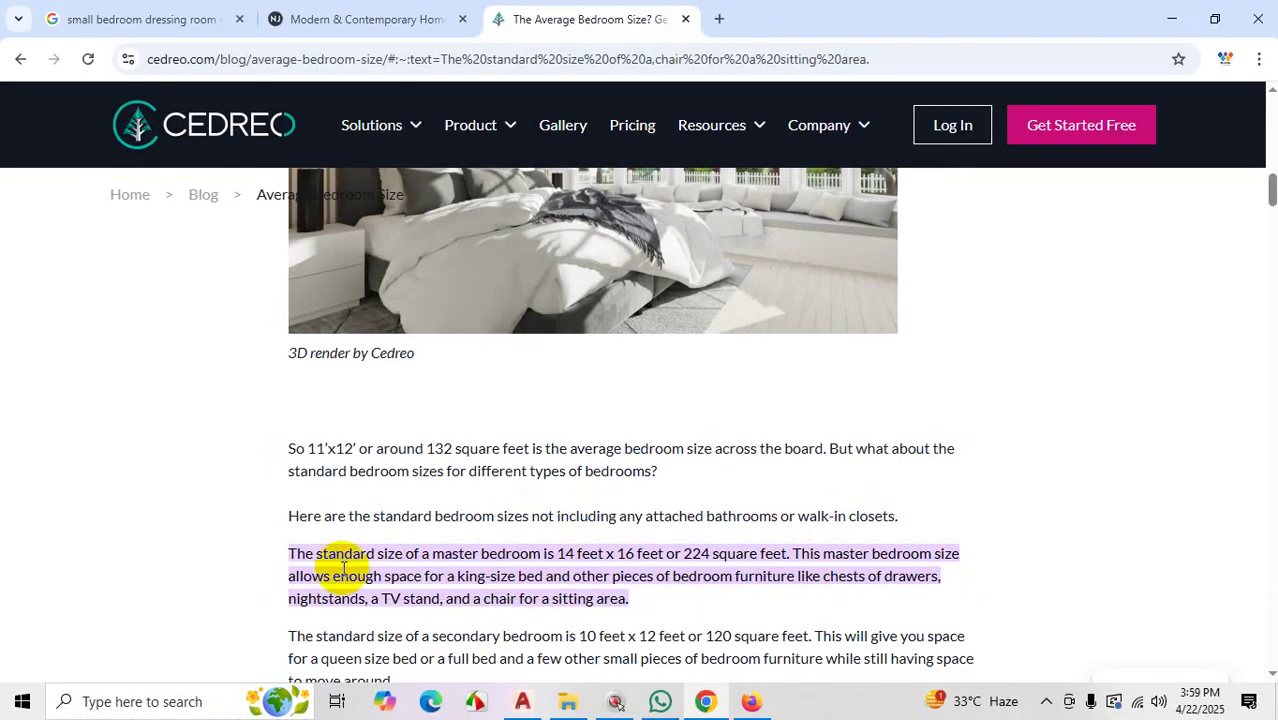
pyautogui.hotkey('ctrl', '1')
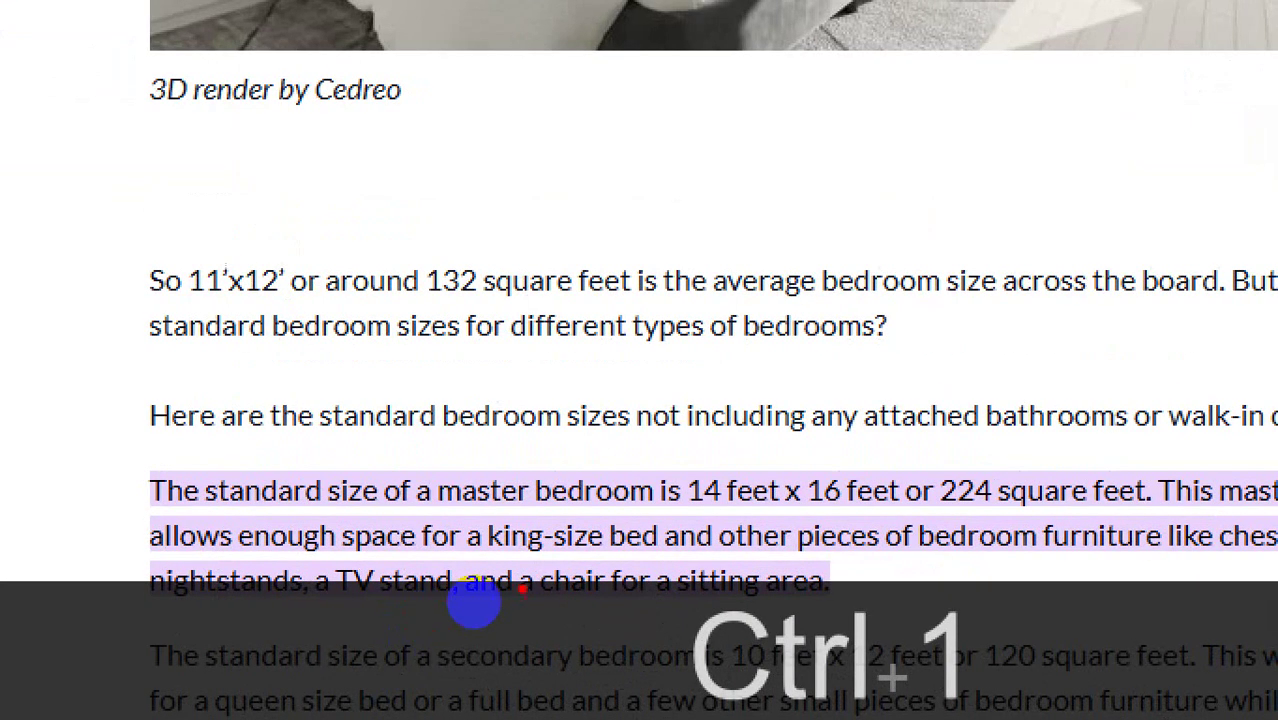
pyautogui.moveTo(490, 557)
pyautogui.mouseDown()
pyautogui.moveTo(655, 555)
pyautogui.moveTo(670, 515)
pyautogui.moveTo(463, 505)
pyautogui.moveTo(466, 556)
pyautogui.mouseUp()
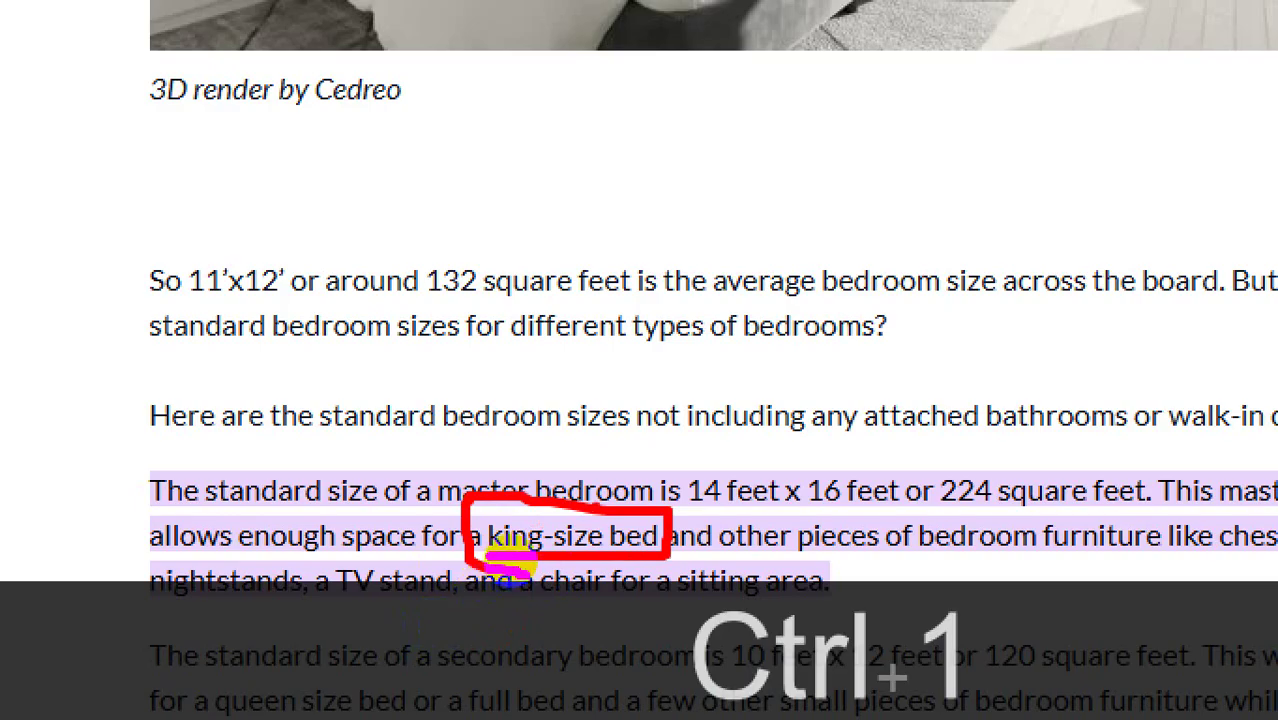
pyautogui.press('Escape')
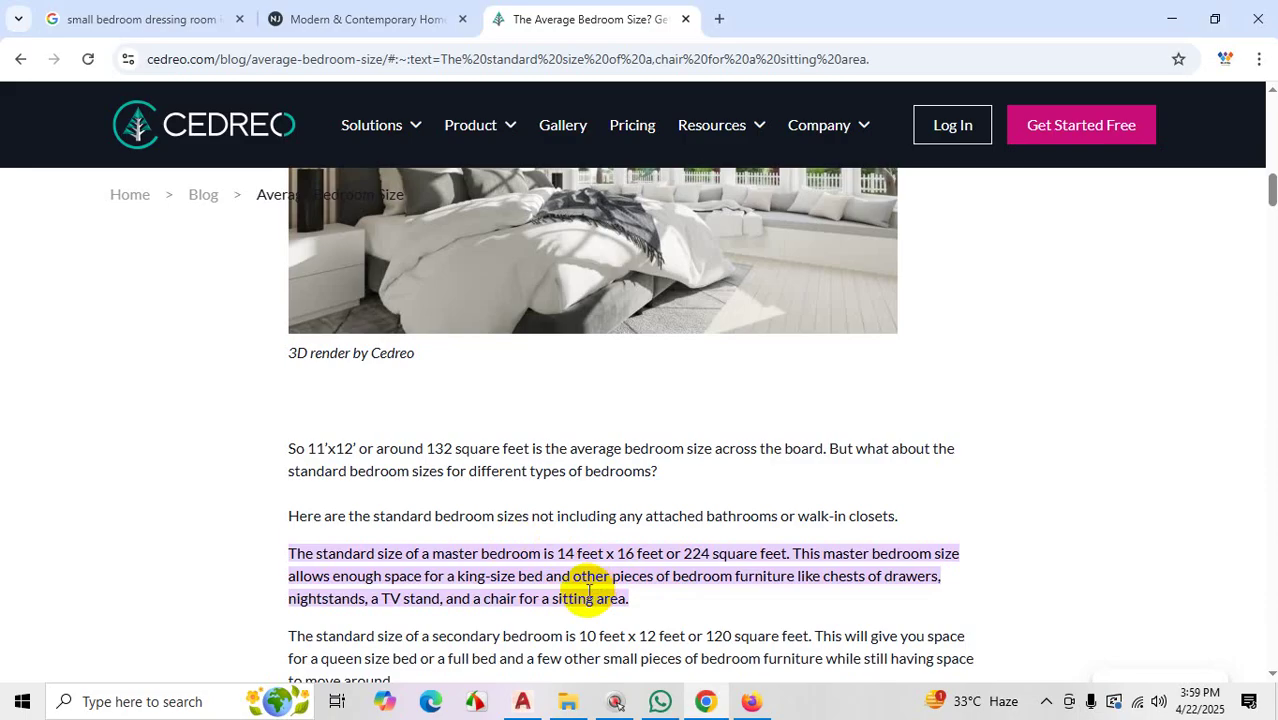
pyautogui.scroll(-1, 622, 568)
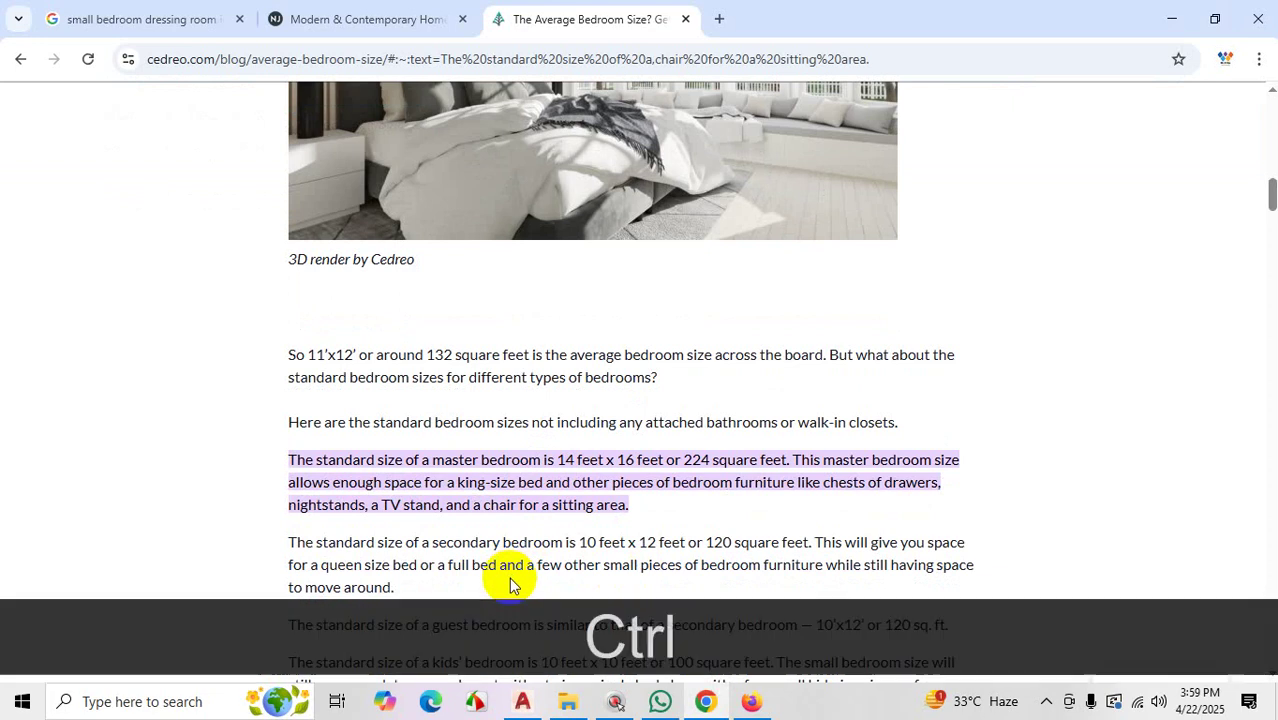
pyautogui.hotkey('ctrl', '1')
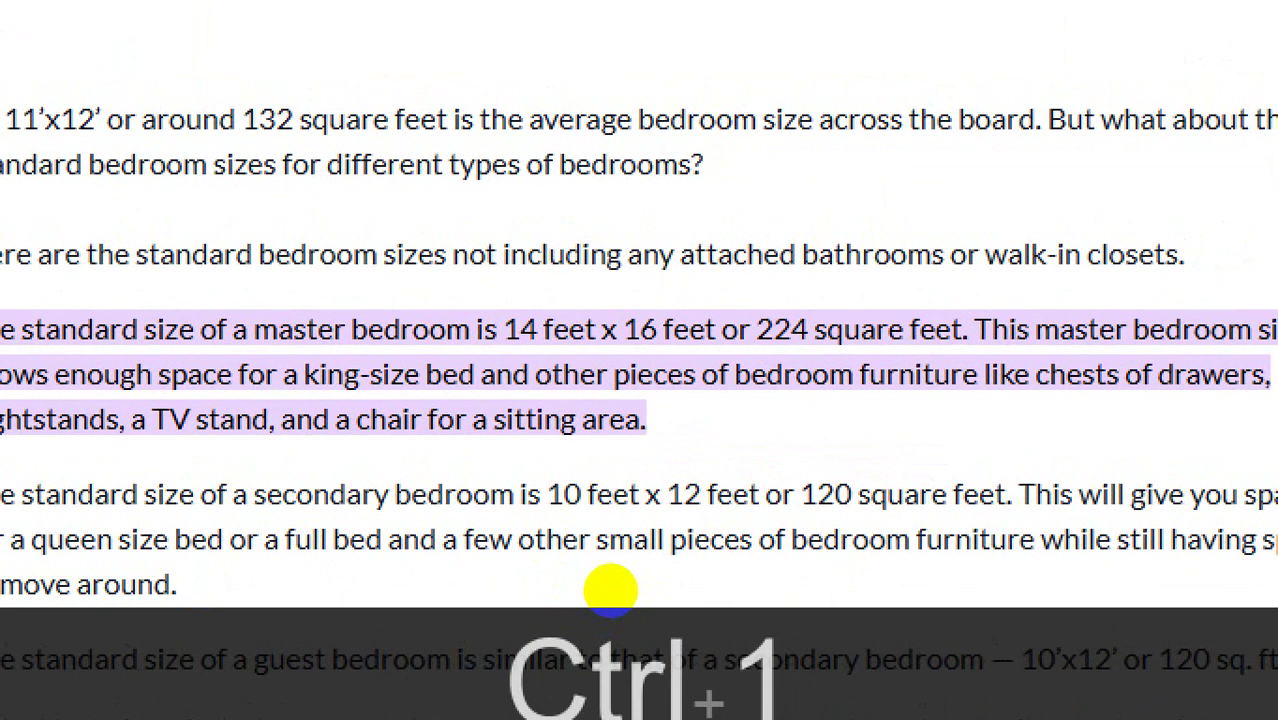
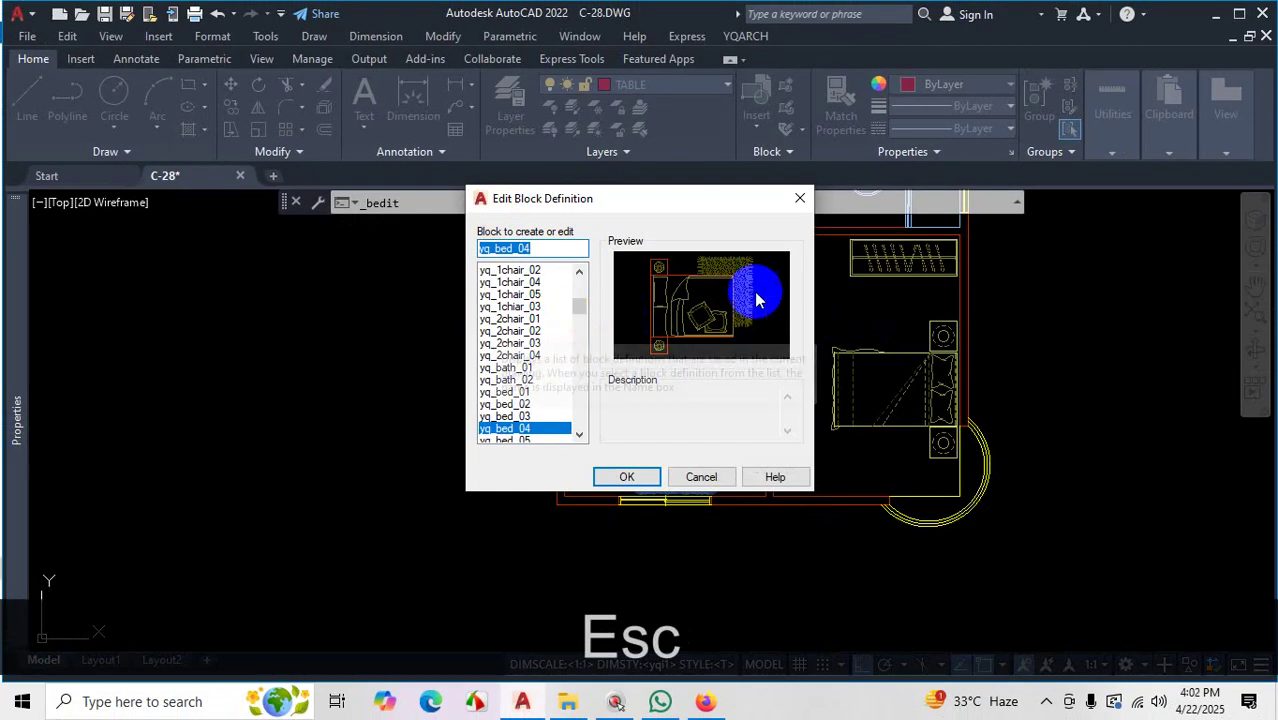
pyautogui.click(630, 476)
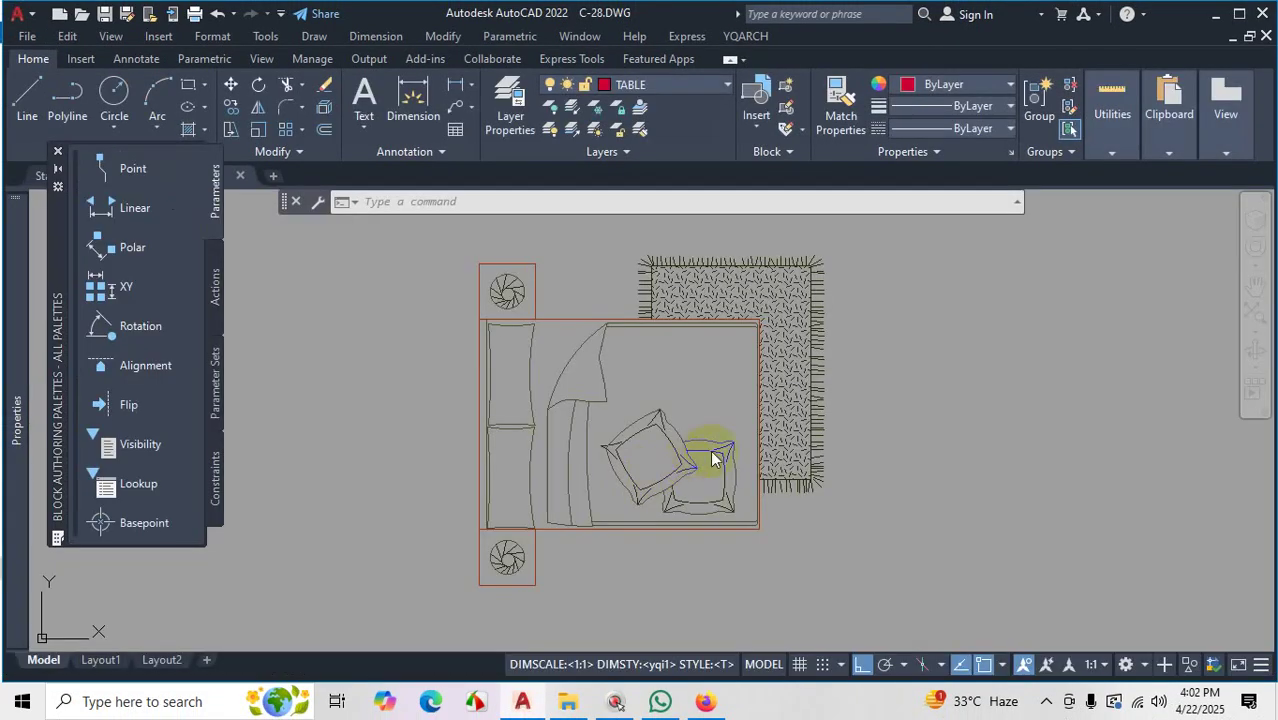
pyautogui.press('Escape')
pyautogui.press('Escape')
pyautogui.click(1238, 95)
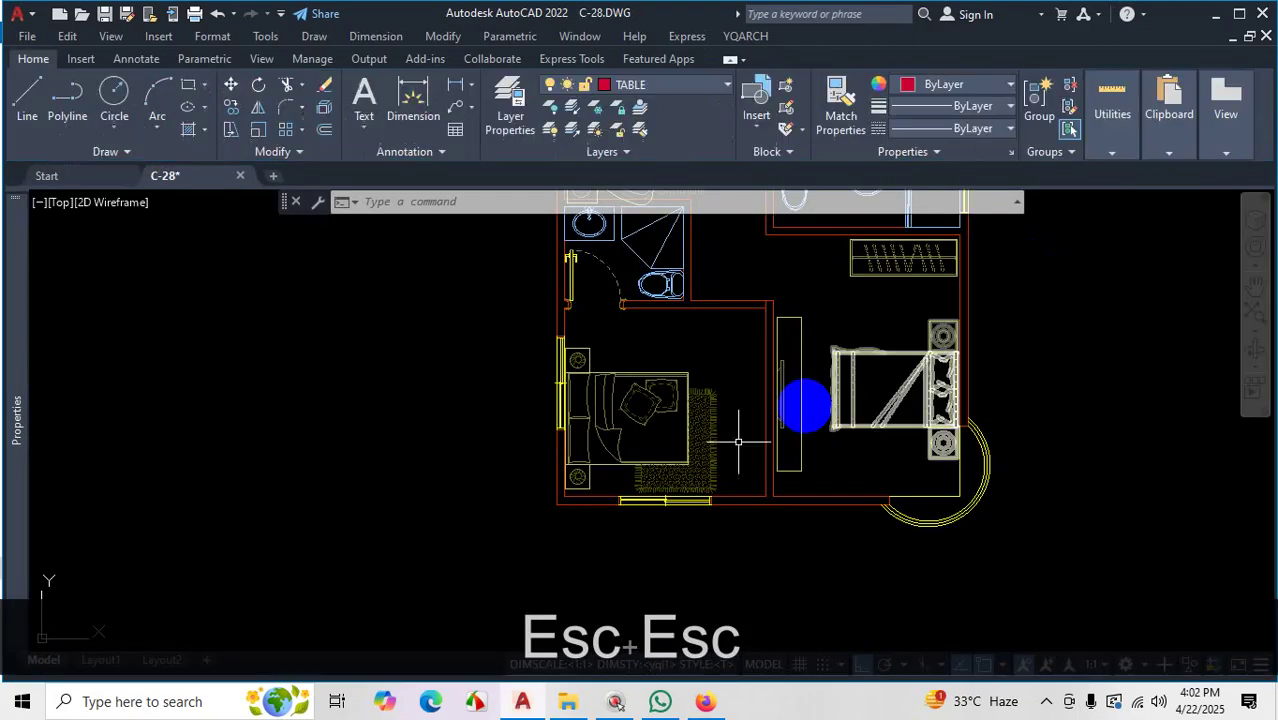
# Look over the floor plans and examine the YQArch decoration components, especially Plan of Cupboard
pyautogui.scroll(3, 738, 441)
pyautogui.scroll(-6, 731, 386)
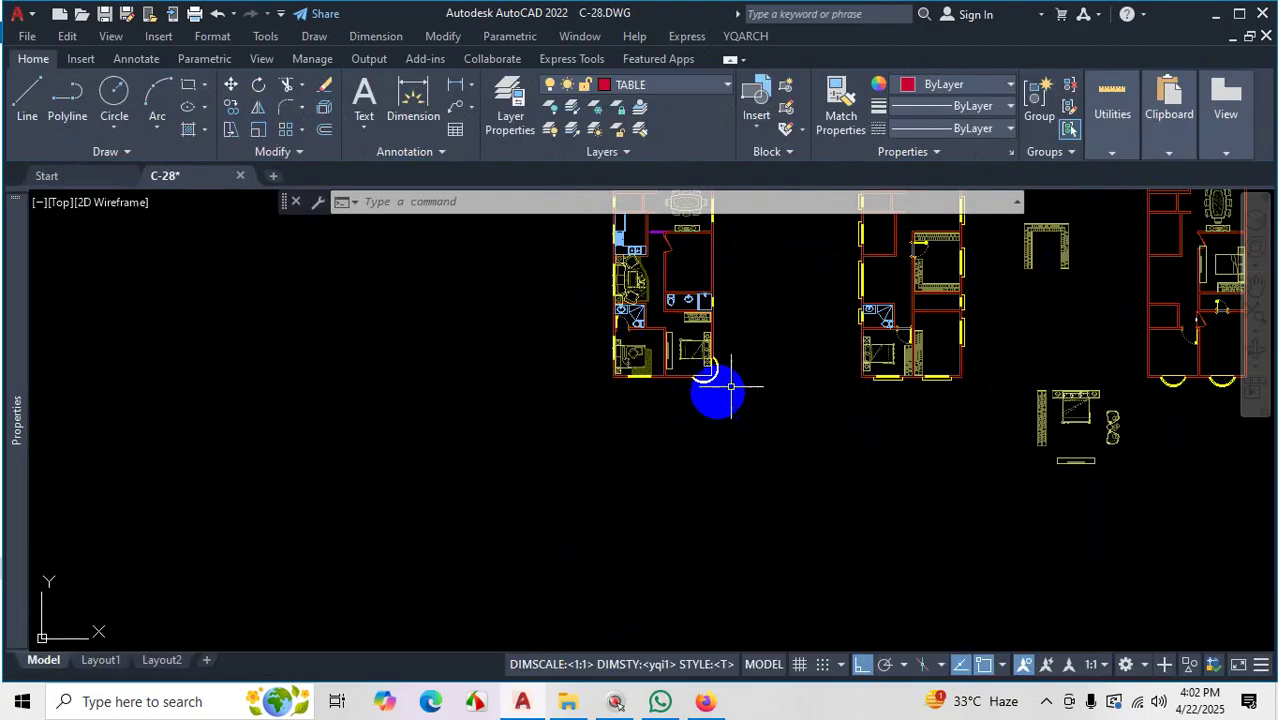
pyautogui.scroll(5, 907, 322)
pyautogui.scroll(-7, 645, 399)
pyautogui.scroll(2, 822, 457)
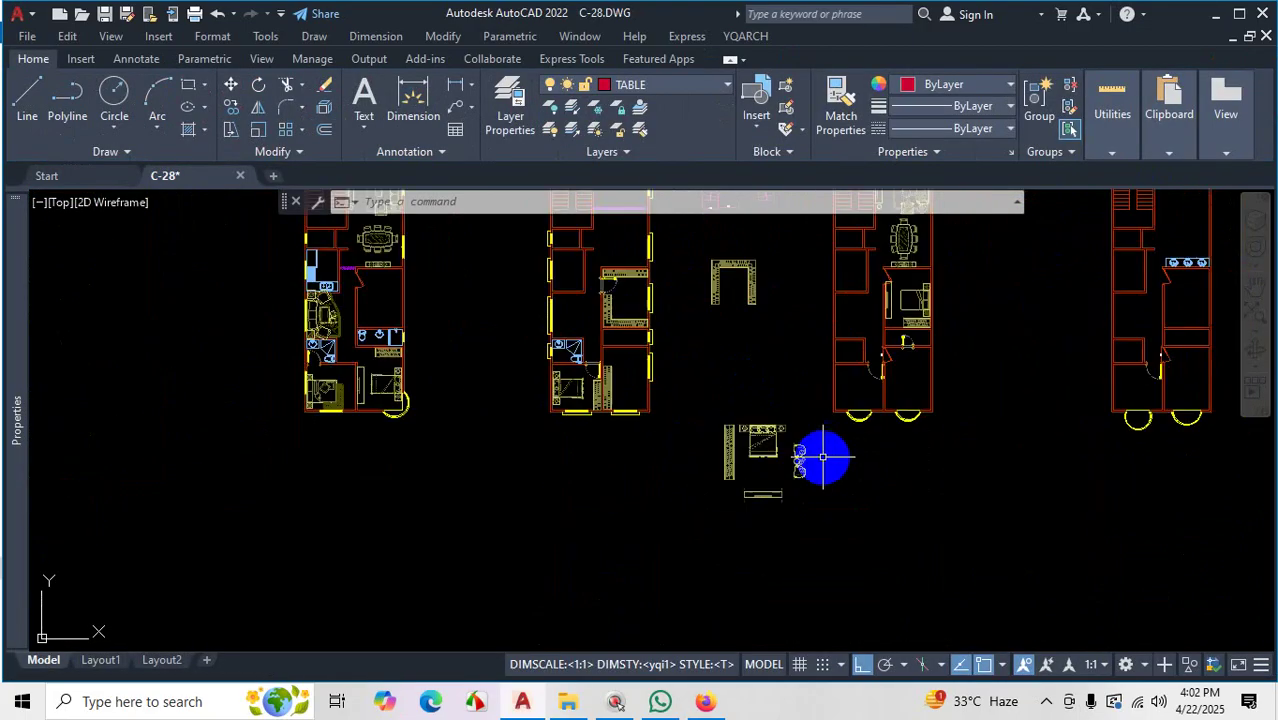
pyautogui.scroll(-4, 822, 457)
pyautogui.scroll(1, 856, 486)
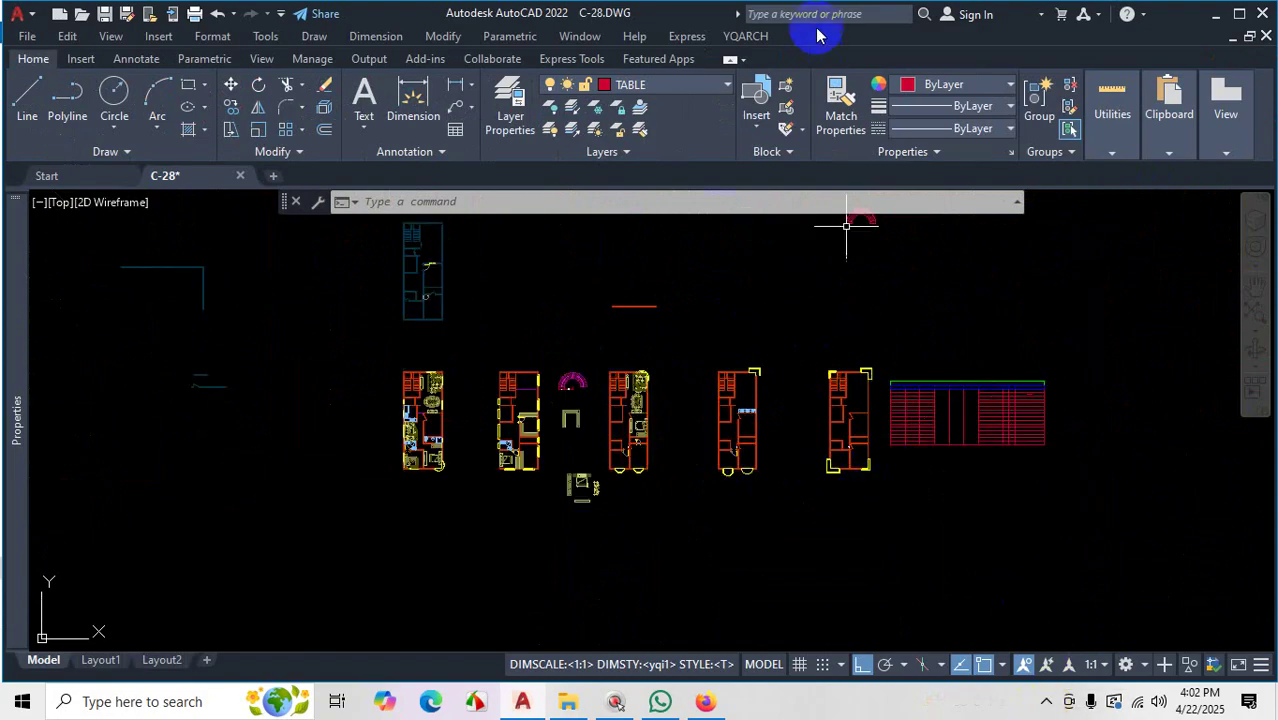
pyautogui.click(755, 38)
pyautogui.moveTo(887, 153)
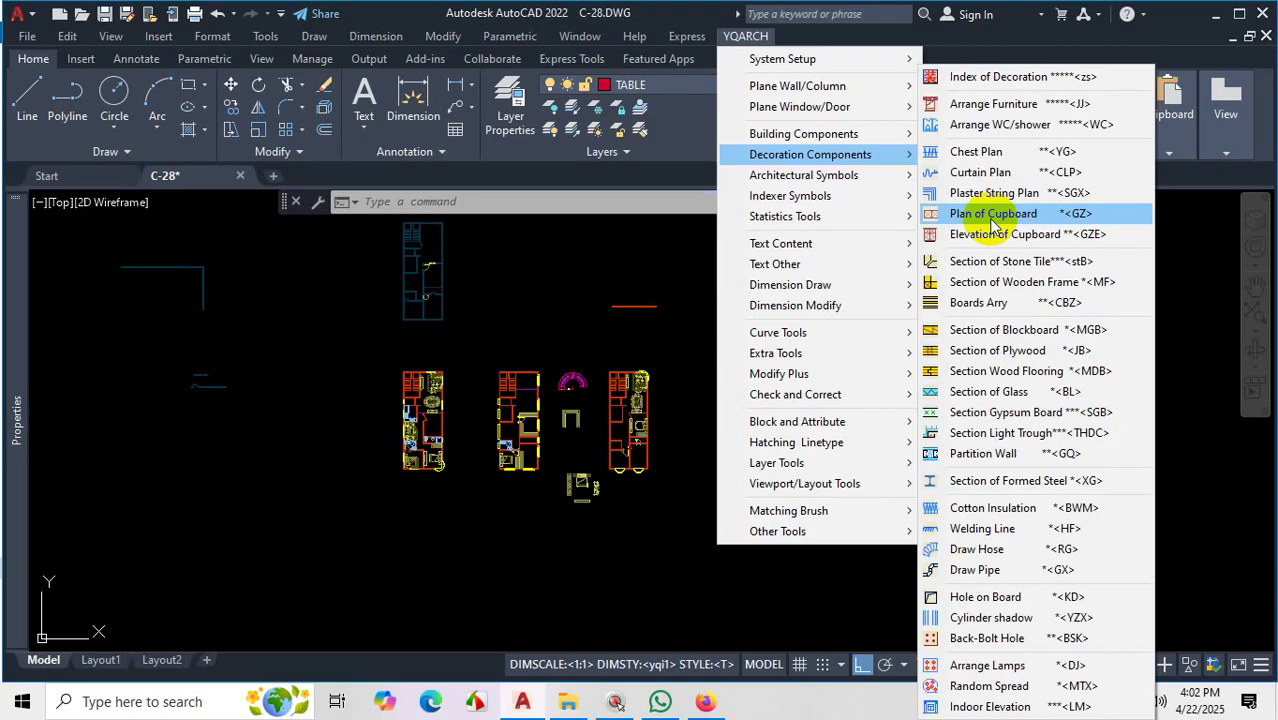
pyautogui.press('Escape')
pyautogui.press('Escape')
# Erase the sideboard against the wall below the dining table in the leftmost furnished plan
pyautogui.scroll(6, 410, 430)
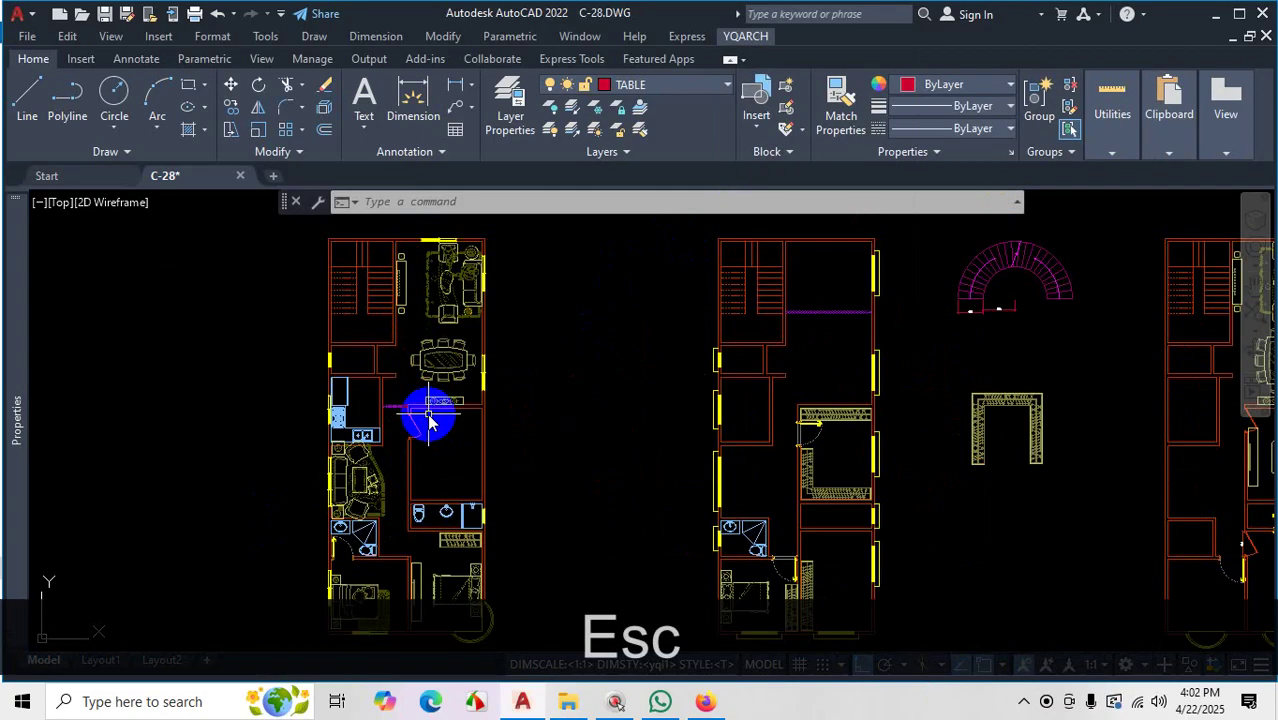
pyautogui.scroll(6, 428, 420)
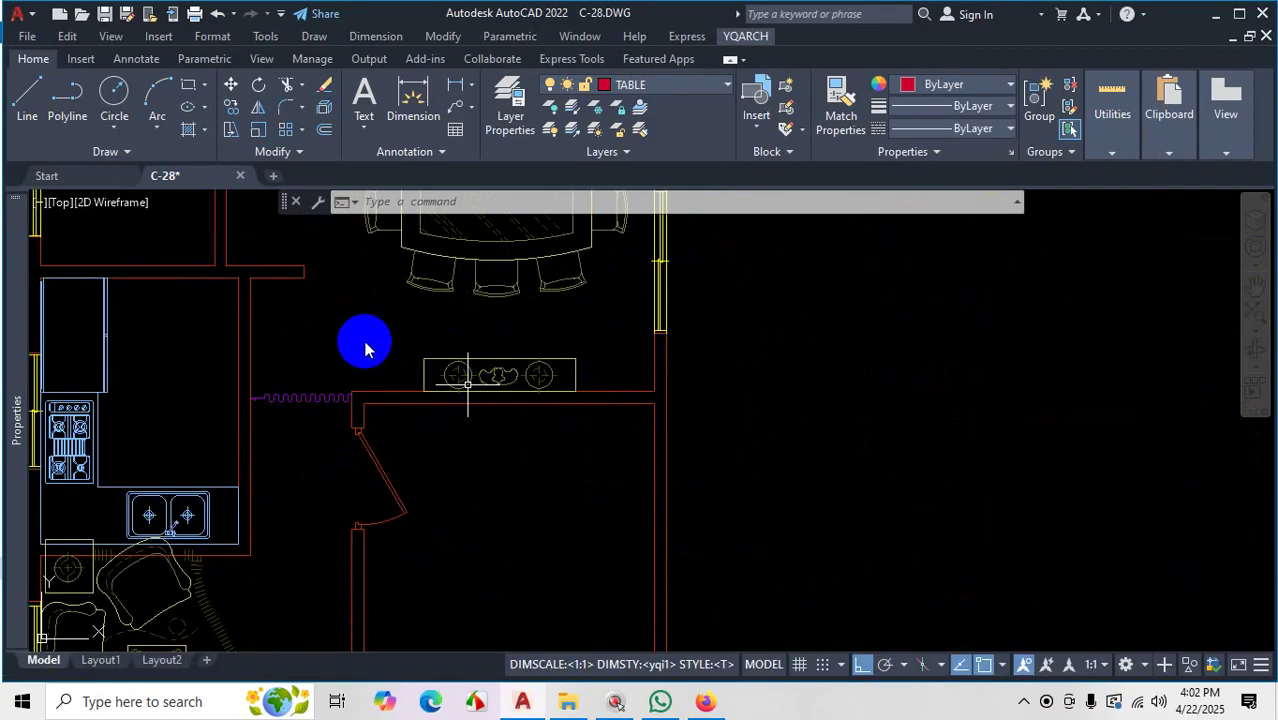
pyautogui.click(576, 336)
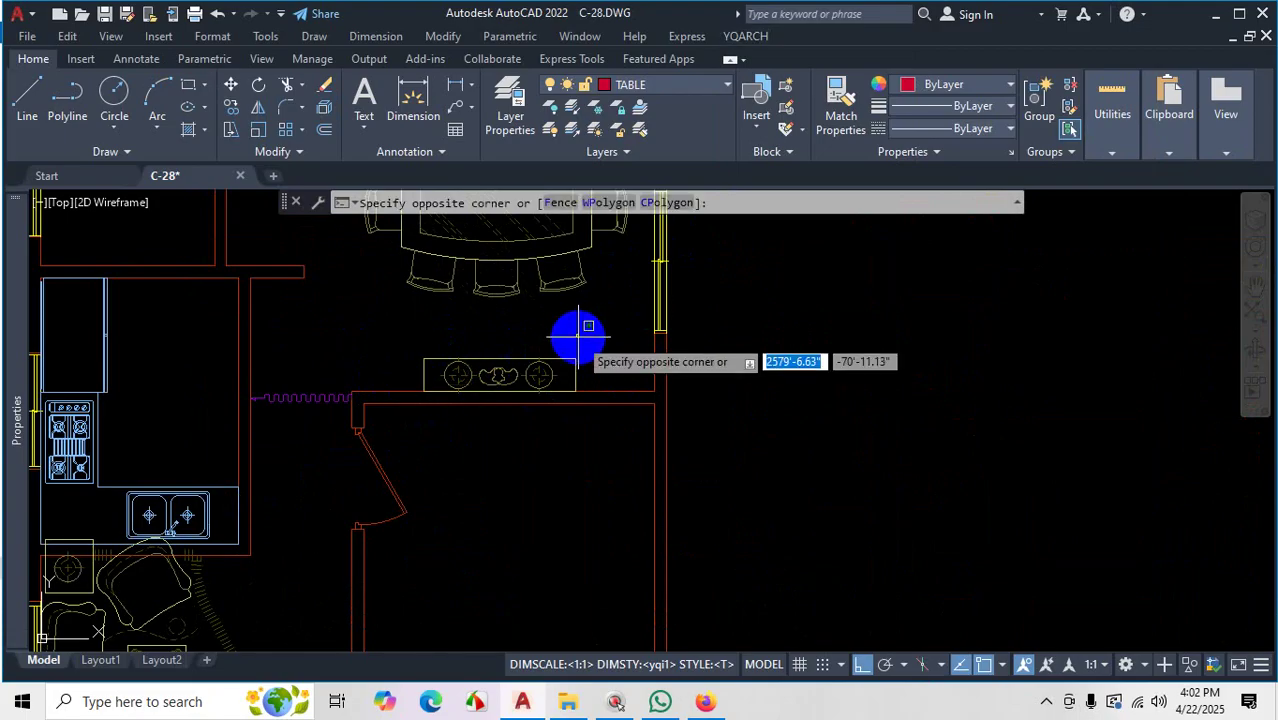
pyautogui.press('Escape')
pyautogui.click(580, 339)
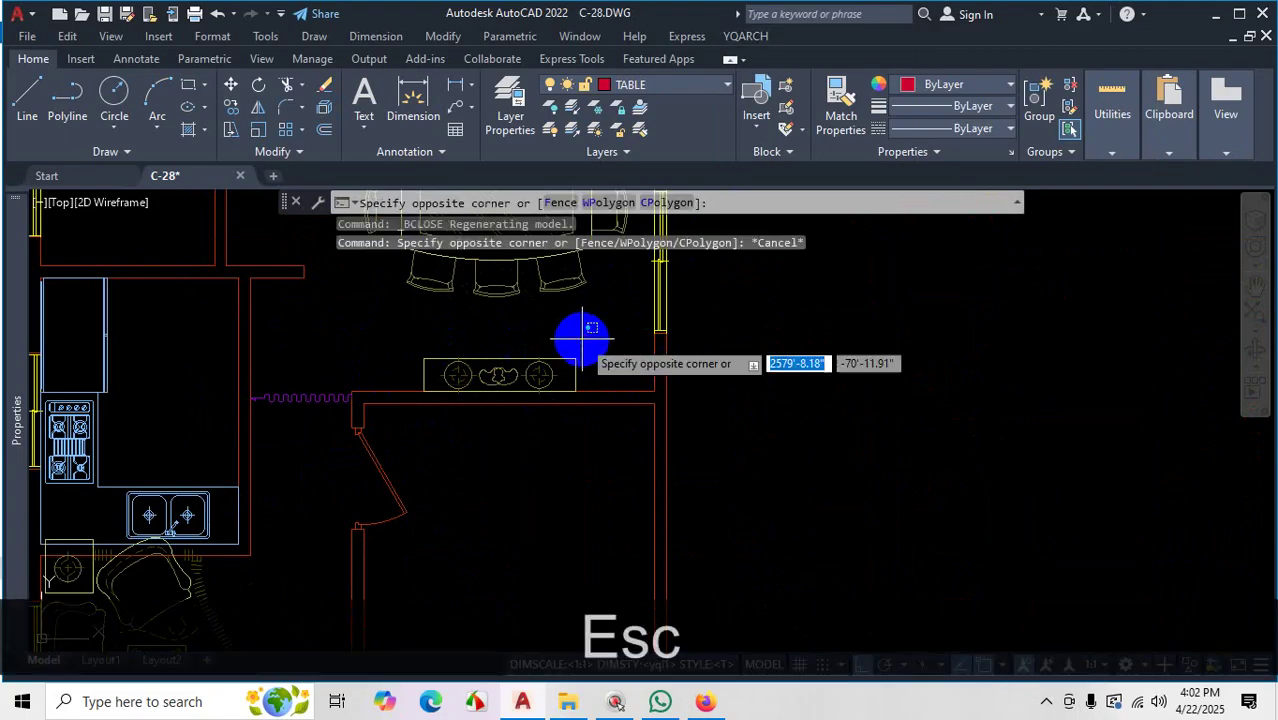
pyautogui.click(522, 401)
pyautogui.press('Delete')
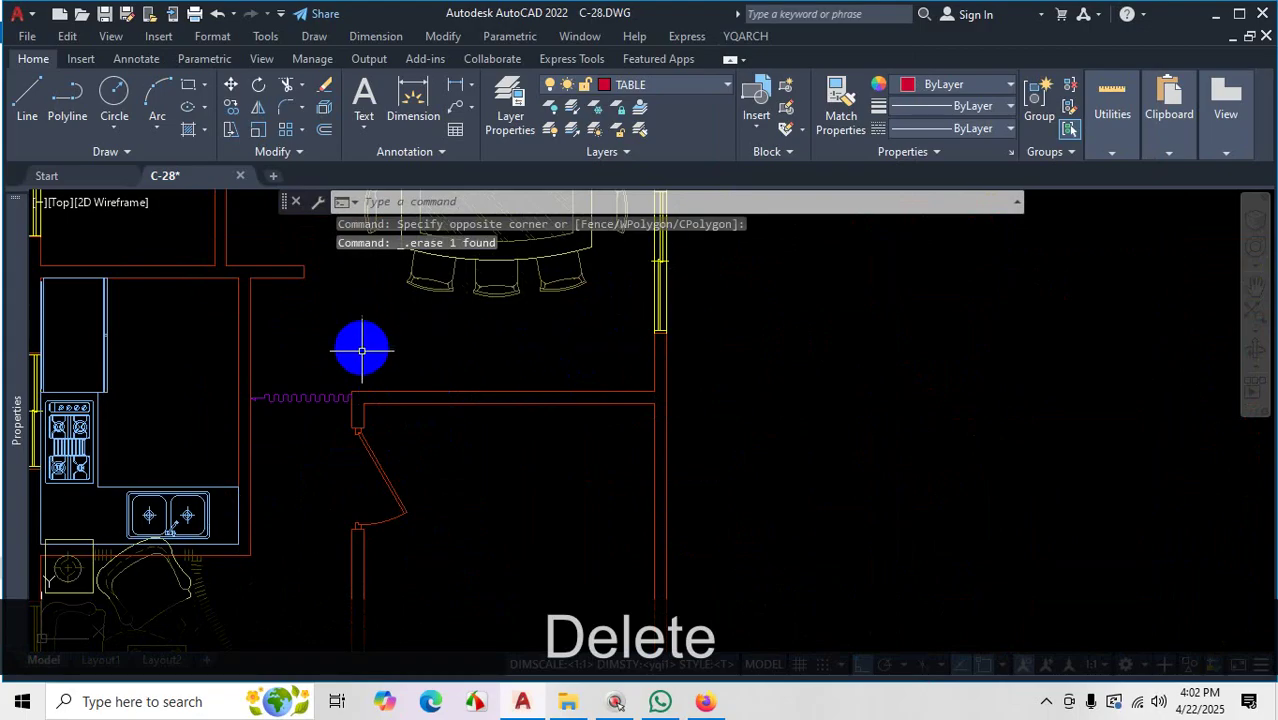
# Start YQArch's Plan of Cupboard and set the cupboard thickness to 18, keeping single mode
pyautogui.click(745, 38)
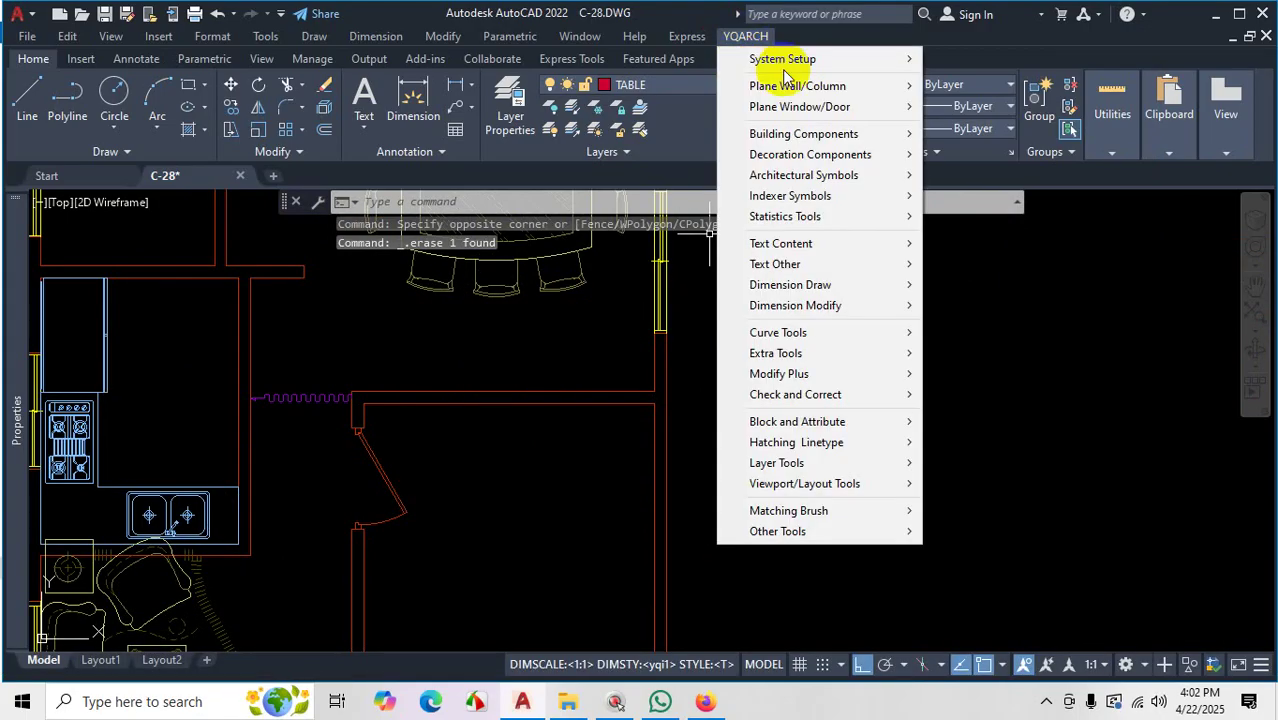
pyautogui.moveTo(826, 160)
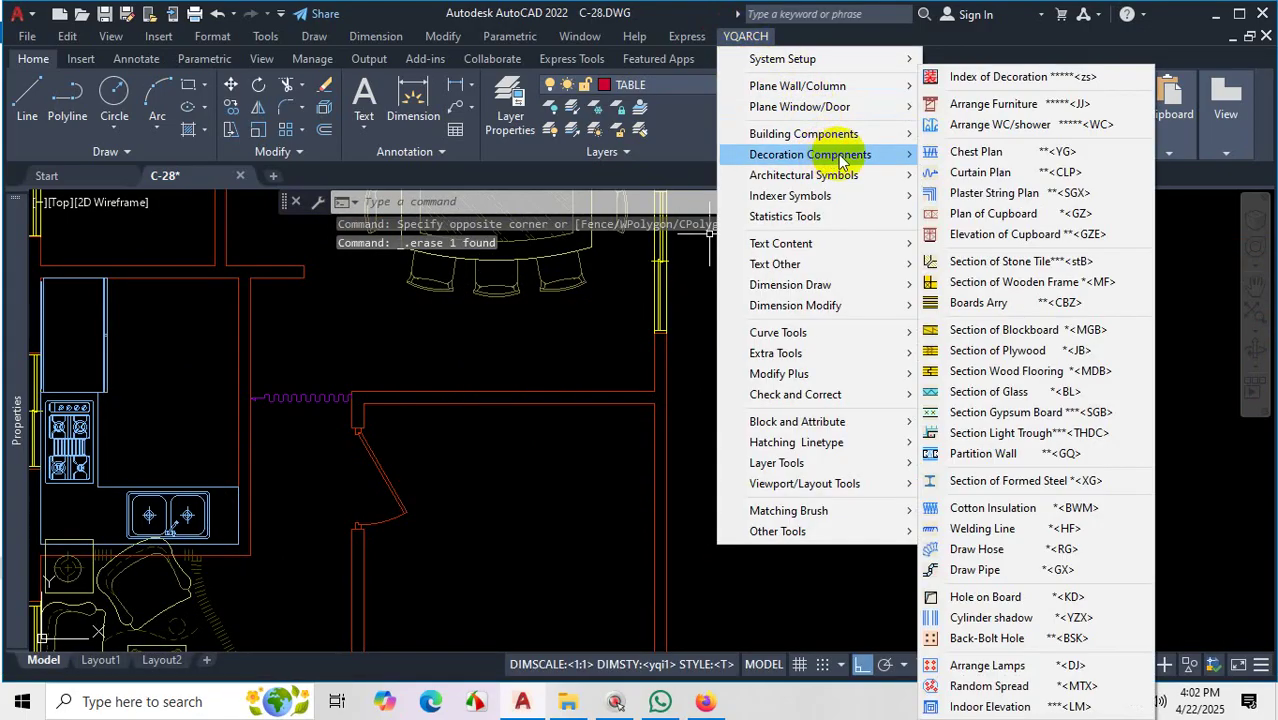
pyautogui.click(993, 214)
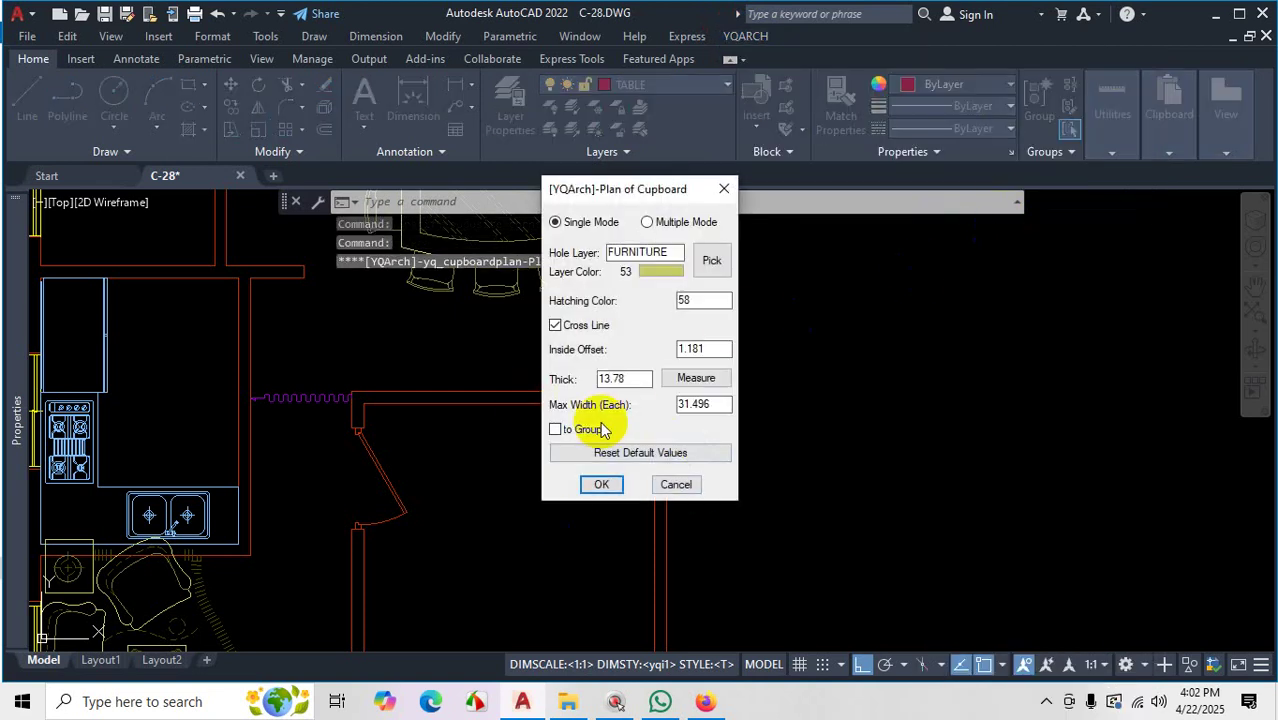
pyautogui.press('ctrl')
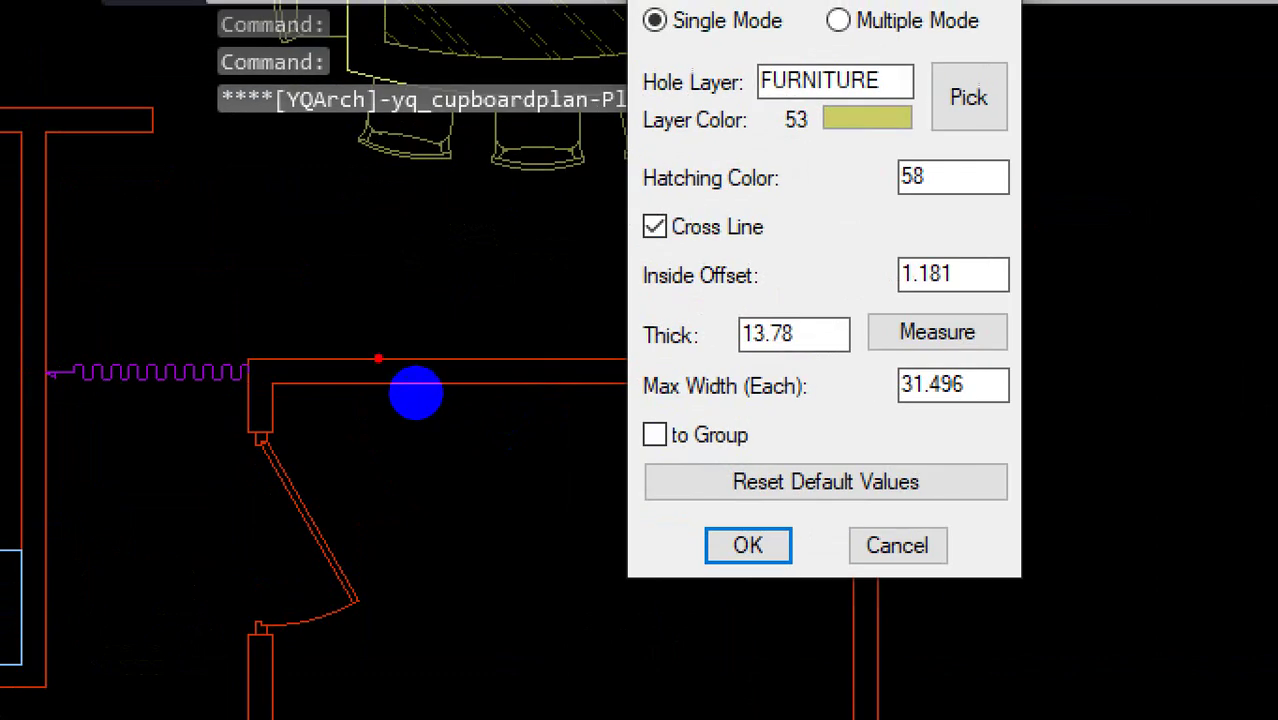
pyautogui.moveTo(414, 353); pyautogui.dragTo(405, 262)
pyautogui.moveTo(232, 265); pyautogui.dragTo(590, 295)
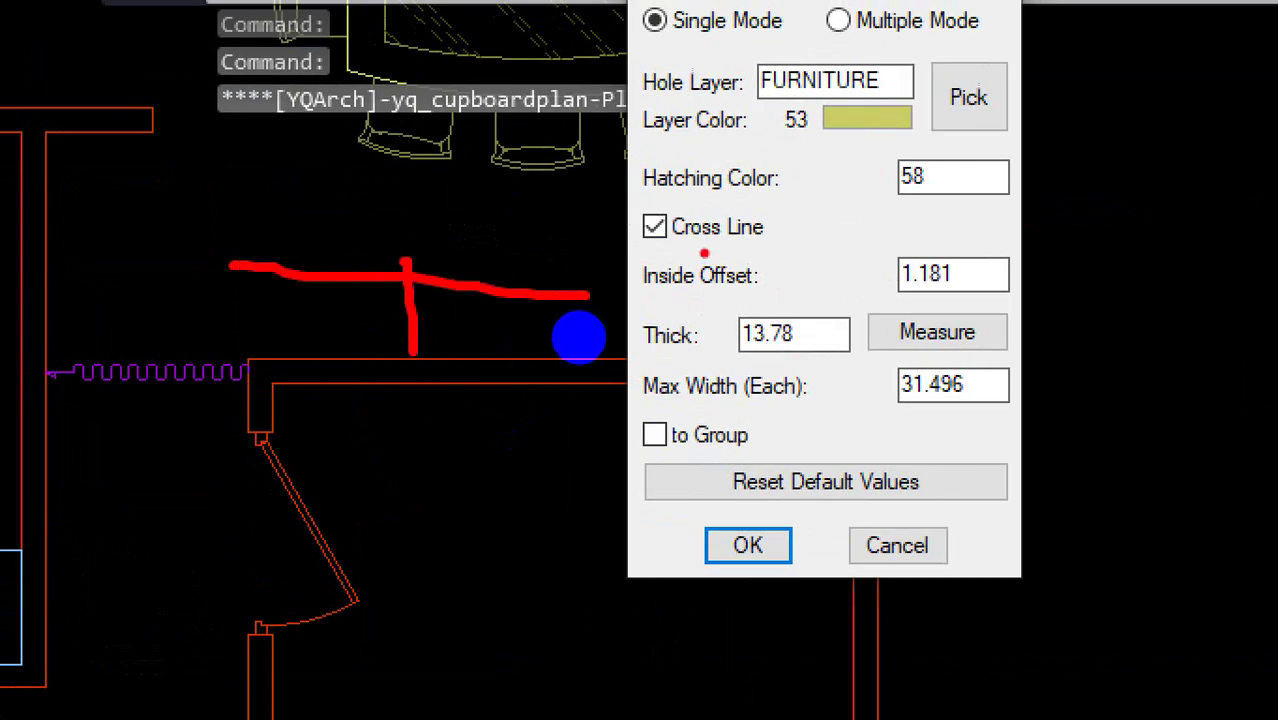
pyautogui.moveTo(730, 352)
pyautogui.mouseDown()
pyautogui.moveTo(808, 322)
pyautogui.moveTo(815, 368)
pyautogui.mouseUp()
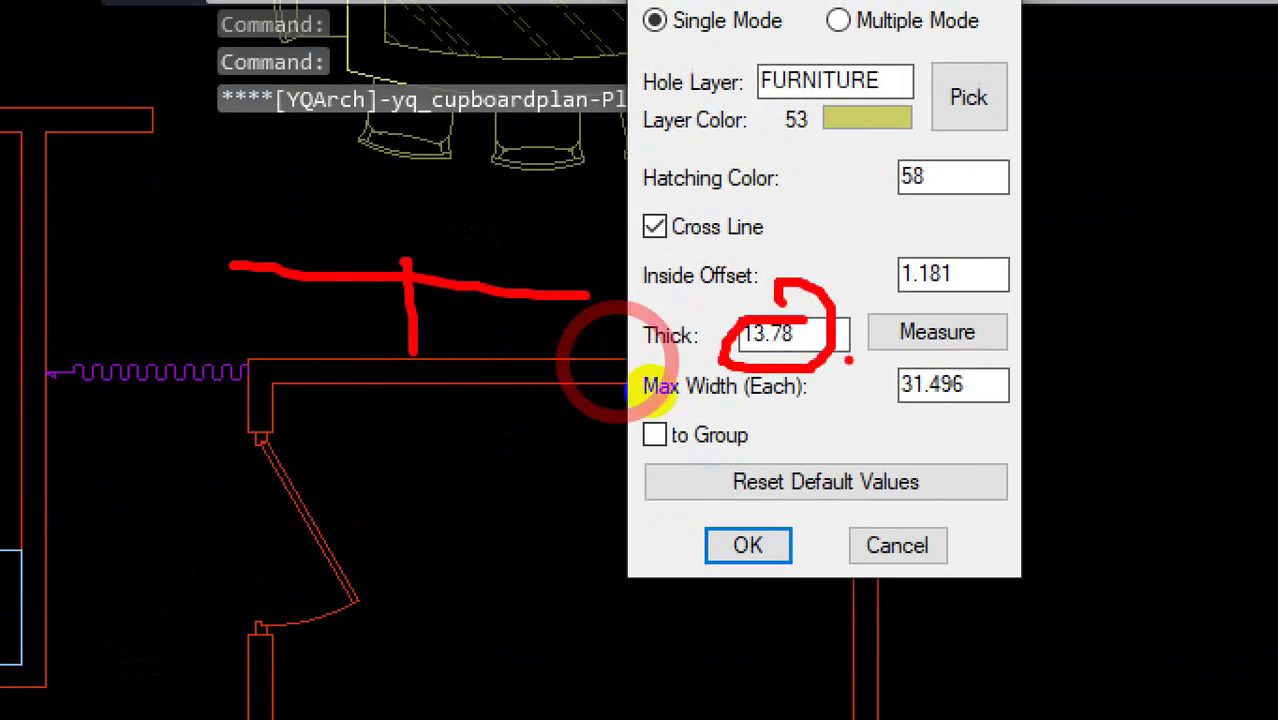
pyautogui.press('Escape')
pyautogui.click(550, 383)
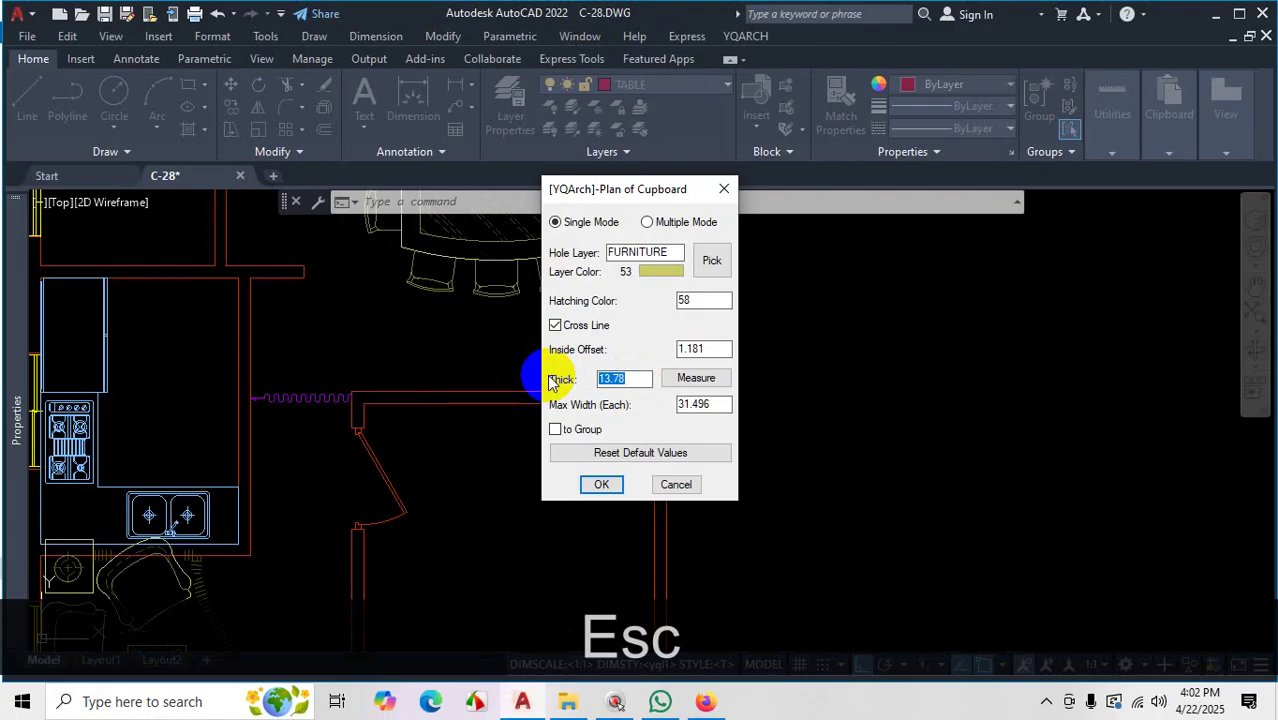
pyautogui.write('18')
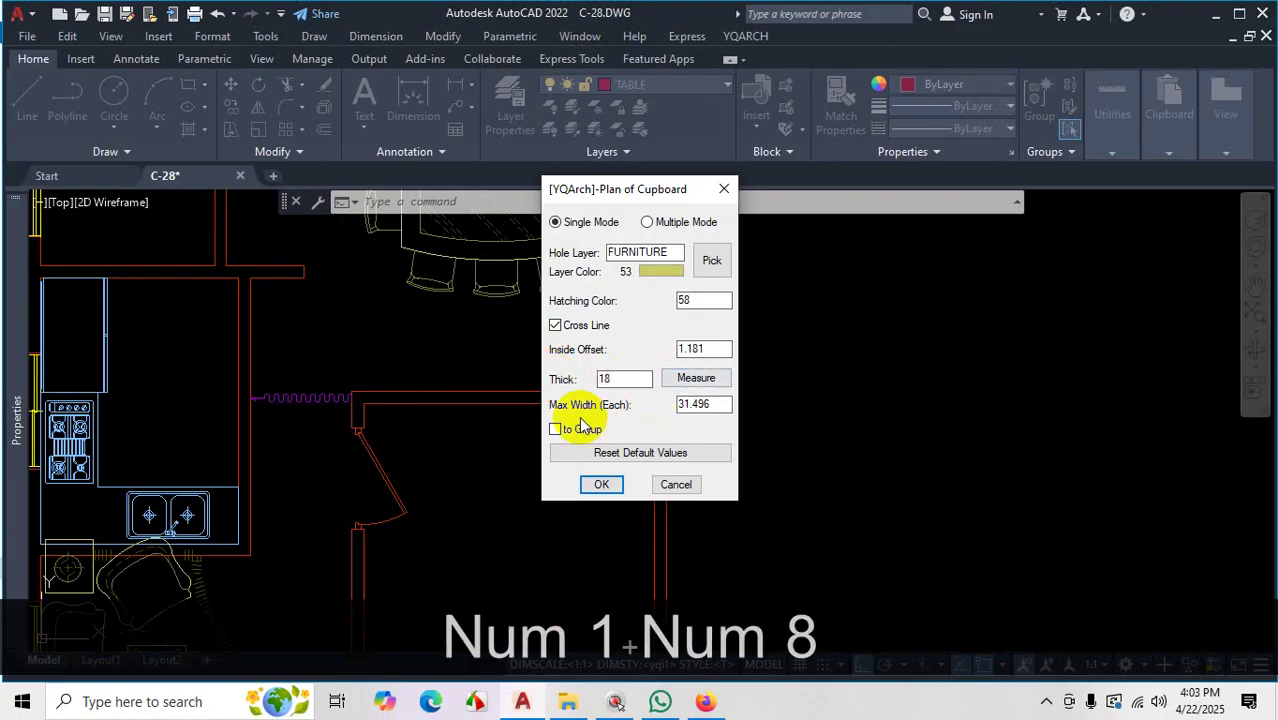
pyautogui.hotkey('ctrl', '1')
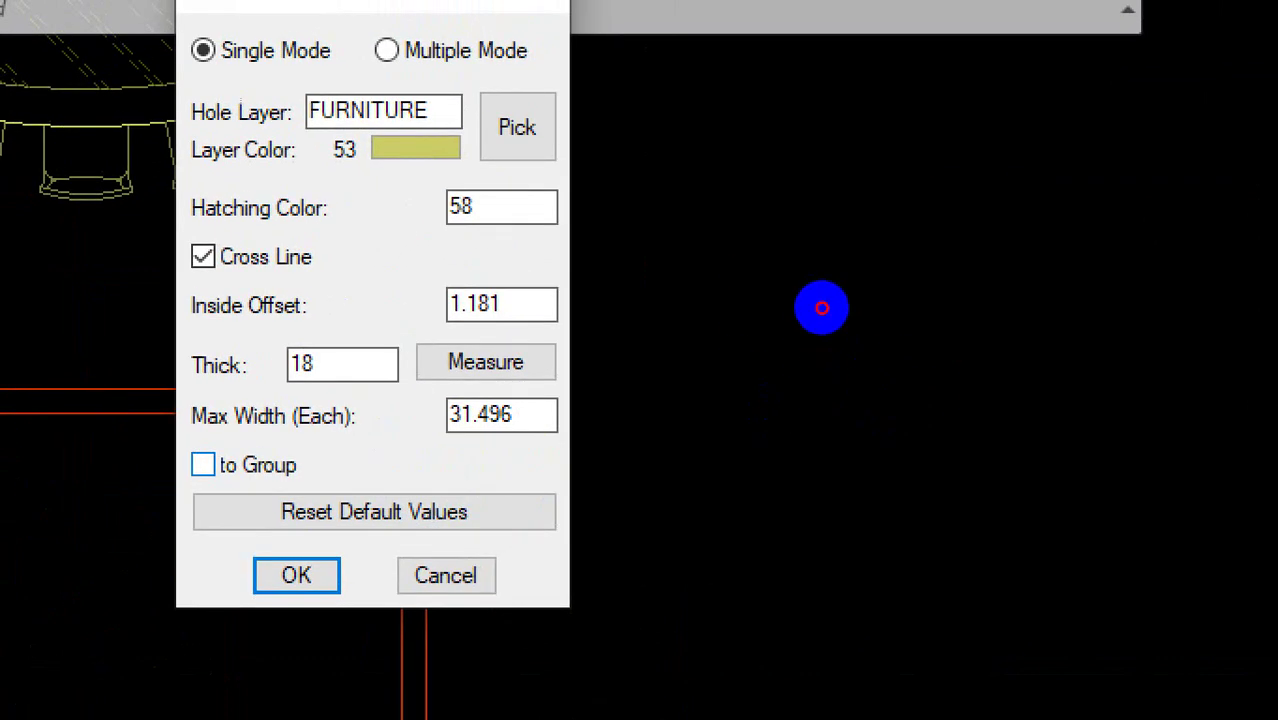
pyautogui.moveTo(740, 222)
pyautogui.mouseDown()
pyautogui.moveTo(856, 379)
pyautogui.moveTo(1078, 379)
pyautogui.moveTo(1093, 294)
pyautogui.moveTo(737, 180)
pyautogui.mouseUp()
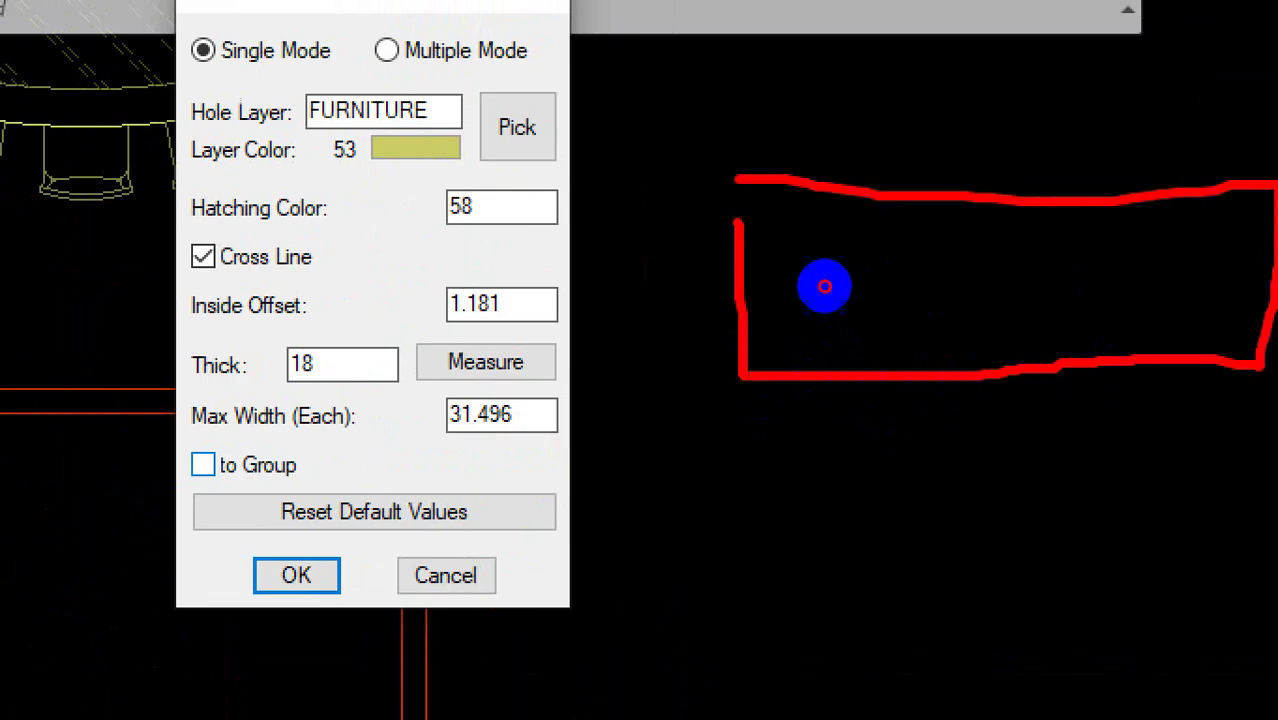
pyautogui.moveTo(907, 208); pyautogui.dragTo(915, 370)
pyautogui.moveTo(1080, 207); pyautogui.dragTo(1075, 355)
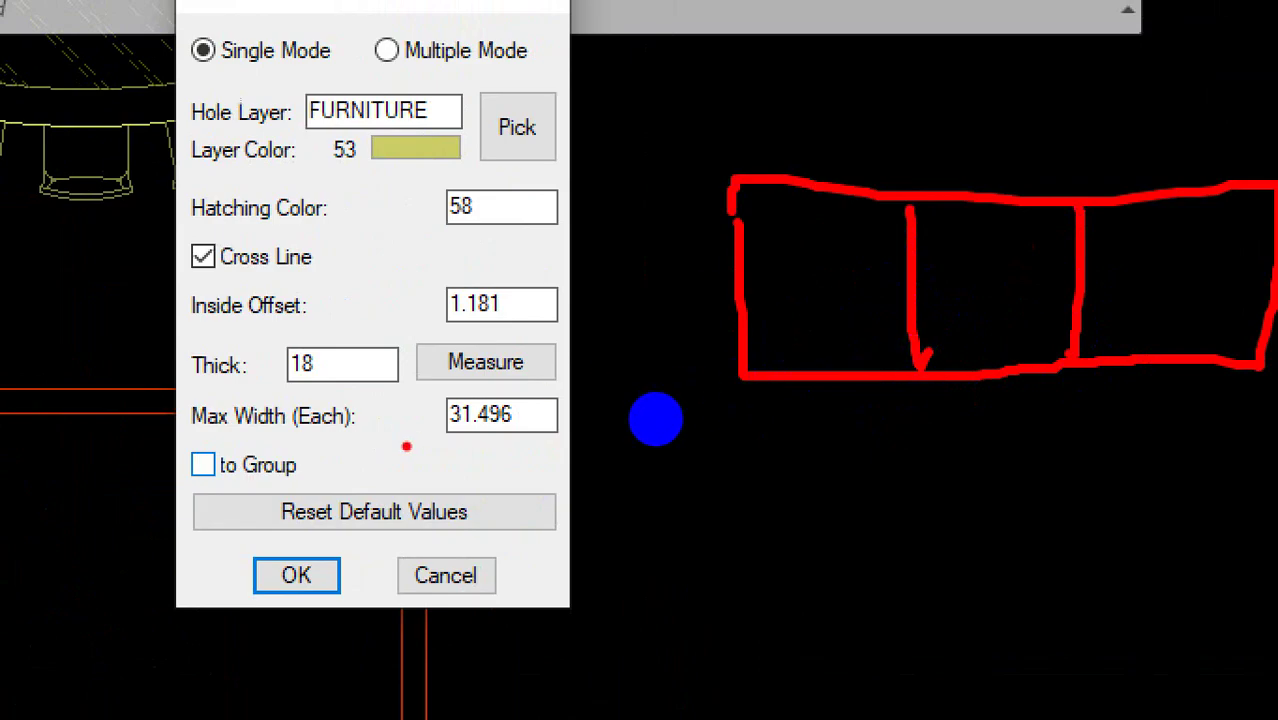
pyautogui.moveTo(746, 320); pyautogui.dragTo(904, 305)
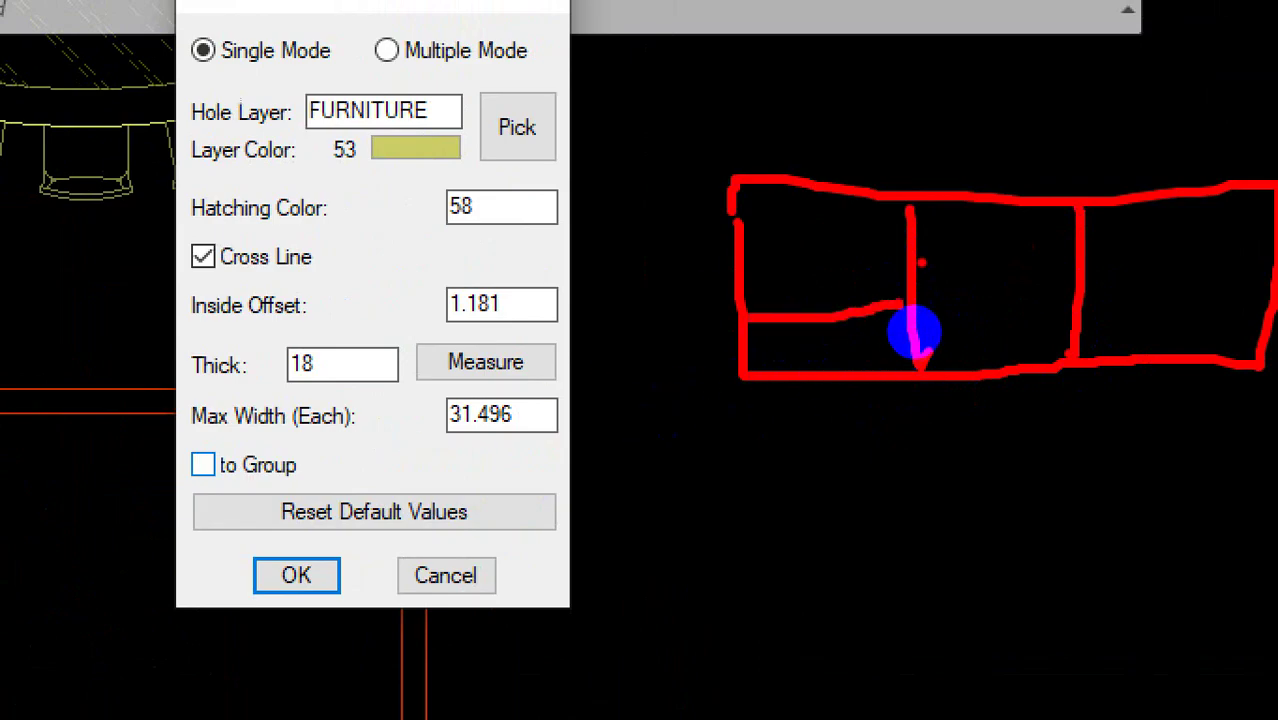
pyautogui.moveTo(912, 205); pyautogui.dragTo(917, 372)
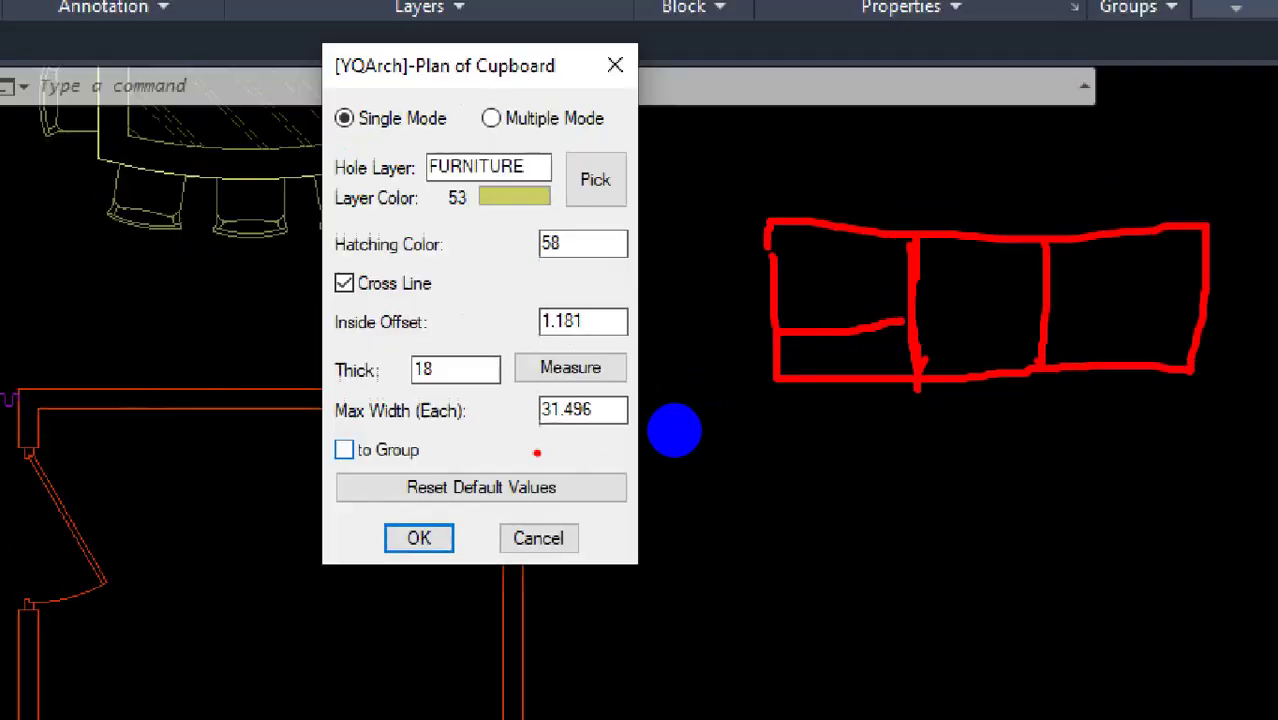
pyautogui.press('Escape')
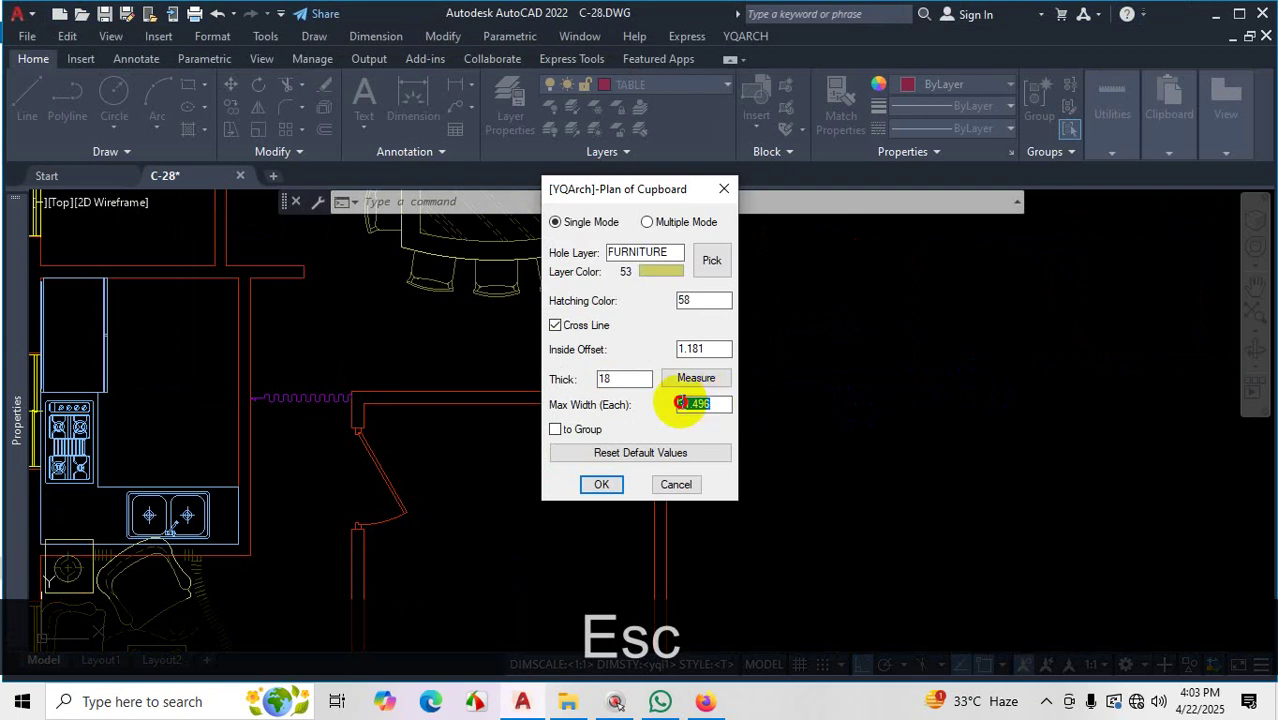
# Set the cupboard's maximum width for each compartment to 30 and switch to Multiple Mode, accepting the settings
pyautogui.write('30')
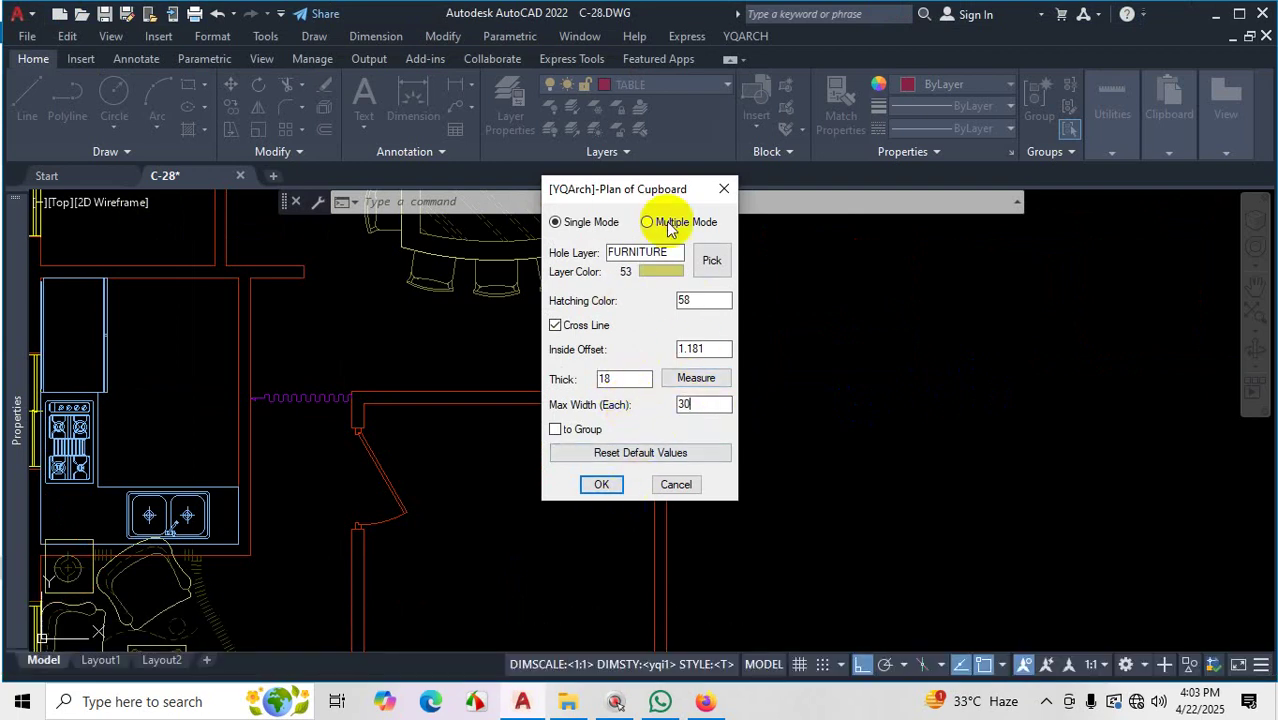
pyautogui.click(610, 252)
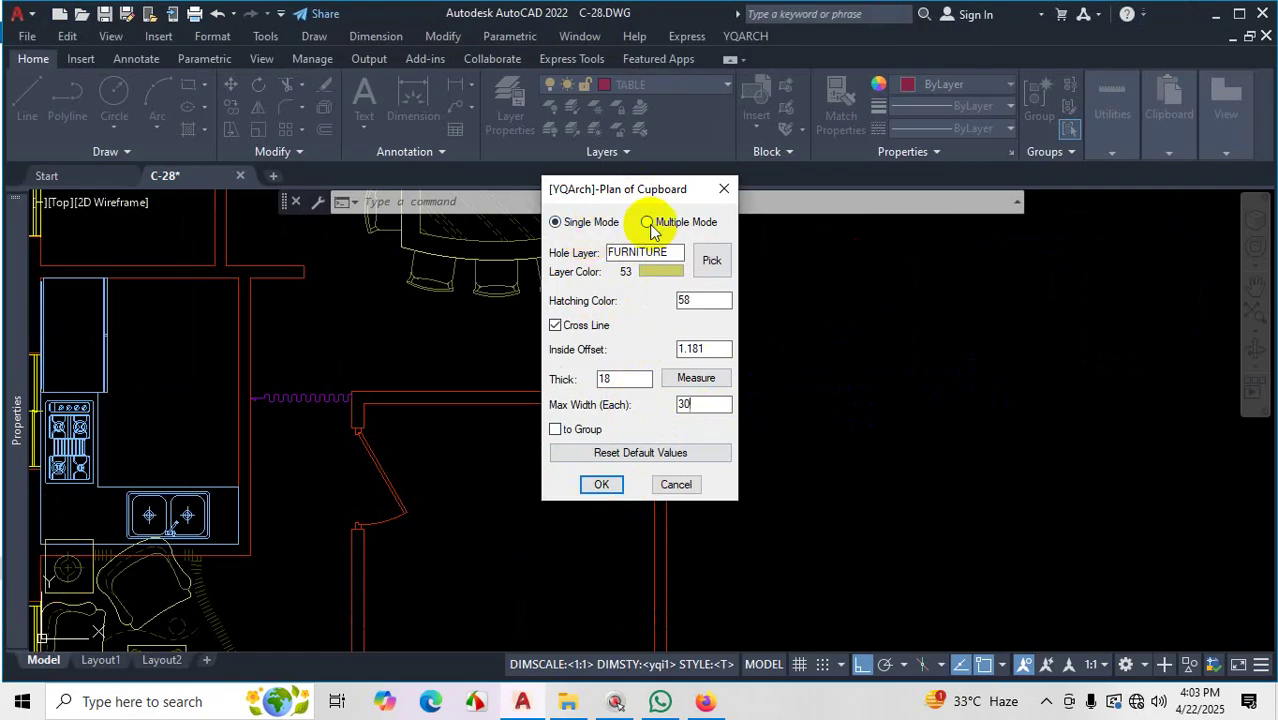
pyautogui.click(648, 222)
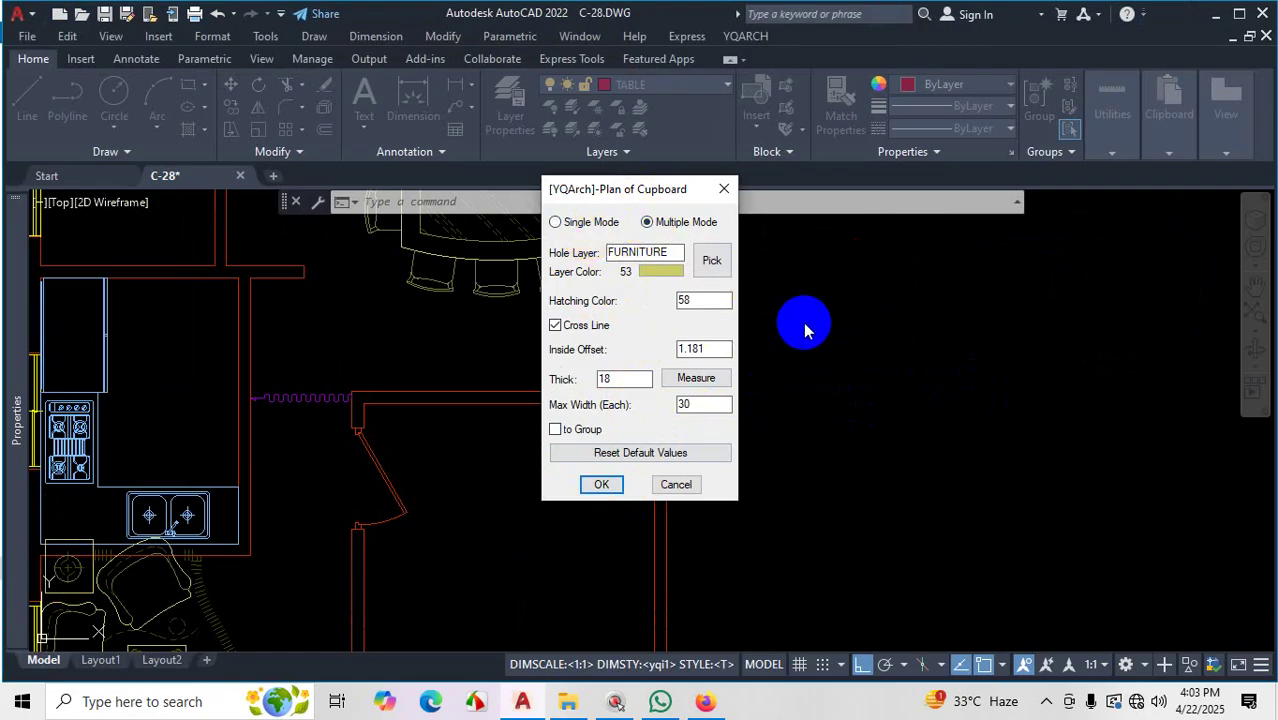
pyautogui.click(617, 488)
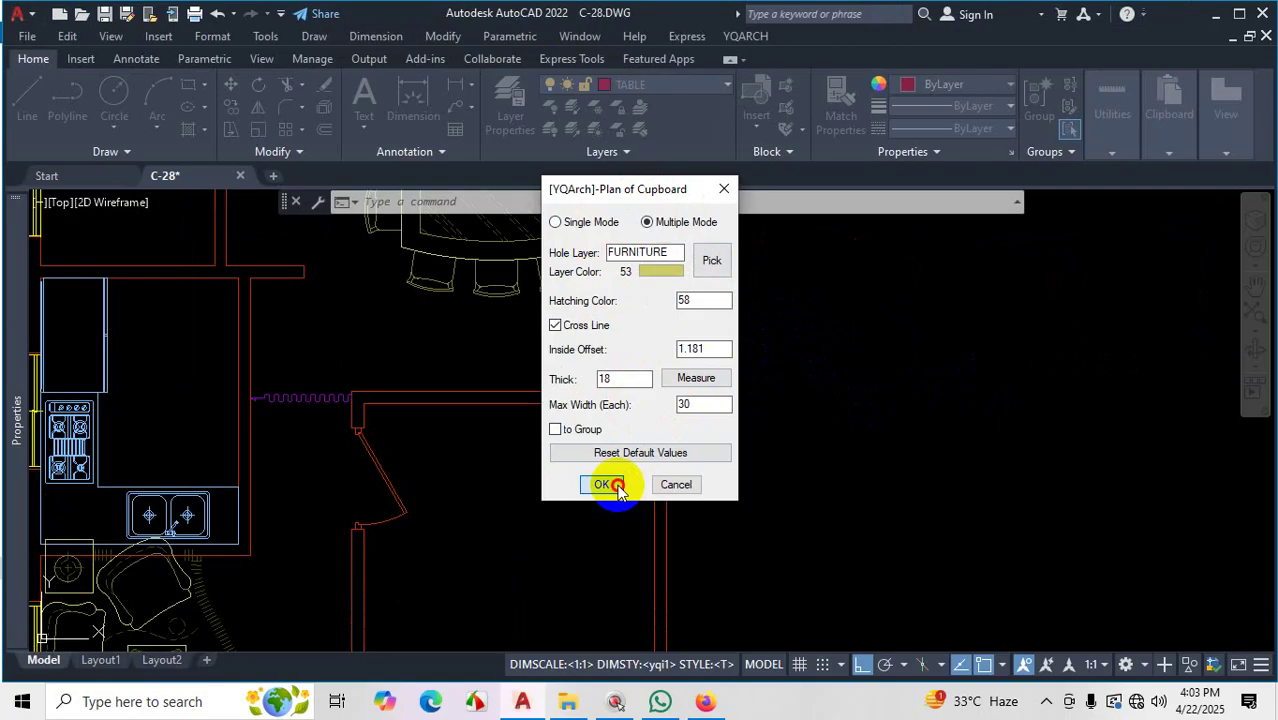
# Place the cupboard plan along the wall below the dining table, from the window-side corner to the wall's curtain-side end, facing the table
pyautogui.scroll(4, 605, 360)
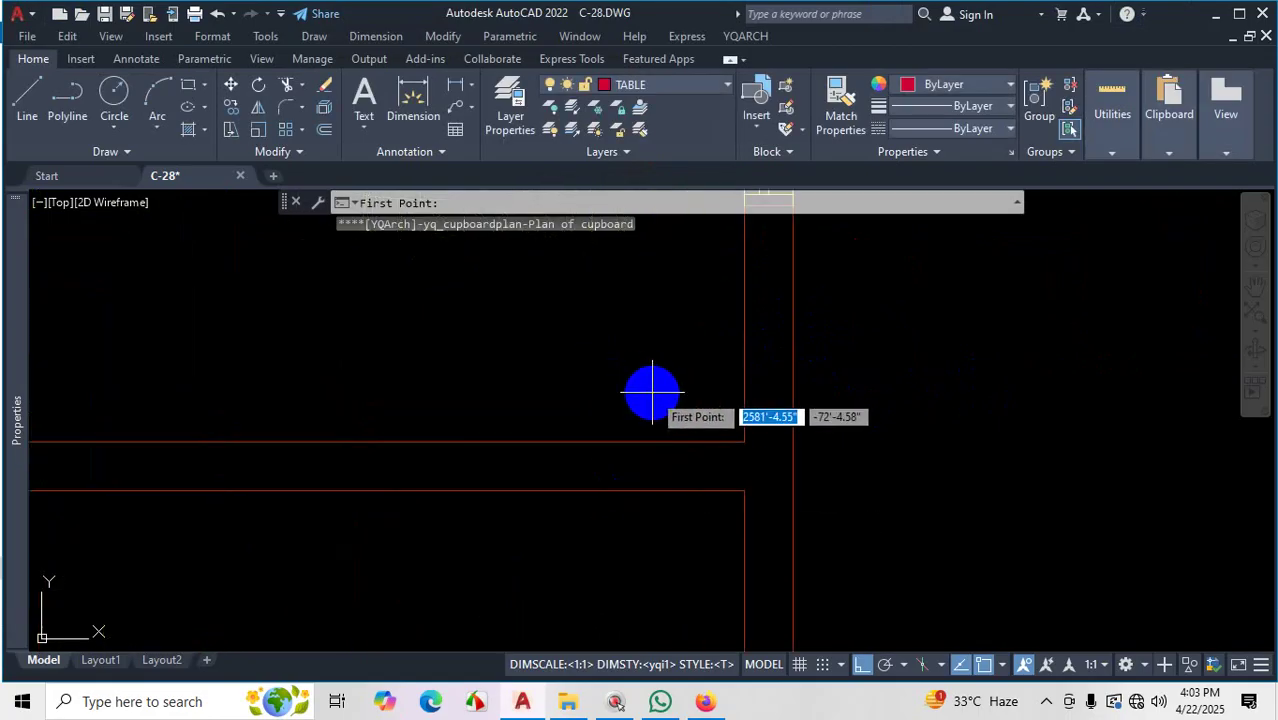
pyautogui.click(720, 423)
pyautogui.scroll(-3, 455, 393)
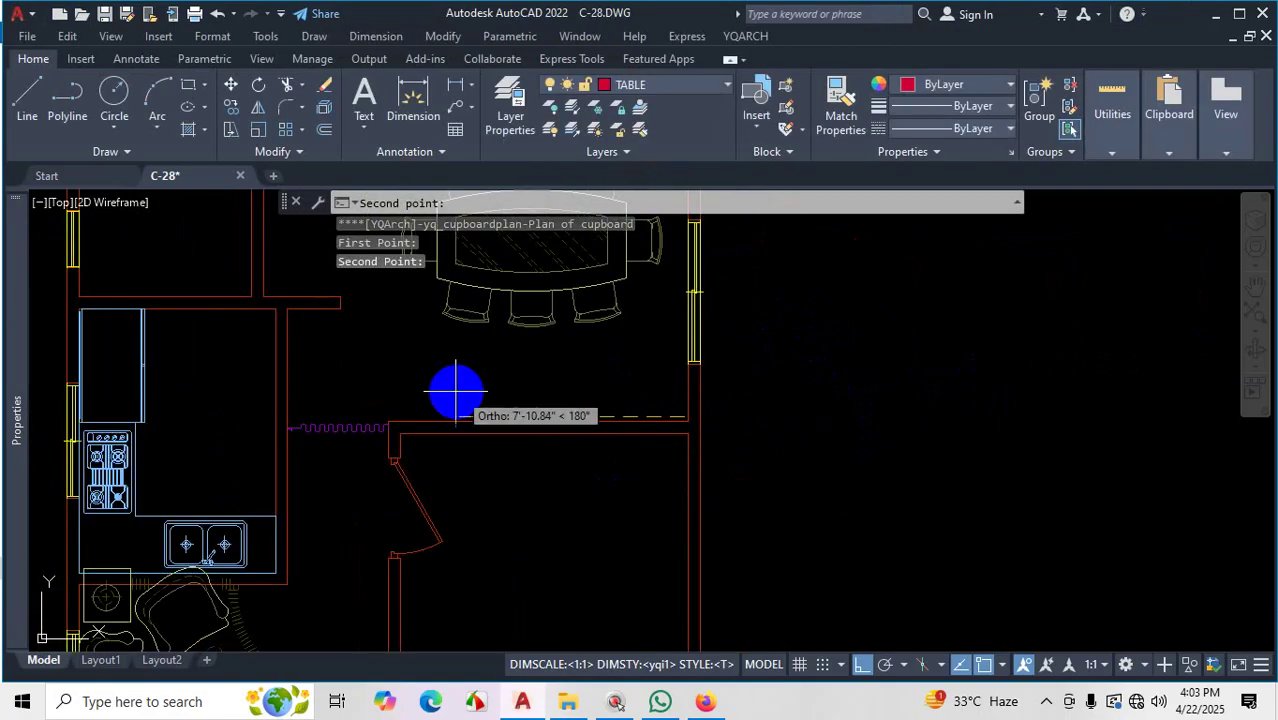
pyautogui.scroll(3, 455, 393)
pyautogui.click(354, 430)
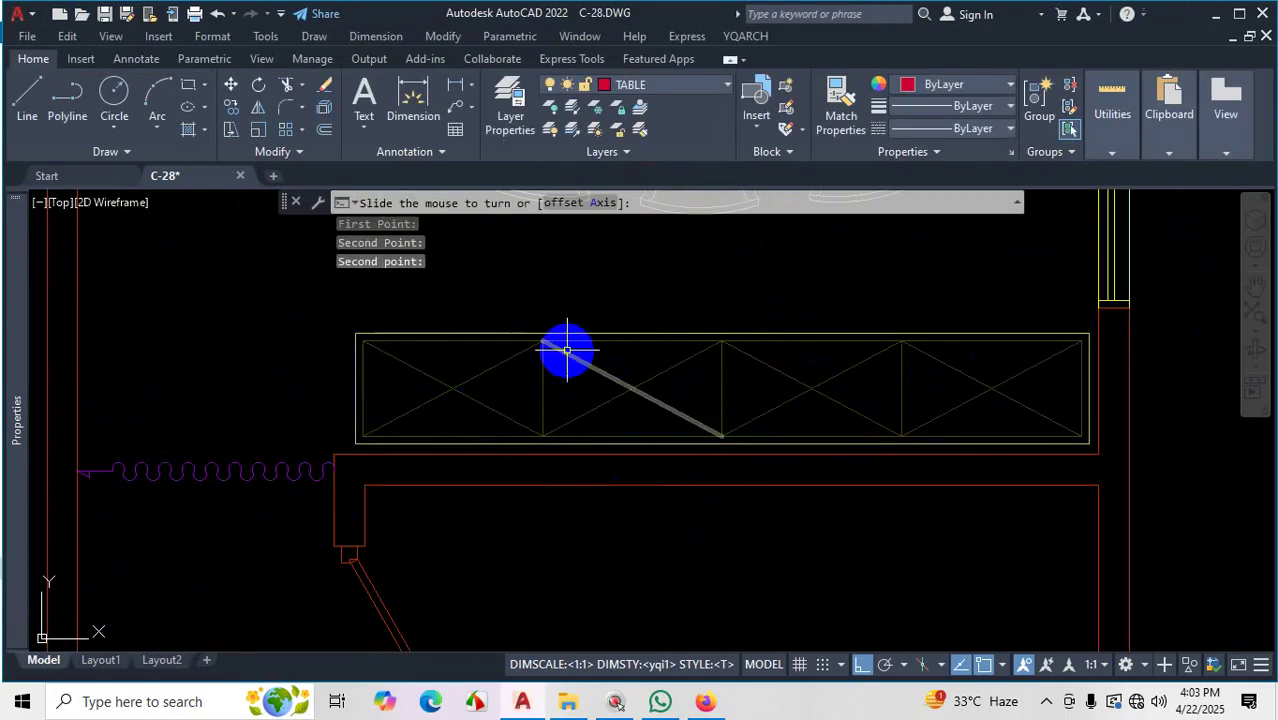
pyautogui.scroll(-2, 649, 315)
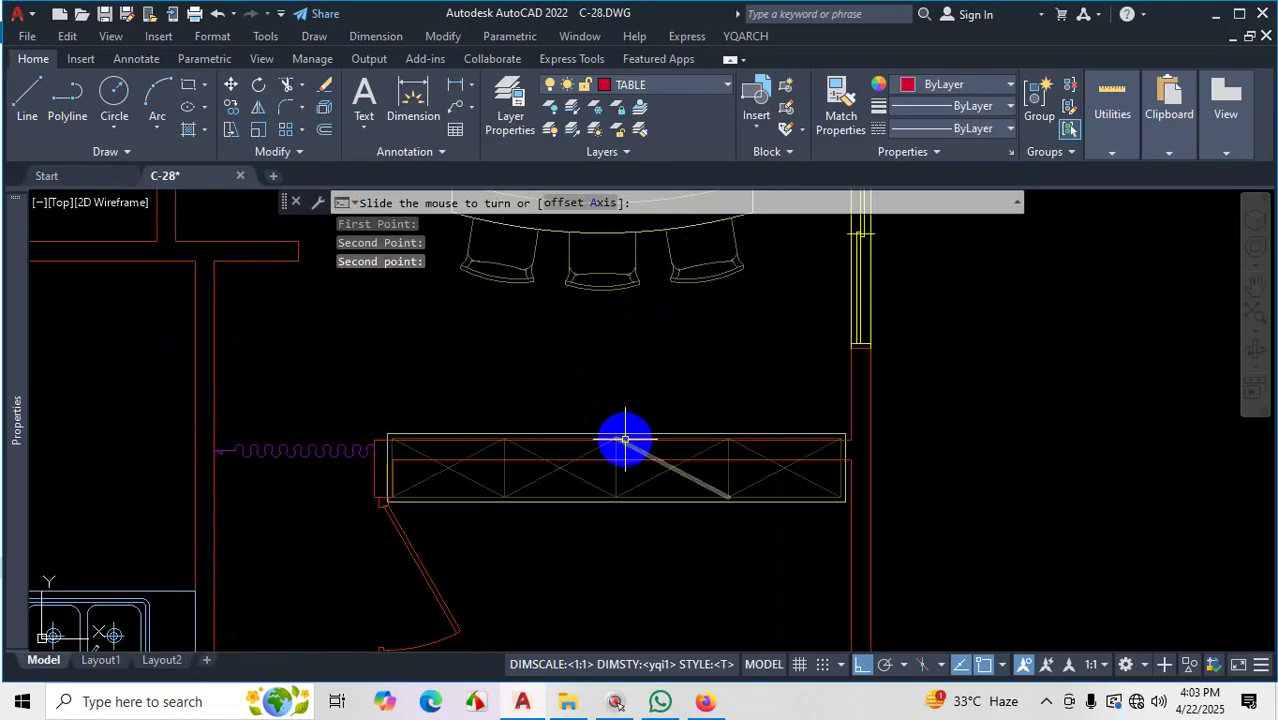
pyautogui.click(620, 332)
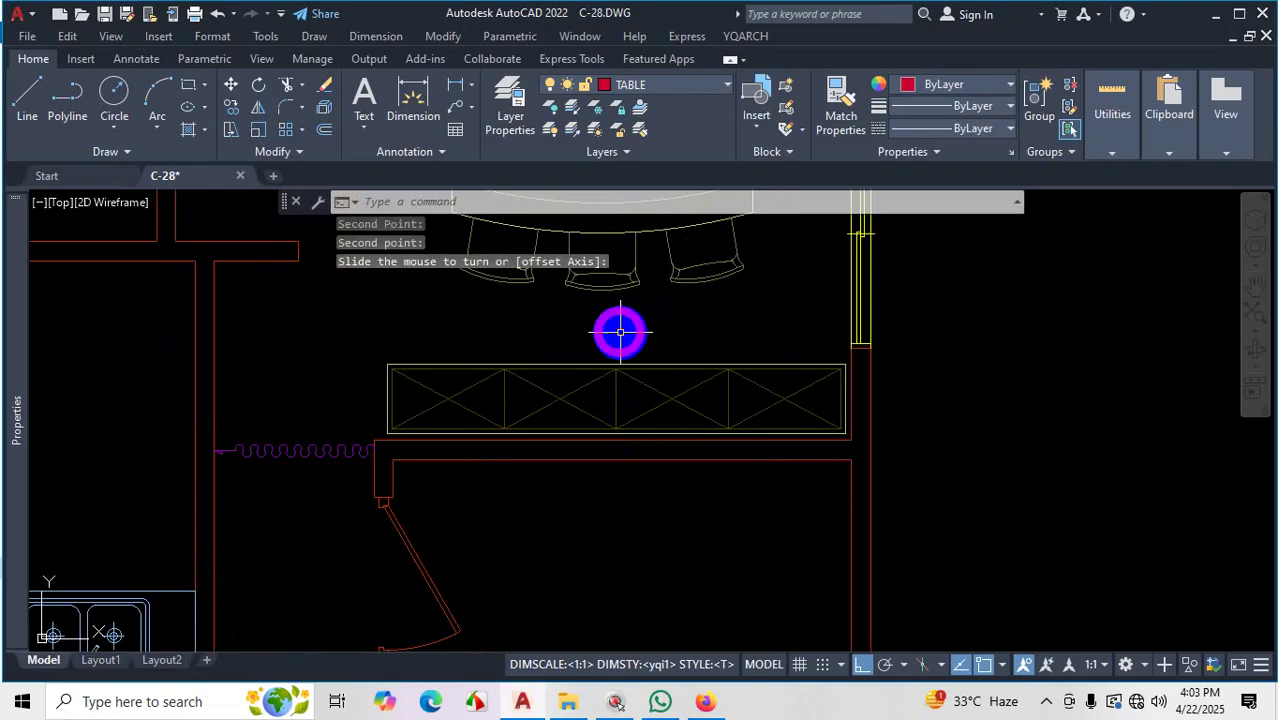
pyautogui.press('Escape')
# Measure from the cupboard's outer corner at the curtain end to the first compartment divider with the Dimension command, without placing a dimension
pyautogui.scroll(4, 436, 374)
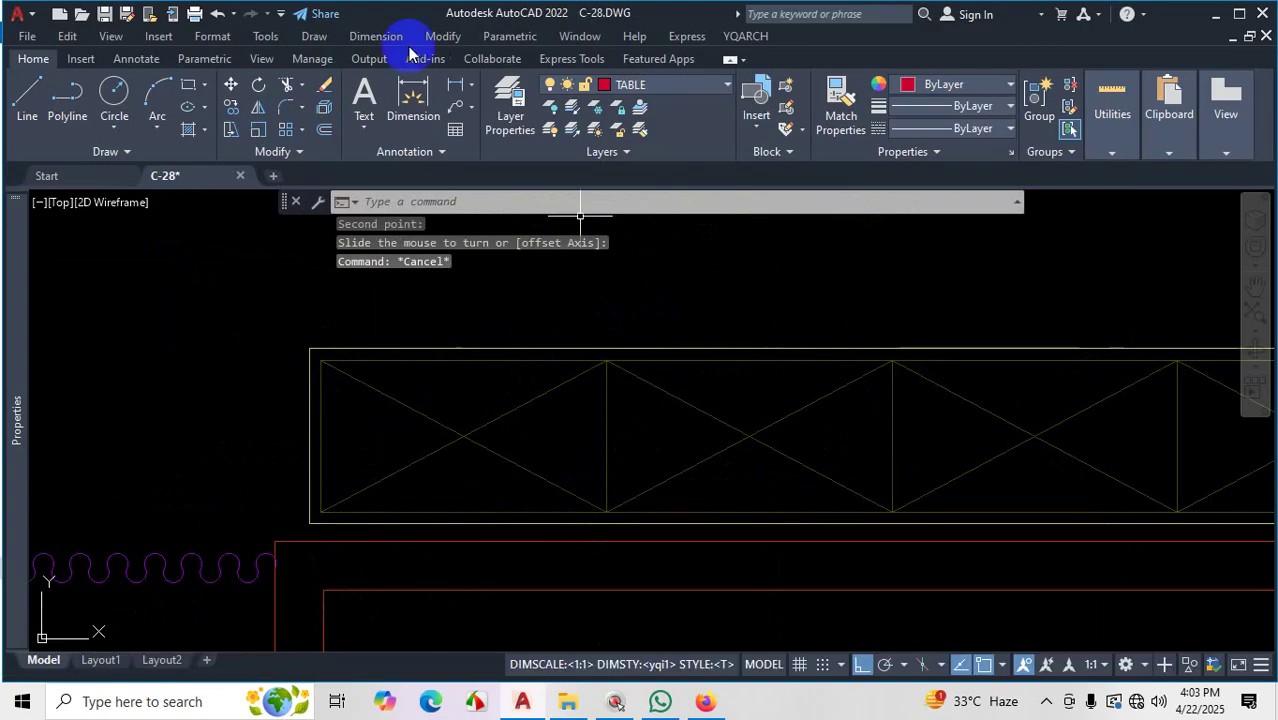
pyautogui.click(412, 98)
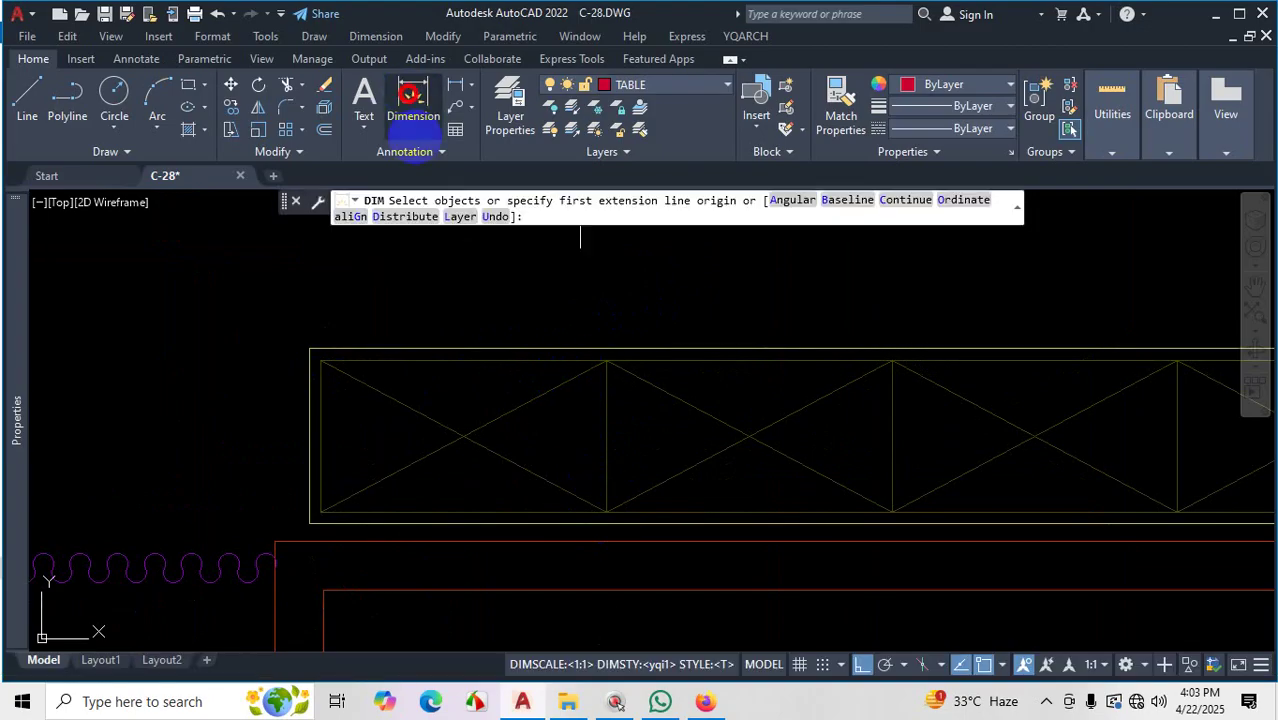
pyautogui.click(309, 522)
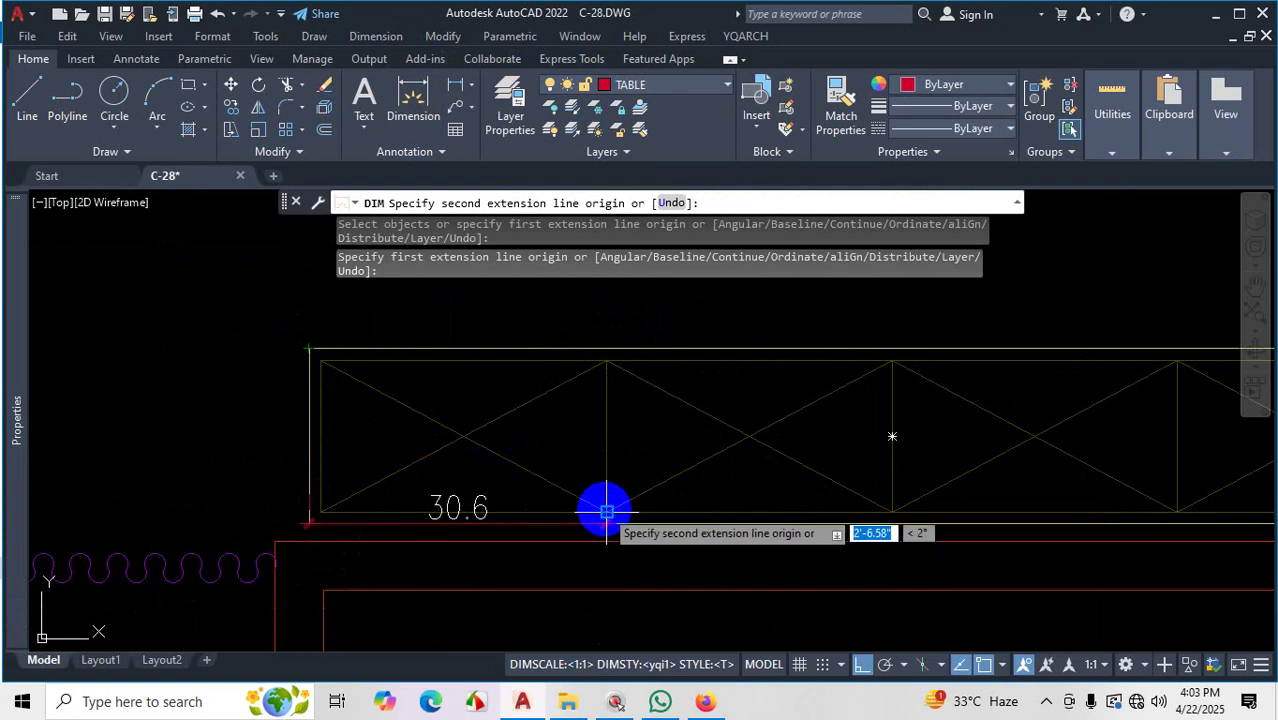
pyautogui.scroll(2, 606, 512)
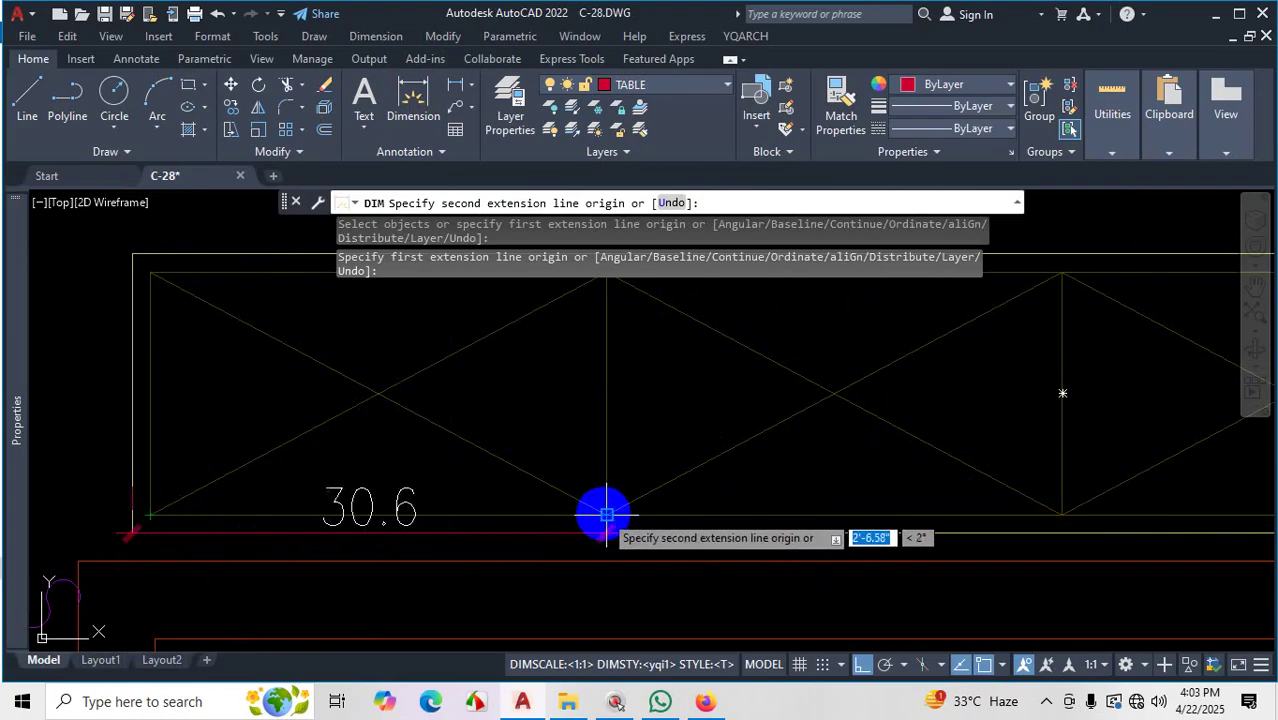
pyautogui.press('Escape')
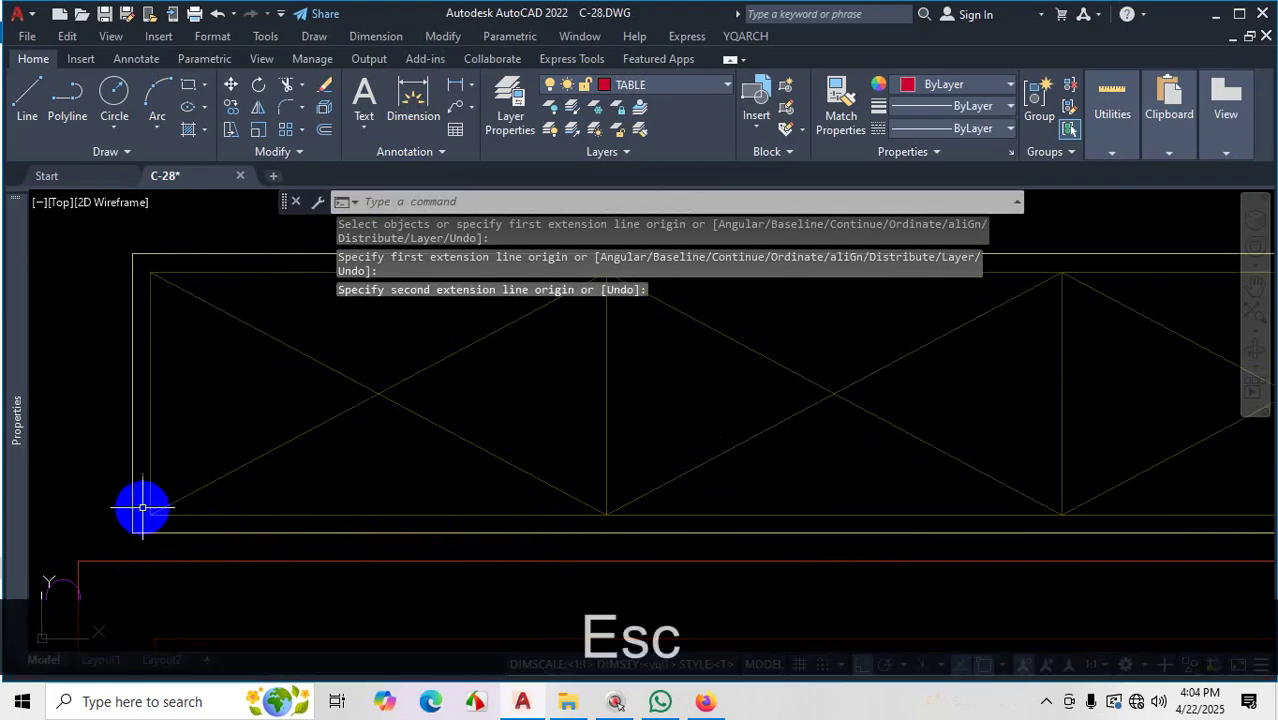
# Measure the inside width of the compartment nearest the curtain, from the inner frame corner to the first divider
pyautogui.click(413, 95)
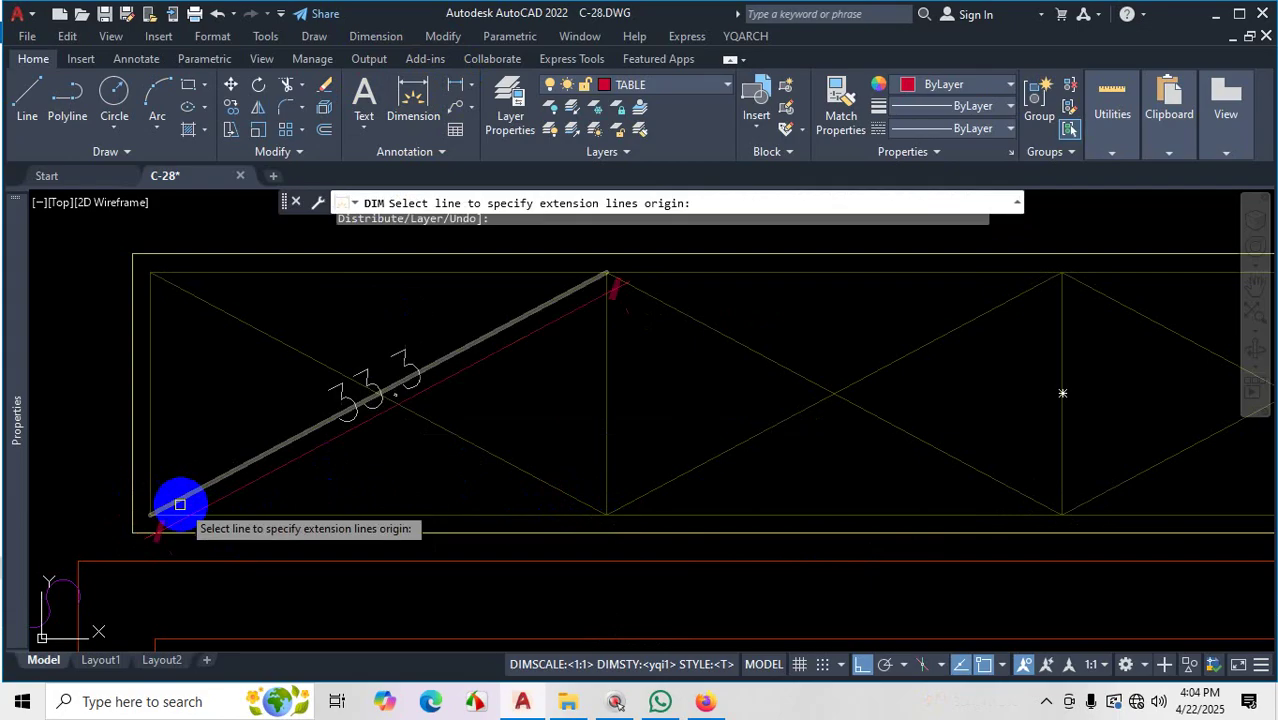
pyautogui.click(150, 515)
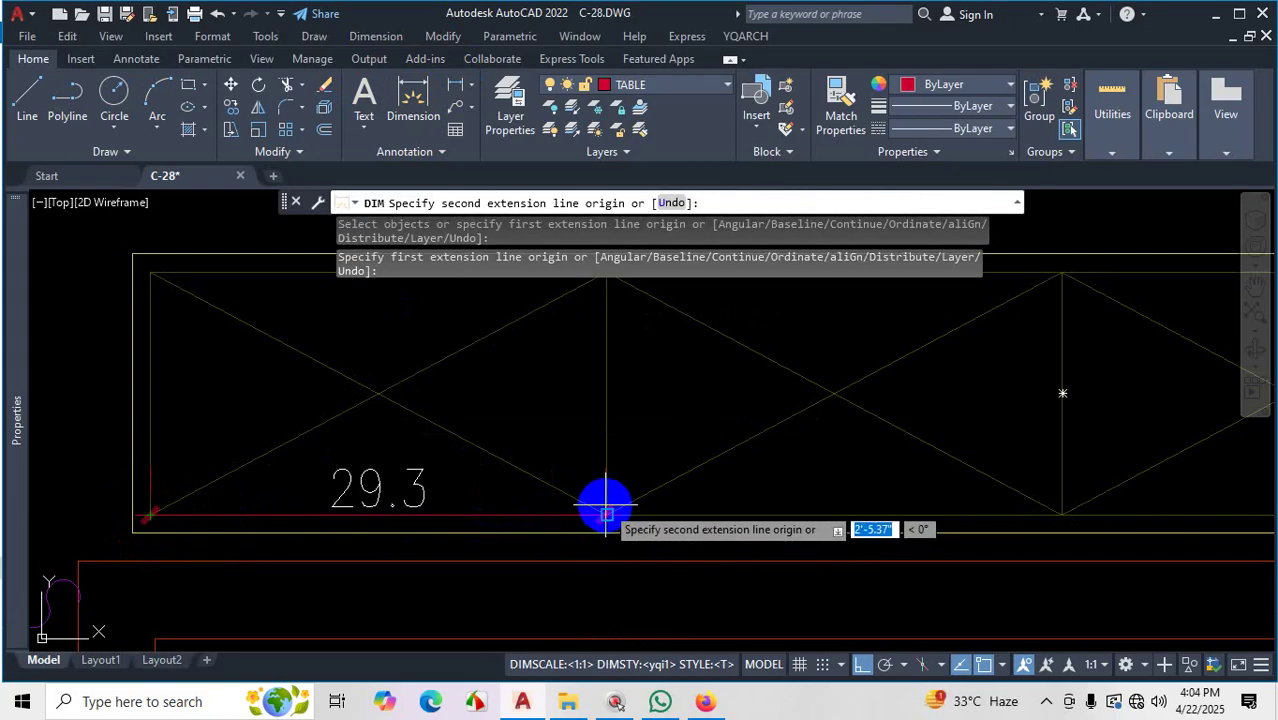
pyautogui.press('Escape')
pyautogui.scroll(-3, 607, 510)
pyautogui.scroll(2, 585, 495)
pyautogui.scroll(-3, 640, 508)
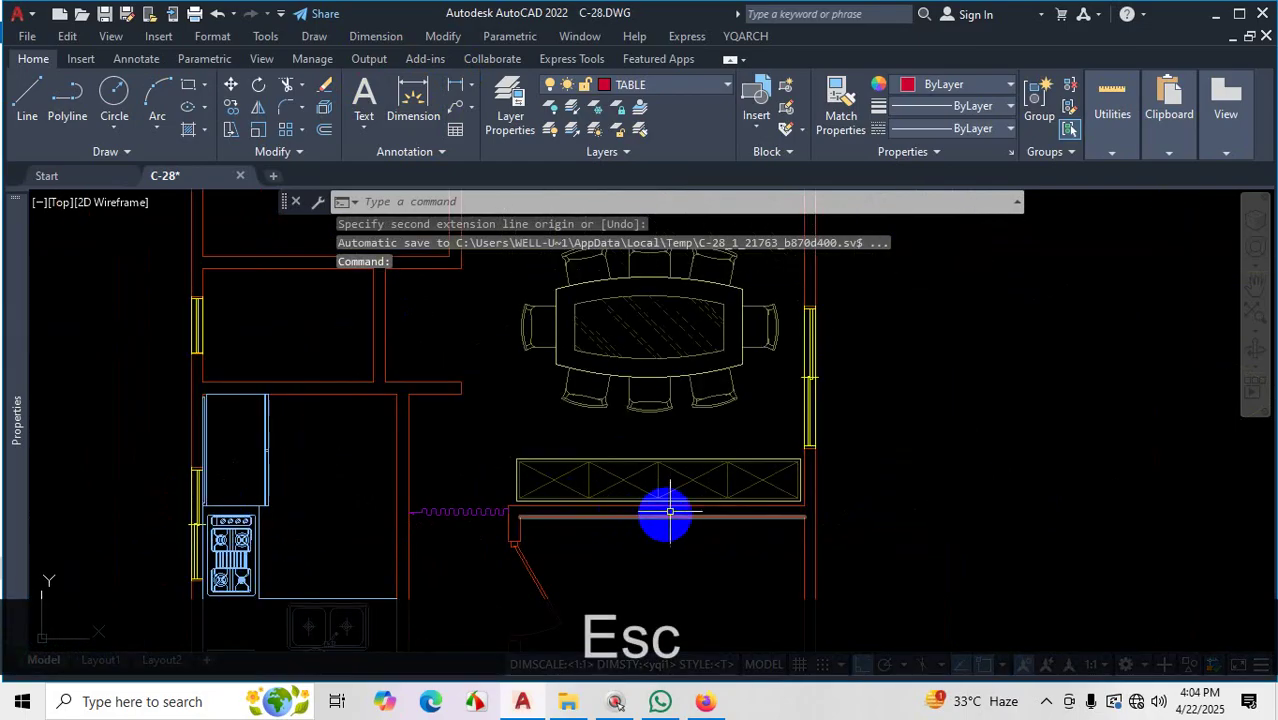
pyautogui.scroll(3, 662, 500)
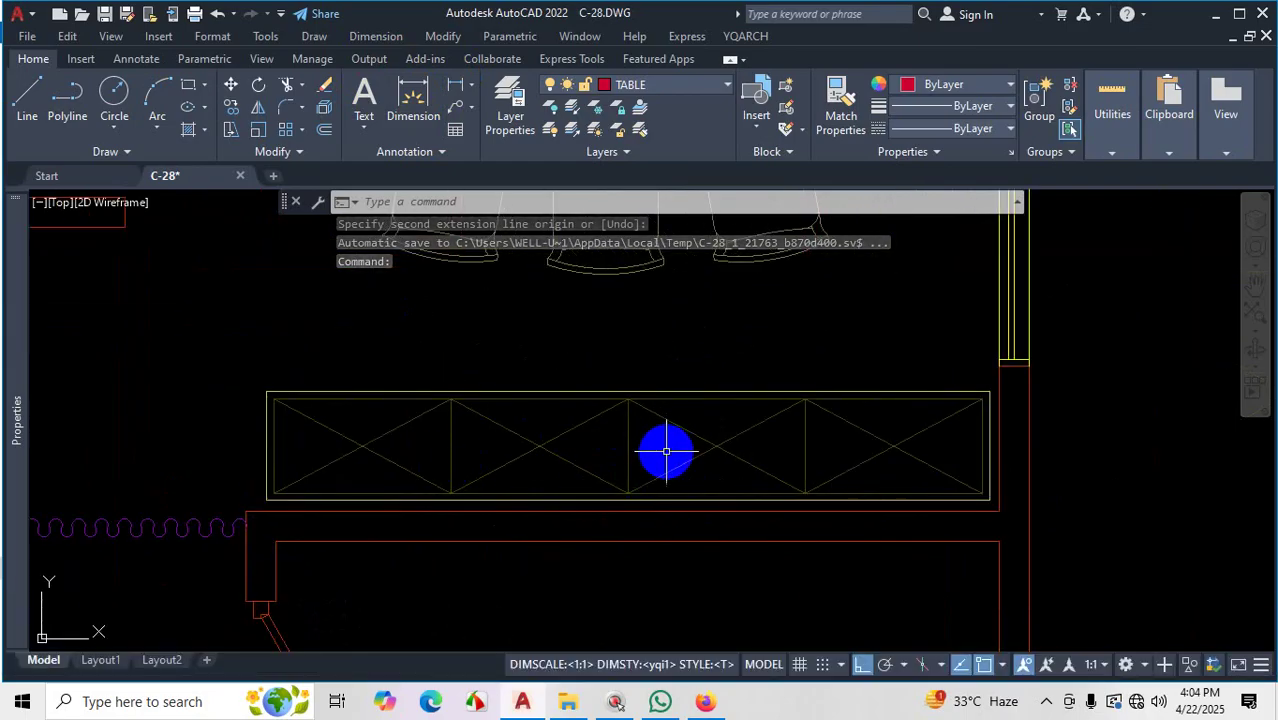
pyautogui.hotkey('ctrl', '1')
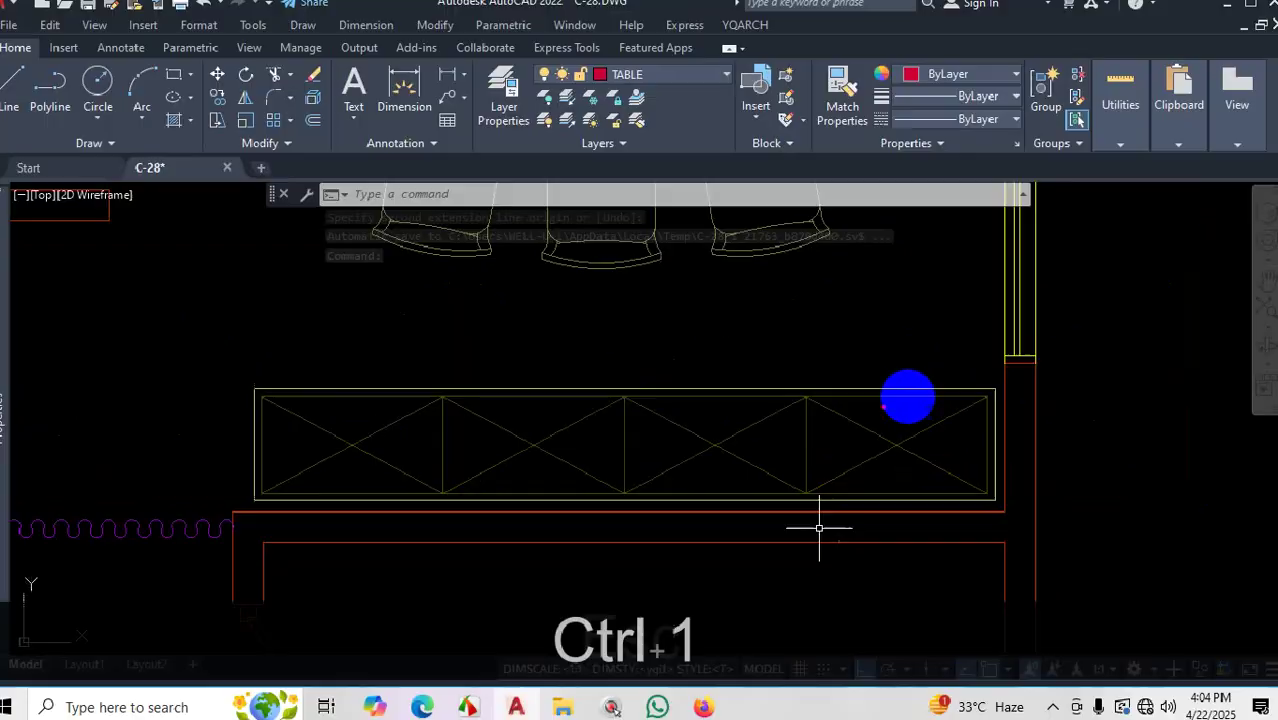
pyautogui.press('Escape')
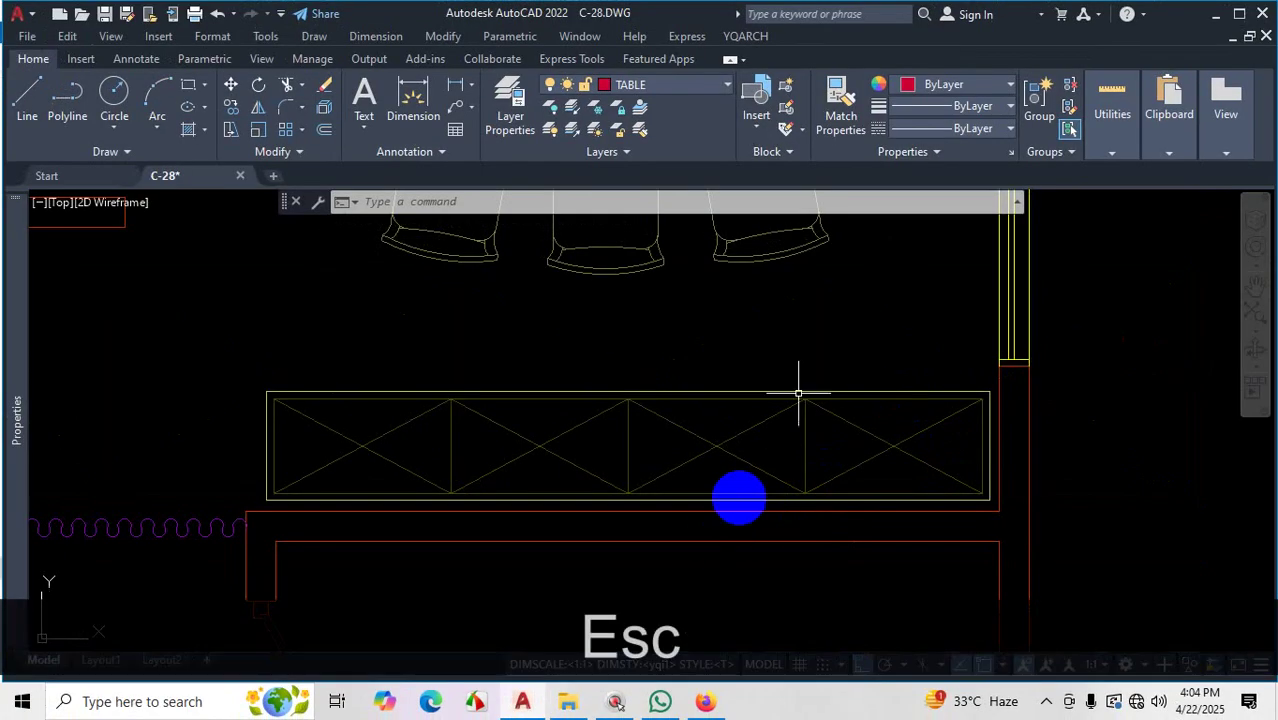
# Reopen YQArch's Plan of Cupboard and review the maximum compartment width against the drawn cupboard, then dismiss the settings unchanged
pyautogui.click(743, 40)
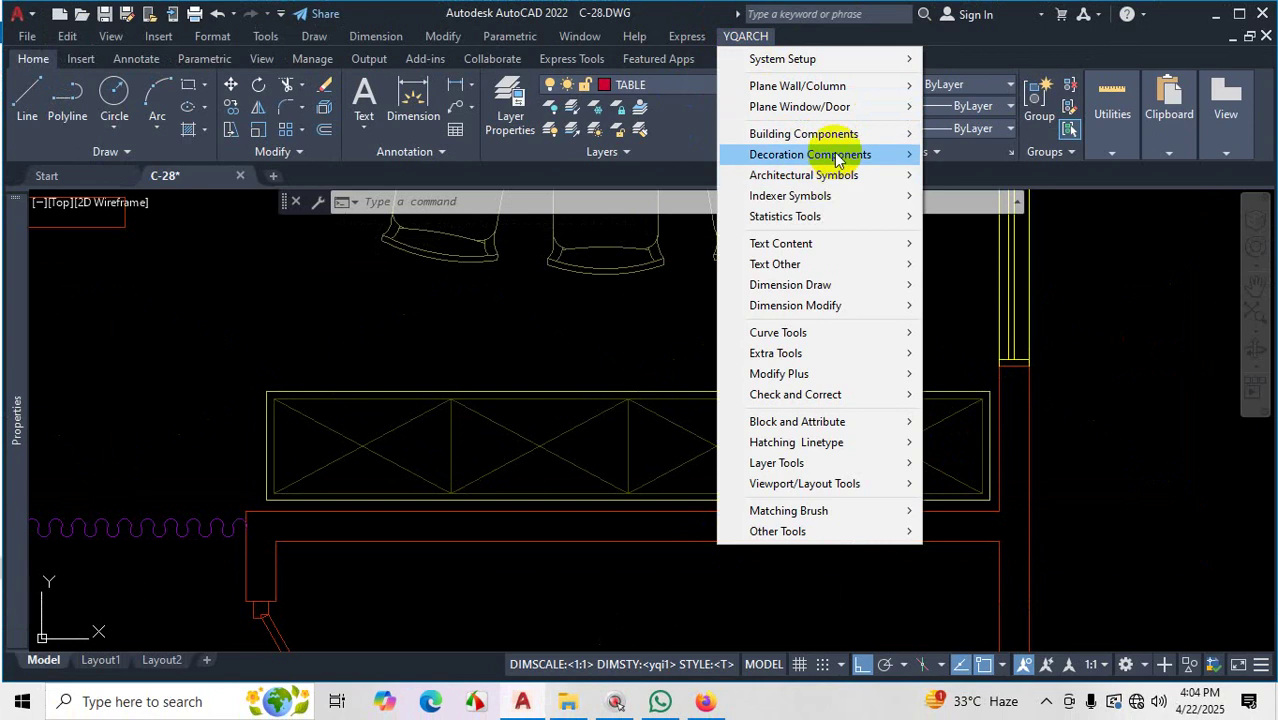
pyautogui.moveTo(838, 158)
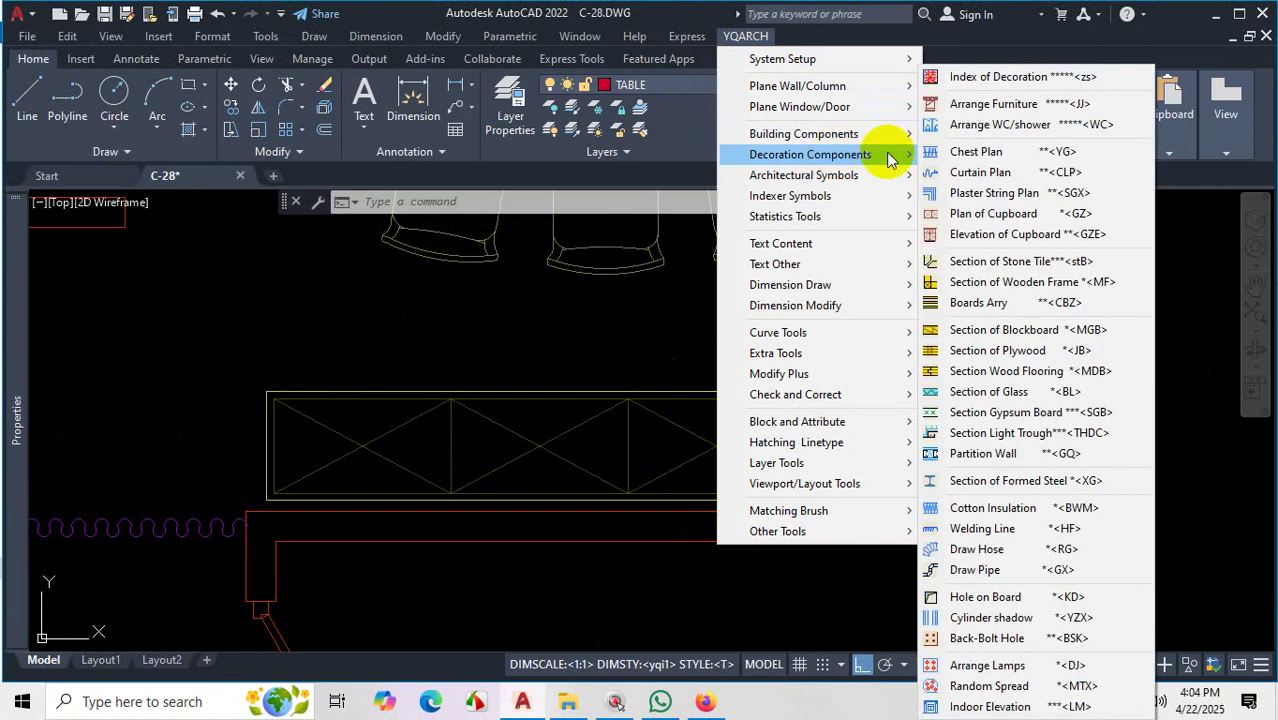
pyautogui.click(970, 214)
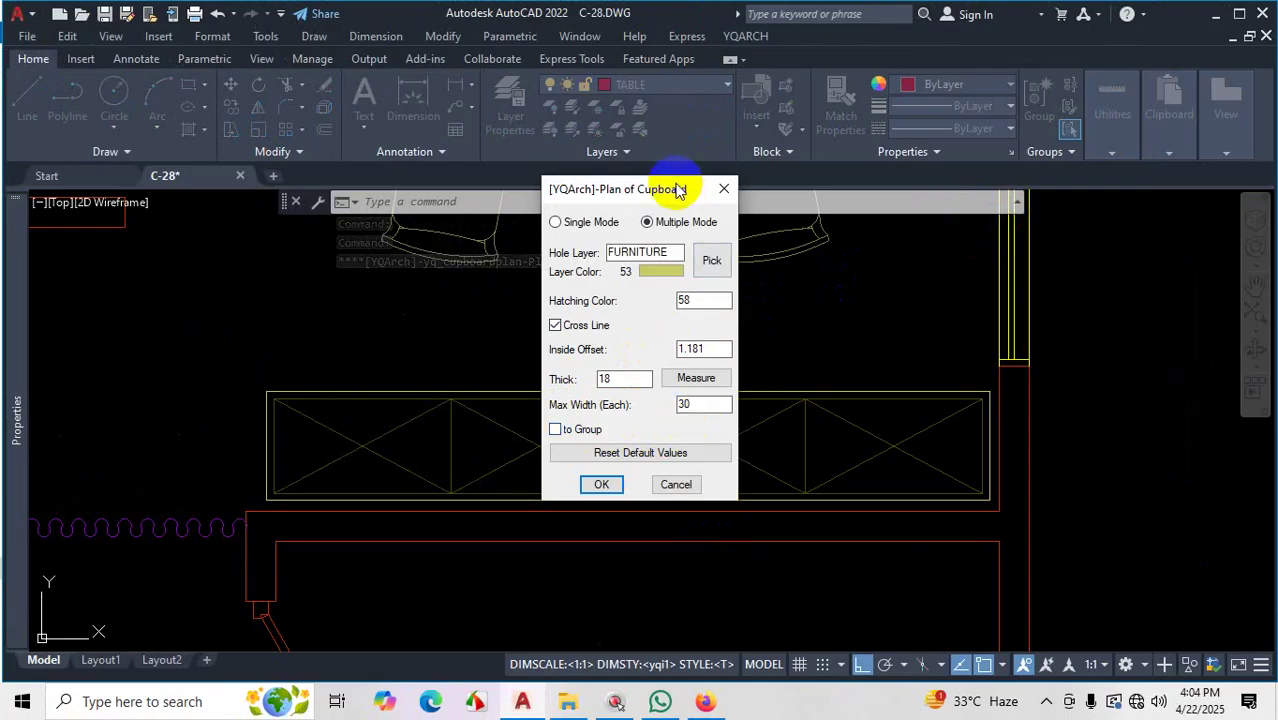
pyautogui.moveTo(677, 188)
pyautogui.mouseDown()
pyautogui.moveTo(1048, 137)
pyautogui.moveTo(1045, 24)
pyautogui.mouseUp()
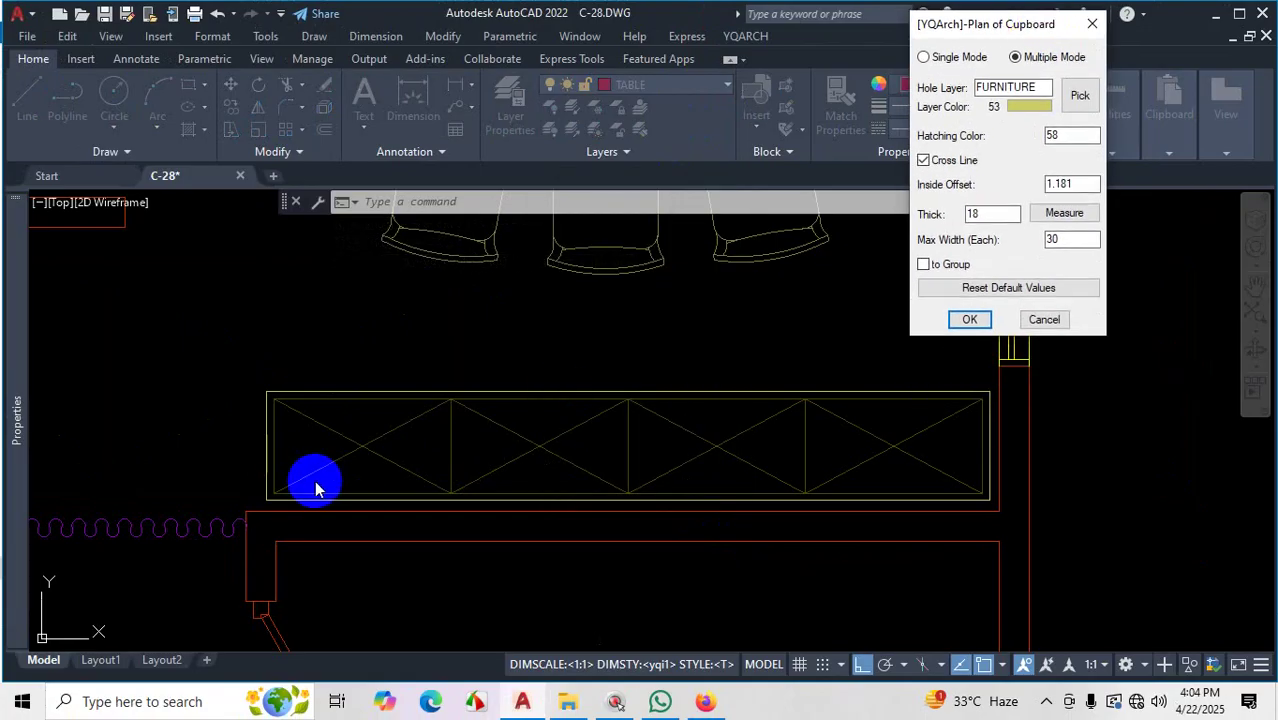
pyautogui.hotkey('ctrl', '1')
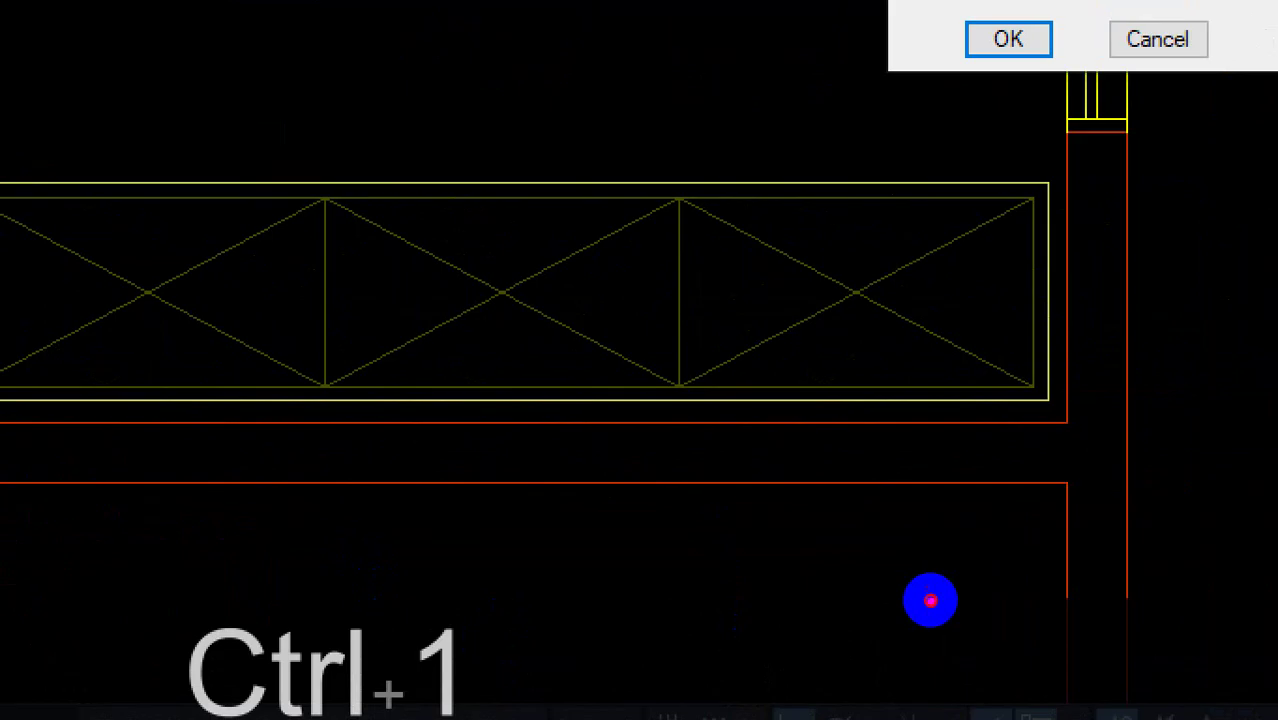
pyautogui.click(930, 600)
pyautogui.moveTo(991, 503)
pyautogui.mouseDown()
pyautogui.moveTo(747, 496)
pyautogui.moveTo(559, 468)
pyautogui.mouseUp()
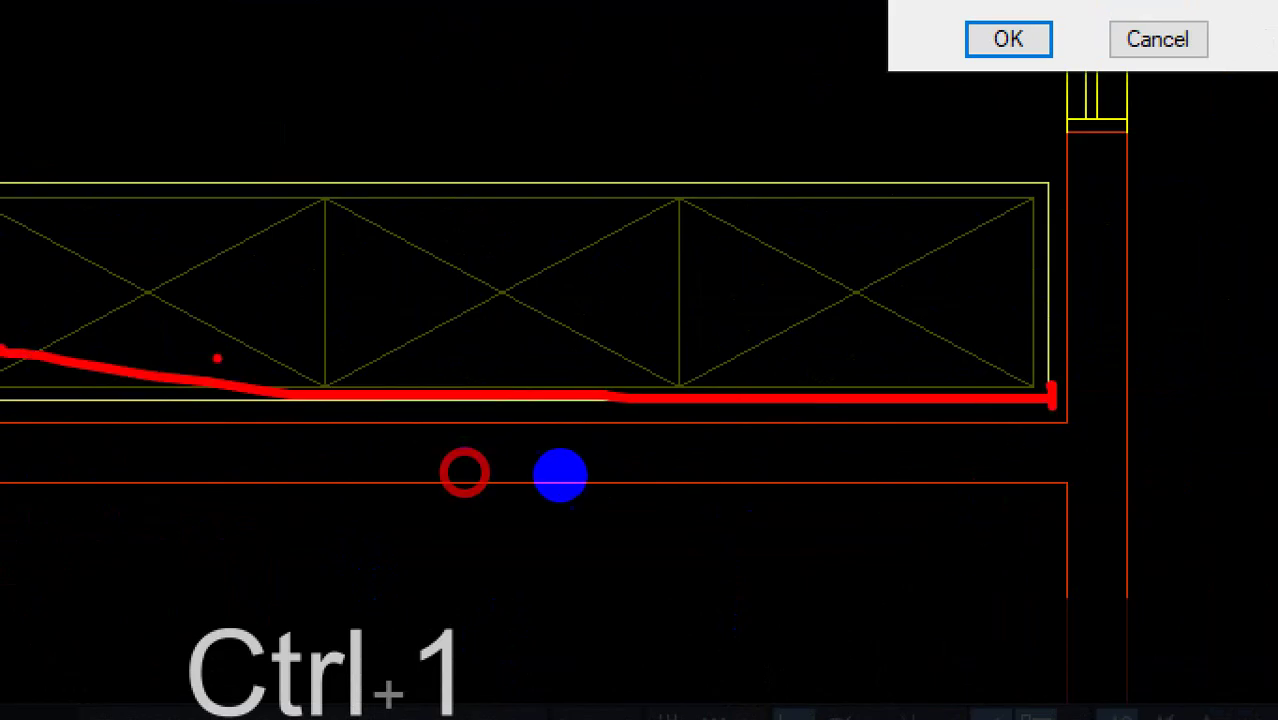
pyautogui.moveTo(450, 482); pyautogui.dragTo(319, 494)
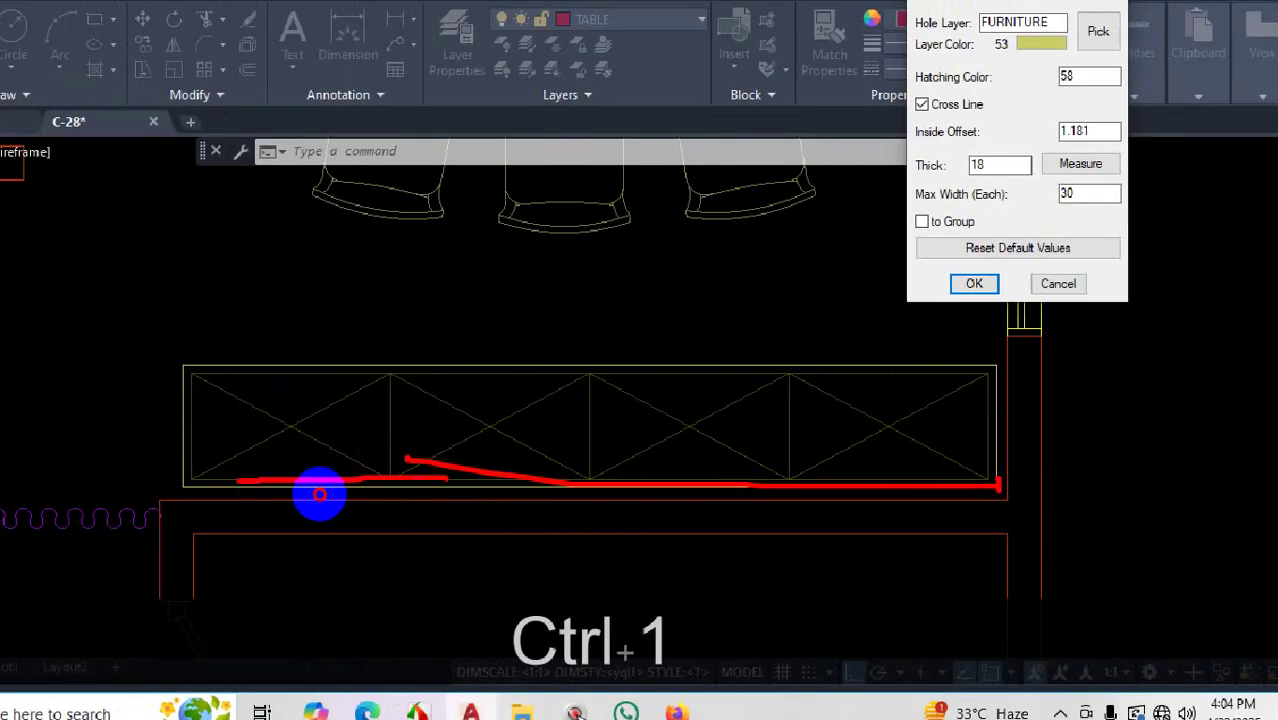
pyautogui.moveTo(168, 474); pyautogui.dragTo(168, 495)
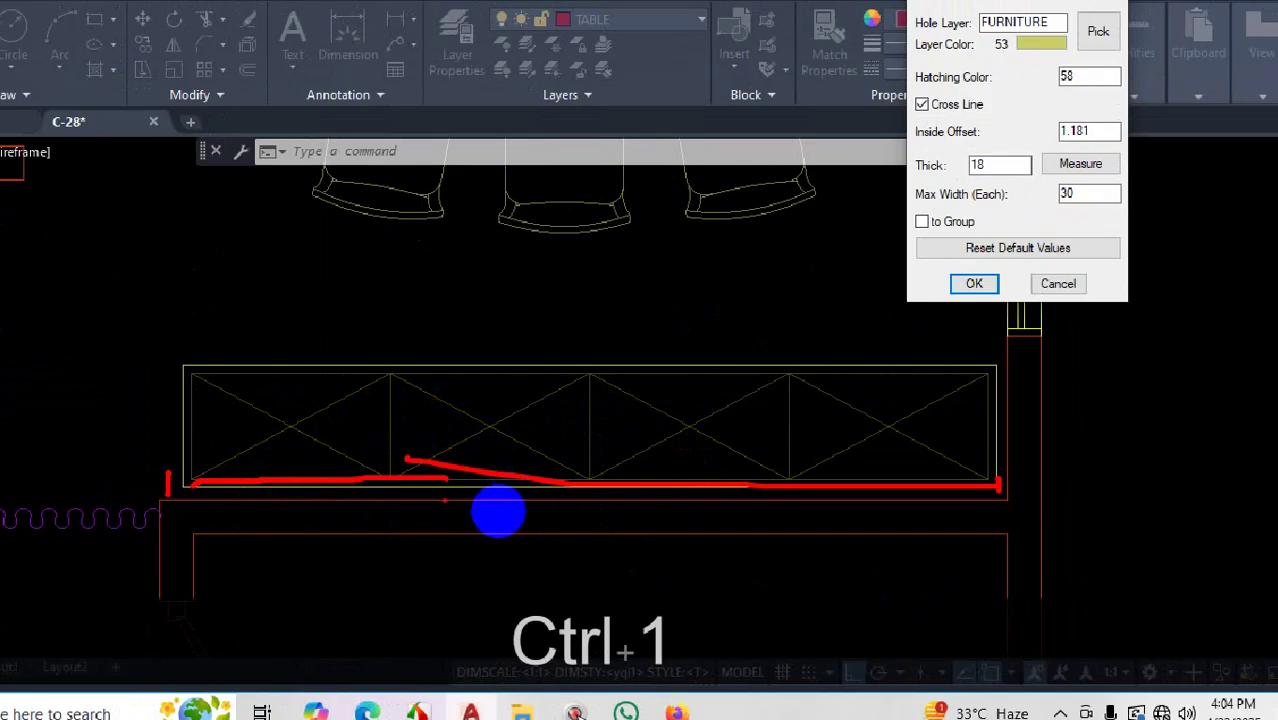
pyautogui.click(920, 248)
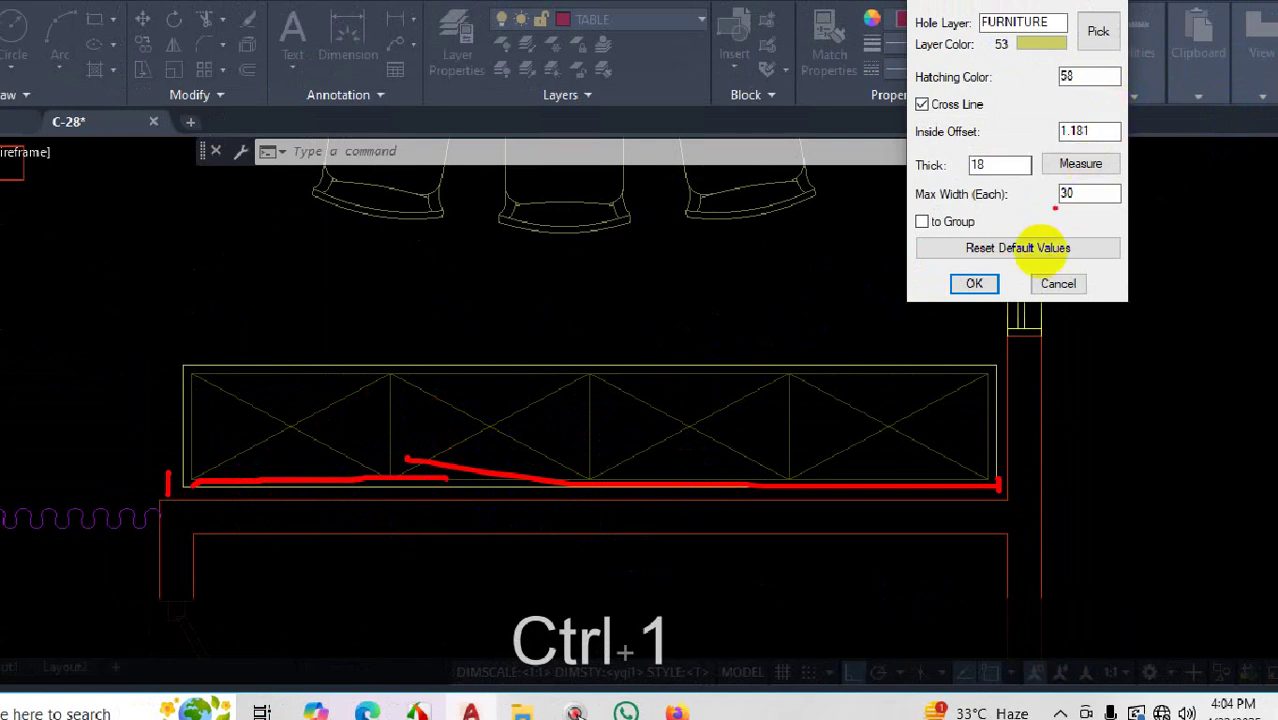
pyautogui.press('Escape')
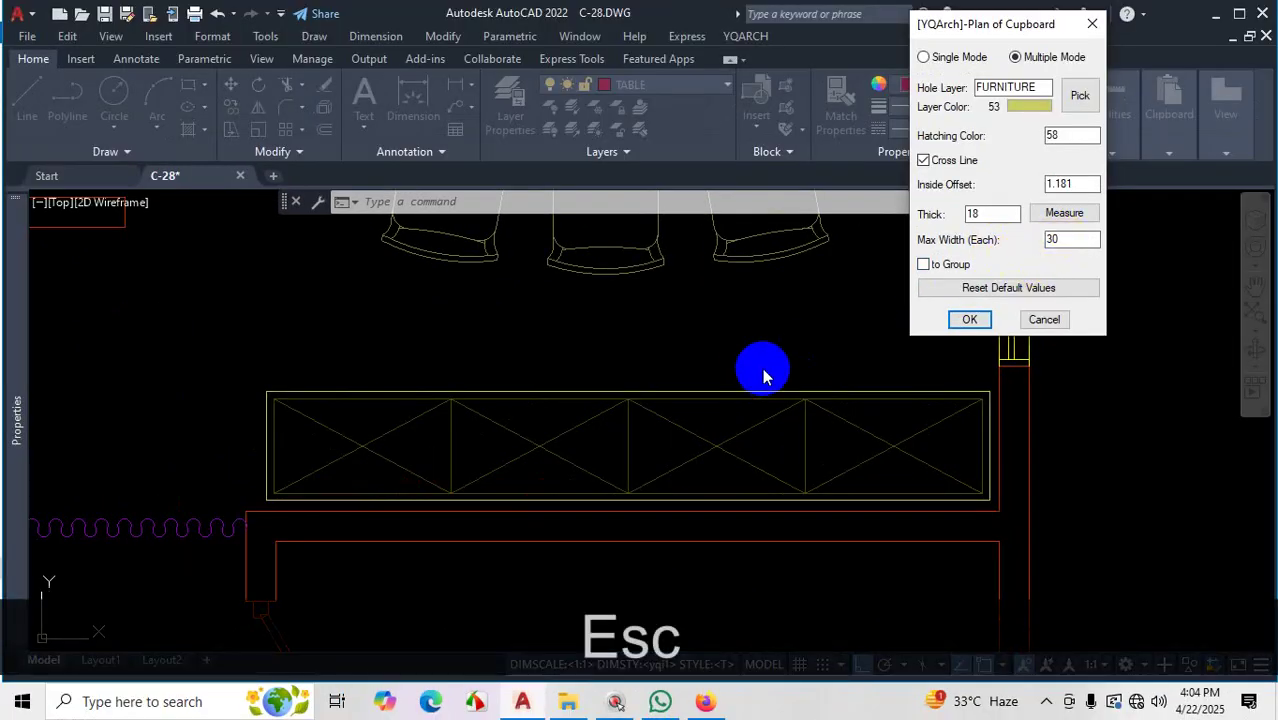
pyautogui.click(1092, 23)
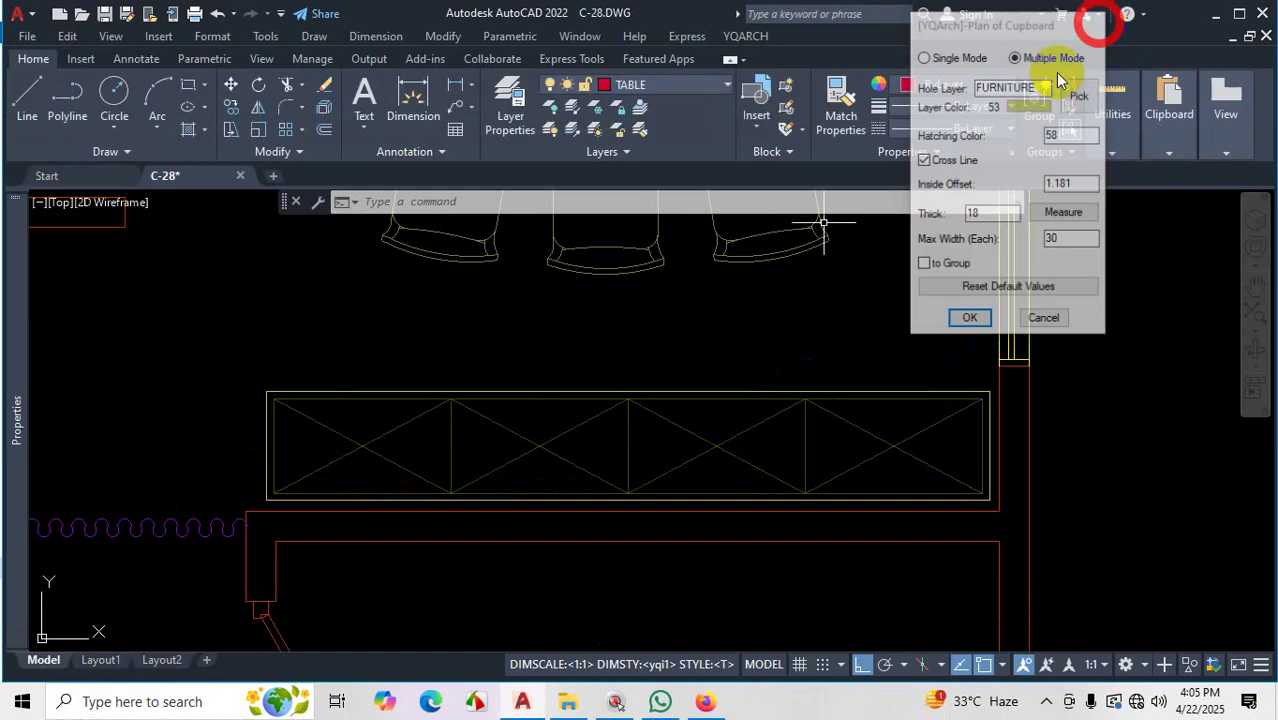
# Delete the whole four-compartment cupboard plan, including its cross lines and dividers, from the wall below the dining table
pyautogui.press('Escape')
pyautogui.click(872, 332)
pyautogui.click(799, 422)
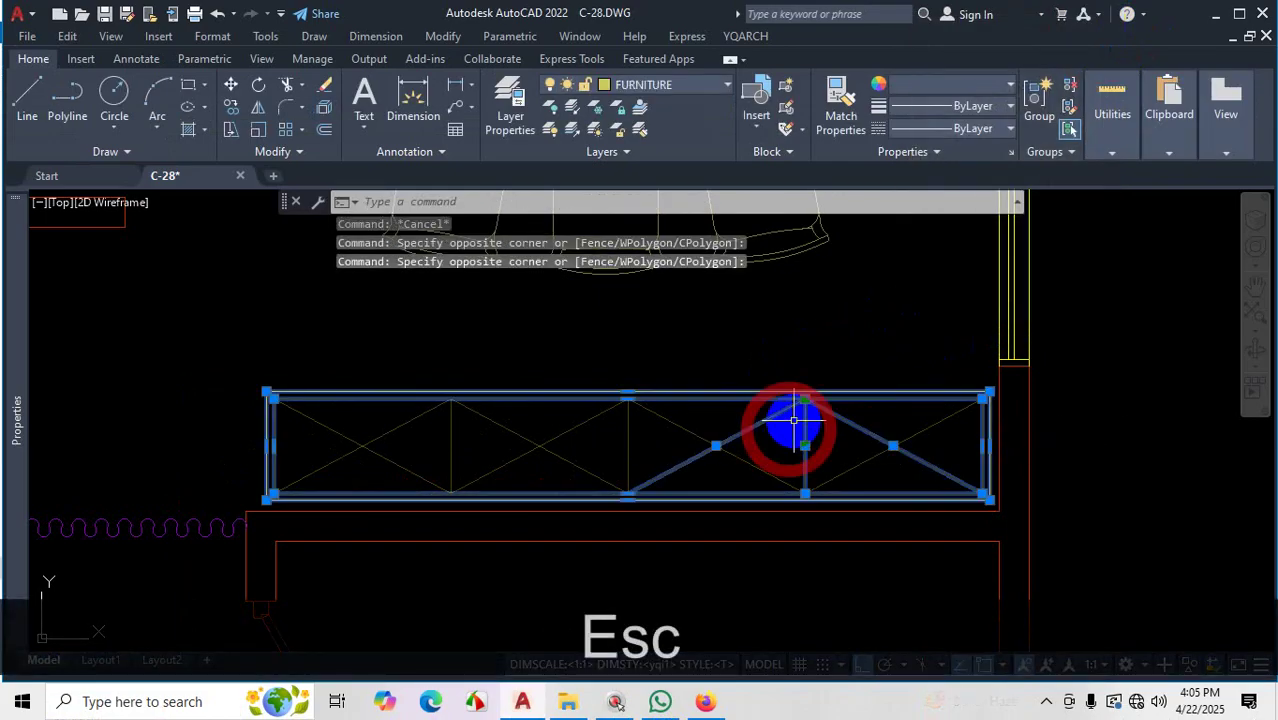
pyautogui.press('Delete')
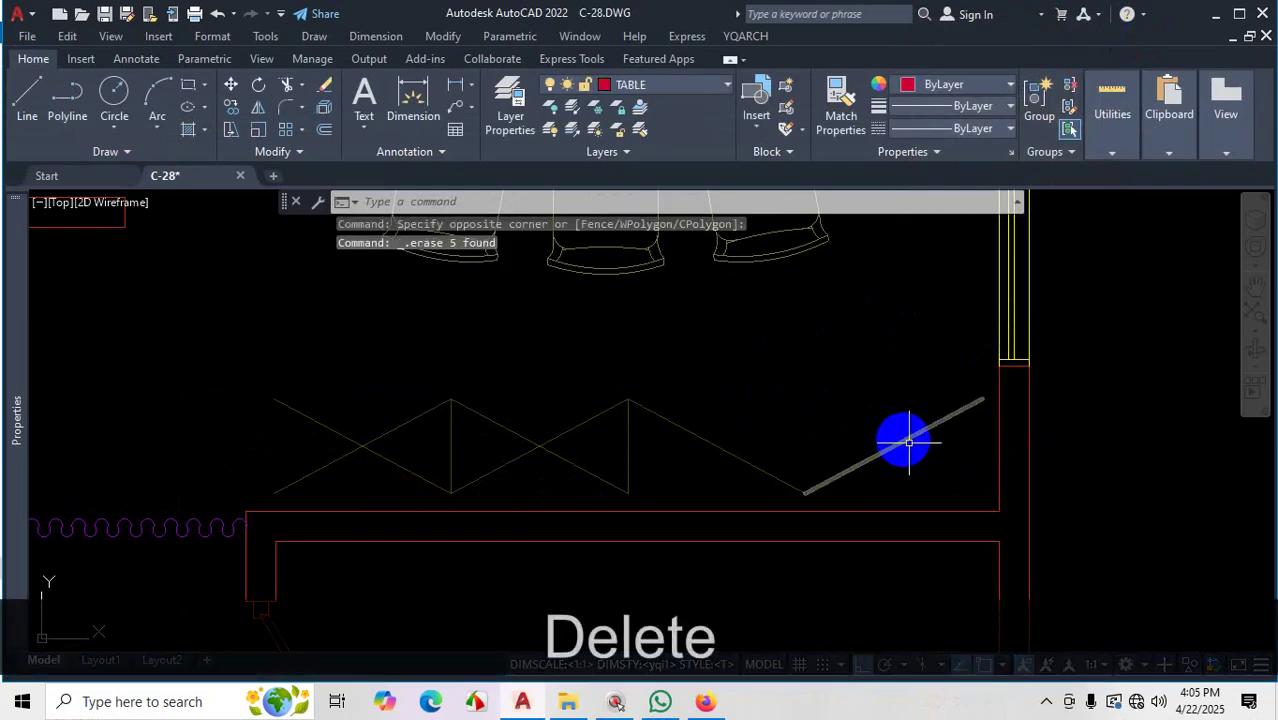
pyautogui.click(922, 452)
pyautogui.click(272, 400)
pyautogui.press('Delete')
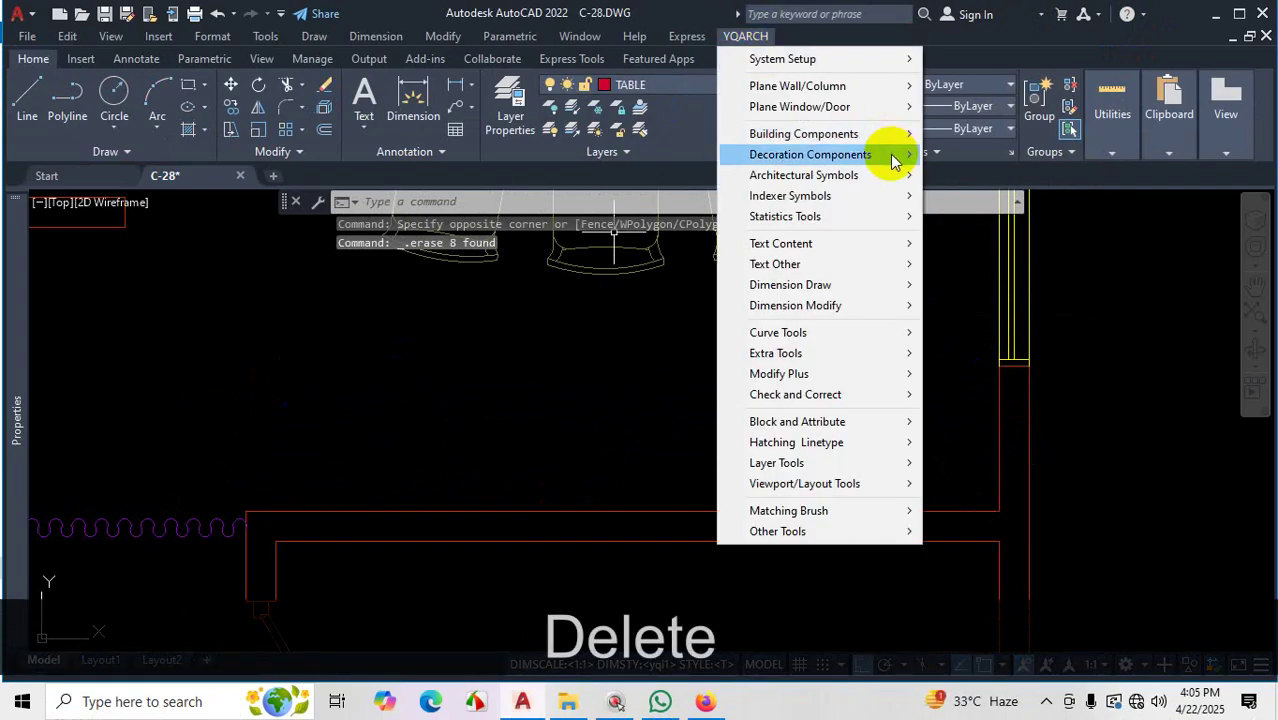
# Start YQArch's Plan of Cupboard in multiple mode with a maximum width of 48 per compartment
pyautogui.moveTo(895, 156)
pyautogui.click(984, 208)
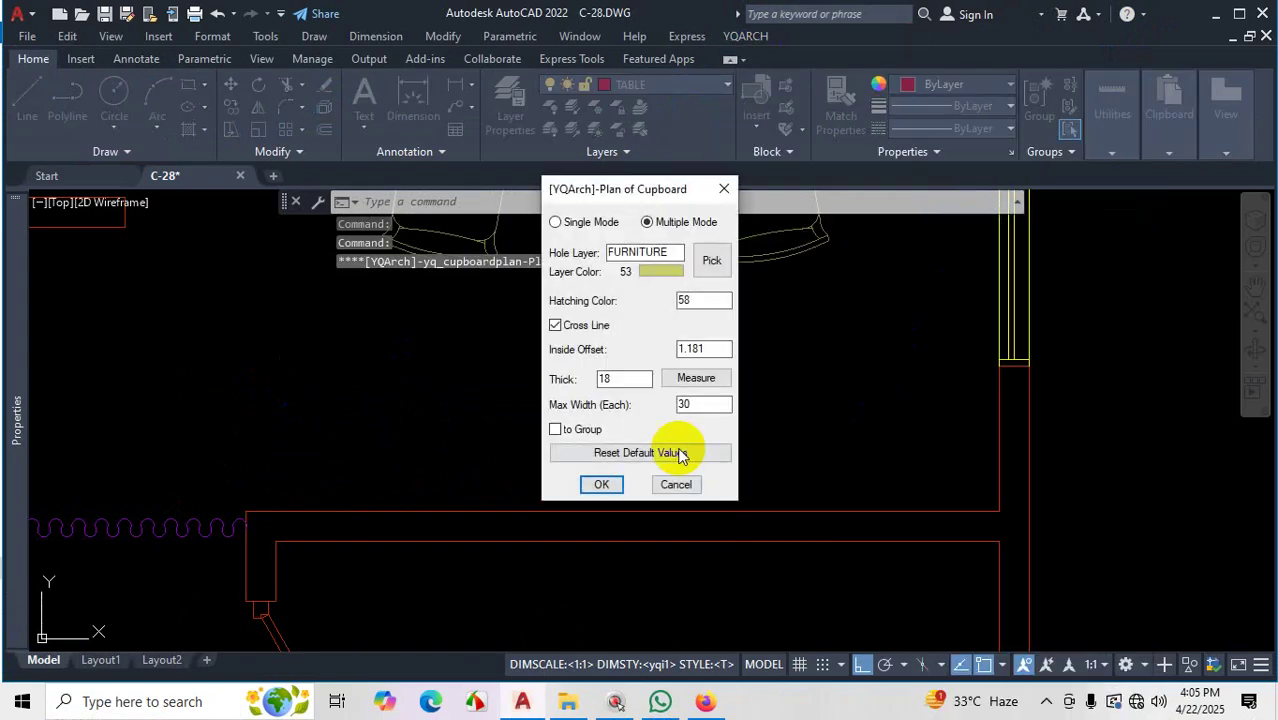
pyautogui.write('48')
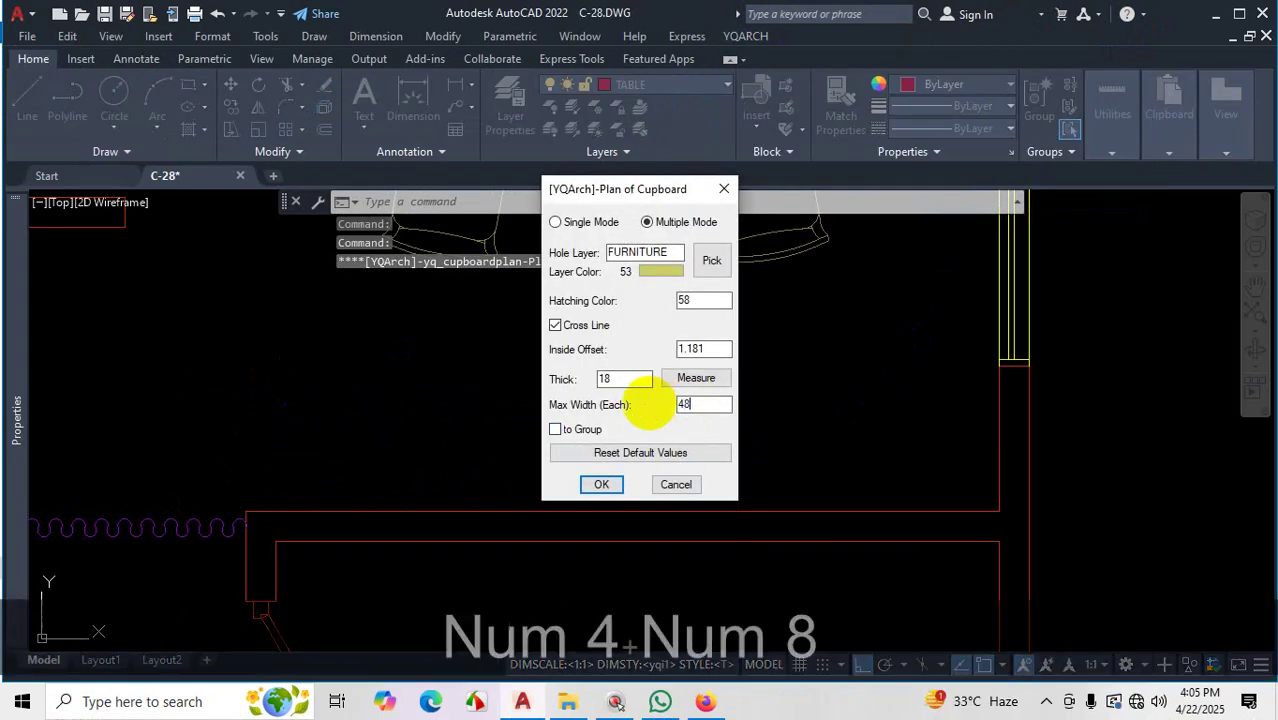
pyautogui.click(601, 485)
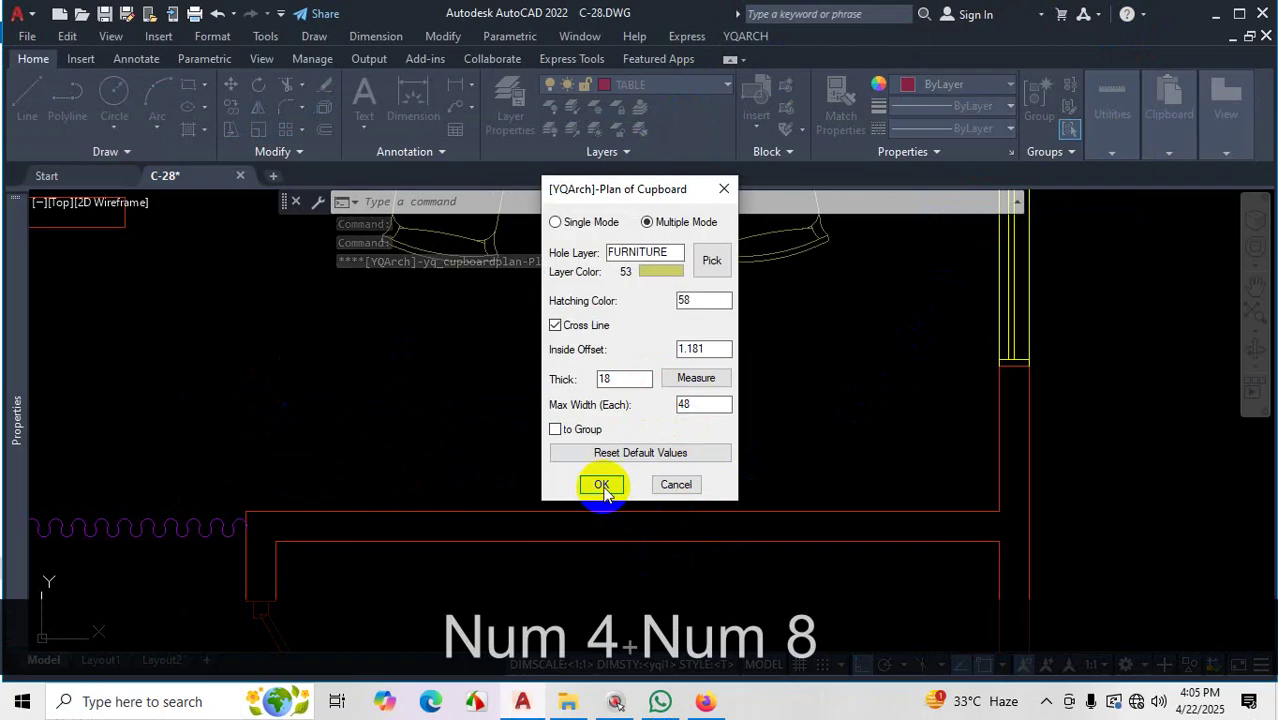
# Place the cupboard along the wall below the dining table, from the window-side corner to the wall's curtain-side end, facing the table
pyautogui.scroll(2, 970, 533)
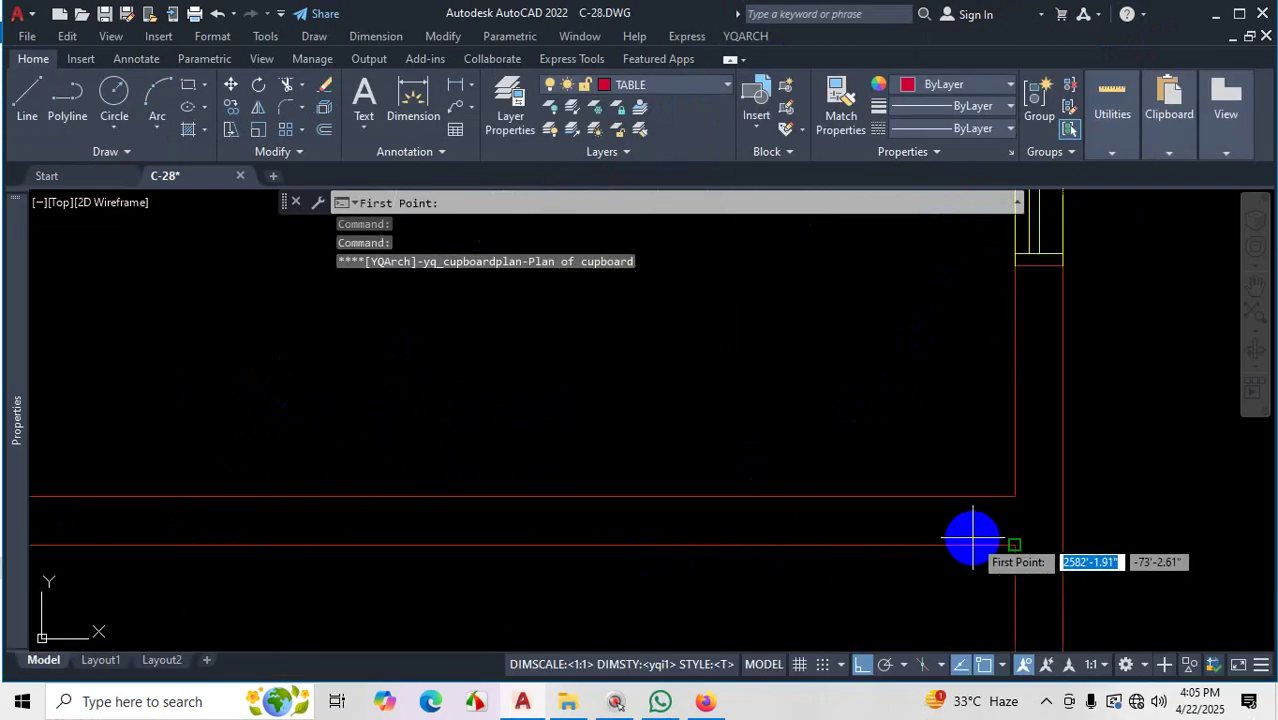
pyautogui.click(999, 481)
pyautogui.scroll(-3, 779, 474)
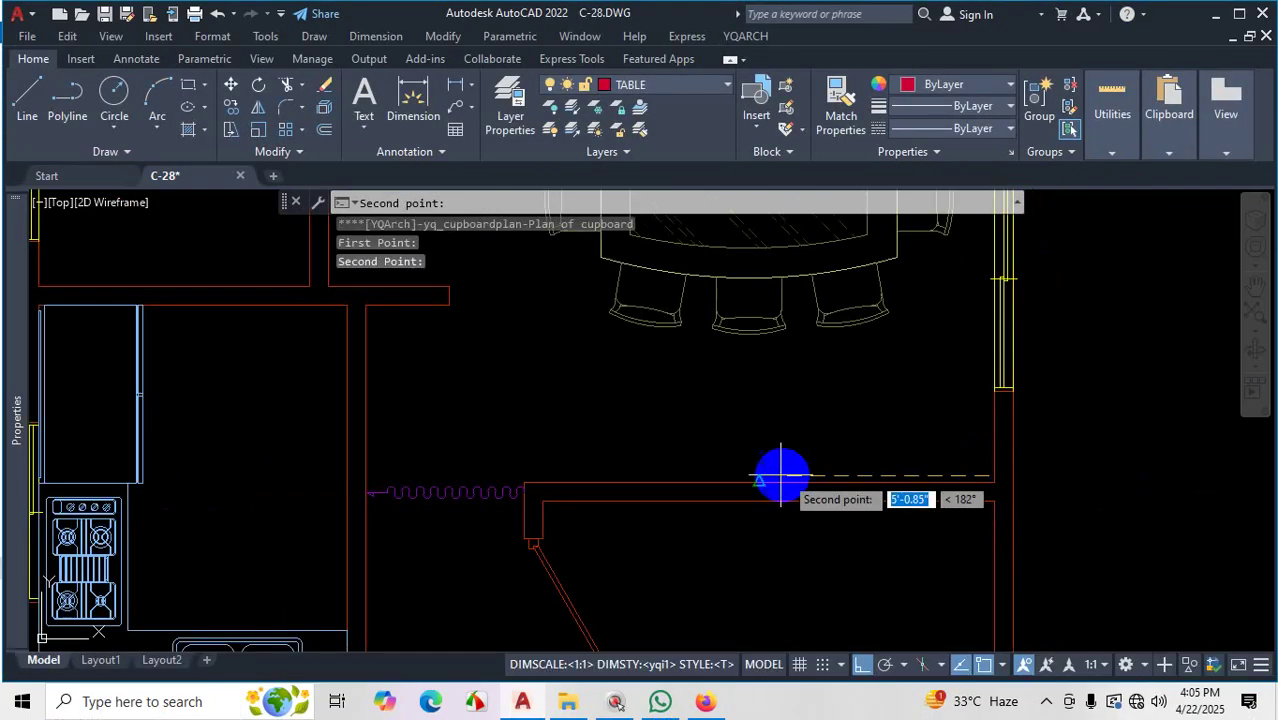
pyautogui.scroll(2, 556, 474)
pyautogui.click(508, 455)
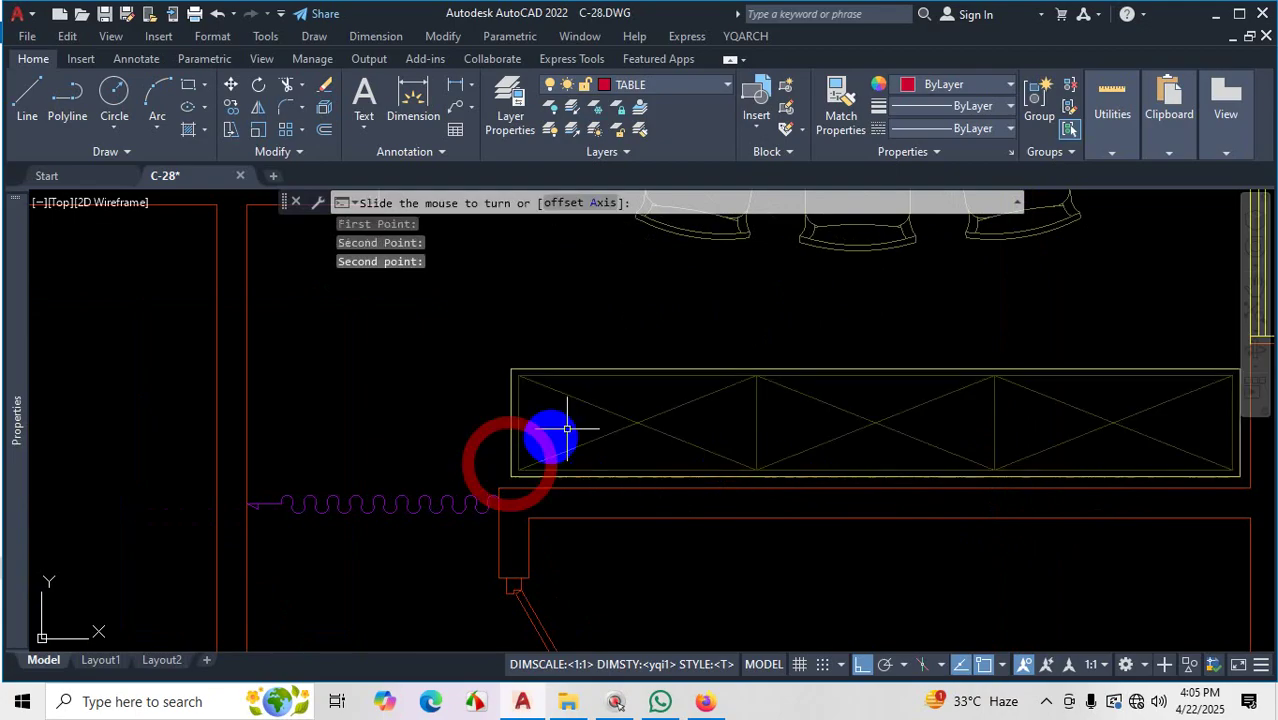
pyautogui.scroll(-2, 628, 403)
pyautogui.scroll(2, 824, 343)
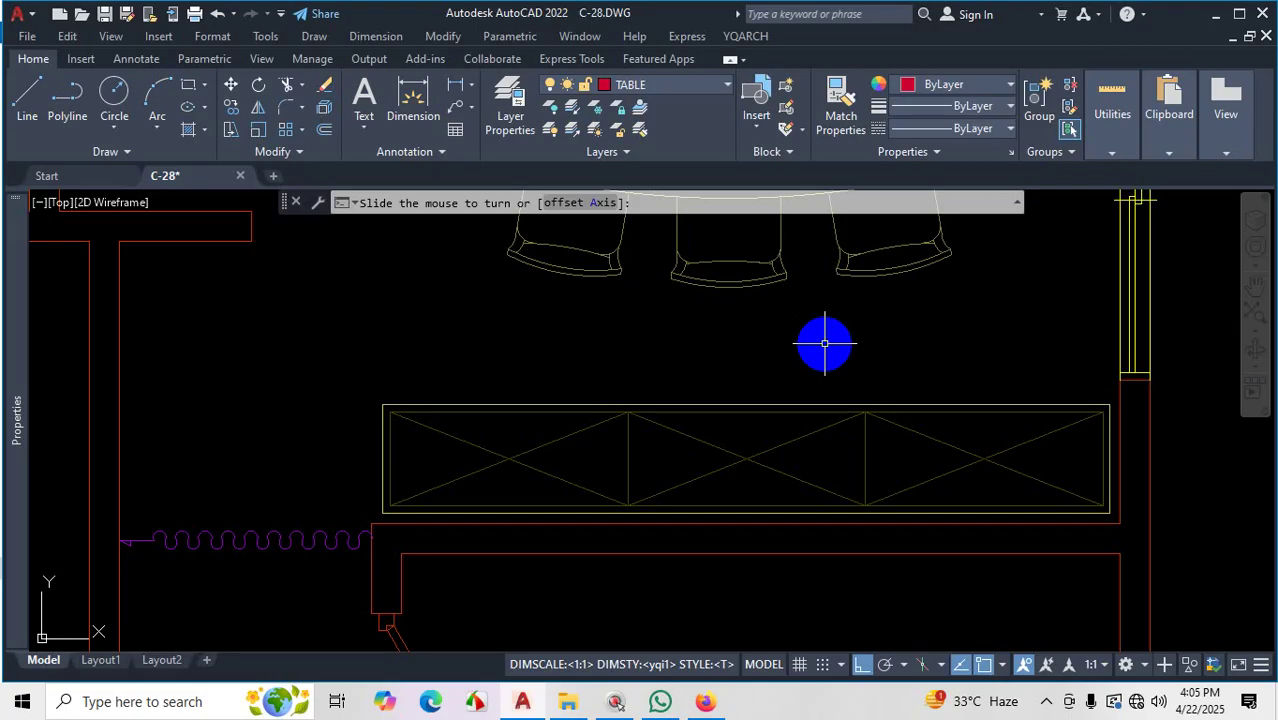
pyautogui.click(824, 343)
# Check the inside width of the cupboard compartment nearest the curtain from its inner frame corner with the Dimension command, without placing a dimension
pyautogui.click(413, 100)
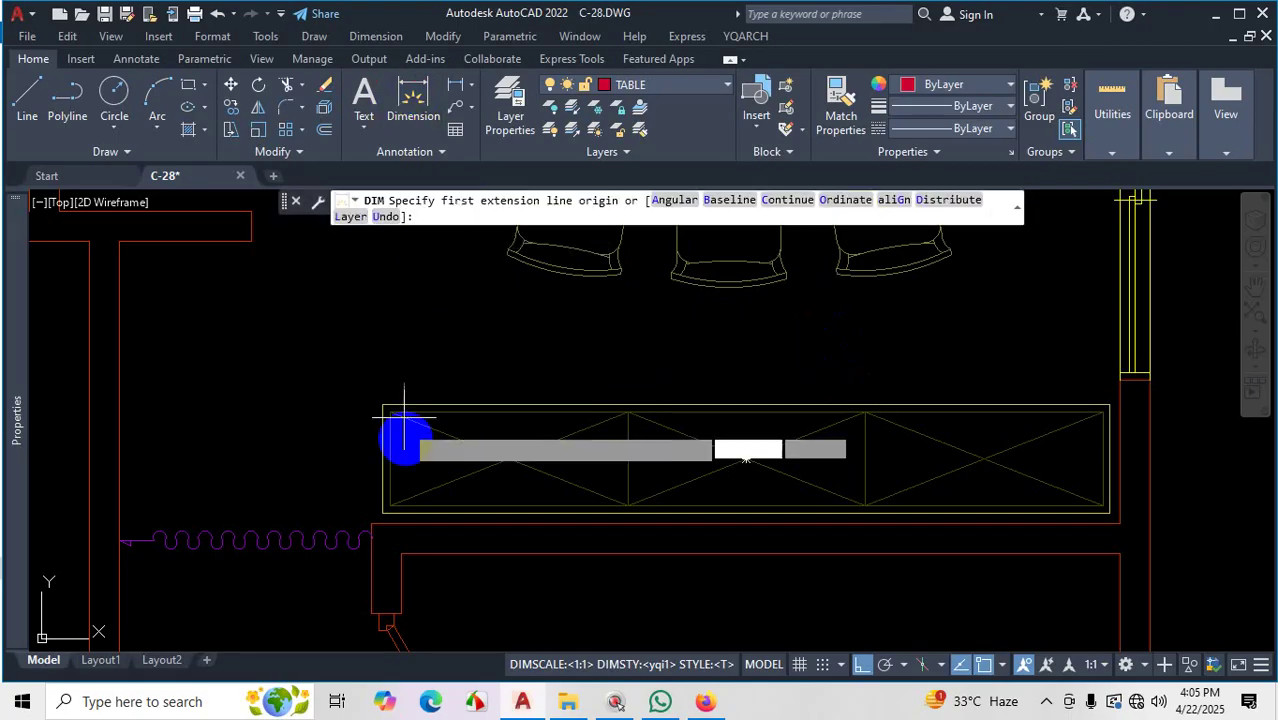
pyautogui.scroll(2, 390, 510)
pyautogui.click(392, 497)
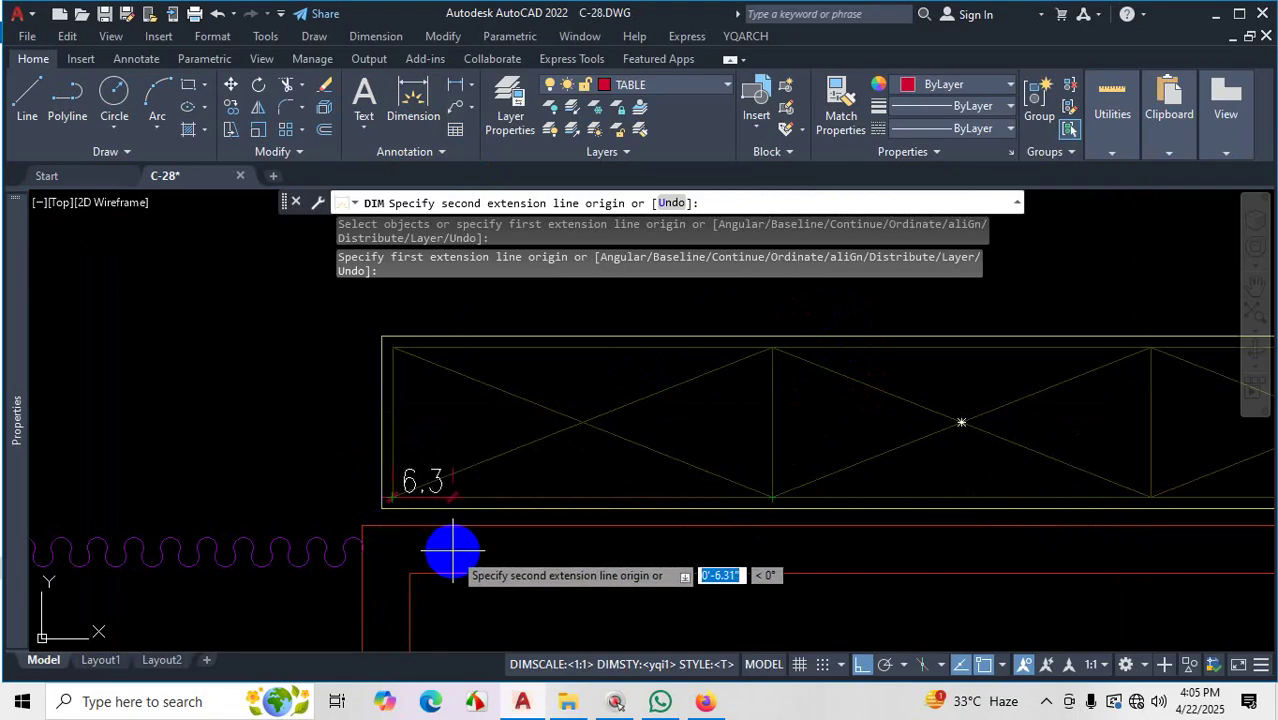
pyautogui.press('Escape')
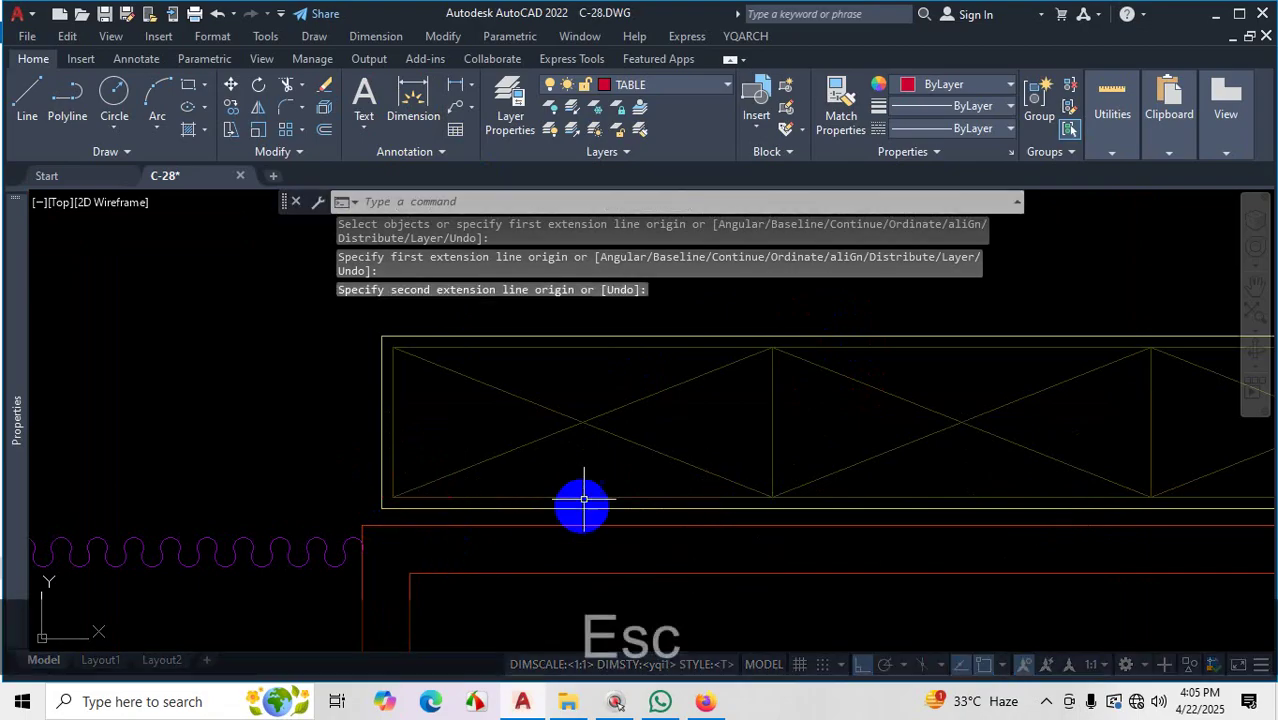
# Examine the new dining cupboard within the floor plan and compare it with the bedroom wardrobes in the neighbouring plan
pyautogui.scroll(-3, 579, 502)
pyautogui.scroll(2, 690, 507)
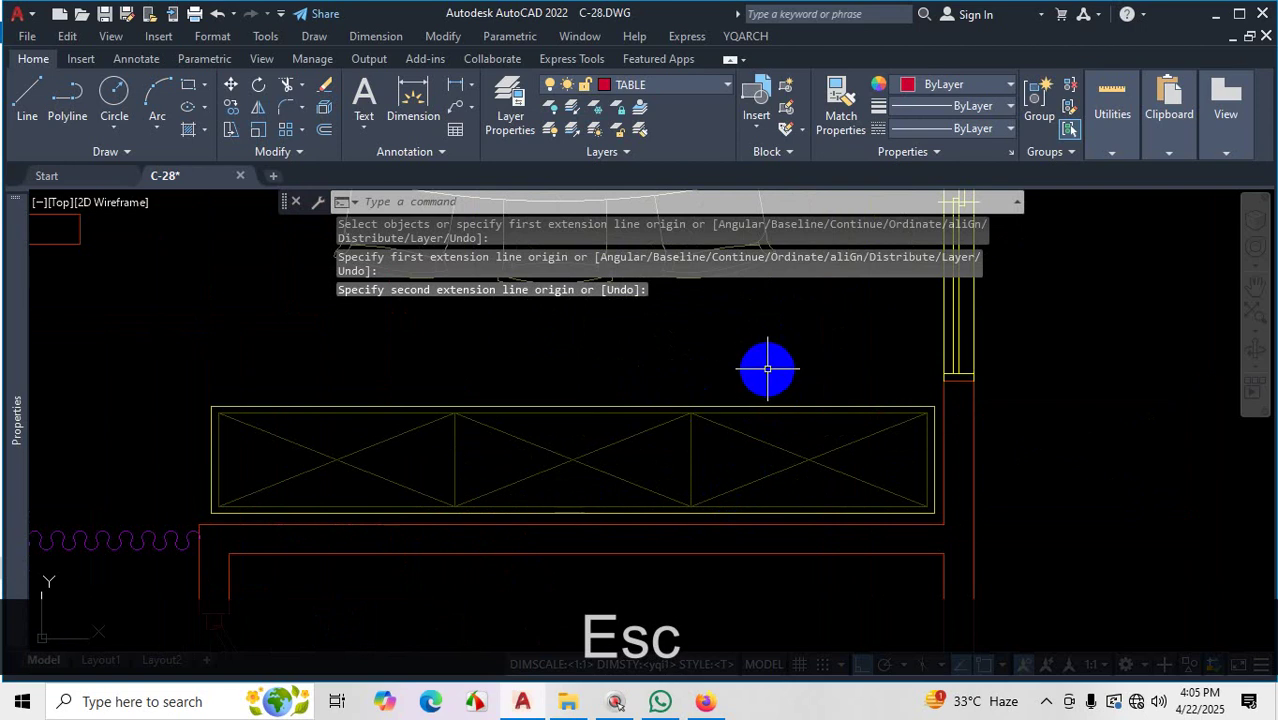
pyautogui.scroll(-3, 767, 369)
pyautogui.scroll(3, 478, 423)
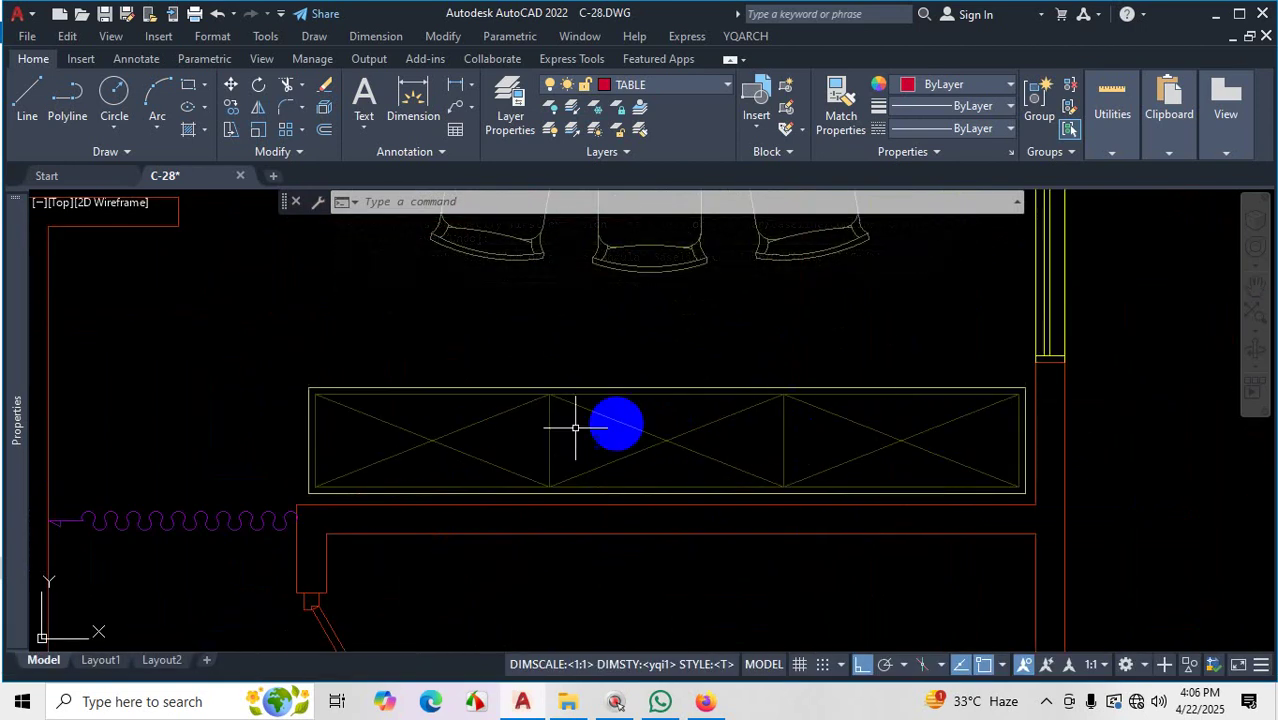
pyautogui.scroll(-4, 700, 416)
pyautogui.scroll(2, 819, 499)
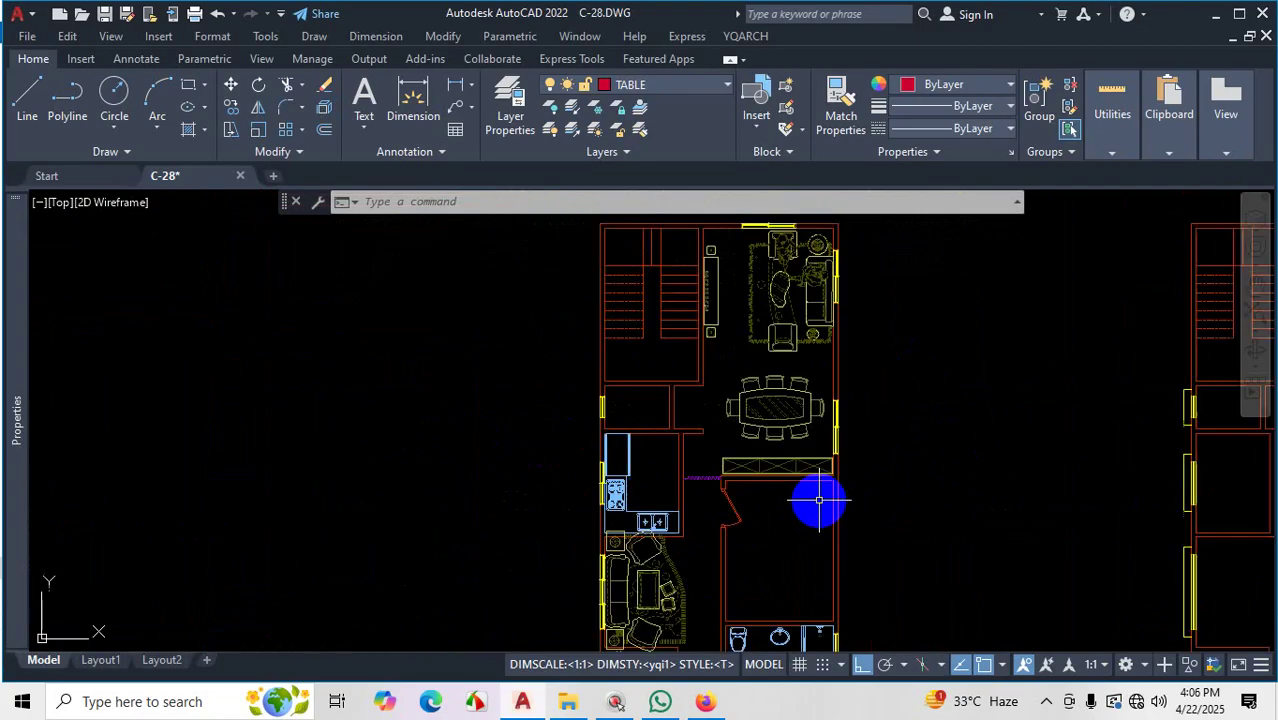
pyautogui.scroll(-2, 730, 428)
pyautogui.scroll(2, 1090, 358)
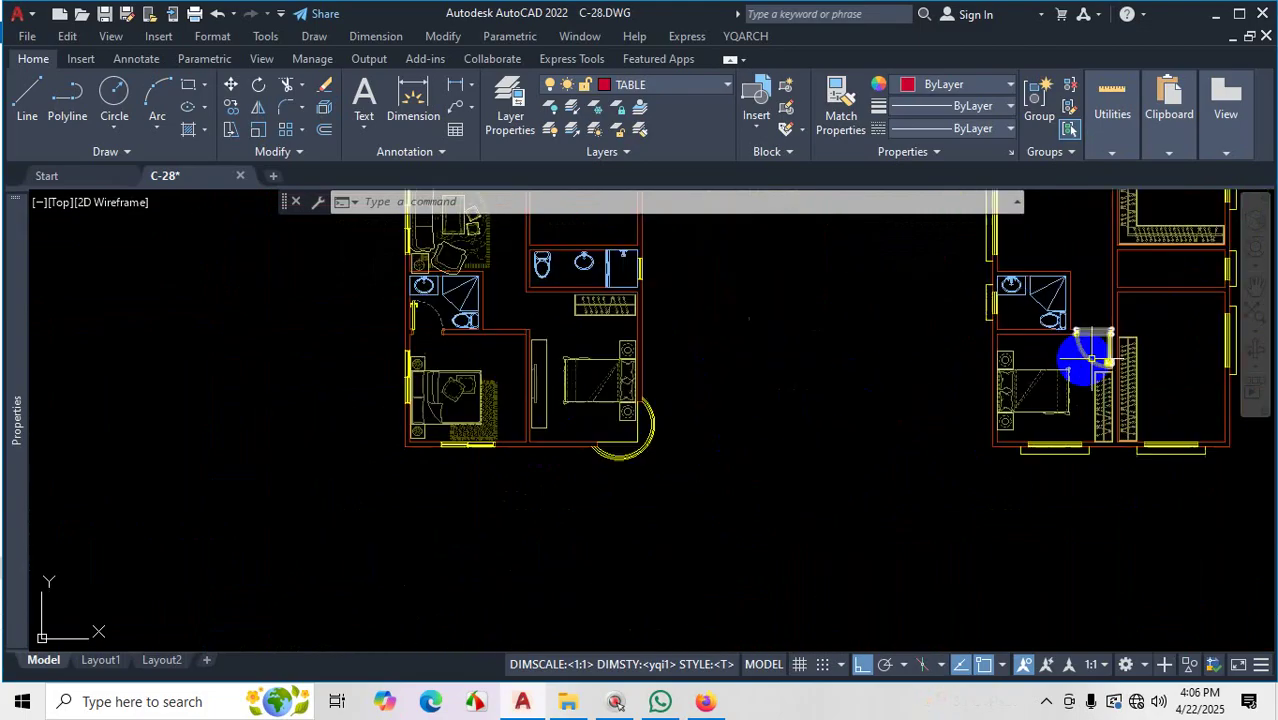
pyautogui.scroll(2, 1090, 358)
pyautogui.scroll(3, 1107, 385)
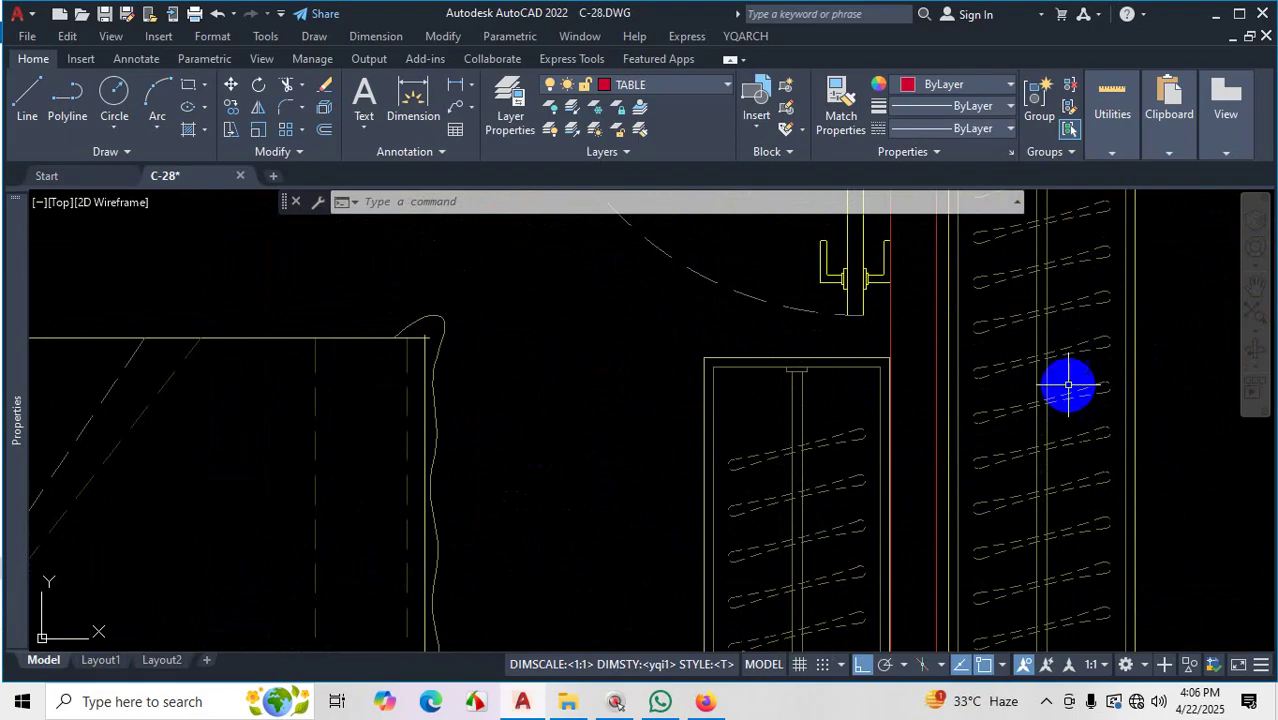
pyautogui.scroll(-3, 980, 430)
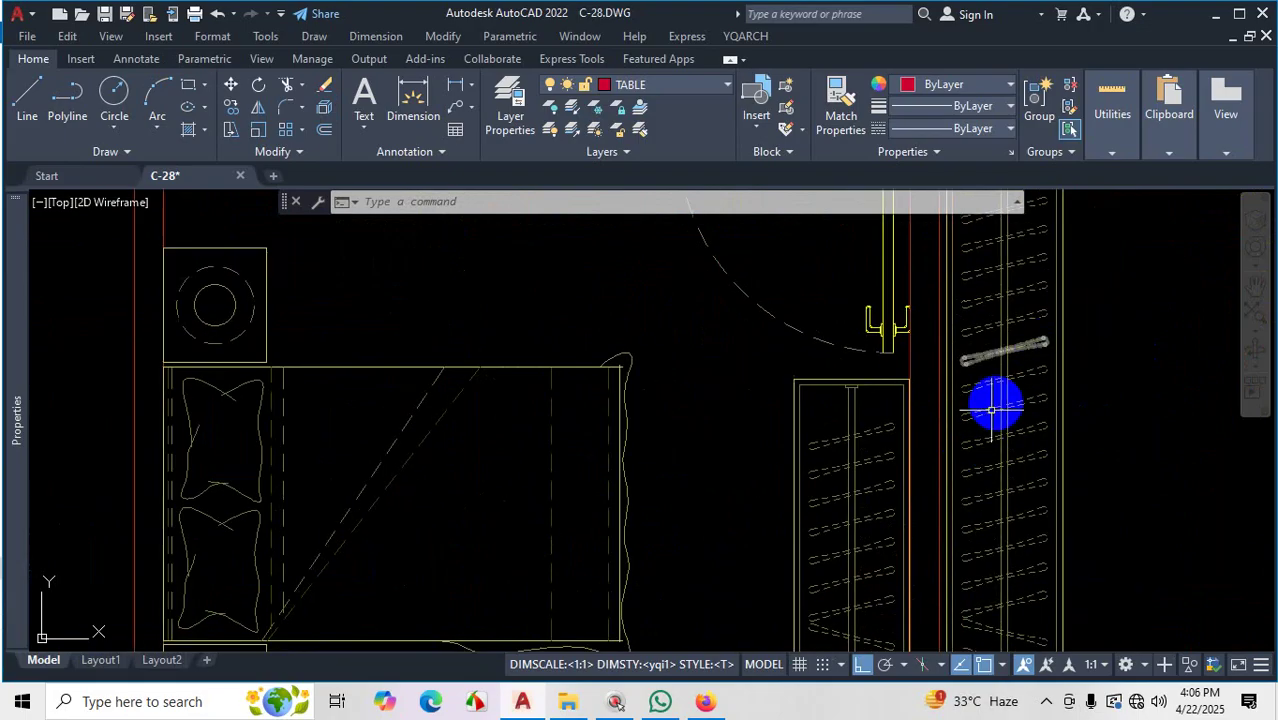
pyautogui.scroll(-6, 851, 493)
pyautogui.scroll(5, 736, 456)
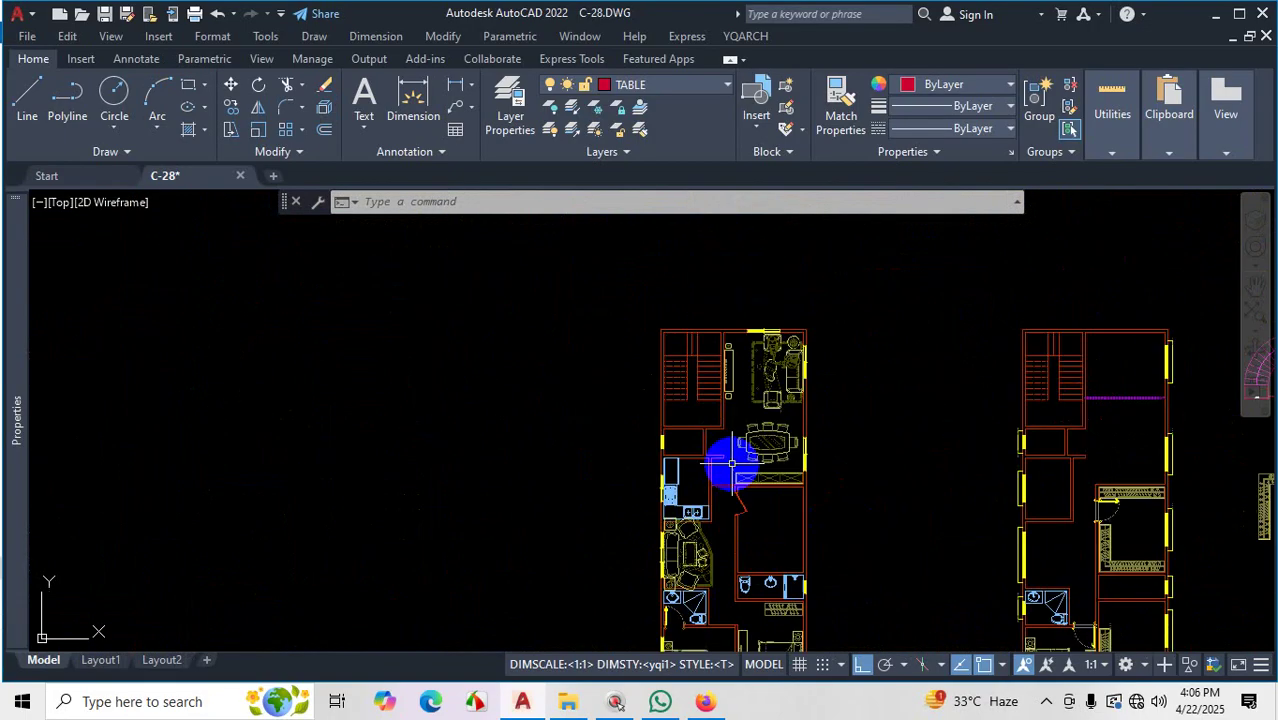
pyautogui.scroll(2, 838, 529)
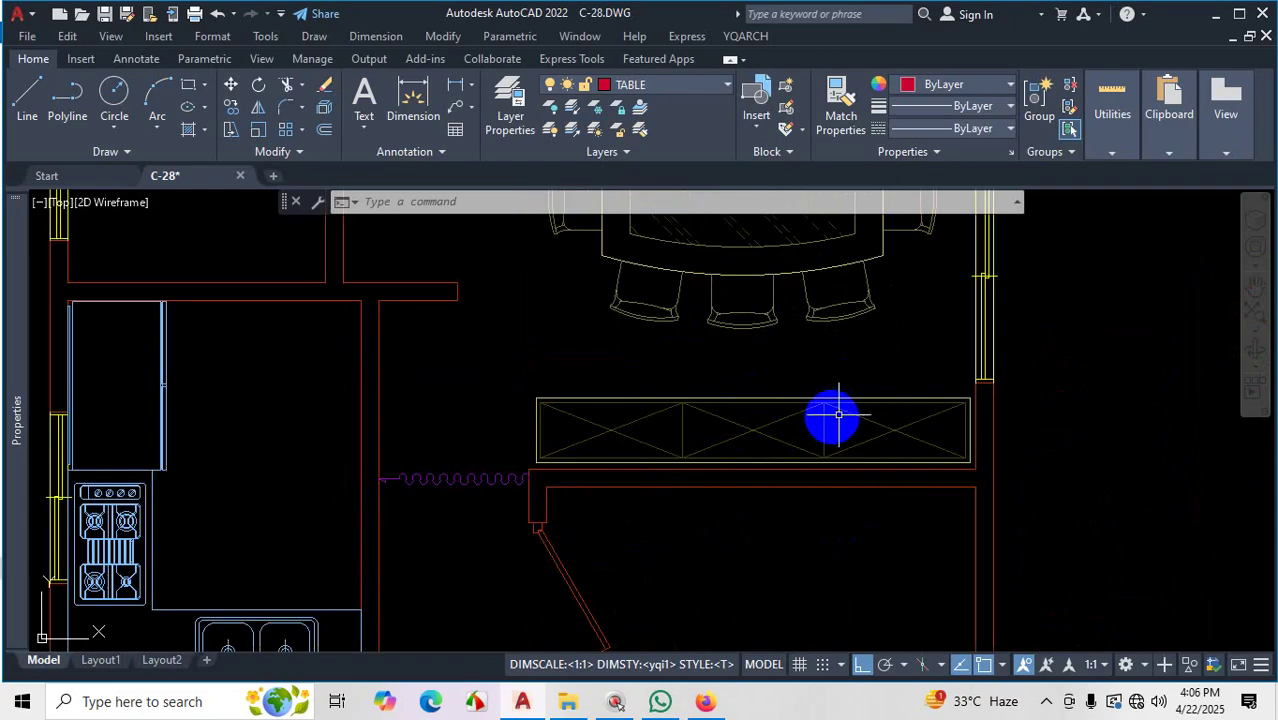
pyautogui.scroll(-5, 807, 380)
pyautogui.scroll(2, 836, 351)
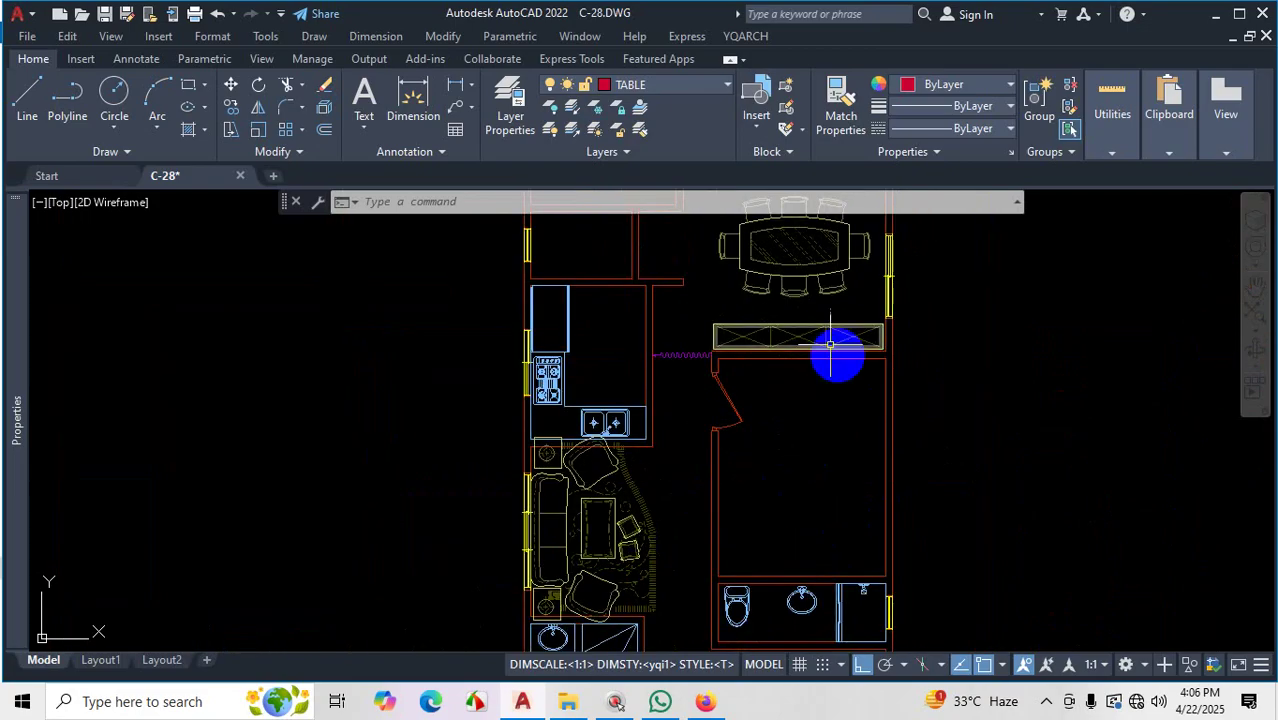
pyautogui.scroll(2, 613, 305)
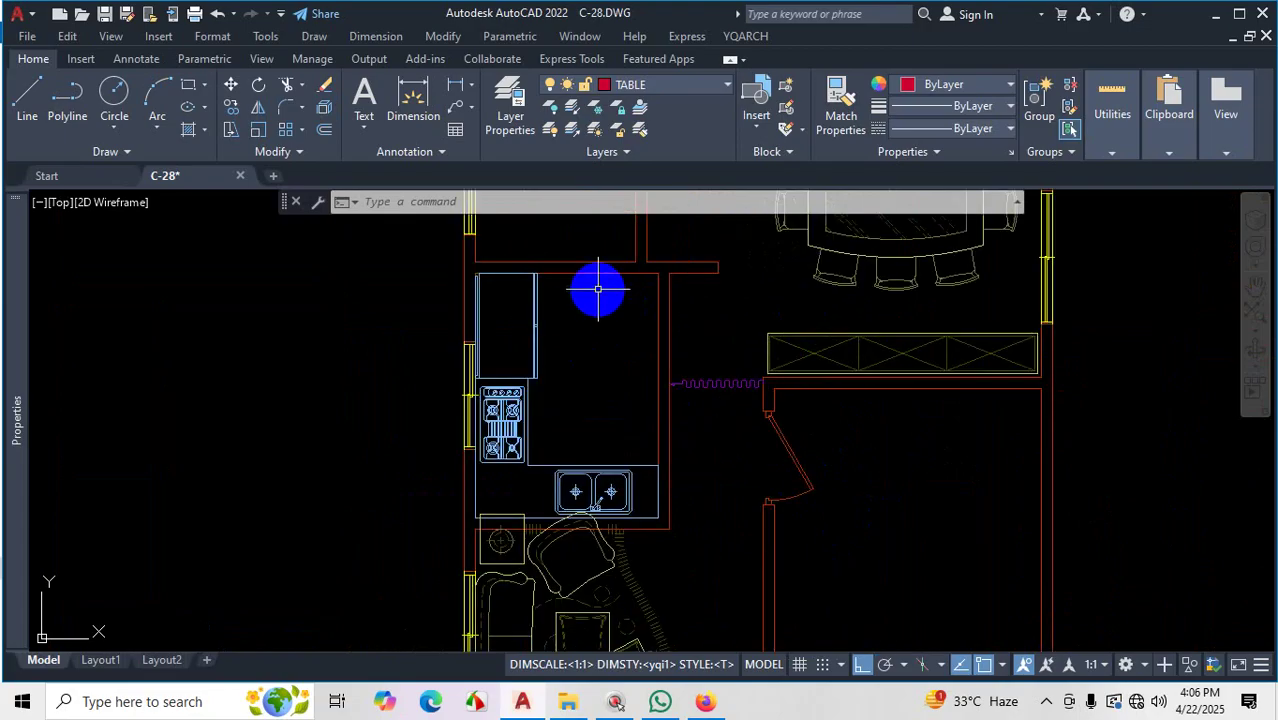
# Start another Plan of Cupboard for the neighbouring floor plan with a maximum width of 42 per compartment
pyautogui.scroll(-6, 573, 374)
pyautogui.scroll(4, 842, 391)
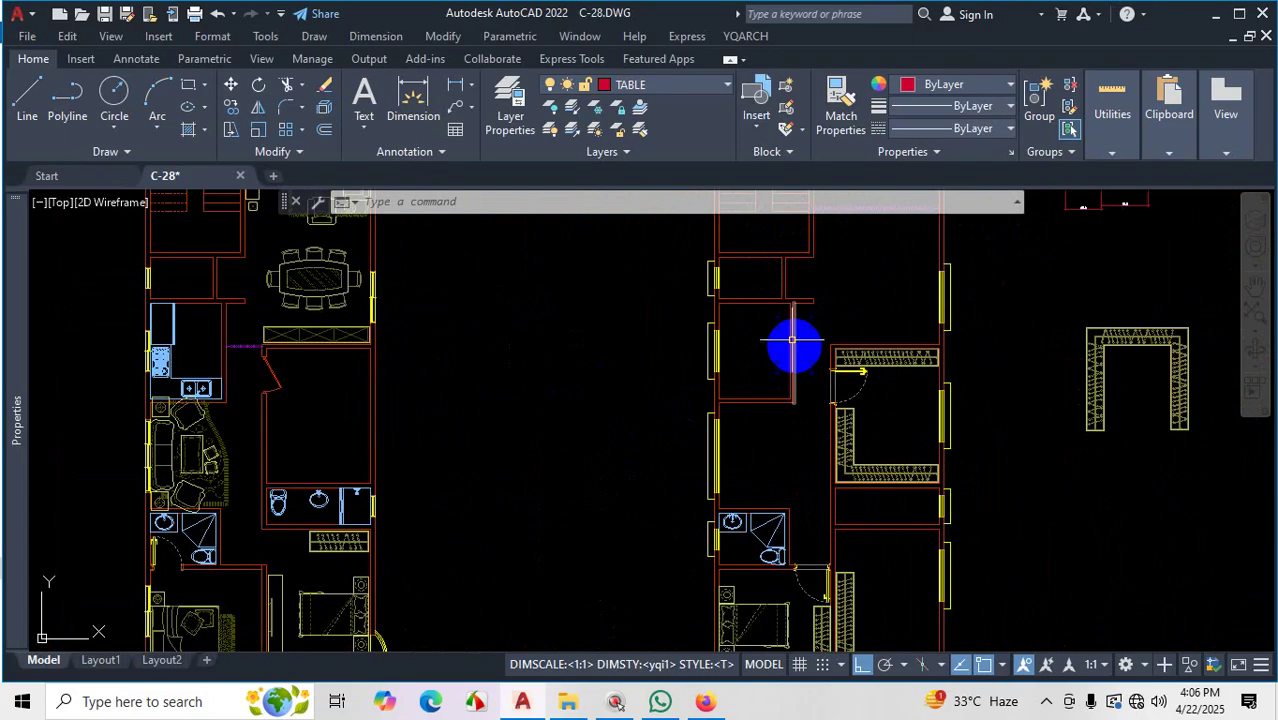
pyautogui.scroll(2, 760, 340)
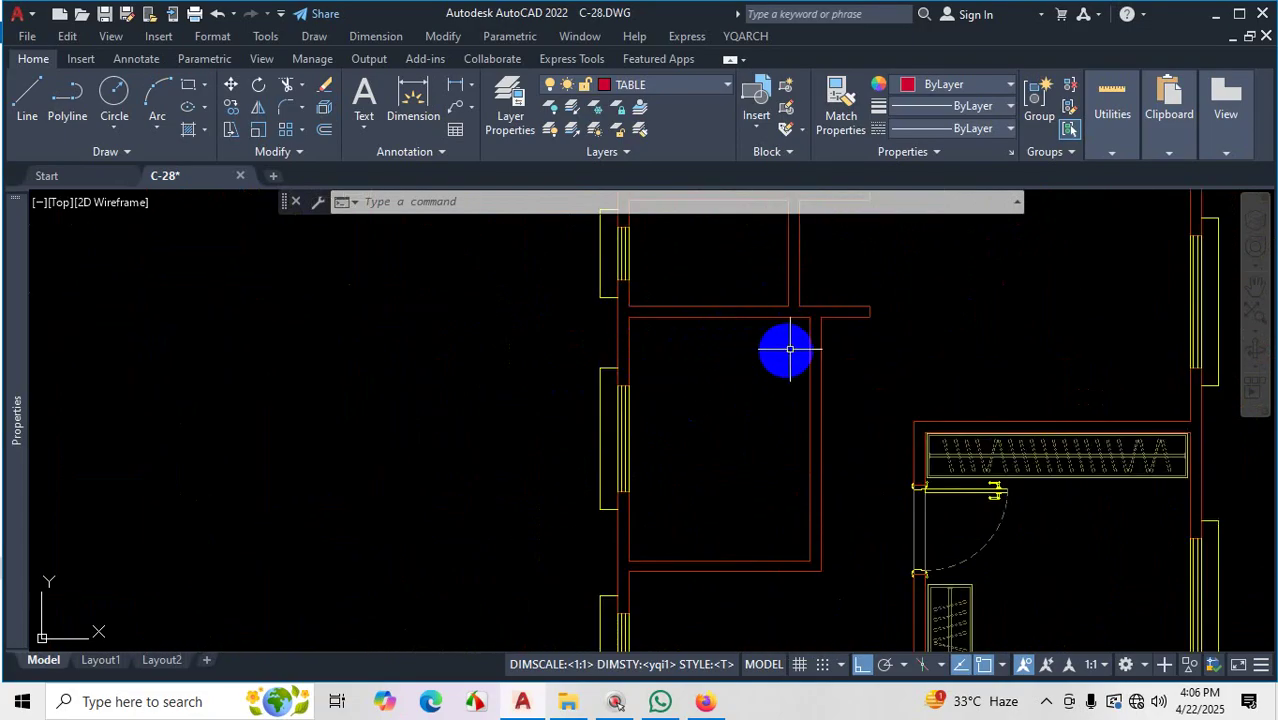
pyautogui.click(750, 36)
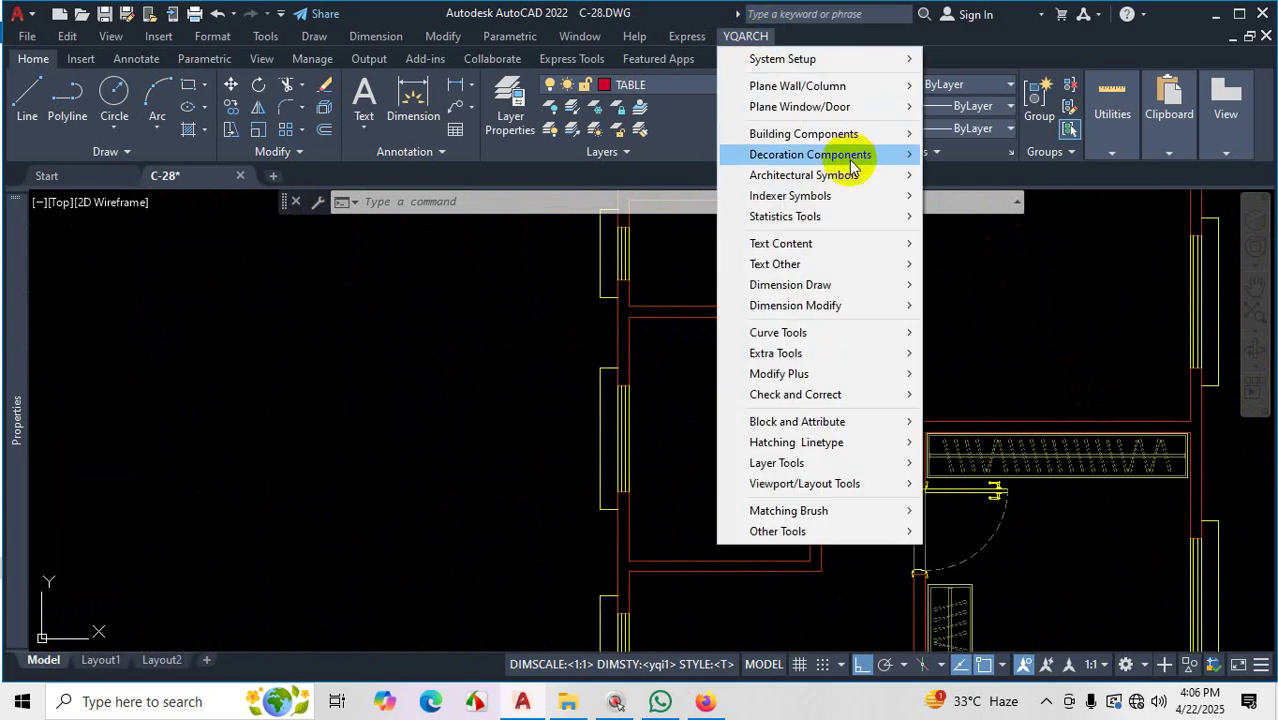
pyautogui.moveTo(853, 167)
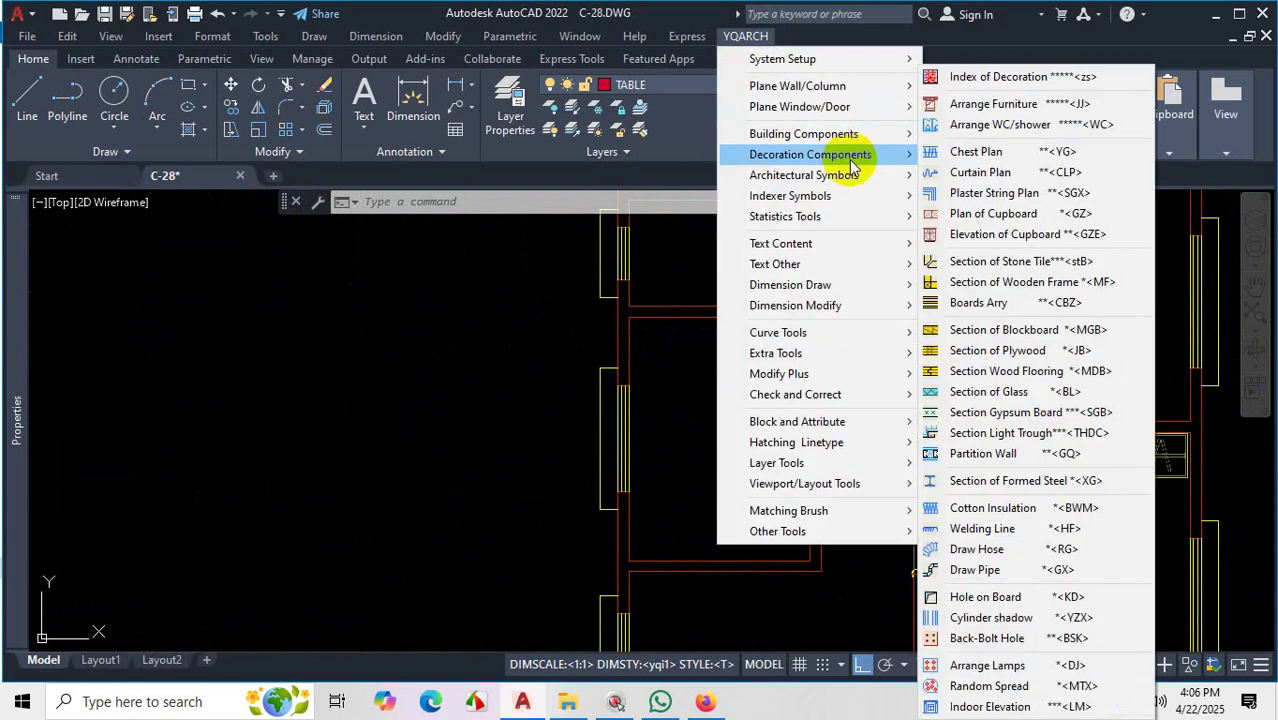
pyautogui.click(1013, 213)
pyautogui.moveTo(698, 407); pyautogui.dragTo(622, 405)
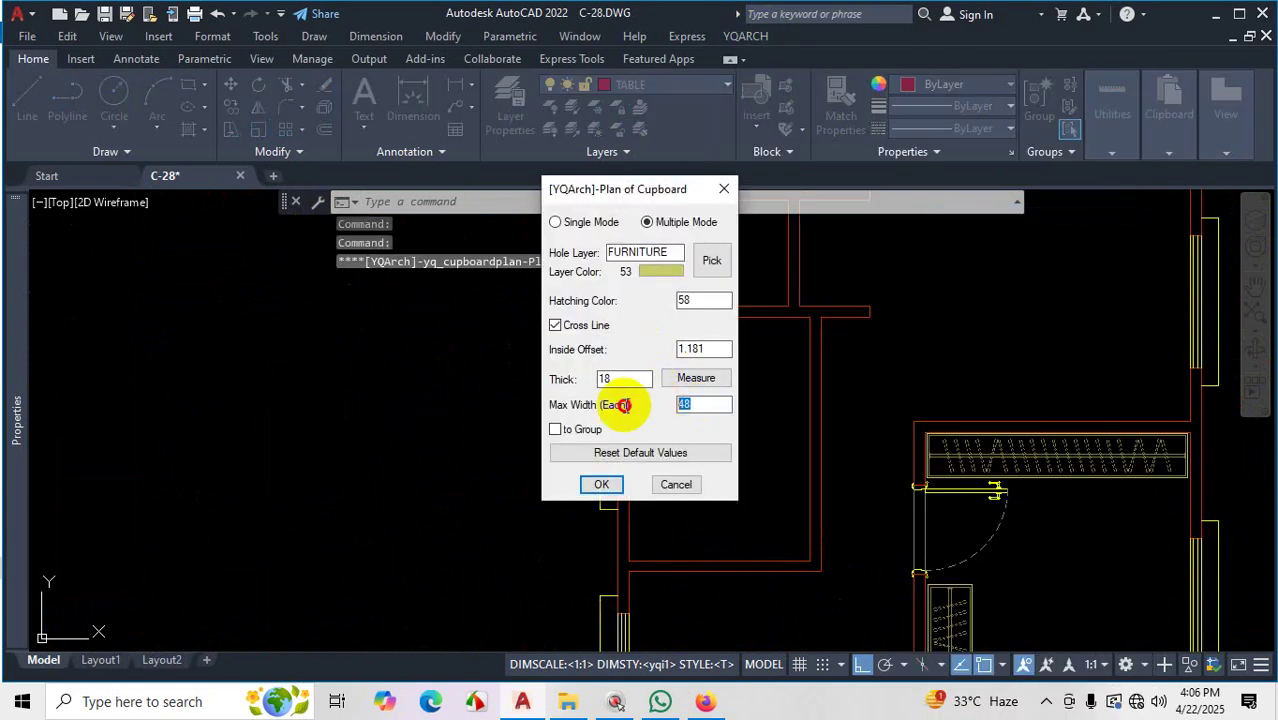
pyautogui.write('42')
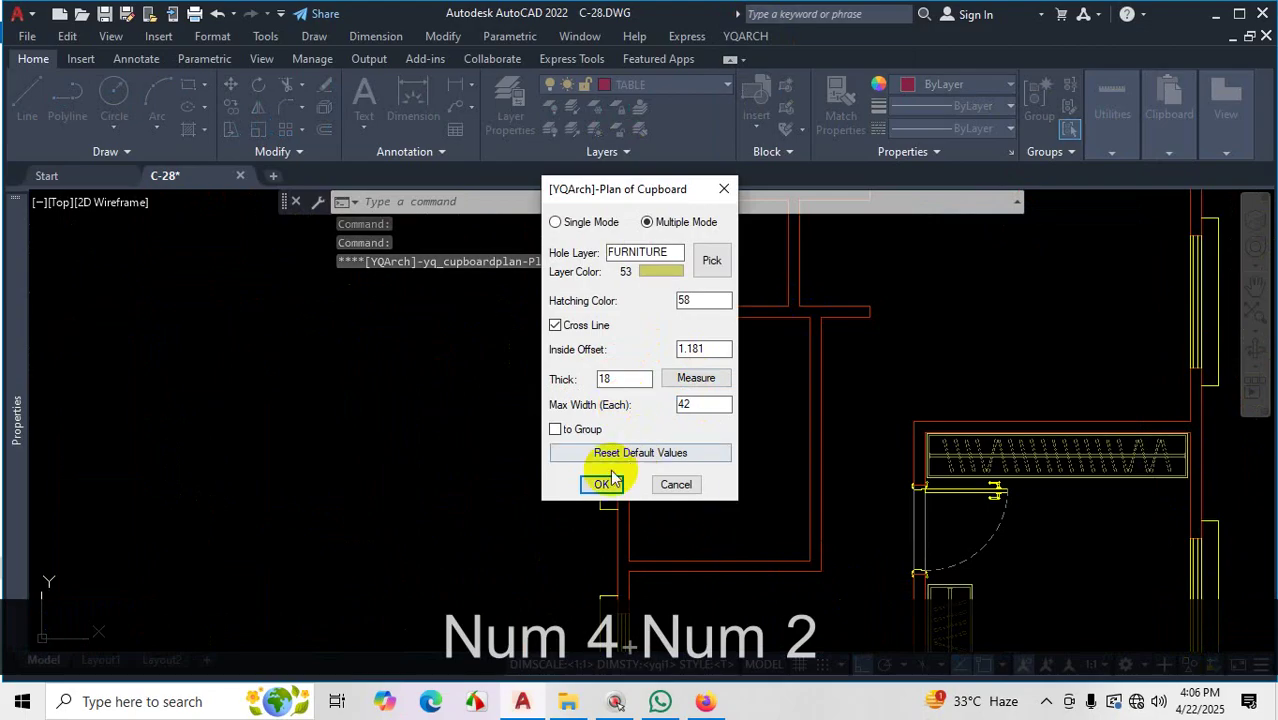
pyautogui.click(601, 484)
# Place the cupboard along the upper wall of the empty room opposite the walk-in wardrobe, spanning both inner corners and facing into the room
pyautogui.scroll(3, 621, 351)
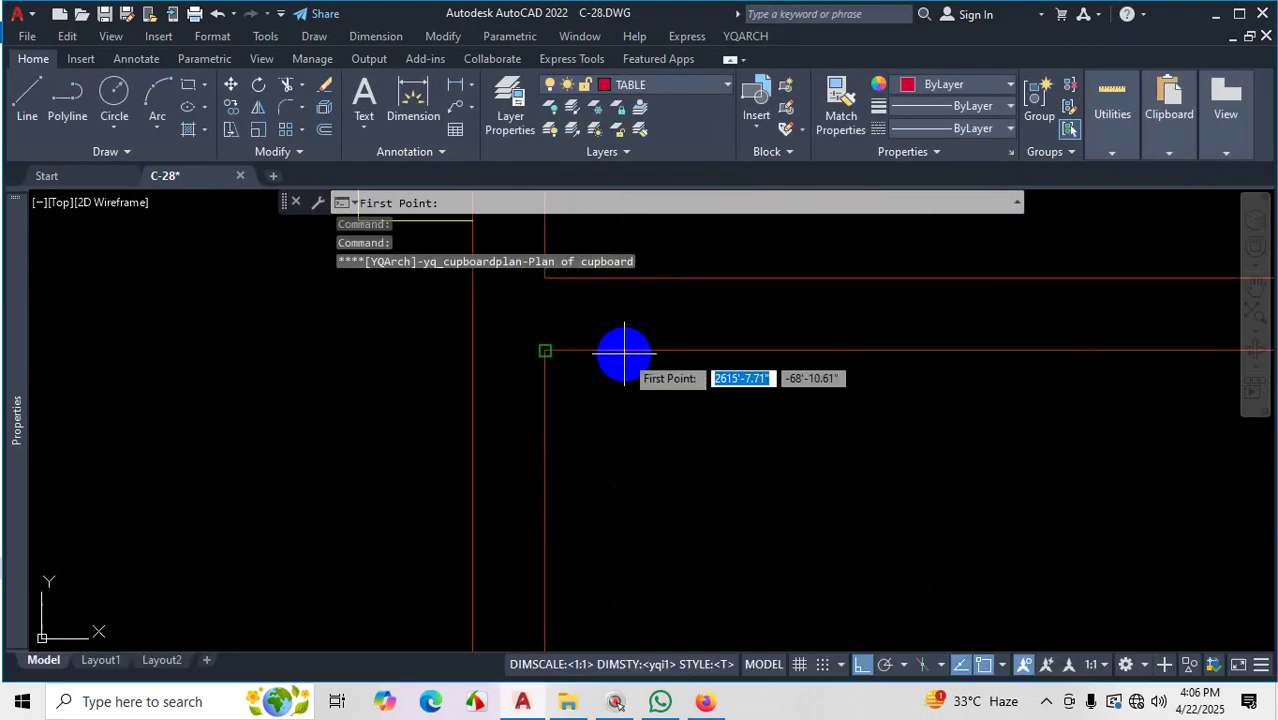
pyautogui.click(560, 367)
pyautogui.scroll(-3, 599, 385)
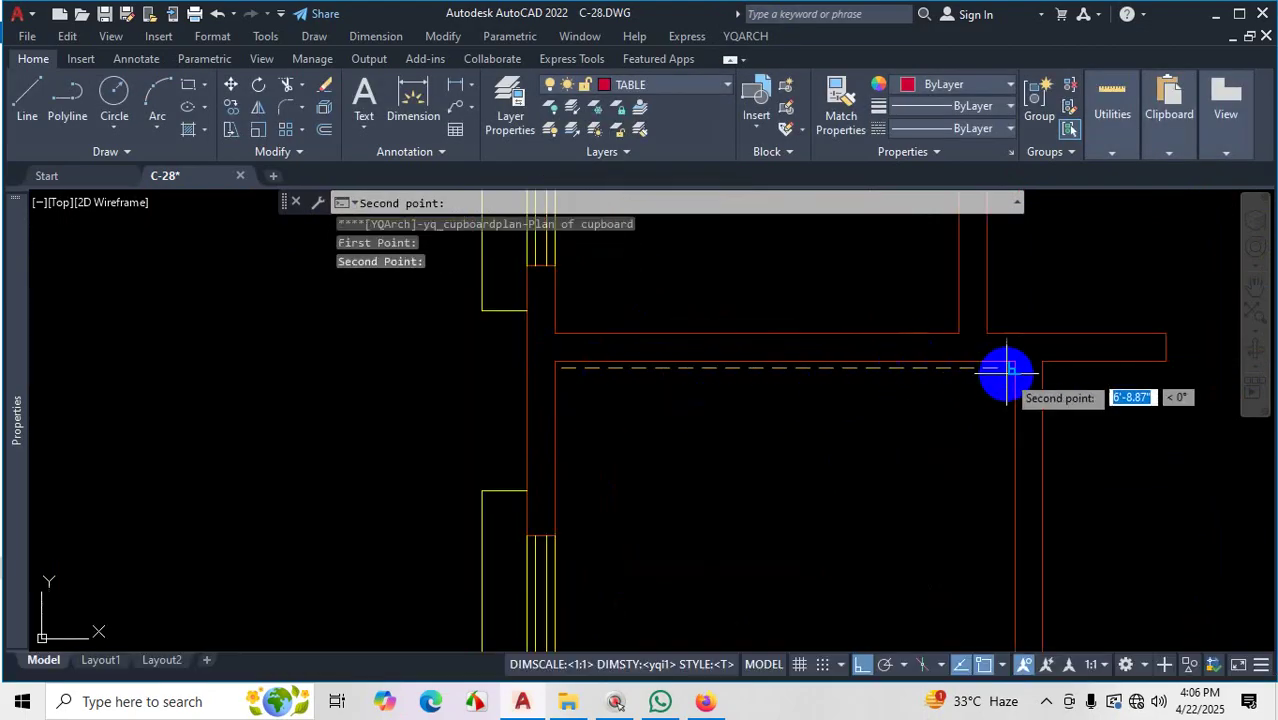
pyautogui.scroll(2, 1003, 370)
pyautogui.click(1050, 346)
pyautogui.scroll(-2, 900, 410)
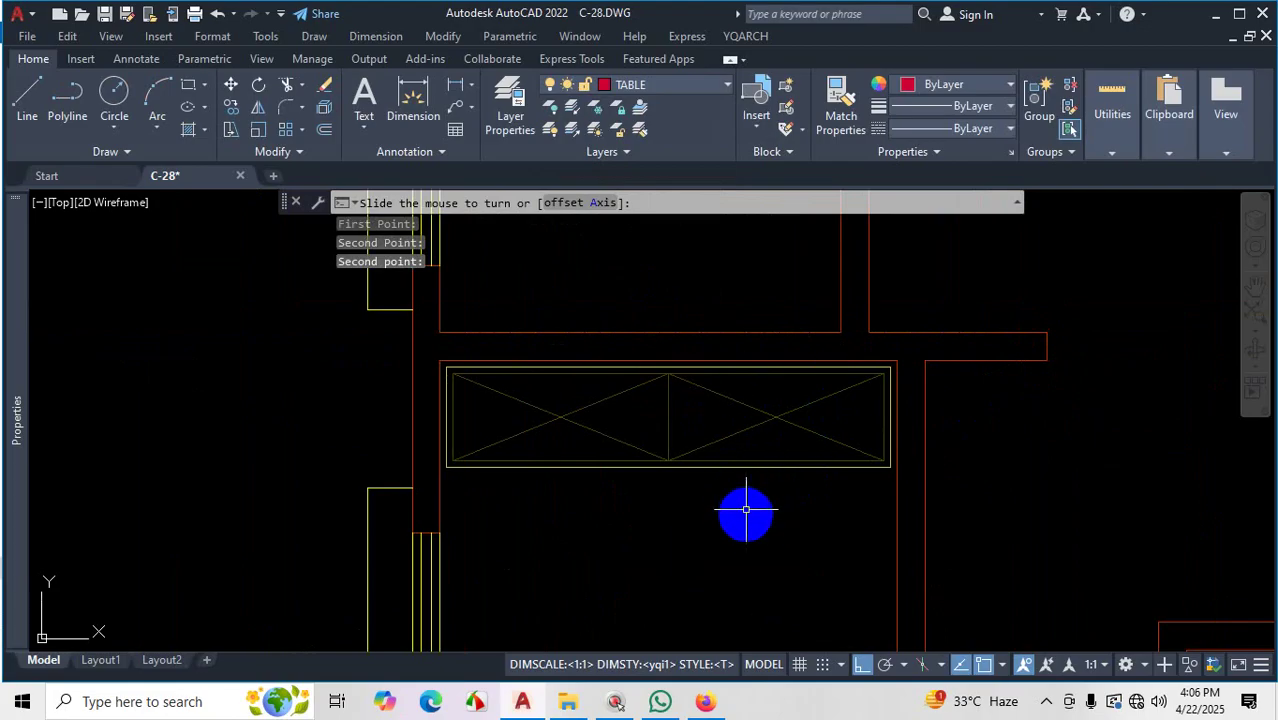
pyautogui.click(719, 449)
pyautogui.scroll(-3, 770, 449)
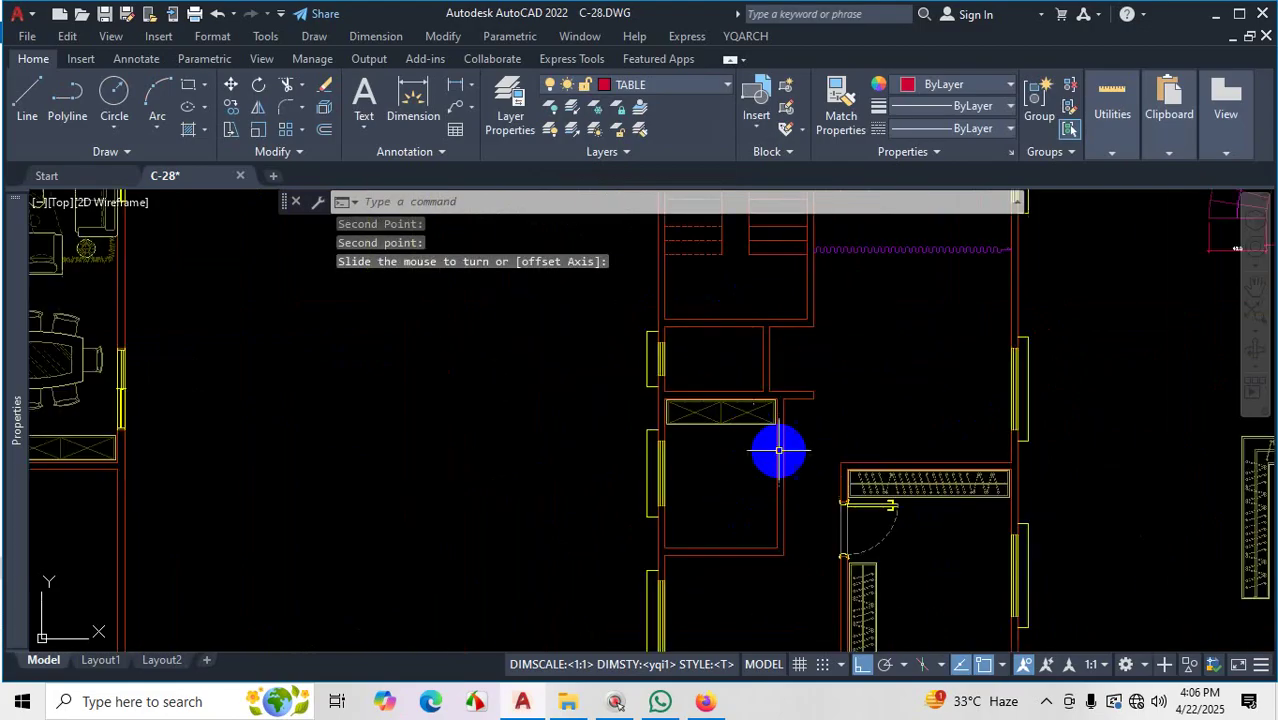
pyautogui.scroll(1, 786, 455)
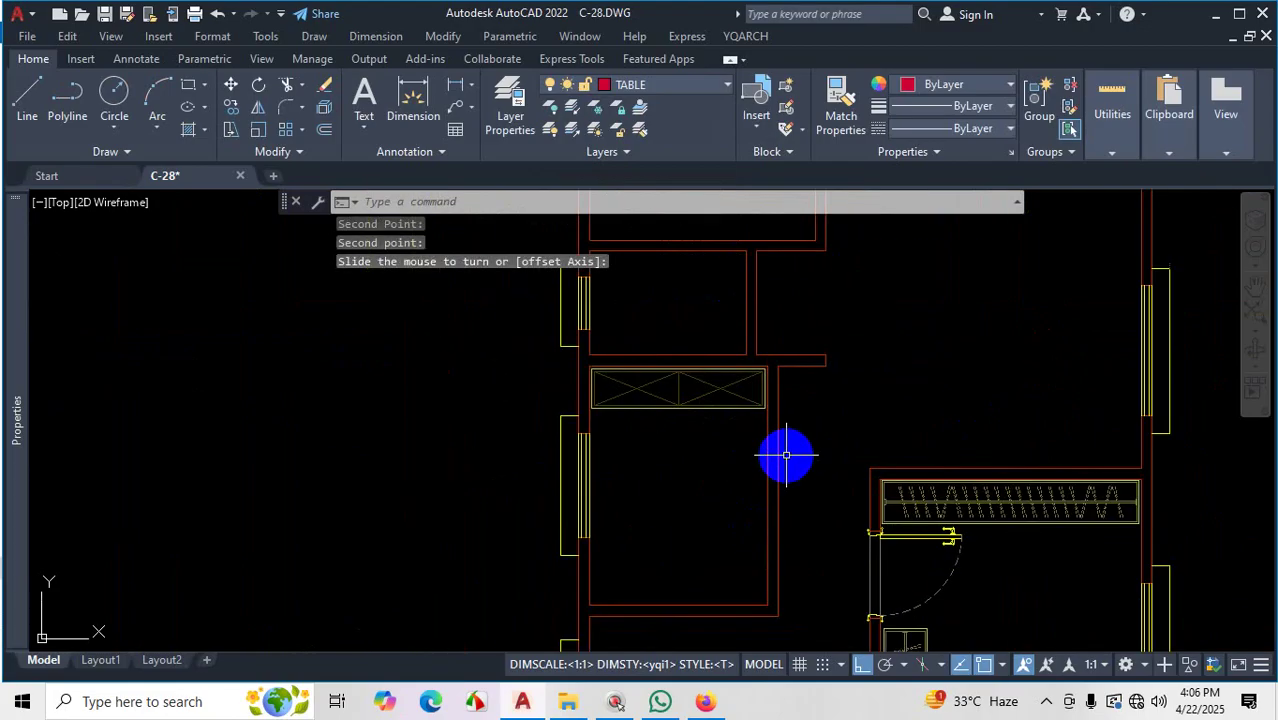
pyautogui.press('Escape')
pyautogui.click(1165, 153)
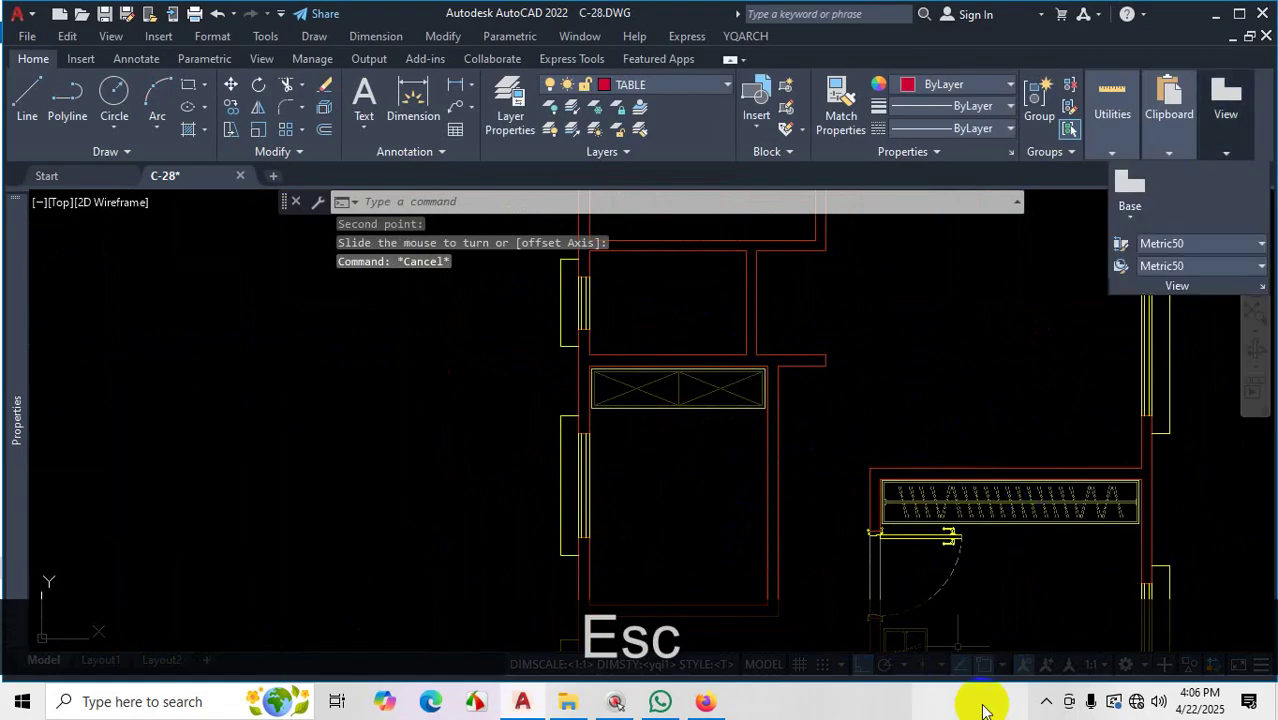